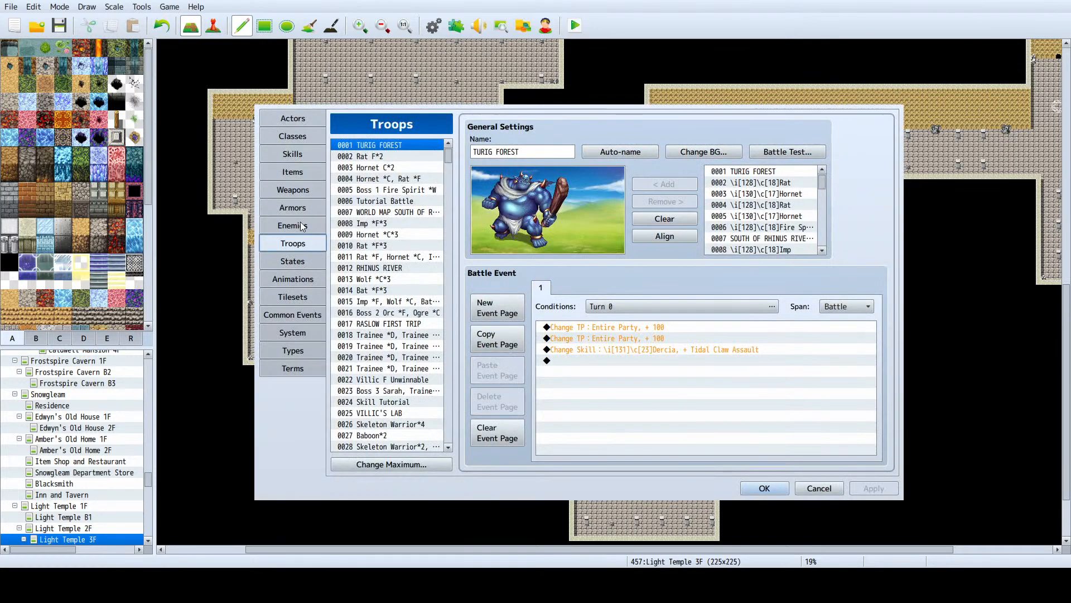
# Step: Open the Water large entry, number 0966, in the enemies database for editing its name
pyautogui.click(301, 223)
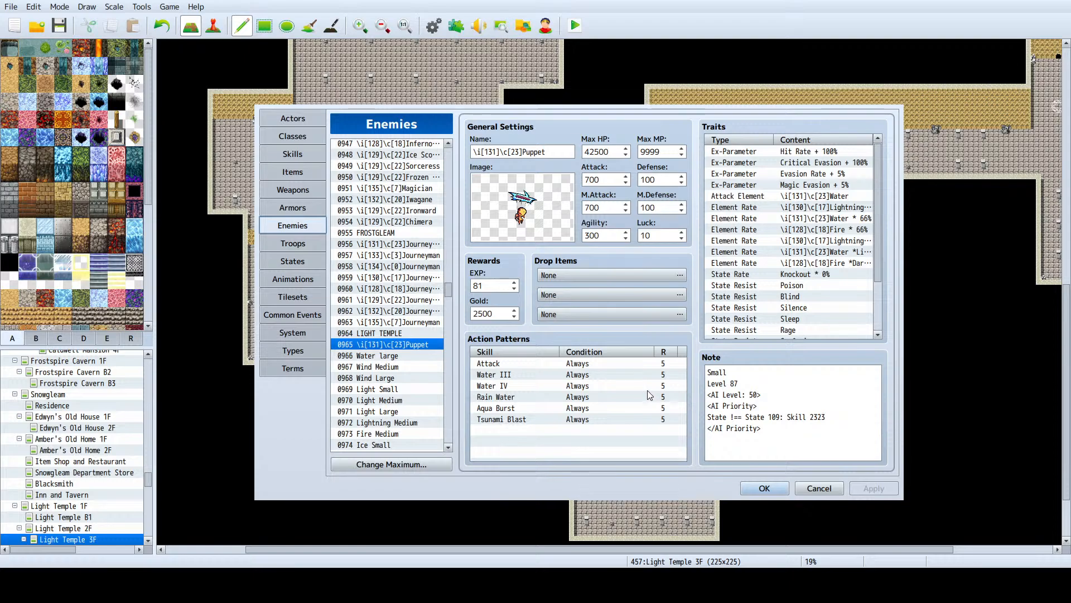
pyautogui.click(397, 359)
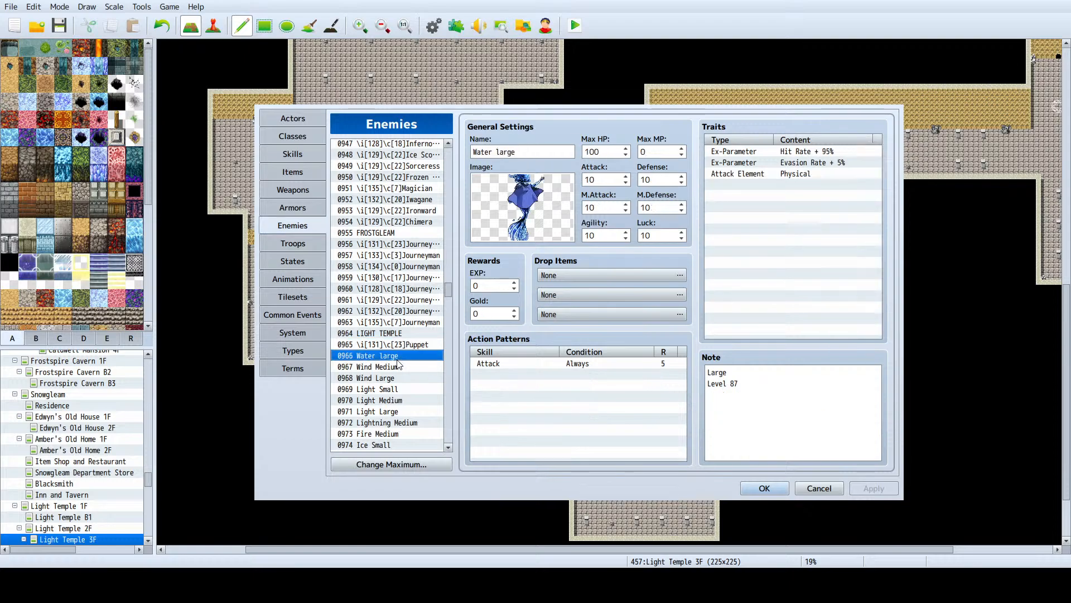
pyautogui.click(534, 189)
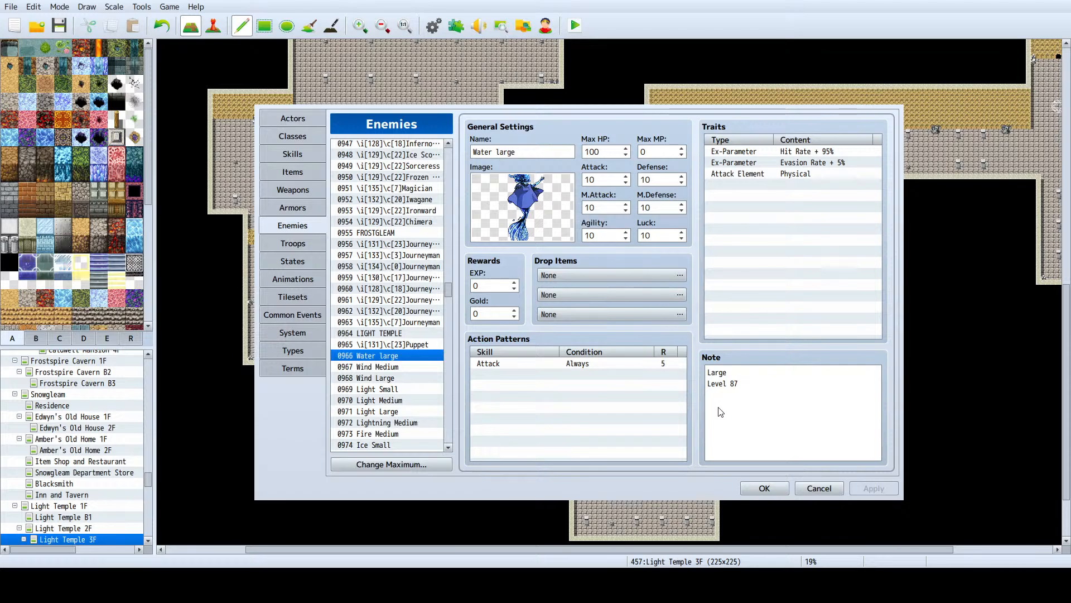
pyautogui.click(507, 149)
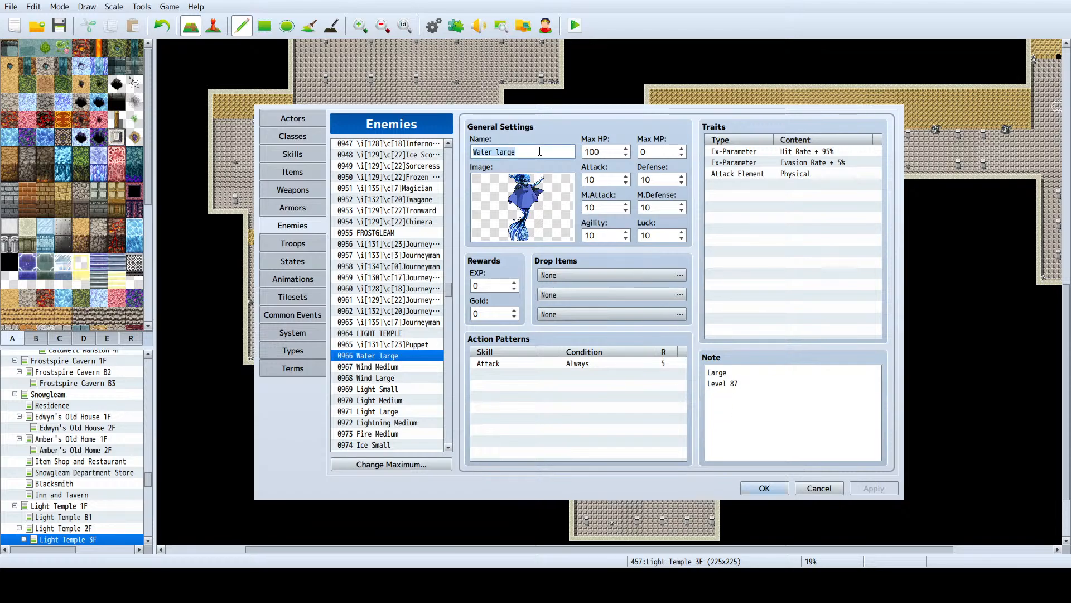
# Step: Try to copy the \i[131]\c[23] prefix from the Puppet enemy's name to the start of the Water large name
pyautogui.click(406, 345)
pyautogui.click(514, 153)
pyautogui.moveTo(523, 152); pyautogui.dragTo(388, 153)
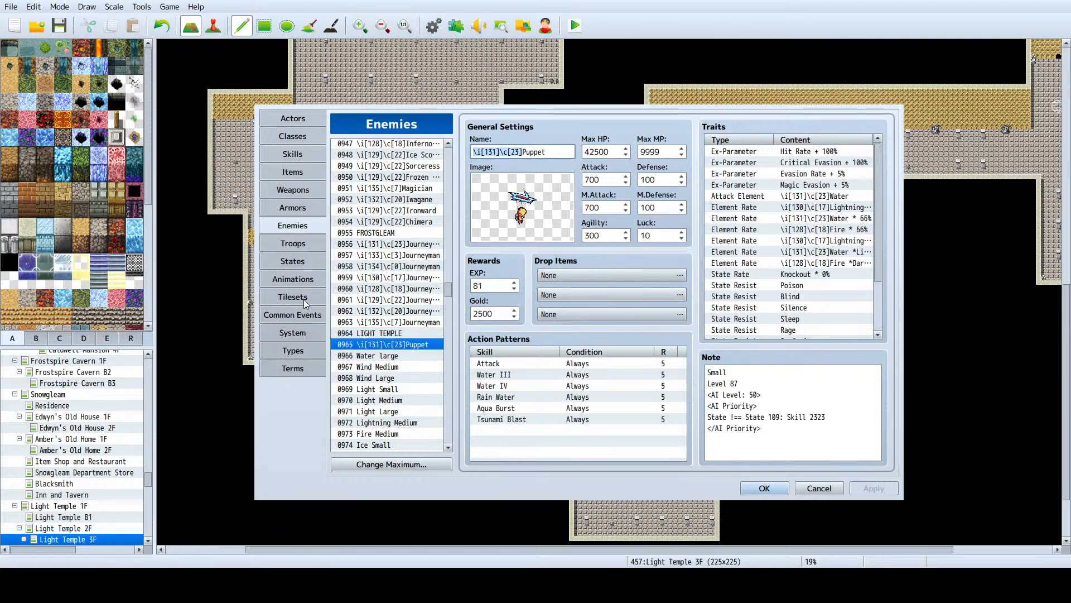
pyautogui.click(389, 358)
pyautogui.click(474, 152)
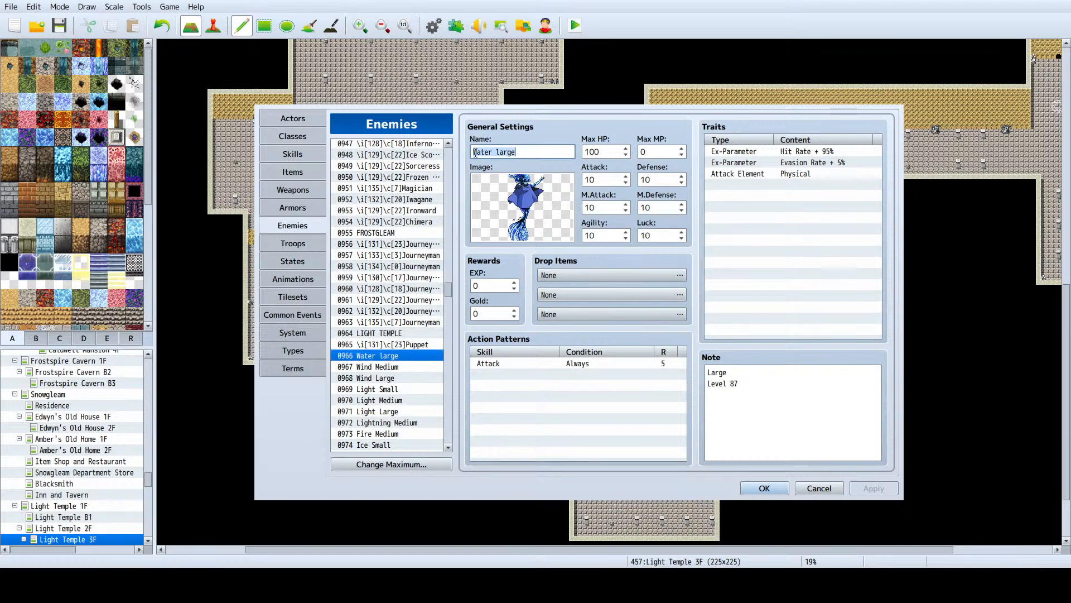
pyautogui.click(474, 152)
pyautogui.click(404, 345)
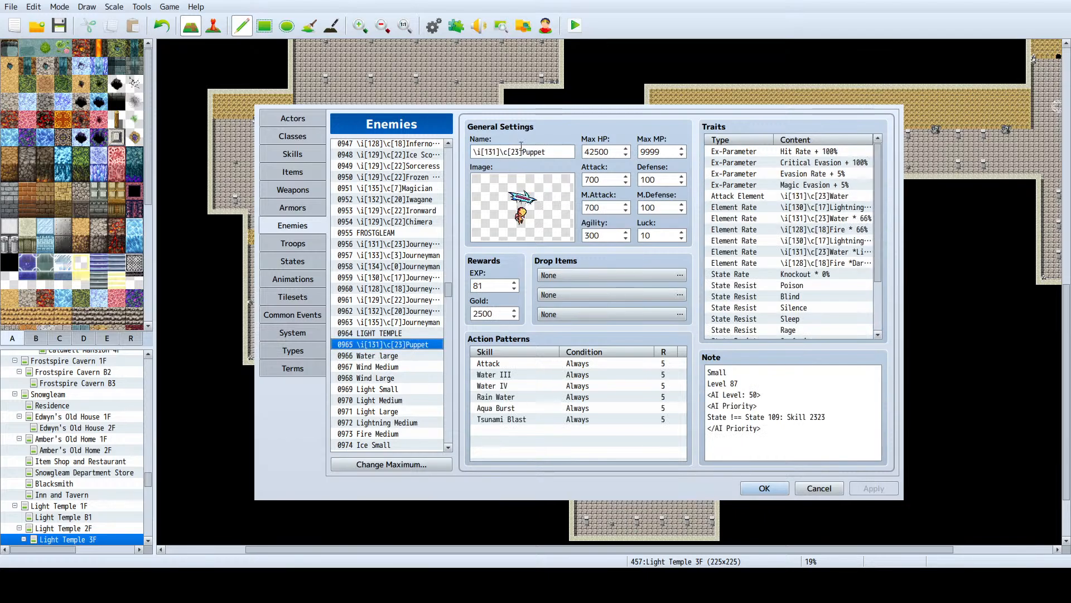
pyautogui.click(513, 152)
pyautogui.moveTo(521, 151); pyautogui.dragTo(472, 151)
pyautogui.click(405, 355)
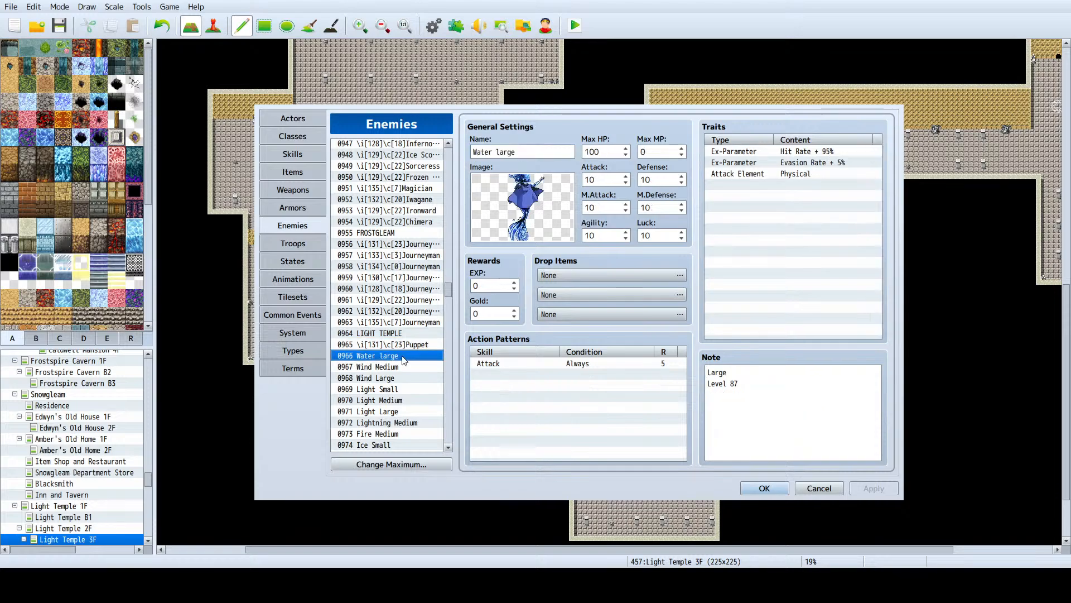
pyautogui.click(474, 151)
pyautogui.click(474, 152)
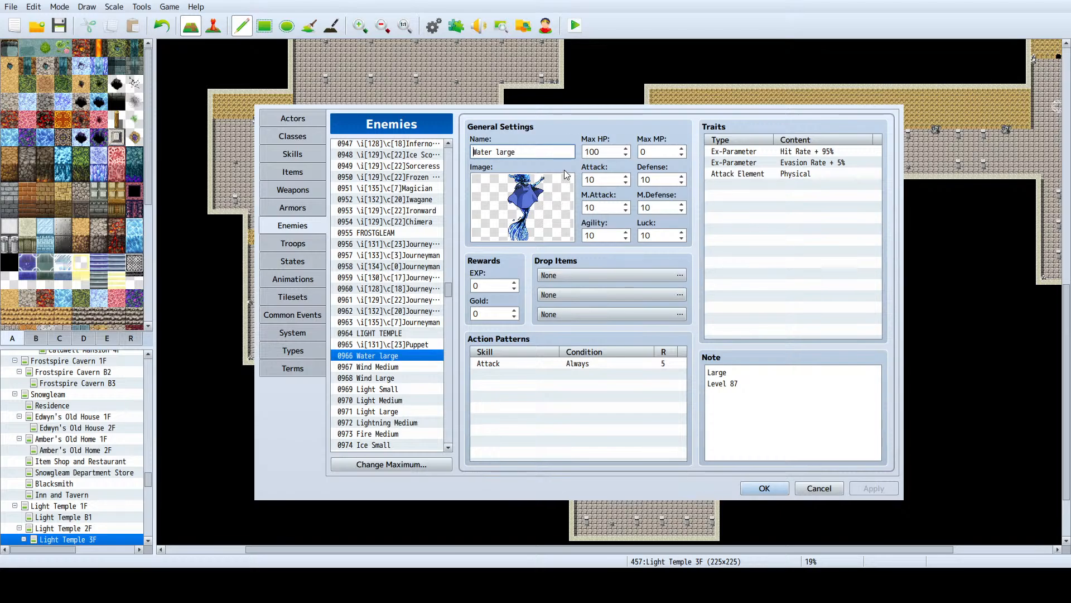
# Step: Copy the \i[131]\c[23] prefix from the Puppet enemy's name and return to the Water large entry
pyautogui.click(409, 346)
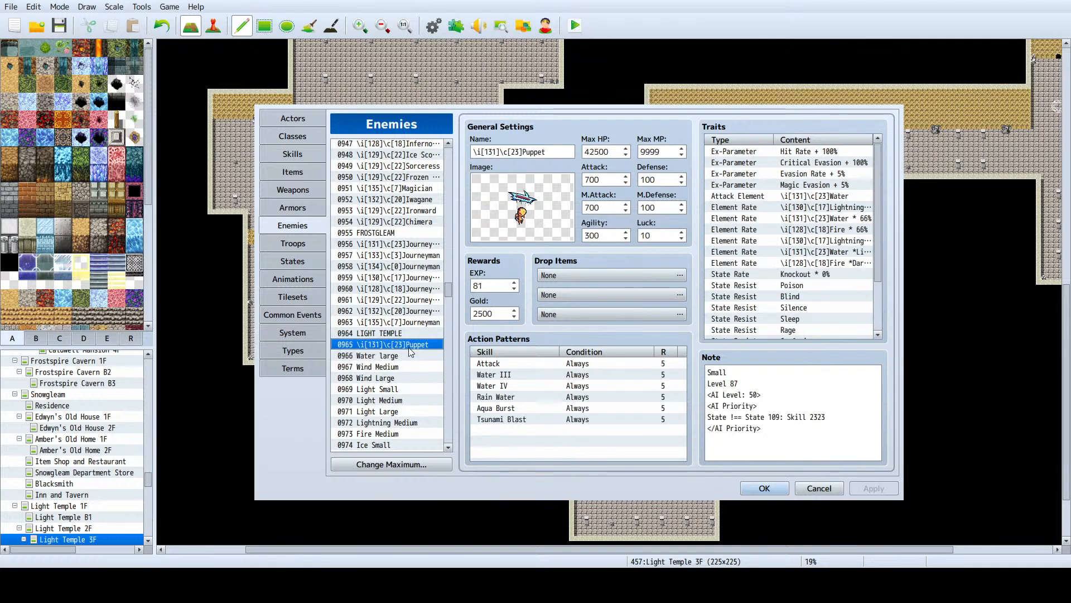
pyautogui.click(519, 152)
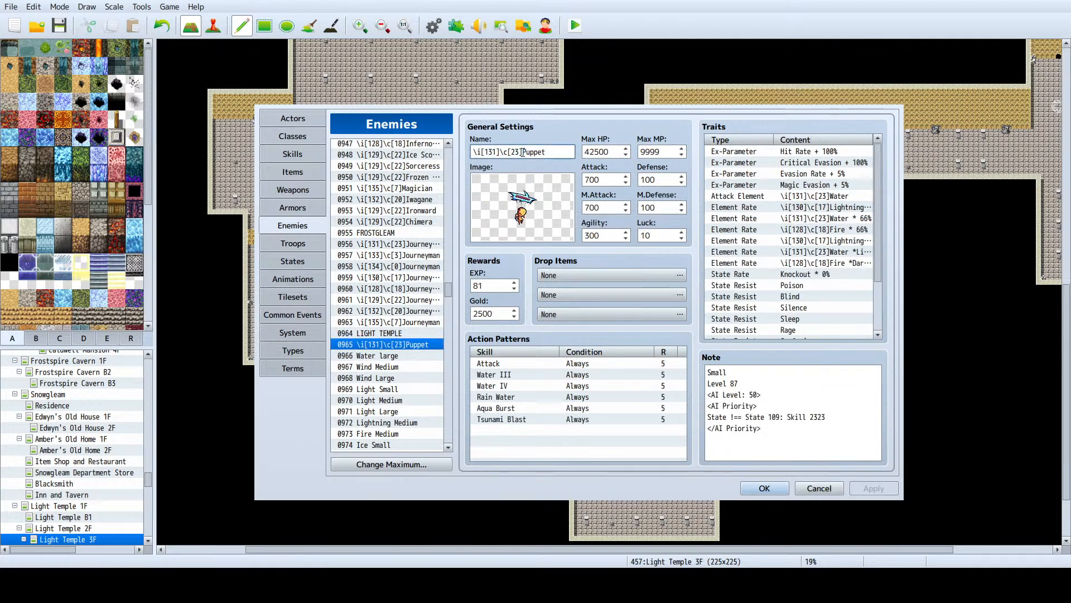
pyautogui.moveTo(523, 152); pyautogui.dragTo(464, 149)
pyautogui.hotkey('ctrl', 'c')
pyautogui.click(388, 365)
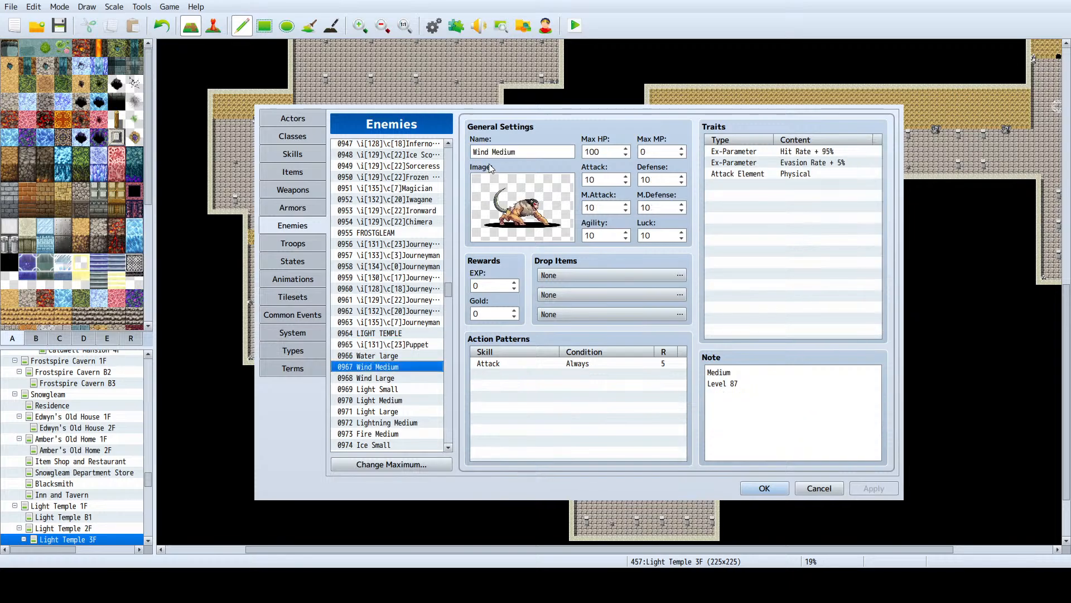
pyautogui.click(400, 355)
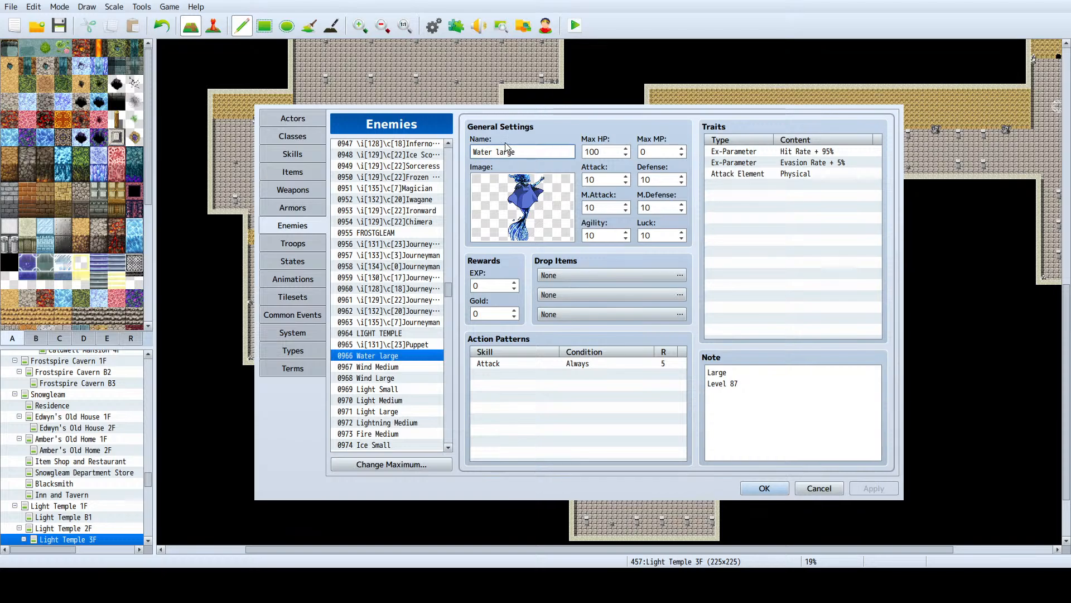
pyautogui.click(520, 151)
pyautogui.write('ddddddddd')
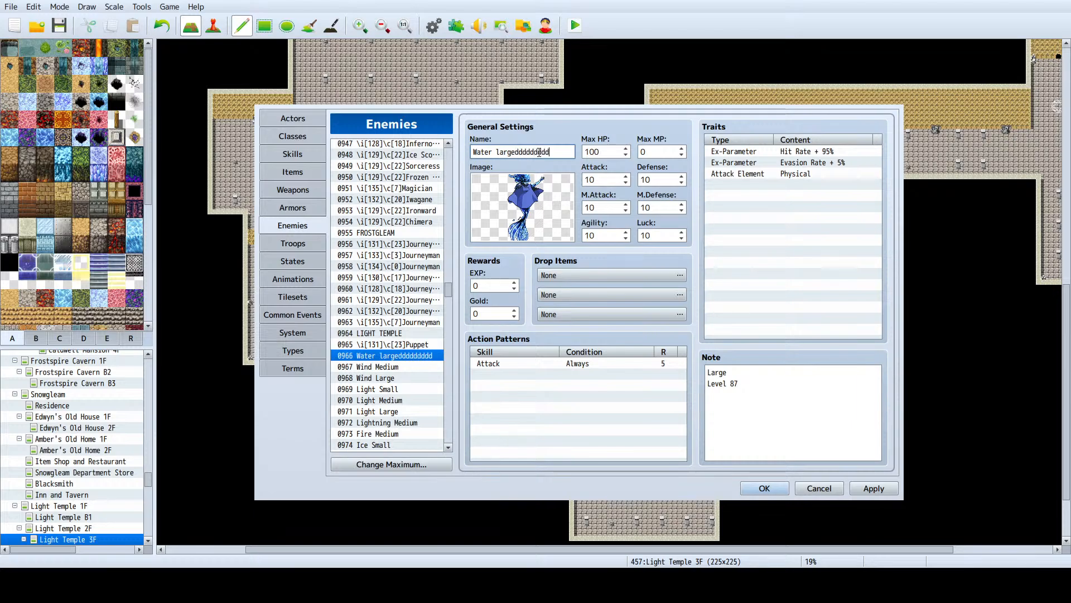
pyautogui.press('BackSpace')
pyautogui.press('BackSpace')
pyautogui.press('BackSpace')
pyautogui.press('BackSpace')
pyautogui.press('BackSpace')
pyautogui.press('BackSpace')
pyautogui.press('BackSpace')
pyautogui.press('BackSpace')
pyautogui.press('BackSpace')
pyautogui.write('\\i[131]')
pyautogui.press('BackSpace')
pyautogui.press('BackSpace')
pyautogui.press('BackSpace')
pyautogui.press('BackSpace')
pyautogui.press('BackSpace')
pyautogui.press('BackSpace')
pyautogui.press('BackSpace')
# Step: Insert the copied \i[131]\c[23] prefix at the start of the Water large enemy's name
pyautogui.press('Home')
pyautogui.hotkey('ctrl', 'v')
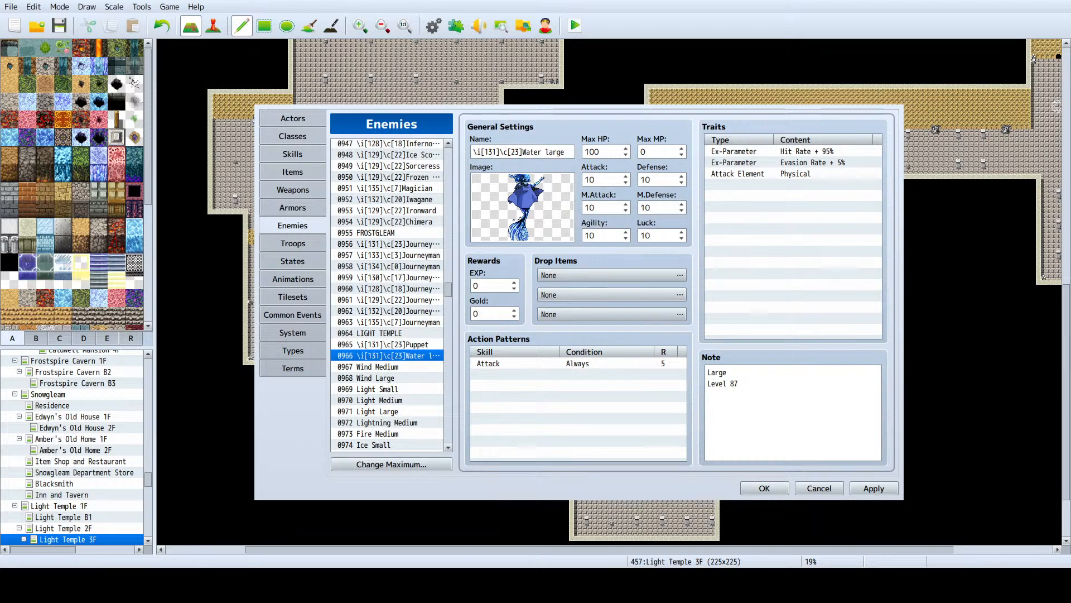
# Step: Replace "Water large" after the prefix with "Aqua Princess" in the name of enemy 0966
pyautogui.click(523, 152)
pyautogui.click(532, 153)
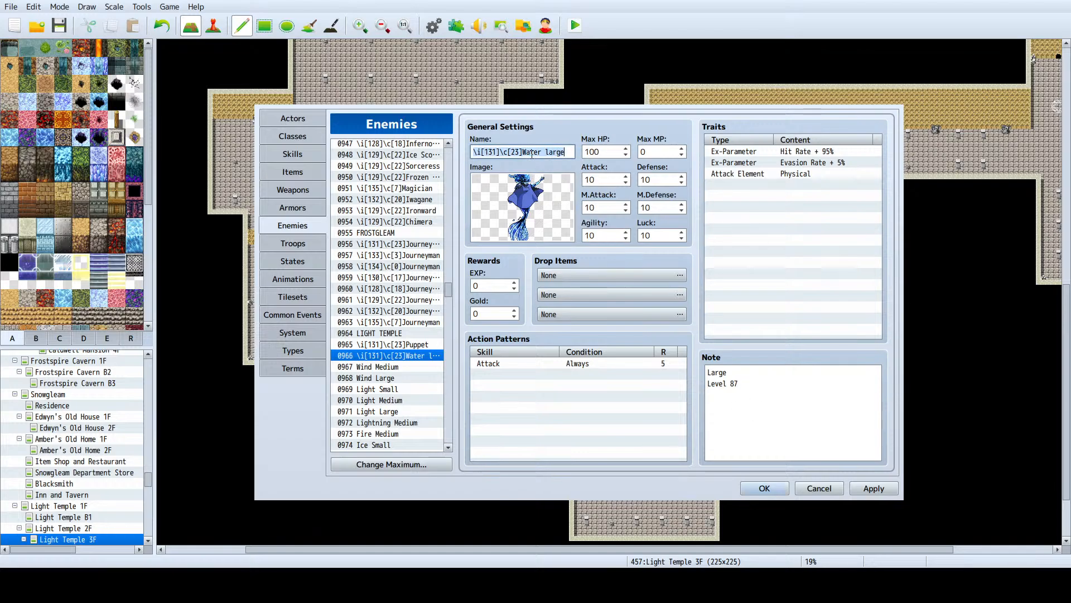
pyautogui.moveTo(524, 151); pyautogui.dragTo(651, 157)
pyautogui.write('Aqu')
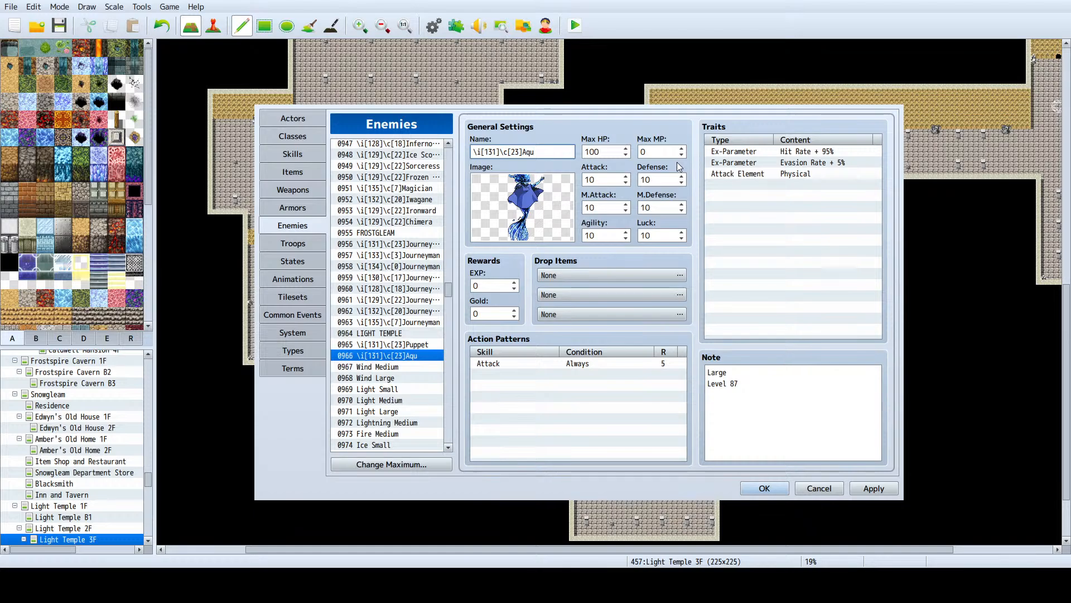
pyautogui.write('a Princess')
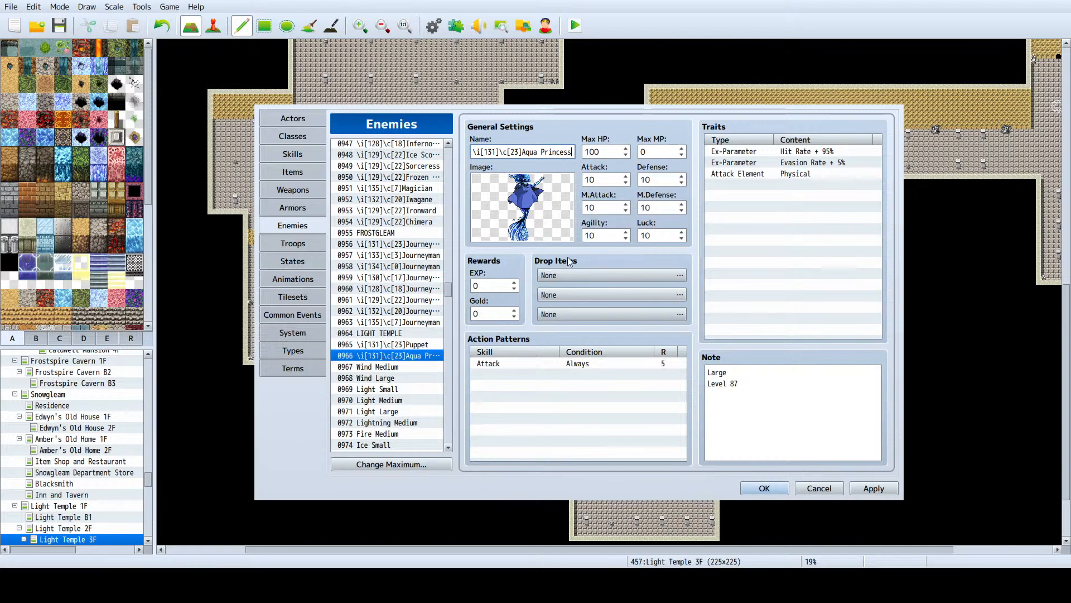
# Step: Check the Puppet enemy for reference and set Aqua Princess's EXP reward to 325
pyautogui.click(410, 344)
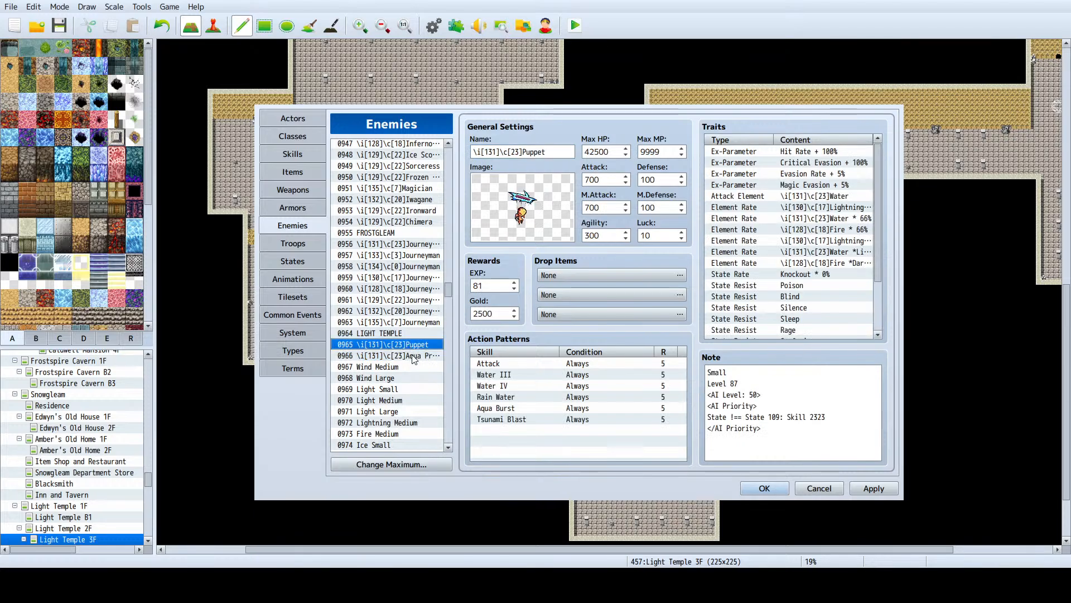
pyautogui.click(414, 357)
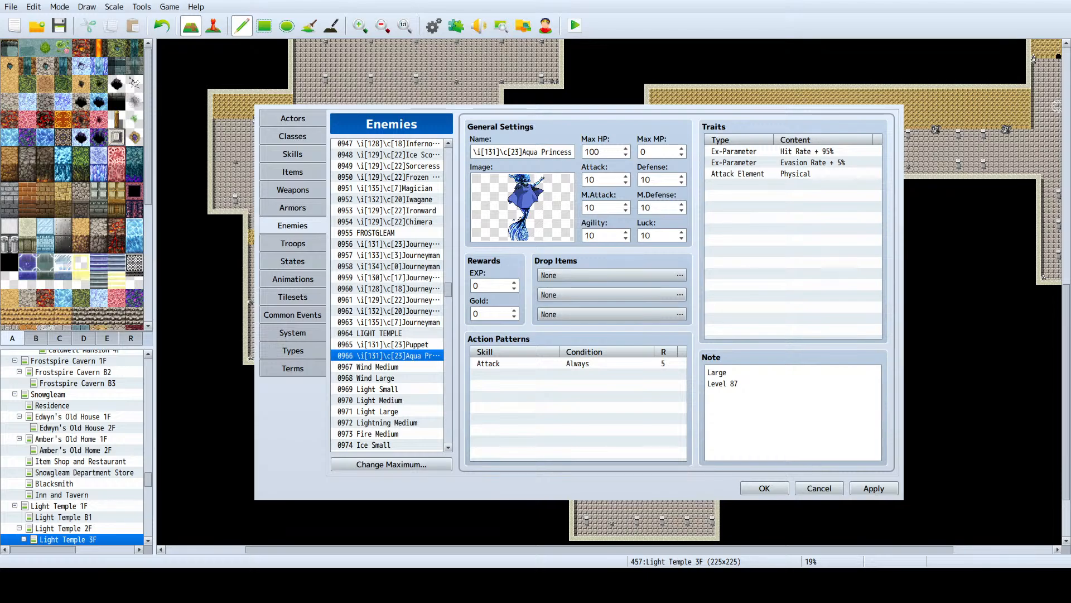
pyautogui.click(399, 346)
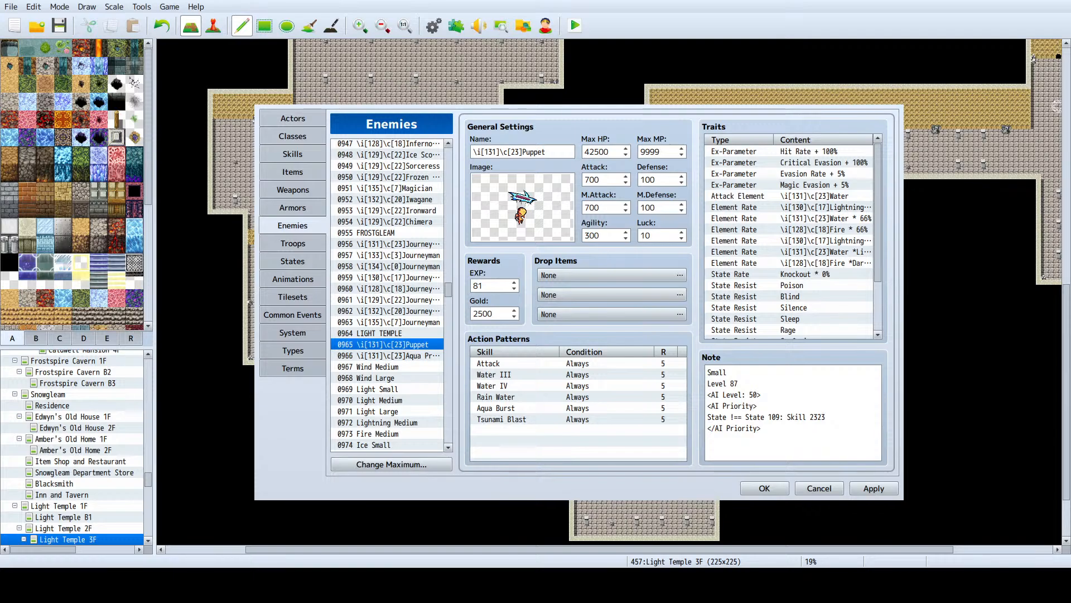
pyautogui.press('Down')
pyautogui.click(491, 283)
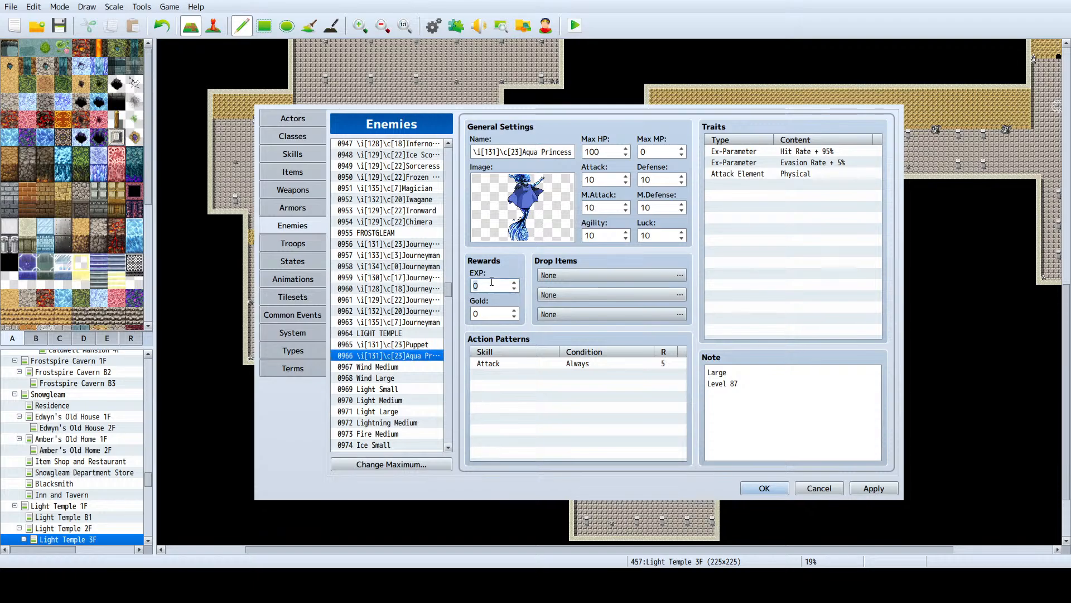
pyautogui.press('BackSpace')
pyautogui.write('325')
# Step: Compare with the Puppet enemy's rewards, set Aqua Princess's gold reward to 10000, and apply the changes
pyautogui.click(395, 344)
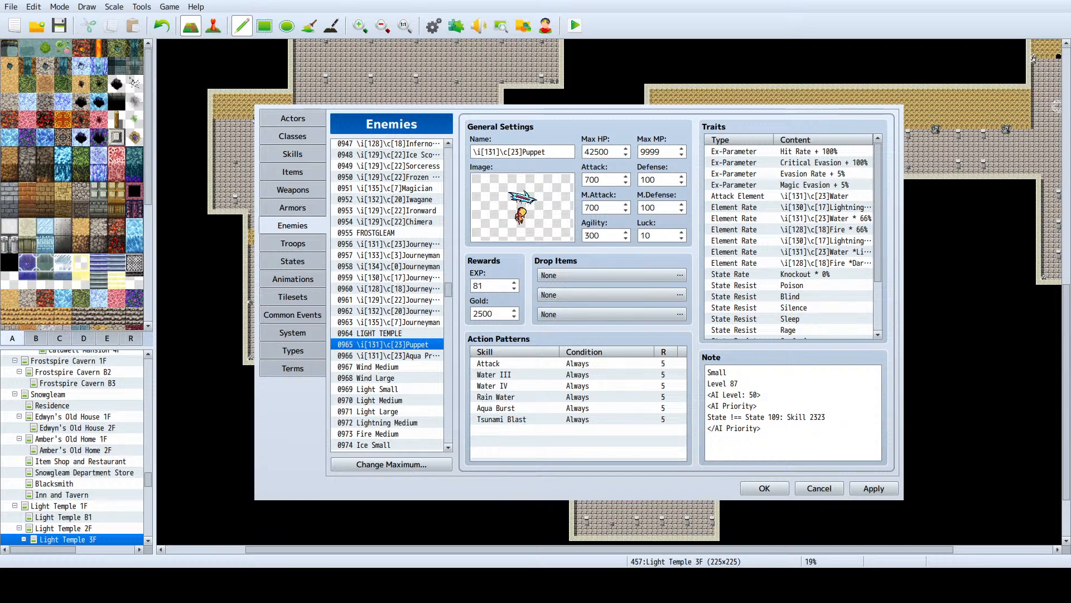
pyautogui.click(407, 356)
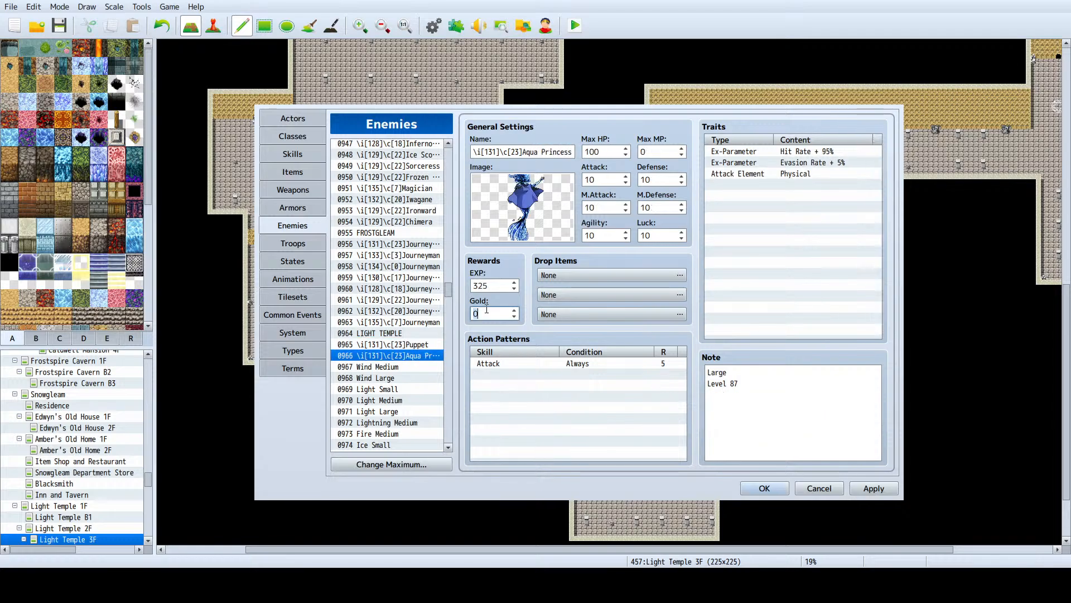
pyautogui.write('100000')
pyautogui.press('BackSpace')
pyautogui.click(881, 492)
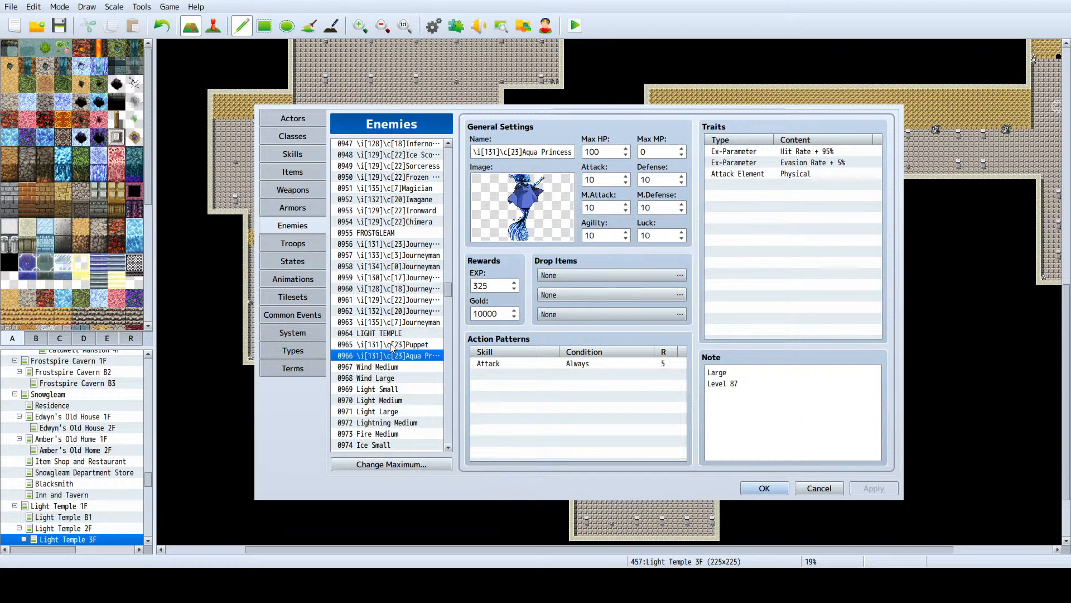
# Step: Try to copy the AI tags from the Puppet enemy's note to a new line in Aqua Princess's note
pyautogui.click(391, 367)
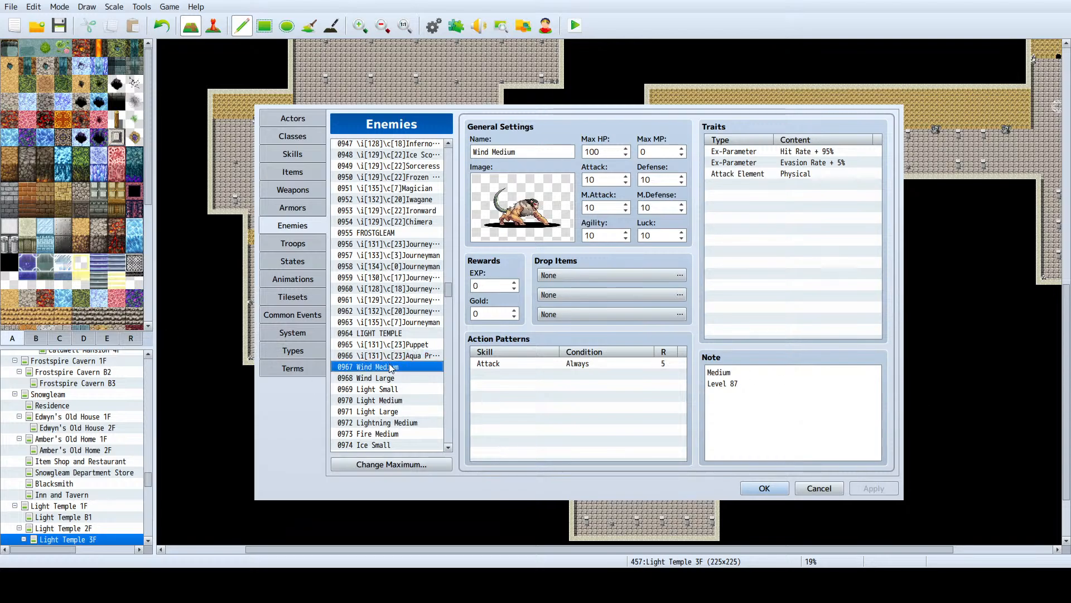
pyautogui.click(401, 357)
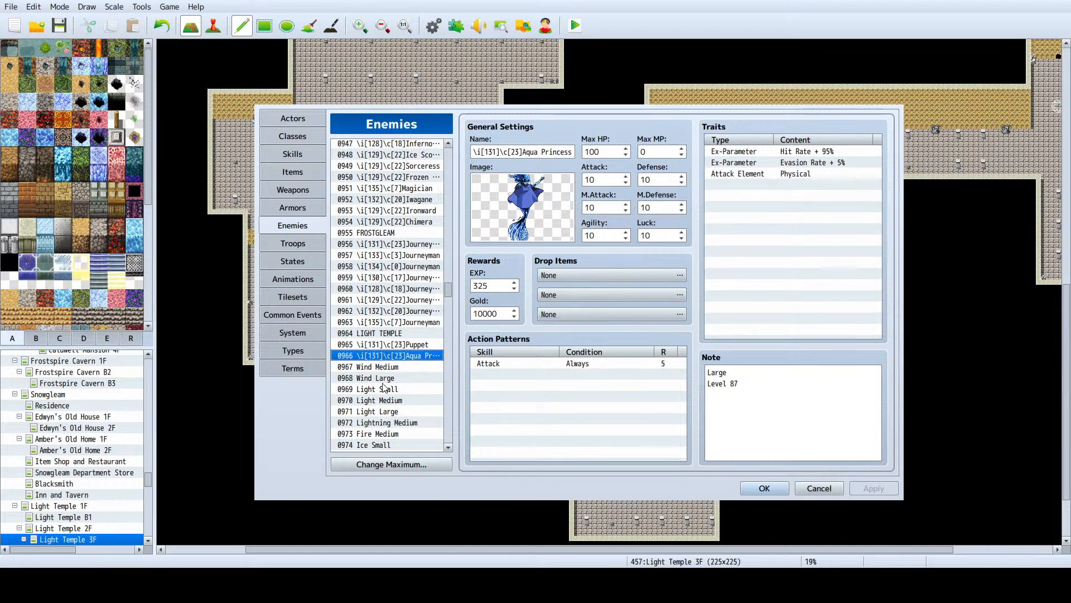
pyautogui.click(399, 345)
pyautogui.moveTo(792, 429); pyautogui.dragTo(656, 396)
pyautogui.hotkey('ctrl', 'c')
pyautogui.click(423, 362)
pyautogui.click(433, 357)
pyautogui.doubleClick(809, 377)
pyautogui.click(797, 387)
pyautogui.press('Return')
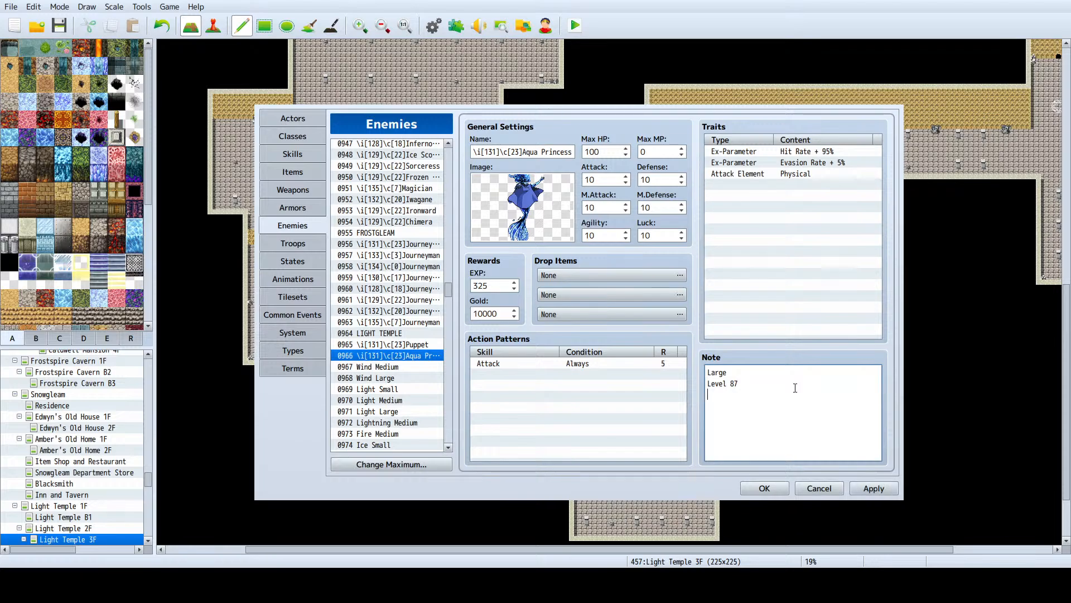
pyautogui.write('\\i[131]\\c[23]')
# Step: Replace the \i[131]\c[23] line in Aqua Princess's note with Puppet's AI Level 50 and AI Priority tags
pyautogui.click(396, 346)
pyautogui.moveTo(762, 428); pyautogui.dragTo(698, 396)
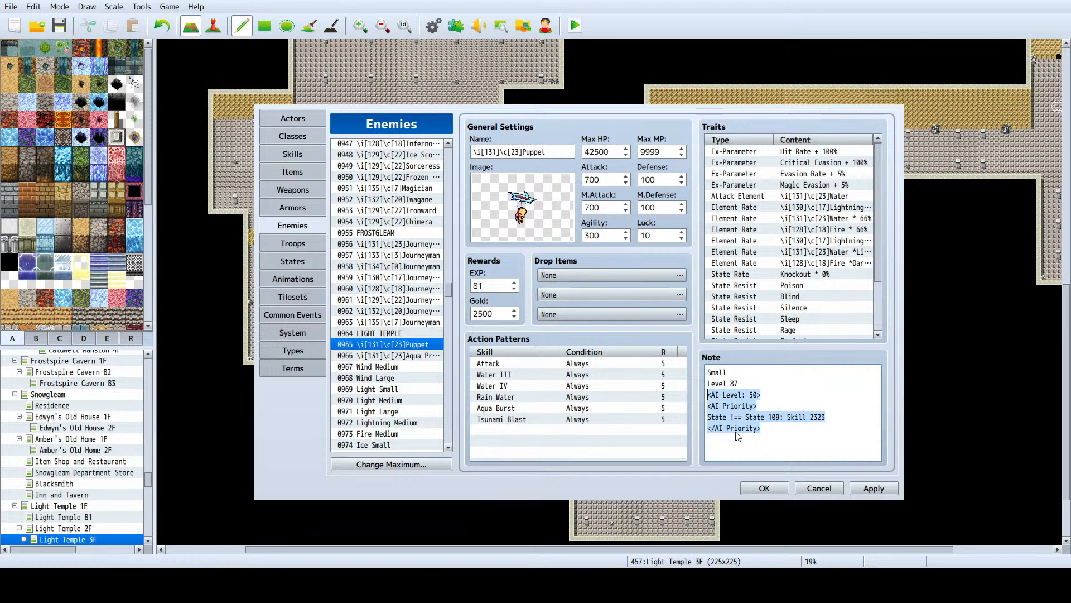
pyautogui.click(397, 356)
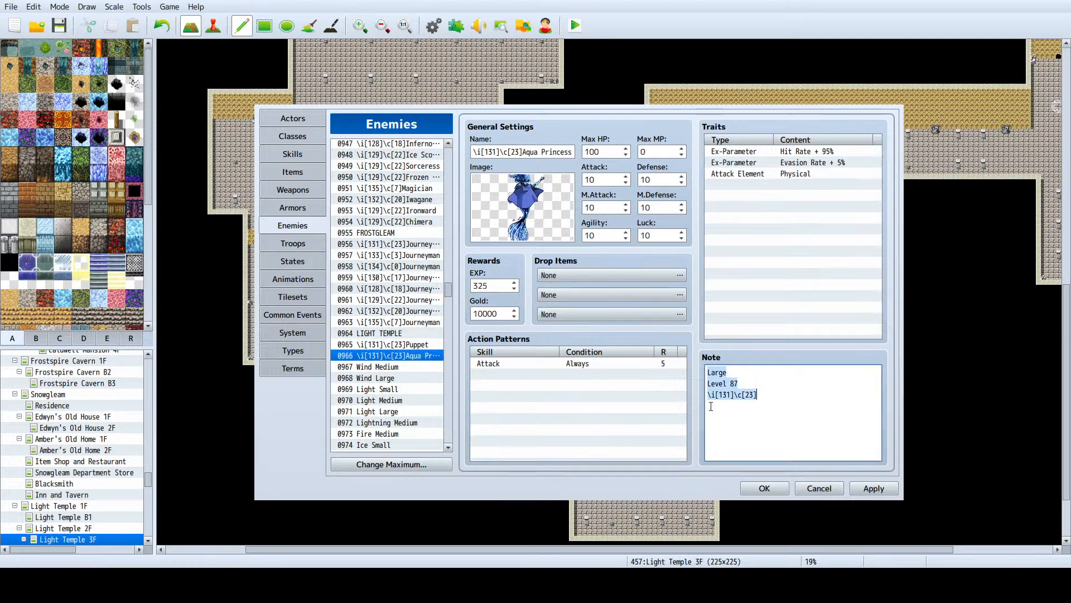
pyautogui.click(763, 399)
pyautogui.moveTo(763, 399); pyautogui.dragTo(688, 391)
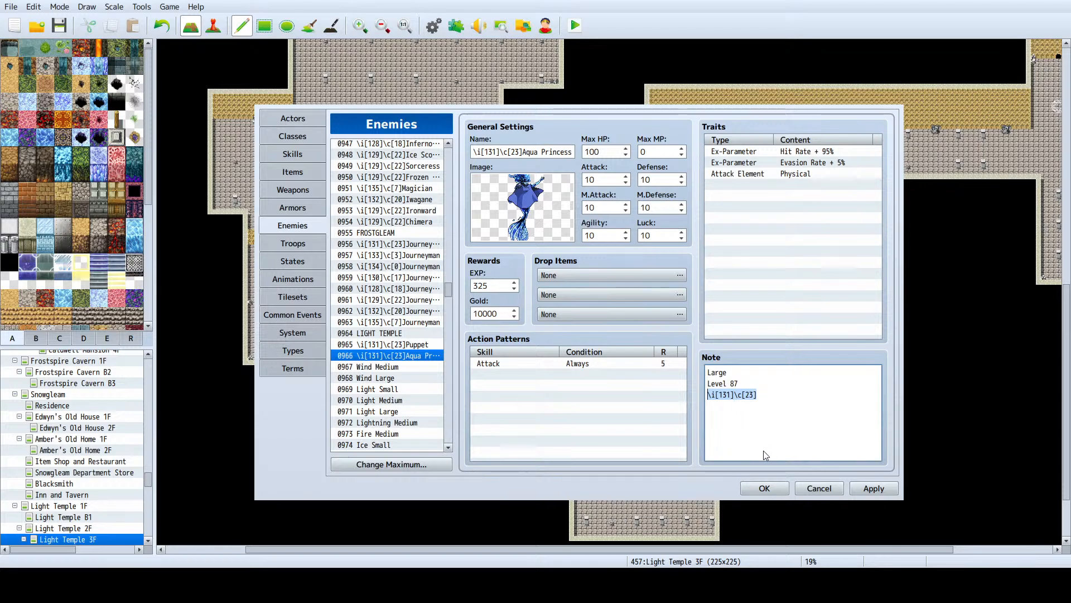
pyautogui.hotkey('ctrl', 'v')
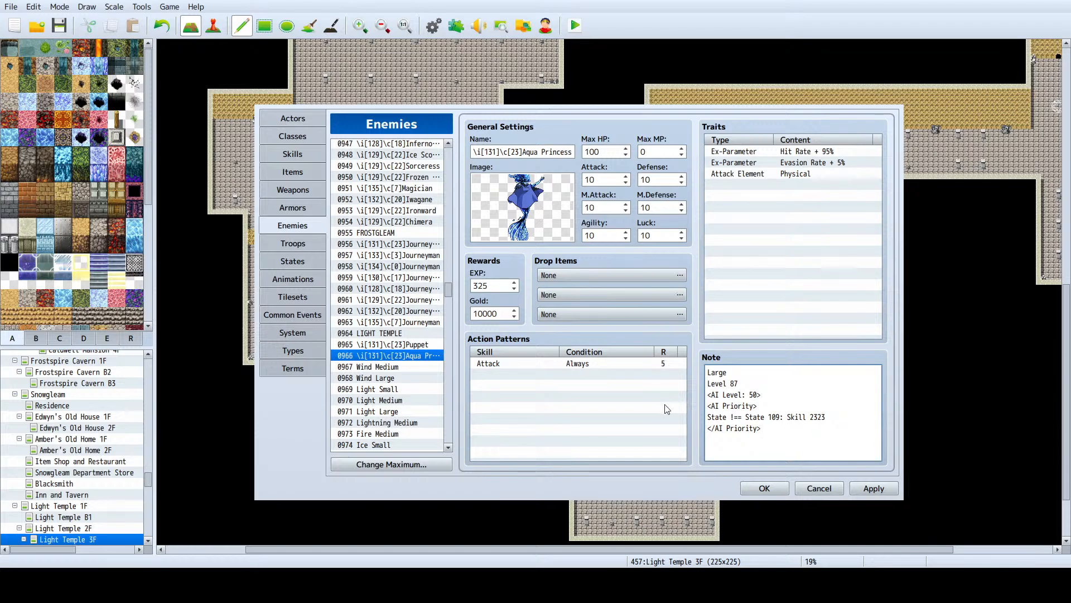
pyautogui.scroll(-4, 390, 388)
pyautogui.scroll(-1, 390, 386)
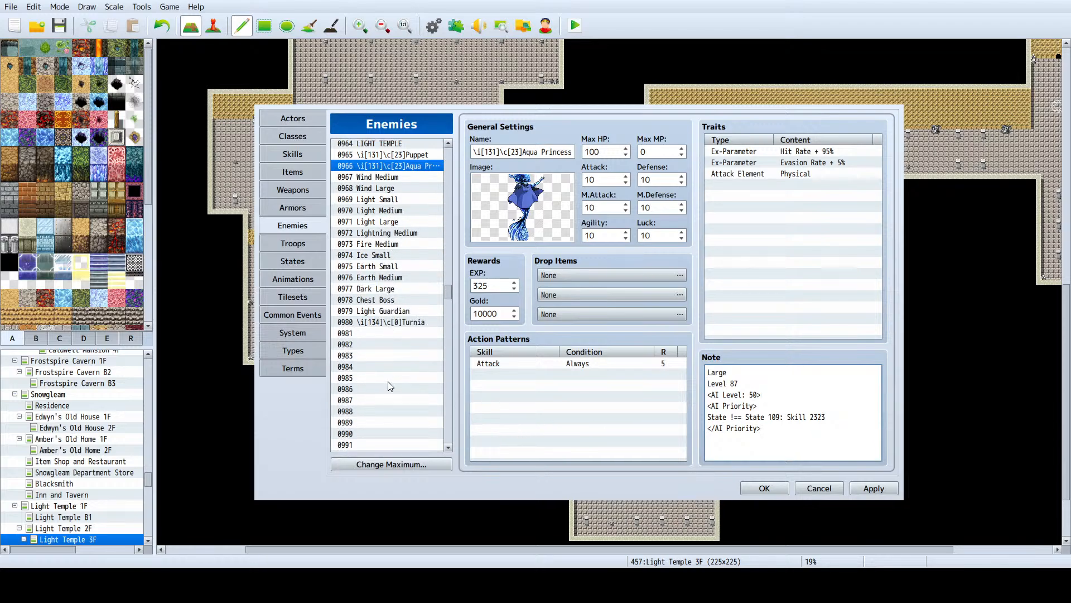
pyautogui.scroll(5, 390, 382)
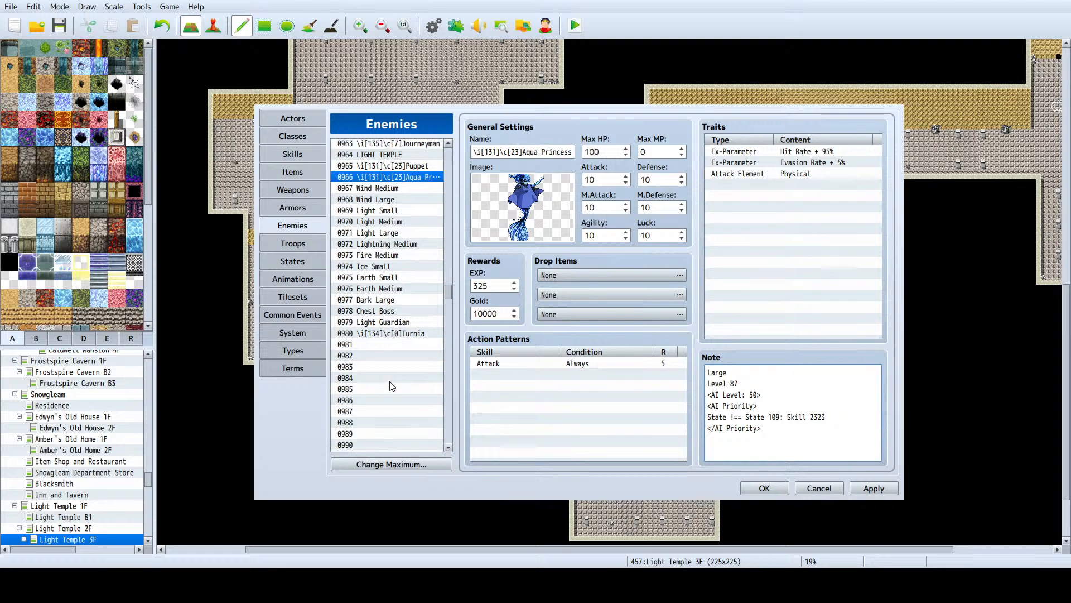
pyautogui.scroll(12, 391, 385)
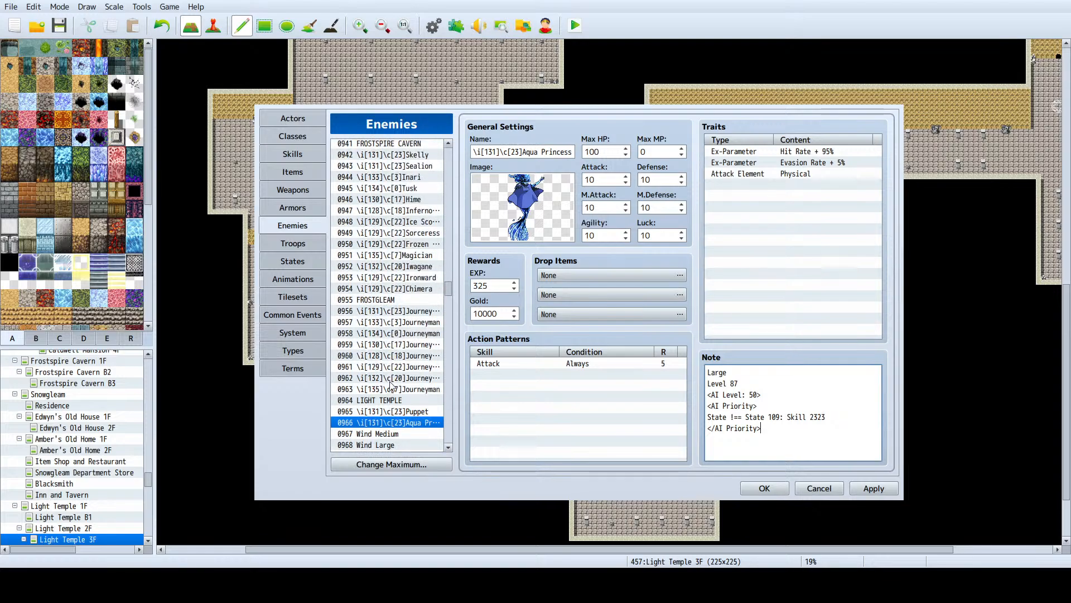
# Step: Look through the earlier enemy groups, from Fire Temple and the Colliseum 12 sets to Frostspire Cavern and Frostgleam, down to Light Temple
pyautogui.click(396, 411)
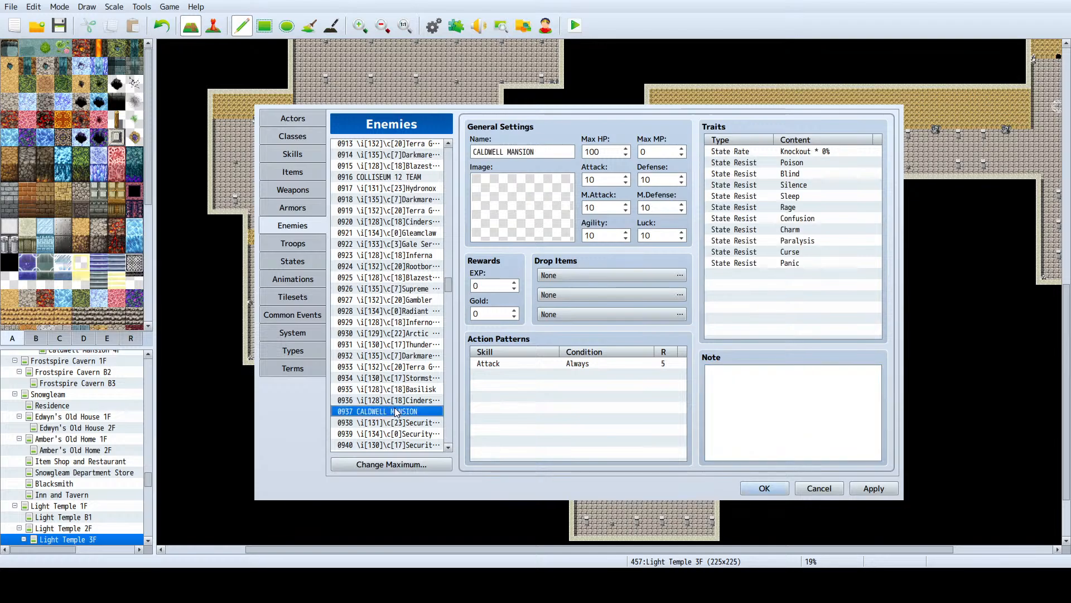
pyautogui.scroll(-2, 410, 357)
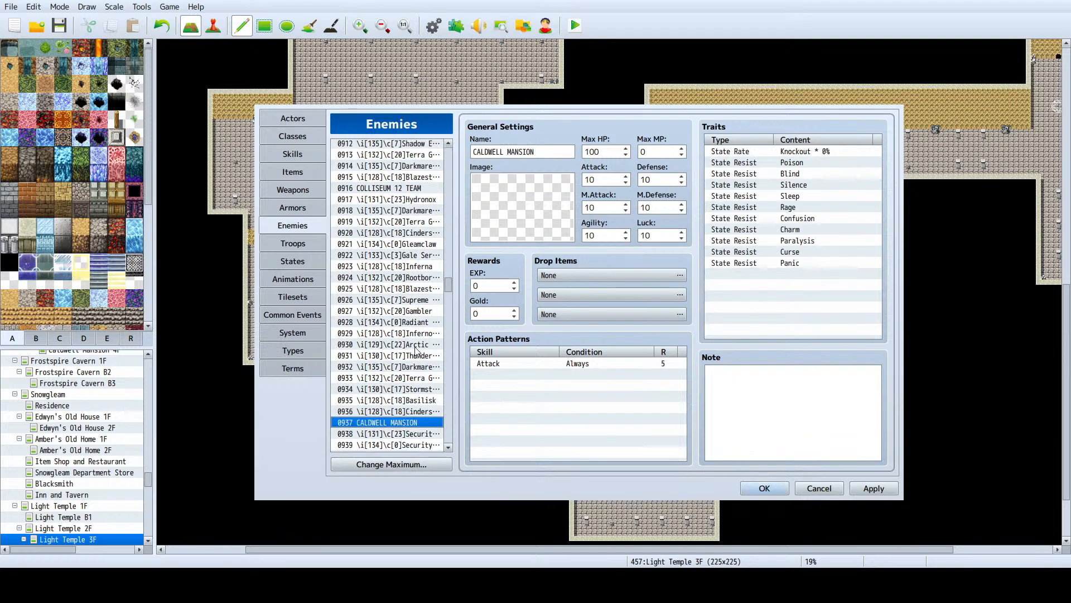
pyautogui.scroll(-5, 413, 351)
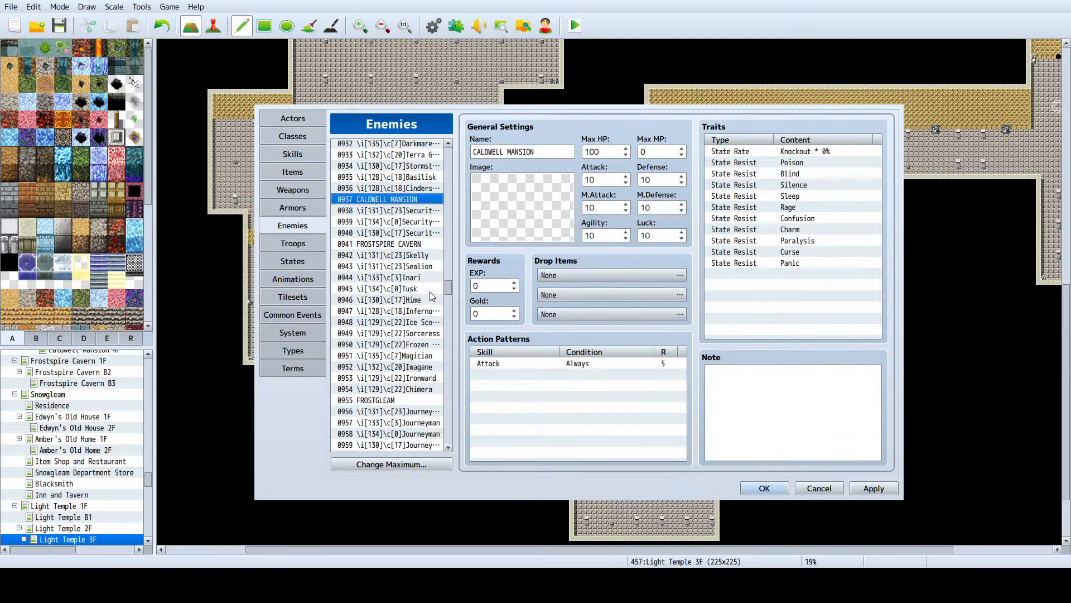
pyautogui.click(418, 232)
pyautogui.click(418, 245)
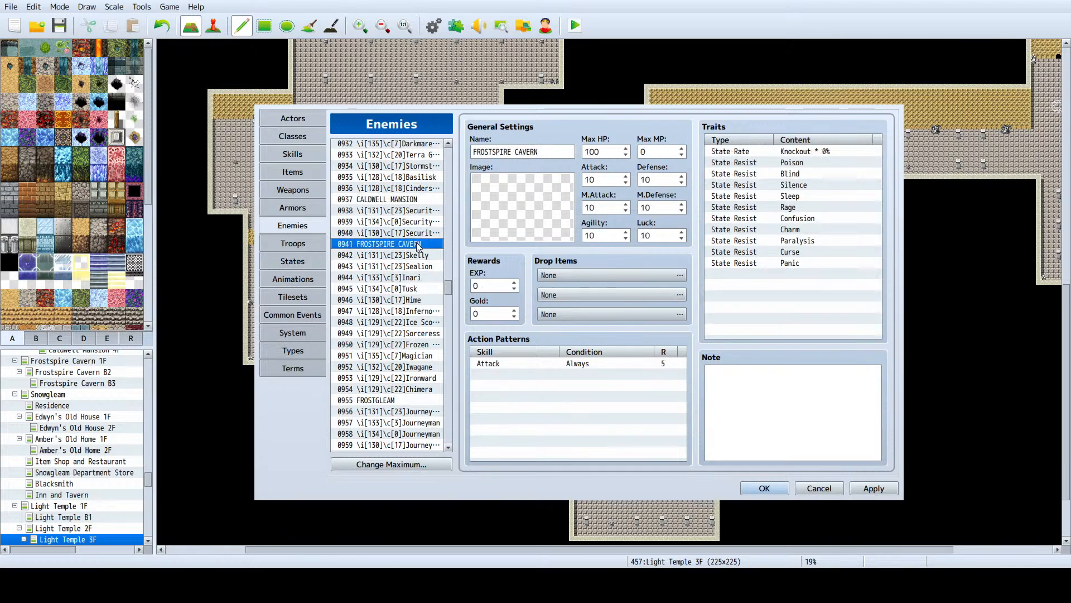
pyautogui.click(391, 399)
pyautogui.click(398, 244)
pyautogui.moveTo(447, 287); pyautogui.dragTo(447, 277)
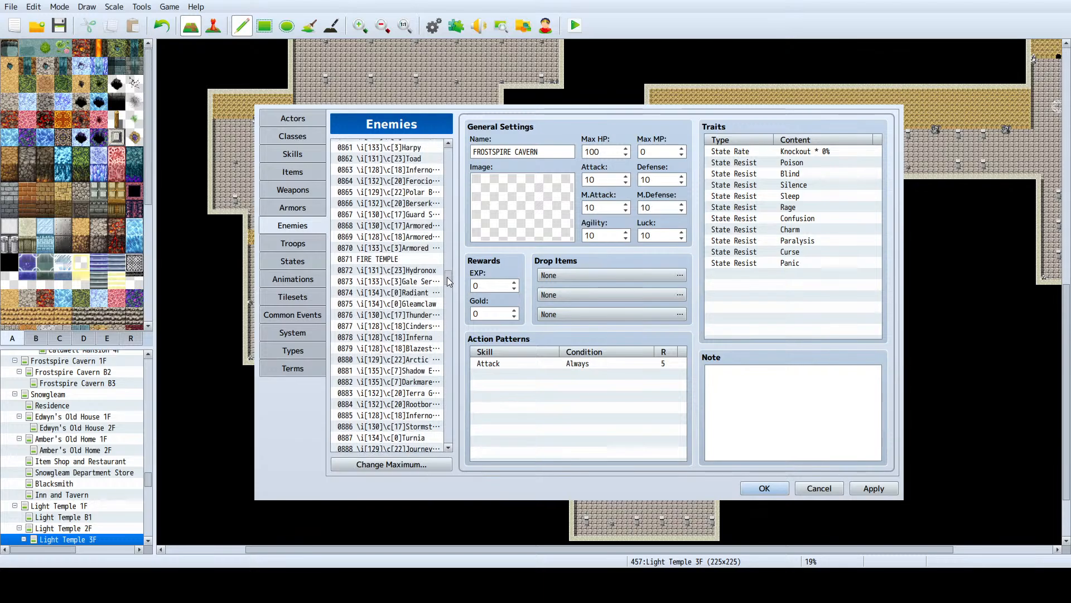
pyautogui.scroll(-9, 407, 290)
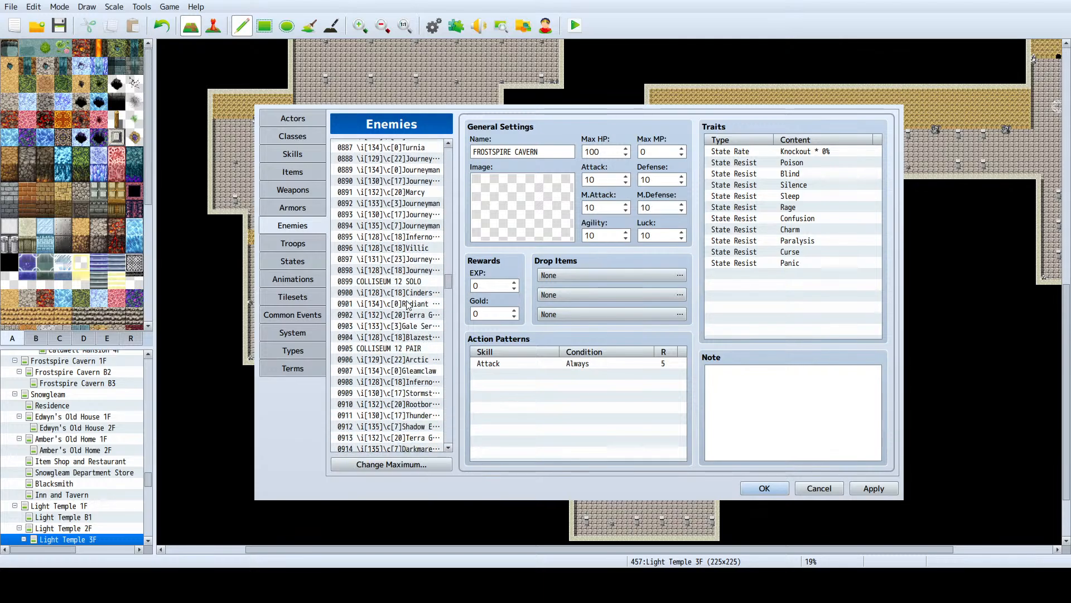
pyautogui.click(409, 304)
pyautogui.click(407, 283)
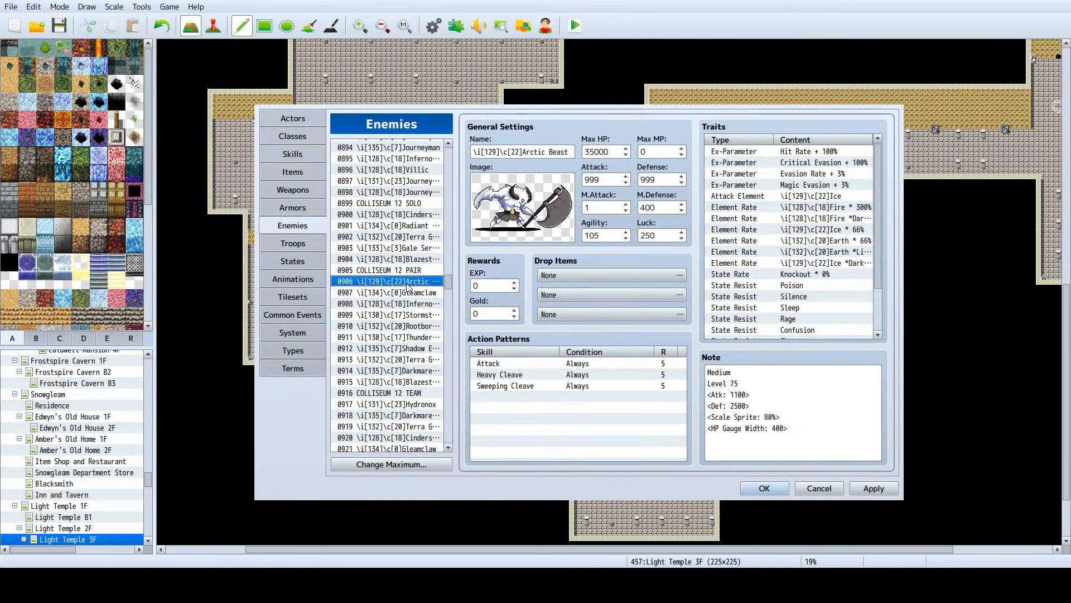
pyautogui.click(438, 269)
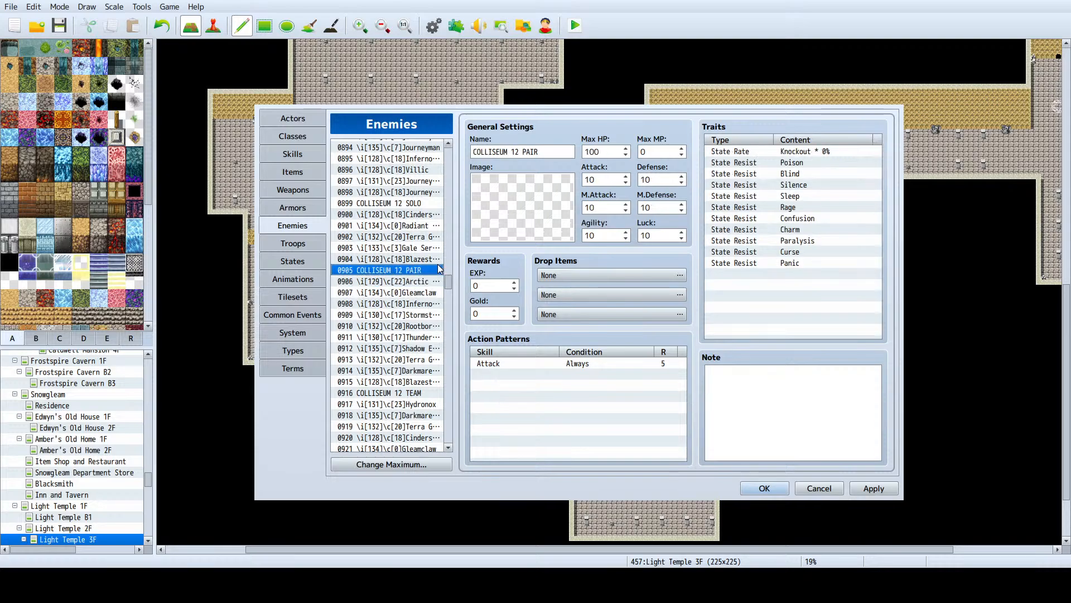
pyautogui.scroll(-8, 434, 272)
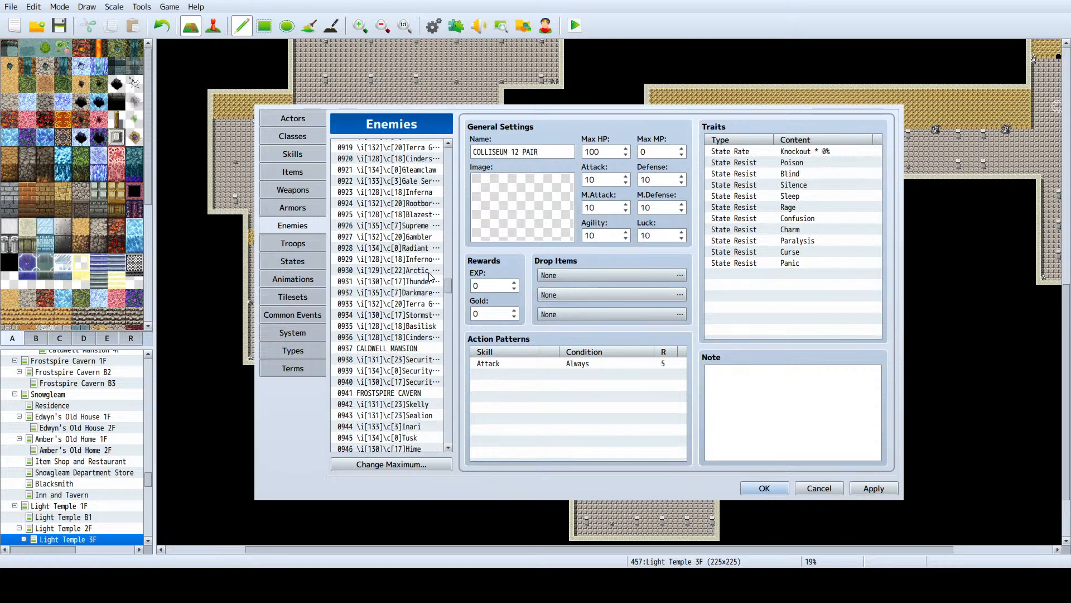
pyautogui.scroll(-11, 428, 274)
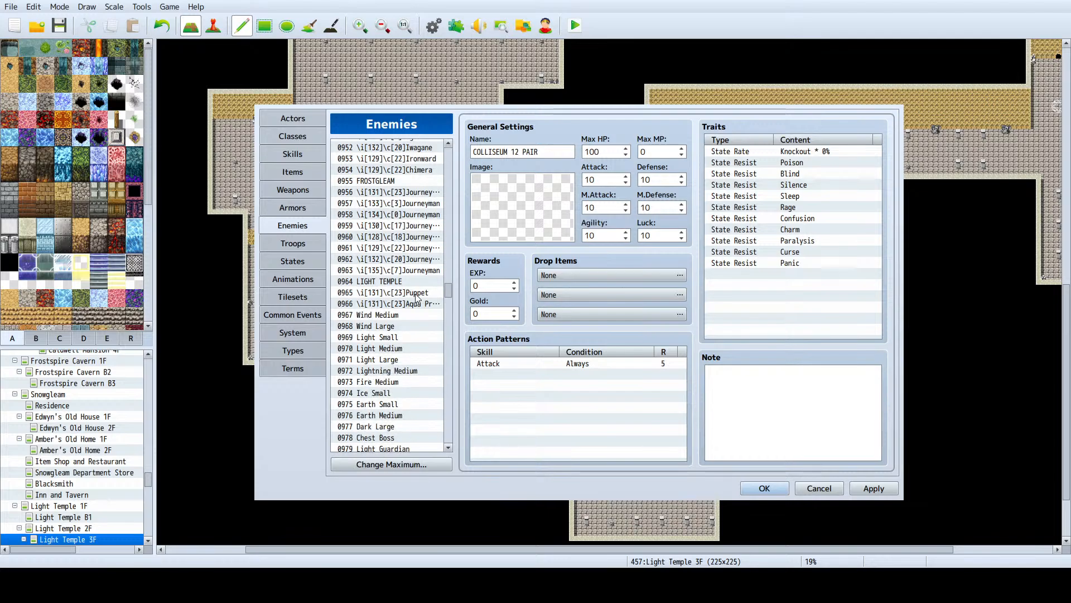
pyautogui.scroll(-6, 414, 295)
# Step: Review the Light Temple enemy entries, including Light Guardian, Puppet and Aqua Princess, and the empty slots below them
pyautogui.click(391, 254)
pyautogui.scroll(2, 393, 252)
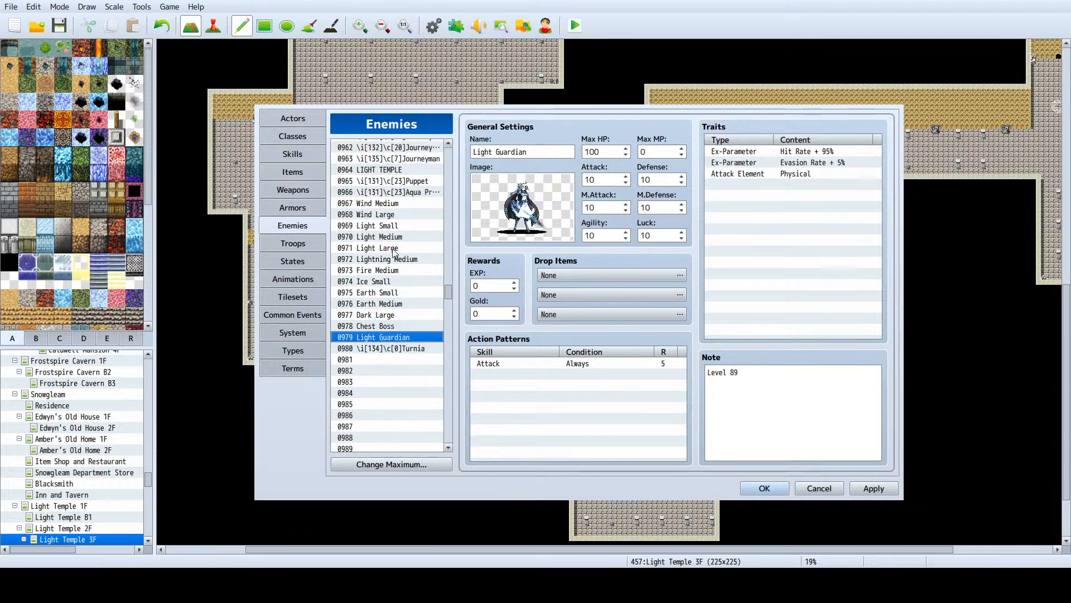
pyautogui.scroll(2, 394, 253)
pyautogui.click(396, 260)
pyautogui.click(412, 239)
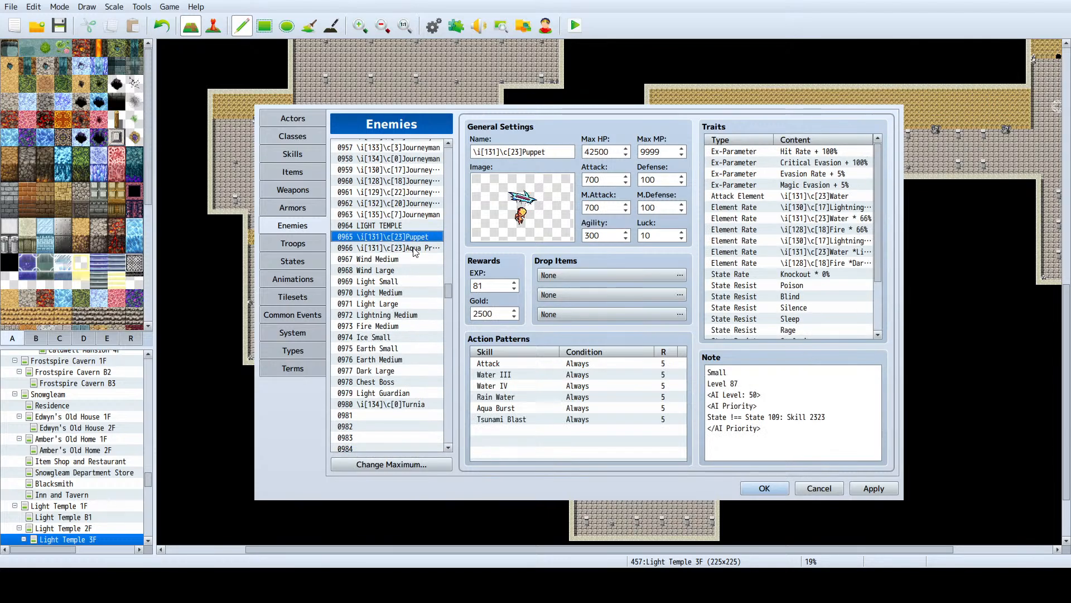
pyautogui.click(414, 249)
pyautogui.scroll(-2, 396, 410)
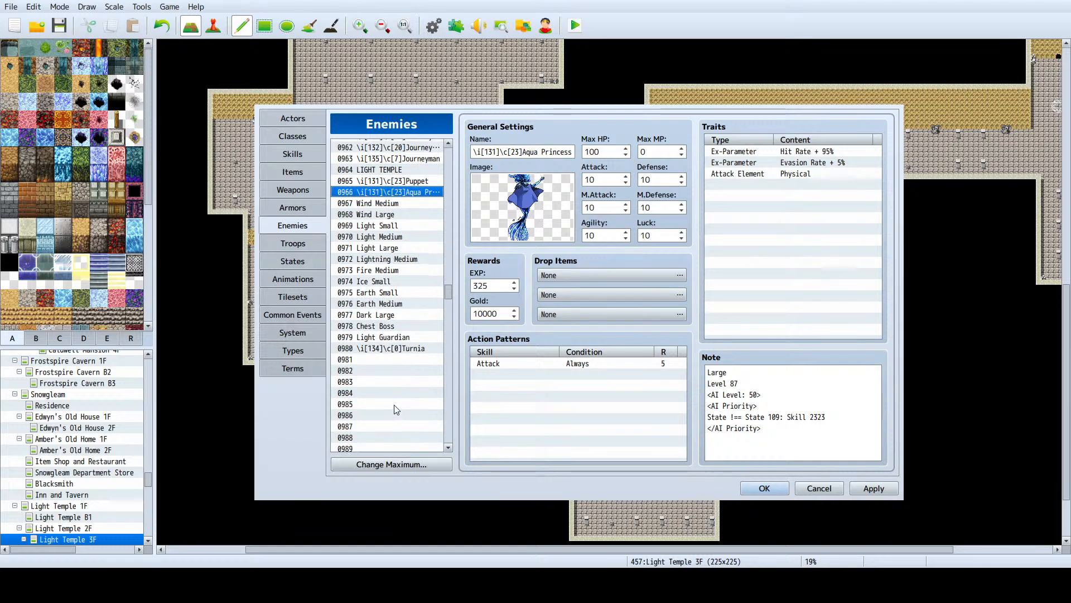
pyautogui.scroll(-5, 395, 410)
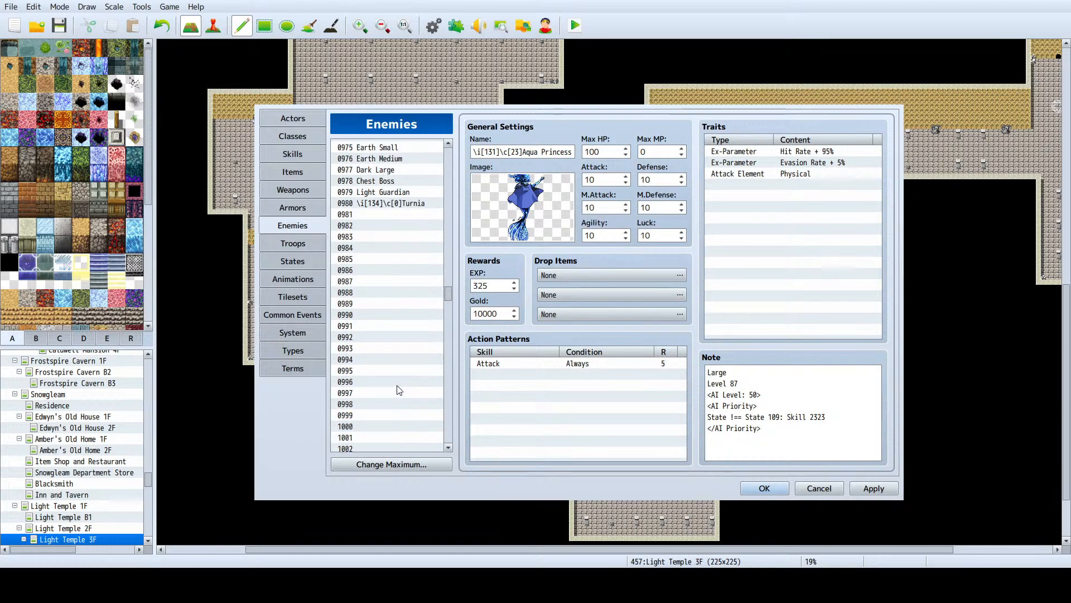
pyautogui.scroll(3, 400, 390)
pyautogui.scroll(2, 393, 259)
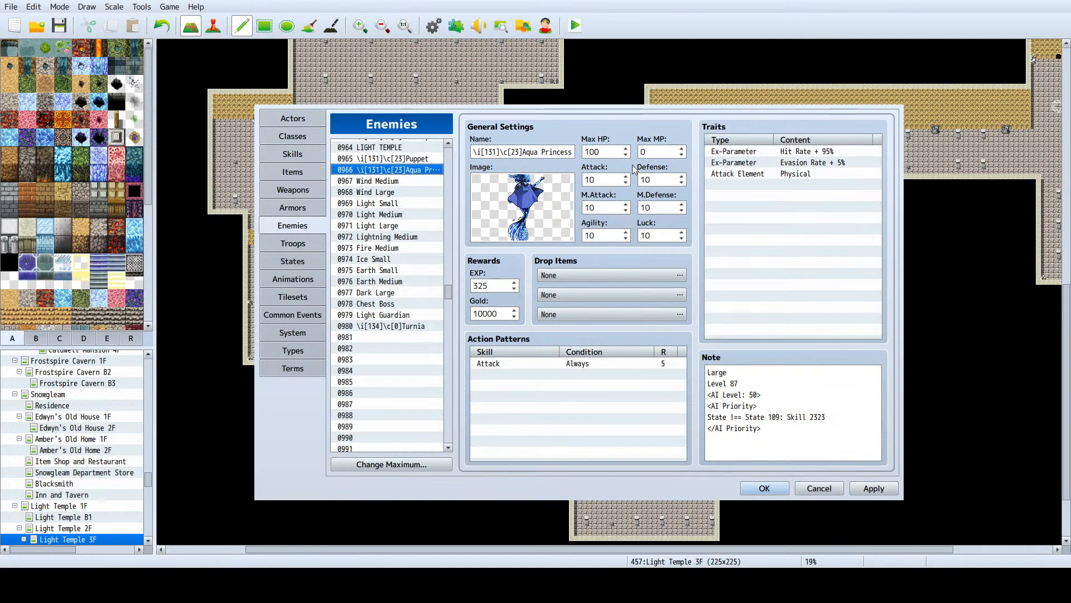
# Step: Check the large water enemy Sealion for reference and set Aqua Princess's Max HP to 200000
pyautogui.click(614, 152)
pyautogui.scroll(6, 367, 229)
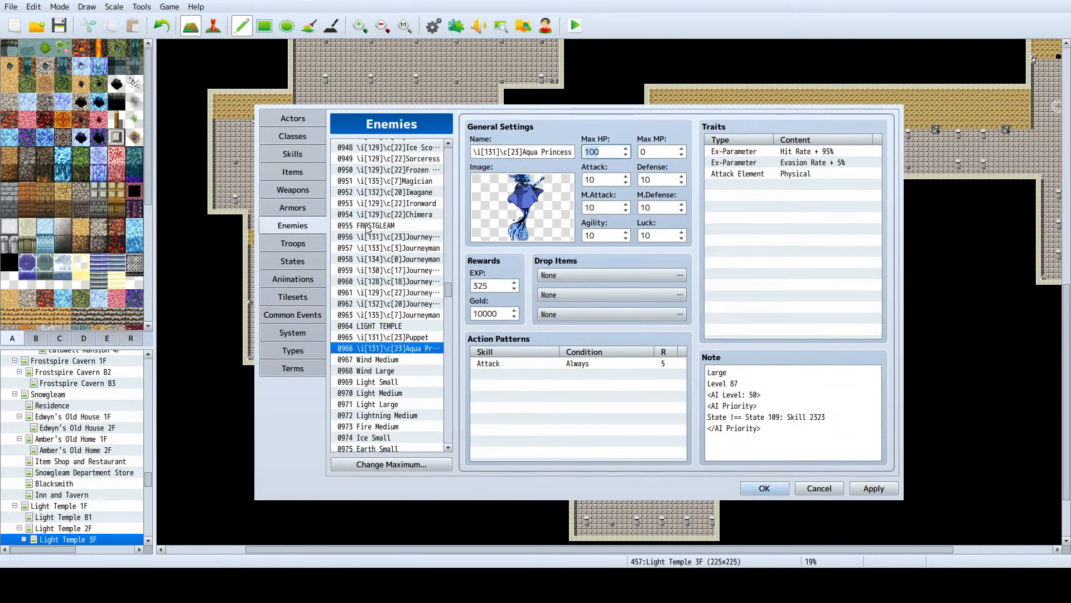
pyautogui.scroll(5, 366, 229)
pyautogui.click(381, 248)
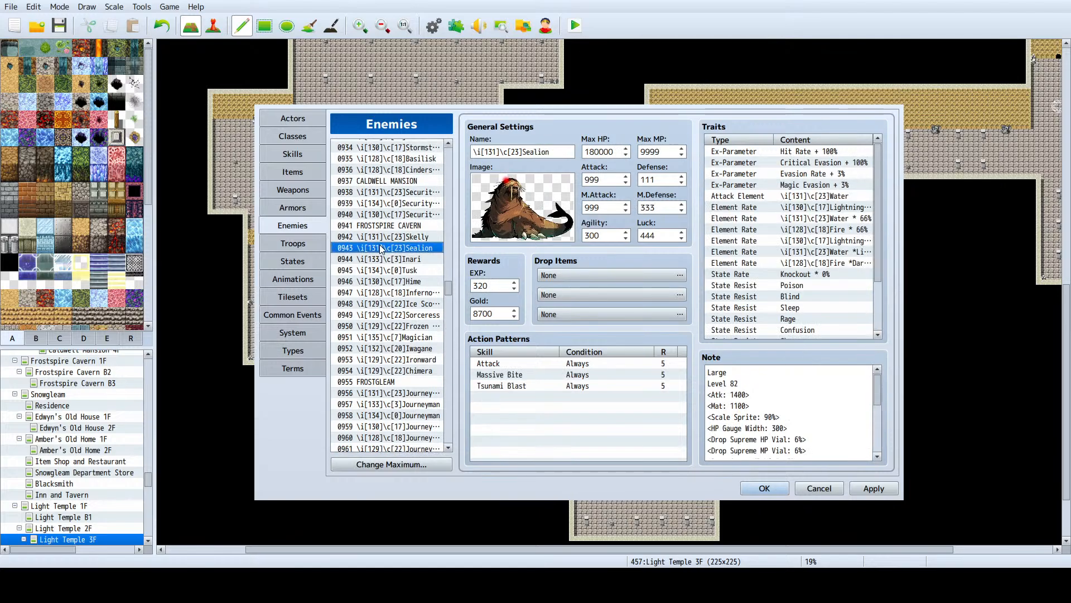
pyautogui.scroll(-2, 394, 379)
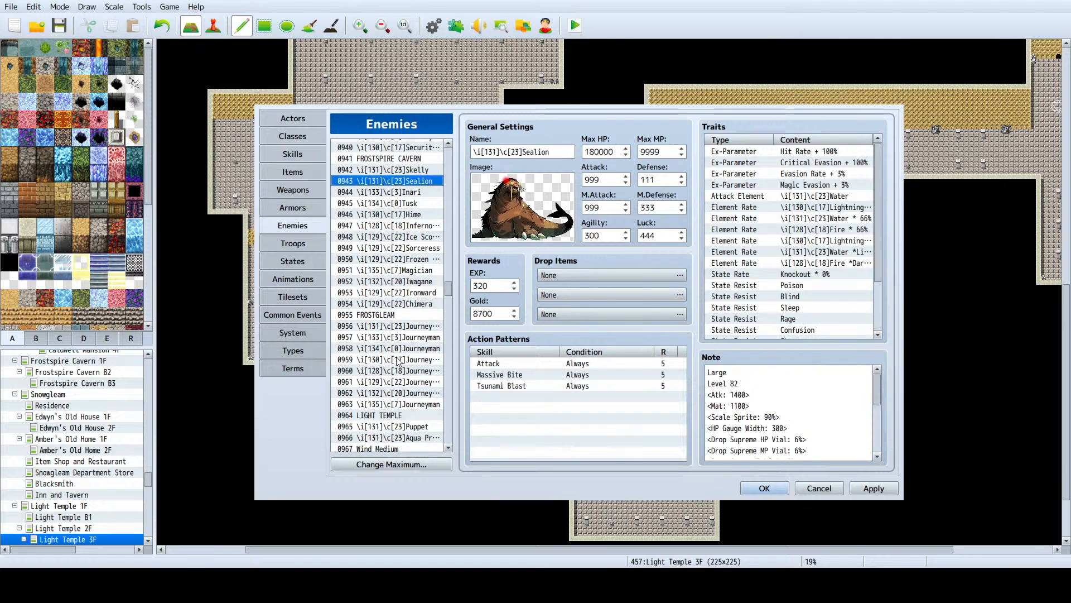
pyautogui.scroll(-2, 399, 360)
pyautogui.click(399, 392)
pyautogui.click(400, 382)
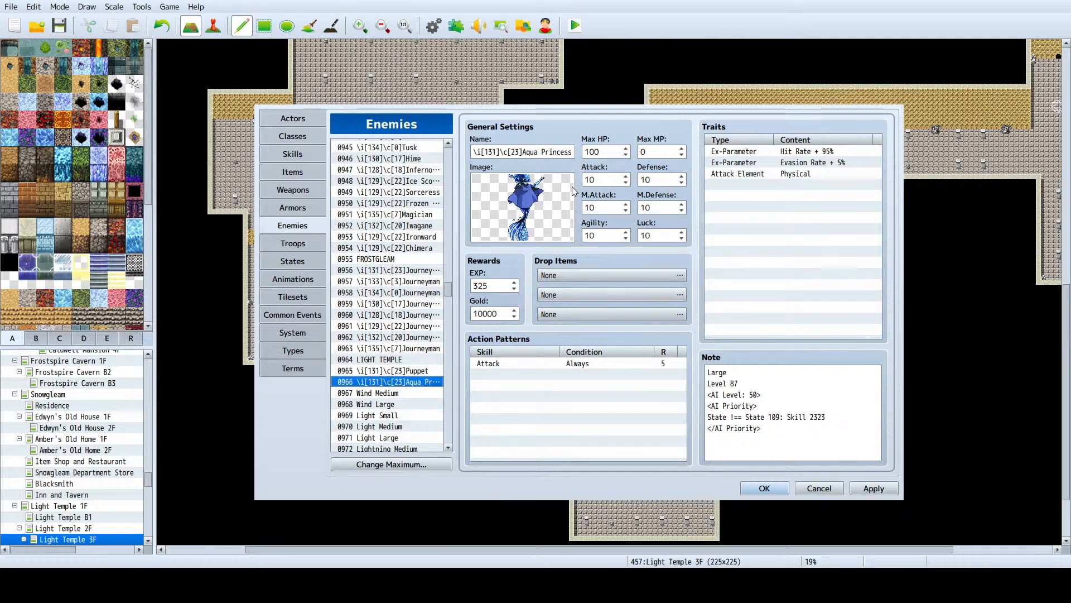
pyautogui.doubleClick(594, 152)
pyautogui.write('2')
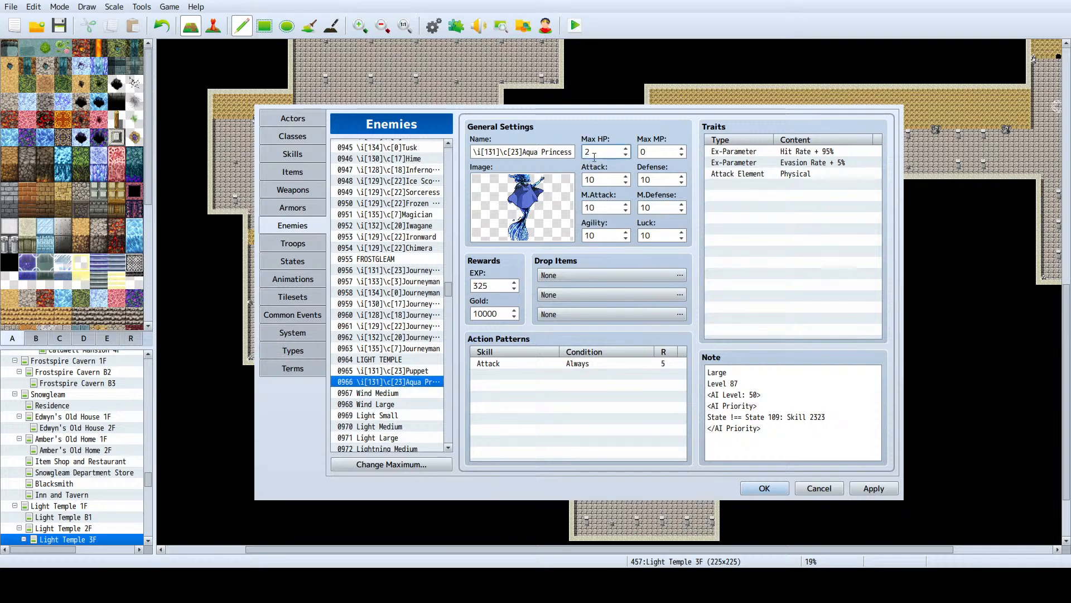
pyautogui.write('00000')
# Step: Set Aqua Princess's Max MP to 9999
pyautogui.click(653, 153)
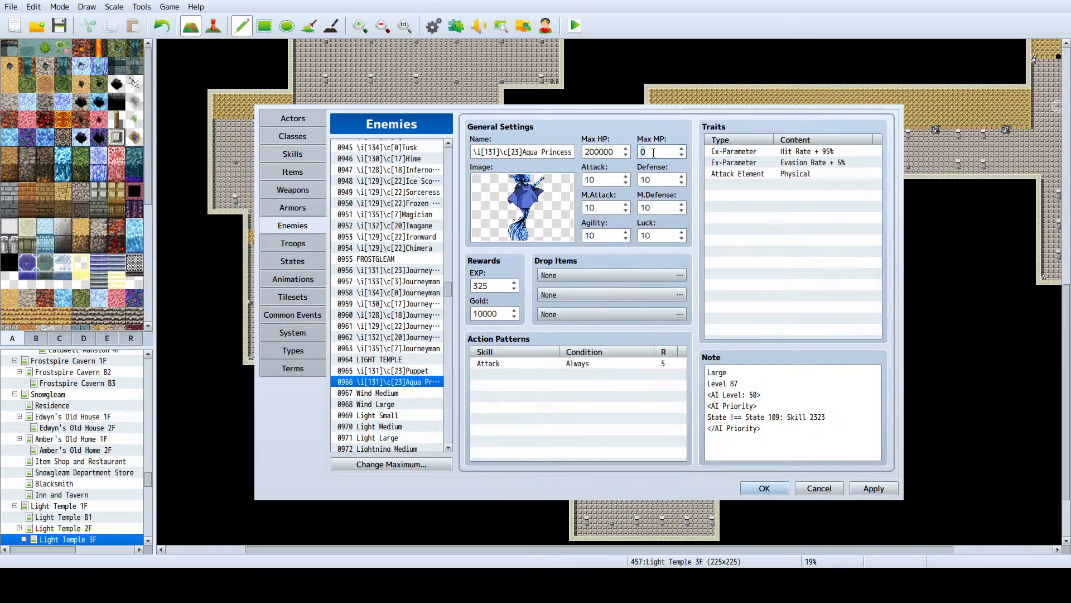
pyautogui.press('BackSpace')
pyautogui.write('9')
pyautogui.click(655, 152)
pyautogui.press('BackSpace')
pyautogui.write('9999')
pyautogui.press('Tab')
# Step: Compare the attack stats of Puppet and the Iwagane enemy, and apply the pending database changes
pyautogui.click(554, 579)
pyautogui.click(554, 579)
pyautogui.click(594, 178)
pyautogui.doubleClick(594, 178)
pyautogui.click(419, 371)
pyautogui.click(395, 271)
pyautogui.click(395, 226)
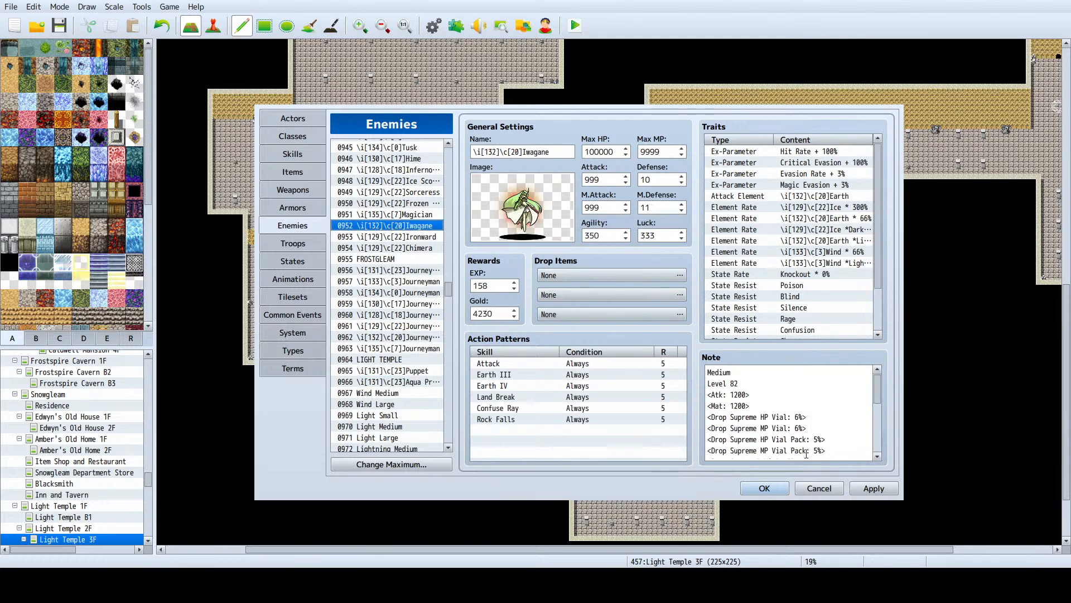
pyautogui.click(876, 490)
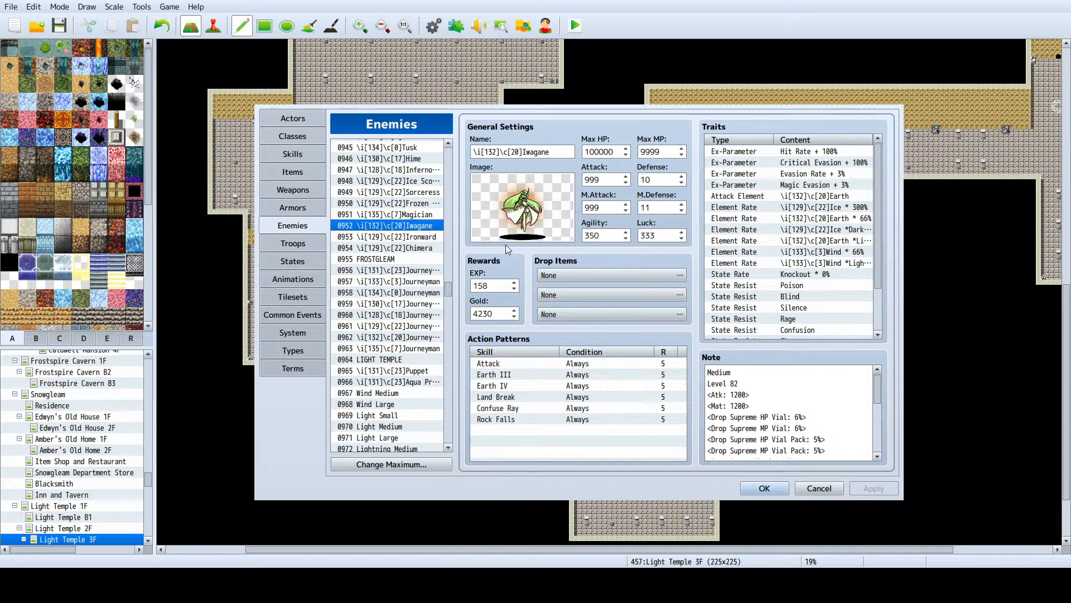
# Step: Copy the <Atk: 1200> and <Mat: 1200> tags from Iwagane's note into Aqua Princess's note, below the Level 87 line
pyautogui.moveTo(752, 406); pyautogui.dragTo(683, 396)
pyautogui.hotkey('ctrl', 'c')
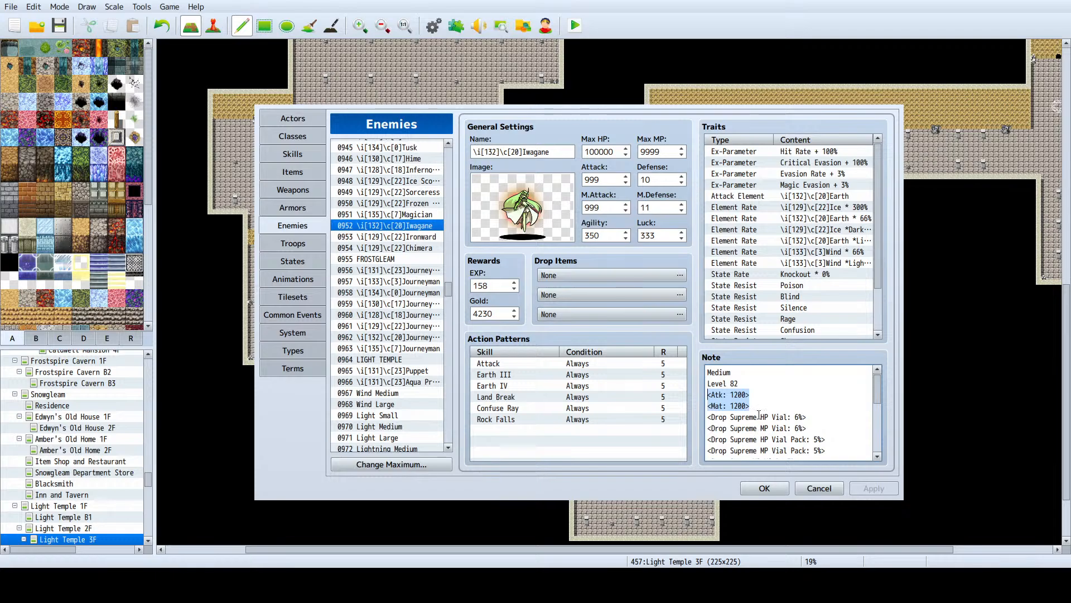
pyautogui.click(423, 237)
pyautogui.scroll(-2, 392, 293)
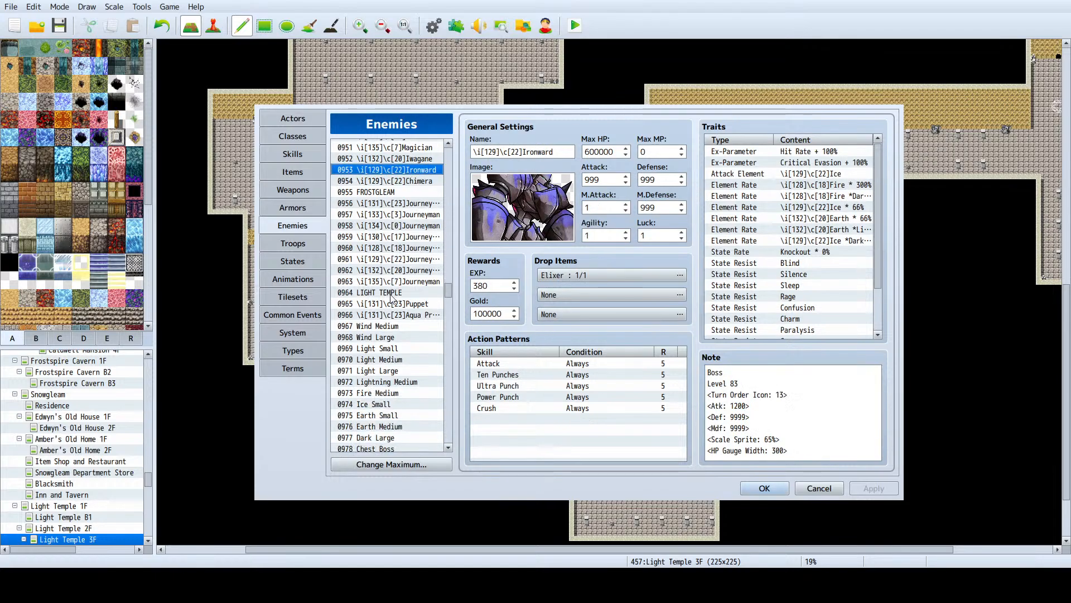
pyautogui.click(385, 315)
pyautogui.click(719, 383)
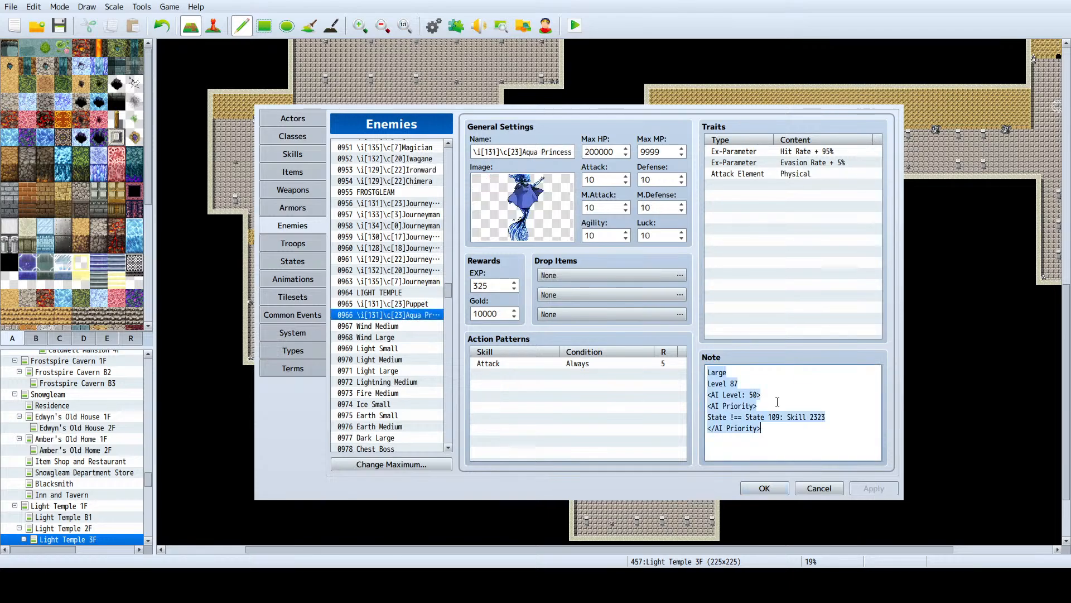
pyautogui.click(769, 417)
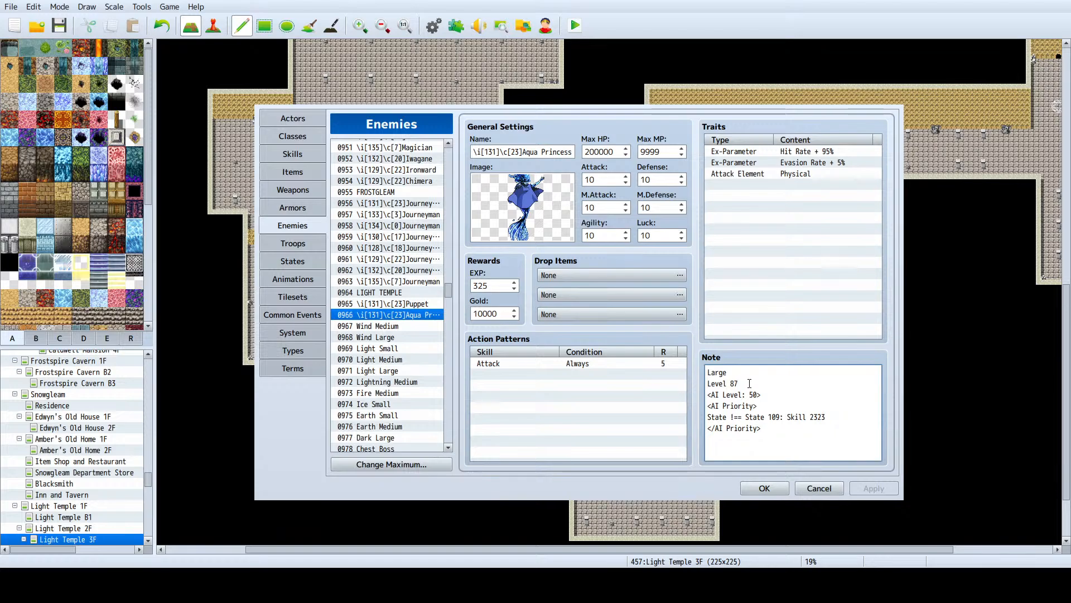
pyautogui.press('Return')
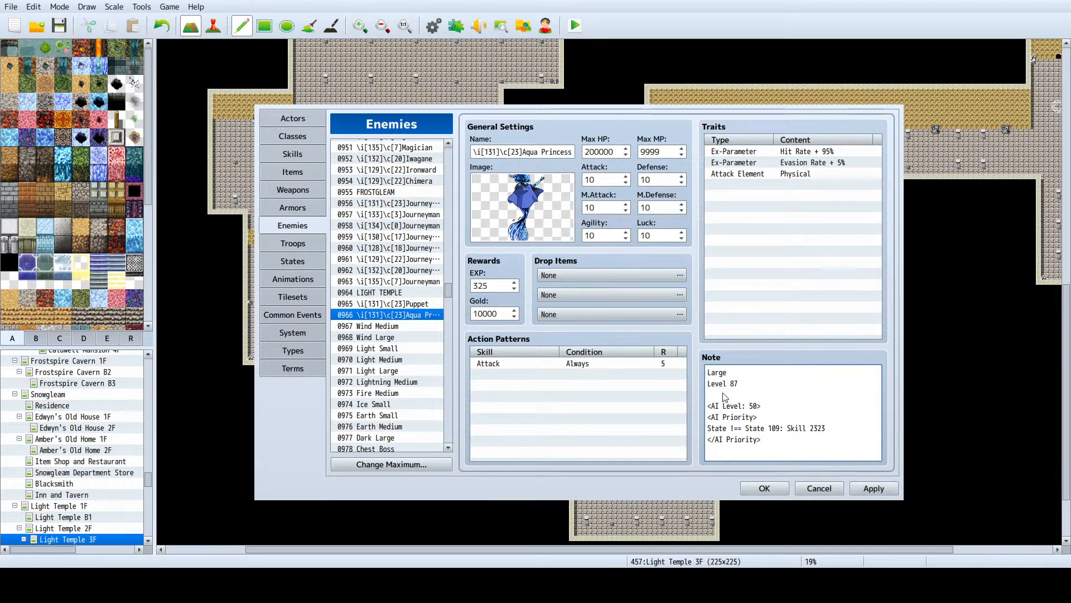
pyautogui.hotkey('ctrl', 'v')
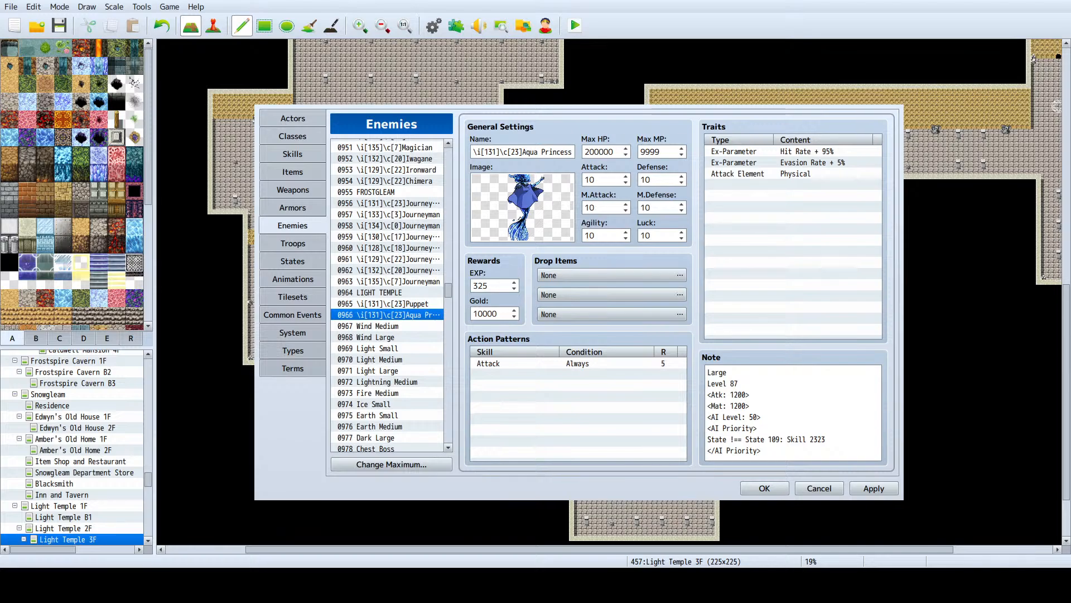
pyautogui.hotkey('alt', 'Tab')
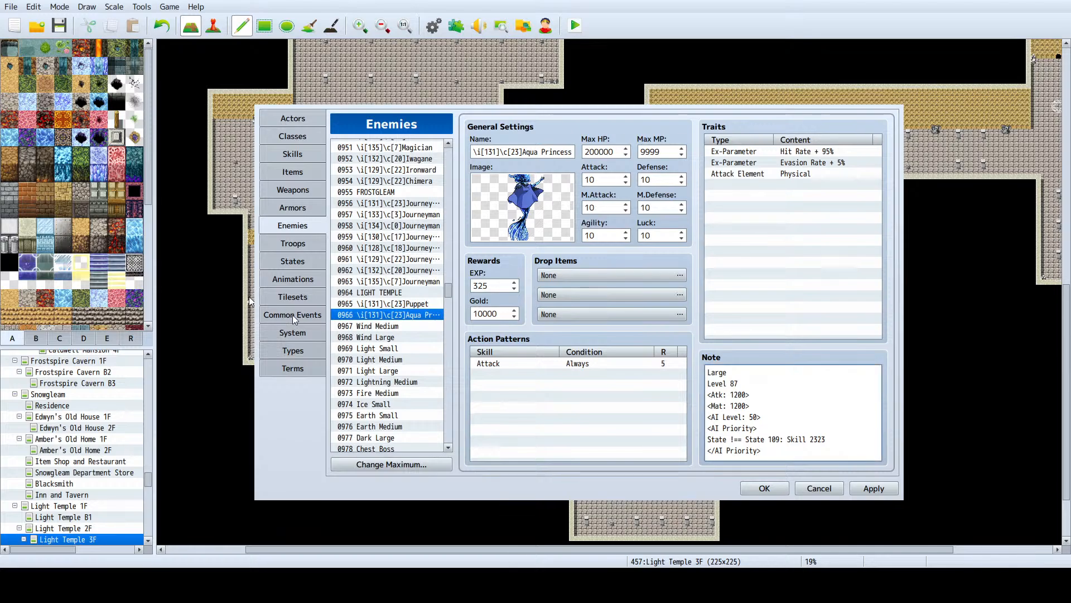
# Step: Copy the Puppet enemy's complete list of traits, from Hit Rate + 100% to the Panic state resist
pyautogui.click(416, 305)
pyautogui.click(782, 156)
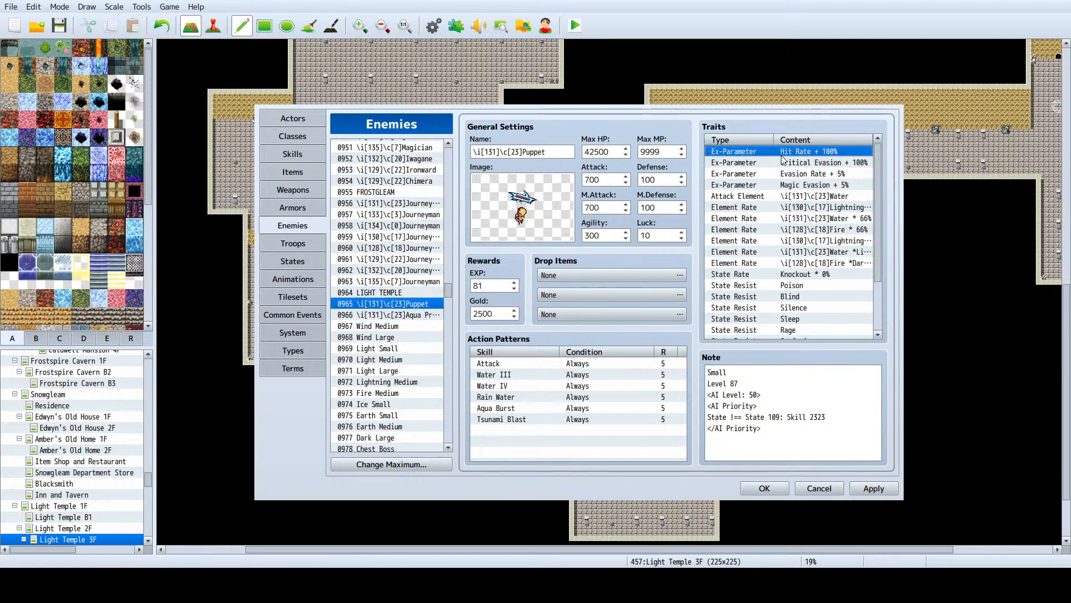
pyautogui.hotkey('shift', 'Down')
pyautogui.hotkey('shift', 'Down')
pyautogui.hotkey('shift', 'Down')
pyautogui.hotkey('shift', 'Down')
pyautogui.hotkey('shift', 'Down')
pyautogui.hotkey('shift', 'Down')
pyautogui.hotkey('shift', 'Down')
pyautogui.hotkey('shift', 'Down')
pyautogui.hotkey('shift', 'Down')
pyautogui.hotkey('shift', 'Down')
pyautogui.hotkey('shift', 'Down')
pyautogui.hotkey('shift', 'Down')
pyautogui.hotkey('shift', 'Down')
pyautogui.hotkey('shift', 'Down')
pyautogui.hotkey('shift', 'Down')
pyautogui.hotkey('shift', 'Down')
pyautogui.hotkey('shift', 'Down')
pyautogui.hotkey('shift', 'Down')
pyautogui.hotkey('shift', 'Down')
pyautogui.hotkey('shift', 'Down')
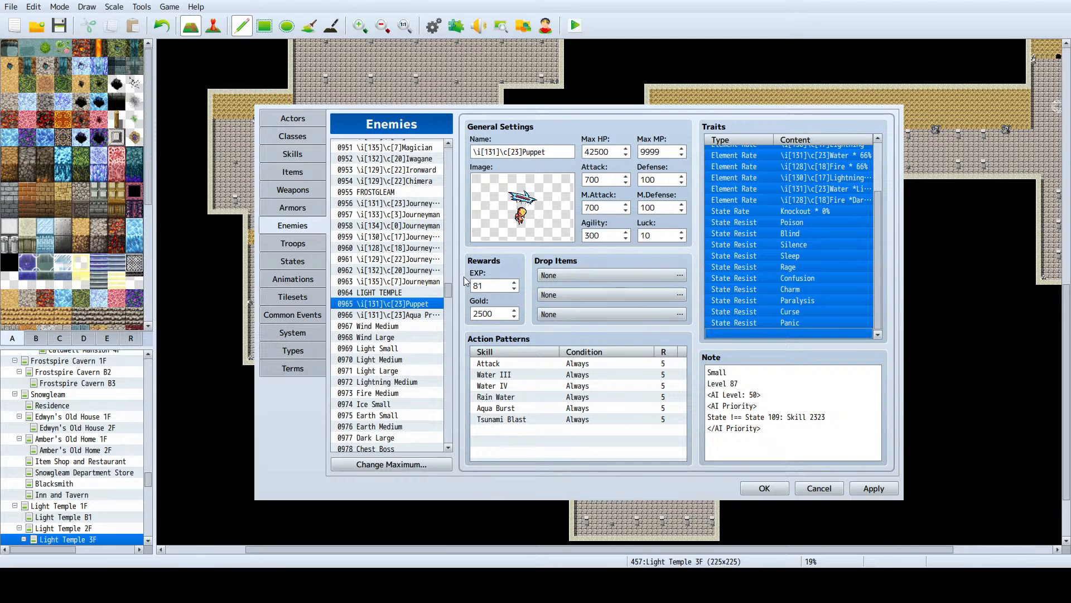
# Step: Delete Aqua Princess's three default traits and paste in the traits copied from Puppet
pyautogui.click(405, 315)
pyautogui.click(809, 152)
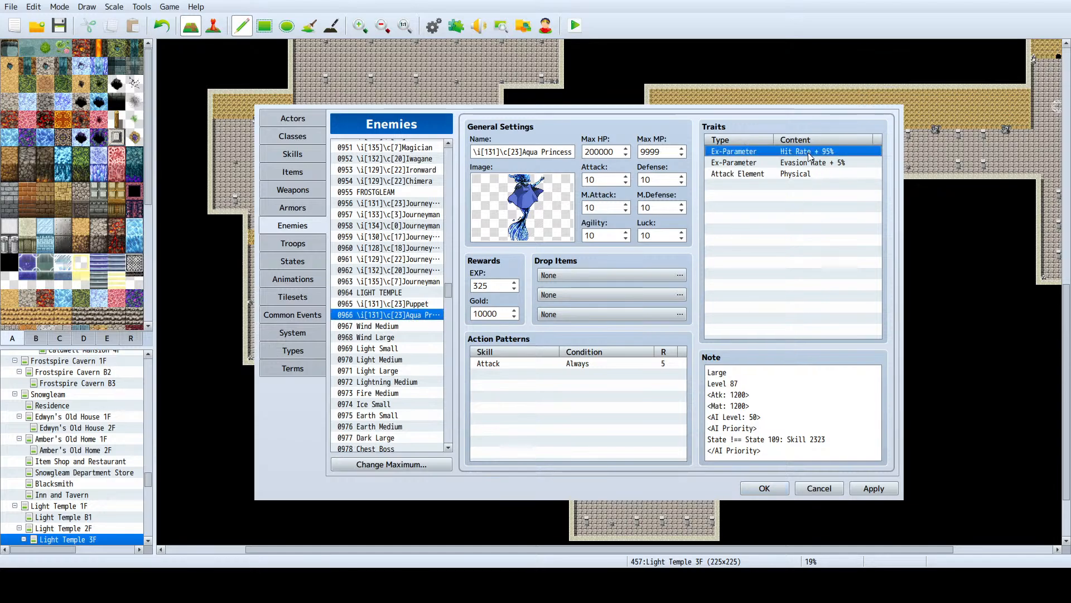
pyautogui.press('Delete')
pyautogui.press('Delete')
pyautogui.press('Delete')
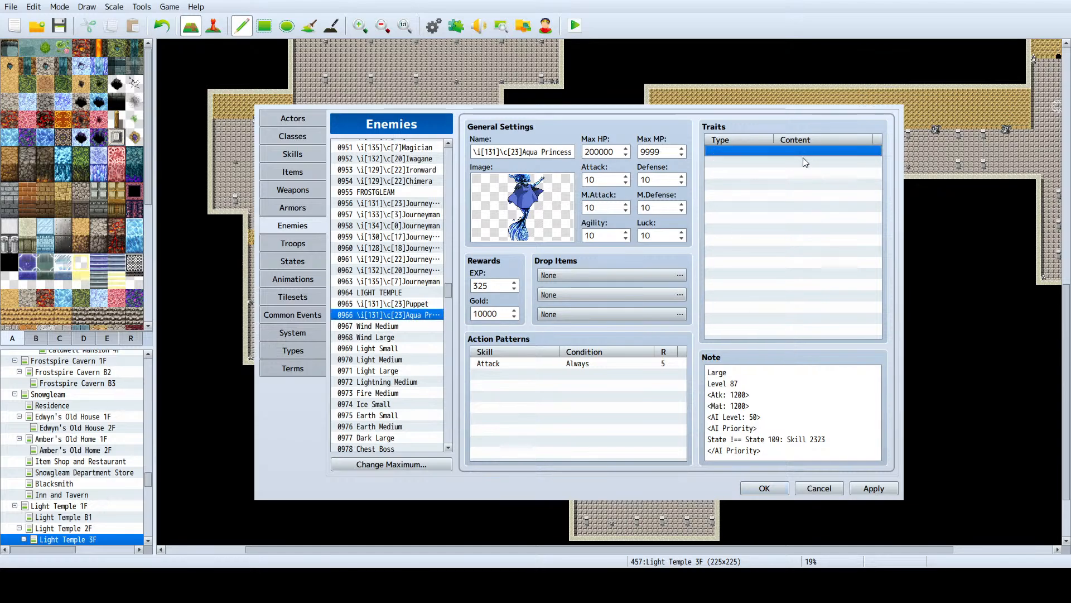
pyautogui.hotkey('ctrl', 'v')
pyautogui.scroll(-2, 811, 217)
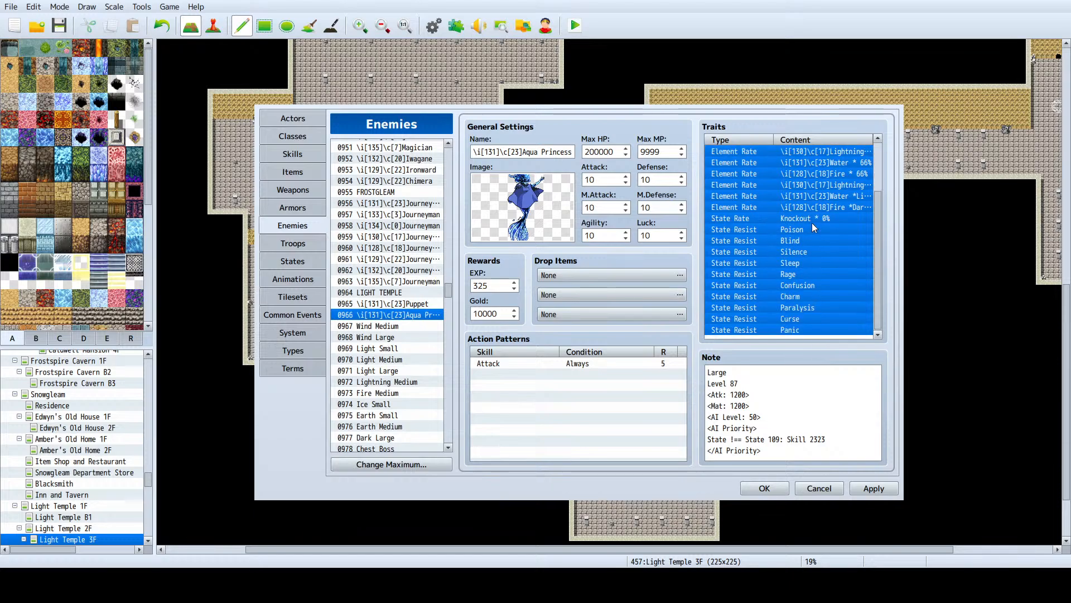
# Step: Delete Aqua Princess's state traits, from State Rate Knockout * 0% through the Panic state resist
pyautogui.click(811, 220)
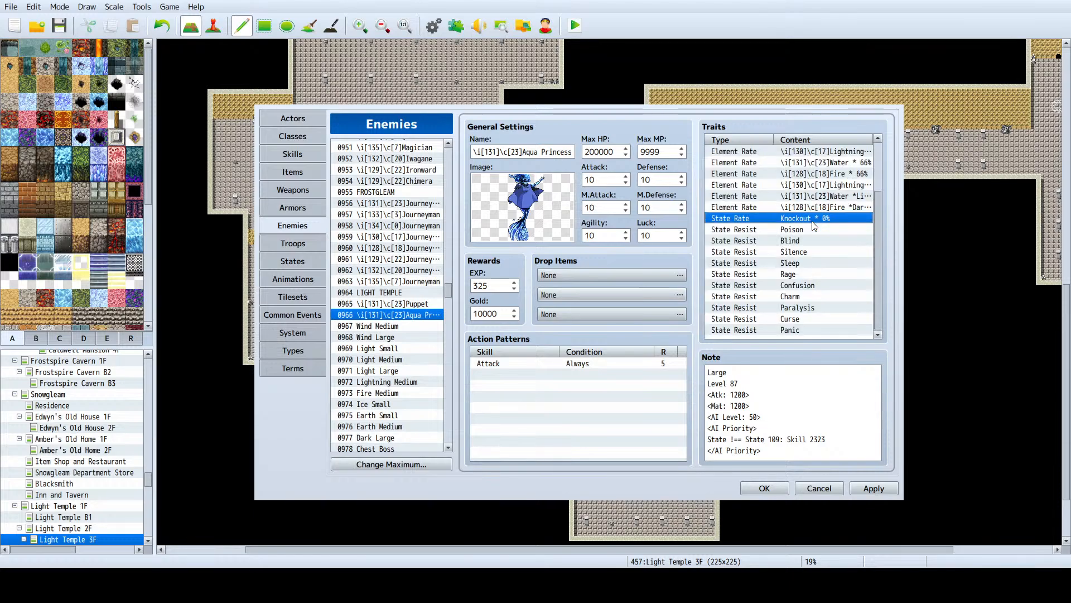
pyautogui.press('Delete')
pyautogui.press('Delete')
pyautogui.press('Delete')
pyautogui.press('Delete')
pyautogui.press('Delete')
pyautogui.press('Delete')
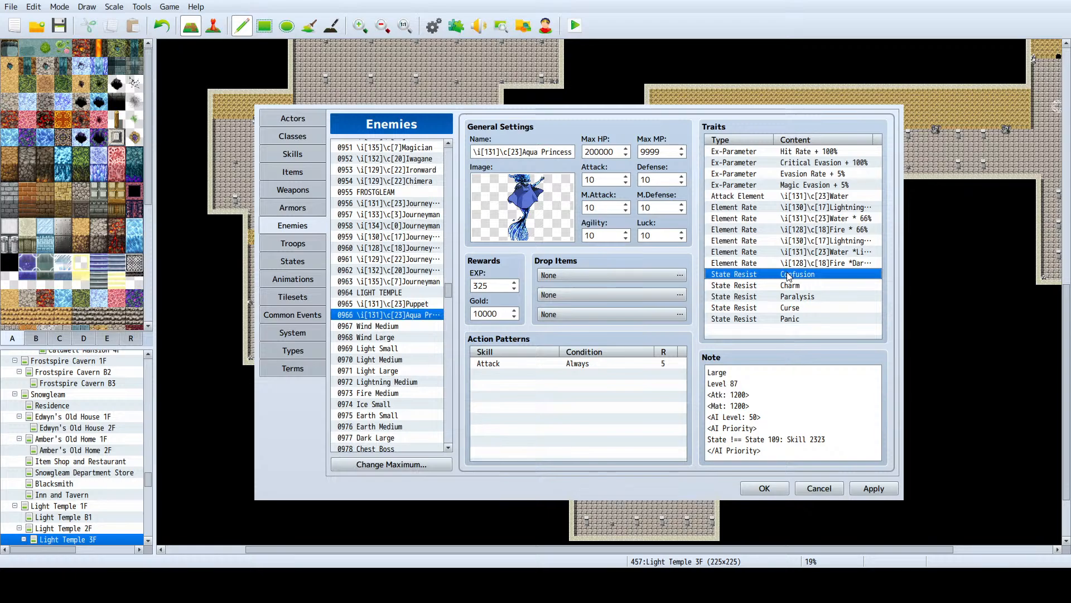
pyautogui.press('Delete')
pyautogui.press('Delete')
pyautogui.press('Delete')
pyautogui.press('Delete')
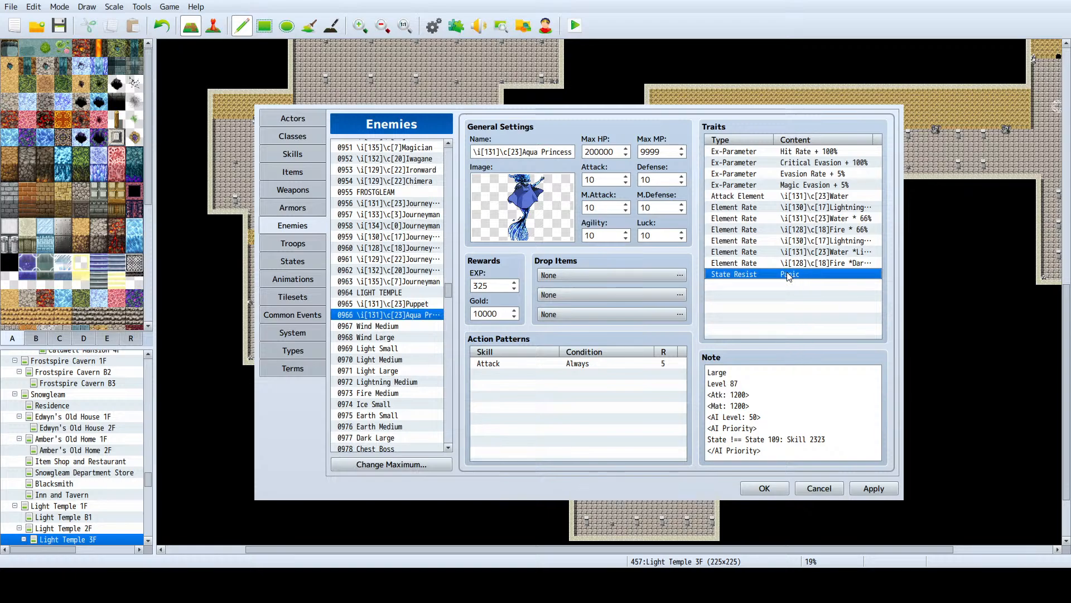
pyautogui.press('Delete')
# Step: Copy all state traits from the LIGHT TEMPLE entry and paste them below Aqua Princess's element rates
pyautogui.click(410, 292)
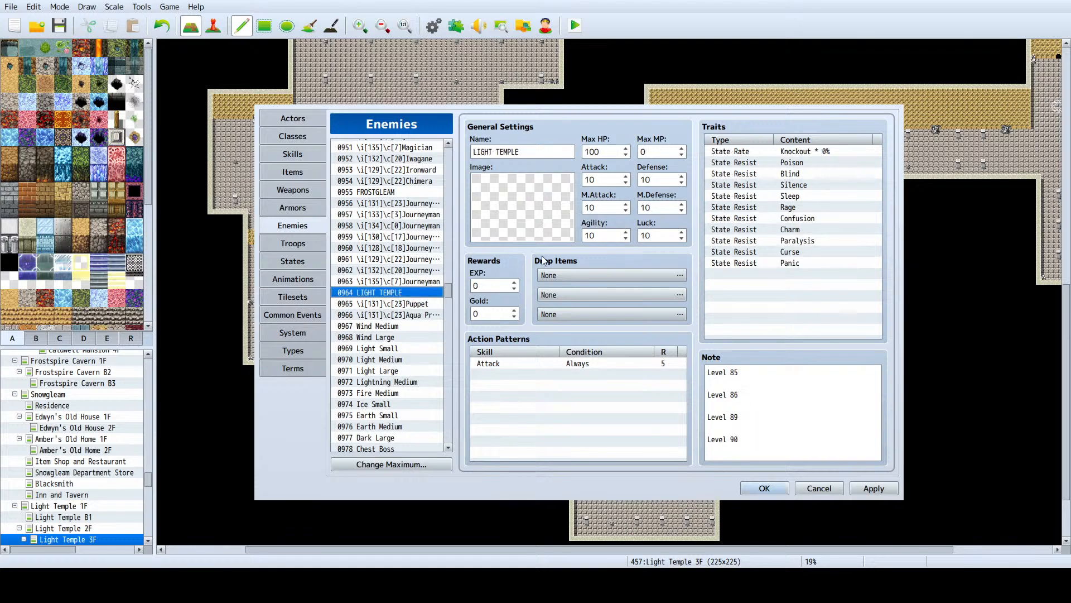
pyautogui.click(775, 213)
pyautogui.hotkey('ctrl', 'a')
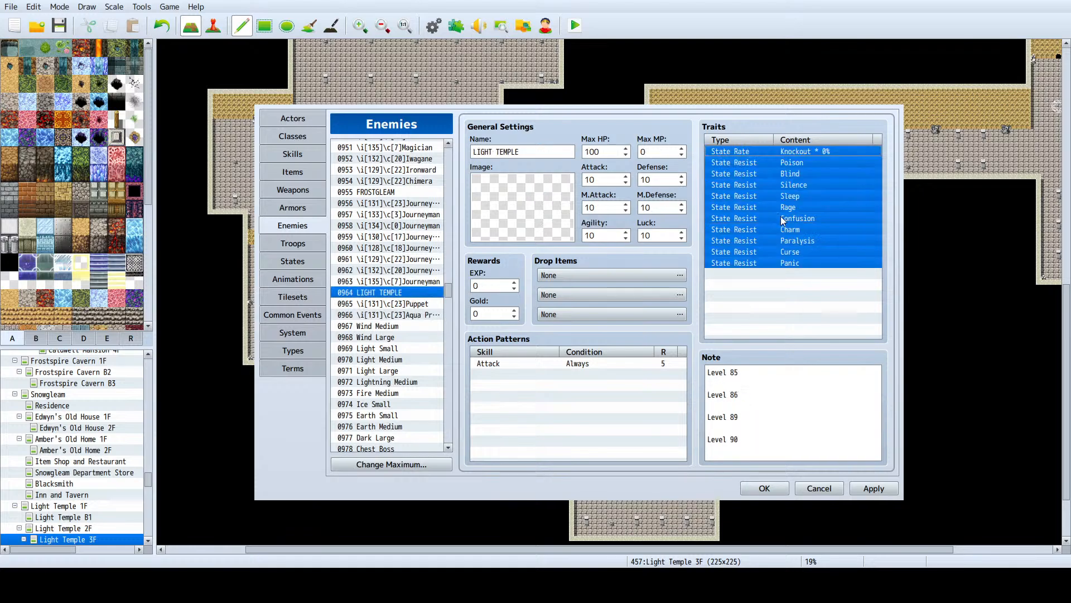
pyautogui.click(422, 316)
pyautogui.click(765, 301)
pyautogui.hotkey('ctrl', 'v')
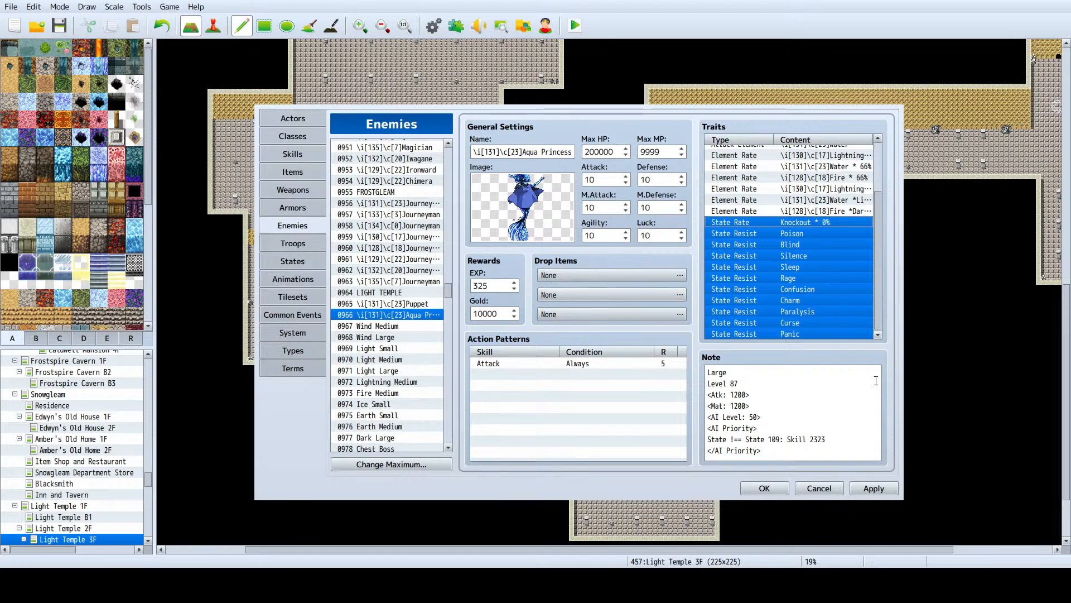
# Step: Review Aqua Princess's pasted traits, from the last element rate through the Knockout rate and the state resists
pyautogui.click(839, 333)
pyautogui.click(754, 212)
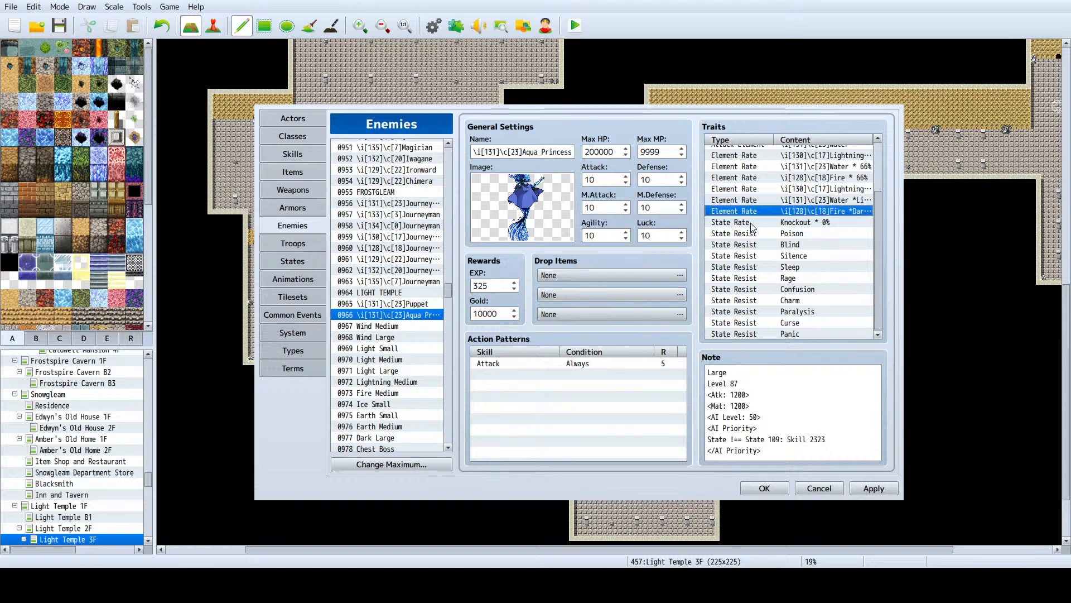
pyautogui.click(753, 223)
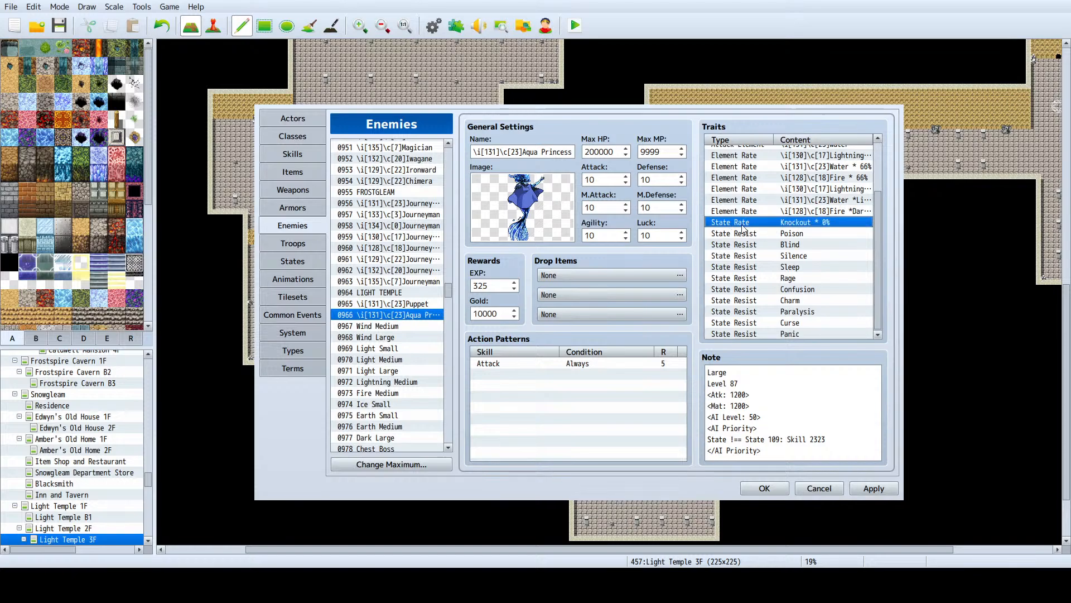
pyautogui.click(795, 233)
pyautogui.click(793, 223)
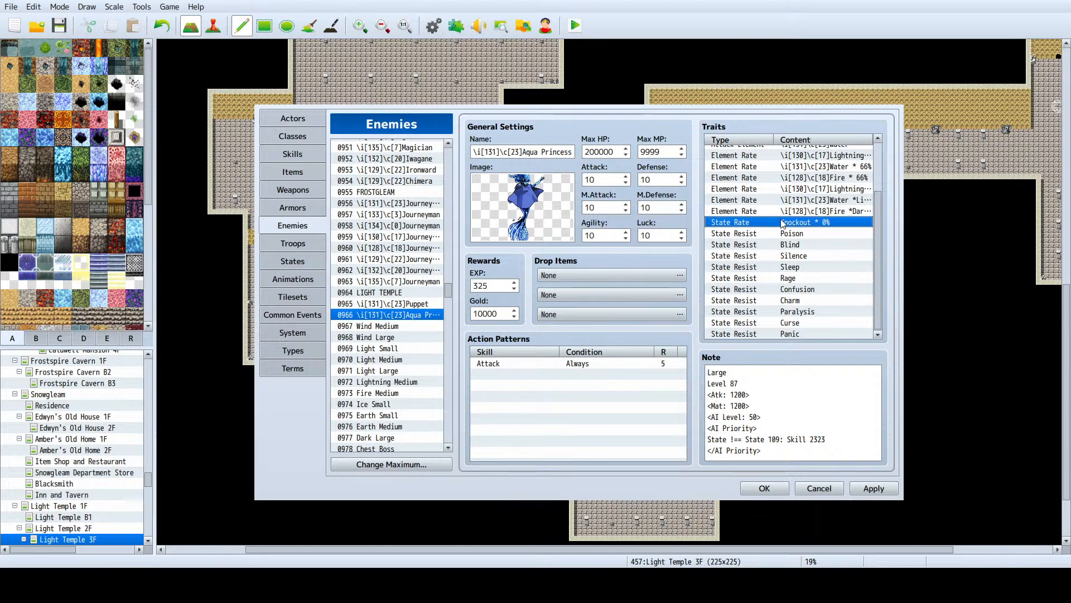
pyautogui.click(764, 236)
pyautogui.click(764, 257)
pyautogui.click(764, 289)
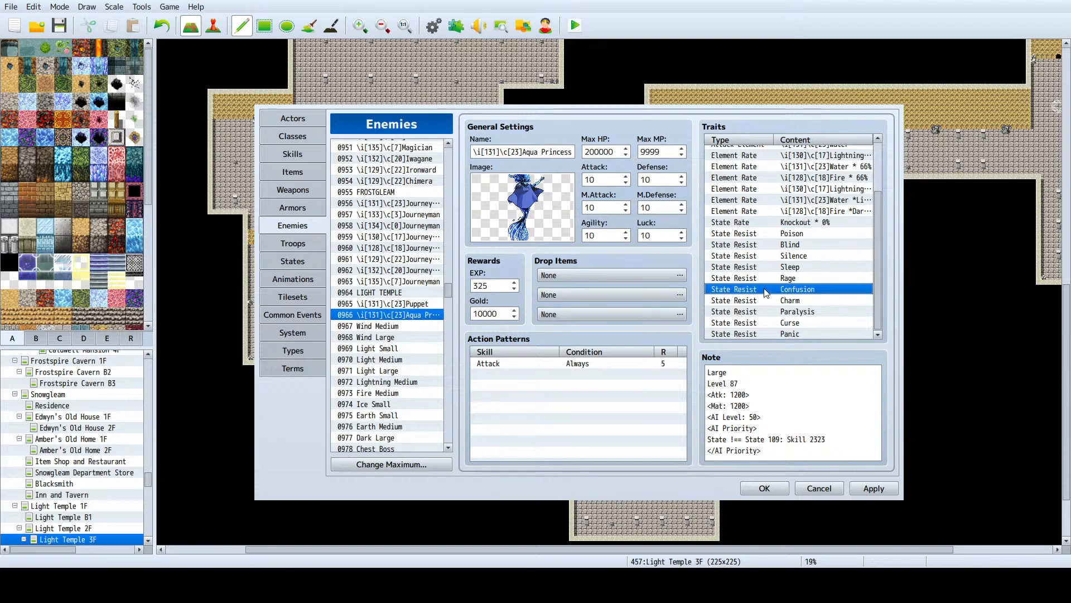
pyautogui.click(770, 320)
pyautogui.click(781, 279)
pyautogui.click(786, 224)
pyautogui.click(787, 234)
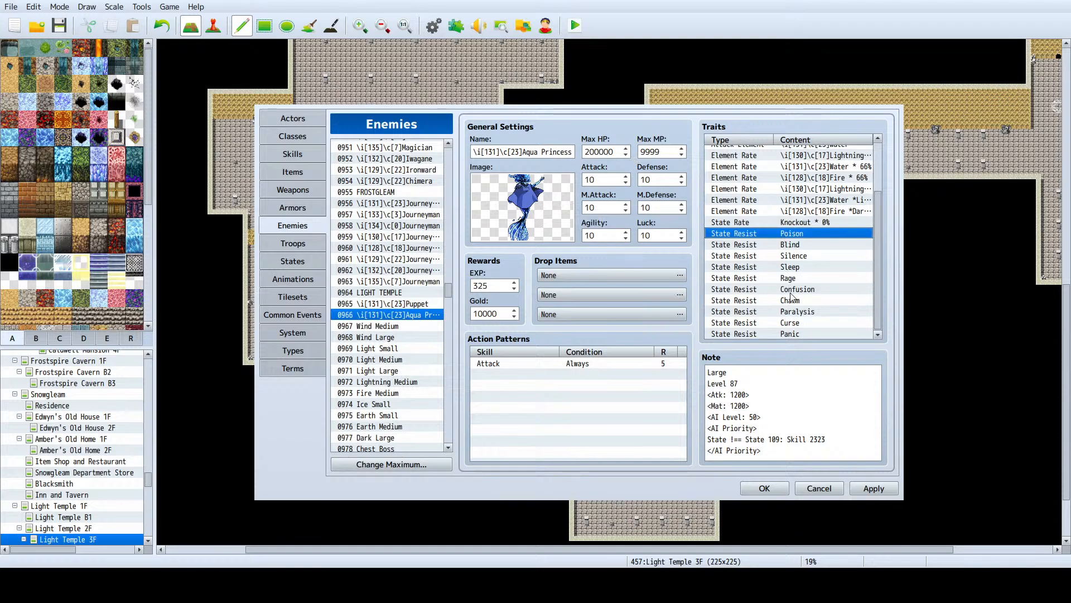
pyautogui.click(792, 299)
pyautogui.click(780, 233)
pyautogui.click(812, 212)
pyautogui.click(820, 222)
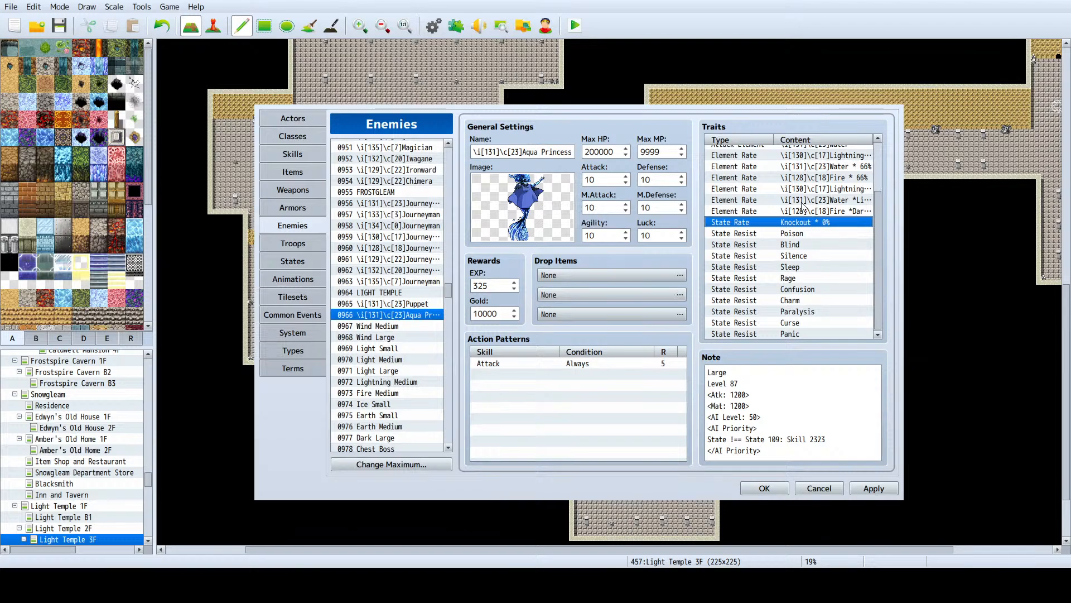
# Step: Compare the stats and note tags of the Puppet, Ironward, Iwagane and Sorceress enemies
pyautogui.click(739, 392)
pyautogui.hotkey('ctrl', 'a')
pyautogui.click(428, 303)
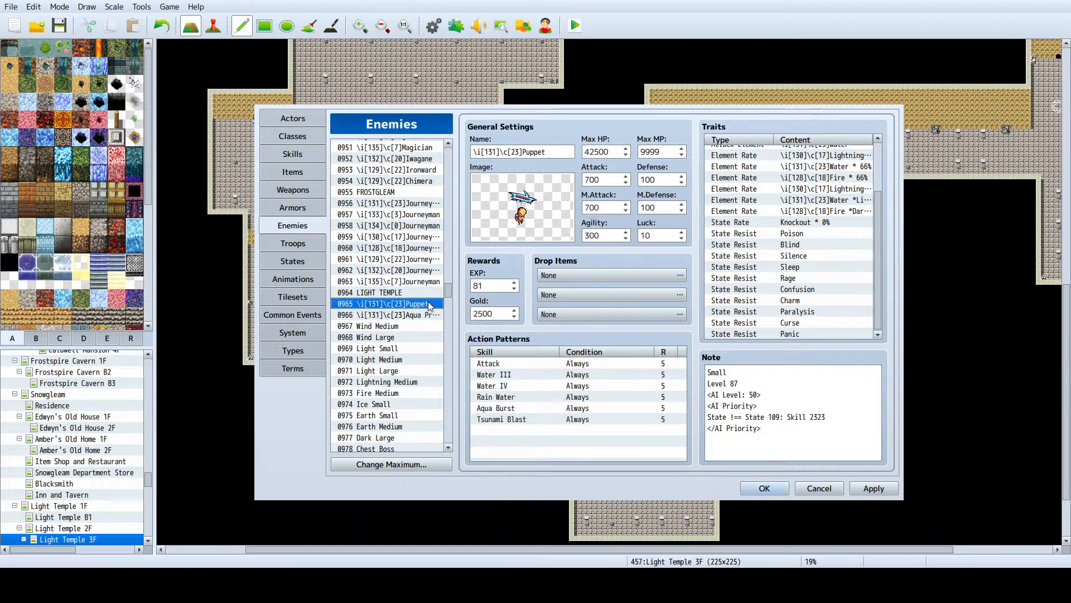
pyautogui.scroll(1, 420, 283)
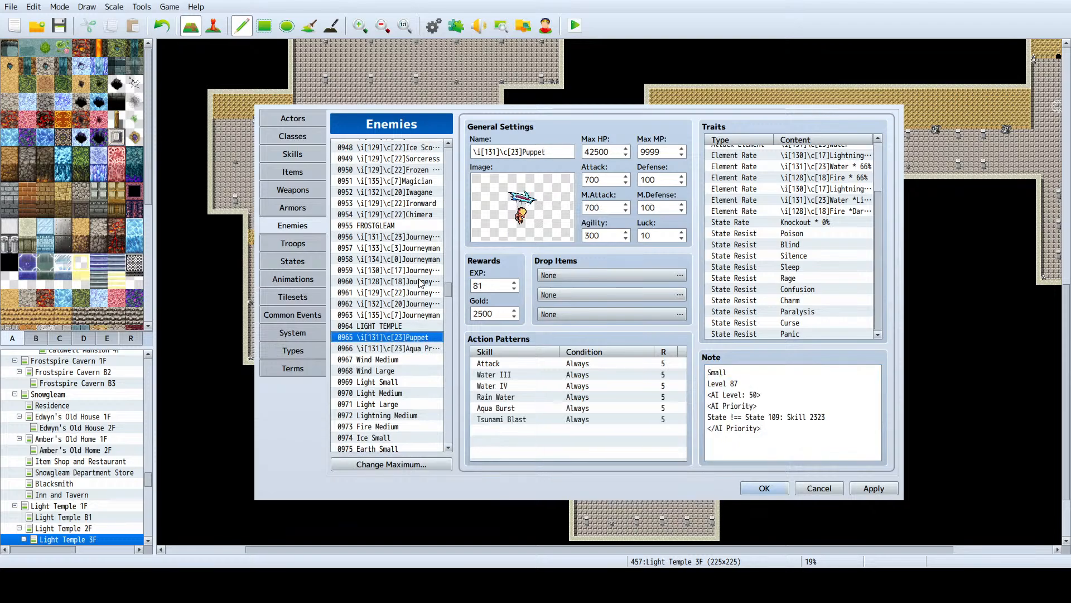
pyautogui.scroll(3, 420, 283)
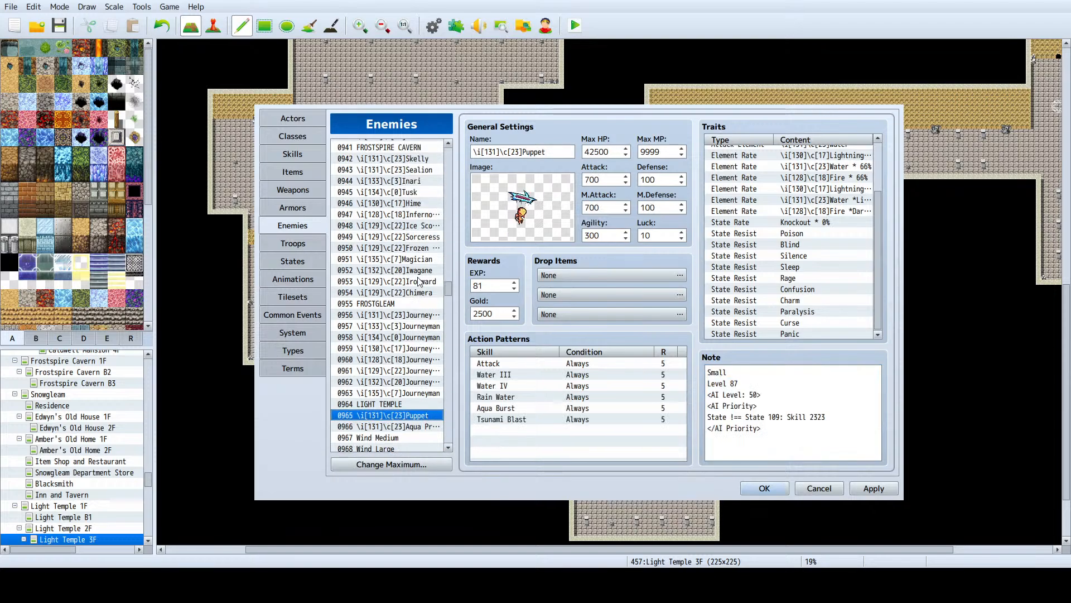
pyautogui.click(418, 285)
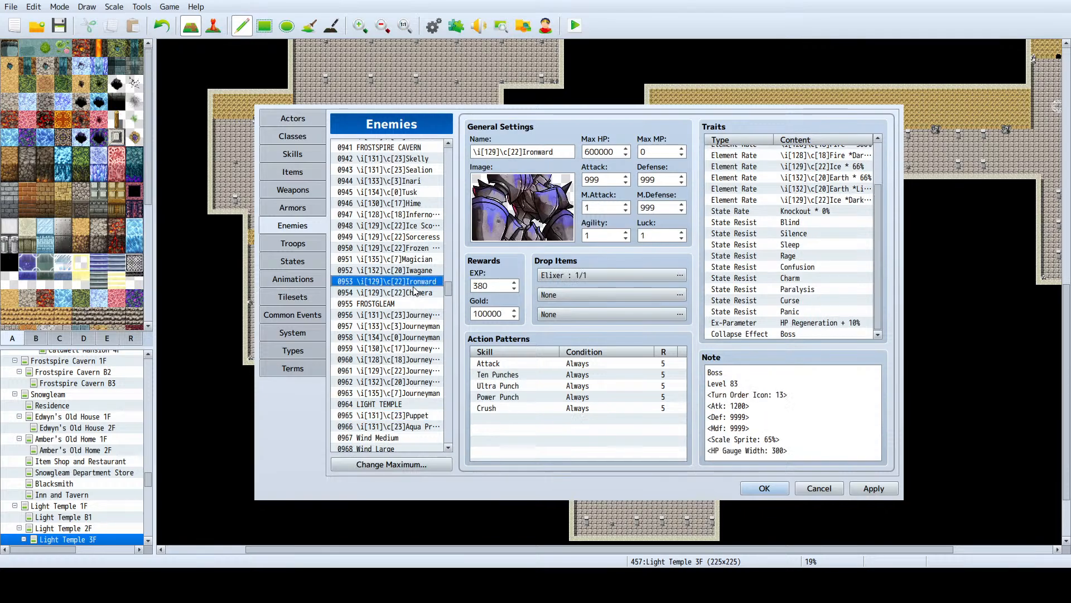
pyautogui.scroll(2, 419, 286)
pyautogui.click(389, 294)
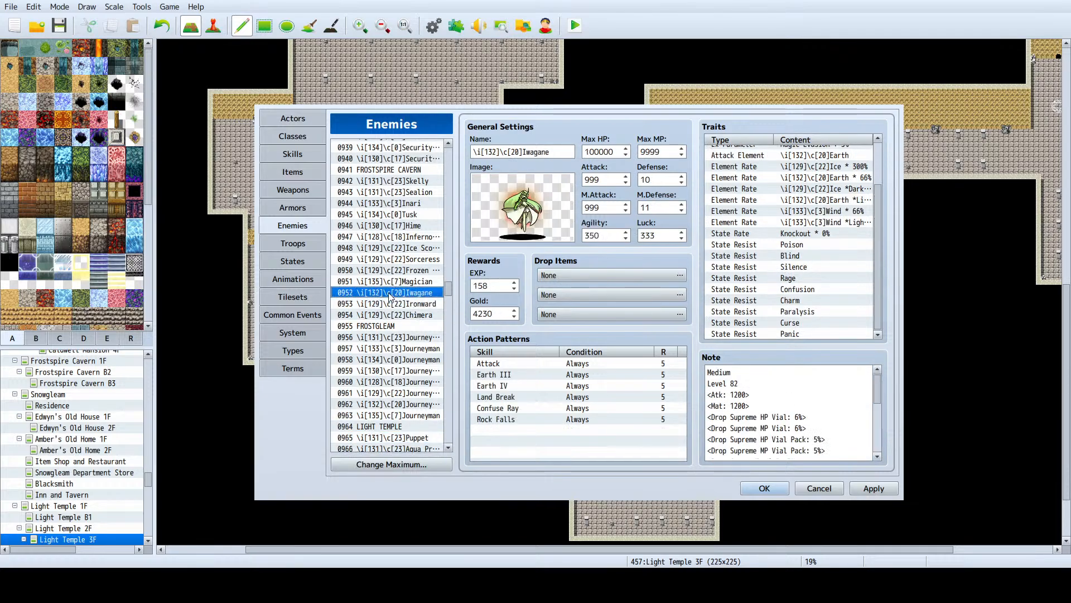
pyautogui.scroll(3, 389, 296)
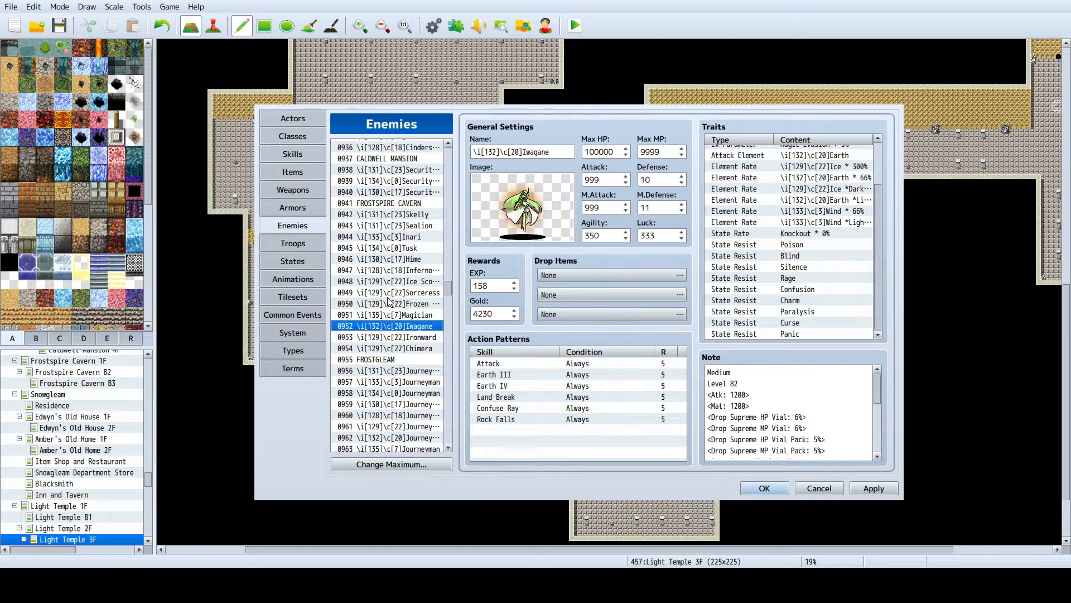
pyautogui.click(389, 294)
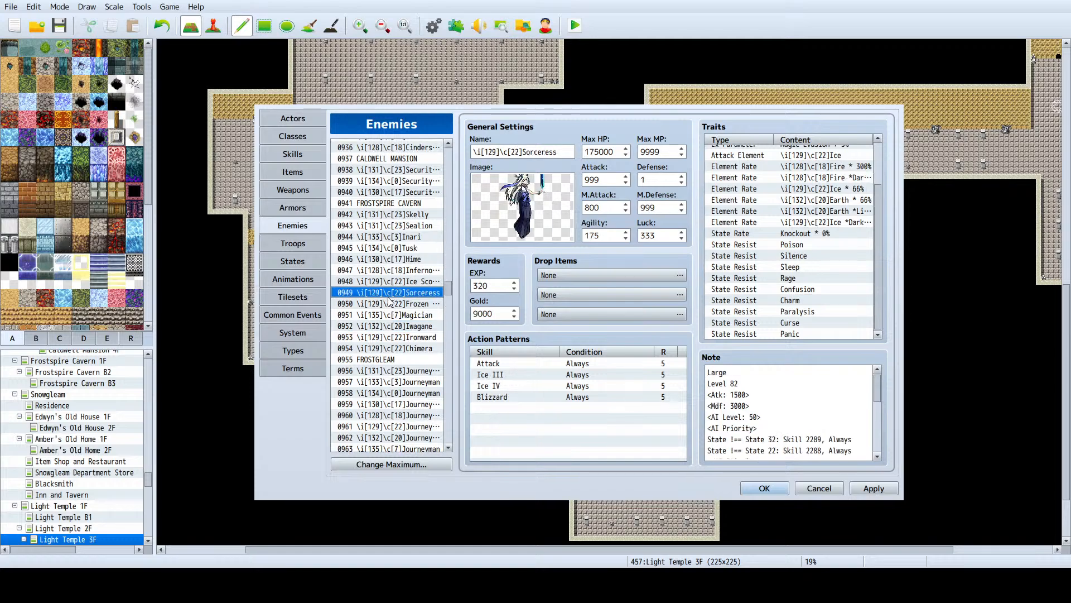
pyautogui.scroll(-6, 389, 301)
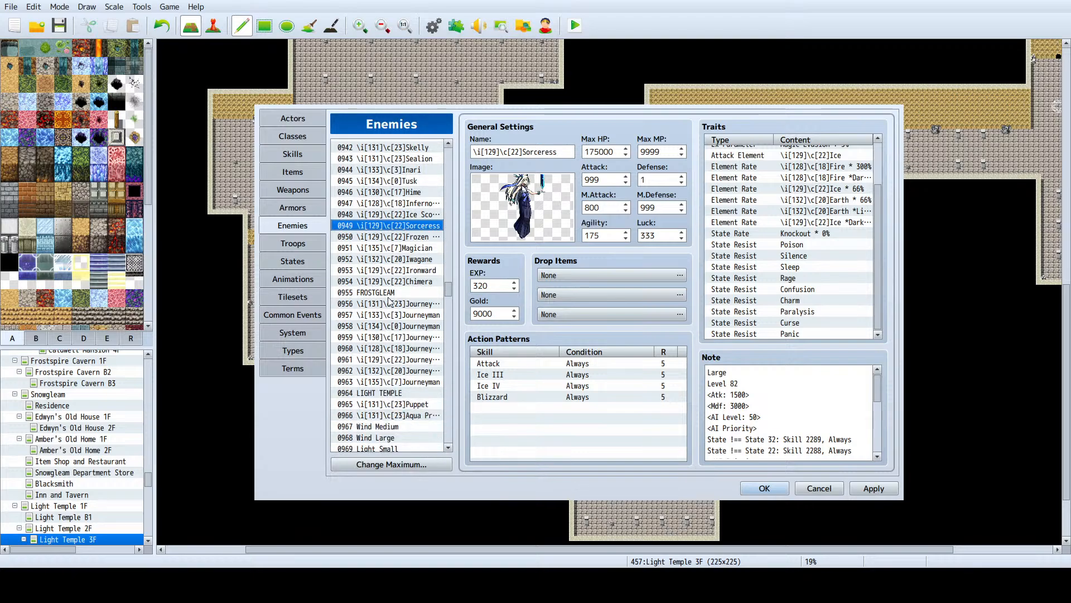
pyautogui.scroll(-7, 389, 302)
# Step: Change both the Atk and Mat tags in Aqua Princess's note to 1000
pyautogui.click(402, 339)
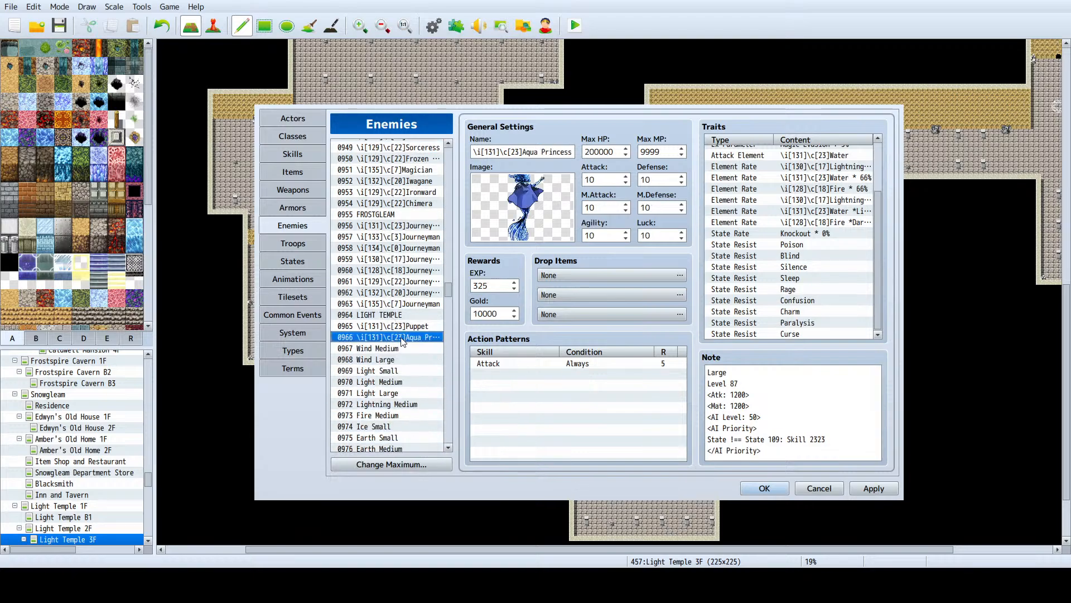
pyautogui.click(731, 396)
pyautogui.doubleClick(738, 394)
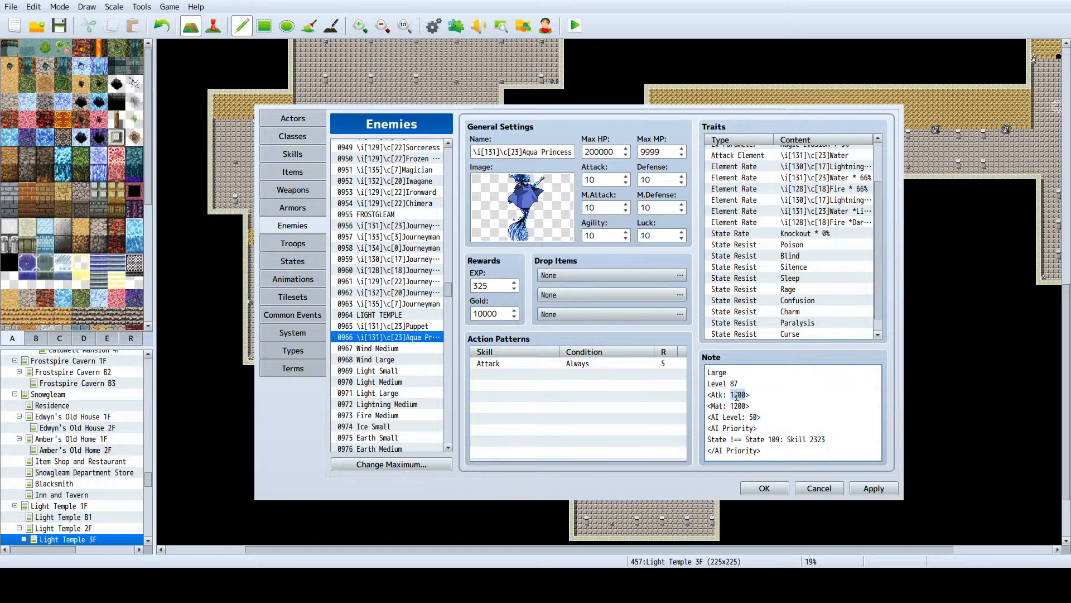
pyautogui.write('1000')
pyautogui.press('Down')
pyautogui.press('Left')
pyautogui.press('Left')
pyautogui.press('Left')
pyautogui.press('Delete')
pyautogui.press('BackSpace')
pyautogui.click(781, 400)
# Step: Set the AI Level tag in Aqua Princess's note to 75 and apply the database changes
pyautogui.moveTo(749, 418); pyautogui.dragTo(753, 419)
pyautogui.write('75')
pyautogui.click(875, 486)
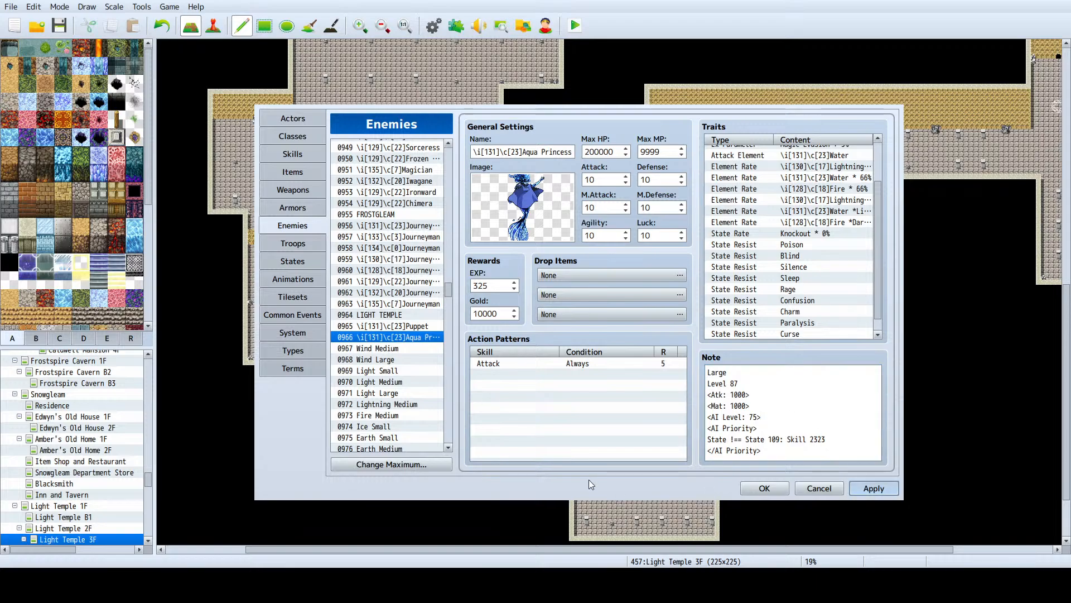
pyautogui.hotkey('ctrl', 'a')
pyautogui.click(770, 451)
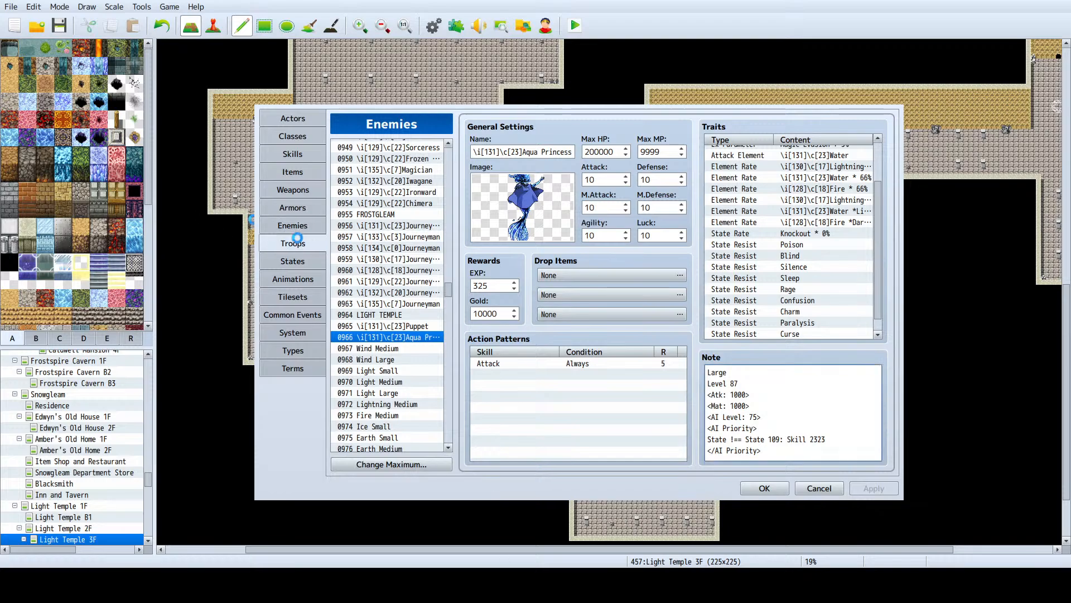
# Step: Examine the existing Chimera and Final Journeyman 2 troops and the empty troop slots 0954 and 0955 after them
pyautogui.click(297, 243)
pyautogui.moveTo(452, 154); pyautogui.dragTo(447, 285)
pyautogui.click(375, 217)
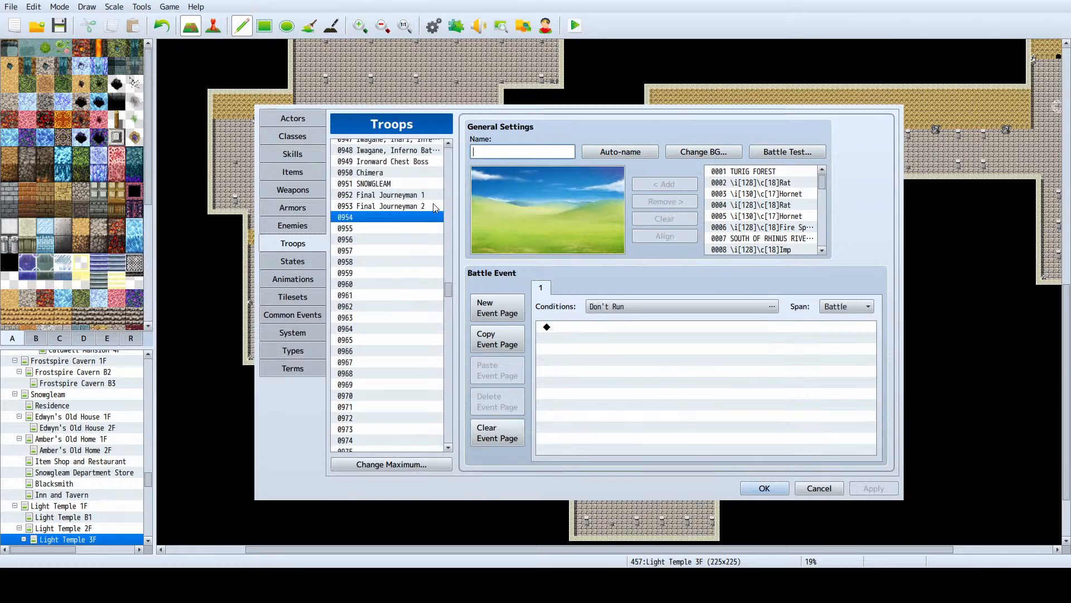
pyautogui.click(372, 228)
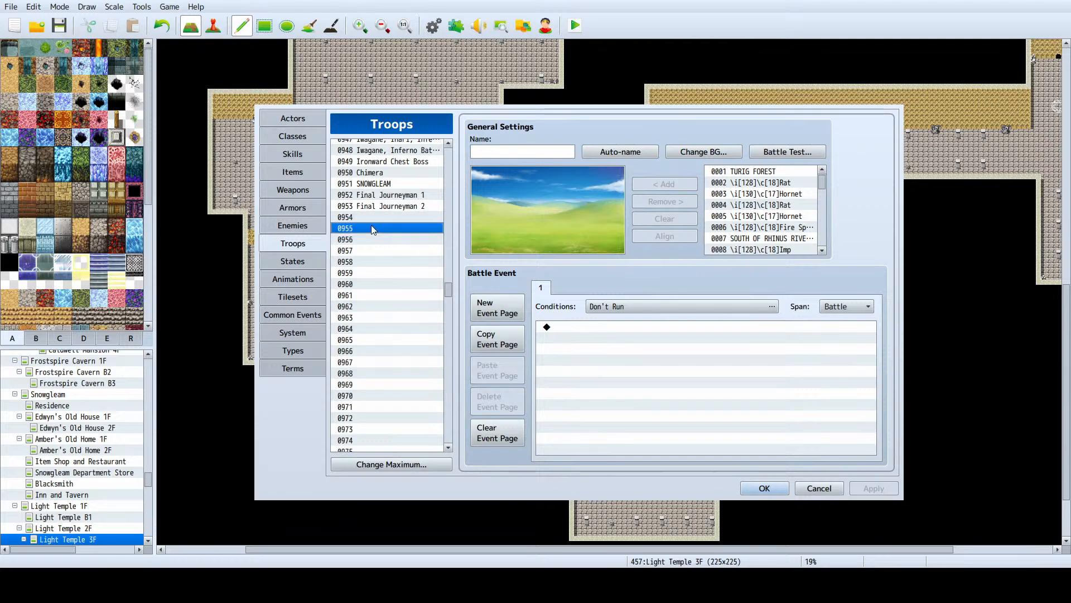
pyautogui.click(385, 174)
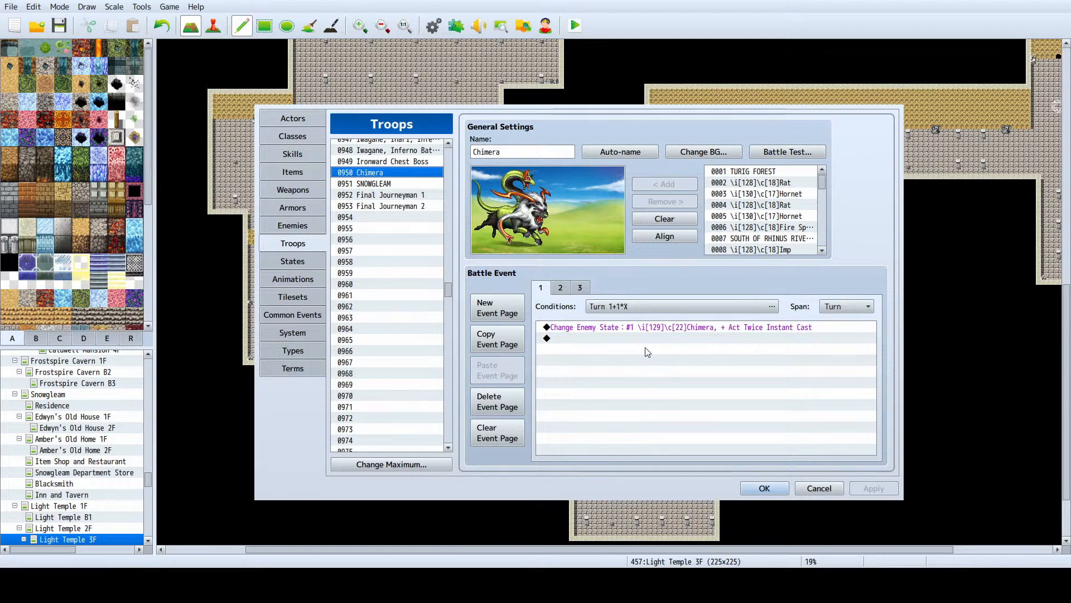
pyautogui.click(396, 206)
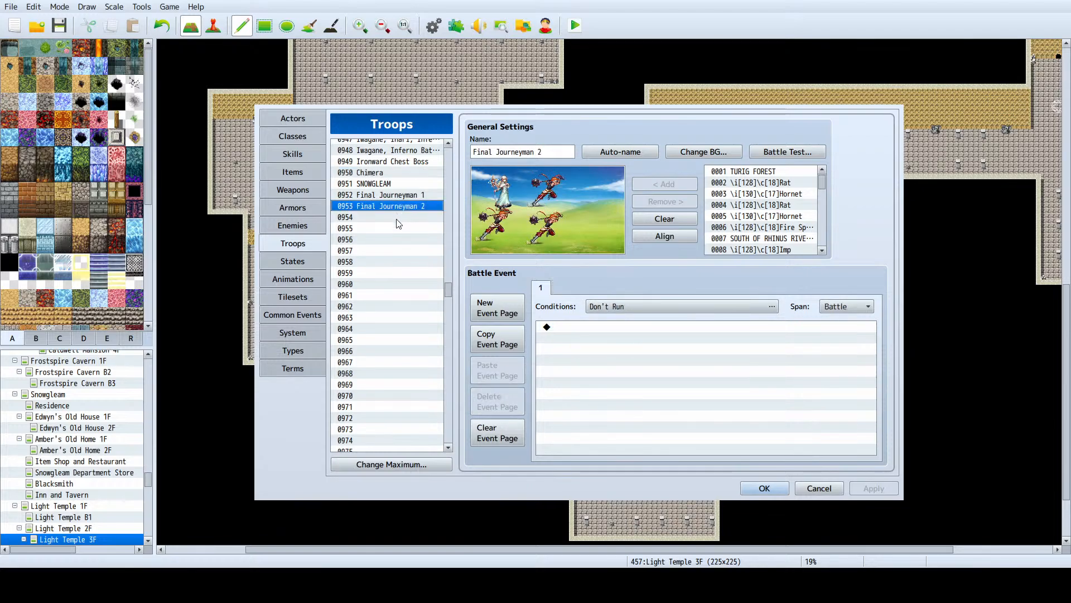
pyautogui.click(394, 228)
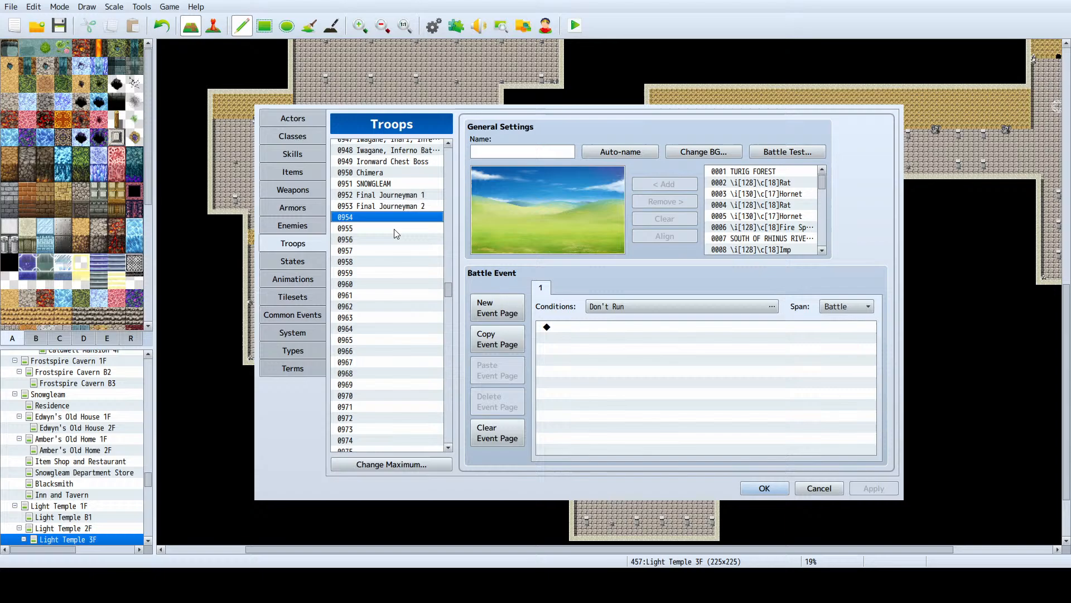
# Step: Return to the Aqua Princess enemy and set its Attack to 999
pyautogui.click(302, 219)
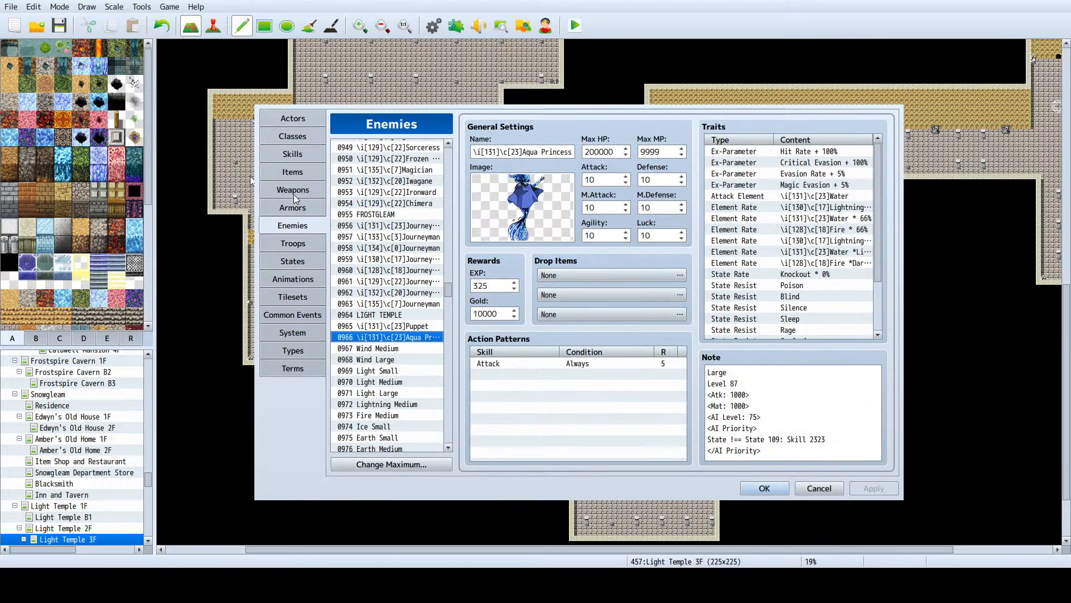
pyautogui.scroll(-1, 802, 293)
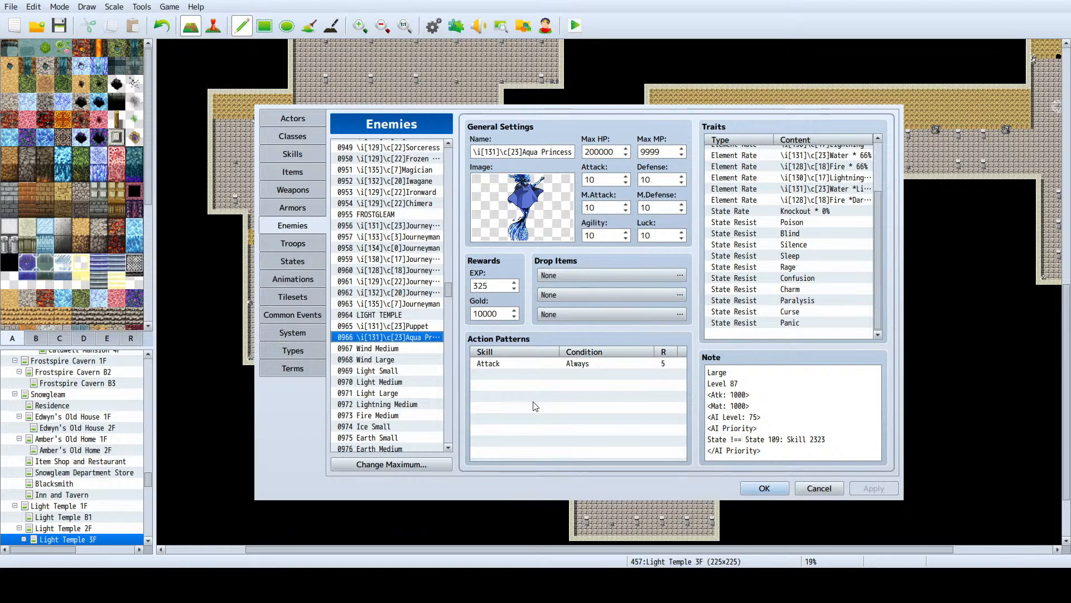
pyautogui.click(549, 374)
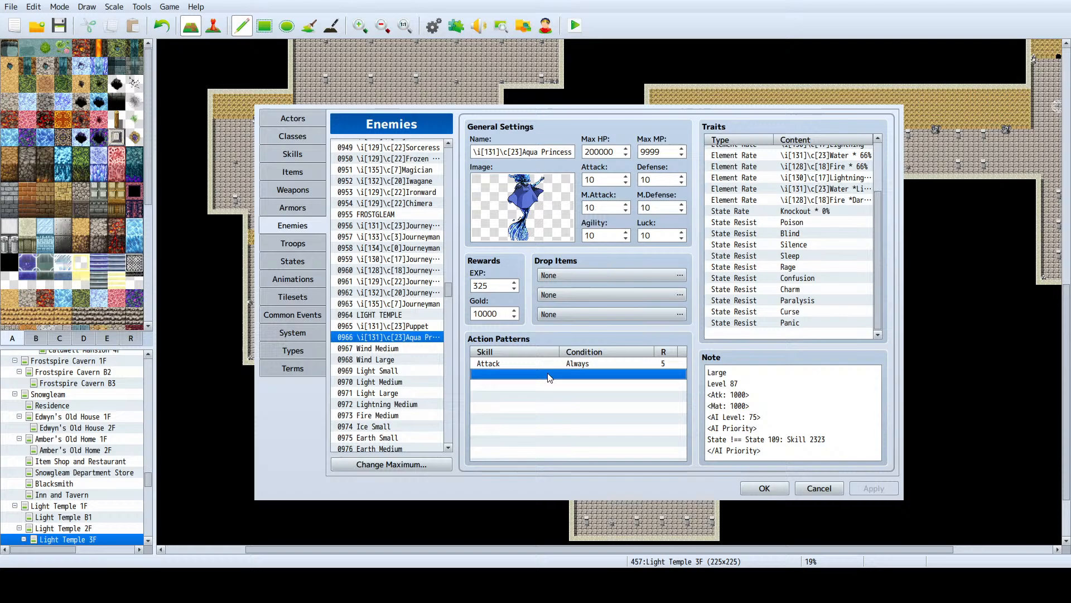
pyautogui.click(408, 328)
pyautogui.click(407, 336)
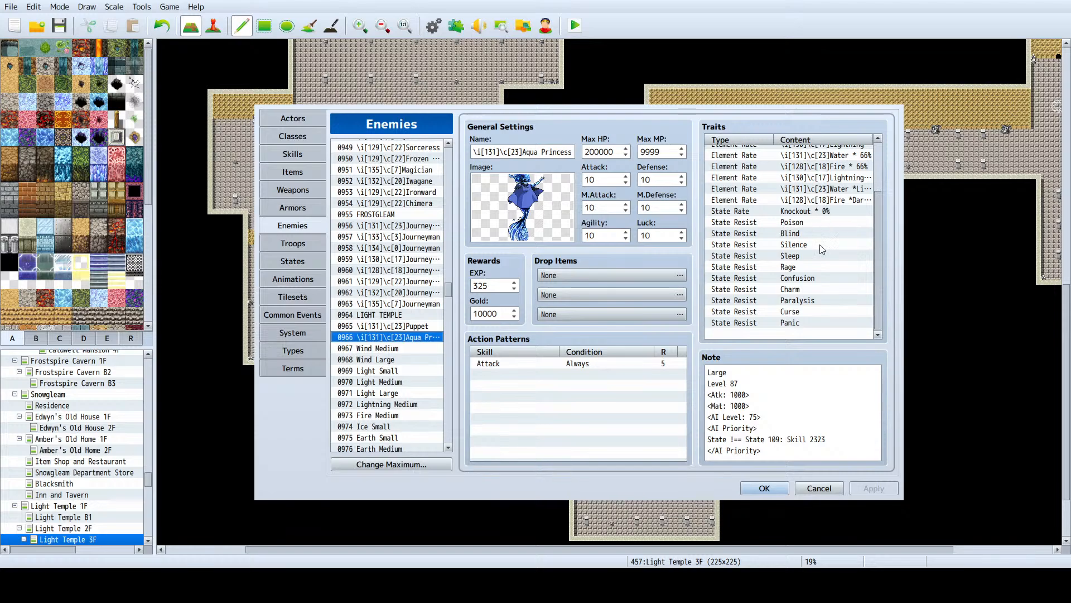
pyautogui.doubleClick(609, 180)
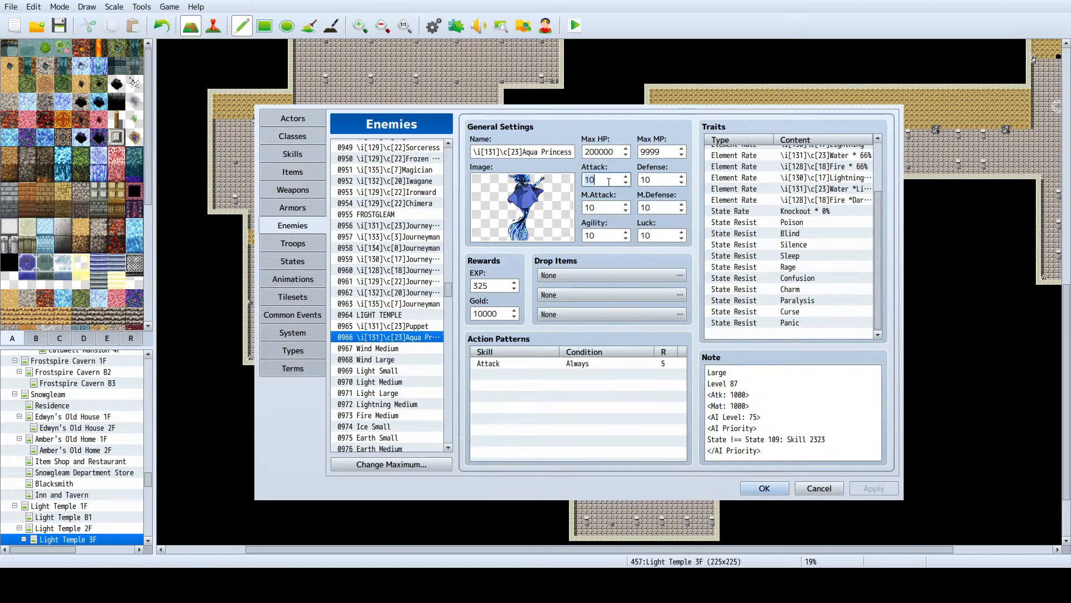
pyautogui.write('999')
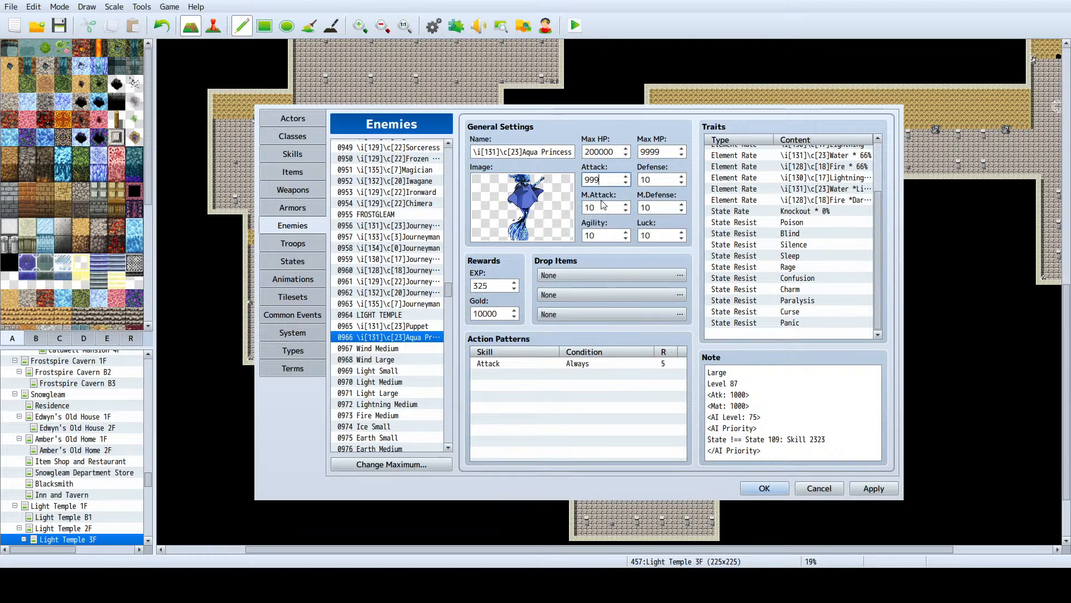
# Step: Set the Aqua Princess enemy's M.Attack to 999
pyautogui.click(602, 208)
pyautogui.press('BackSpace')
pyautogui.write('999')
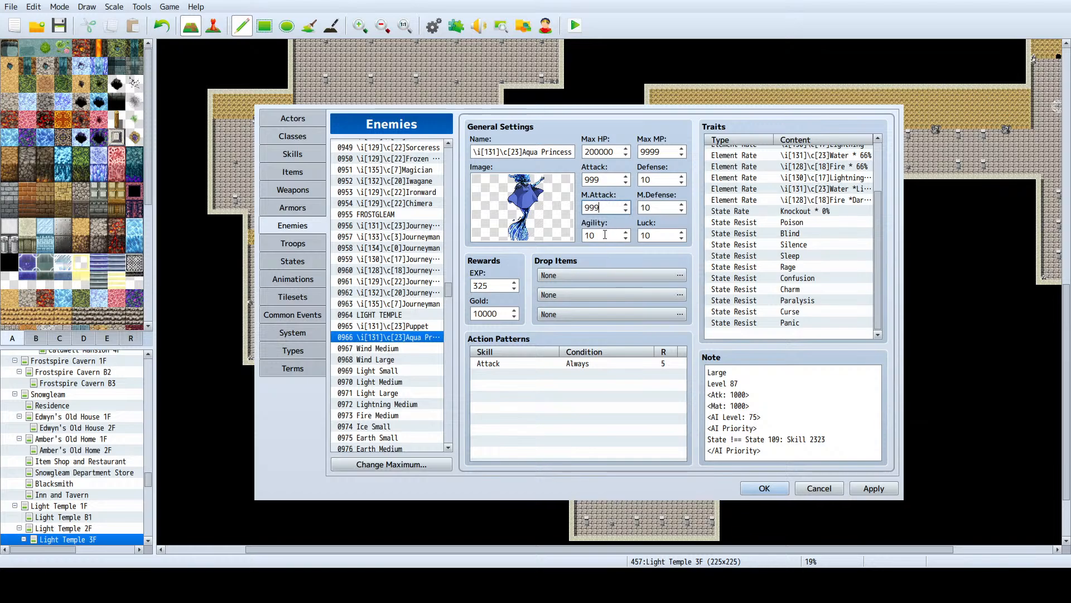
# Step: Set Aqua Princess's Agility to 265 and Luck to 100
pyautogui.doubleClick(604, 235)
pyautogui.click(417, 327)
pyautogui.click(414, 338)
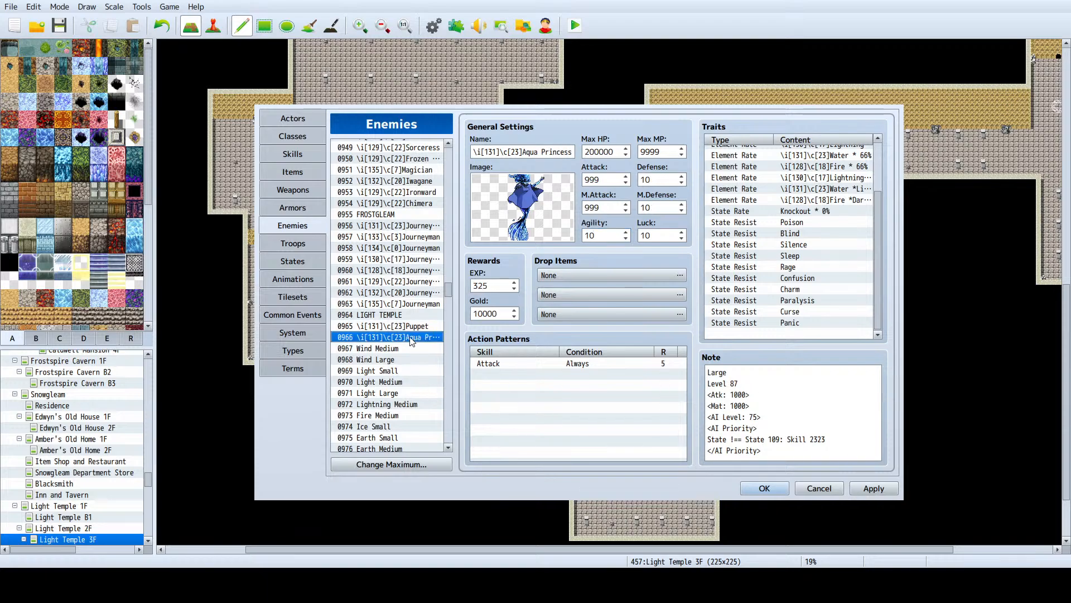
pyautogui.doubleClick(600, 234)
pyautogui.write('265')
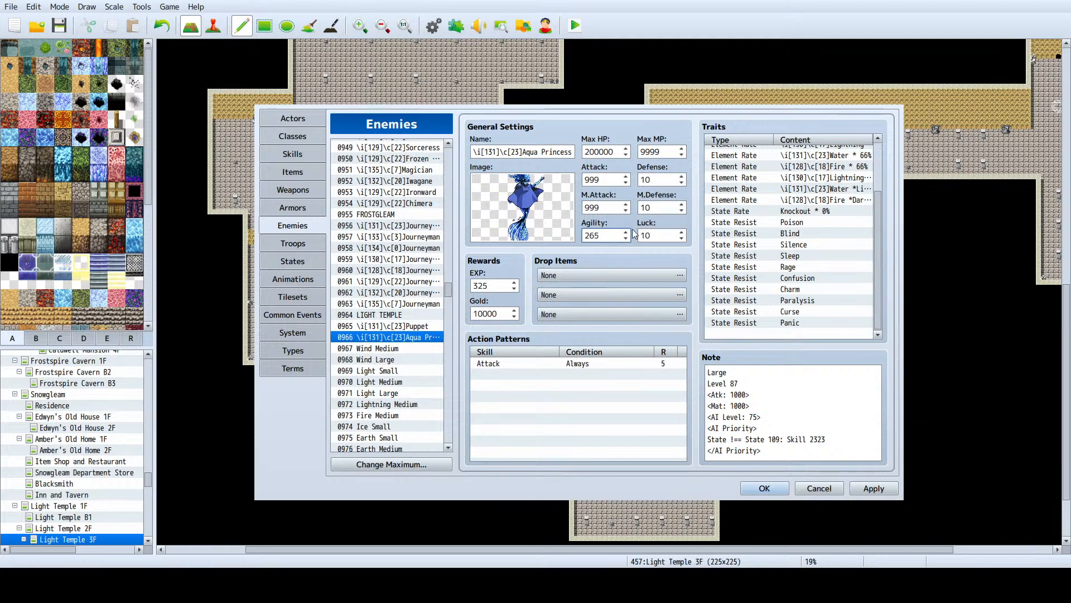
pyautogui.doubleClick(662, 235)
pyautogui.write('100')
# Step: Set both Defense and M.Defense of Aqua Princess to 25
pyautogui.doubleClick(655, 179)
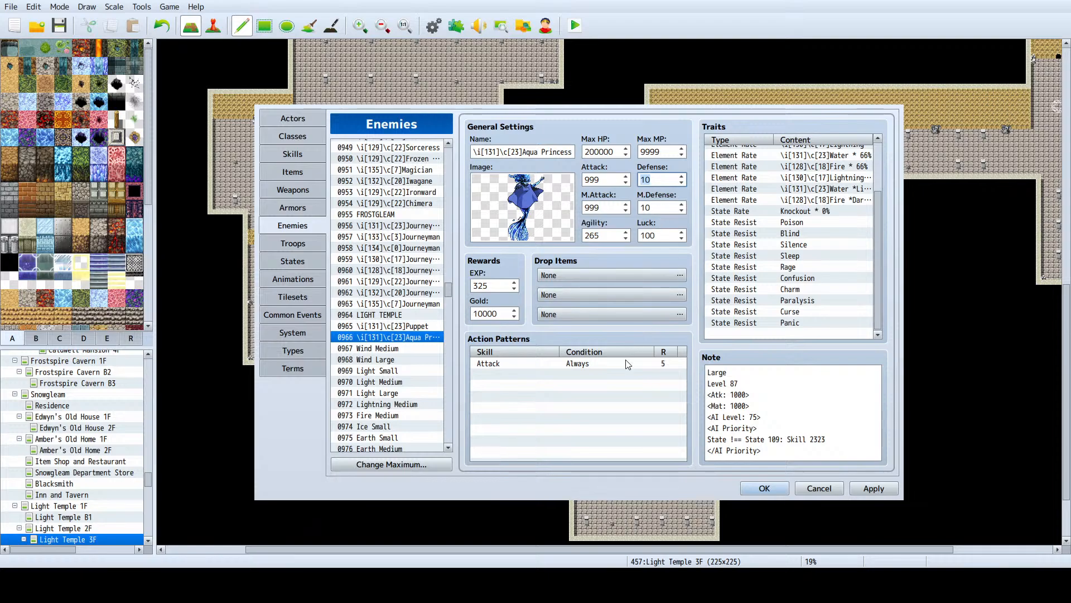
pyautogui.click(514, 586)
pyautogui.doubleClick(663, 178)
pyautogui.write('25')
pyautogui.doubleClick(657, 204)
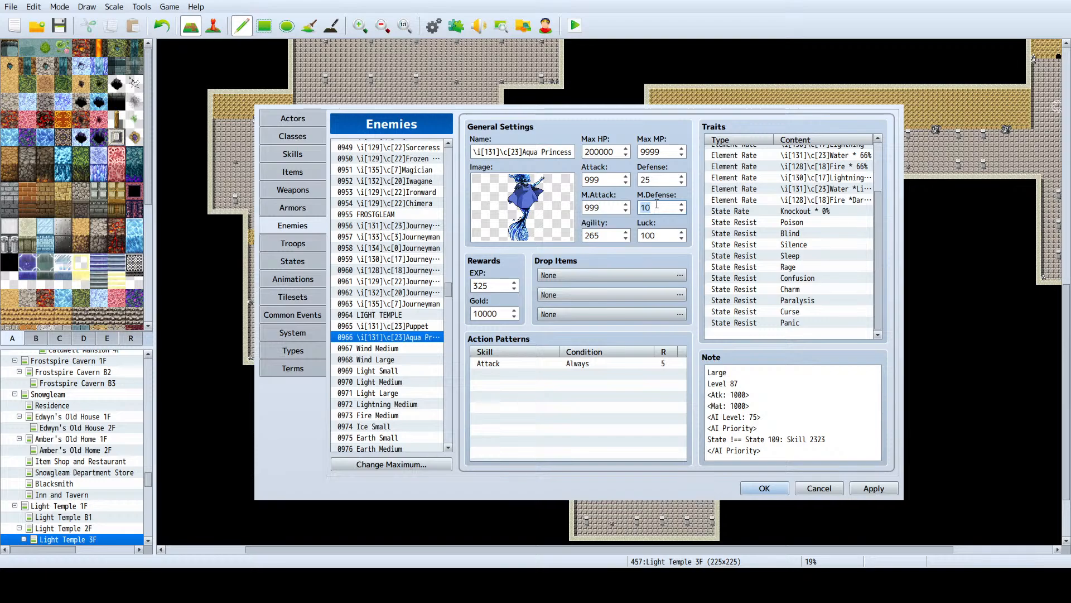
pyautogui.write('25')
pyautogui.click(784, 439)
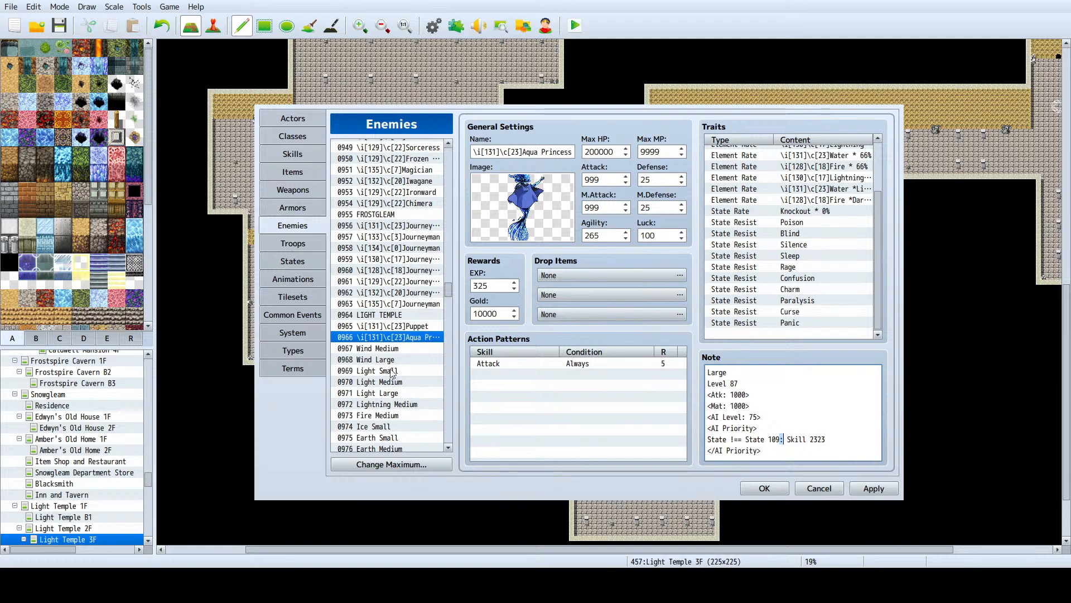
# Step: Copy the existing Full Crush skill 1435 into the empty skill slot 2332
pyautogui.click(291, 154)
pyautogui.scroll(1, 403, 305)
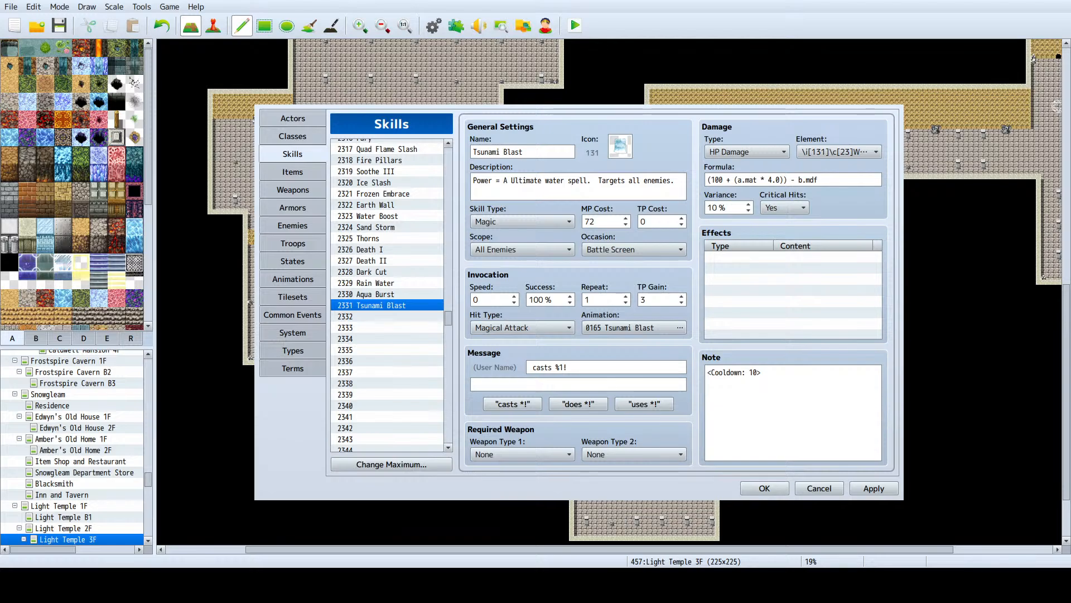
pyautogui.click(396, 294)
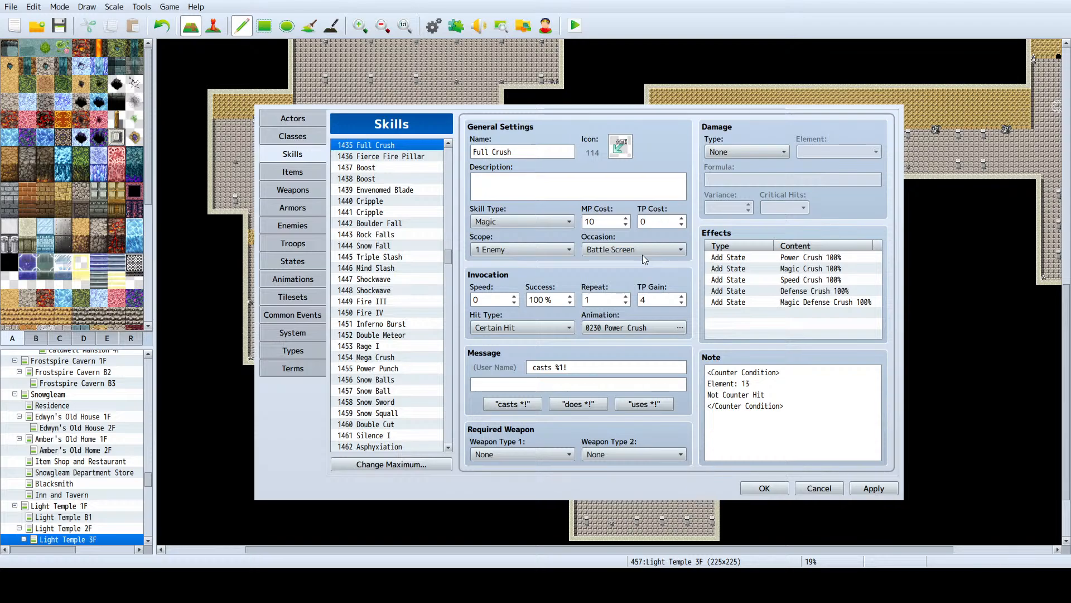
pyautogui.click(390, 179)
pyautogui.scroll(1, 393, 179)
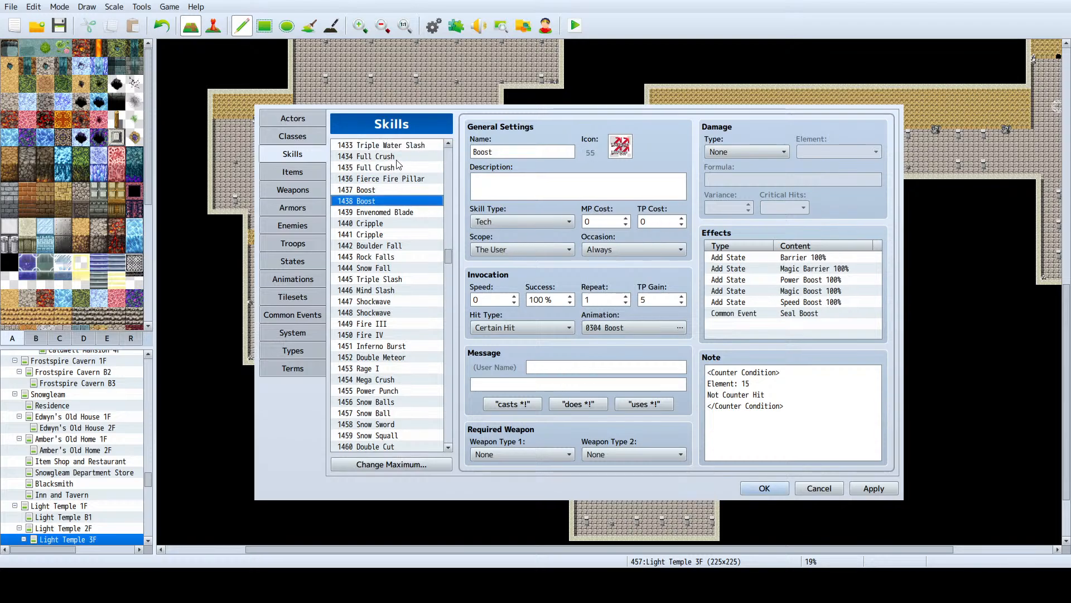
pyautogui.click(390, 167)
pyautogui.scroll(-20, 391, 167)
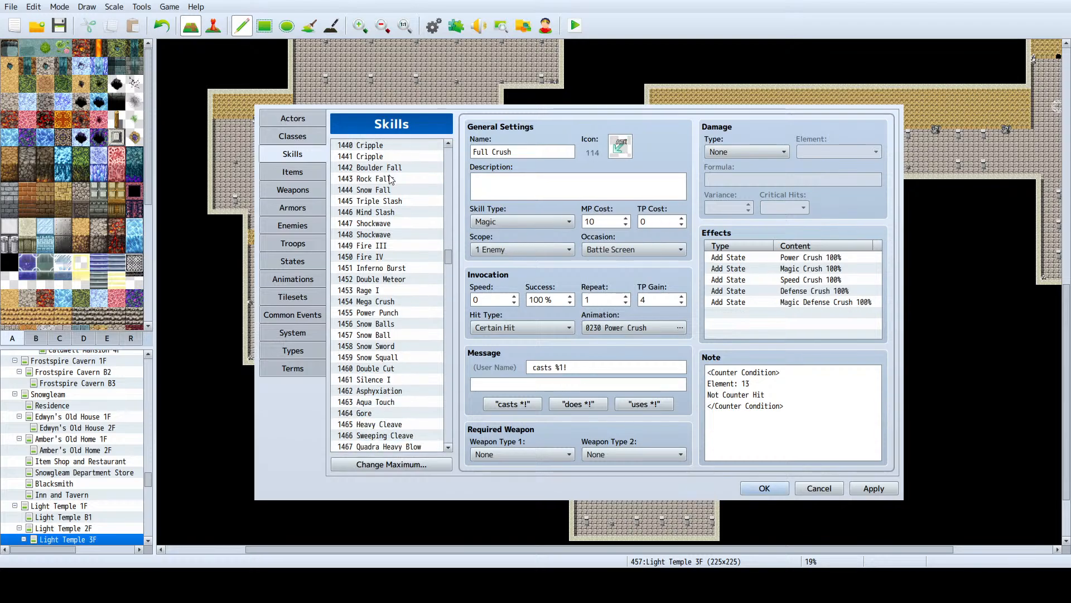
pyautogui.scroll(-20, 389, 196)
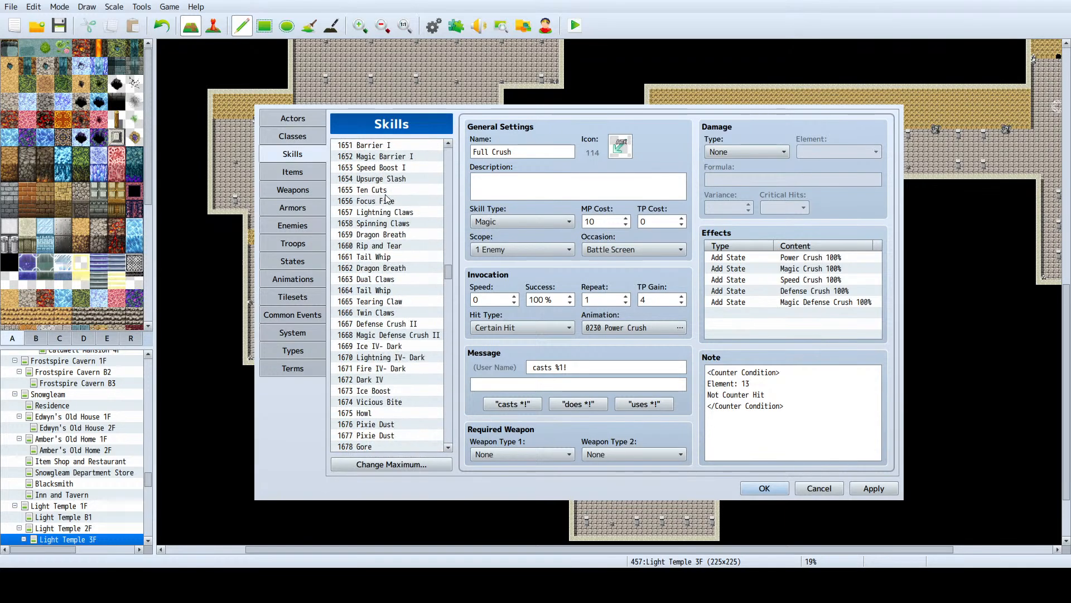
pyautogui.scroll(-20, 384, 208)
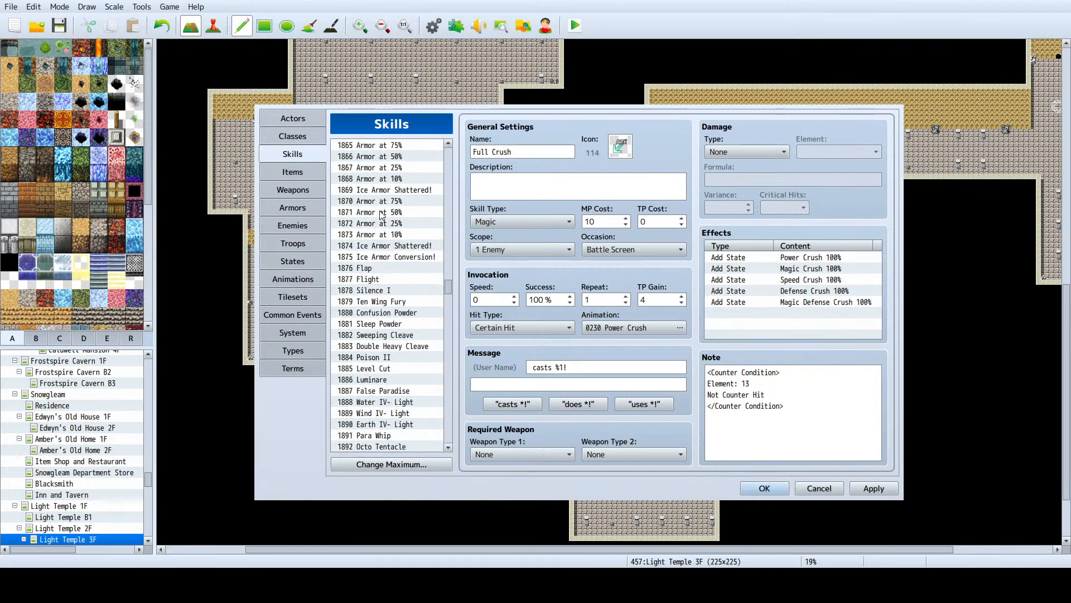
pyautogui.scroll(-20, 380, 234)
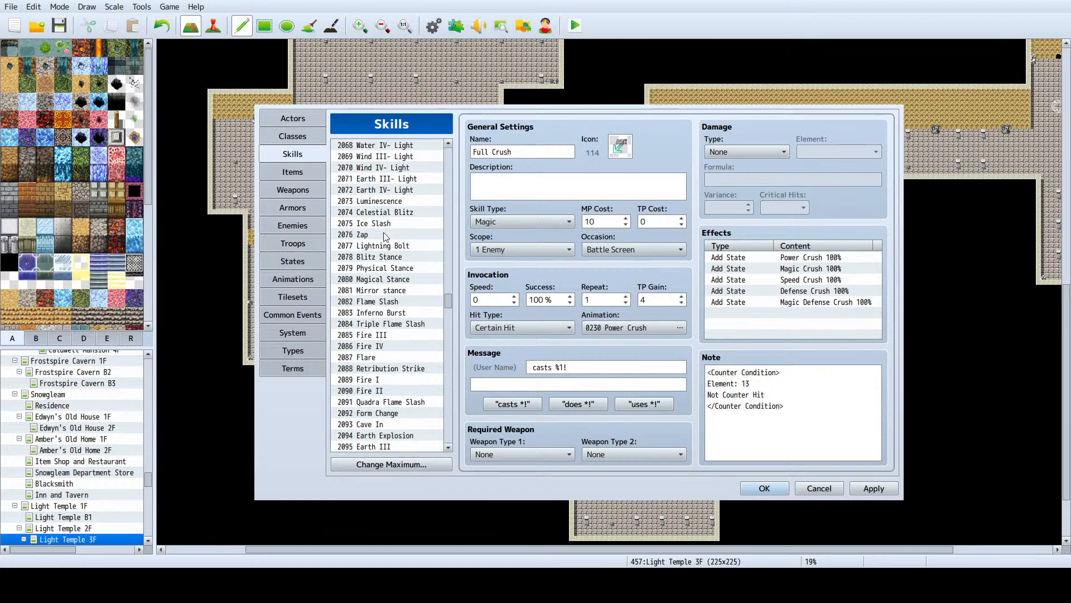
pyautogui.scroll(-20, 378, 235)
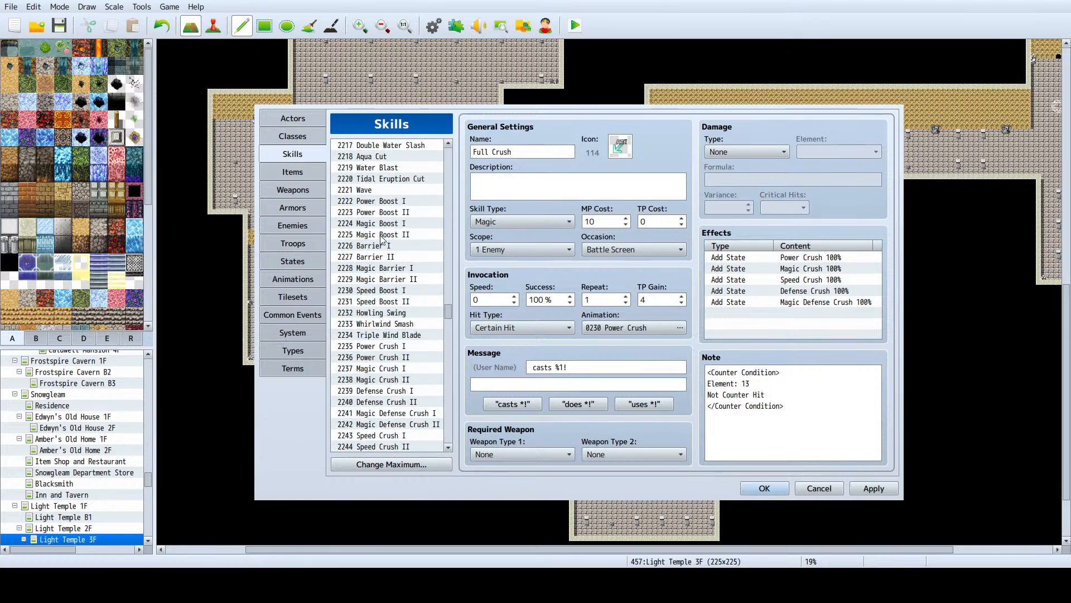
pyautogui.scroll(-3, 385, 276)
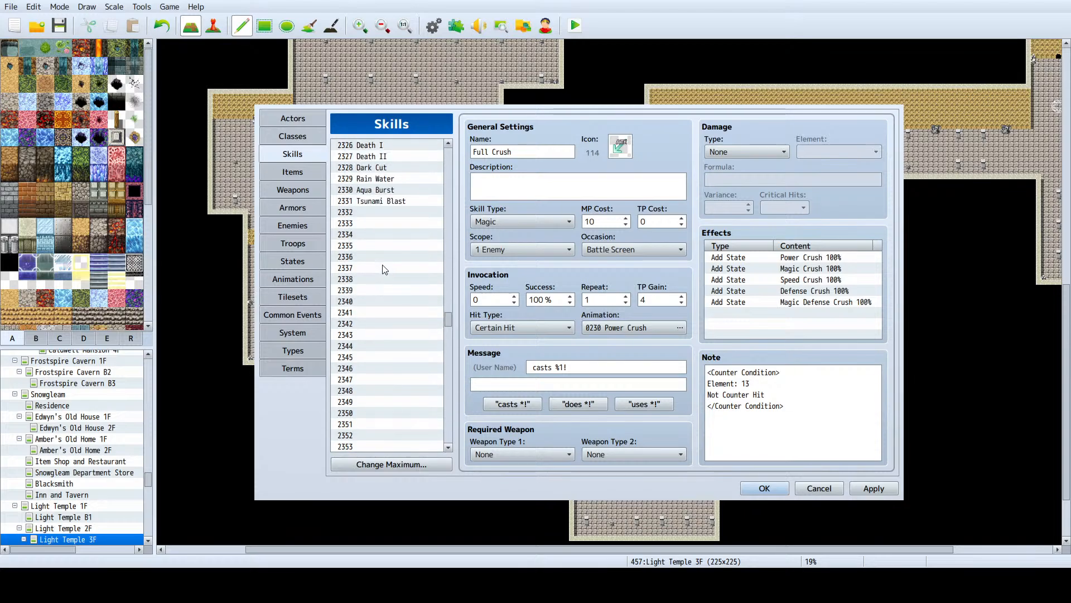
pyautogui.click(383, 211)
pyautogui.hotkey('ctrl', 'v')
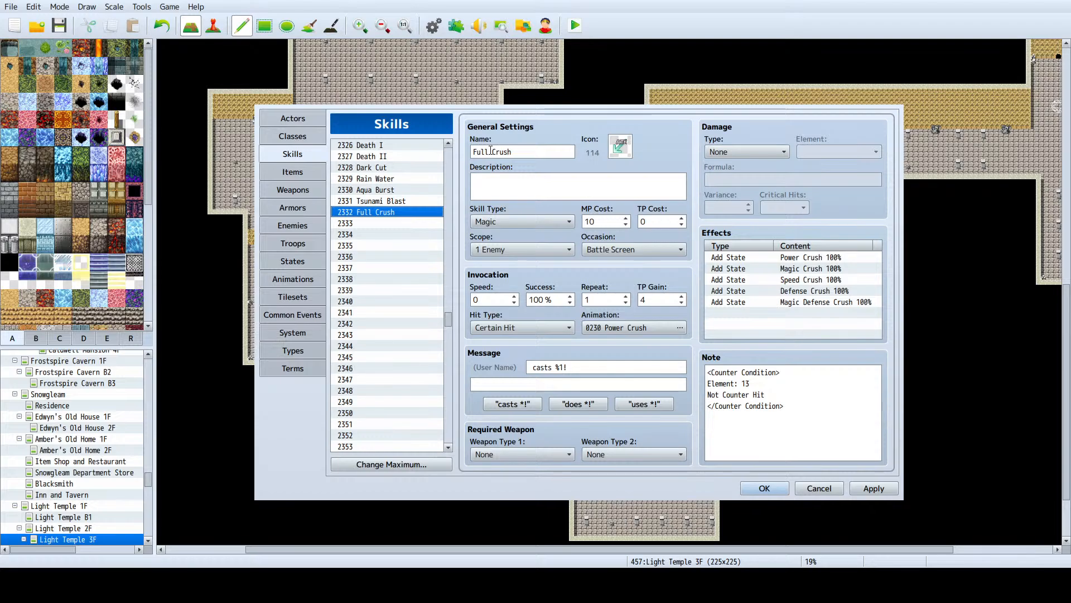
# Step: Delete the Counter Condition block from the note of the copied Full Crush skill 2332
pyautogui.click(384, 222)
pyautogui.click(383, 214)
pyautogui.click(395, 223)
pyautogui.click(405, 213)
pyautogui.click(407, 223)
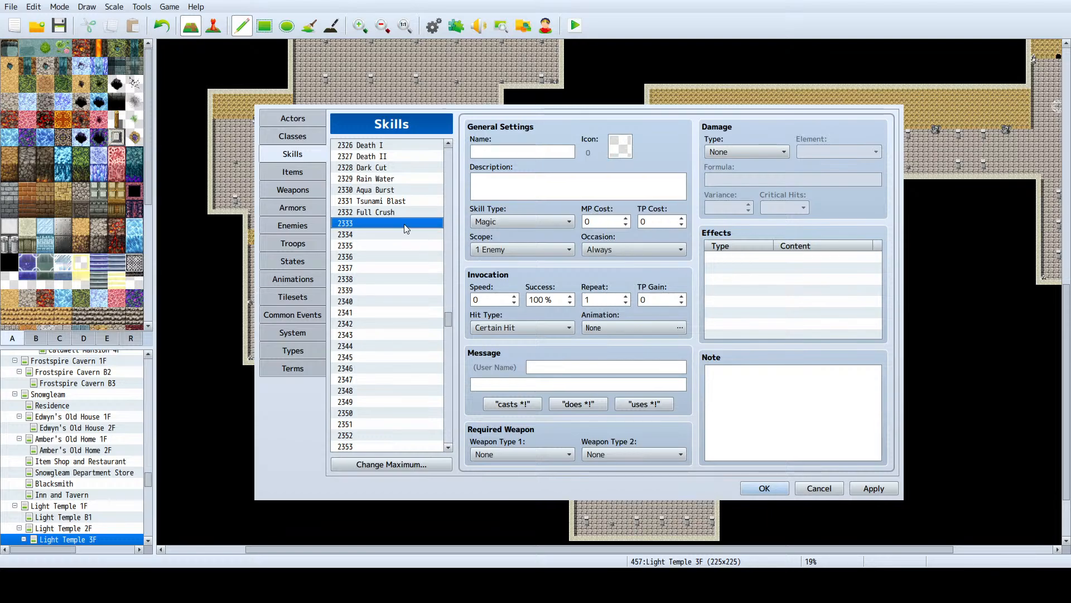
pyautogui.click(408, 213)
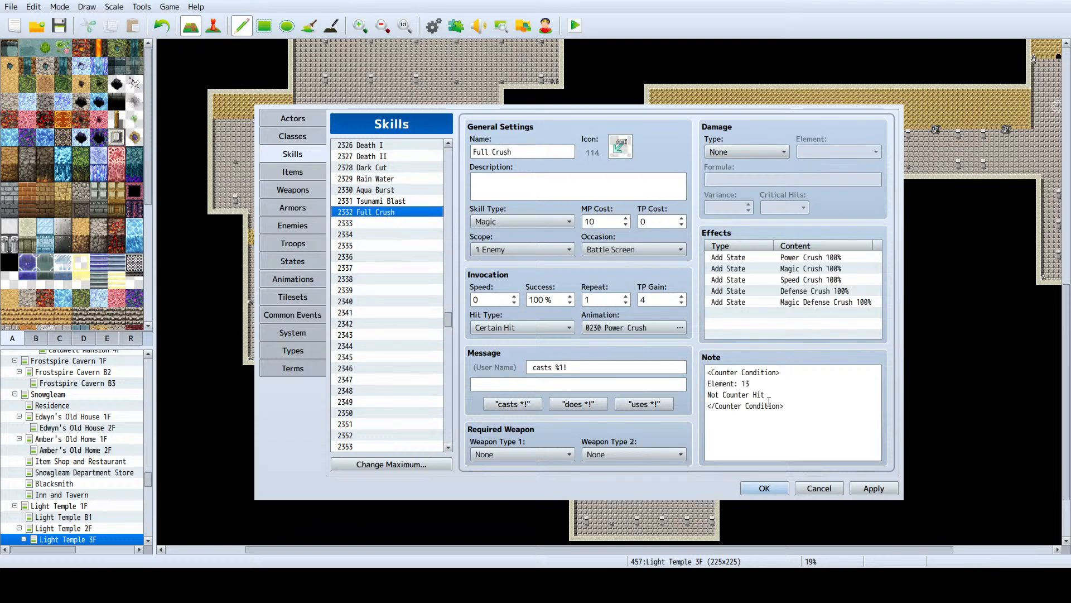
pyautogui.moveTo(707, 372); pyautogui.dragTo(778, 416)
pyautogui.press('Delete')
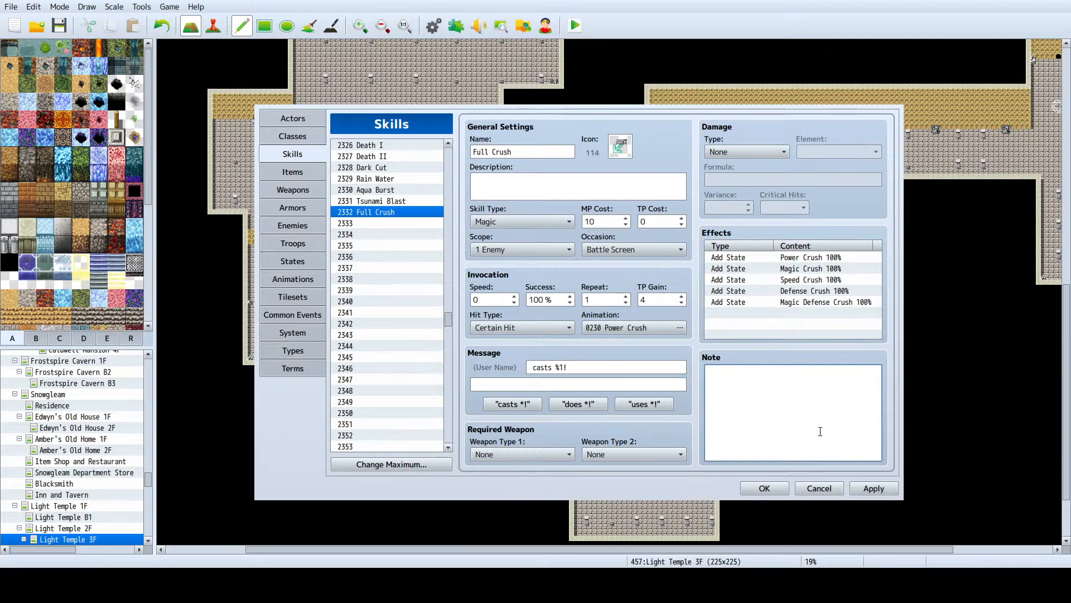
pyautogui.write('jkljlkjlkjlkjlkjhgjughjkgjhjlkjlkjl')
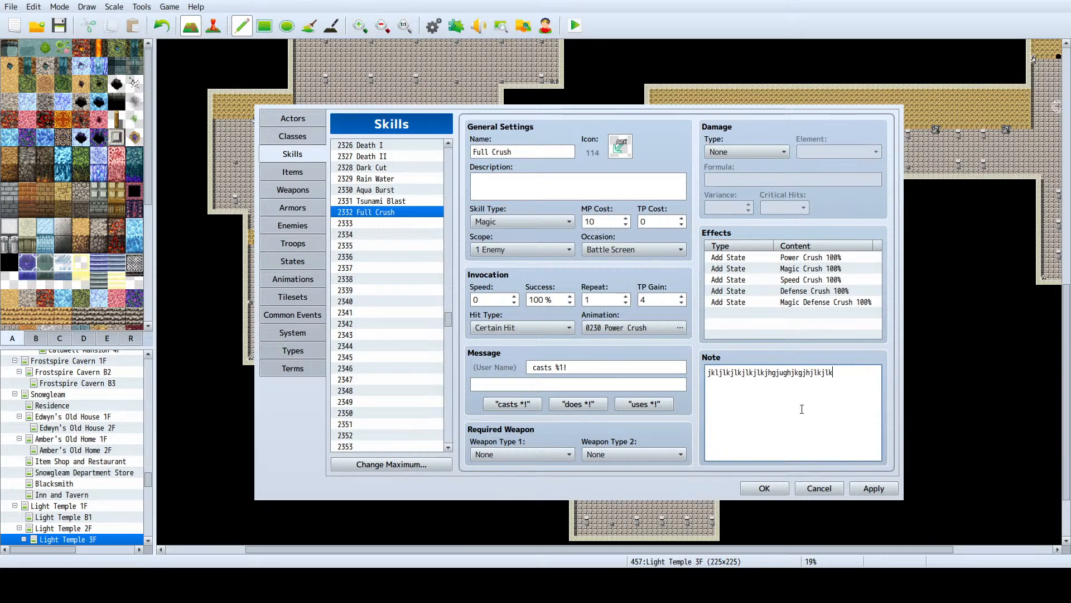
pyautogui.press('BackSpace')
pyautogui.press('BackSpace')
pyautogui.press('BackSpace')
pyautogui.press('BackSpace')
pyautogui.press('BackSpace')
pyautogui.press('BackSpace')
pyautogui.press('BackSpace')
pyautogui.press('BackSpace')
pyautogui.press('BackSpace')
pyautogui.press('BackSpace')
pyautogui.press('BackSpace')
pyautogui.press('BackSpace')
pyautogui.press('BackSpace')
pyautogui.press('BackSpace')
pyautogui.press('BackSpace')
pyautogui.press('BackSpace')
pyautogui.press('BackSpace')
pyautogui.press('BackSpace')
pyautogui.press('BackSpace')
pyautogui.press('BackSpace')
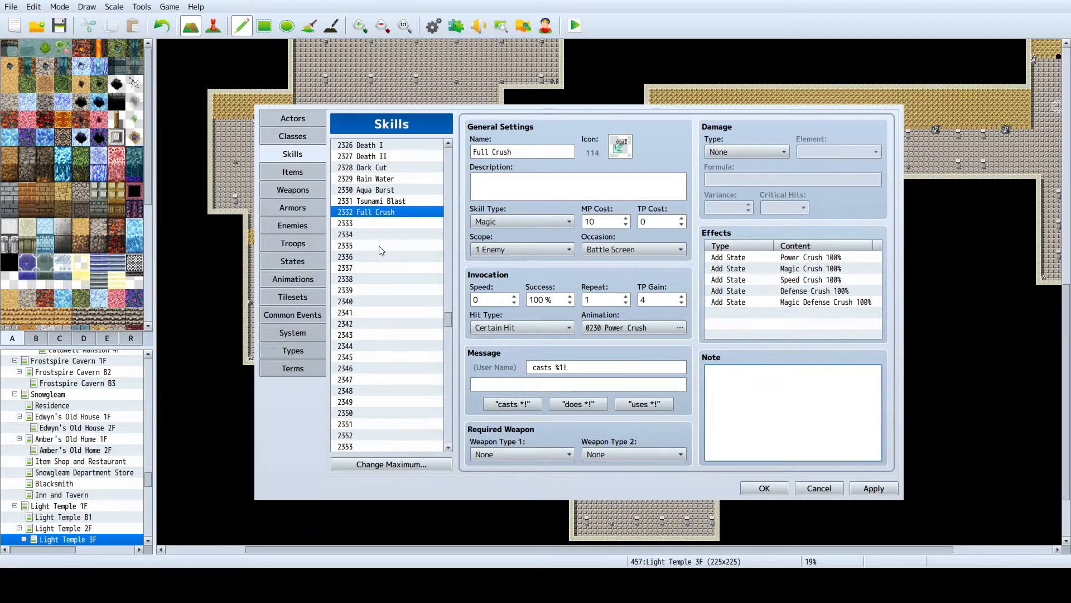
# Step: Copy the Power Boost II skill 2274 into the empty skill slot 2333
pyautogui.scroll(3, 396, 291)
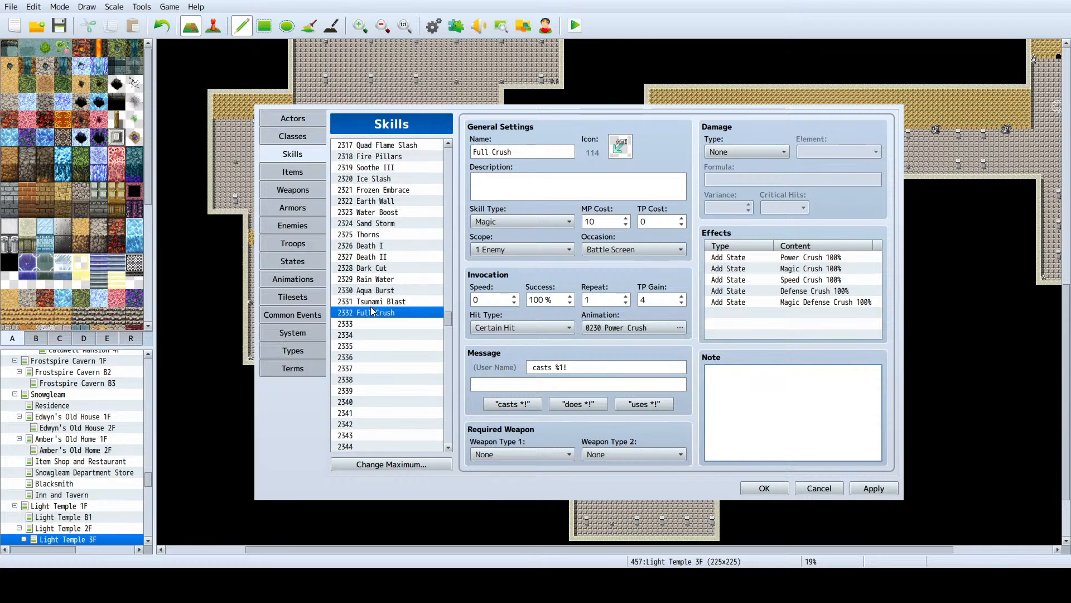
pyautogui.scroll(1, 390, 279)
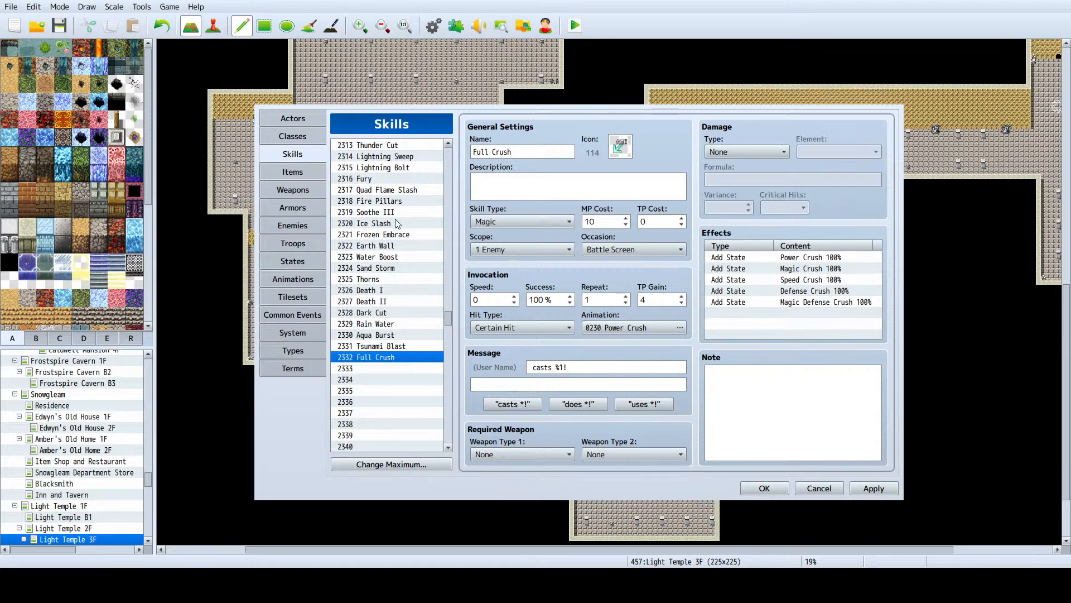
pyautogui.press('pageup')
pyautogui.press('pageup')
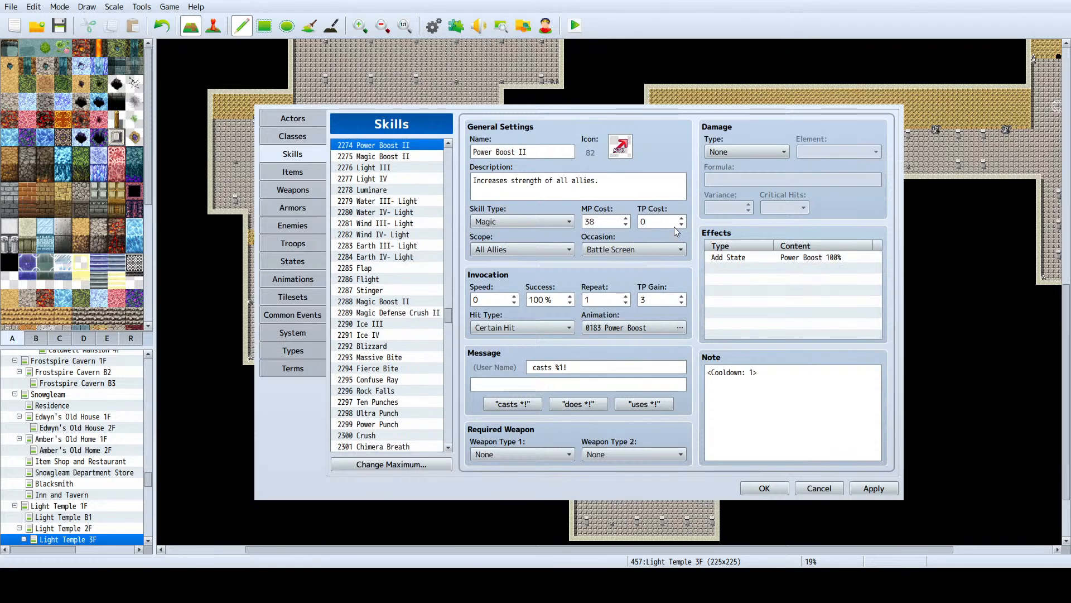
pyautogui.click(373, 157)
pyautogui.click(381, 147)
pyautogui.scroll(-16, 430, 314)
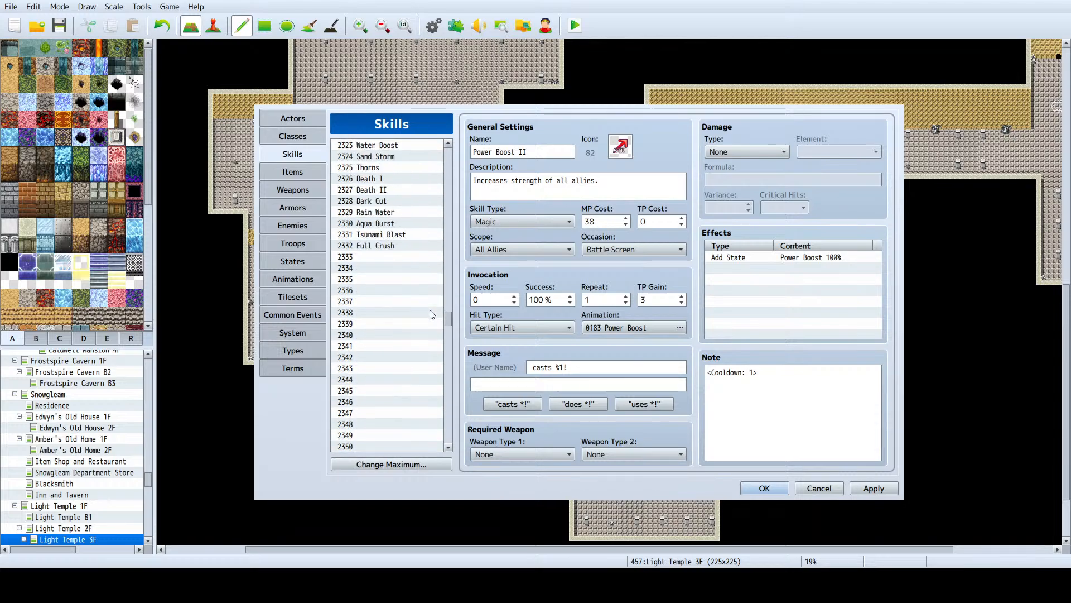
pyautogui.click(398, 258)
pyautogui.hotkey('ctrl', 'v')
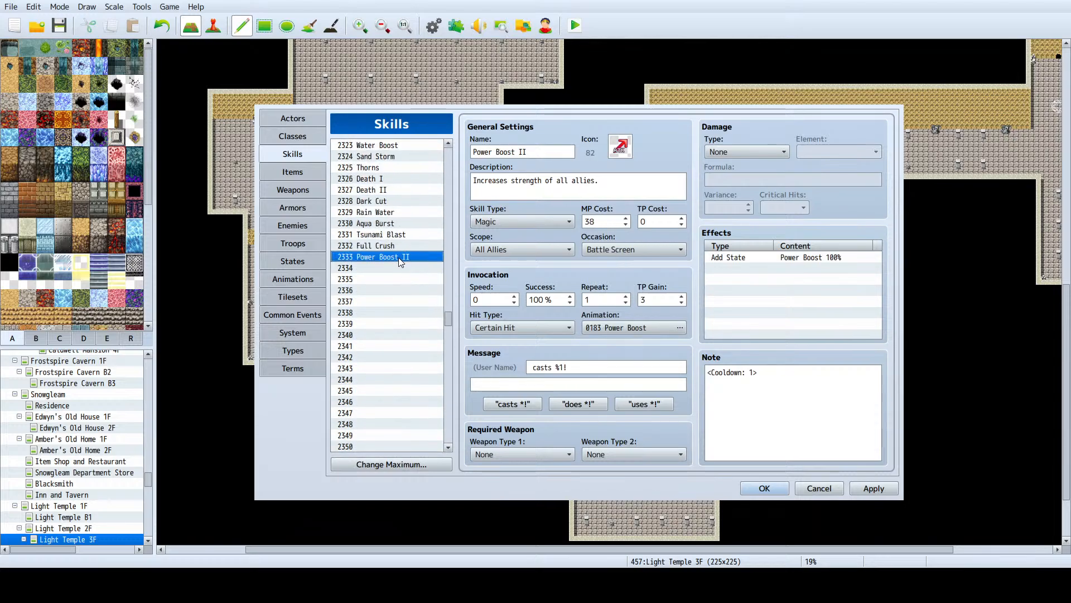
# Step: Rename the copied skill 2333 as Full Boost
pyautogui.doubleClick(533, 152)
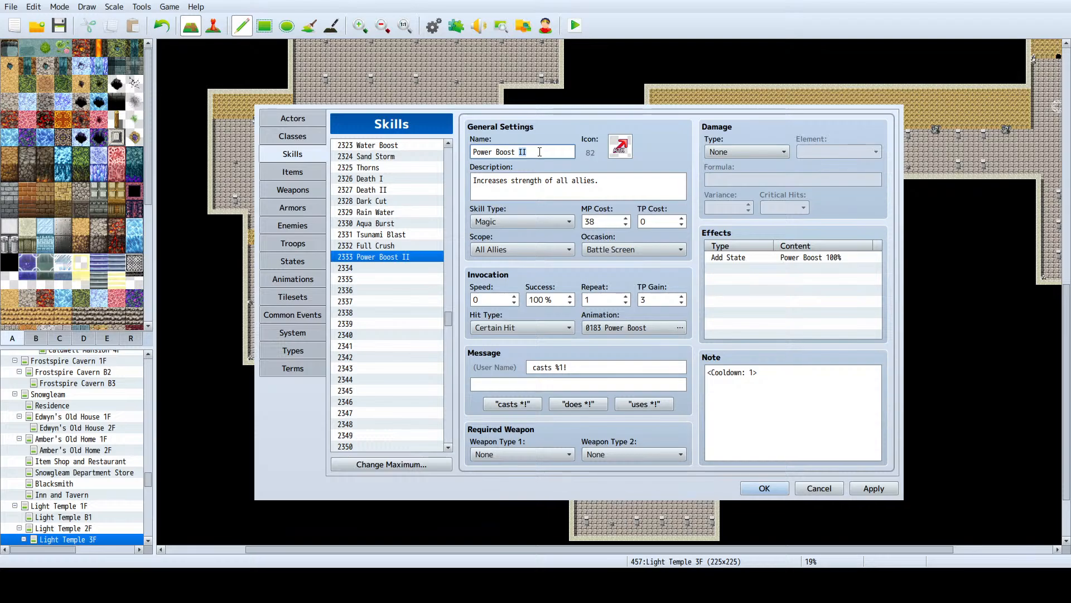
pyautogui.press('BackSpace')
pyautogui.press('BackSpace')
pyautogui.press('BackSpace')
pyautogui.write('t')
pyautogui.press('Home')
pyautogui.press('Delete')
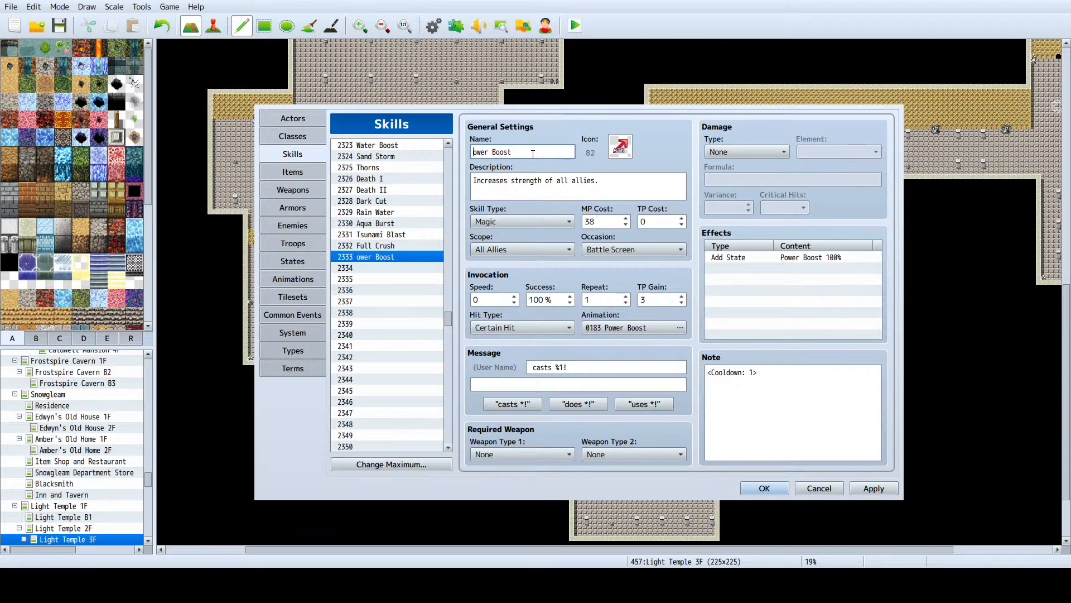
pyautogui.press('Delete')
pyautogui.press('Delete')
pyautogui.press('Delete')
pyautogui.press('Delete')
pyautogui.press('Delete')
pyautogui.write('Full')
# Step: Change the icon of the Full Boost skill 2333 to icon 55
pyautogui.click(416, 246)
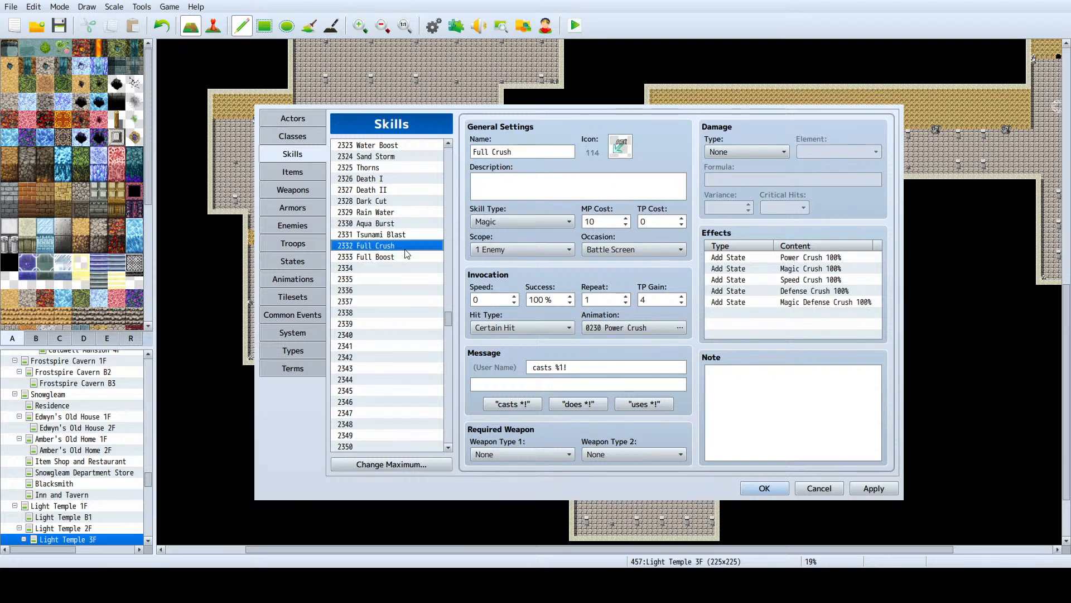
pyautogui.click(402, 258)
pyautogui.click(406, 247)
pyautogui.click(410, 258)
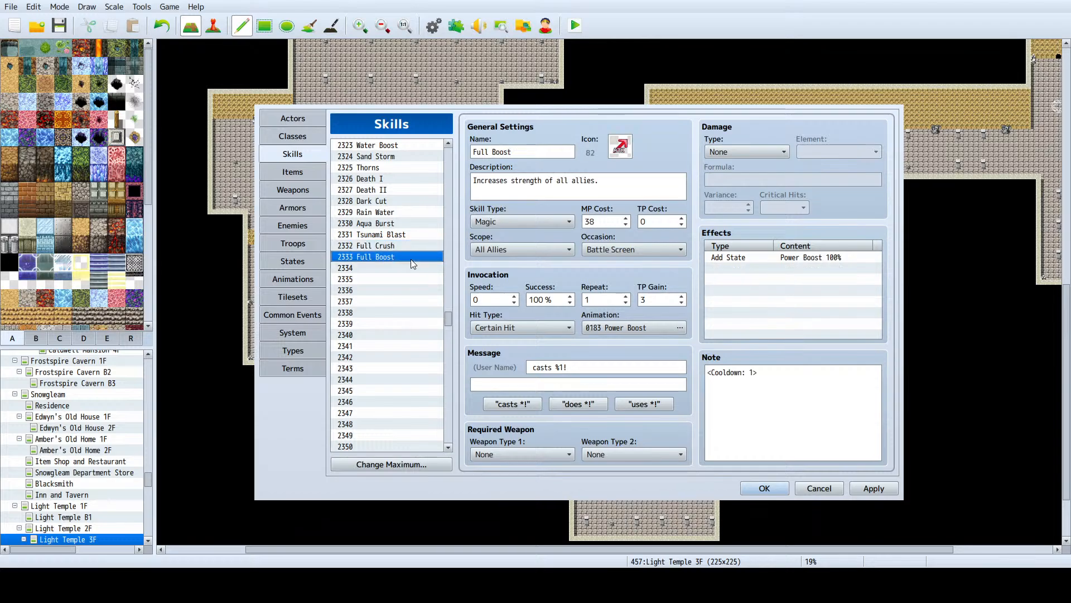
pyautogui.click(416, 245)
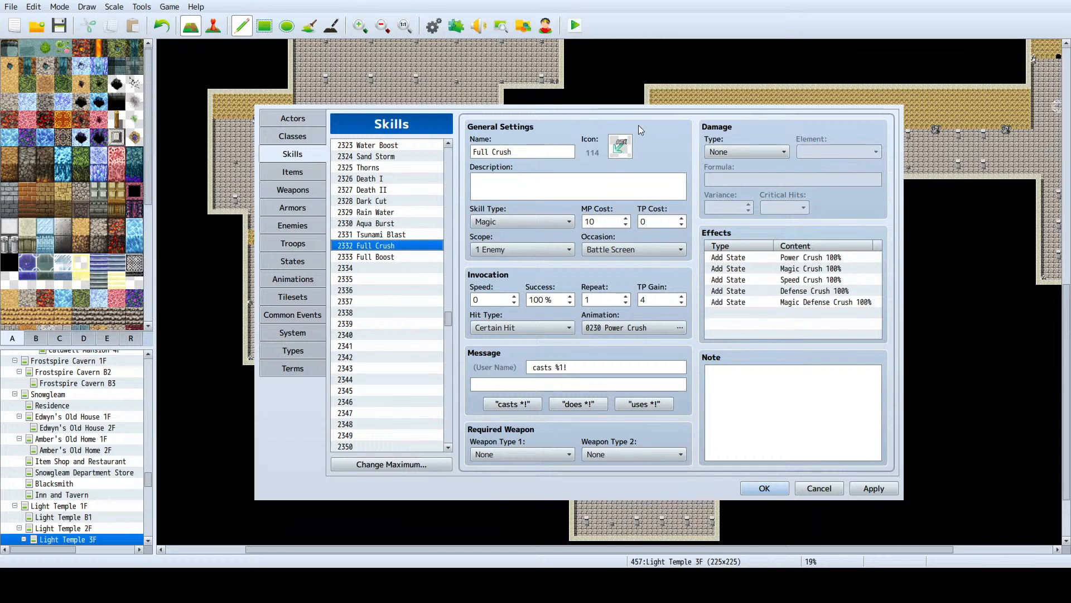
pyautogui.click(379, 258)
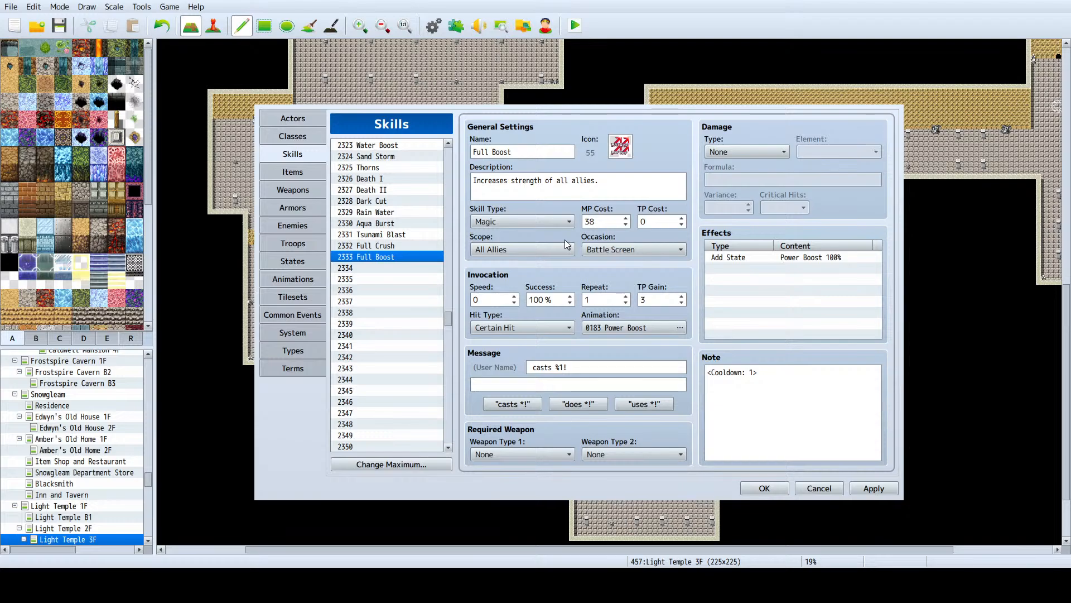
# Step: Change the icon of the Full Crush skill 2332 to icon 57
pyautogui.click(381, 246)
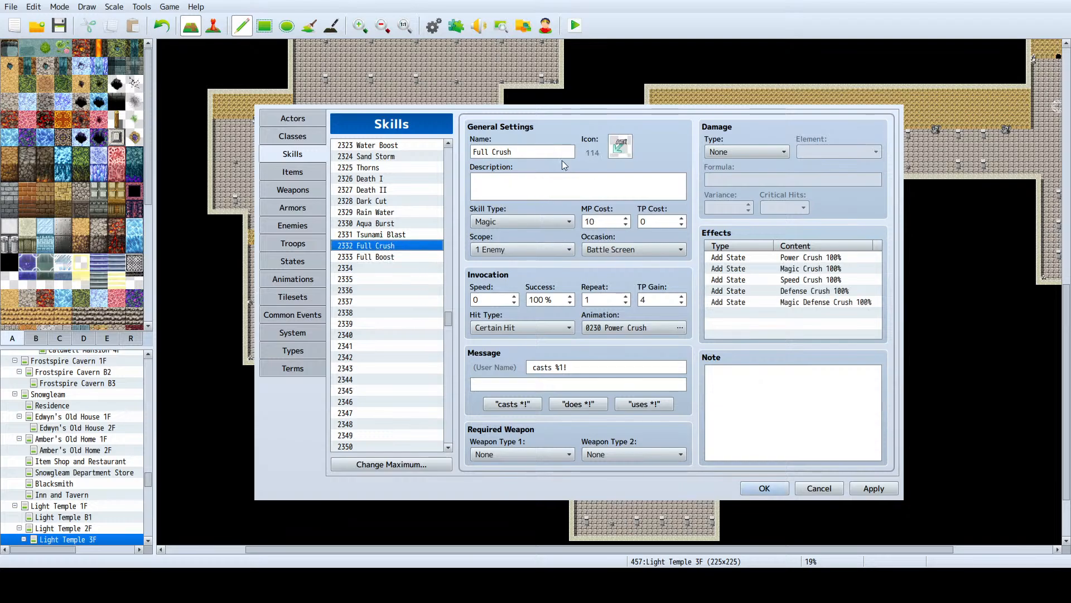
pyautogui.doubleClick(613, 146)
pyautogui.doubleClick(602, 238)
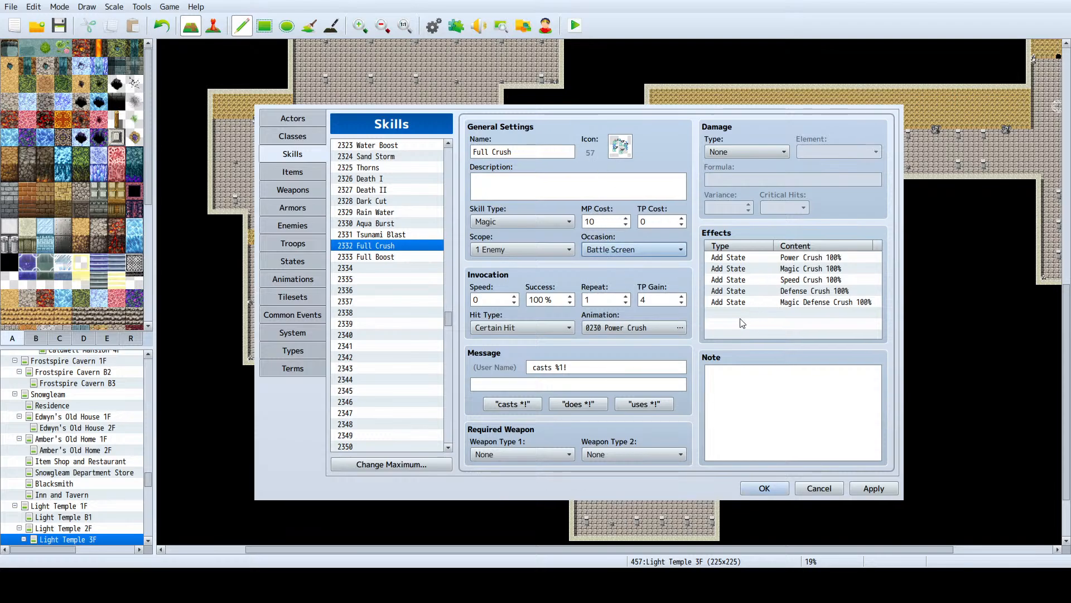
# Step: Duplicate the Power Boost effect of the Full Boost skill 2333 and change the copy to add the Magic Boost state at 100%
pyautogui.click(407, 254)
pyautogui.click(811, 259)
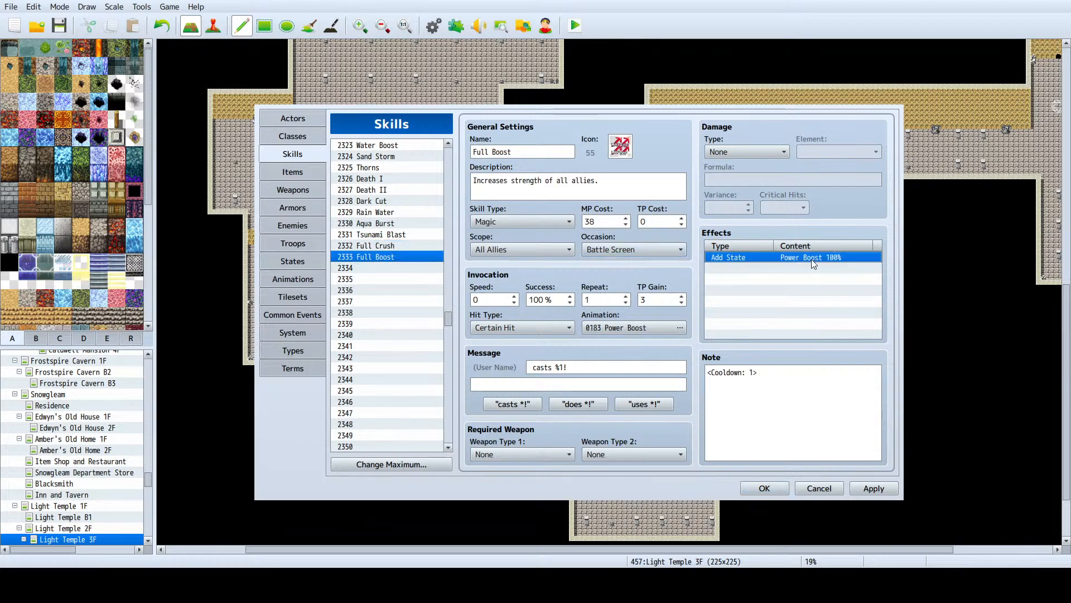
pyautogui.hotkey('ctrl', 'c')
pyautogui.hotkey('ctrl', 'v')
pyautogui.doubleClick(776, 265)
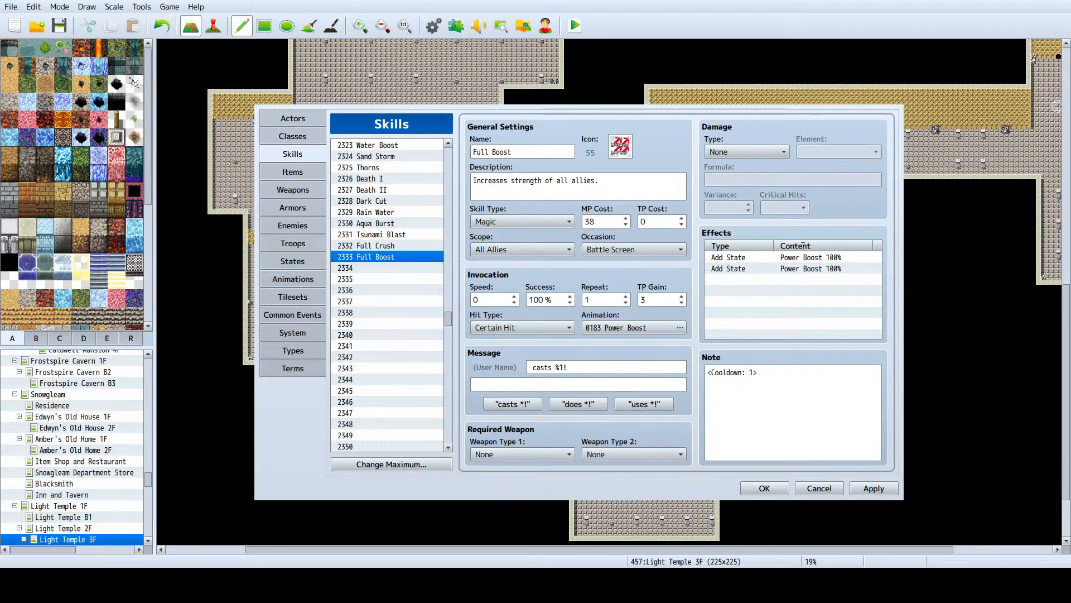
pyautogui.click(802, 351)
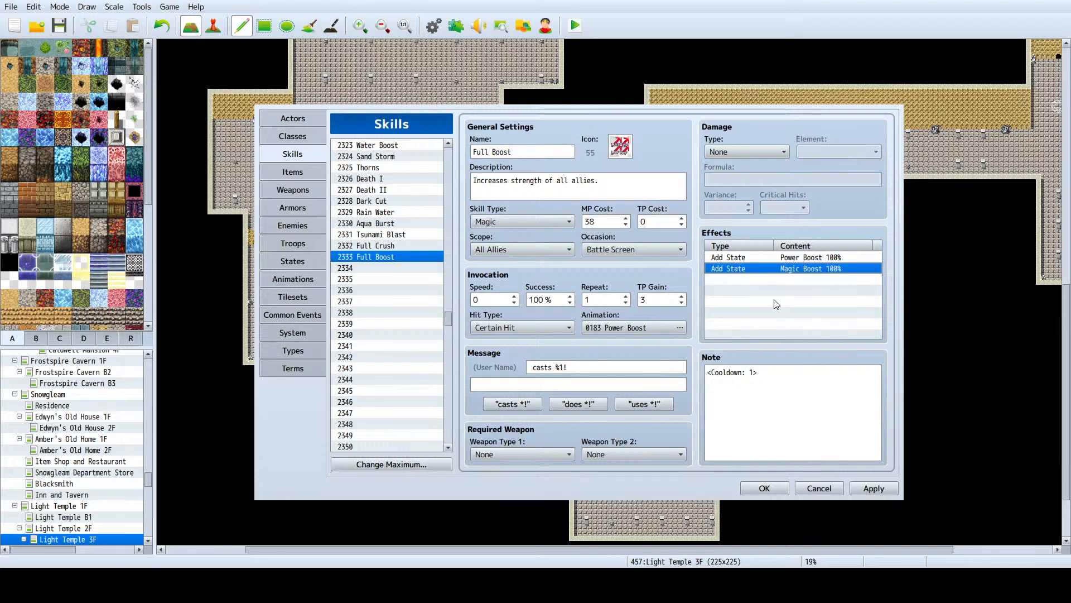
# Step: Duplicate the Magic Boost effect of Full Boost and change the copy to add the Speed Boost state at 100%
pyautogui.hotkey('ctrl', 'c')
pyautogui.hotkey('ctrl', 'v')
pyautogui.click(772, 283)
pyautogui.doubleClick(771, 284)
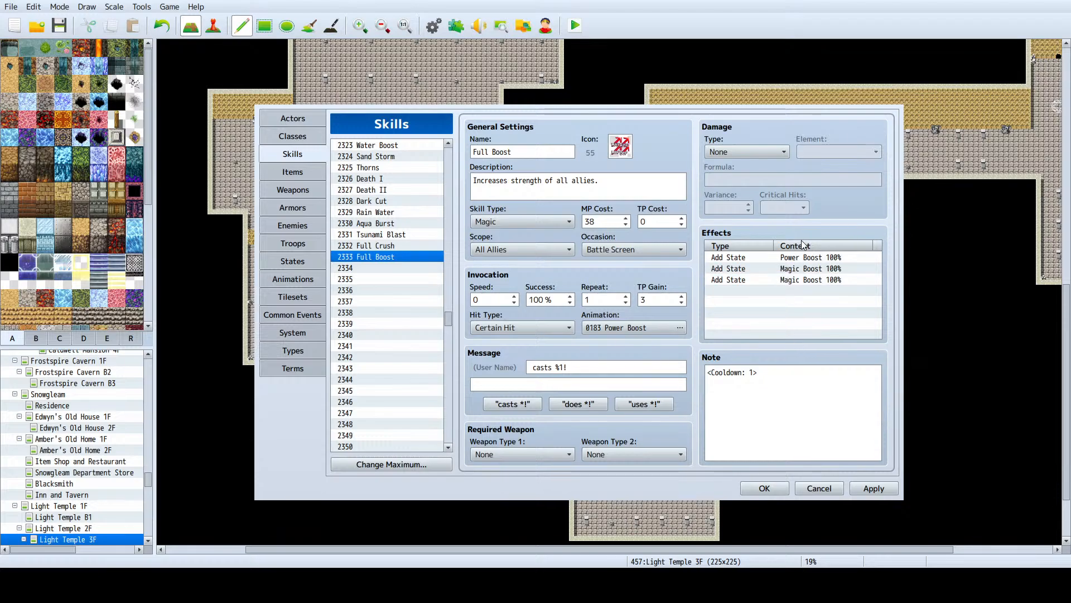
pyautogui.click(789, 363)
# Step: Add Barrier 100% and Magic Barrier 100% state effects to Full Boost by duplicating and changing the last effect
pyautogui.hotkey('ctrl', 'c')
pyautogui.hotkey('ctrl', 'v')
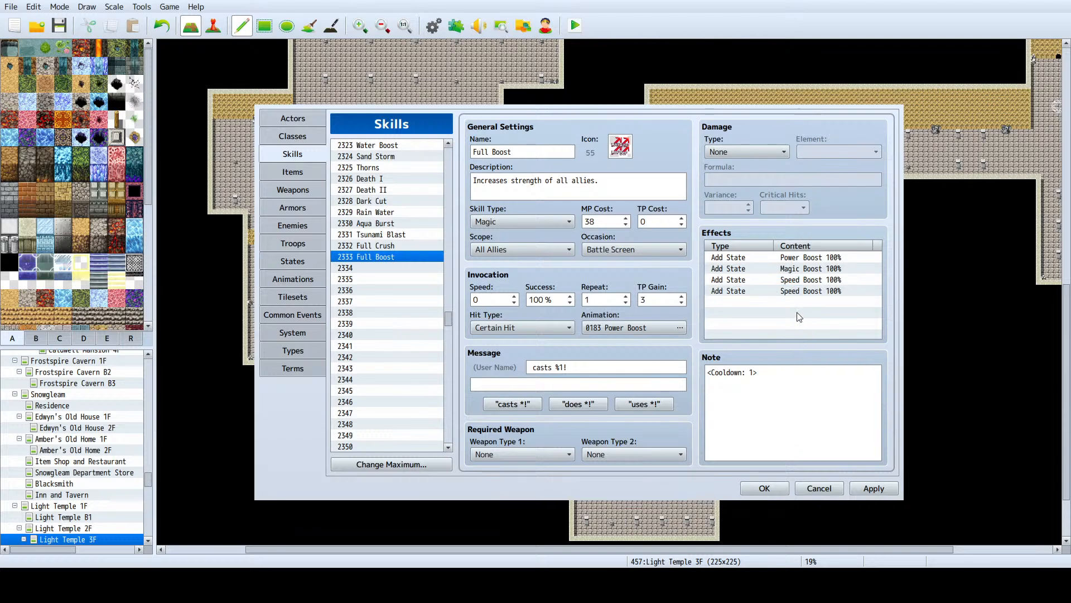
pyautogui.click(808, 353)
pyautogui.hotkey('ctrl', 'c')
pyautogui.hotkey('ctrl', 'v')
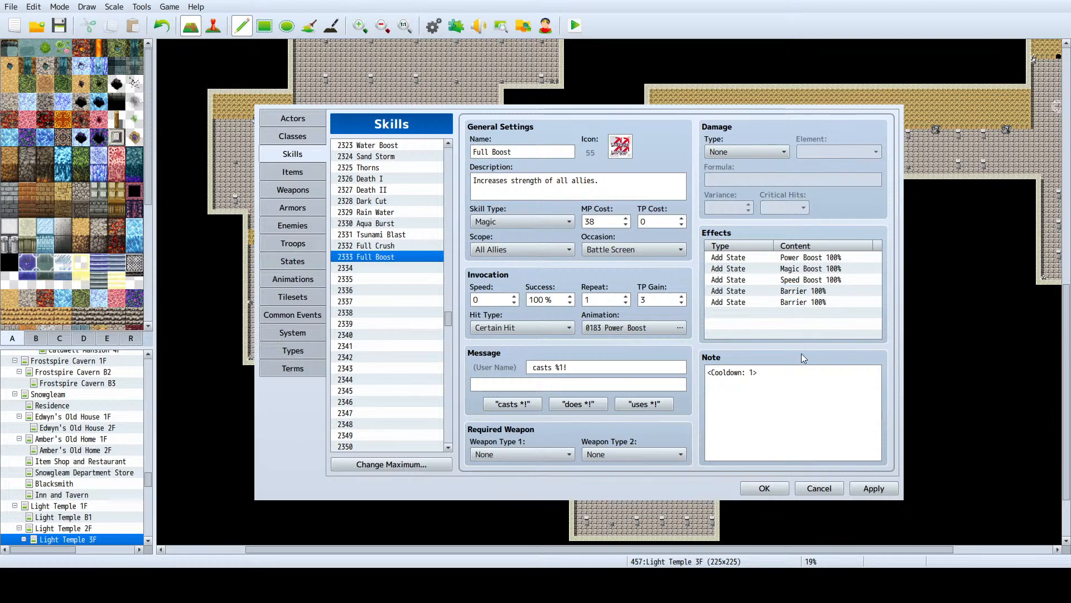
pyautogui.click(776, 376)
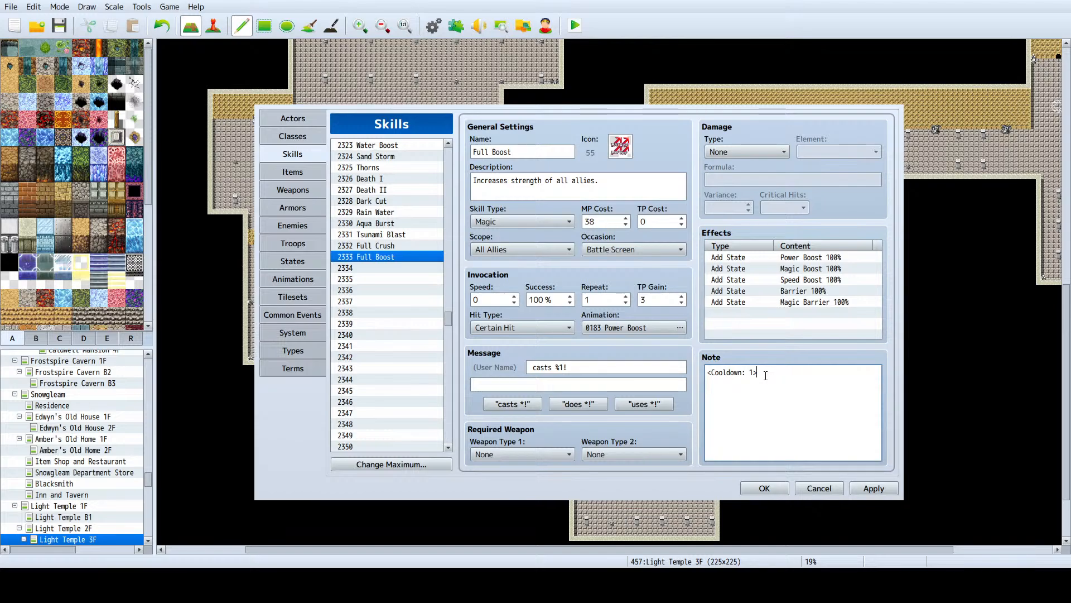
# Step: Delete the <Cooldown: 1> tag from the note of the Full Boost skill
pyautogui.doubleClick(751, 372)
pyautogui.click(762, 373)
pyautogui.hotkey('shift', 'Left')
pyautogui.hotkey('shift', 'Left')
pyautogui.hotkey('shift', 'Left')
pyautogui.hotkey('shift', 'Left')
pyautogui.hotkey('shift', 'Left')
pyautogui.hotkey('shift', 'Left')
pyautogui.hotkey('shift', 'Left')
pyautogui.hotkey('shift', 'Left')
pyautogui.hotkey('shift', 'Left')
pyautogui.hotkey('shift', 'Left')
pyautogui.hotkey('shift', 'Left')
pyautogui.hotkey('shift', 'Left')
pyautogui.hotkey('shift', 'Left')
pyautogui.press('BackSpace')
# Step: Set the scope of the Full Boost skill to 1 Ally and apply the database changes
pyautogui.click(515, 279)
pyautogui.click(497, 251)
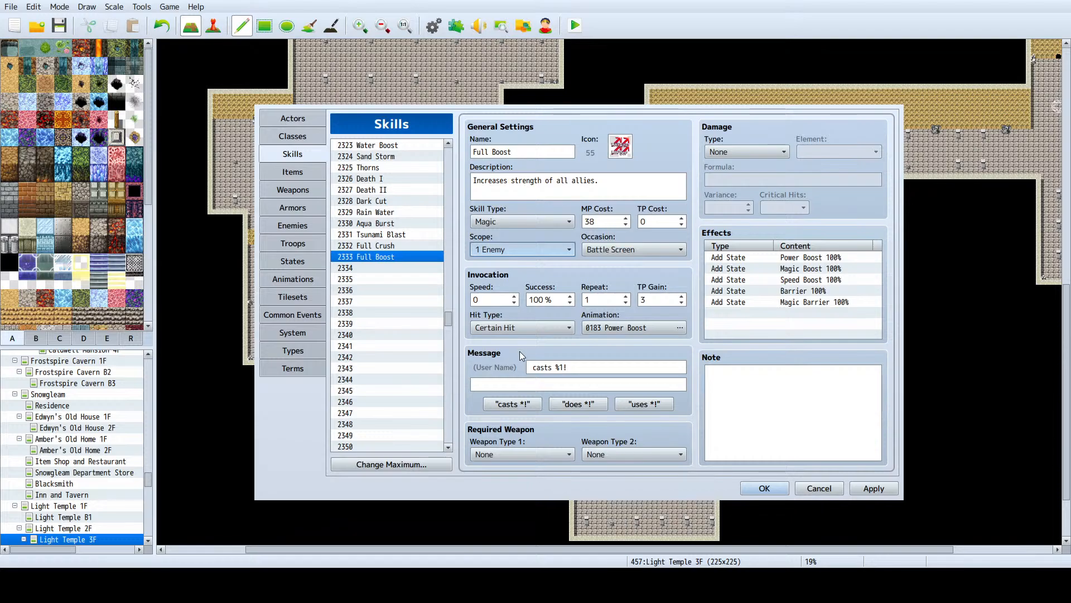
pyautogui.click(389, 247)
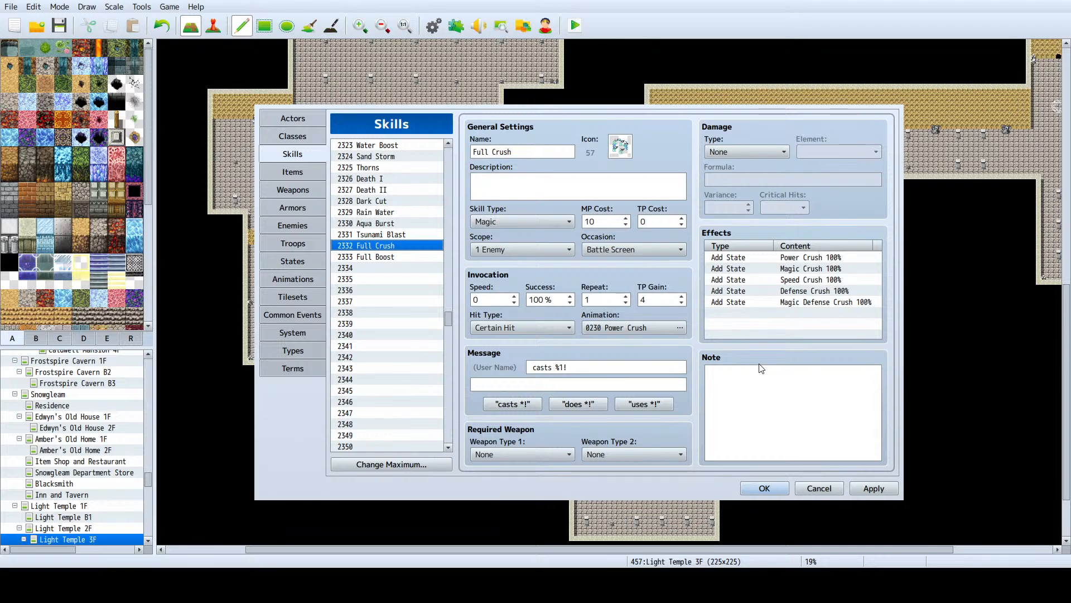
pyautogui.click(862, 485)
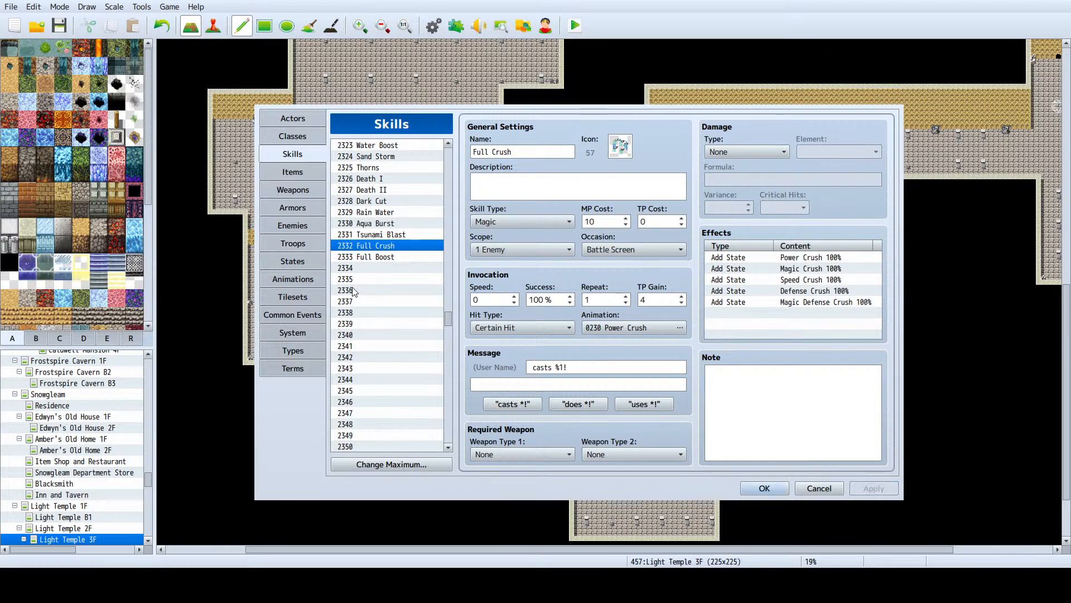
pyautogui.click(291, 226)
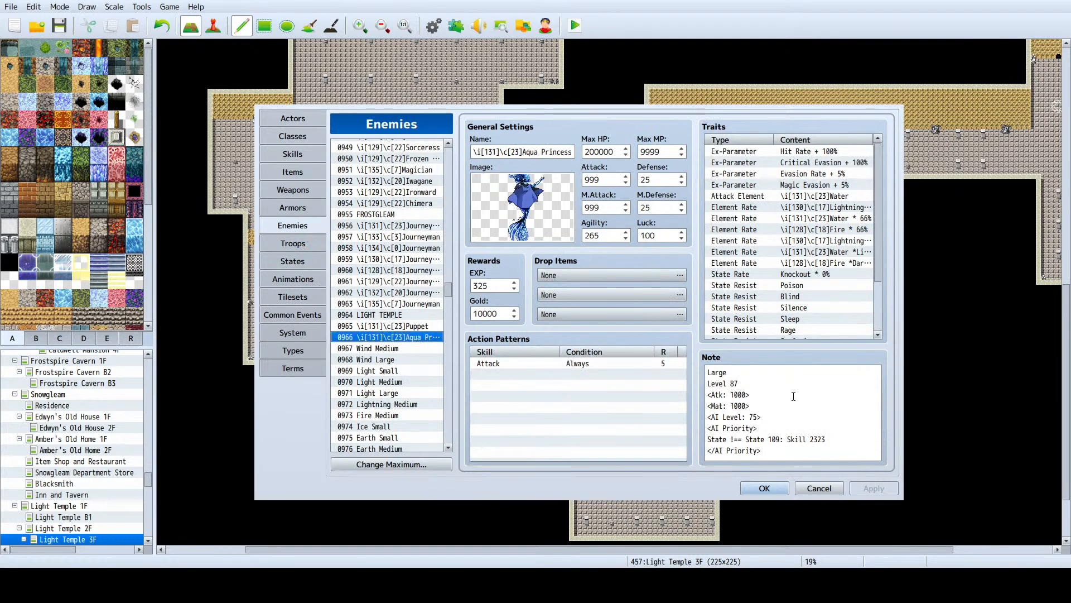
pyautogui.moveTo(707, 372); pyautogui.dragTo(746, 417)
pyautogui.click(757, 417)
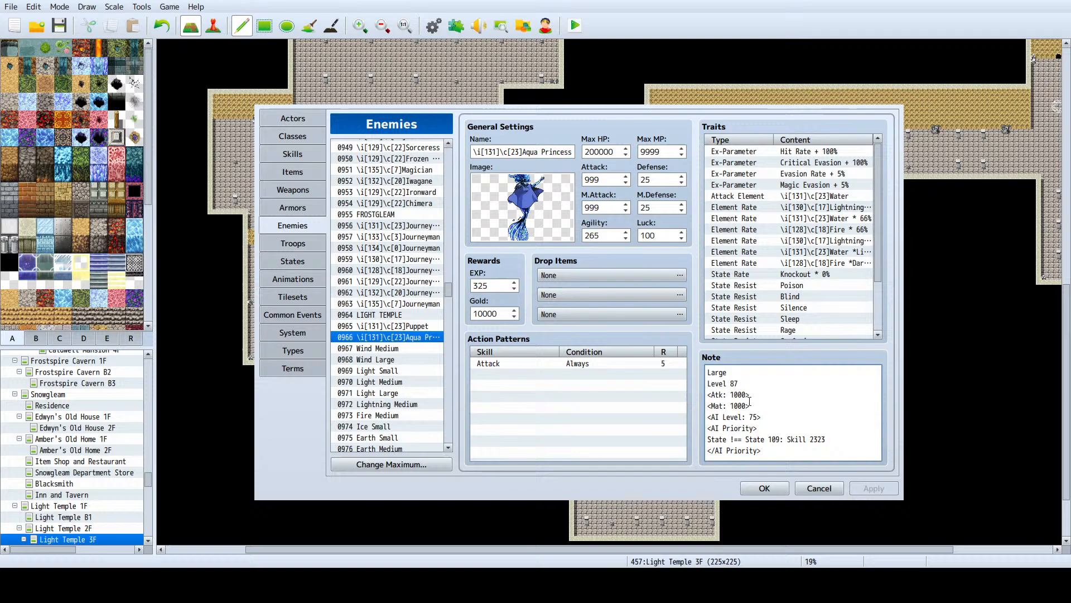
pyautogui.click(288, 208)
pyautogui.click(288, 229)
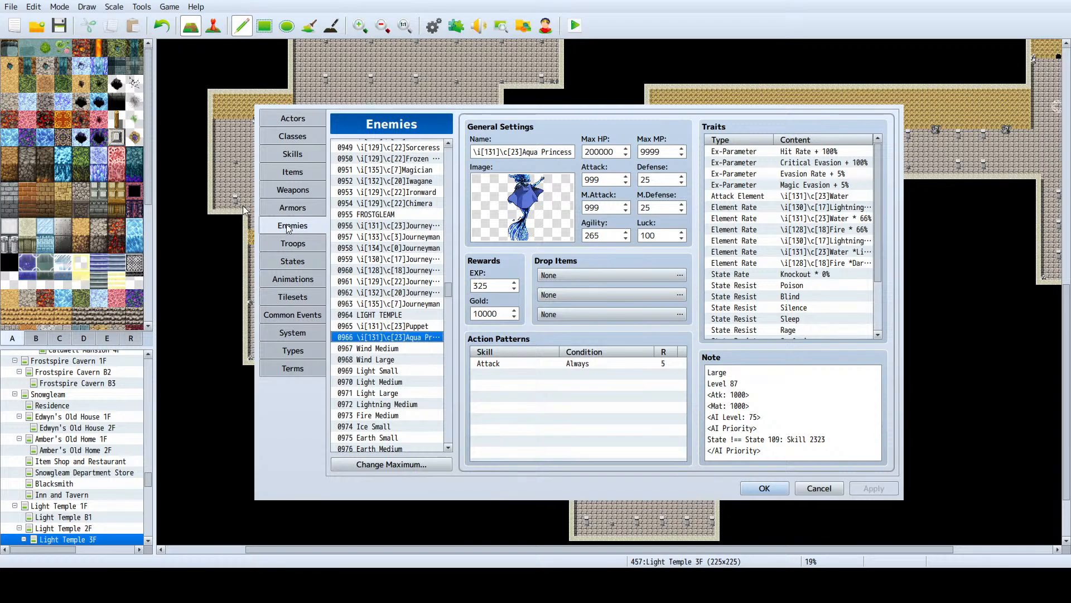
pyautogui.click(304, 209)
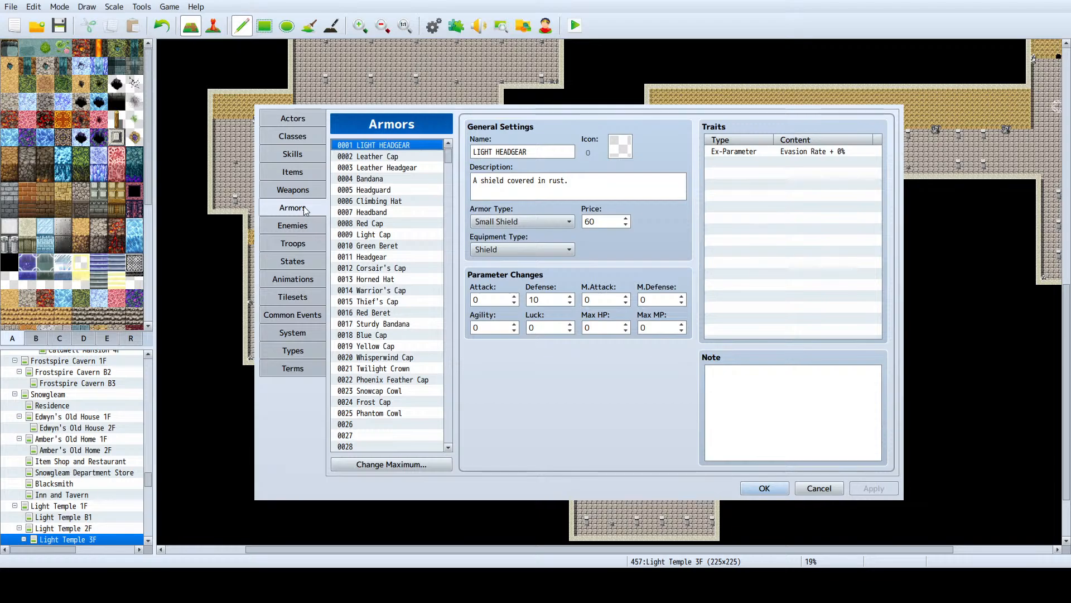
pyautogui.click(304, 190)
pyautogui.click(301, 207)
pyautogui.click(307, 157)
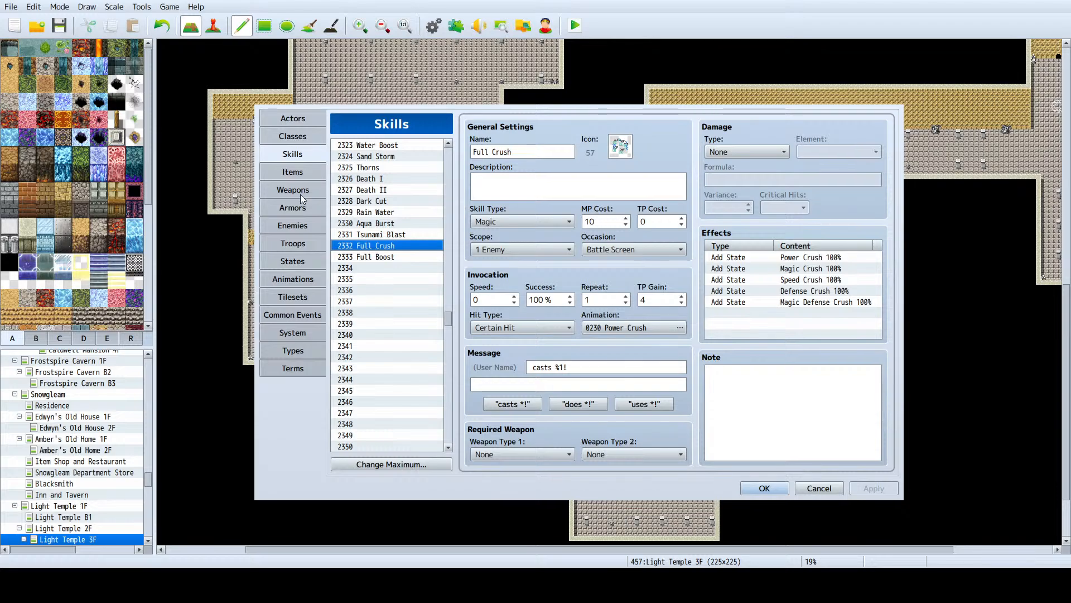
pyautogui.click(301, 189)
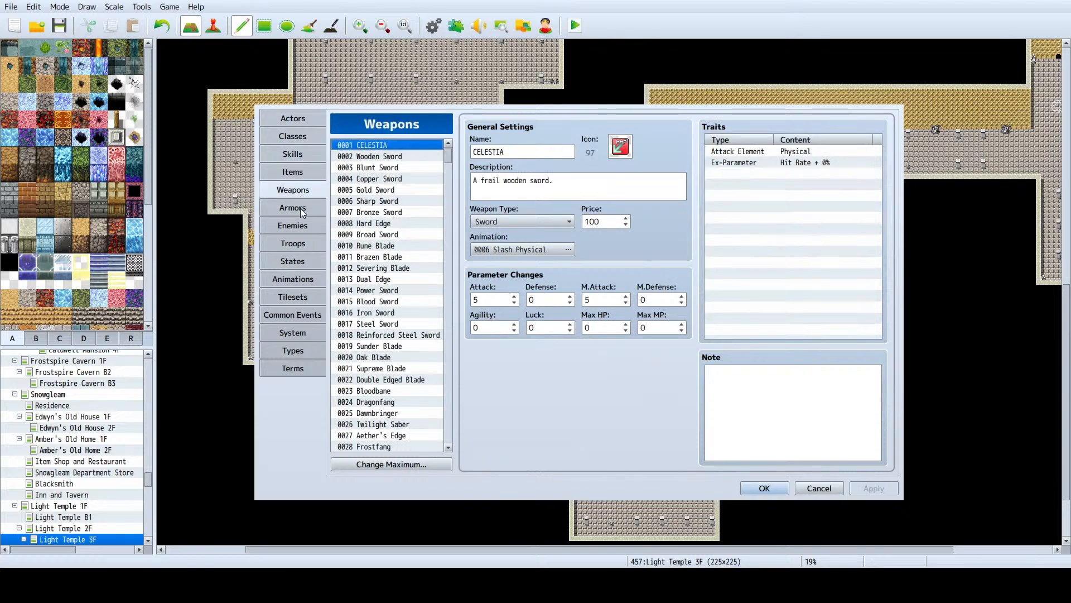
pyautogui.click(300, 209)
# Step: Duplicate the line "State !== State 109: Skill 2323" directly below itself inside the AI Priority block of Aqua Princess's note
pyautogui.click(293, 225)
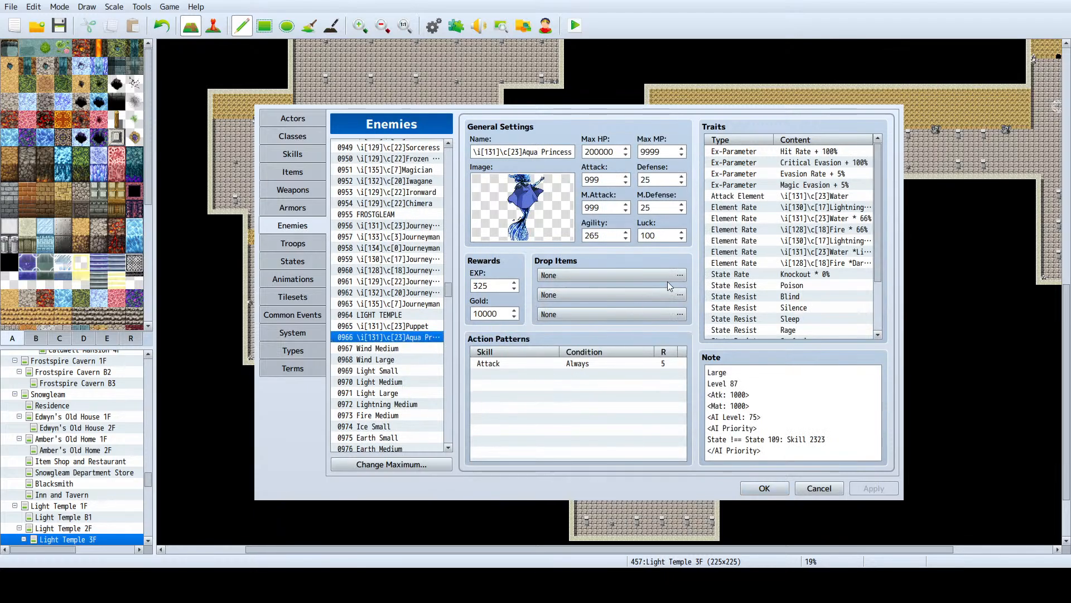
pyautogui.click(838, 437)
pyautogui.doubleClick(838, 436)
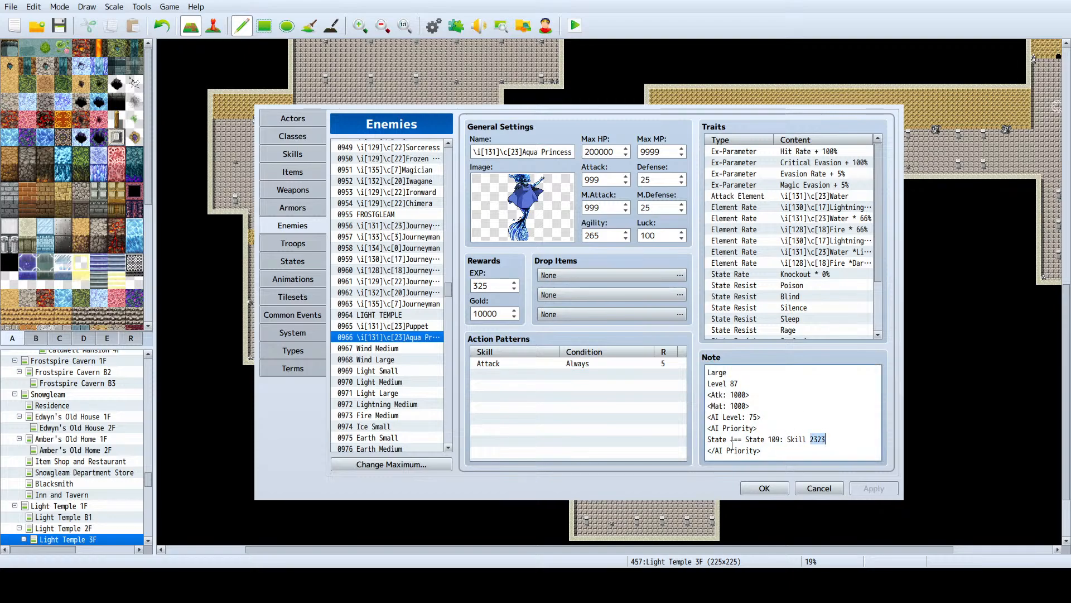
pyautogui.tripleClick(732, 440)
pyautogui.click(831, 442)
pyautogui.press('Return')
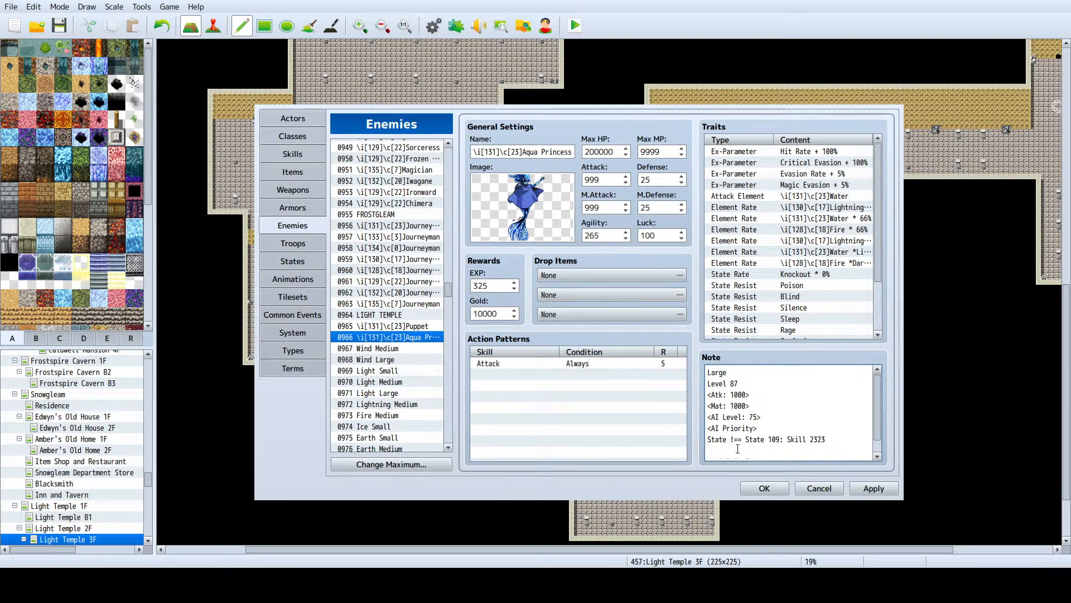
pyautogui.moveTo(835, 441); pyautogui.dragTo(707, 440)
pyautogui.hotkey('ctrl', 'c')
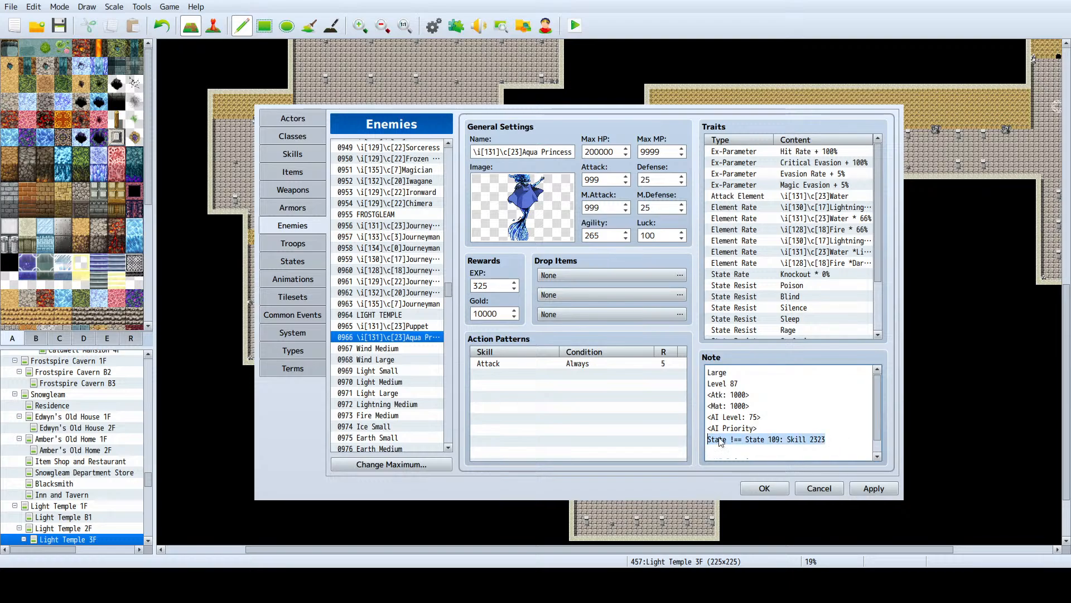
pyautogui.click(720, 451)
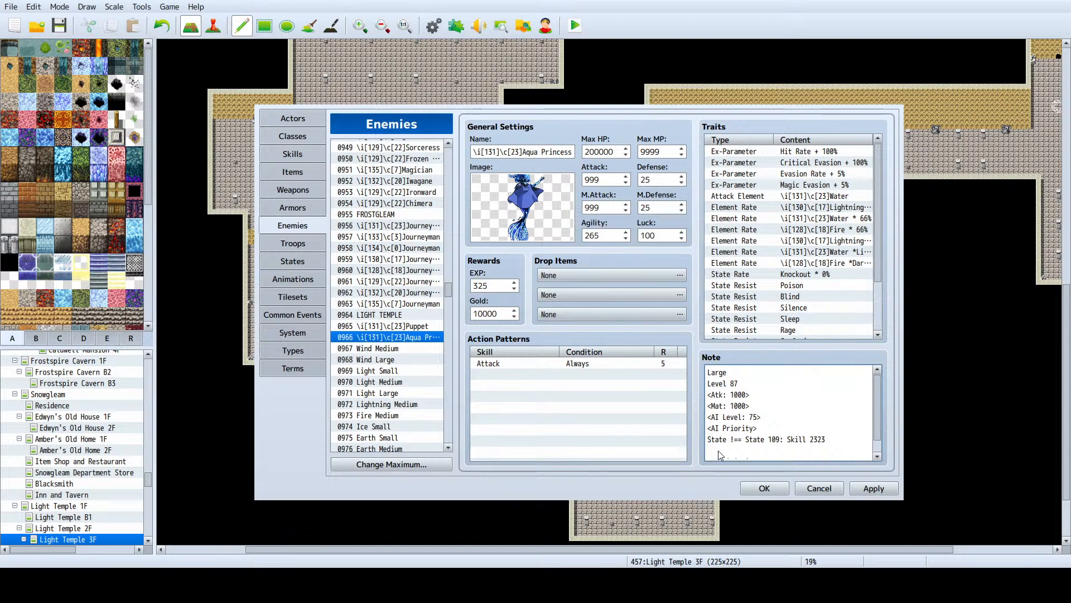
pyautogui.hotkey('ctrl', 'v')
# Step: Look up the ID of the Power Boost state and set the duplicated AI priority line's condition to State 21
pyautogui.click(289, 261)
pyautogui.scroll(-3, 367, 267)
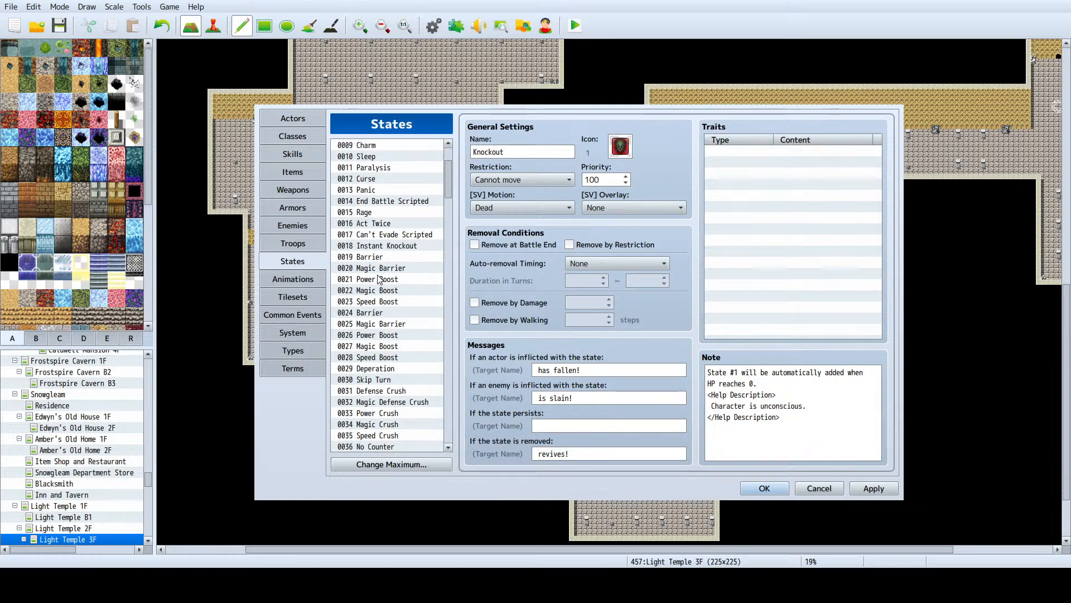
pyautogui.click(378, 279)
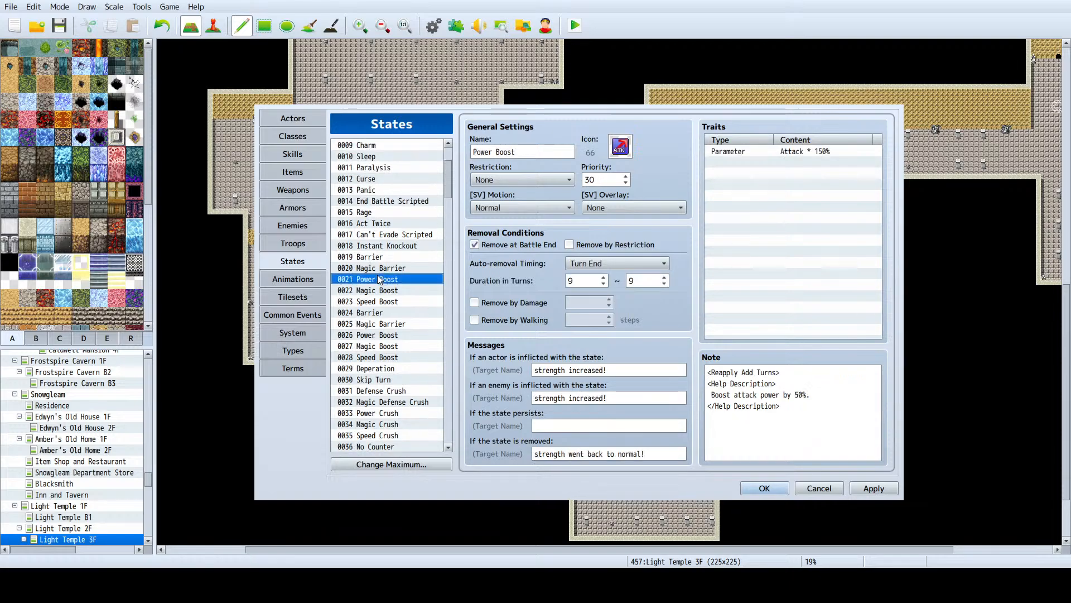
pyautogui.click(300, 156)
pyautogui.click(297, 223)
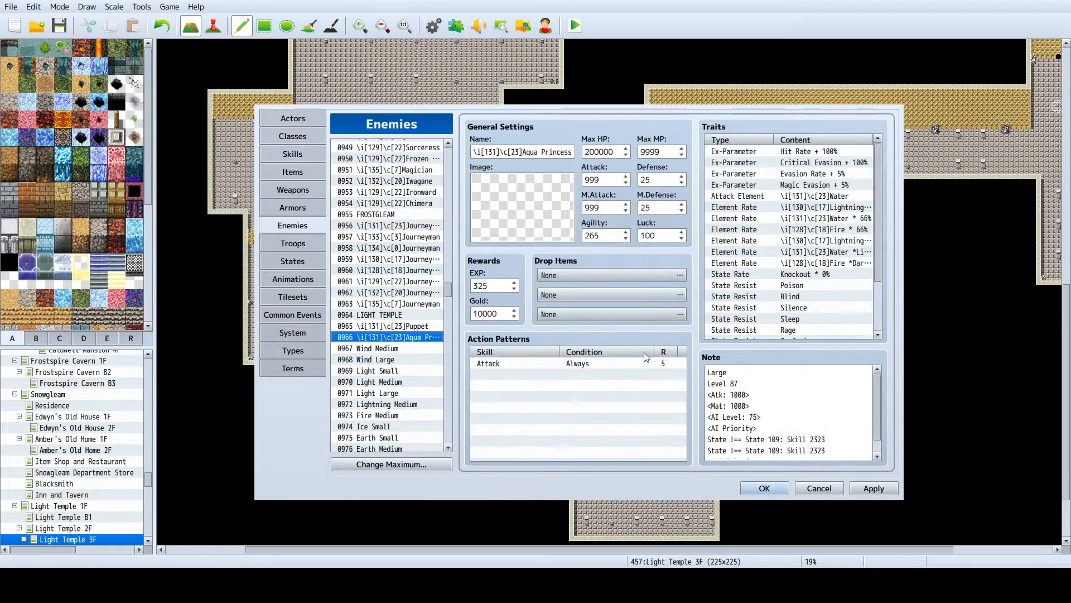
pyautogui.doubleClick(774, 451)
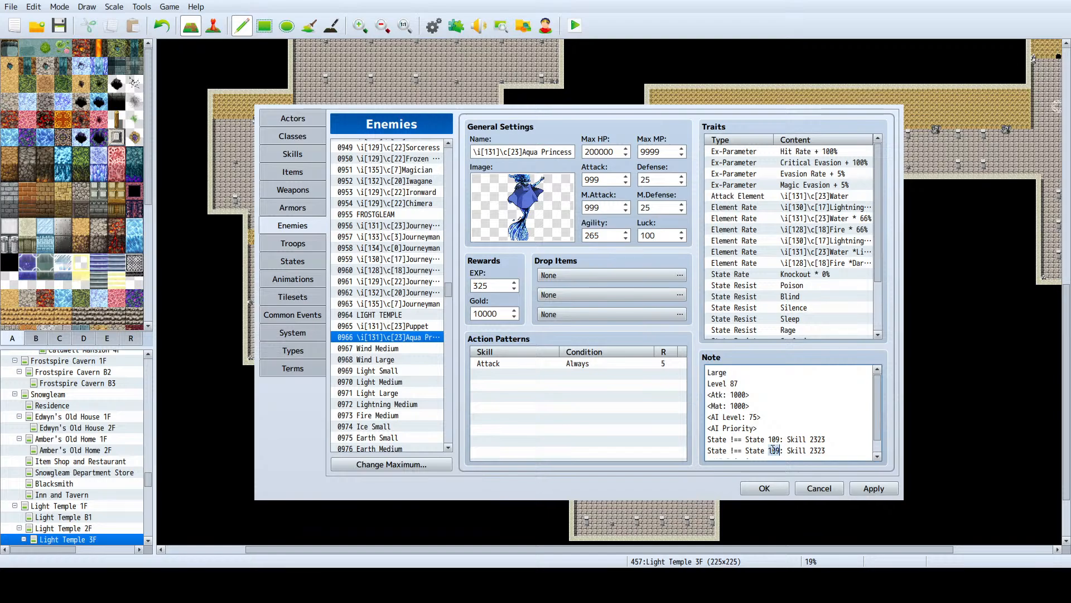
pyautogui.write('1')
pyautogui.press('BackSpace')
pyautogui.write('21')
# Step: Look up the Full Boost skill's ID, set the duplicated AI priority line's skill to 2333, and apply the changes
pyautogui.doubleClick(816, 451)
pyautogui.click(280, 153)
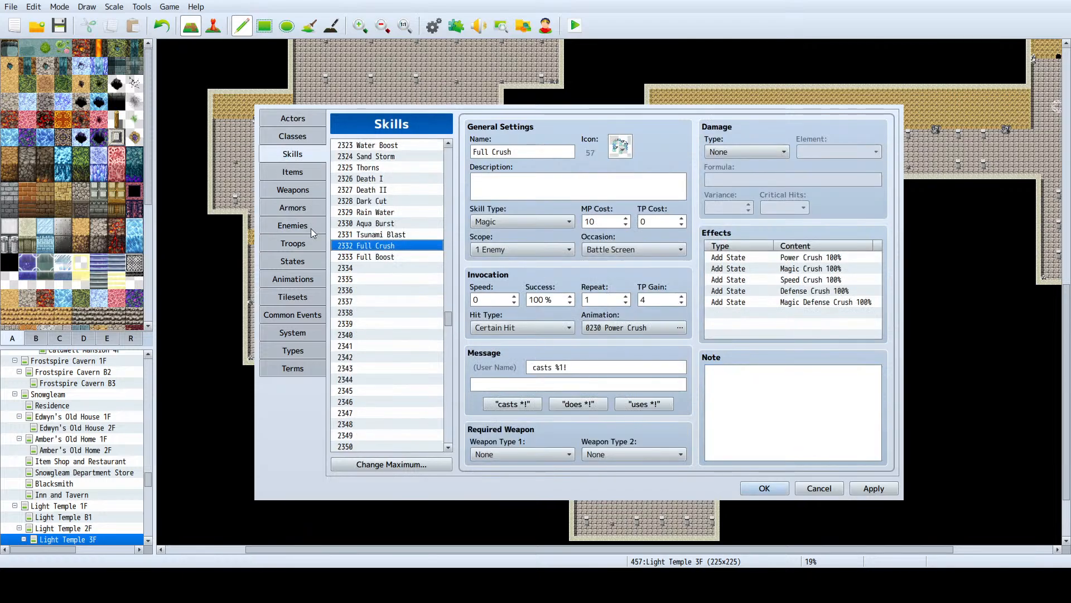
pyautogui.click(357, 257)
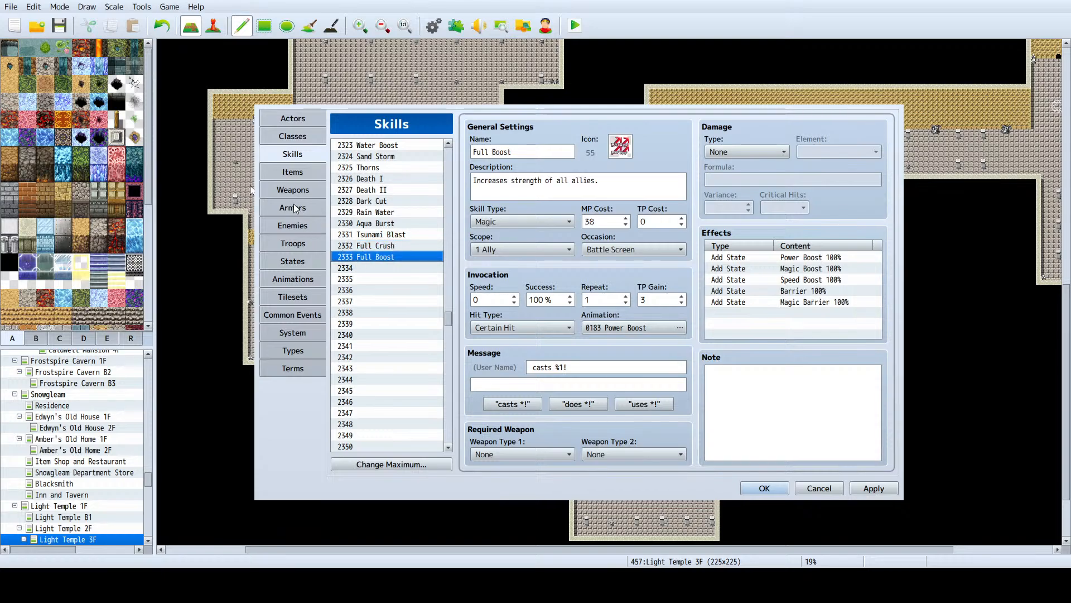
pyautogui.click(293, 225)
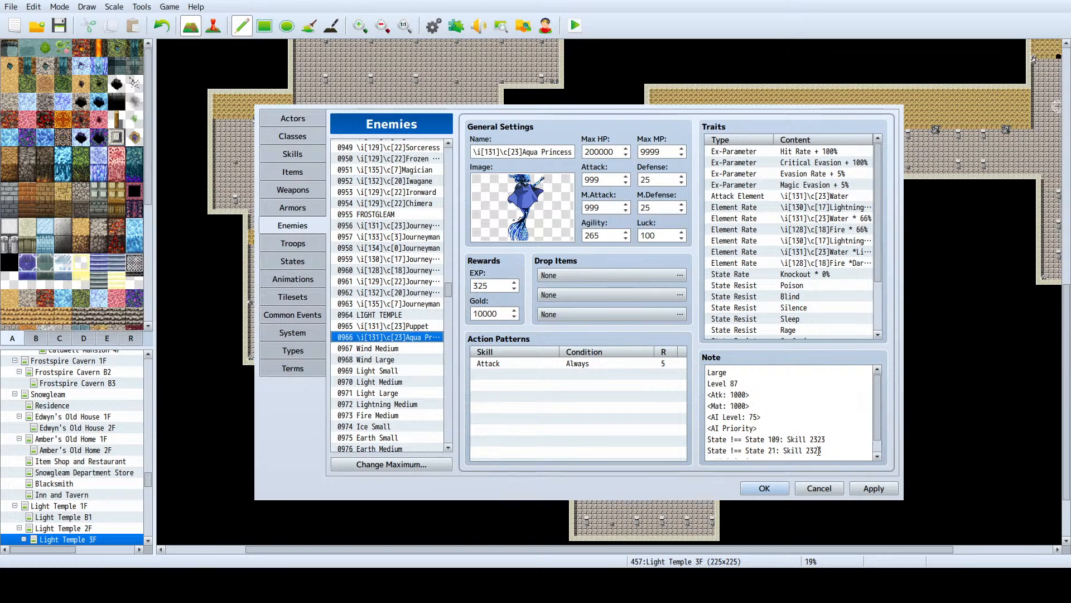
pyautogui.click(843, 450)
pyautogui.press('BackSpace')
pyautogui.press('BackSpace')
pyautogui.press('BackSpace')
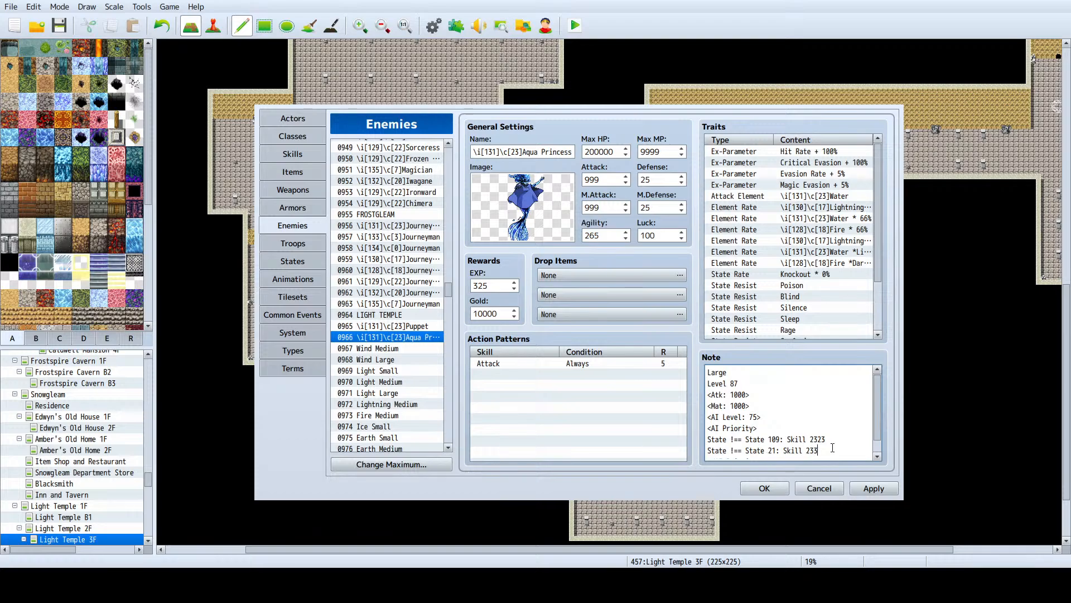
pyautogui.write('3')
pyautogui.click(840, 443)
pyautogui.moveTo(811, 449); pyautogui.dragTo(705, 454)
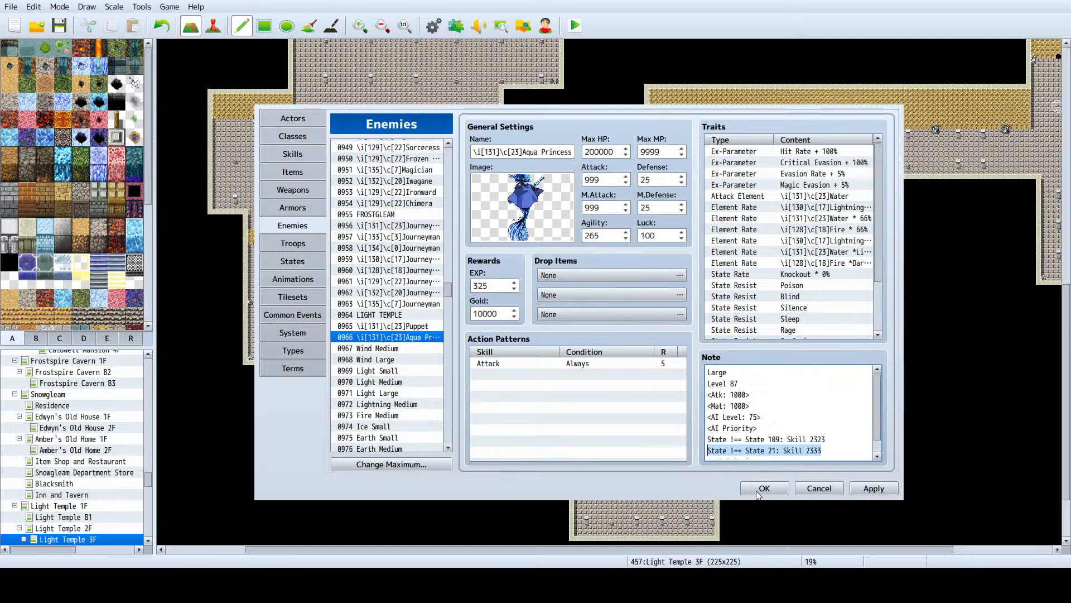
pyautogui.click(831, 448)
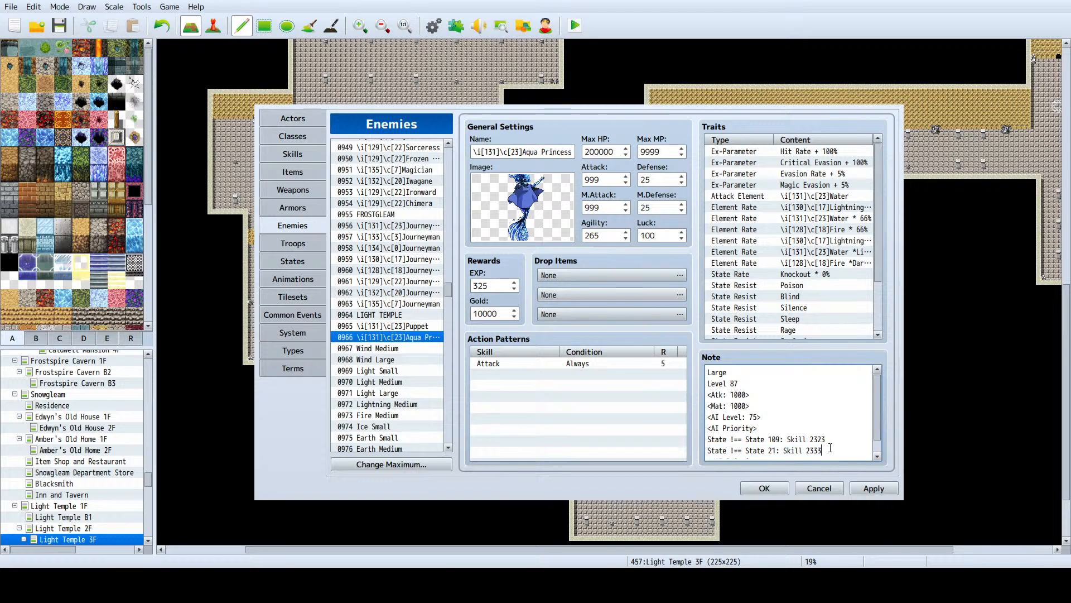
pyautogui.scroll(-1, 841, 438)
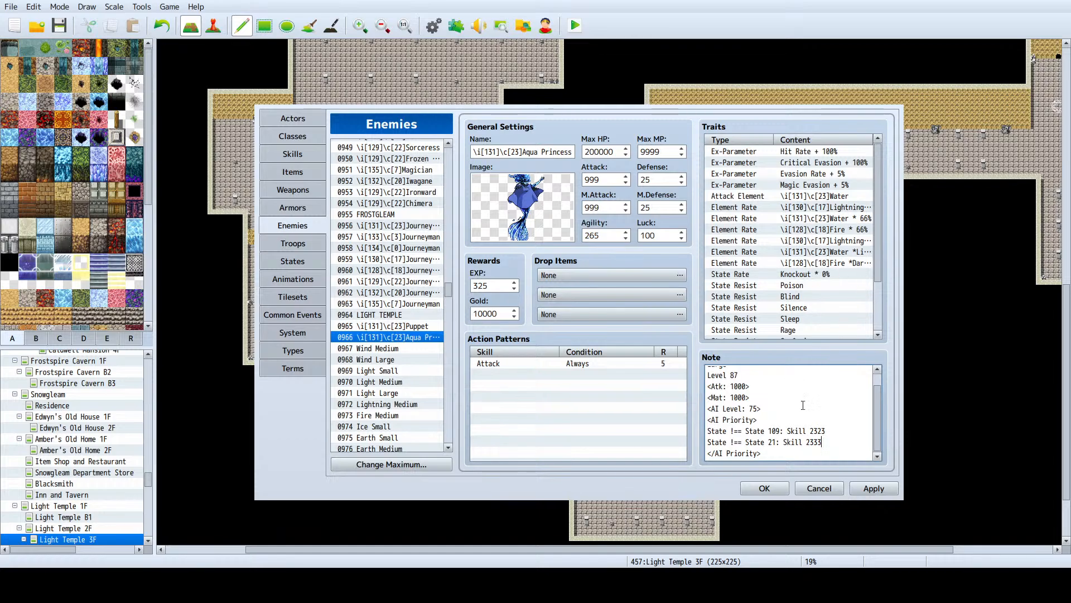
pyautogui.click(874, 494)
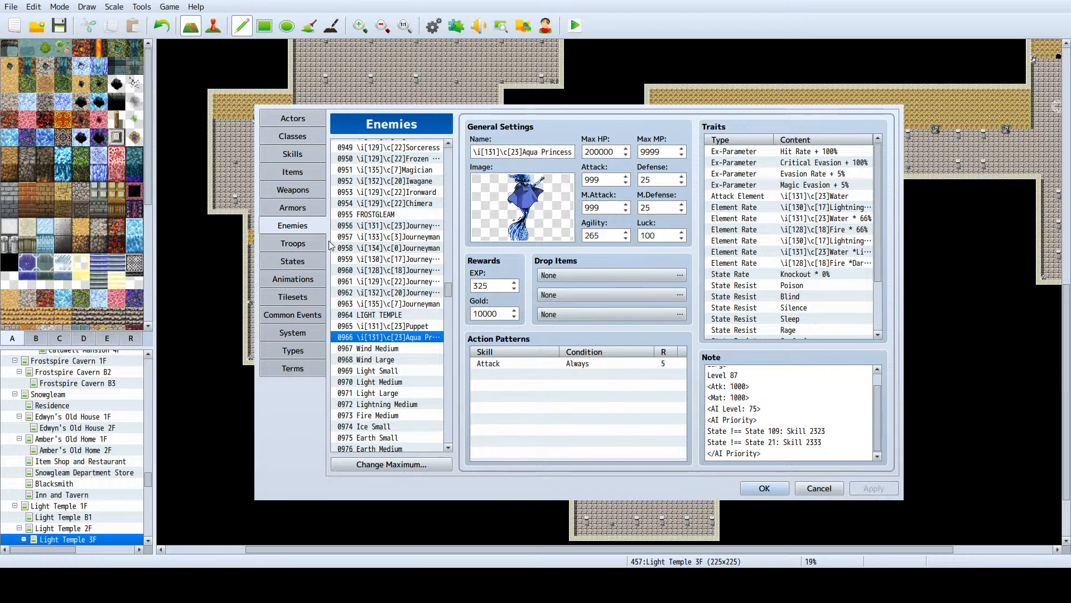
# Step: Look up the Full Crush skill's ID and review the AI Priority lines in Aqua Princess's note
pyautogui.click(293, 154)
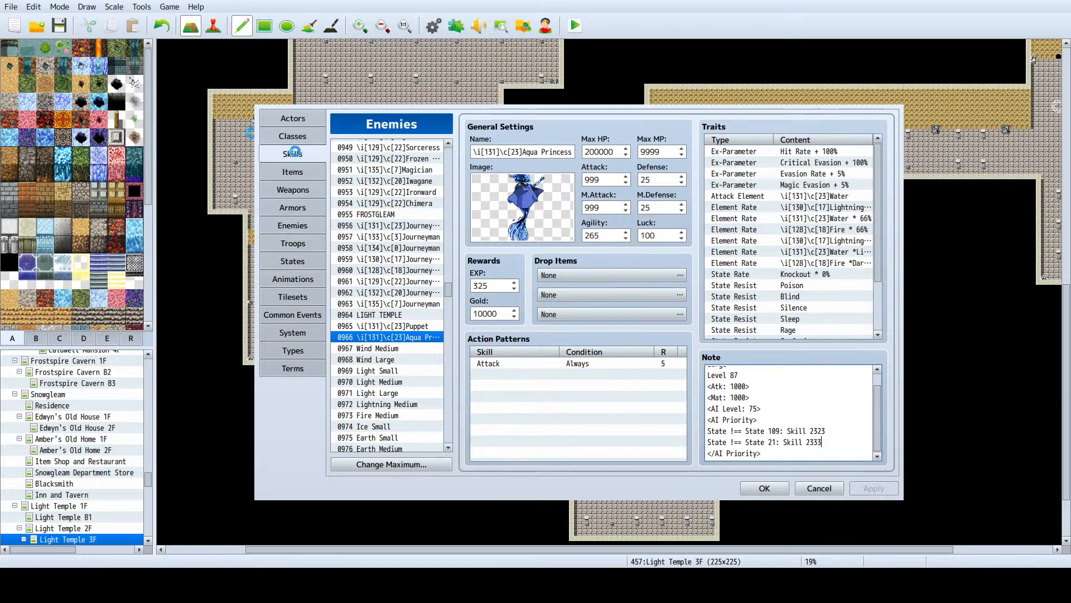
pyautogui.click(383, 247)
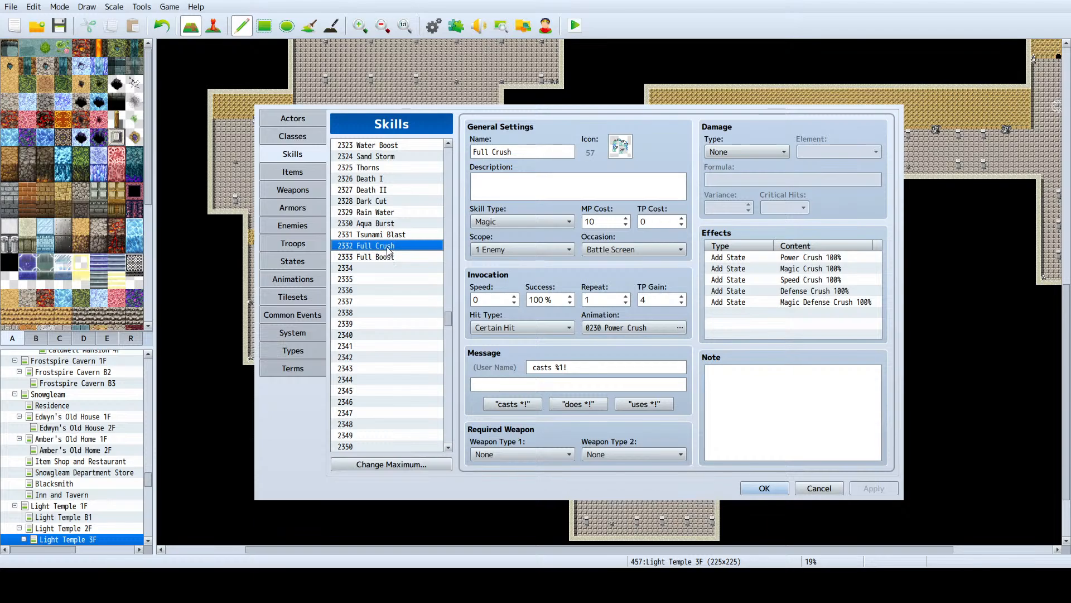
pyautogui.click(304, 225)
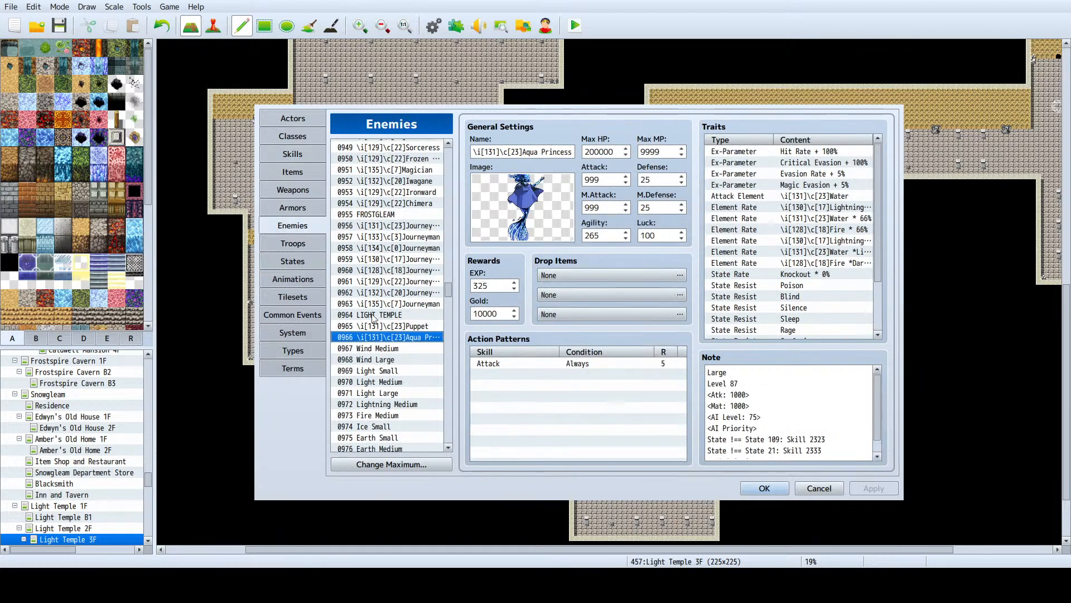
pyautogui.scroll(-1, 816, 408)
pyautogui.moveTo(821, 442); pyautogui.dragTo(711, 440)
pyautogui.moveTo(821, 442); pyautogui.dragTo(708, 441)
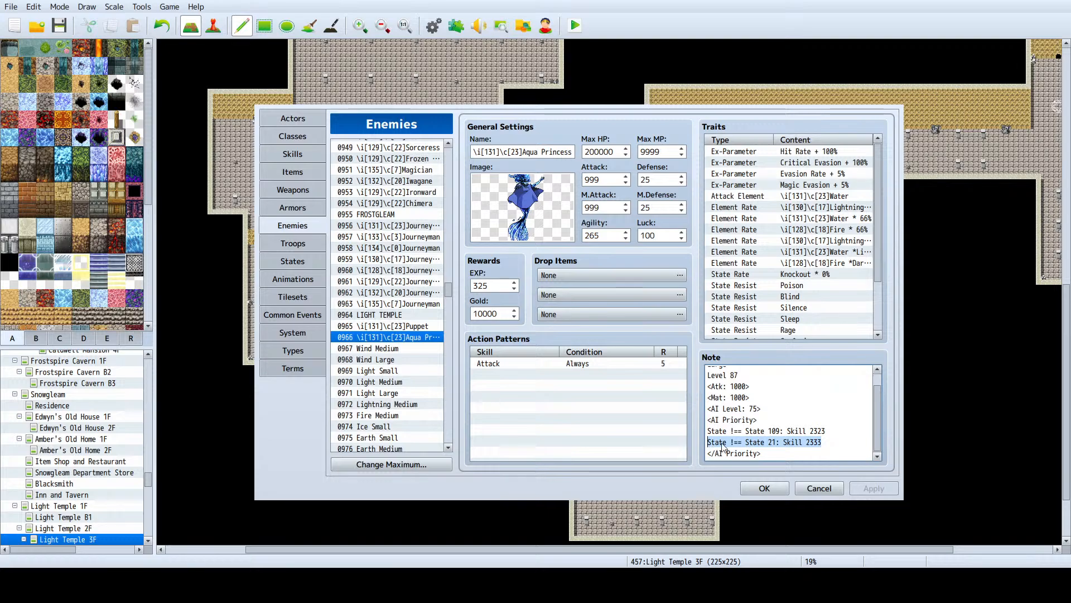
pyautogui.click(845, 444)
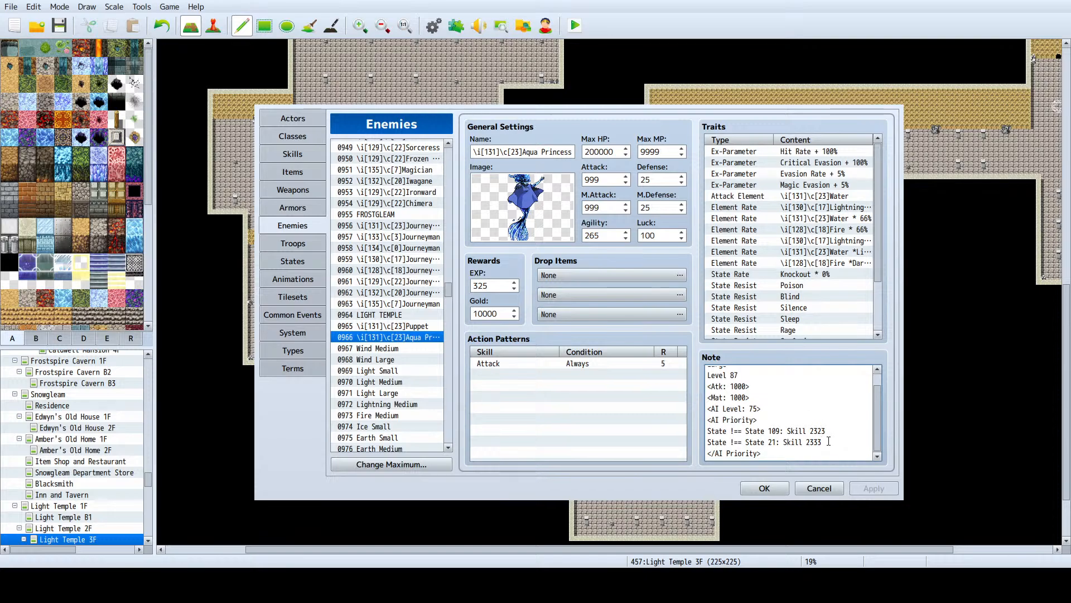
pyautogui.click(824, 439)
pyautogui.doubleClick(825, 440)
pyautogui.click(825, 441)
# Step: Look up the ID of the Defense Crush state in the states list
pyautogui.click(295, 256)
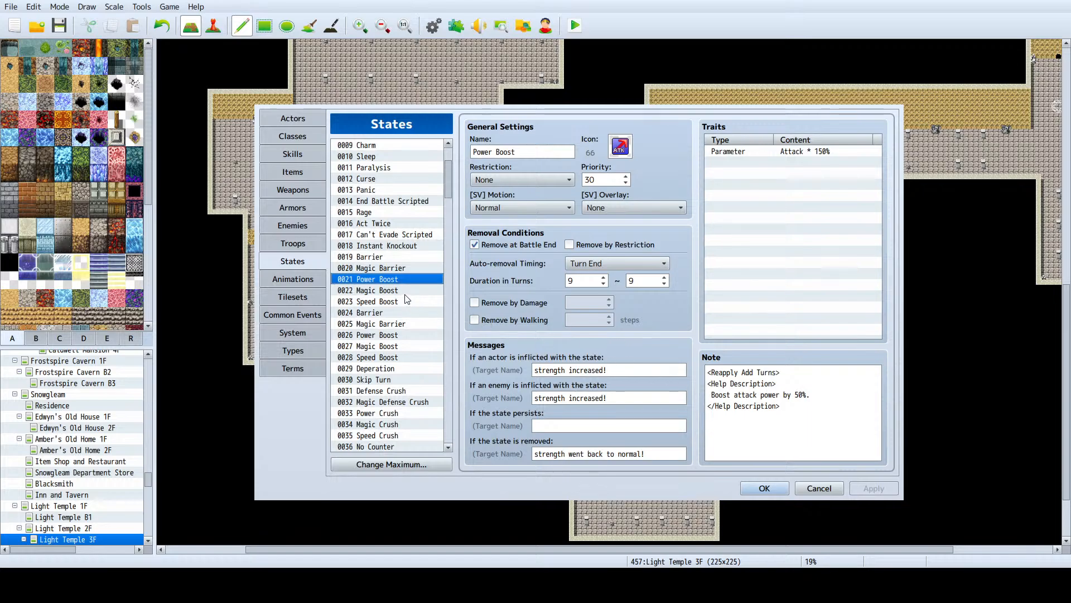
pyautogui.scroll(-1, 411, 301)
pyautogui.scroll(2, 386, 316)
pyautogui.scroll(-3, 384, 301)
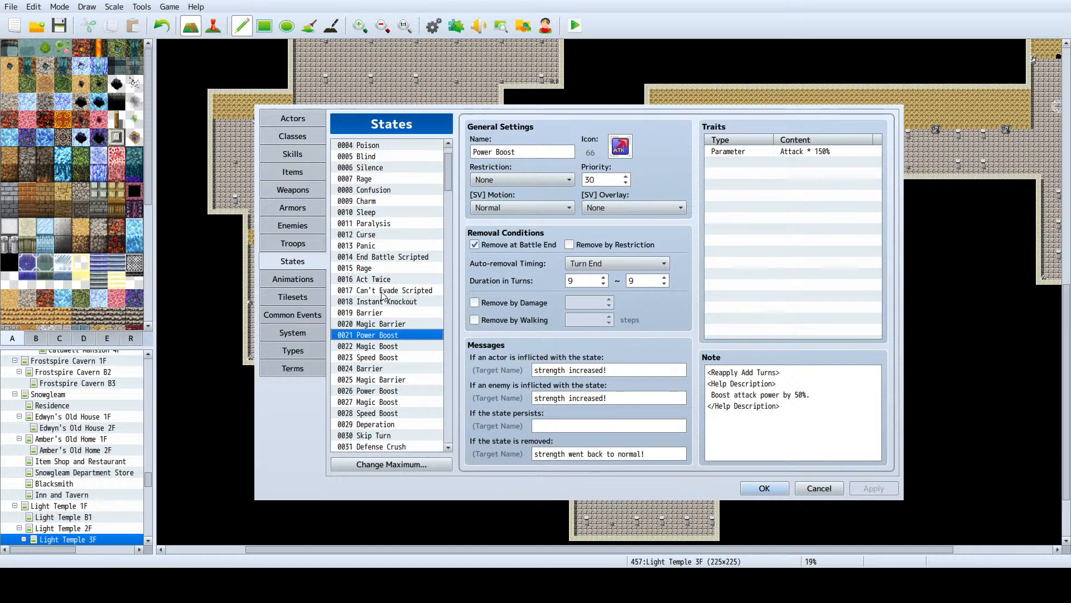
pyautogui.click(383, 302)
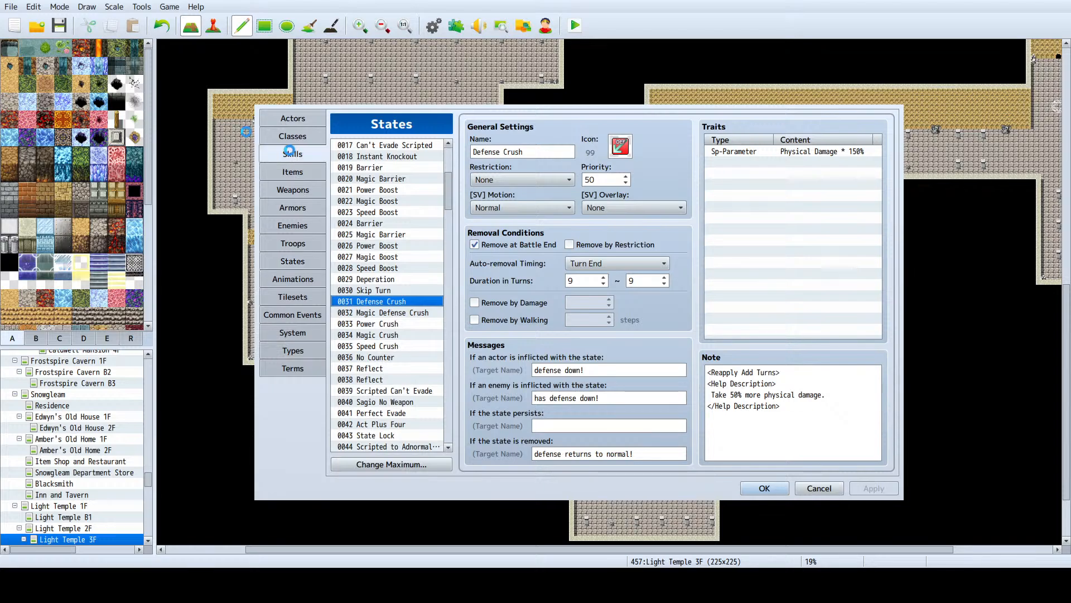
# Step: Add the line "State !== State 31: Skill 2332" below the State 21 line in Aqua Princess's AI Priority block and apply the changes
pyautogui.click(292, 155)
pyautogui.click(293, 226)
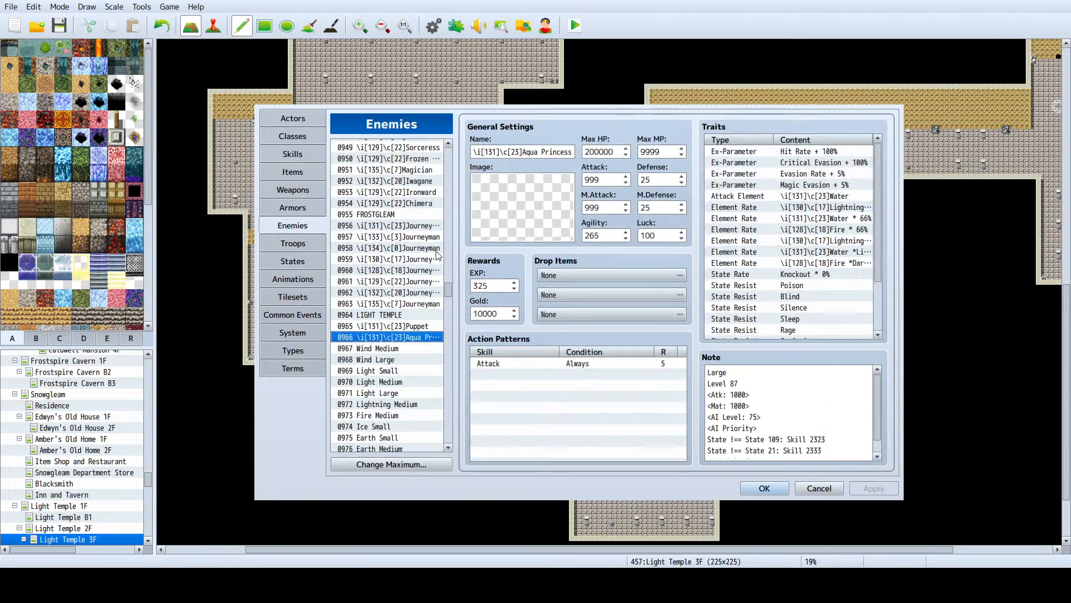
pyautogui.scroll(-1, 796, 417)
pyautogui.click(830, 441)
pyautogui.click(831, 441)
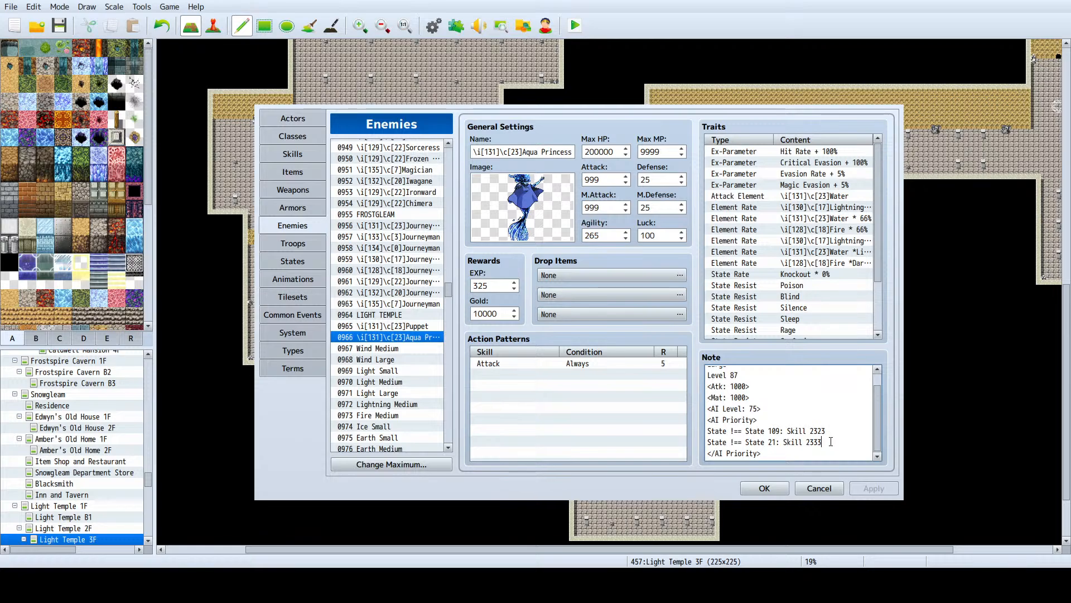
pyautogui.press('Return')
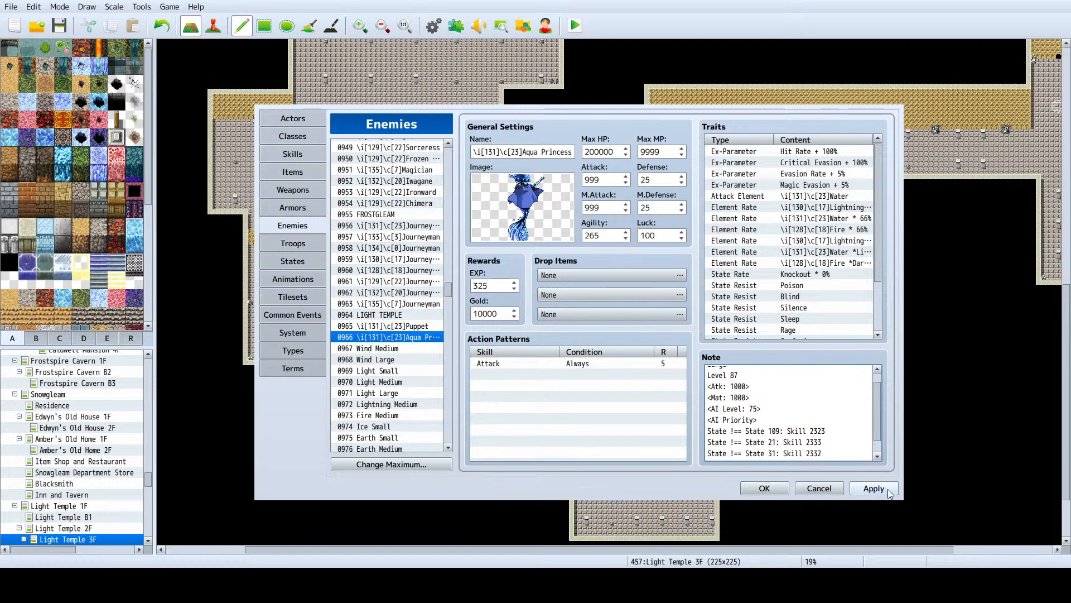
pyautogui.write('State !== State 31: Skill 2332')
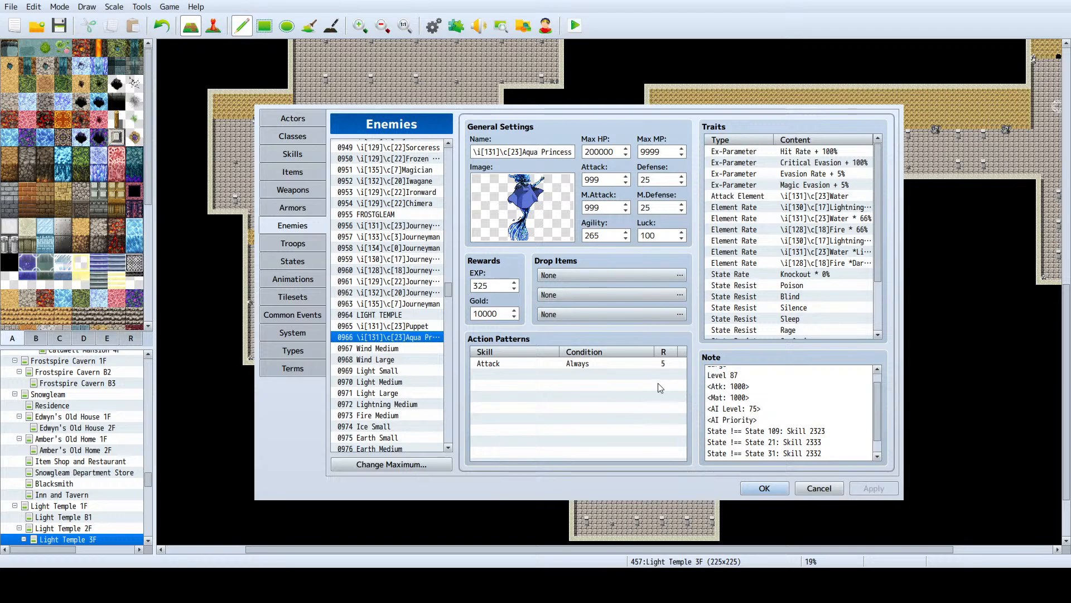
# Step: Review the Puppet and Aqua Princess enemy entries alongside the unfinished Wind Medium and Wind Large entries
pyautogui.click(363, 348)
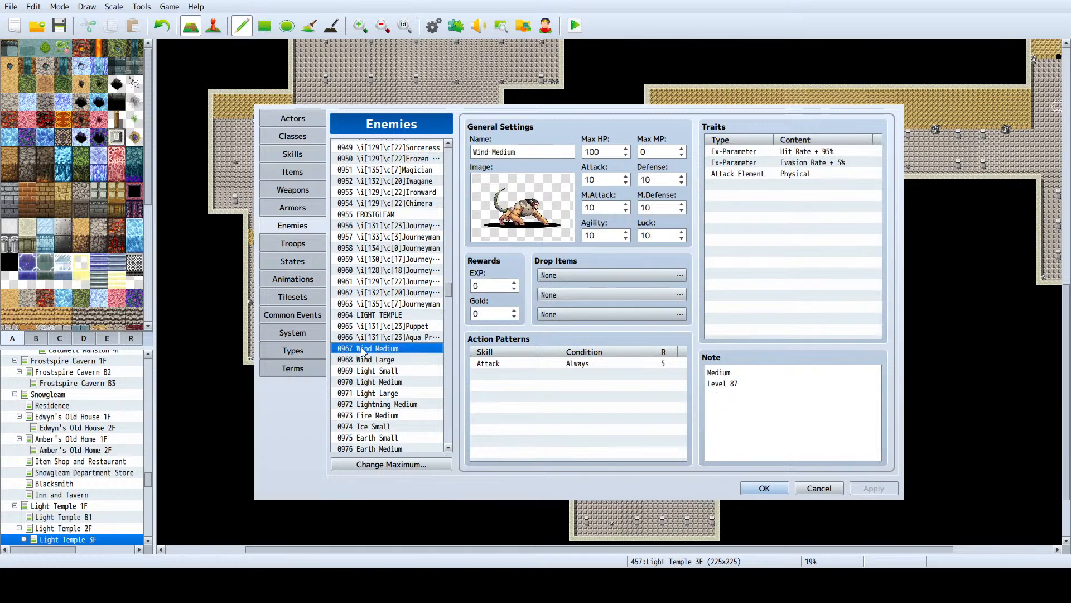
pyautogui.click(367, 338)
pyautogui.click(373, 327)
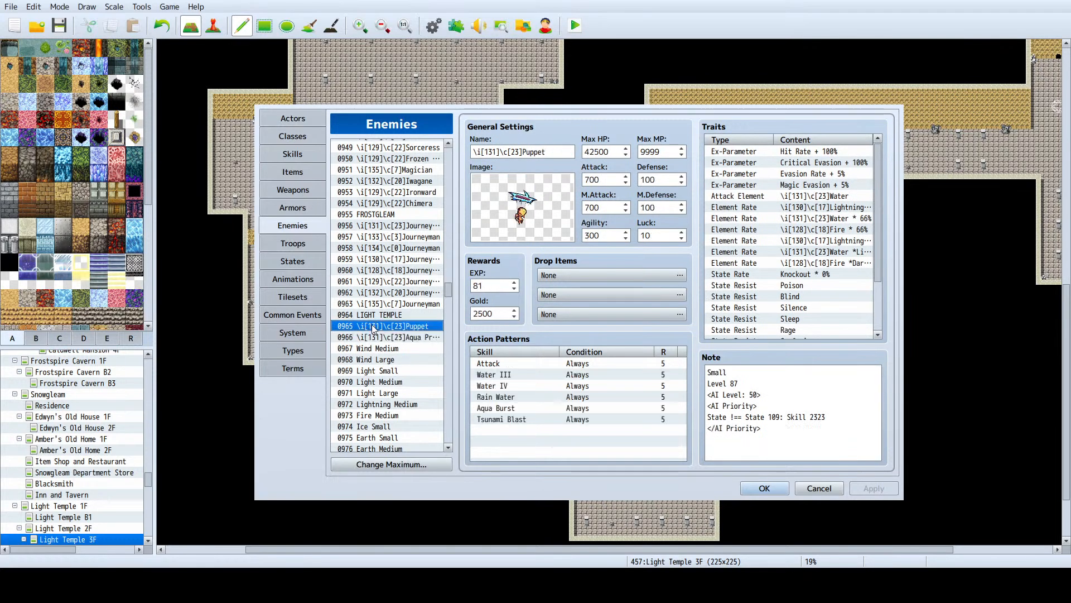
pyautogui.click(381, 338)
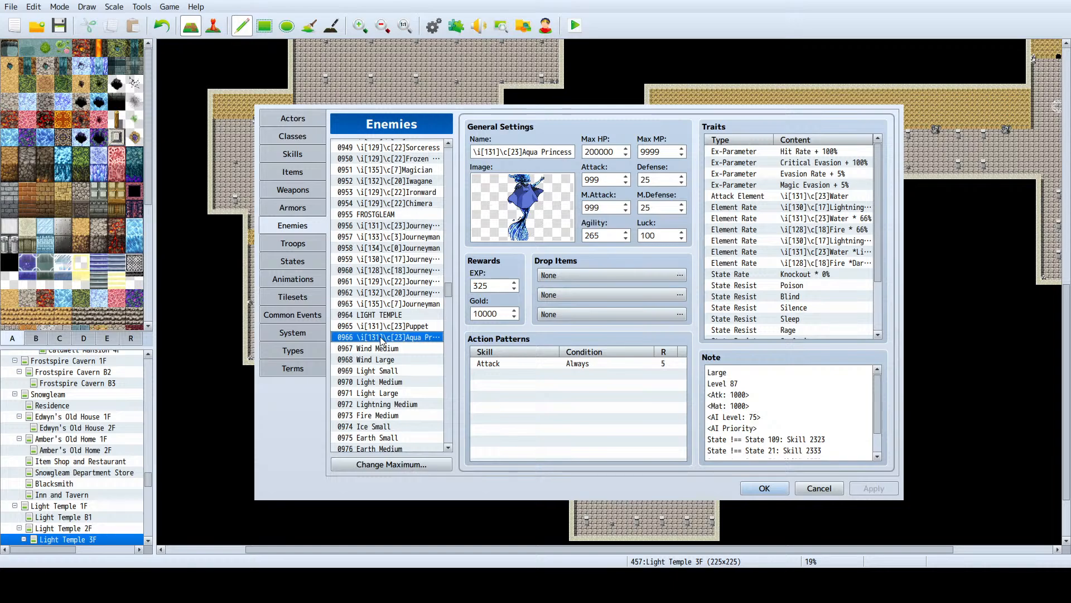
pyautogui.click(398, 359)
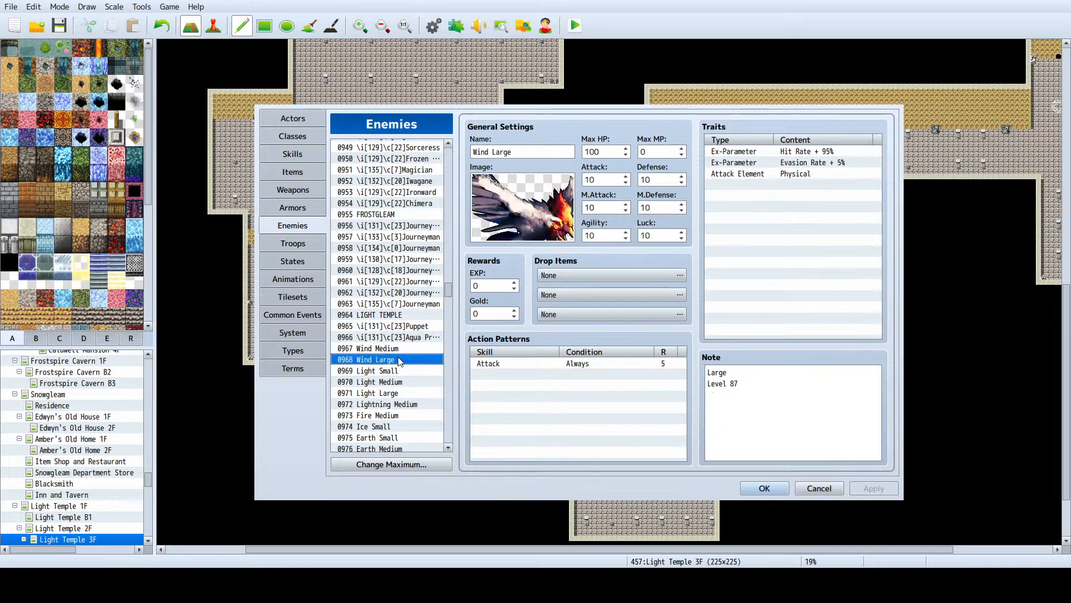
pyautogui.click(399, 350)
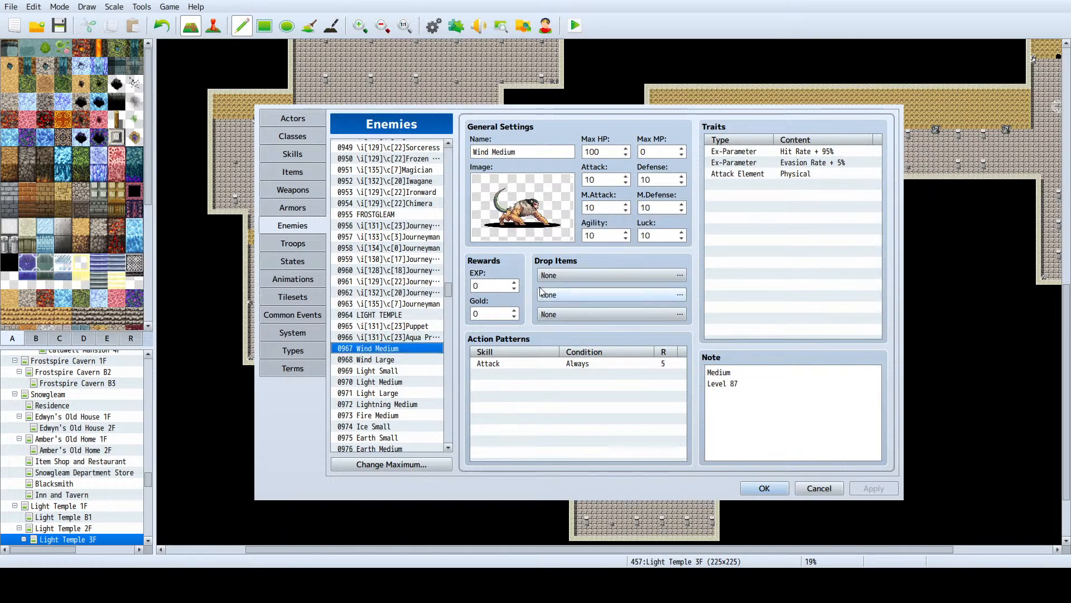
pyautogui.click(407, 333)
pyautogui.click(408, 327)
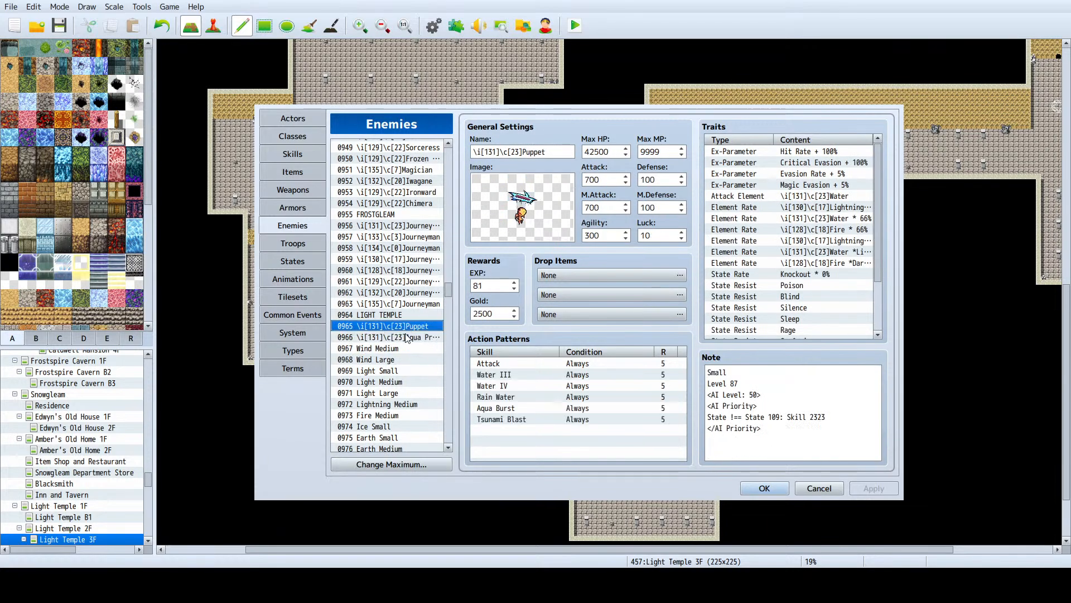
pyautogui.click(407, 338)
# Step: Rename the Wind Medium enemy as Nue
pyautogui.click(398, 350)
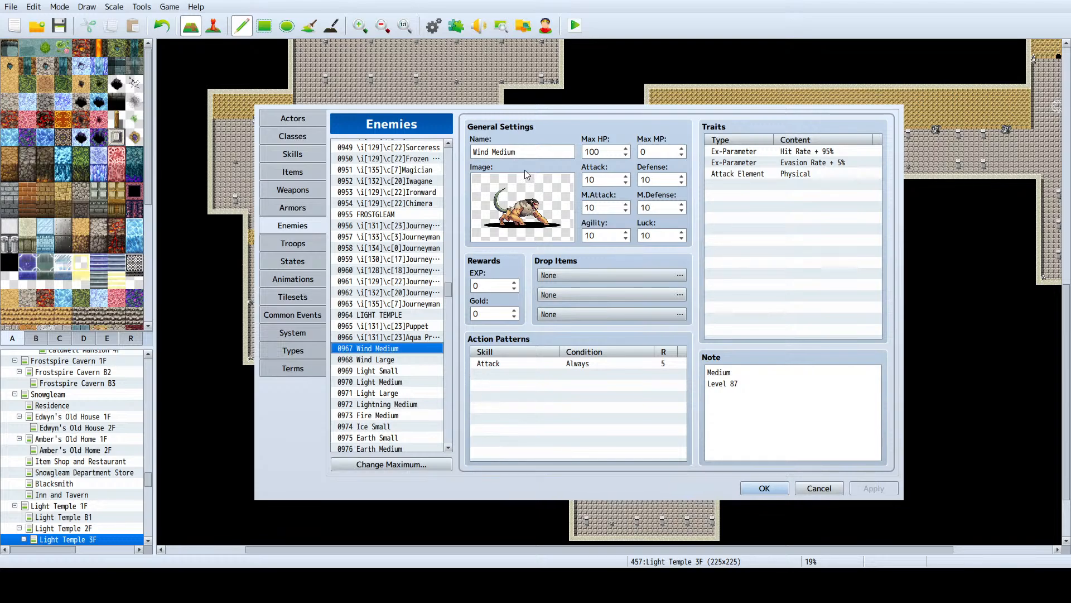
pyautogui.click(525, 152)
pyautogui.hotkey('ctrl', 'a')
pyautogui.write('Nue')
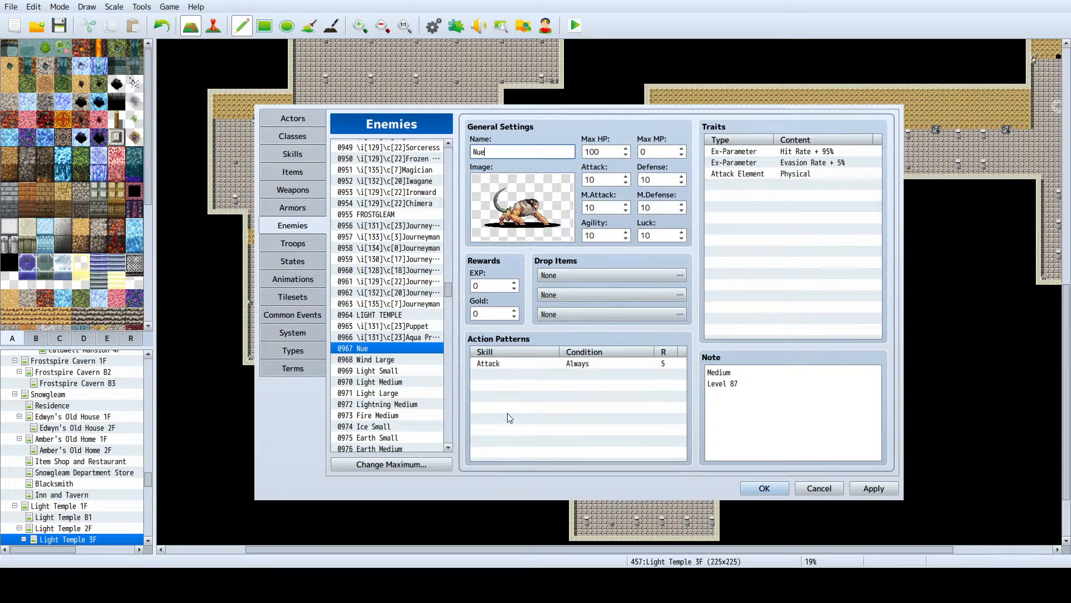
# Step: Copy the "\i[133]\c[3]" prefix from the wind Journeyman's name and put it in front of Nue's name
pyautogui.click(412, 237)
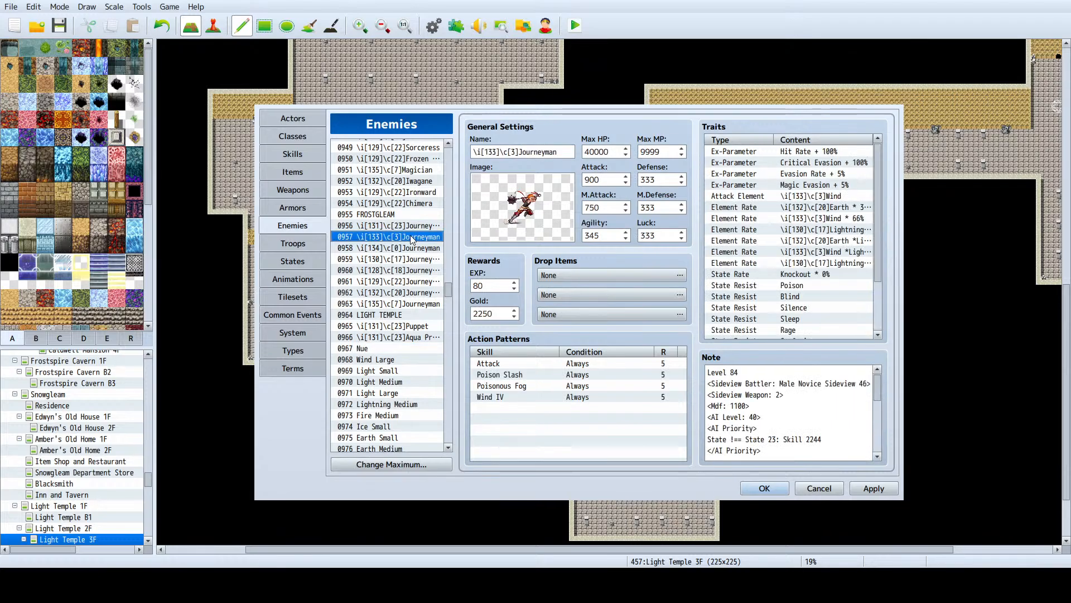
pyautogui.moveTo(561, 152); pyautogui.dragTo(457, 153)
pyautogui.hotkey('ctrl', 'c')
pyautogui.click(521, 152)
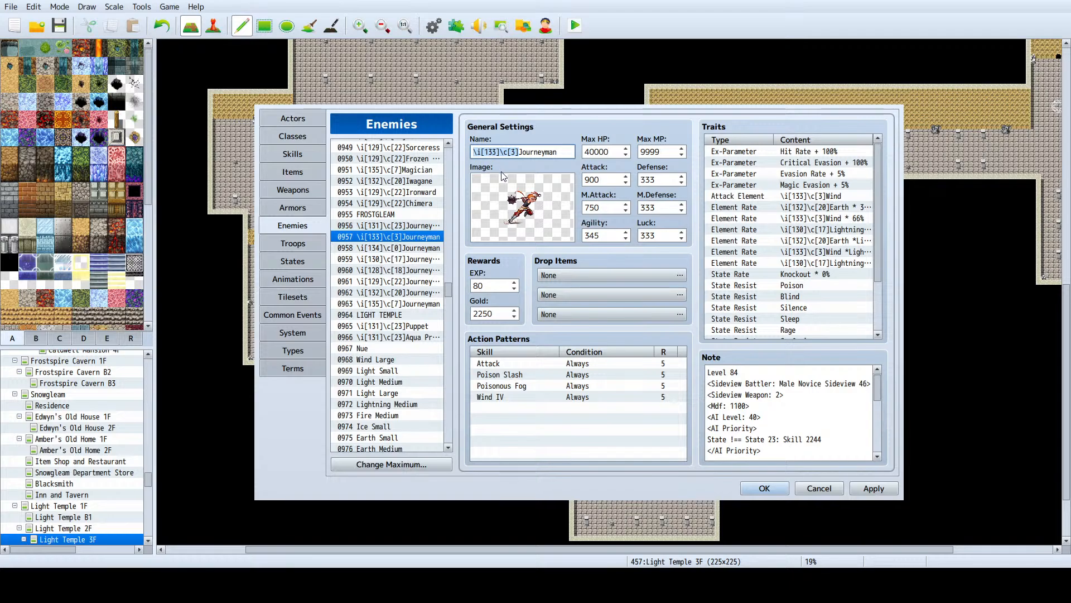
pyautogui.click(390, 347)
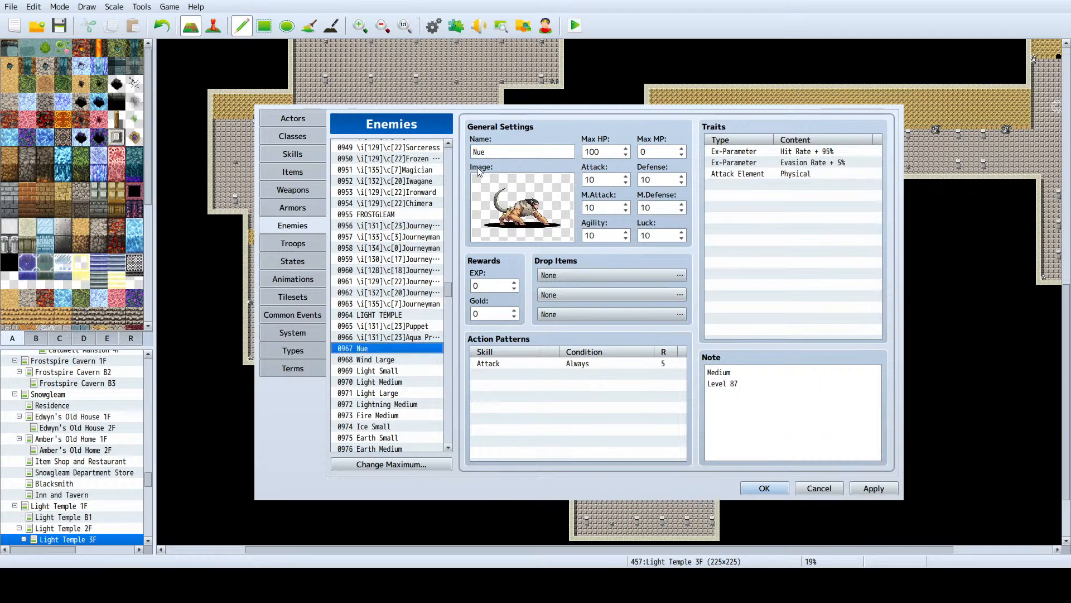
pyautogui.click(475, 151)
pyautogui.click(475, 151)
pyautogui.click(475, 152)
pyautogui.hotkey('ctrl', 'v')
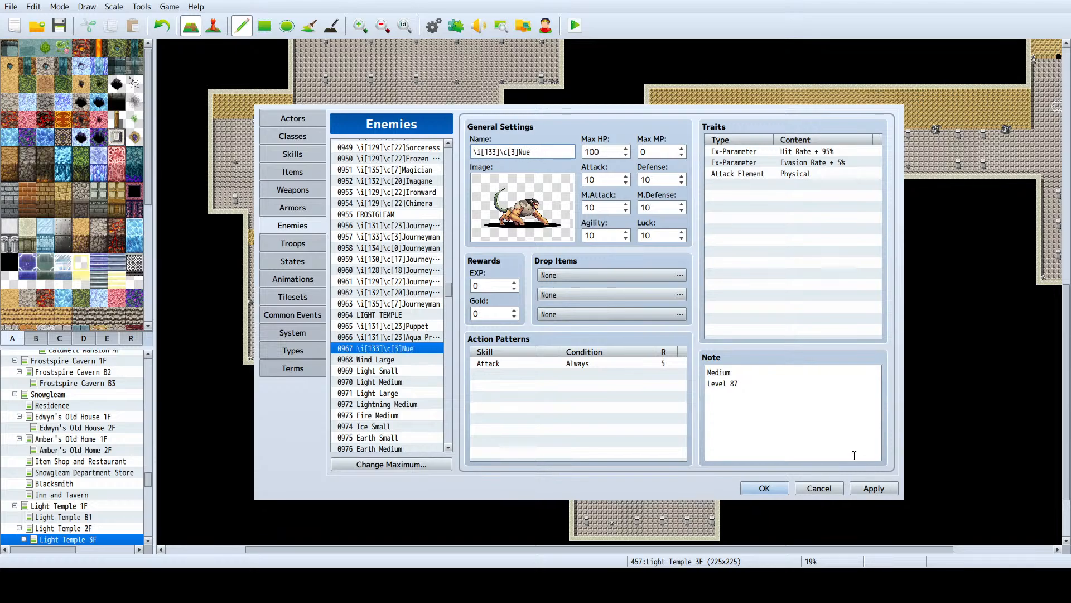
pyautogui.click(791, 407)
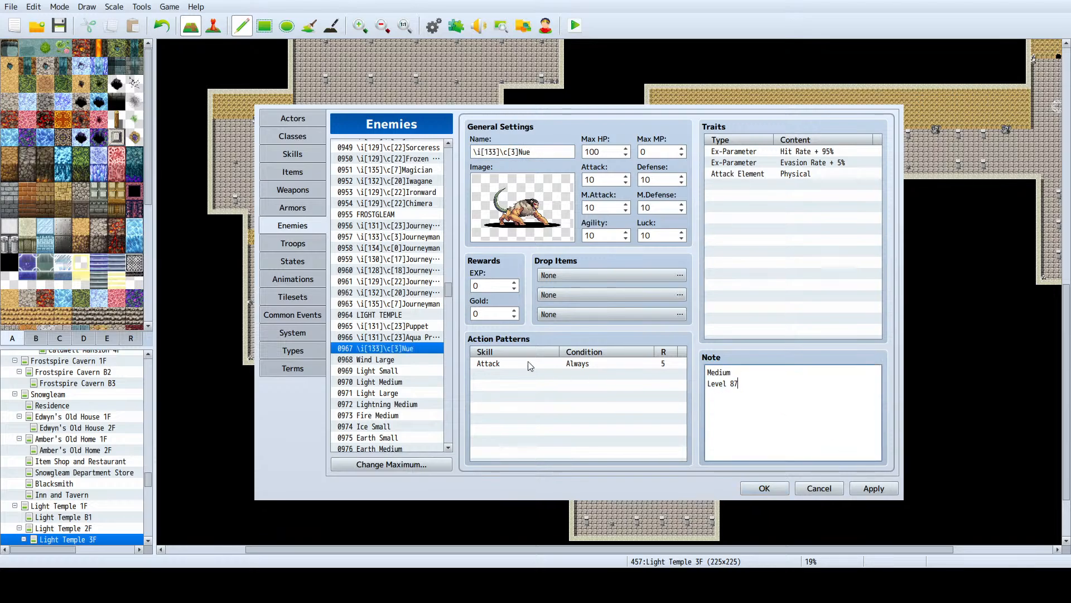
# Step: Copy the wind Journeyman's traits from Hit Rate + 100% down through the last Element Rate entry
pyautogui.click(424, 237)
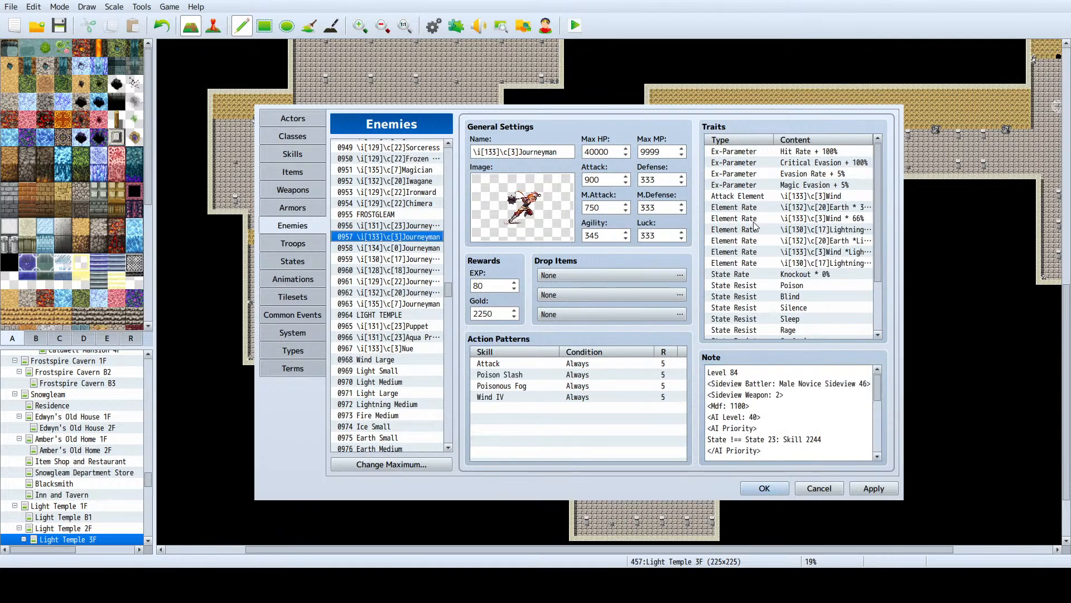
pyautogui.click(754, 156)
pyautogui.hotkey('shift', 'Down')
pyautogui.hotkey('shift', 'Down')
pyautogui.hotkey('shift', 'Down')
pyautogui.hotkey('shift', 'Down')
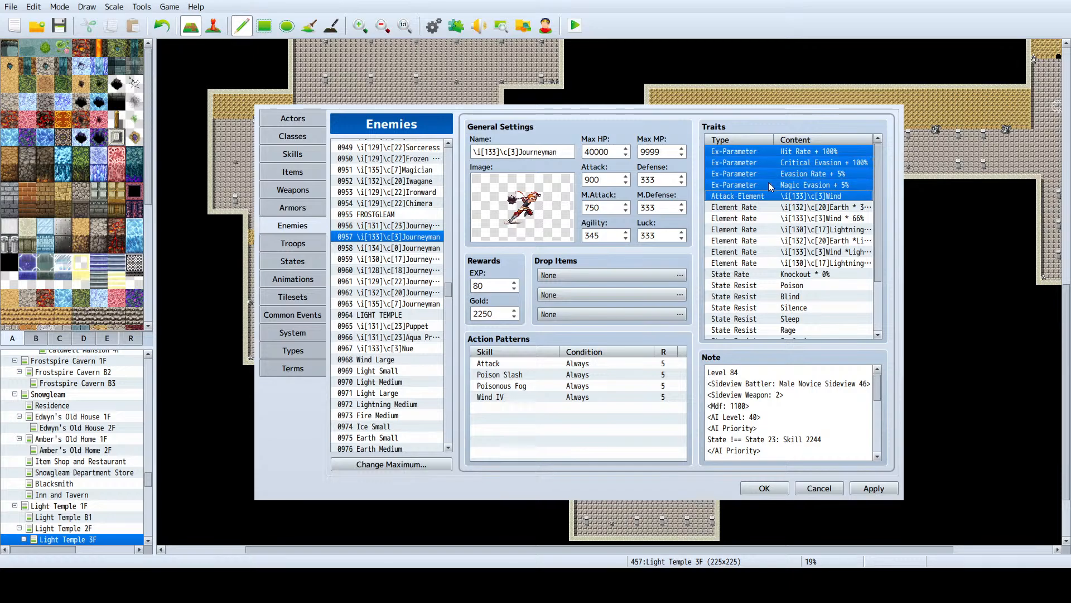
pyautogui.hotkey('shift', 'Down')
pyautogui.hotkey('shift', 'Down')
pyautogui.hotkey('shift', 'Down')
pyautogui.hotkey('shift', 'Down')
pyautogui.hotkey('shift', 'Down')
pyautogui.hotkey('shift', 'Down')
pyautogui.hotkey('shift', 'Down')
pyautogui.hotkey('shift', 'Down')
pyautogui.hotkey('shift', 'Up')
pyautogui.hotkey('shift', 'Up')
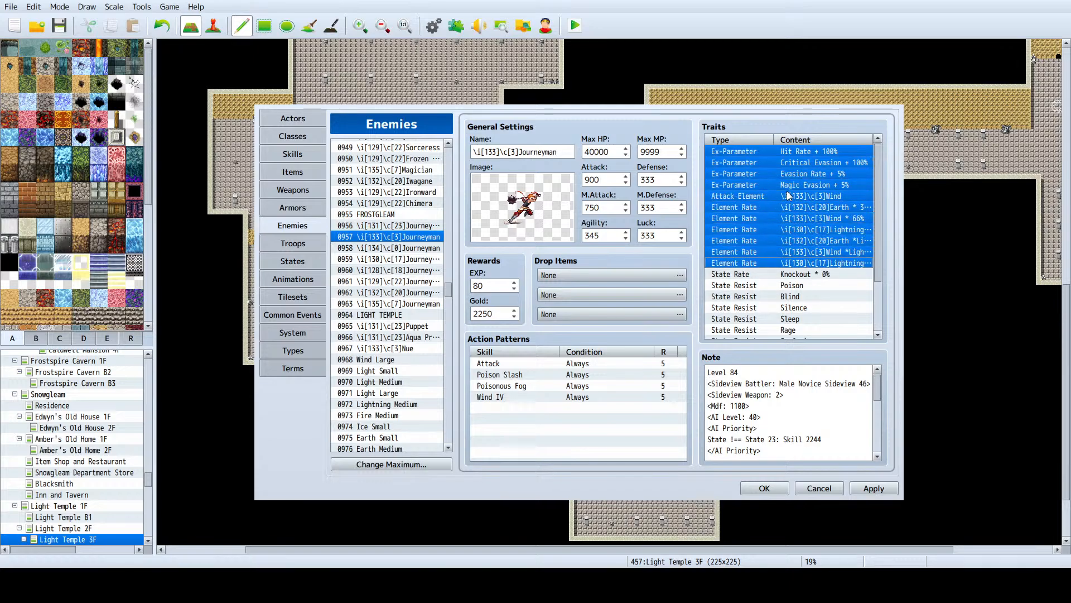
# Step: Delete Nue's three default traits and paste the wind Journeyman's copied traits in their place
pyautogui.click(376, 350)
pyautogui.click(757, 151)
pyautogui.press('Delete')
pyautogui.press('Delete')
pyautogui.press('Delete')
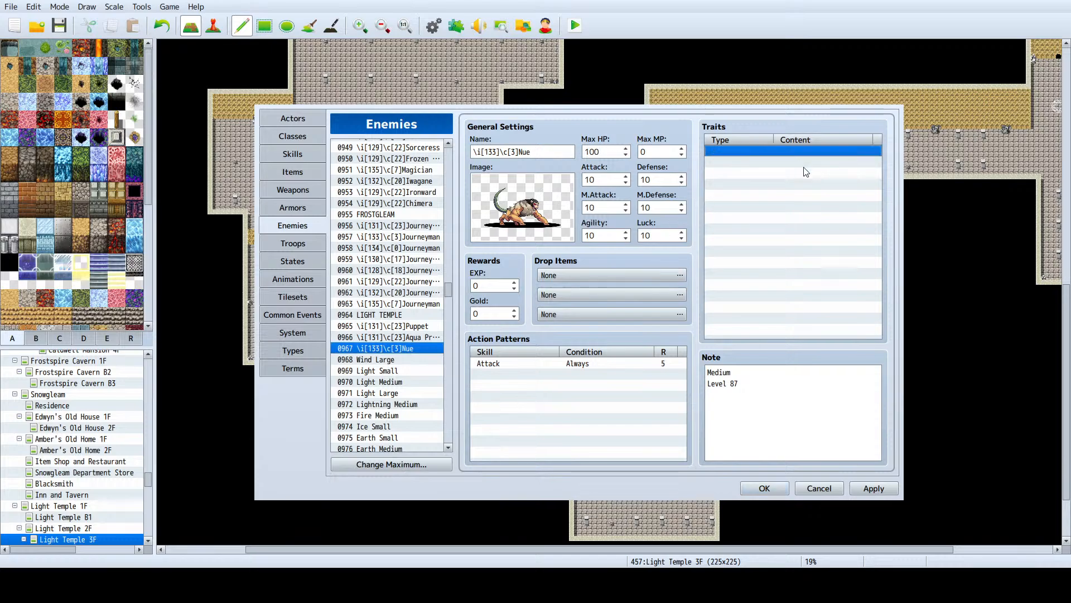
pyautogui.hotkey('ctrl', 'v')
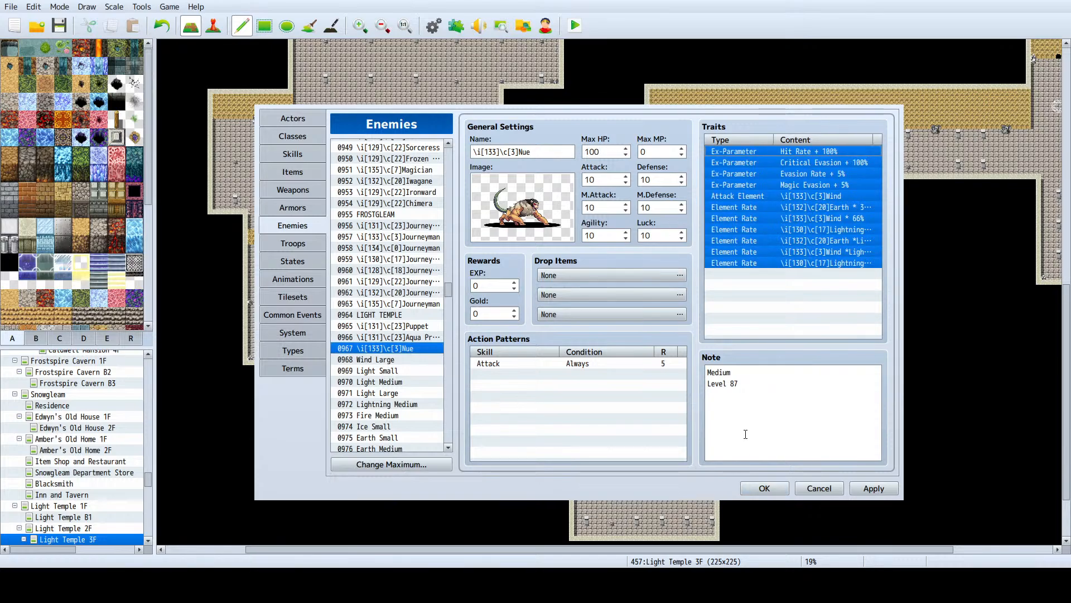
pyautogui.click(785, 285)
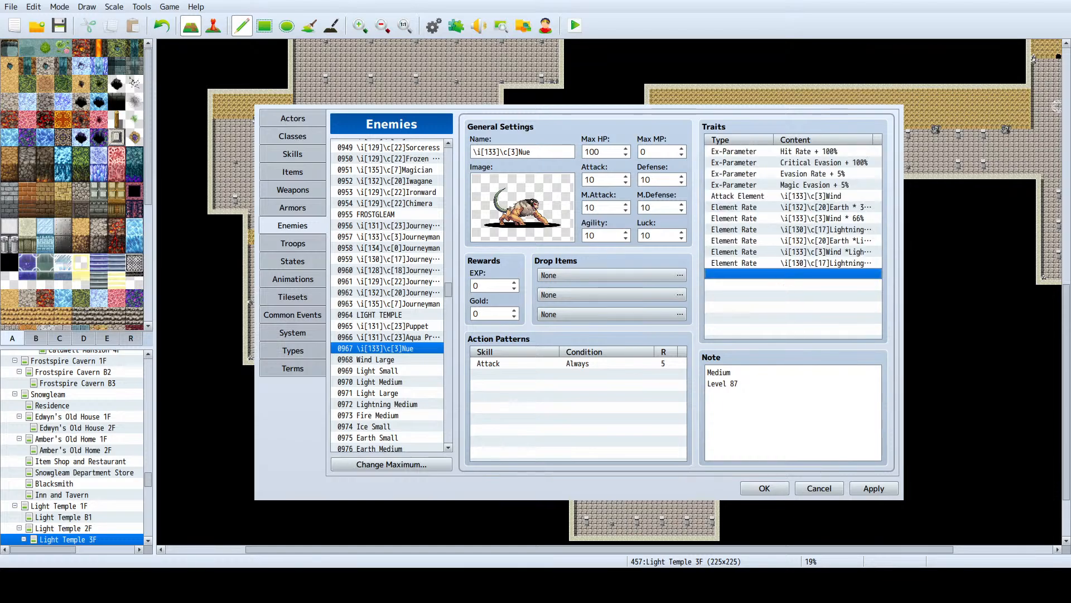
# Step: Copy all the traits of the LIGHT TEMPLE entry, from State Rate Knockout * 0% down to State Resist Panic
pyautogui.click(380, 239)
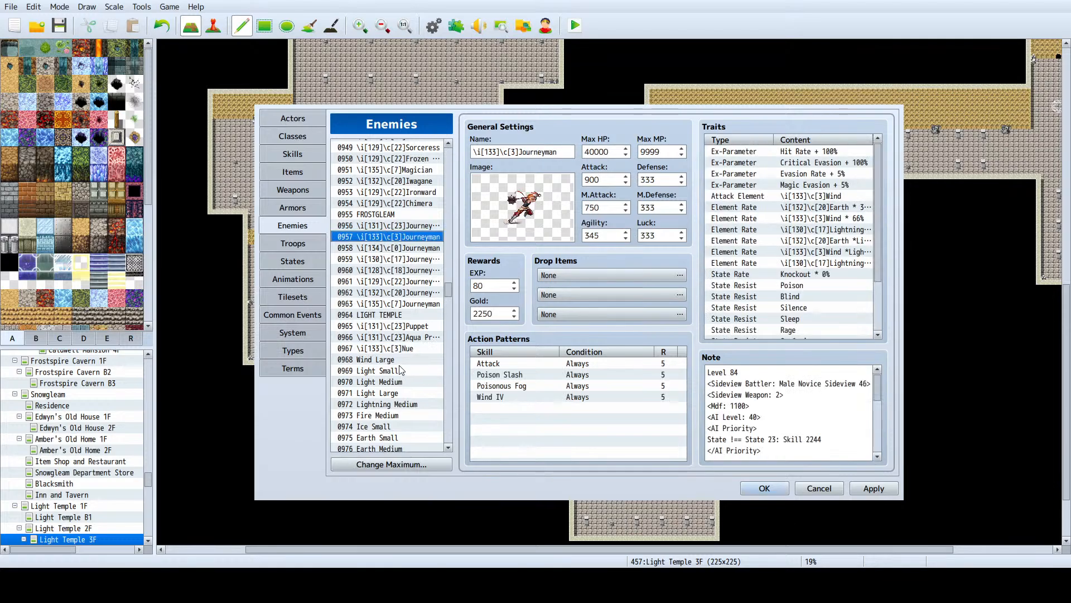
pyautogui.click(399, 349)
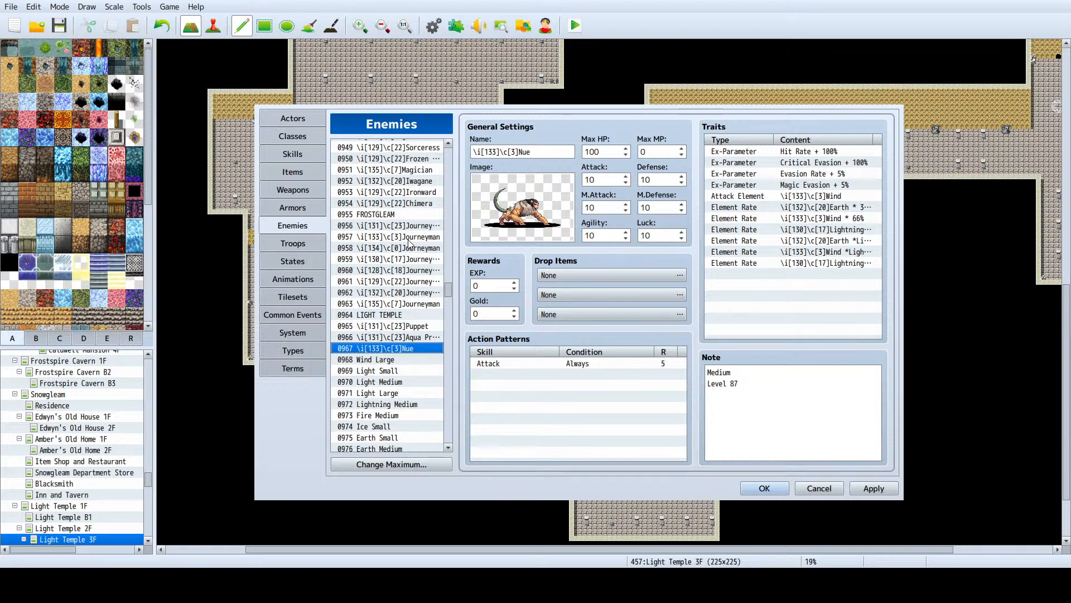
pyautogui.click(373, 316)
pyautogui.click(753, 188)
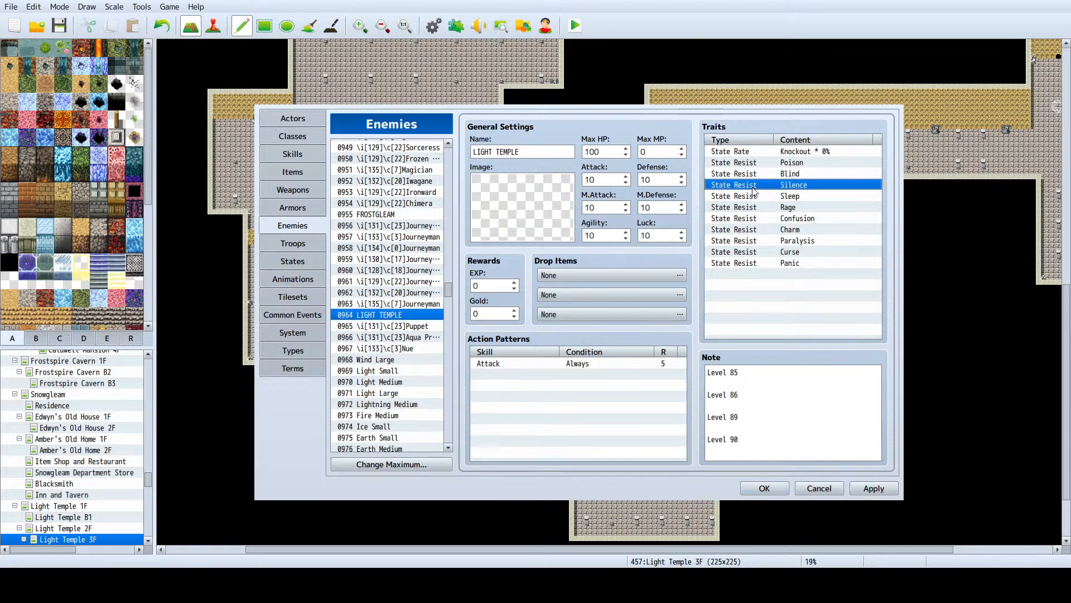
pyautogui.hotkey('ctrl', 'a')
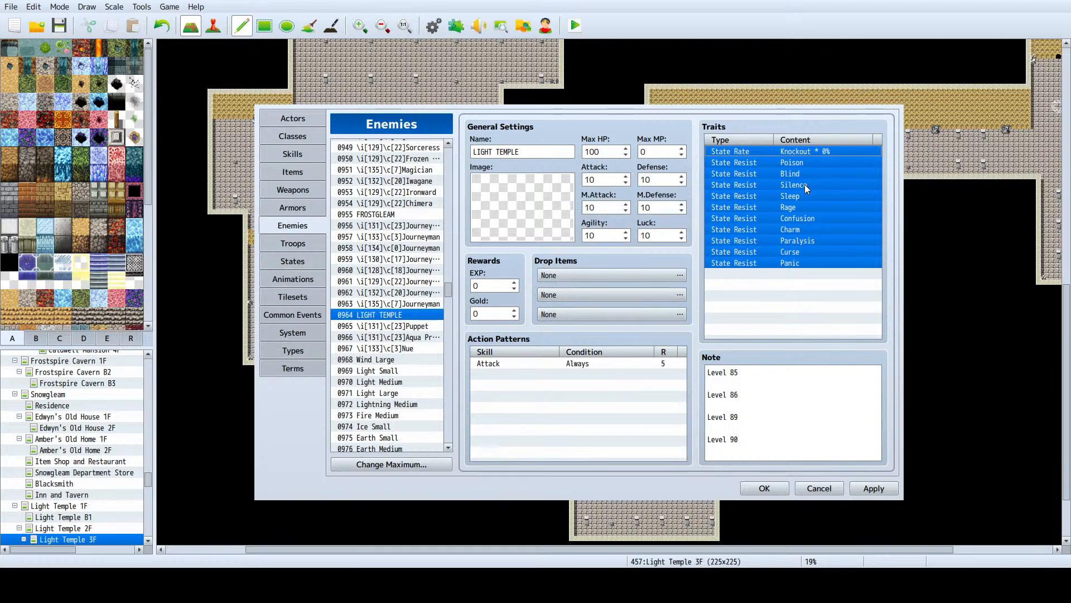
# Step: Paste the copied state traits below Nue's last Element Rate entry and apply the database changes
pyautogui.click(391, 348)
pyautogui.click(800, 288)
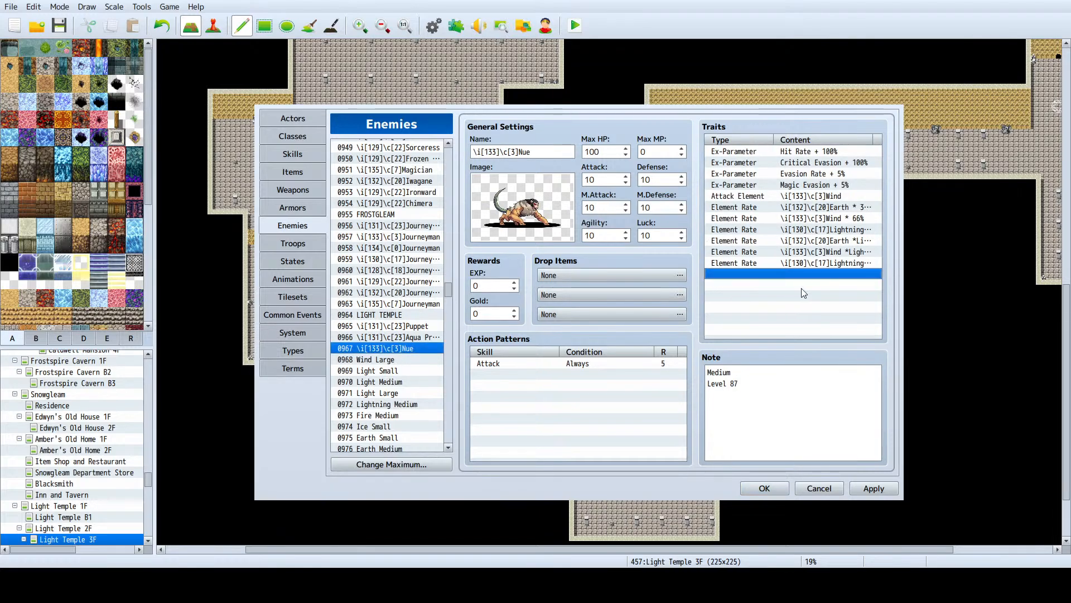
pyautogui.hotkey('ctrl', 'v')
pyautogui.click(785, 256)
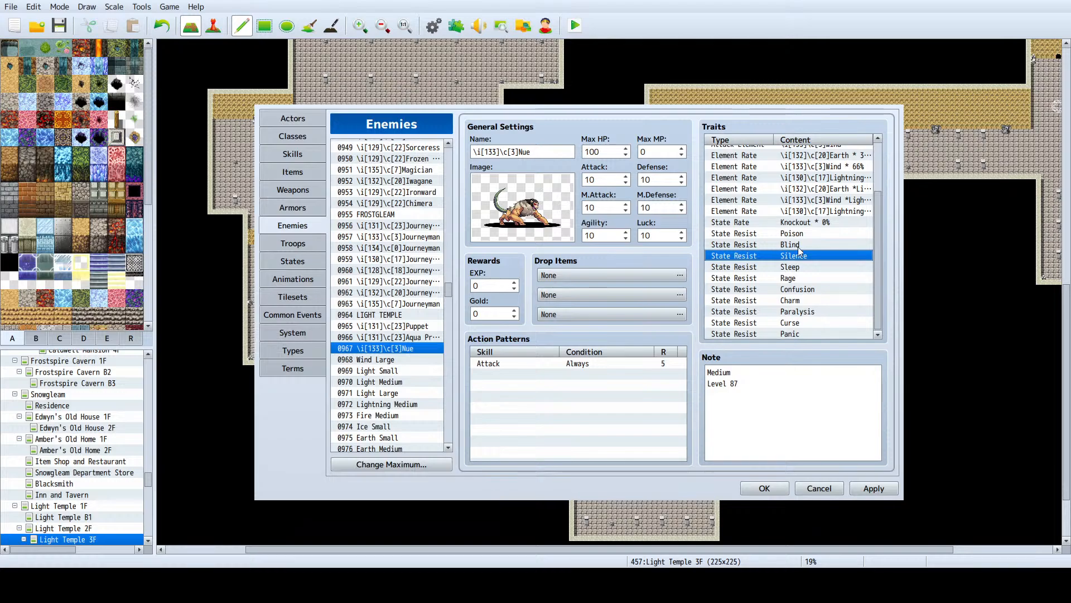
pyautogui.scroll(-1, 804, 326)
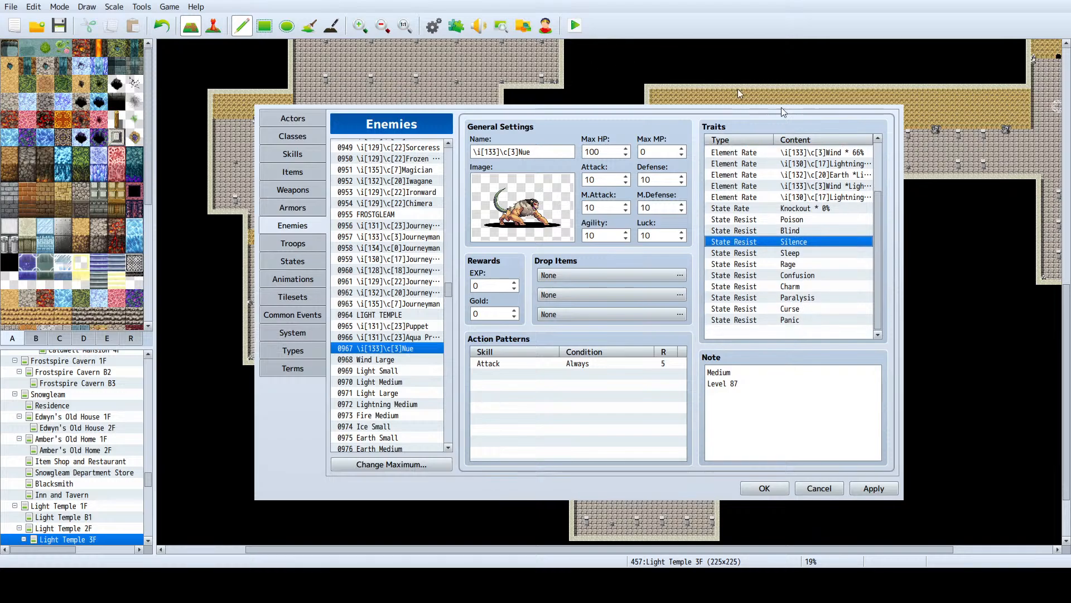
pyautogui.click(874, 489)
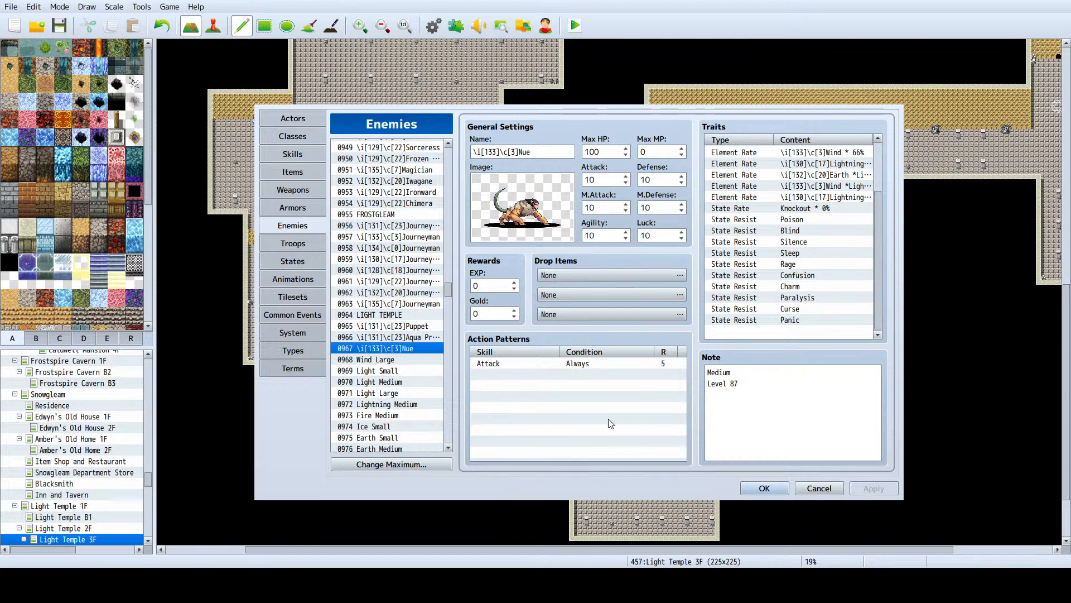
pyautogui.click(736, 396)
pyautogui.click(746, 390)
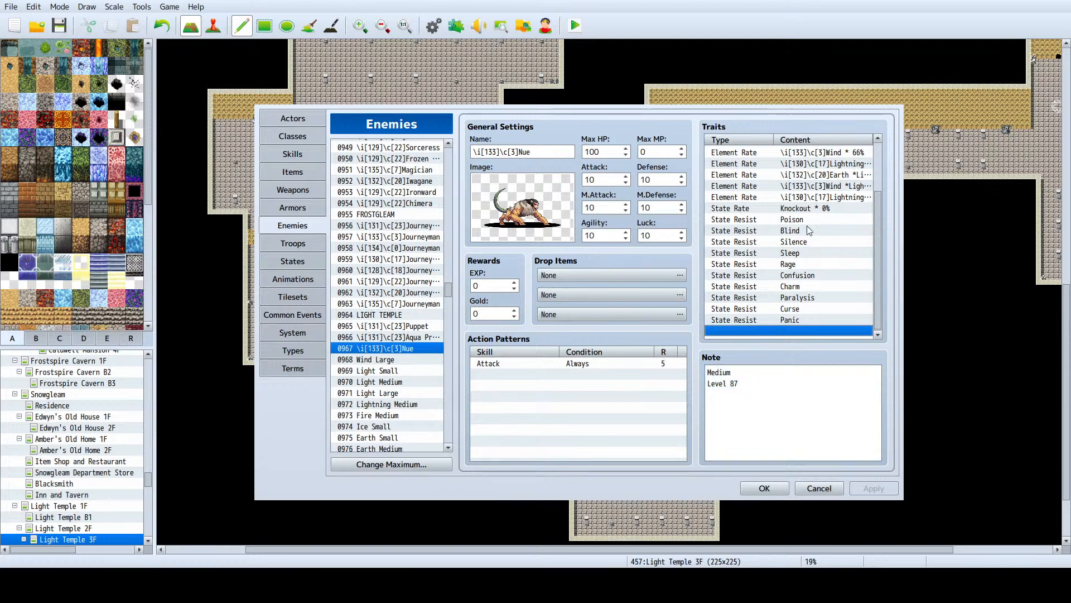
pyautogui.scroll(1, 809, 218)
pyautogui.scroll(-1, 812, 208)
pyautogui.click(810, 211)
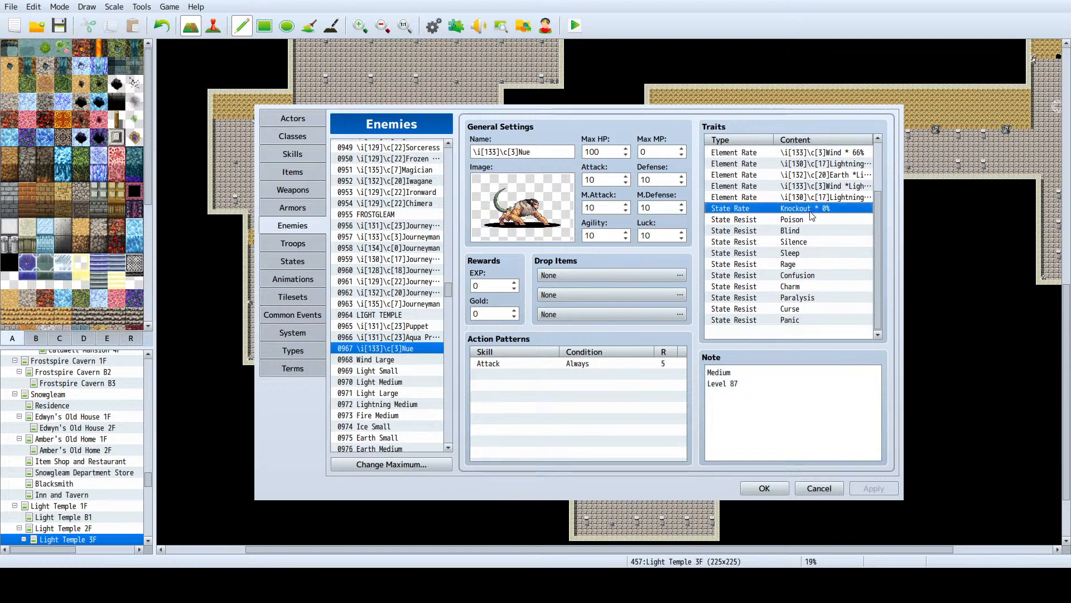
pyautogui.scroll(1, 809, 211)
pyautogui.scroll(-1, 809, 211)
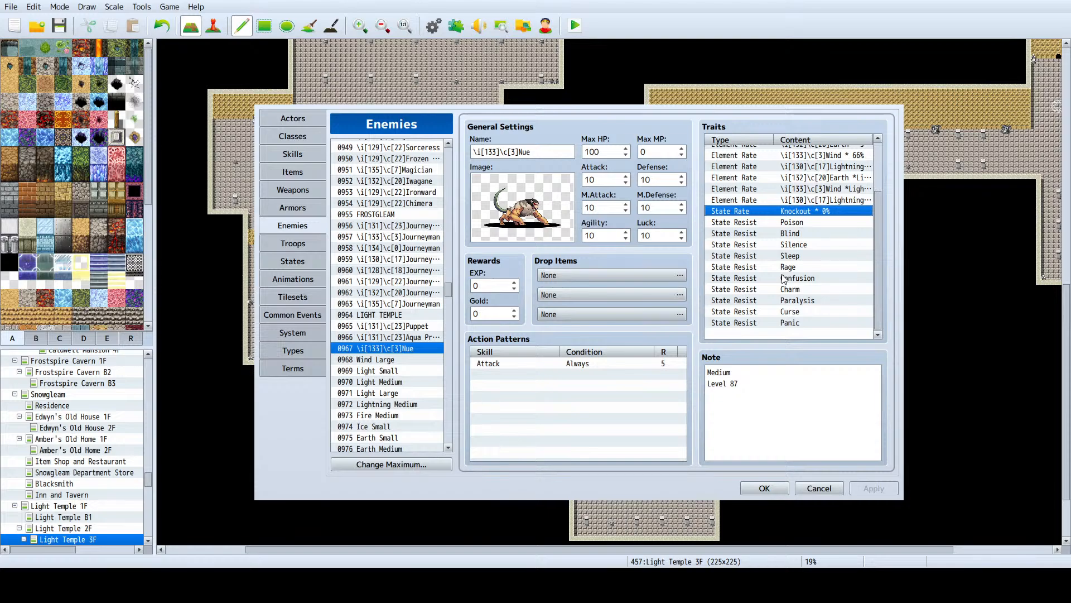
pyautogui.click(459, 579)
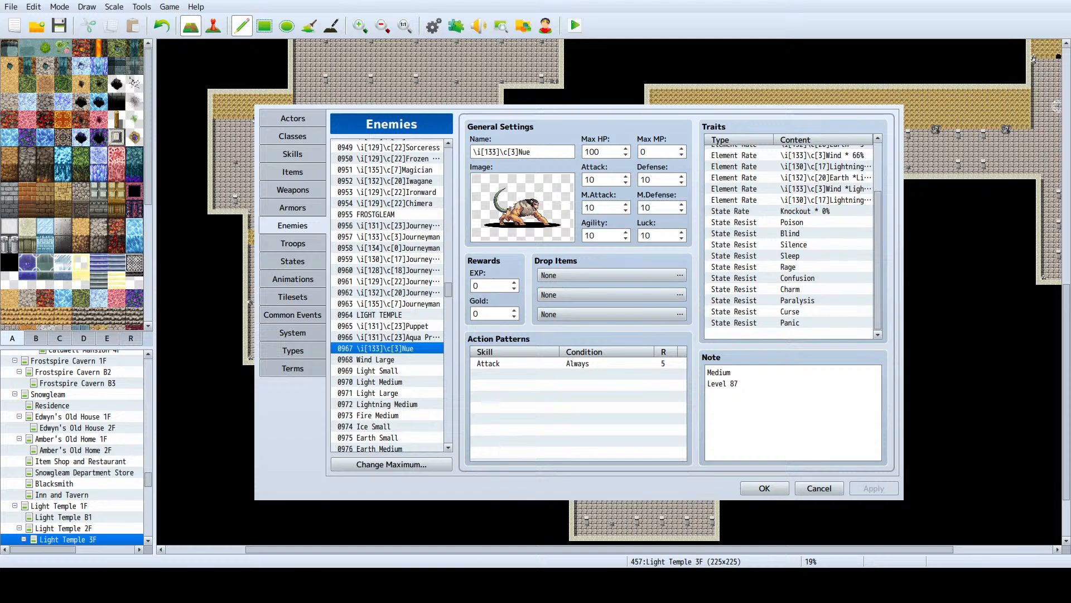
# Step: Duplicate Aqua Princess's Water III action pattern and change the copy's skill to Water IV
pyautogui.click(402, 334)
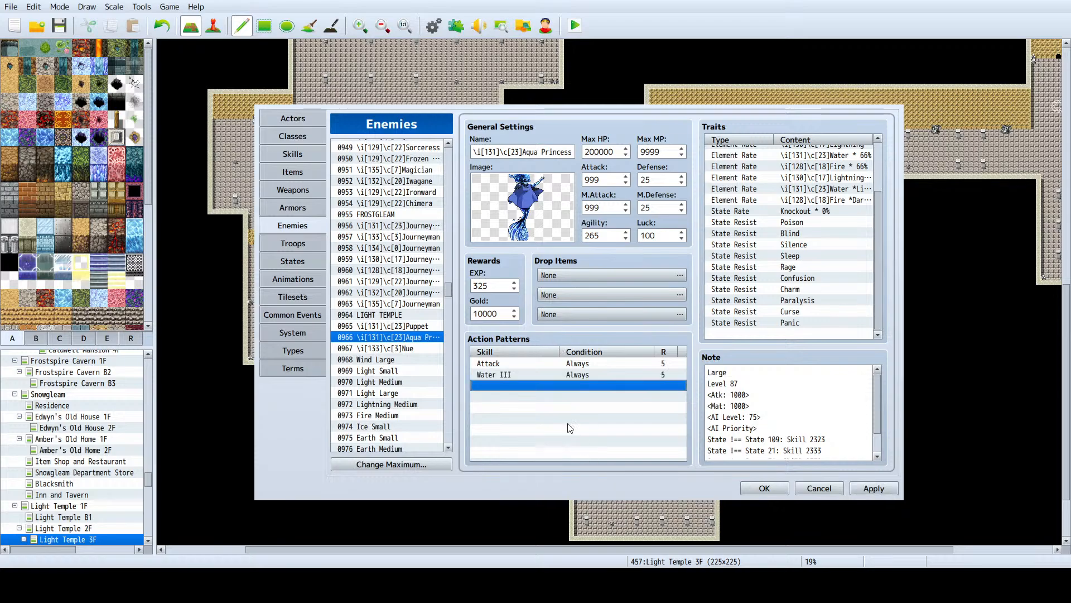
pyautogui.click(521, 371)
pyautogui.click(497, 383)
pyautogui.hotkey('ctrl', 'v')
pyautogui.doubleClick(518, 387)
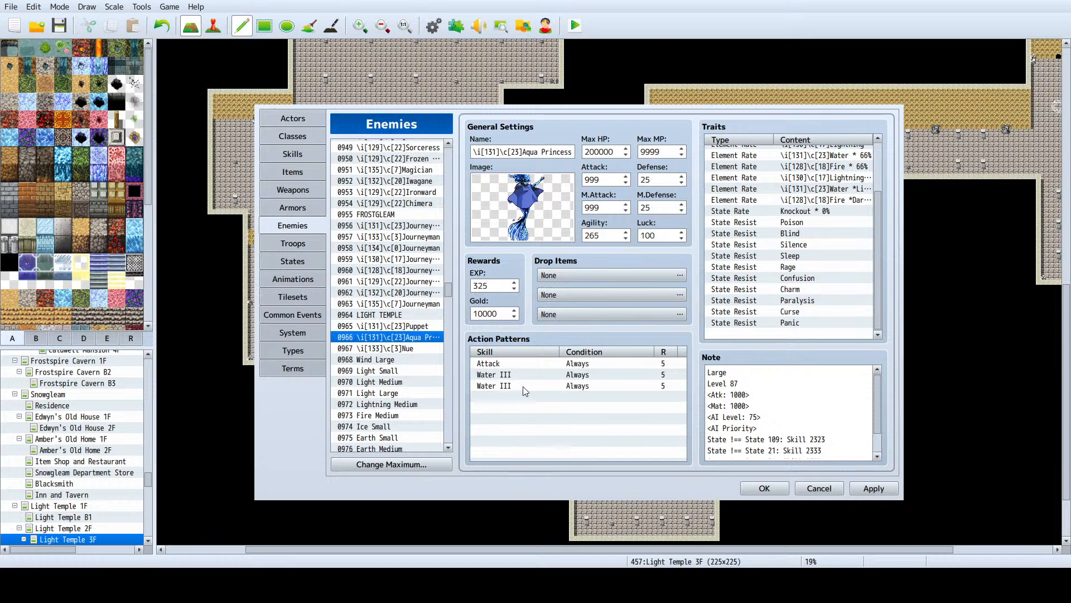
pyautogui.click(606, 490)
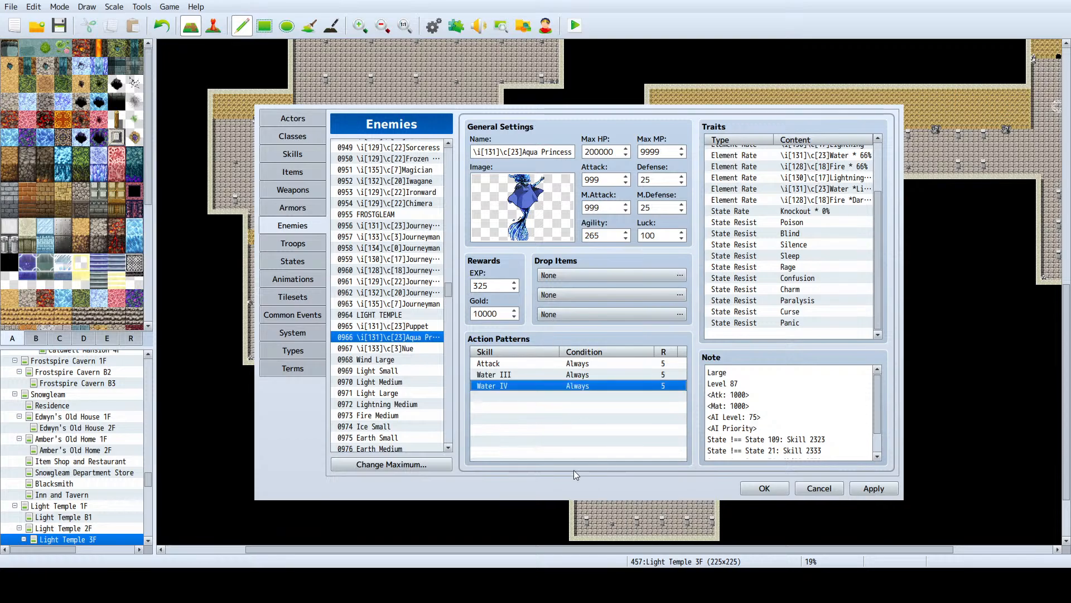
# Step: Copy the cooldown note of skill 2331 Tsunami Blast into Full Crush's note and set it to <Cooldown: 1>
pyautogui.click(294, 153)
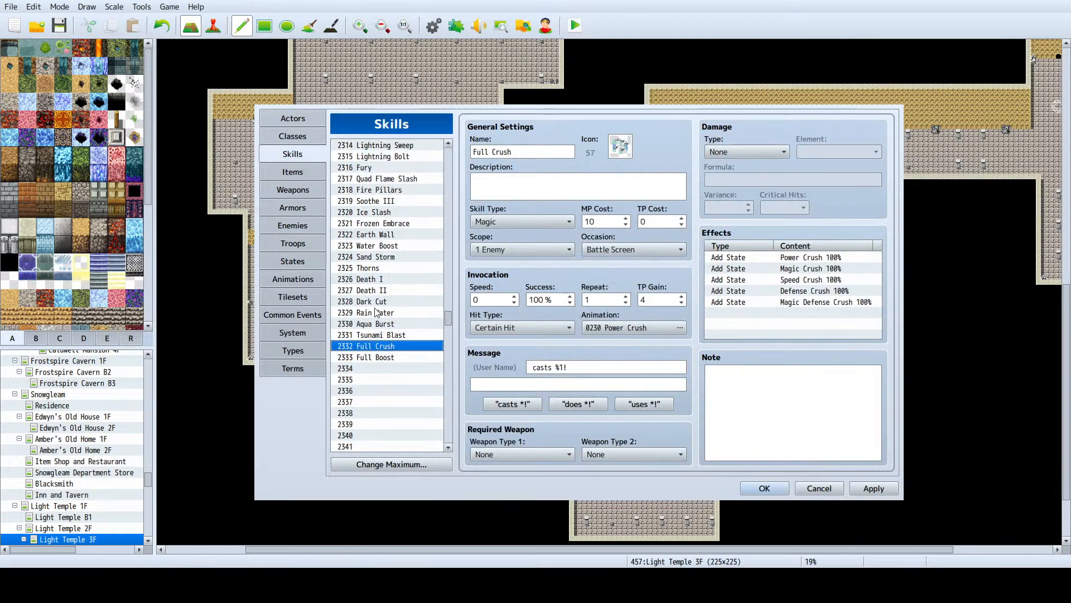
pyautogui.click(365, 338)
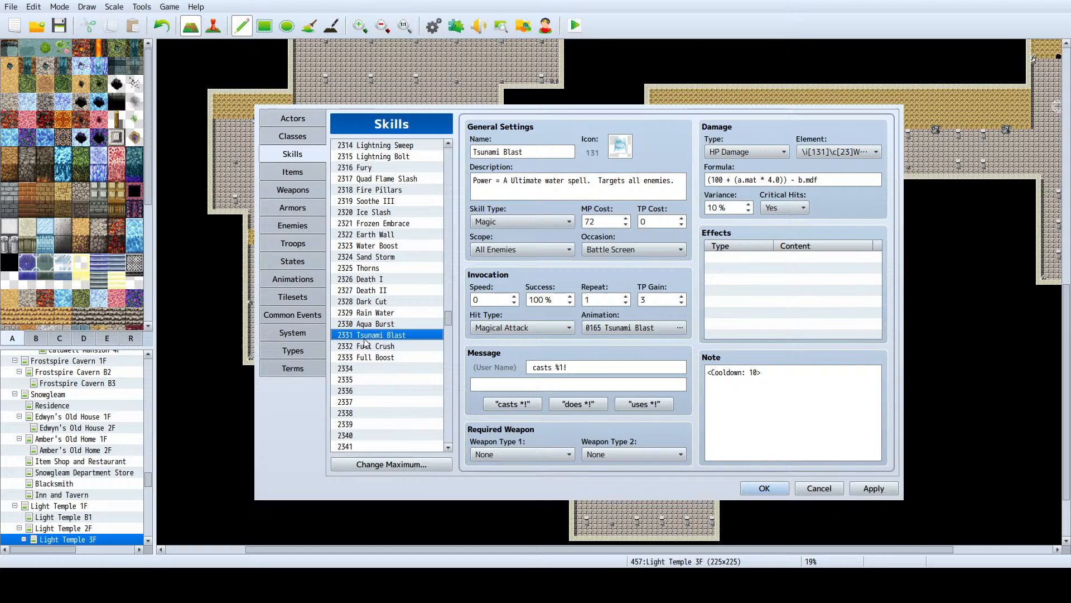
pyautogui.click(810, 403)
pyautogui.hotkey('ctrl', 'c')
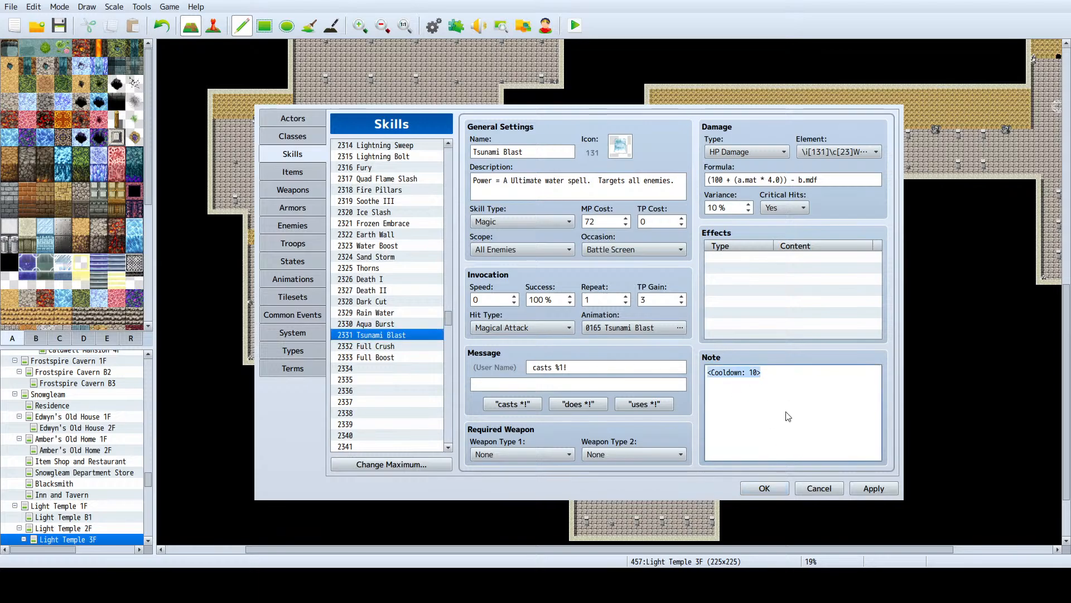
pyautogui.click(394, 346)
pyautogui.click(782, 392)
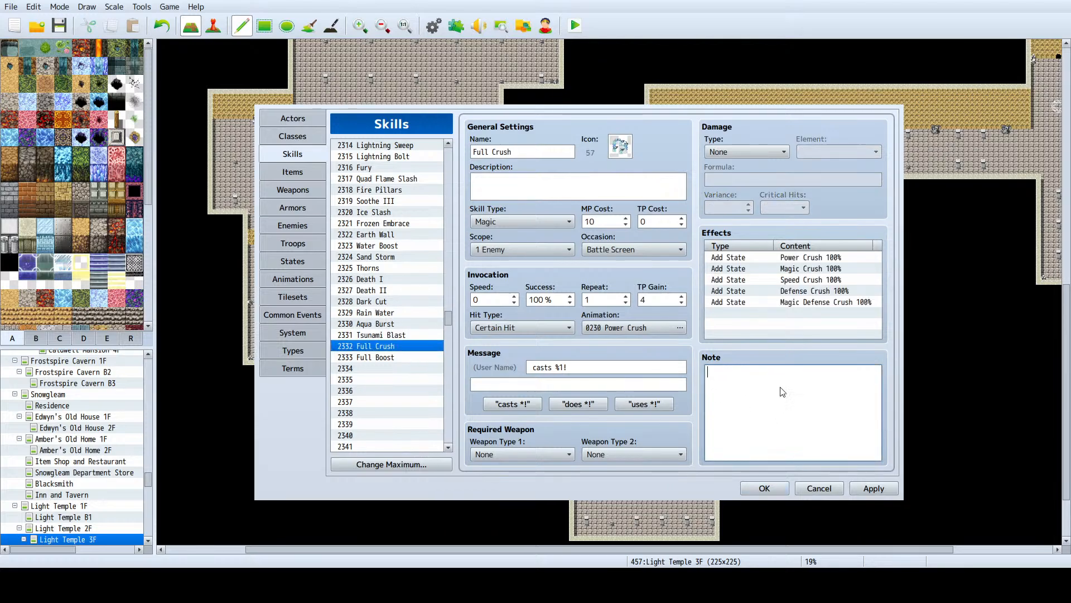
pyautogui.hotkey('ctrl', 'v')
pyautogui.doubleClick(751, 372)
pyautogui.write('1')
# Step: Copy Full Crush's cooldown note into the note of Full Boost as <Cooldown: 1>
pyautogui.moveTo(757, 372); pyautogui.dragTo(693, 372)
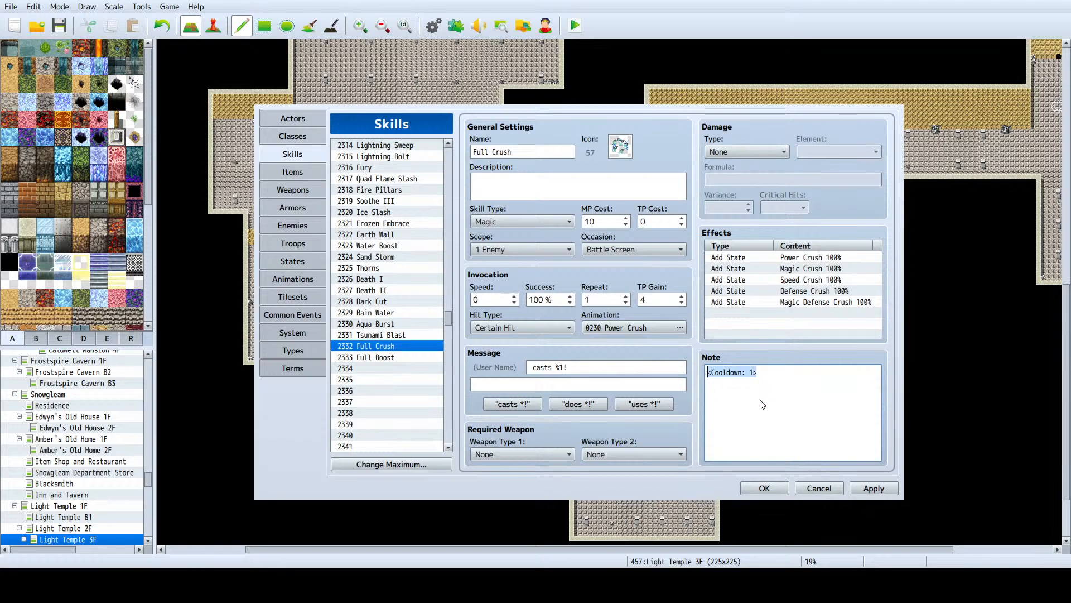
pyautogui.click(389, 359)
pyautogui.click(777, 384)
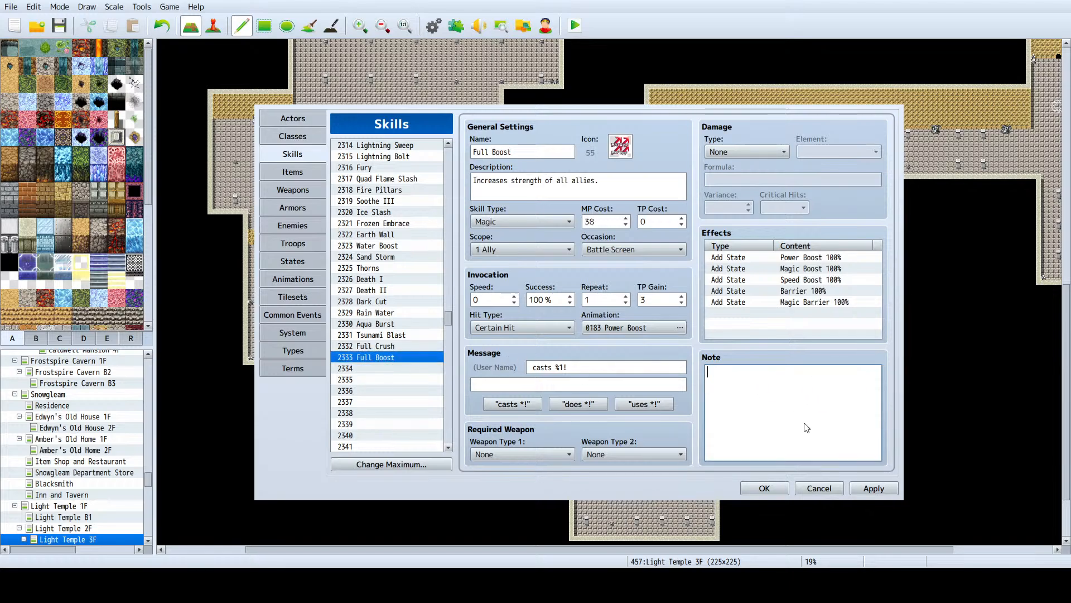
pyautogui.write('<Cooldown: 1>')
# Step: Duplicate skill 2331 Tsunami Blast into empty slot 2334 and set the copy's note to <Cooldown: 4>
pyautogui.click(393, 336)
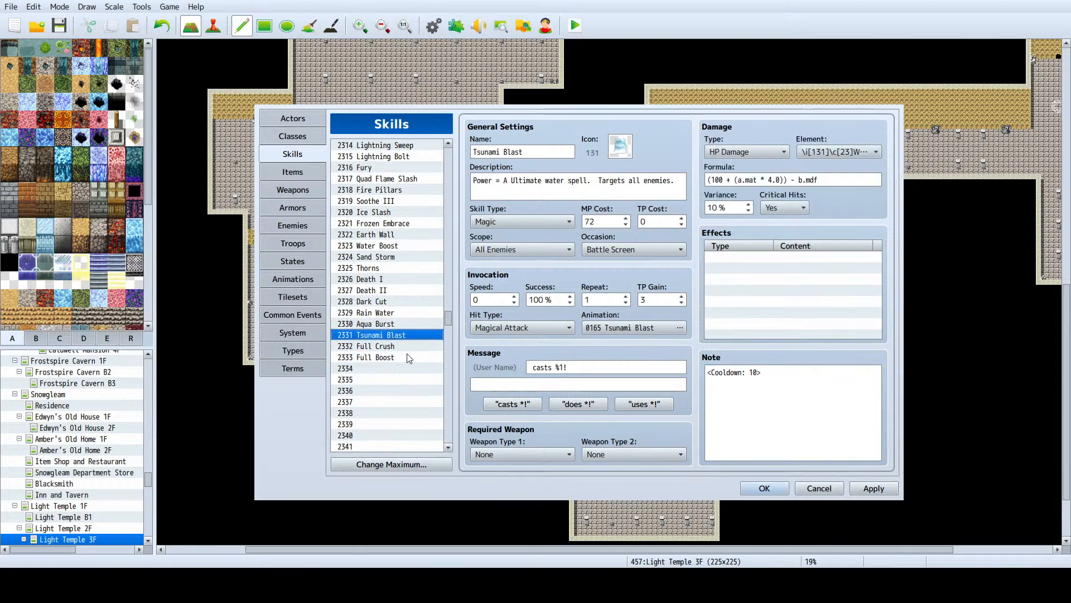
pyautogui.click(400, 357)
pyautogui.click(401, 369)
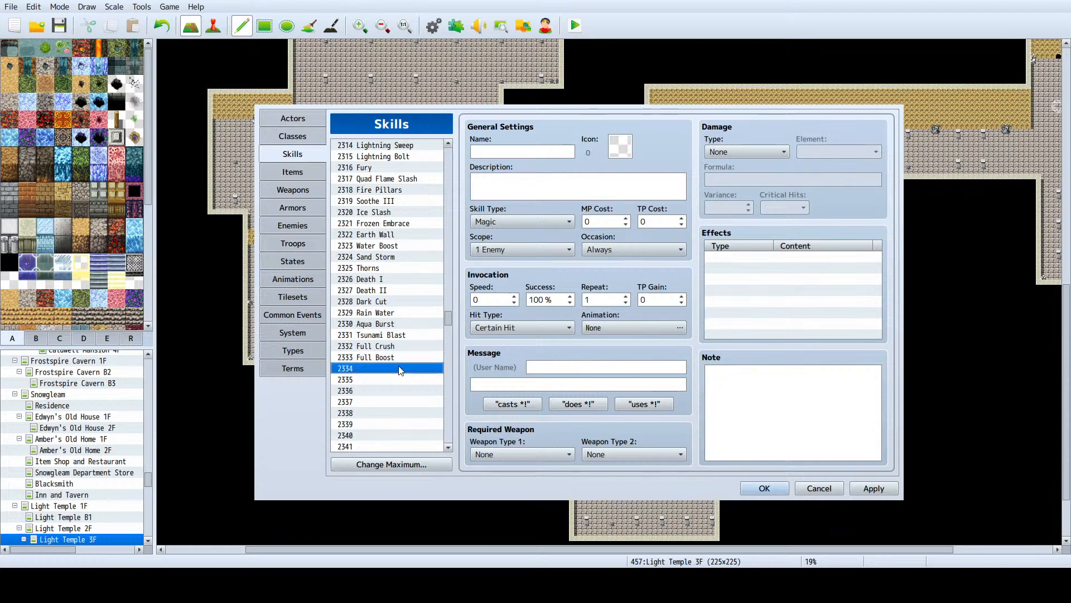
pyautogui.hotkey('ctrl', 'v')
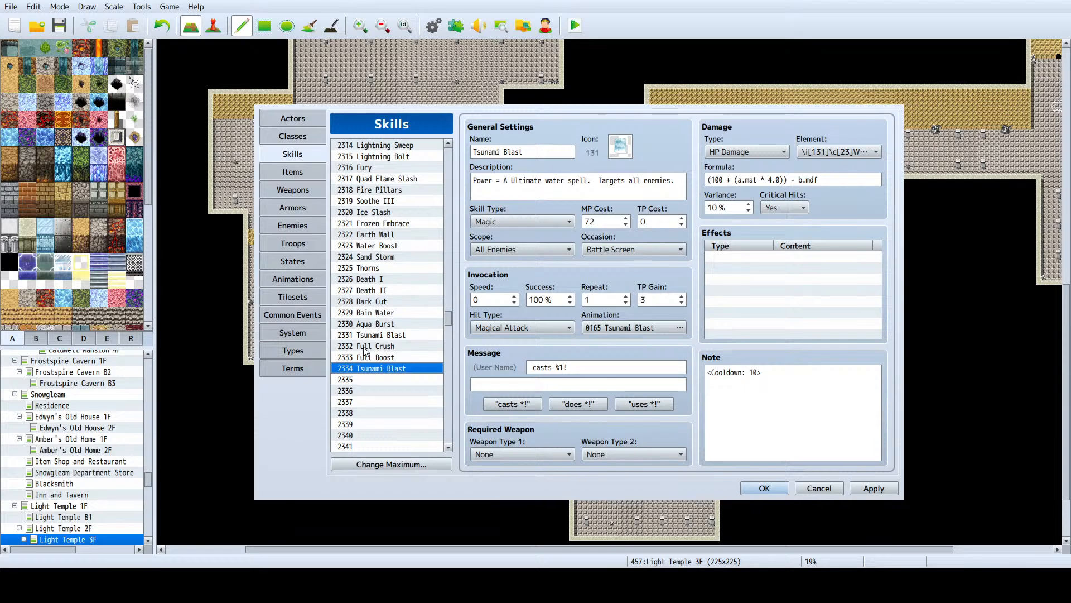
pyautogui.tripleClick(784, 376)
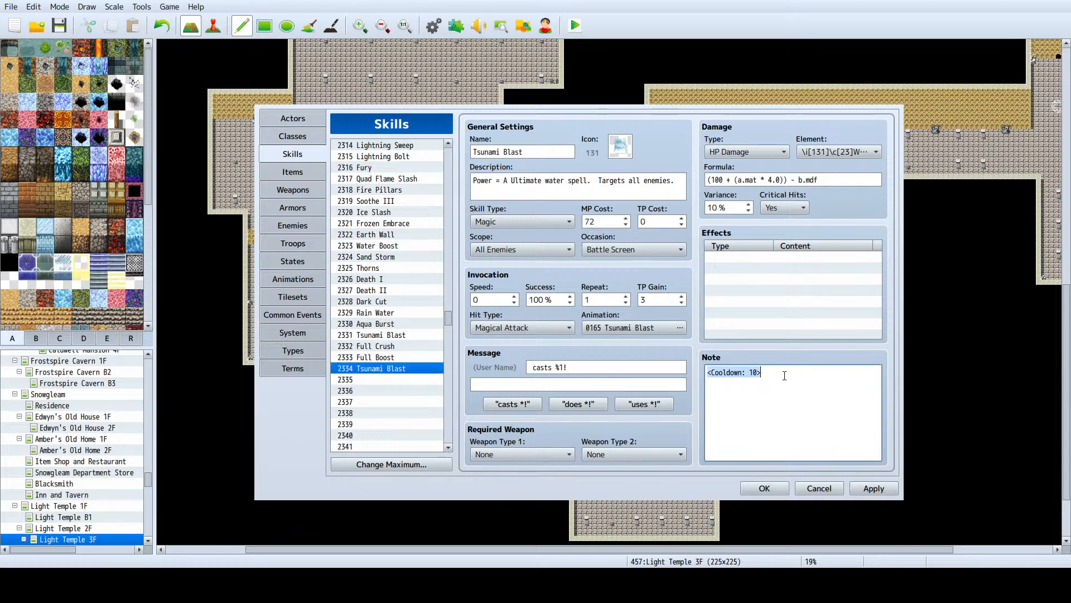
pyautogui.moveTo(759, 373); pyautogui.dragTo(749, 373)
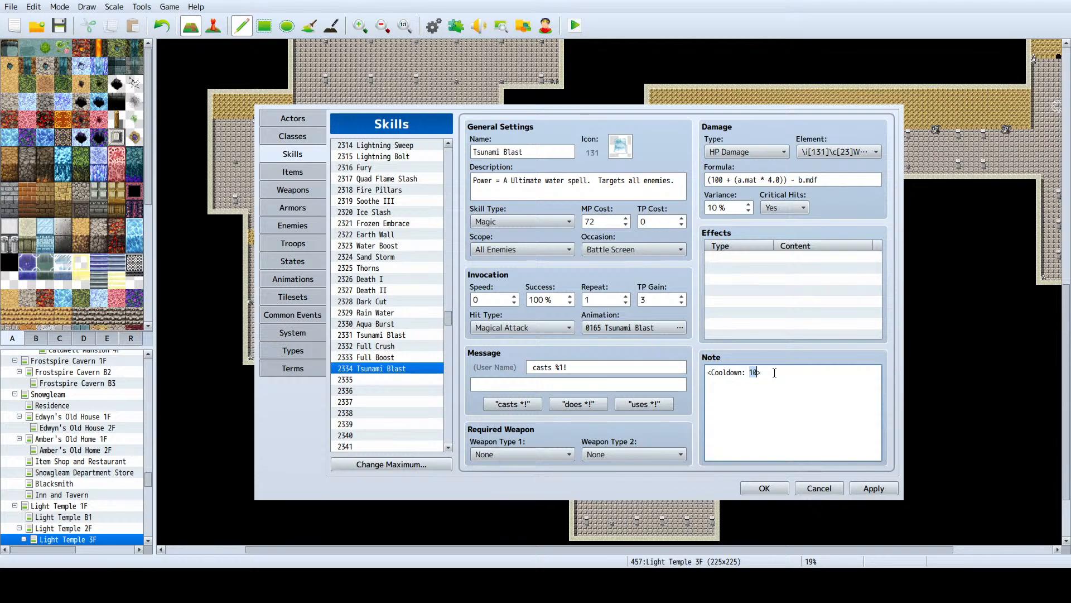
pyautogui.write('4')
# Step: Copy the enemy-version skills 2153 Water III and 2154 Water IV together
pyautogui.scroll(2, 369, 359)
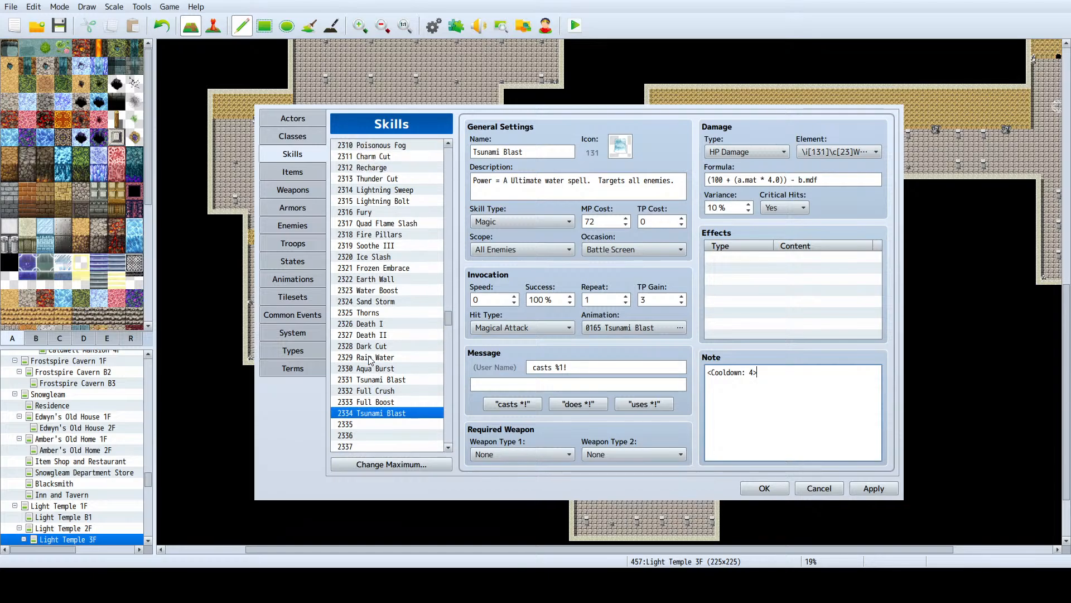
pyautogui.scroll(20, 371, 360)
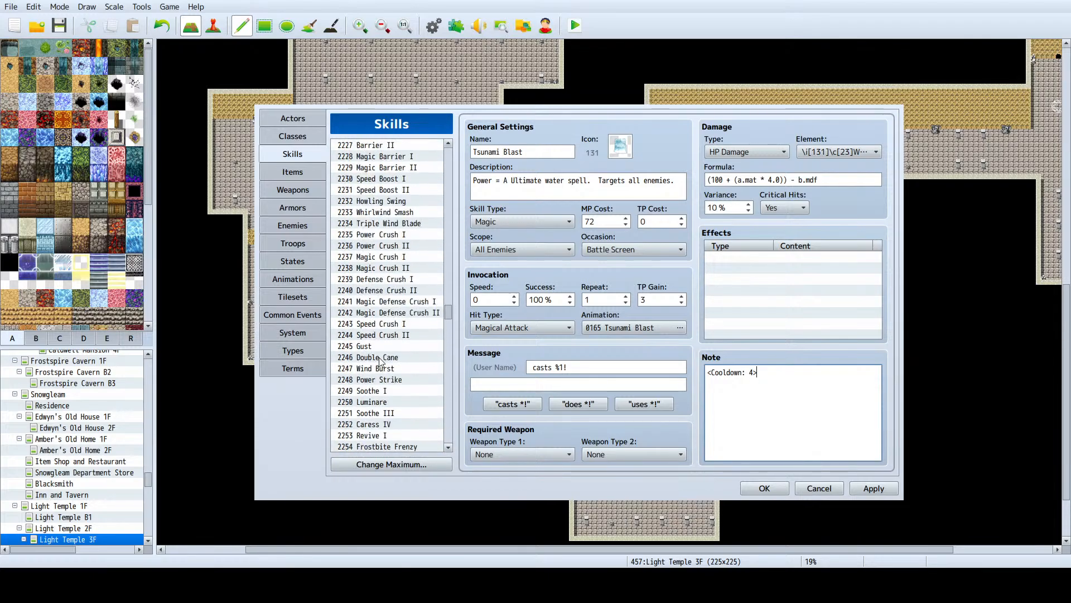
pyautogui.scroll(18, 380, 359)
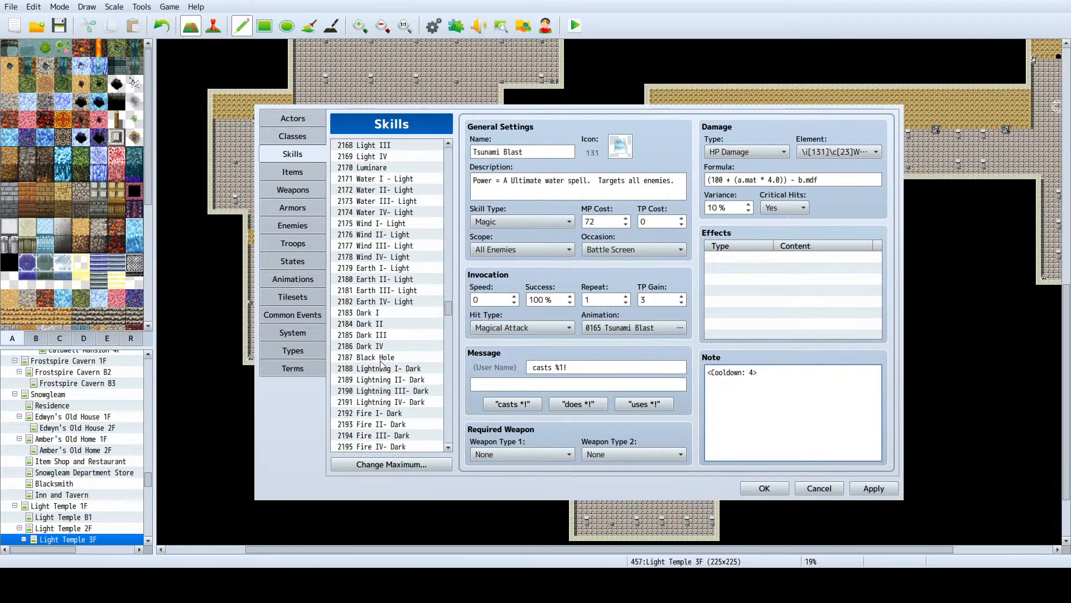
pyautogui.scroll(11, 381, 363)
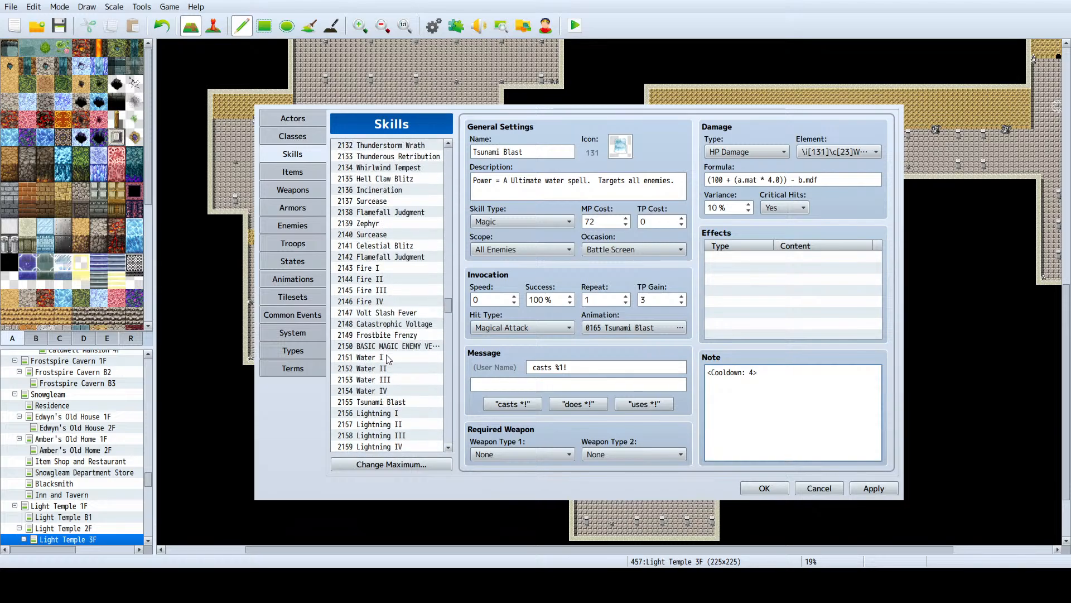
pyautogui.click(384, 380)
pyautogui.click(382, 388)
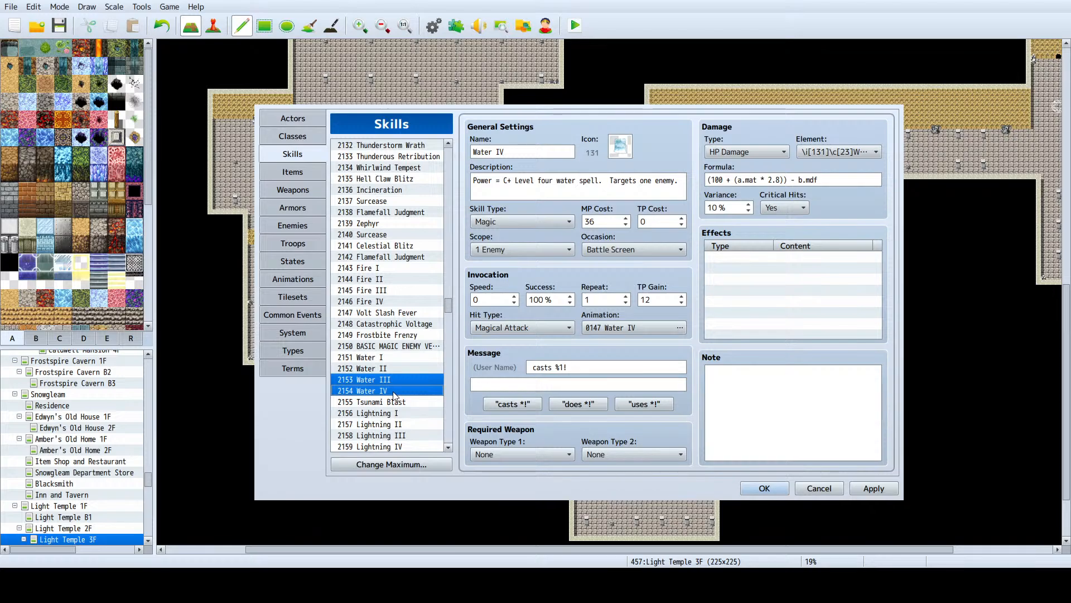
# Step: Paste the copied Water III and Water IV skills starting at empty slot 2335
pyautogui.scroll(-20, 393, 391)
pyautogui.scroll(-20, 387, 351)
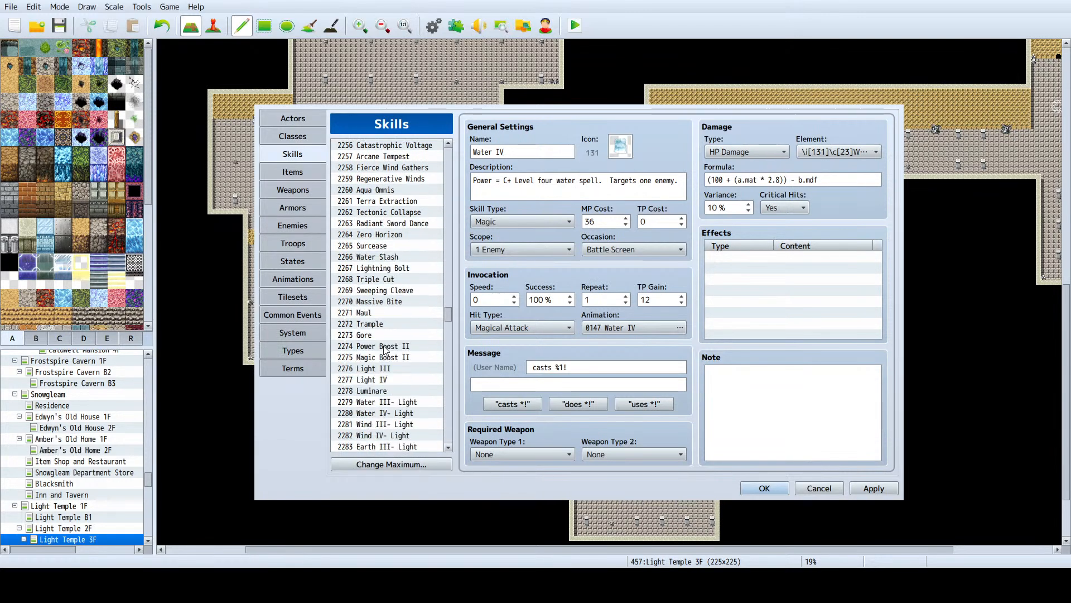
pyautogui.scroll(1, 389, 349)
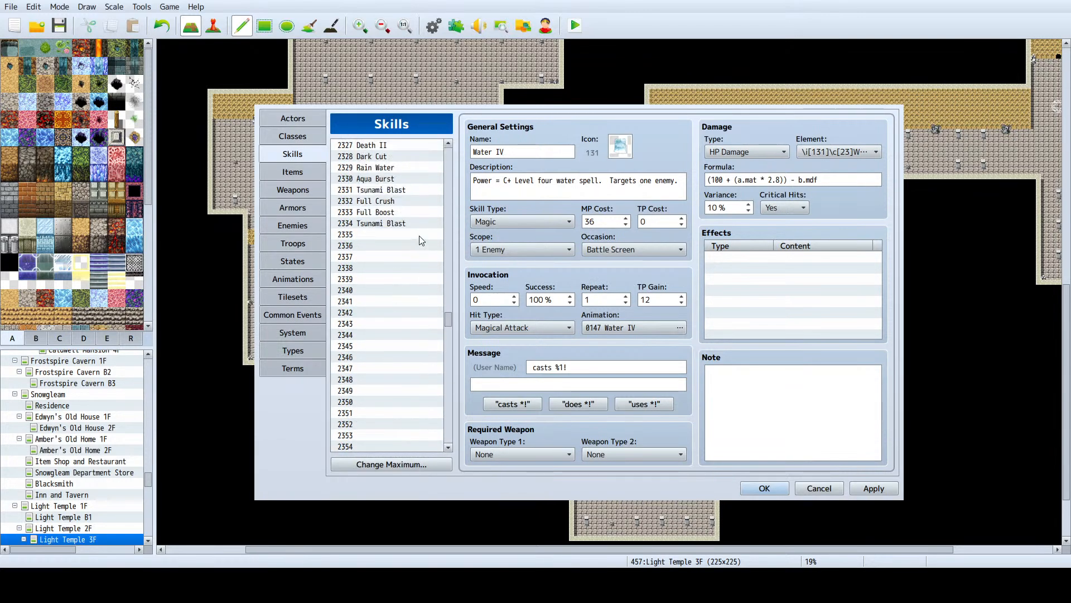
pyautogui.click(418, 235)
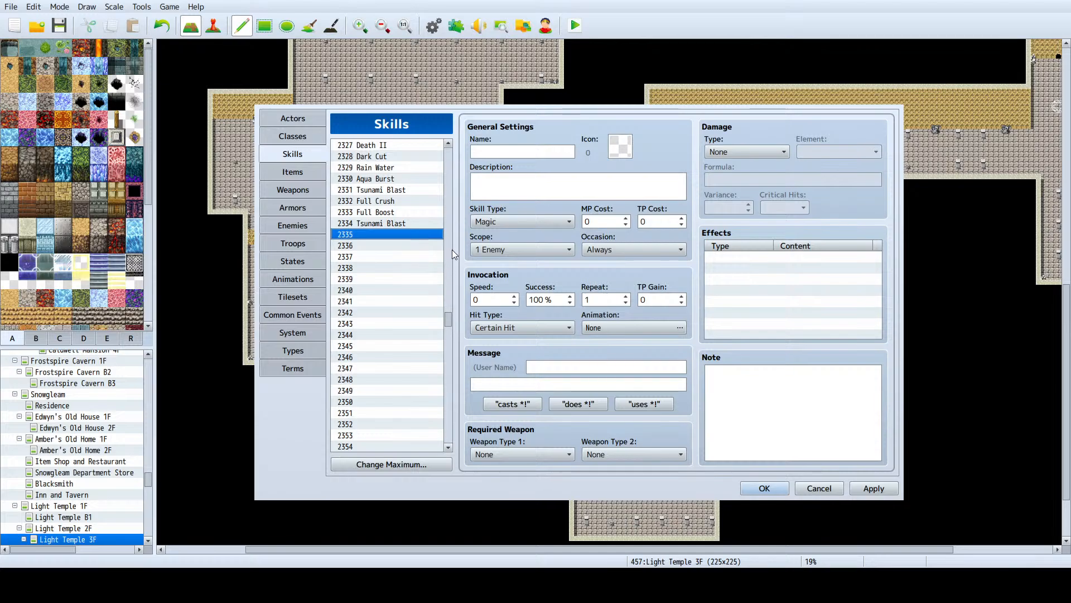
pyautogui.hotkey('ctrl', 'v')
pyautogui.scroll(10, 389, 287)
pyautogui.scroll(10, 389, 288)
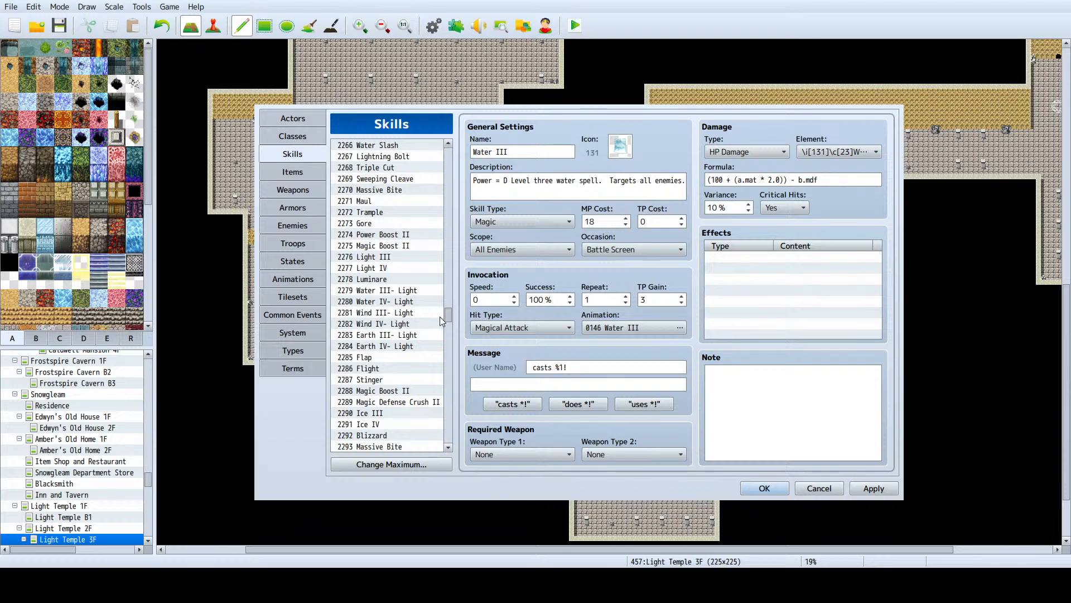
# Step: Examine the Post-Damage Eval TP gain formula in the note of Celestia's original skill 0013 Tsunami Blast
pyautogui.moveTo(449, 317); pyautogui.dragTo(449, 152)
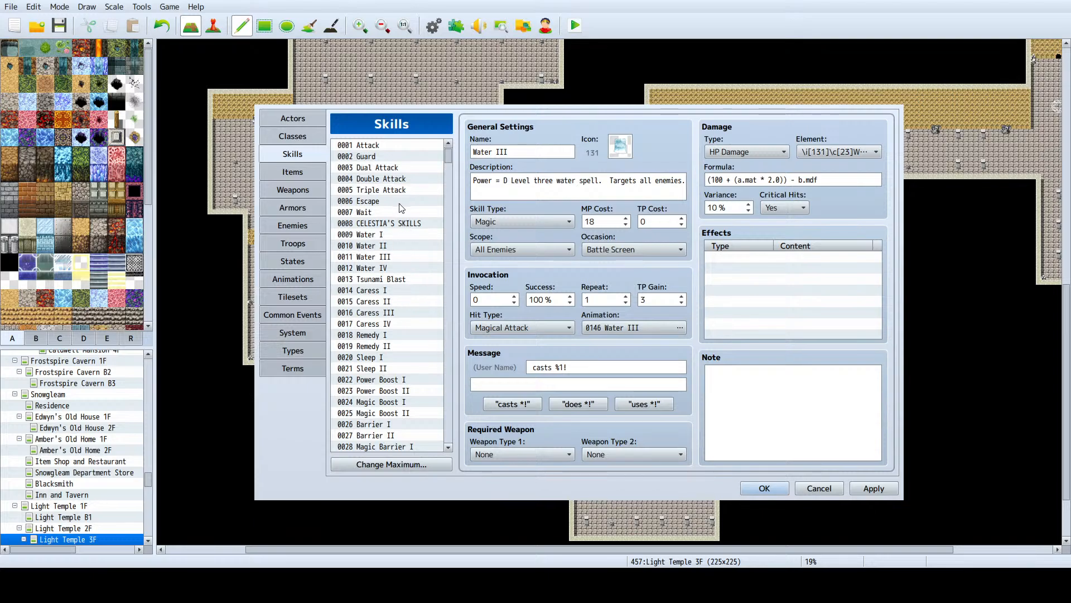
pyautogui.click(389, 258)
pyautogui.click(389, 246)
pyautogui.moveTo(389, 253)
pyautogui.mouseDown()
pyautogui.moveTo(388, 244)
pyautogui.moveTo(390, 276)
pyautogui.moveTo(389, 242)
pyautogui.moveTo(397, 290)
pyautogui.moveTo(396, 271)
pyautogui.mouseUp()
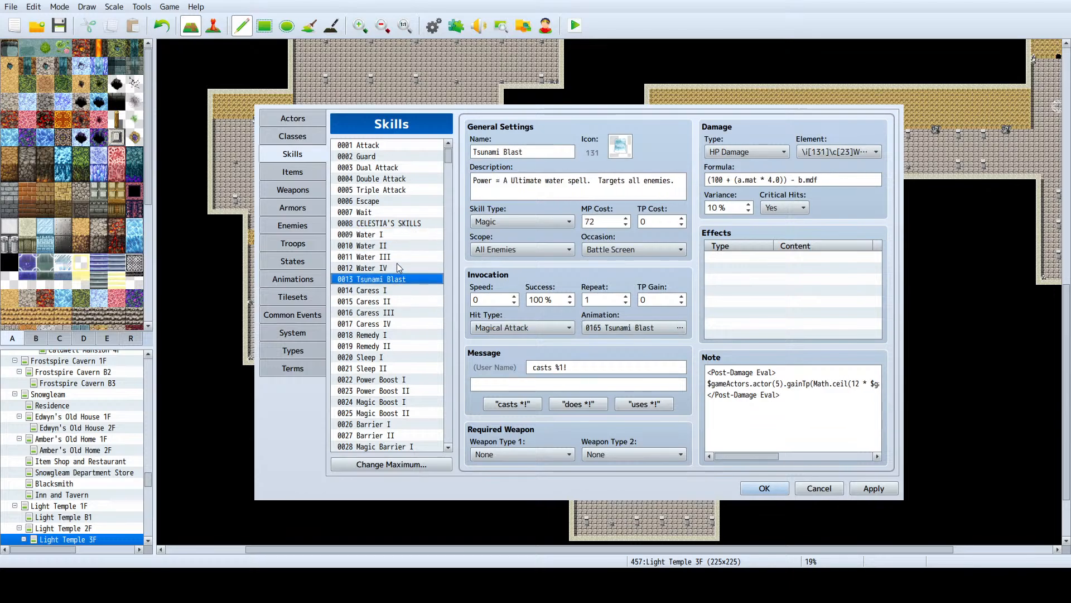
pyautogui.click(789, 382)
pyautogui.moveTo(773, 382); pyautogui.dragTo(920, 381)
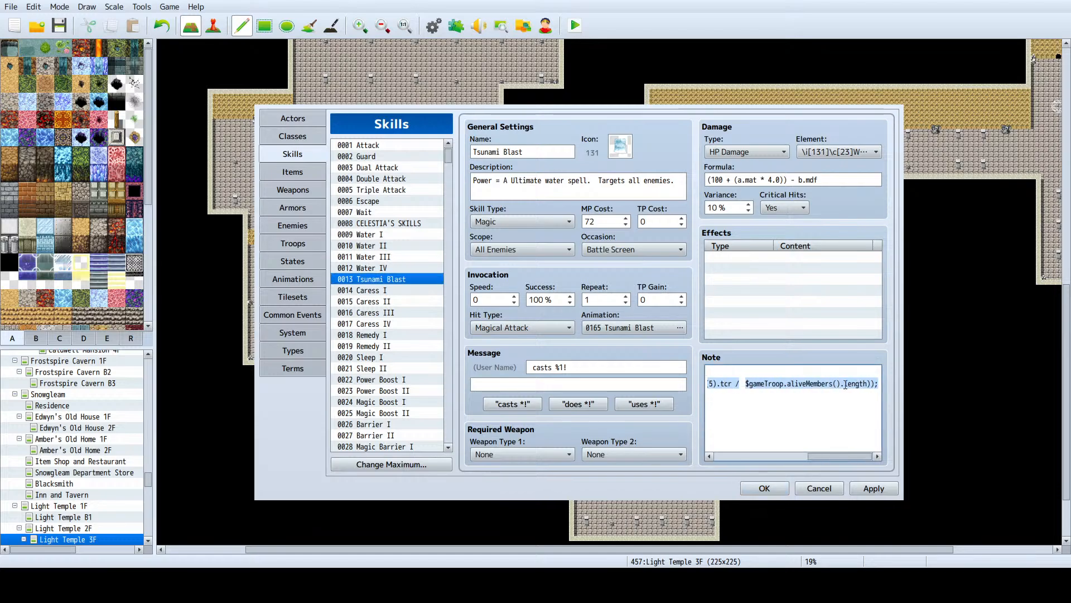
pyautogui.moveTo(846, 384); pyautogui.dragTo(532, 365)
pyautogui.click(815, 382)
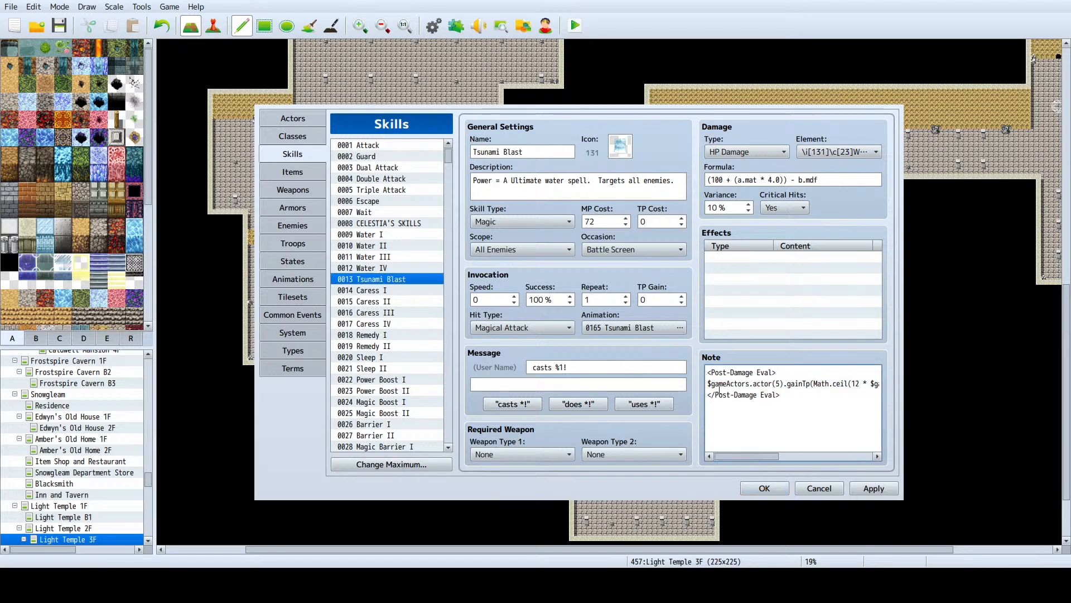
pyautogui.moveTo(802, 384); pyautogui.dragTo(887, 385)
pyautogui.click(853, 384)
pyautogui.click(797, 376)
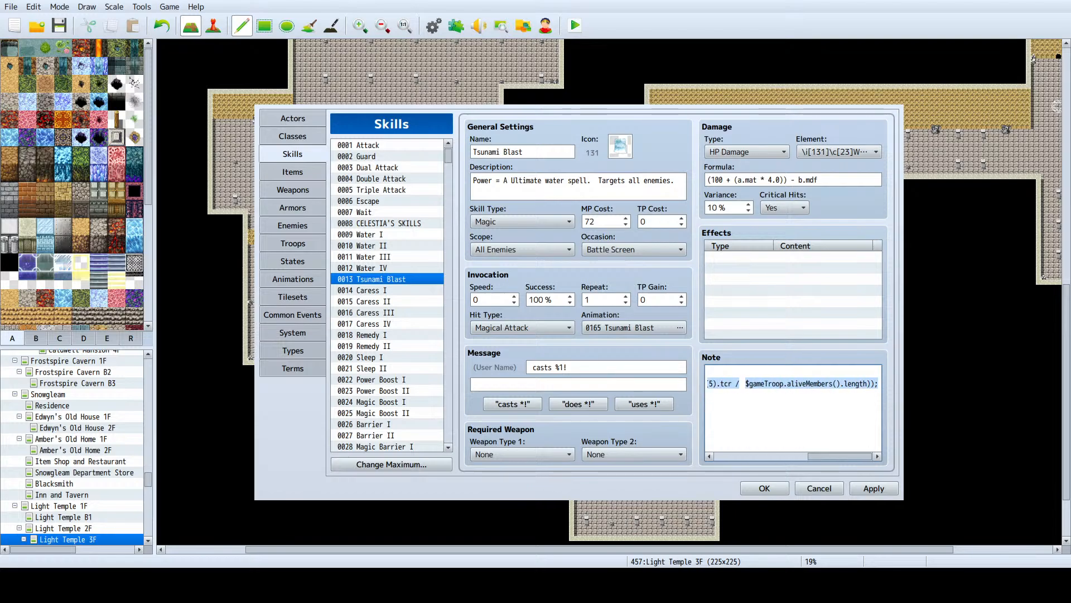
pyautogui.click(819, 376)
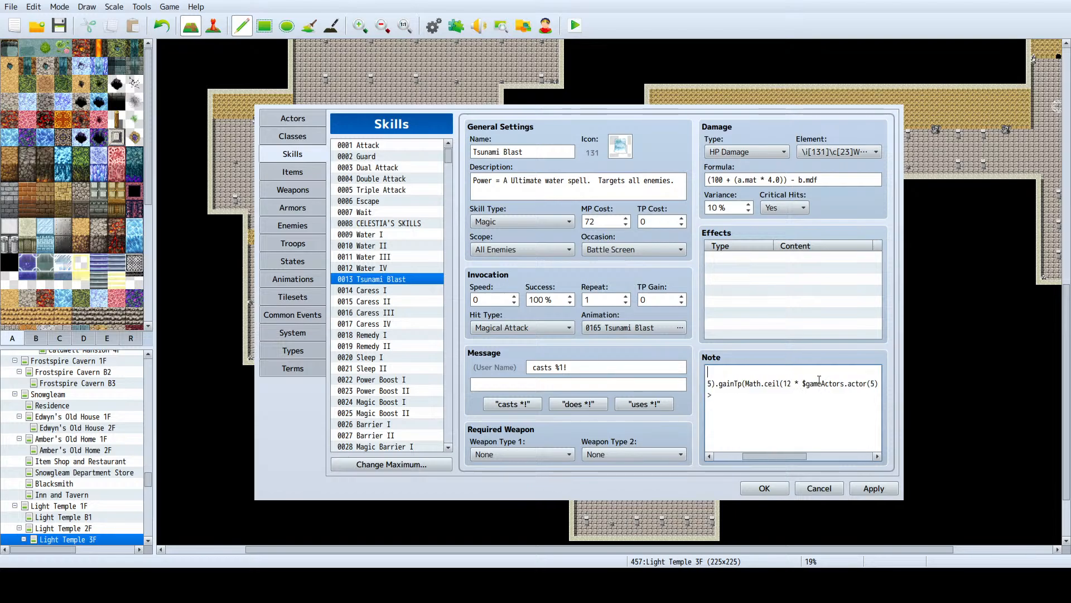
pyautogui.moveTo(730, 384); pyautogui.dragTo(707, 395)
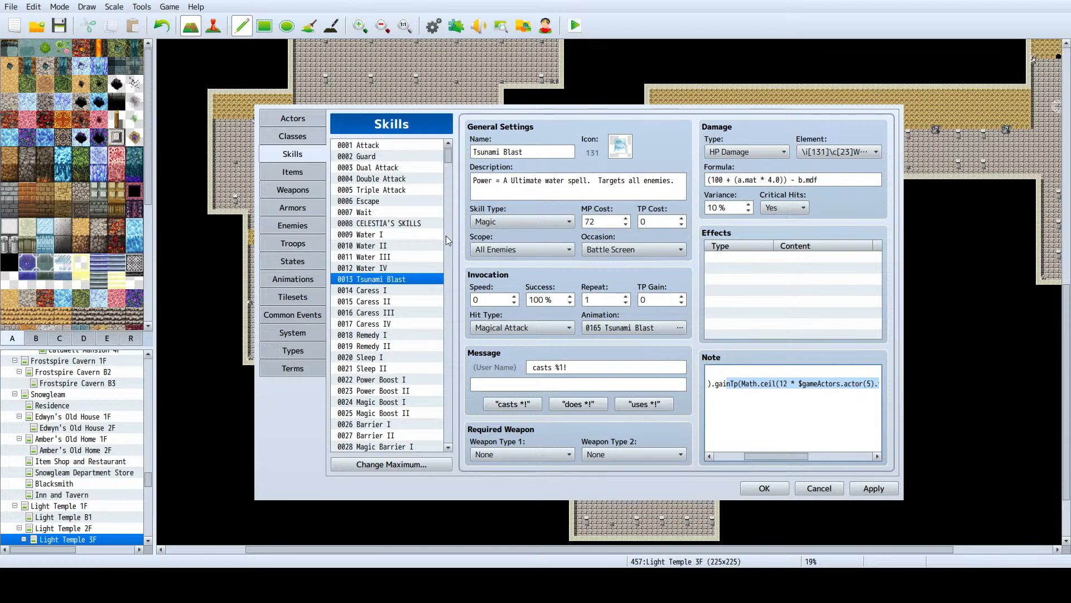
# Step: Compare the Post-Damage Eval notes of Celestia's skills 0010 Water II and 0013 Tsunami Blast
pyautogui.click(392, 246)
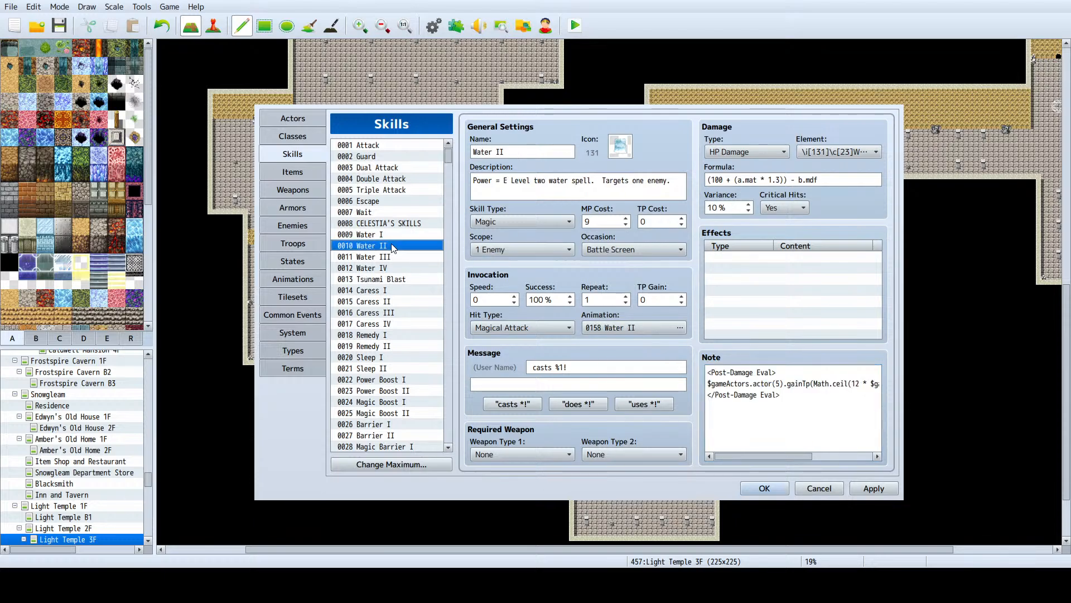
pyautogui.tripleClick(831, 386)
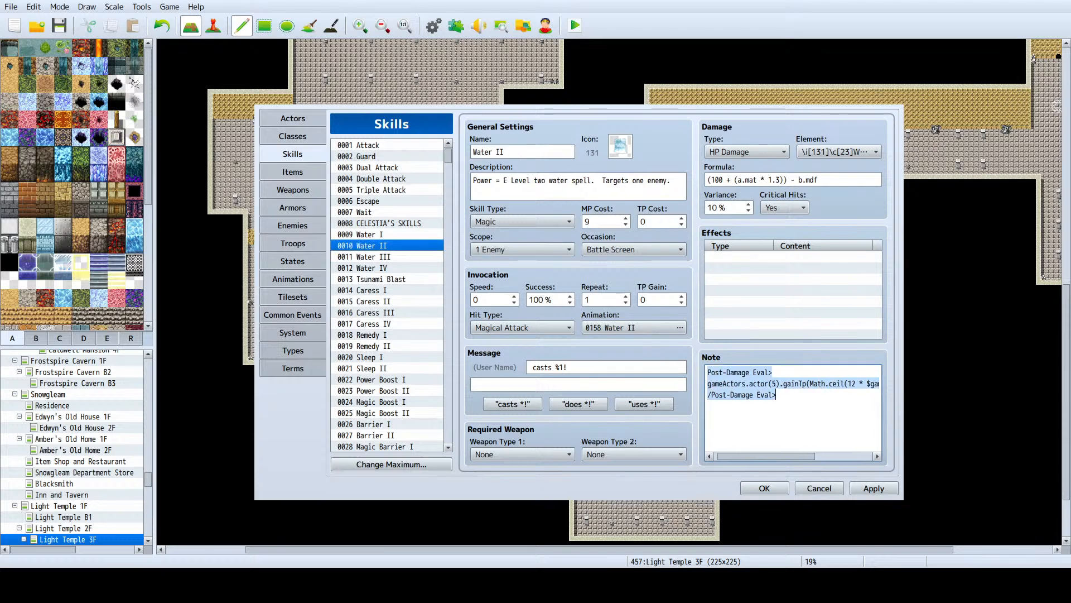
pyautogui.click(776, 384)
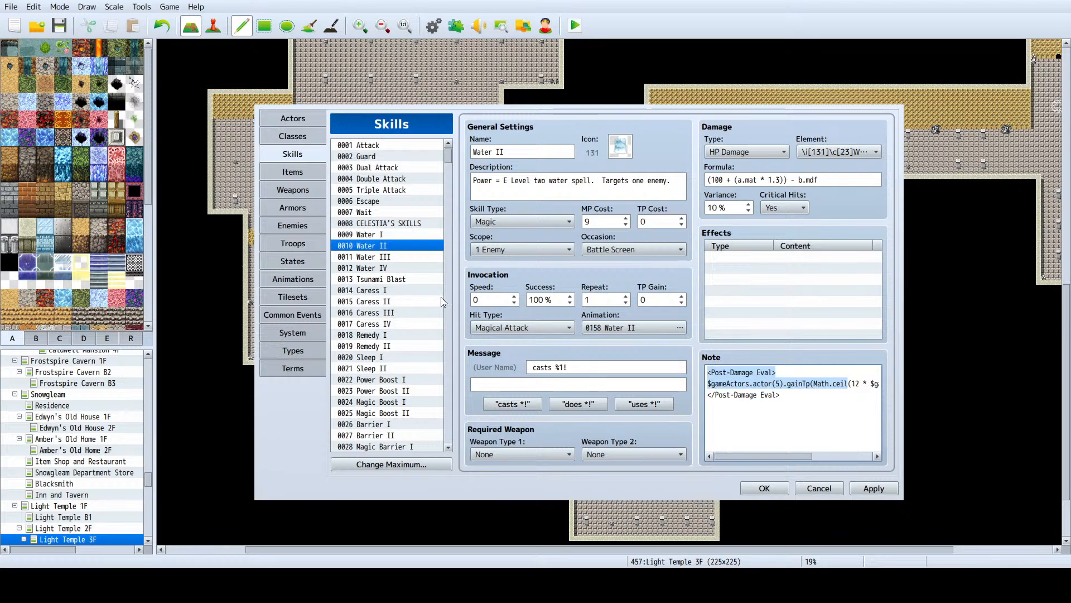
pyautogui.click(402, 268)
pyautogui.click(397, 276)
pyautogui.tripleClick(798, 384)
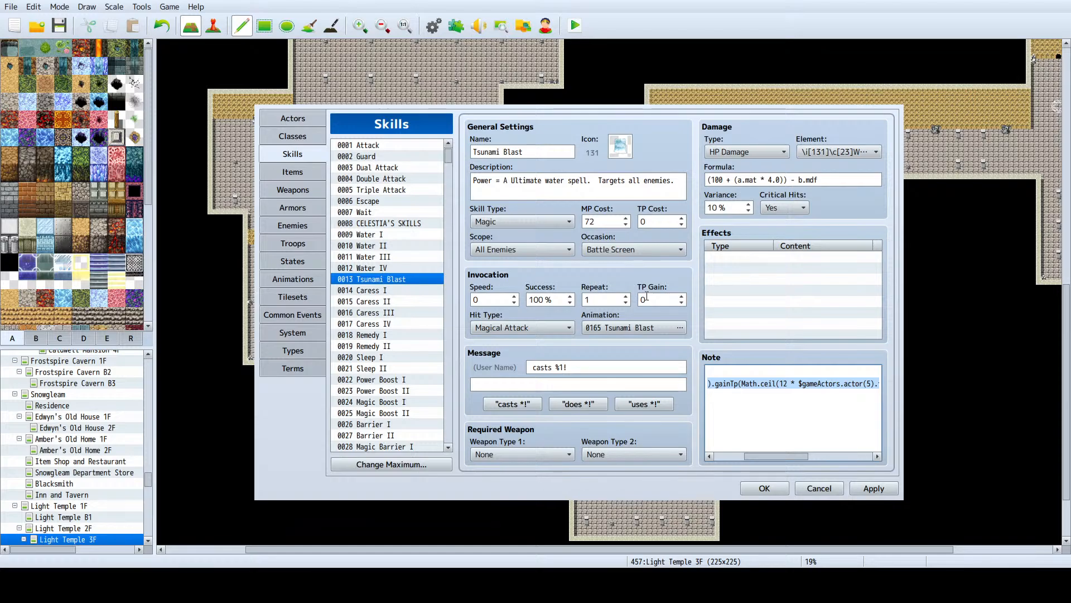
pyautogui.scroll(-2, 399, 270)
pyautogui.scroll(2, 404, 272)
pyautogui.scroll(-4, 411, 286)
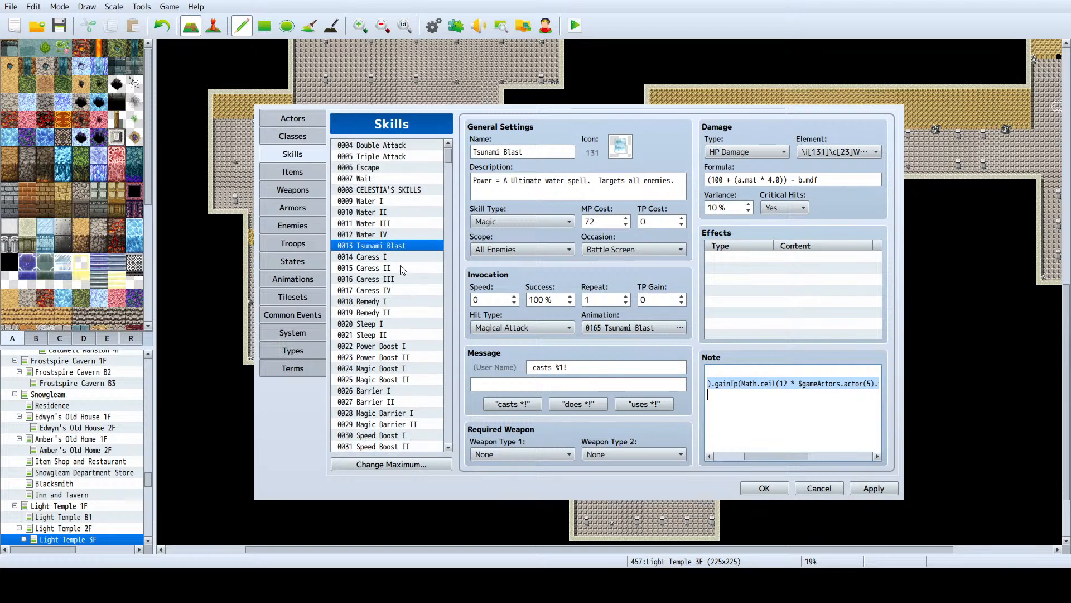
pyautogui.scroll(-4, 400, 270)
pyautogui.scroll(4, 400, 268)
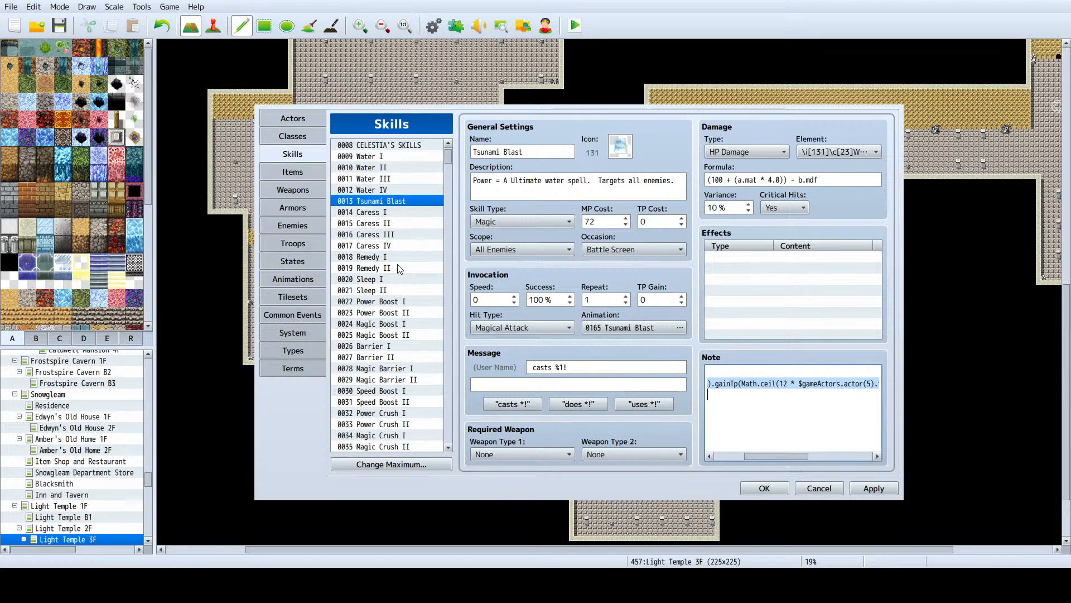
# Step: Return to the newest enemy skills and review the settings and cooldown notes of 2332 Full Crush through 2336 Water IV
pyautogui.scroll(-20, 400, 269)
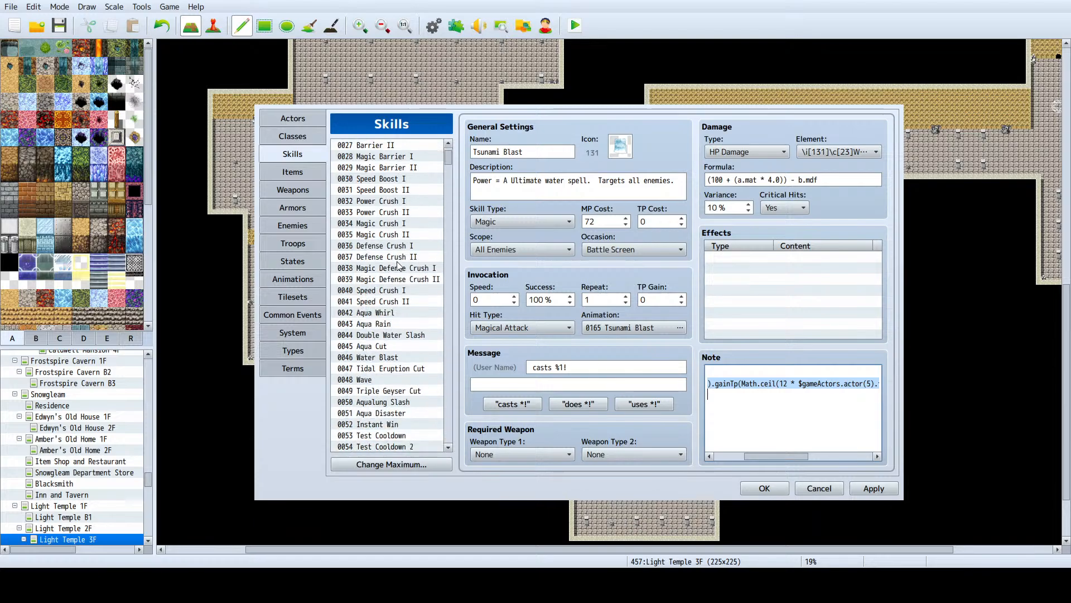
pyautogui.scroll(-10, 400, 263)
pyautogui.moveTo(448, 164); pyautogui.dragTo(440, 316)
pyautogui.scroll(-3, 405, 357)
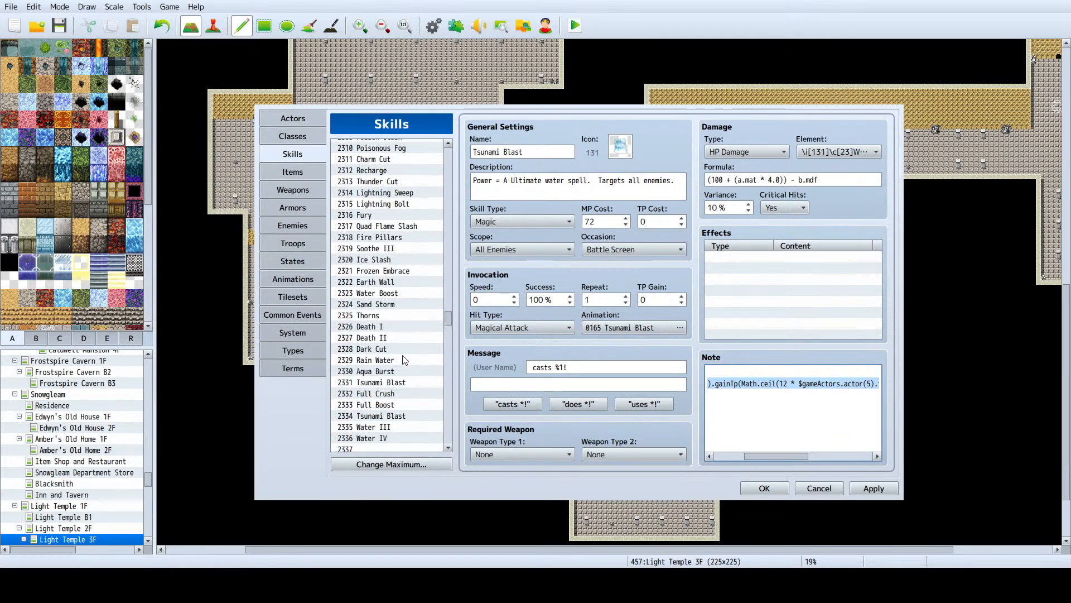
pyautogui.click(399, 351)
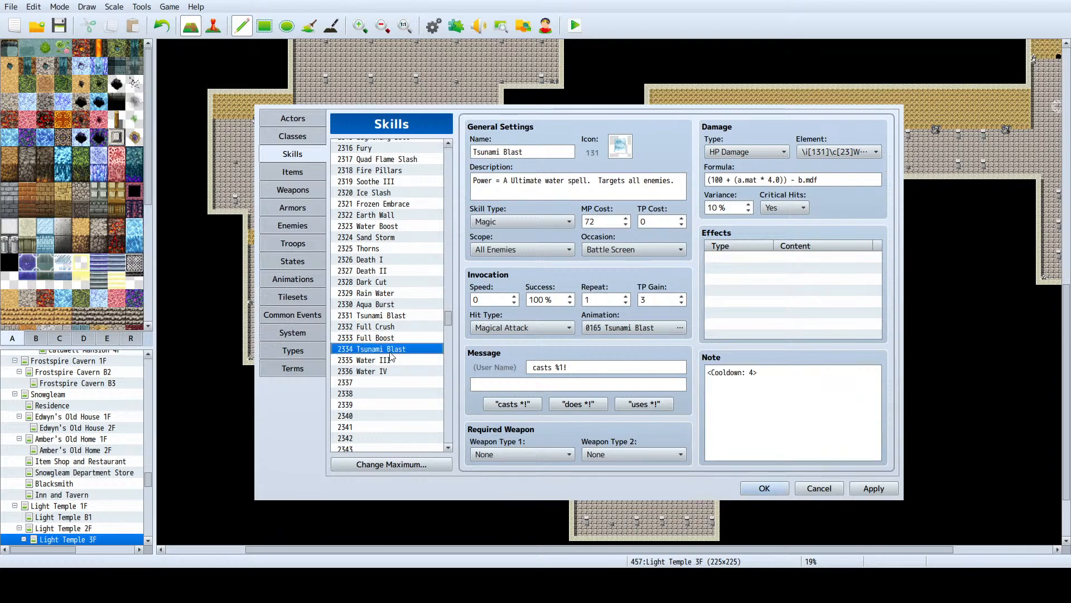
pyautogui.click(391, 358)
pyautogui.click(385, 370)
pyautogui.click(389, 349)
pyautogui.click(394, 338)
pyautogui.click(395, 328)
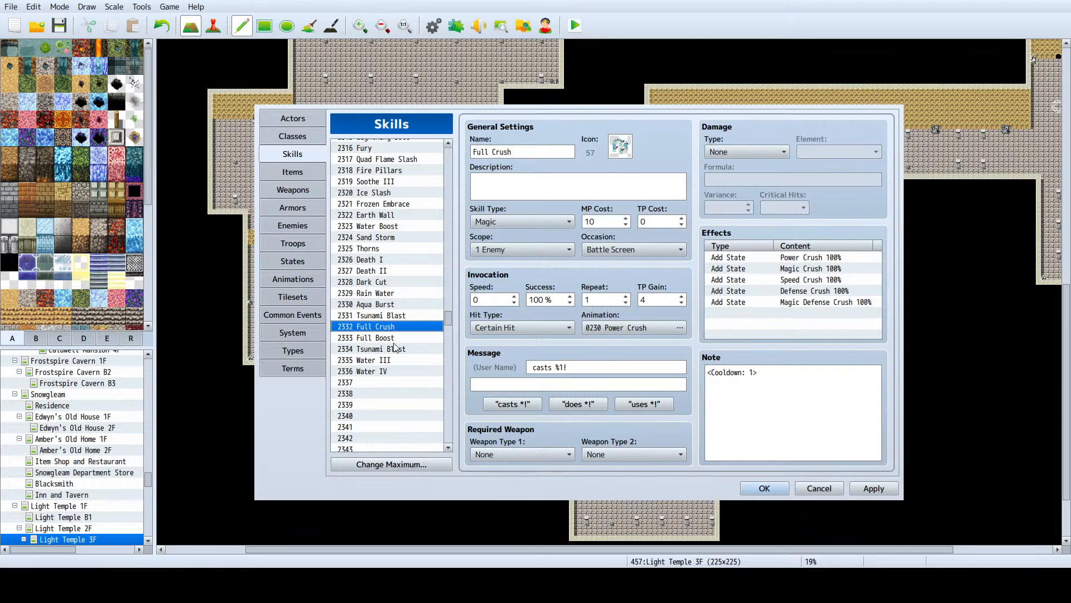
pyautogui.click(394, 348)
pyautogui.click(386, 381)
pyautogui.click(389, 370)
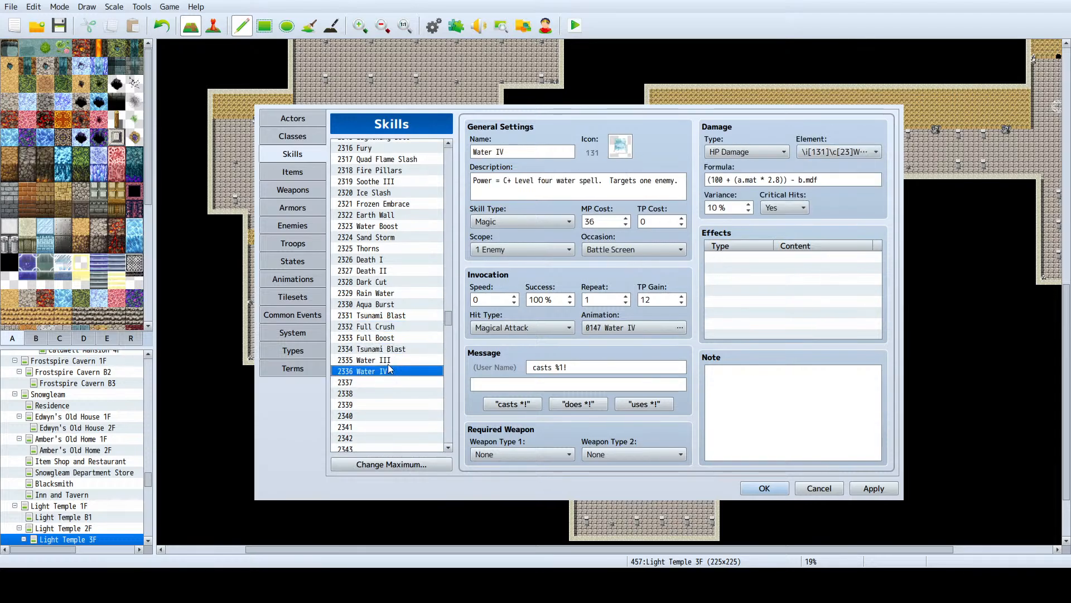
pyautogui.click(392, 361)
pyautogui.click(393, 349)
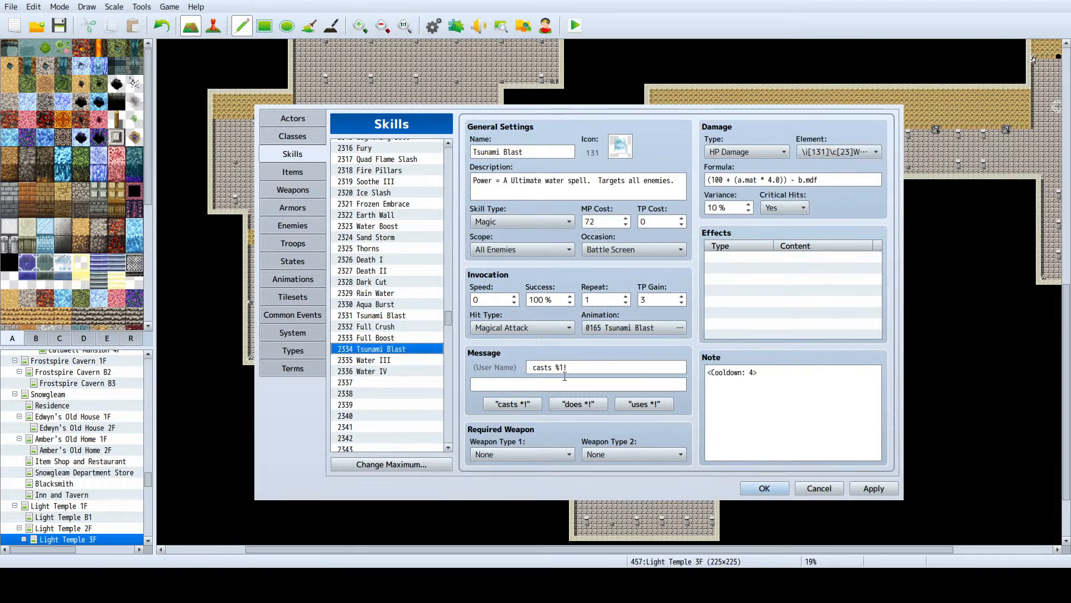
# Step: Copy Full Boost's note <Cooldown: 1> into the empty note of enemy skill 2335 Water III
pyautogui.click(389, 338)
pyautogui.click(763, 384)
pyautogui.hotkey('ctrl', 'c')
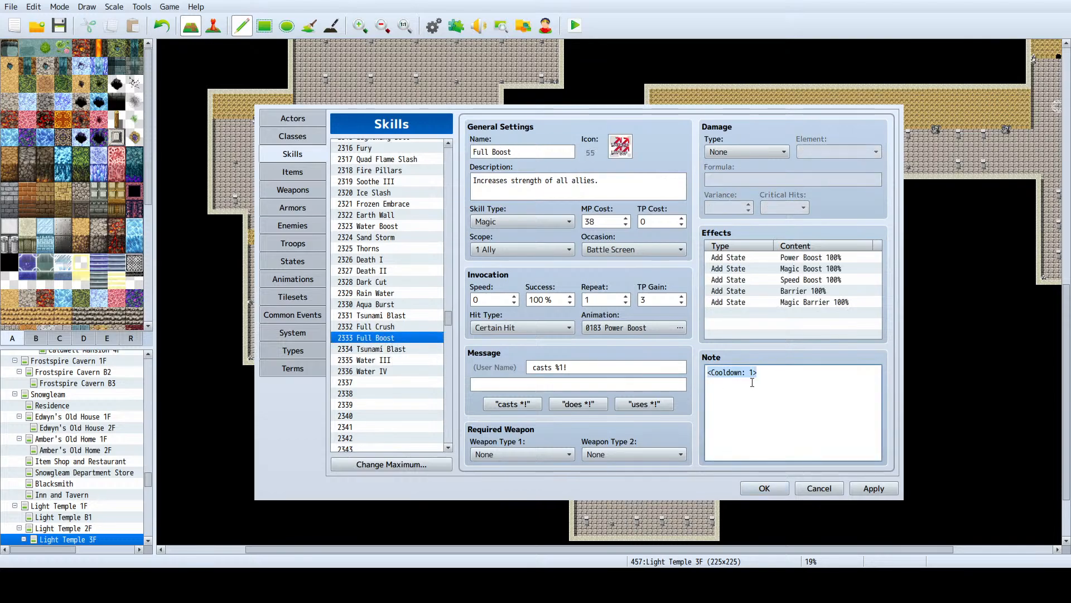
pyautogui.press('Delete')
pyautogui.hotkey('ctrl', 'v')
pyautogui.click(422, 360)
pyautogui.click(735, 400)
pyautogui.hotkey('ctrl', 'v')
# Step: Paste the copied <Cooldown: 1> into the note of enemy skill 2336 Water IV
pyautogui.click(372, 371)
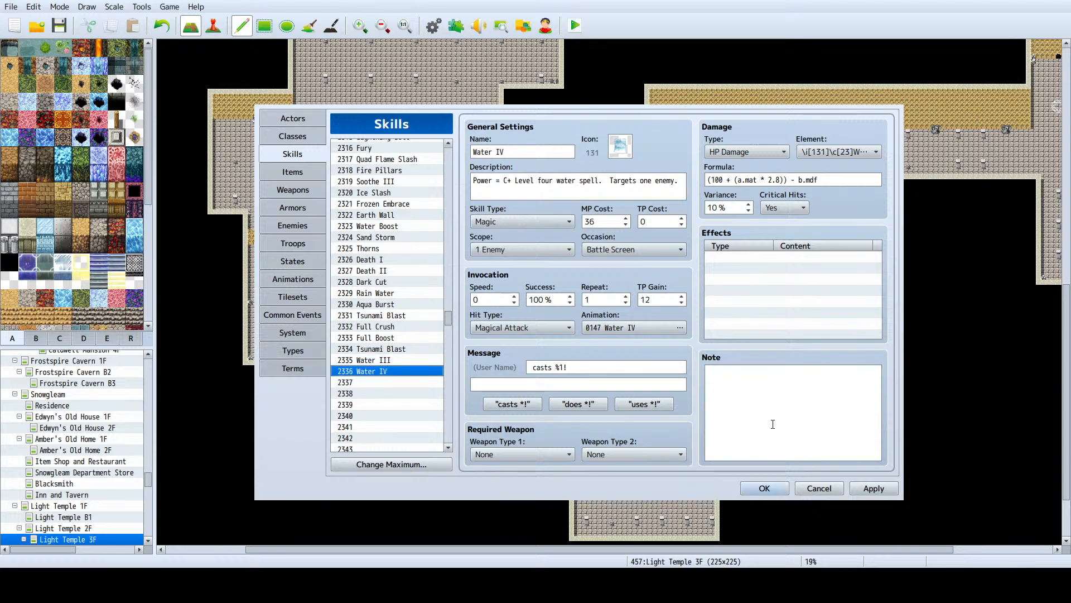
pyautogui.click(773, 423)
pyautogui.hotkey('ctrl', 'v')
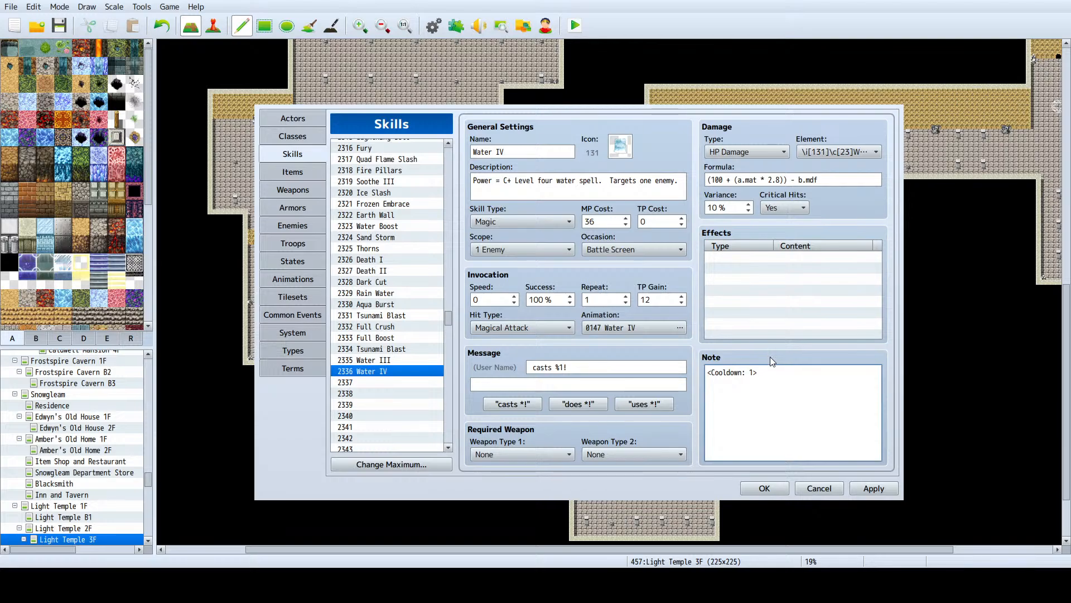
# Step: Recheck the cooldown notes of the new Water III, Water IV, Tsunami Blast and Full Boost enemy skills
pyautogui.click(393, 360)
pyautogui.click(850, 379)
pyautogui.hotkey('ctrl', 'a')
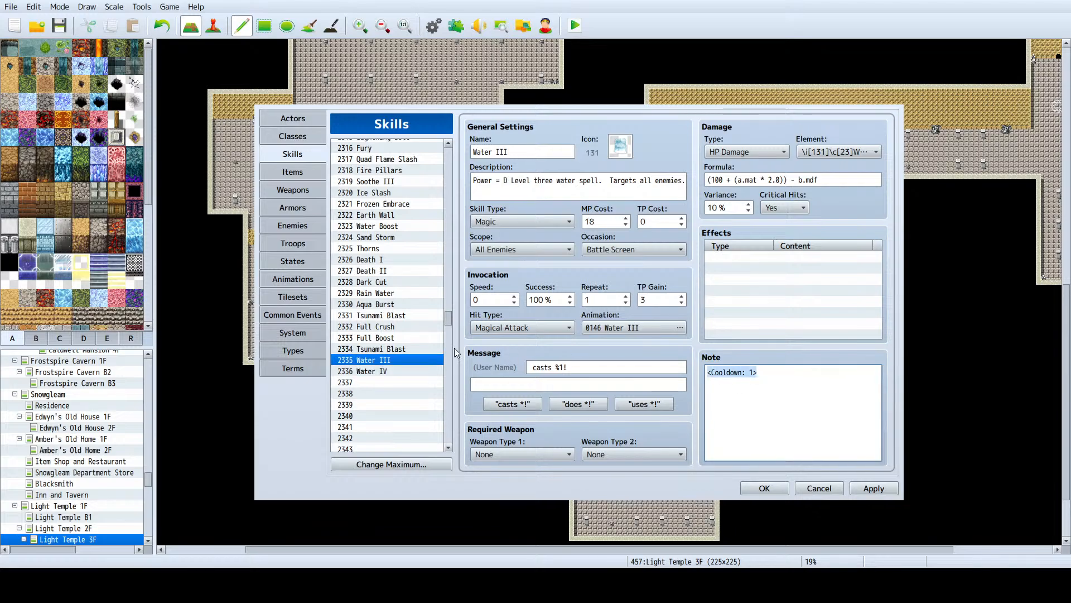
pyautogui.click(384, 349)
pyautogui.click(384, 371)
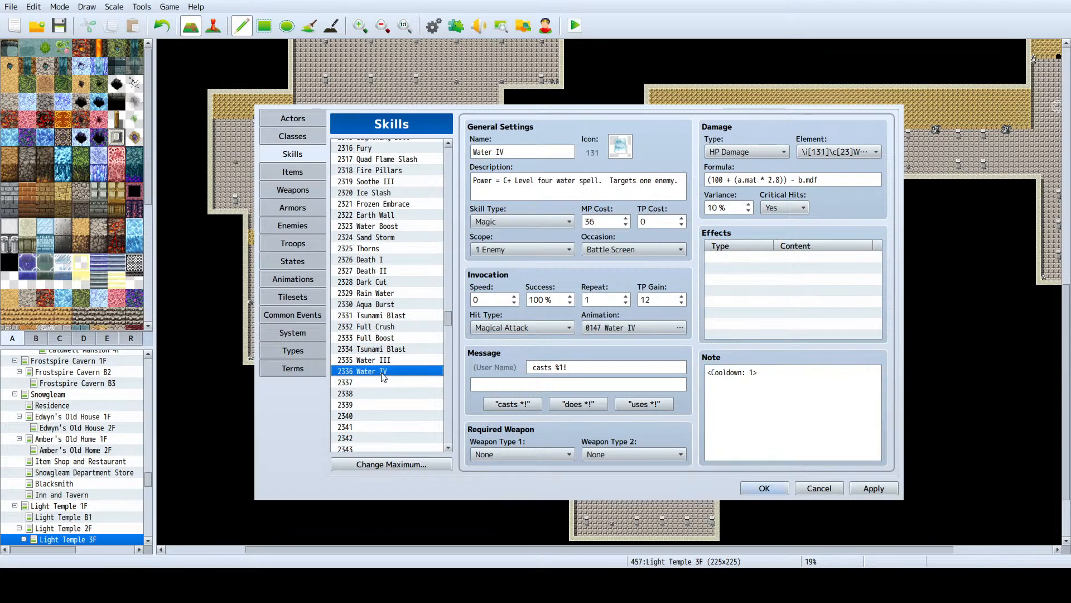
pyautogui.click(732, 401)
pyautogui.hotkey('ctrl', 'a')
pyautogui.click(798, 378)
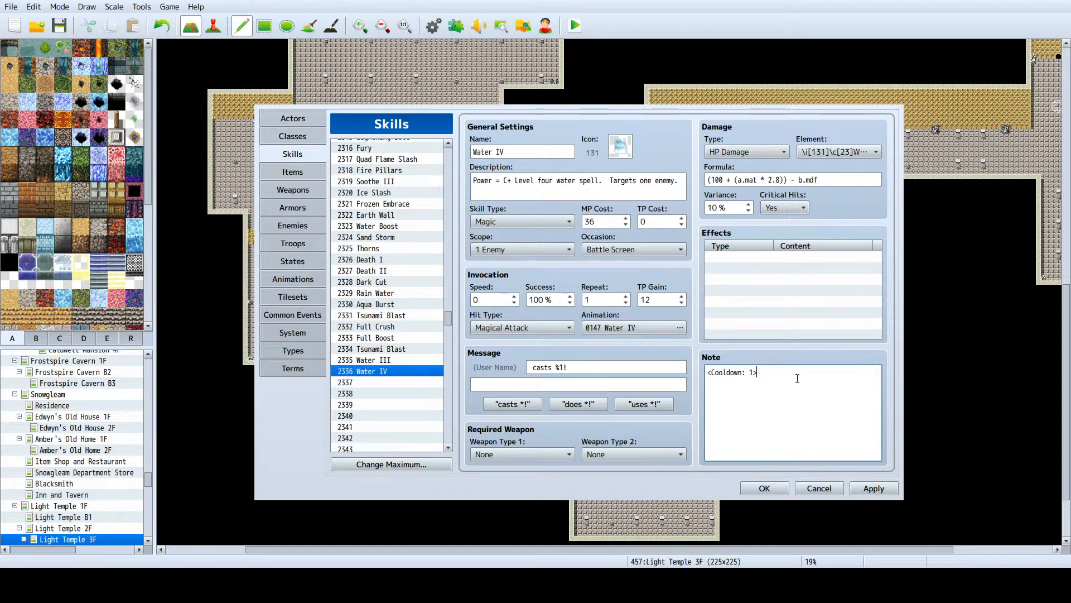
pyautogui.click(360, 359)
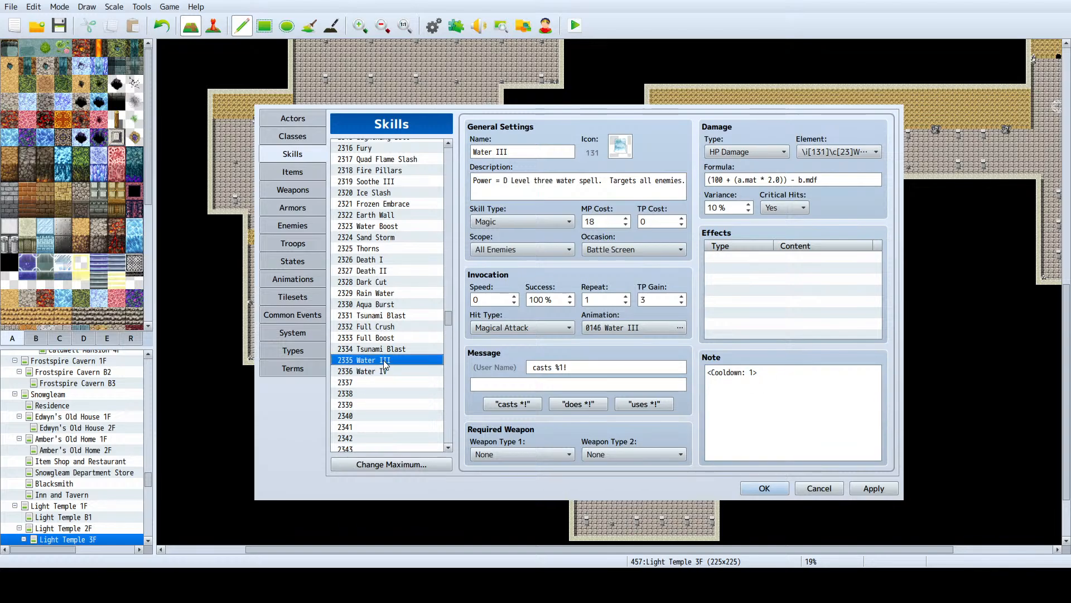
pyautogui.click(776, 374)
pyautogui.hotkey('ctrl', 'a')
pyautogui.click(776, 374)
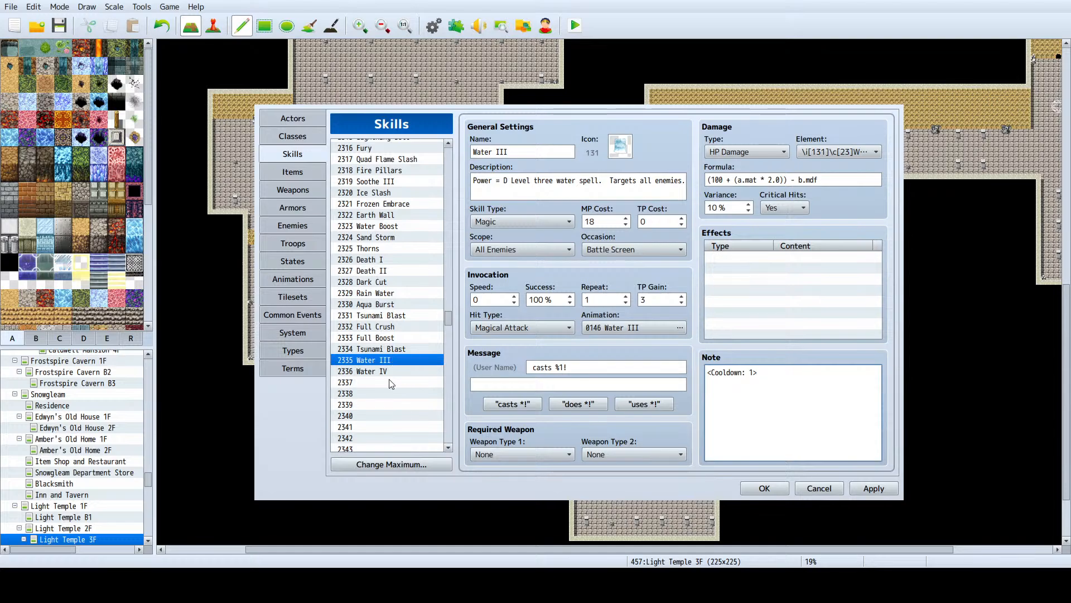
pyautogui.click(398, 350)
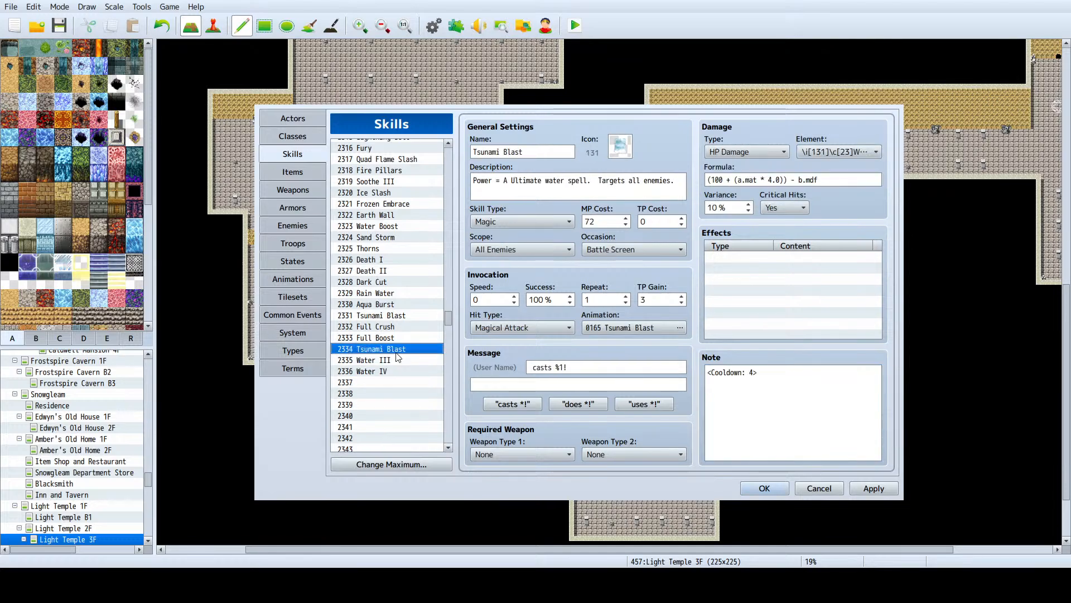
pyautogui.click(398, 339)
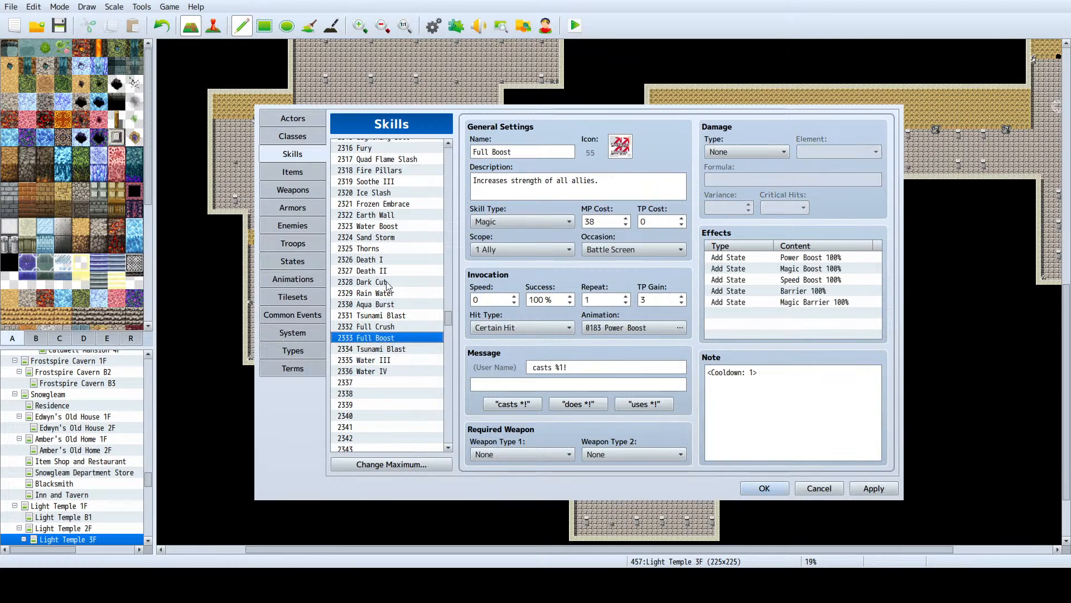
# Step: Search the enemy skills backward from 2333 Full Boost for more attacks to reuse, and examine the settings of 1961 Sleep I
pyautogui.scroll(3, 389, 285)
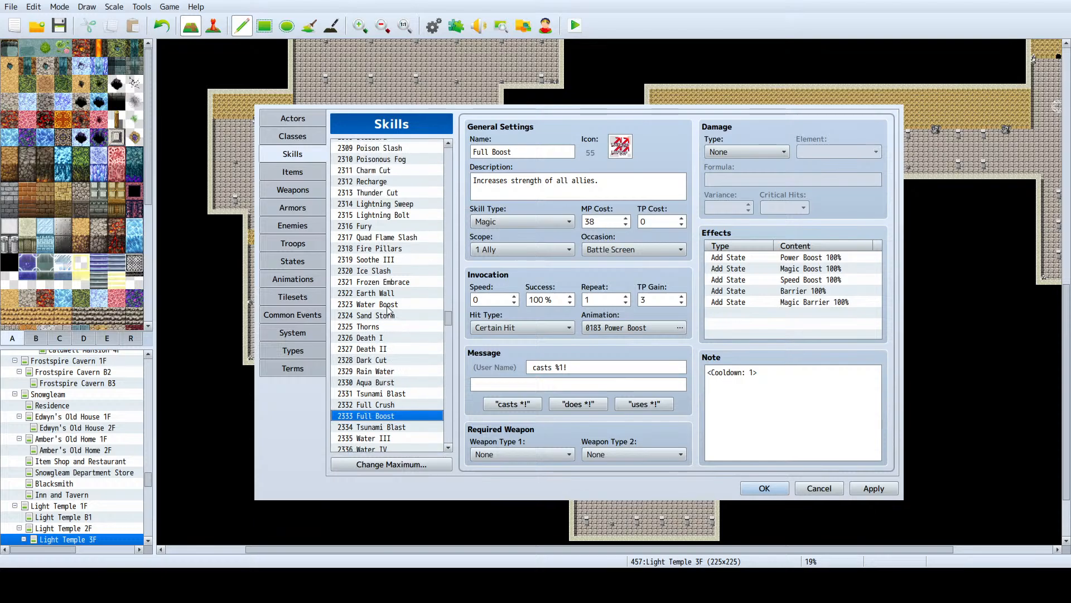
pyautogui.scroll(18, 389, 311)
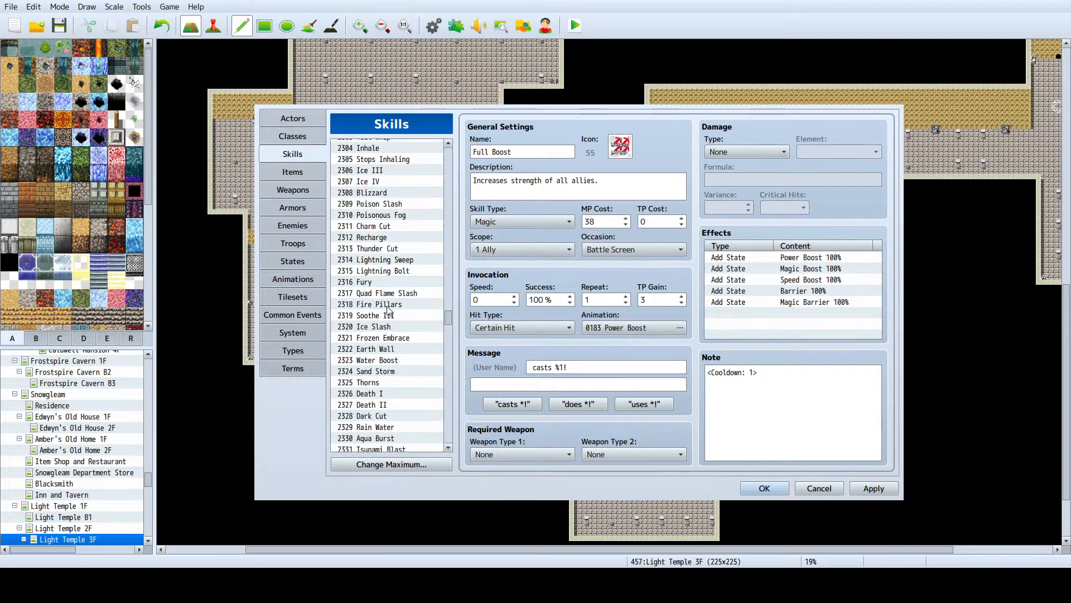
pyautogui.scroll(14, 388, 312)
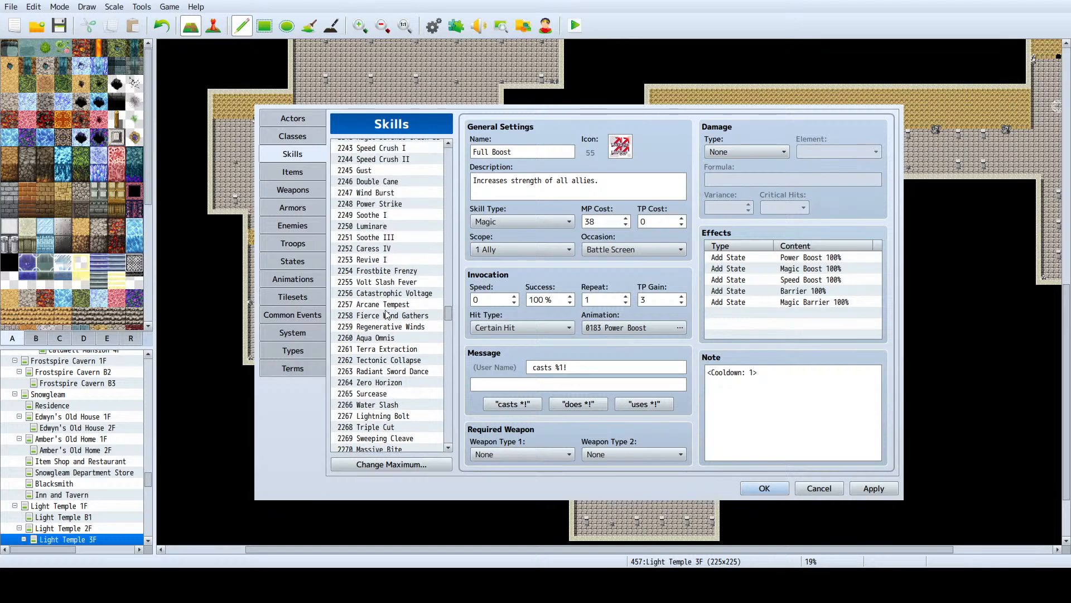
pyautogui.scroll(2, 394, 320)
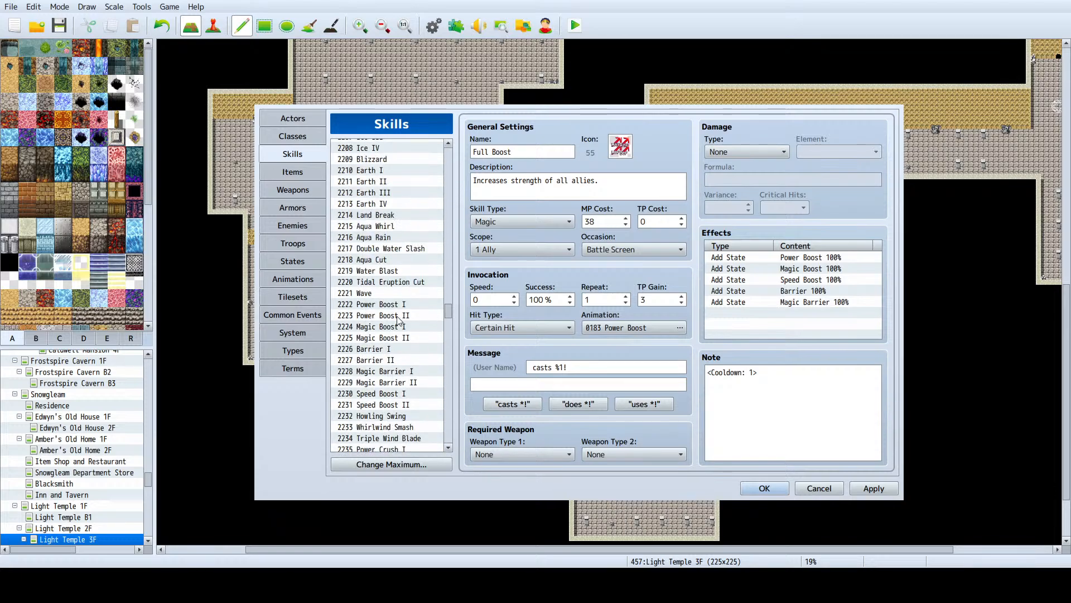
pyautogui.scroll(3, 398, 320)
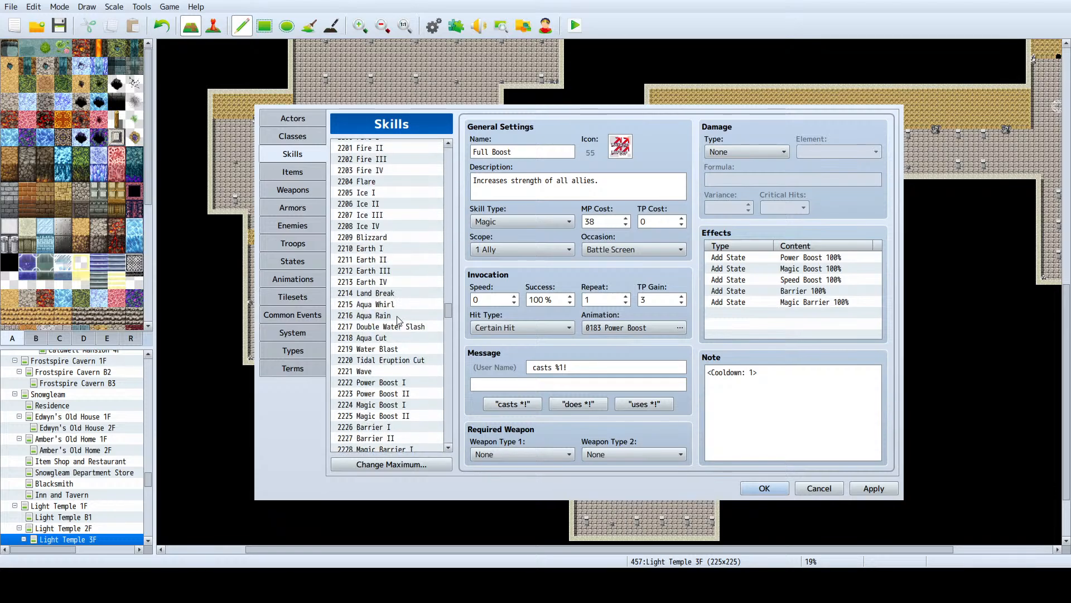
pyautogui.scroll(10, 397, 315)
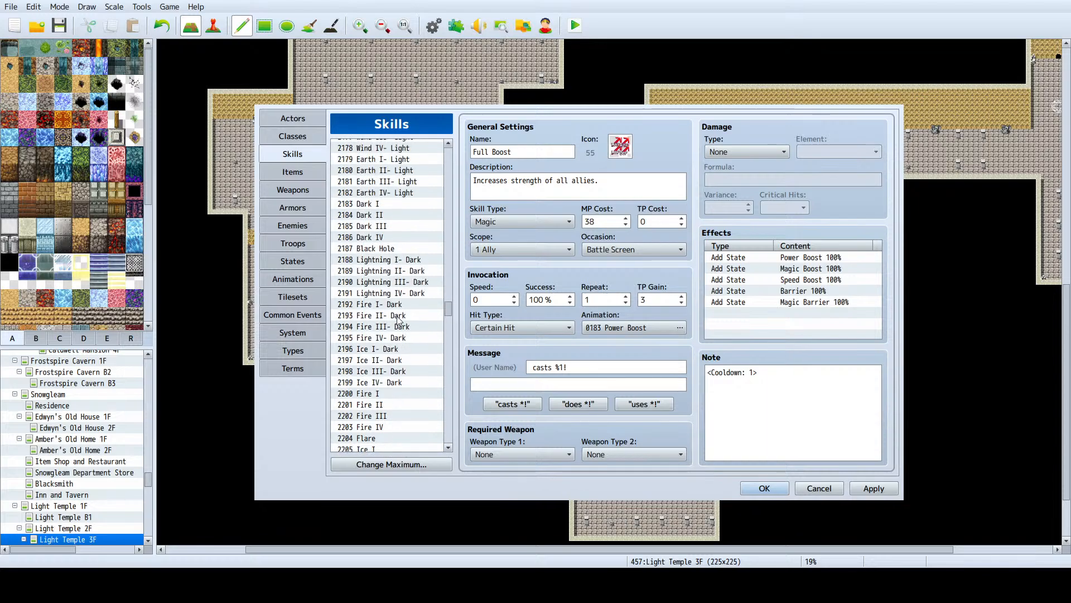
pyautogui.scroll(10, 397, 317)
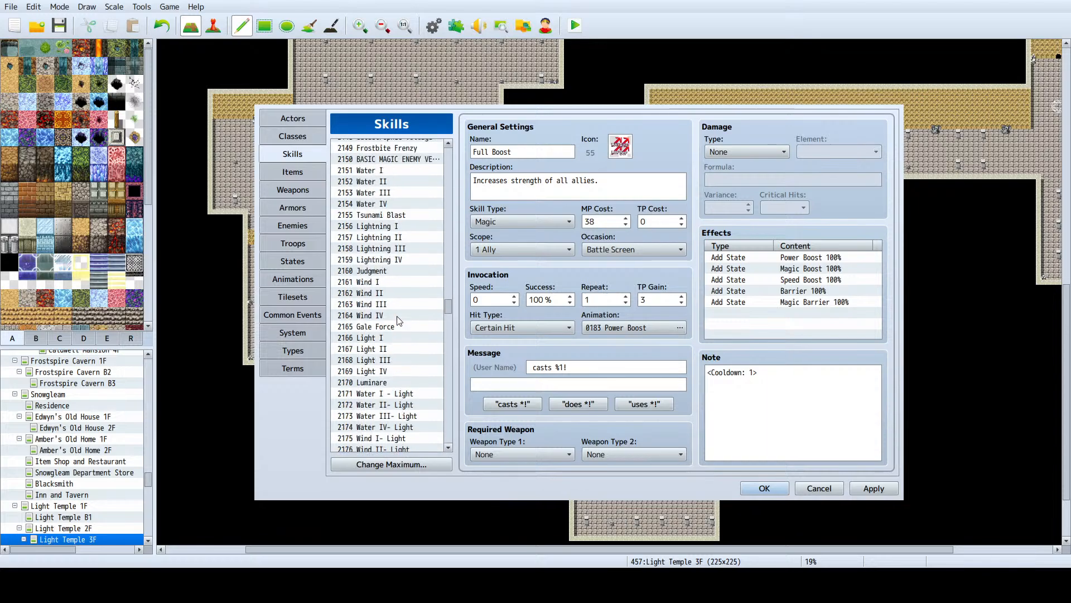
pyautogui.scroll(10, 398, 319)
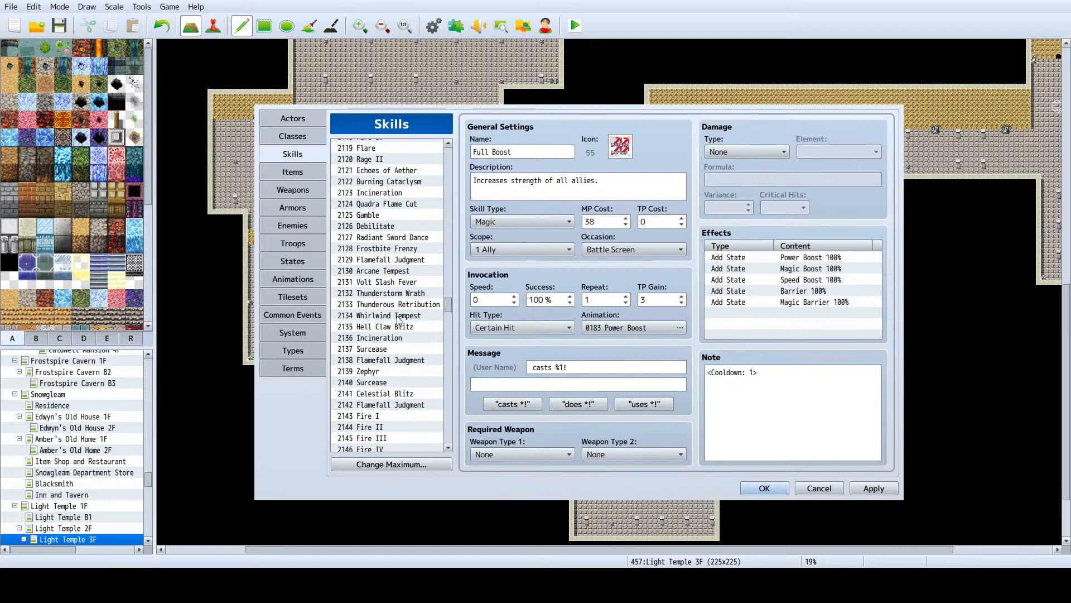
pyautogui.scroll(6, 398, 320)
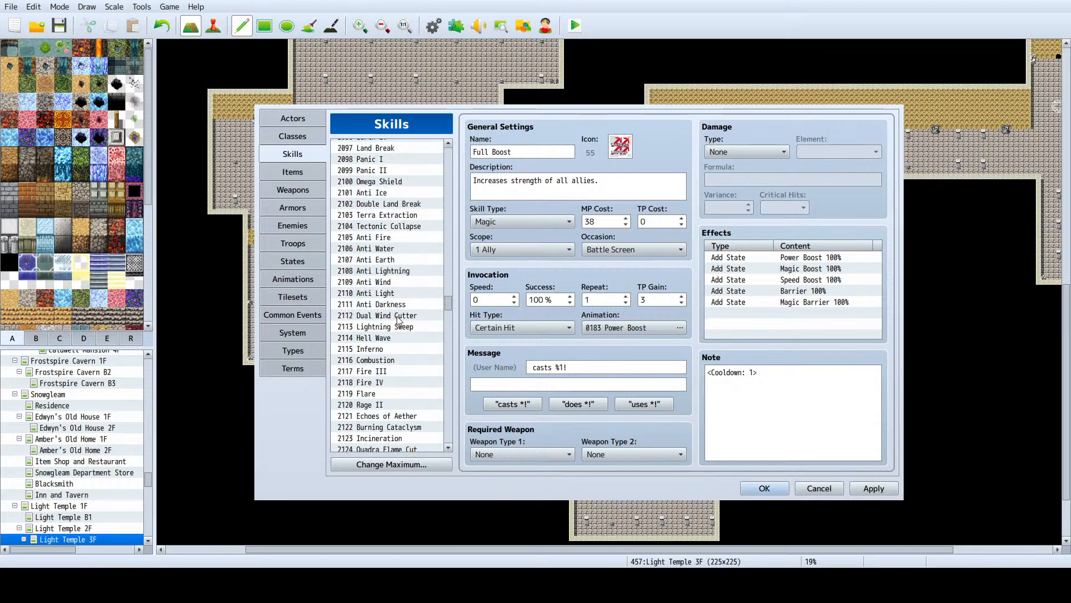
pyautogui.scroll(5, 399, 317)
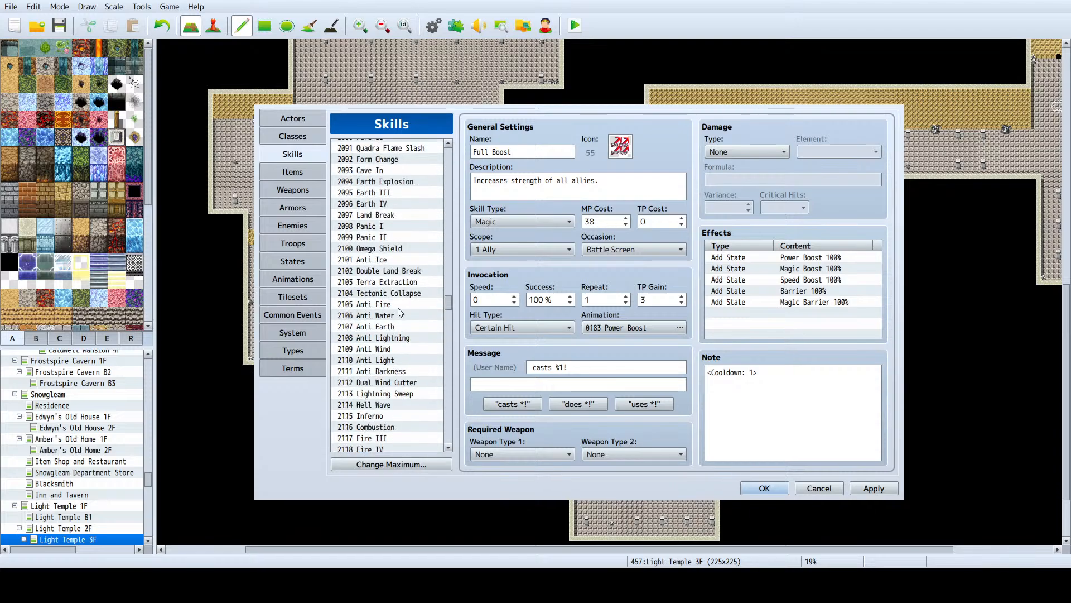
pyautogui.scroll(9, 399, 311)
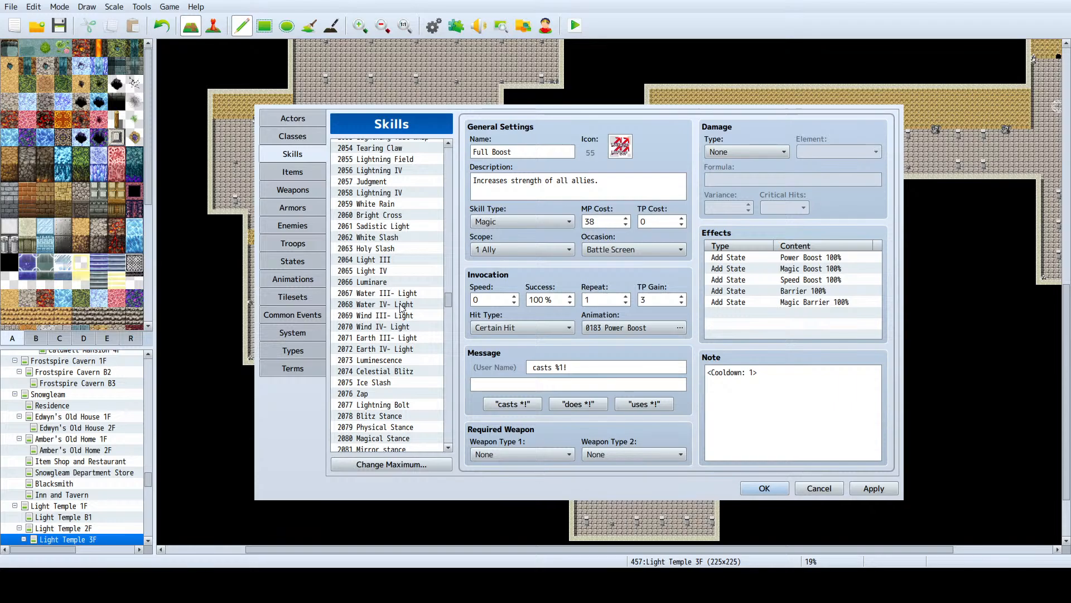
pyautogui.scroll(4, 392, 304)
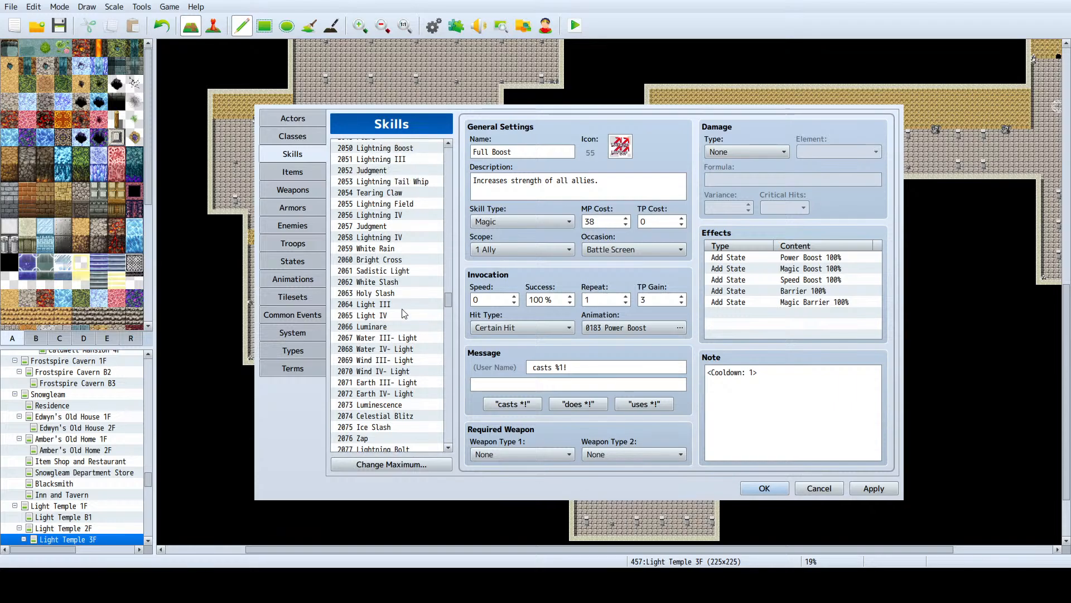
pyautogui.scroll(8, 391, 305)
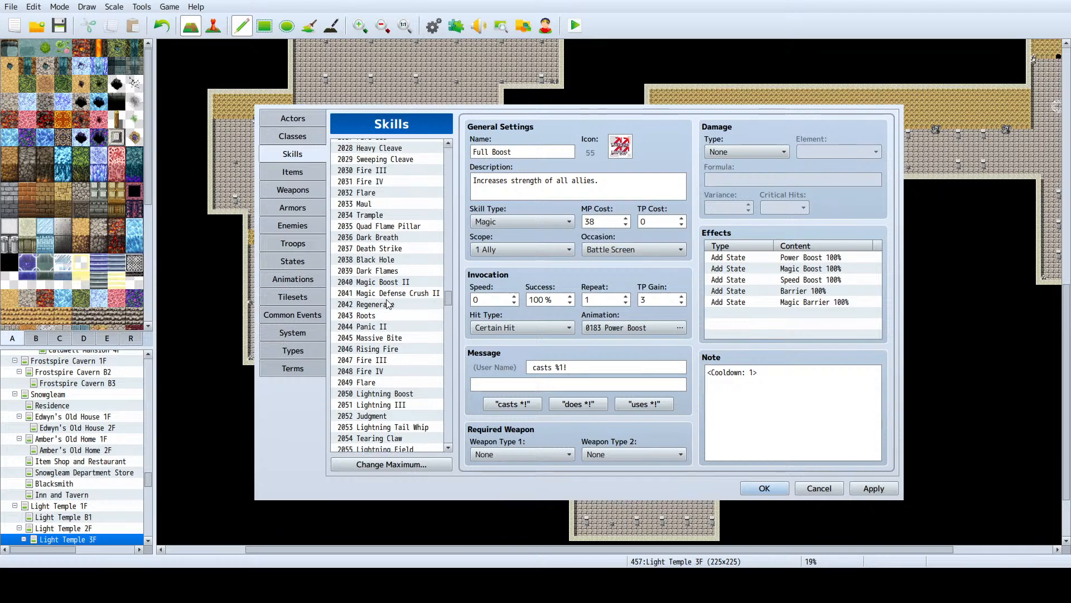
pyautogui.scroll(8, 392, 307)
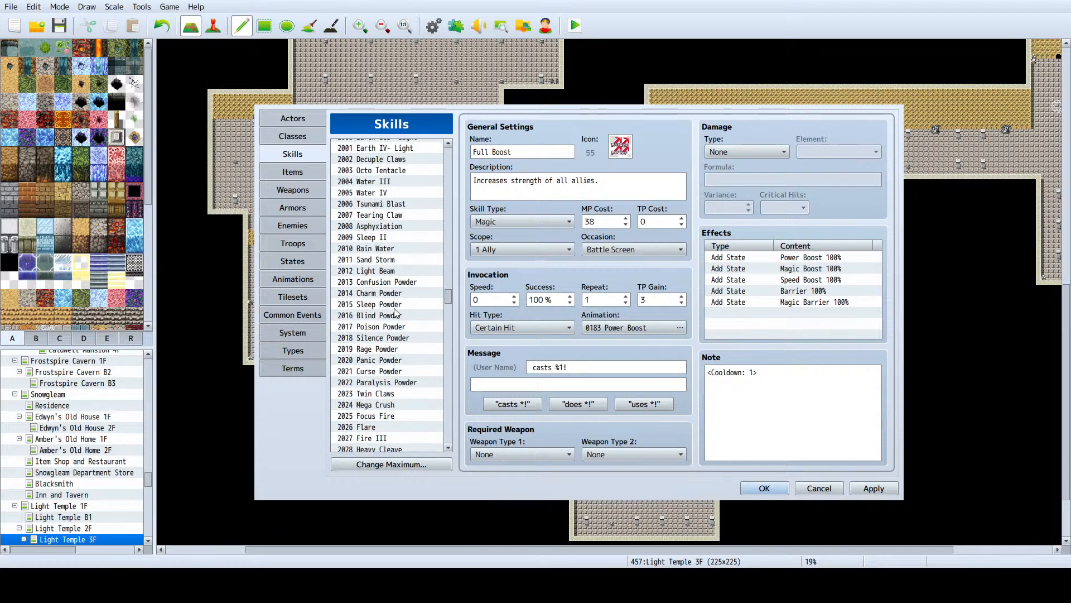
pyautogui.scroll(5, 401, 316)
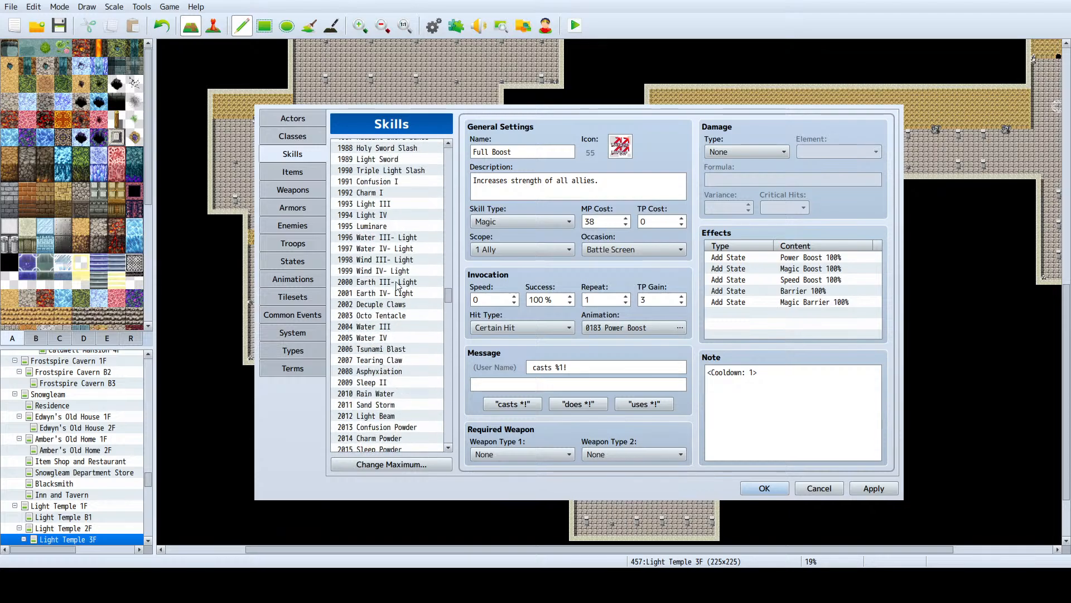
pyautogui.scroll(7, 398, 286)
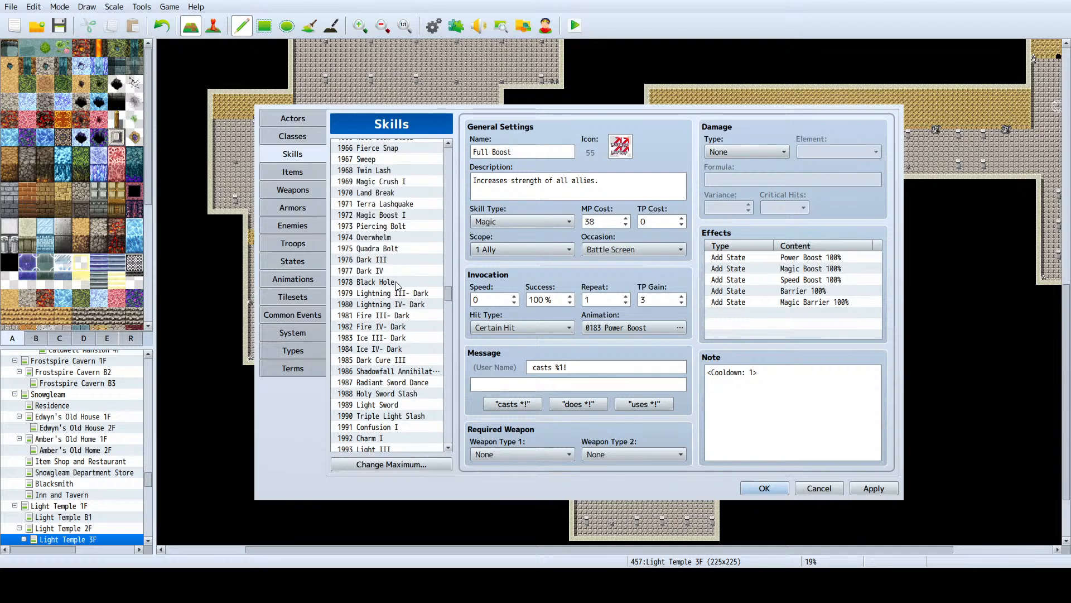
pyautogui.scroll(2, 399, 286)
pyautogui.scroll(2, 396, 281)
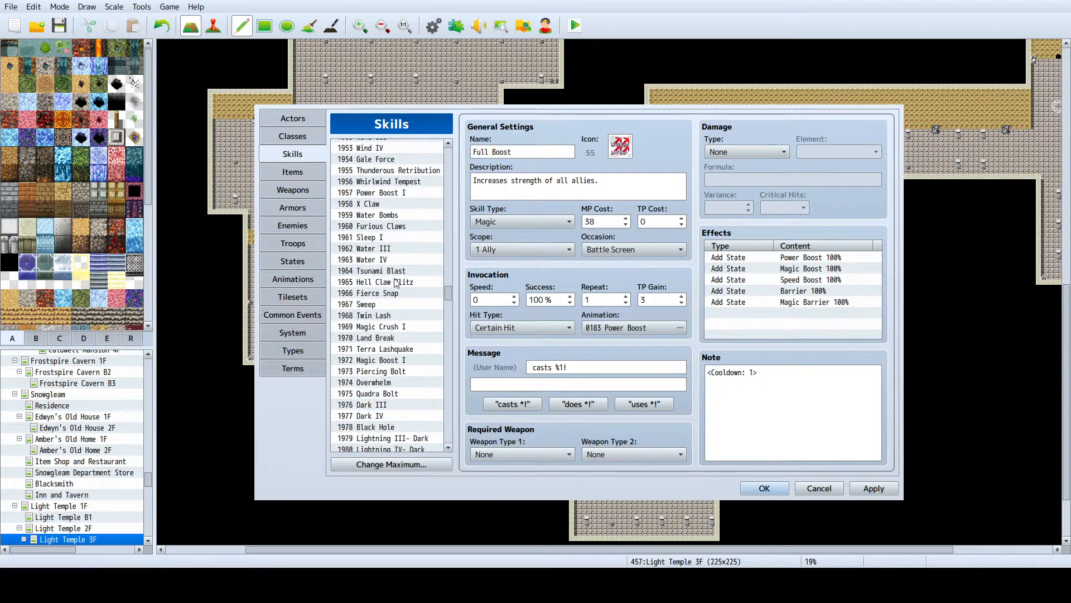
pyautogui.click(396, 281)
pyautogui.scroll(1, 395, 280)
pyautogui.click(395, 280)
pyautogui.scroll(7, 396, 285)
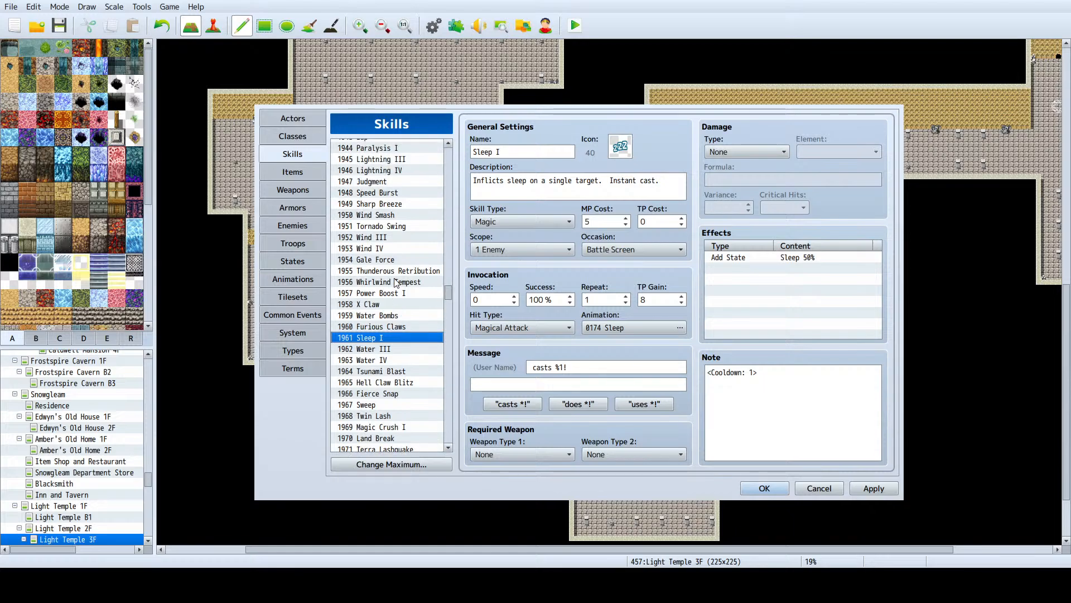
# Step: Look through the enemy skills before 1961 Sleep I and examine 1776 Quad Water Slash, 1777 Poison Mist and 1778 Light Rays
pyautogui.scroll(5, 410, 293)
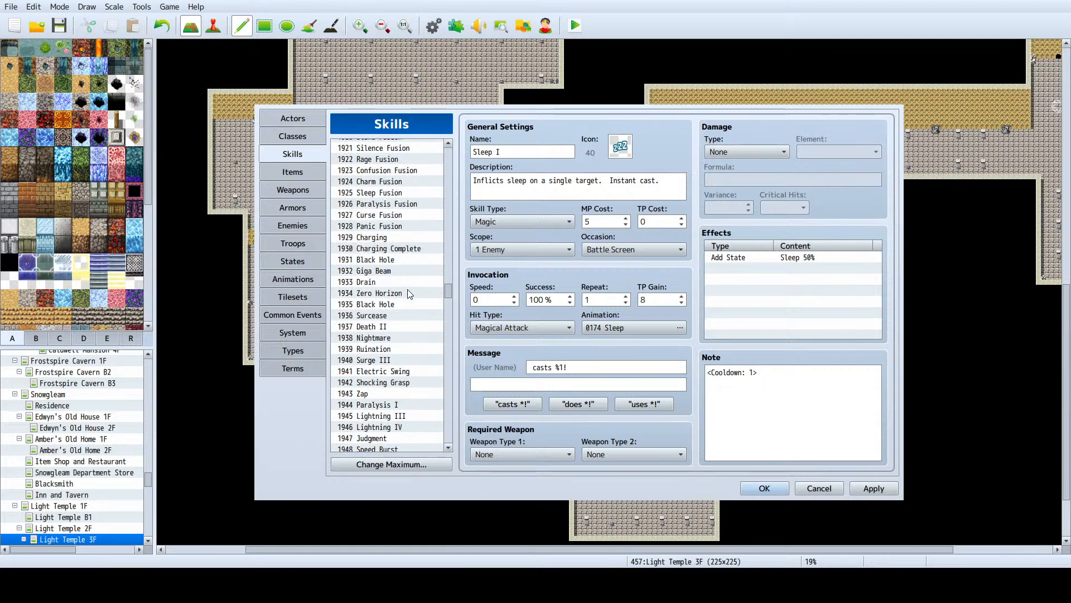
pyautogui.scroll(5, 407, 293)
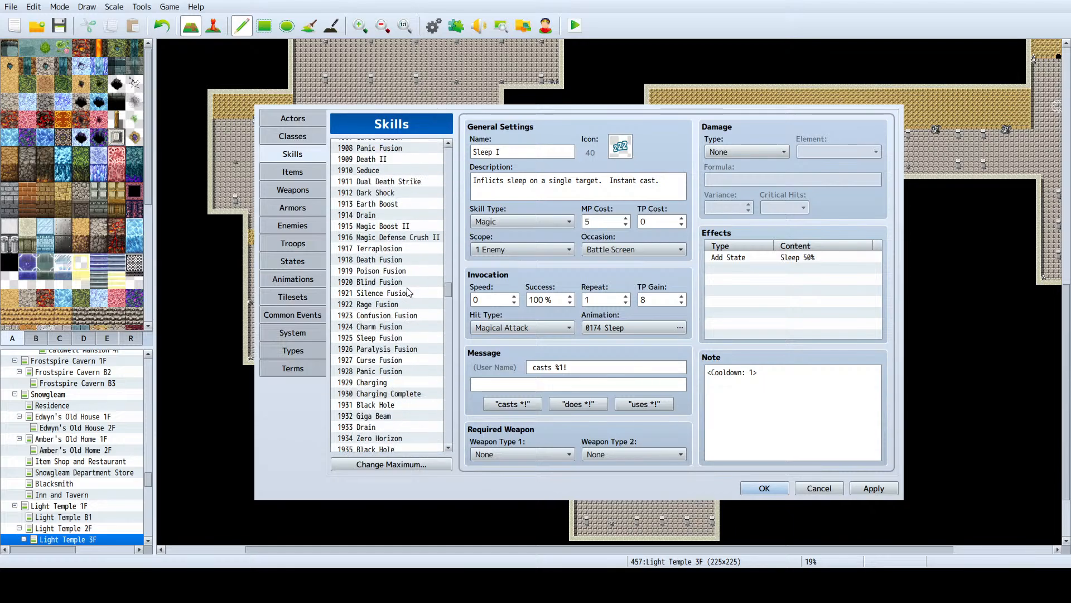
pyautogui.scroll(1, 407, 332)
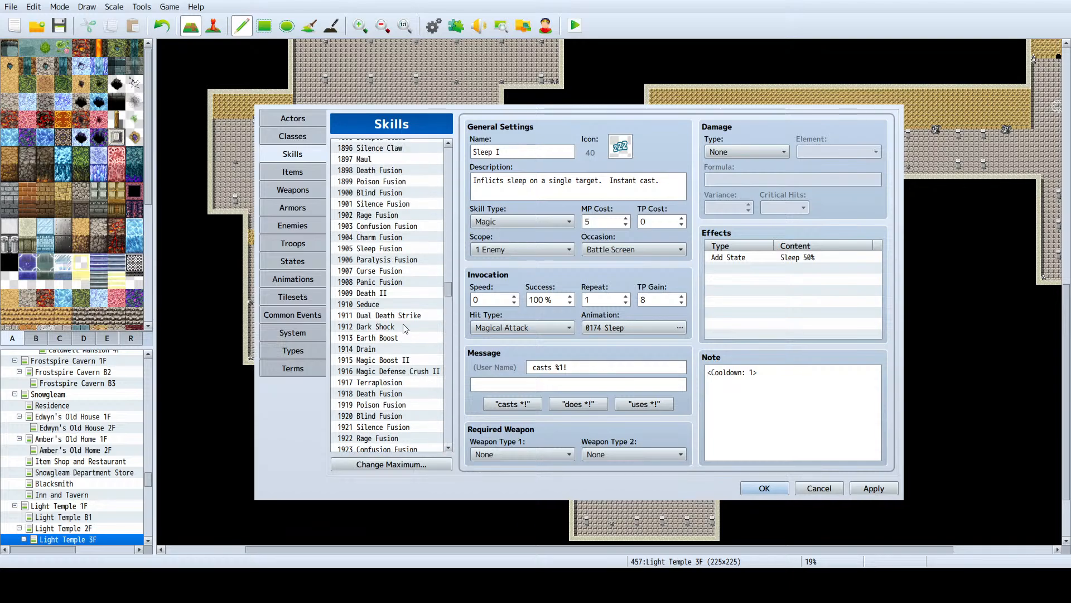
pyautogui.scroll(6, 403, 319)
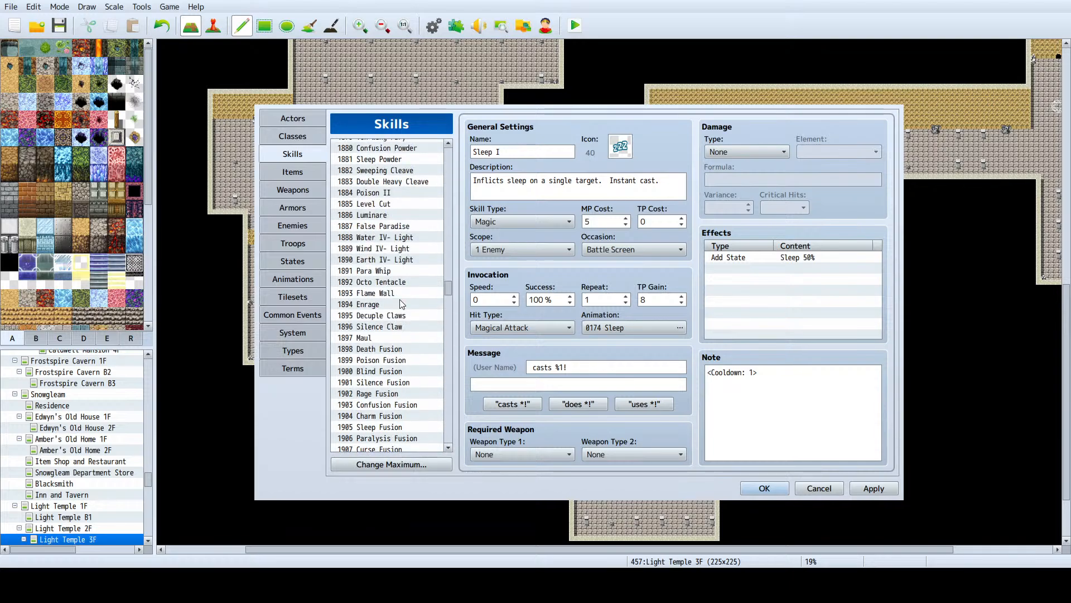
pyautogui.scroll(6, 405, 304)
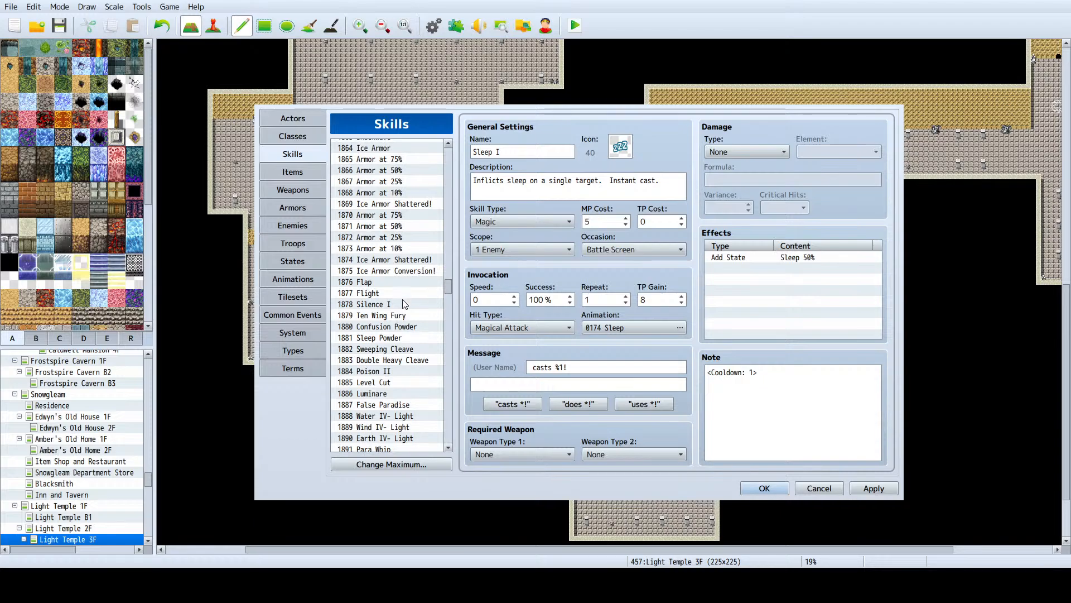
pyautogui.scroll(8, 405, 304)
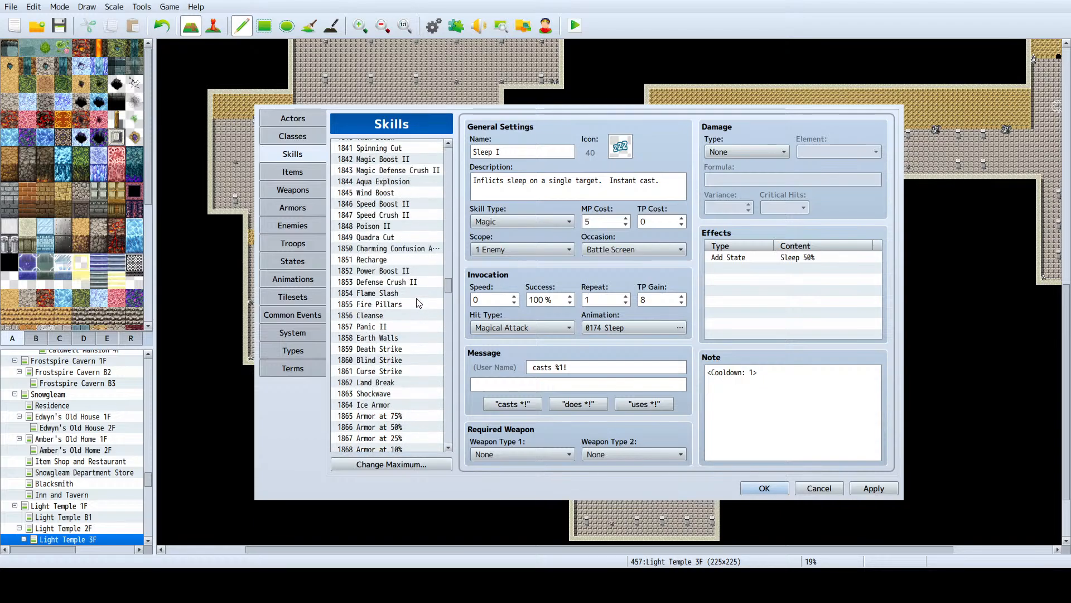
pyautogui.scroll(8, 413, 301)
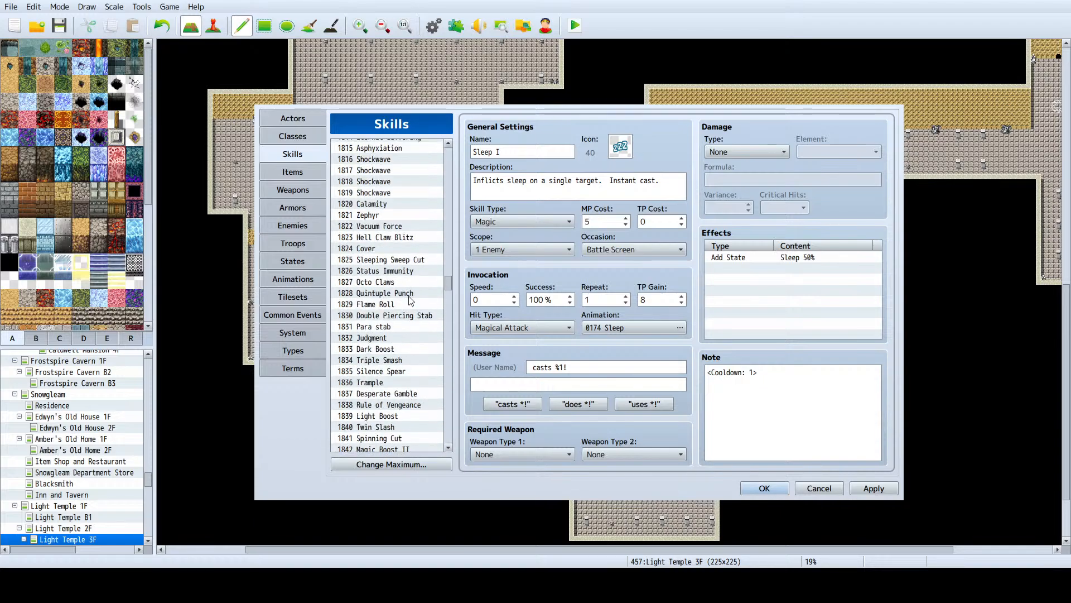
pyautogui.scroll(7, 410, 297)
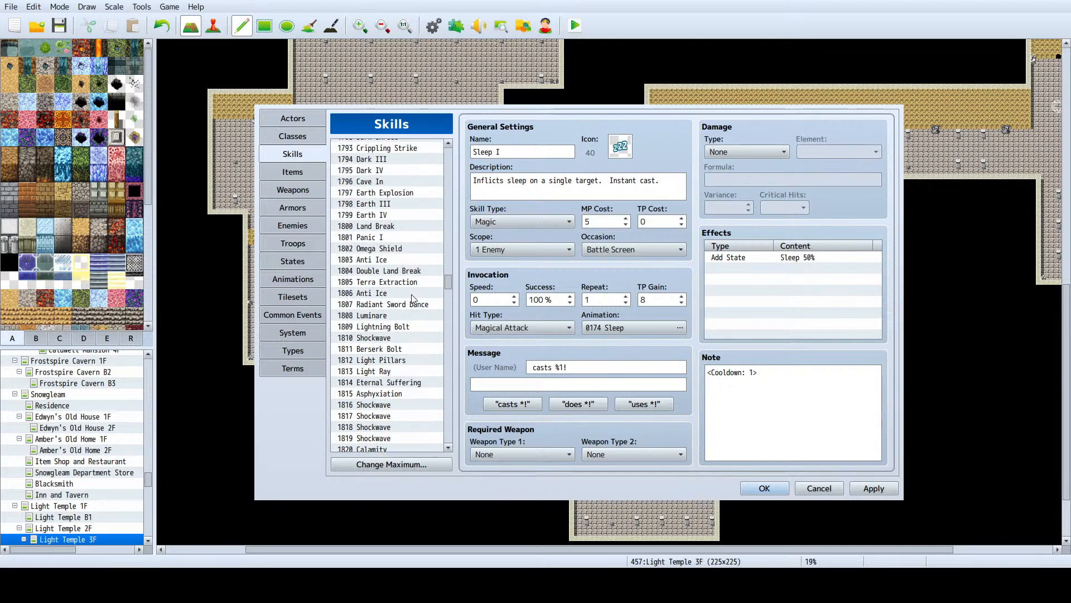
pyautogui.scroll(10, 412, 299)
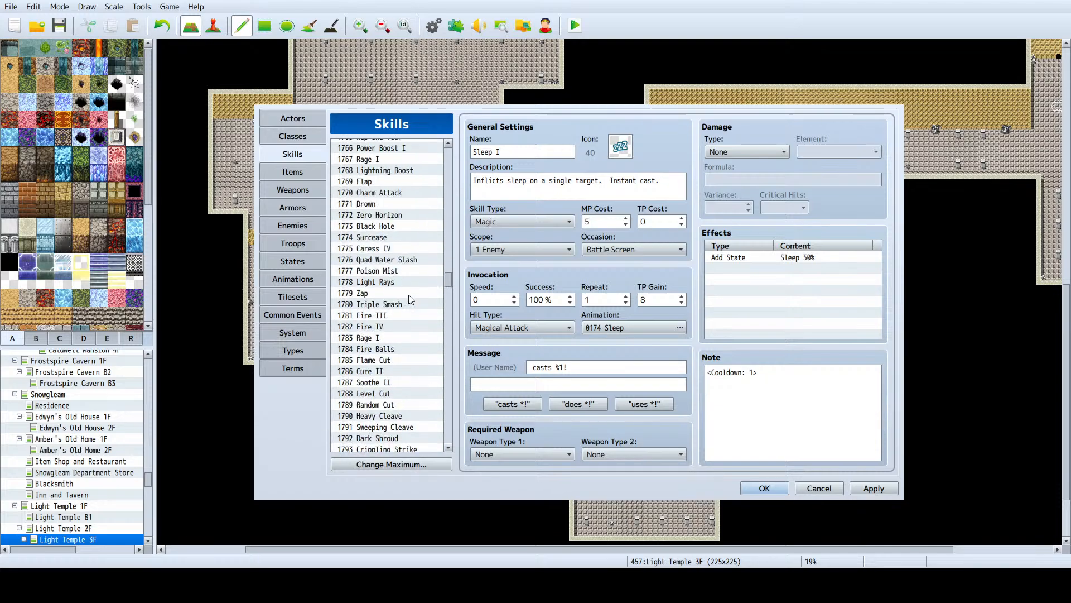
pyautogui.click(397, 305)
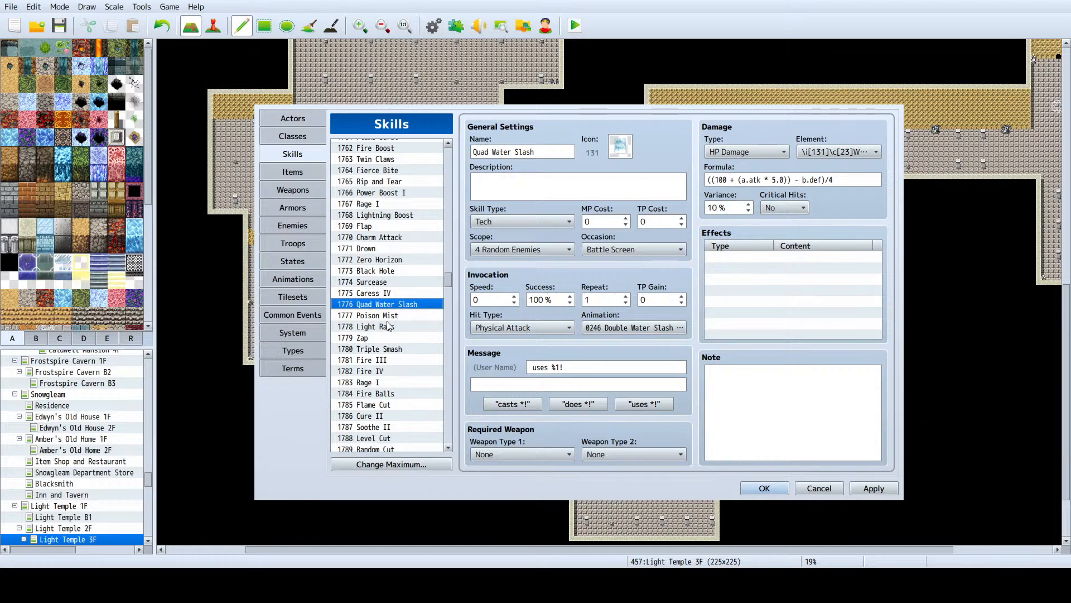
pyautogui.click(390, 316)
pyautogui.click(389, 327)
pyautogui.click(393, 305)
# Step: Look through the enemy skills before 1776 Quad Water Slash and examine 1763 Twin Claws, 1752 Piercing Bolt and 1715 Aqua Burst
pyautogui.scroll(4, 393, 310)
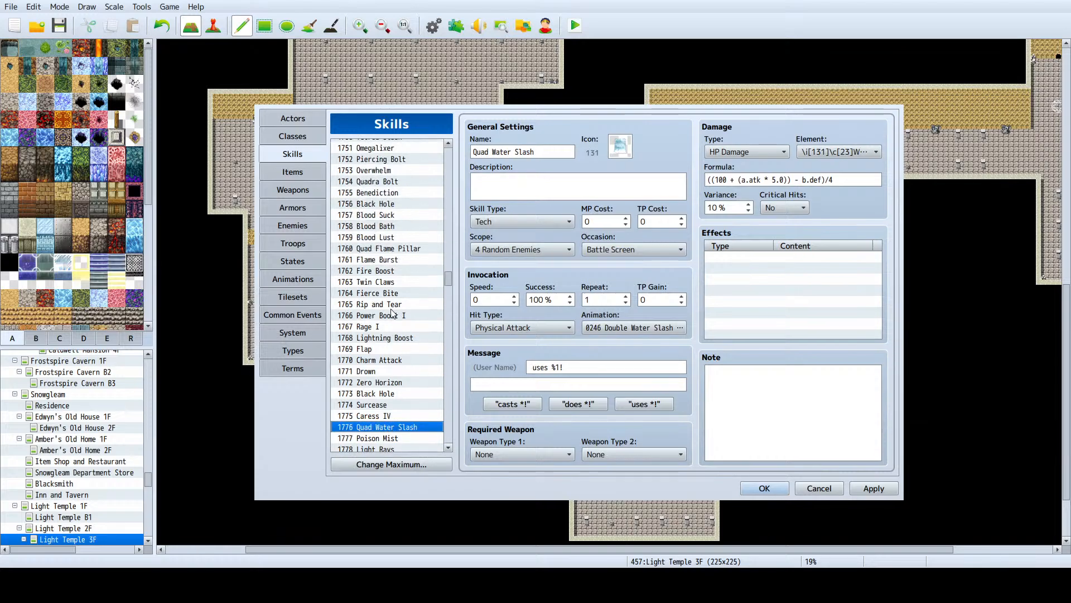
pyautogui.scroll(1, 392, 314)
pyautogui.click(392, 305)
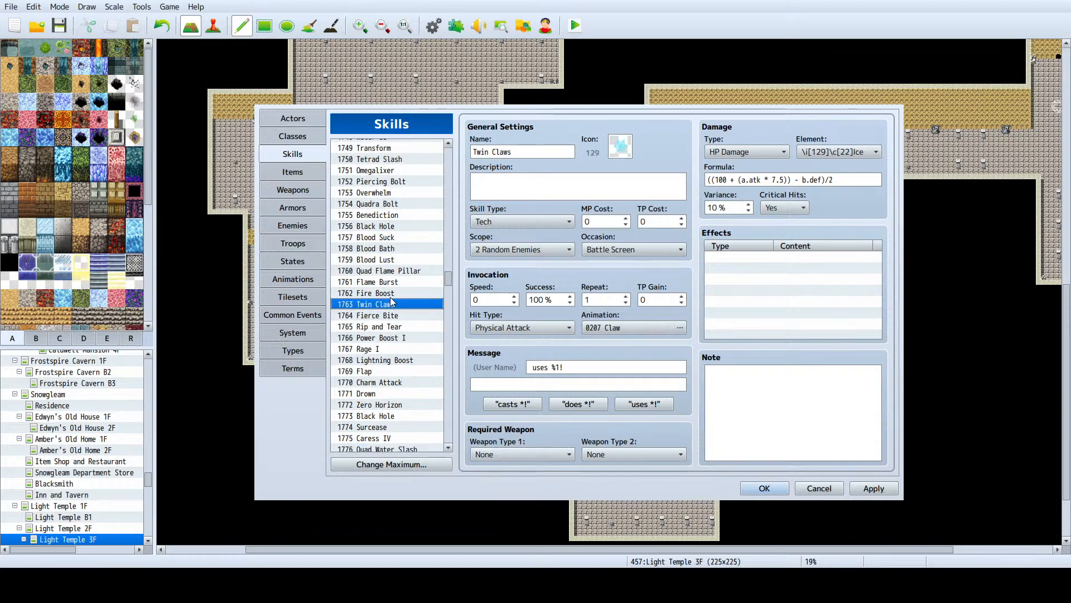
pyautogui.scroll(2, 391, 296)
pyautogui.scroll(3, 390, 295)
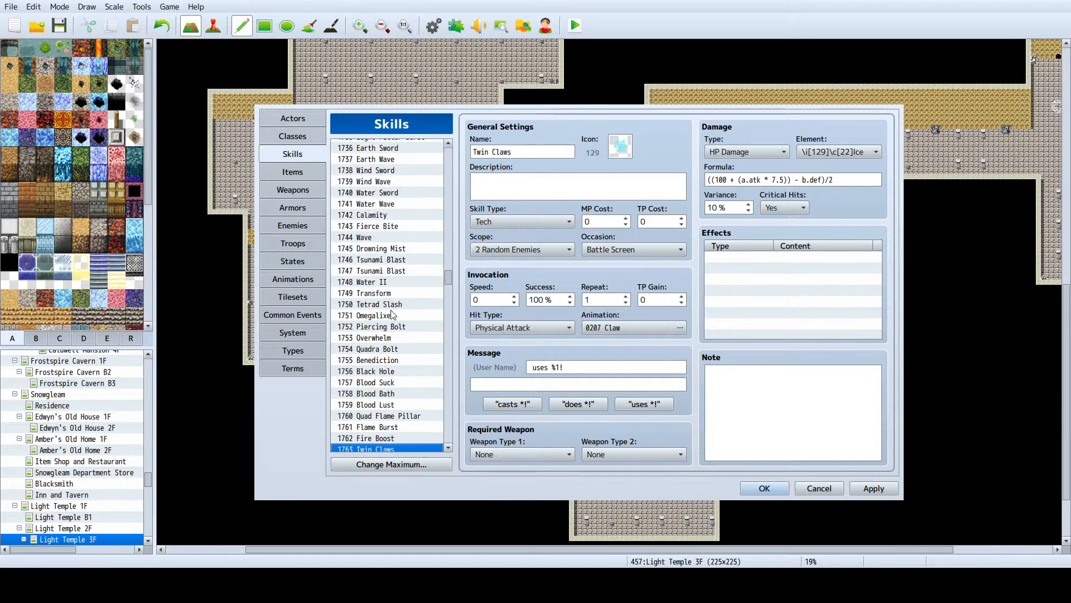
pyautogui.click(392, 315)
pyautogui.click(394, 325)
pyautogui.scroll(8, 394, 324)
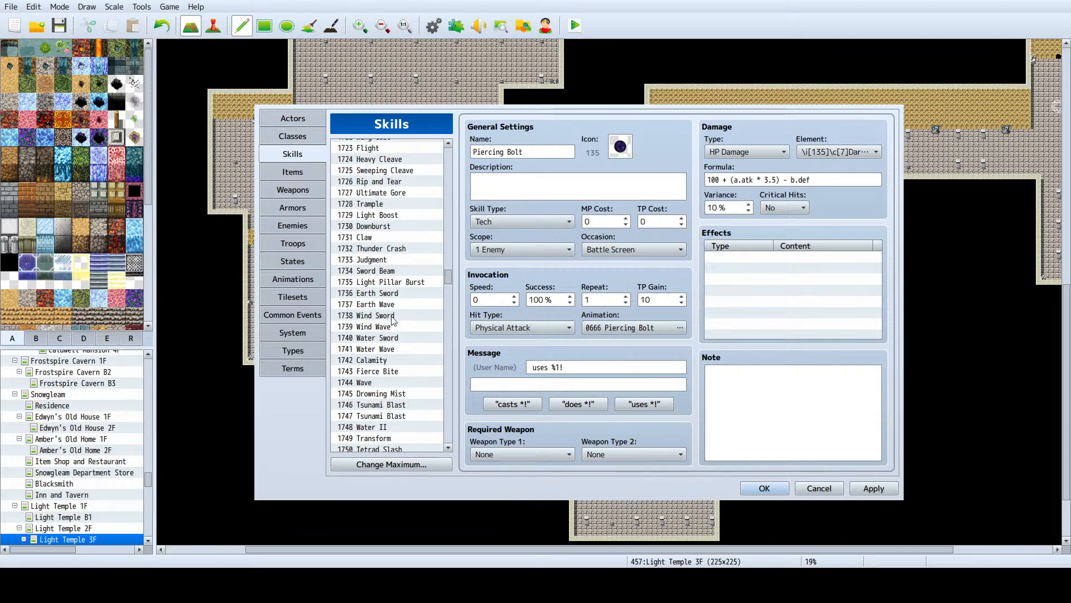
pyautogui.scroll(4, 393, 318)
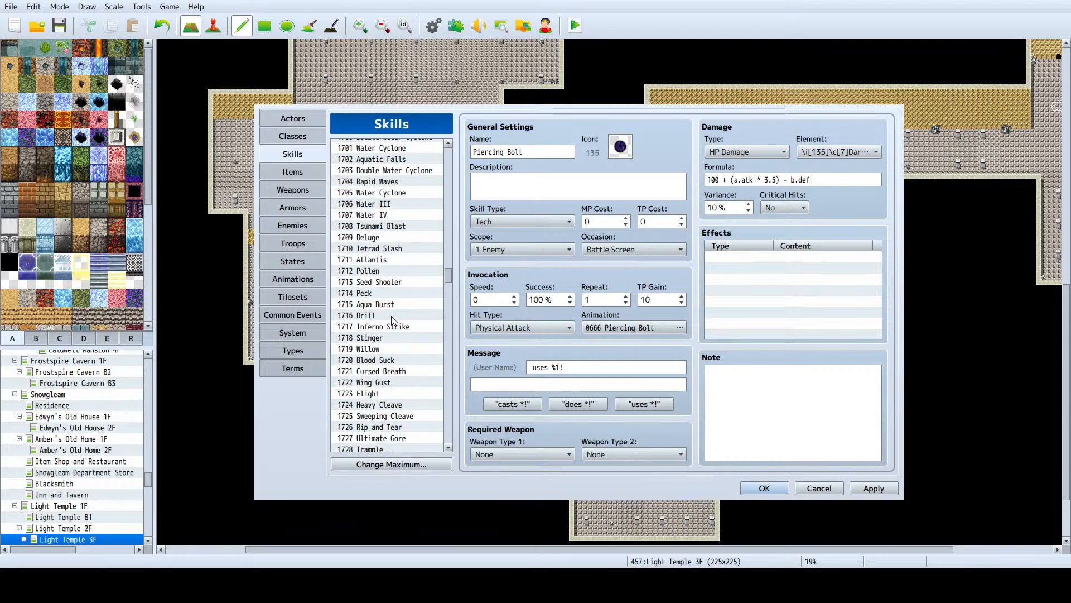
pyautogui.click(389, 307)
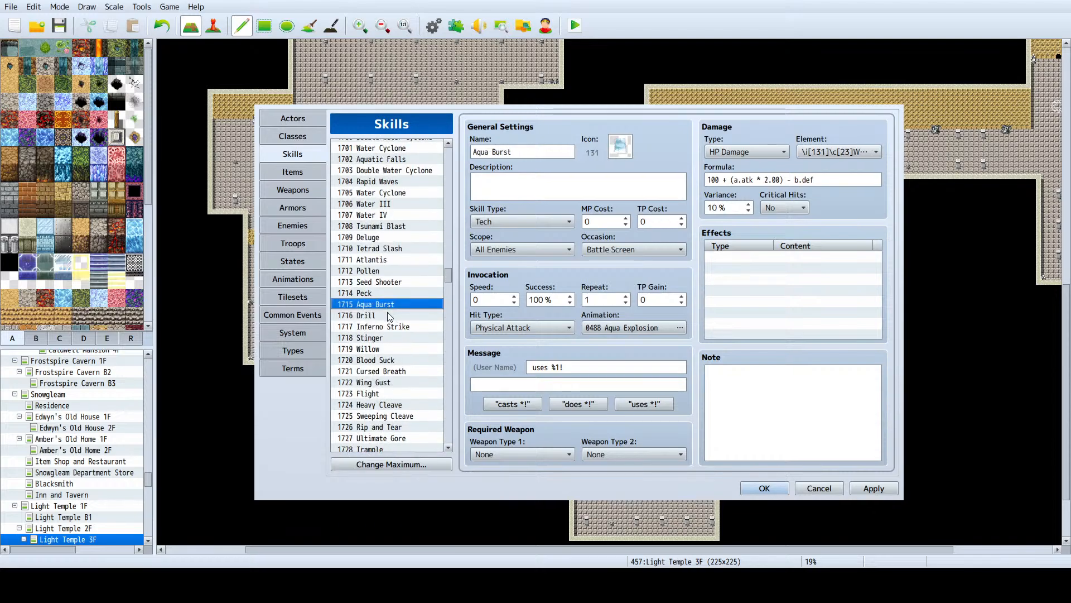
# Step: Search the enemy skills backward from 1715 Aqua Burst to around 1475 Charm Sword for more attacks to reuse
pyautogui.scroll(5, 390, 316)
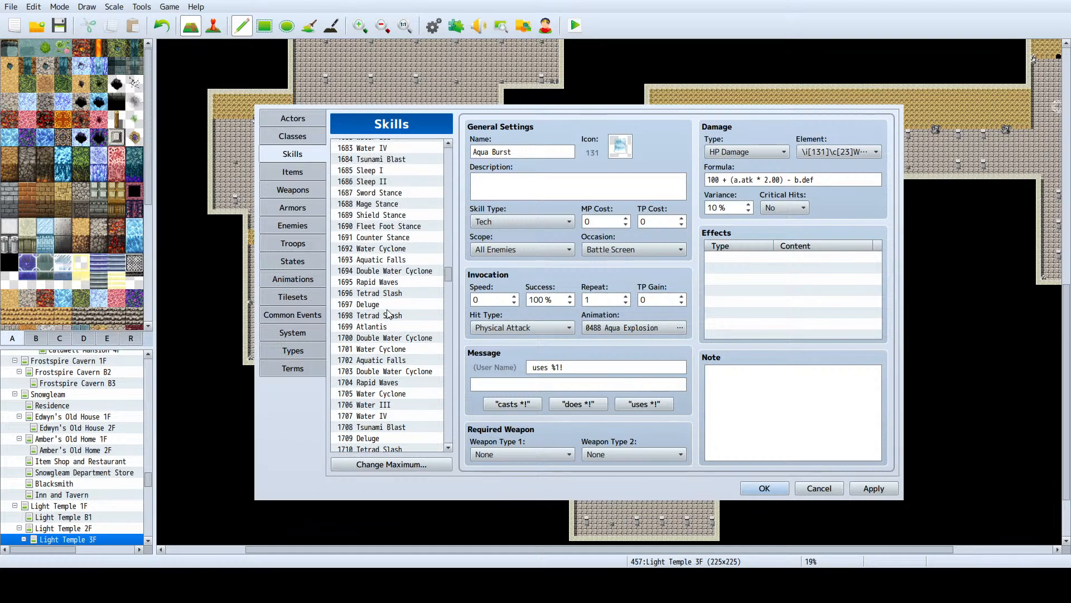
pyautogui.scroll(4, 389, 314)
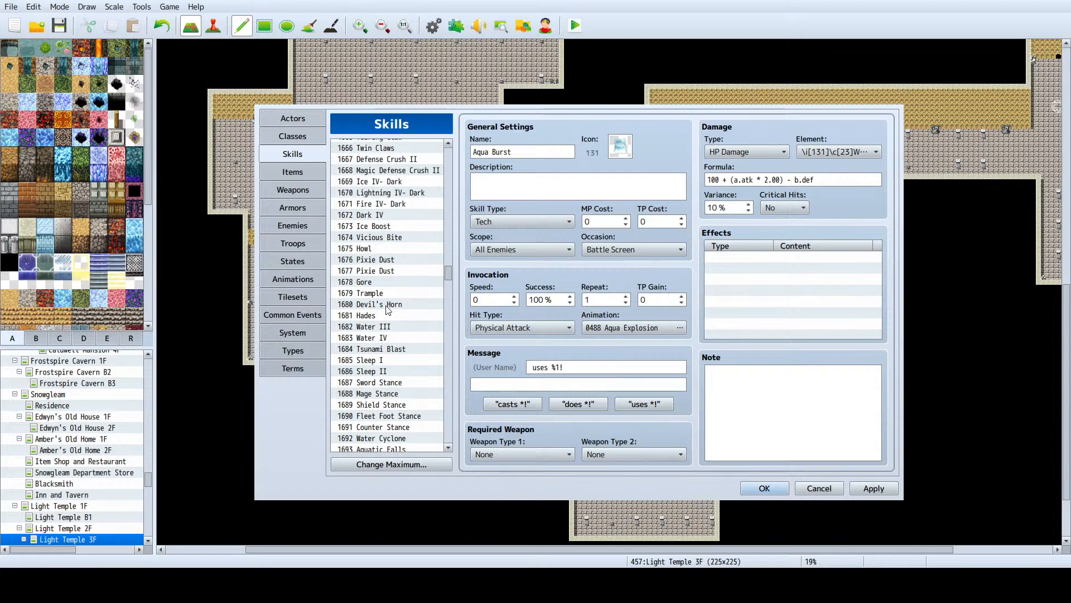
pyautogui.scroll(1, 389, 310)
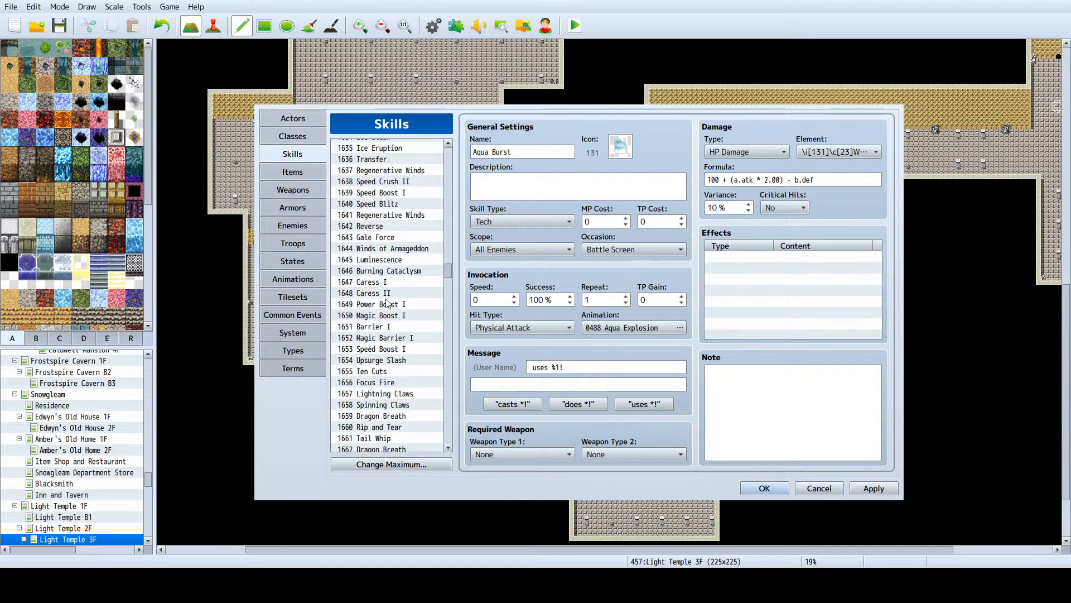
pyautogui.scroll(1, 389, 304)
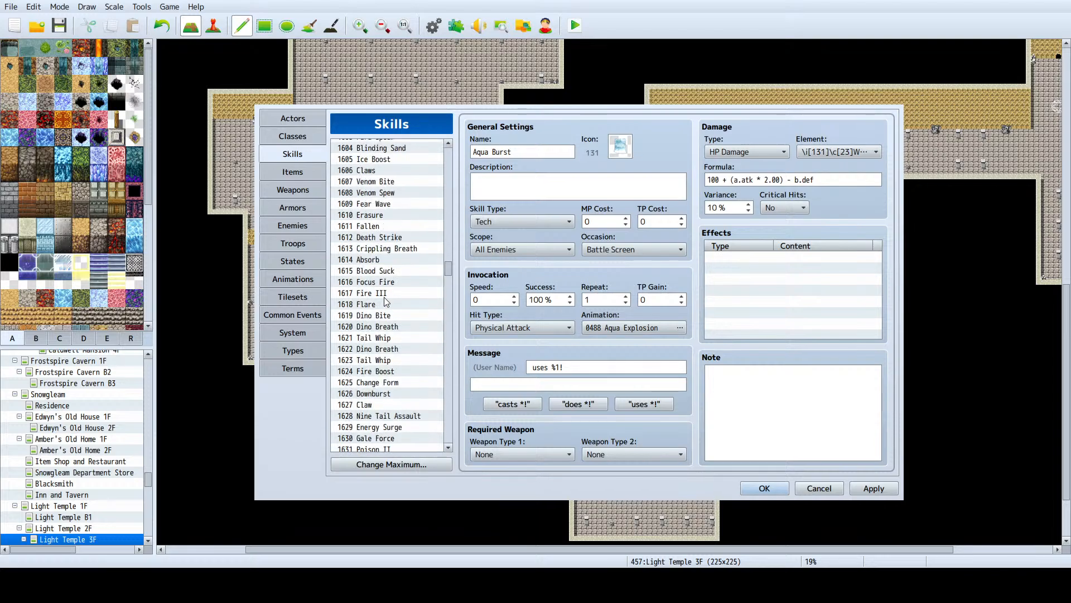
pyautogui.scroll(6, 385, 301)
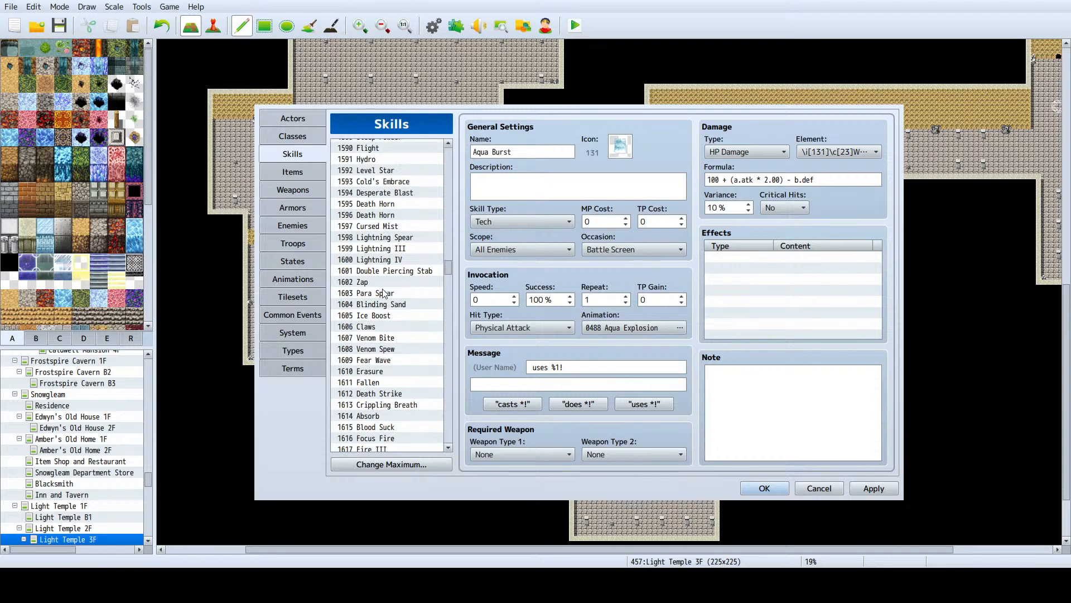
pyautogui.scroll(1, 385, 295)
pyautogui.scroll(5, 385, 304)
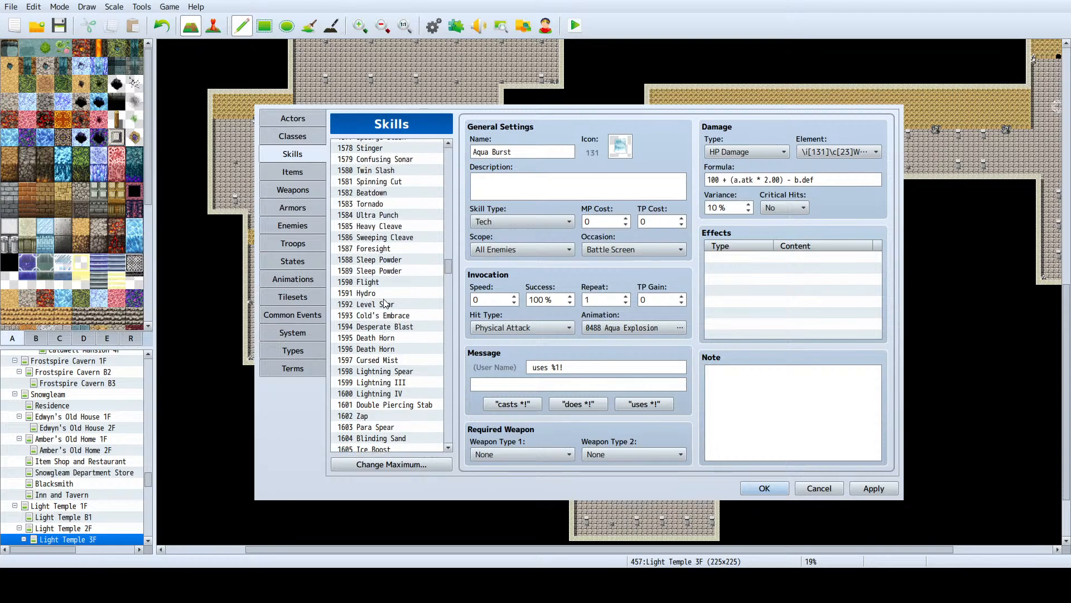
pyautogui.scroll(4, 385, 304)
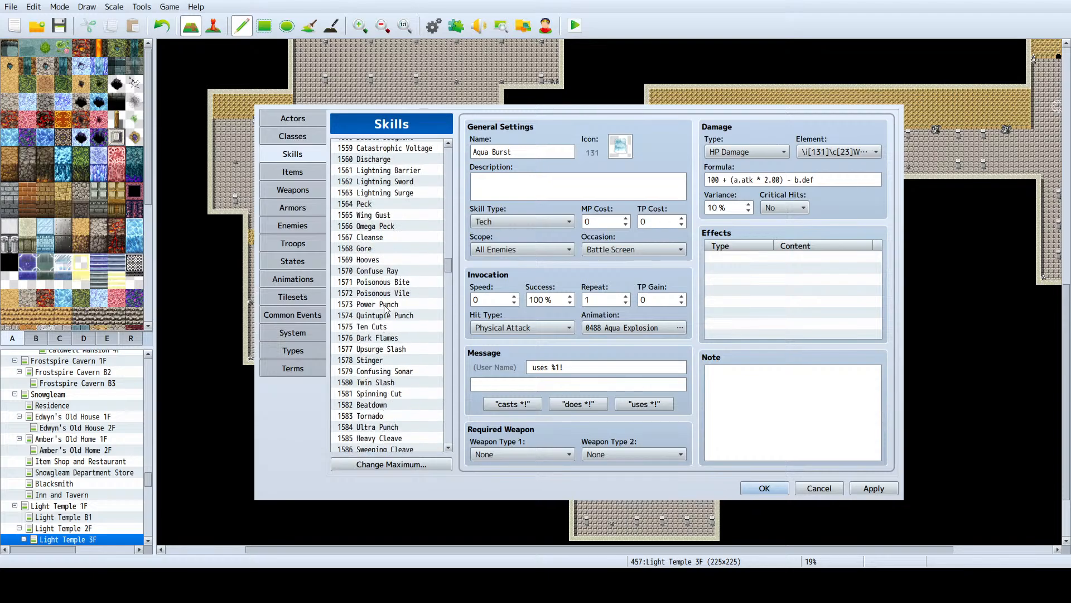
pyautogui.scroll(4, 387, 309)
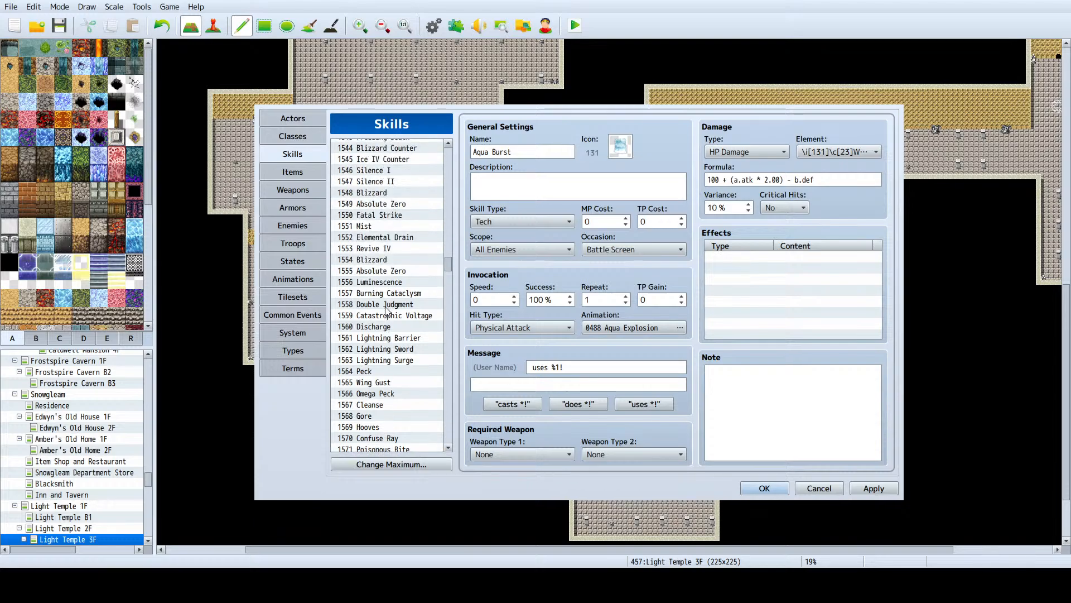
pyautogui.scroll(8, 387, 317)
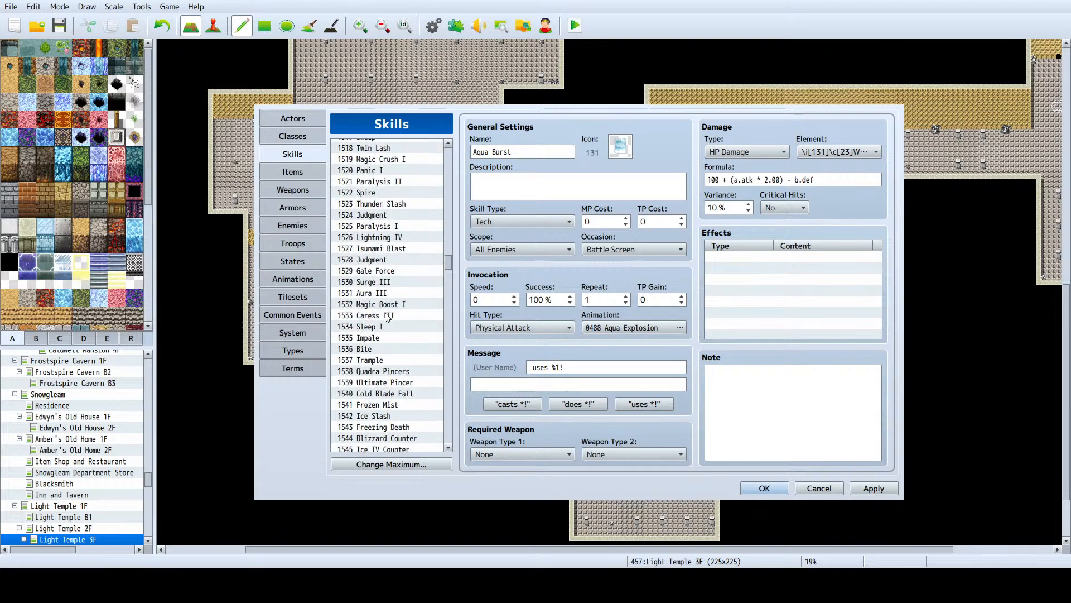
pyautogui.scroll(3, 393, 319)
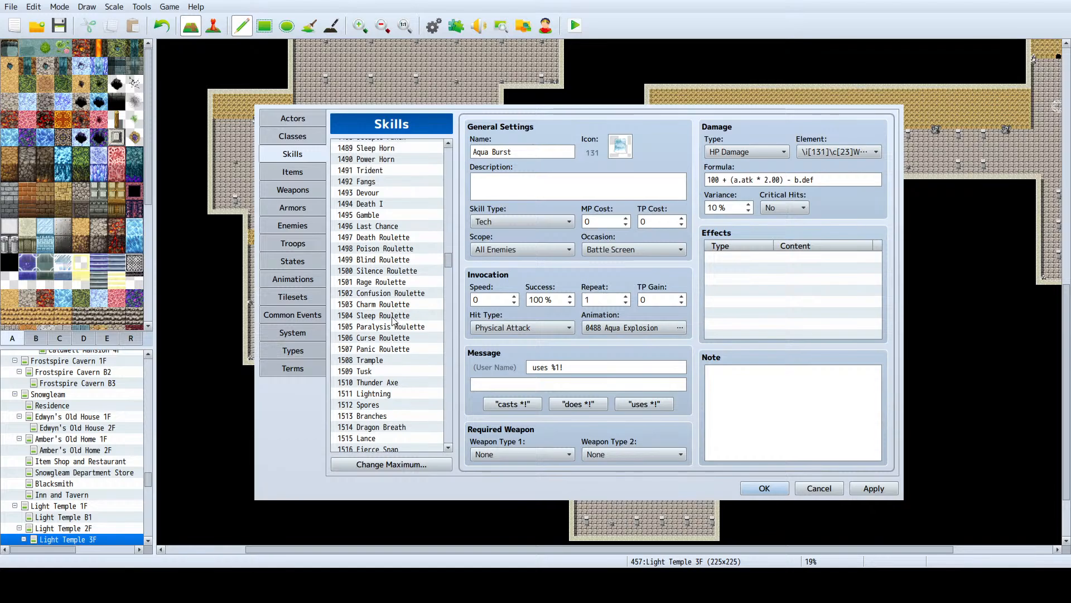
pyautogui.scroll(2, 395, 317)
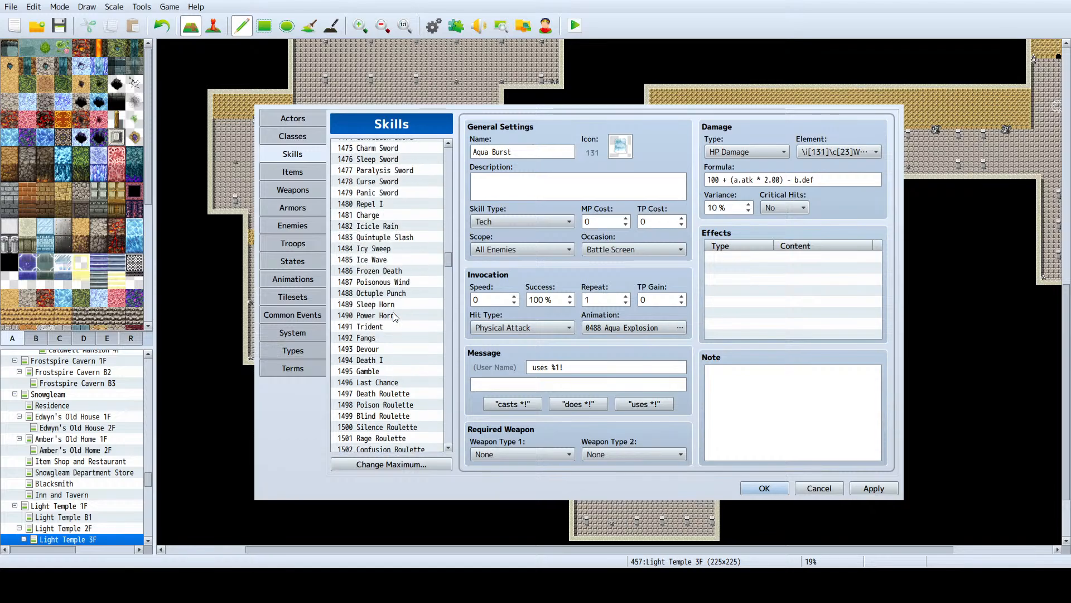
# Step: Look through the animation database and inspect the Water I and $Water Boost animations
pyautogui.click(296, 283)
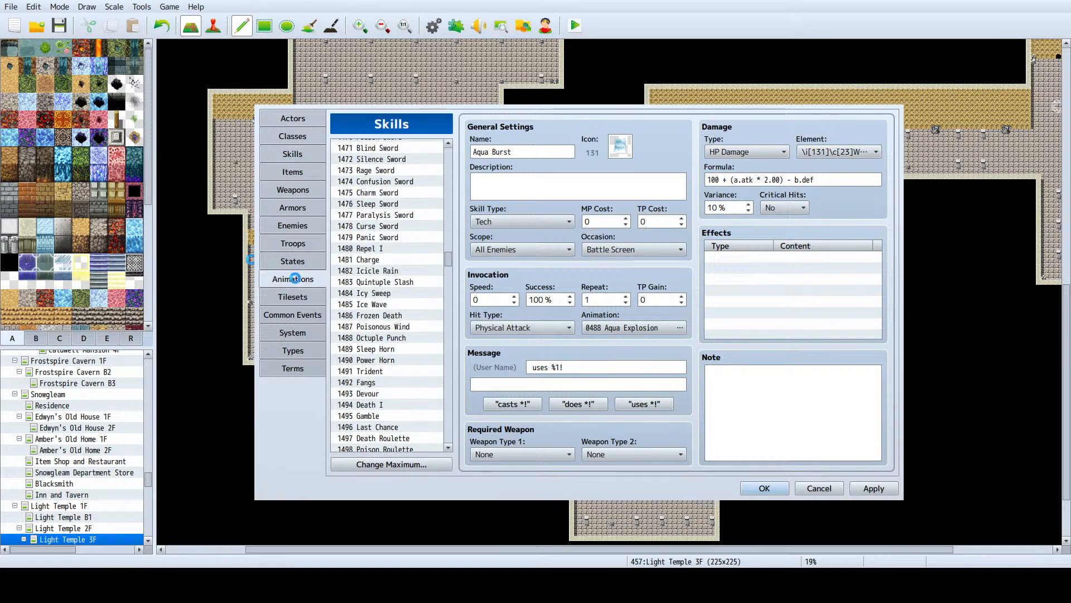
pyautogui.moveTo(450, 159); pyautogui.dragTo(452, 166)
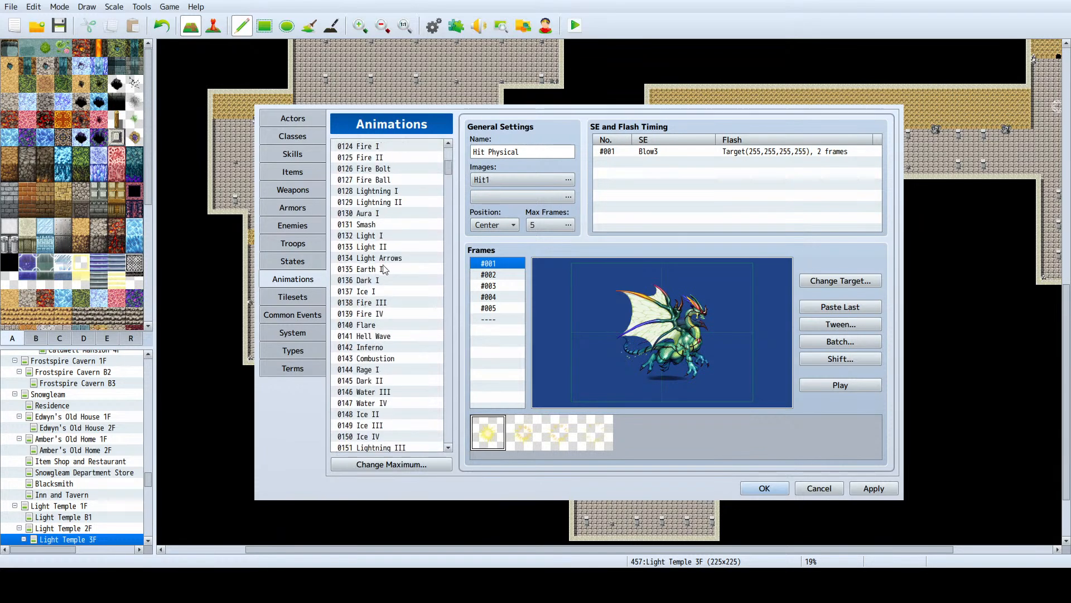
pyautogui.scroll(-7, 385, 272)
pyautogui.scroll(6, 386, 271)
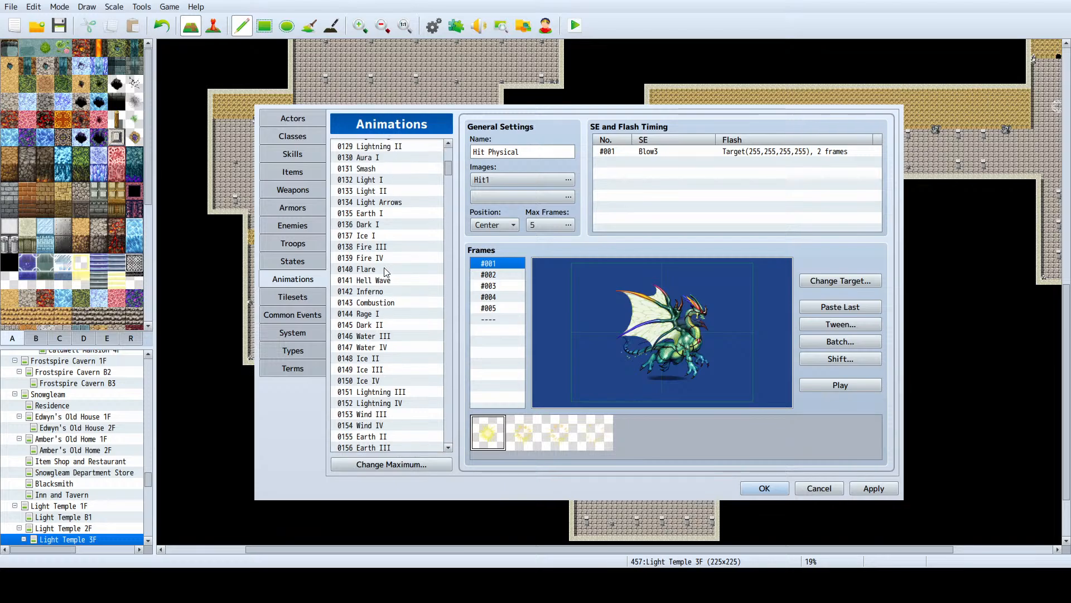
pyautogui.scroll(2, 386, 267)
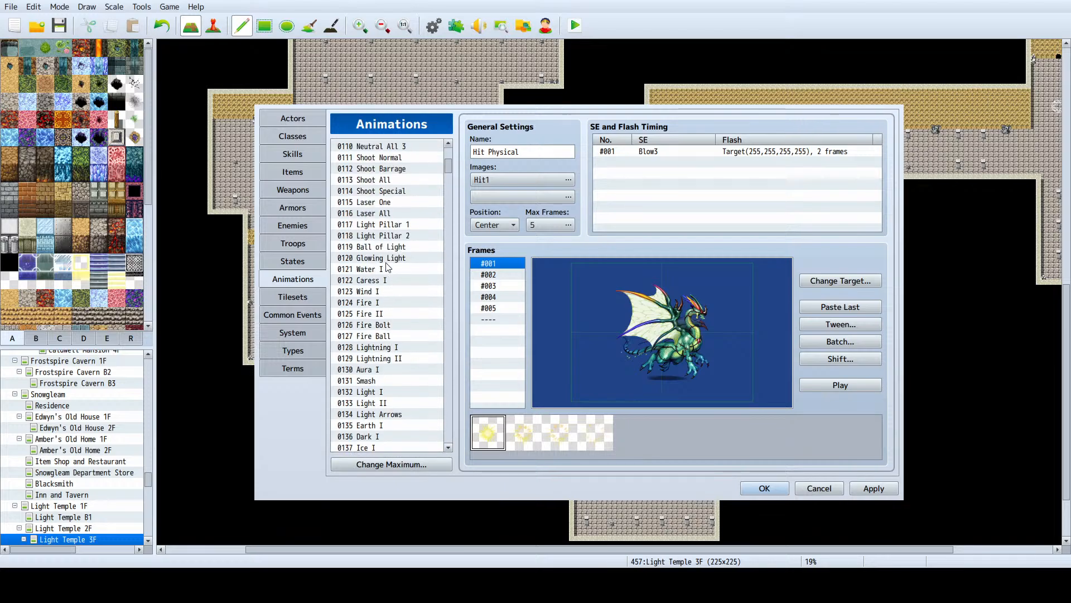
pyautogui.click(390, 258)
pyautogui.click(389, 270)
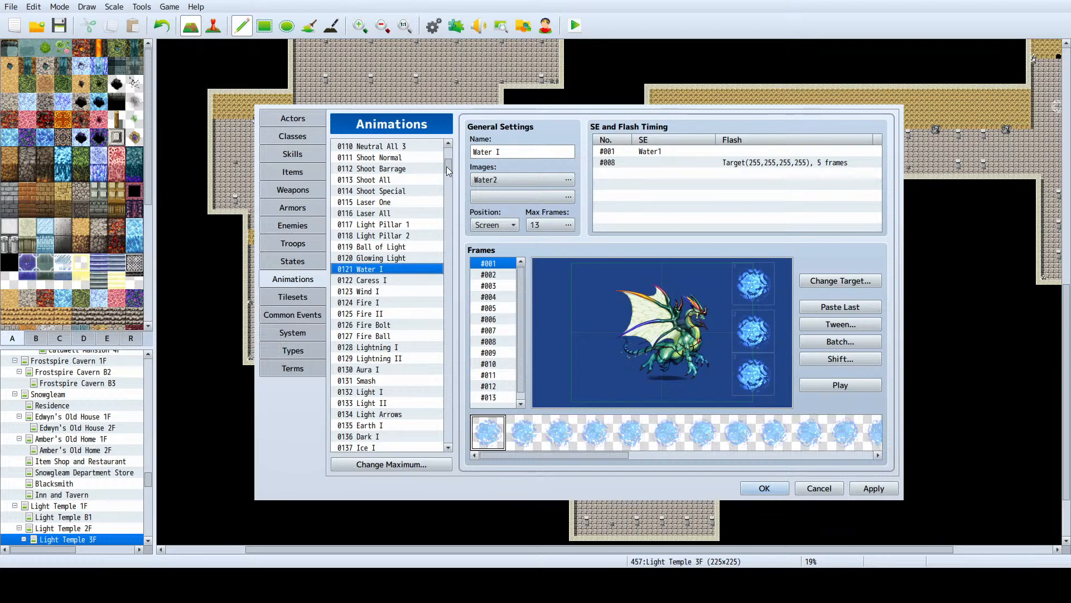
pyautogui.moveTo(448, 166); pyautogui.dragTo(447, 226)
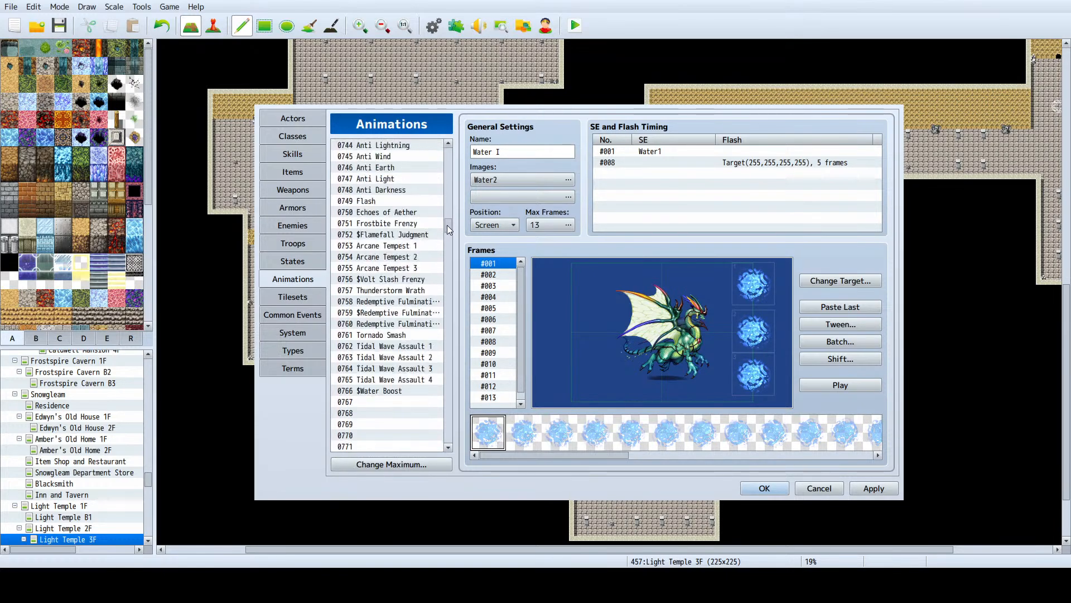
pyautogui.click(380, 390)
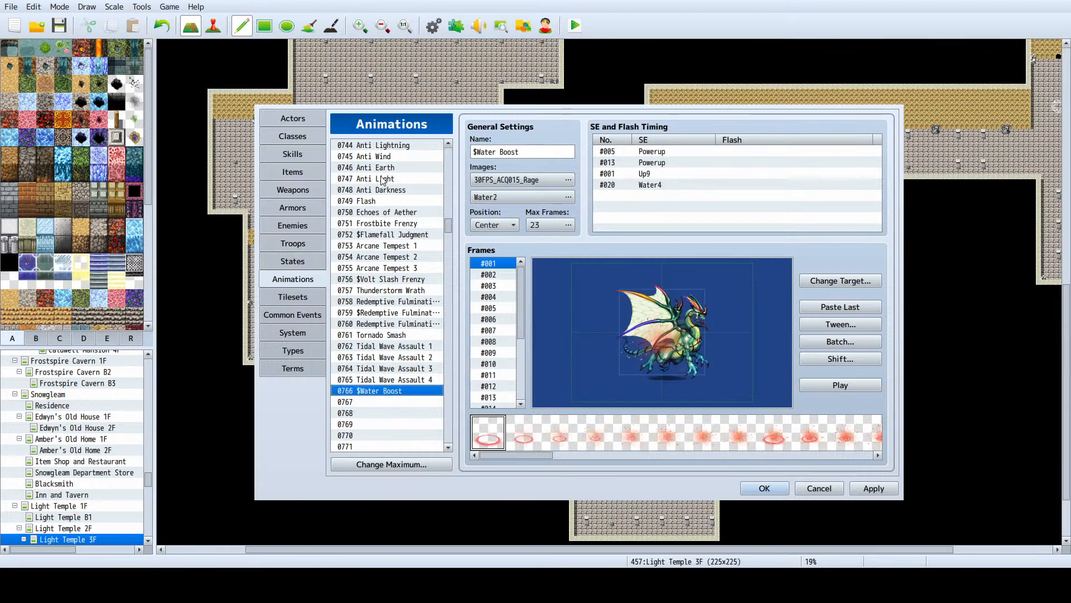
pyautogui.scroll(4, 387, 183)
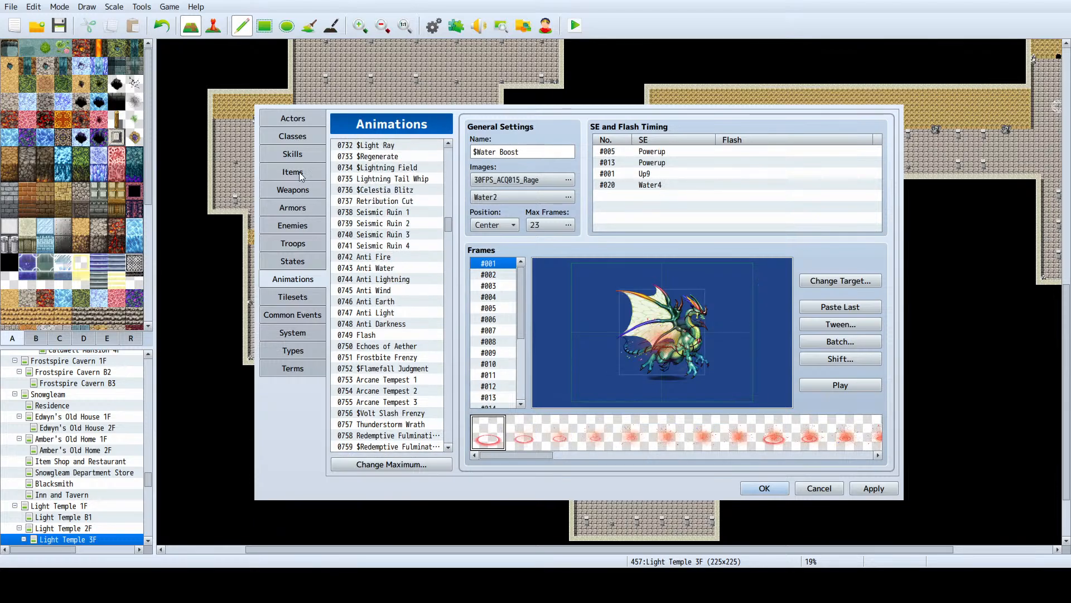
# Step: Return to the skill database, browse the entries around Aqua Burst, and open the Devil's Horn skill
pyautogui.click(296, 154)
pyautogui.scroll(-6, 387, 250)
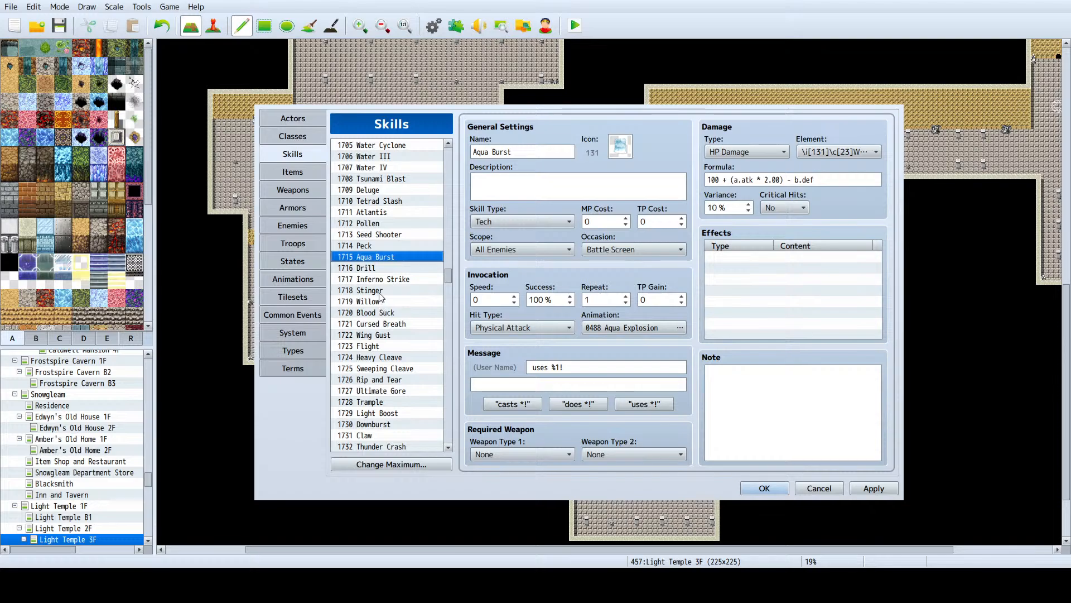
pyautogui.scroll(-2, 381, 291)
pyautogui.scroll(6, 380, 274)
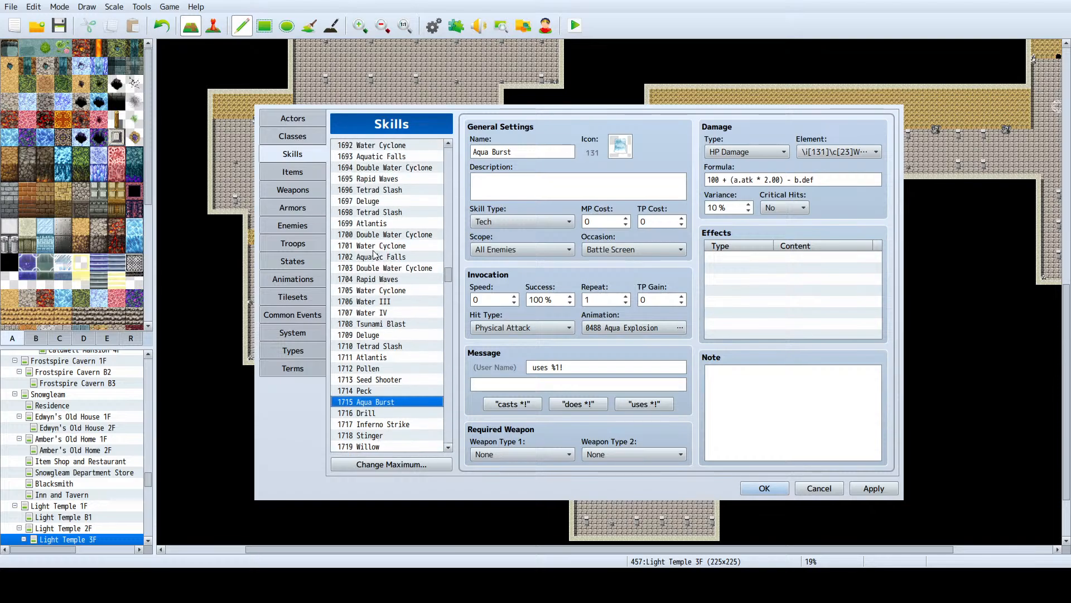
pyautogui.scroll(3, 374, 253)
pyautogui.scroll(4, 374, 254)
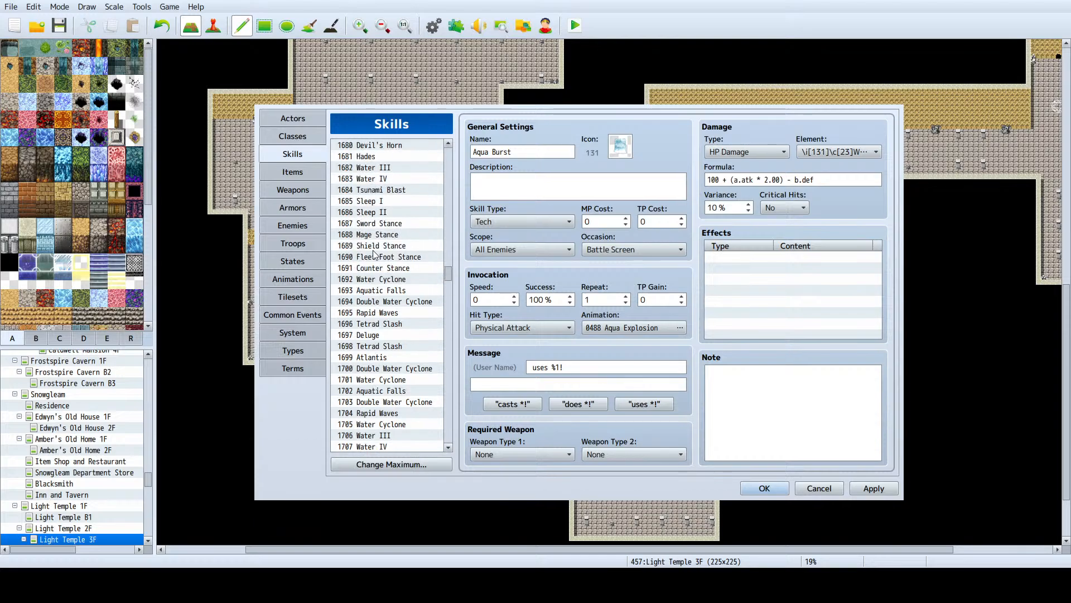
pyautogui.click(375, 236)
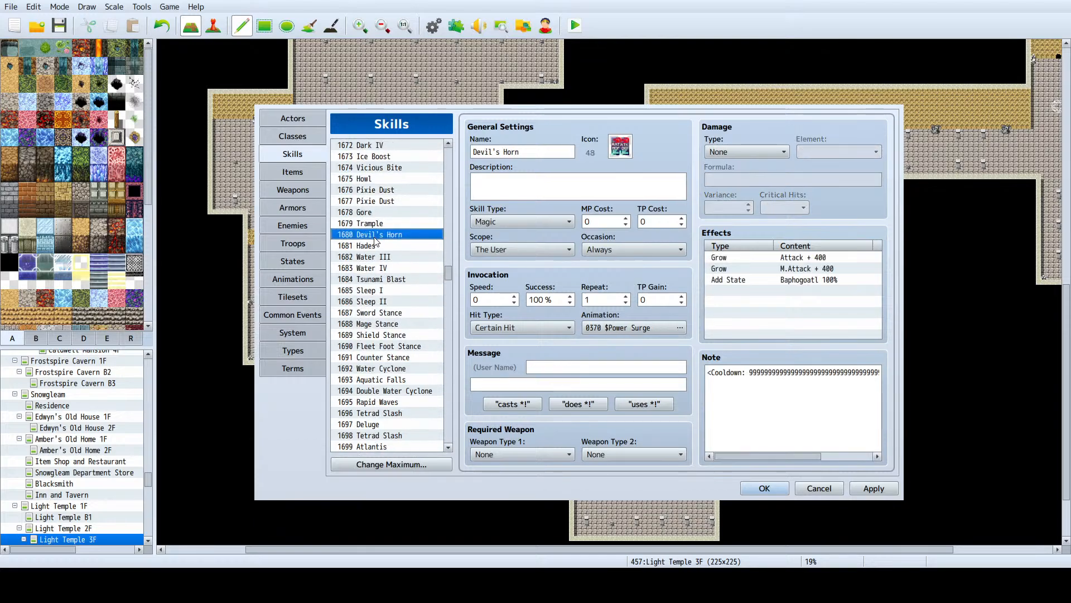
# Step: Browse the skills listed before Devil's Horn back to Trident and examine Trident's damage and animation settings
pyautogui.scroll(3, 375, 240)
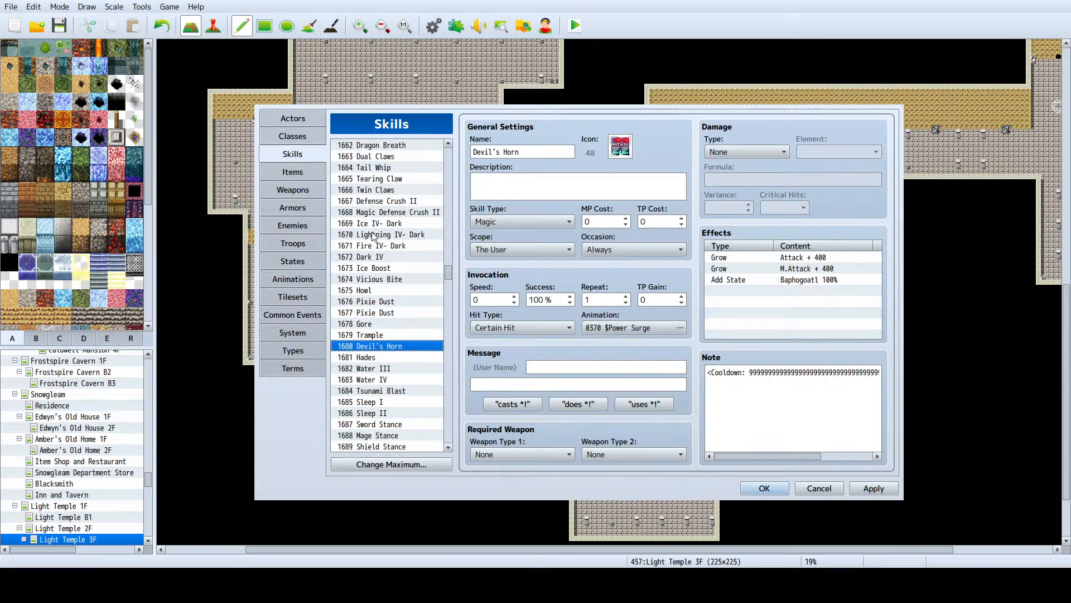
pyautogui.scroll(3, 374, 238)
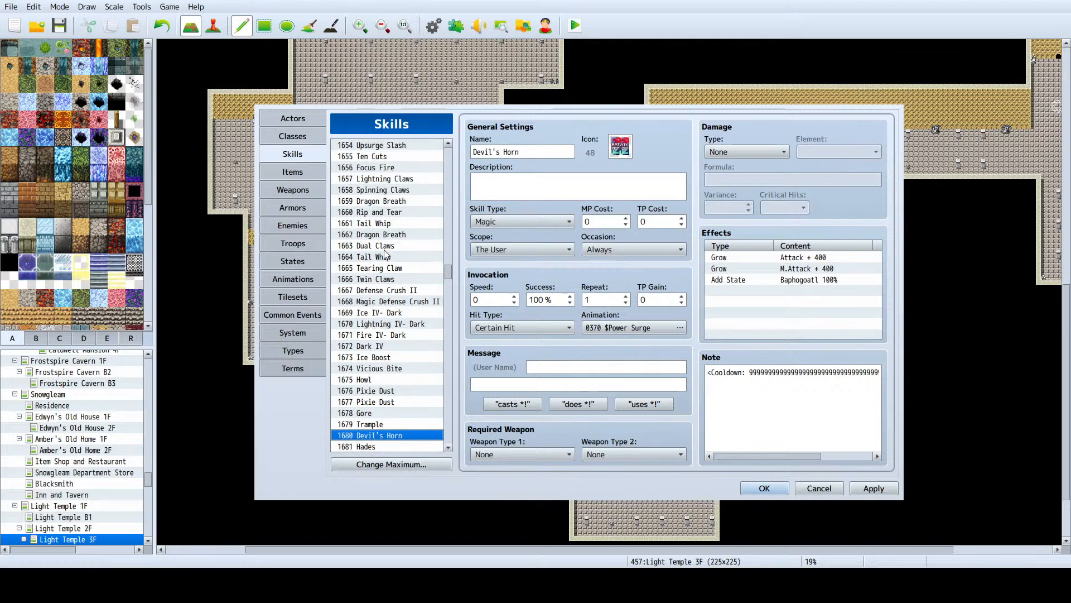
pyautogui.scroll(5, 385, 254)
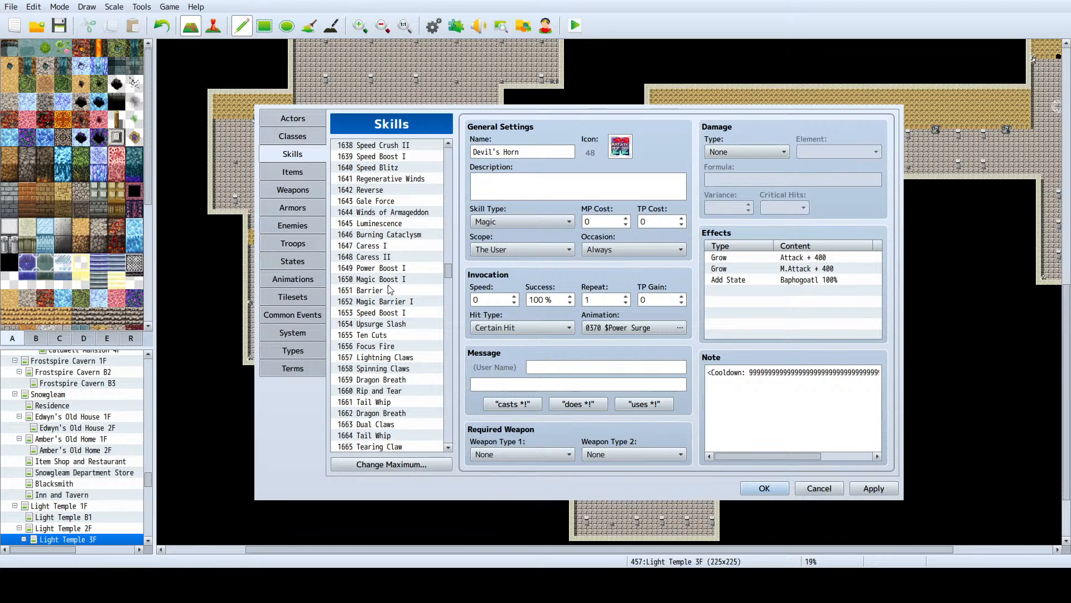
pyautogui.scroll(3, 390, 290)
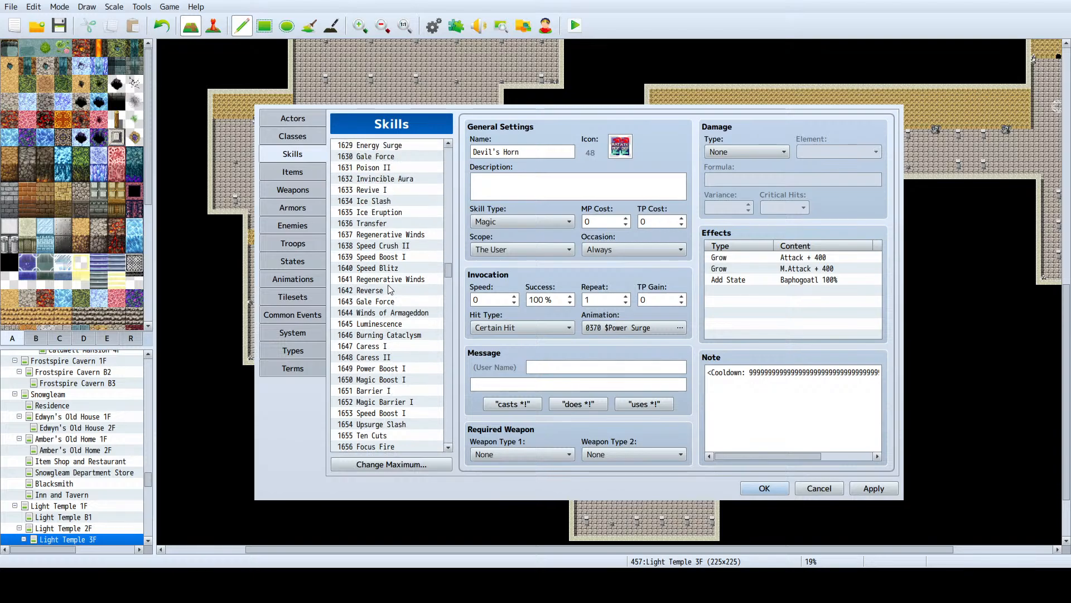
pyautogui.scroll(4, 390, 290)
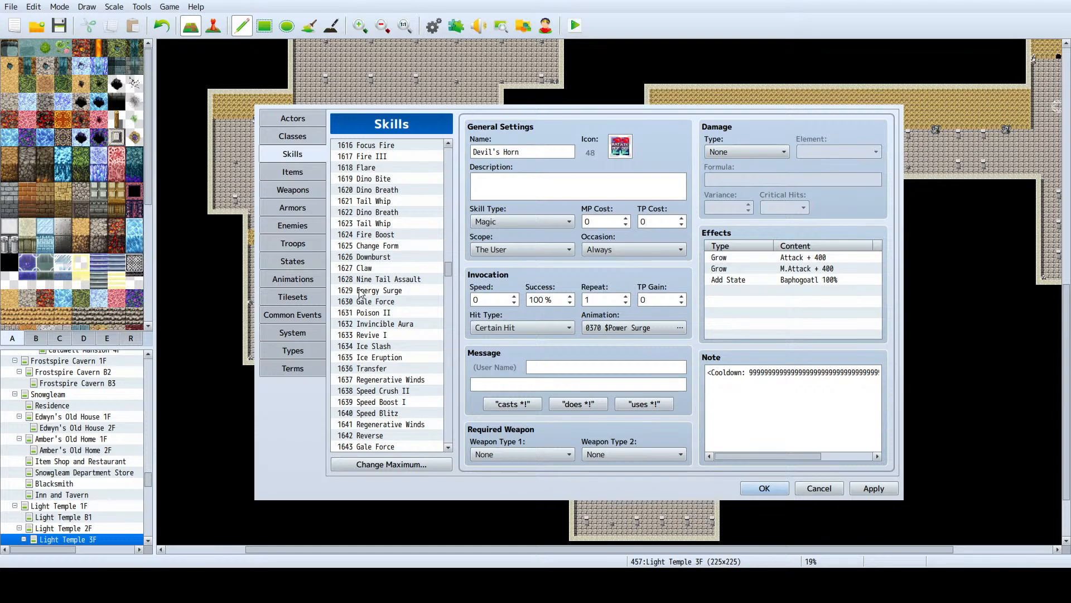
pyautogui.scroll(4, 375, 304)
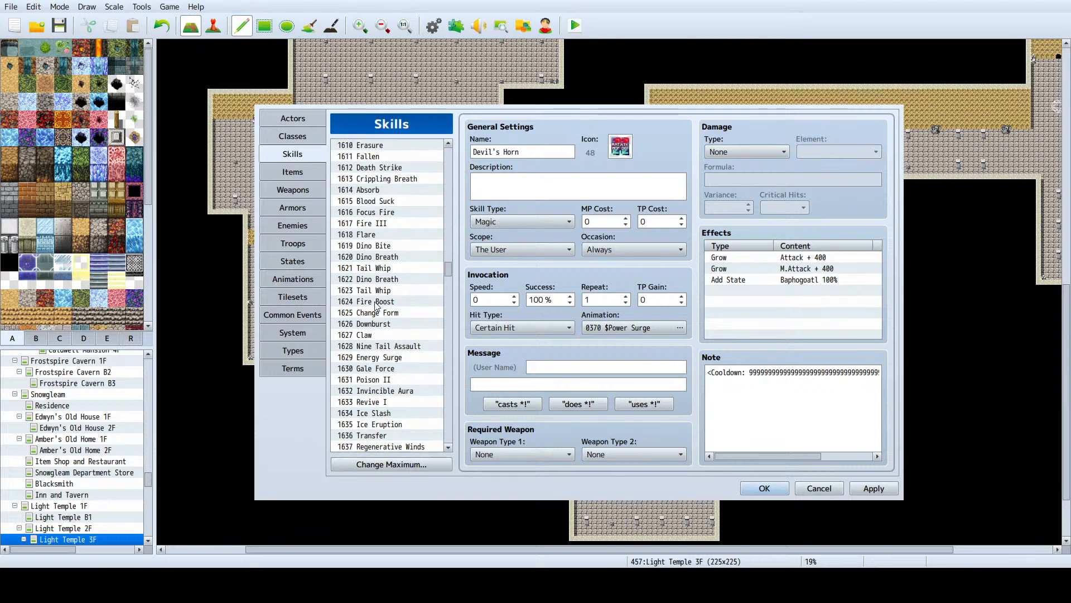
pyautogui.scroll(2, 375, 304)
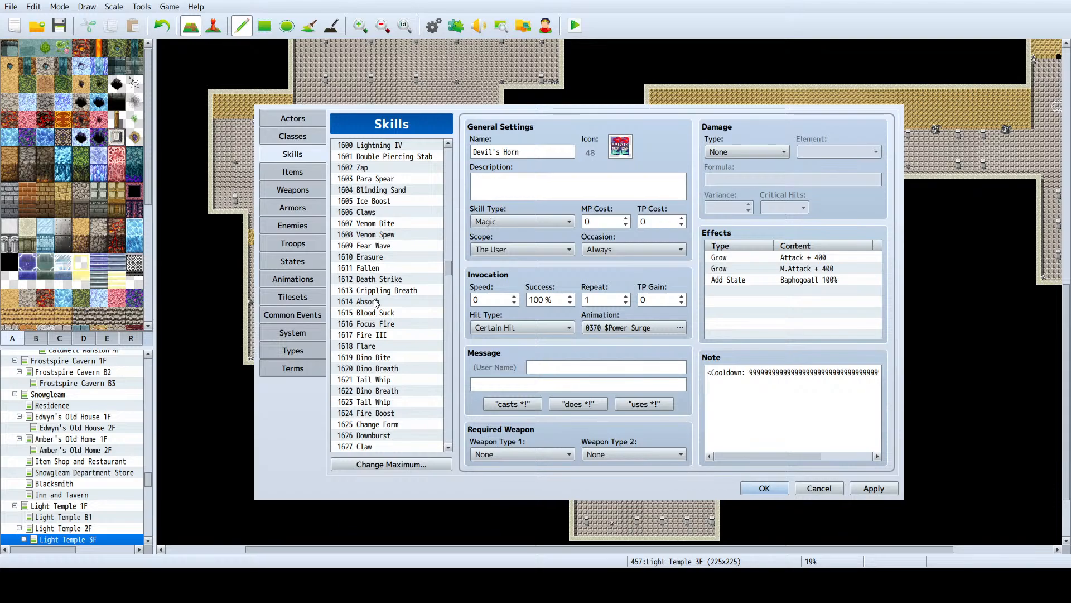
pyautogui.scroll(5, 378, 301)
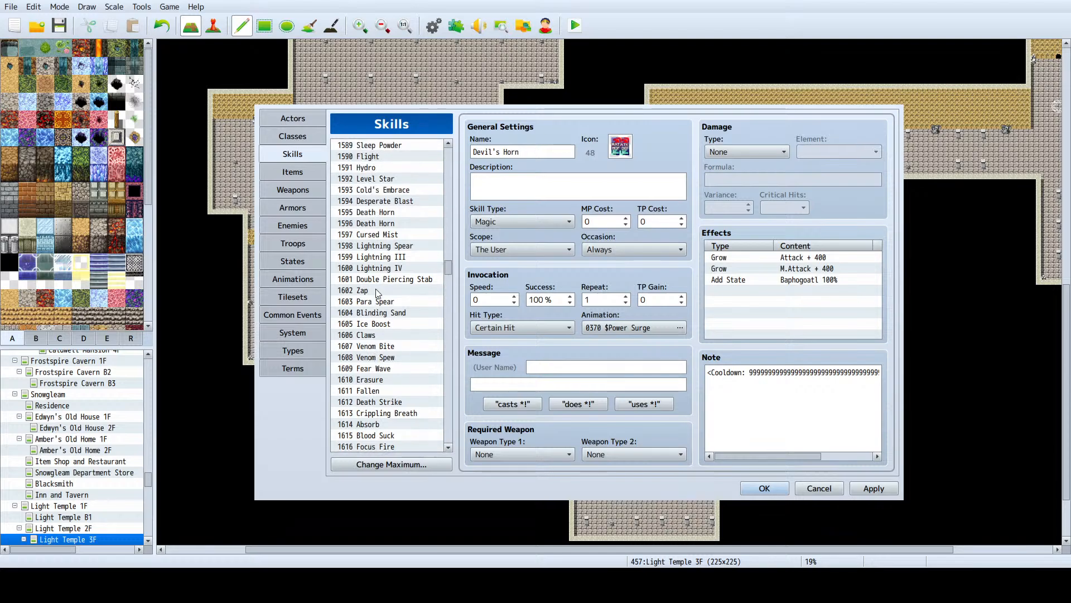
pyautogui.scroll(6, 377, 293)
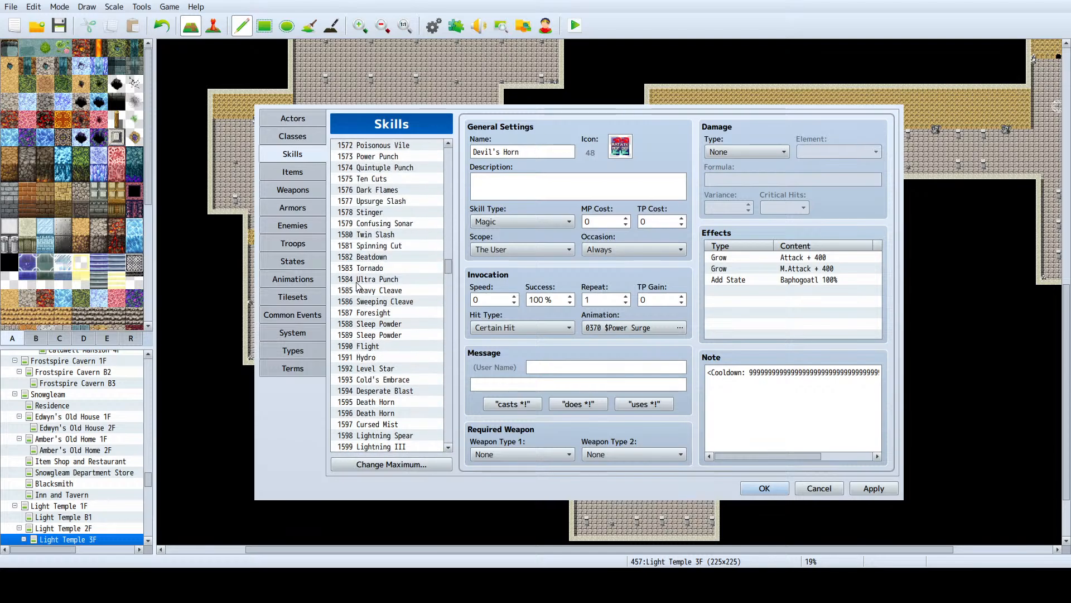
pyautogui.scroll(2, 369, 291)
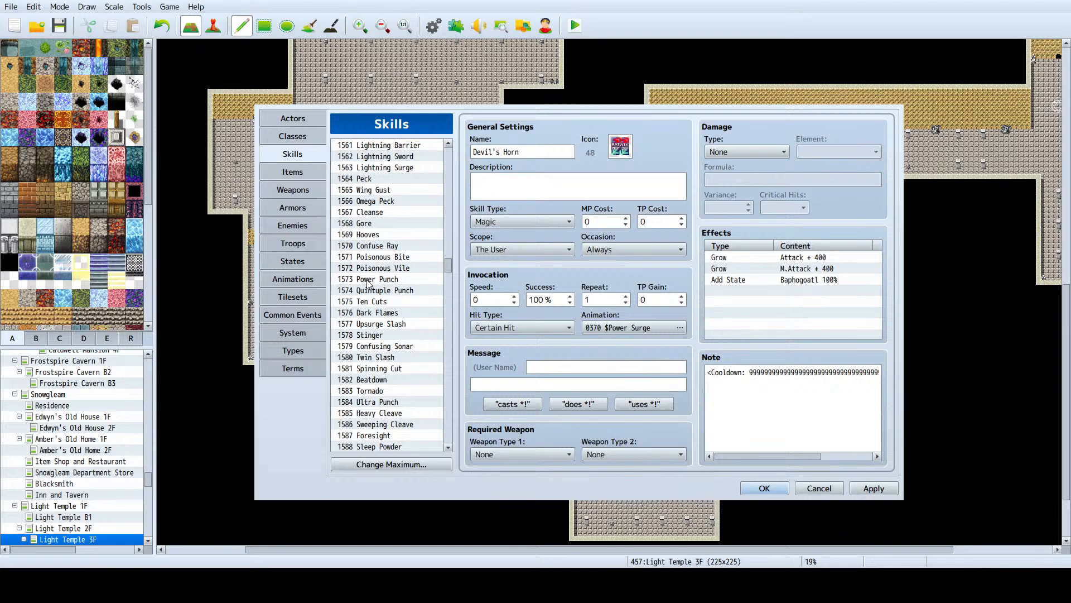
pyautogui.scroll(10, 371, 287)
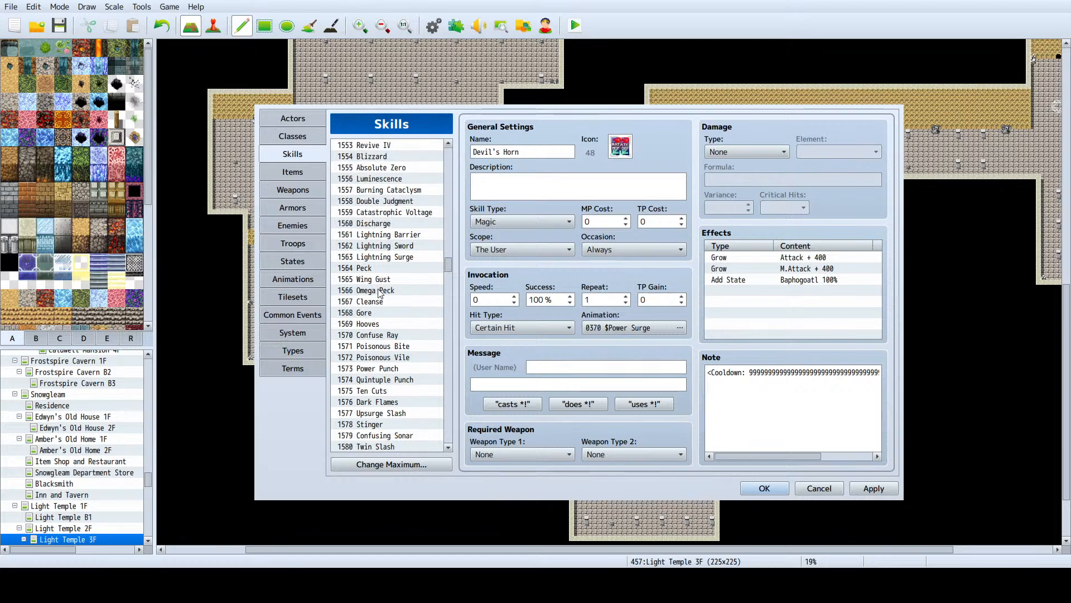
pyautogui.scroll(6, 379, 297)
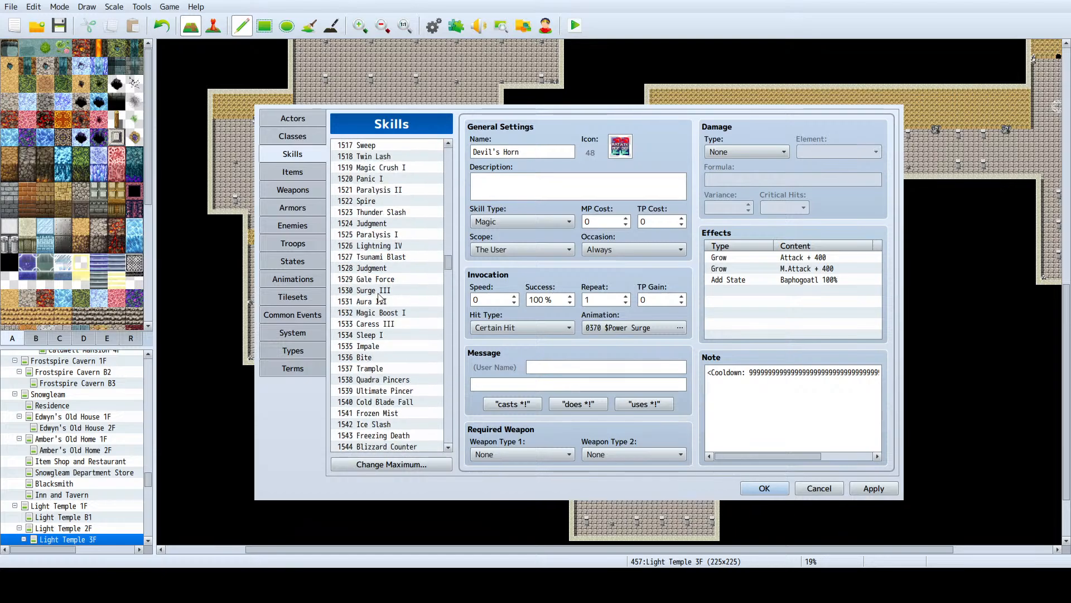
pyautogui.scroll(7, 379, 294)
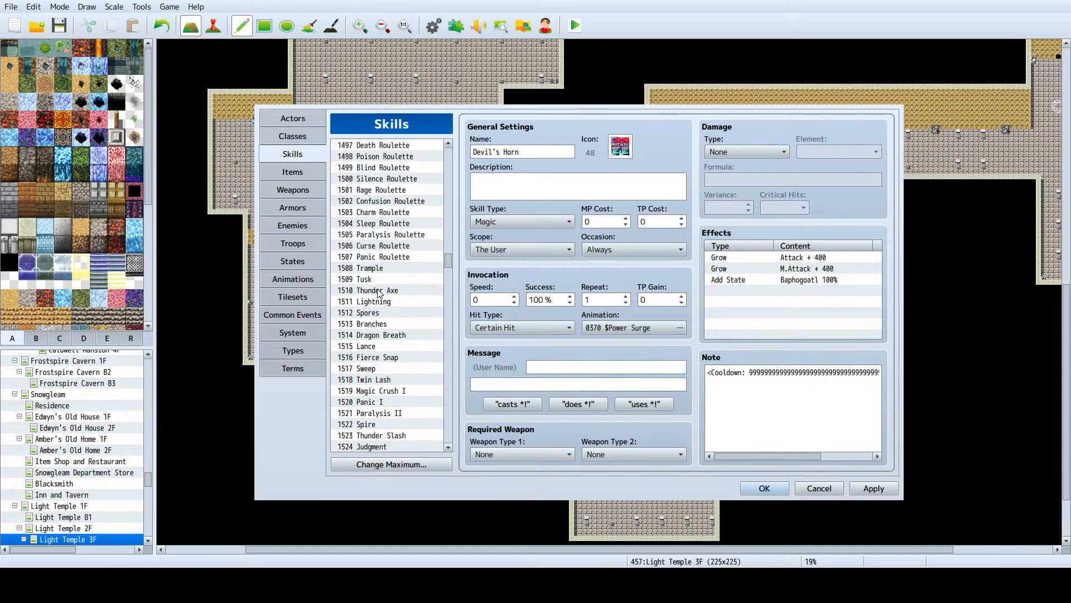
pyautogui.scroll(4, 379, 294)
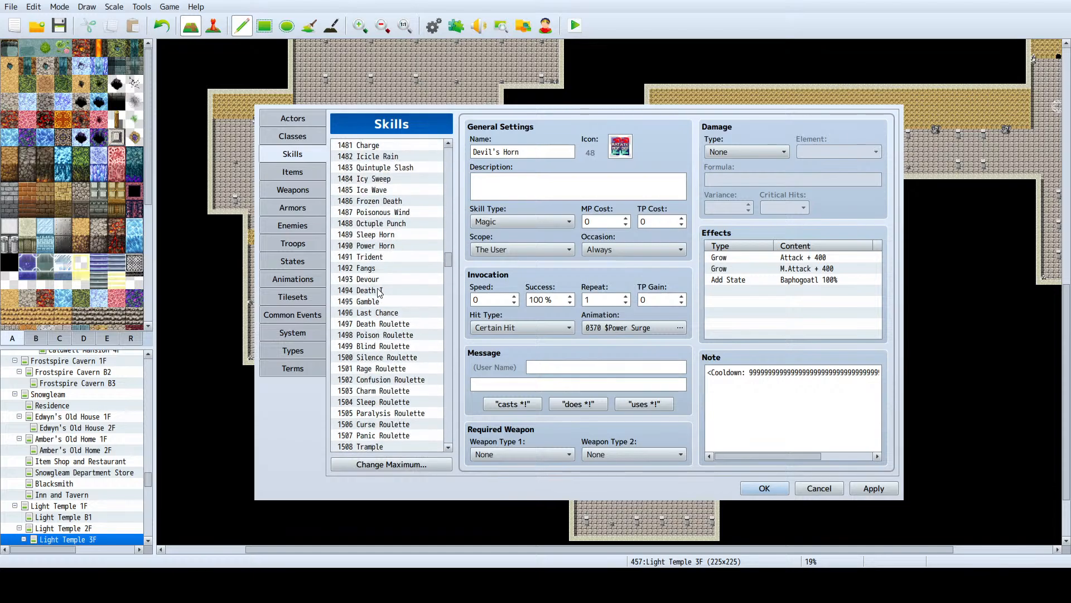
pyautogui.click(369, 257)
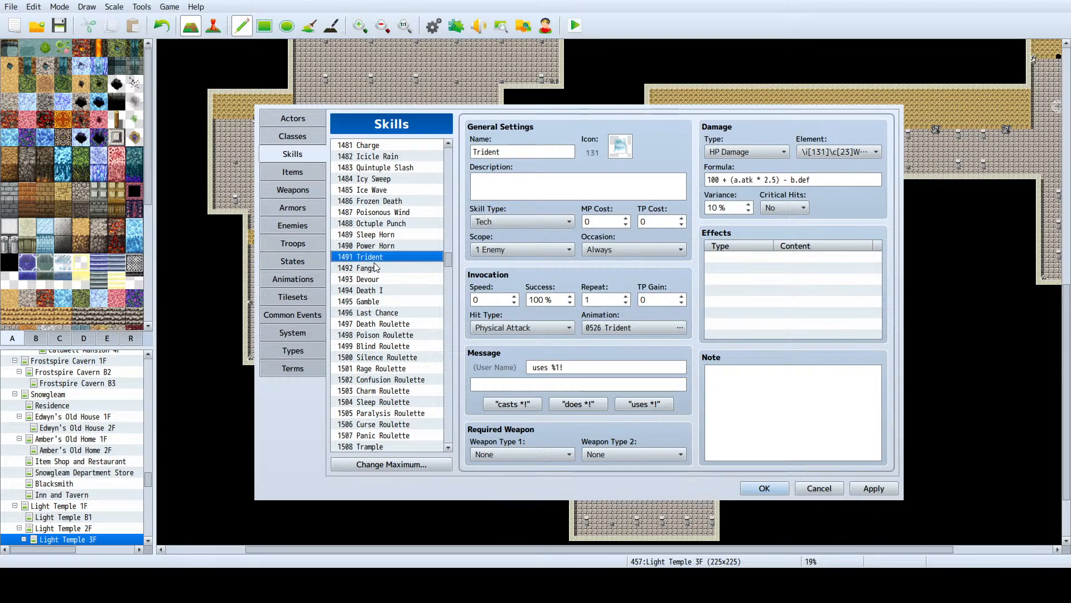
# Step: Browse the skills listed before Trident and check the settings of Inferno Wings and Flight
pyautogui.scroll(6, 400, 256)
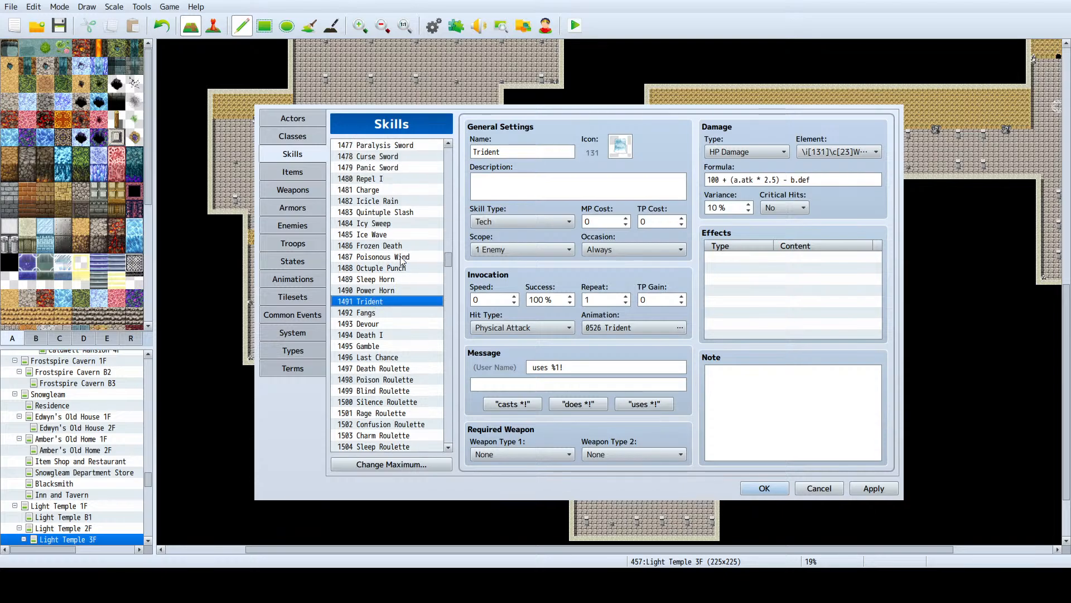
pyautogui.scroll(6, 396, 305)
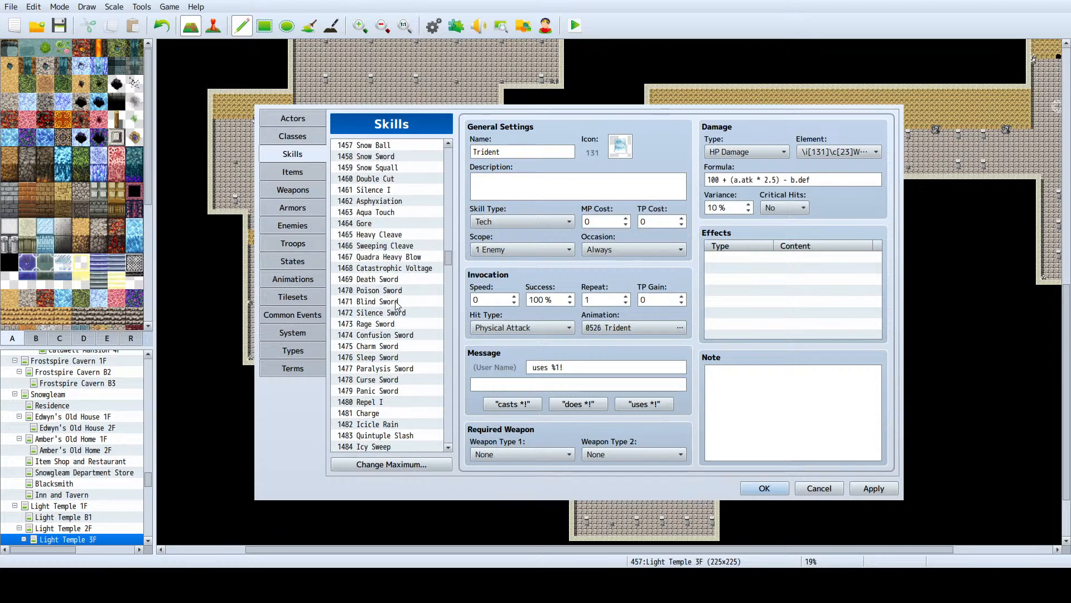
pyautogui.scroll(9, 396, 305)
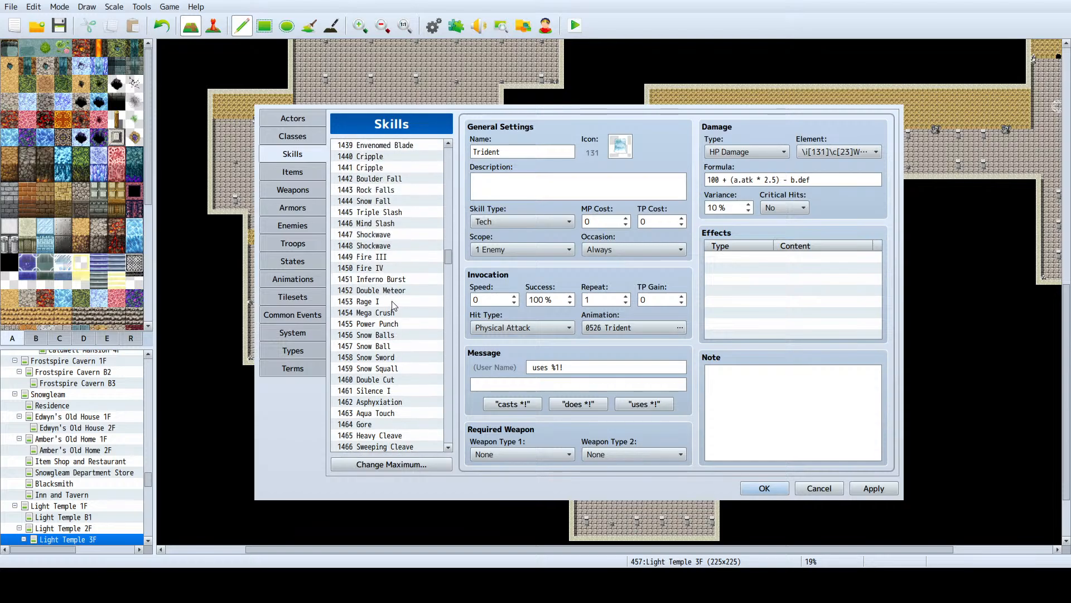
pyautogui.scroll(9, 377, 319)
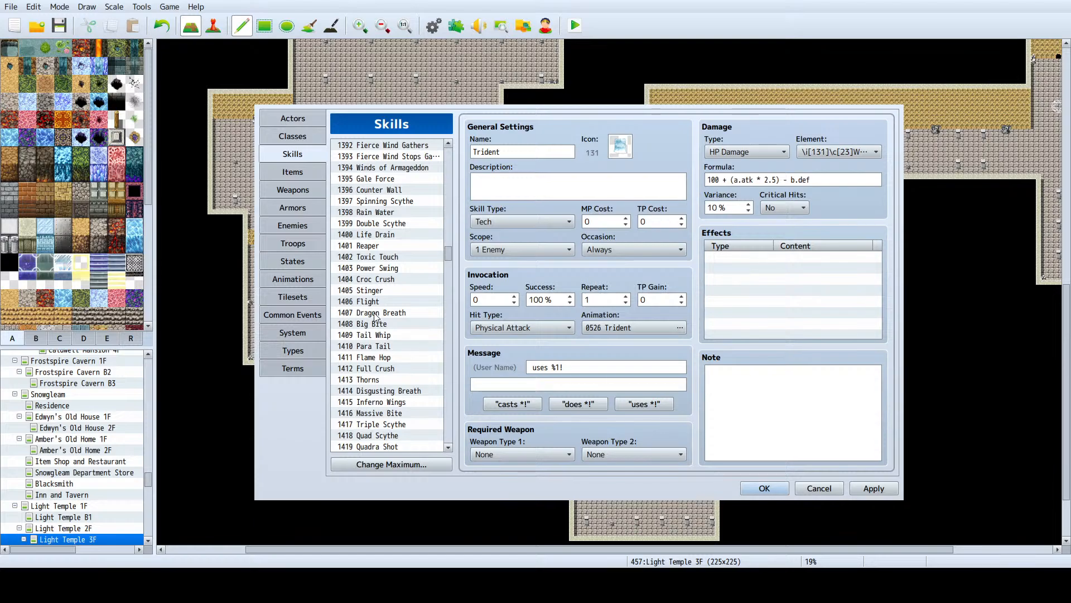
pyautogui.scroll(-2, 377, 318)
pyautogui.click(377, 316)
pyautogui.click(380, 331)
pyautogui.scroll(1, 380, 334)
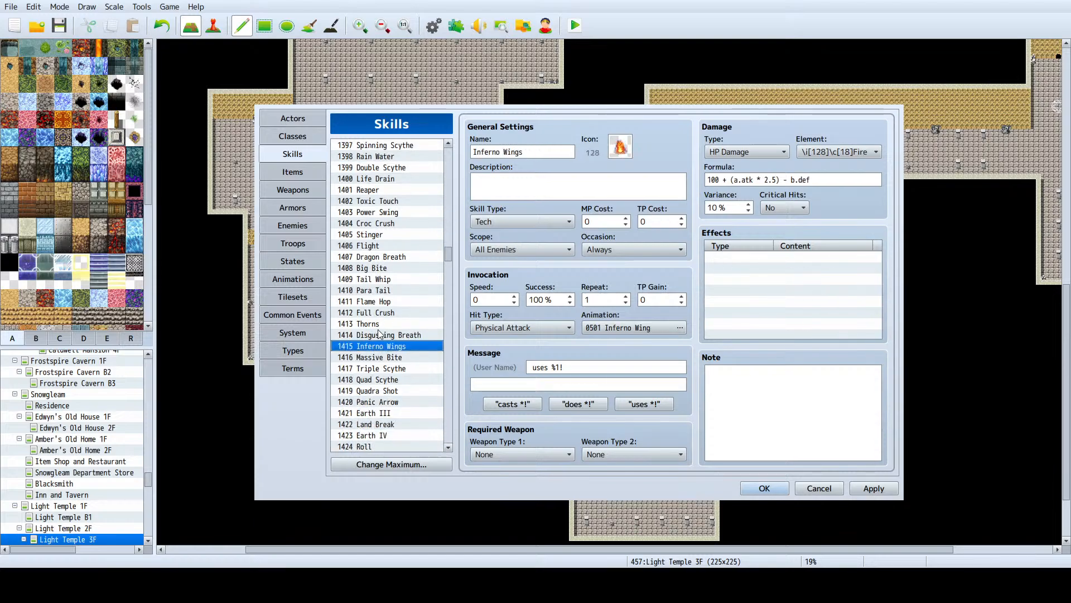
pyautogui.scroll(1, 378, 332)
pyautogui.click(379, 330)
pyautogui.scroll(1, 379, 330)
pyautogui.click(379, 328)
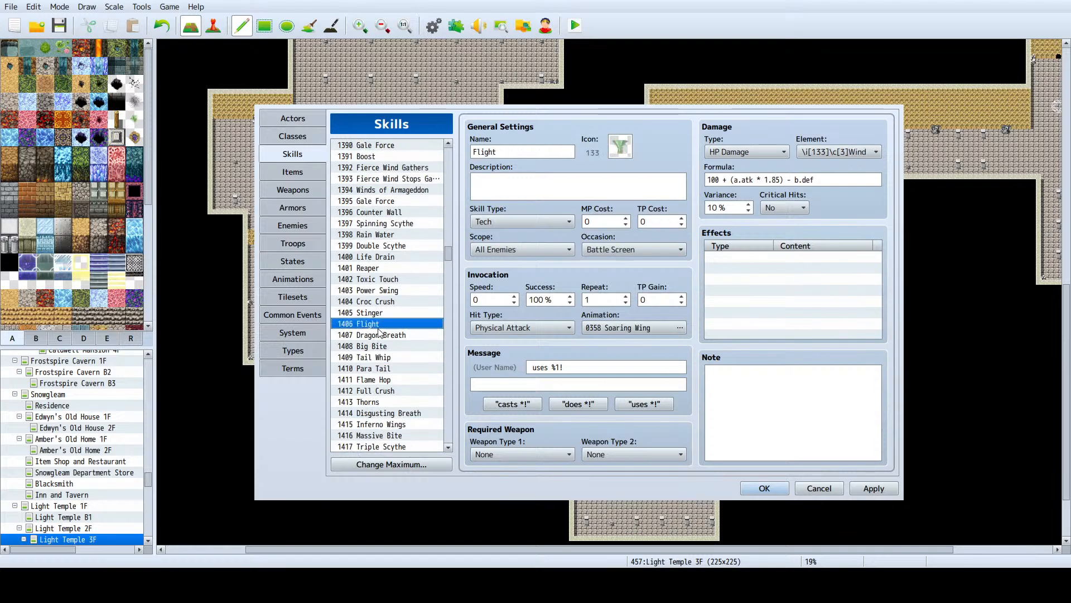
# Step: Compare the skills just before Flight, including Power Swing and Double Scythe, for their scope, formula and animation
pyautogui.scroll(1, 379, 332)
pyautogui.click(379, 326)
pyautogui.scroll(1, 379, 326)
pyautogui.click(378, 324)
pyautogui.click(380, 370)
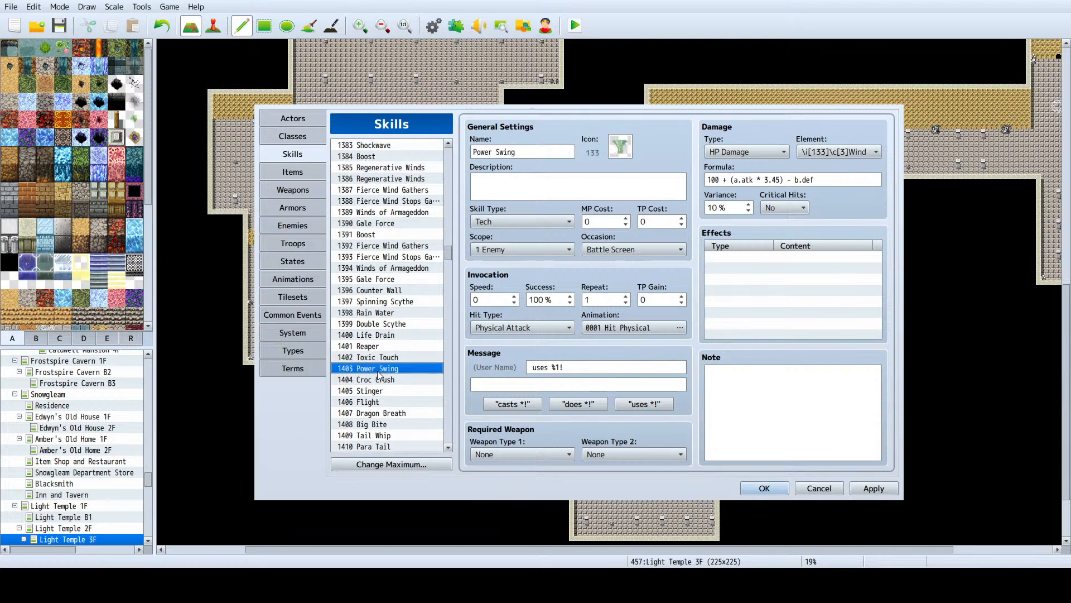
pyautogui.click(380, 359)
pyautogui.click(384, 347)
pyautogui.click(392, 325)
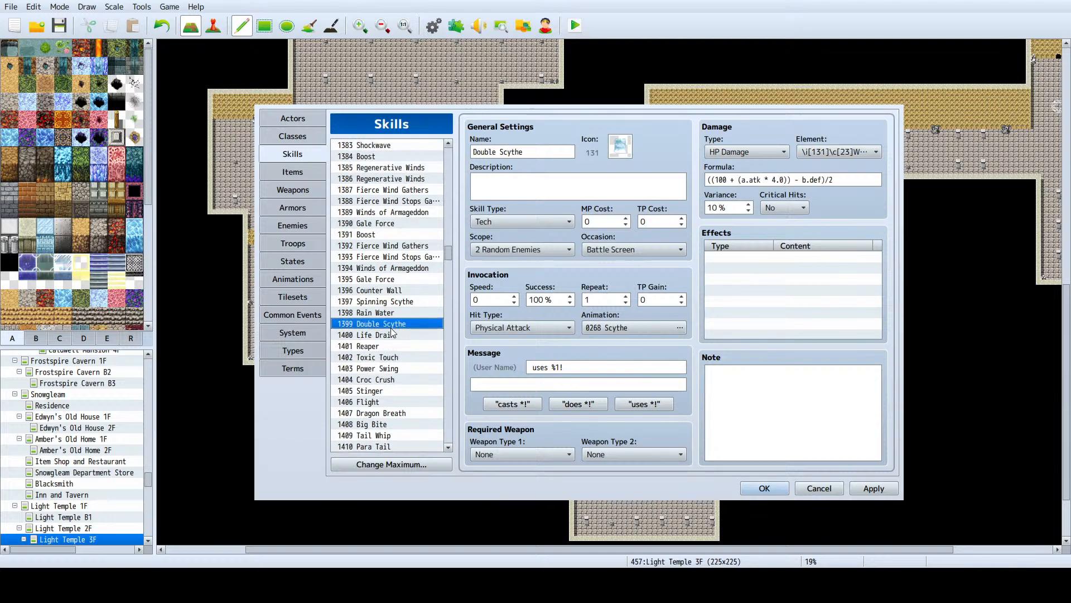
# Step: Open the Aqua Explosion skill and check its formula, common event effect and animation
pyautogui.scroll(1, 397, 324)
pyautogui.scroll(2, 397, 322)
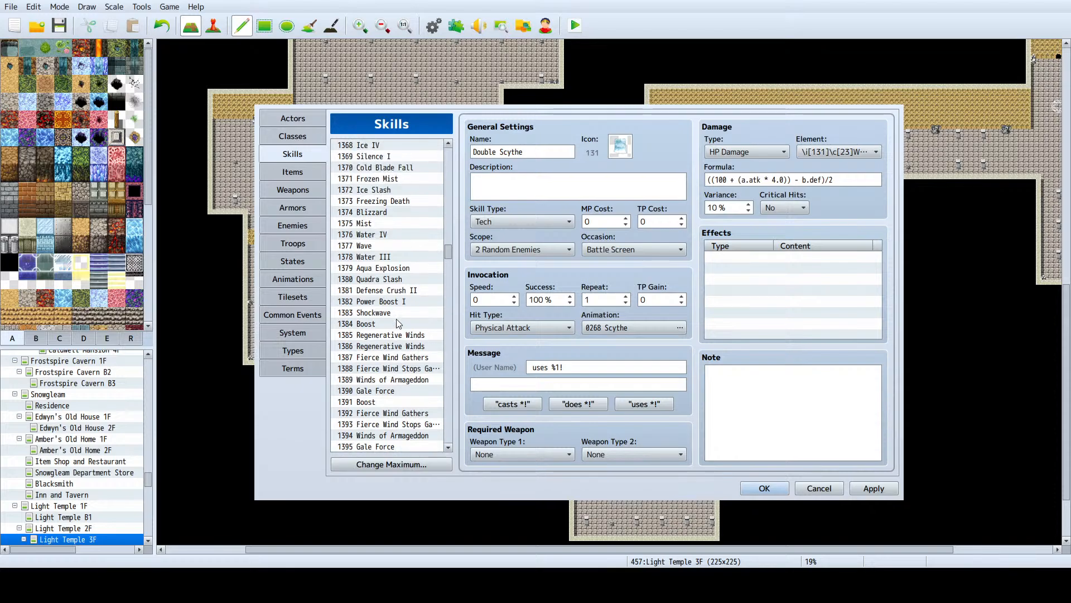
pyautogui.click(393, 269)
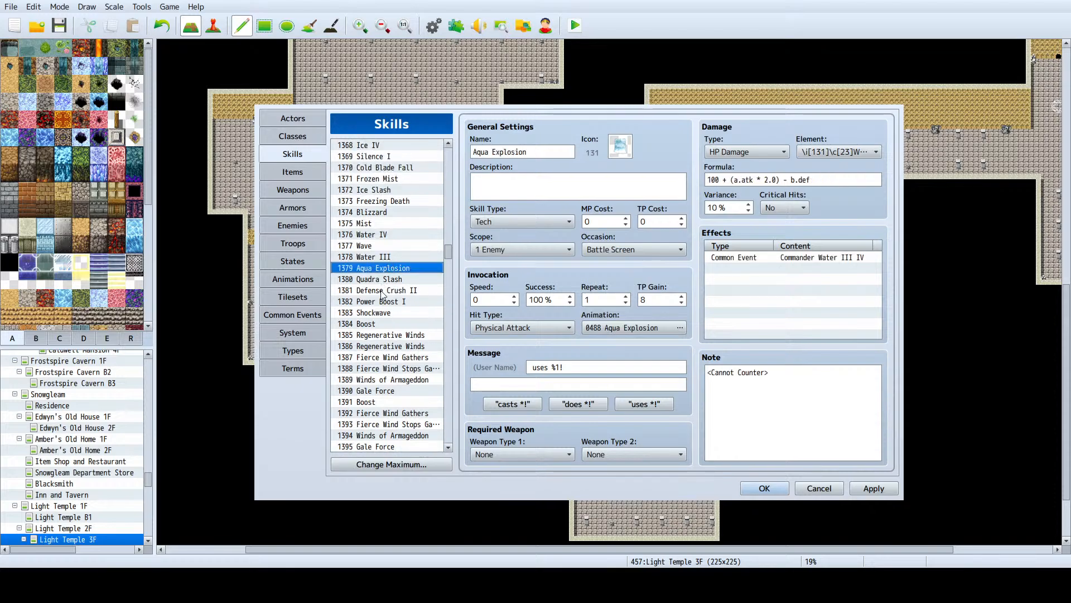
# Step: Browse the skills listed before Aqua Explosion back to Triple Cut and check Triple Cut's damage settings
pyautogui.scroll(1, 380, 281)
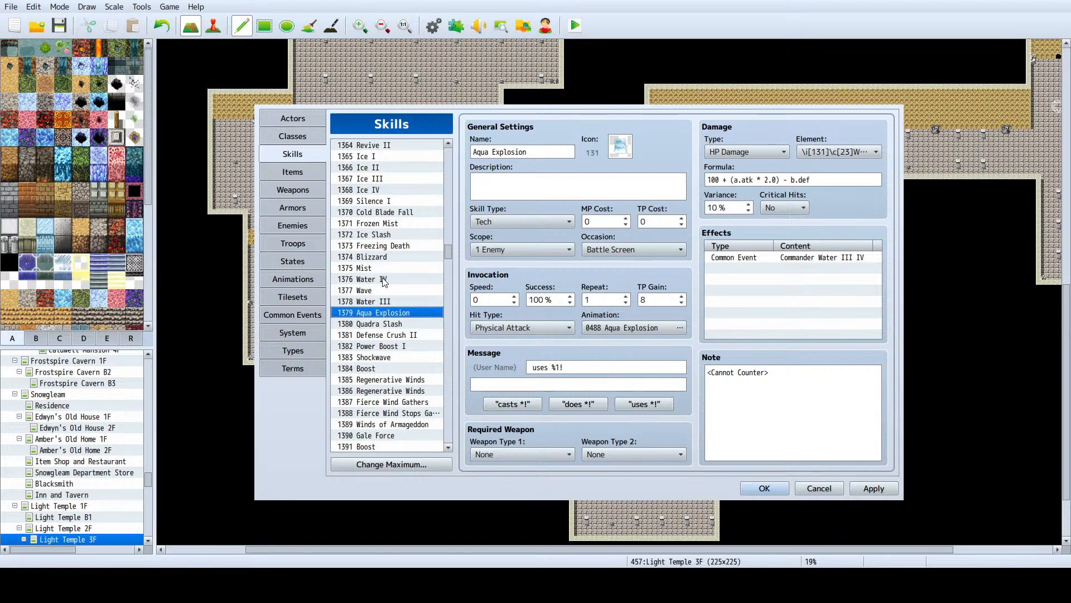
pyautogui.scroll(2, 384, 282)
pyautogui.scroll(1, 393, 283)
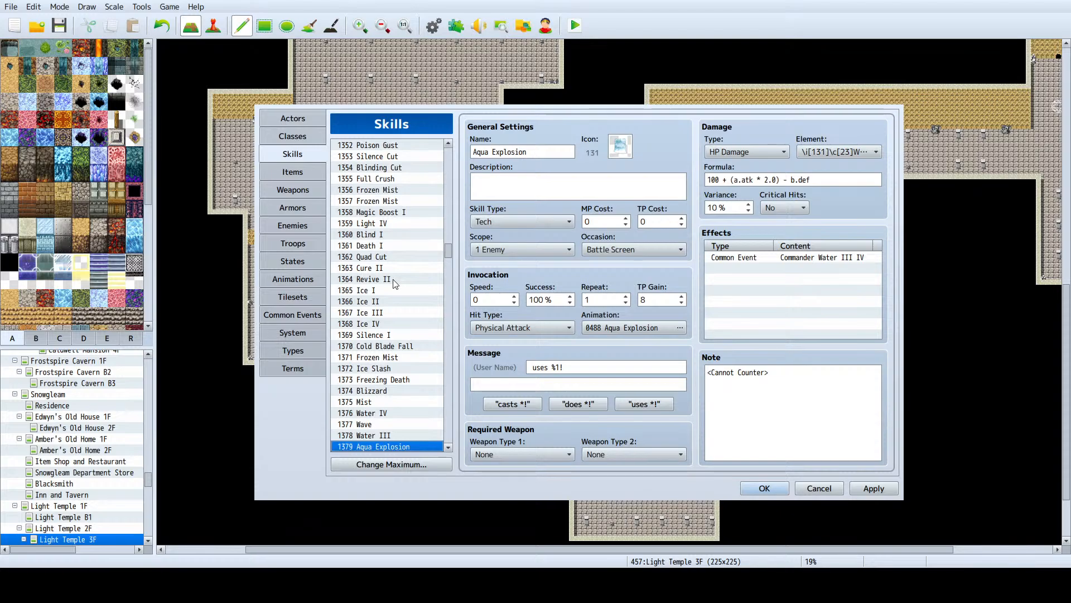
pyautogui.scroll(5, 393, 282)
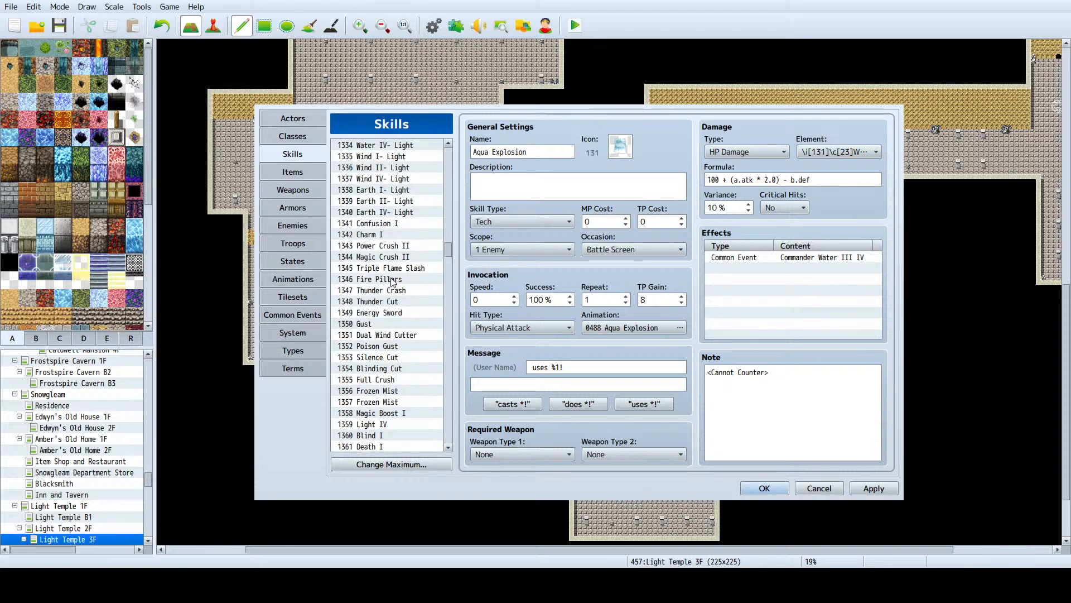
pyautogui.scroll(5, 393, 282)
pyautogui.scroll(5, 393, 282)
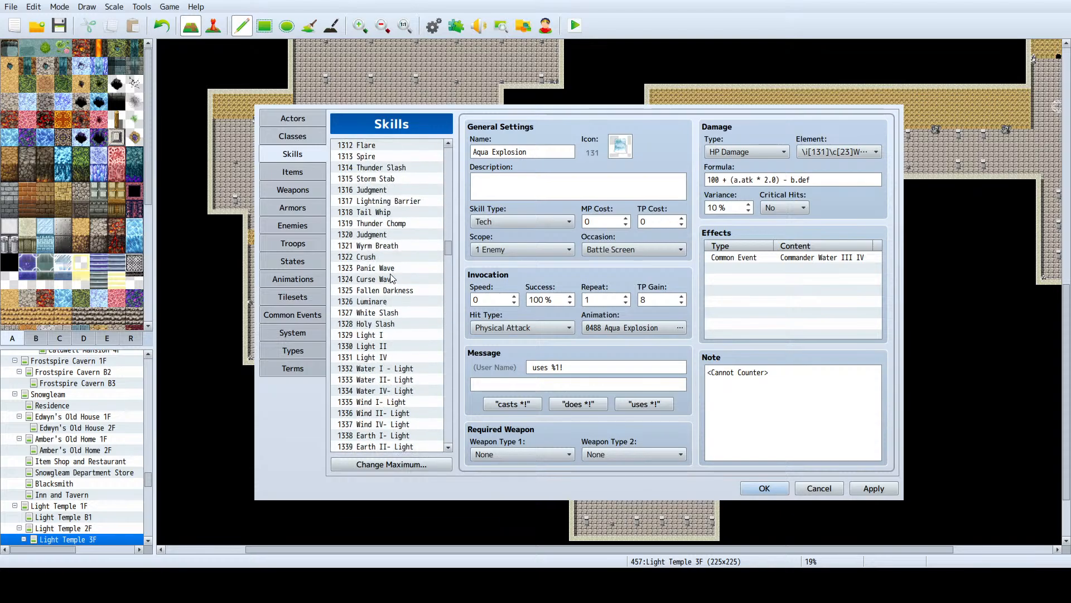
pyautogui.scroll(5, 392, 278)
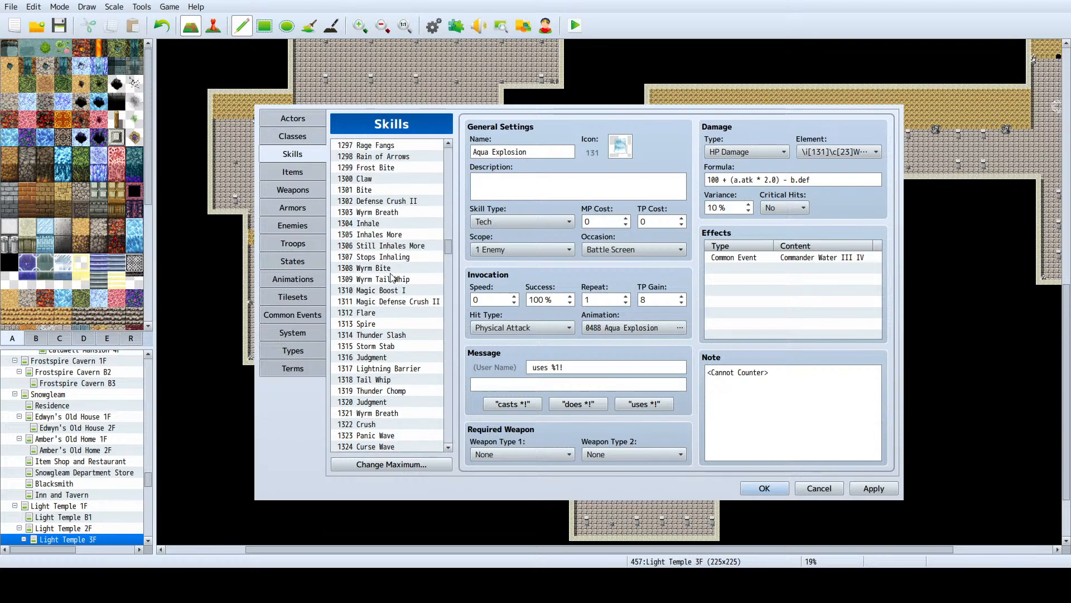
pyautogui.scroll(5, 389, 273)
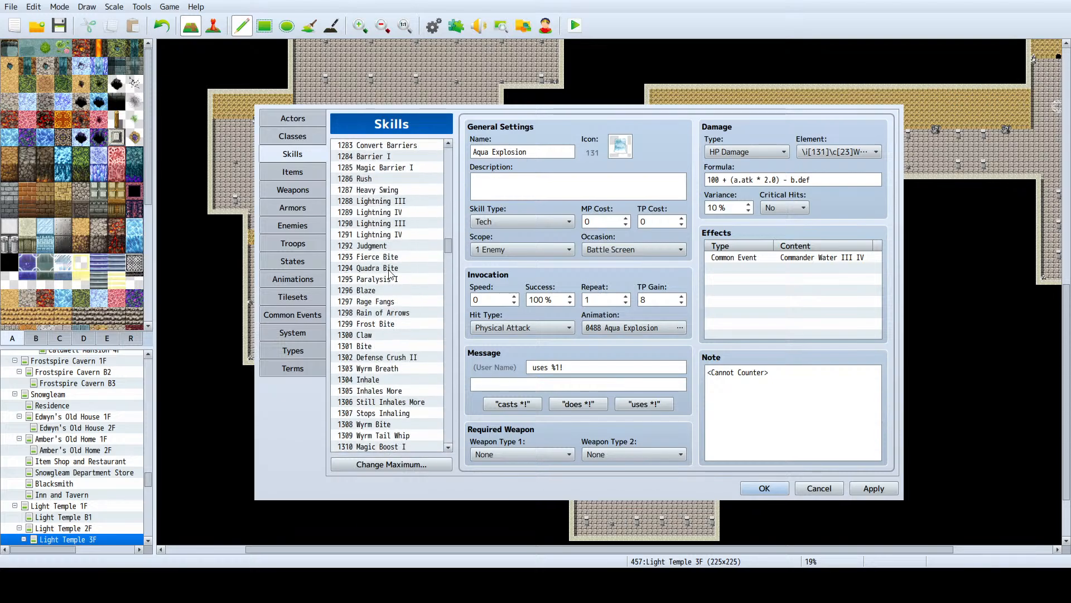
pyautogui.scroll(2, 389, 268)
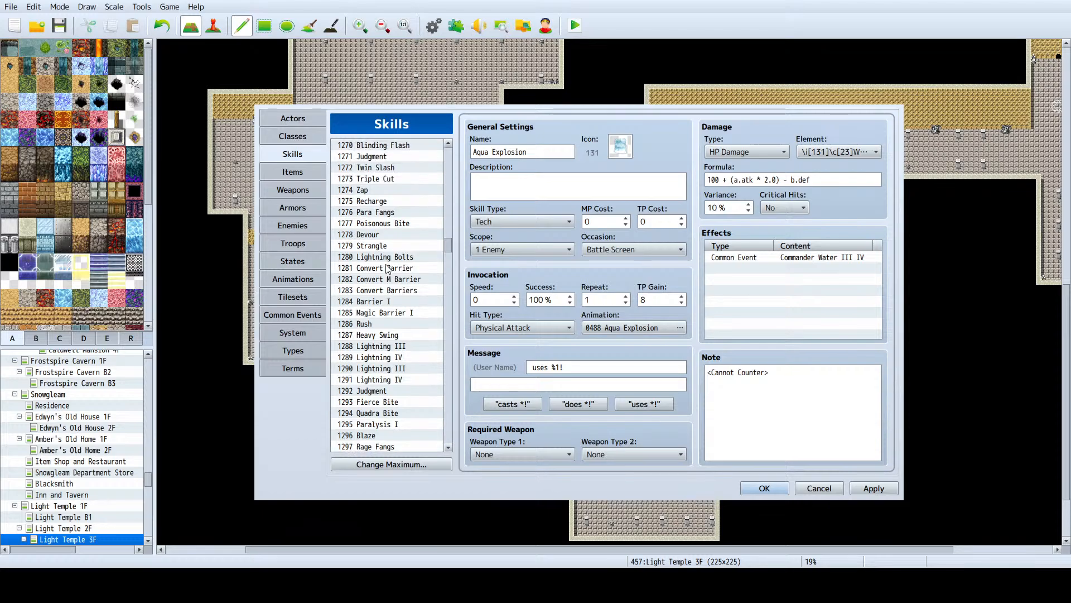
pyautogui.click(398, 212)
# Step: Copy the existing Water Fall skill into empty slot 2337 and set its damage formula to 100 + (a.atk * 2.0) - b.def
pyautogui.scroll(7, 397, 223)
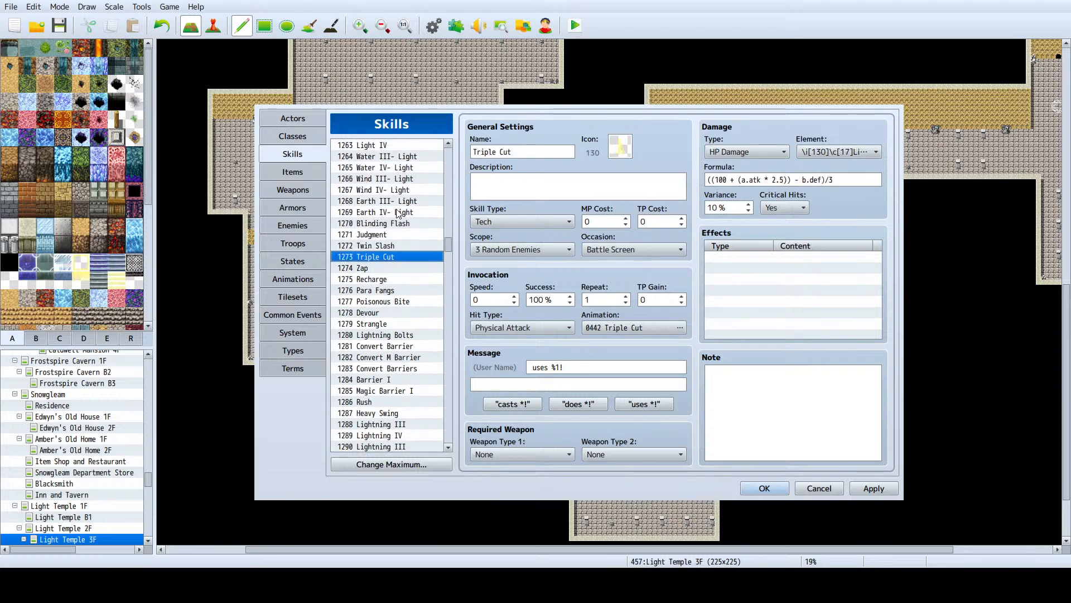
pyautogui.scroll(5, 395, 240)
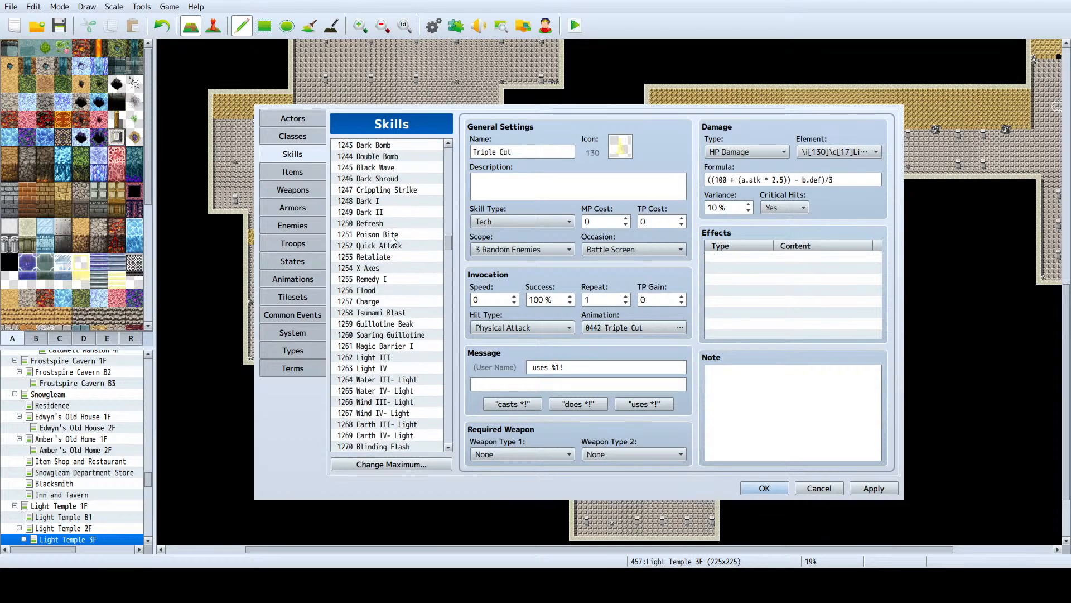
pyautogui.scroll(1, 394, 241)
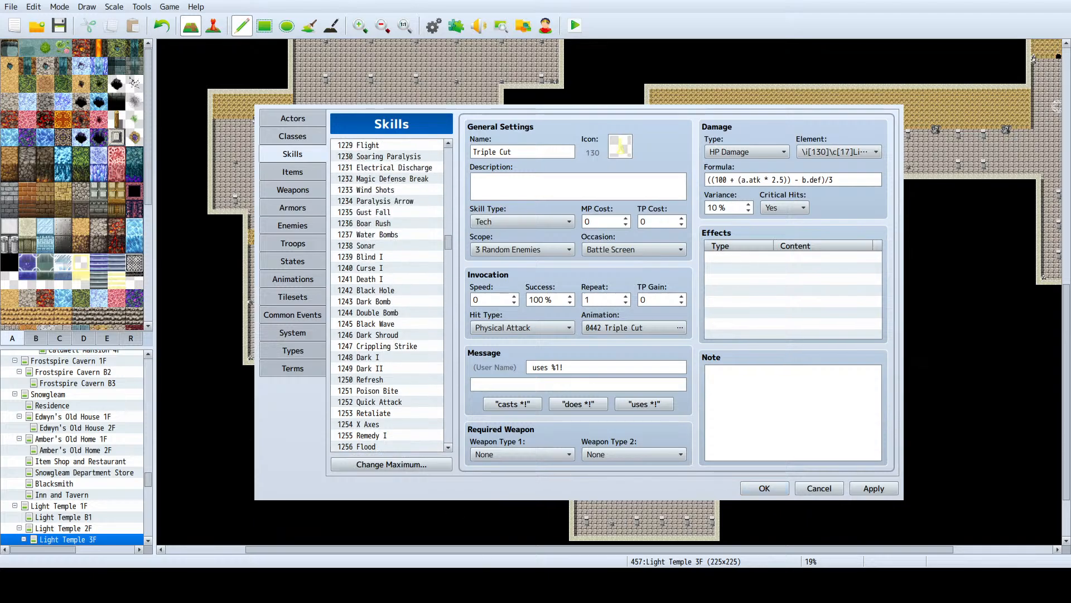
pyautogui.scroll(3, 389, 265)
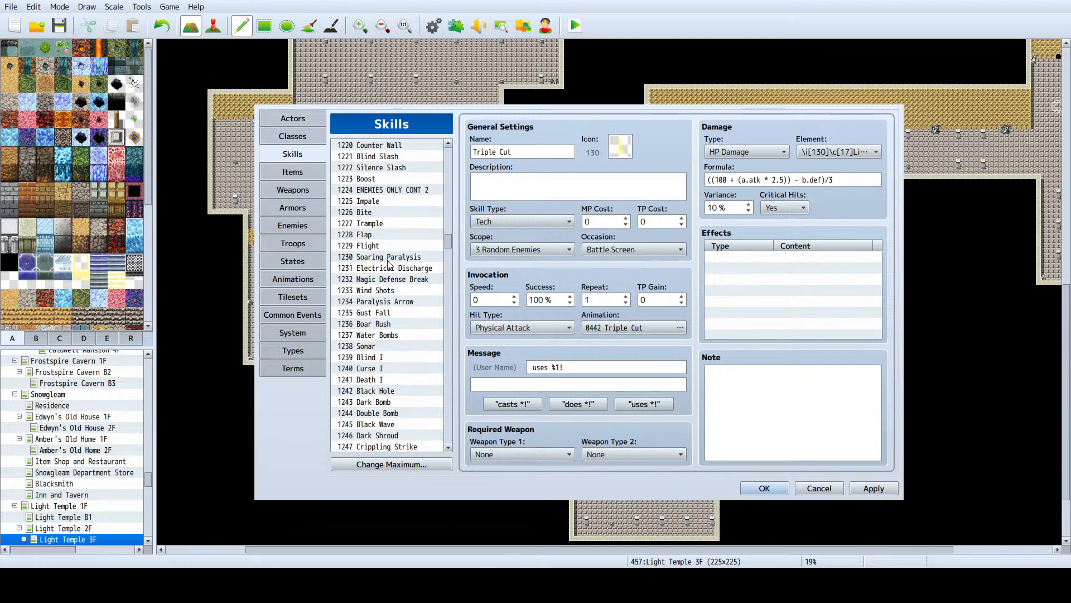
pyautogui.scroll(6, 389, 265)
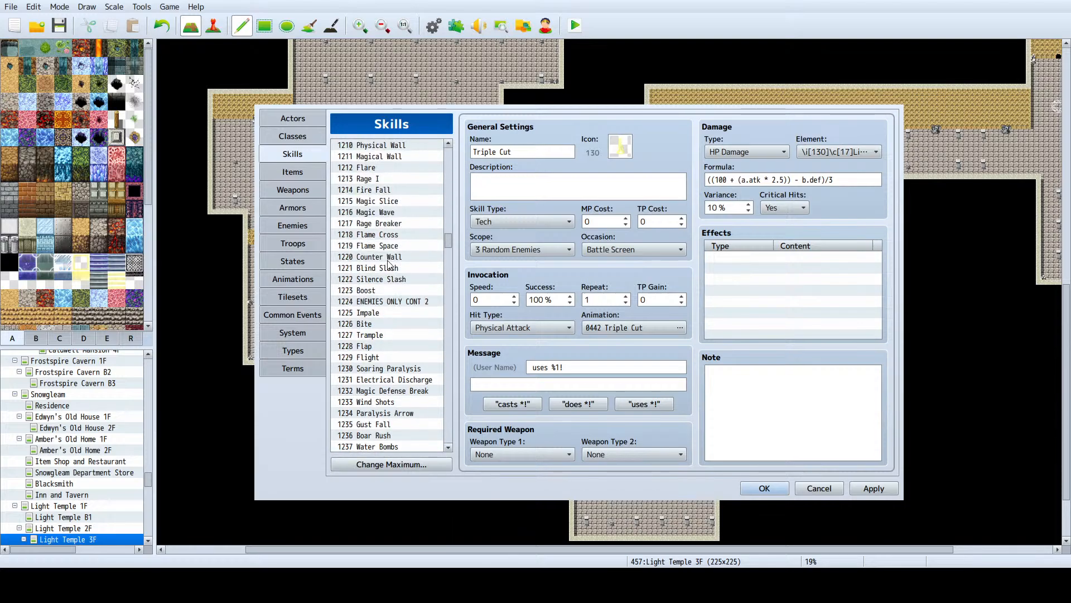
pyautogui.scroll(6, 389, 265)
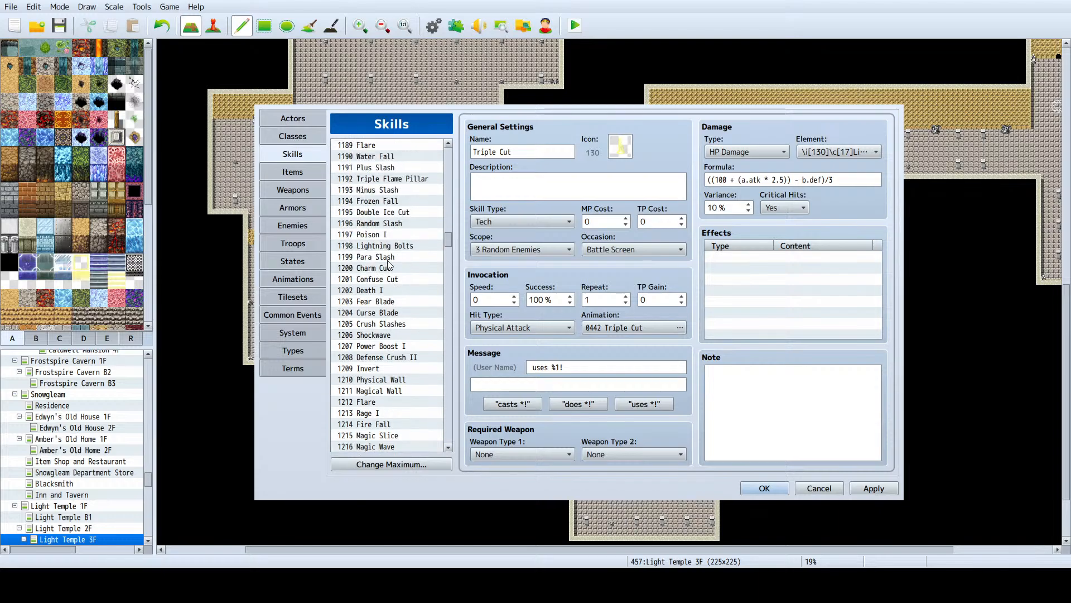
pyautogui.scroll(1, 389, 265)
pyautogui.click(393, 236)
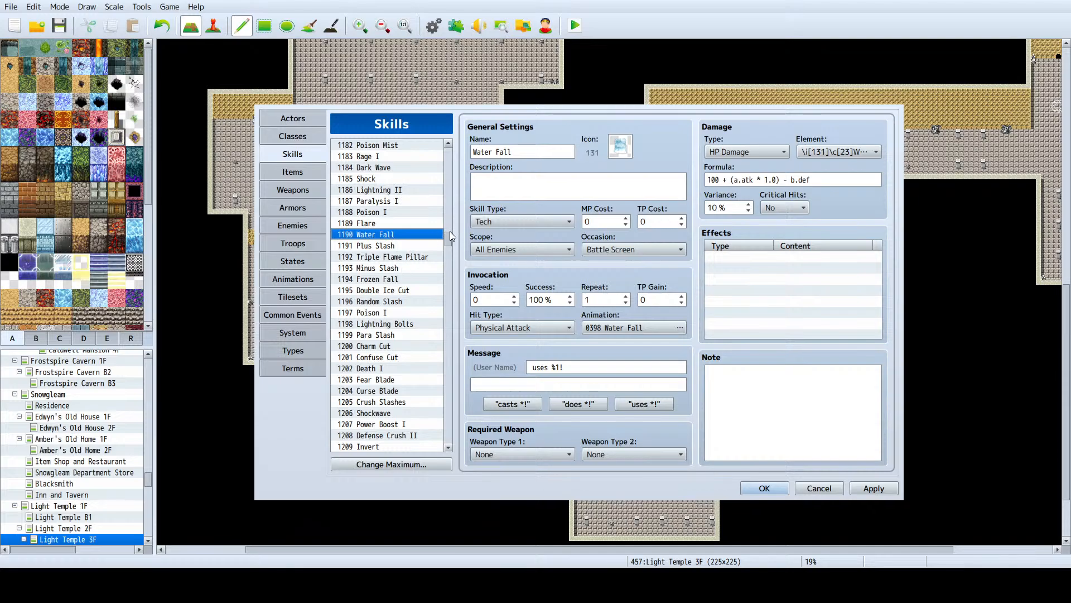
pyautogui.moveTo(449, 231); pyautogui.dragTo(446, 317)
pyautogui.click(372, 328)
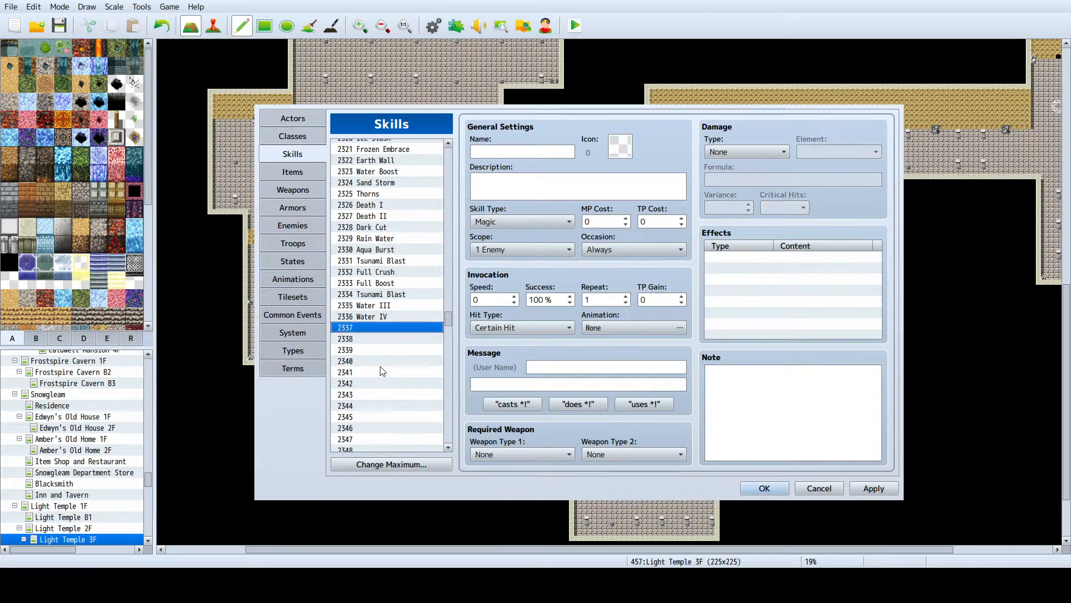
pyautogui.hotkey('ctrl', 'v')
pyautogui.click(766, 179)
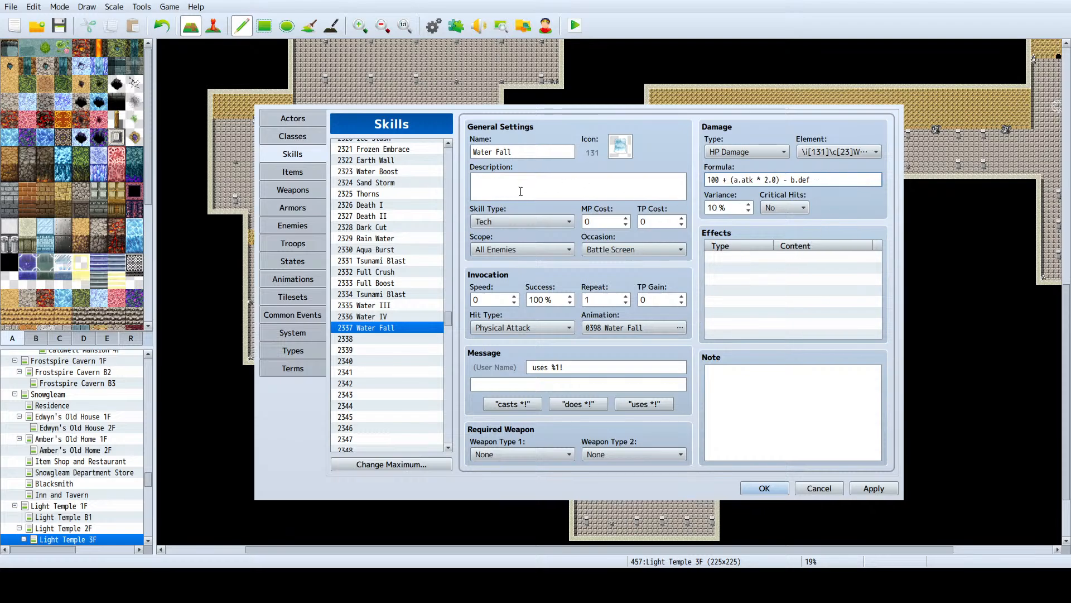
# Step: Copy the <Cooldown: 1> note from Water IV into the new Water Fall skill and apply the changes
pyautogui.click(375, 316)
pyautogui.click(767, 382)
pyautogui.hotkey('ctrl', 'a')
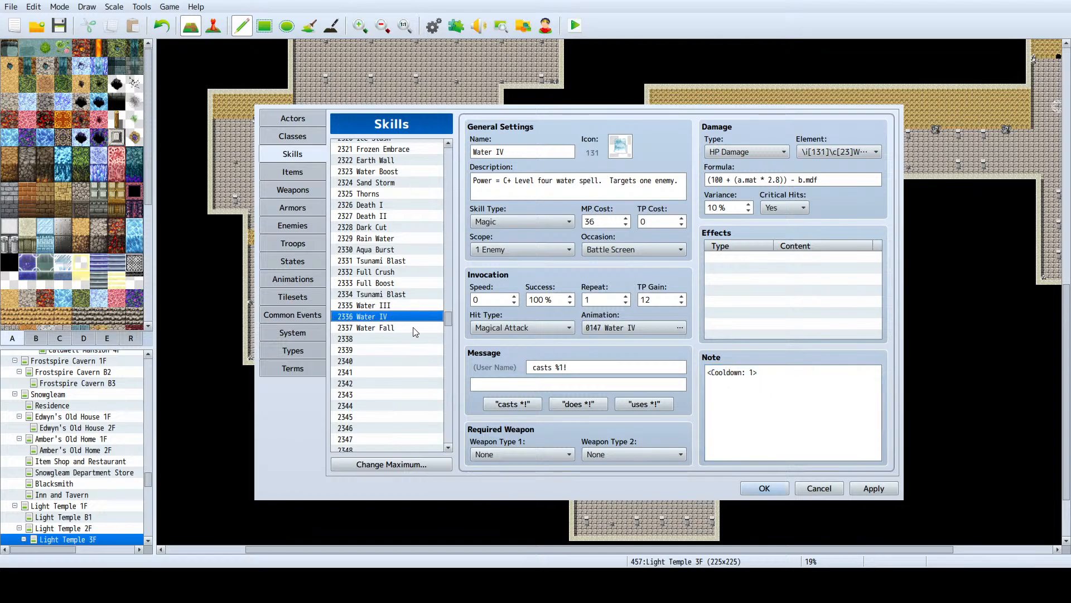
pyautogui.click(375, 327)
pyautogui.click(766, 420)
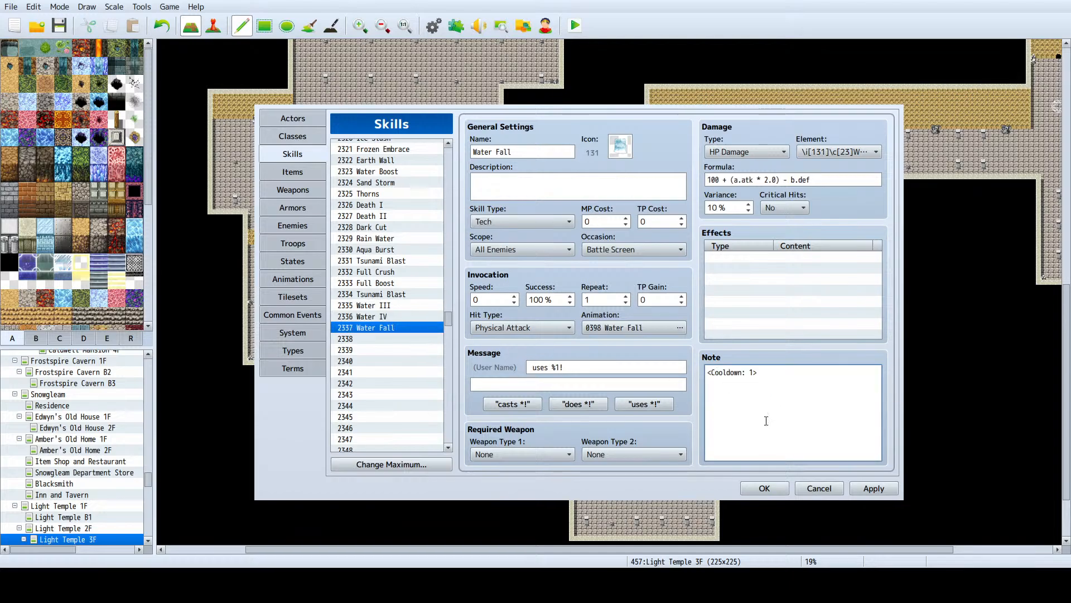
pyautogui.click(878, 488)
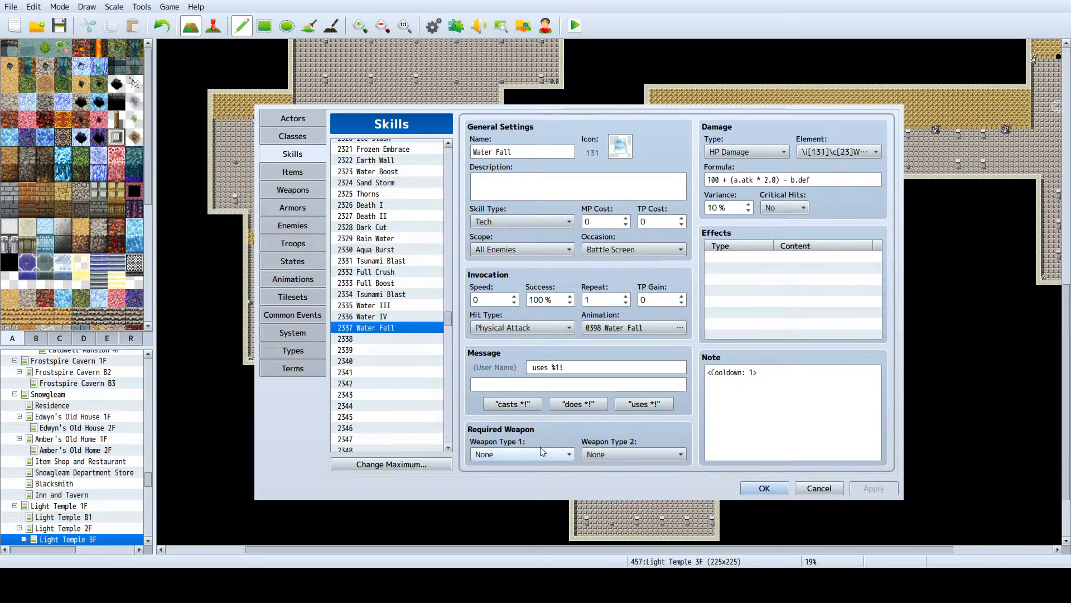
# Step: Copy the fire-element Smash skill from slot 0878 into empty slot 2338
pyautogui.scroll(13, 418, 320)
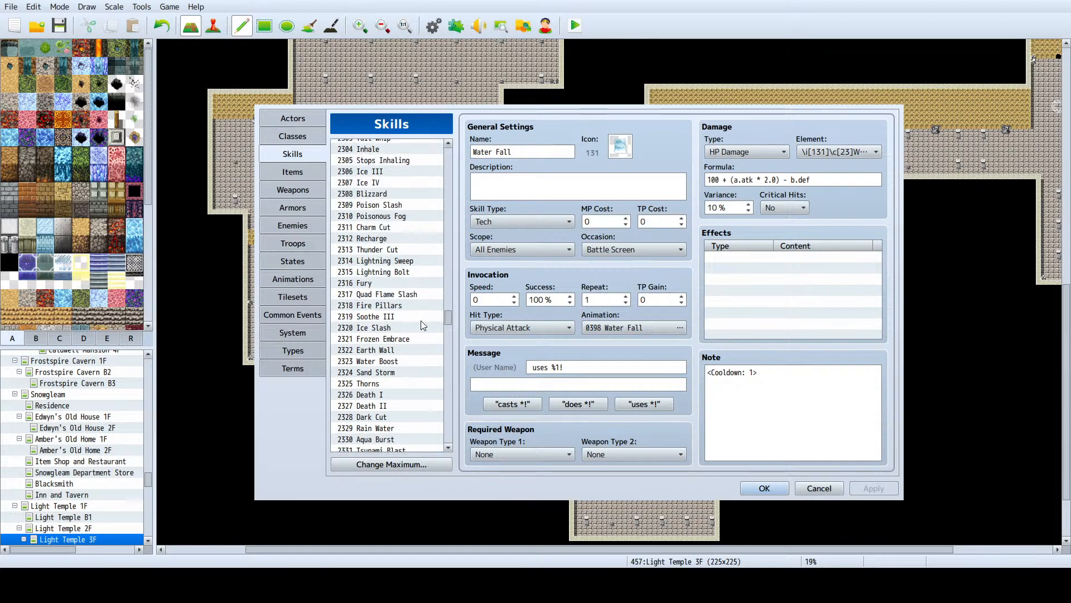
pyautogui.scroll(13, 424, 323)
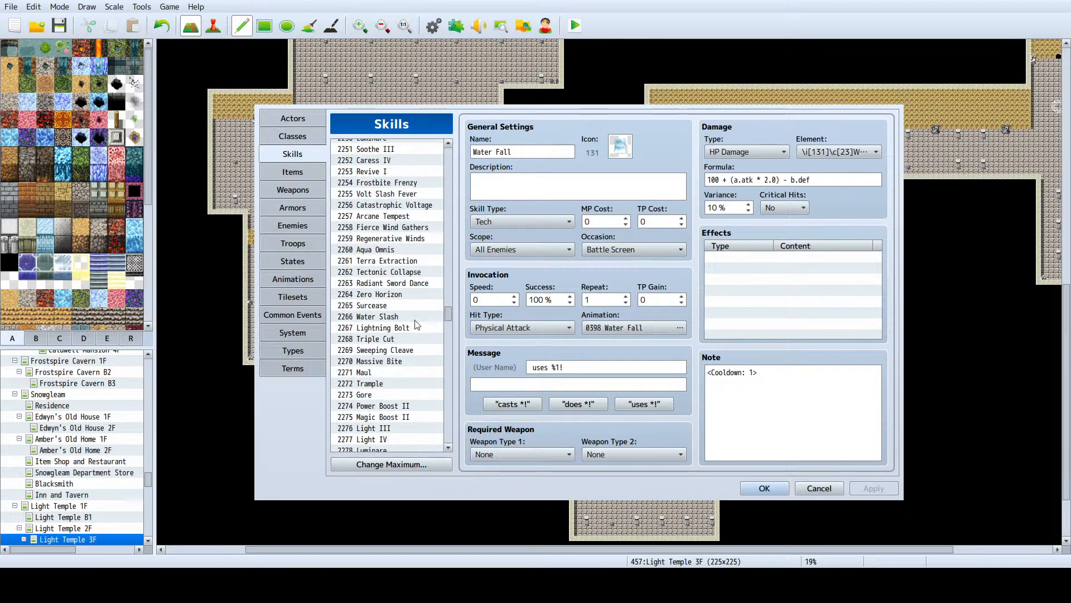
pyautogui.moveTo(449, 313); pyautogui.dragTo(457, 219)
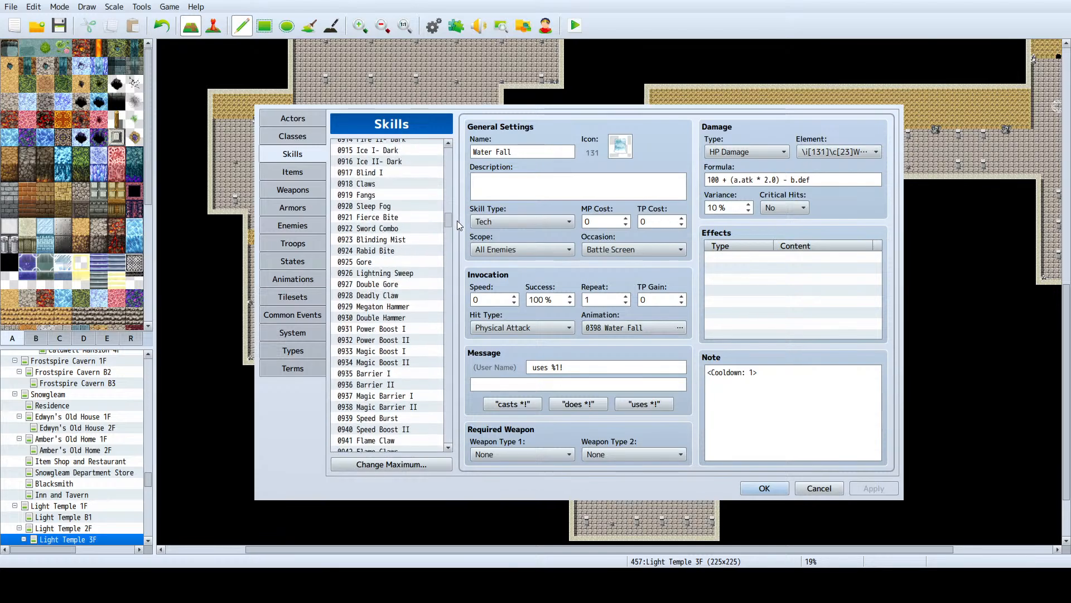
pyautogui.scroll(12, 395, 295)
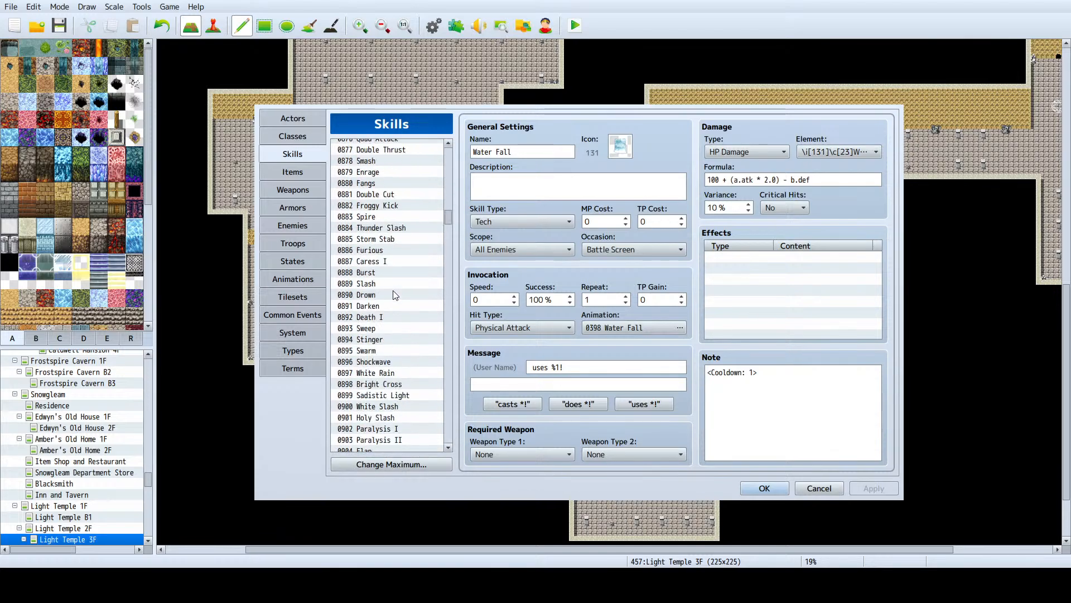
pyautogui.scroll(6, 395, 294)
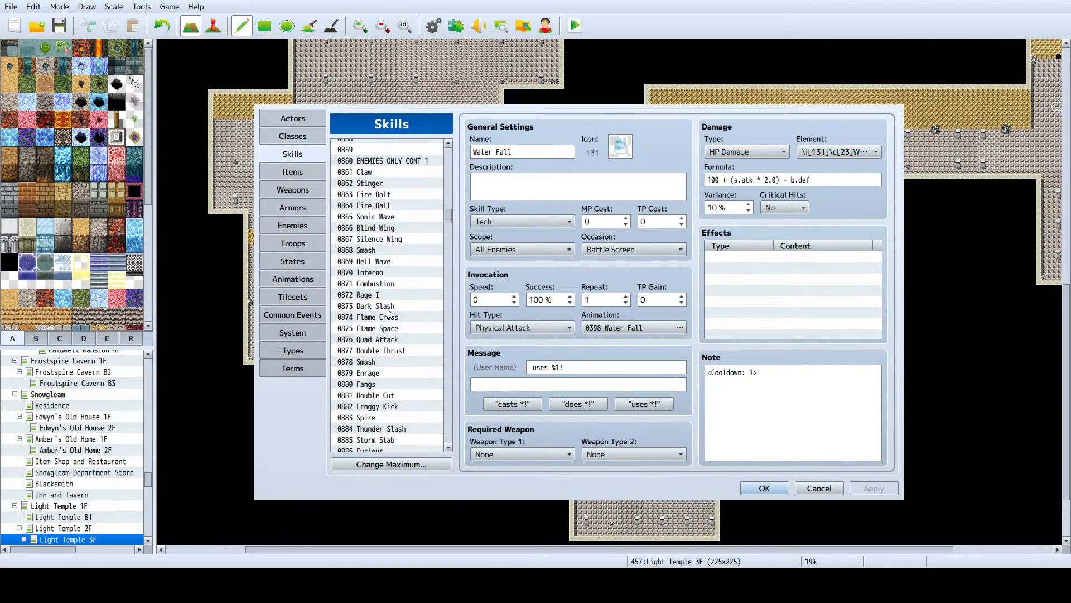
pyautogui.scroll(-3, 389, 313)
pyautogui.click(381, 252)
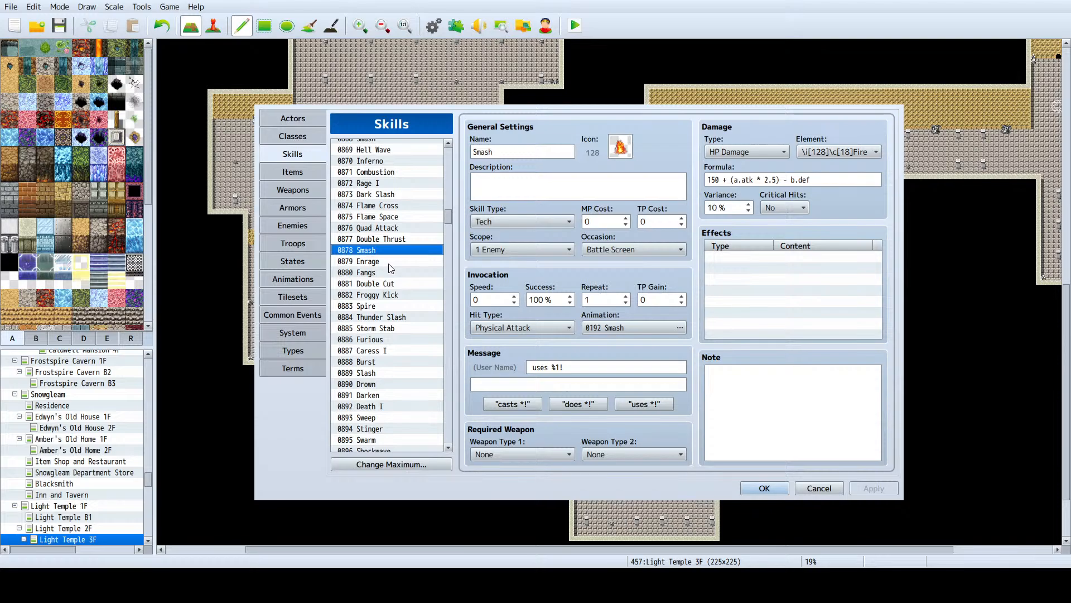
pyautogui.moveTo(449, 219); pyautogui.dragTo(389, 297)
pyautogui.scroll(-15, 391, 299)
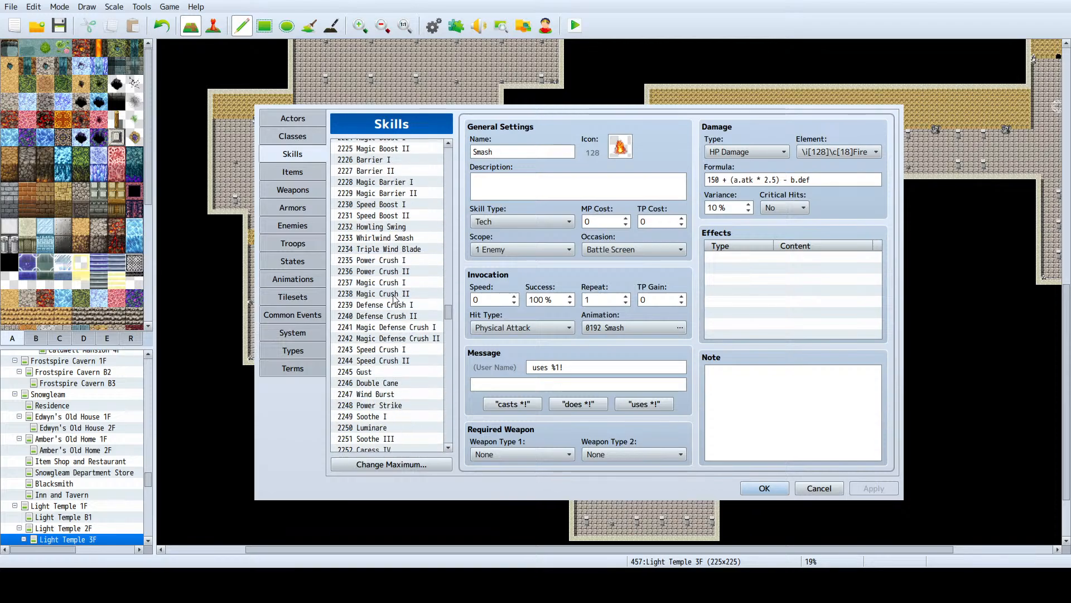
pyautogui.scroll(-9, 403, 298)
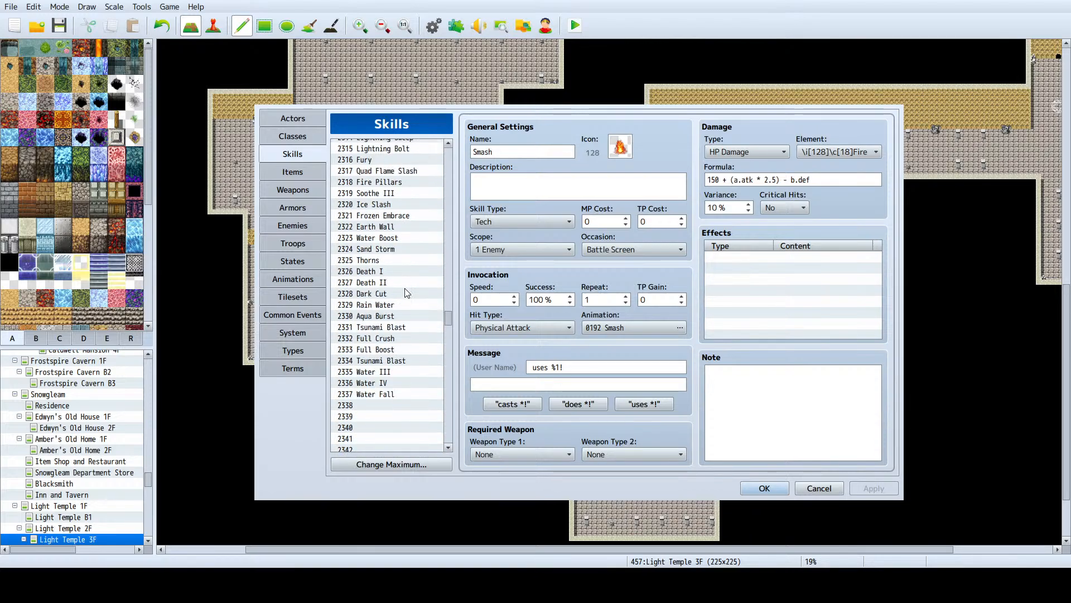
pyautogui.click(371, 338)
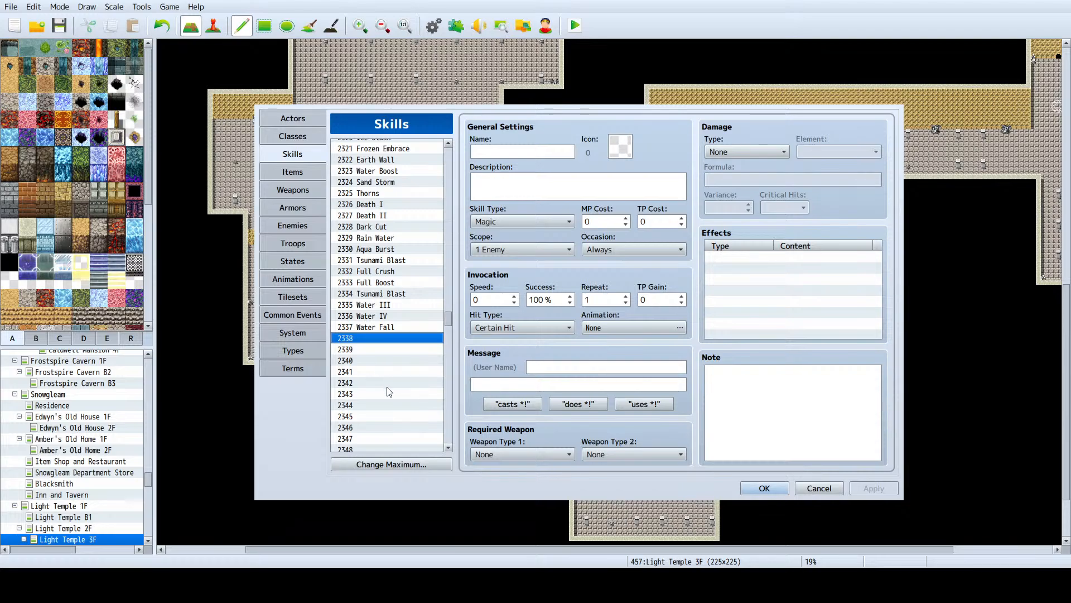
pyautogui.hotkey('ctrl', 'v')
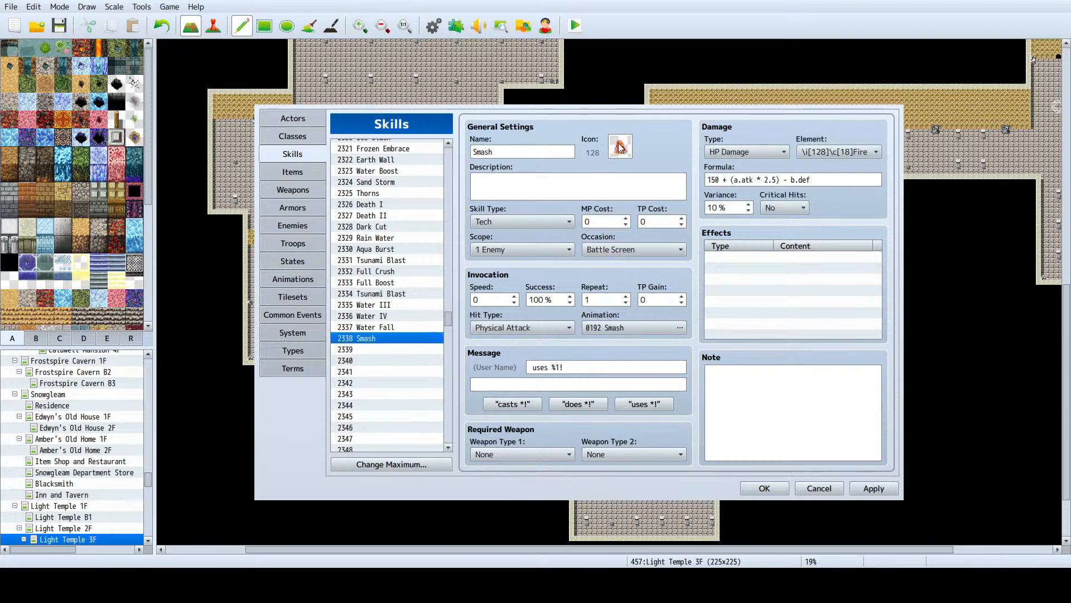
# Step: Give the new Smash skill in slot 2338 icon 131 and the Water element
pyautogui.doubleClick(493, 333)
pyautogui.click(835, 153)
pyautogui.press('Down')
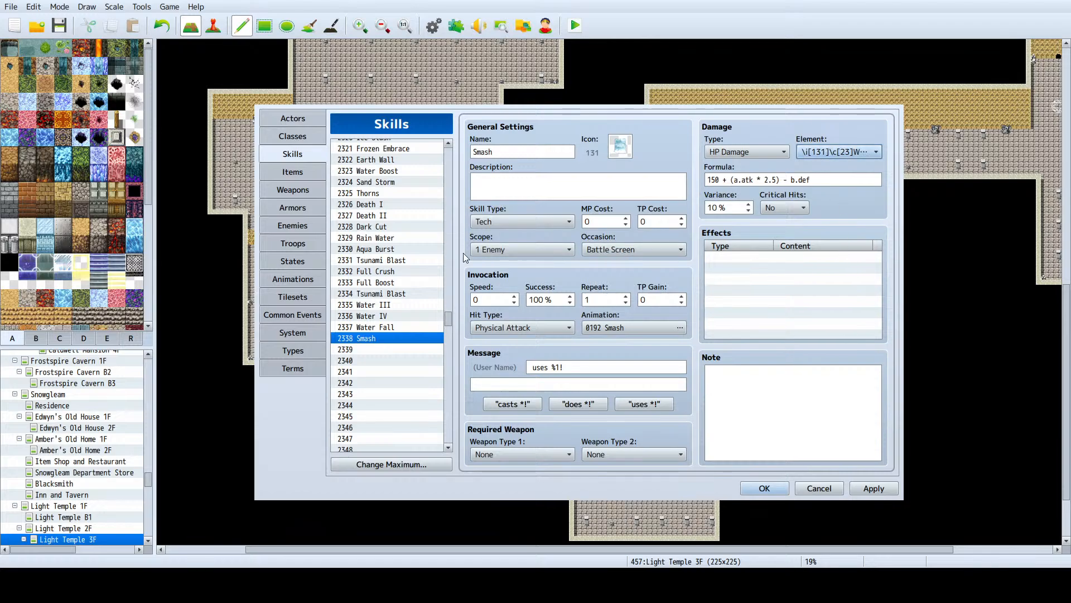
# Step: Set the new Smash skill's damage formula to 150 + (a.atk * 2.7) - b.def and apply the changes
pyautogui.click(776, 179)
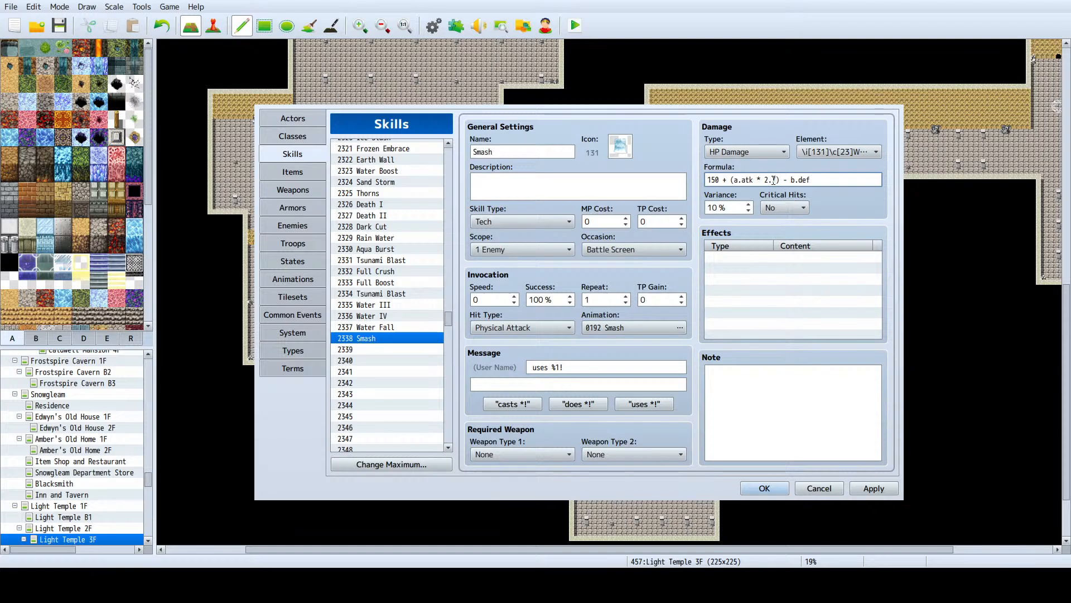
pyautogui.press('BackSpace')
pyautogui.write('7')
pyautogui.click(874, 493)
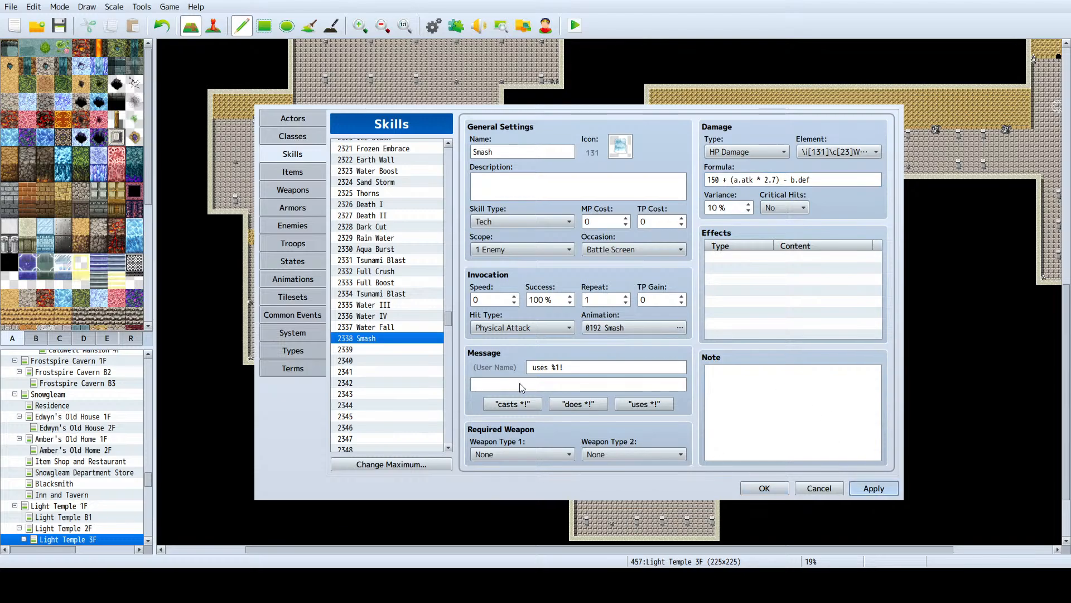
# Step: Copy the <Cooldown: 1> note from the Water Fall skill into the new Smash skill in slot 2338
pyautogui.click(392, 326)
pyautogui.click(773, 379)
pyautogui.hotkey('ctrl', 'a')
pyautogui.hotkey('ctrl', 'c')
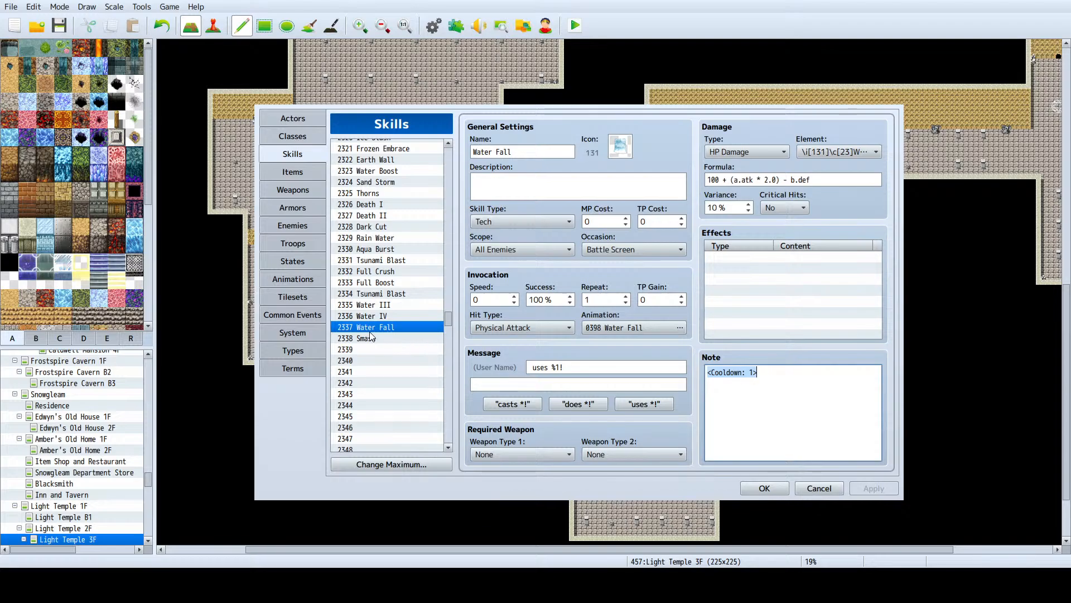
pyautogui.click(368, 338)
pyautogui.click(765, 368)
pyautogui.hotkey('ctrl', 'v')
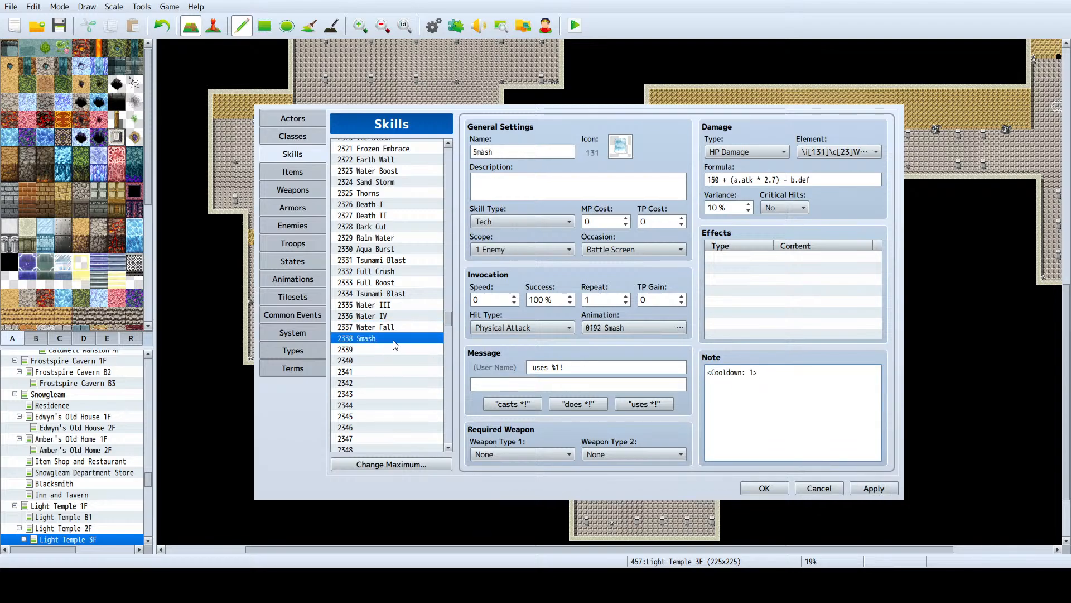
# Step: Copy the Smash skill from slot 2338 into empty slot 2339 and rename the copy Triple Smash
pyautogui.click(375, 327)
pyautogui.click(375, 338)
pyautogui.hotkey('ctrl', 'c')
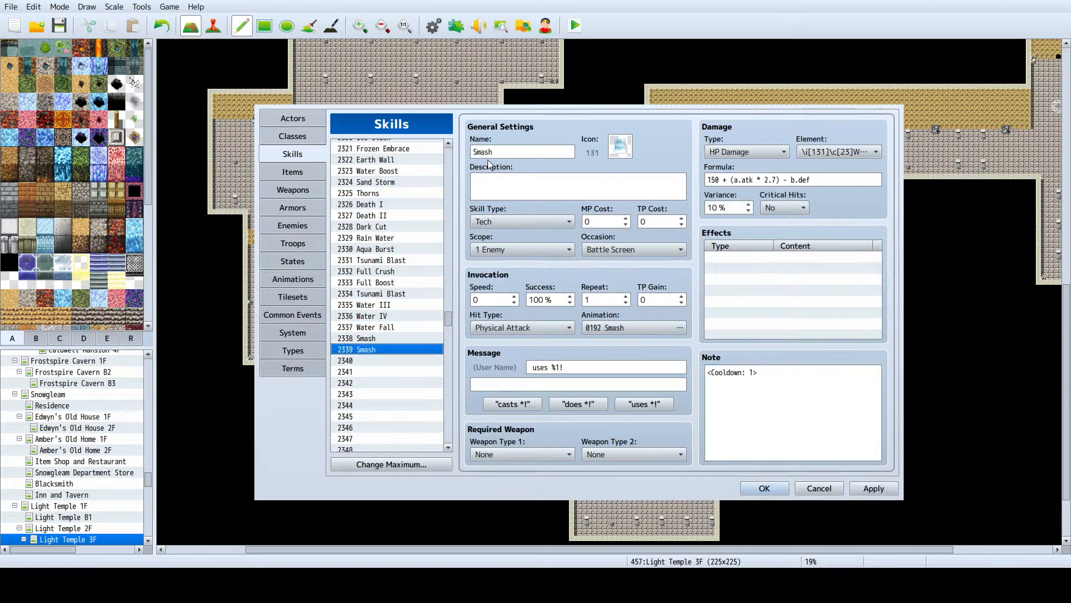
pyautogui.click(375, 349)
pyautogui.hotkey('ctrl', 'v')
pyautogui.write('Triple')
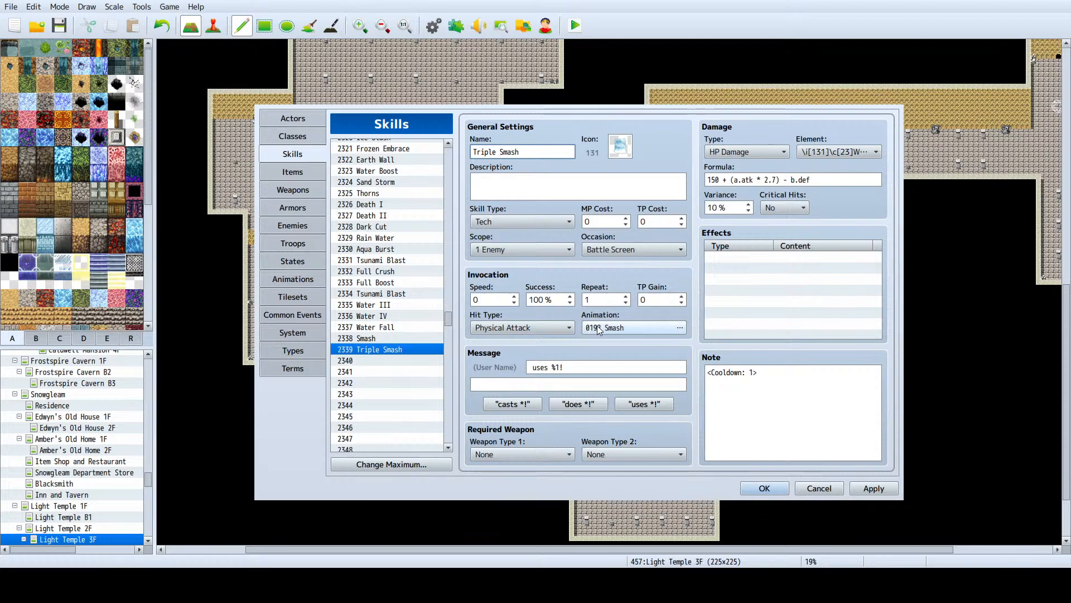
# Step: Set the Triple Smash skill's scope to 3 Random Enemies
pyautogui.scroll(-5, 534, 251)
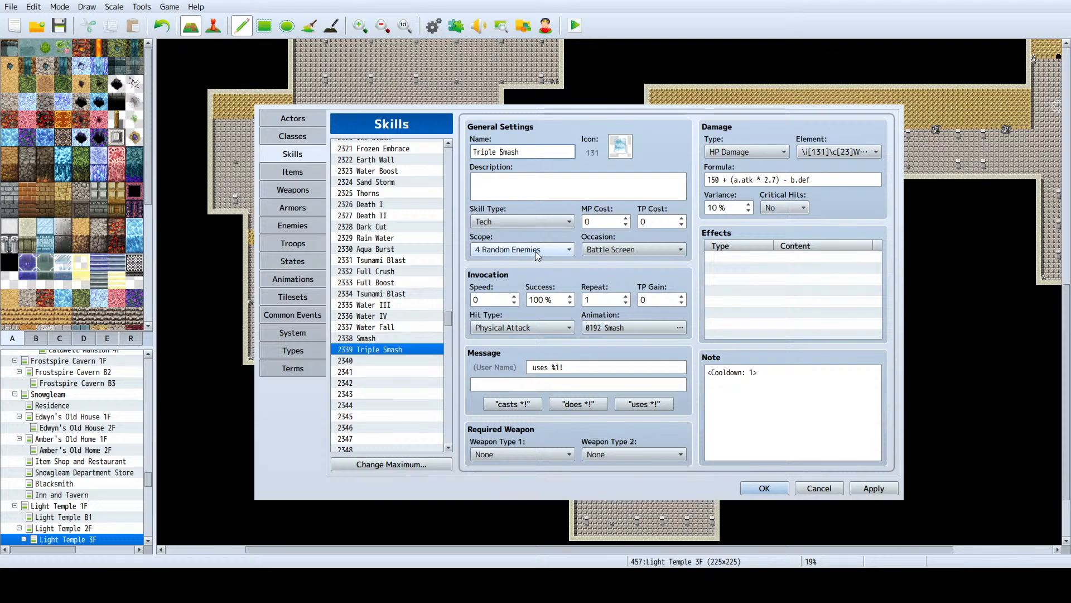
pyautogui.scroll(-1, 518, 252)
pyautogui.scroll(4, 372, 304)
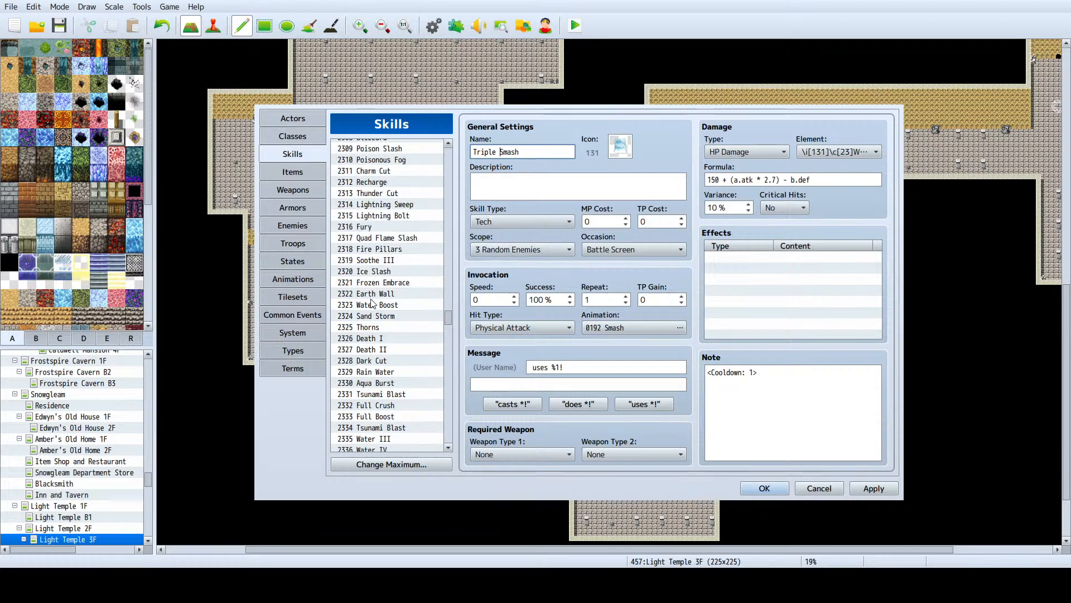
# Step: Copy the damage formula from Quad Flame Slash in slot 2317 into Triple Smash in place of its current formula
pyautogui.scroll(-1, 373, 304)
pyautogui.click(372, 304)
pyautogui.press('Up')
pyautogui.press('Up')
pyautogui.press('Up')
pyautogui.press('Up')
pyautogui.press('Up')
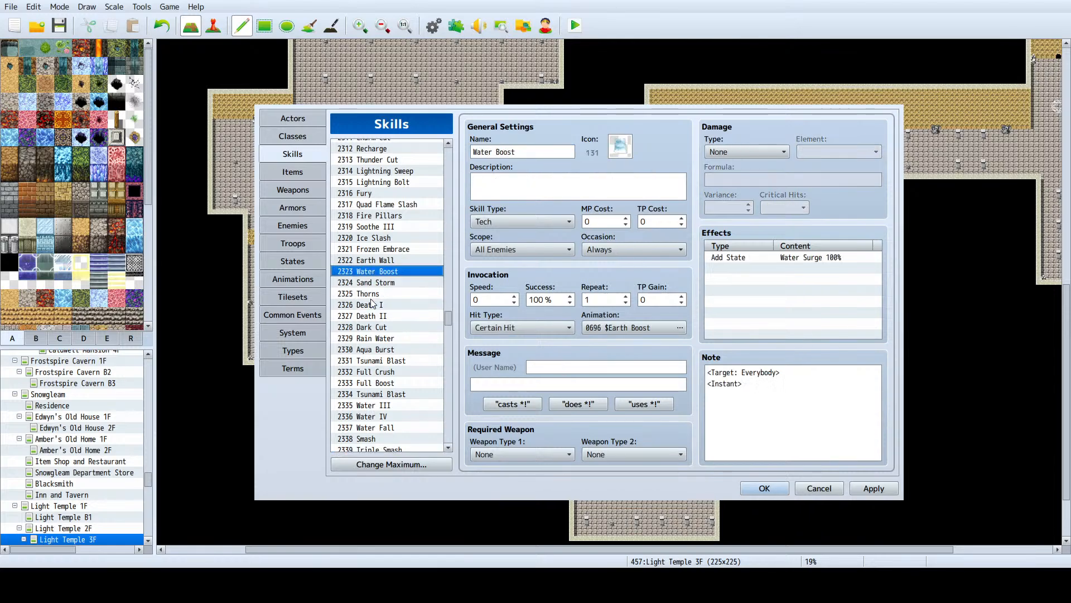
pyautogui.press('Up')
pyautogui.press('Up')
pyautogui.press('Up')
pyautogui.press('Up')
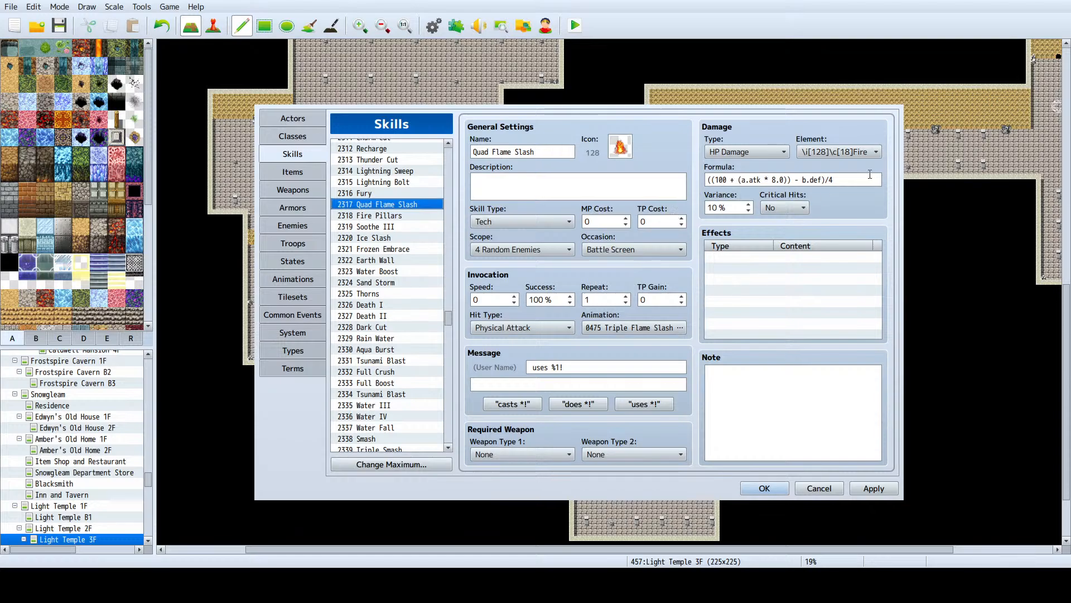
pyautogui.moveTo(870, 178); pyautogui.dragTo(693, 183)
pyautogui.scroll(-2, 439, 343)
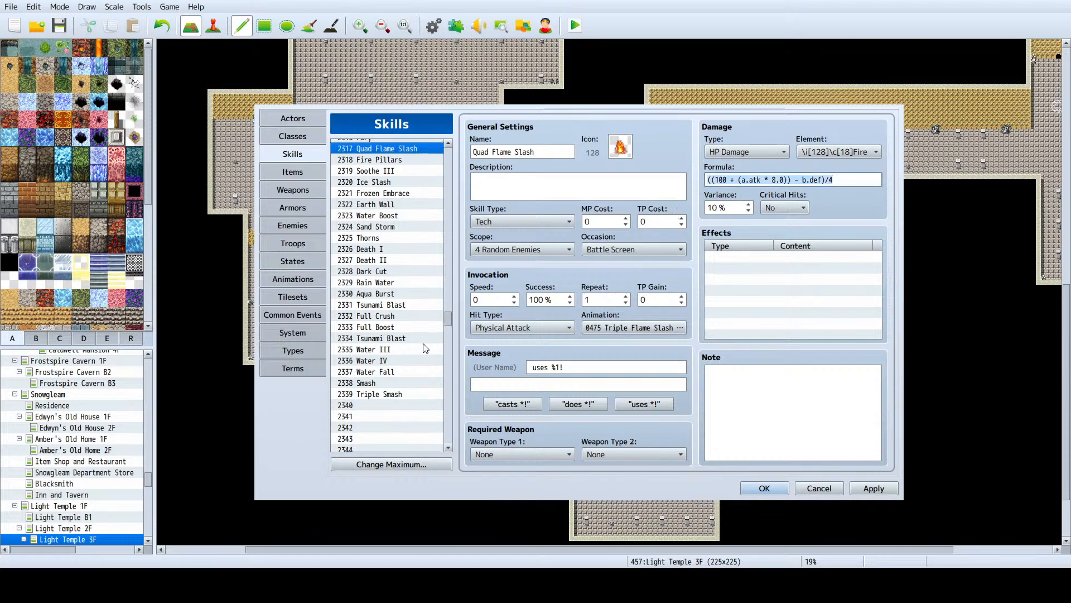
pyautogui.click(380, 383)
pyautogui.tripleClick(826, 179)
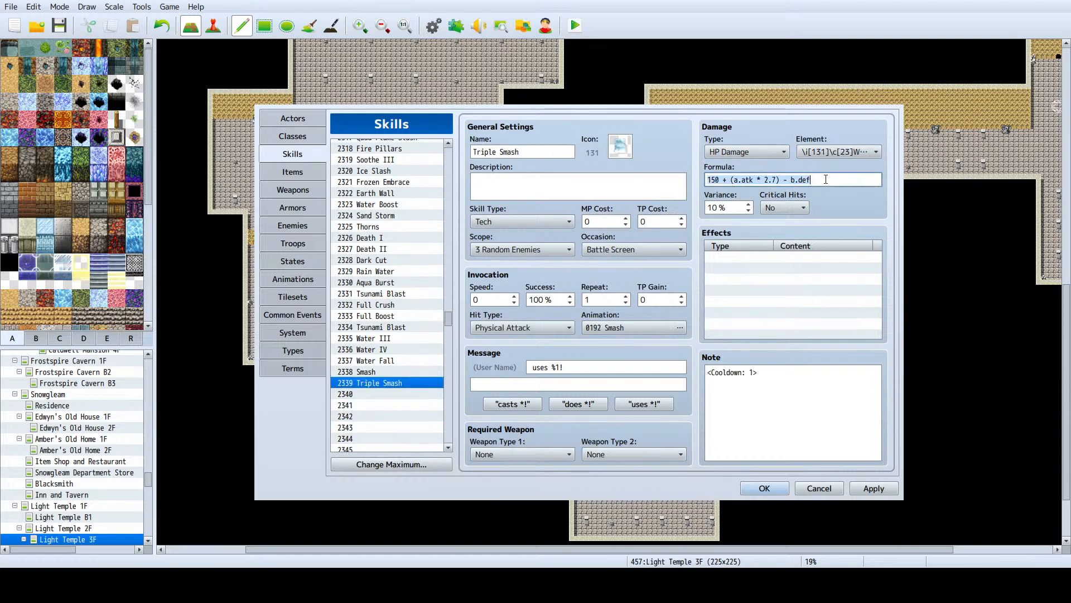
pyautogui.hotkey('ctrl', 'v')
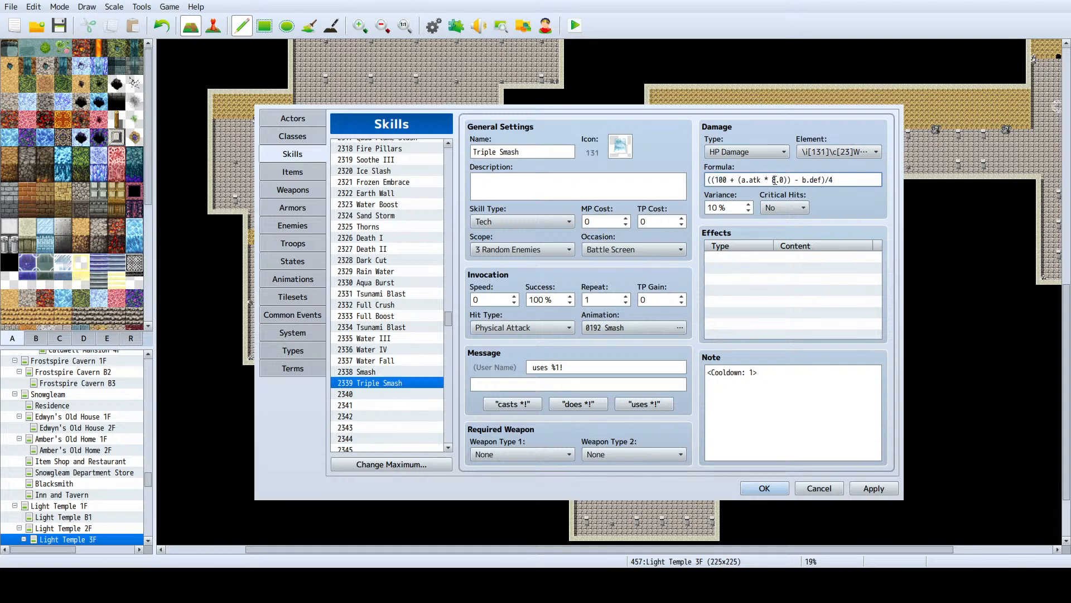
# Step: Change Triple Smash's damage formula to ((100 + (a.atk * 10.0)) - b.def)/3 and apply the changes
pyautogui.press('BackSpace')
pyautogui.write('10')
pyautogui.click(873, 489)
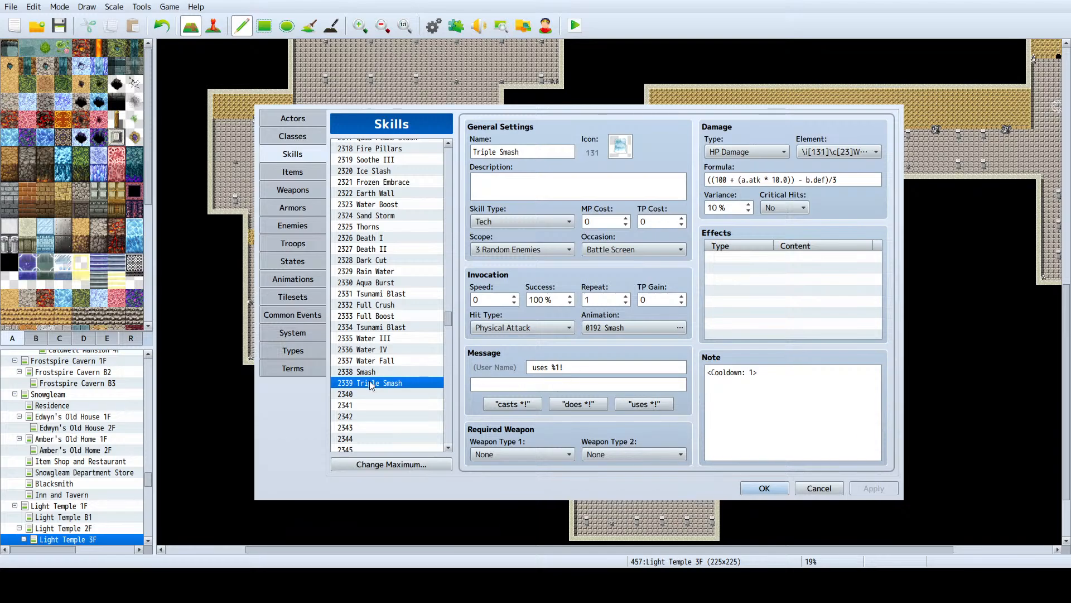
# Step: Review the new Water Fall, Smash and Triple Smash skills and look through the earlier enemy skills in the list
pyautogui.scroll(-1, 363, 371)
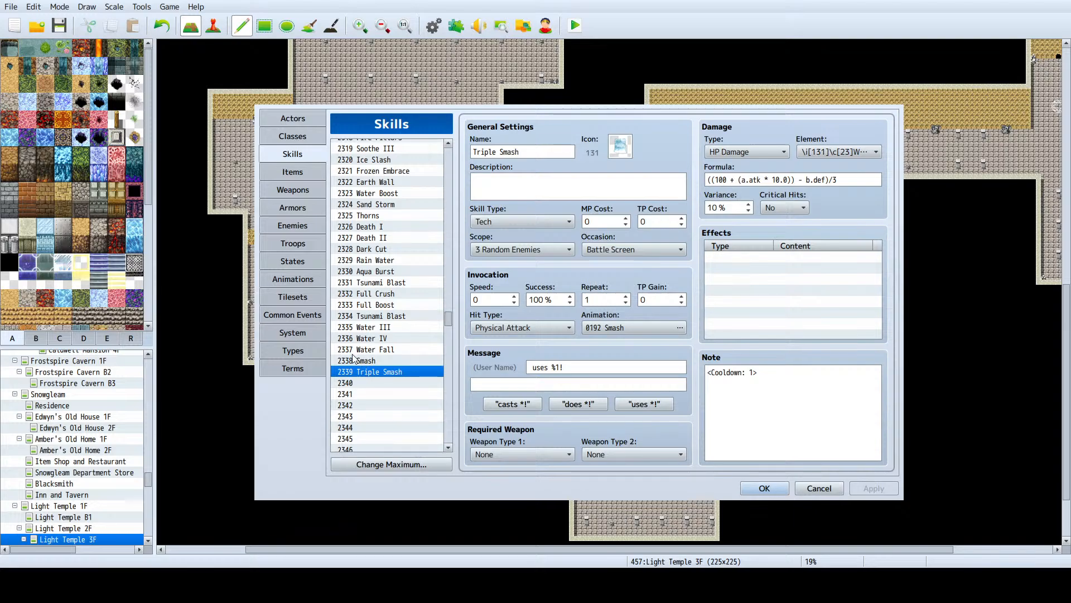
pyautogui.scroll(-1, 364, 373)
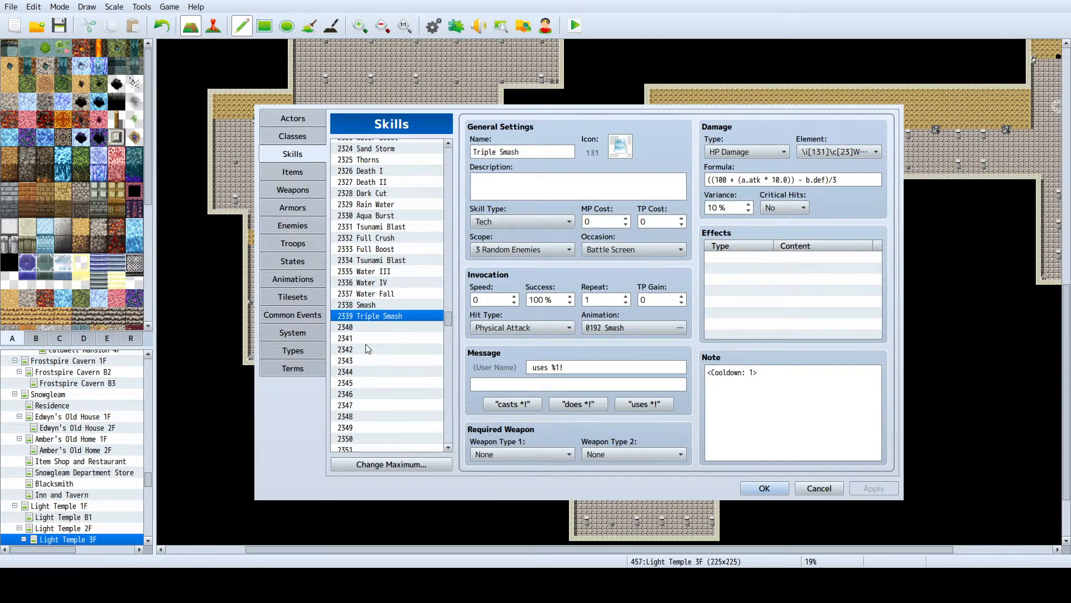
pyautogui.scroll(-2, 365, 335)
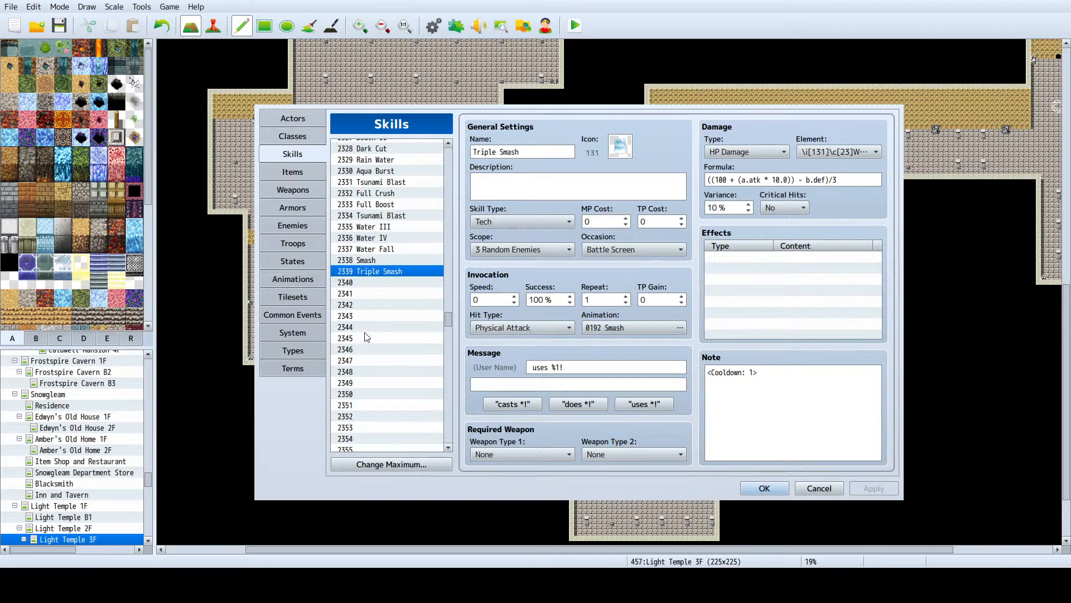
pyautogui.scroll(2, 367, 336)
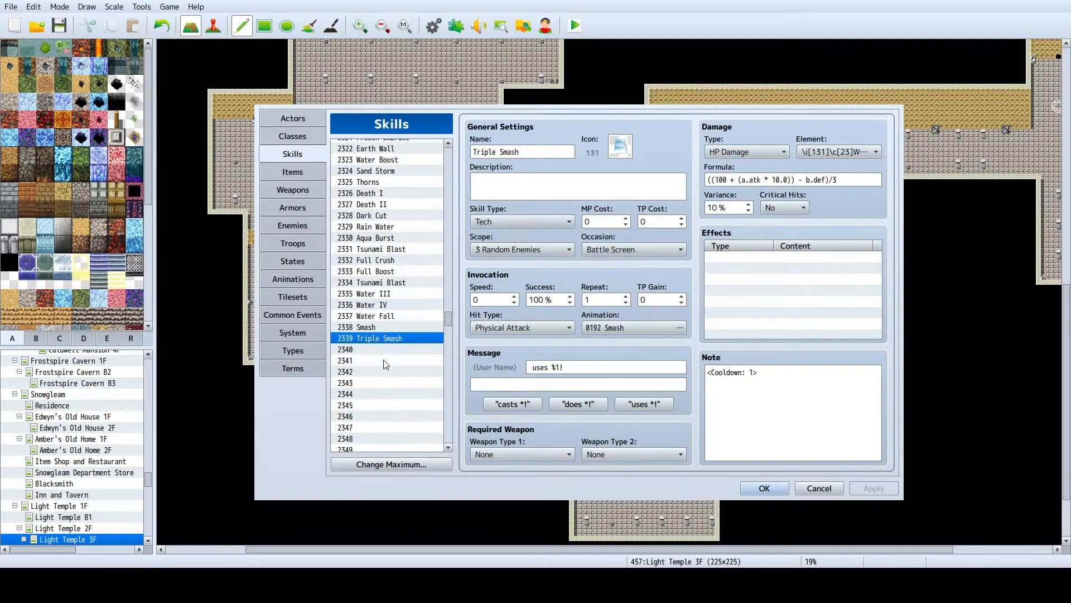
pyautogui.scroll(-2, 358, 287)
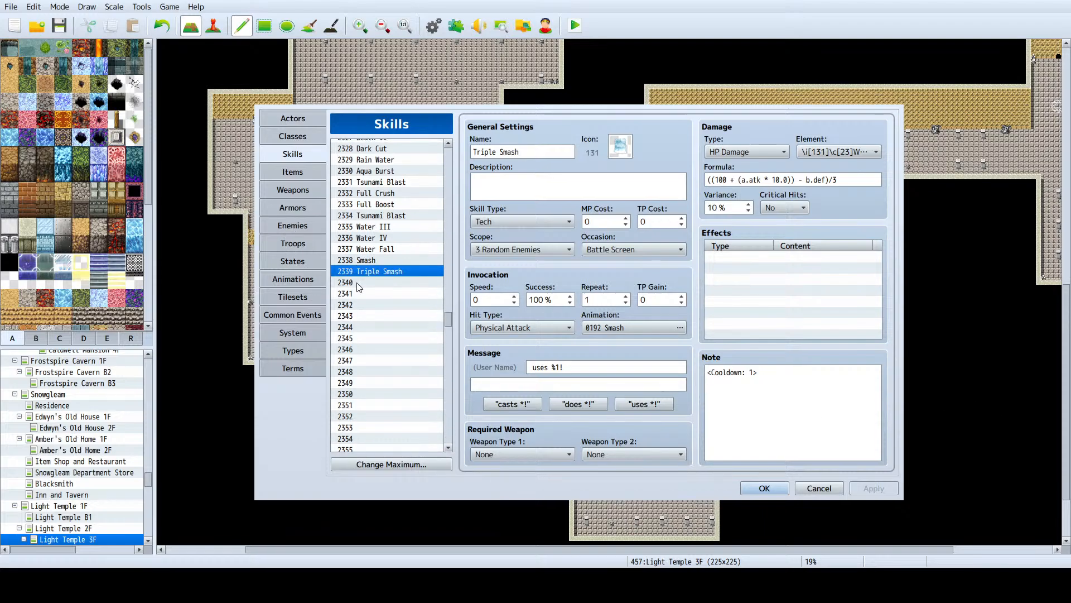
pyautogui.scroll(4, 367, 303)
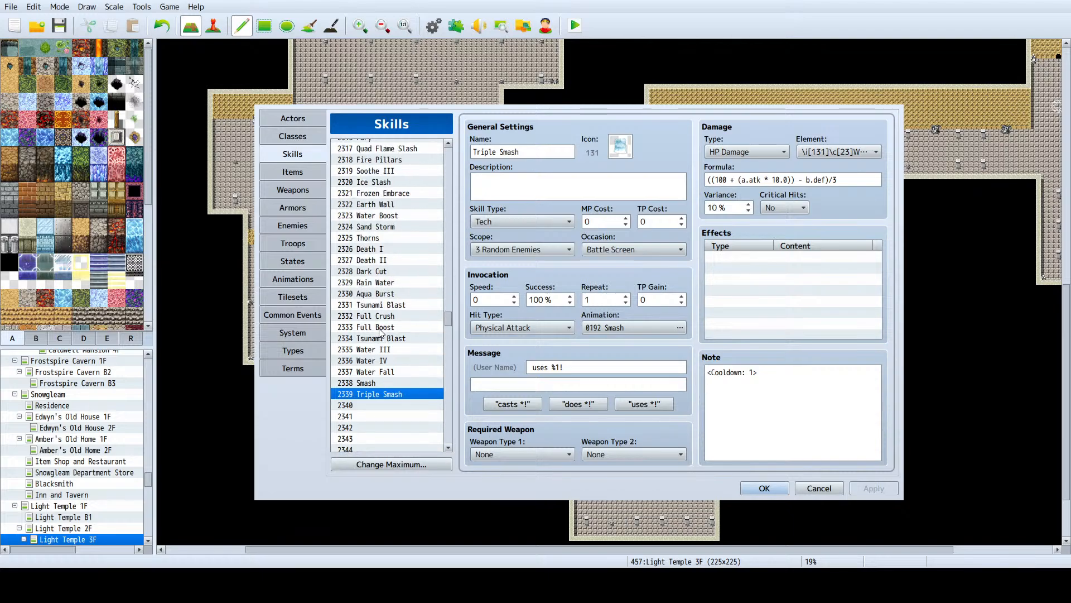
pyautogui.scroll(2, 381, 331)
pyautogui.scroll(-2, 385, 349)
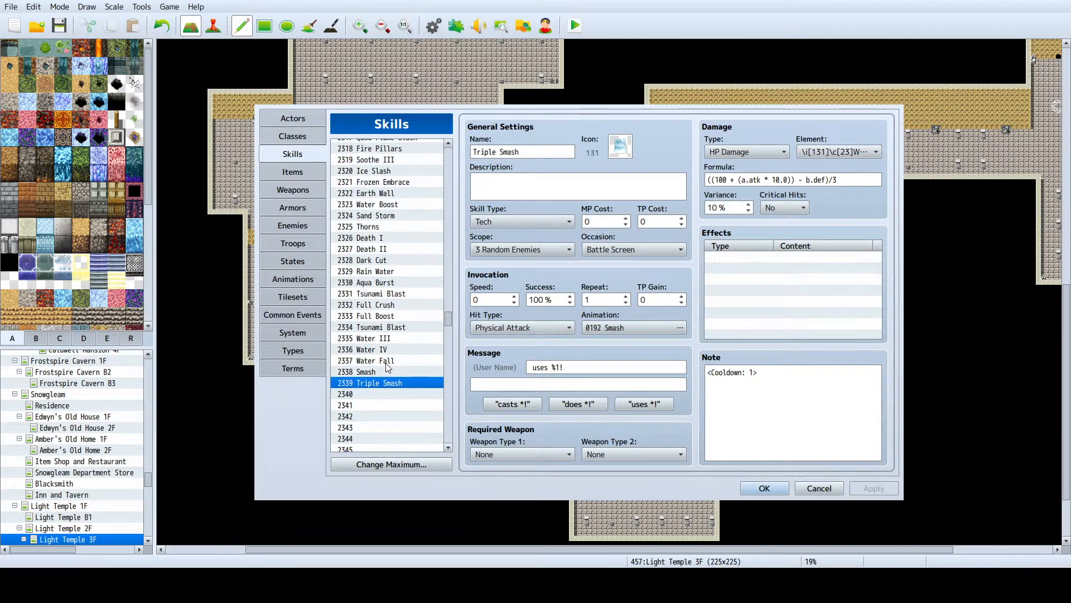
pyautogui.click(386, 362)
pyautogui.click(390, 374)
pyautogui.click(393, 383)
pyautogui.scroll(8, 391, 352)
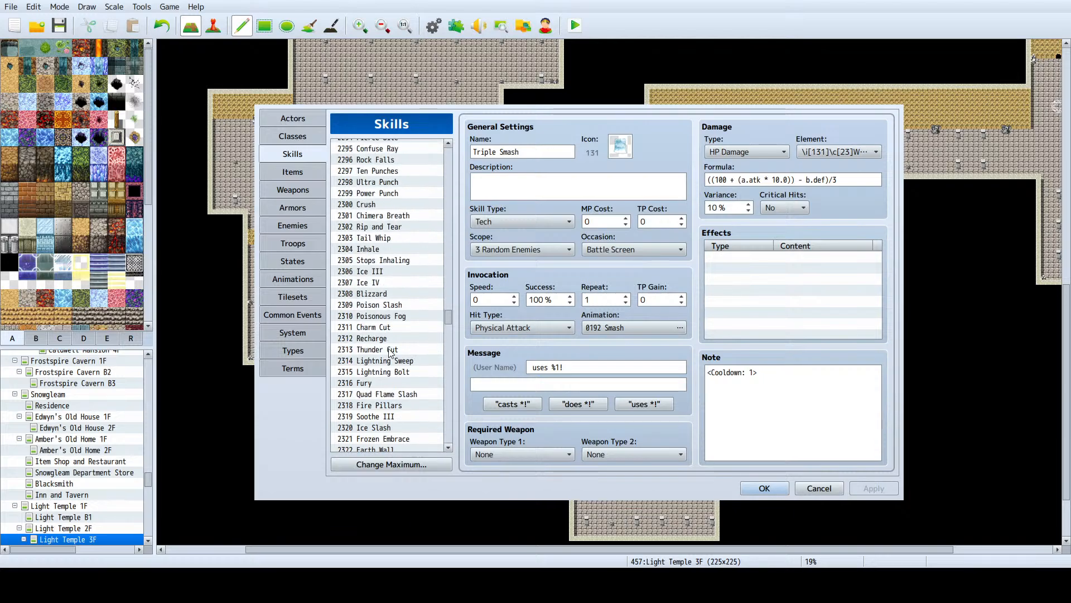
pyautogui.scroll(13, 390, 352)
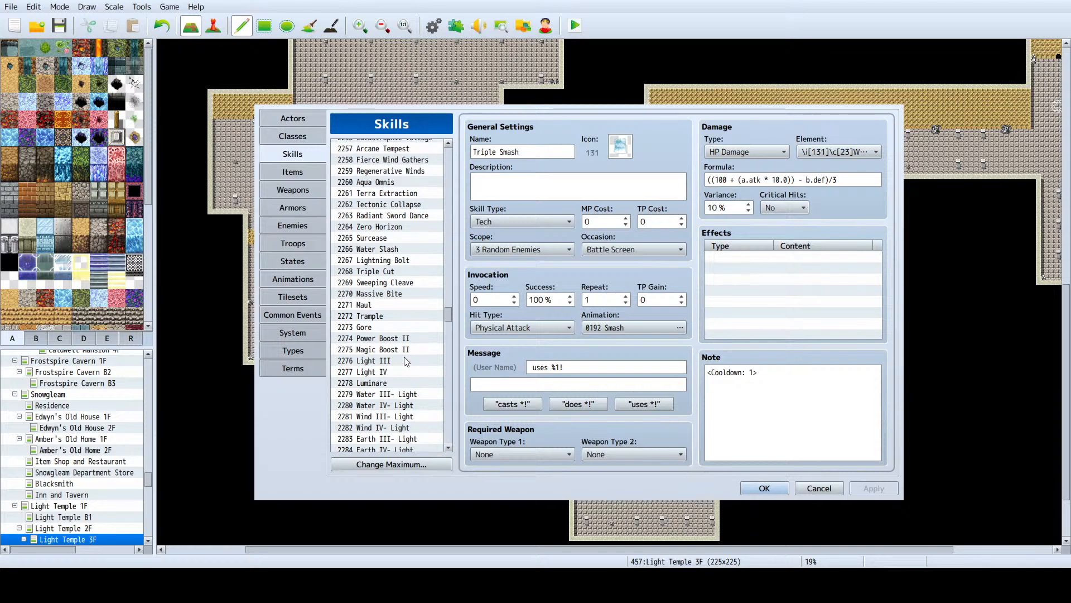
pyautogui.scroll(-10, 403, 363)
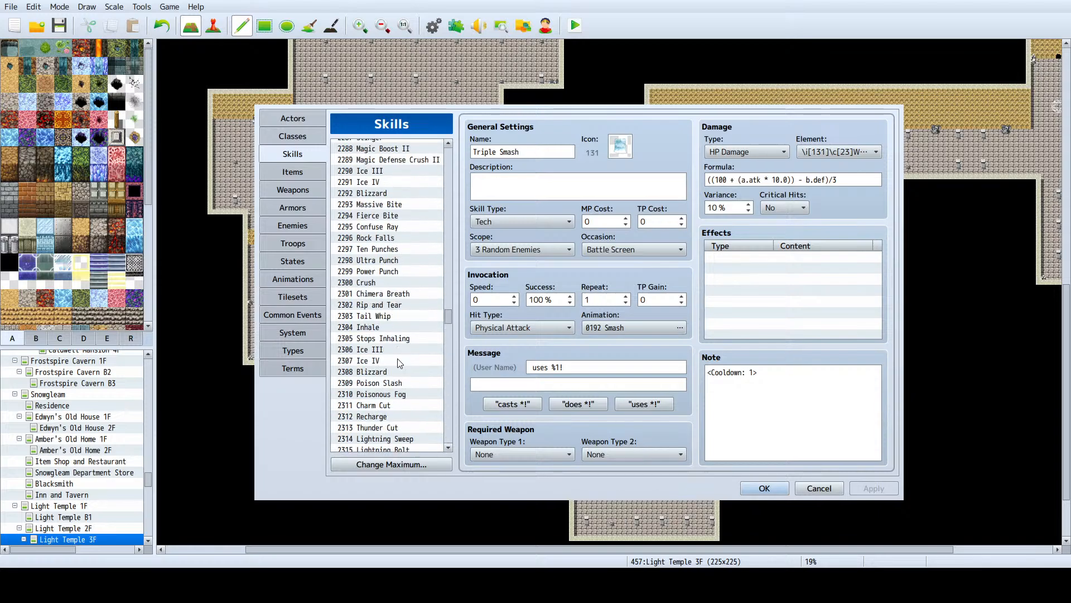
pyautogui.scroll(-10, 400, 363)
# Step: Duplicate the Water IV action in the Aqua Princess enemy's action patterns
pyautogui.click(292, 226)
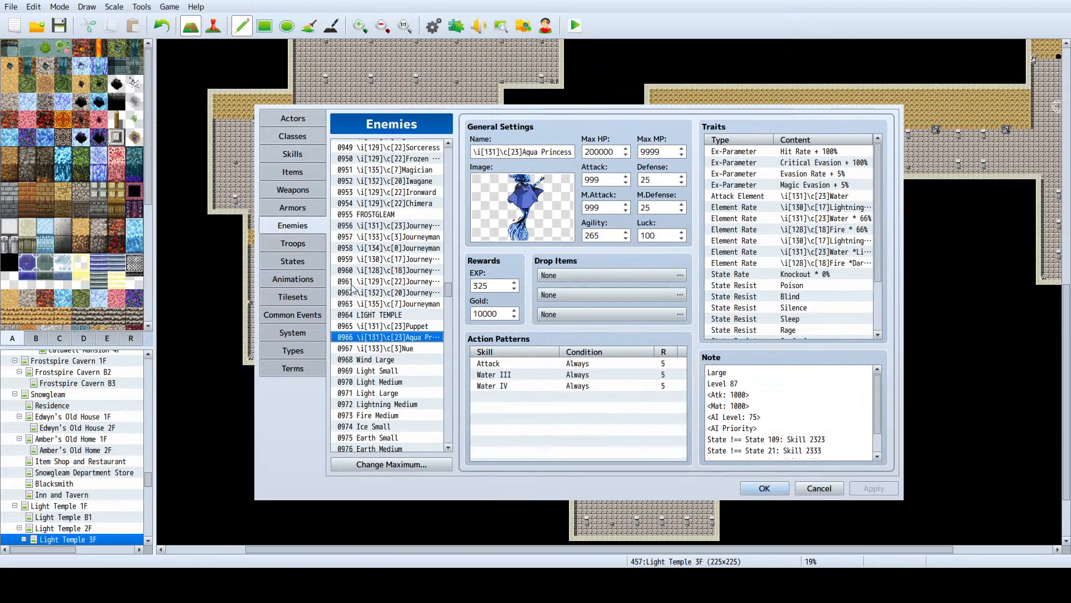
pyautogui.click(494, 387)
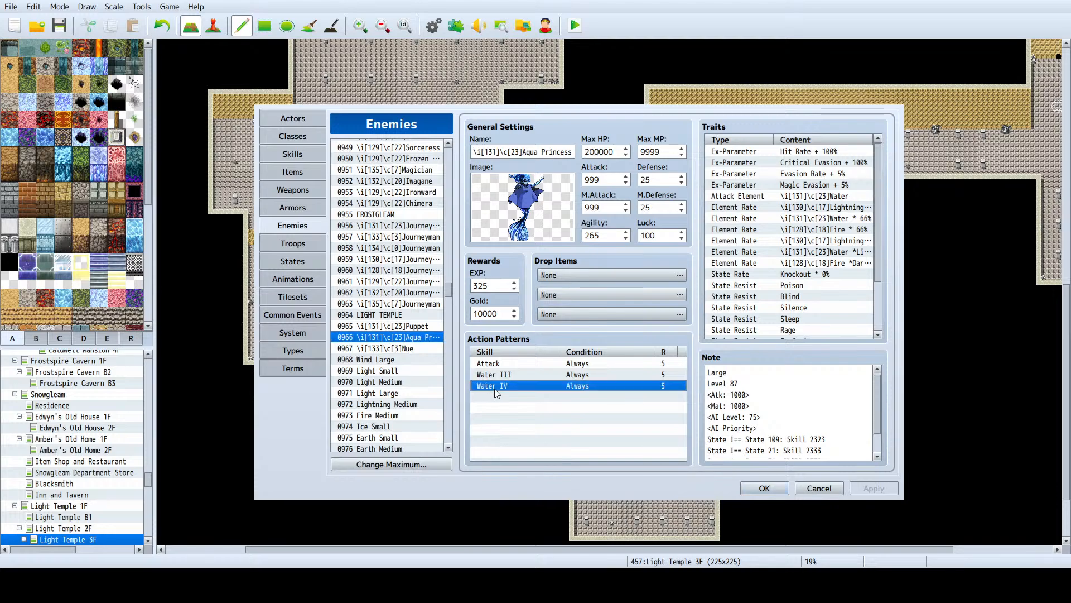
pyautogui.hotkey('ctrl', 'c')
pyautogui.hotkey('ctrl', 'v')
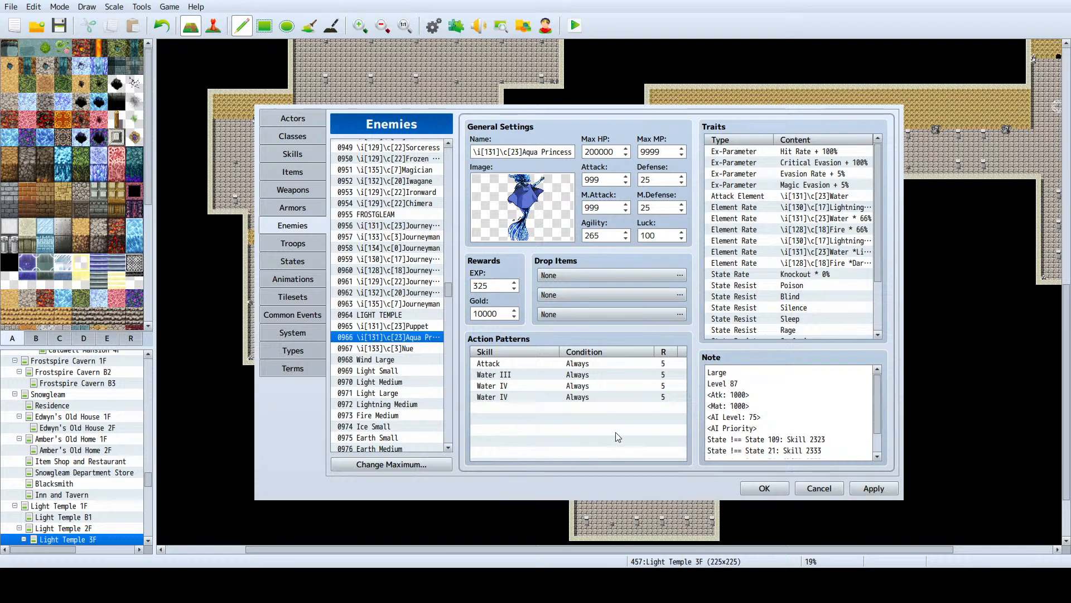
# Step: Duplicate Aqua Princess's Water III action and delete both of her Water IV actions
pyautogui.click(521, 375)
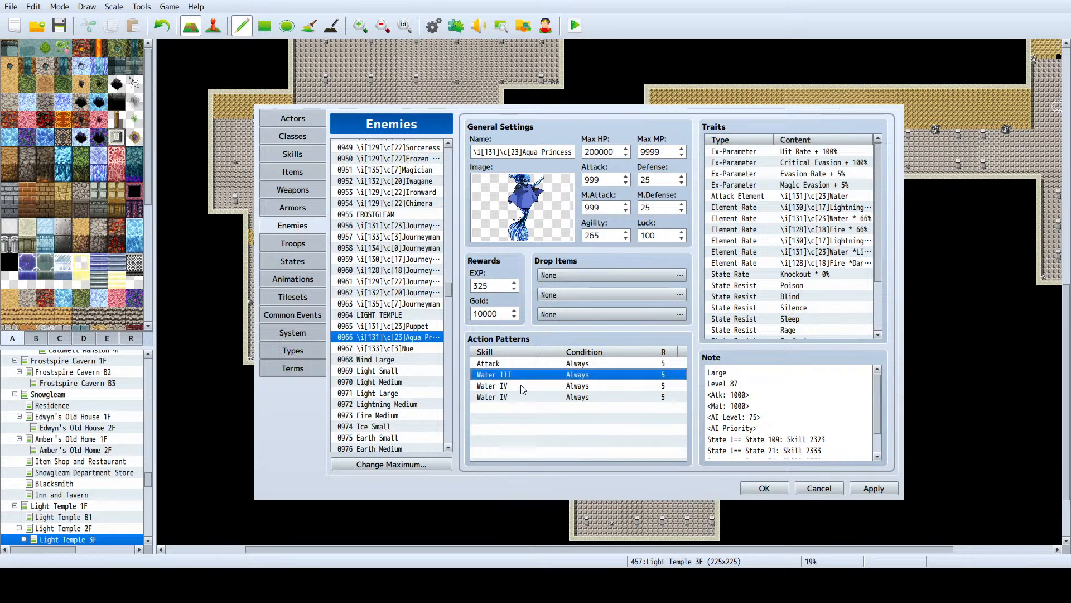
pyautogui.hotkey('ctrl', 'c')
pyautogui.hotkey('ctrl', 'v')
pyautogui.click(527, 399)
pyautogui.press('Delete')
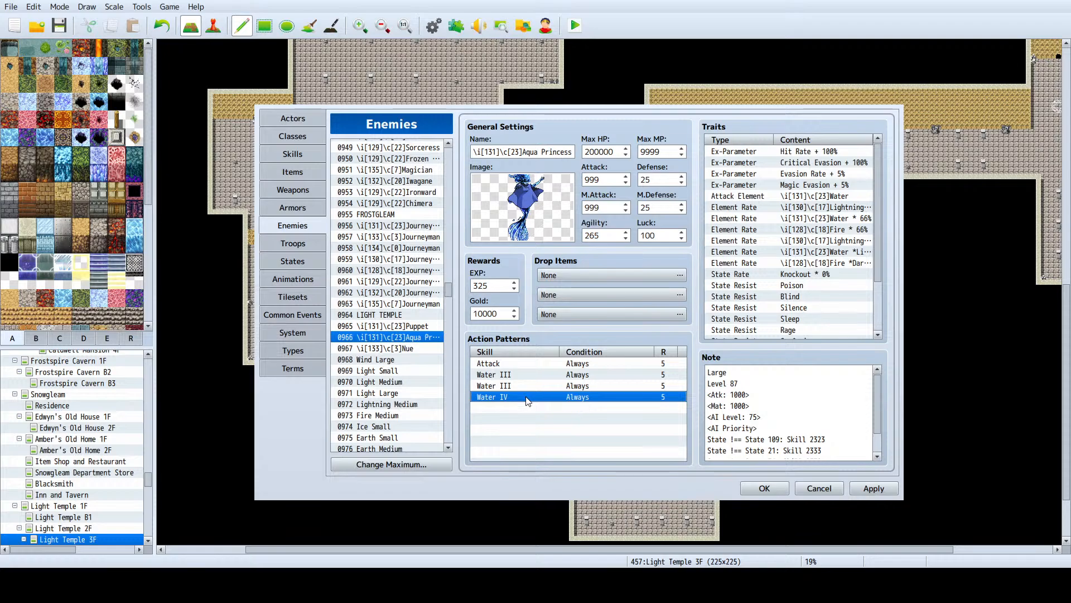
pyautogui.press('Delete')
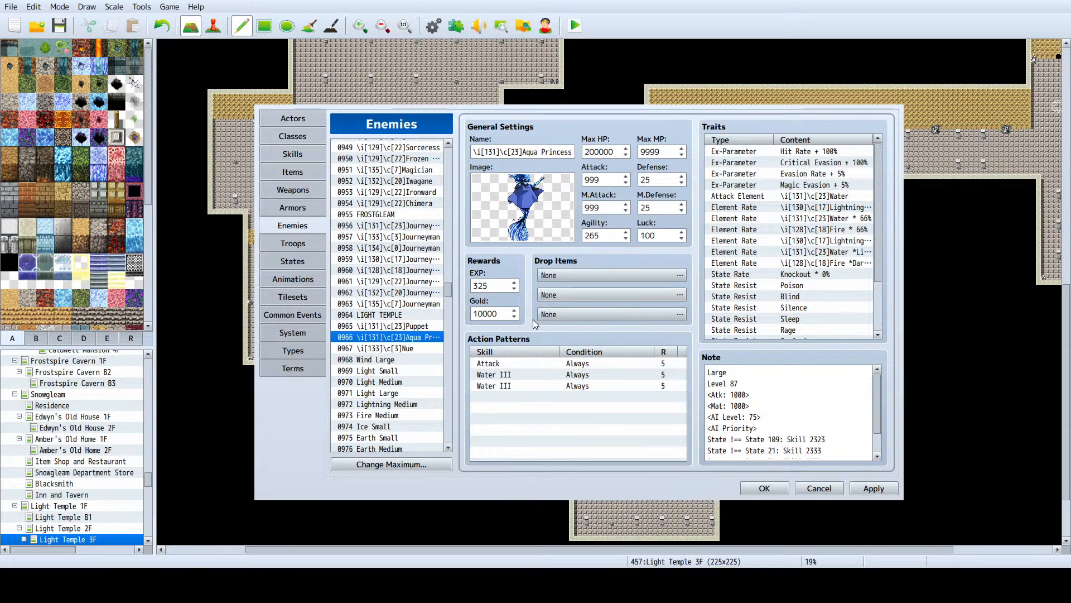
# Step: Replace Aqua Princess's second Water III action with Water IV and add another Water IV action below it
pyautogui.click(536, 423)
pyautogui.hotkey('ctrl', 'c')
pyautogui.hotkey('ctrl', 'v')
pyautogui.doubleClick(505, 397)
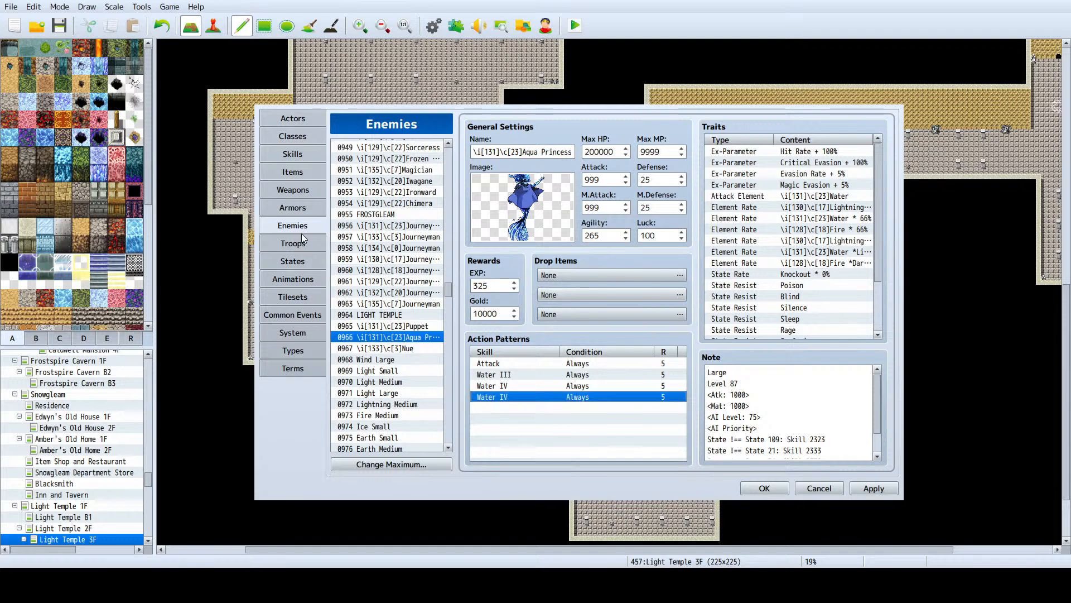
# Step: Compare the cooldown notes of the two Tsunami Blast skills in slots 2331 and 2334
pyautogui.click(291, 156)
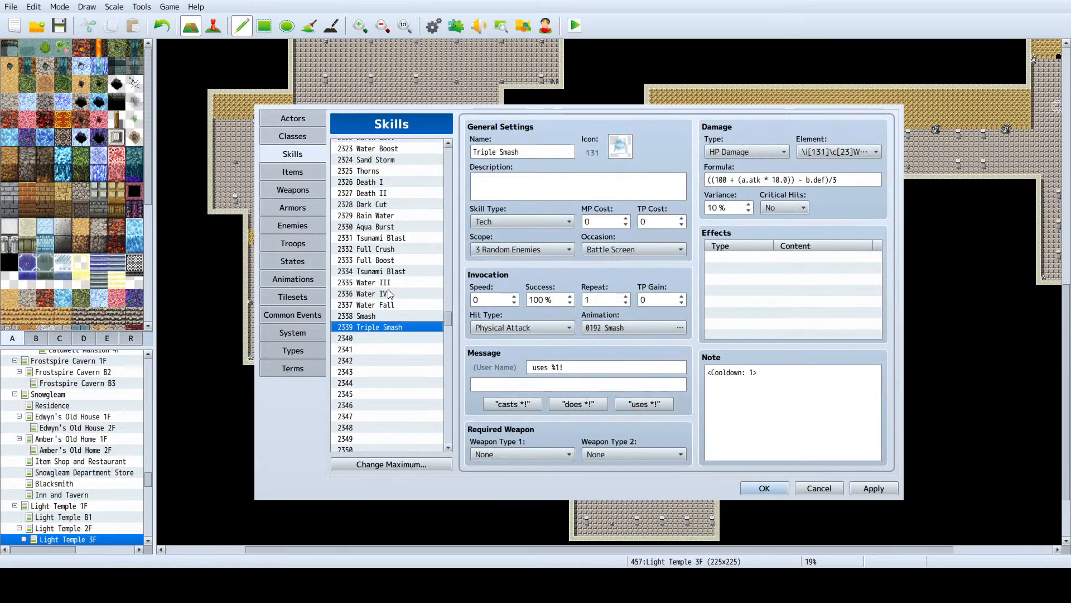
pyautogui.click(390, 272)
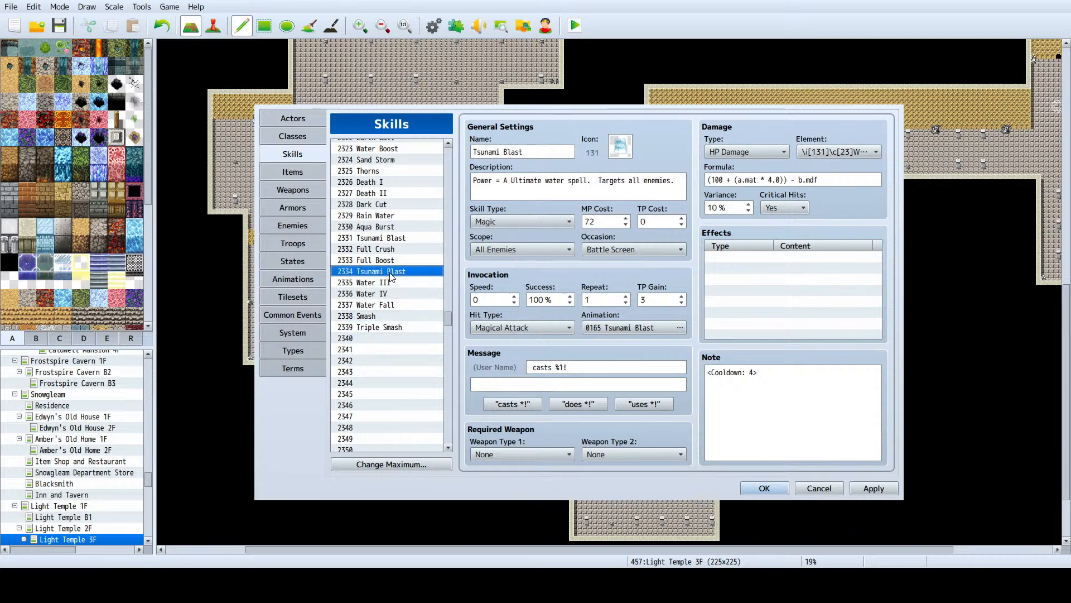
pyautogui.click(398, 238)
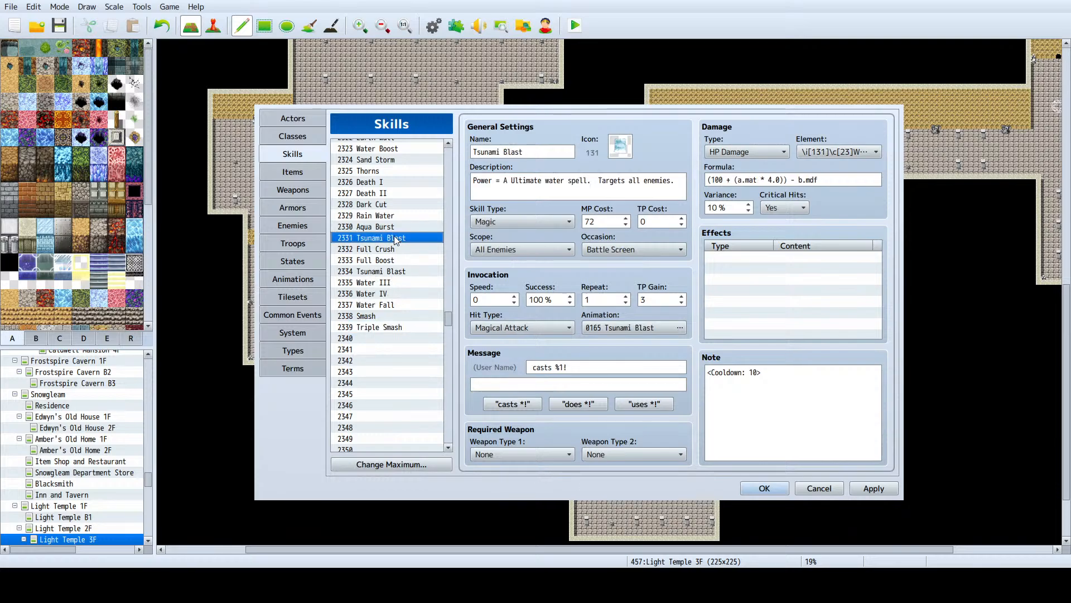
pyautogui.click(396, 260)
pyautogui.click(393, 272)
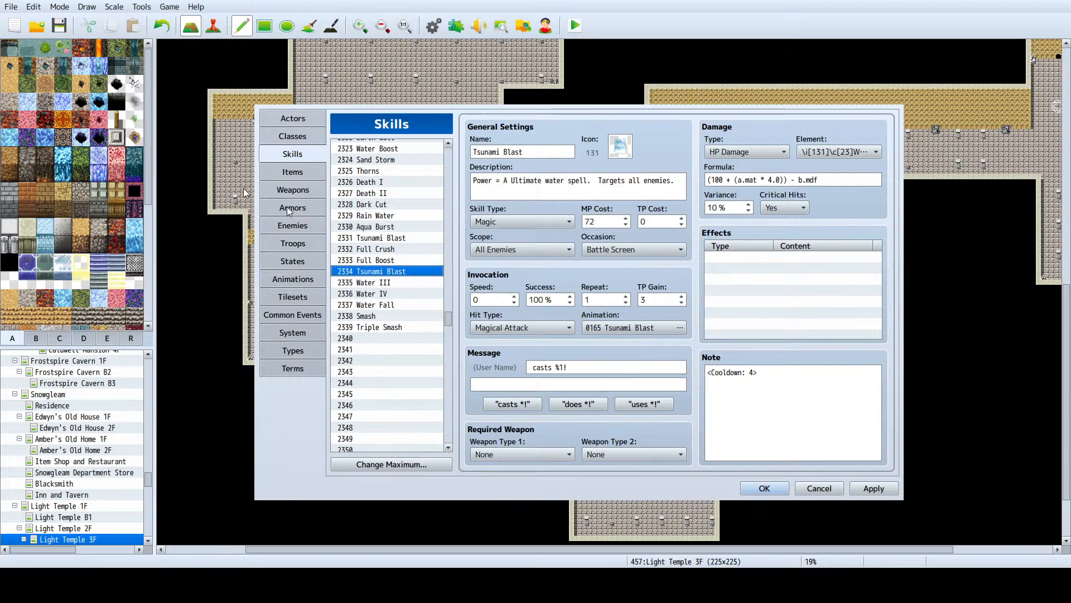
# Step: Add a Water Fall action below Tsunami Blast in the Aqua Princess enemy's action patterns
pyautogui.click(300, 226)
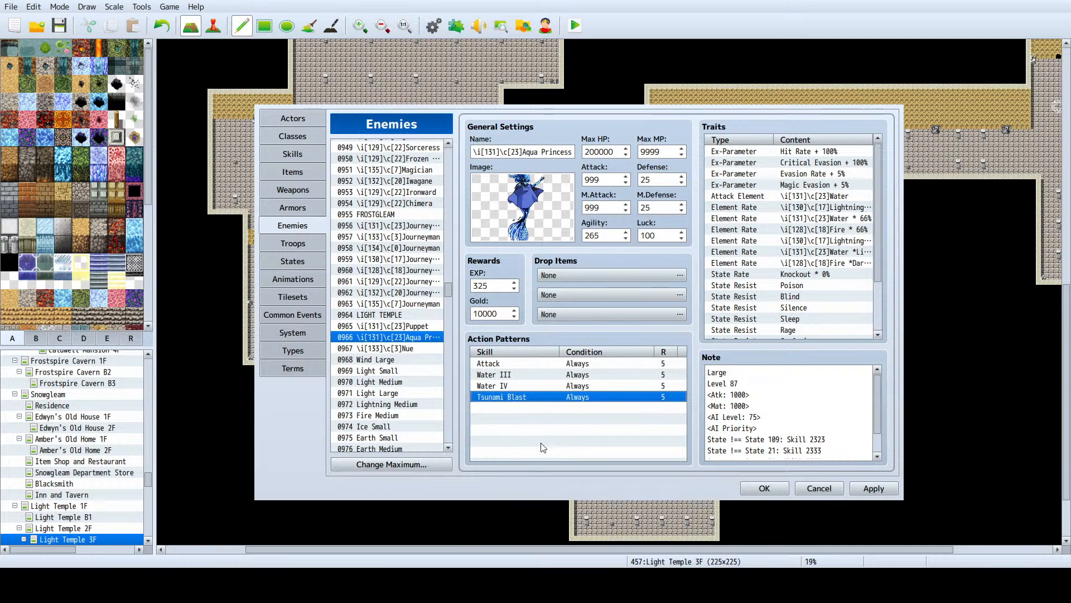
pyautogui.hotkey('ctrl', 'v')
pyautogui.doubleClick(519, 406)
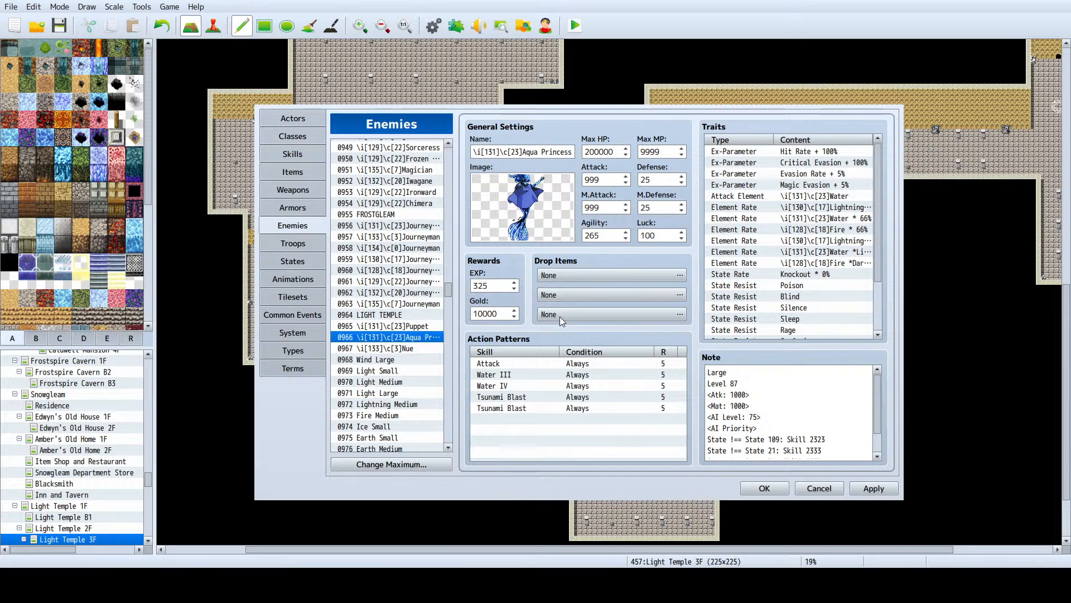
pyautogui.click(574, 483)
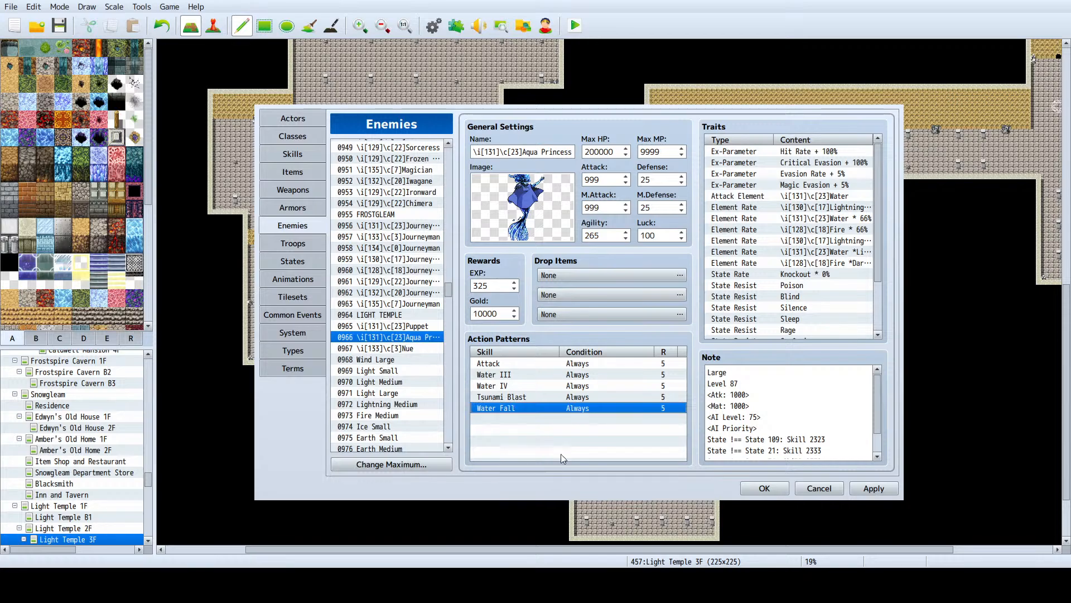
# Step: Duplicate Aqua Princess's Water Fall action and change the copy's skill to Smash
pyautogui.hotkey('ctrl', 'c')
pyautogui.click(531, 421)
pyautogui.hotkey('ctrl', 'v')
pyautogui.doubleClick(530, 420)
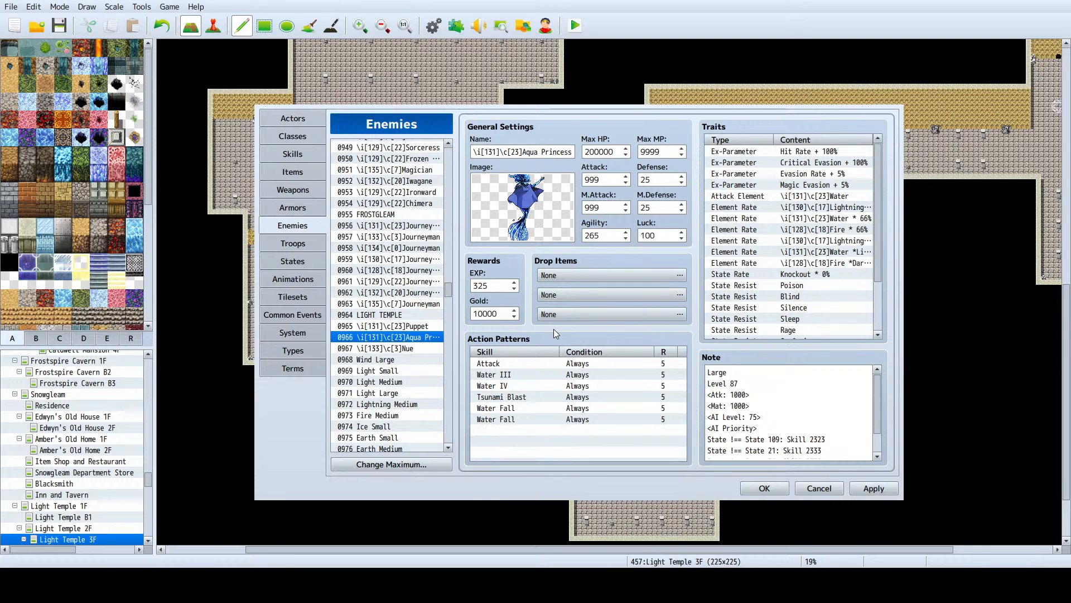
pyautogui.click(594, 483)
# Step: Duplicate Aqua Princess's Smash action, change the last copy to Triple Smash, and apply the database changes
pyautogui.hotkey('ctrl', 'c')
pyautogui.hotkey('ctrl', 'v')
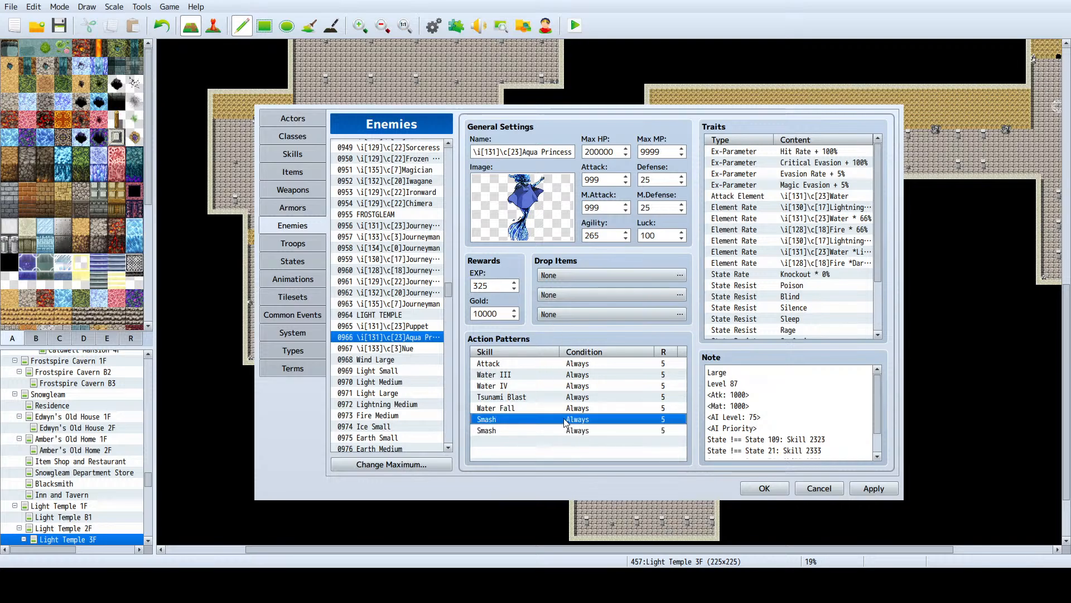
pyautogui.doubleClick(537, 430)
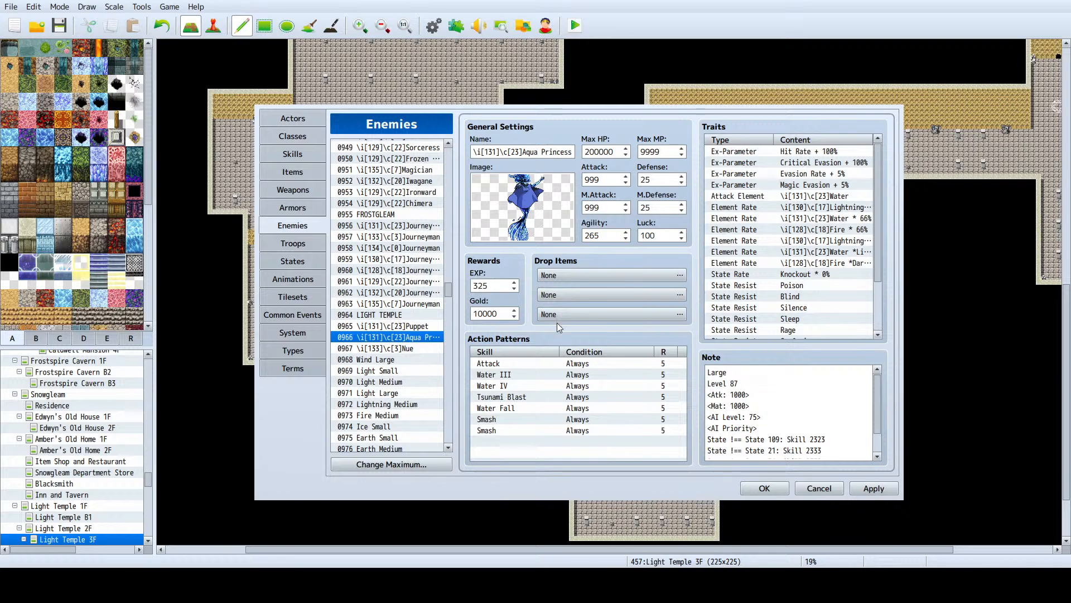
pyautogui.click(605, 489)
pyautogui.scroll(-1, 818, 422)
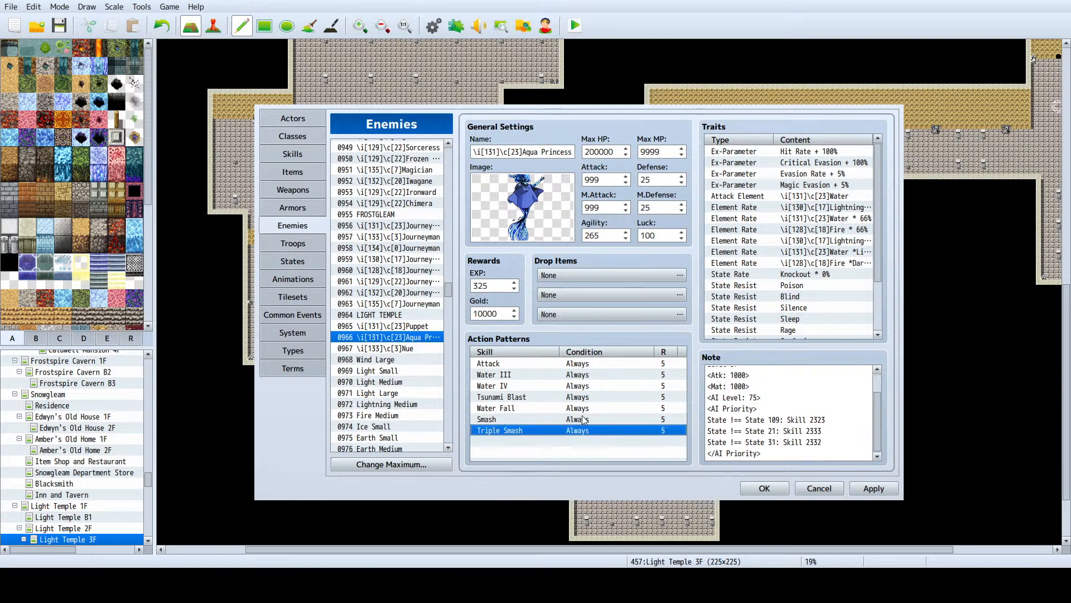
pyautogui.click(863, 490)
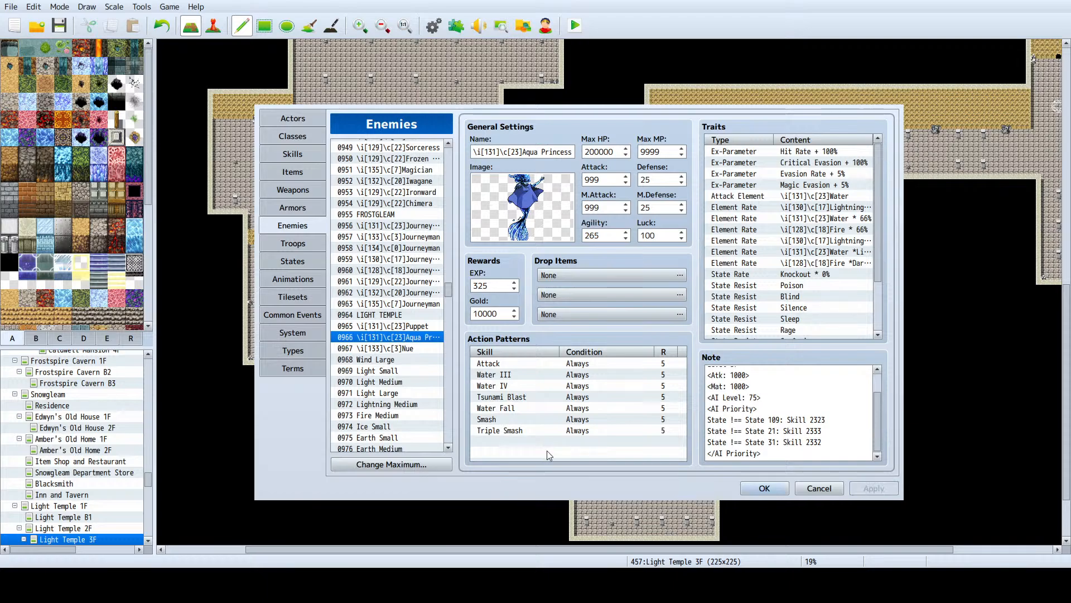
# Step: Copy all the Drop tags from the note of Journeyman enemy 0956 to the end of the Puppet enemy's note
pyautogui.click(414, 327)
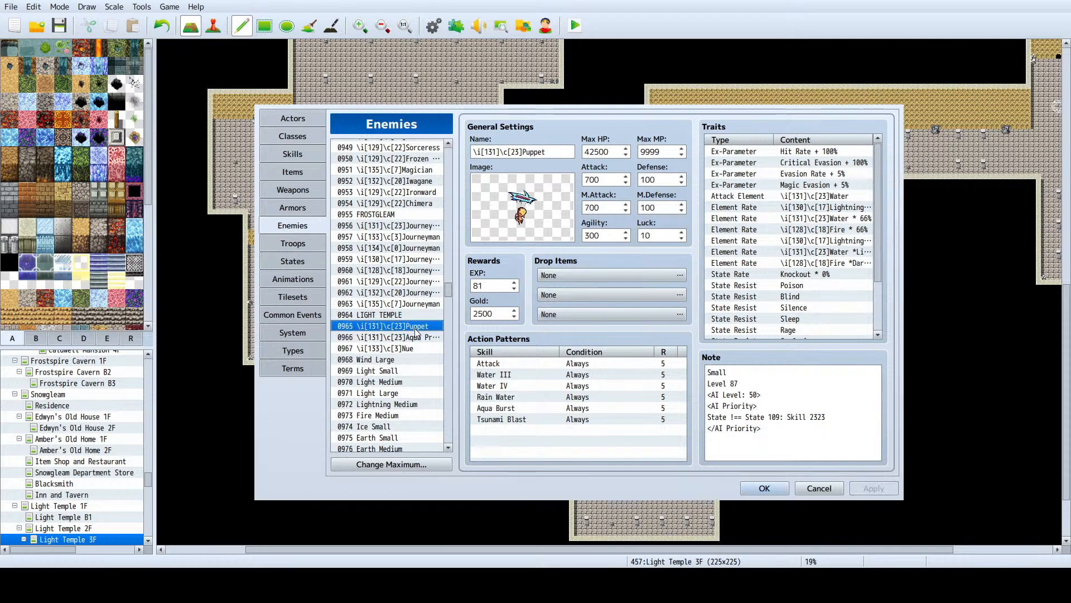
pyautogui.click(398, 226)
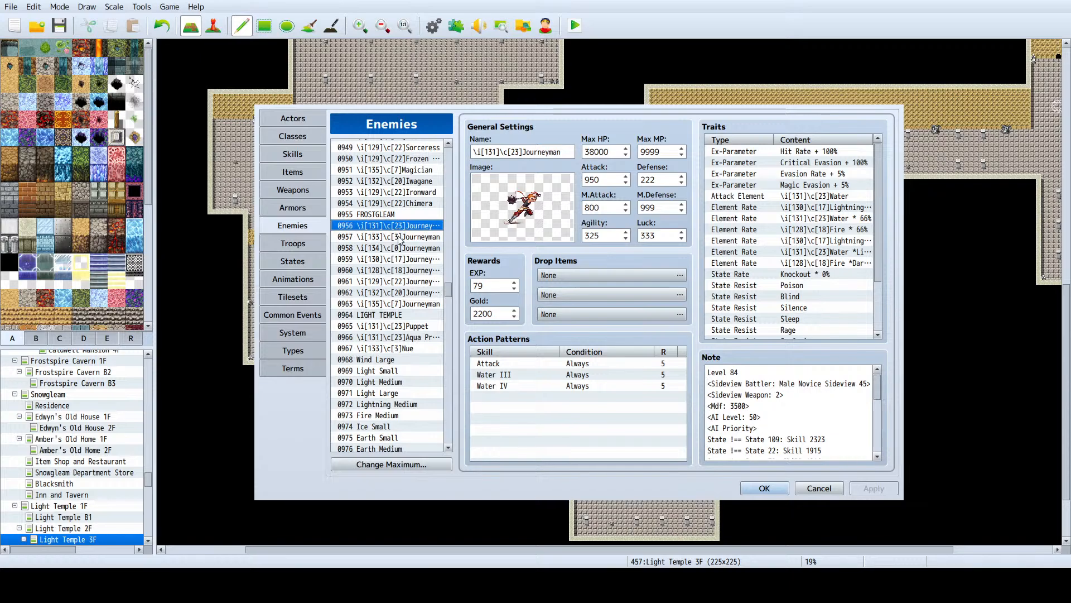
pyautogui.scroll(-3, 789, 405)
pyautogui.click(710, 406)
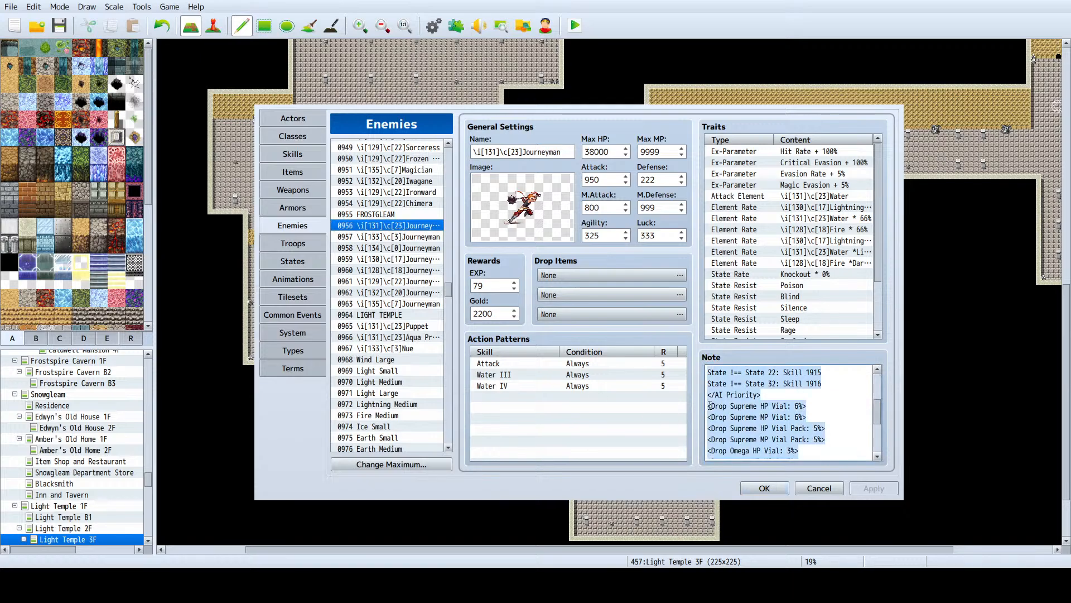
pyautogui.click(710, 406)
pyautogui.moveTo(709, 406); pyautogui.dragTo(843, 487)
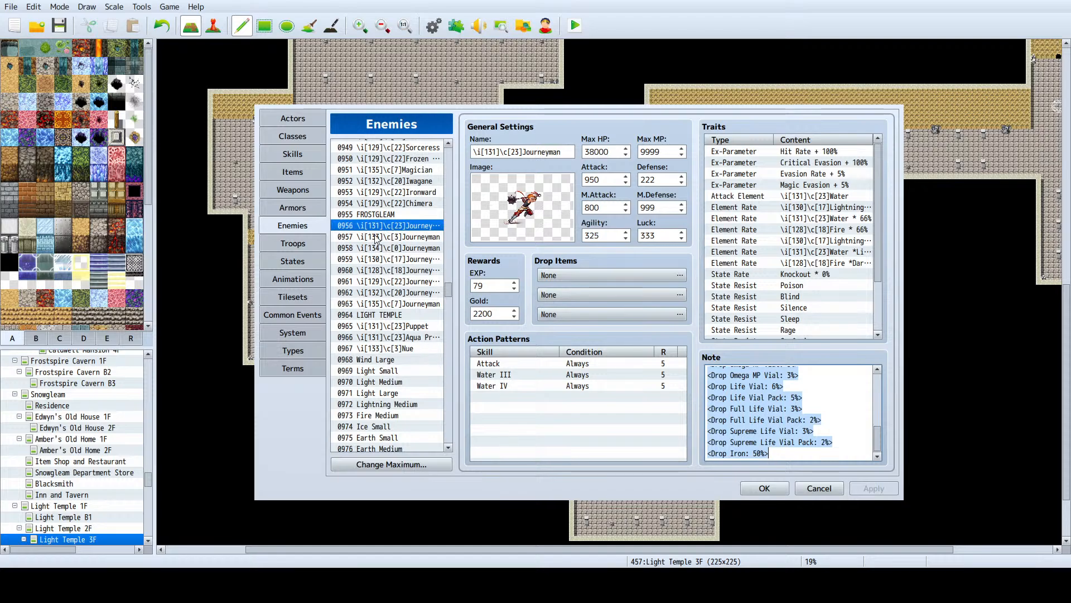
pyautogui.click(390, 327)
pyautogui.hotkey('ctrl', 'v')
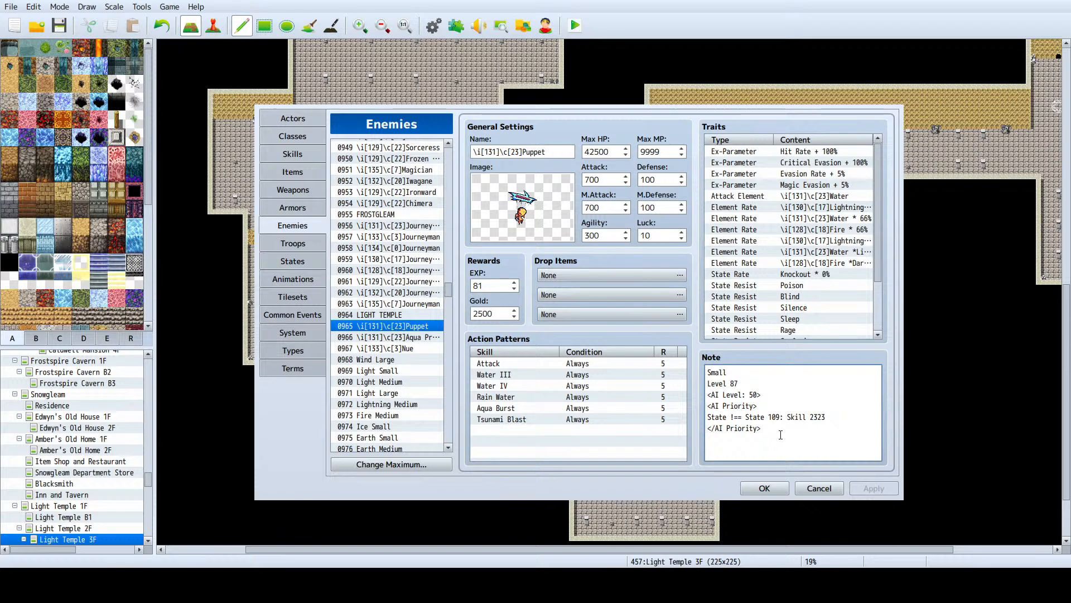
pyautogui.hotkey('ctrl', 'v')
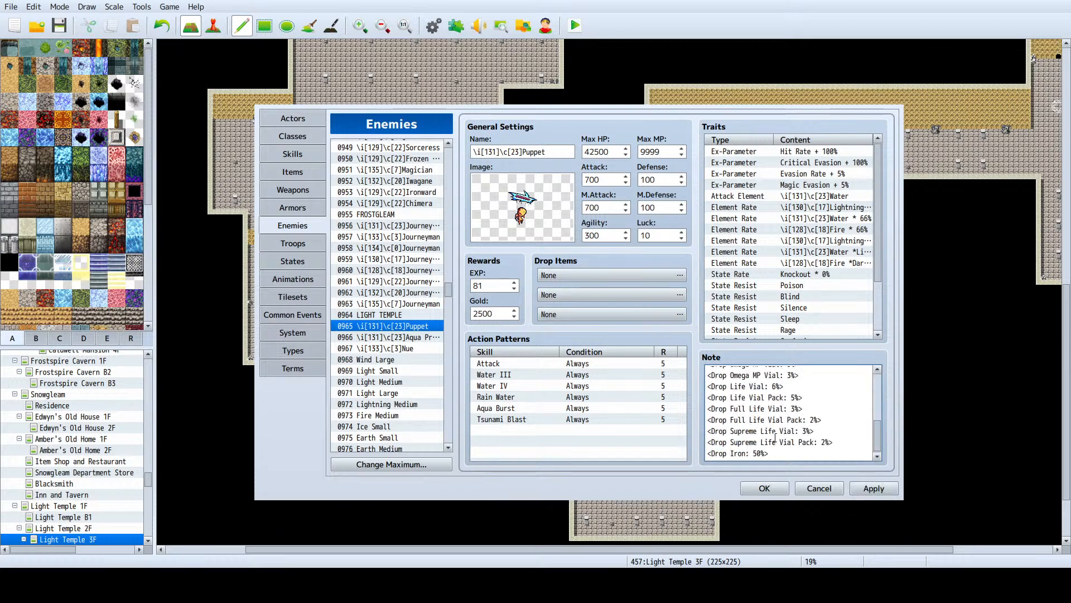
# Step: Change the material in the Puppet note's last drop tag to Stone
pyautogui.doubleClick(738, 453)
pyautogui.write('Stone')
pyautogui.scroll(-1, 787, 452)
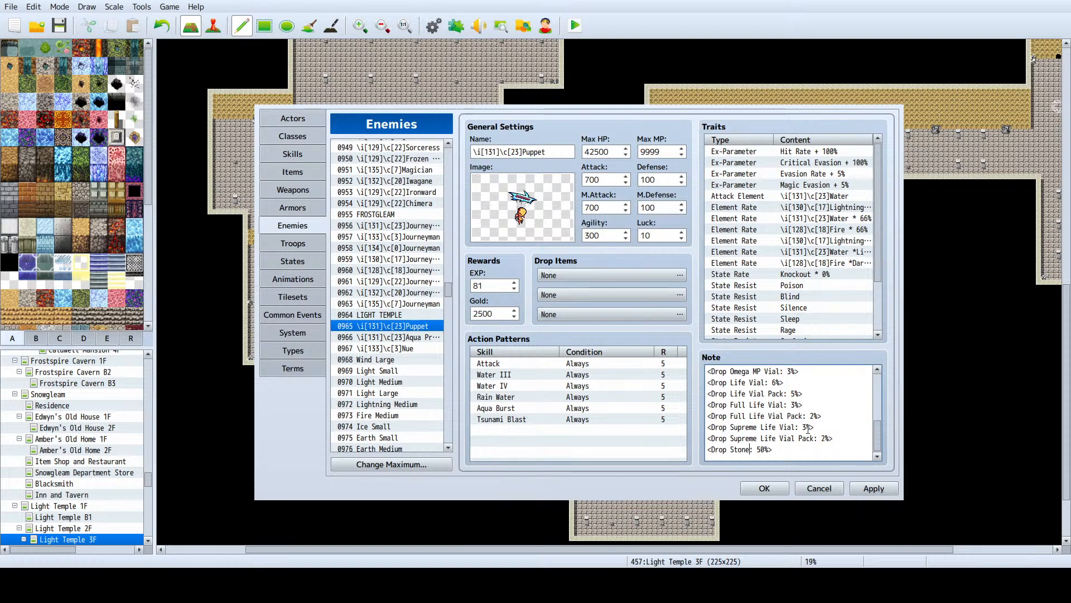
# Step: Examine the settings of the Stone and Iron upgrade materials in the item database
pyautogui.click(426, 337)
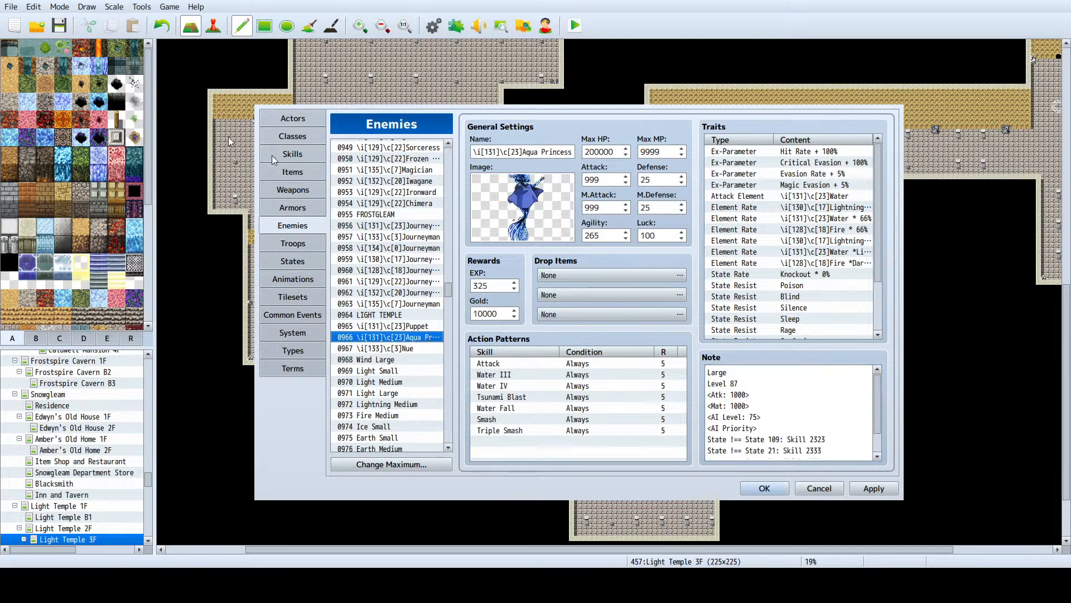
pyautogui.click(292, 172)
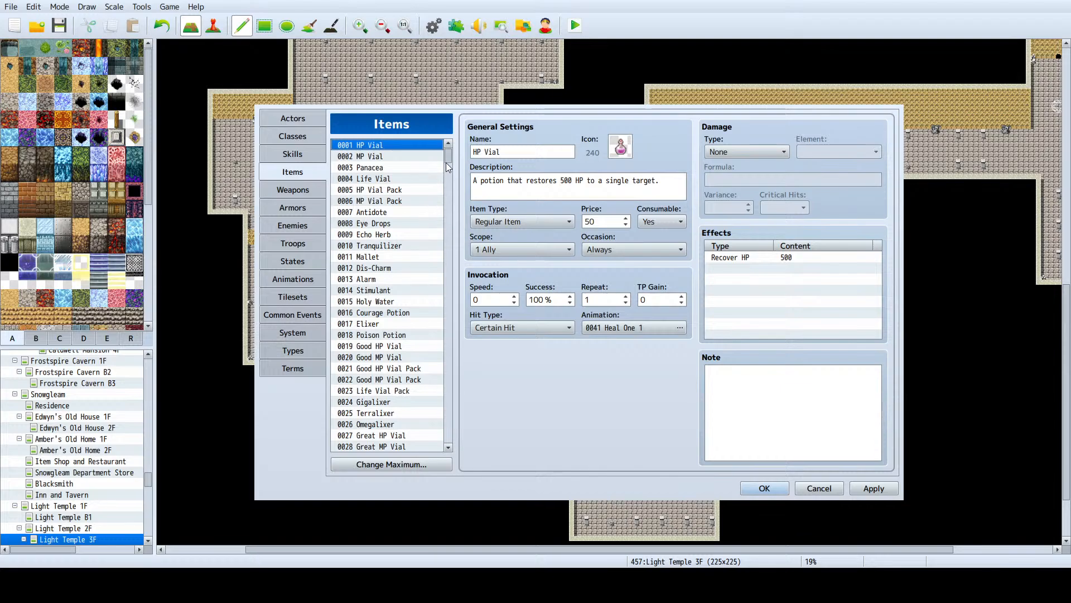
pyautogui.moveTo(448, 152); pyautogui.dragTo(454, 189)
pyautogui.scroll(5, 427, 209)
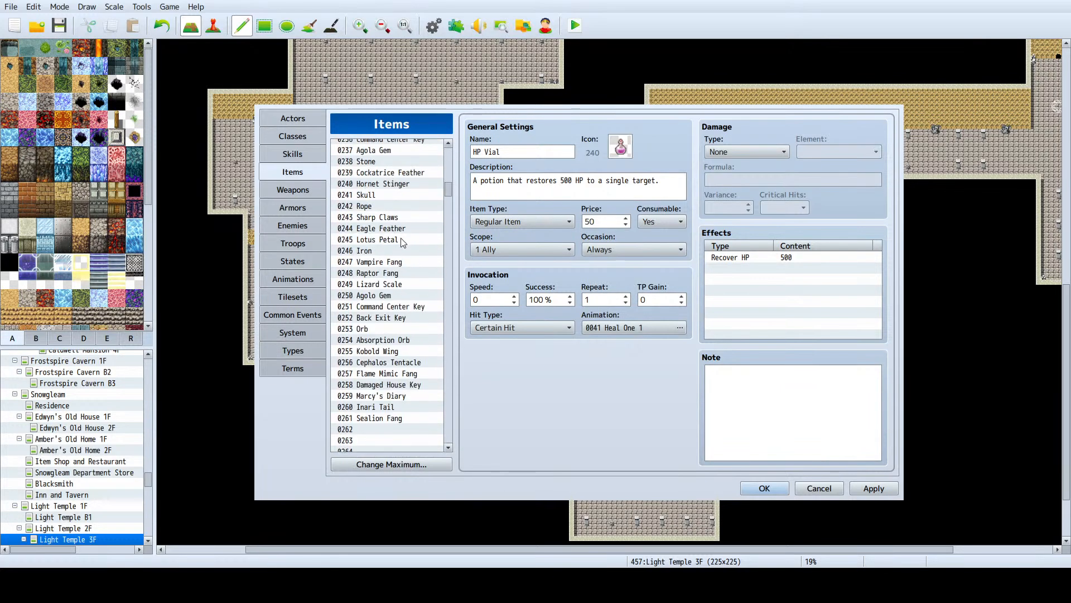
pyautogui.scroll(3, 407, 235)
pyautogui.click(387, 218)
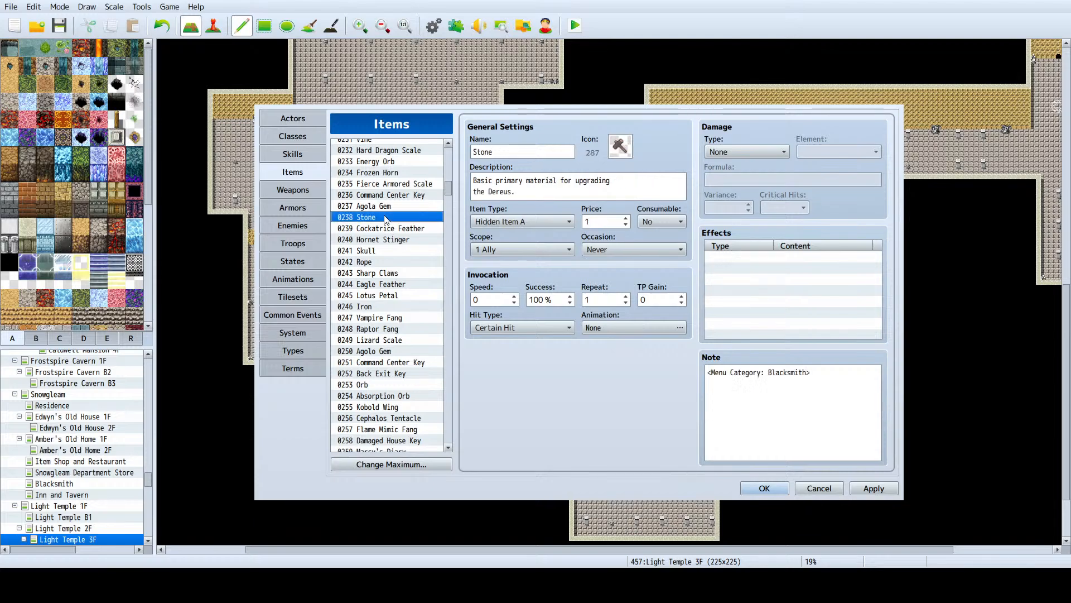
pyautogui.scroll(-1, 384, 262)
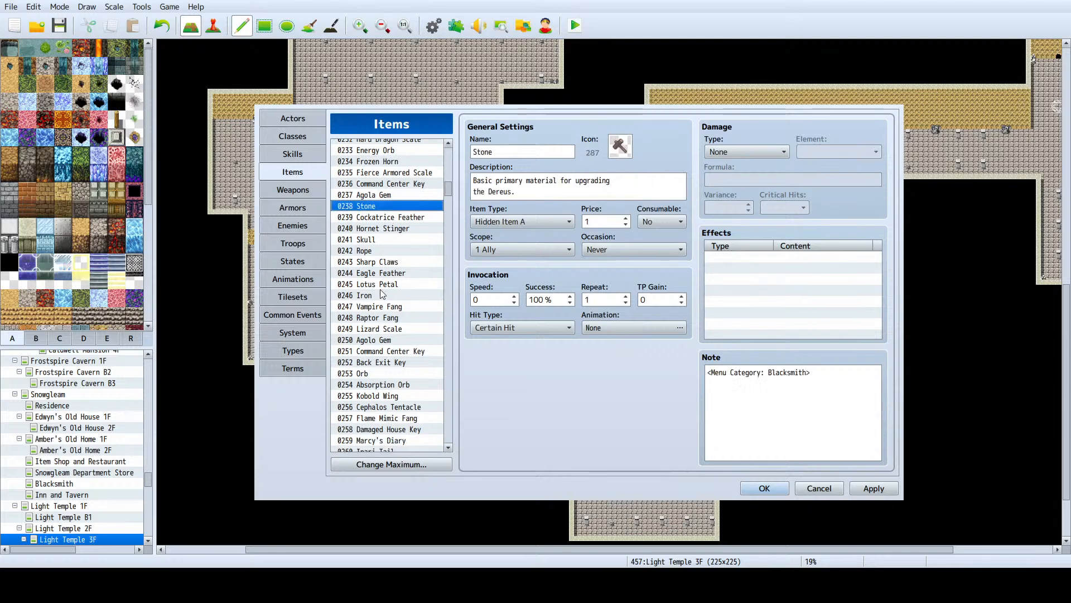
pyautogui.click(377, 296)
pyautogui.scroll(-2, 375, 302)
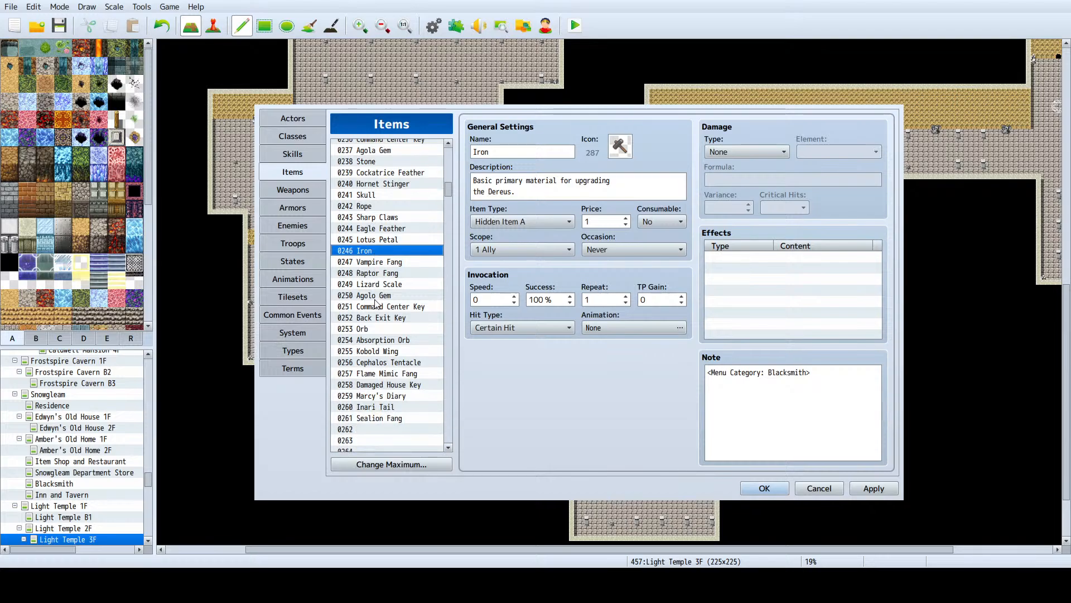
# Step: Copy the Iron item into the empty item slot 0262
pyautogui.click(397, 429)
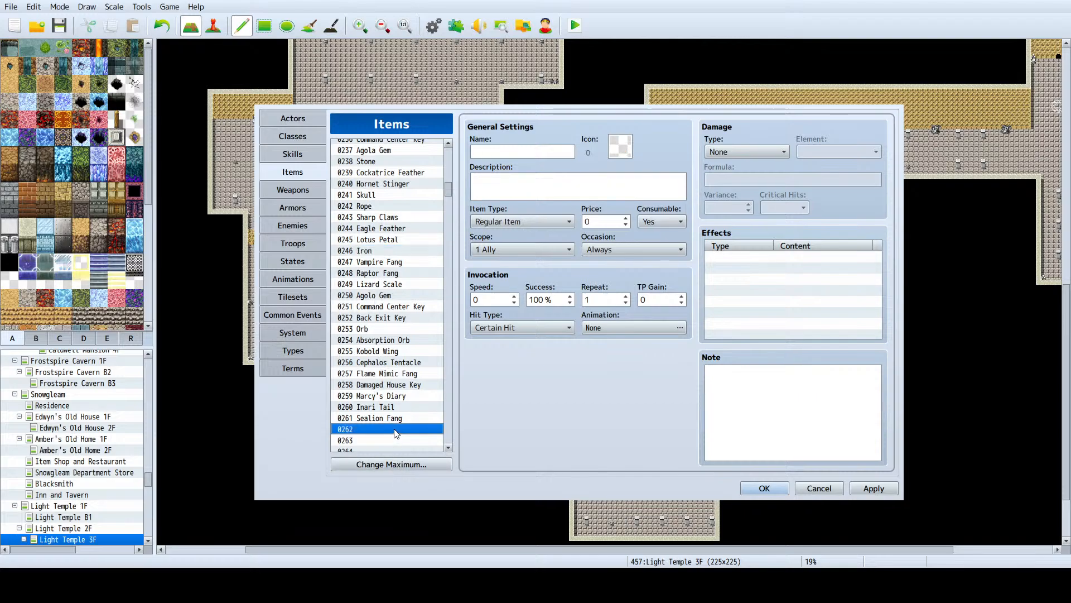
pyautogui.click(400, 252)
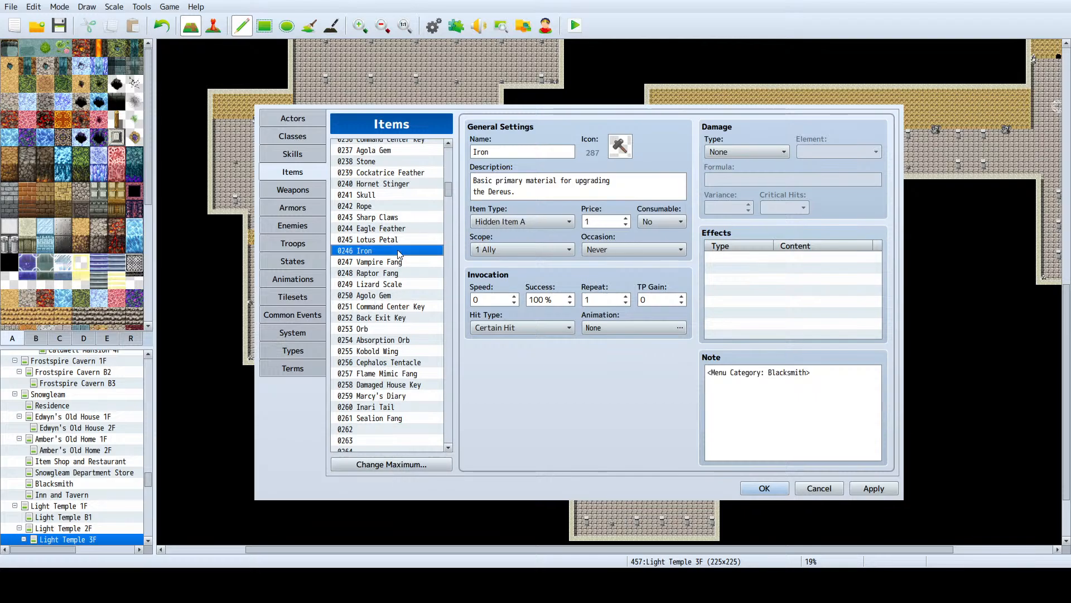
pyautogui.click(389, 429)
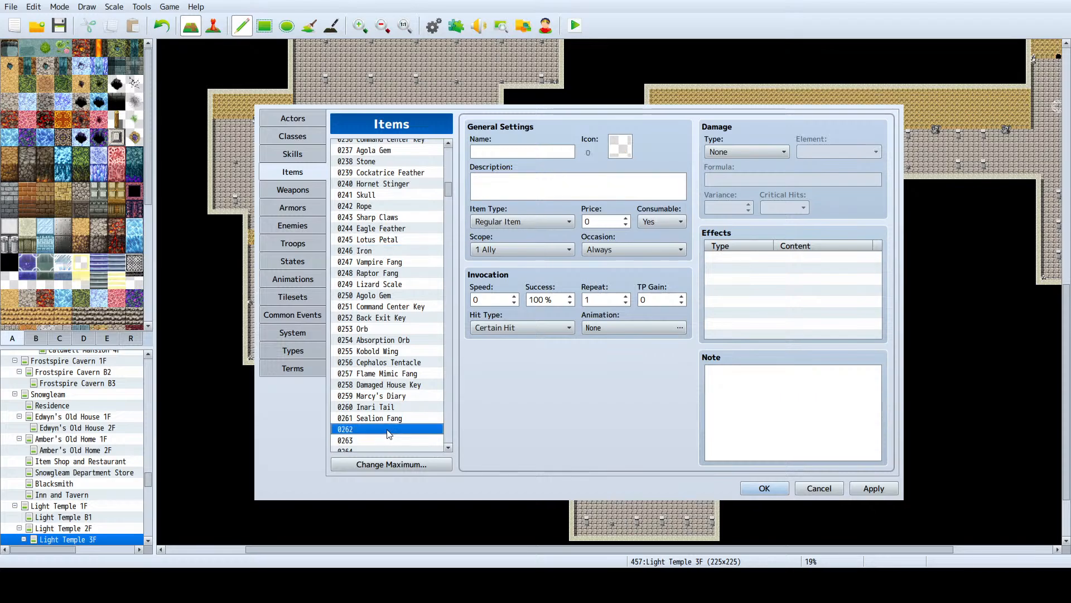
pyautogui.hotkey('ctrl', 'v')
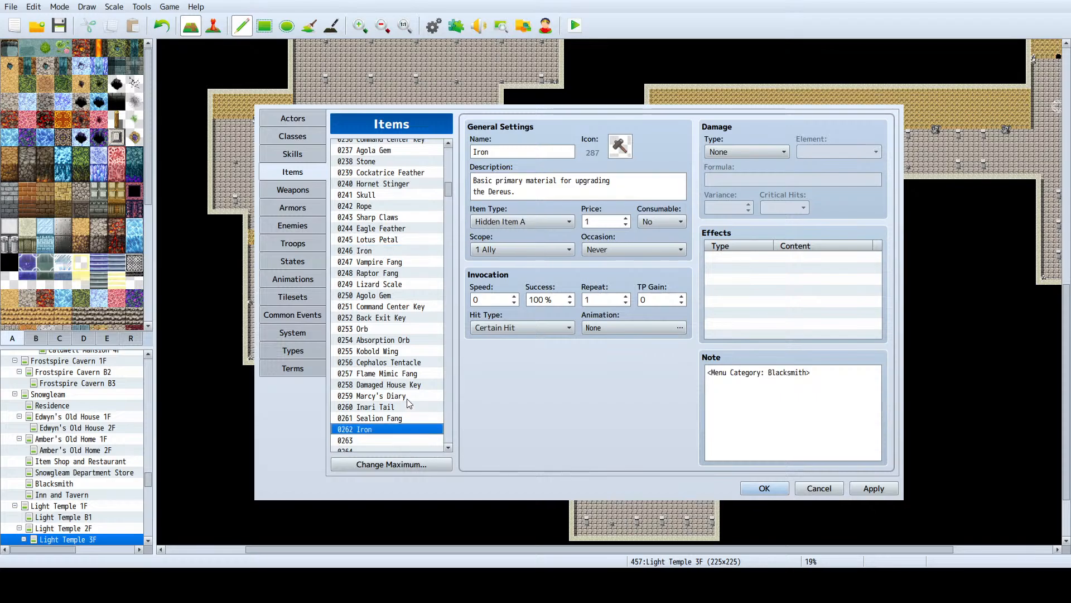
# Step: Rename the copied Iron item in slot 0262 to Damascus and select its new name for reuse
pyautogui.scroll(6, 406, 390)
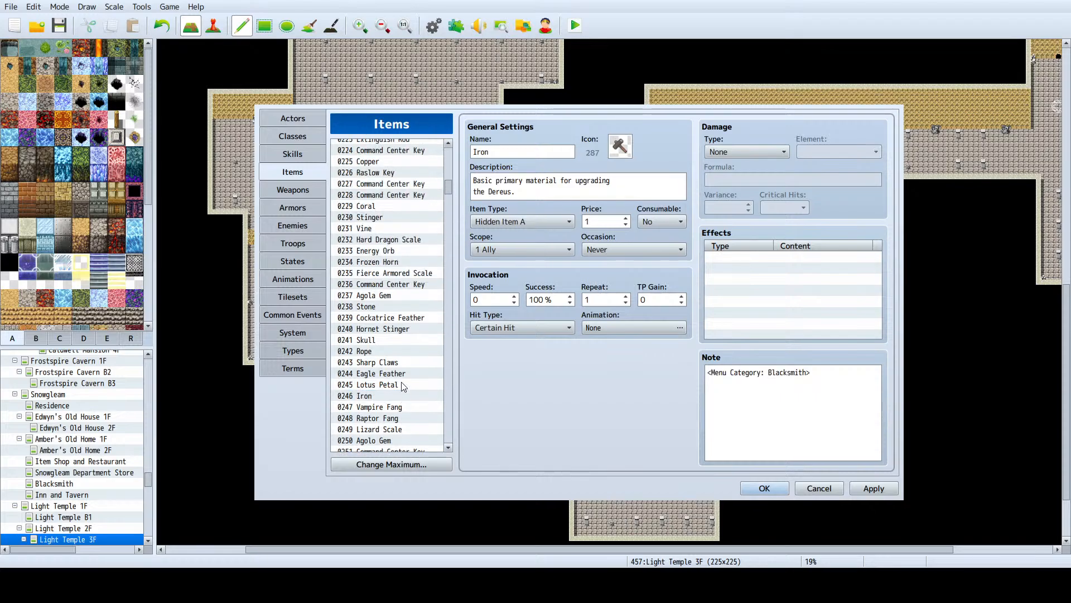
pyautogui.scroll(4, 401, 382)
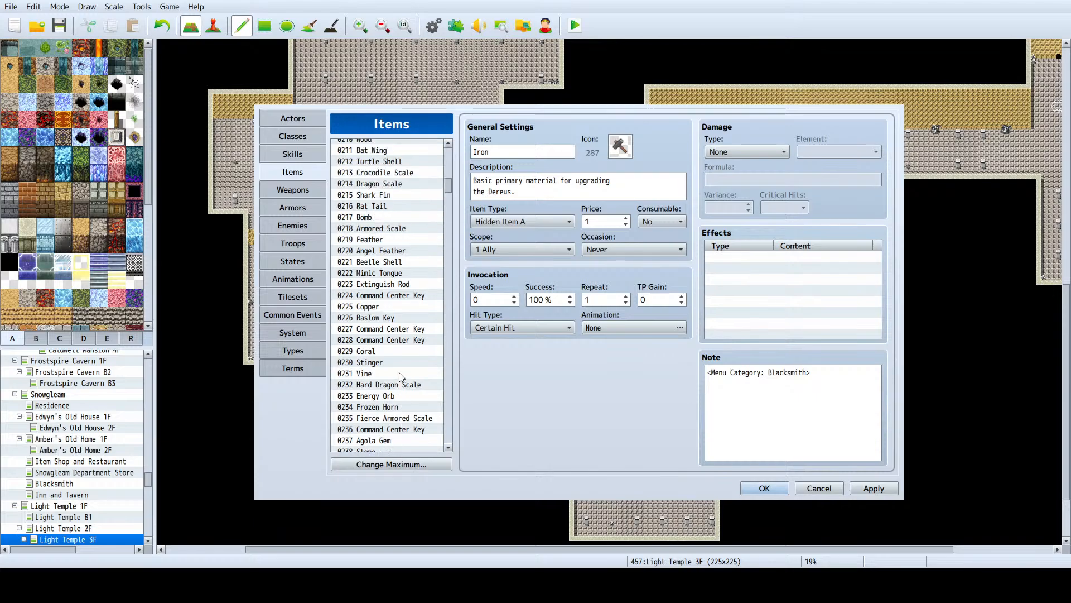
pyautogui.scroll(-14, 400, 373)
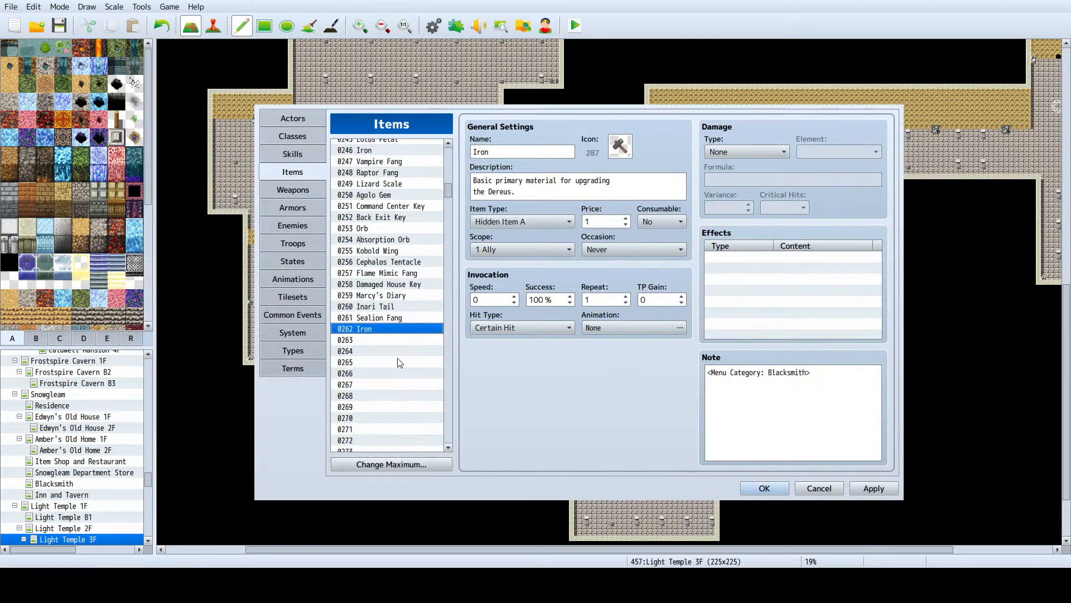
pyautogui.doubleClick(493, 152)
pyautogui.write('Da')
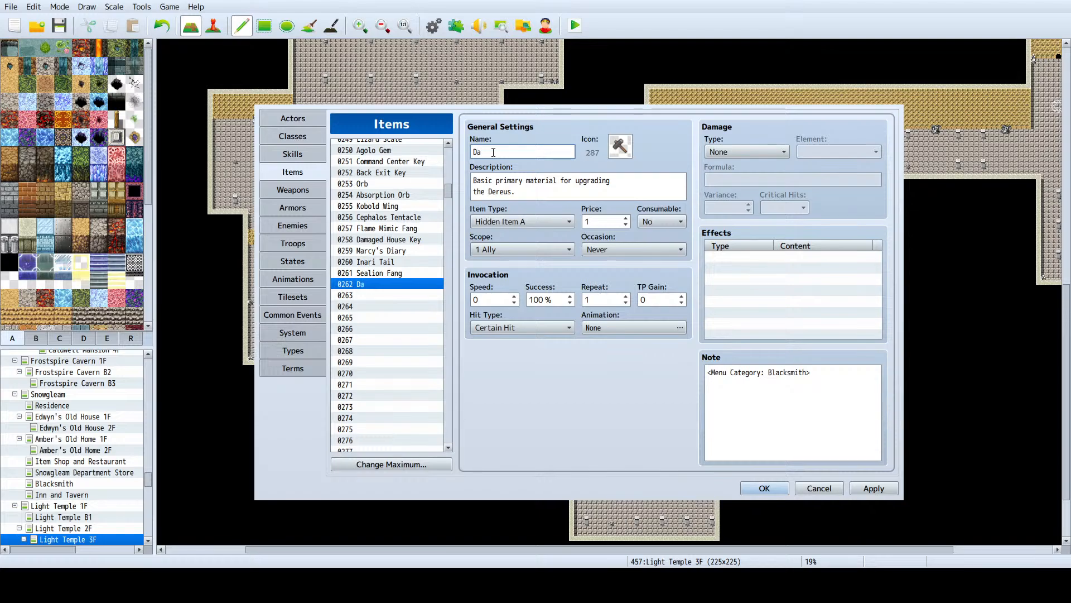
pyautogui.write('mascus')
pyautogui.doubleClick(514, 150)
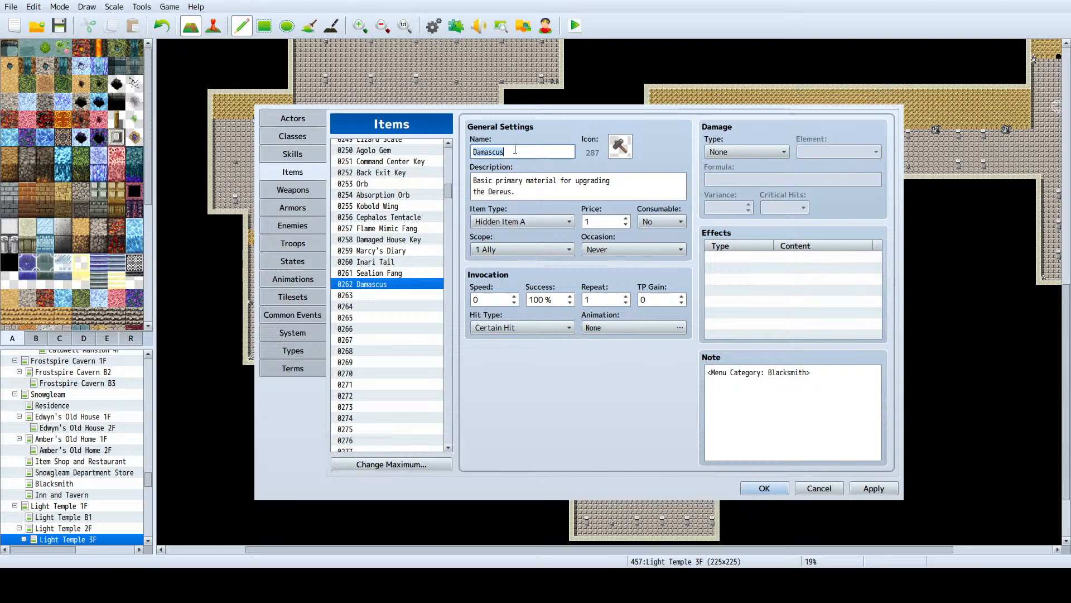
# Step: Replace Stone with Damascus in the Puppet enemy's last drop tag and apply the database changes
pyautogui.click(298, 223)
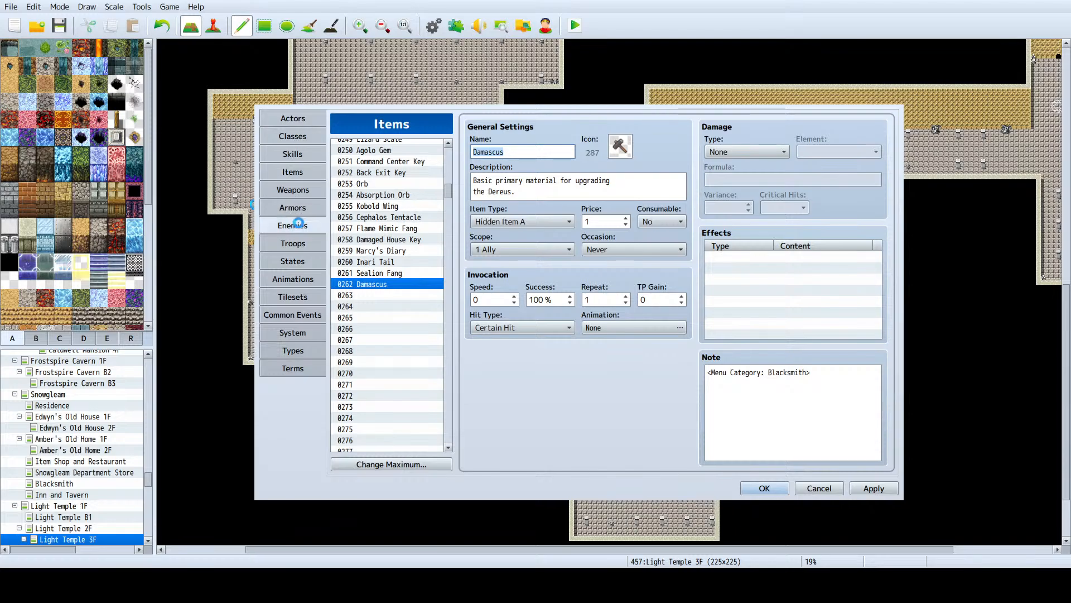
pyautogui.scroll(-5, 798, 422)
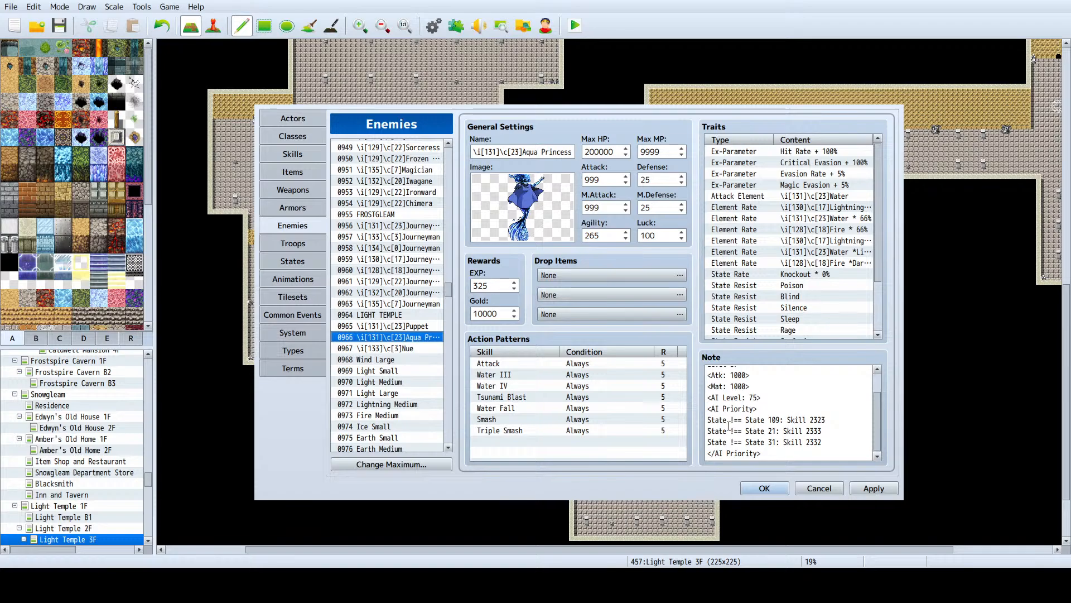
pyautogui.click(406, 326)
pyautogui.scroll(-10, 750, 441)
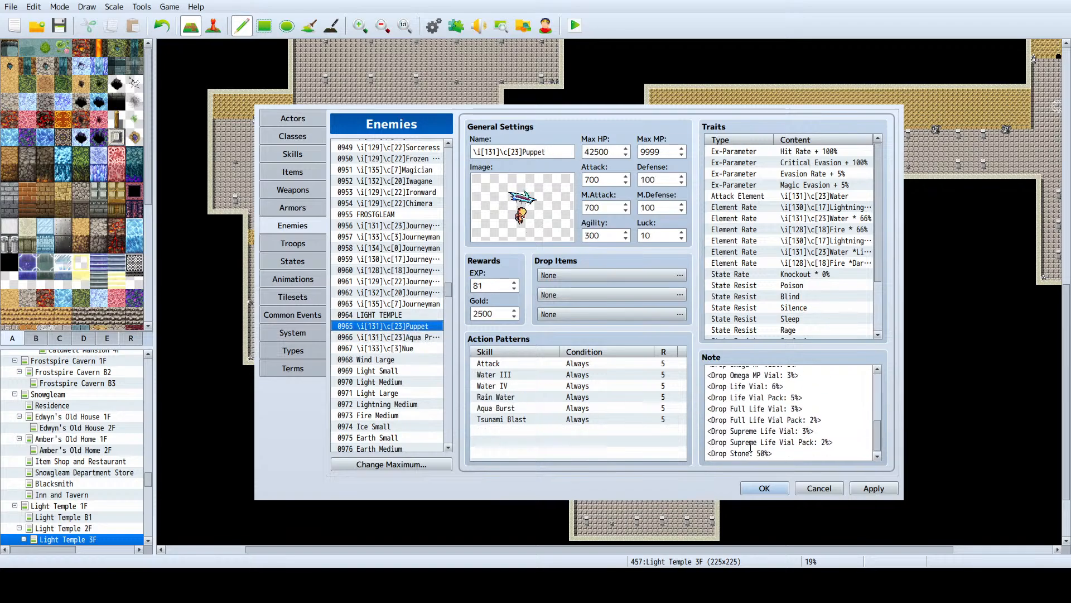
pyautogui.doubleClick(743, 453)
pyautogui.write('Damascus')
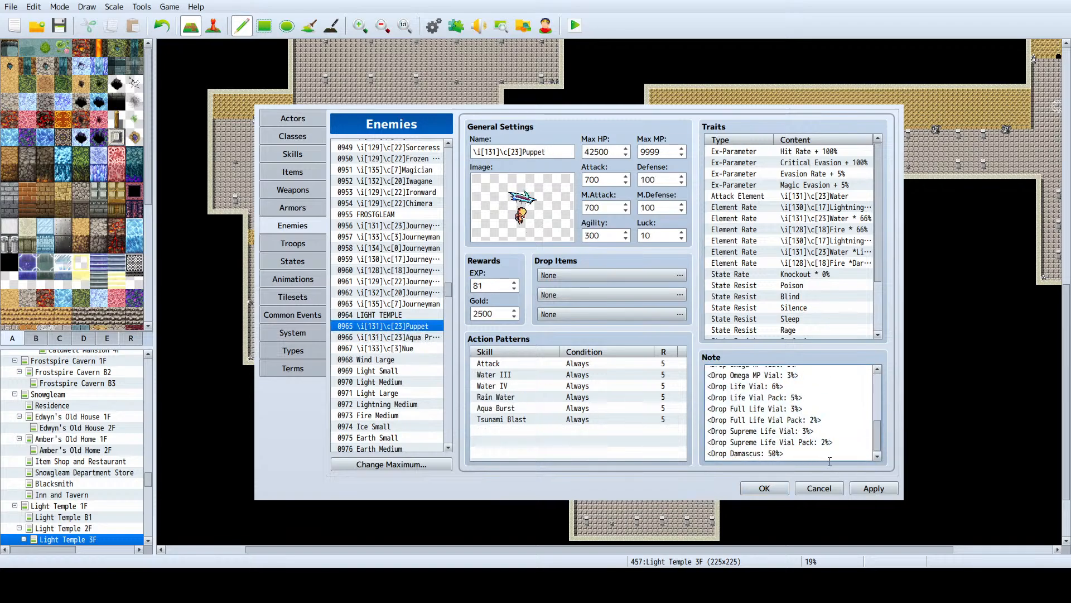
pyautogui.click(874, 488)
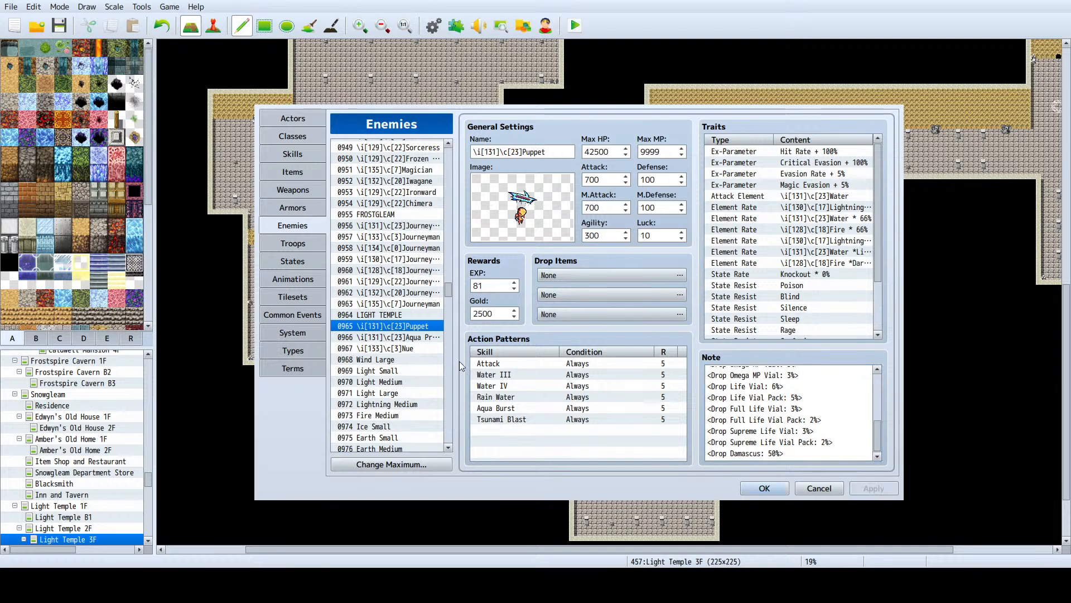
# Step: Check the settings of the Inari Tail and Sealion Fang upgrade materials in the item database
pyautogui.click(302, 156)
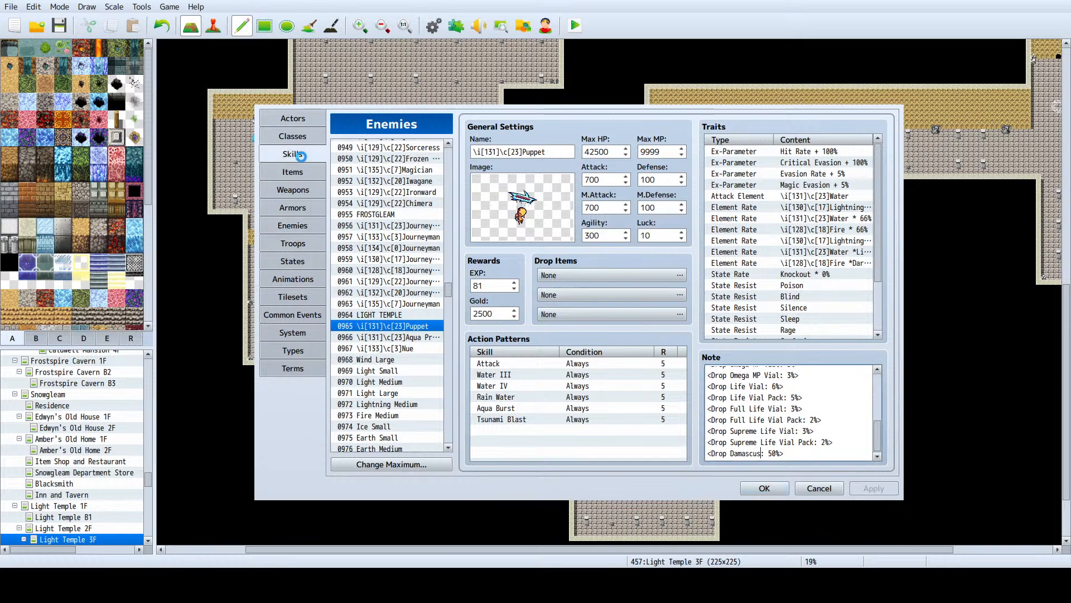
pyautogui.click(302, 169)
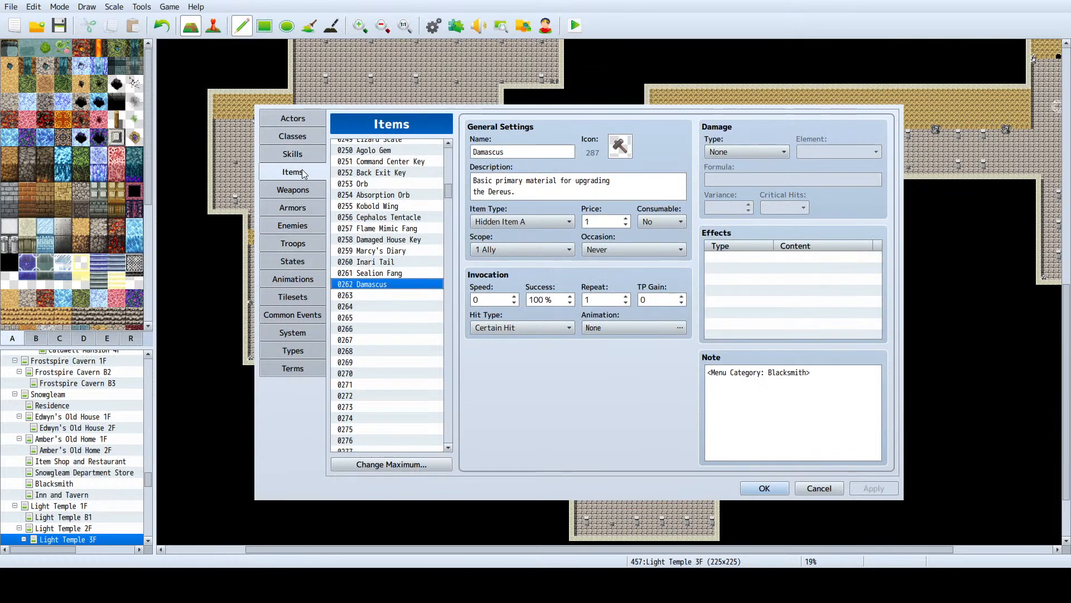
pyautogui.click(388, 270)
pyautogui.click(389, 261)
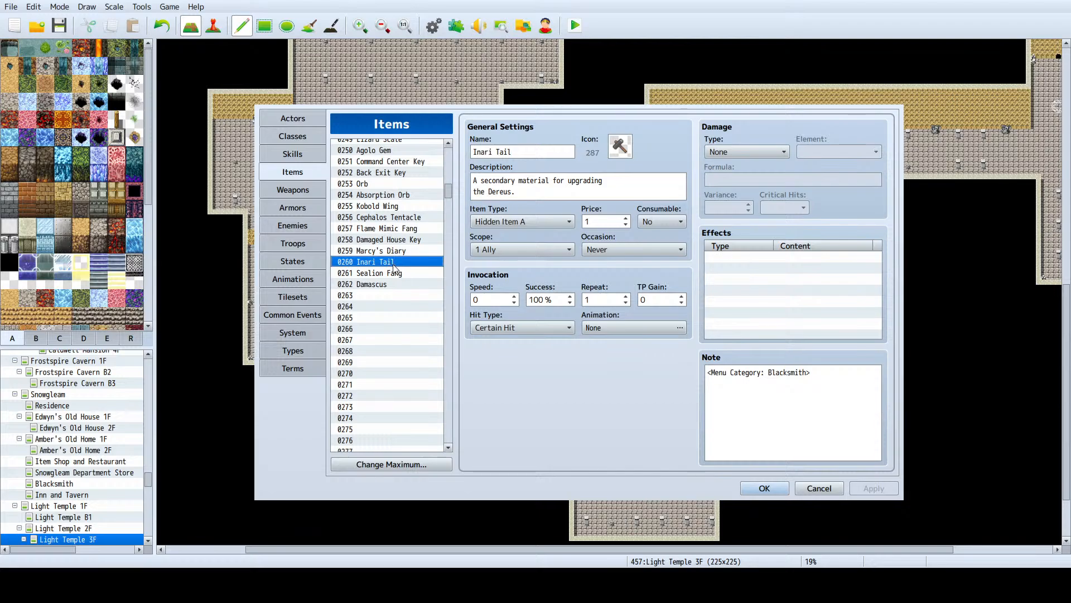
pyautogui.click(396, 275)
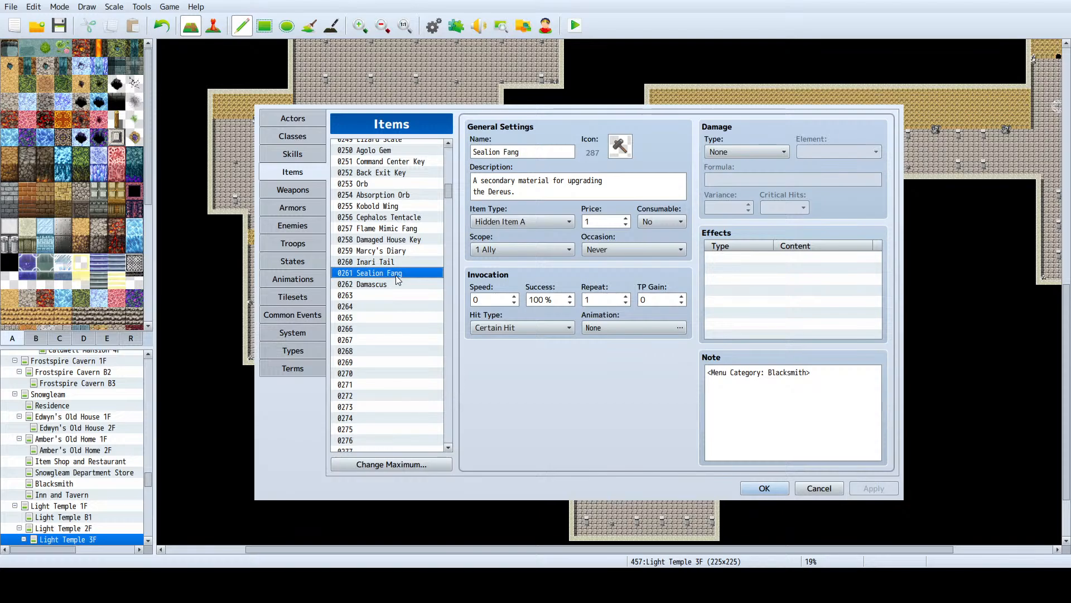
# Step: Review the Light Temple enemies in the enemy database, from Aqua Princess to the Light Small, Light Medium and Light Large entries
pyautogui.click(292, 224)
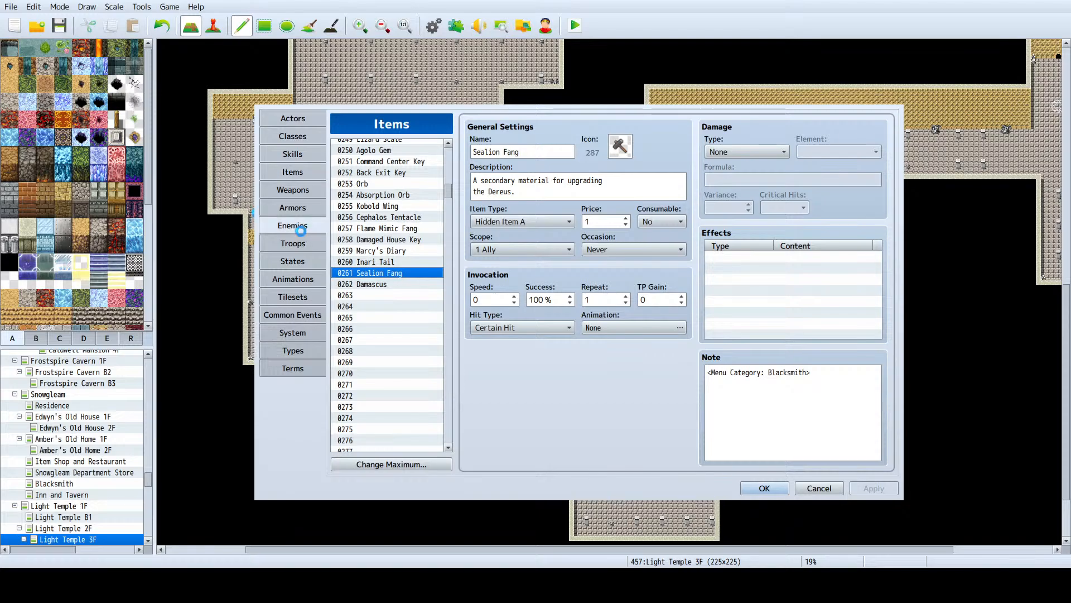
pyautogui.scroll(5, 392, 302)
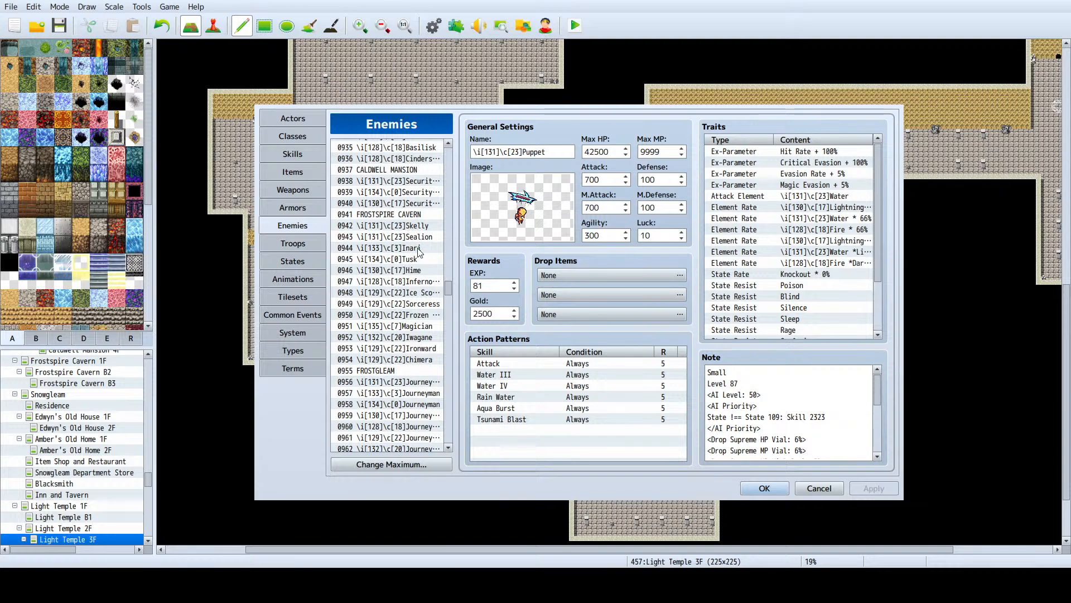
pyautogui.scroll(-6, 419, 244)
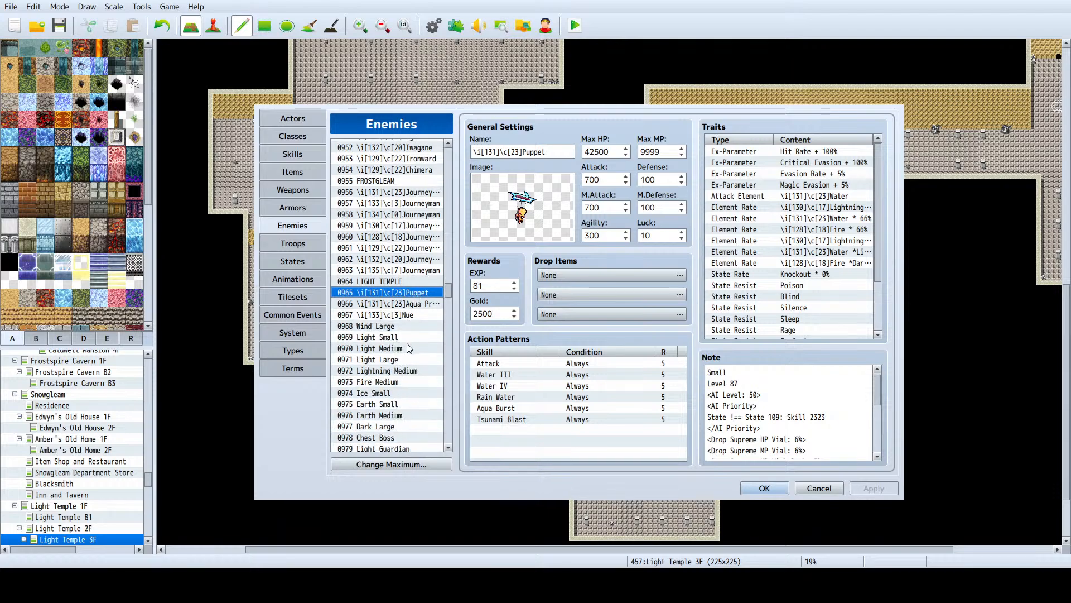
pyautogui.click(414, 300)
pyautogui.scroll(-2, 407, 340)
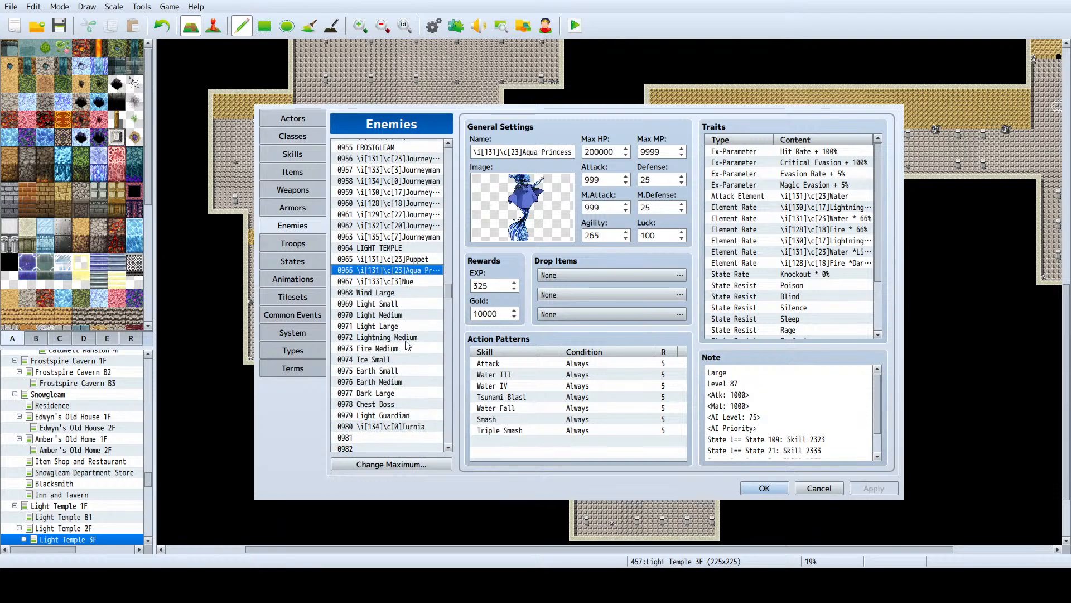
pyautogui.click(378, 283)
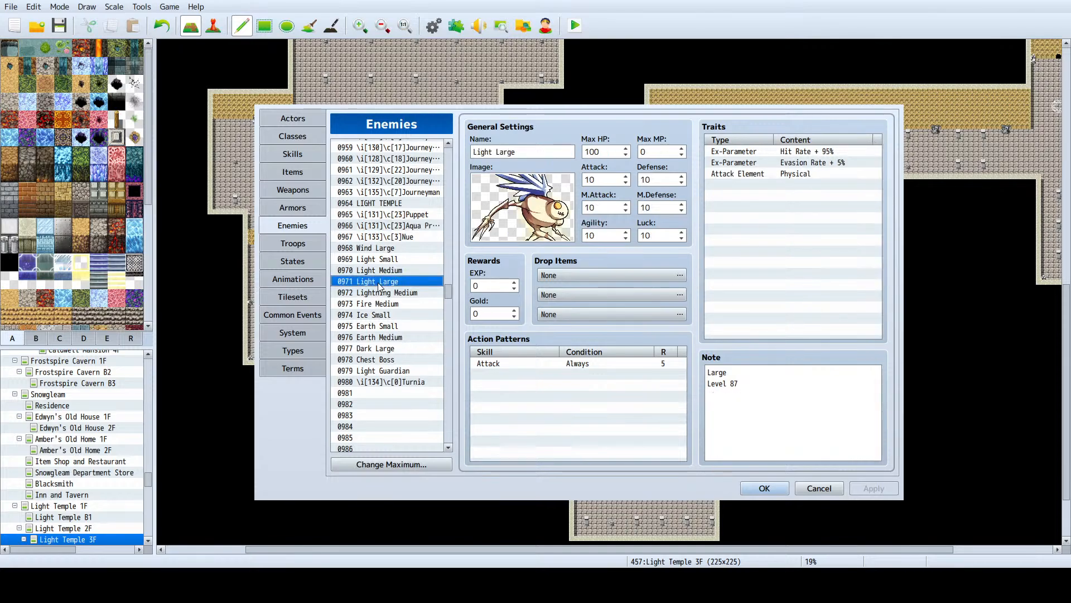
pyautogui.click(382, 272)
pyautogui.click(384, 263)
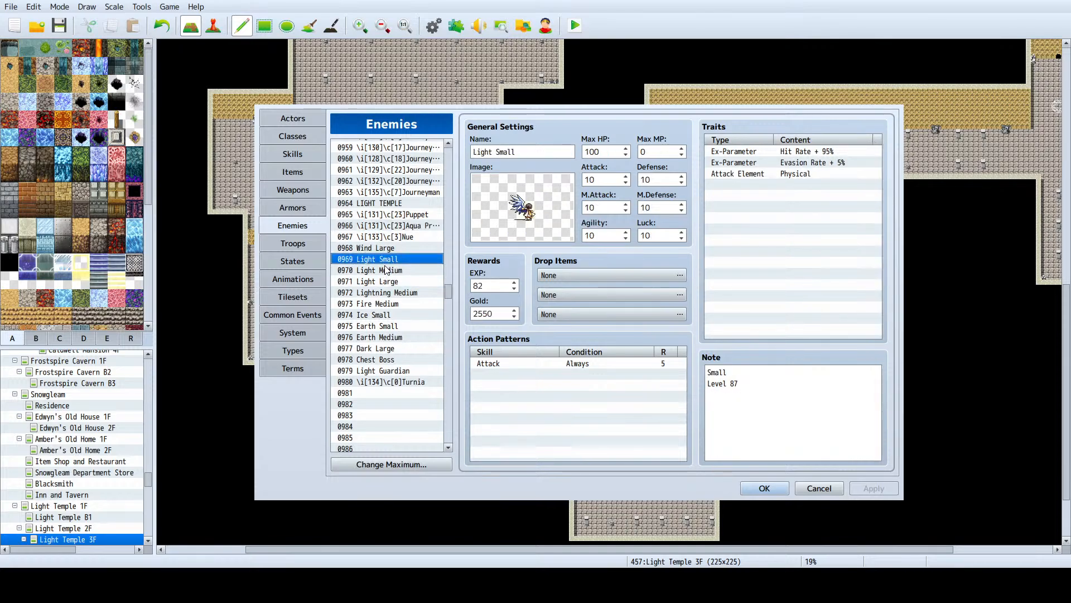
pyautogui.click(383, 270)
# Step: Look through the existing blacksmith materials in the item database, from Wood to Sealion Fang, for names already in use
pyautogui.click(293, 173)
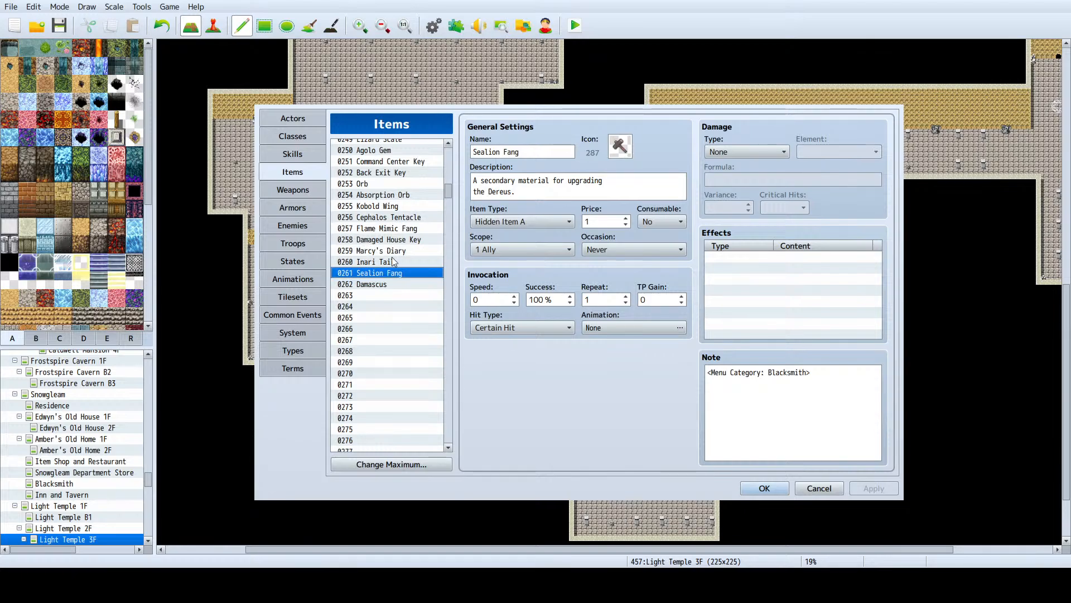
pyautogui.scroll(2, 397, 265)
pyautogui.scroll(3, 398, 263)
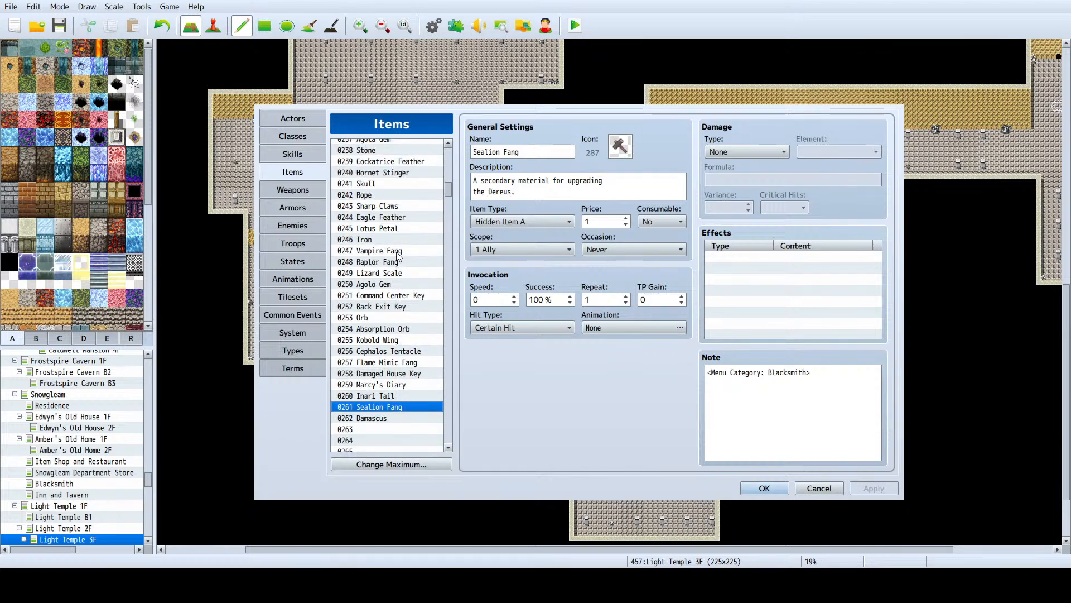
pyautogui.scroll(6, 398, 255)
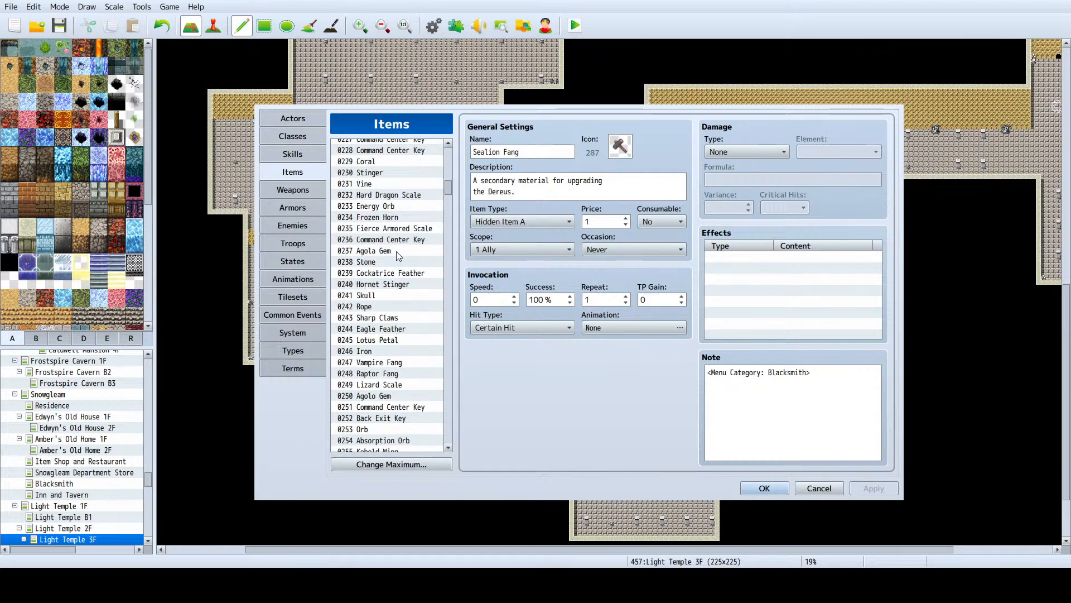
pyautogui.scroll(6, 397, 255)
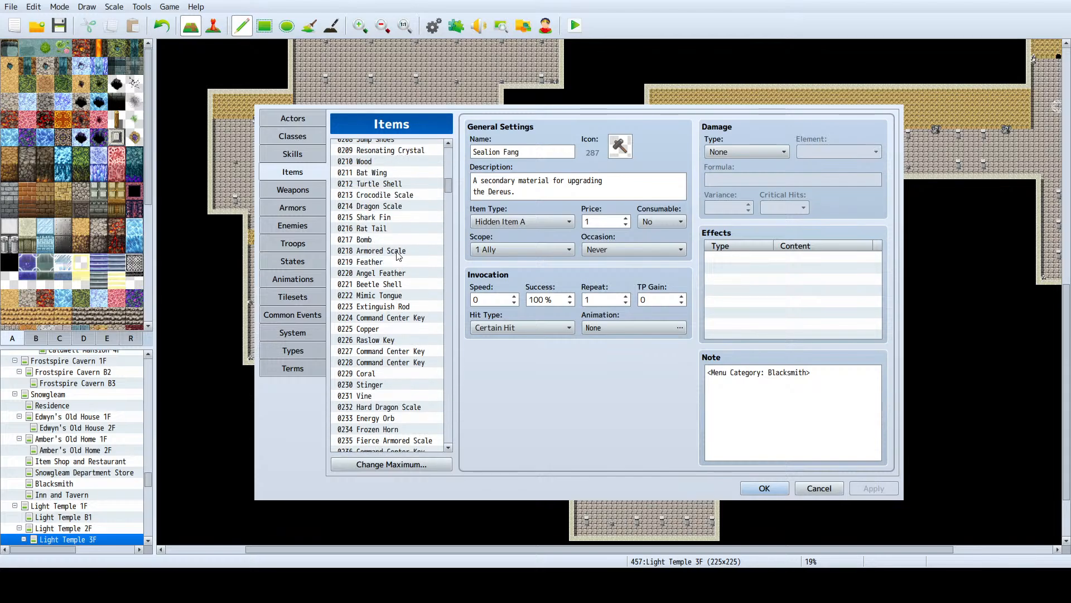
pyautogui.scroll(-3, 397, 245)
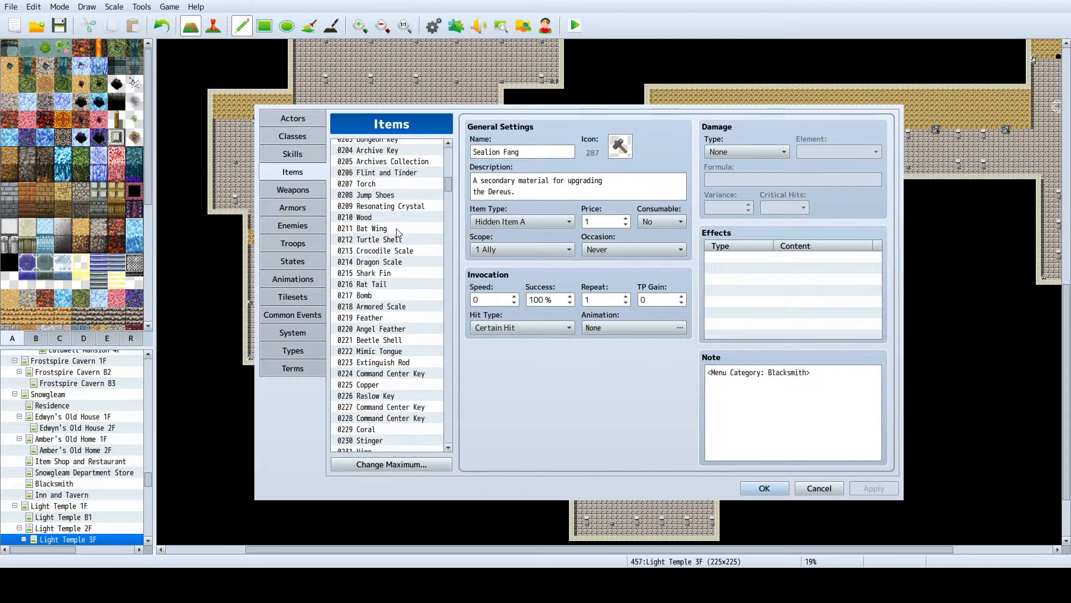
pyautogui.scroll(-3, 398, 225)
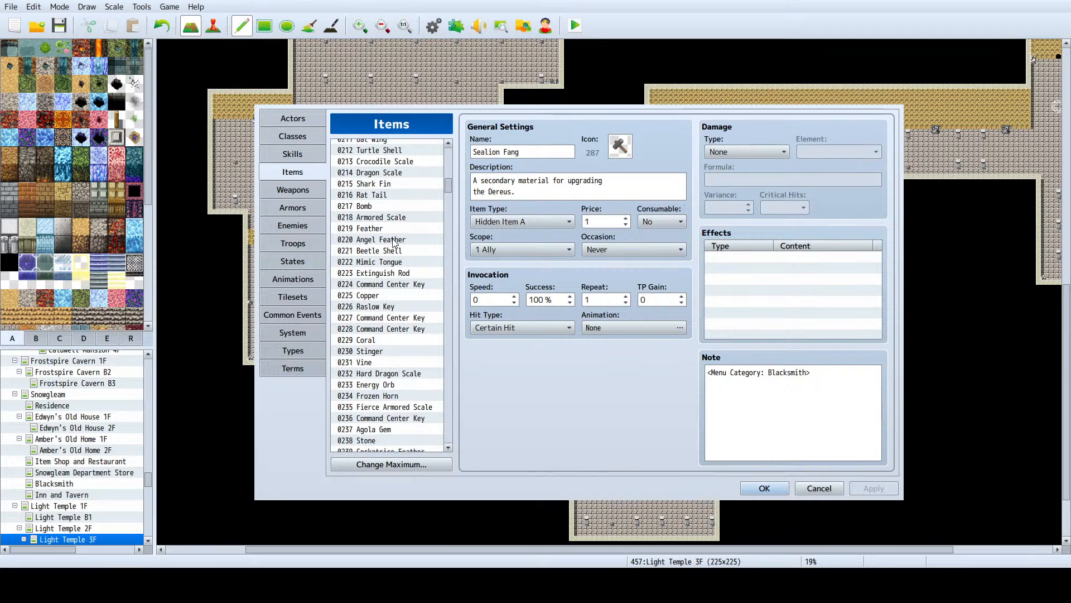
pyautogui.scroll(-2, 392, 241)
pyautogui.scroll(-4, 393, 239)
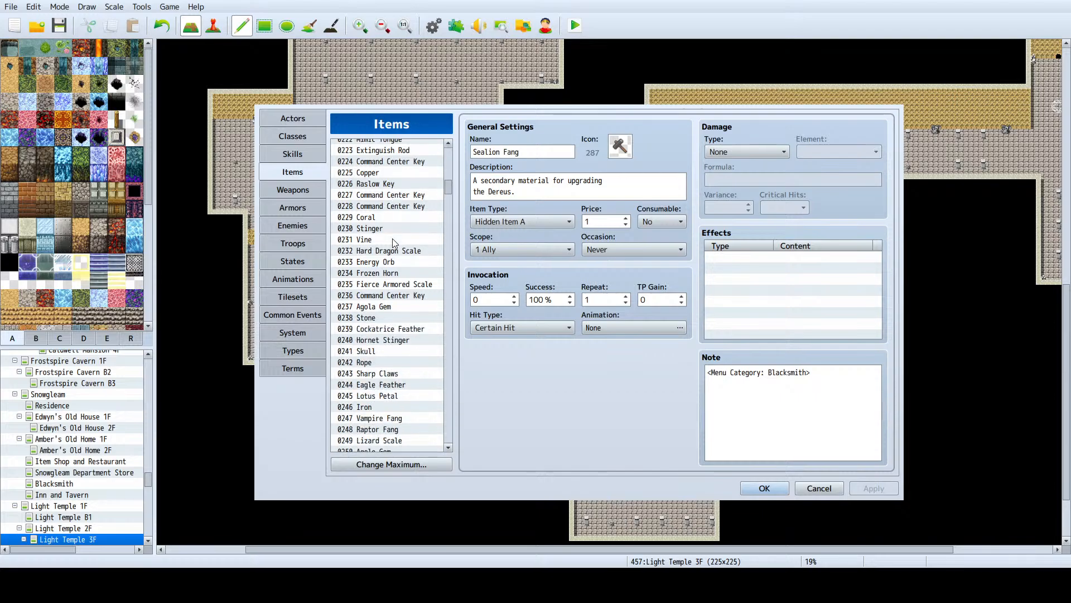
pyautogui.scroll(-2, 393, 239)
pyautogui.scroll(-5, 392, 240)
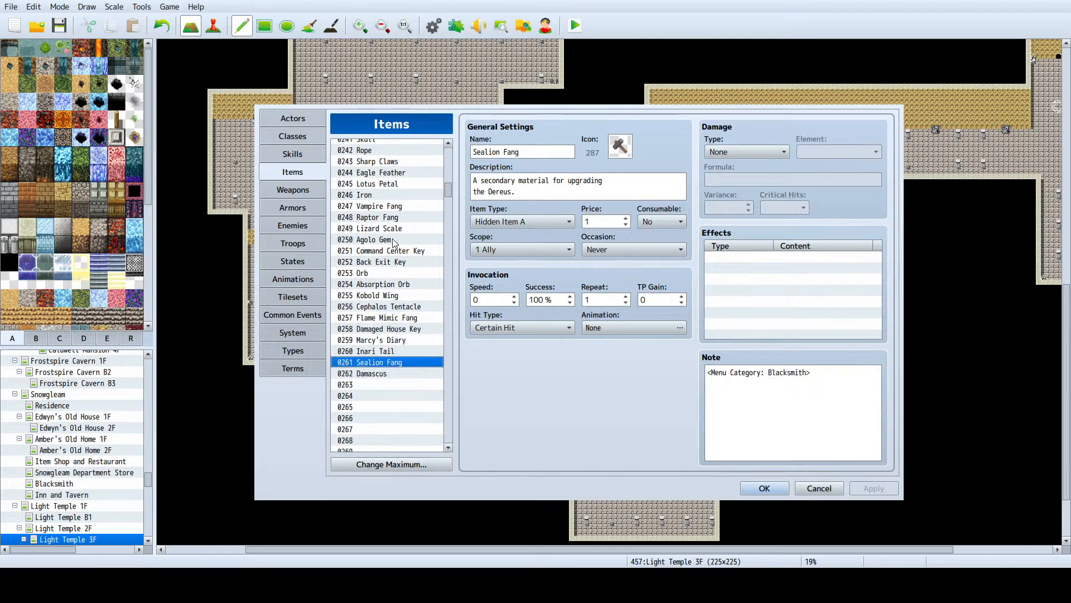
pyautogui.click(391, 317)
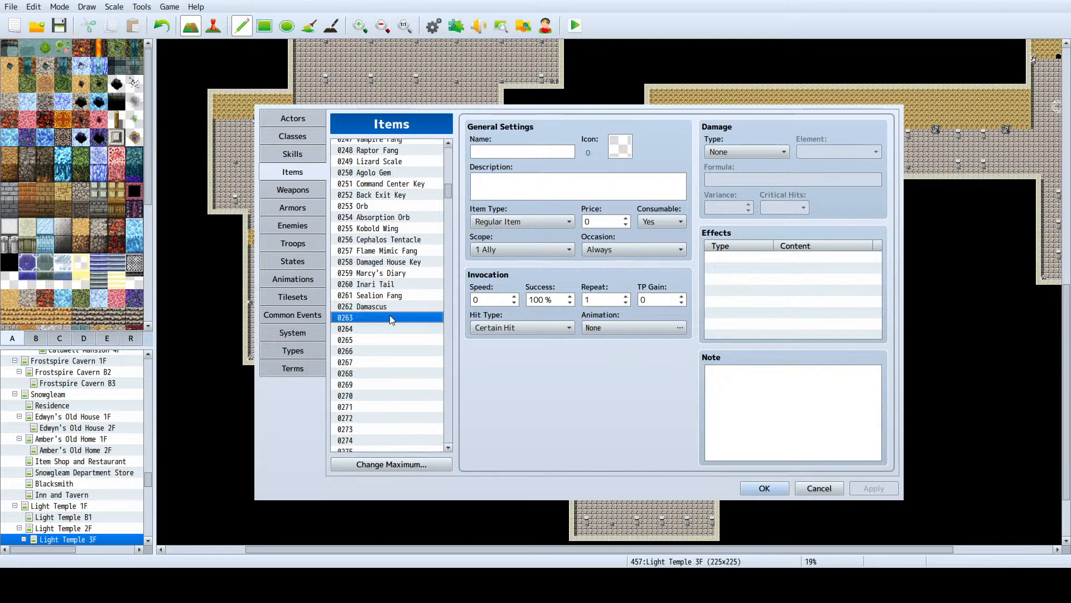
pyautogui.scroll(2, 391, 273)
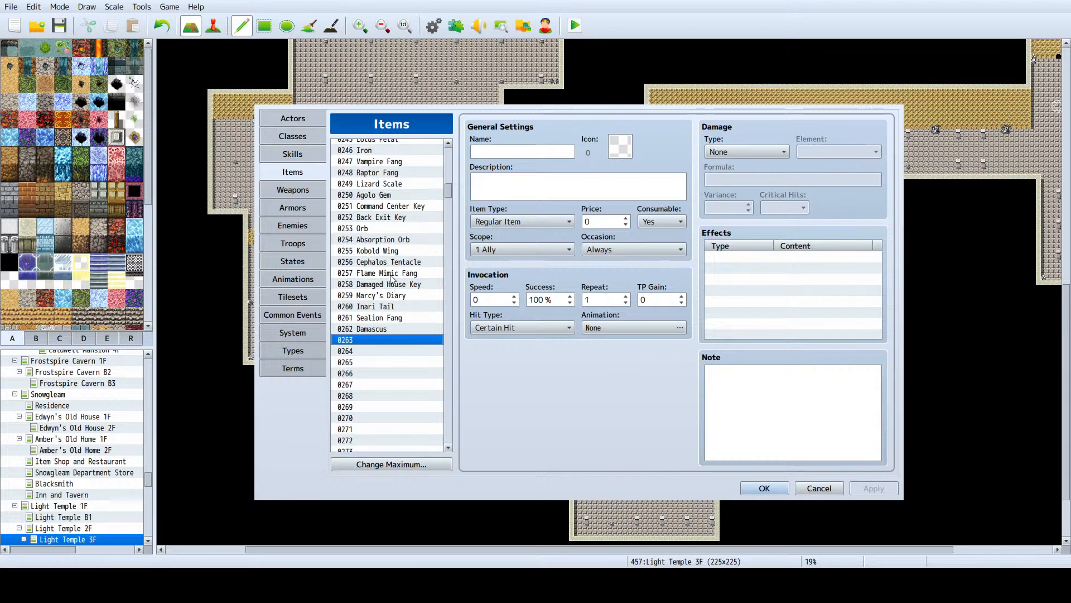
pyautogui.scroll(1, 392, 275)
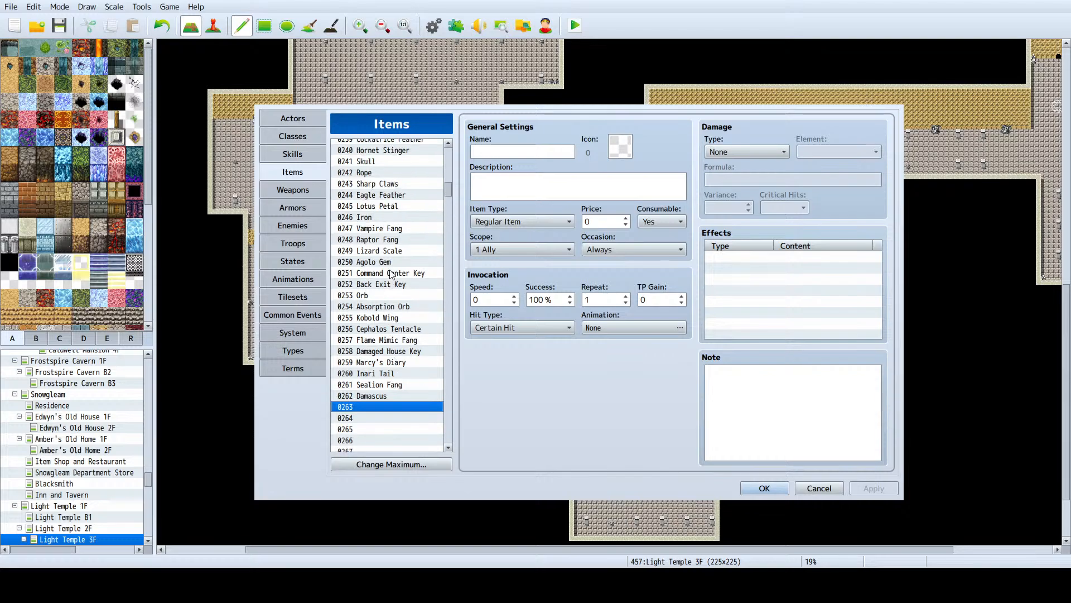
pyautogui.scroll(3, 392, 274)
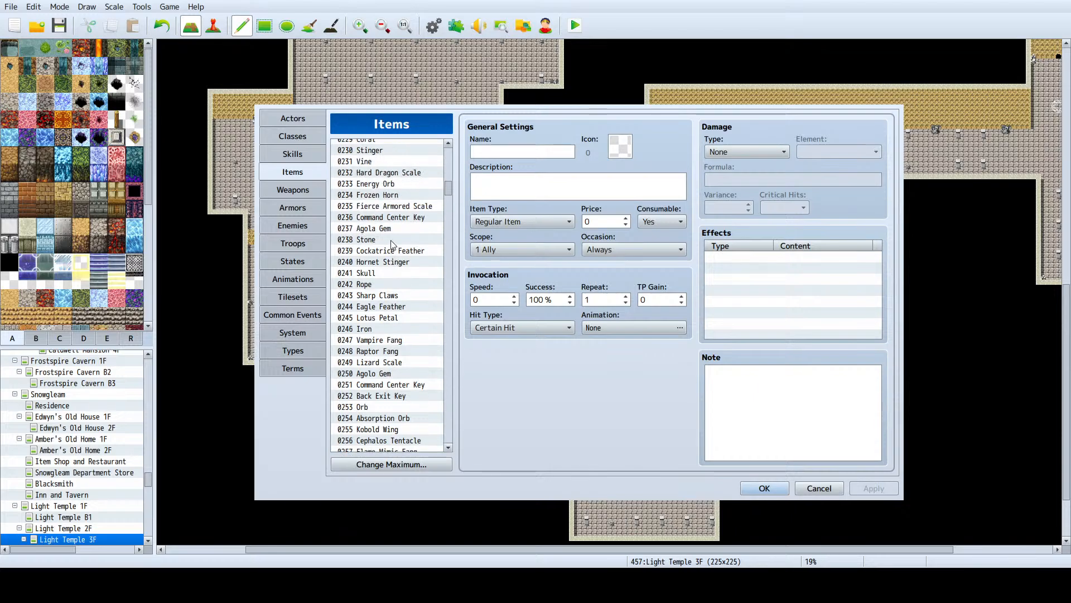
pyautogui.scroll(5, 390, 271)
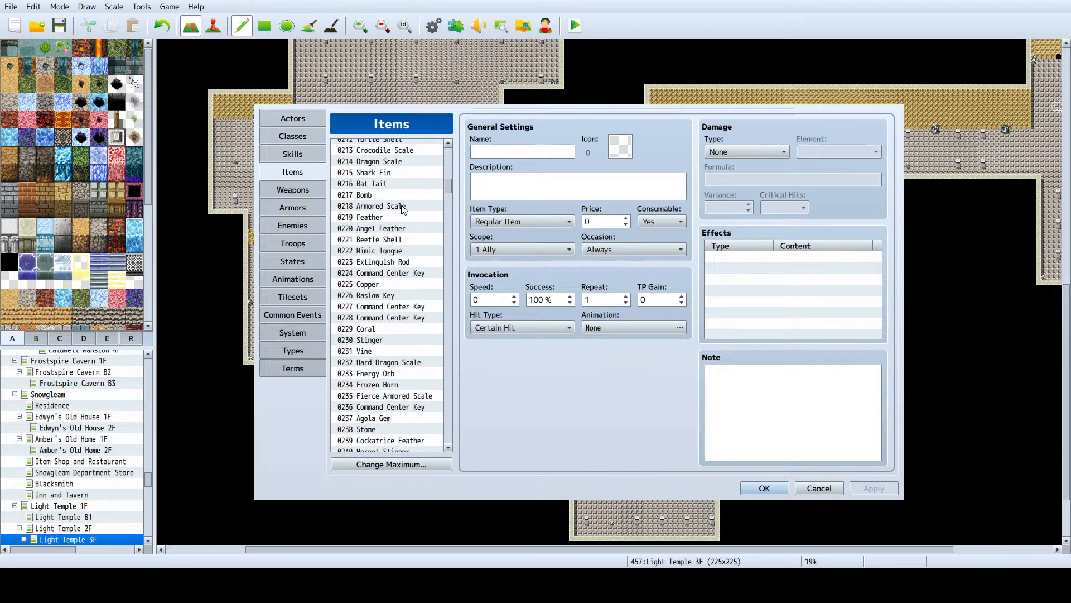
pyautogui.scroll(5, 389, 220)
pyautogui.scroll(-2, 389, 226)
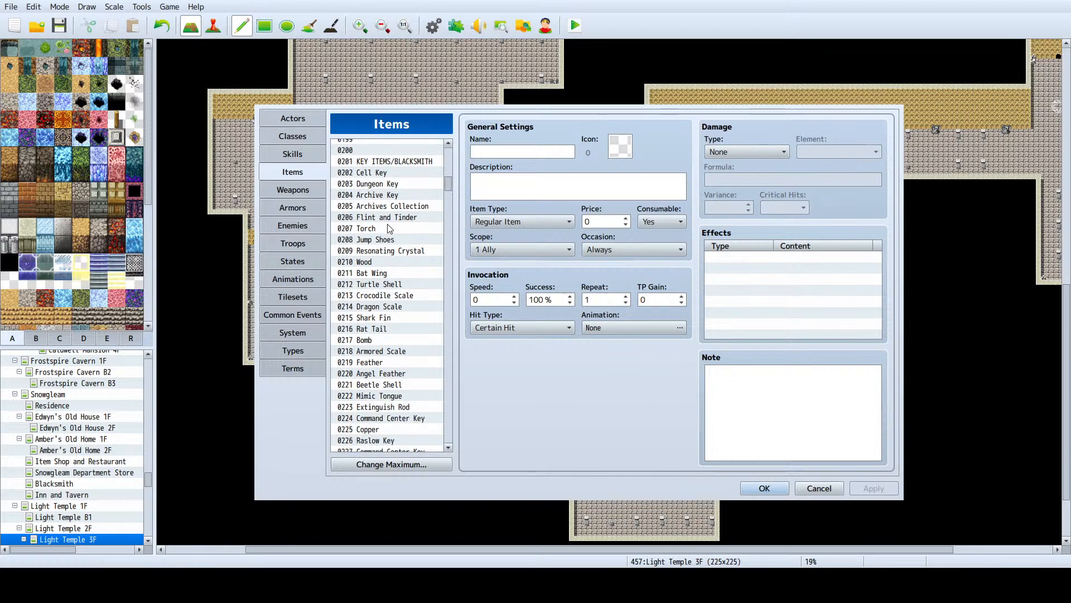
pyautogui.scroll(-2, 390, 228)
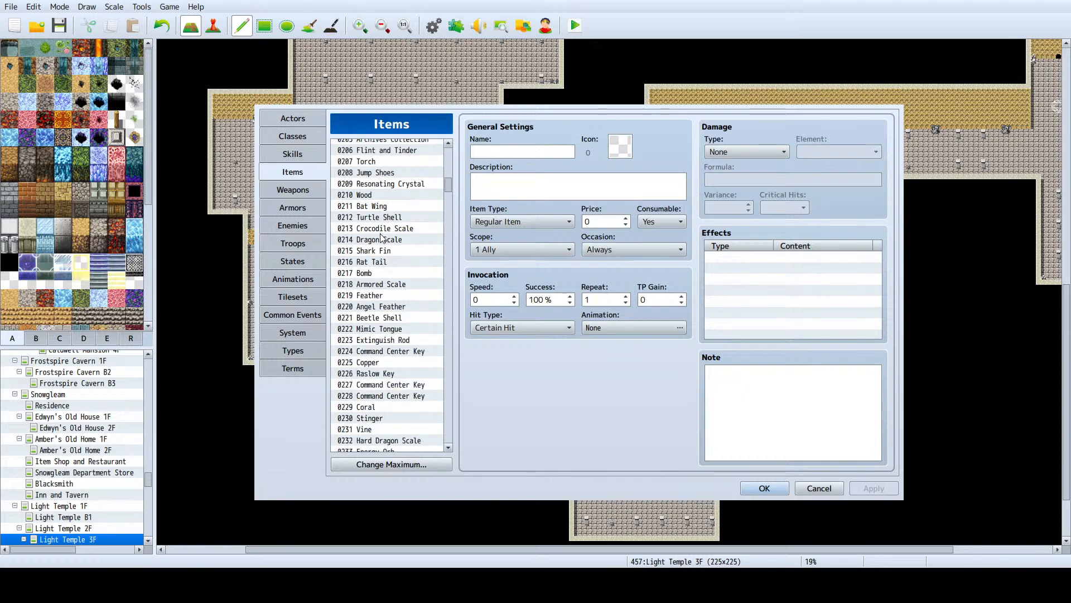
# Step: Copy the Angel Feather item into the empty item slot 0263
pyautogui.click(393, 307)
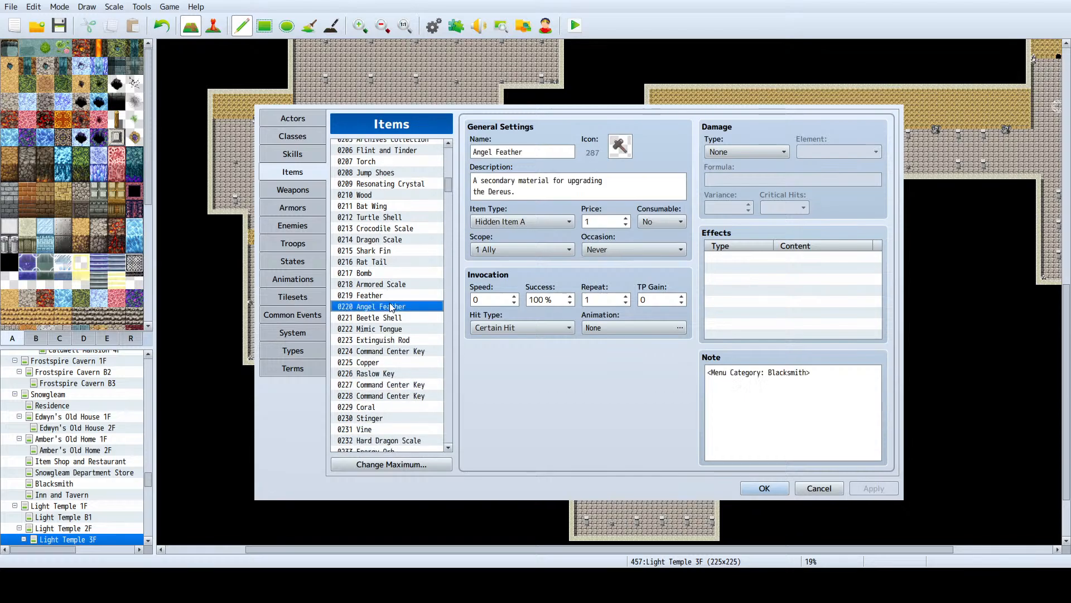
pyautogui.scroll(-15, 397, 315)
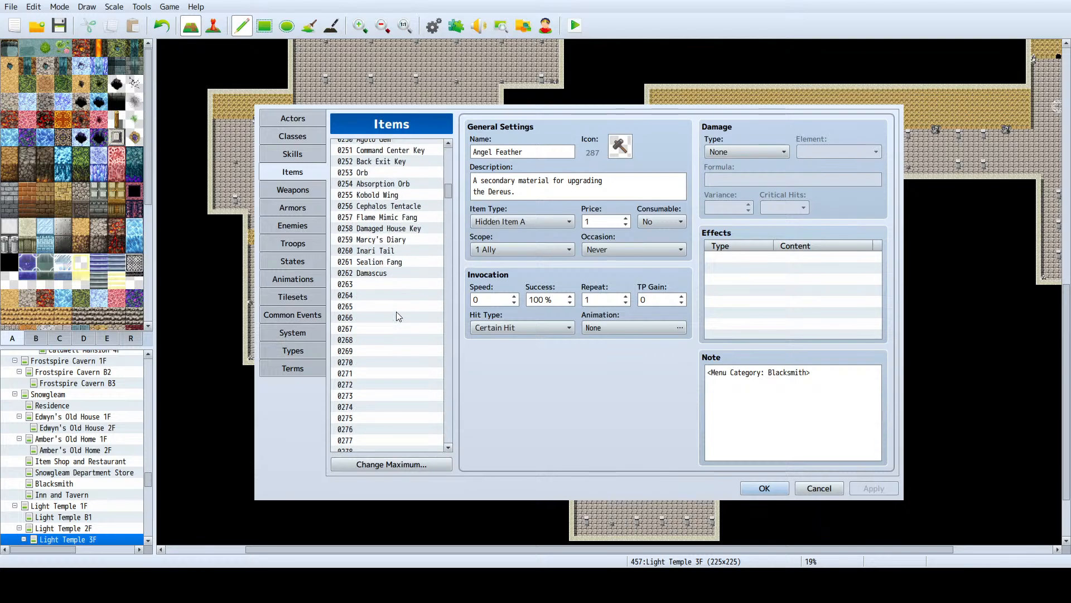
pyautogui.click(387, 284)
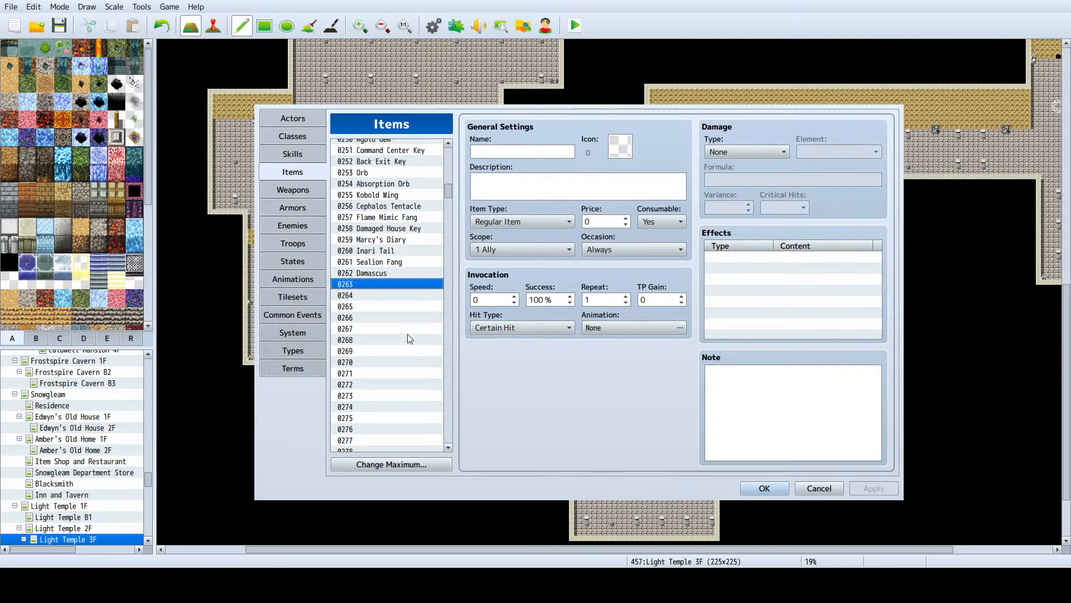
pyautogui.hotkey('ctrl', 'v')
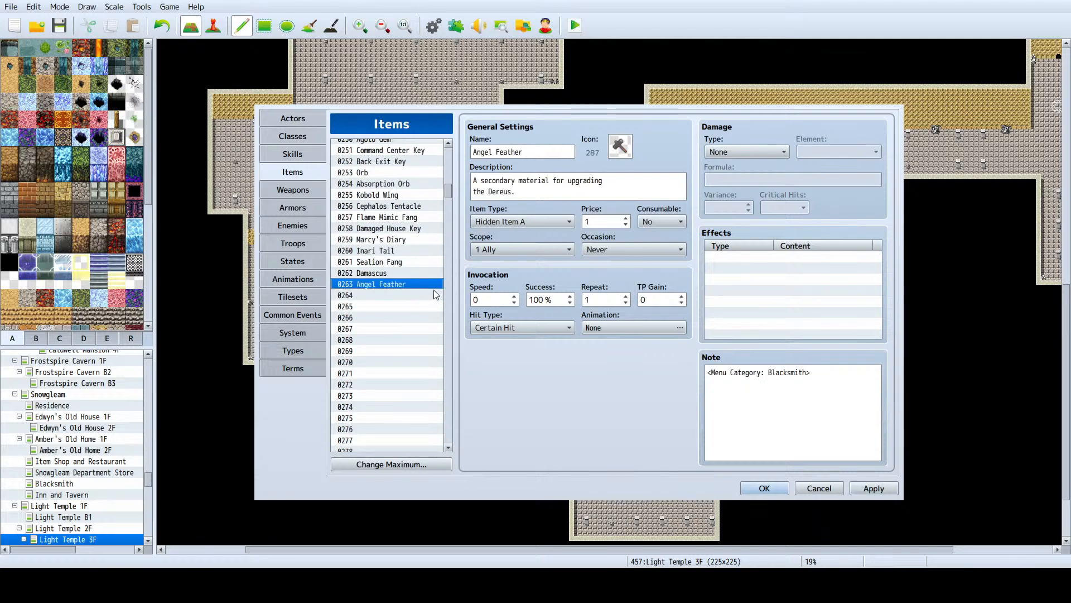
# Step: Rename the copied item in slot 0263 to Angel Wing and apply the database changes
pyautogui.doubleClick(517, 152)
pyautogui.write('Wing')
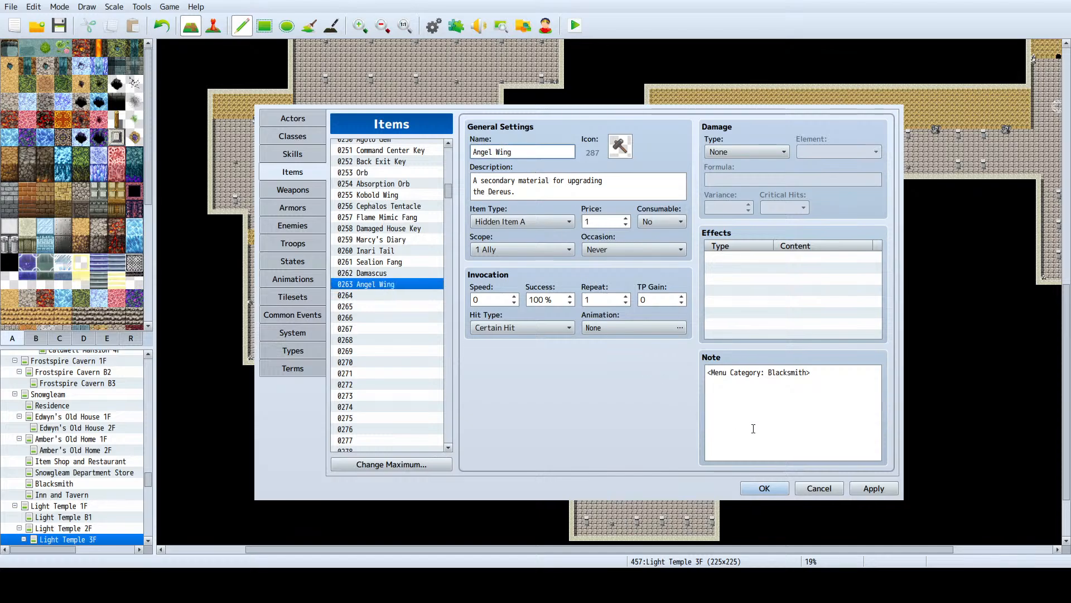
pyautogui.click(874, 488)
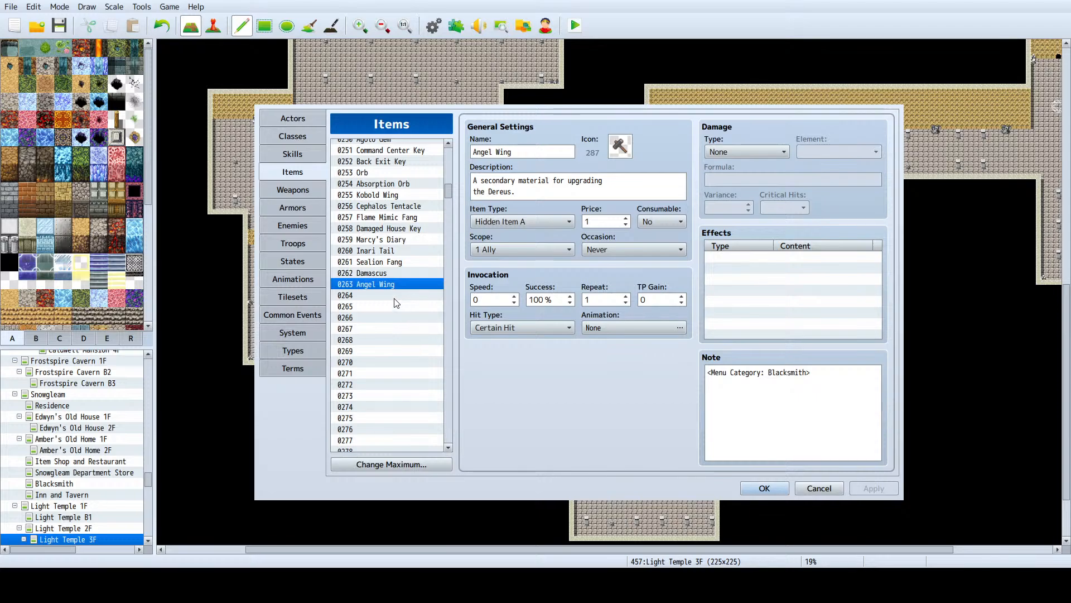
pyautogui.scroll(-1, 403, 316)
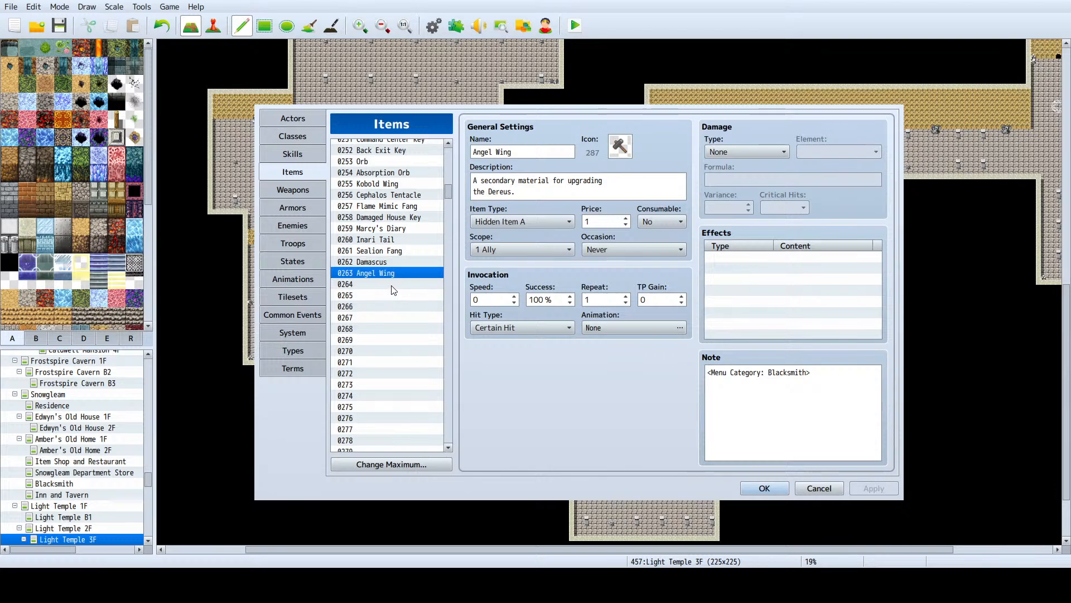
# Step: Return to the Light Temple enemies, check Aqua Princess and open the Nue entry
pyautogui.click(310, 223)
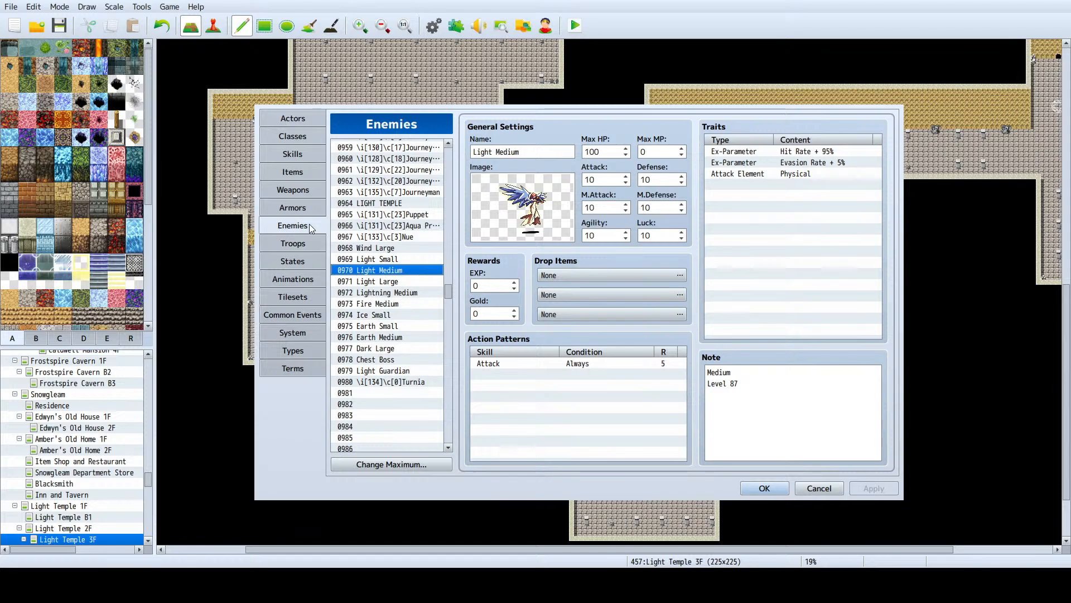
pyautogui.scroll(1, 392, 267)
pyautogui.click(390, 260)
pyautogui.click(393, 247)
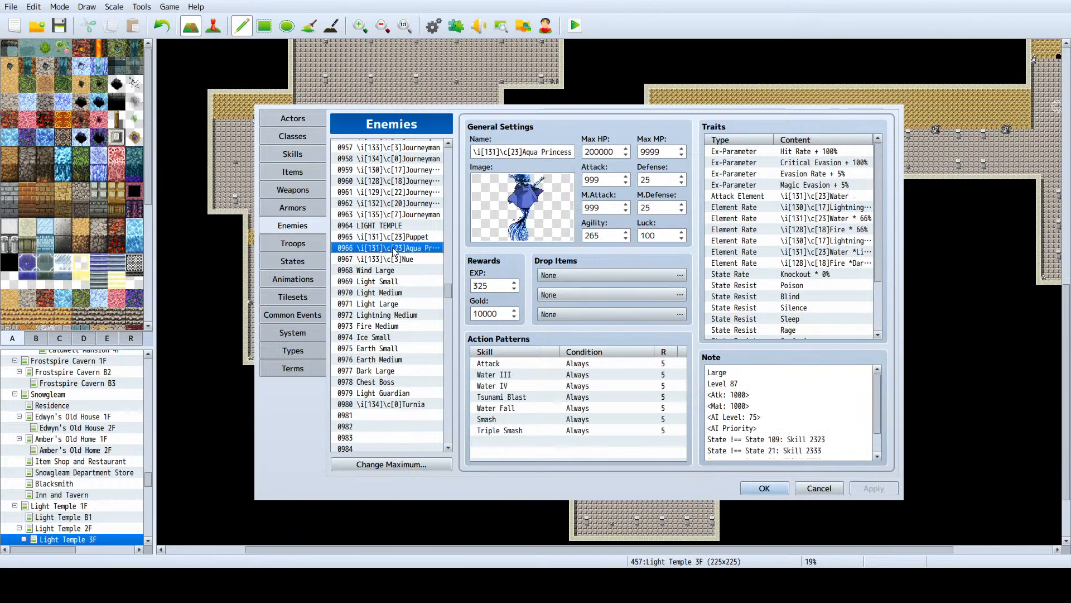
pyautogui.click(392, 260)
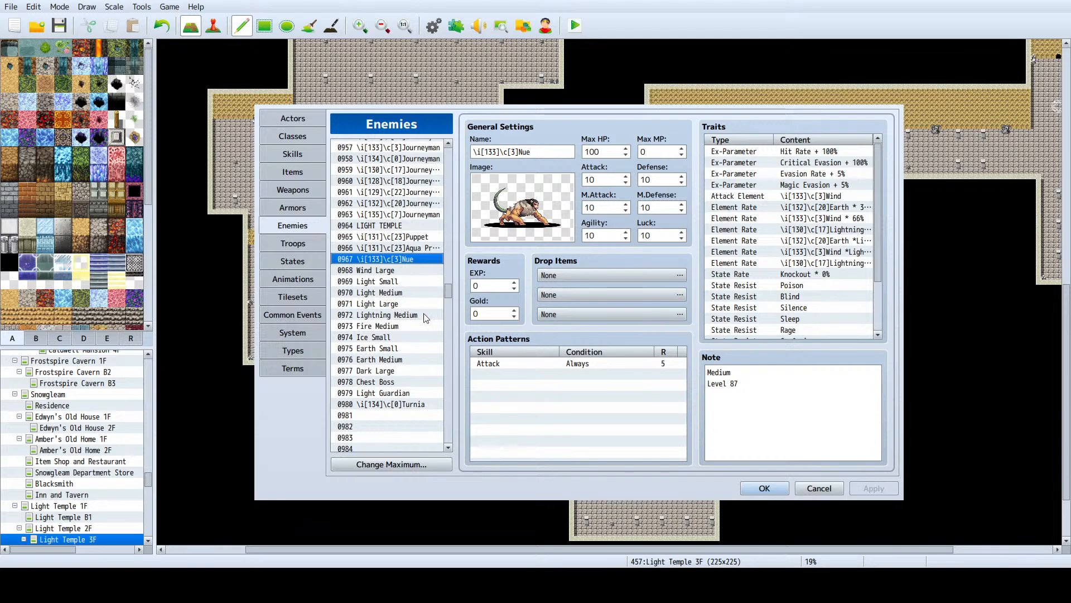
# Step: Compare Nue with Aqua Princess, review Nue's traits and add the Wind III skill to Nue's action patterns
pyautogui.click(416, 250)
pyautogui.scroll(-1, 840, 410)
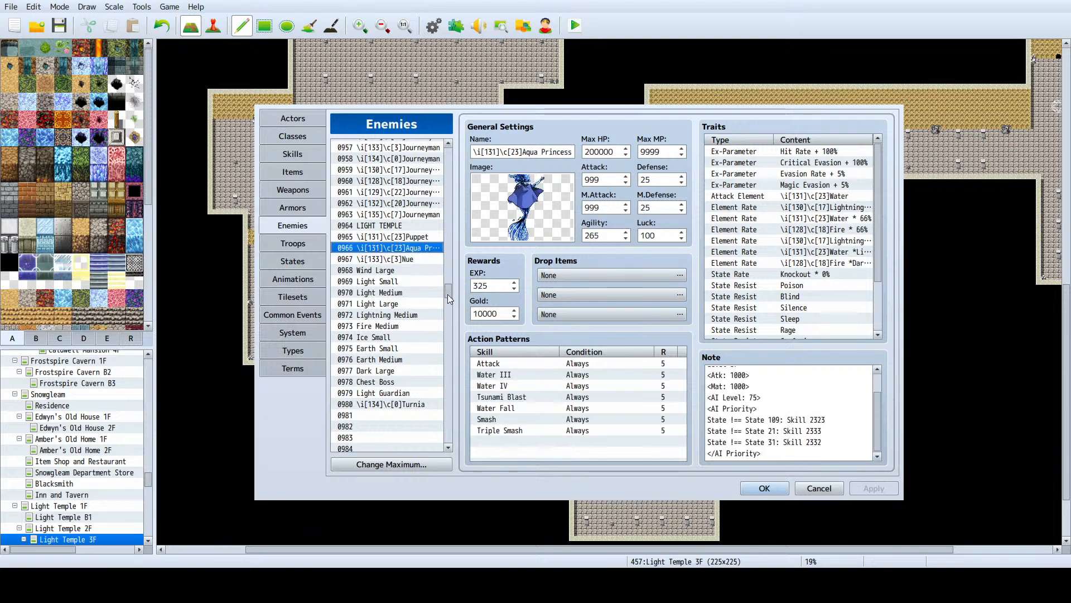
pyautogui.click(413, 259)
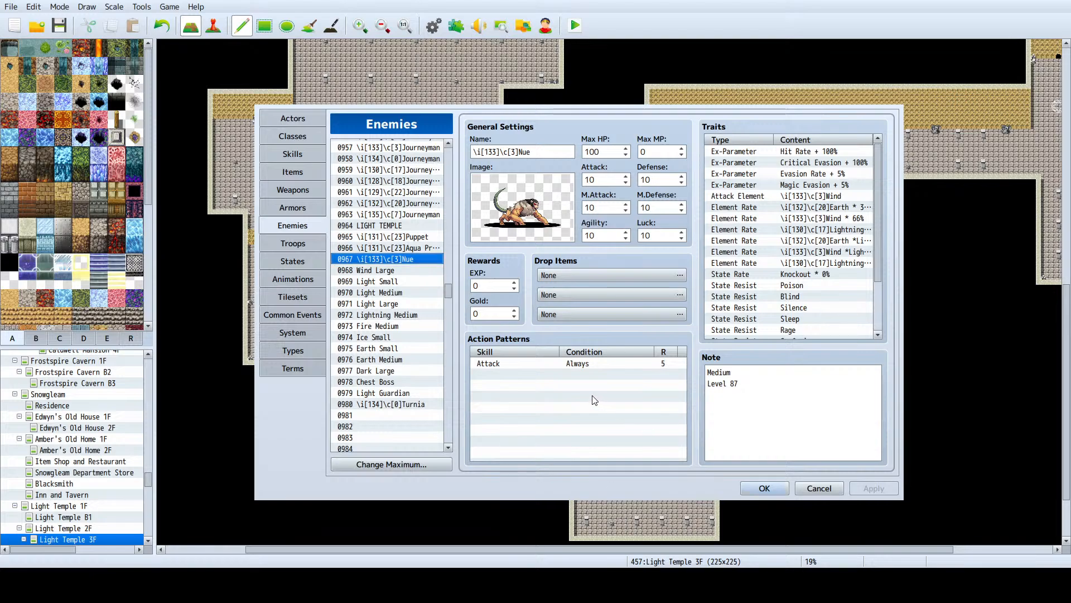
pyautogui.scroll(-2, 678, 374)
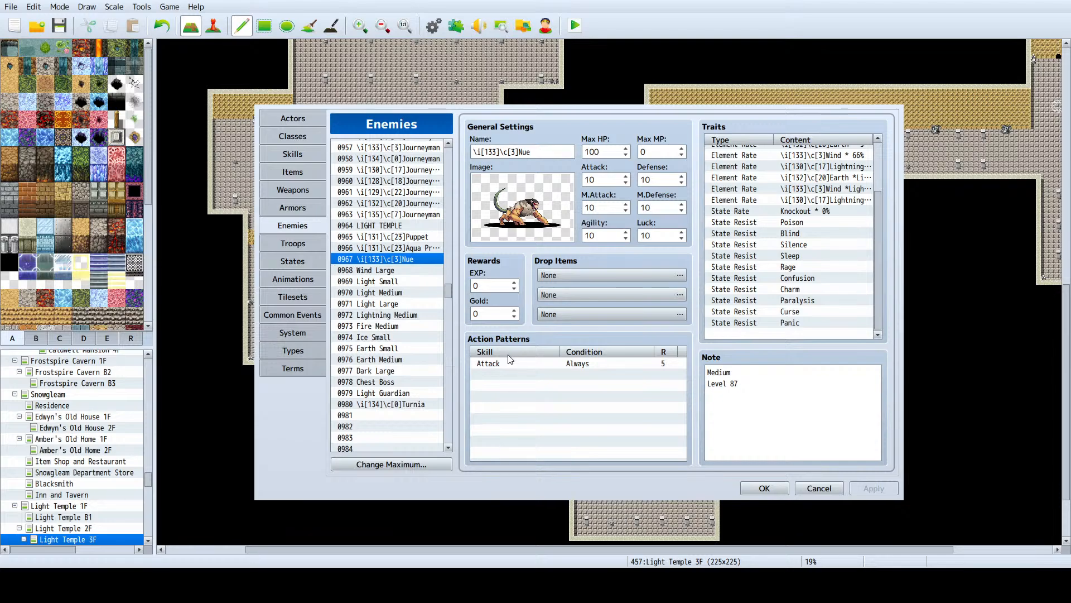
pyautogui.click(601, 465)
pyautogui.click(551, 371)
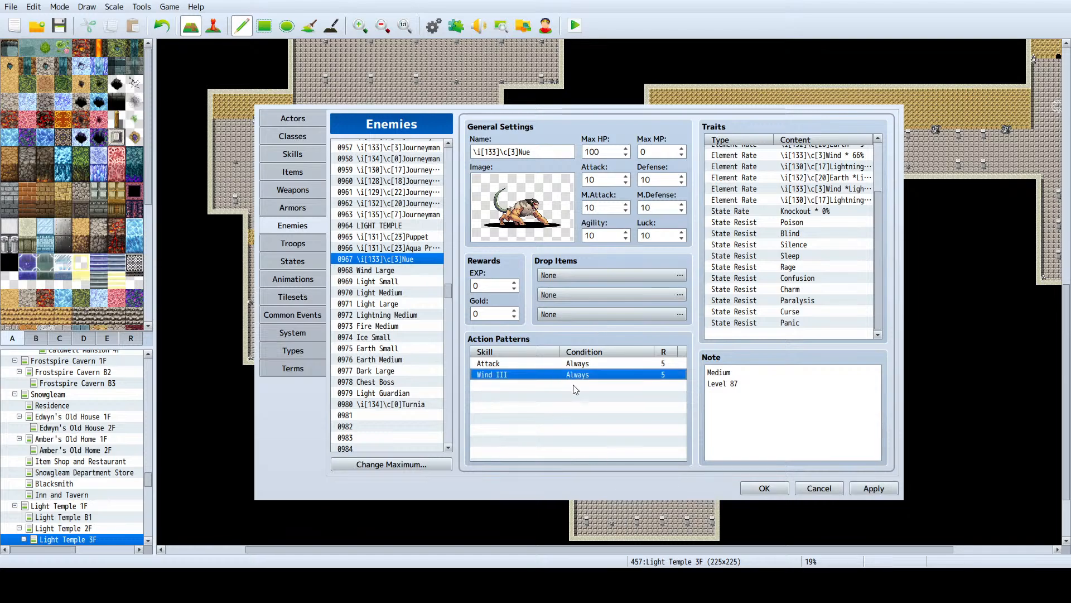
# Step: Duplicate the Wind III action in Nue's next empty pattern row and change its skill to Wind IV
pyautogui.click(555, 385)
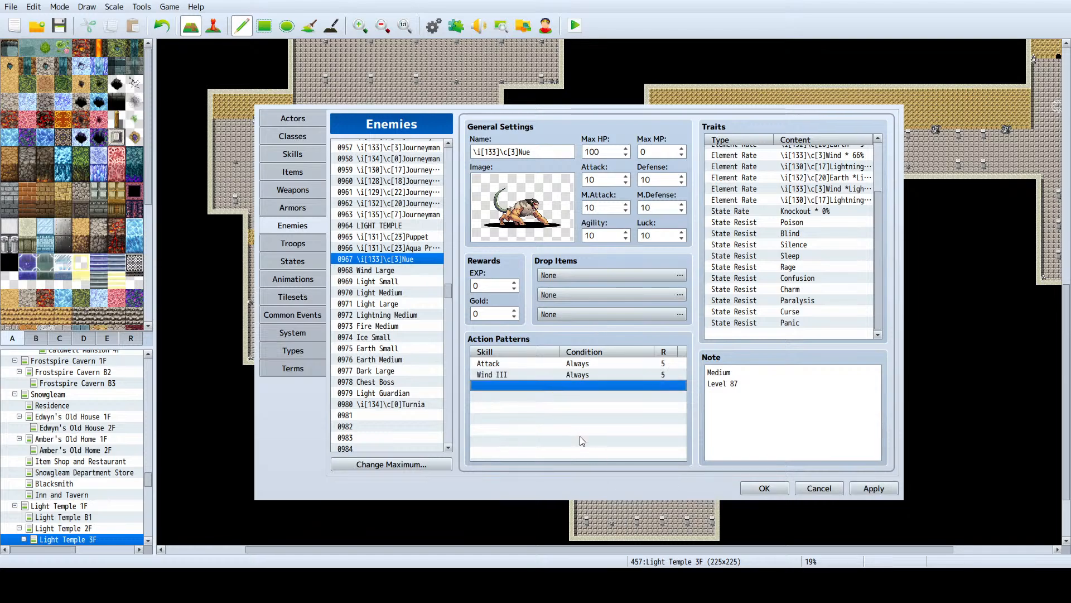
pyautogui.hotkey('ctrl', 'v')
pyautogui.doubleClick(553, 386)
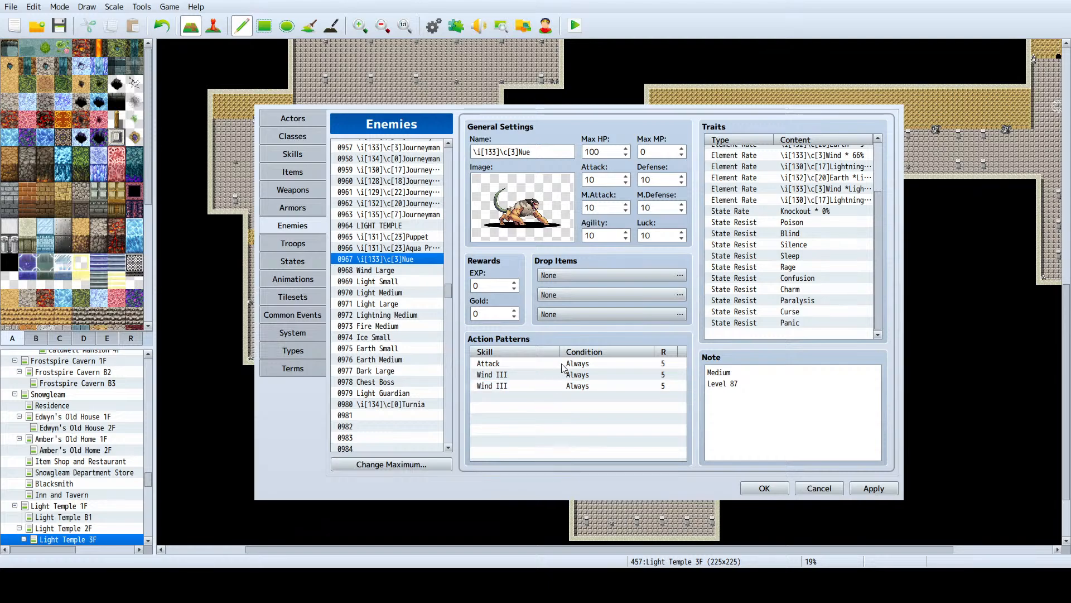
pyautogui.click(587, 483)
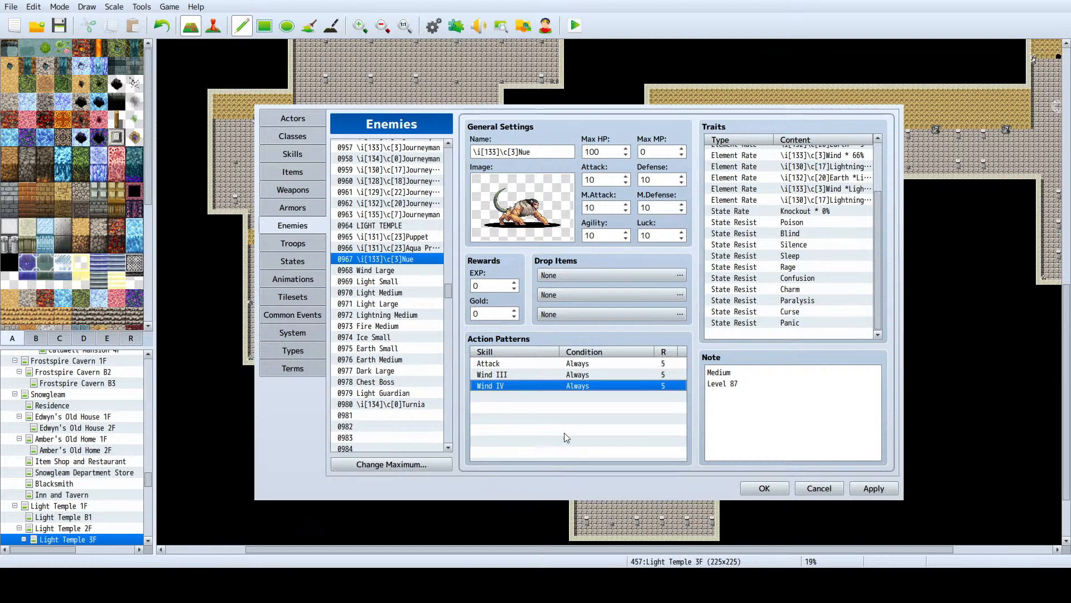
# Step: Add a fourth action to Nue by duplicating the Wind IV pattern and changing its skill to Gale Force
pyautogui.click(525, 398)
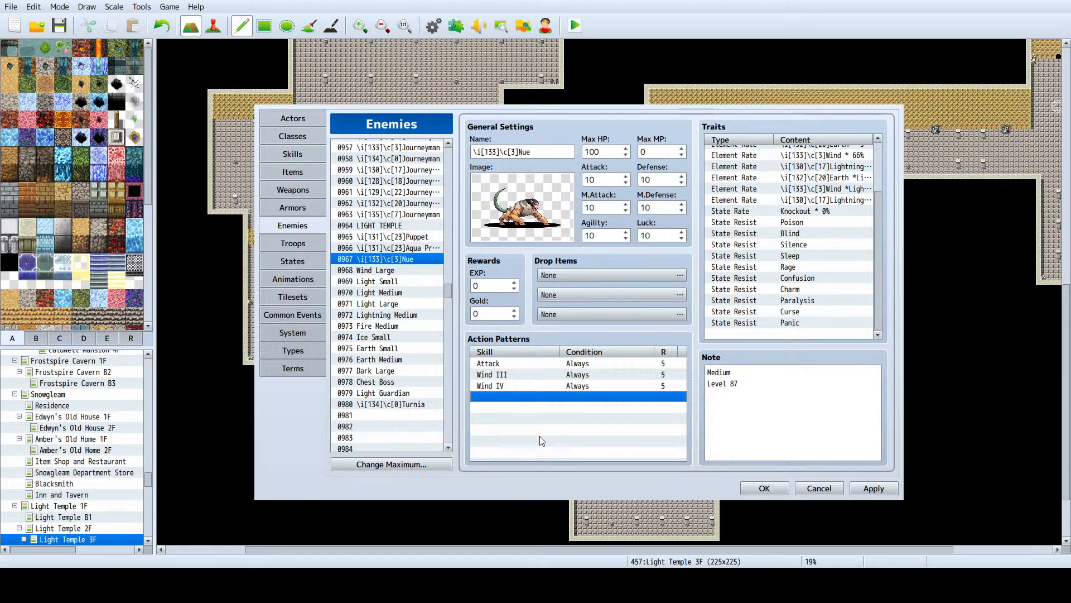
pyautogui.hotkey('ctrl', 'v')
pyautogui.doubleClick(530, 398)
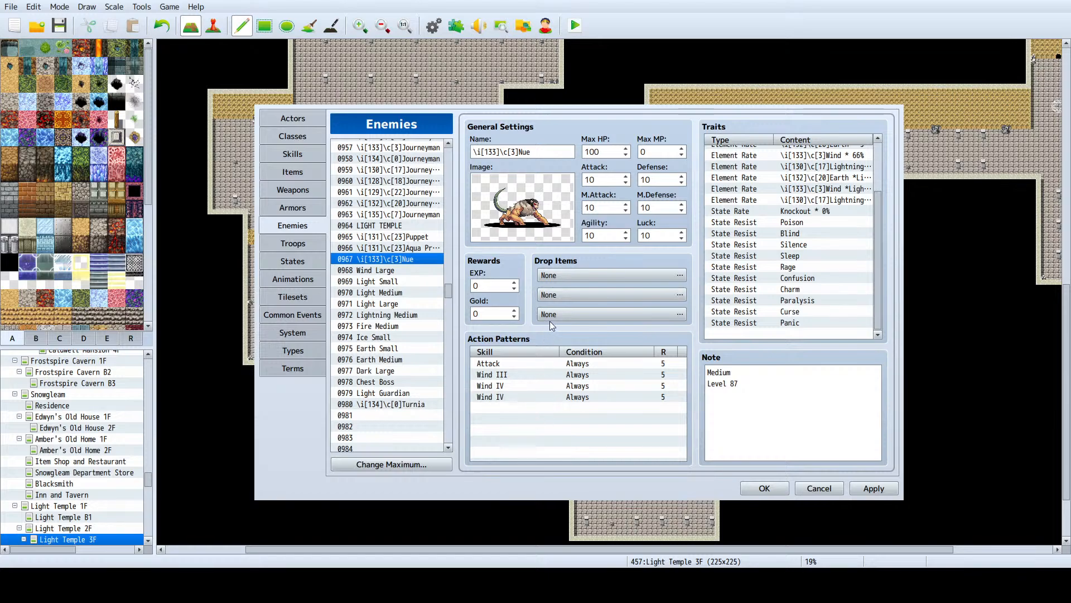
pyautogui.click(598, 480)
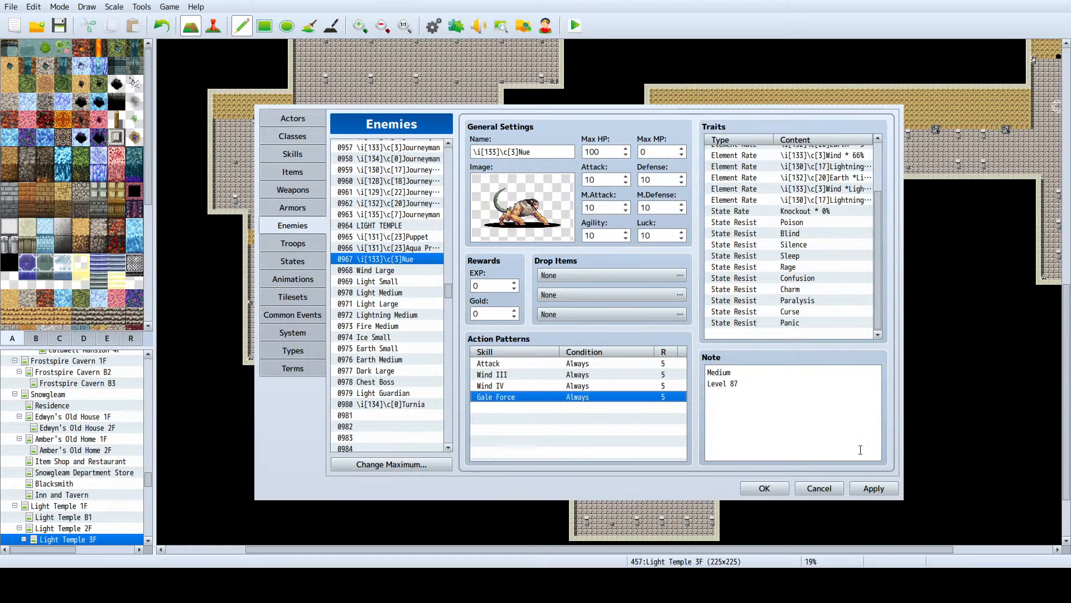
# Step: Examine the stats of earlier level 82 enemies, including Ice Scorpion and Hime, as a reference for Nue's HP
pyautogui.click(625, 156)
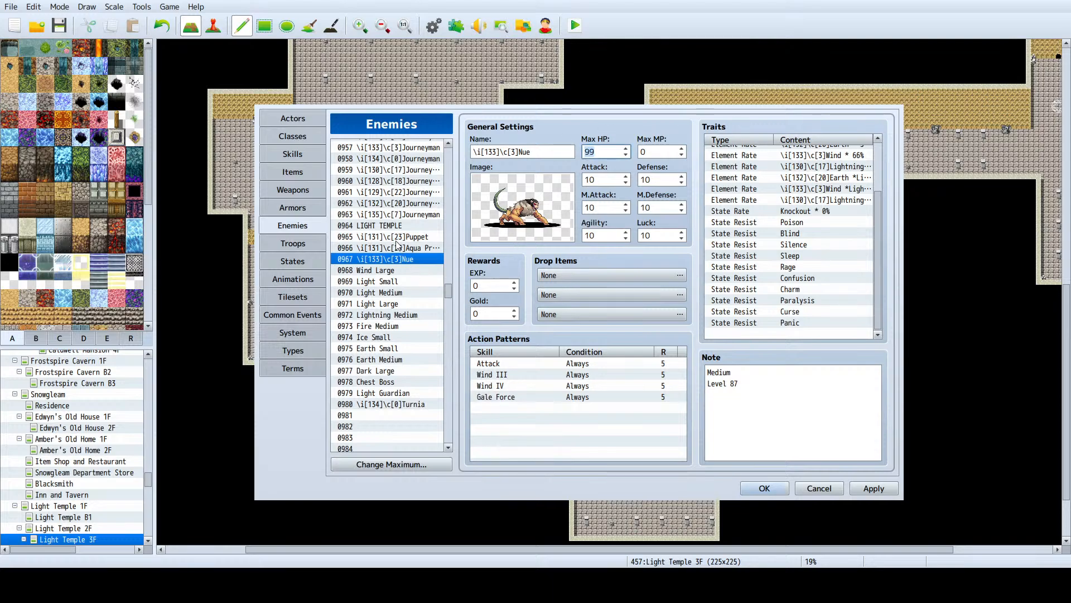
pyautogui.scroll(4, 391, 309)
pyautogui.scroll(2, 386, 305)
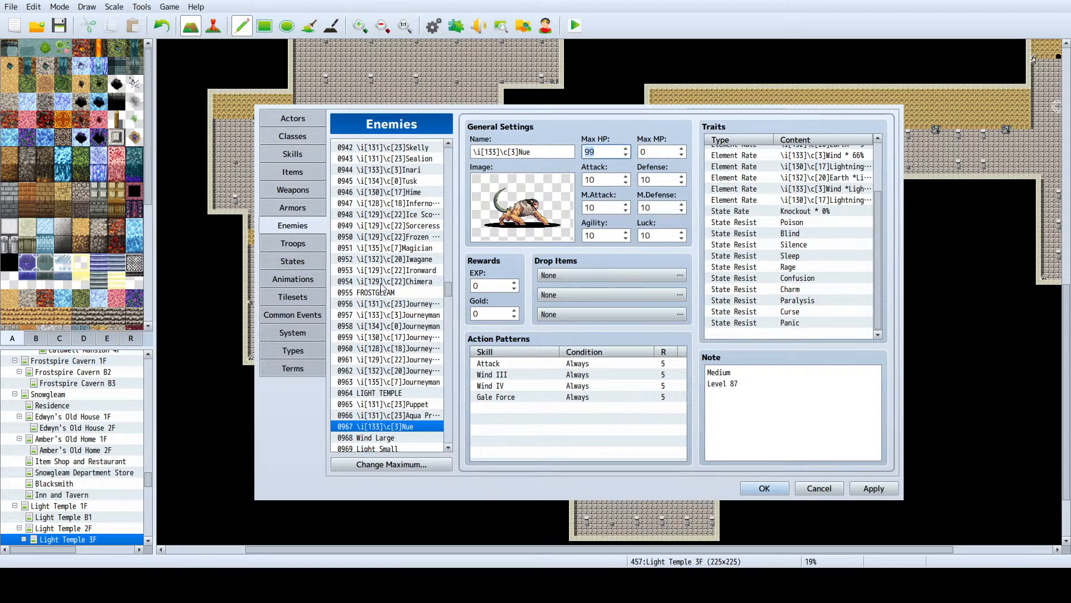
pyautogui.click(388, 214)
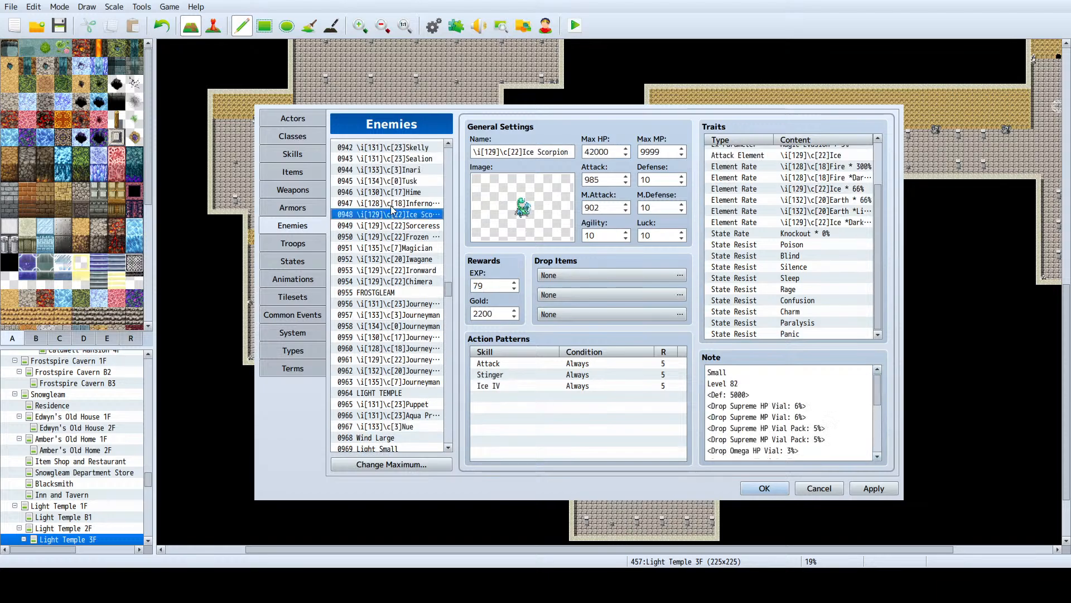
pyautogui.click(390, 204)
pyautogui.click(396, 193)
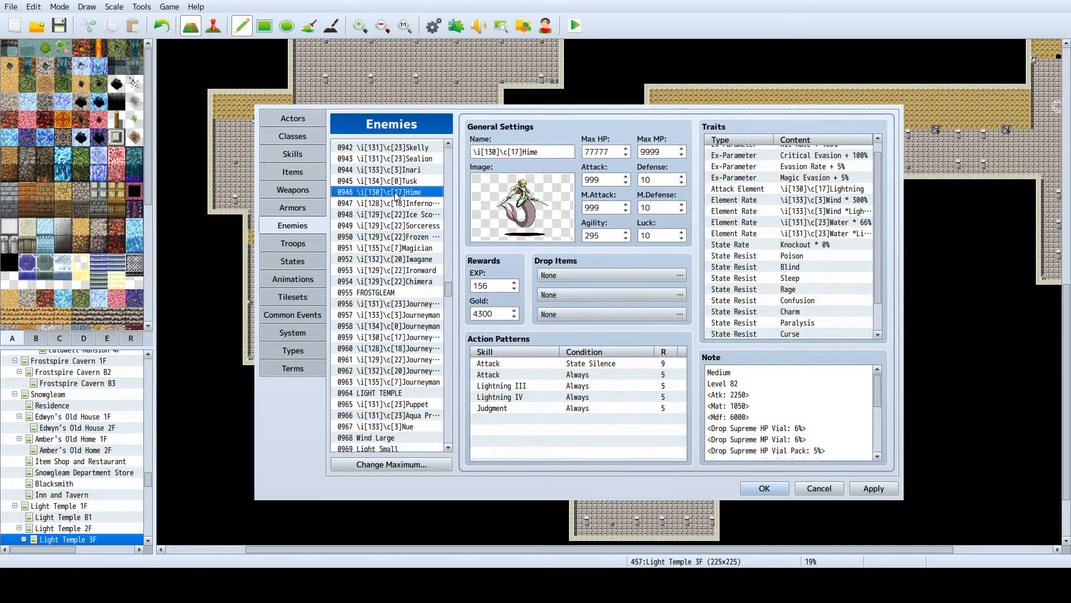
pyautogui.scroll(-3, 371, 239)
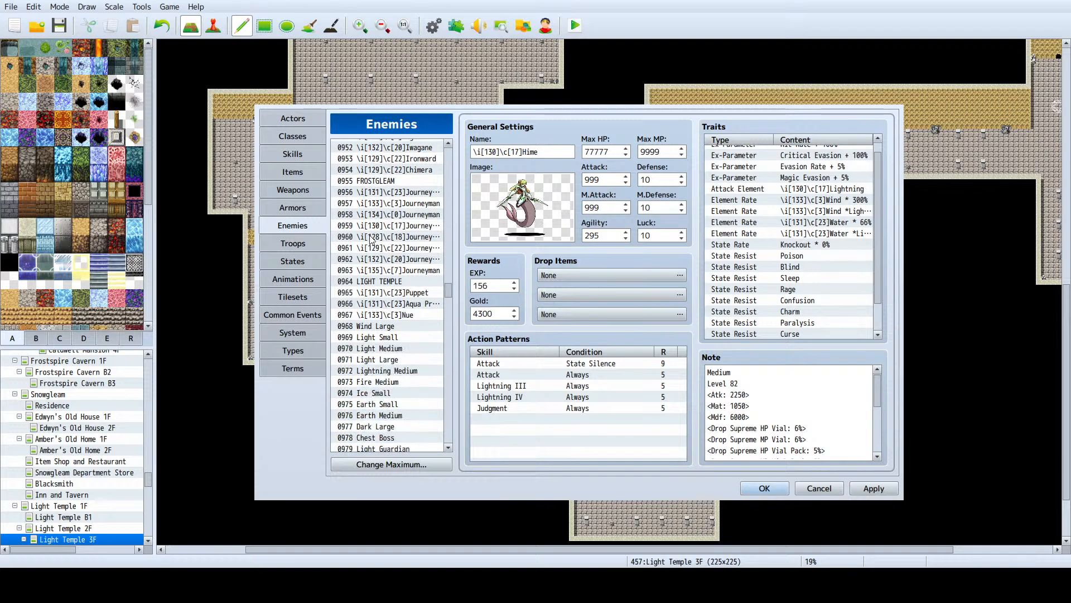
pyautogui.scroll(-2, 371, 239)
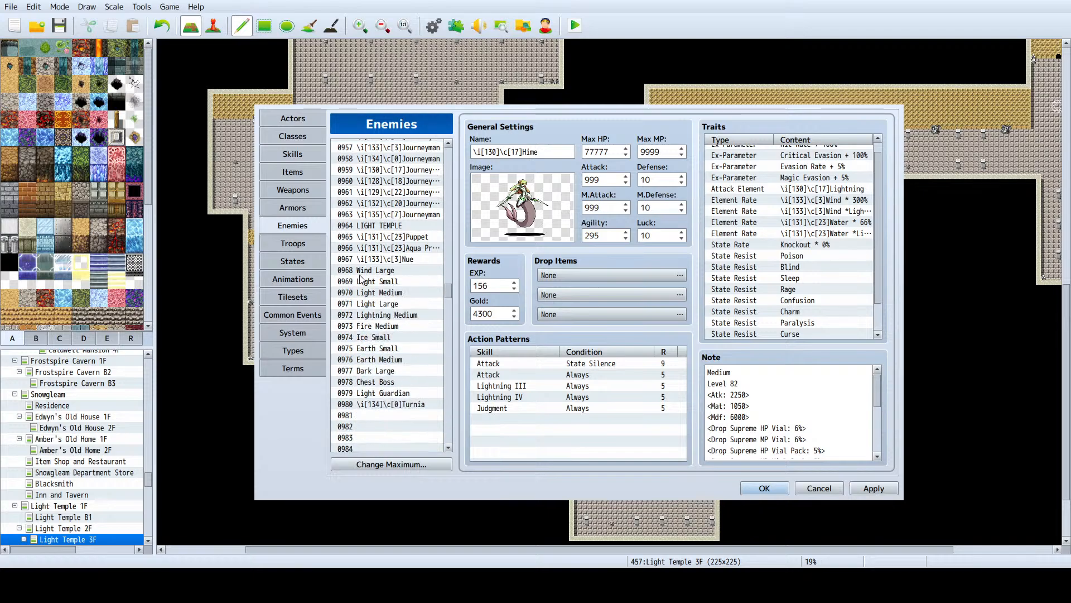
# Step: Set Nue's Max HP to 80000 and Max MP to 9999, and apply the changes
pyautogui.click(375, 259)
pyautogui.doubleClick(604, 152)
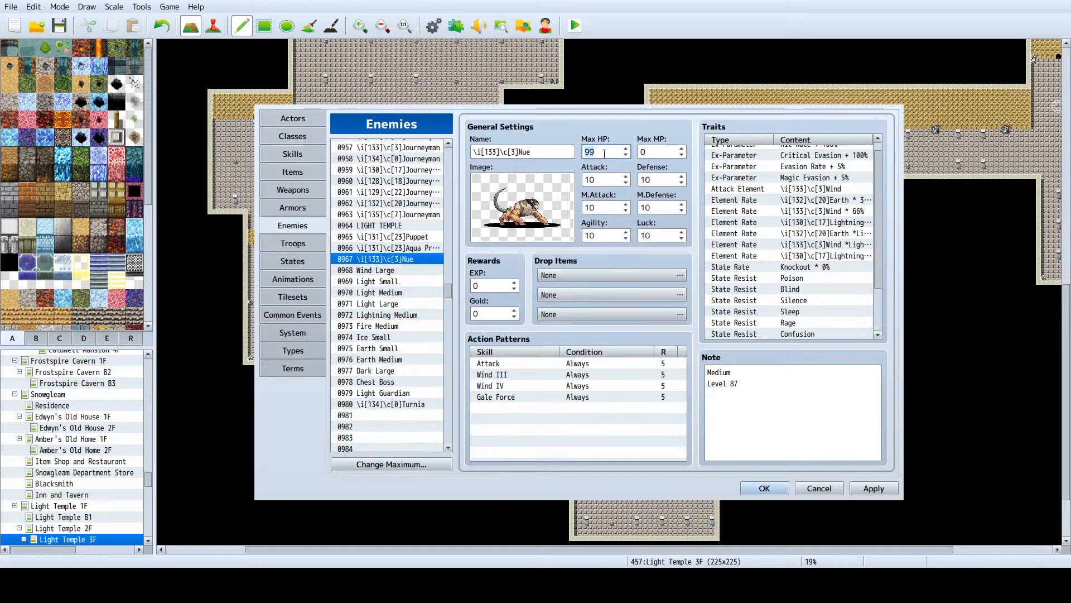
pyautogui.write('80000')
pyautogui.click(653, 150)
pyautogui.write('9999')
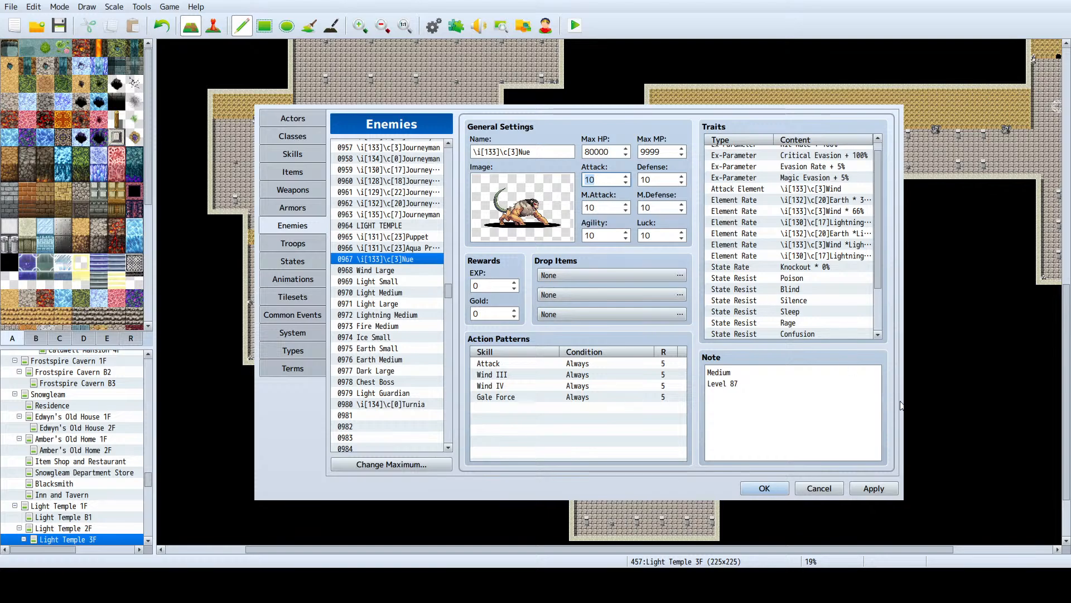
pyautogui.click(874, 489)
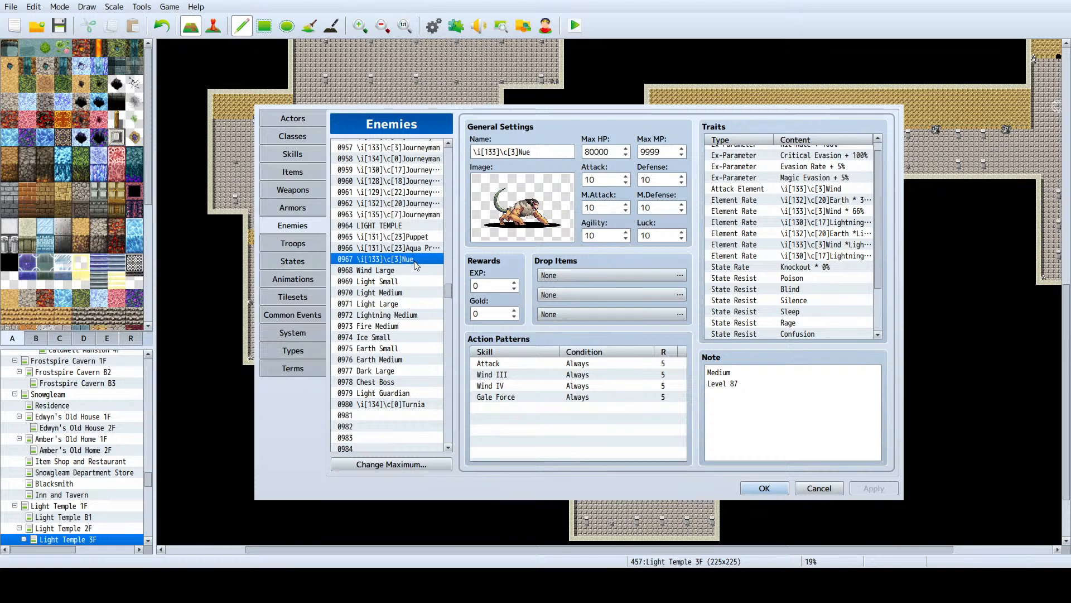
# Step: Check the rewards of Aqua Princess and Puppet, and set Nue's EXP reward to 163
pyautogui.doubleClick(592, 179)
pyautogui.click(421, 248)
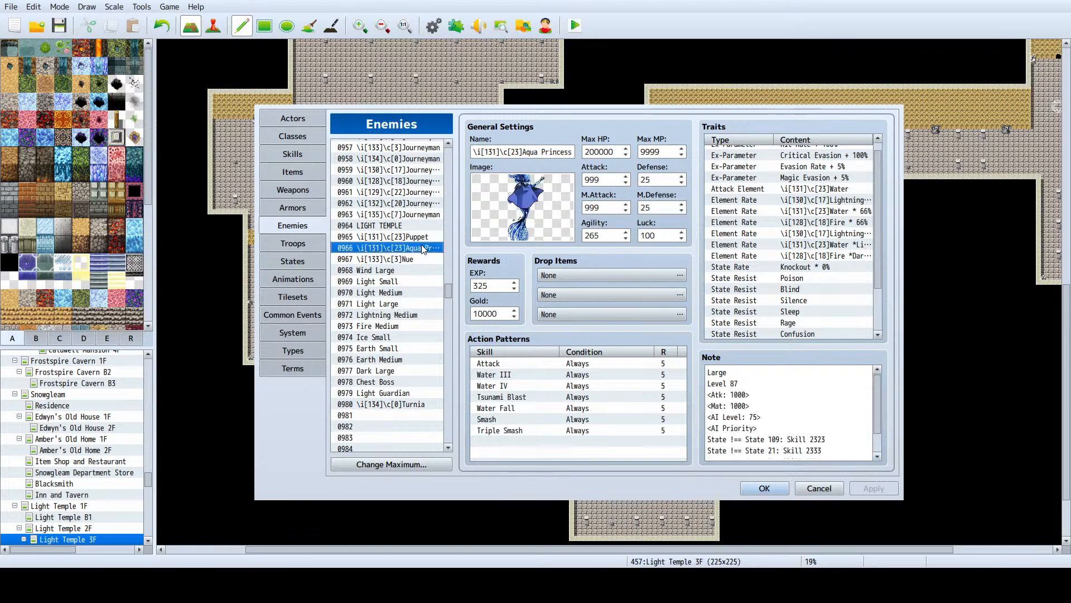
pyautogui.press('Up')
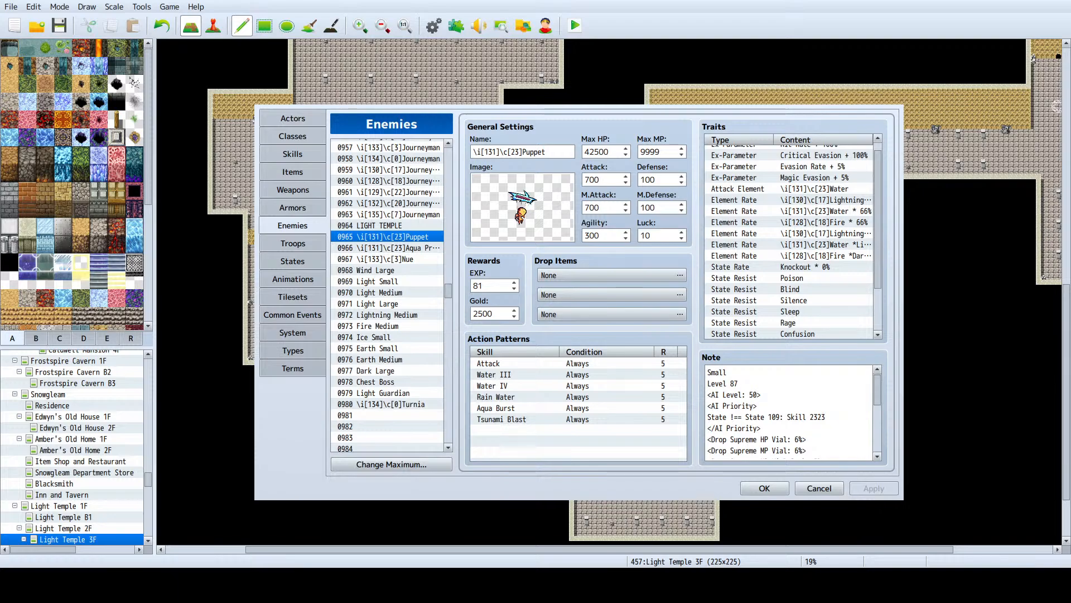
pyautogui.click(403, 259)
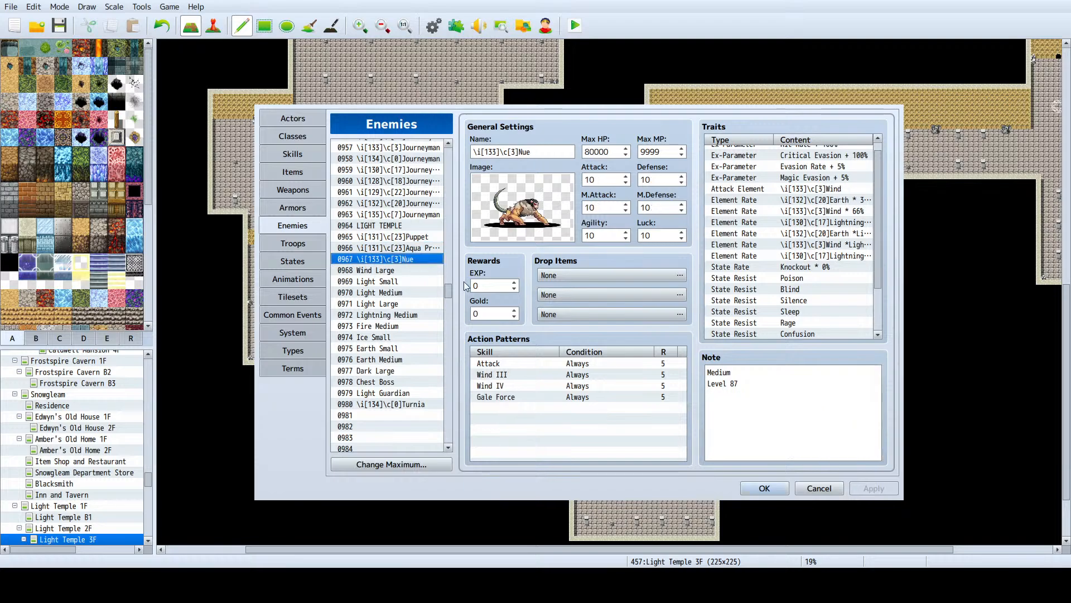
pyautogui.doubleClick(475, 285)
pyautogui.write('163')
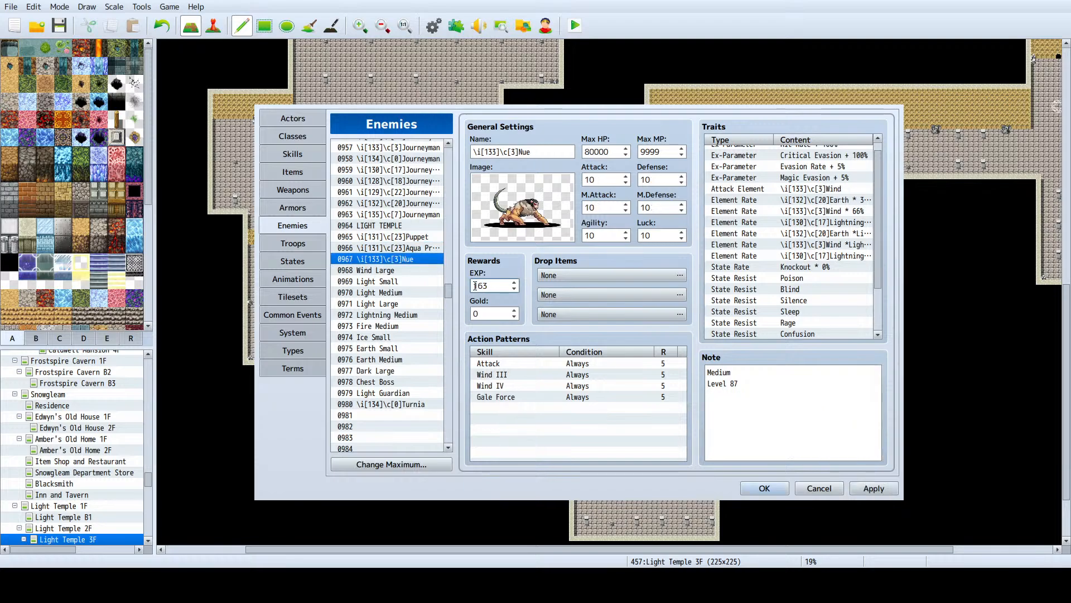
# Step: Check Puppet's gold reward, set Nue's gold to 5000 and apply the changes
pyautogui.click(418, 240)
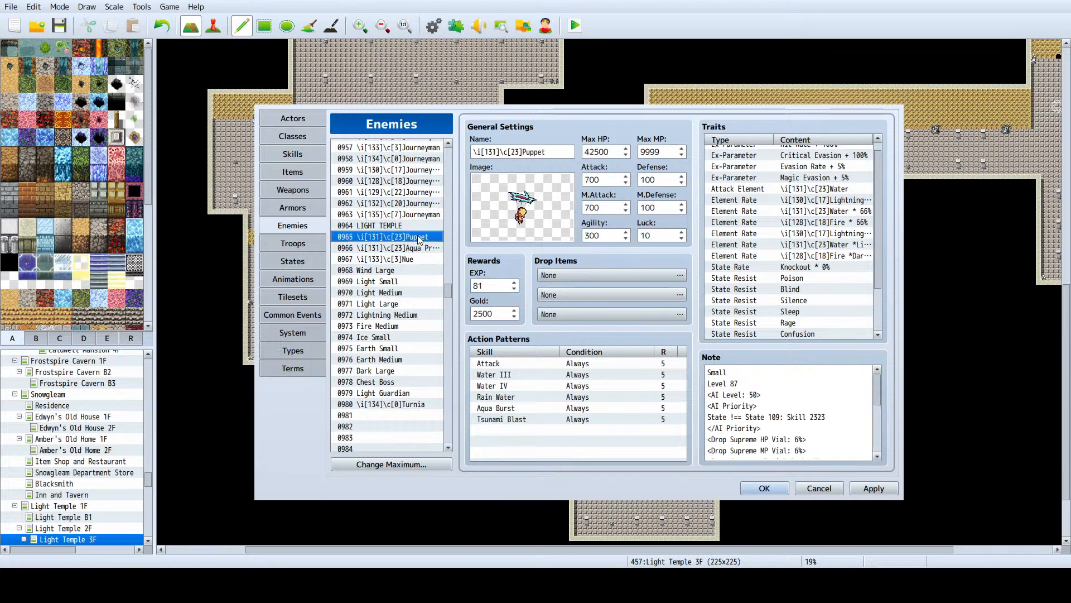
pyautogui.click(420, 259)
pyautogui.click(488, 311)
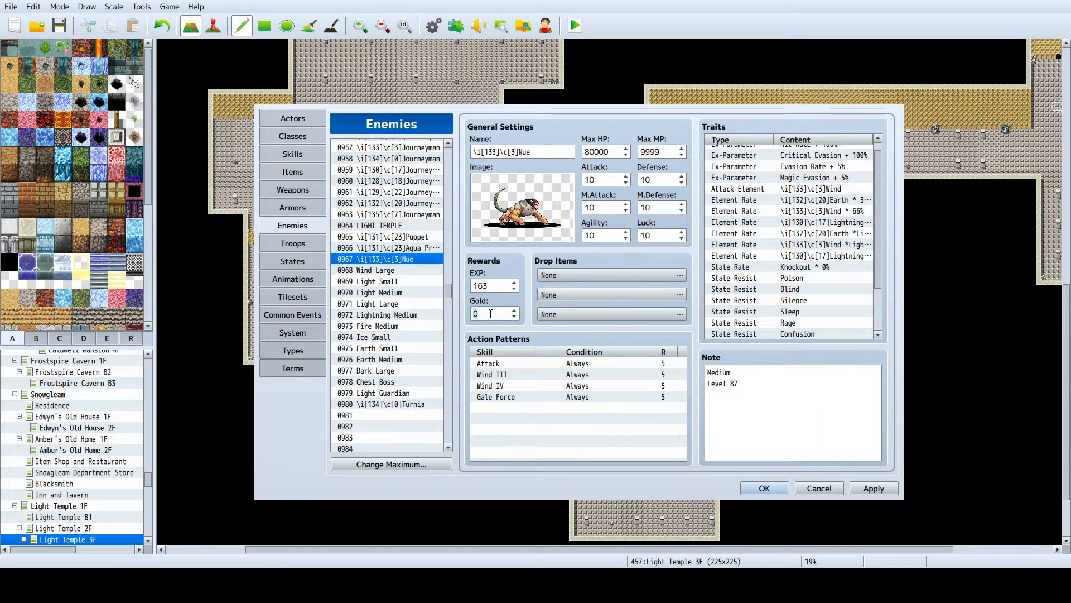
pyautogui.write('5000')
pyautogui.click(881, 487)
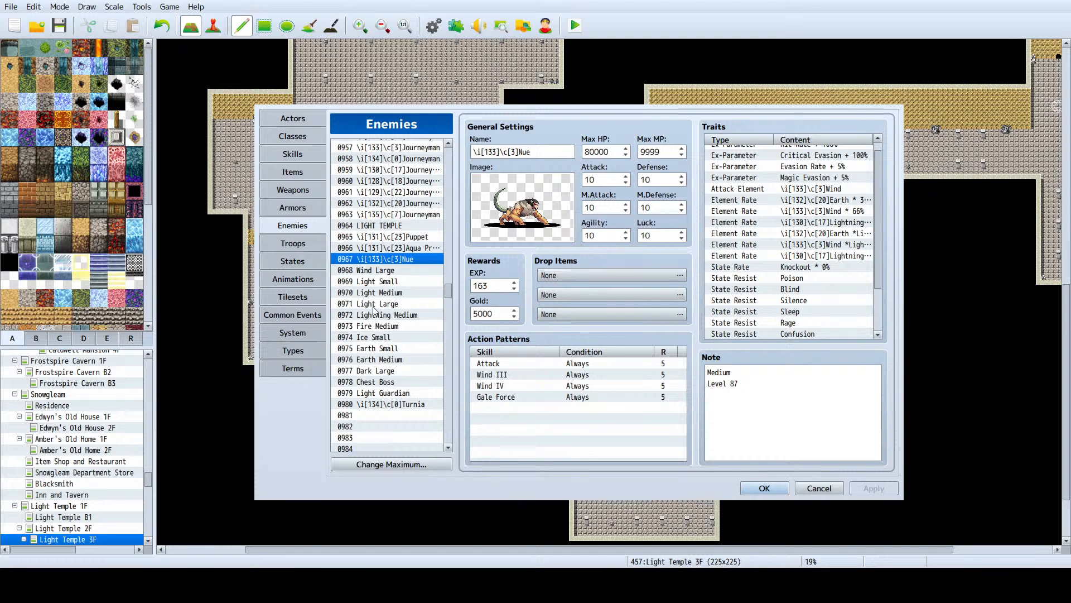
# Step: Compare Nue with Aqua Princess and set Nue's Attack to 999
pyautogui.click(397, 271)
pyautogui.click(405, 260)
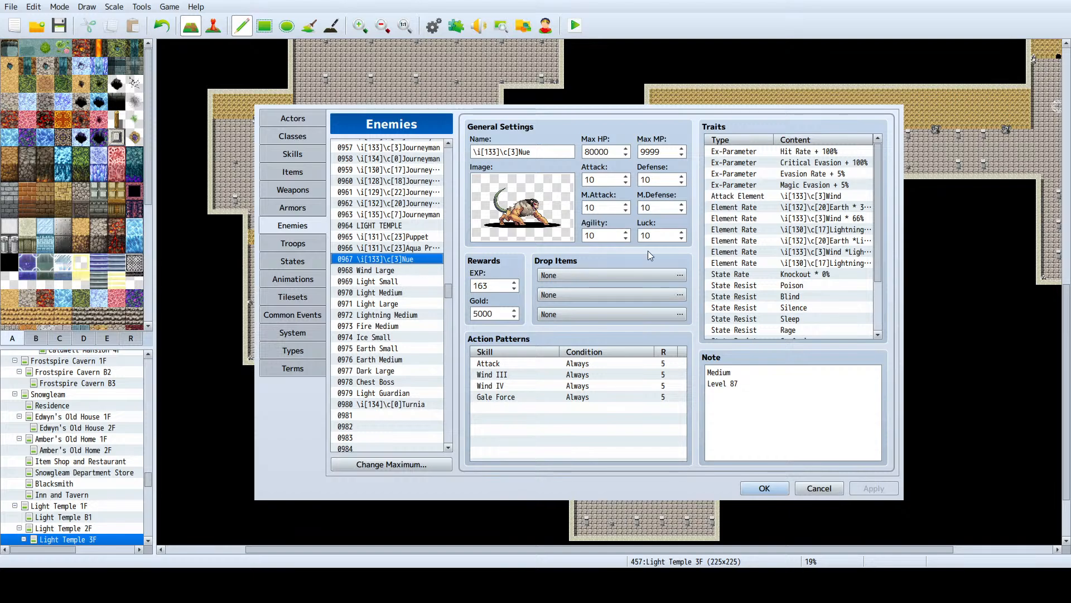
pyautogui.click(604, 179)
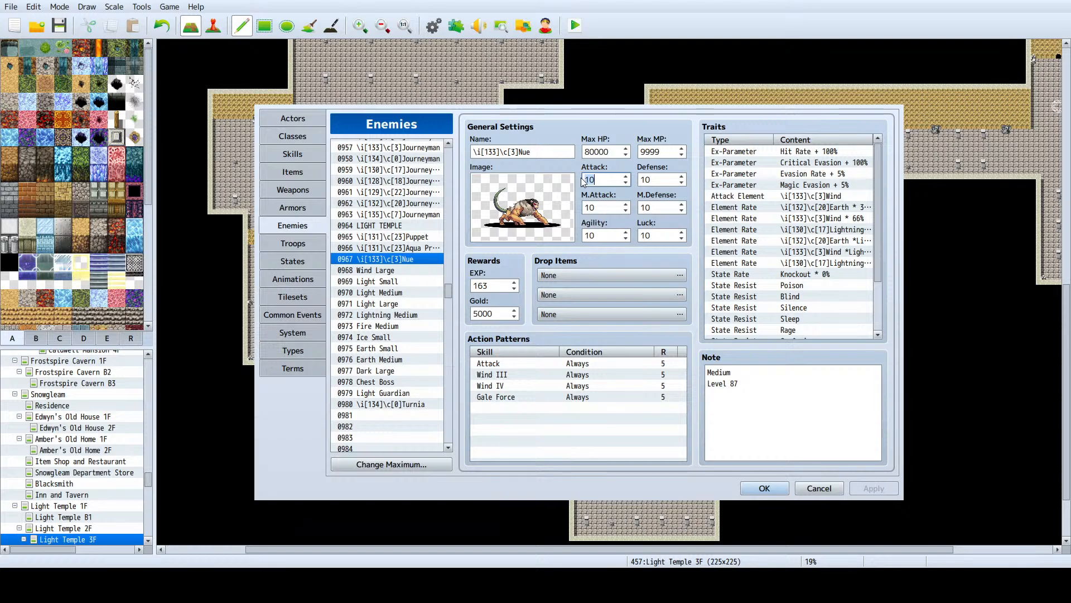
pyautogui.click(402, 249)
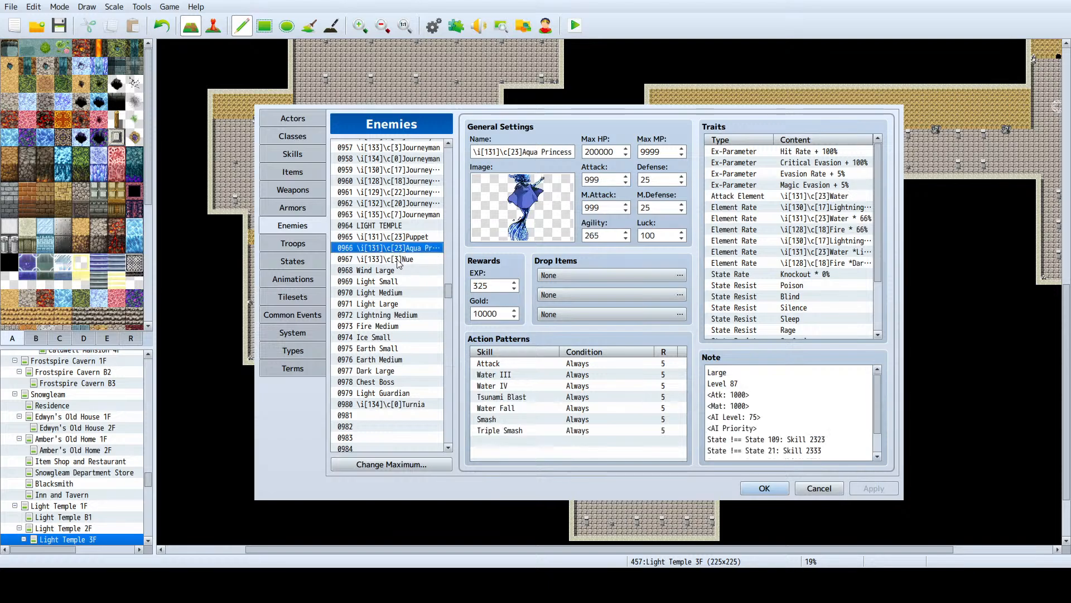
pyautogui.click(399, 259)
pyautogui.doubleClick(613, 178)
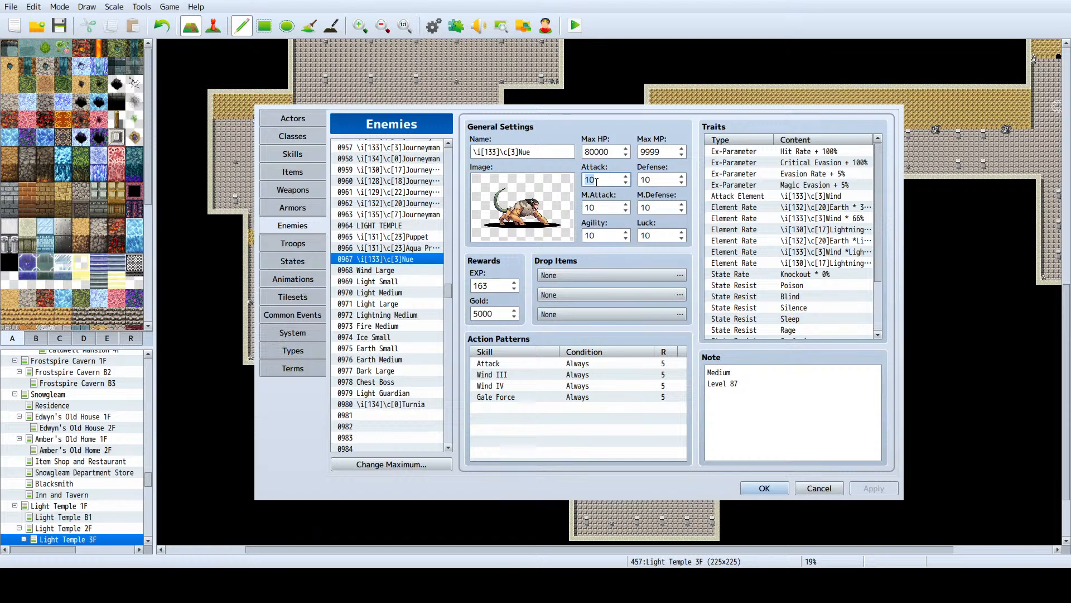
pyautogui.write('999')
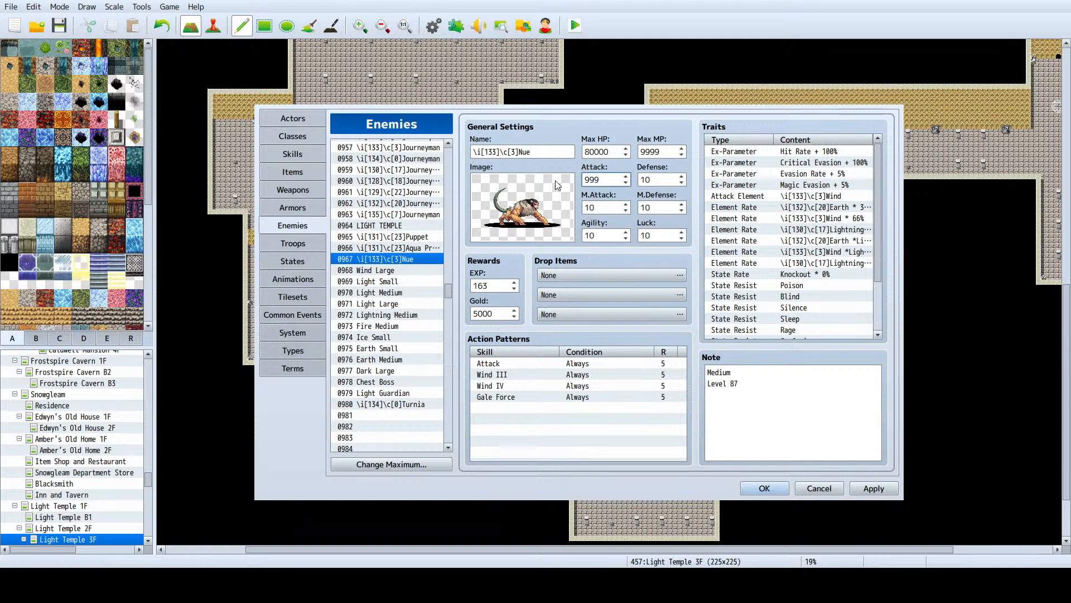
# Step: Compare the stats, rewards and notes of the Frostspire Cavern enemies, from Magician back to Inari
pyautogui.scroll(4, 402, 223)
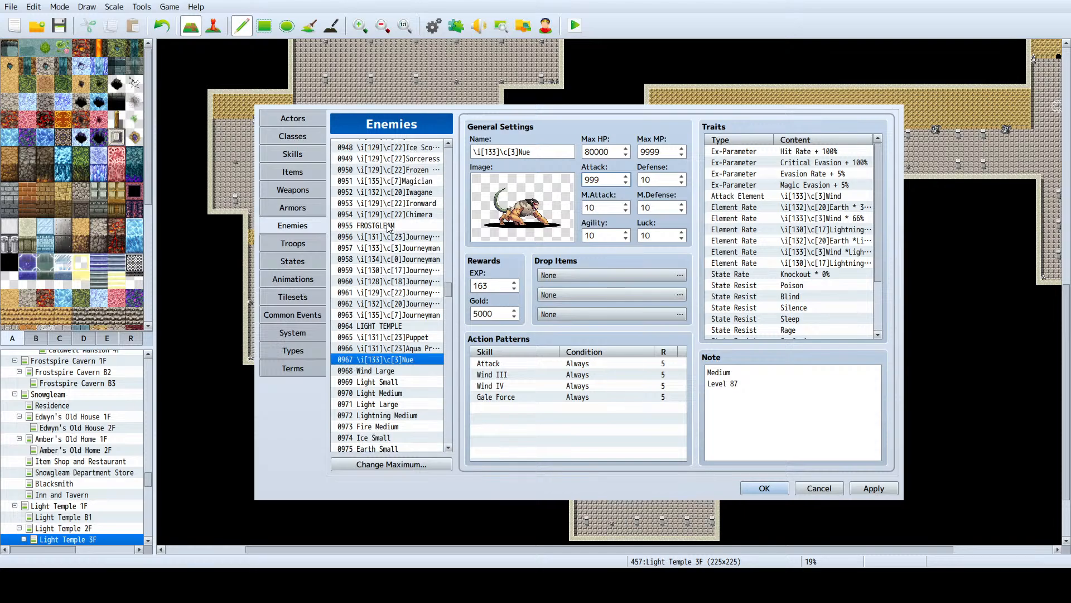
pyautogui.click(389, 225)
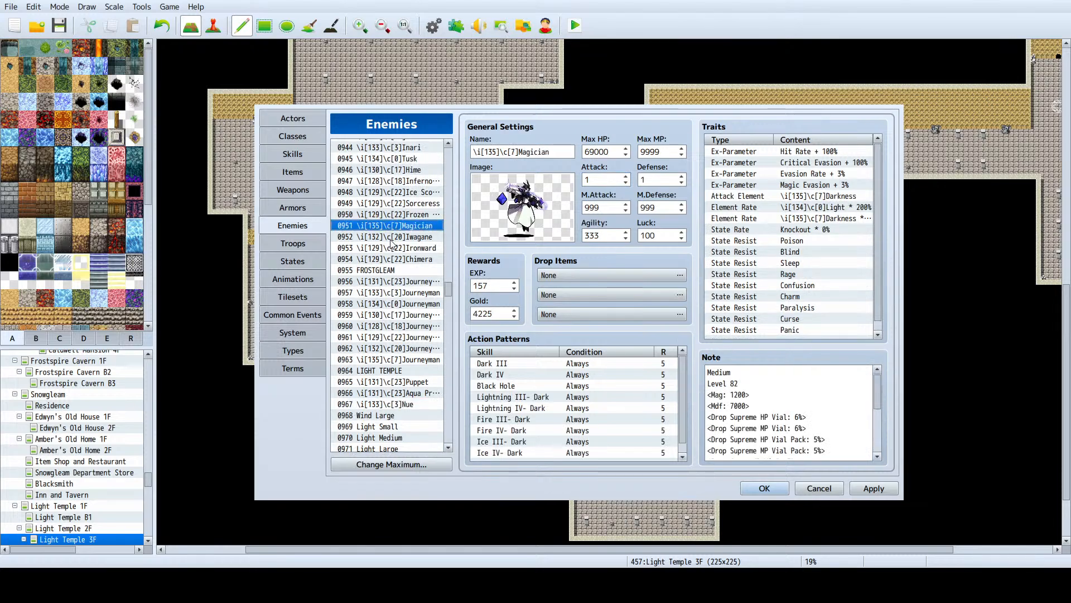
pyautogui.click(398, 238)
pyautogui.click(408, 213)
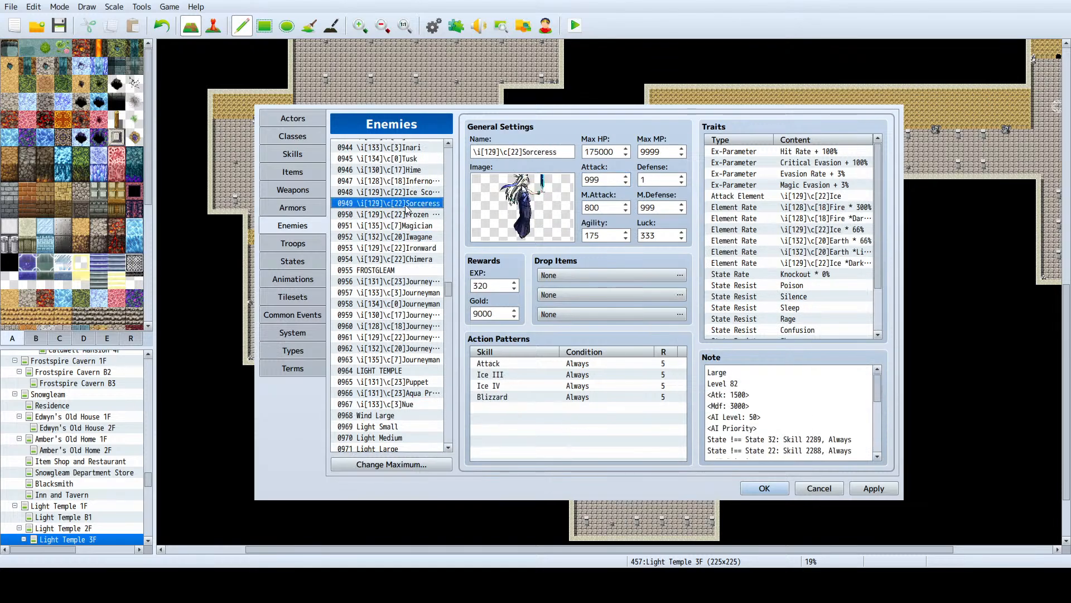
pyautogui.click(412, 192)
pyautogui.click(414, 180)
pyautogui.click(415, 192)
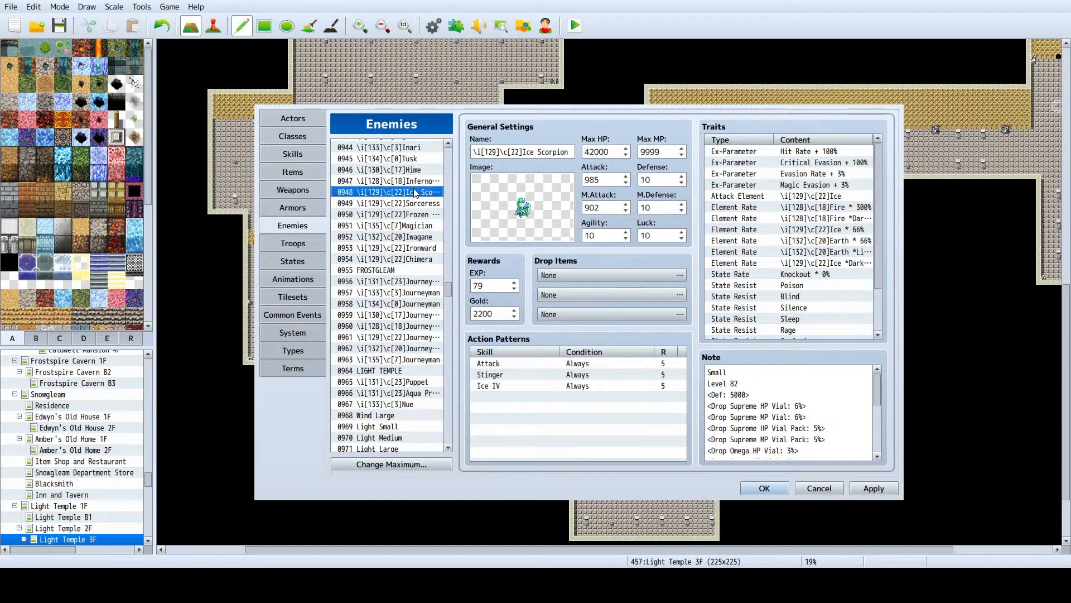
pyautogui.click(415, 182)
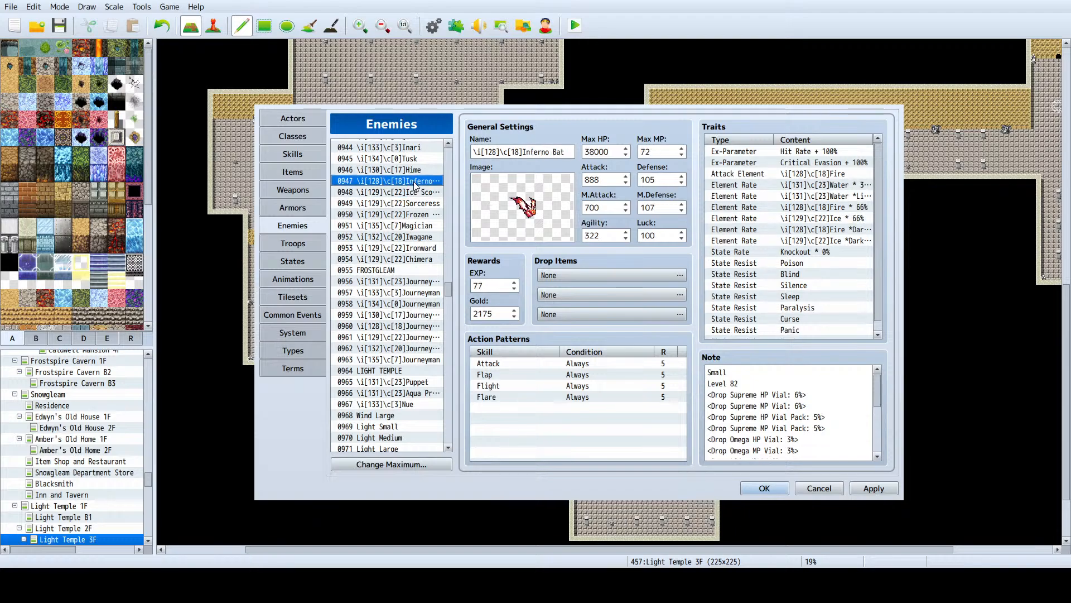
pyautogui.click(415, 166)
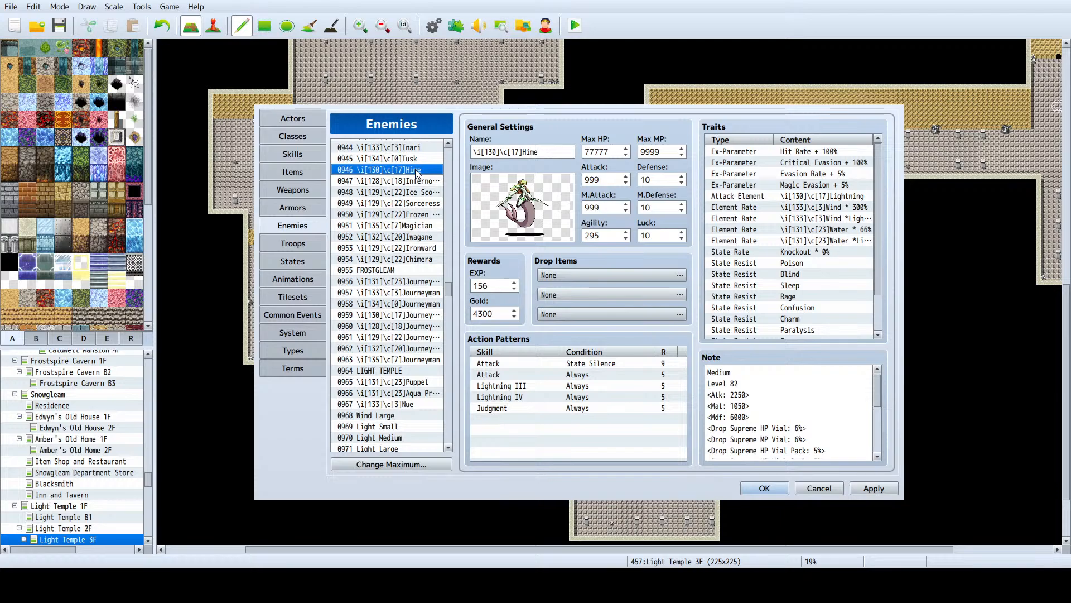
pyautogui.scroll(1, 415, 169)
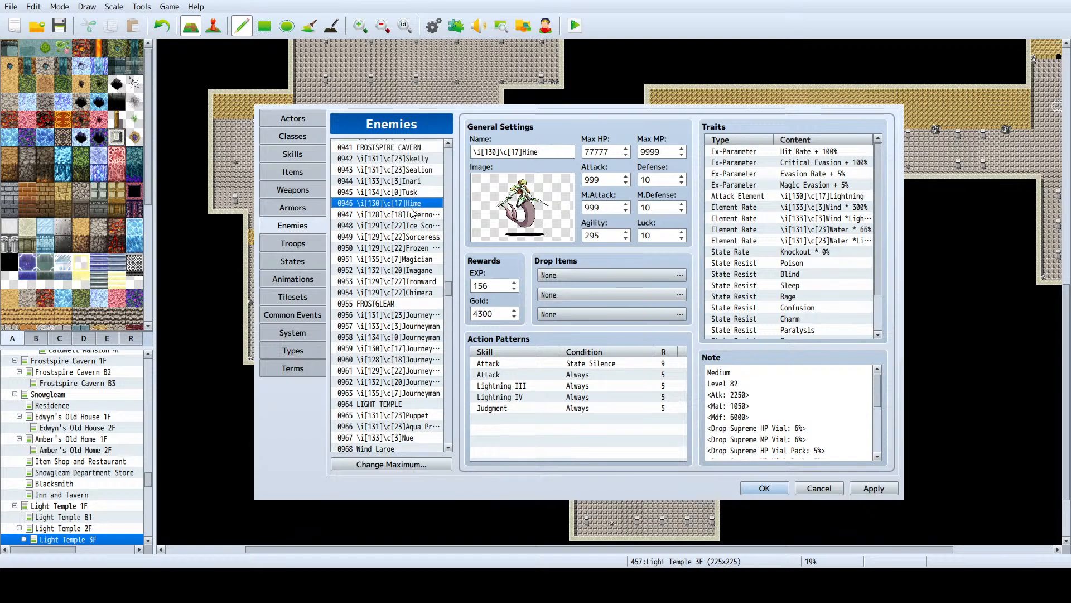
pyautogui.scroll(1, 412, 212)
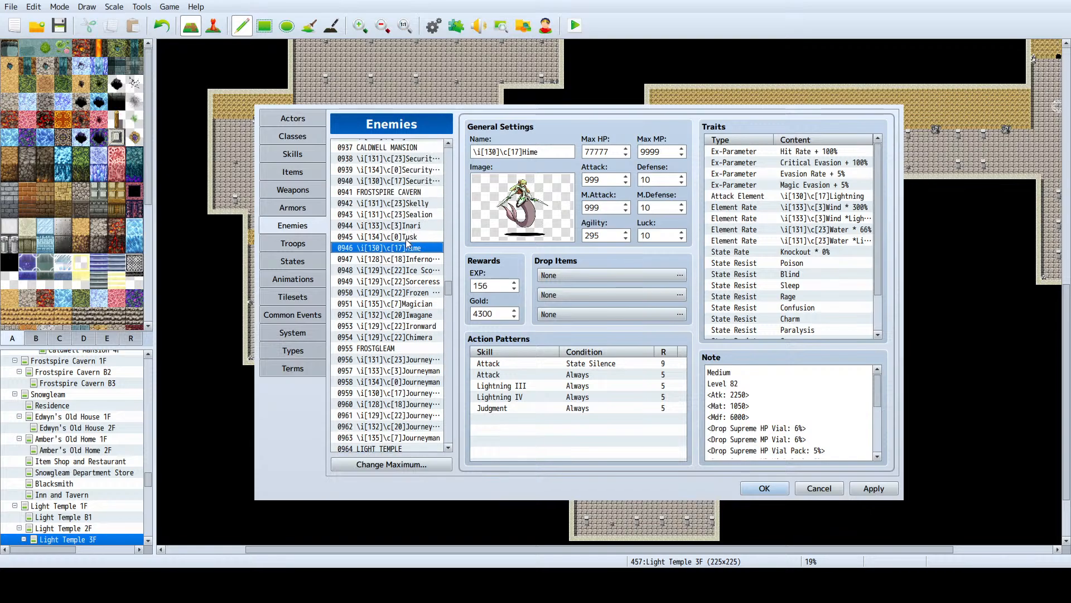
pyautogui.click(408, 236)
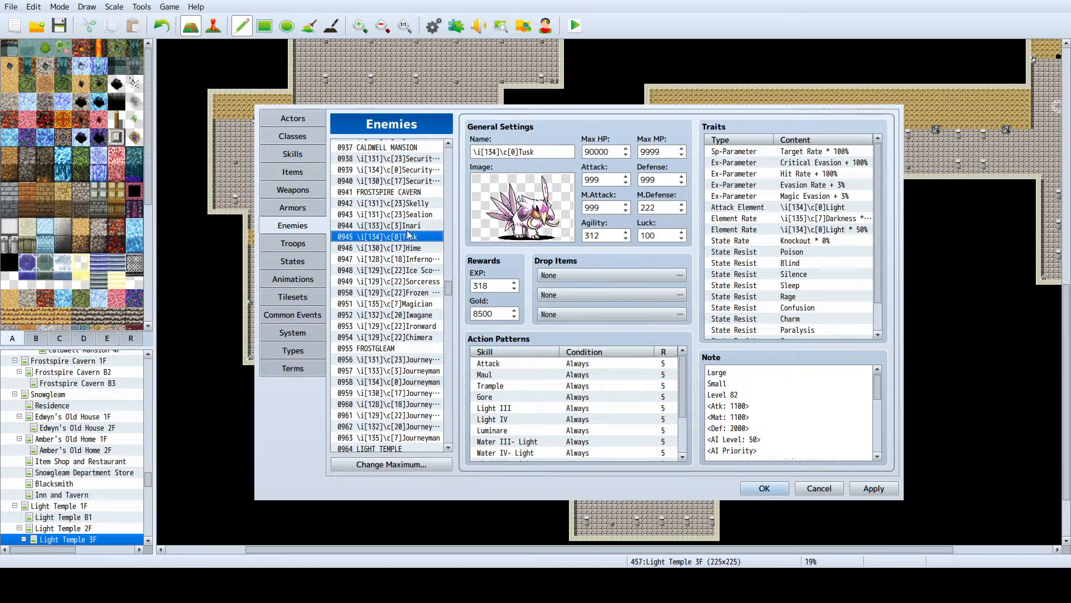
pyautogui.click(410, 226)
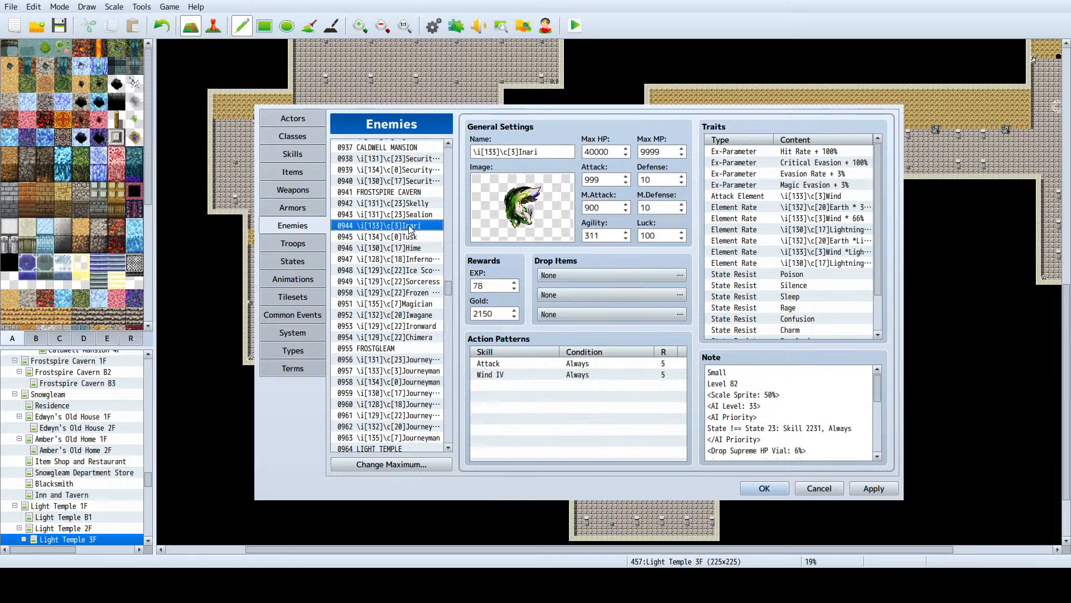
# Step: Copy the <Atk: 1200> and <Mag: 1000> tags from Skelly's note into Nue's note, below the level line
pyautogui.click(423, 215)
pyautogui.click(418, 203)
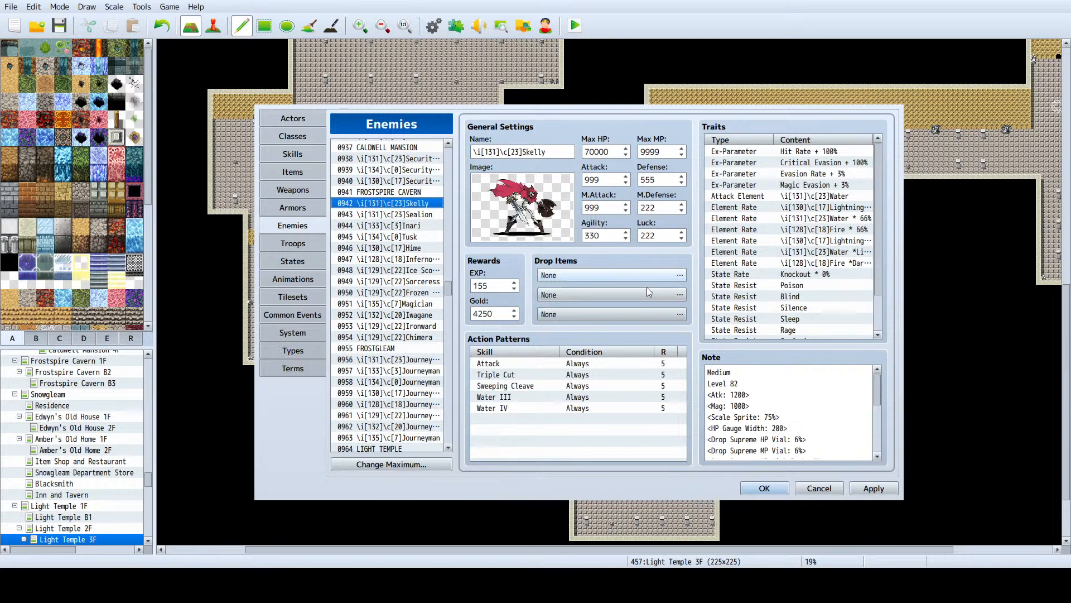
pyautogui.moveTo(750, 406); pyautogui.dragTo(706, 395)
pyautogui.hotkey('ctrl', 'c')
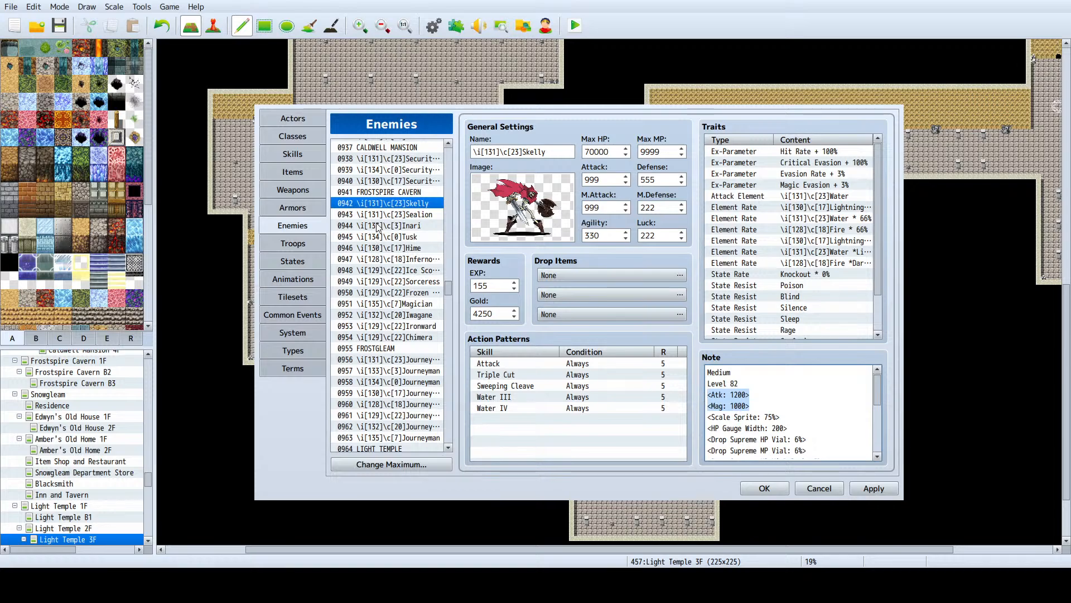
pyautogui.scroll(-6, 377, 227)
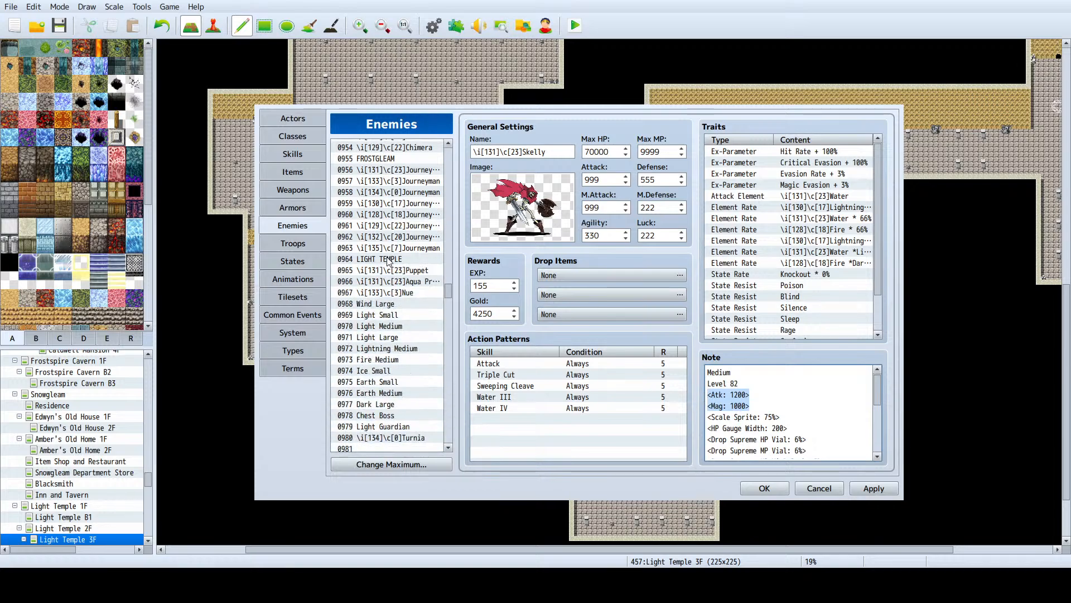
pyautogui.click(389, 260)
pyautogui.click(392, 271)
pyautogui.click(396, 281)
pyautogui.click(398, 292)
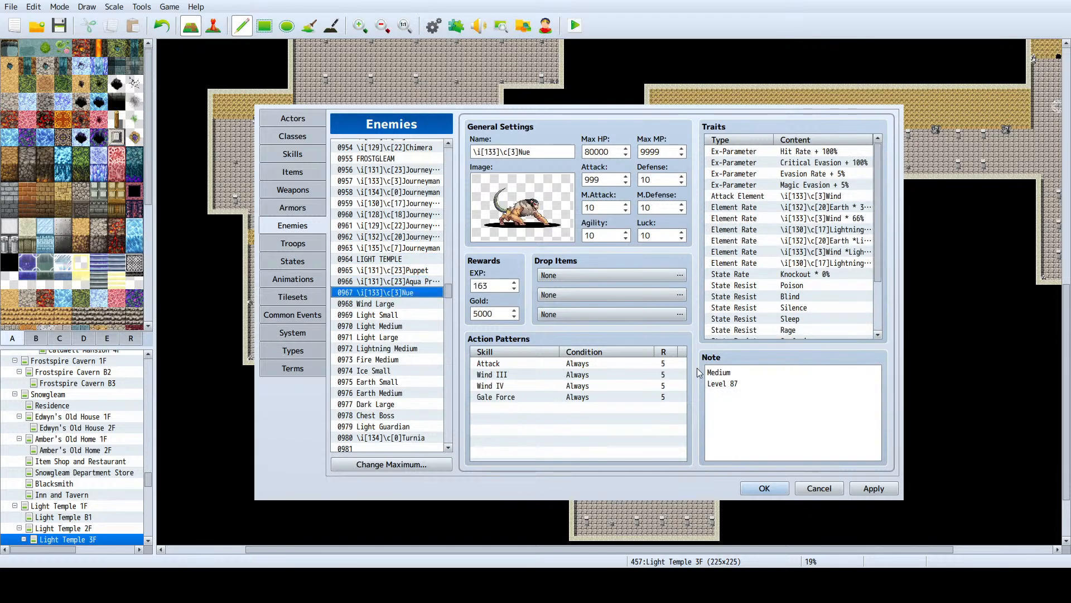
pyautogui.click(747, 387)
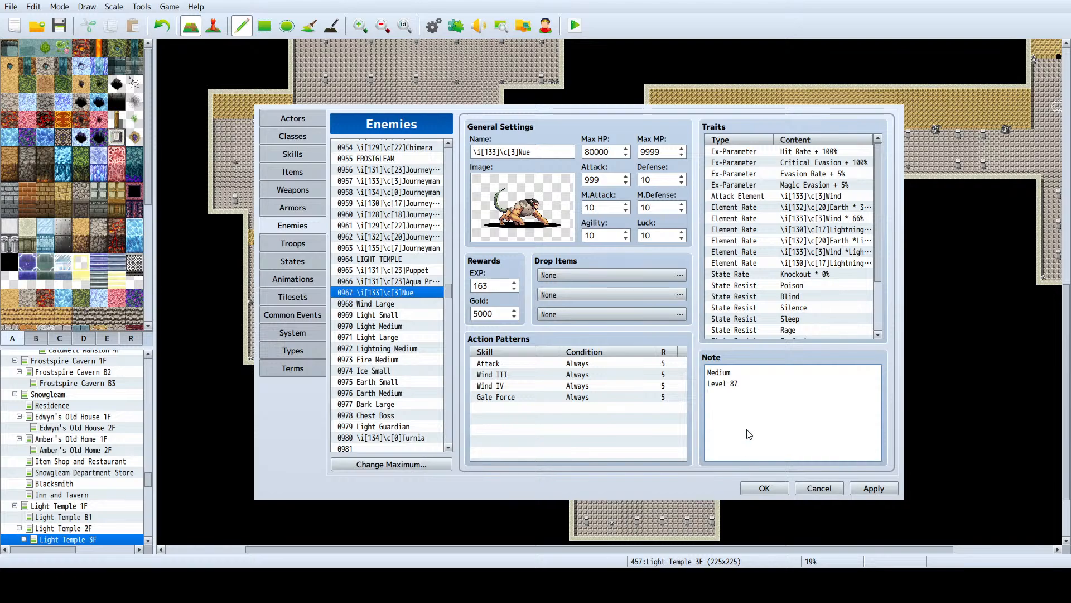
pyautogui.hotkey('ctrl', 'v')
# Step: Set Nue's M.Attack to 999
pyautogui.doubleClick(617, 178)
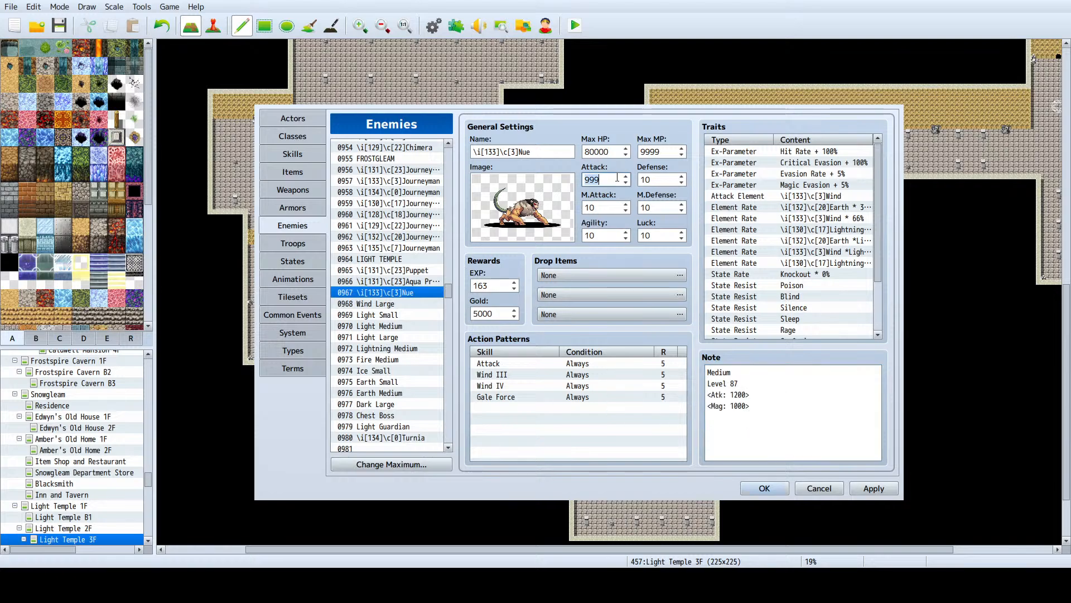
pyautogui.doubleClick(602, 212)
pyautogui.write('99')
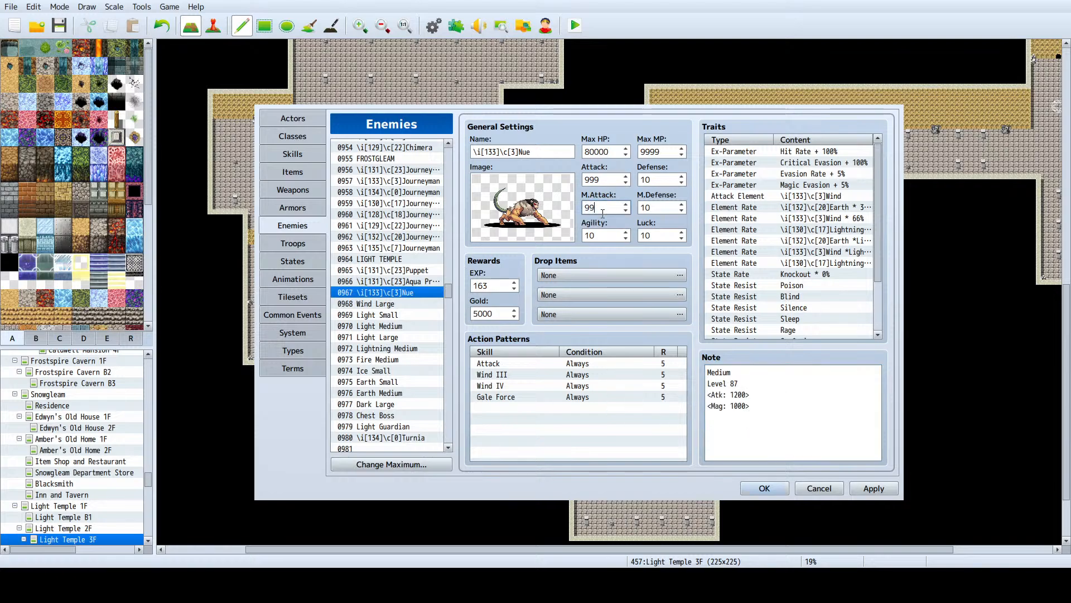
pyautogui.write('9')
# Step: Change the Atk tag in Nue's note to 1800 and apply the changes
pyautogui.doubleClick(742, 395)
pyautogui.write('18')
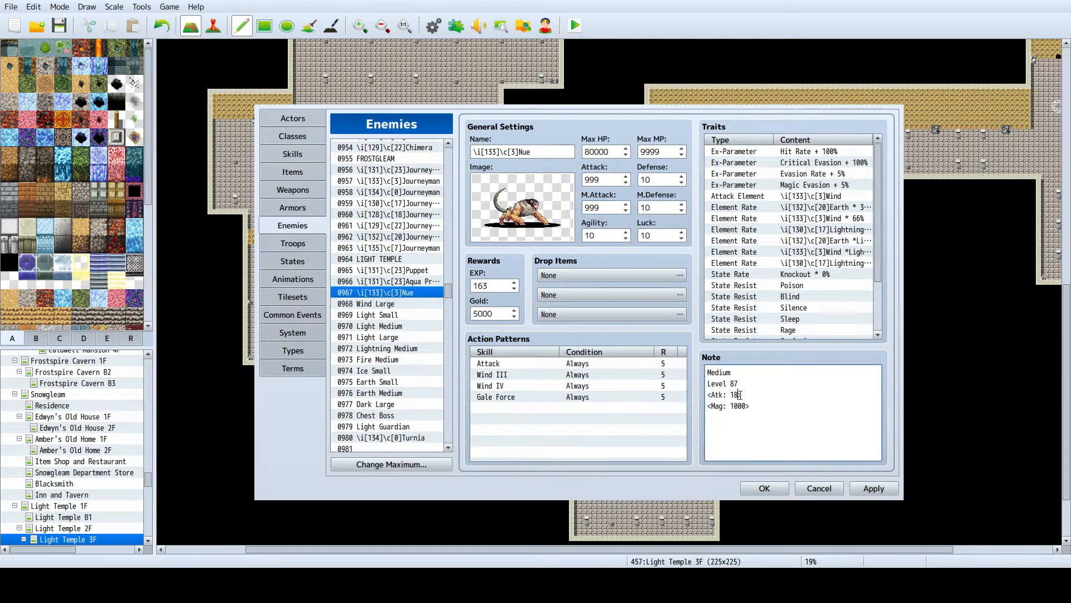
pyautogui.write('00')
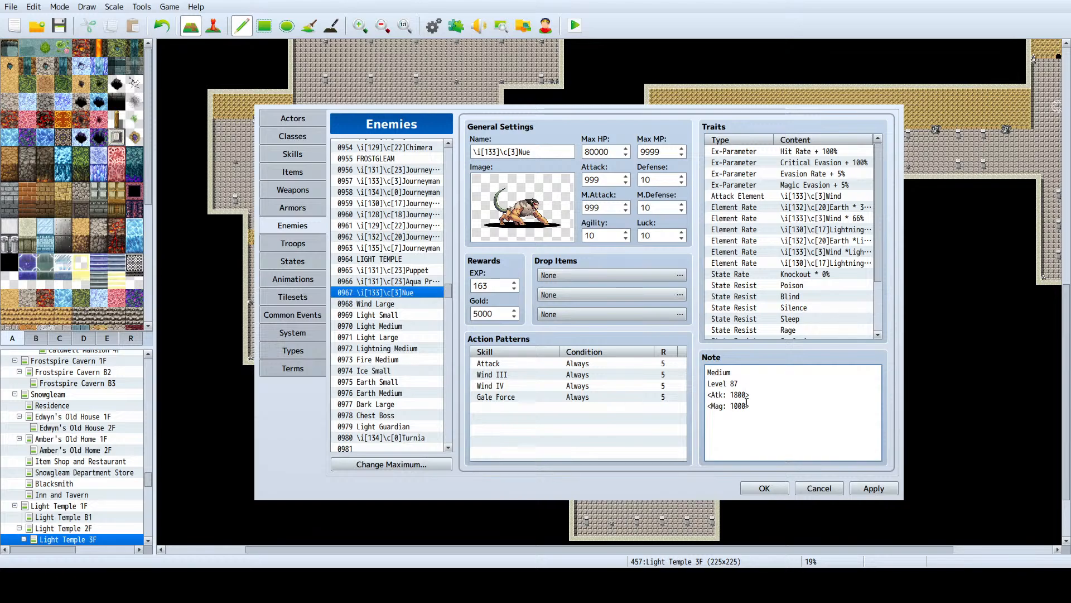
pyautogui.click(857, 488)
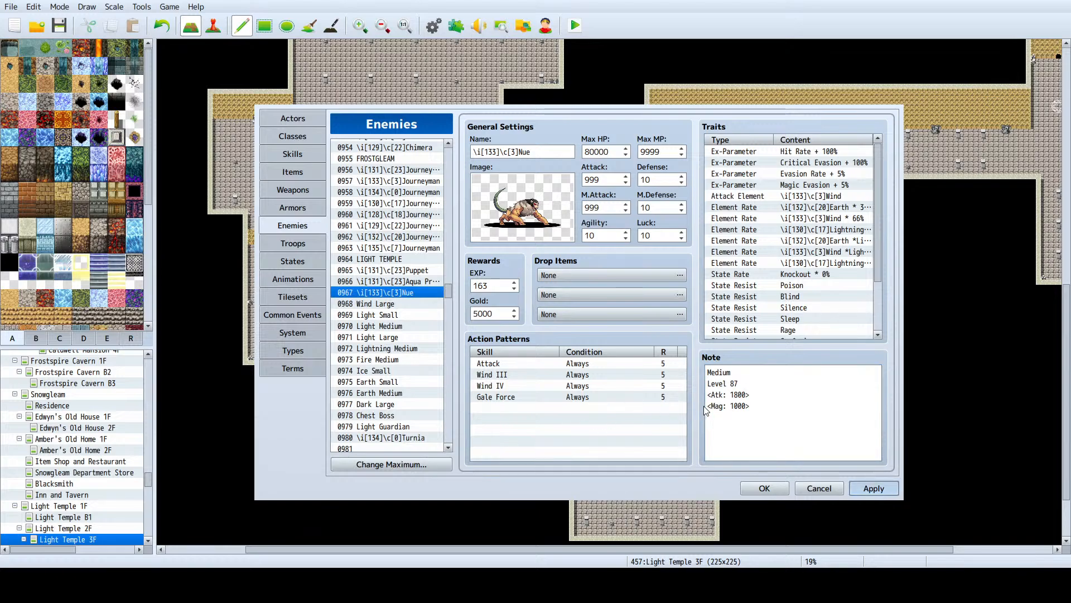
pyautogui.click(737, 407)
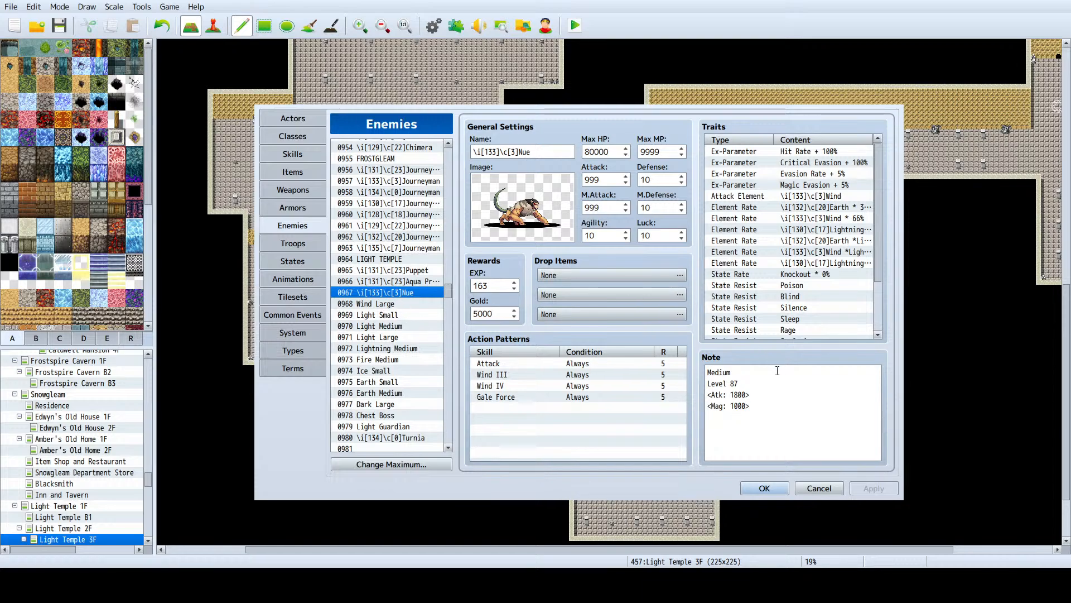
pyautogui.click(773, 409)
pyautogui.click(775, 411)
# Step: Review the note tags of Puppet, Aqua Princess and the Frostspire Cavern enemies between Ironward and Hime
pyautogui.click(394, 270)
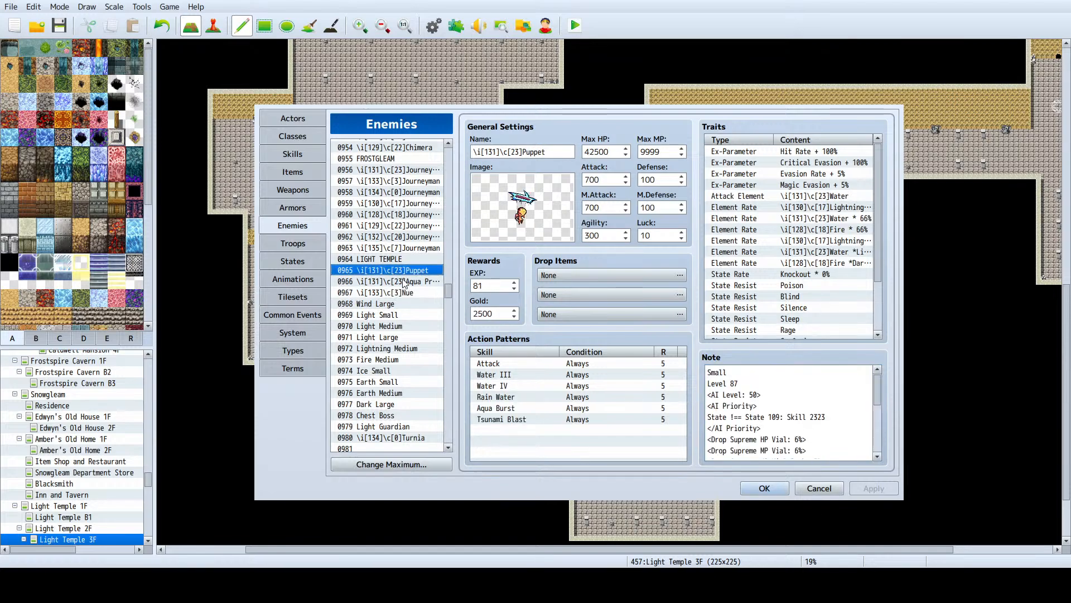
pyautogui.click(406, 281)
pyautogui.scroll(-1, 791, 413)
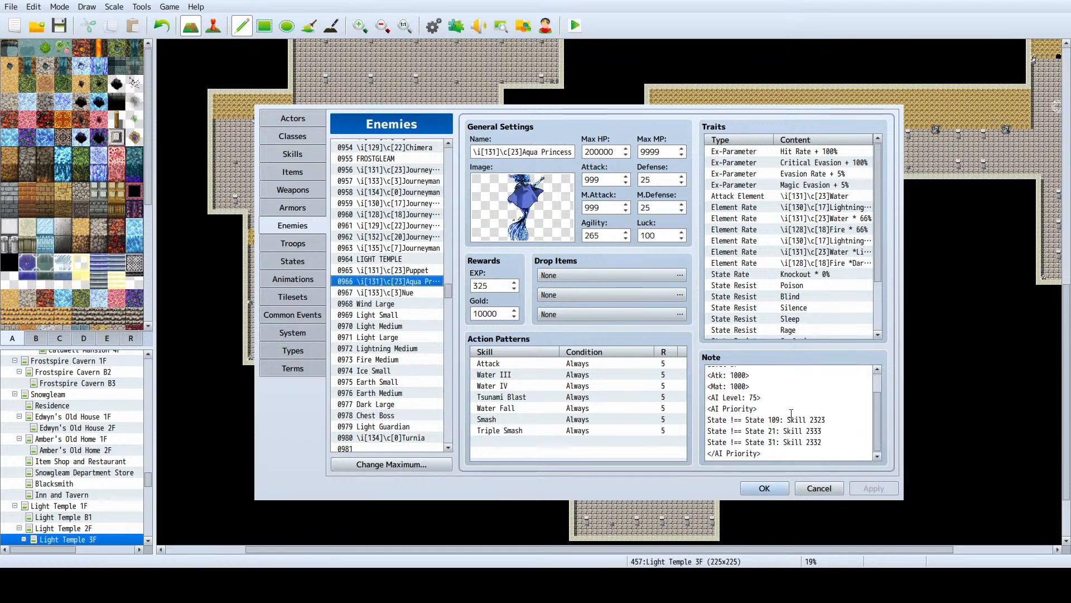
pyautogui.scroll(5, 427, 262)
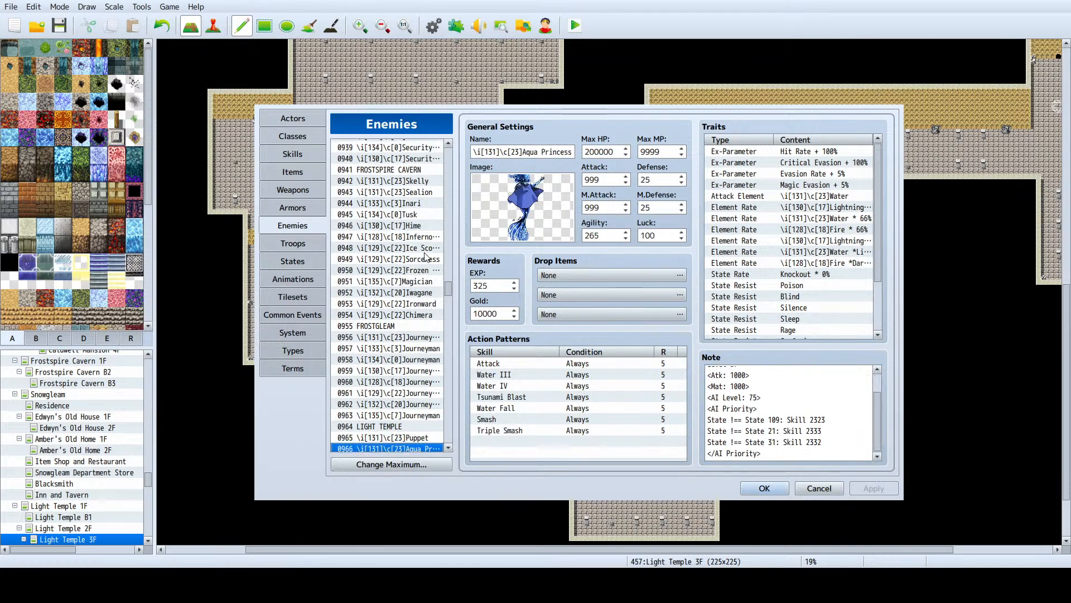
pyautogui.click(421, 304)
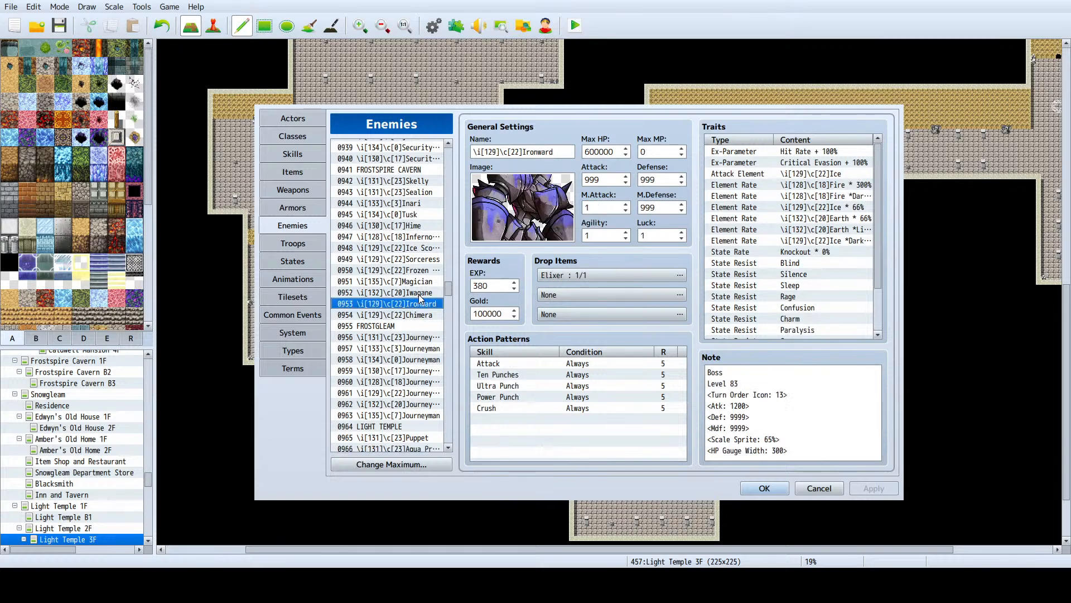
pyautogui.click(413, 282)
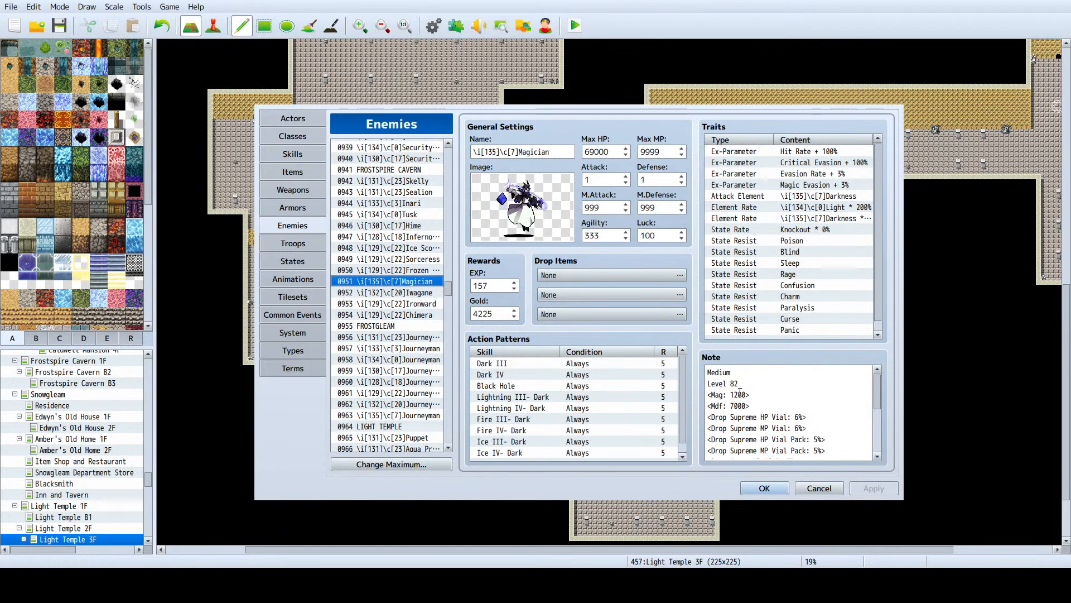
pyautogui.click(424, 293)
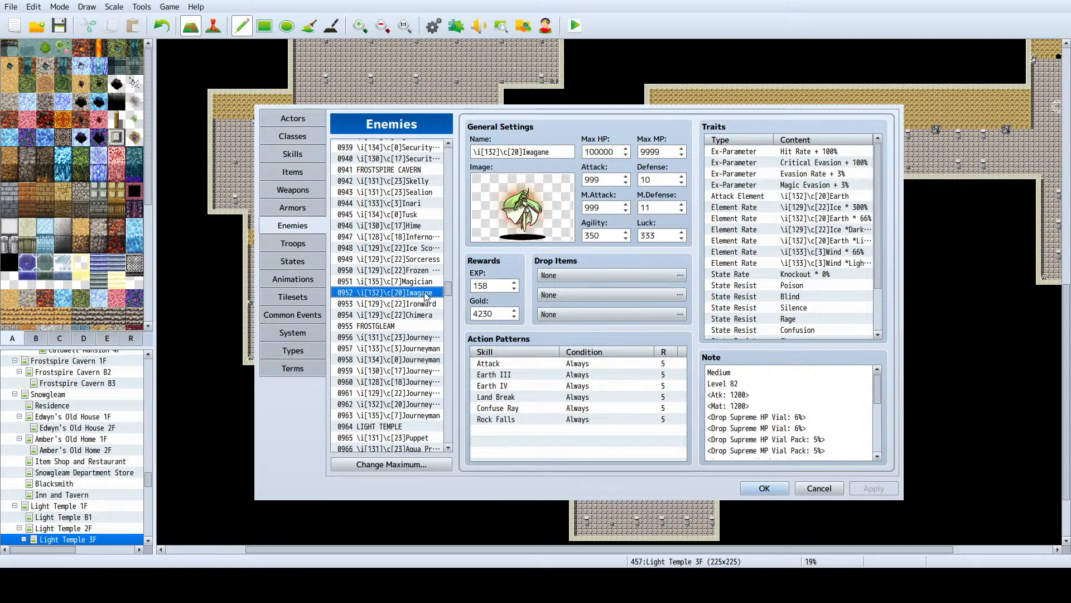
pyautogui.click(416, 271)
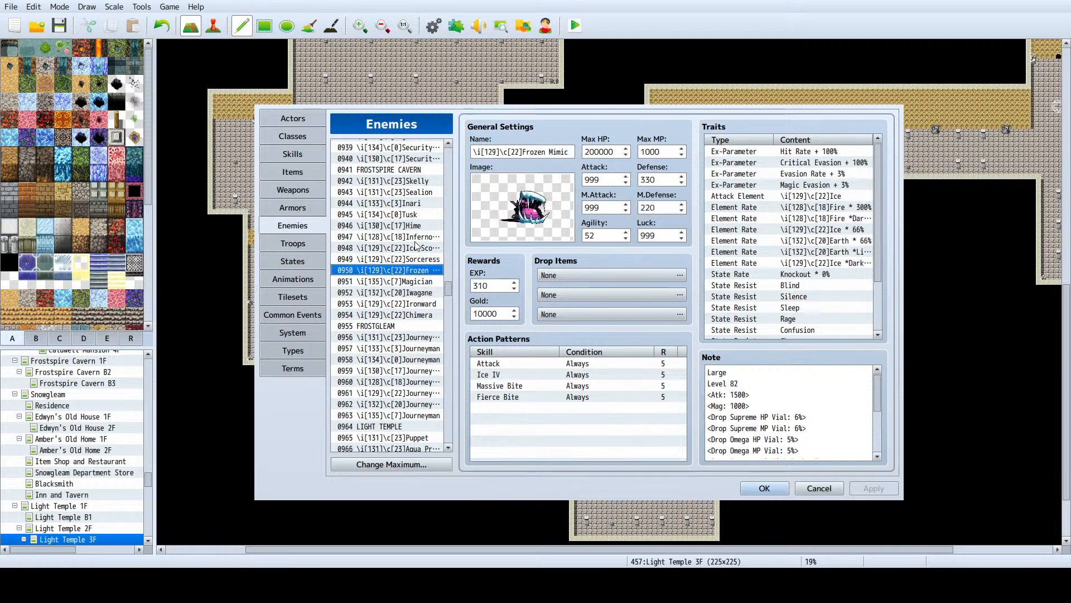
pyautogui.click(416, 247)
pyautogui.click(409, 224)
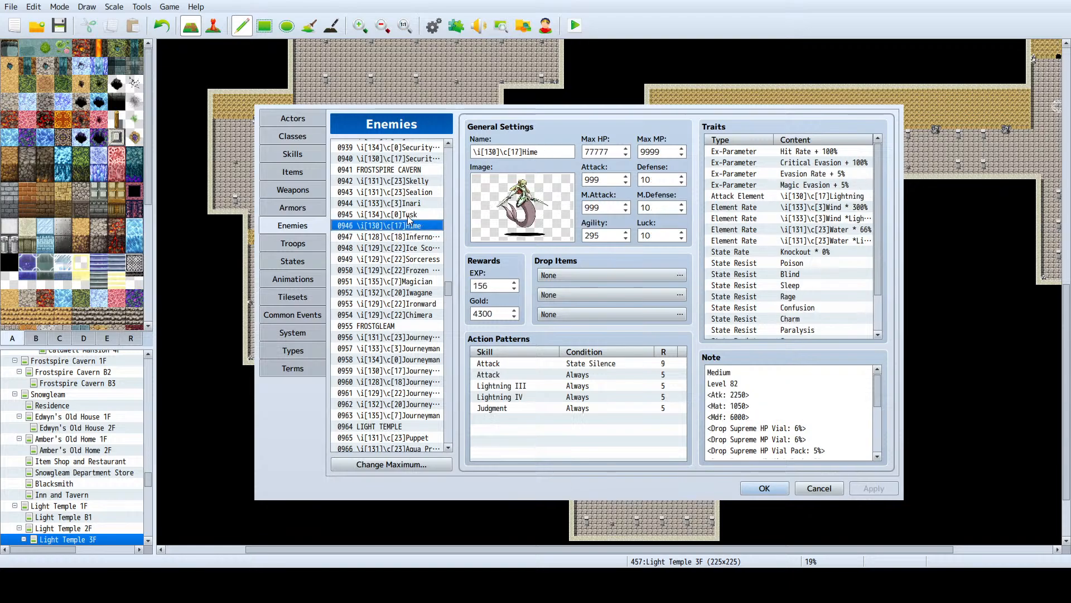
# Step: Delete the extra "Small" size line from Tusk's note
pyautogui.click(409, 215)
pyautogui.scroll(-5, 757, 423)
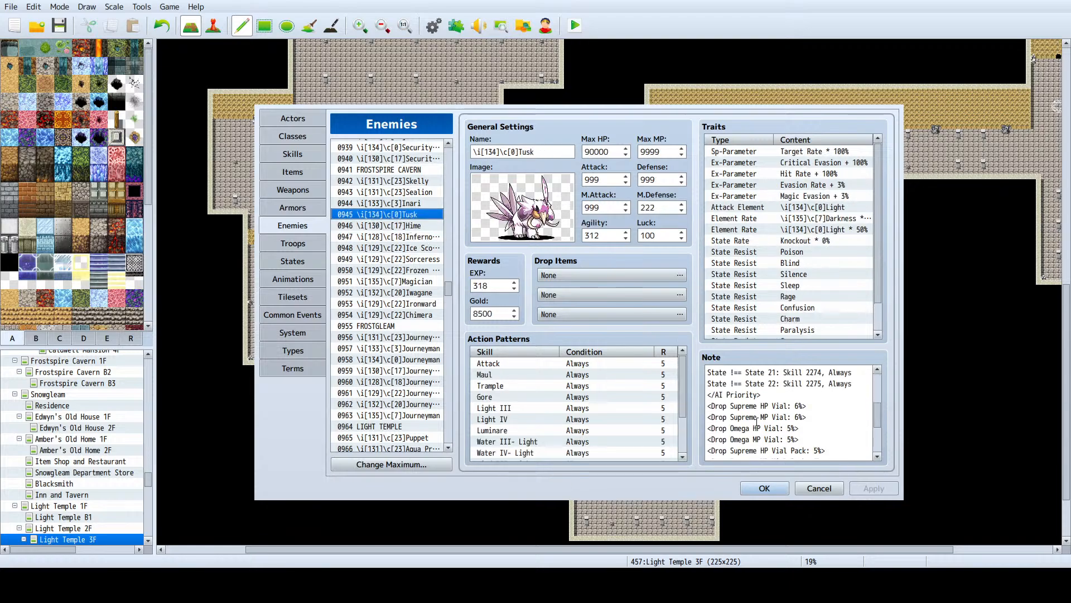
pyautogui.scroll(6, 754, 419)
pyautogui.click(737, 382)
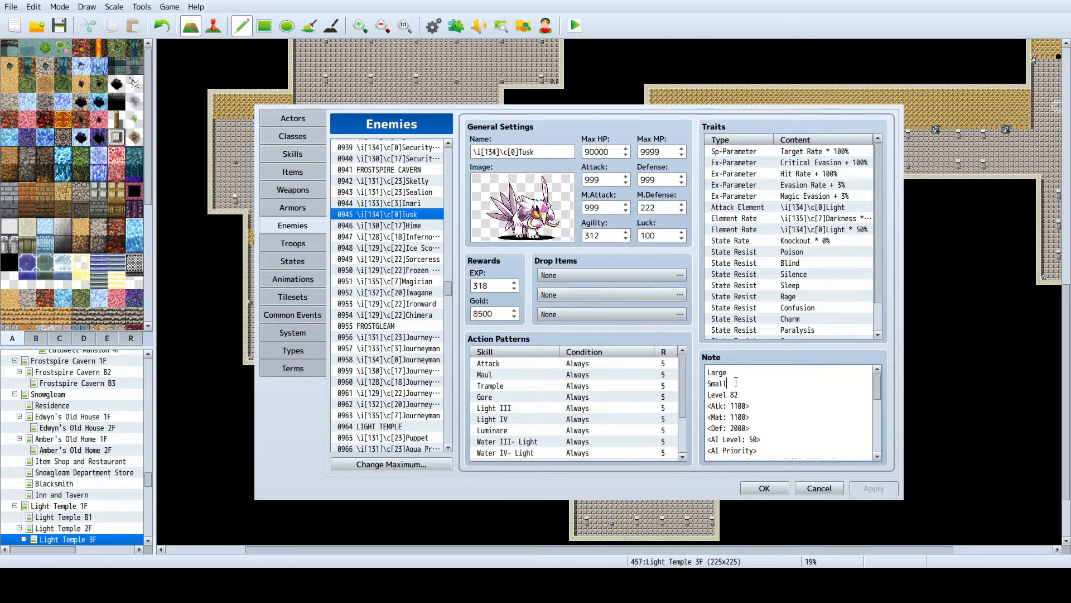
pyautogui.hotkey('shift', 'Home')
pyautogui.press('BackSpace')
# Step: Copy the block of drop tags from Drop Supreme HP Vial through Drop Iron in Tusk's note
pyautogui.scroll(-5, 763, 395)
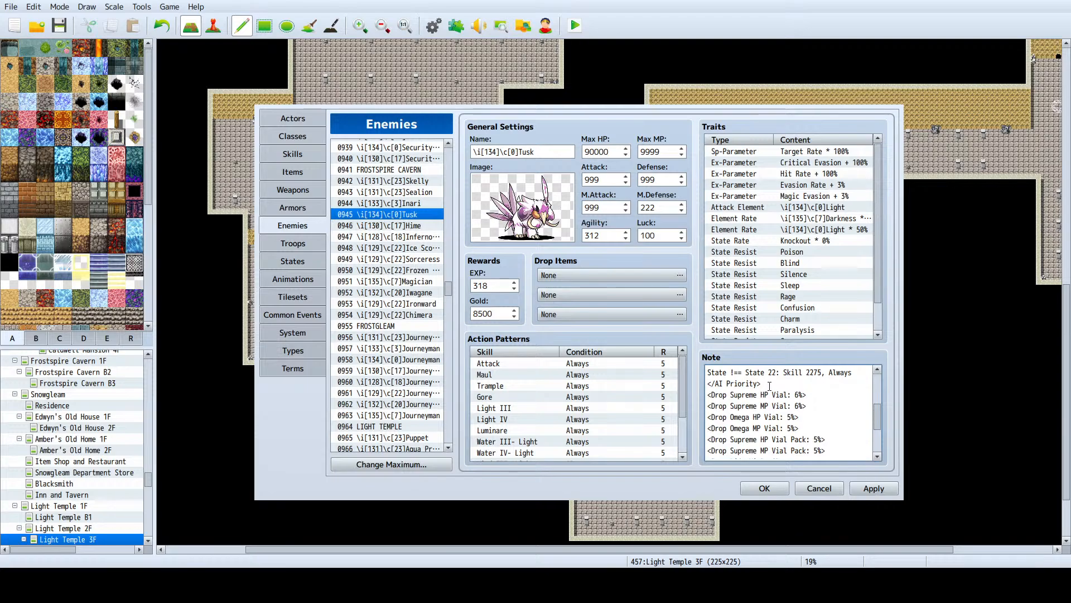
pyautogui.hotkey('shift', 'Down')
pyautogui.hotkey('shift', 'Down')
pyautogui.hotkey('shift', 'Down')
pyautogui.hotkey('shift', 'Down')
pyautogui.hotkey('shift', 'Down')
pyautogui.hotkey('shift', 'Down')
pyautogui.hotkey('shift', 'Down')
pyautogui.hotkey('shift', 'Down')
pyautogui.hotkey('shift', 'Down')
pyautogui.hotkey('shift', 'Down')
pyautogui.hotkey('shift', 'Down')
pyautogui.hotkey('shift', 'Down')
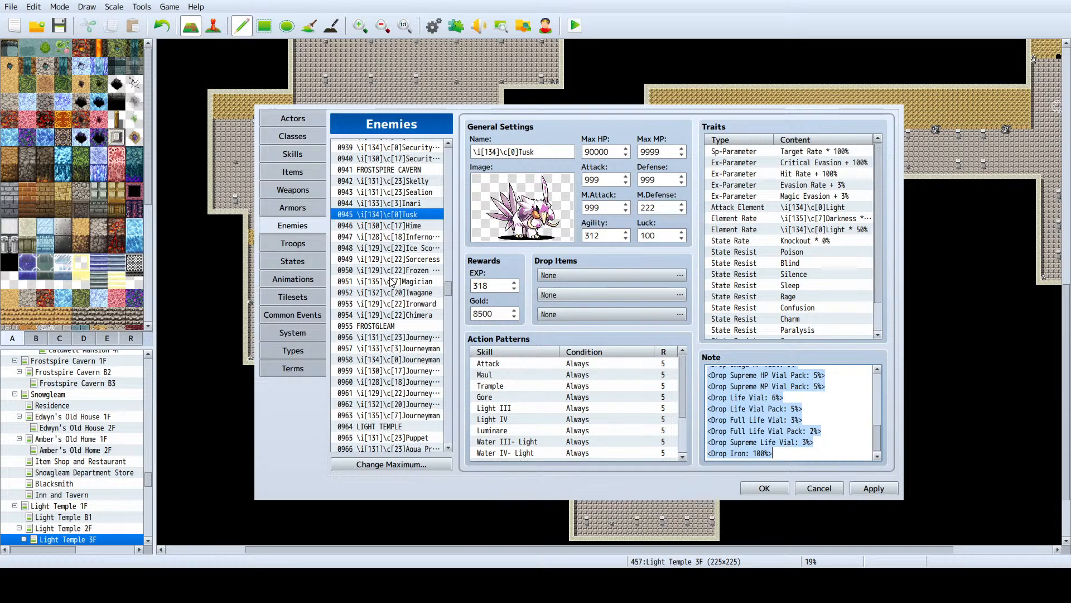
# Step: Paste the copied drop tags below the AI Priority block in Aqua Princess's note and apply the changes
pyautogui.scroll(-4, 390, 285)
pyautogui.click(390, 326)
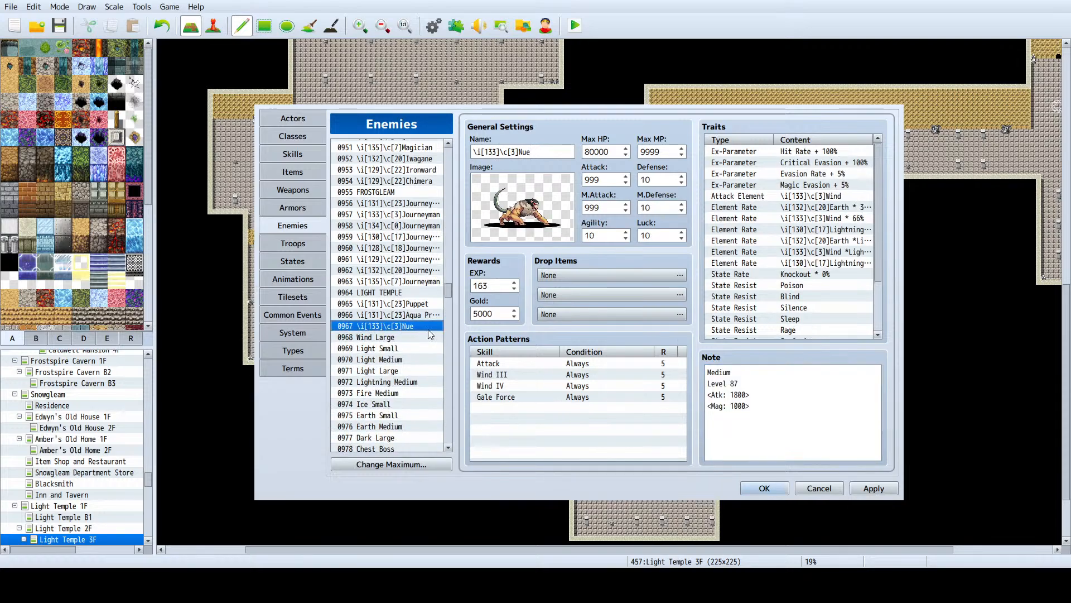
pyautogui.click(786, 424)
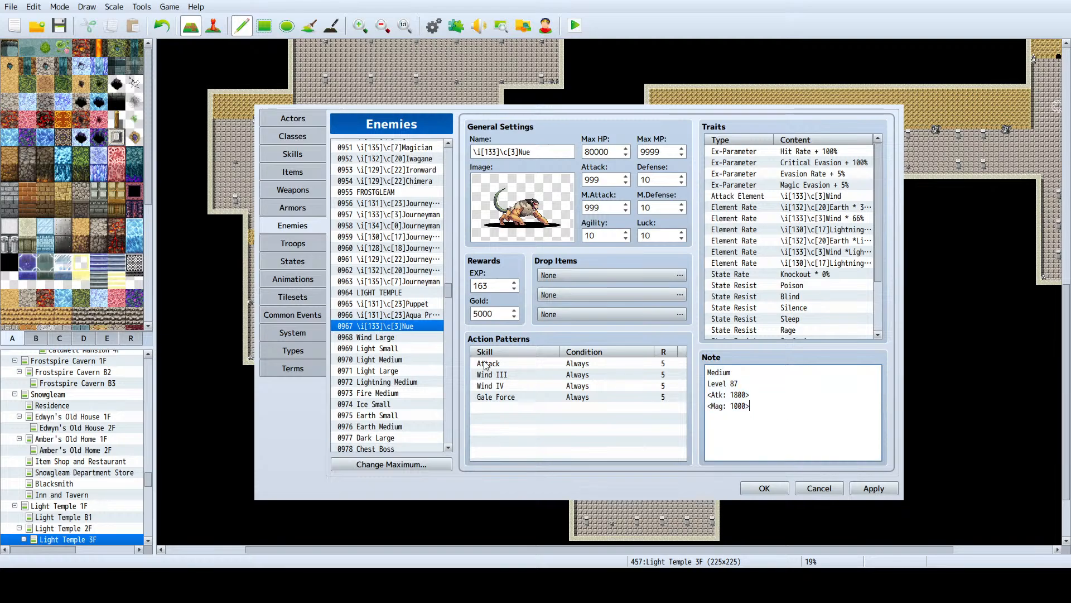
pyautogui.click(423, 314)
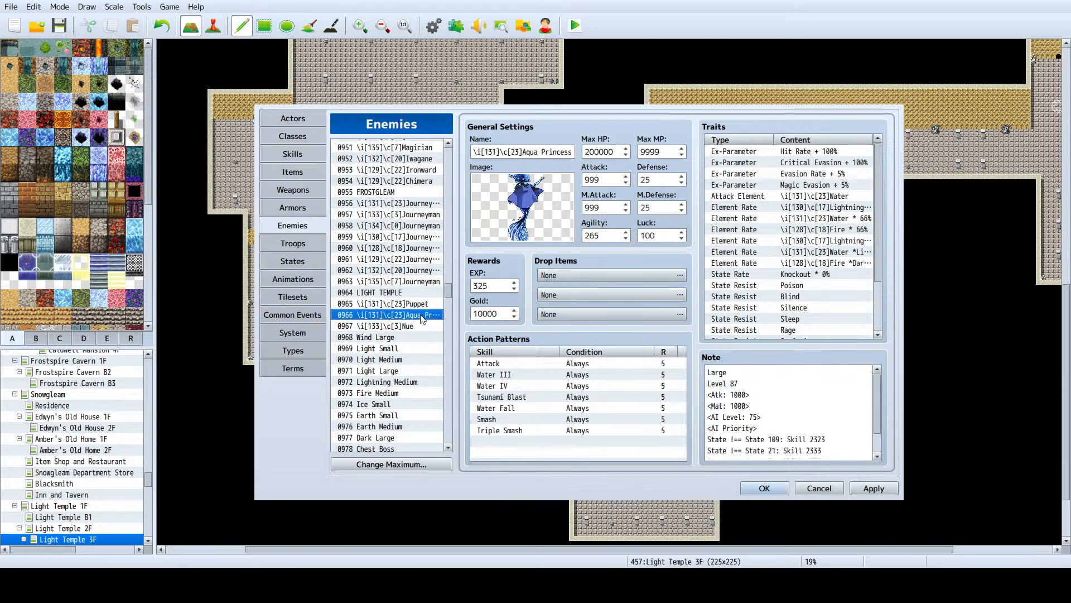
pyautogui.click(786, 457)
pyautogui.press('Return')
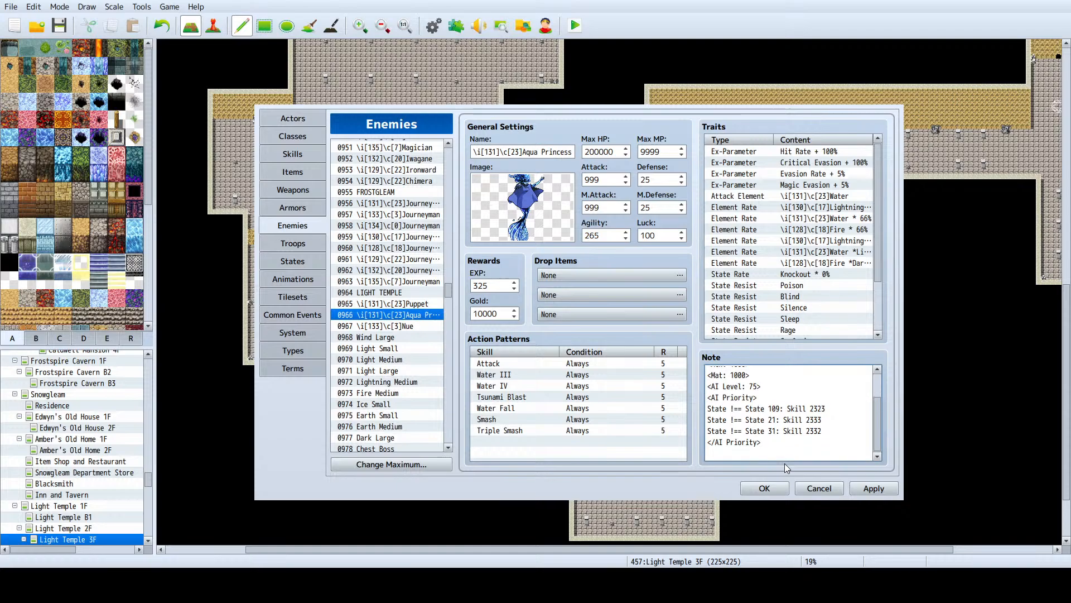
pyautogui.hotkey('ctrl', 'v')
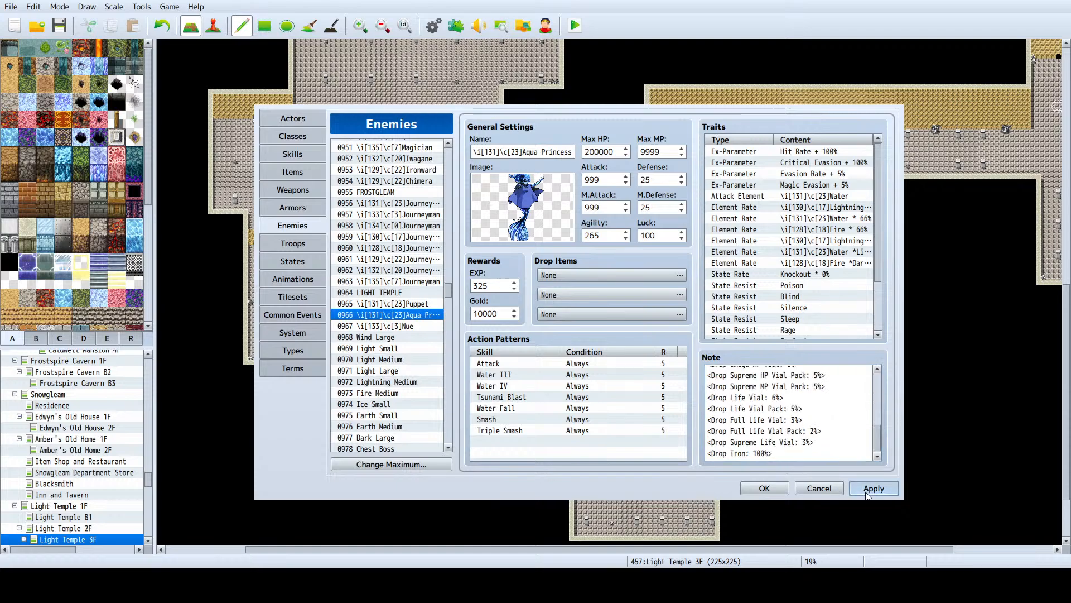
pyautogui.click(871, 489)
pyautogui.scroll(-1, 751, 397)
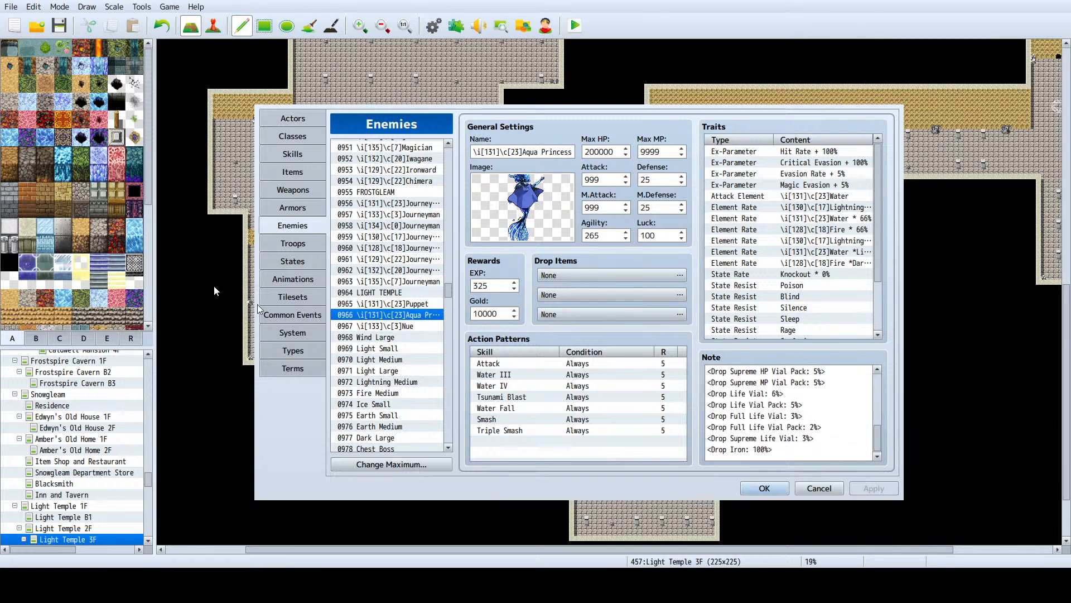
# Step: Copy the "<Drop Damascus: 50%>" tag at the end of Puppet's note
pyautogui.click(419, 304)
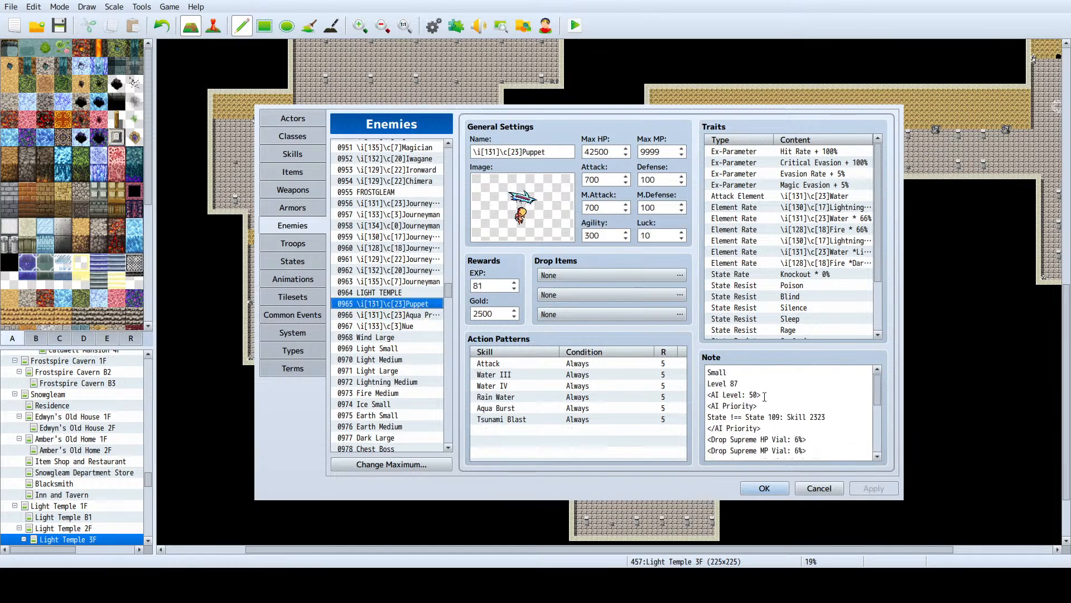
pyautogui.scroll(-1, 801, 403)
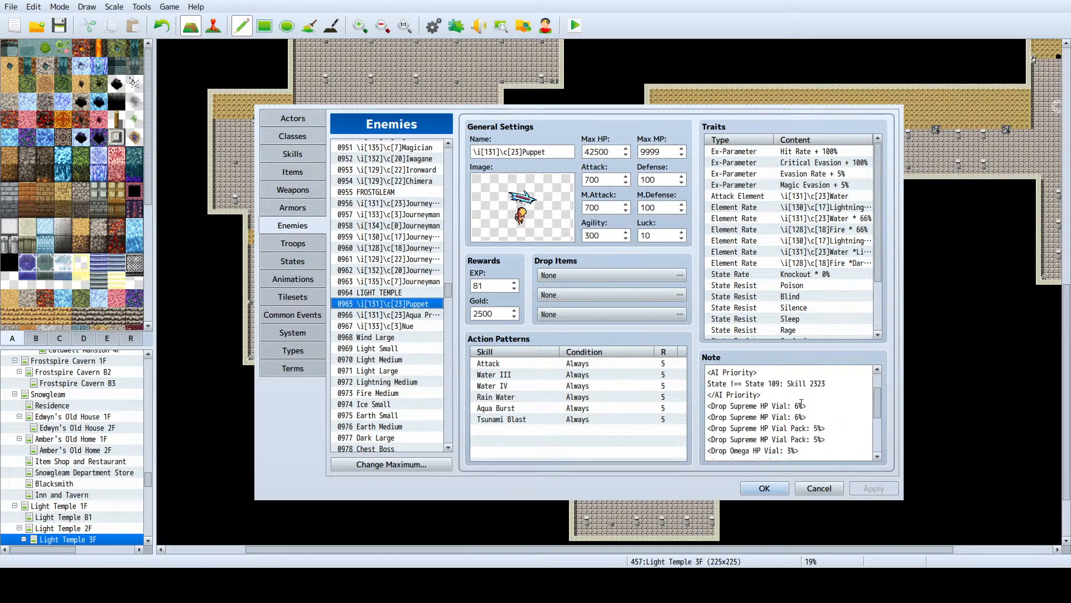
pyautogui.scroll(-3, 801, 403)
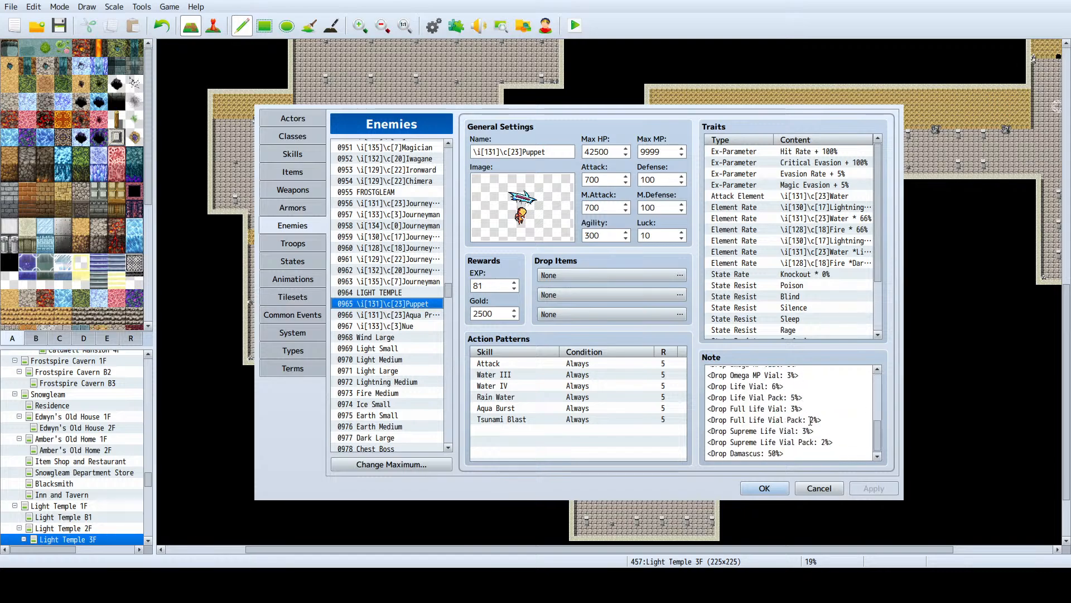
pyautogui.moveTo(782, 453); pyautogui.dragTo(699, 453)
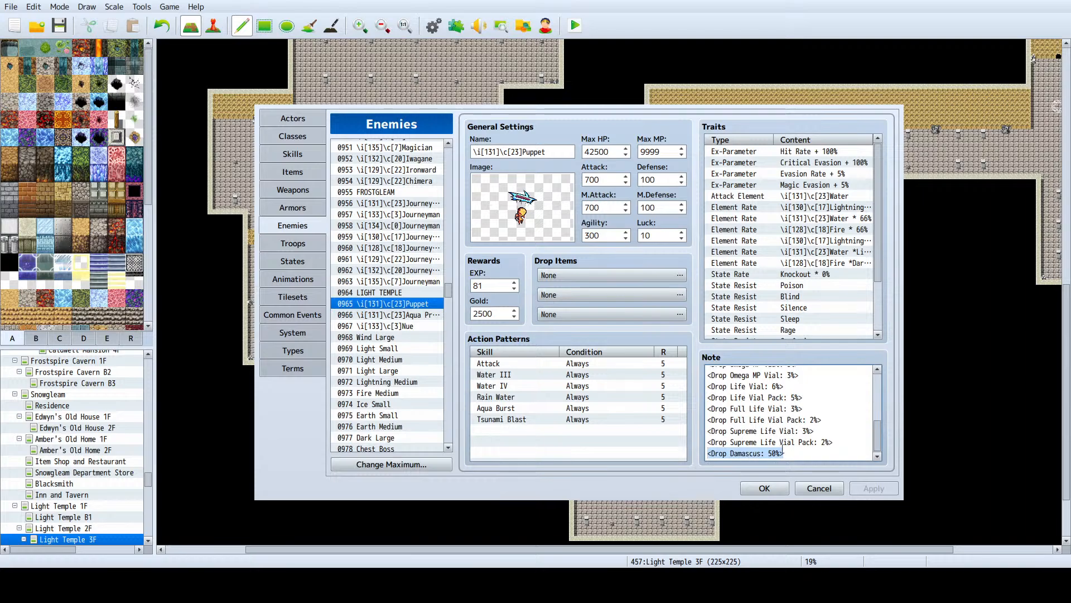
pyautogui.hotkey('ctrl', 'x')
# Step: Replace the Drop Iron tag at the end of Aqua Princess's note with the copied Drop Damascus tag
pyautogui.click(386, 316)
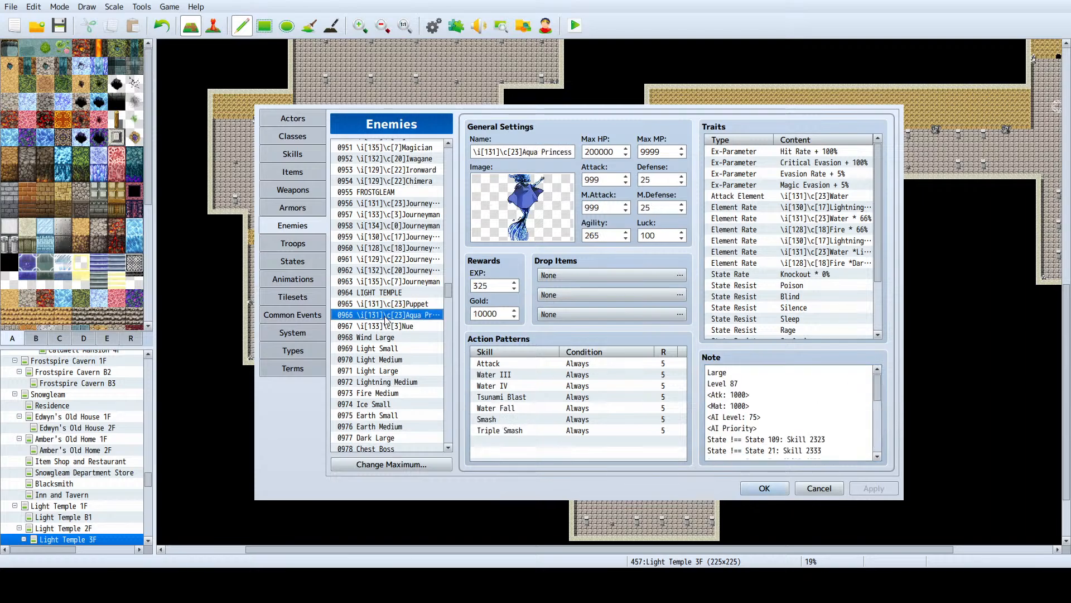
pyautogui.click(397, 327)
pyautogui.click(402, 315)
pyautogui.scroll(-4, 835, 426)
pyautogui.click(798, 443)
pyautogui.hotkey('ctrl', 'a')
pyautogui.click(820, 444)
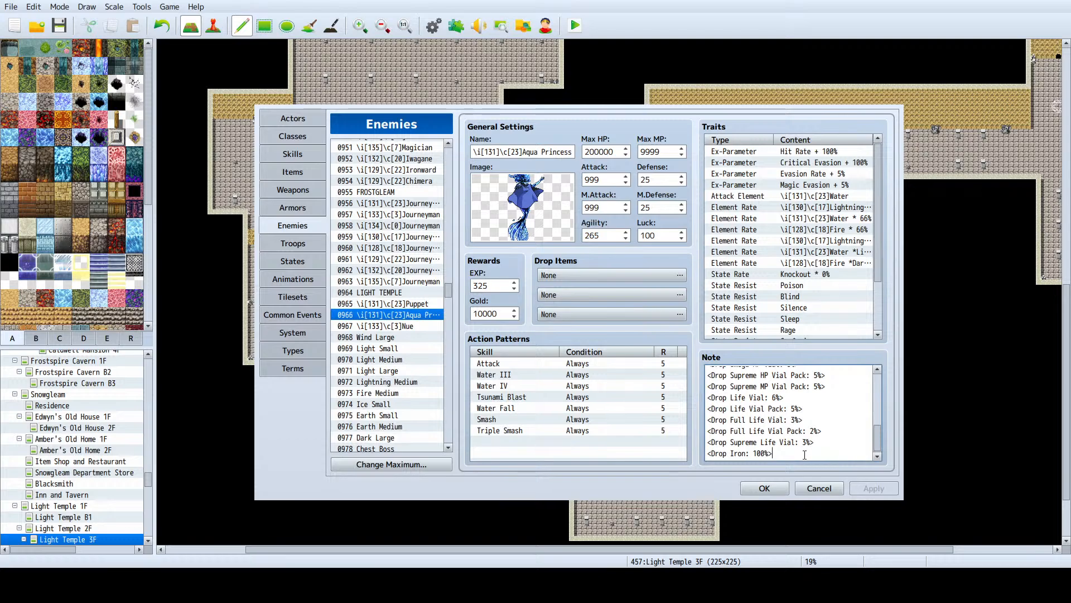
pyautogui.tripleClick(772, 454)
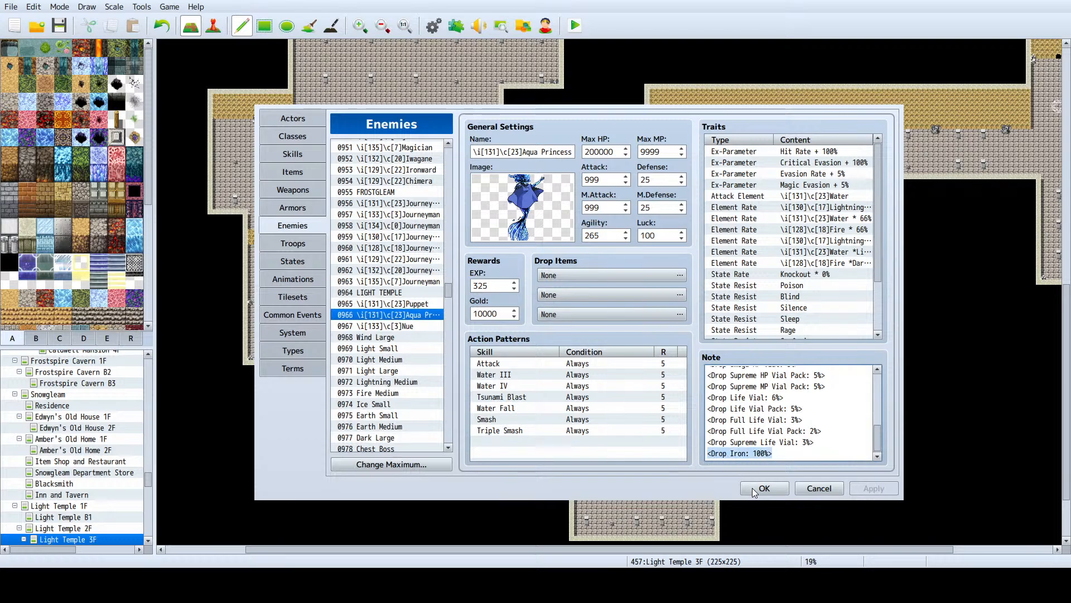
pyautogui.hotkey('ctrl', 'v')
# Step: Change Aqua Princess's Drop Damascus rate to 100%, apply the changes and close the database
pyautogui.doubleClick(773, 452)
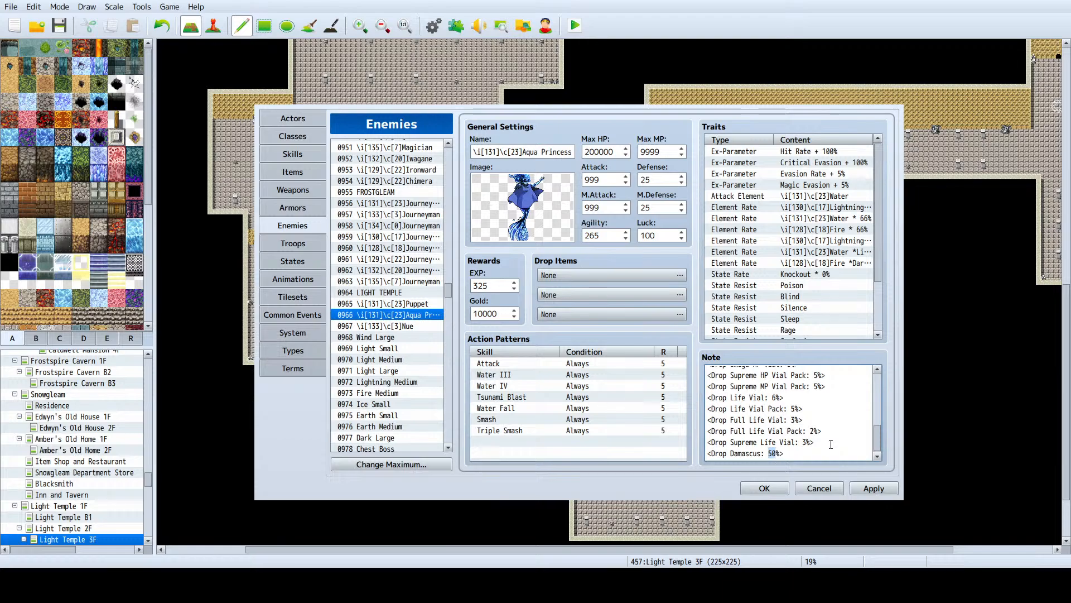
pyautogui.write('1000')
pyautogui.press('BackSpace')
pyautogui.click(874, 488)
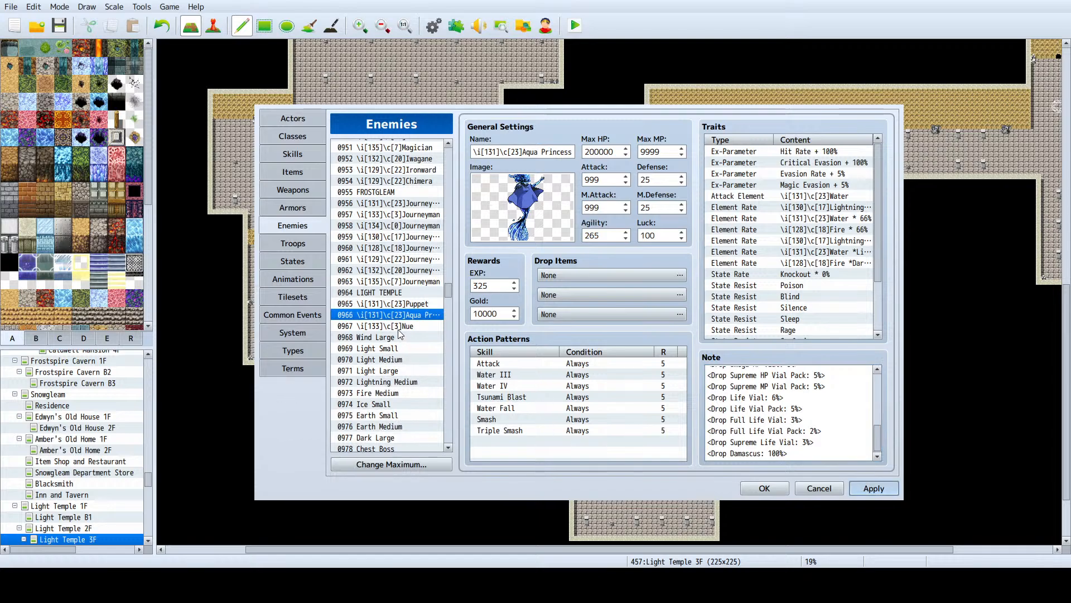
pyautogui.click(762, 490)
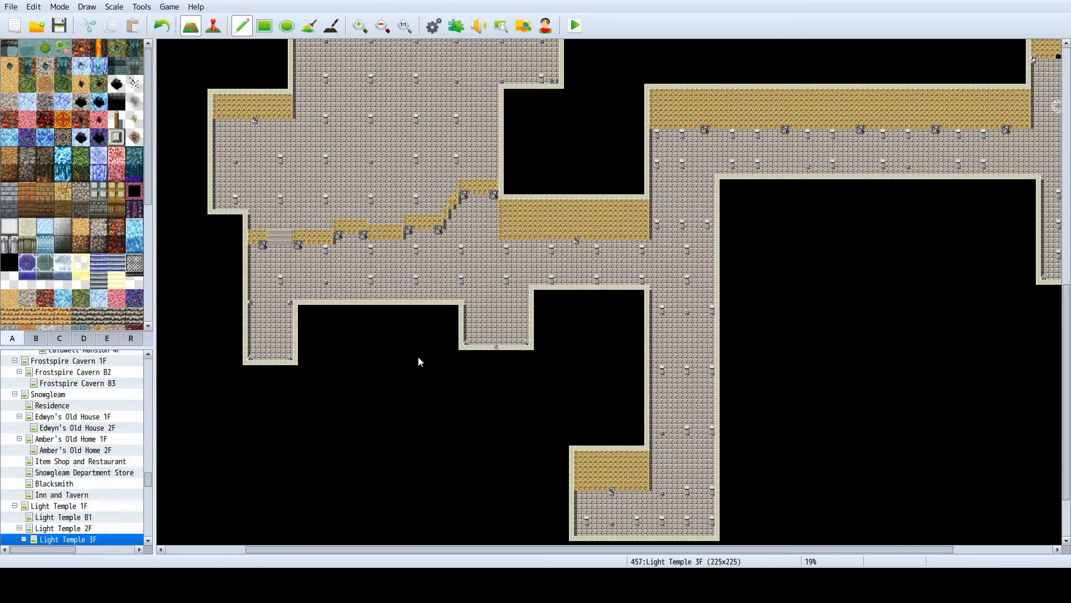
# Step: Reopen the database and copy all of Puppet's drop tags into Nue's note, below the Mag tag
pyautogui.press('F9')
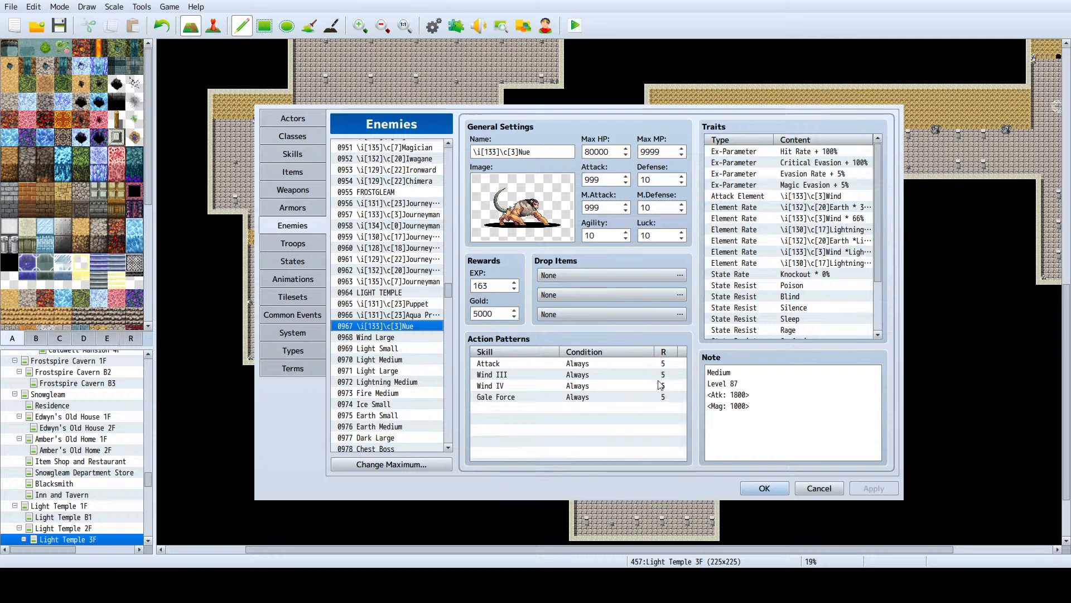
pyautogui.click(424, 304)
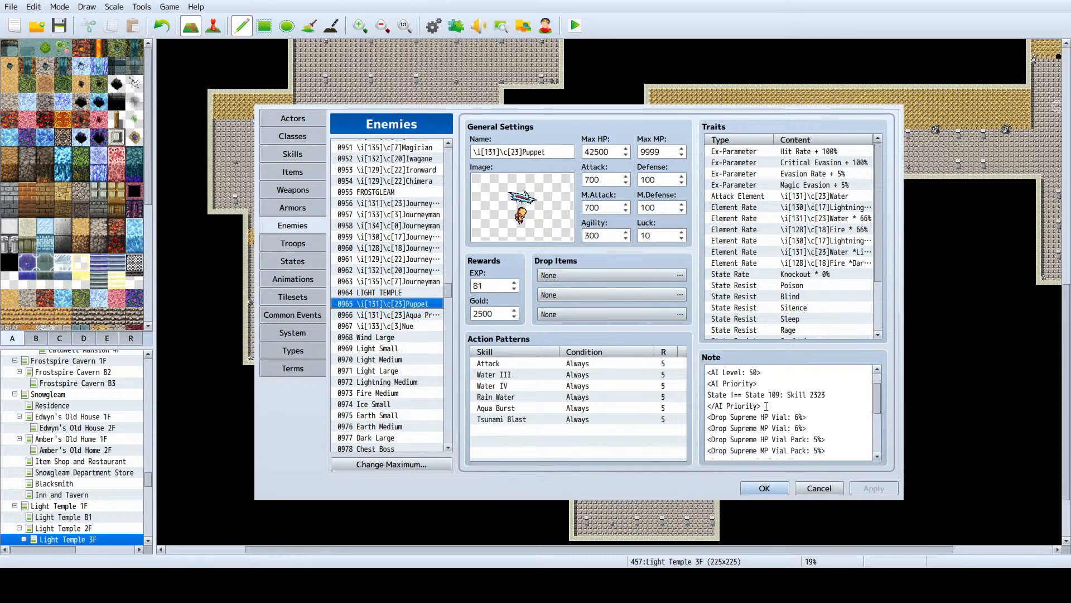
pyautogui.moveTo(766, 406); pyautogui.dragTo(813, 454)
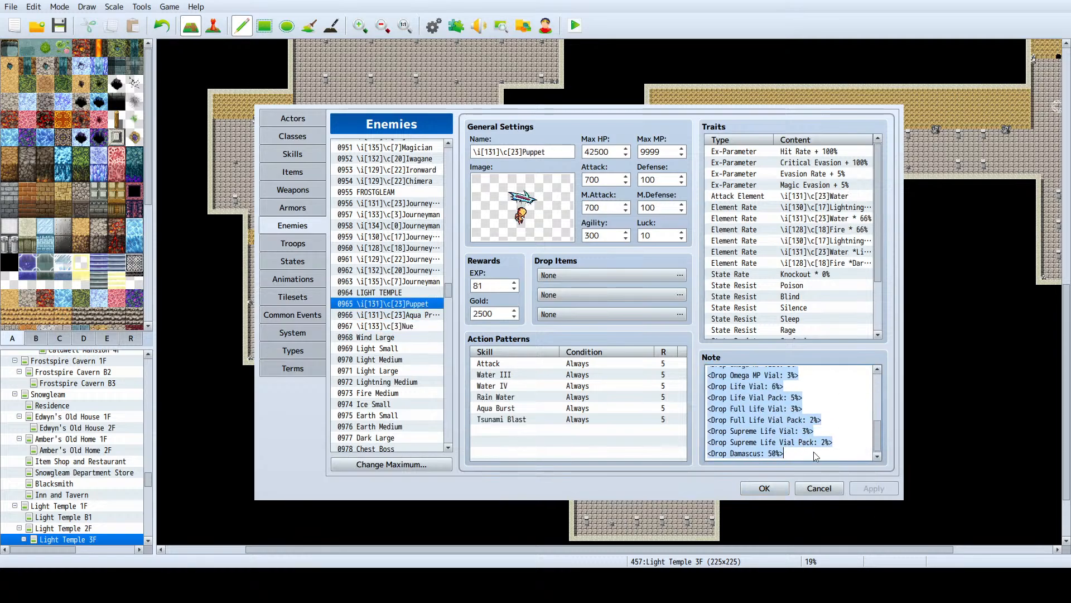
pyautogui.click(416, 325)
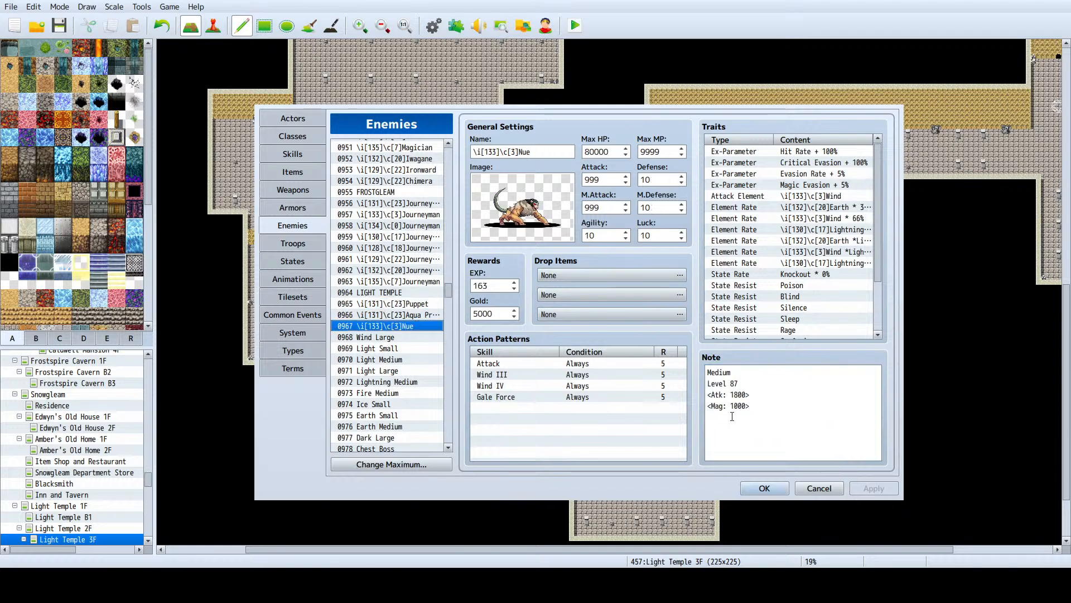
pyautogui.click(764, 413)
pyautogui.press('Return')
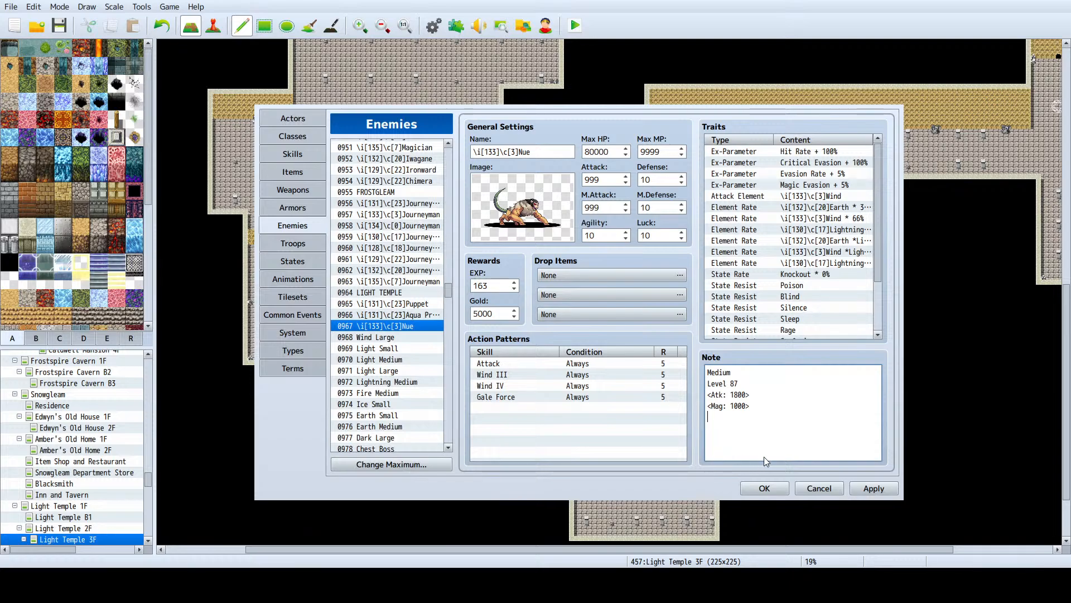
pyautogui.hotkey('ctrl', 'v')
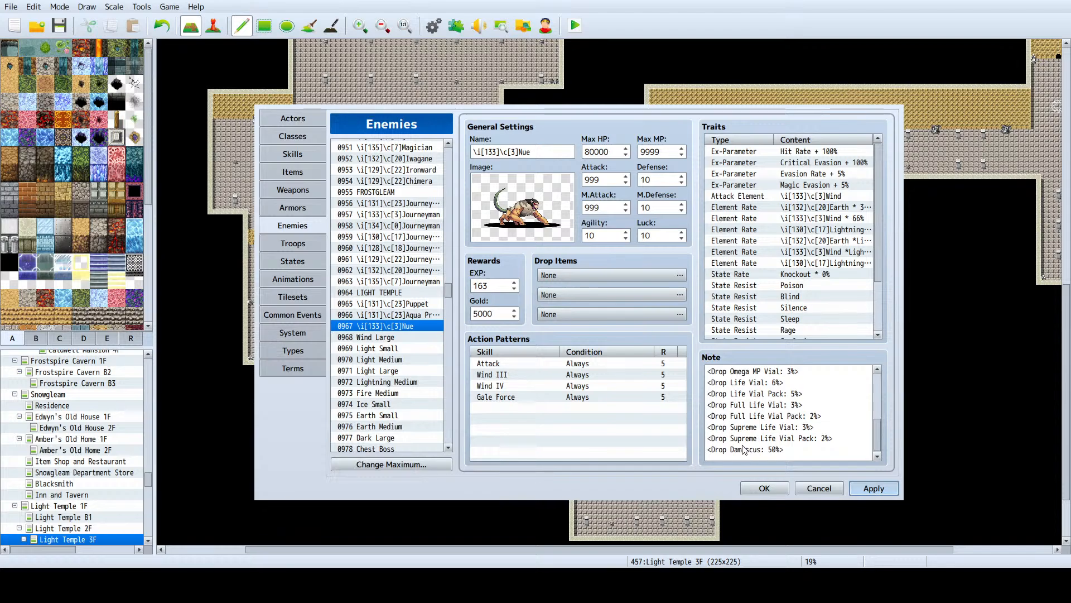
# Step: Insert an empty line below "Level 87" in Nue's note
pyautogui.scroll(4, 741, 441)
pyautogui.hotkey('ctrl', 'a')
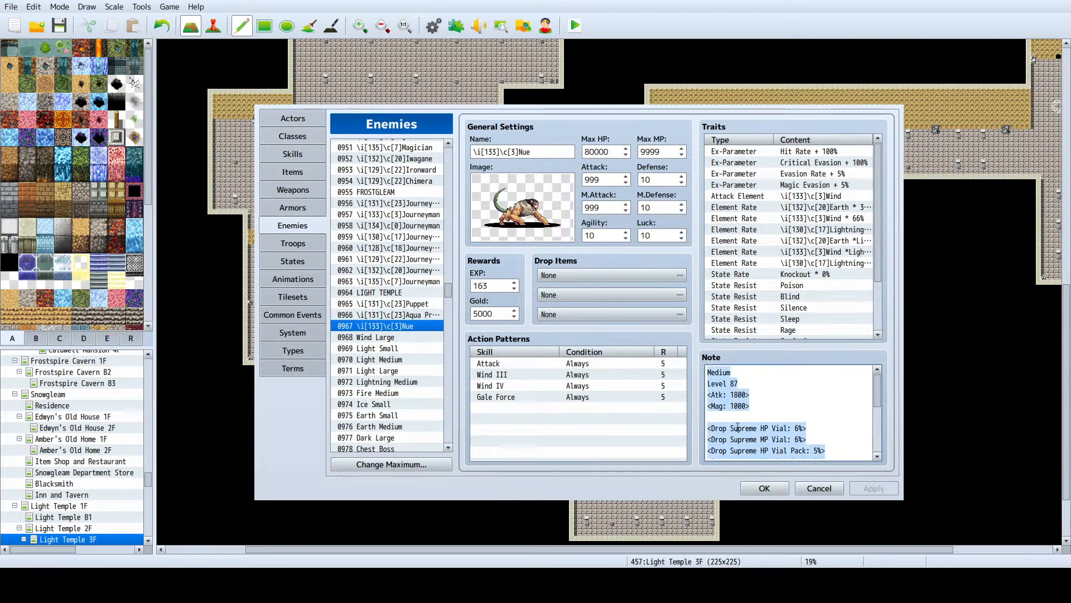
pyautogui.click(749, 385)
pyautogui.press('Return')
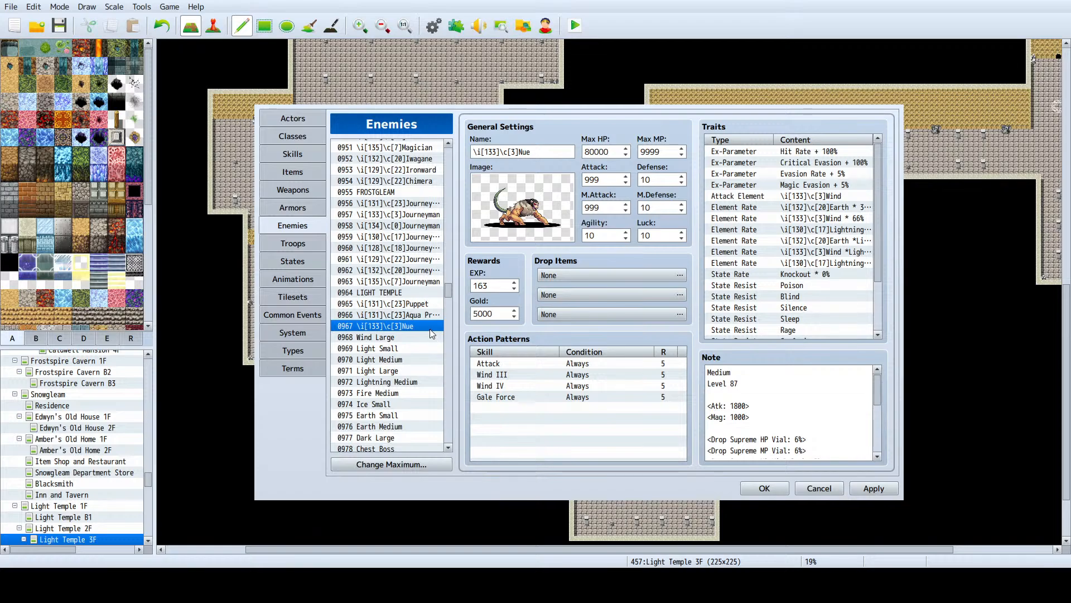
pyautogui.click(757, 398)
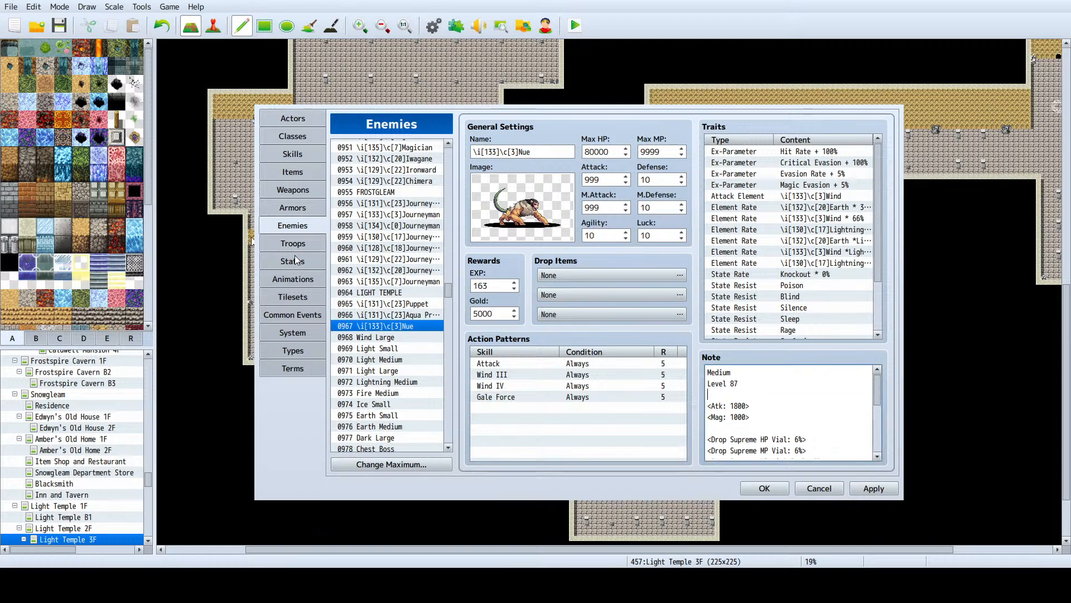
# Step: Copy the "<Passive State: 19>" tag from the note of the Supreme Pendant armor
pyautogui.click(303, 205)
pyautogui.moveTo(448, 156); pyautogui.dragTo(444, 213)
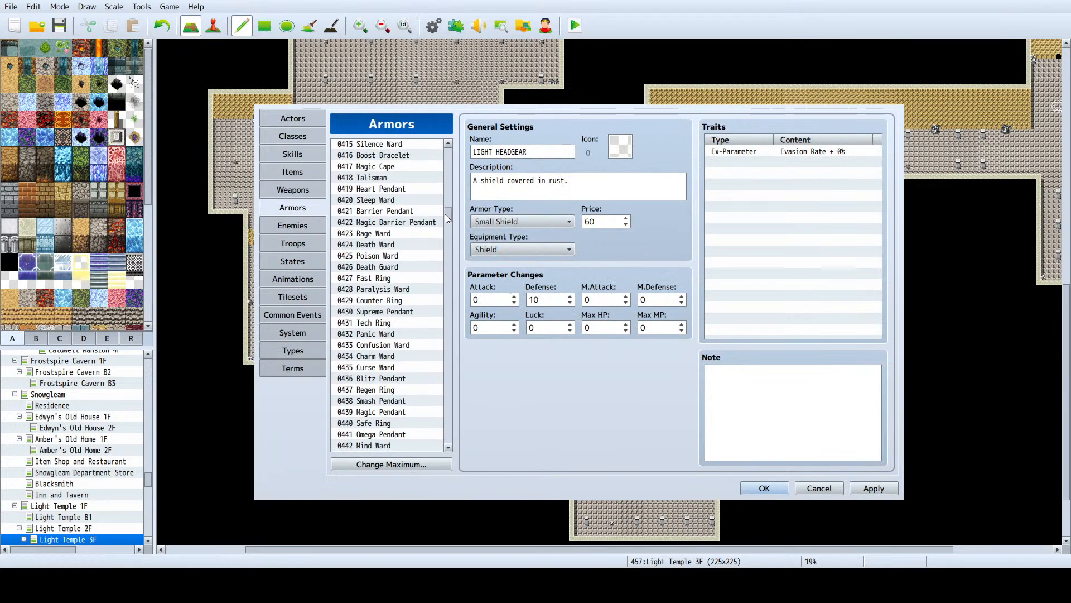
pyautogui.click(384, 288)
pyautogui.click(385, 311)
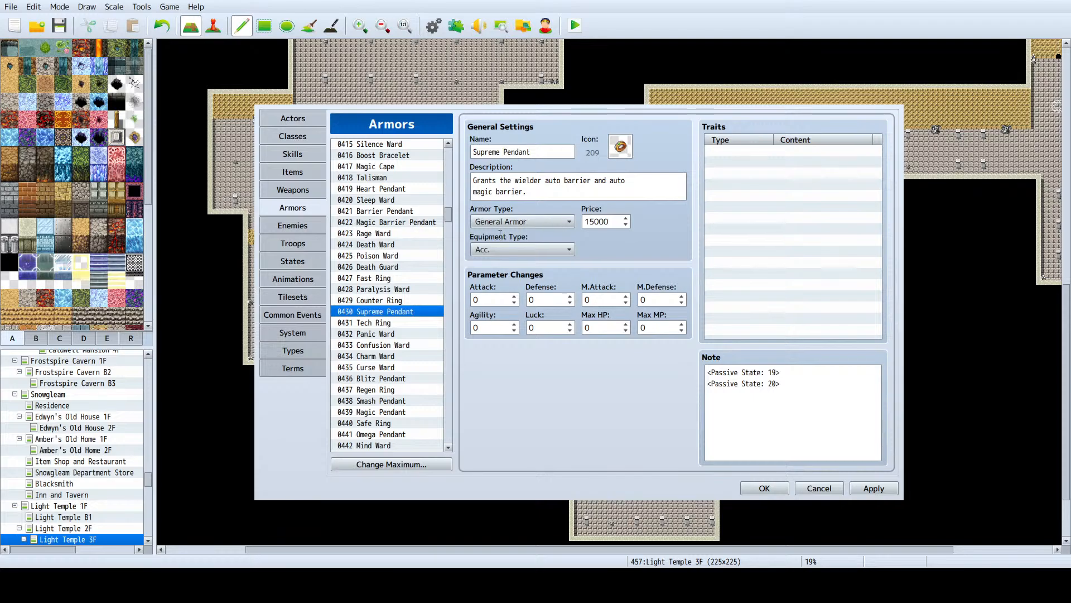
pyautogui.moveTo(780, 372); pyautogui.dragTo(744, 367)
pyautogui.hotkey('ctrl', 'c')
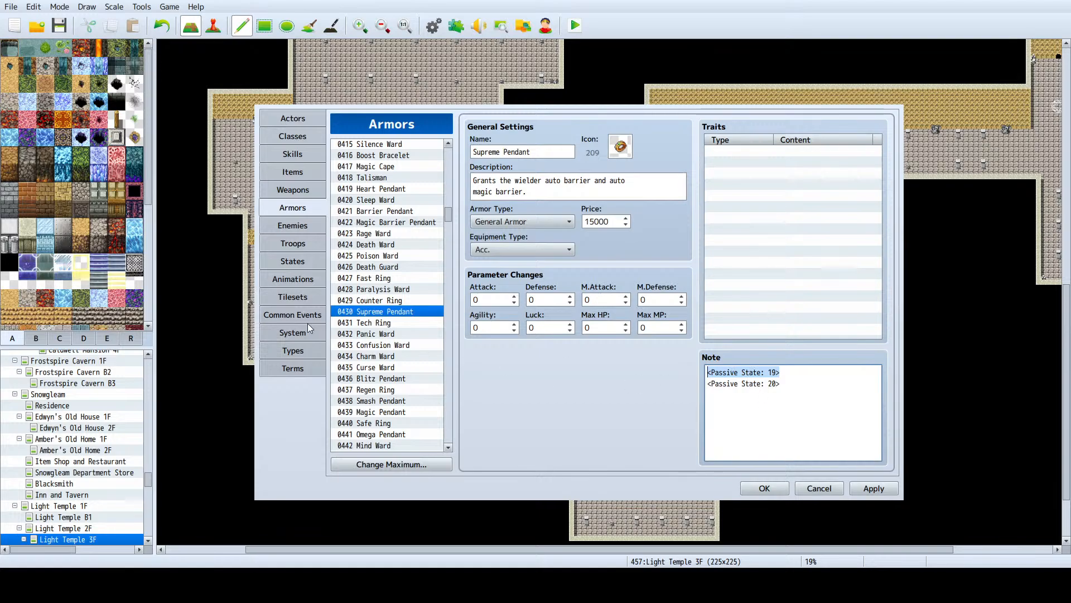
# Step: Look up the Reflect state's number in the state list and return to Nue's enemy entry
pyautogui.click(293, 257)
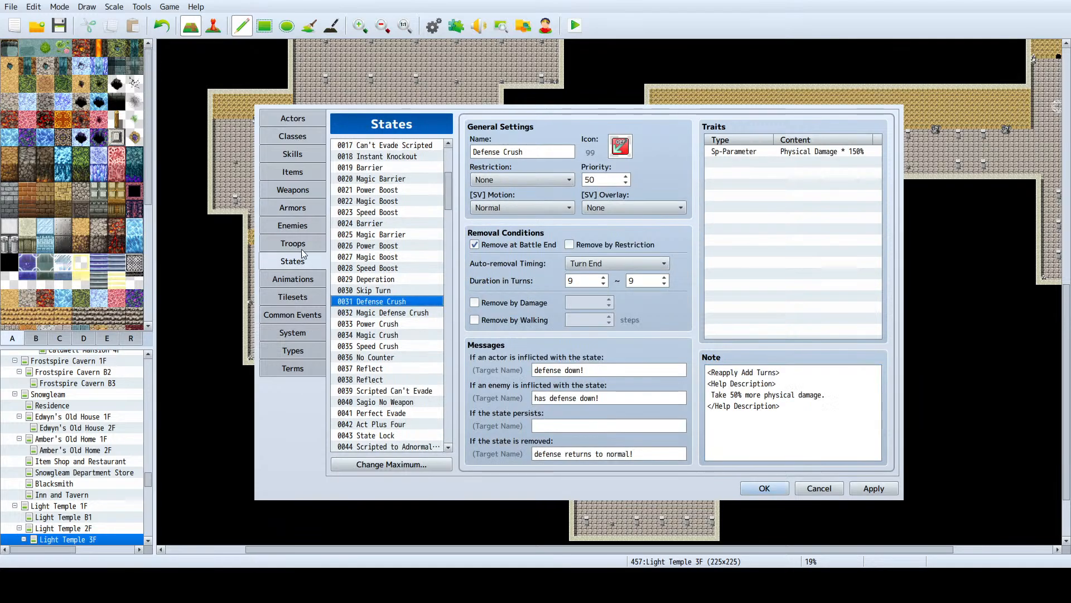
pyautogui.scroll(3, 381, 269)
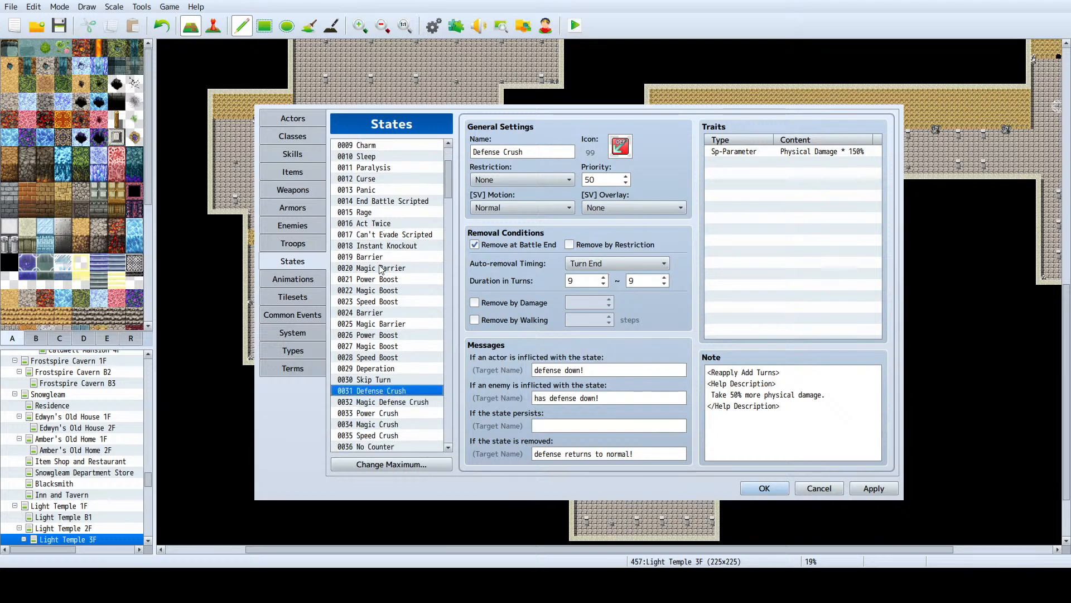
pyautogui.scroll(-5, 381, 269)
pyautogui.click(372, 302)
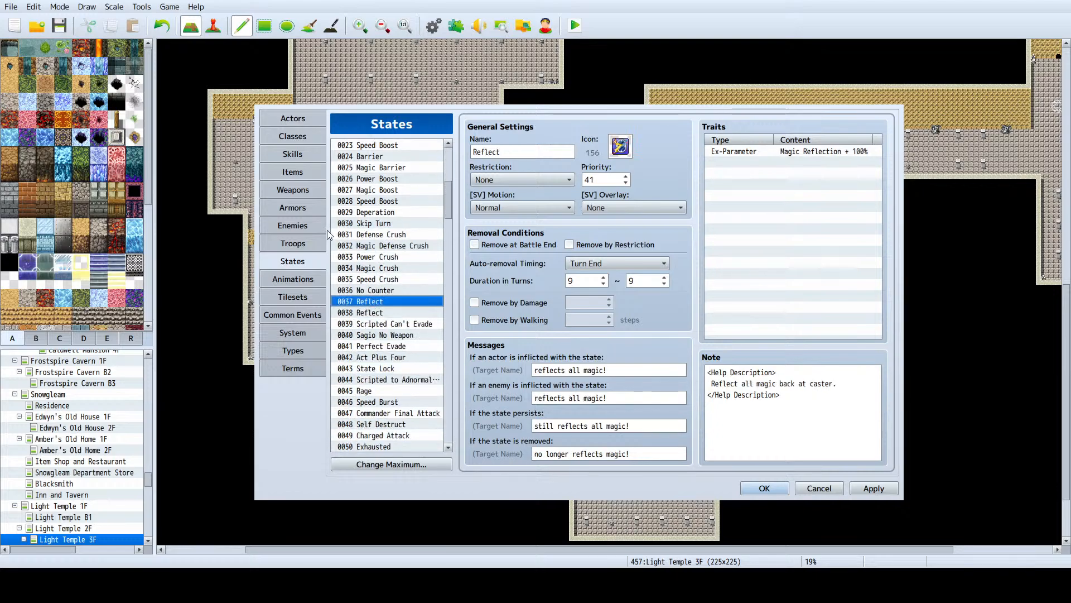
pyautogui.click(284, 154)
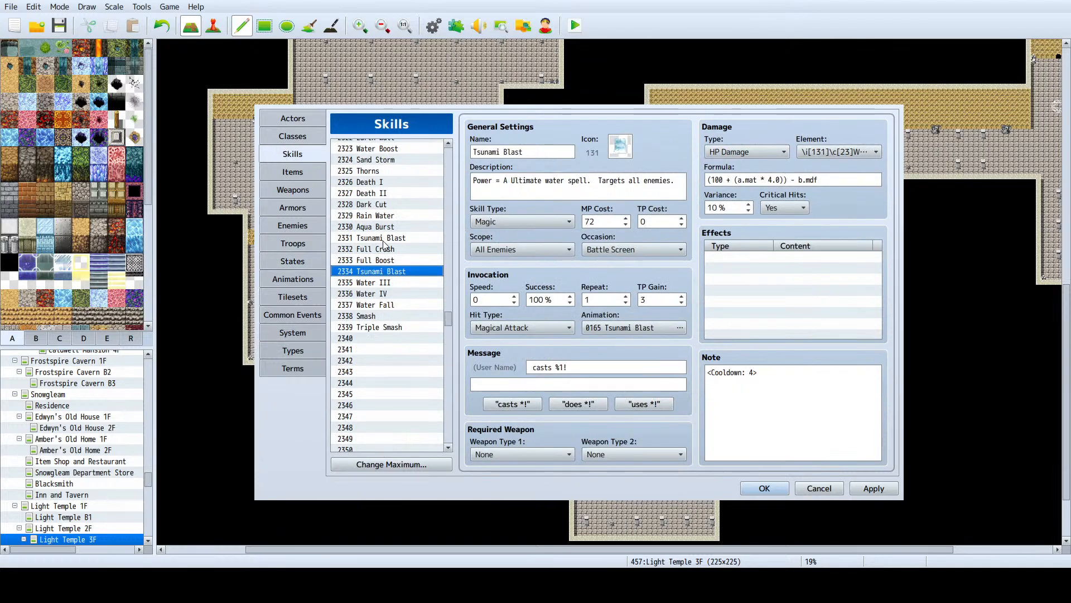
pyautogui.click(319, 225)
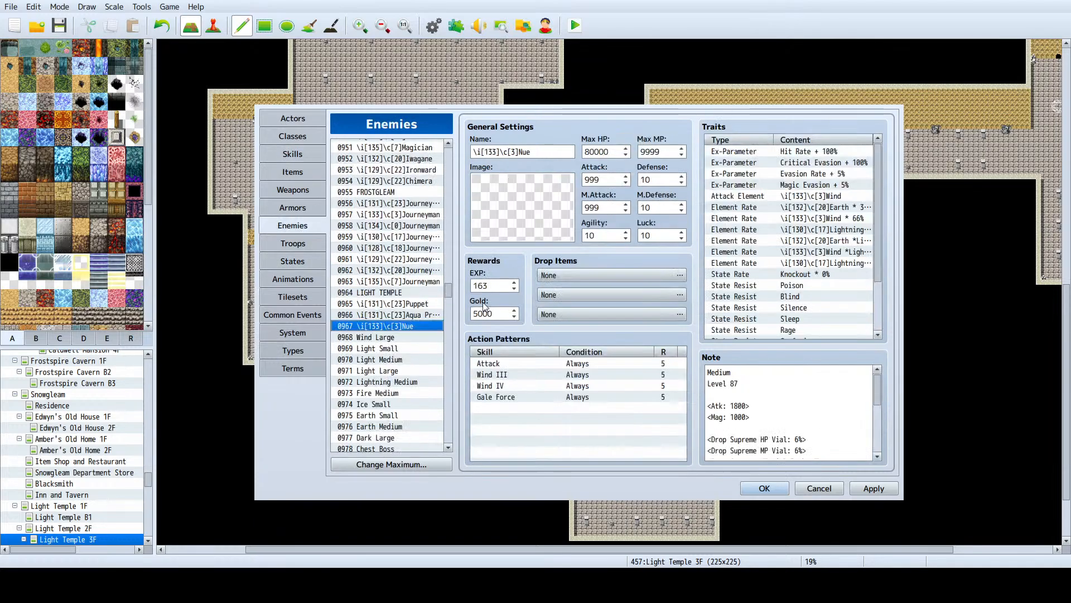
# Step: Paste "<Passive State: 19>" below "Level 87" in Nue's note and remove the empty line between the Mag tag and the drop tags
pyautogui.click(750, 394)
pyautogui.hotkey('ctrl', 'v')
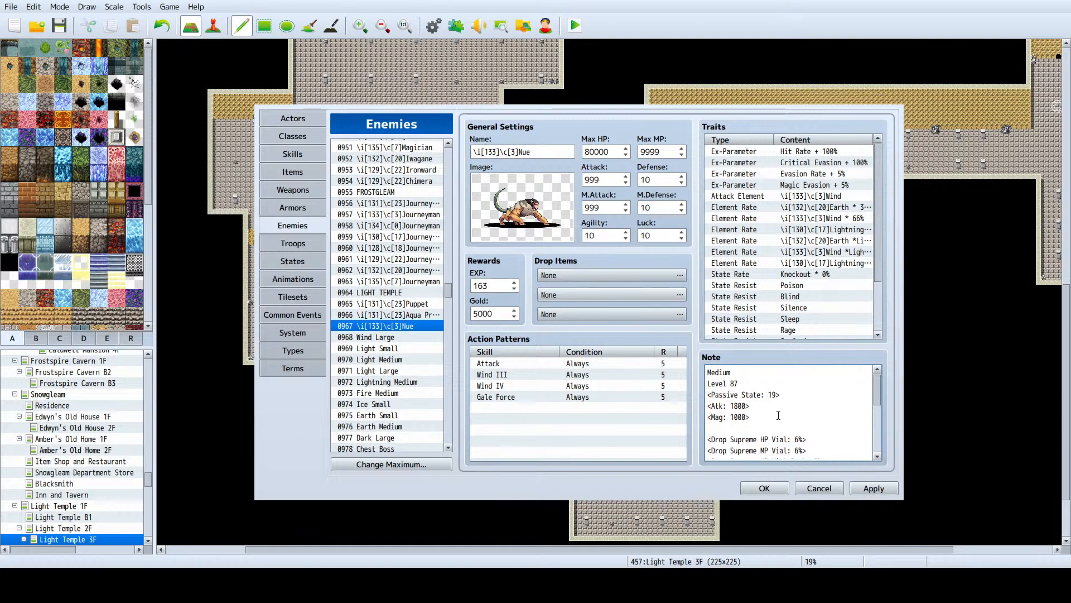
pyautogui.click(752, 425)
pyautogui.scroll(-3, 803, 410)
pyautogui.scroll(3, 804, 410)
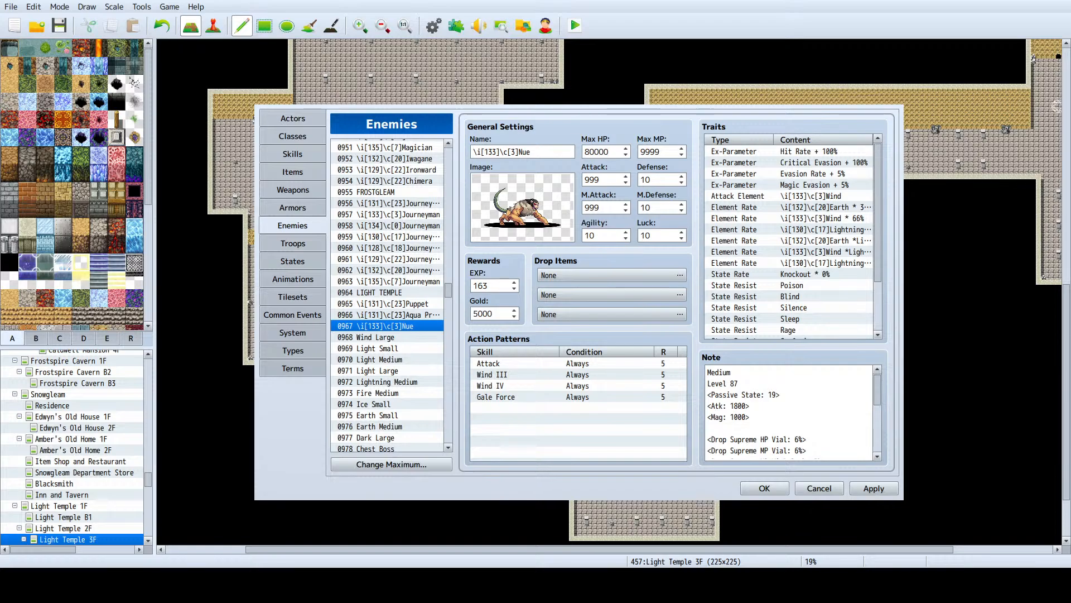
pyautogui.hotkey('alt', 'Tab')
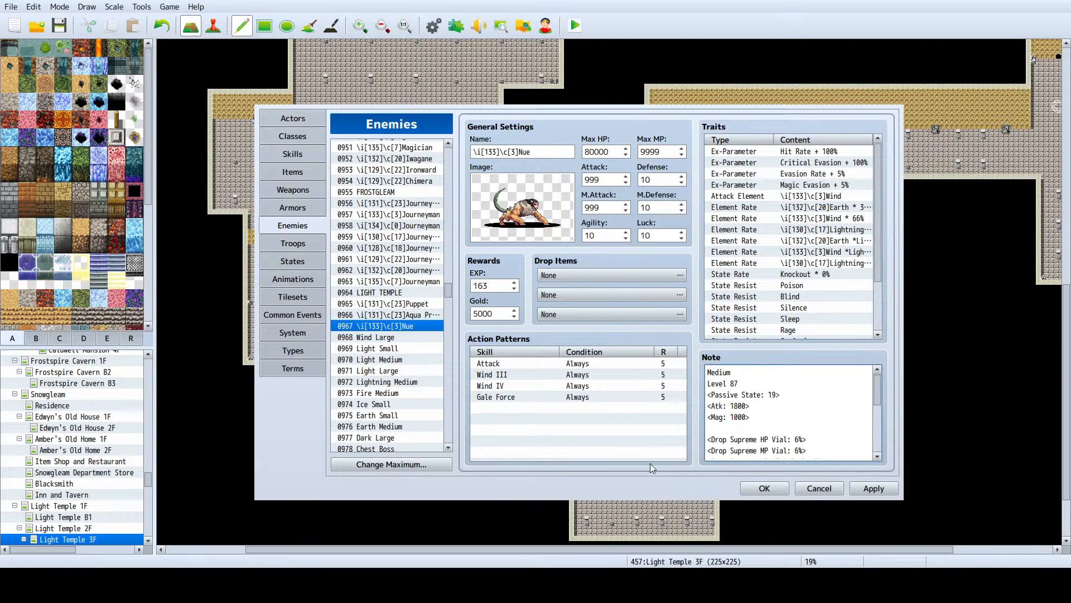
pyautogui.press('BackSpace')
# Step: Review the drop tags in Nue's note, from the Supreme HP Vial down to the Damascus entry
pyautogui.scroll(-1, 776, 400)
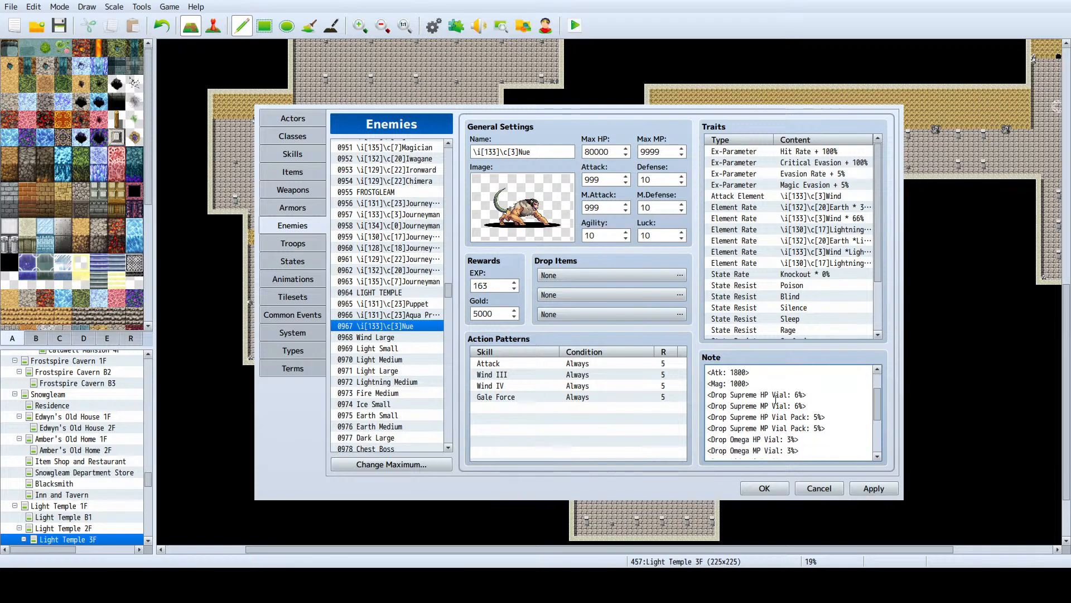
pyautogui.scroll(-3, 776, 400)
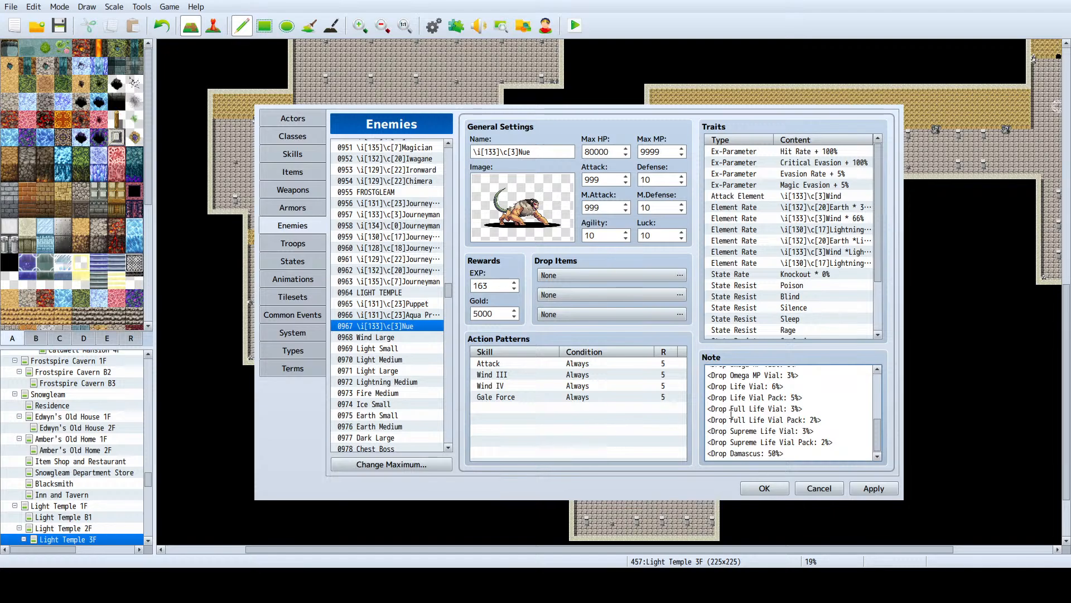
pyautogui.click(830, 398)
pyautogui.scroll(2, 828, 385)
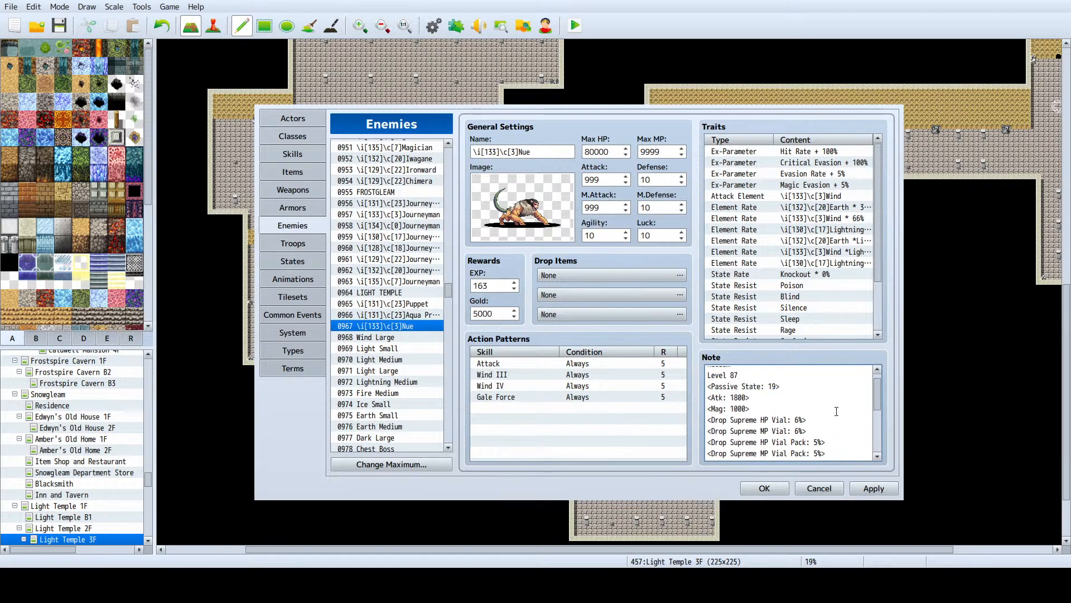
pyautogui.scroll(-1, 837, 411)
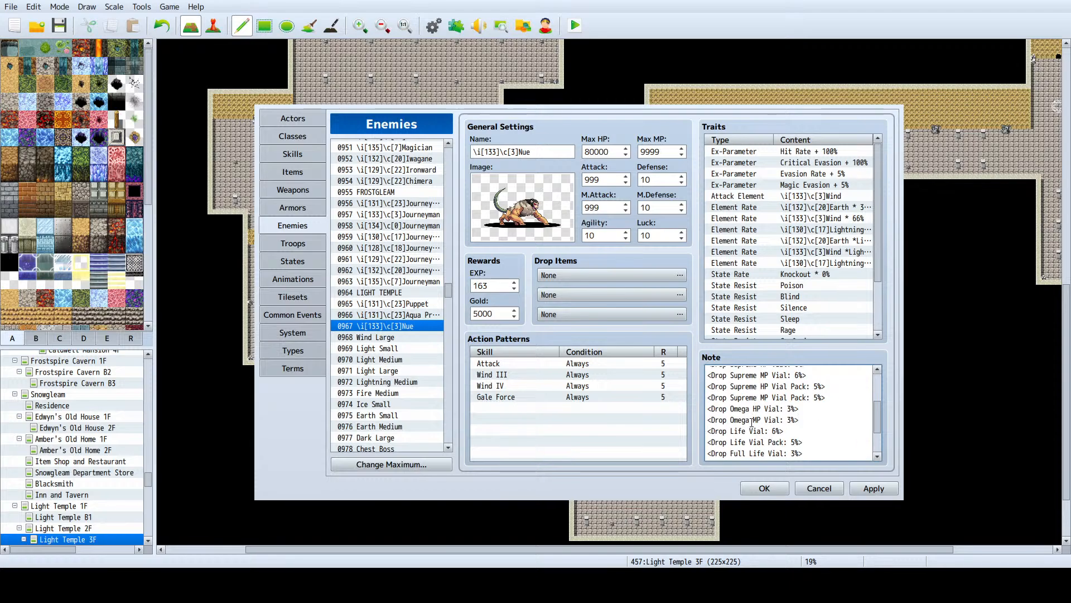
pyautogui.scroll(-2, 758, 410)
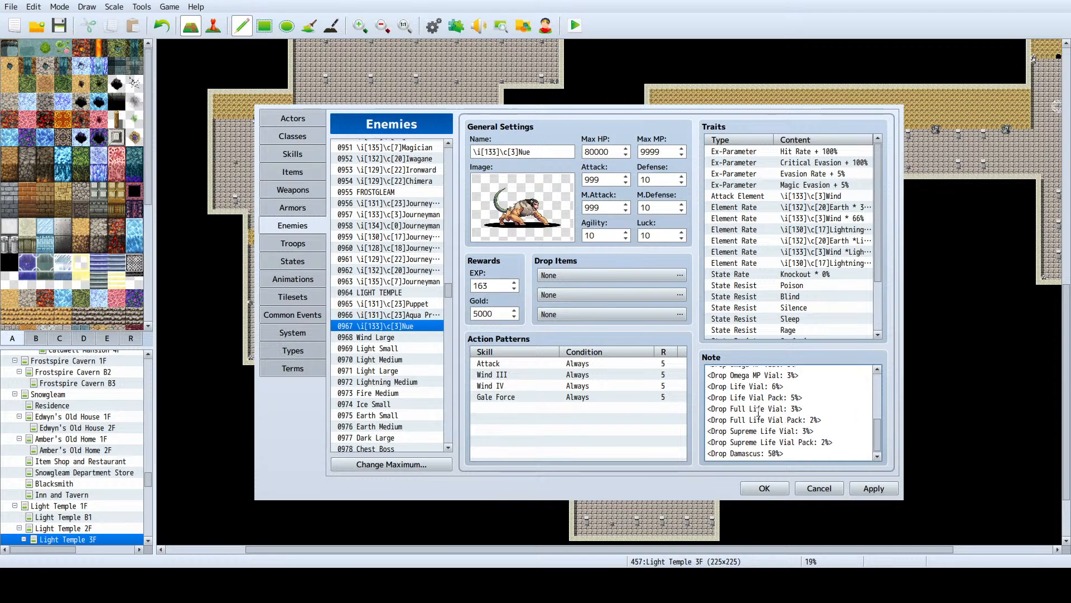
pyautogui.scroll(-1, 763, 296)
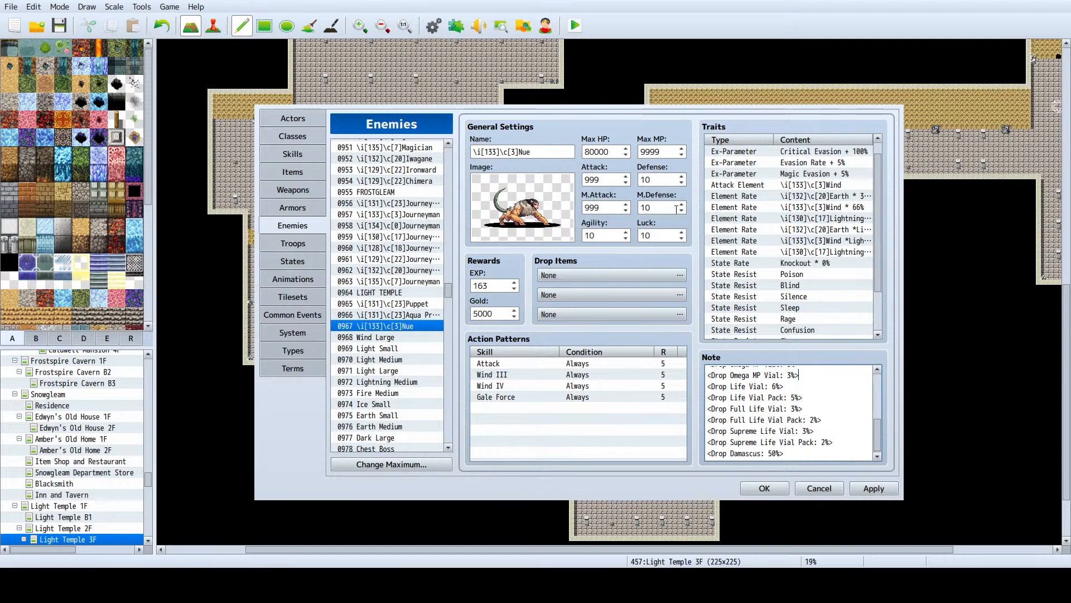
# Step: Set Nue's M.Defense to 1 and Defense to 333
pyautogui.click(656, 207)
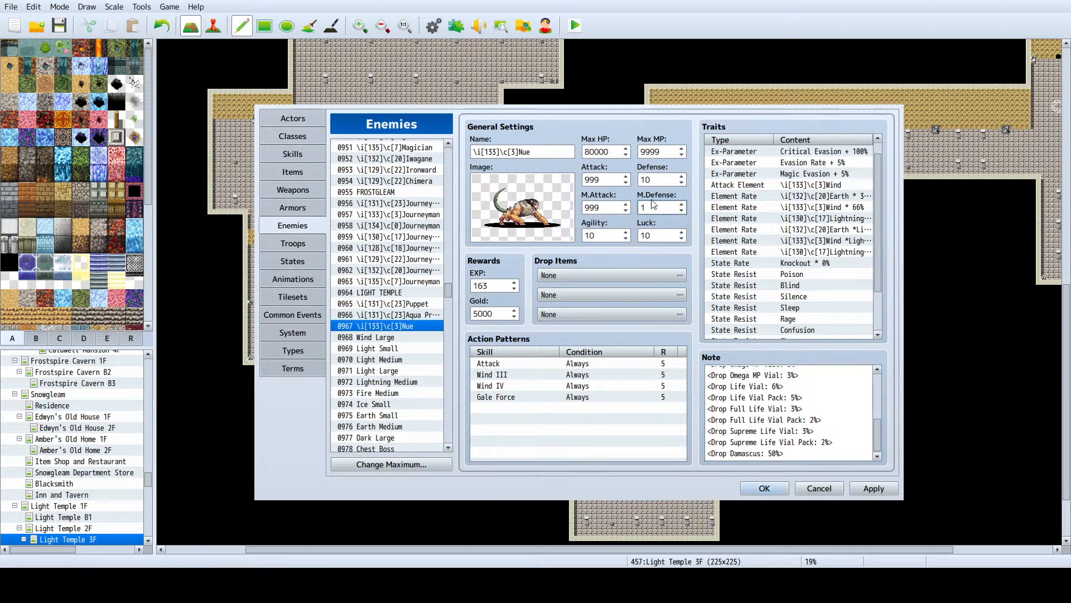
pyautogui.write('1')
pyautogui.click(657, 180)
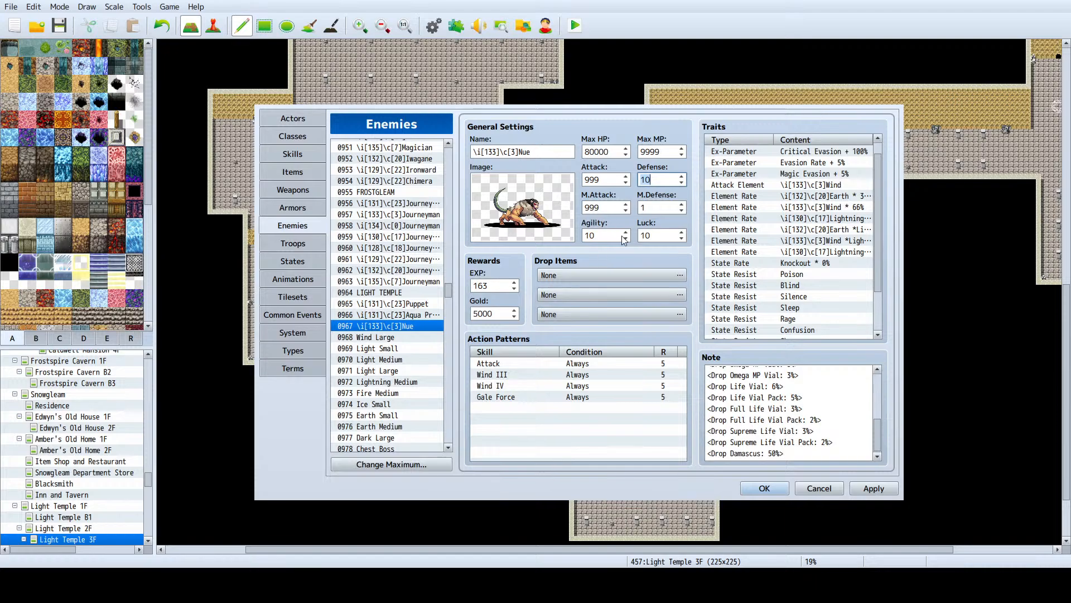
pyautogui.write('333')
# Step: Set Nue's Agility to 365 and Luck to 200
pyautogui.doubleClick(610, 230)
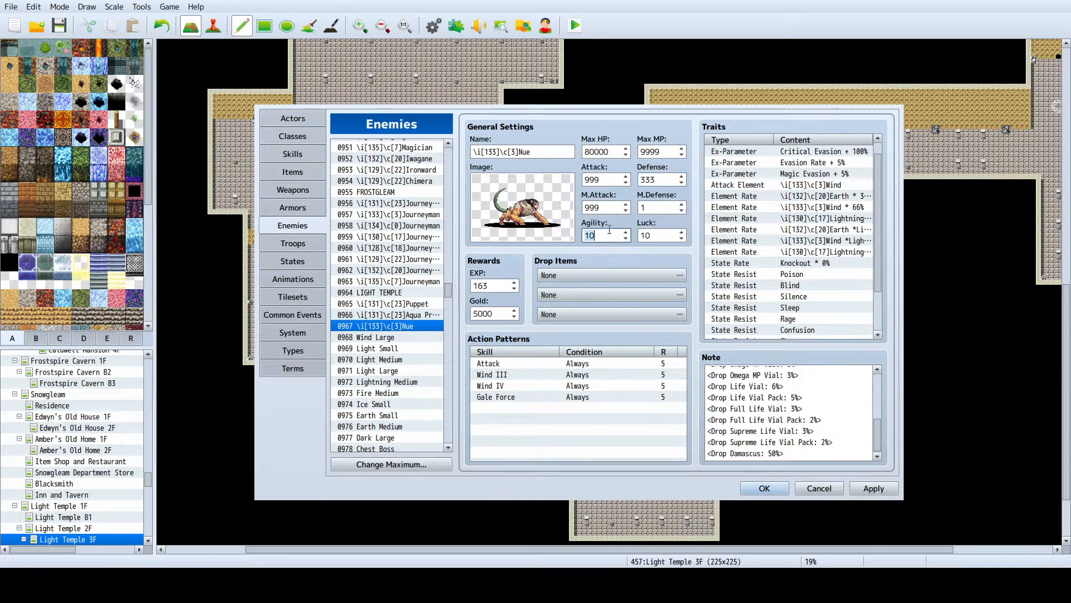
pyautogui.write('65')
pyautogui.press('BackSpace')
pyautogui.press('BackSpace')
pyautogui.write('365')
pyautogui.click(640, 235)
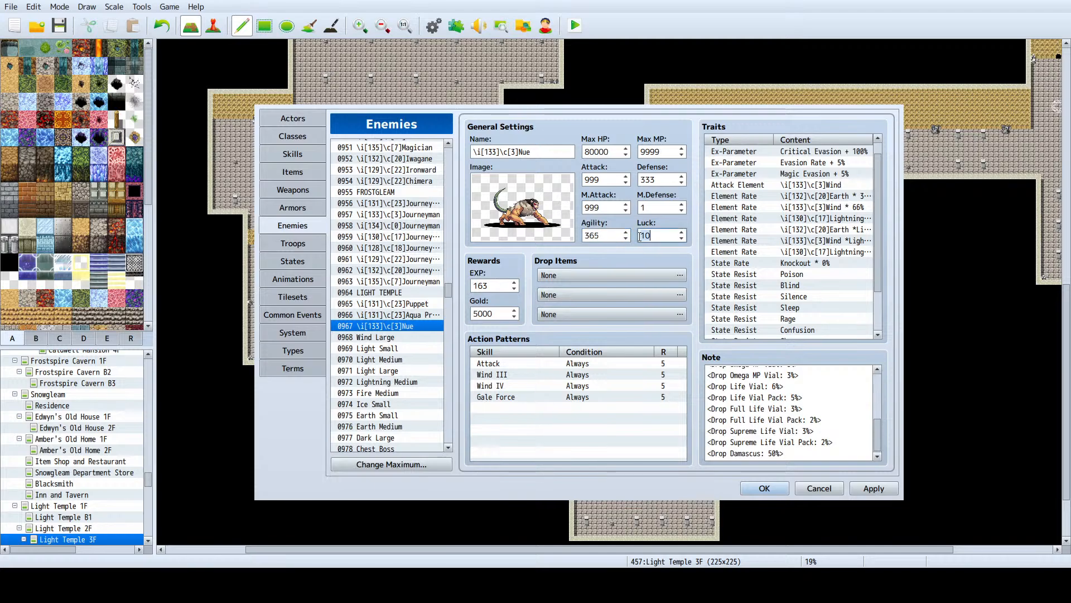
pyautogui.write('200')
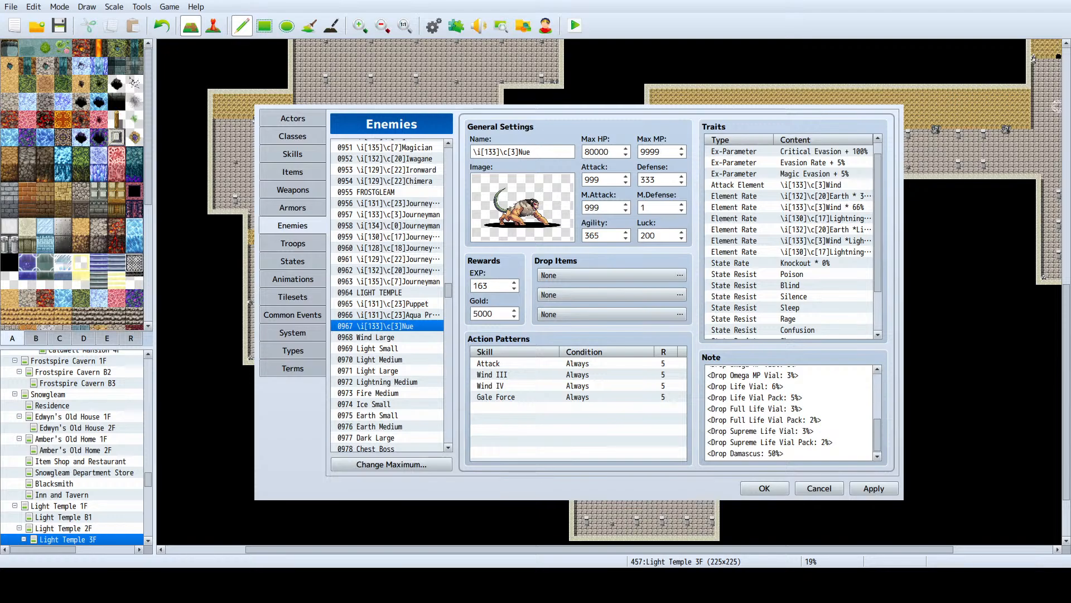
pyautogui.press('Tab')
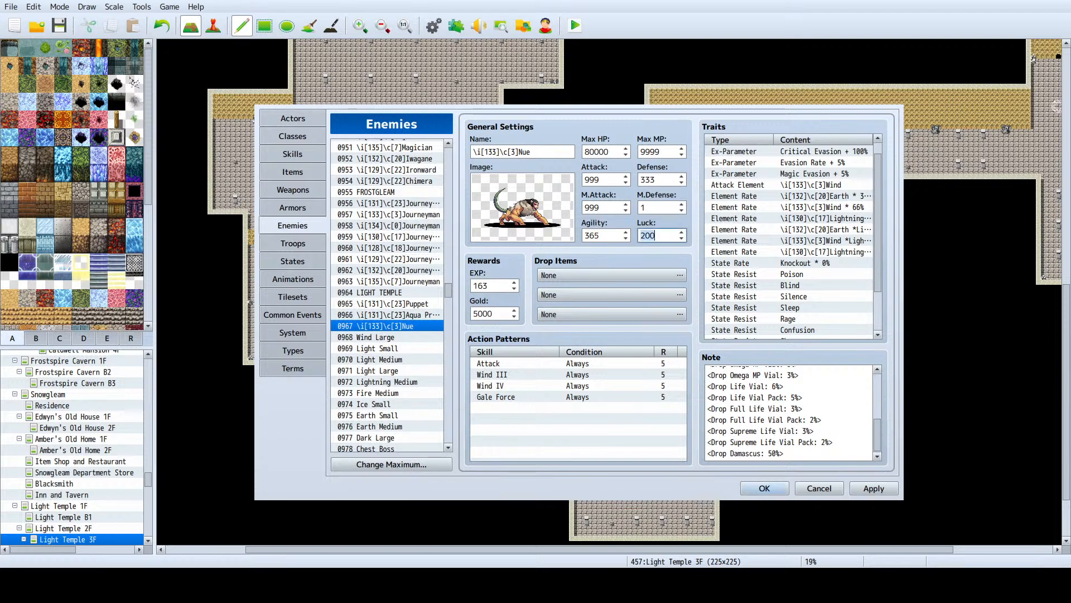
# Step: Check the stats and notes of the Celestial Saber and Twilight Saber weapons, and return to Nue's enemy entry
pyautogui.click(309, 192)
pyautogui.scroll(-4, 376, 246)
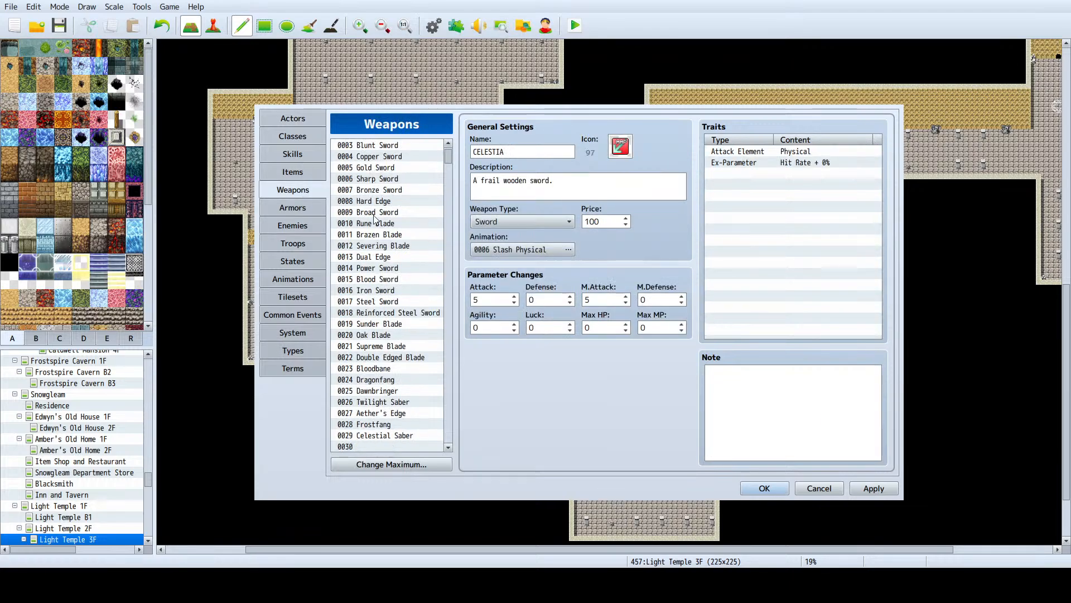
pyautogui.scroll(-1, 377, 246)
pyautogui.click(373, 326)
pyautogui.click(371, 334)
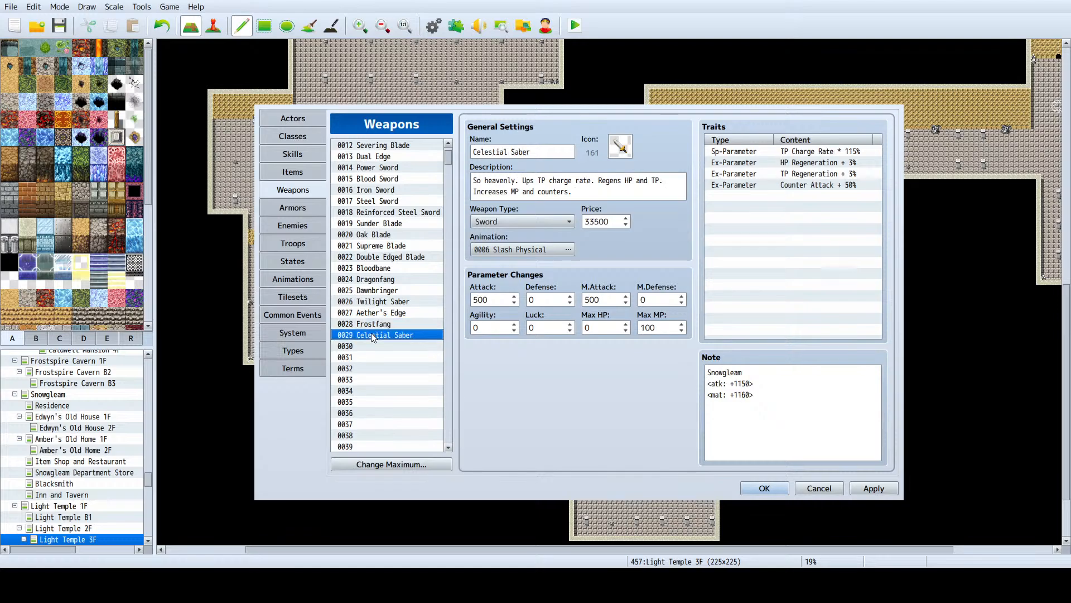
pyautogui.click(380, 302)
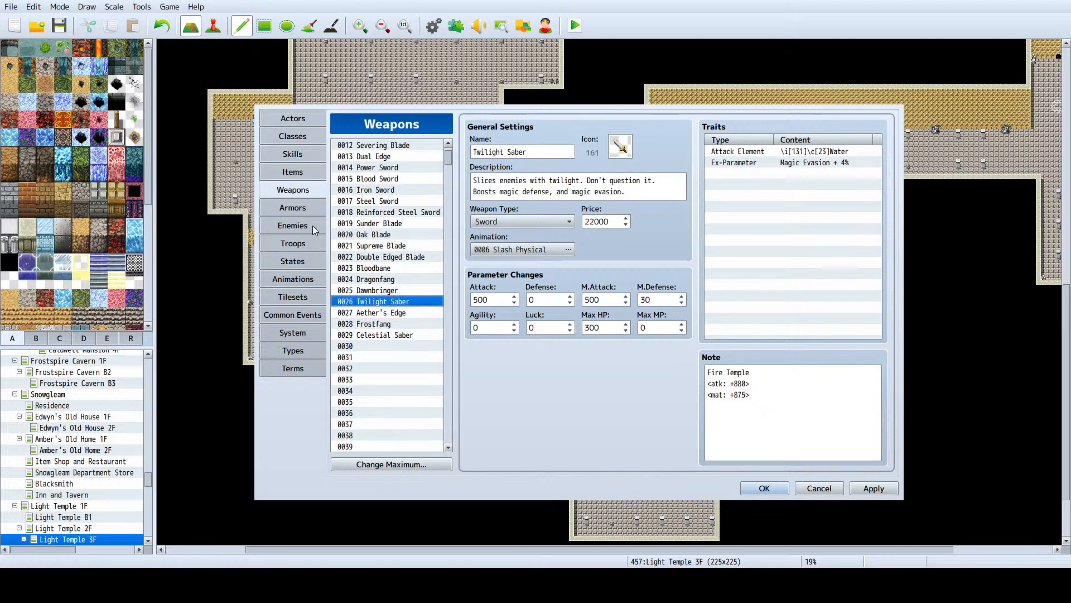
pyautogui.click(285, 225)
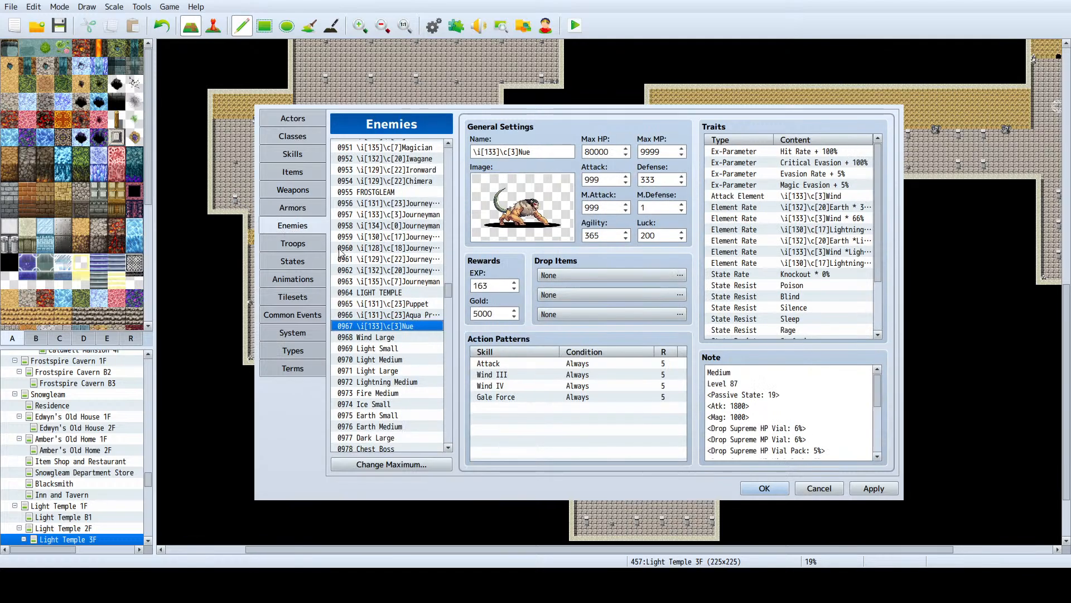
# Step: Delete the Knockout state rate from Nue's traits and apply the database changes
pyautogui.scroll(-3, 756, 272)
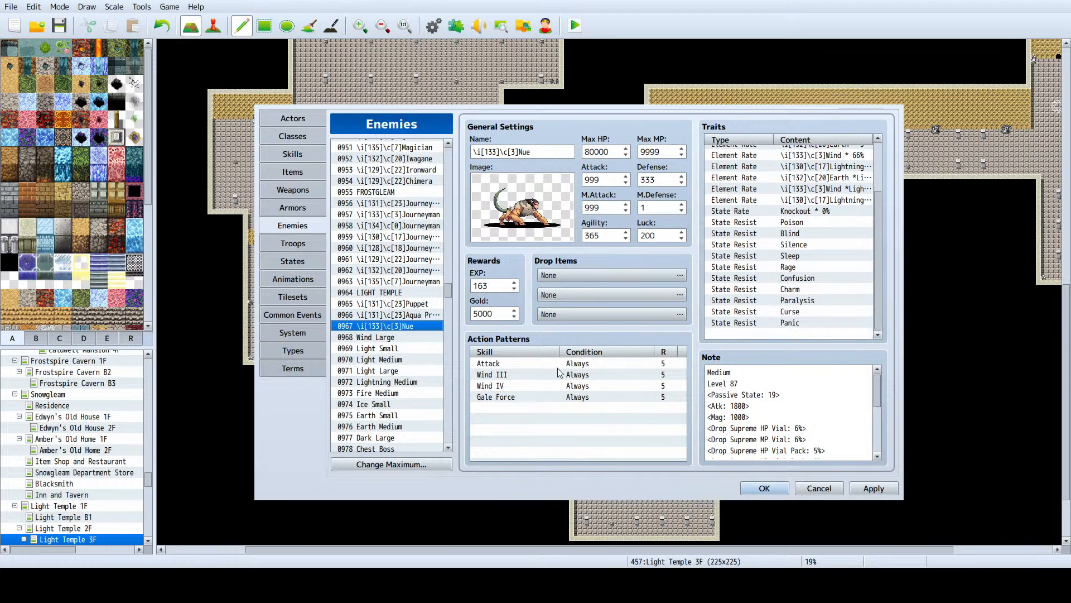
pyautogui.scroll(-1, 386, 310)
pyautogui.click(376, 326)
pyautogui.click(380, 317)
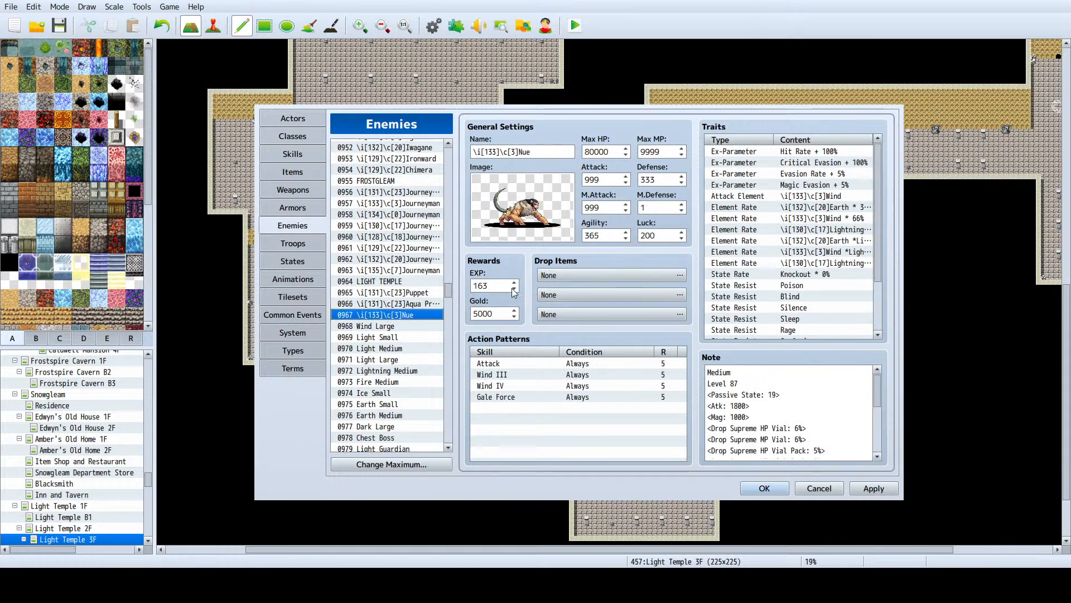
pyautogui.click(801, 196)
pyautogui.click(791, 274)
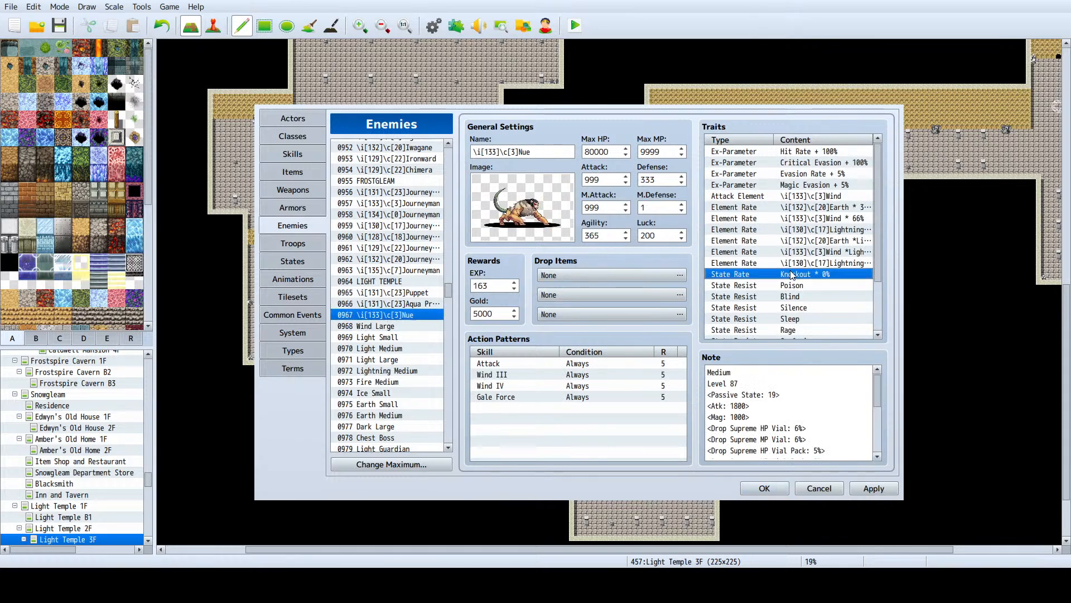
pyautogui.press('Delete')
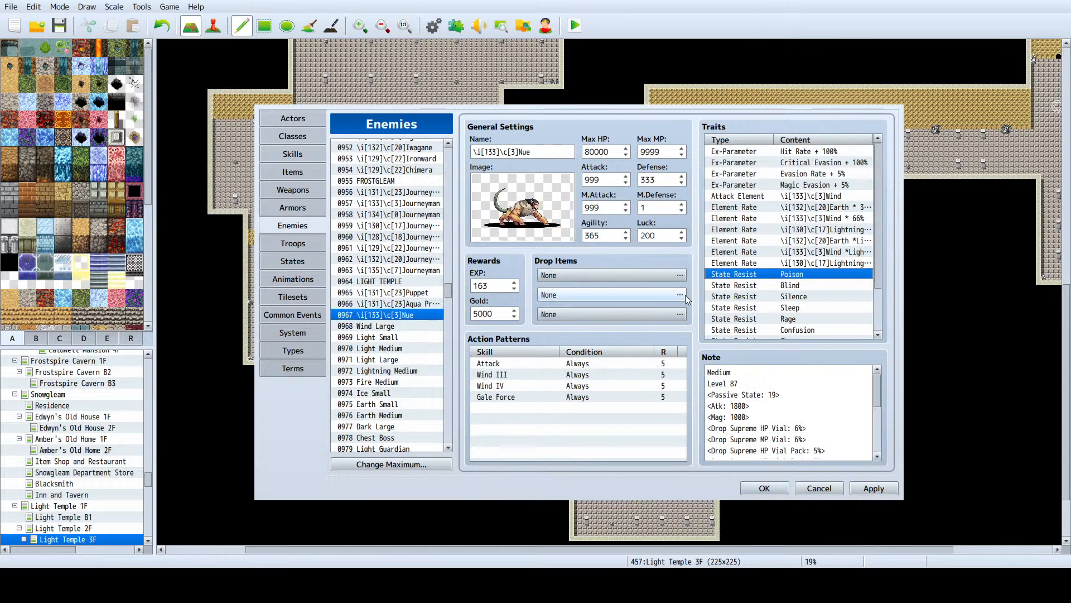
pyautogui.click(874, 488)
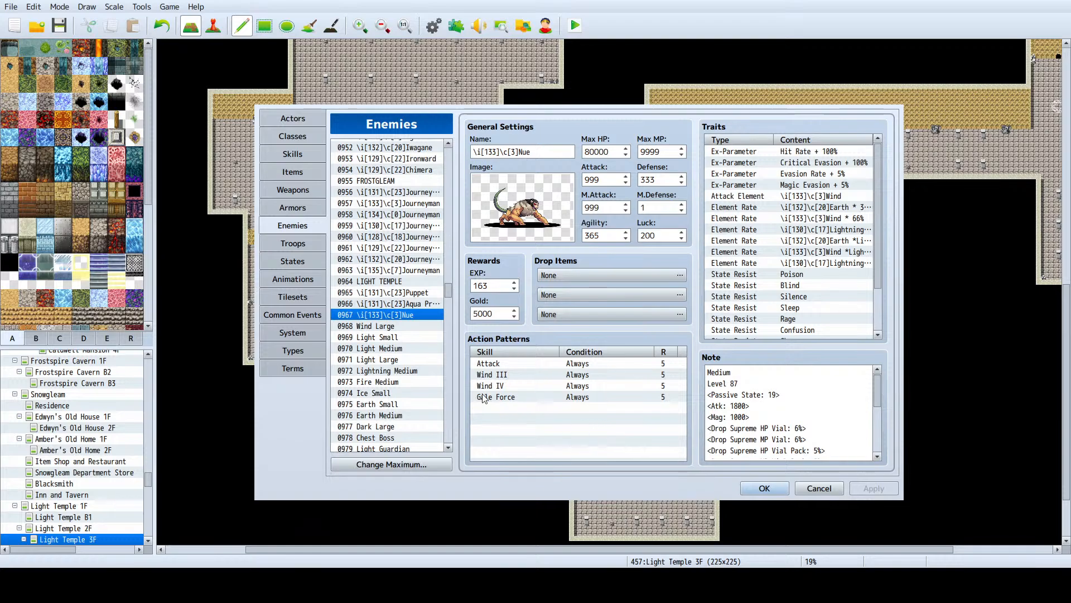
pyautogui.click(401, 329)
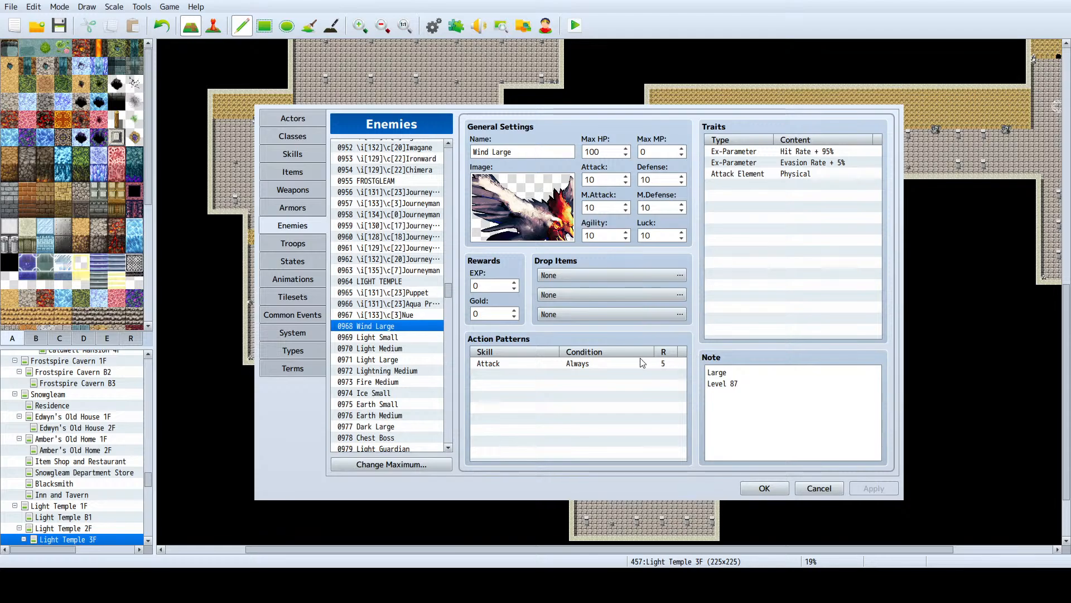
pyautogui.click(689, 417)
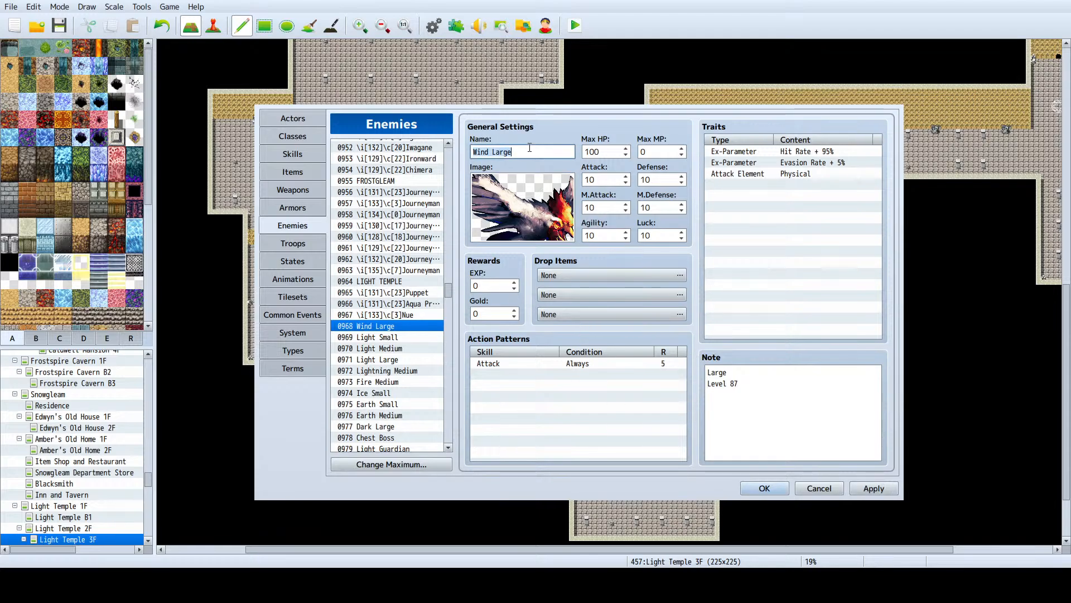
pyautogui.click(415, 316)
pyautogui.click(741, 207)
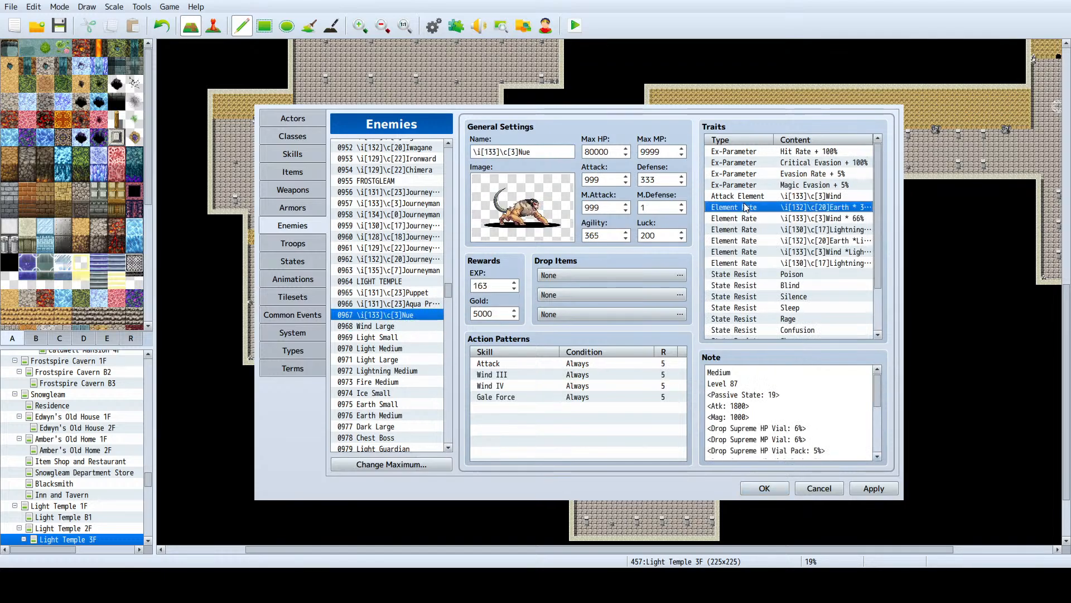
pyautogui.hotkey('ctrl', 'a')
# Step: Replace the name of enemy 0968, Wind Large, with a copy of Nue's name "\i[133]\c[3]Nue"
pyautogui.click(416, 327)
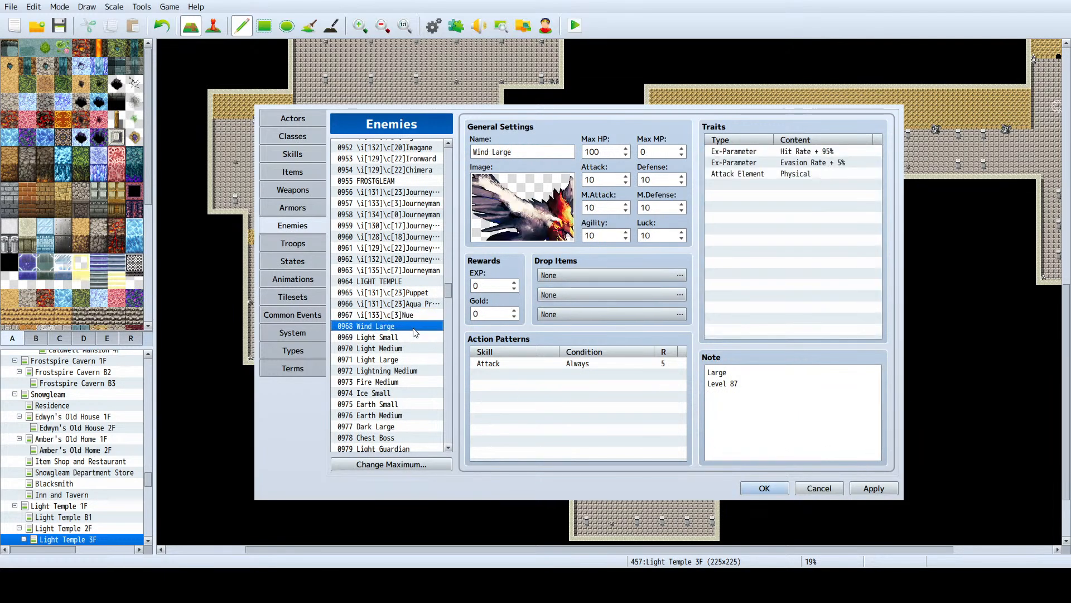
pyautogui.click(520, 151)
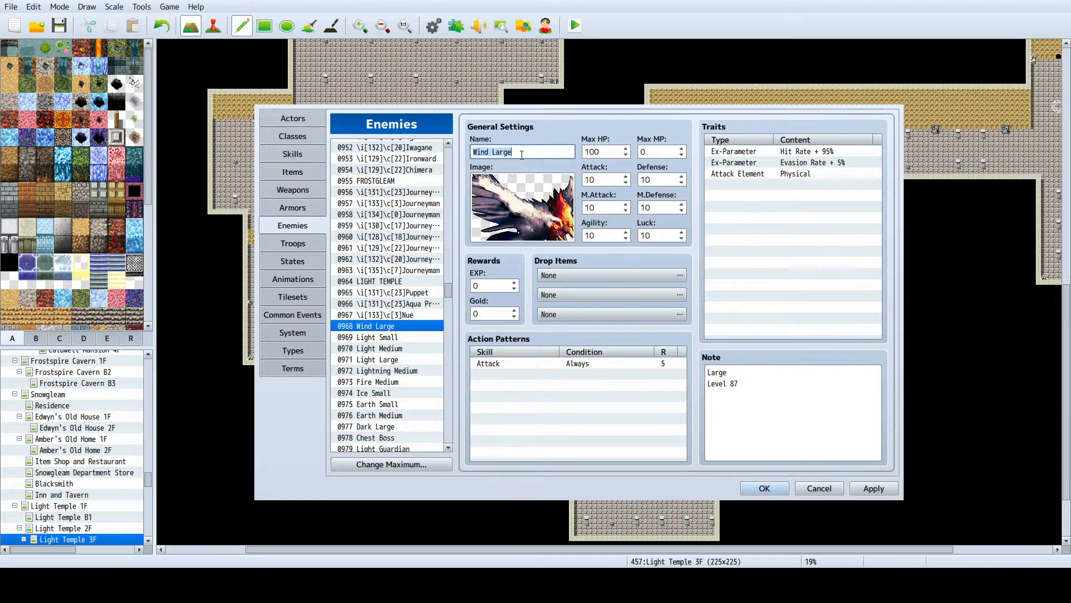
pyautogui.press('BackSpace')
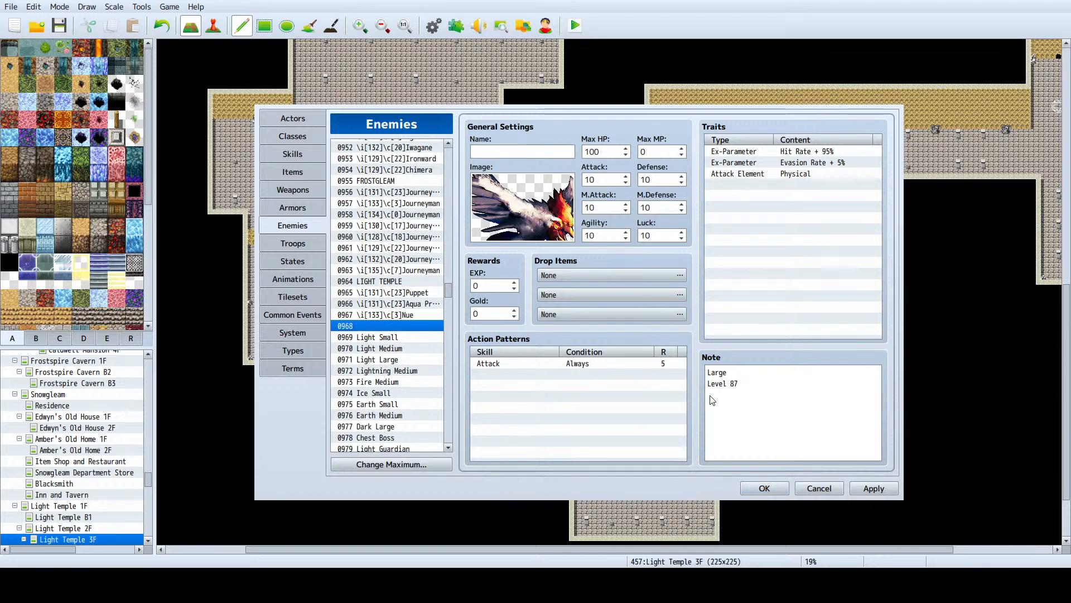
pyautogui.click(757, 414)
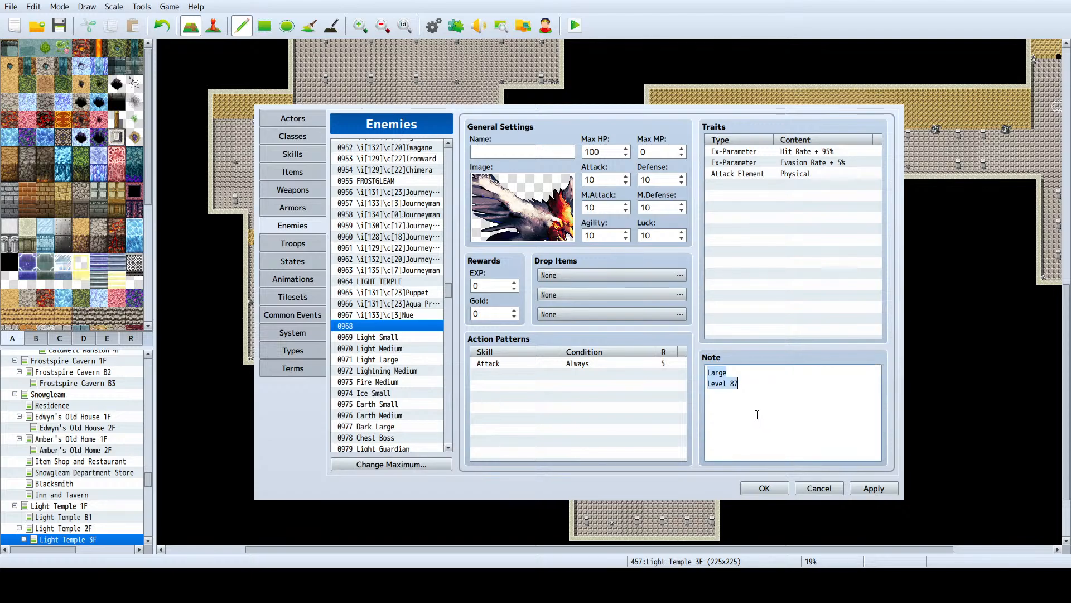
pyautogui.click(399, 316)
pyautogui.click(534, 151)
pyautogui.hotkey('ctrl', 'c')
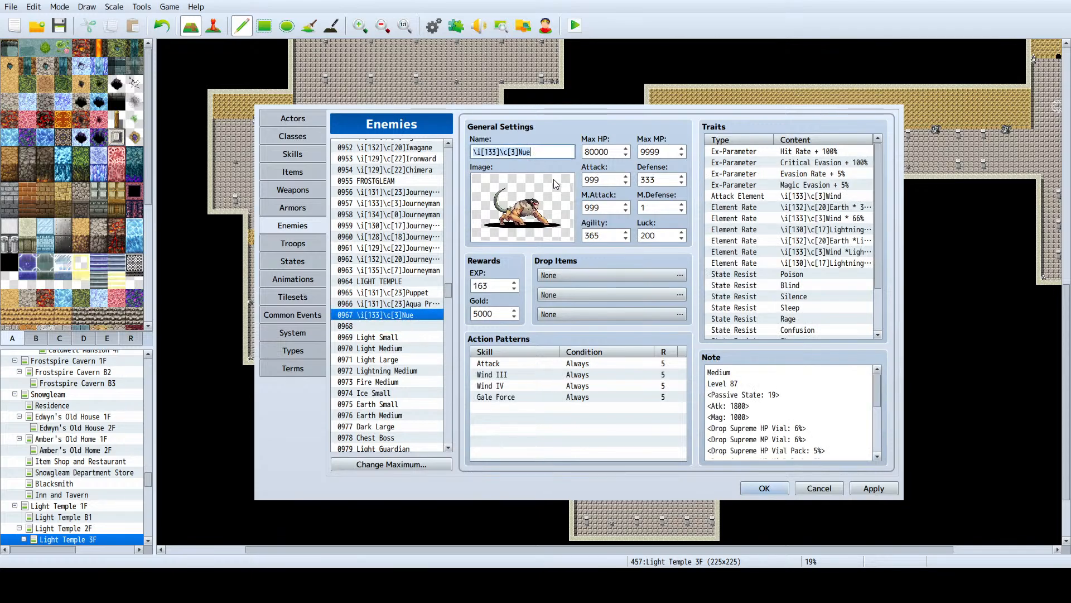
pyautogui.click(398, 326)
pyautogui.click(524, 151)
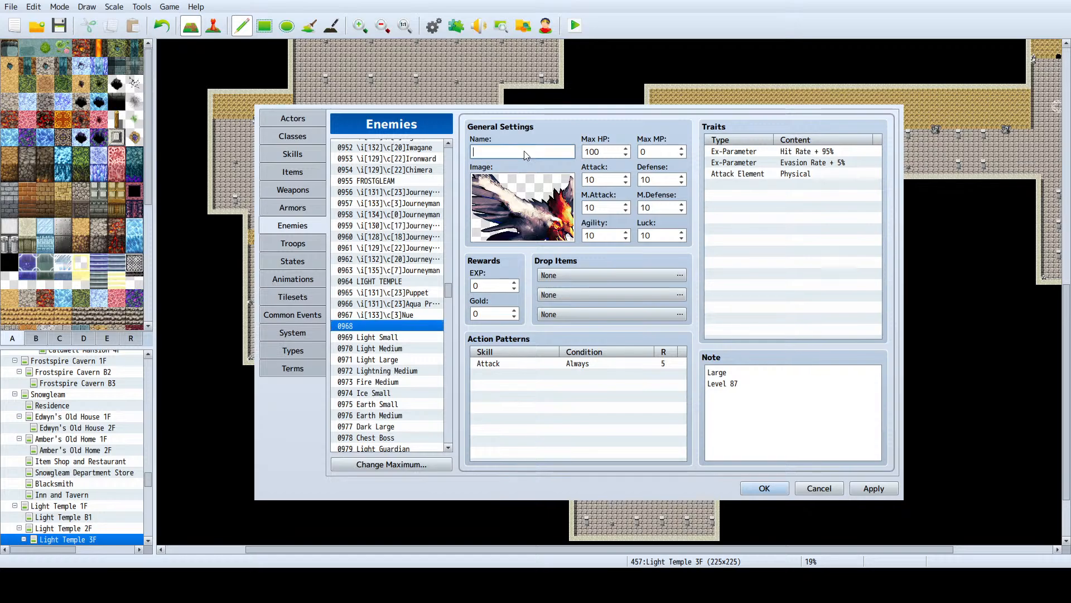
pyautogui.hotkey('ctrl', 'v')
# Step: Change "Nue" to "Ultimate Cockatrice" in the copied name of enemy 0968, keeping the icon and color codes in front
pyautogui.doubleClick(526, 152)
pyautogui.write('U')
pyautogui.click(521, 152)
pyautogui.press('BackSpace')
pyautogui.write('Ultimate Cockatrice')
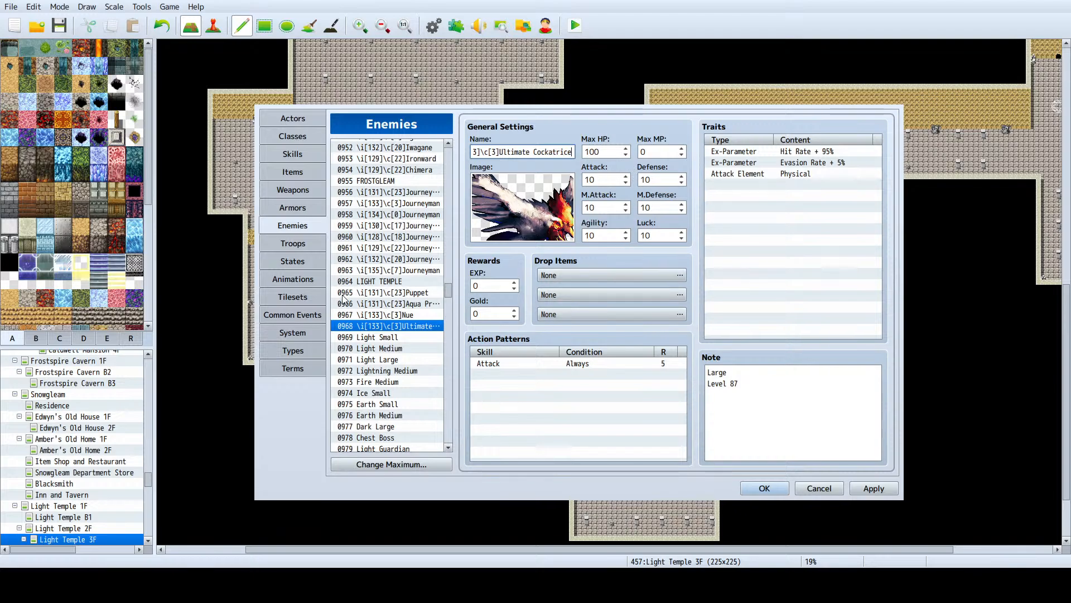
pyautogui.click(401, 312)
pyautogui.click(397, 327)
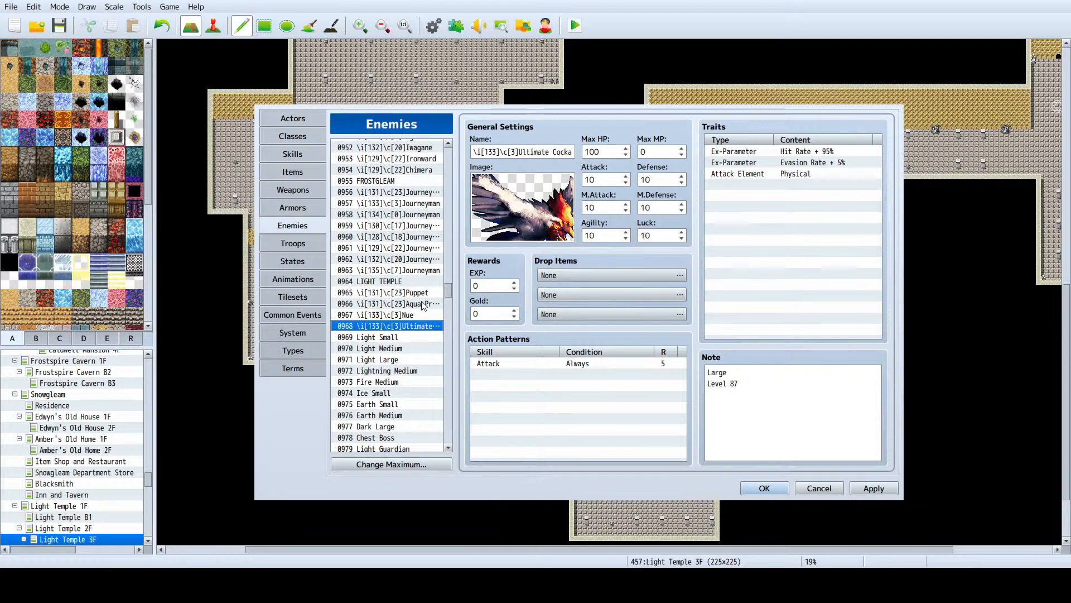
# Step: Check Aqua Princess's rewards for reference, set Ultimate Cockatrice's rewards to 326 EXP and 10500 gold, and apply the changes
pyautogui.click(422, 304)
pyautogui.click(424, 326)
pyautogui.click(490, 282)
pyautogui.write('326')
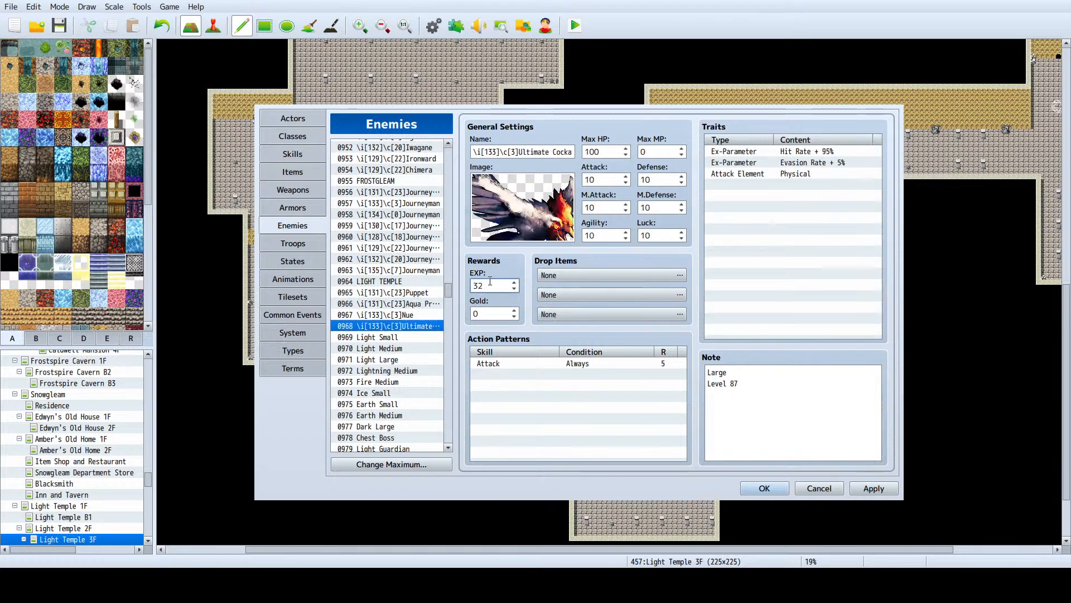
pyautogui.click(434, 305)
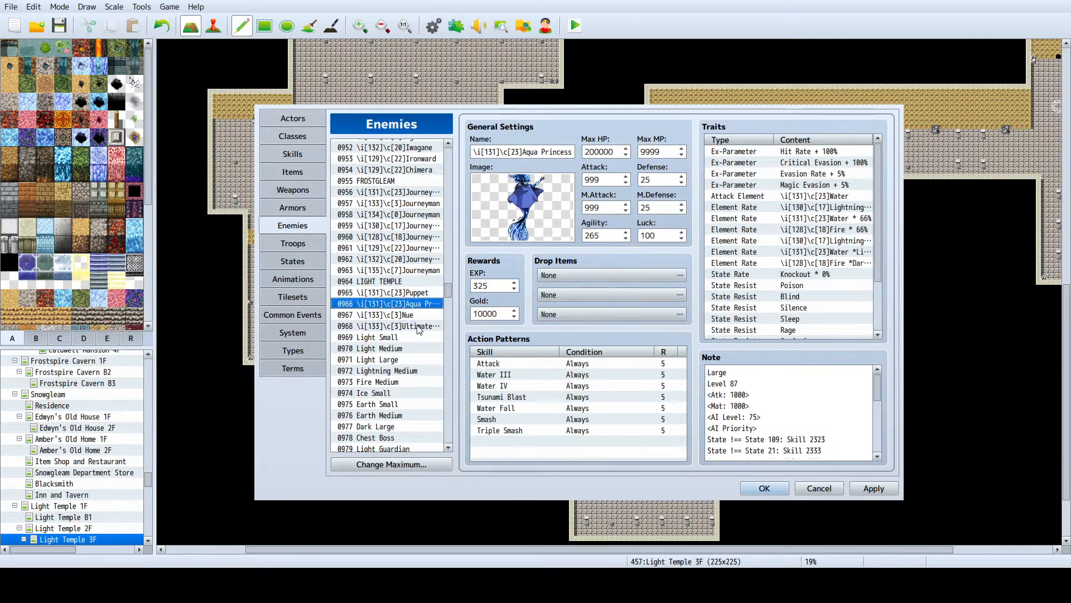
pyautogui.click(421, 326)
pyautogui.click(478, 313)
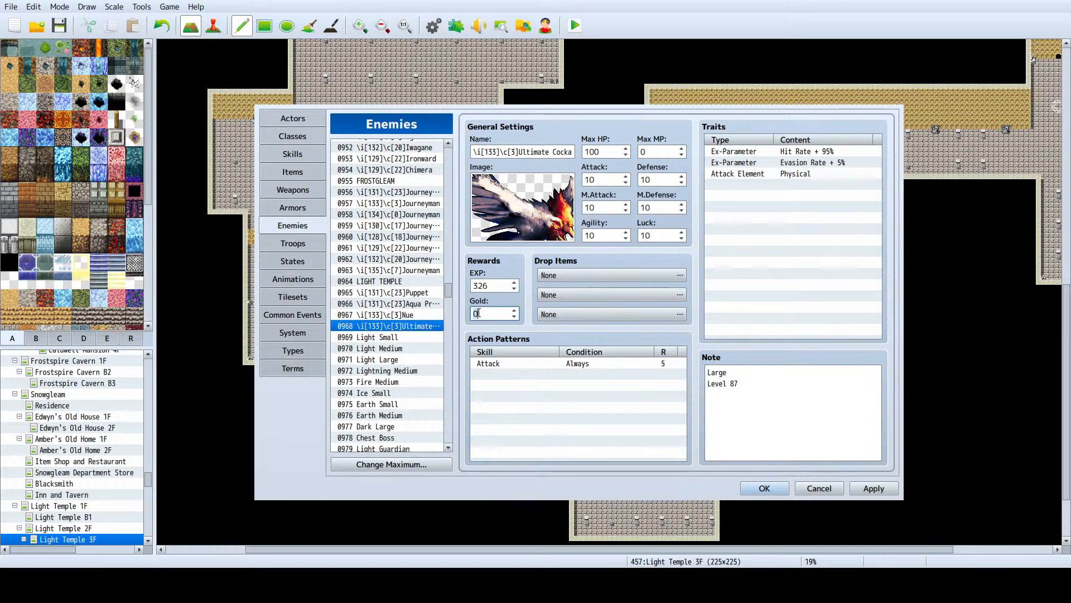
pyautogui.write('10500')
pyautogui.click(874, 487)
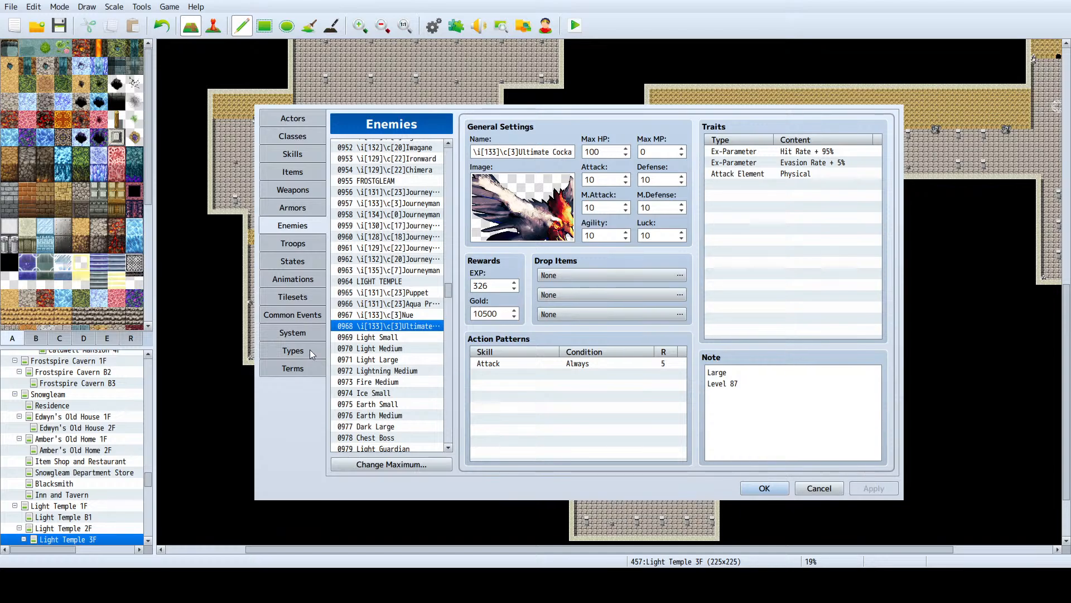
# Step: Select the item drop tags in Aqua Princess's note, starting from "<Drop Supreme HP Vial: 6%>"
pyautogui.click(409, 316)
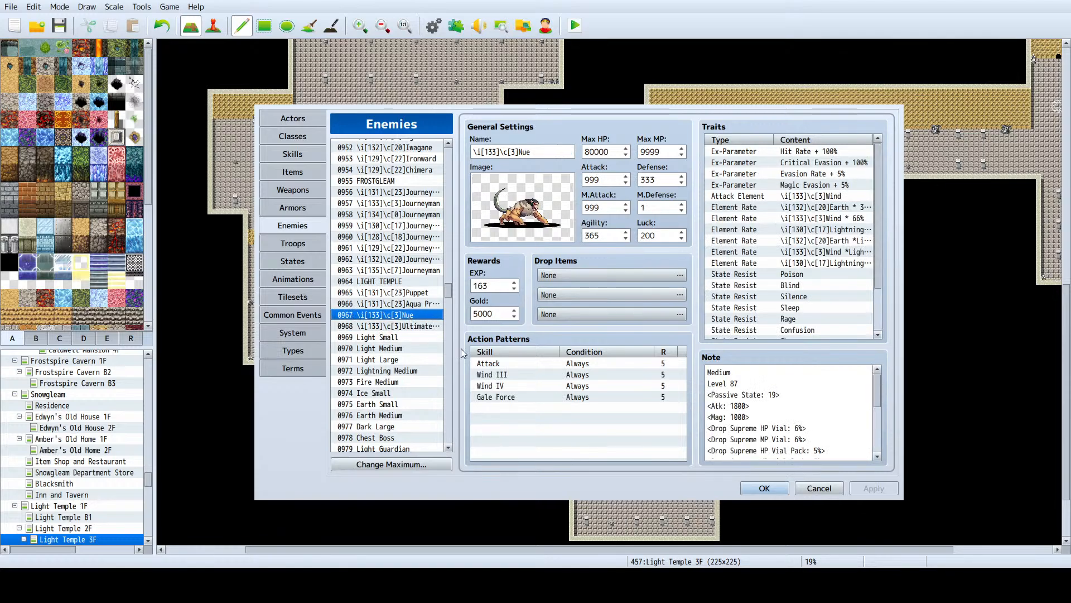
pyautogui.click(406, 304)
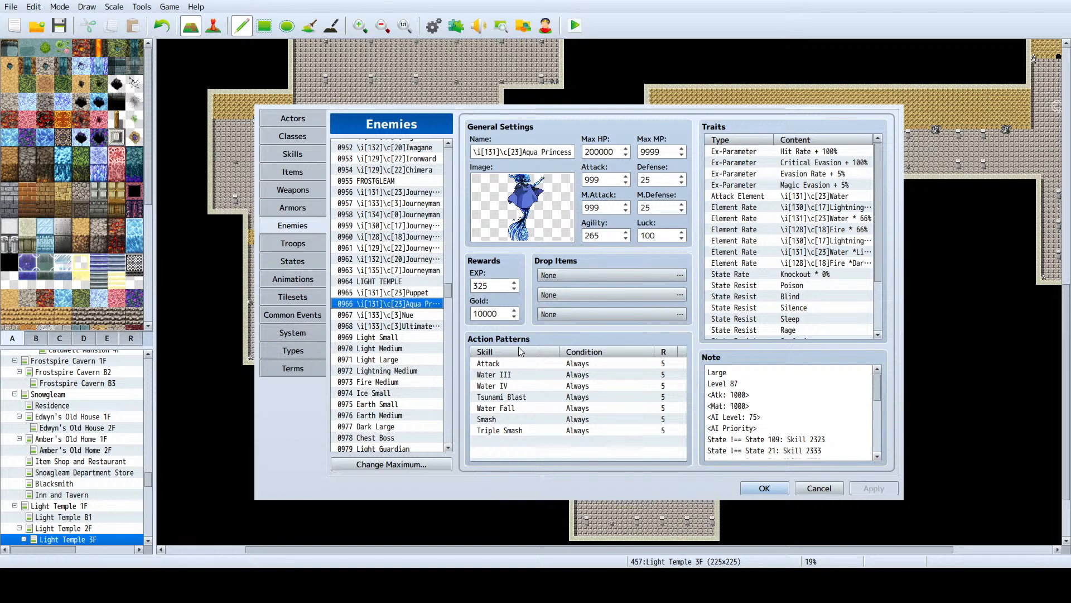
pyautogui.scroll(-2, 787, 401)
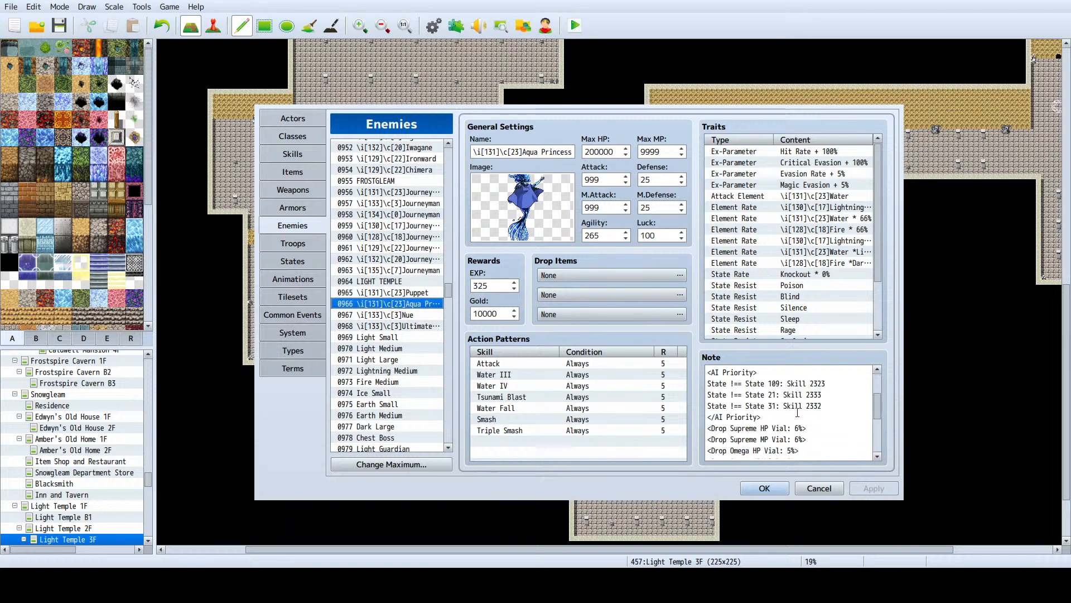
pyautogui.scroll(-1, 798, 413)
pyautogui.moveTo(707, 406); pyautogui.dragTo(799, 428)
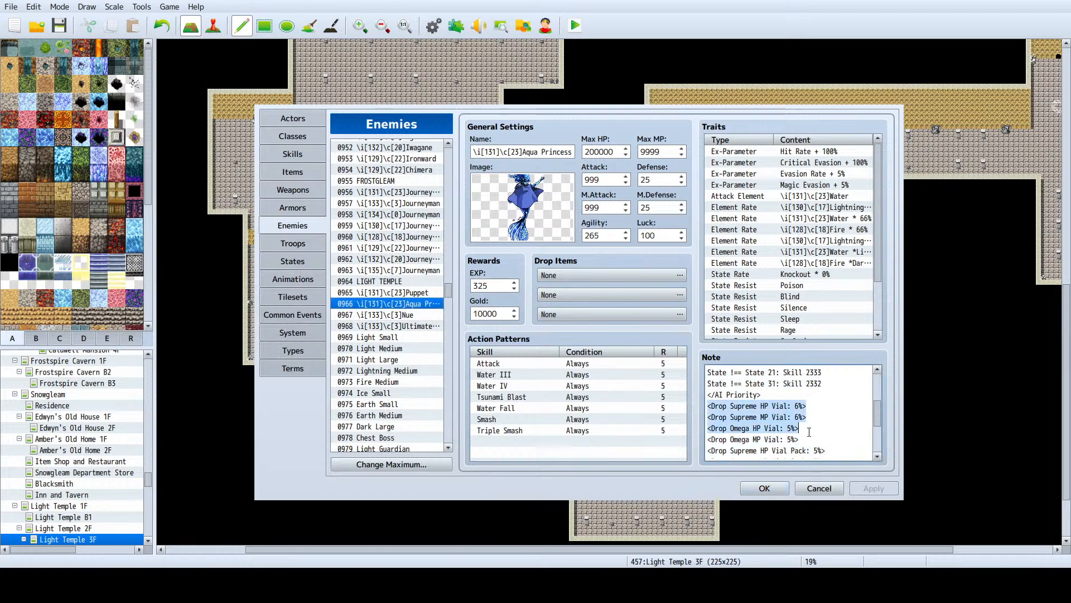
# Step: Copy Aqua Princess's item-drop tags, from Drop Supreme HP Vial through Drop Damascus, into enemy 0968's note below the Level 87 line
pyautogui.hotkey('ctrl', 'shift', 'End')
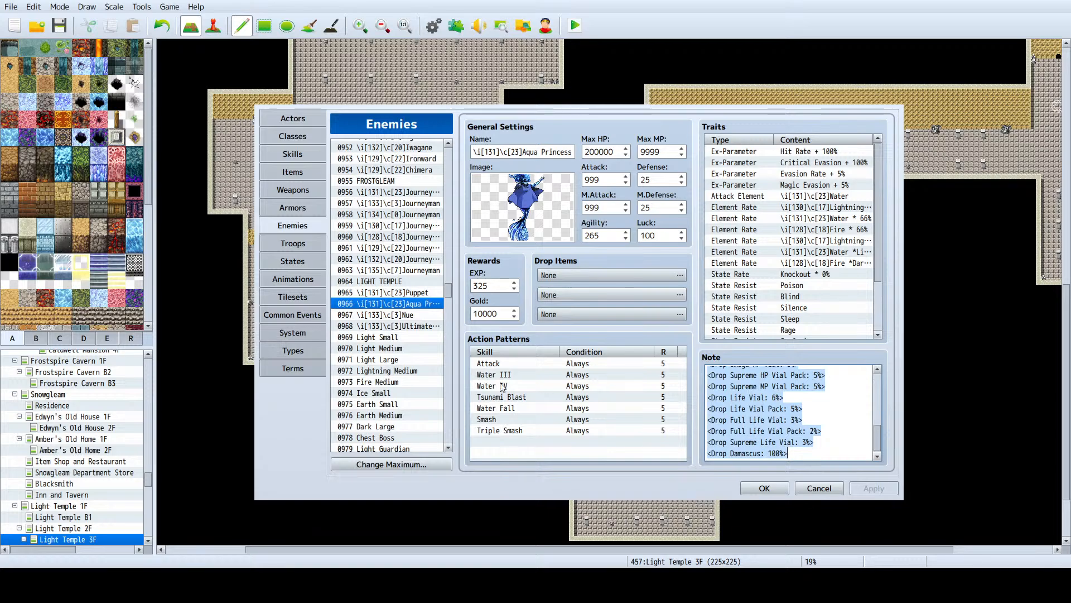
pyautogui.click(412, 330)
pyautogui.doubleClick(777, 403)
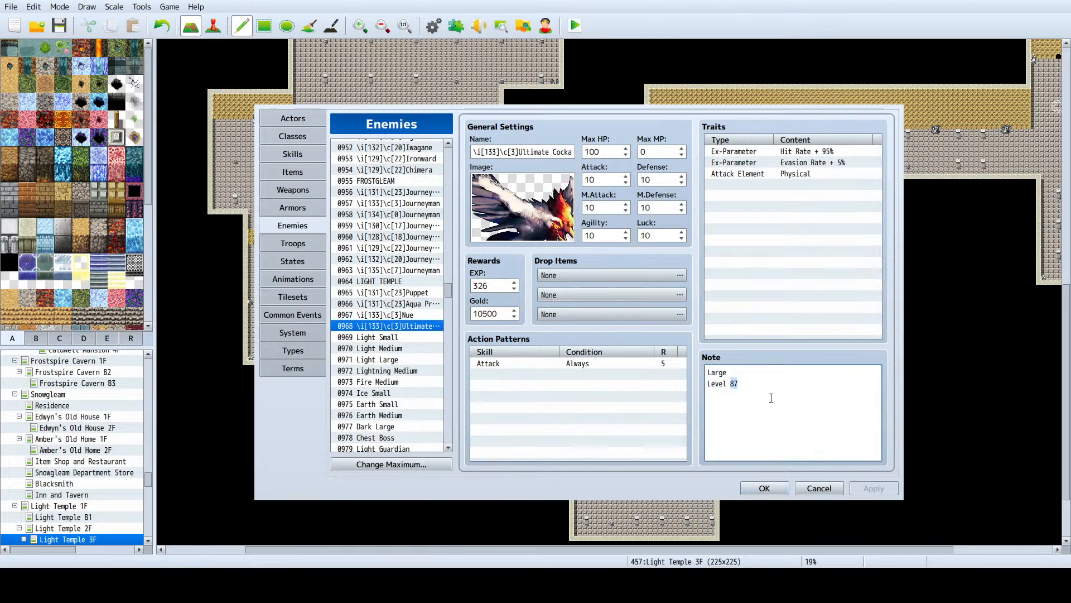
pyautogui.click(769, 398)
pyautogui.press('Return')
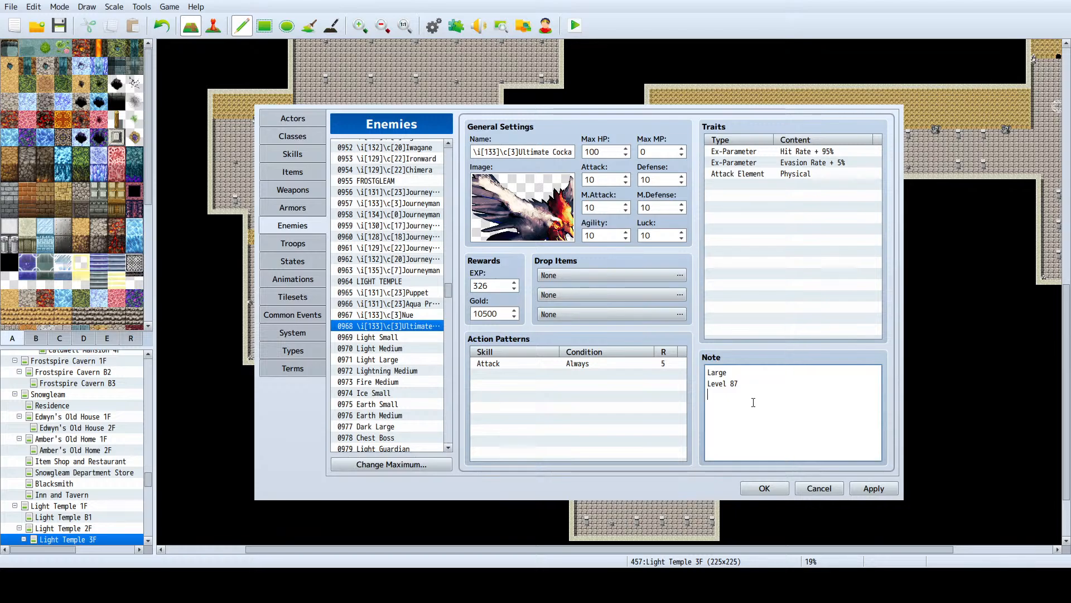
pyautogui.hotkey('ctrl', 'v')
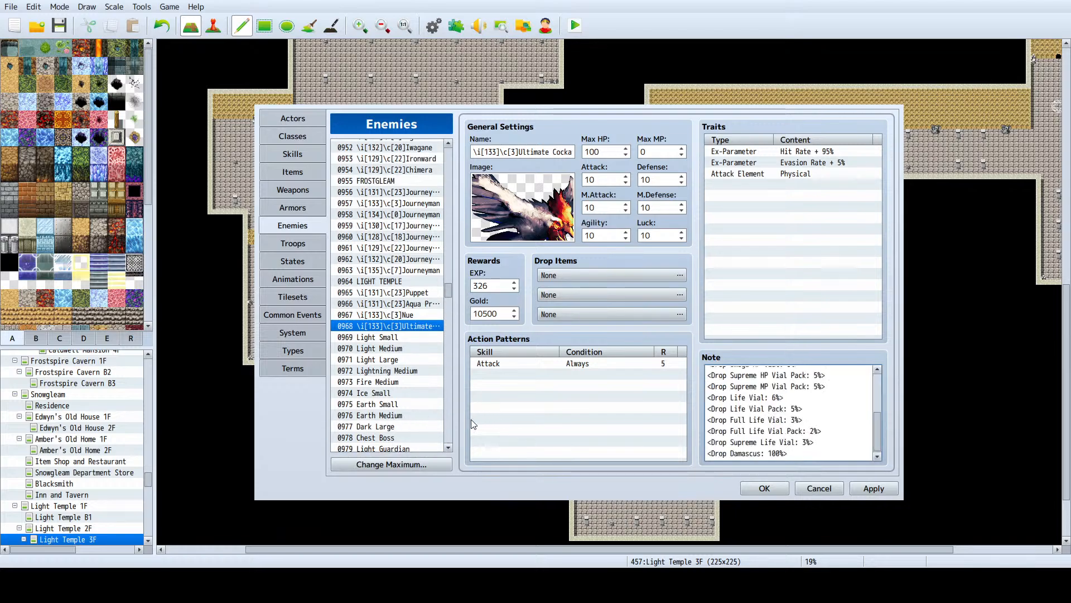
pyautogui.scroll(-1, 411, 416)
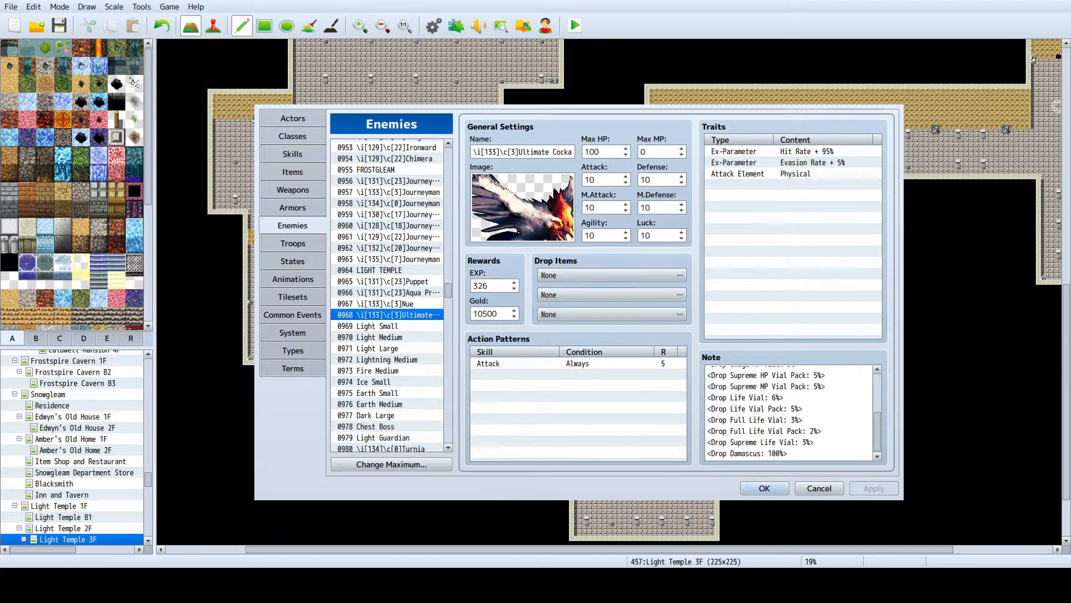
# Step: Replace all traits of enemy 0968 with the complete trait list copied from enemy 0967 Nue
pyautogui.click(777, 213)
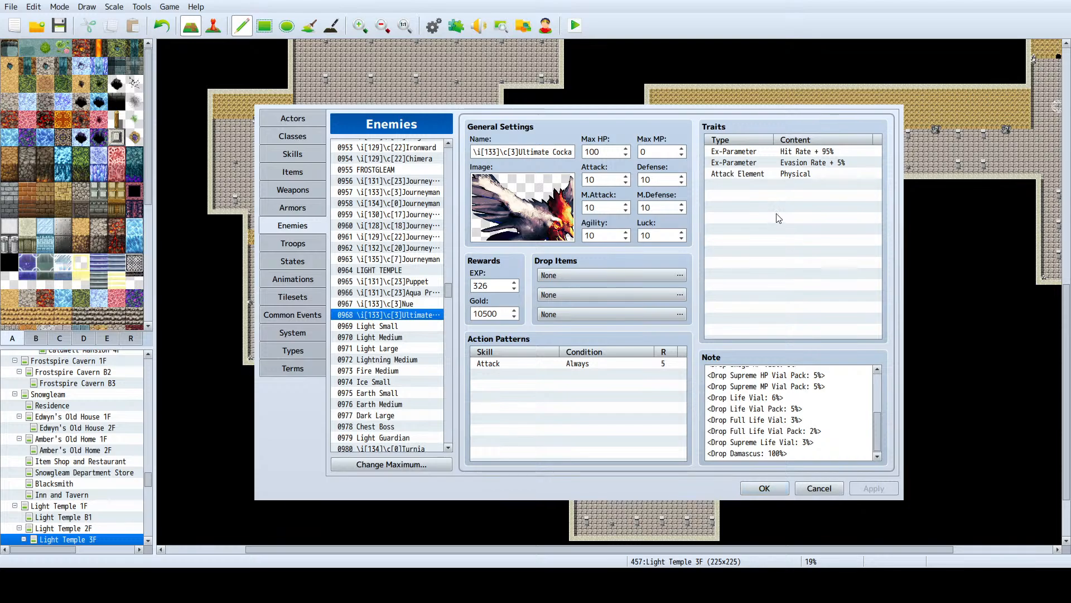
pyautogui.click(863, 314)
pyautogui.click(377, 304)
pyautogui.click(744, 229)
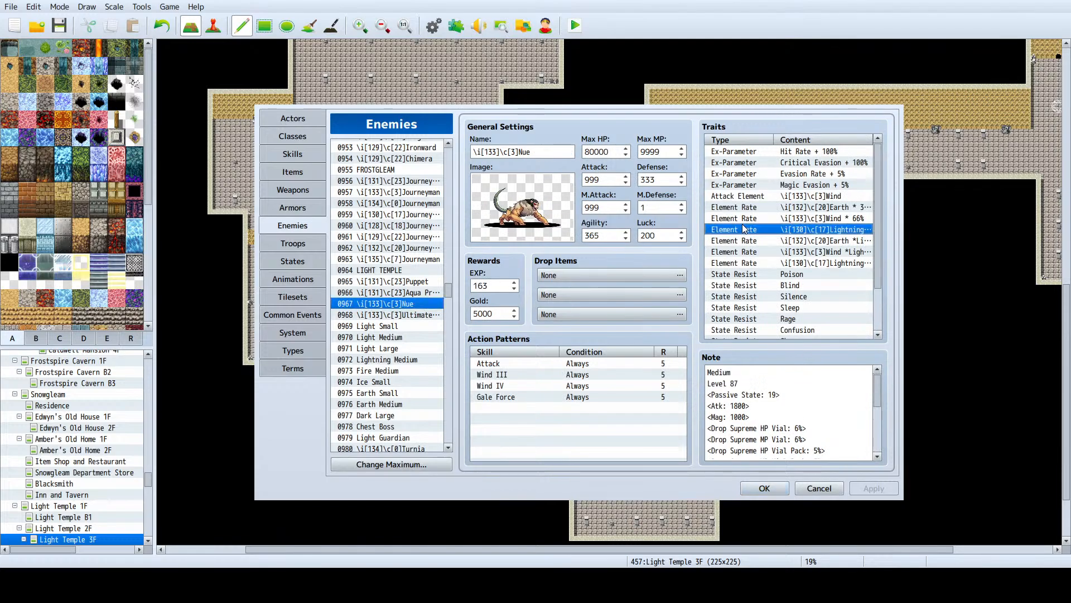
pyautogui.hotkey('ctrl', 'a')
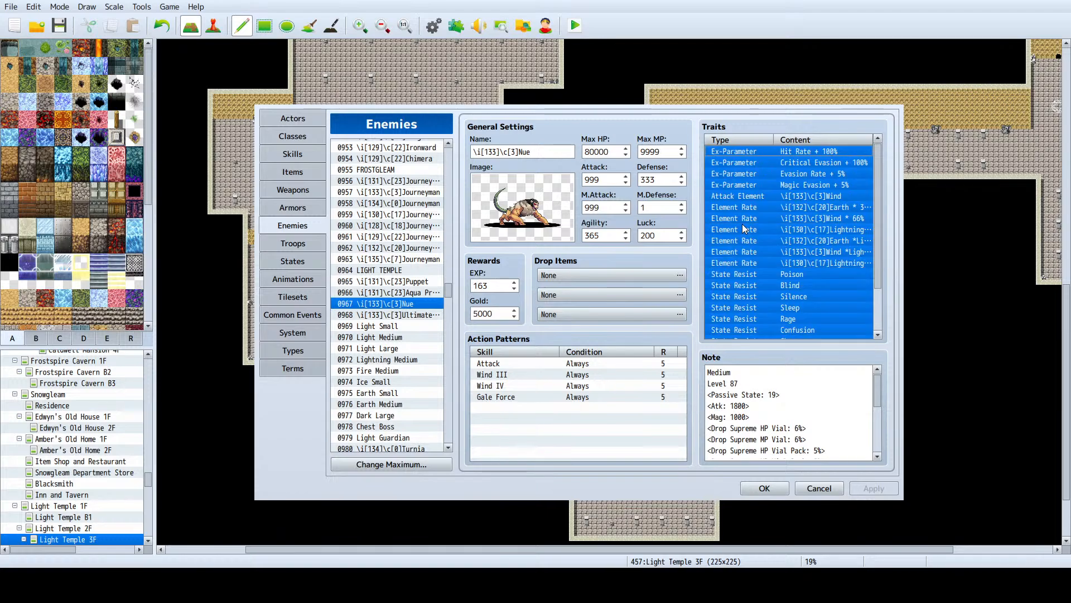
pyautogui.click(433, 315)
pyautogui.click(797, 152)
pyautogui.hotkey('ctrl', 'a')
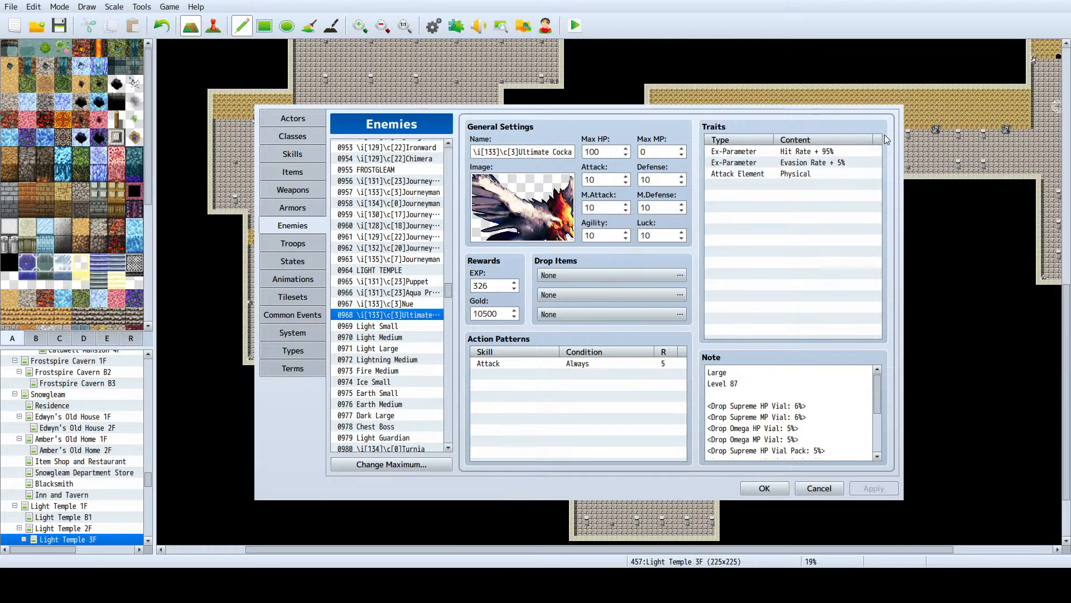
pyautogui.hotkey('ctrl', 'a')
pyautogui.press('Delete')
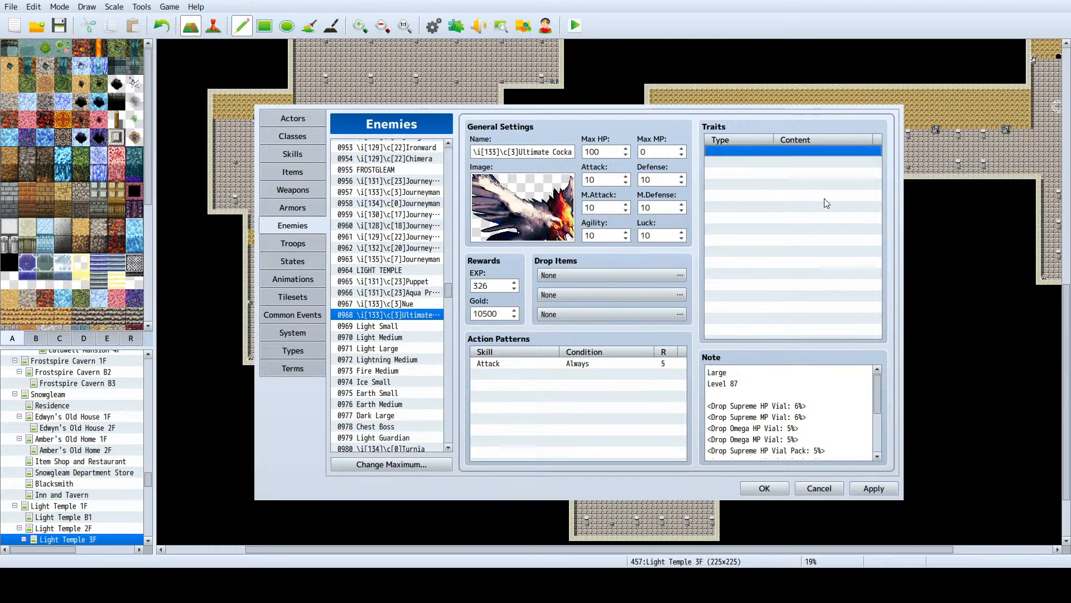
pyautogui.hotkey('ctrl', 'v')
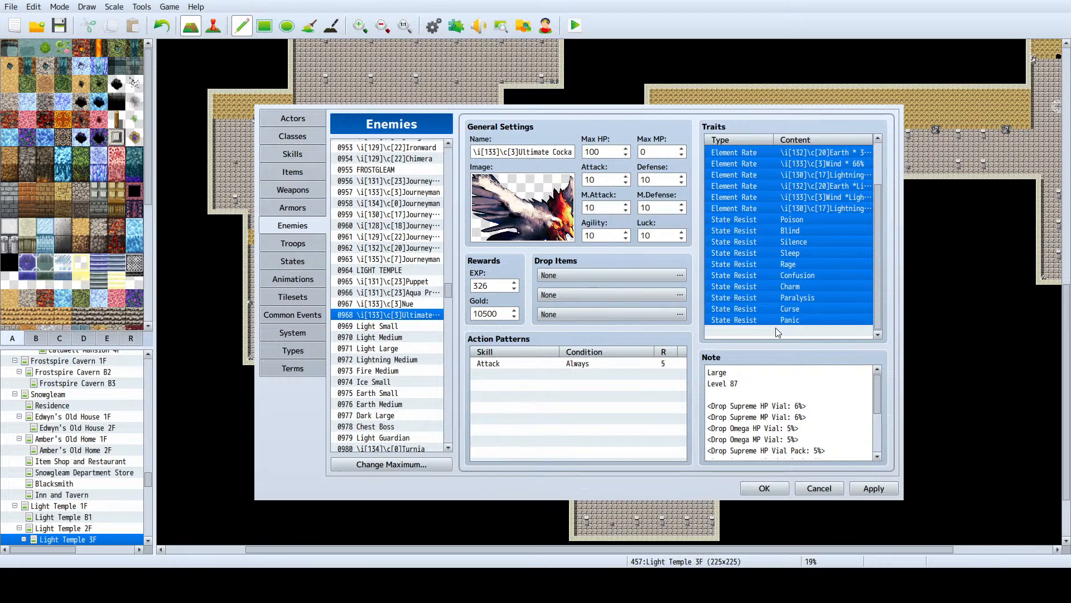
# Step: Copy the Knockout * 0% state rate trait from Aqua Princess into enemy 0968's traits, above the Poison resistance
pyautogui.click(410, 303)
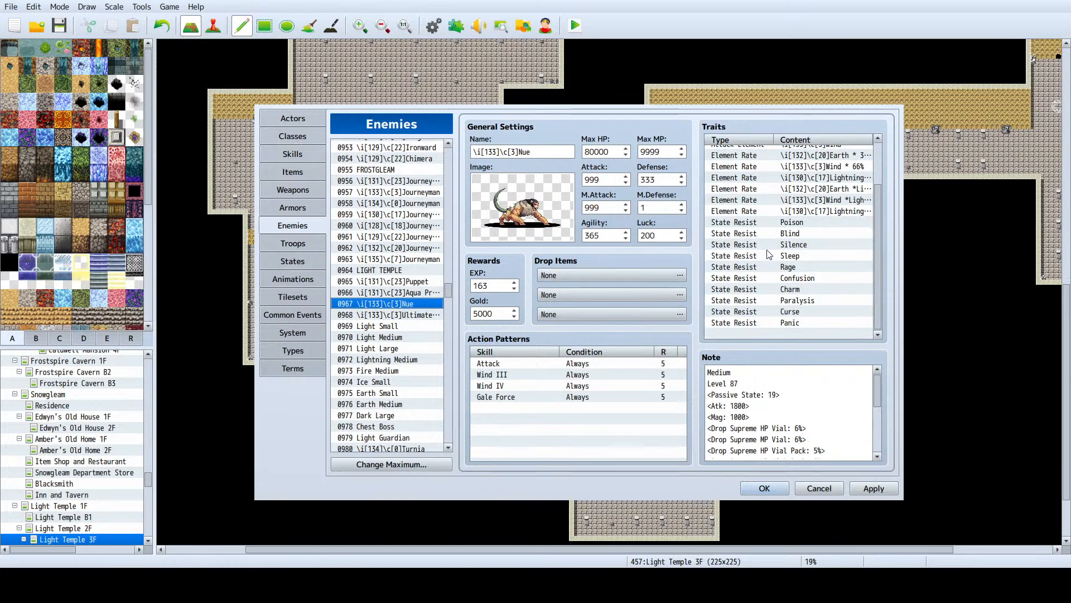
pyautogui.click(377, 292)
pyautogui.click(735, 222)
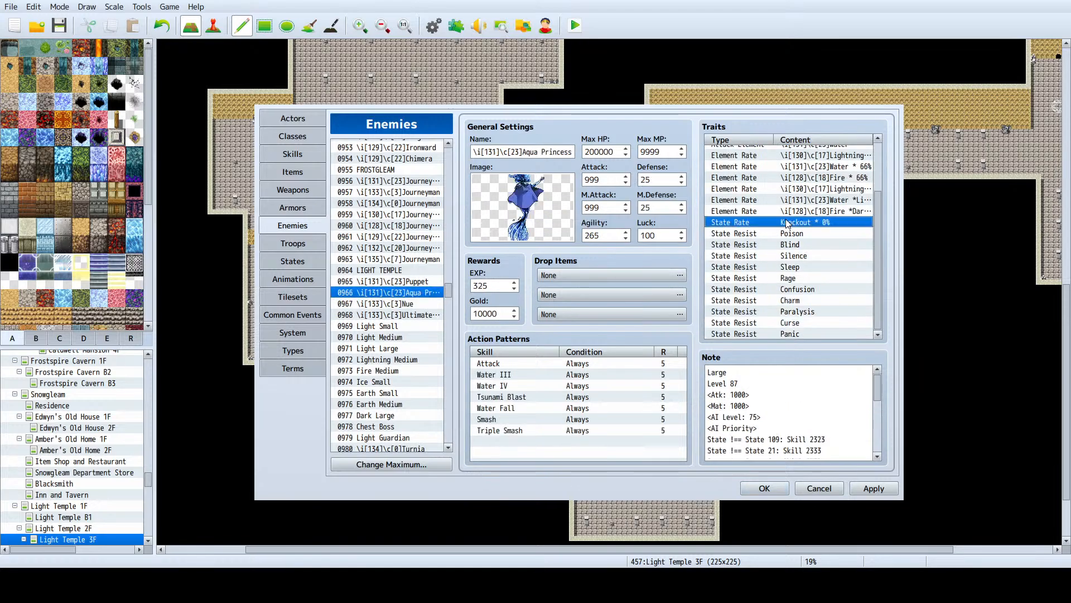
pyautogui.click(394, 315)
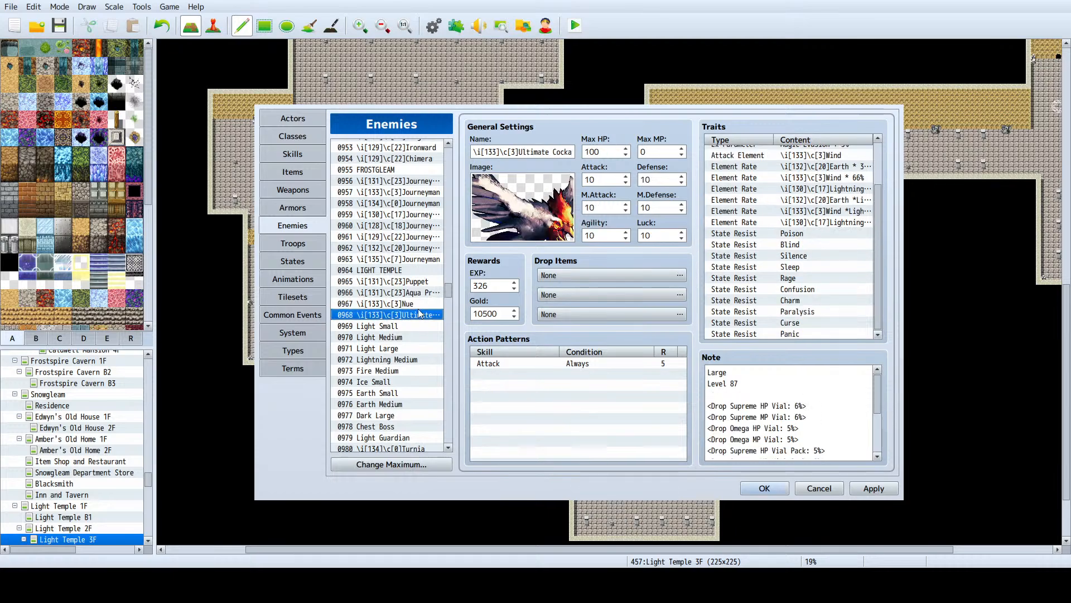
pyautogui.click(755, 234)
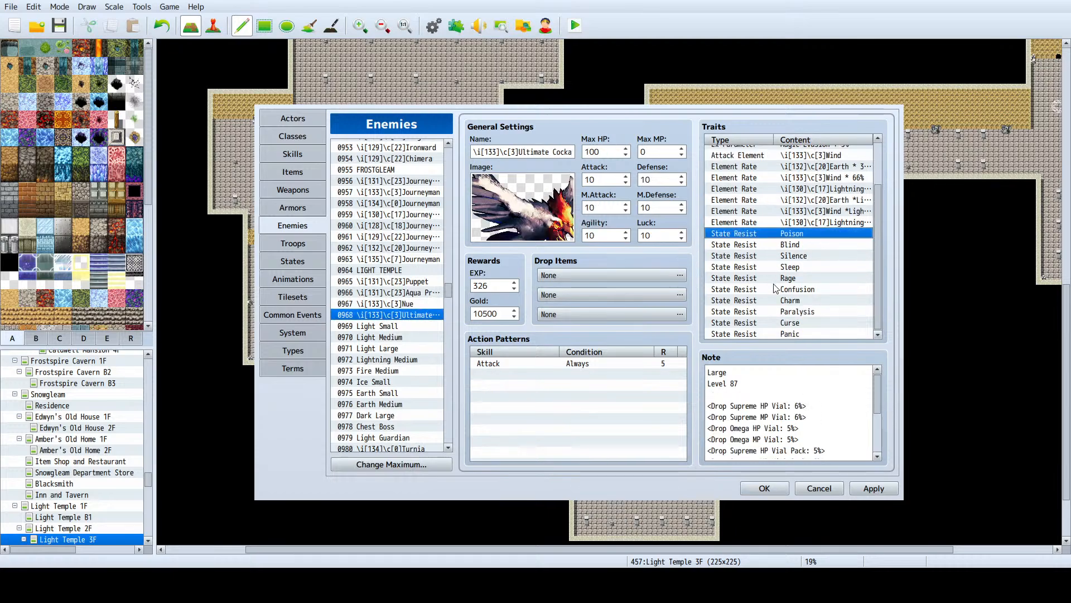
pyautogui.hotkey('ctrl', 'v')
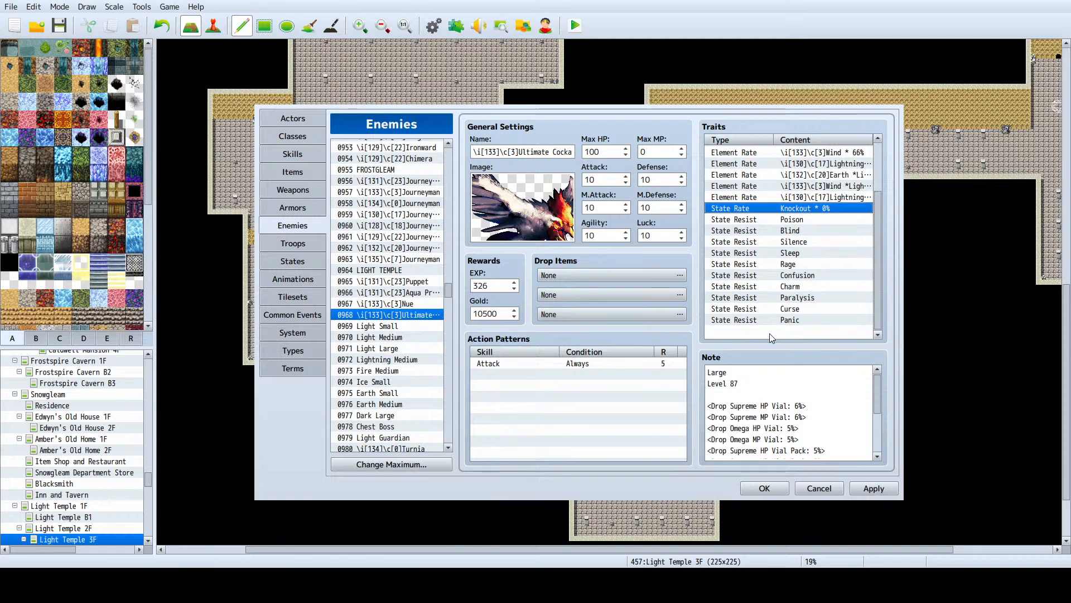
# Step: Review enemy 0968's trait list and compare it with the traits and action patterns of Nue and Aqua Princess
pyautogui.scroll(2, 824, 238)
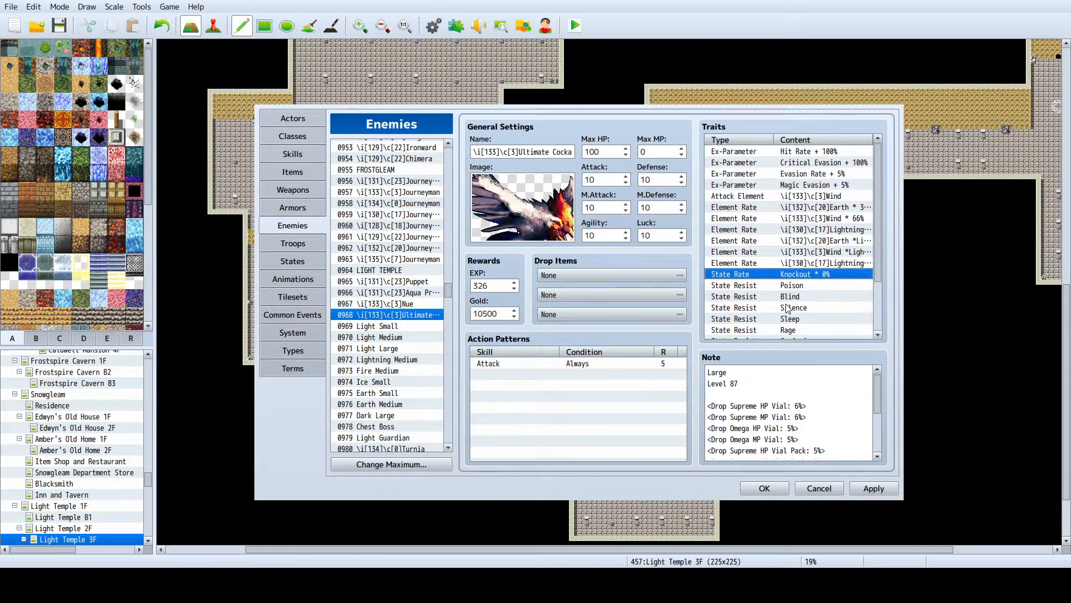
pyautogui.scroll(-3, 847, 257)
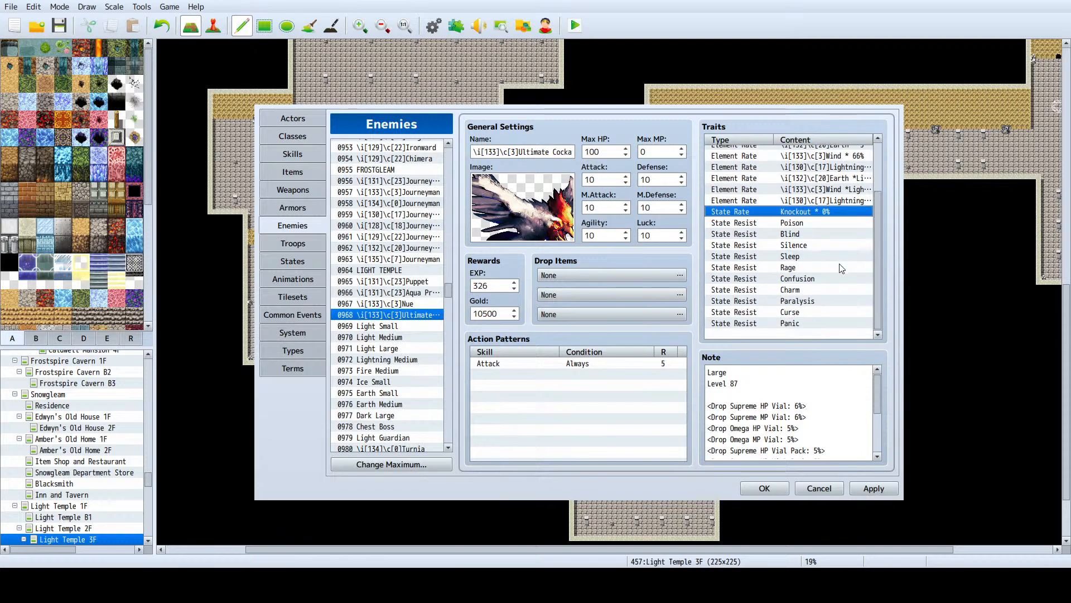
pyautogui.click(780, 327)
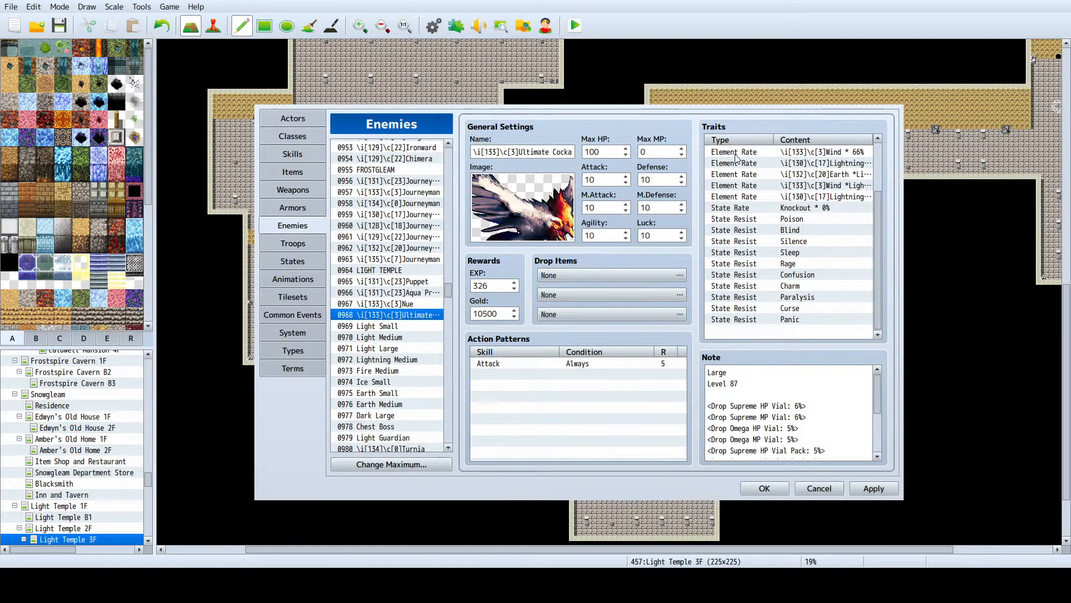
pyautogui.click(853, 305)
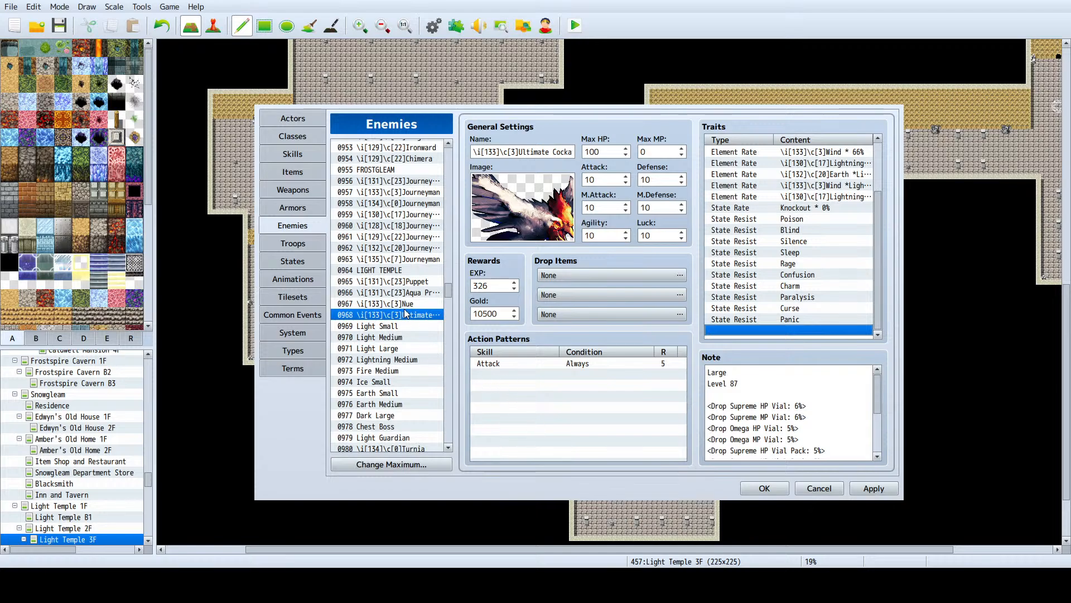
pyautogui.press('Up')
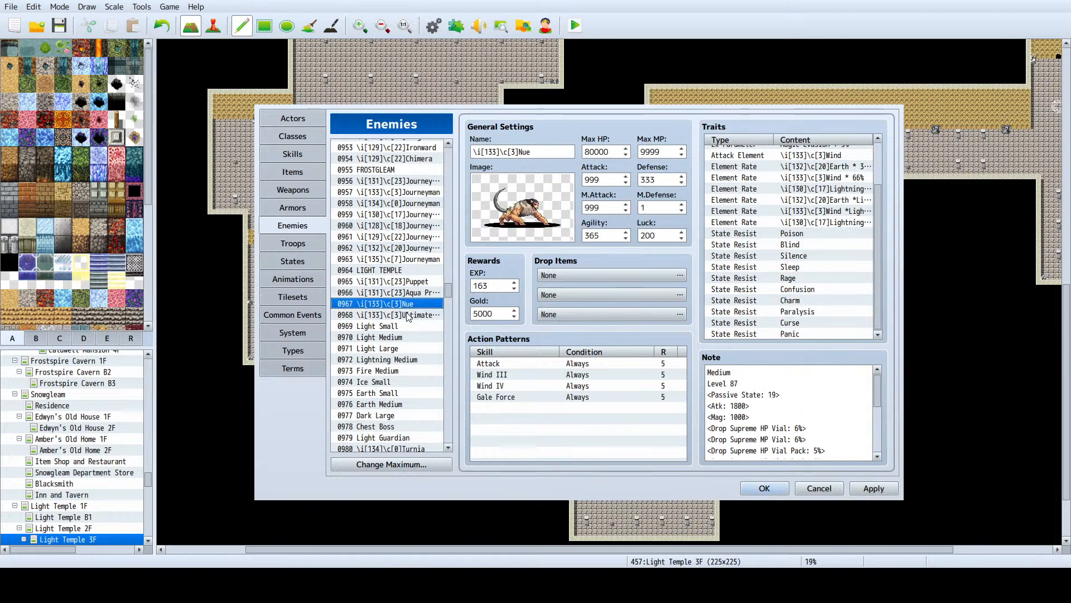
pyautogui.click(406, 296)
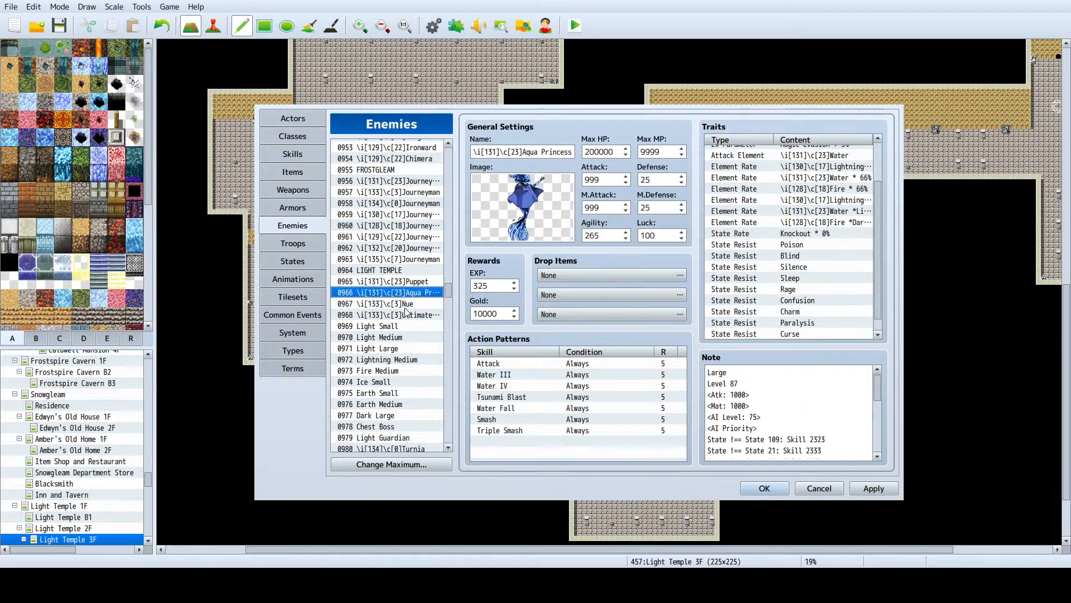
pyautogui.click(406, 315)
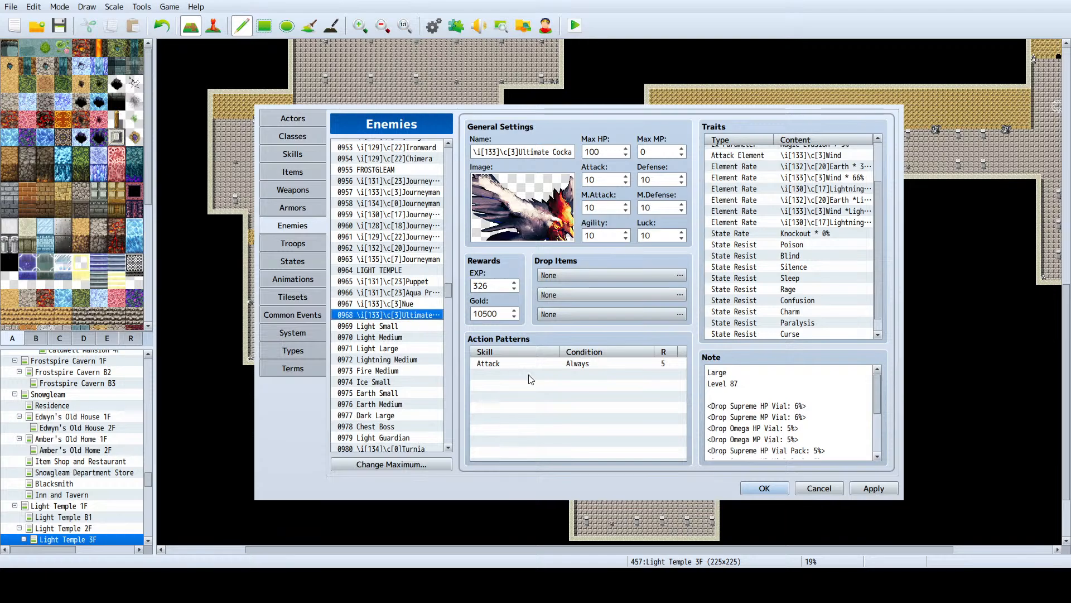
# Step: Duplicate the skills Wind III, Wind IV and Gale Force (2163 to 2165) into the empty skill slots 2340 to 2342
pyautogui.click(289, 153)
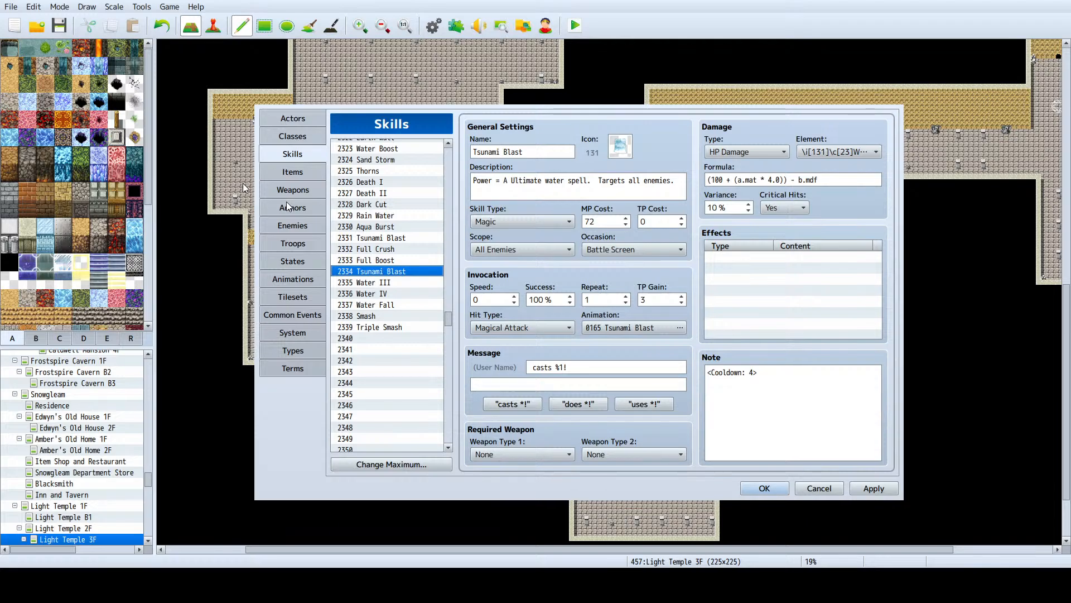
pyautogui.scroll(1, 414, 278)
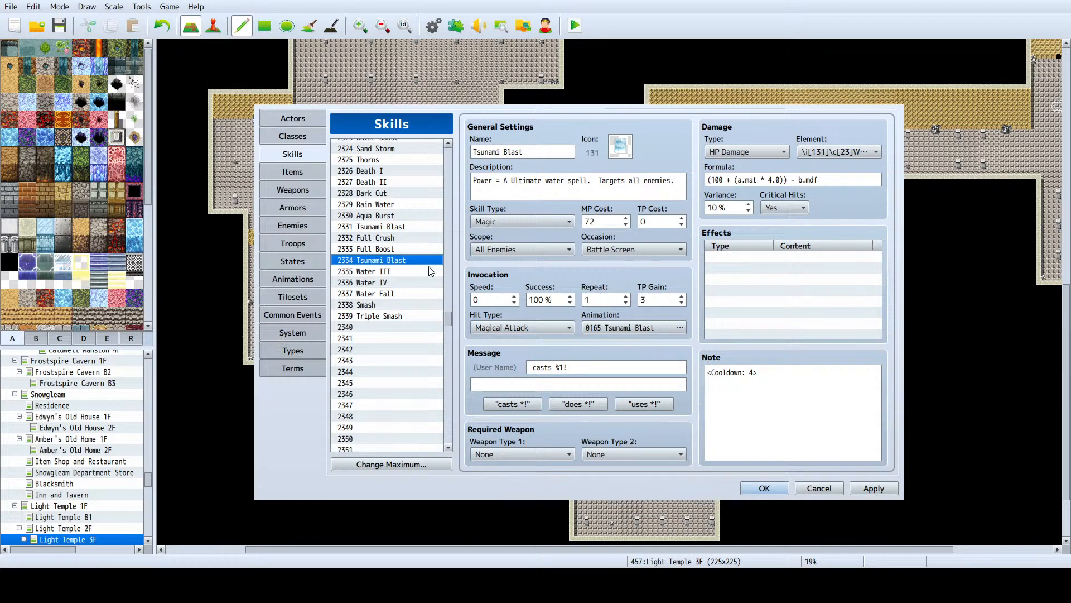
pyautogui.scroll(15, 414, 278)
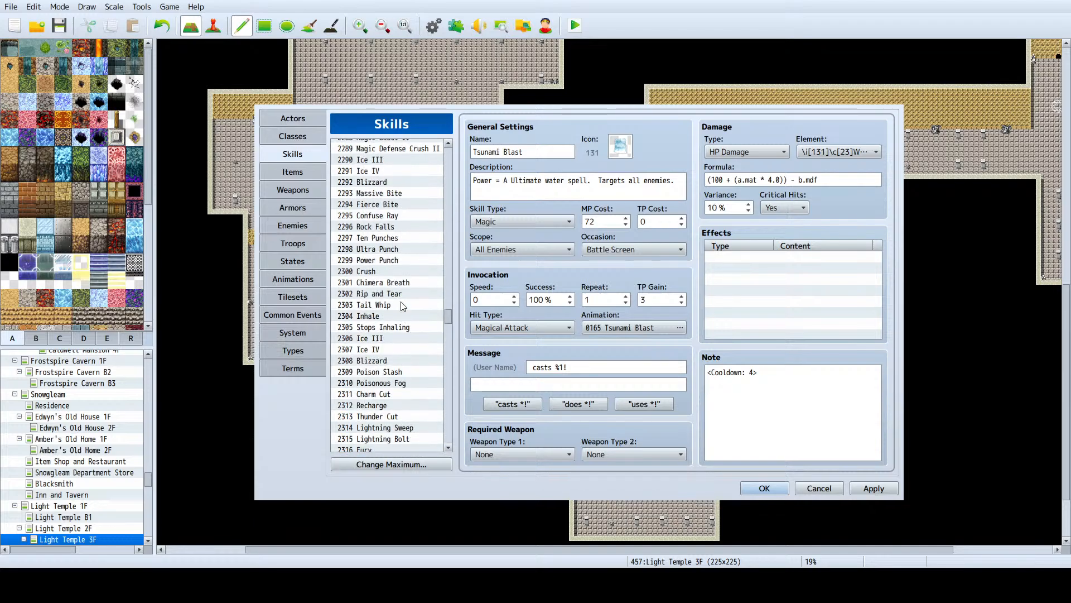
pyautogui.scroll(16, 393, 306)
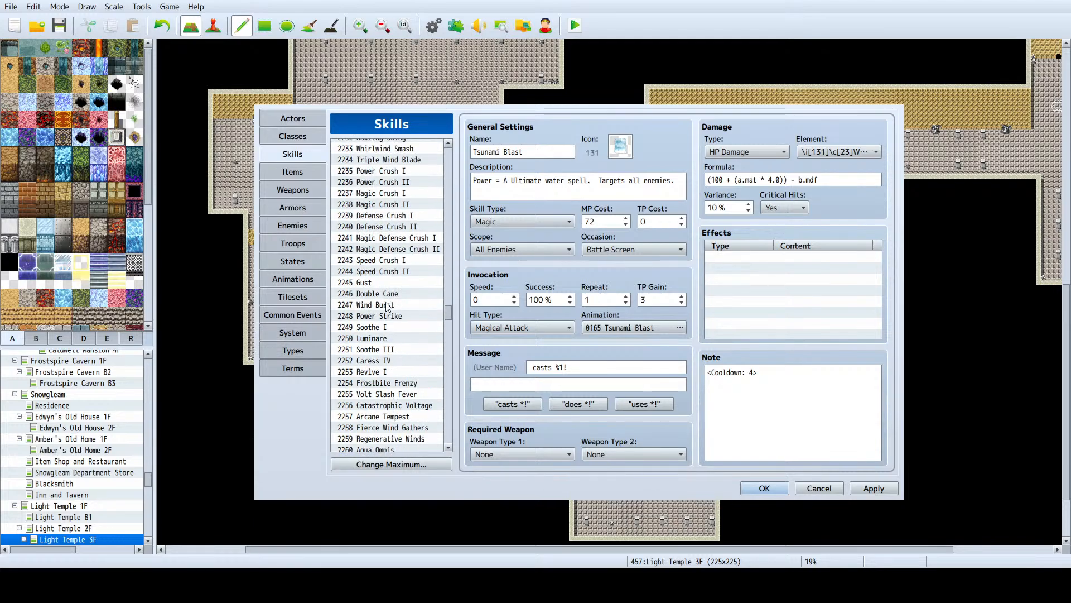
pyautogui.scroll(8, 391, 307)
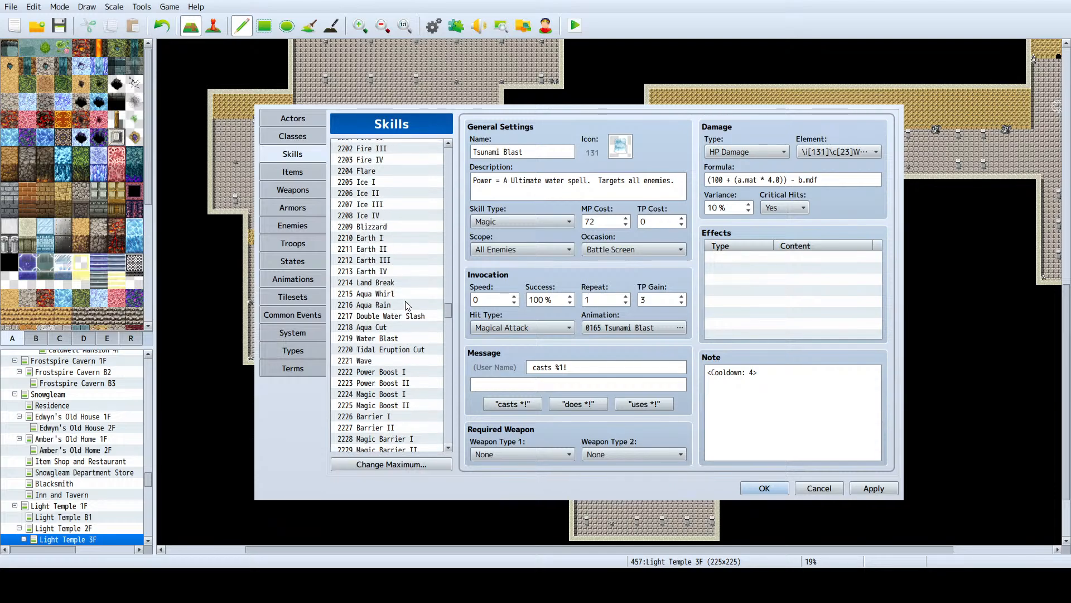
pyautogui.scroll(11, 405, 305)
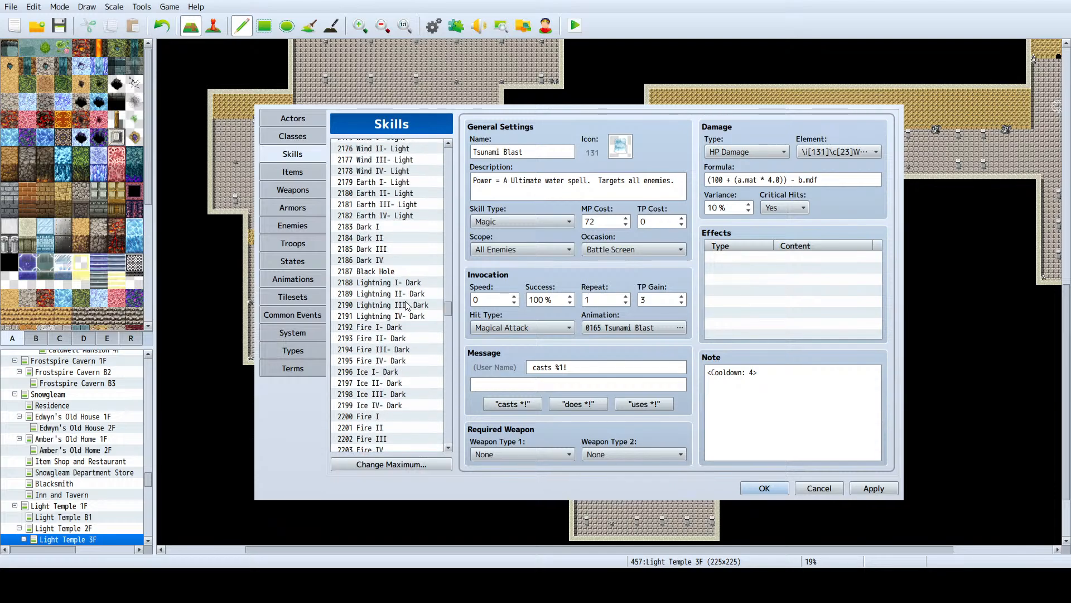
pyautogui.scroll(6, 400, 301)
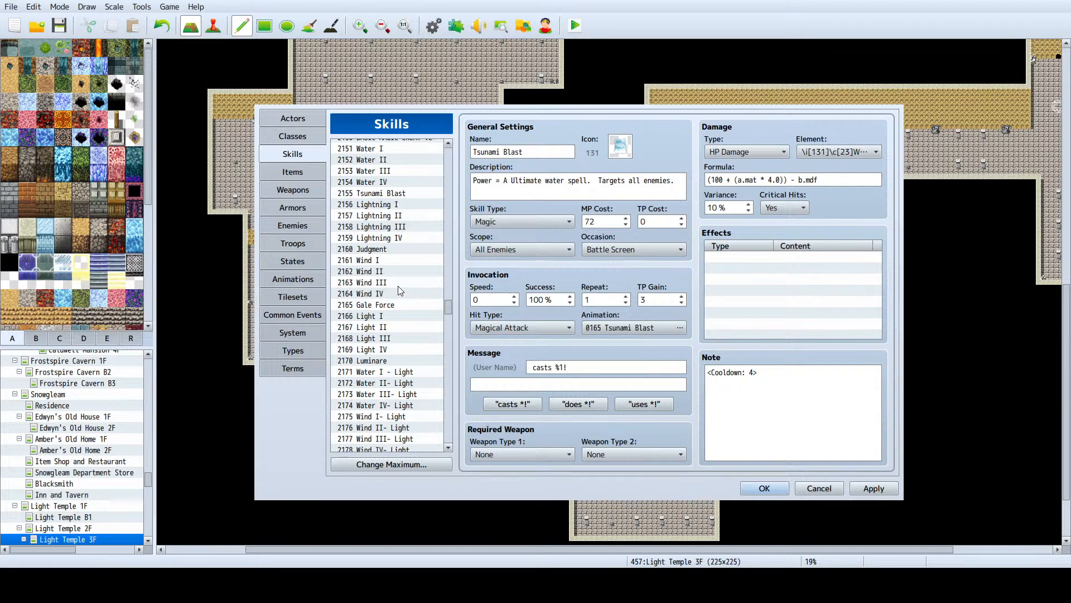
pyautogui.click(390, 284)
pyautogui.hotkey('shift', 'Down')
pyautogui.hotkey('shift', 'Down')
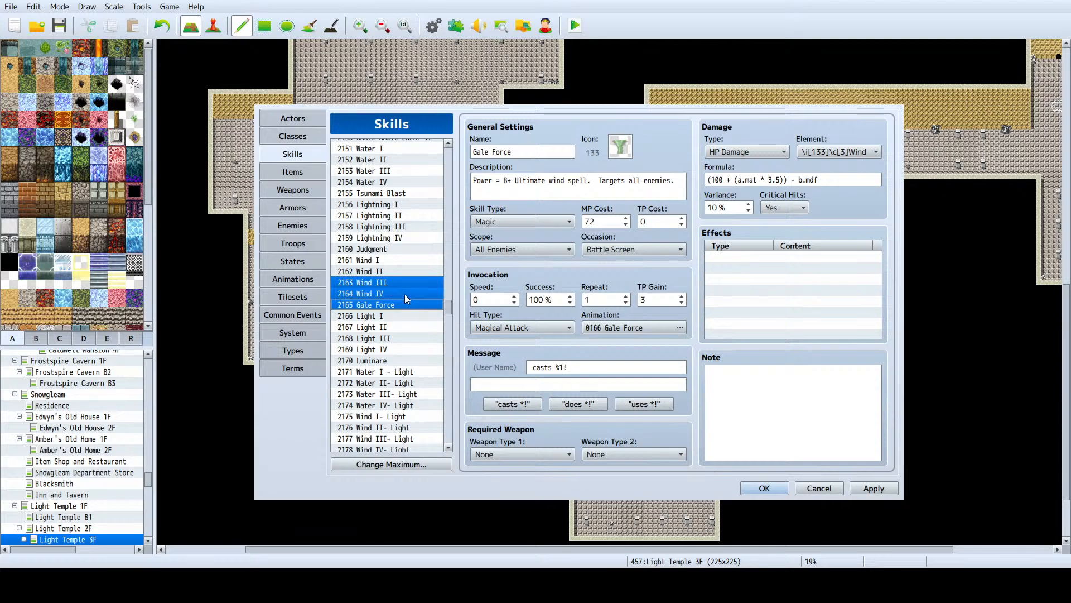
pyautogui.scroll(-20, 404, 294)
pyautogui.scroll(-20, 404, 293)
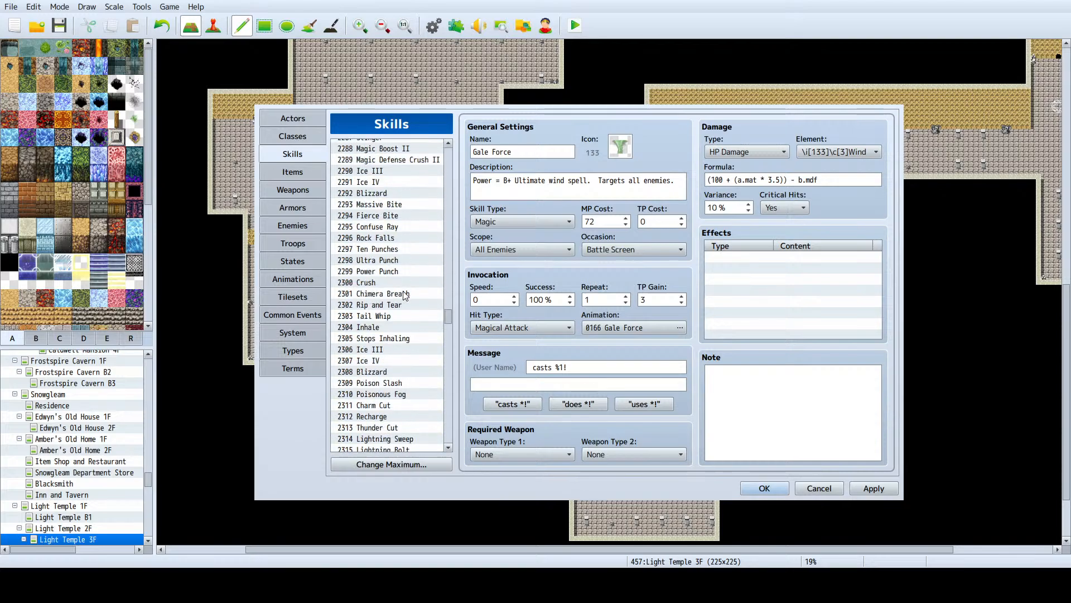
pyautogui.click(392, 249)
pyautogui.click(392, 262)
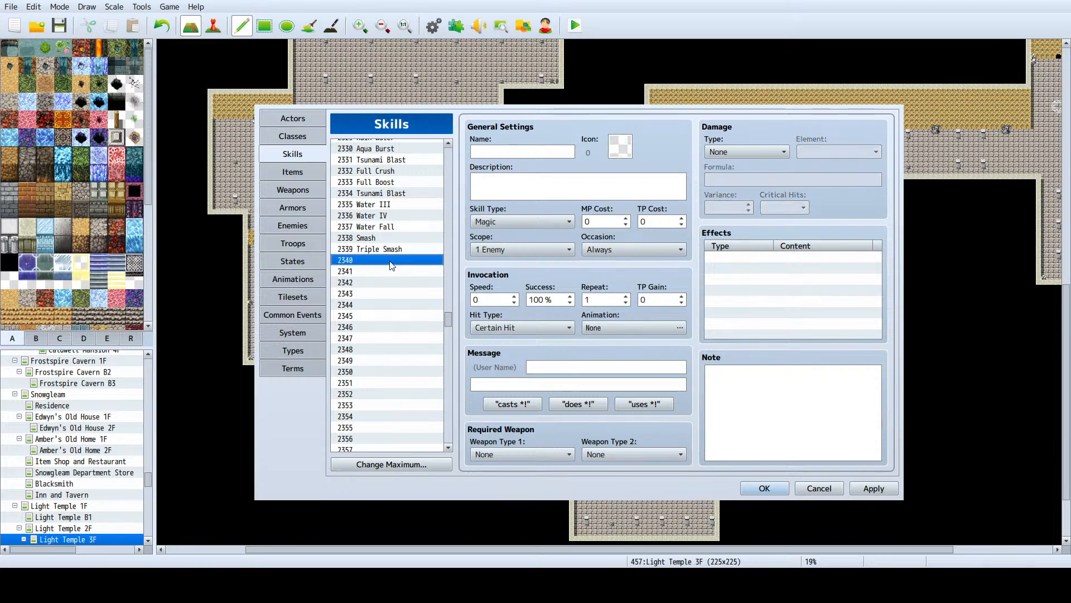
pyautogui.hotkey('ctrl', 'v')
pyautogui.click(410, 293)
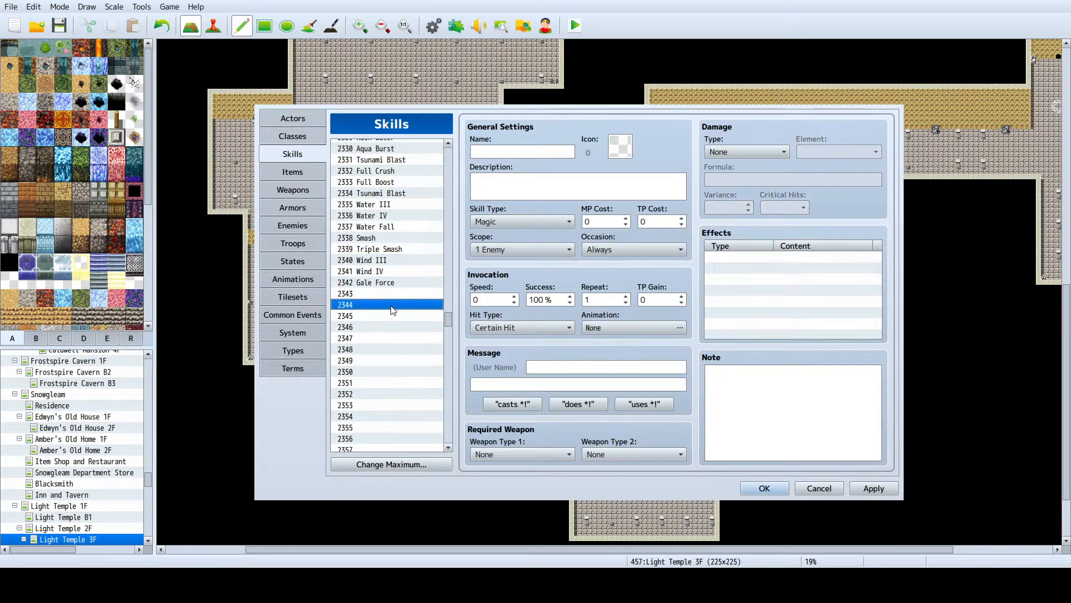
pyautogui.click(393, 261)
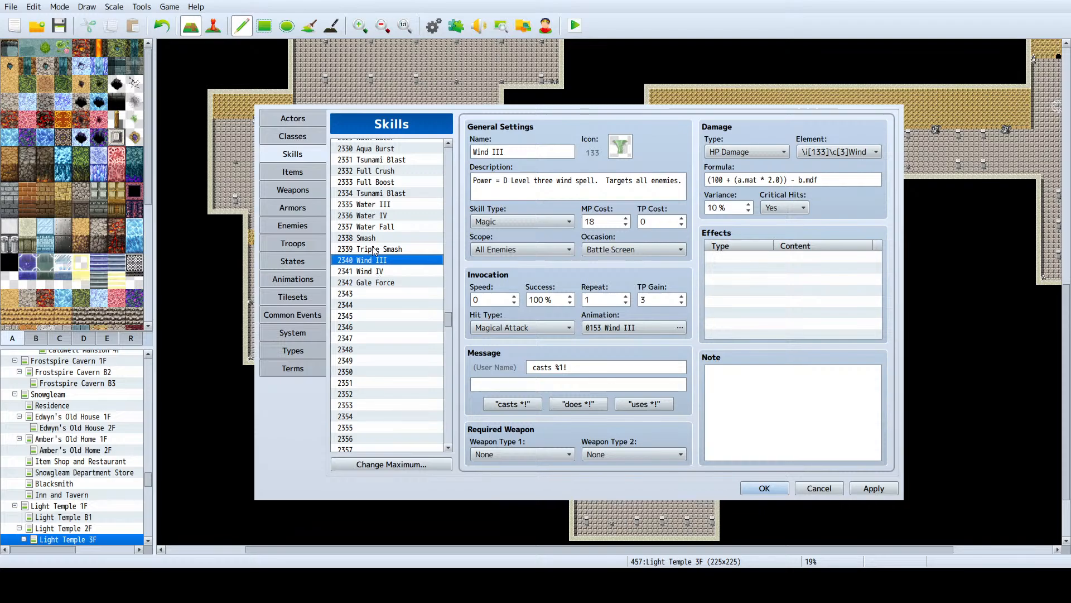
# Step: Copy the note tag <Cooldown: 1> from Triple Smash into the notes of Wind III, Wind IV and Gale Force (2340 to 2342)
pyautogui.click(376, 250)
pyautogui.click(748, 366)
pyautogui.hotkey('ctrl', 'c')
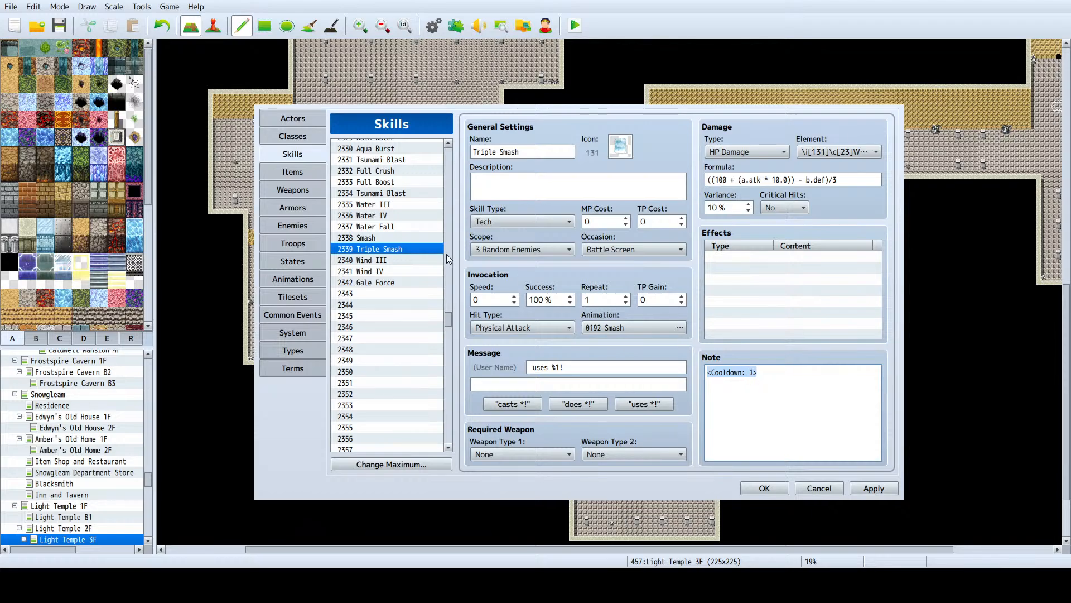
pyautogui.click(420, 260)
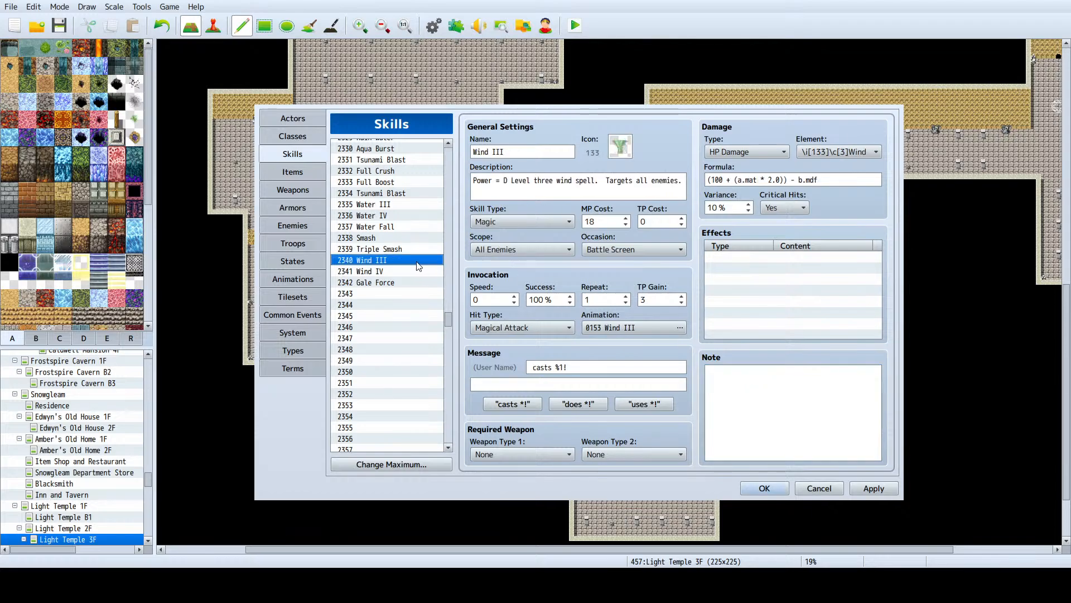
pyautogui.hotkey('ctrl', 'v')
pyautogui.click(351, 270)
pyautogui.click(739, 384)
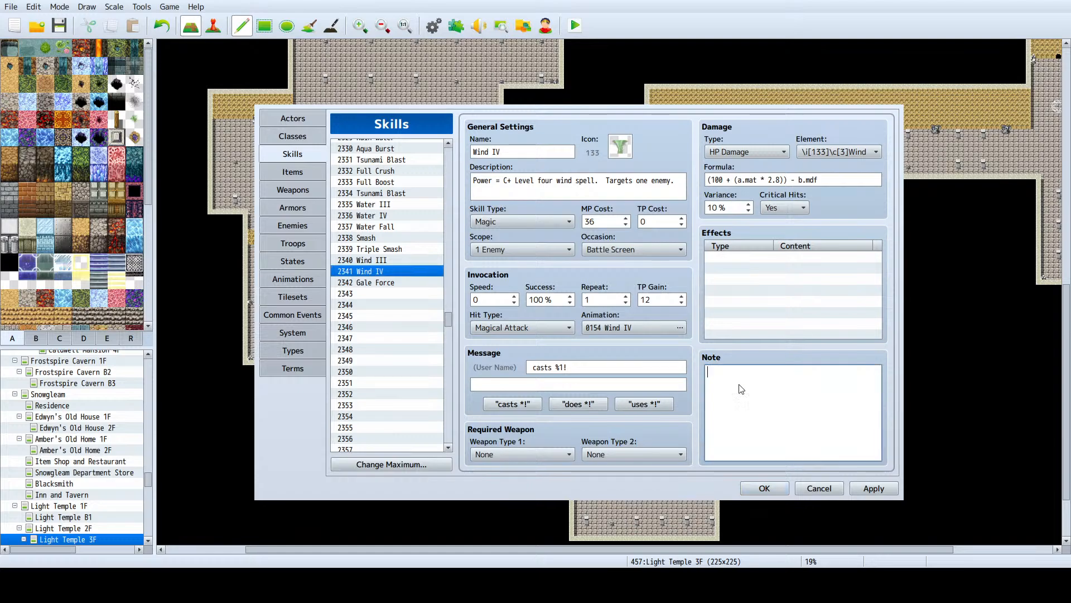
pyautogui.hotkey('ctrl', 'v')
pyautogui.click(371, 283)
pyautogui.click(738, 392)
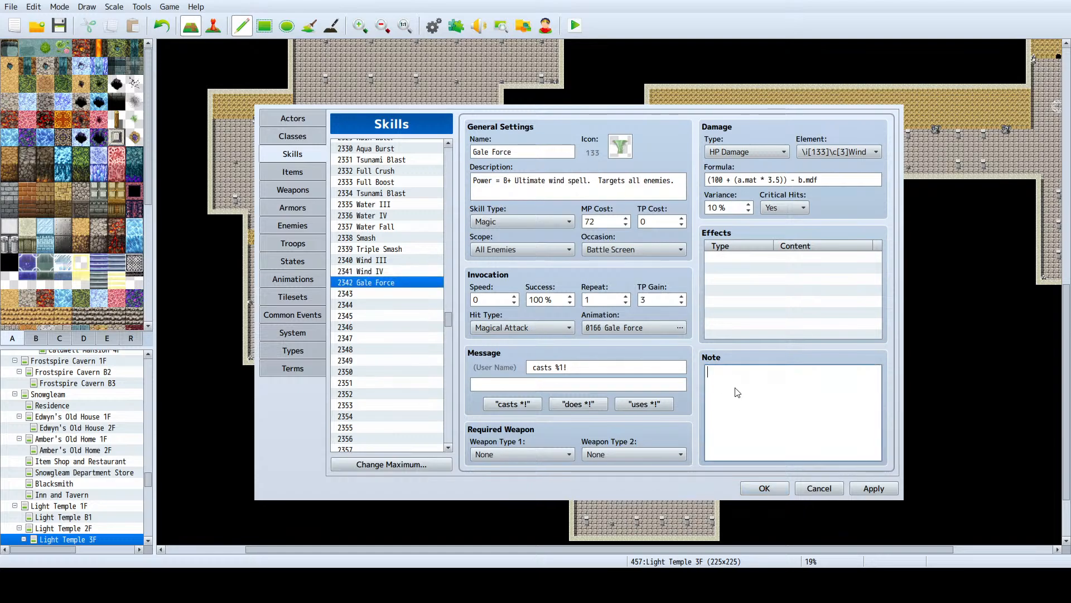
pyautogui.hotkey('ctrl', 'v')
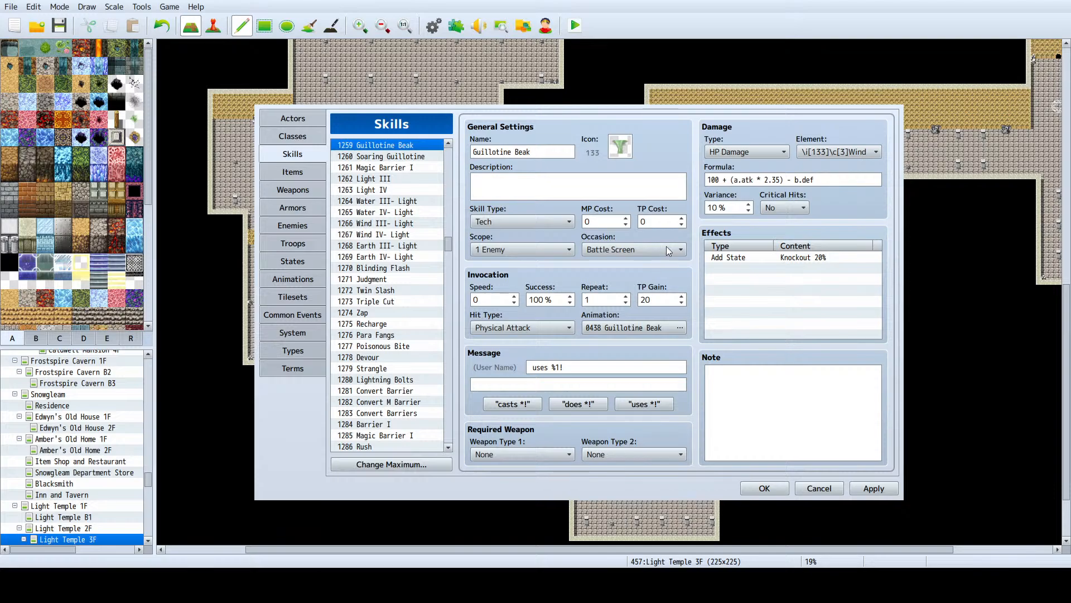
# Step: Duplicate the skills Guillotine Beak and Soaring Guillotine (1259 and 1260) into the empty skill slots 2343 and 2344
pyautogui.scroll(2, 371, 205)
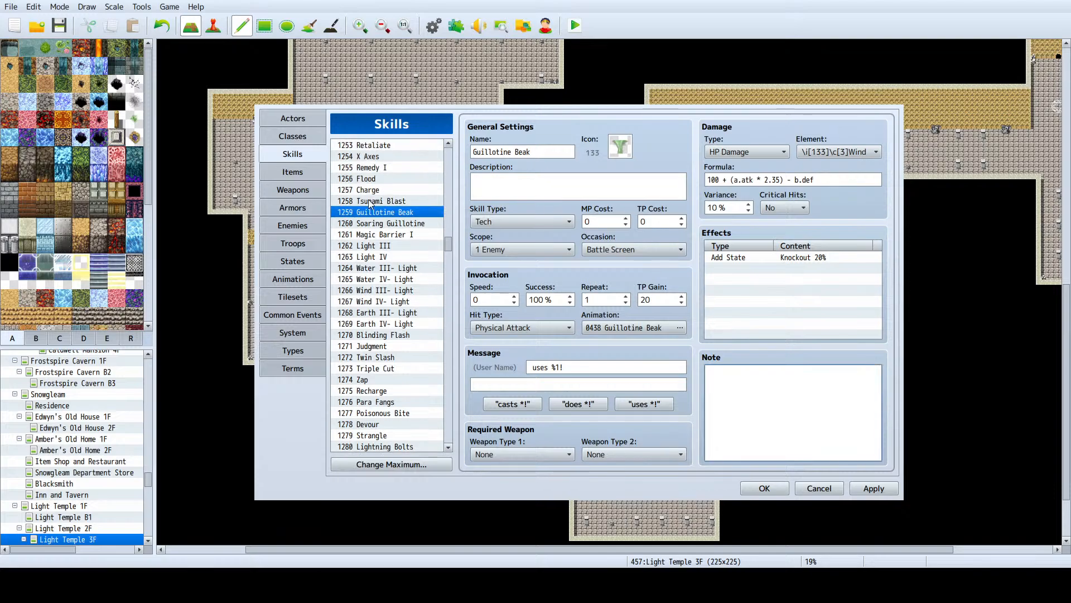
pyautogui.click(392, 224)
pyautogui.click(392, 213)
pyautogui.hotkey('shift', 'Down')
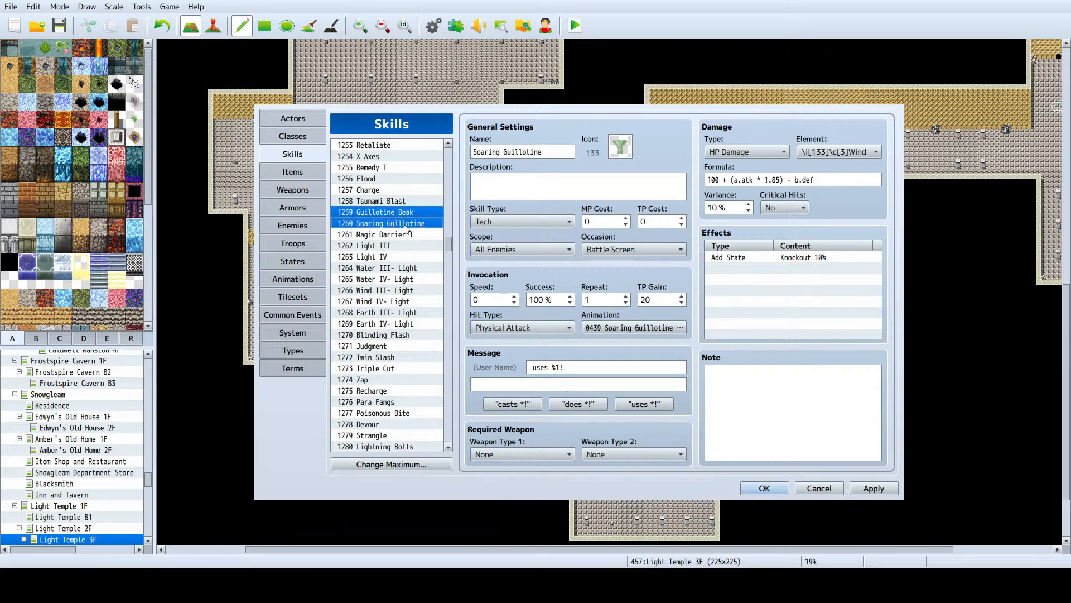
pyautogui.scroll(-6, 410, 234)
pyautogui.scroll(-20, 410, 234)
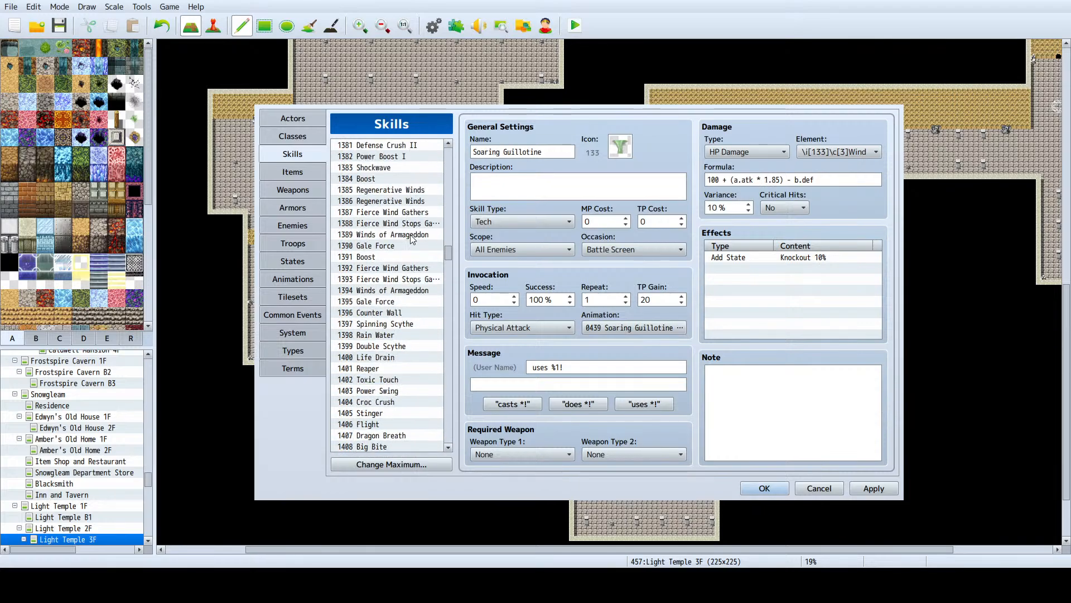
pyautogui.scroll(-20, 412, 239)
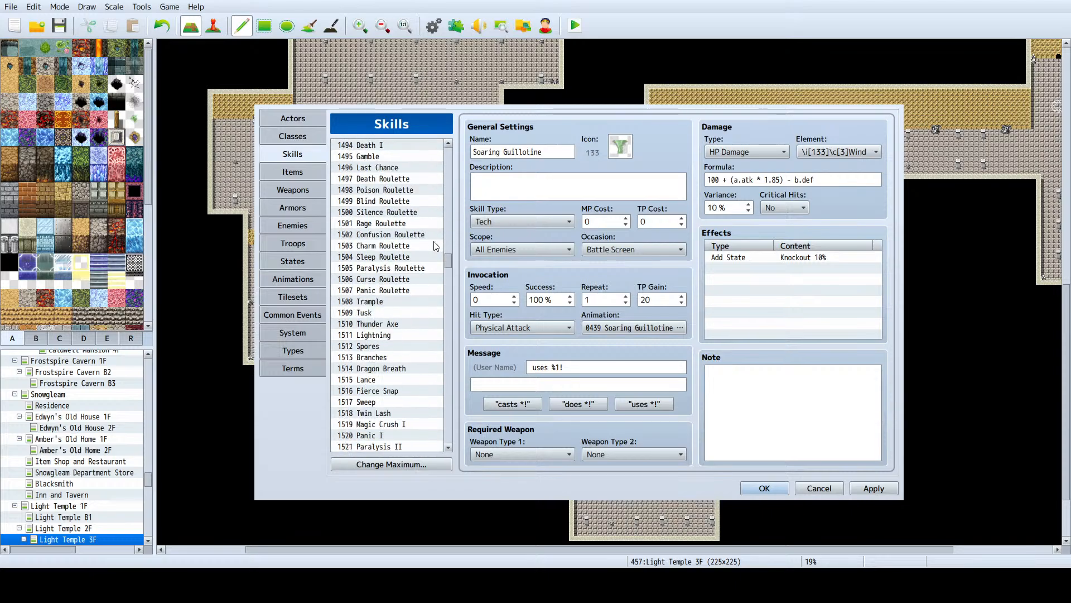
pyautogui.scroll(-20, 437, 246)
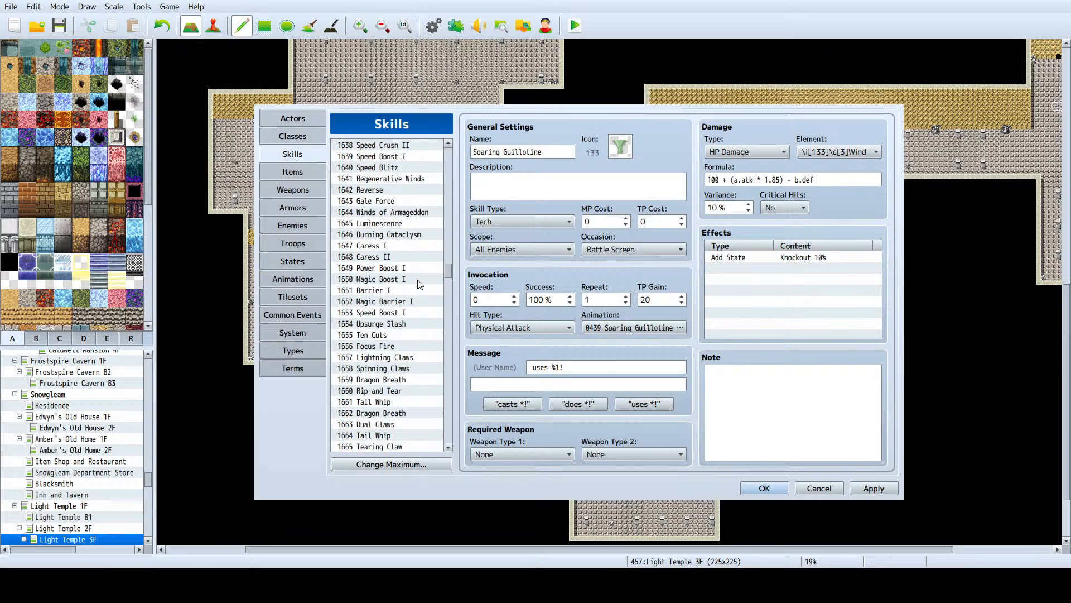
pyautogui.scroll(-20, 423, 278)
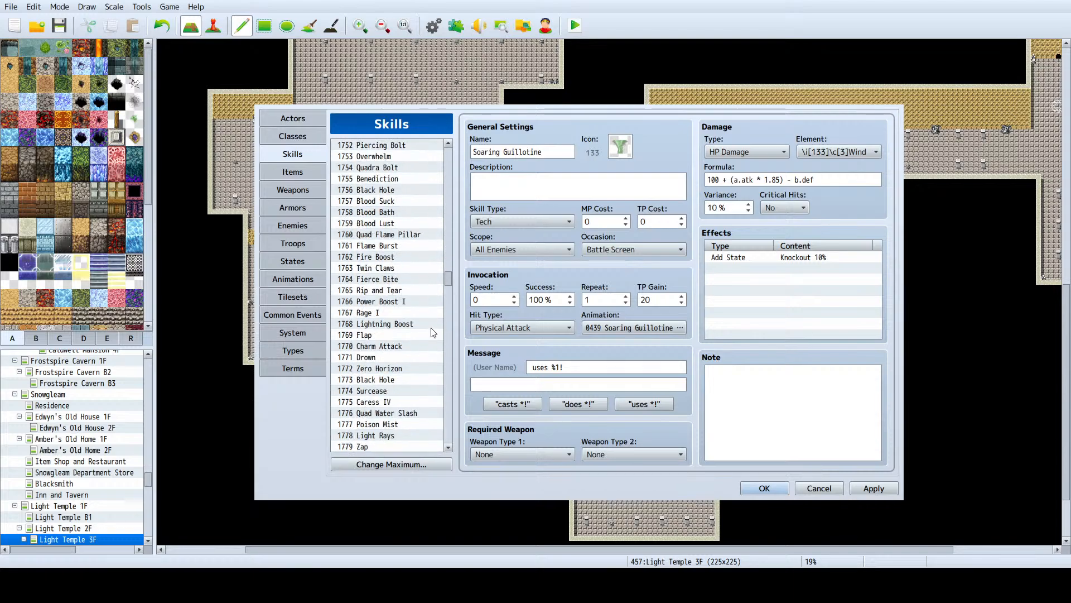
pyautogui.scroll(-20, 423, 328)
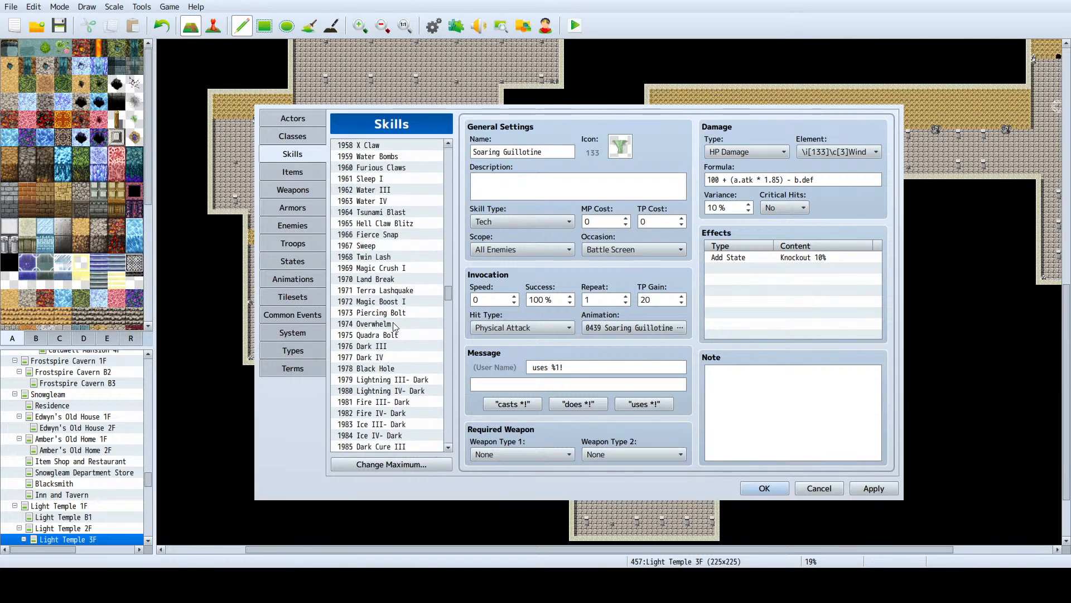
pyautogui.scroll(-20, 399, 325)
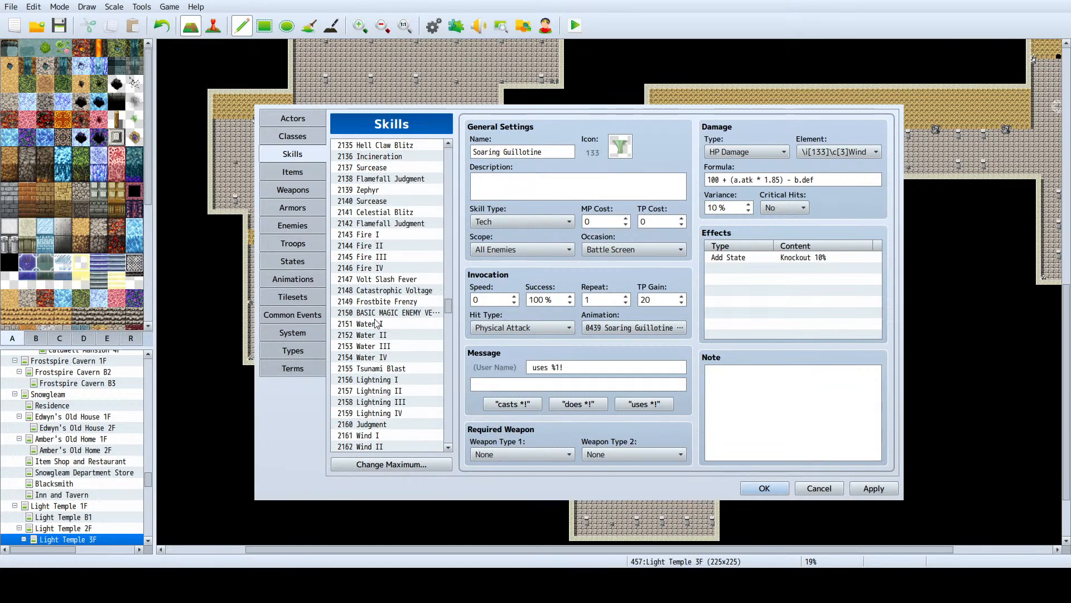
pyautogui.scroll(-20, 374, 324)
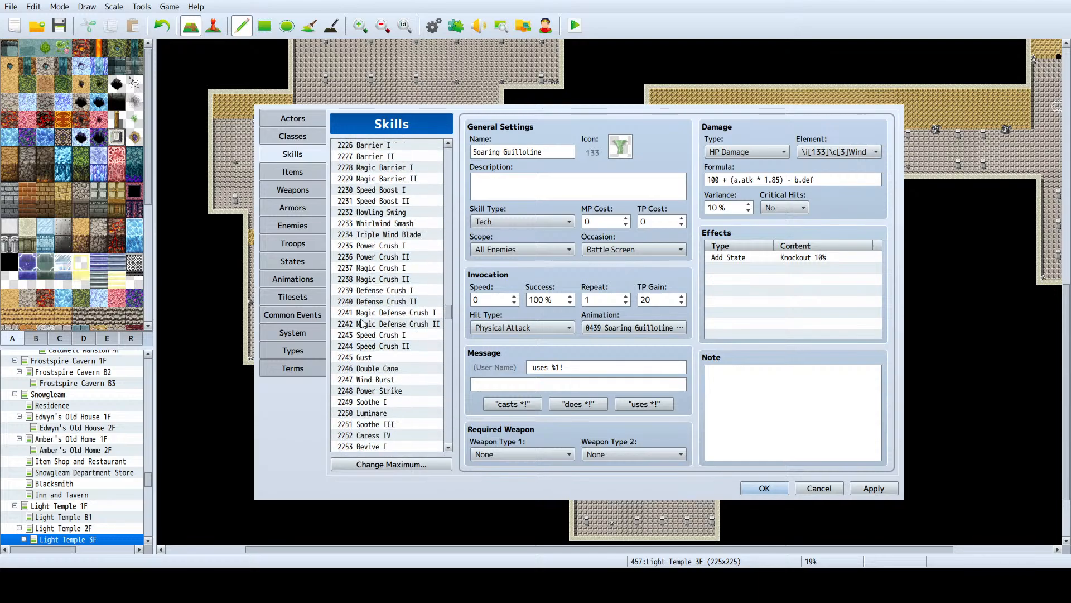
pyautogui.scroll(-20, 352, 324)
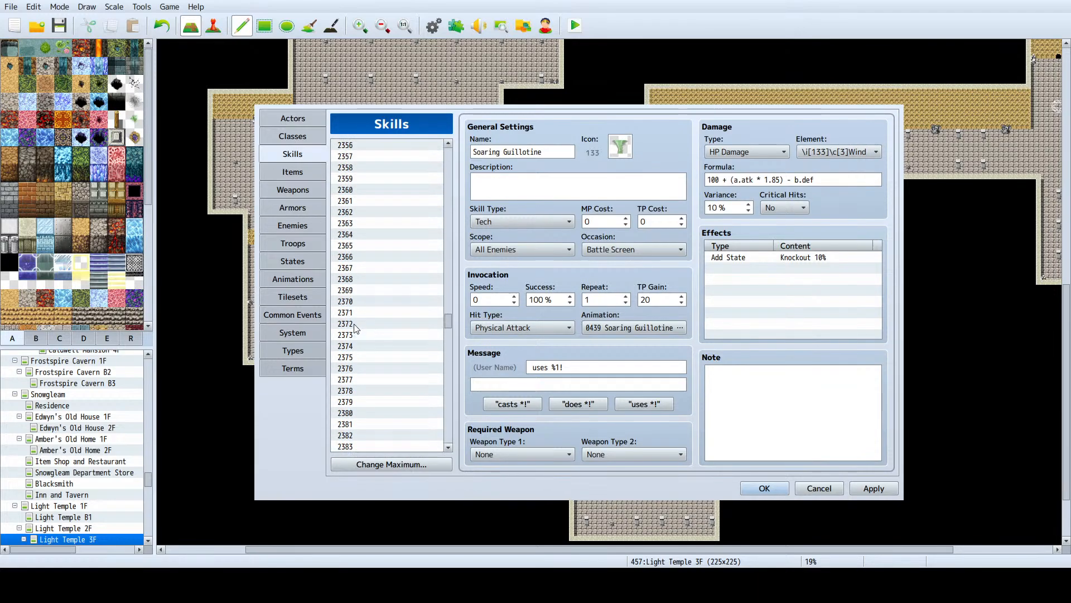
pyautogui.scroll(2, 352, 329)
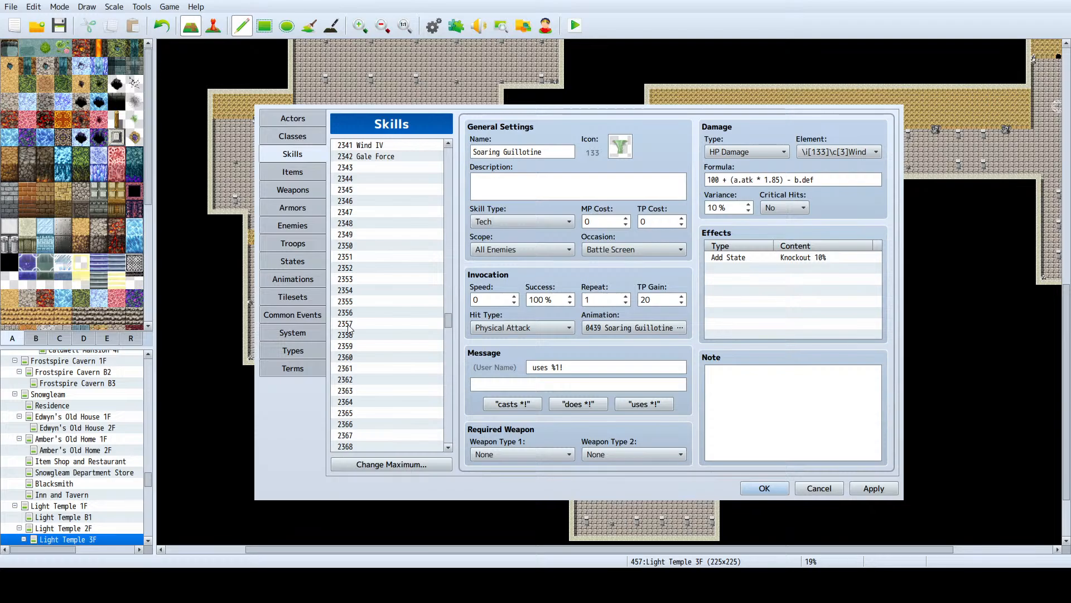
pyautogui.scroll(2, 347, 329)
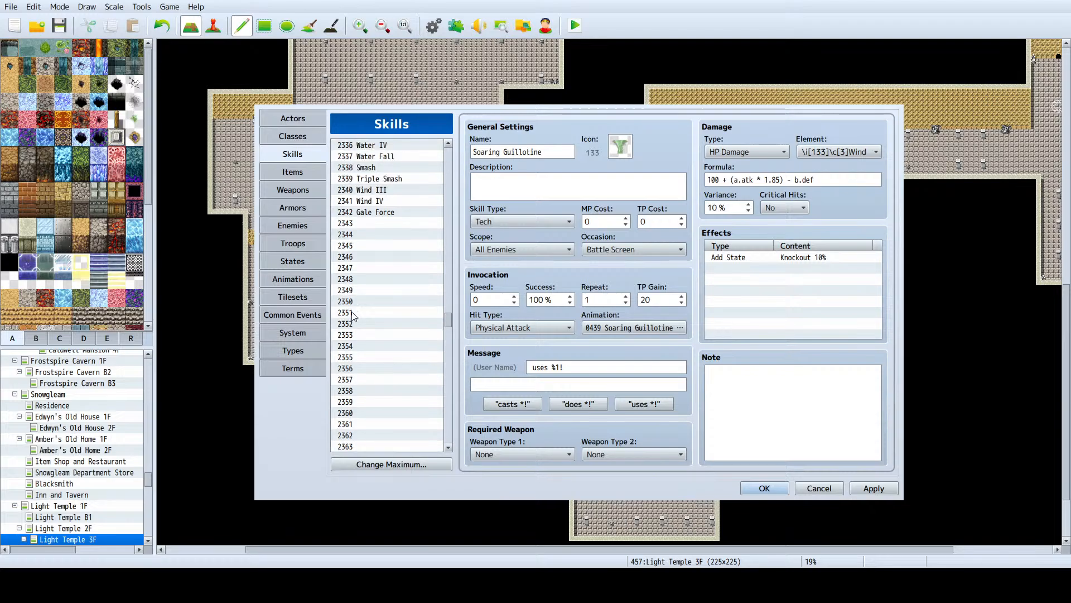
pyautogui.click(376, 223)
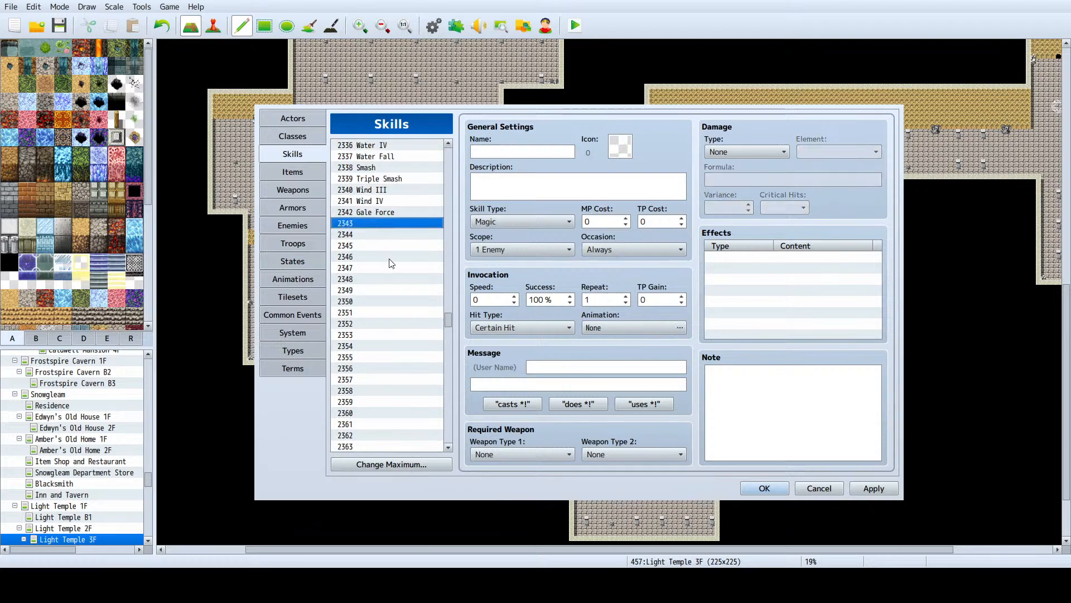
pyautogui.hotkey('ctrl', 'v')
pyautogui.click(397, 244)
pyautogui.click(396, 231)
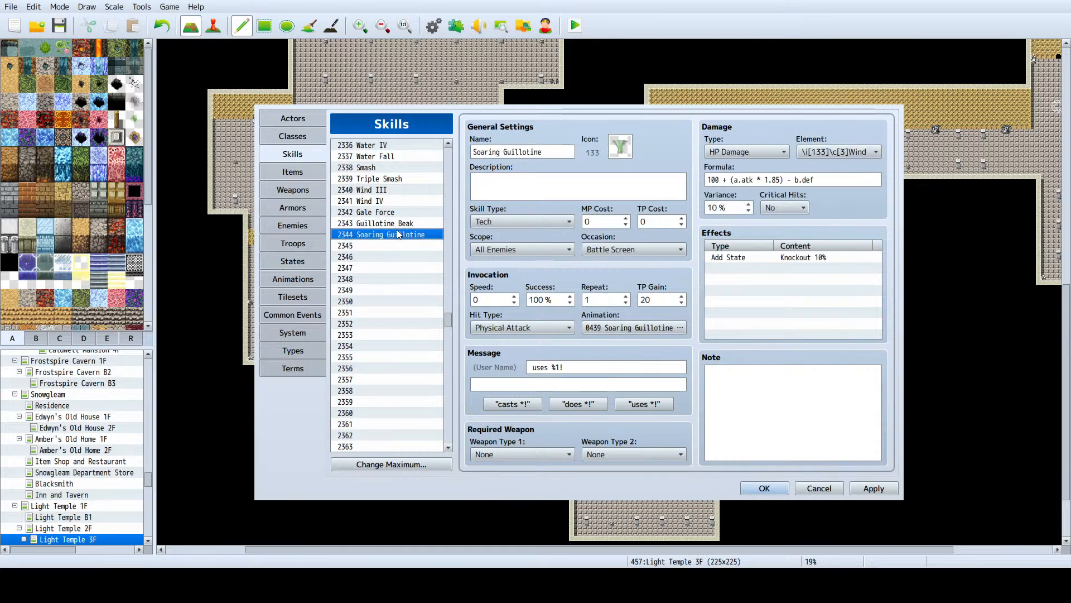
# Step: Set the TP gain of Gale Force, Wind IV and Wind III (2342 to 2340) to 0
pyautogui.click(399, 217)
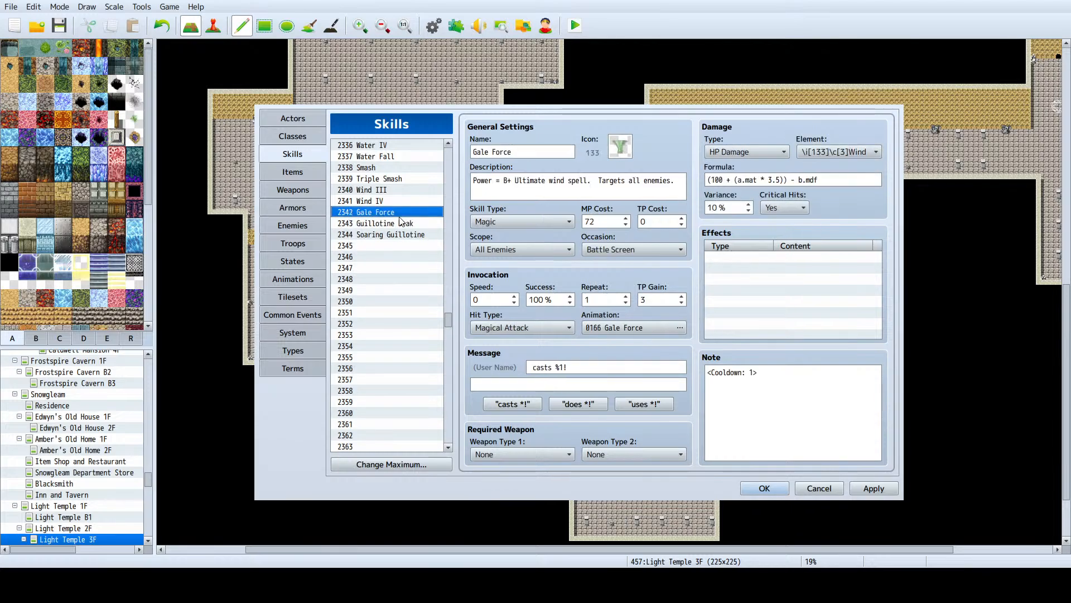
pyautogui.click(661, 299)
pyautogui.press('BackSpace')
pyautogui.write('0')
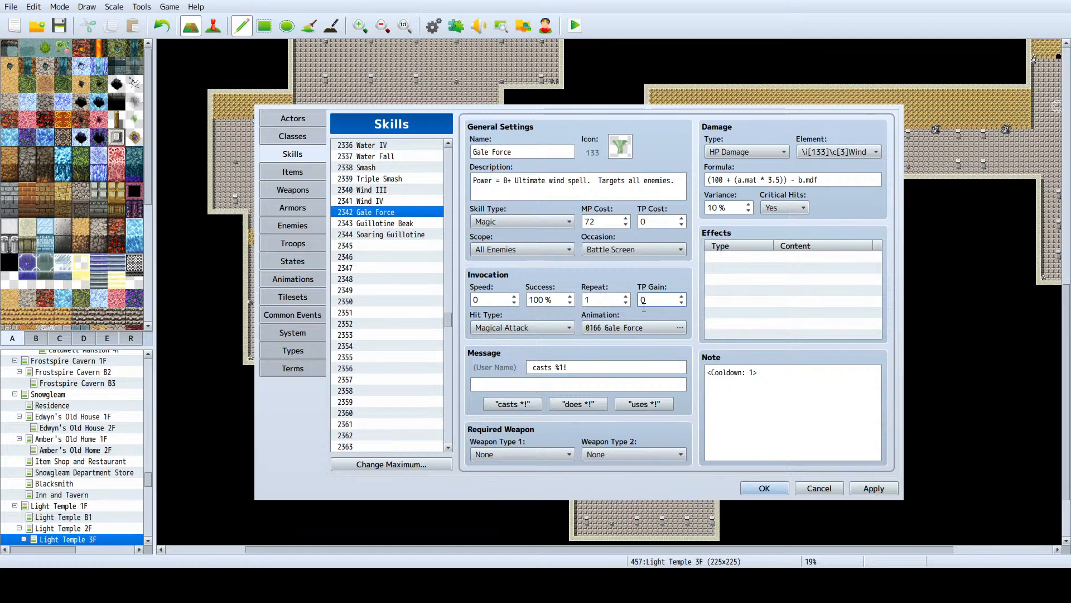
pyautogui.click(389, 201)
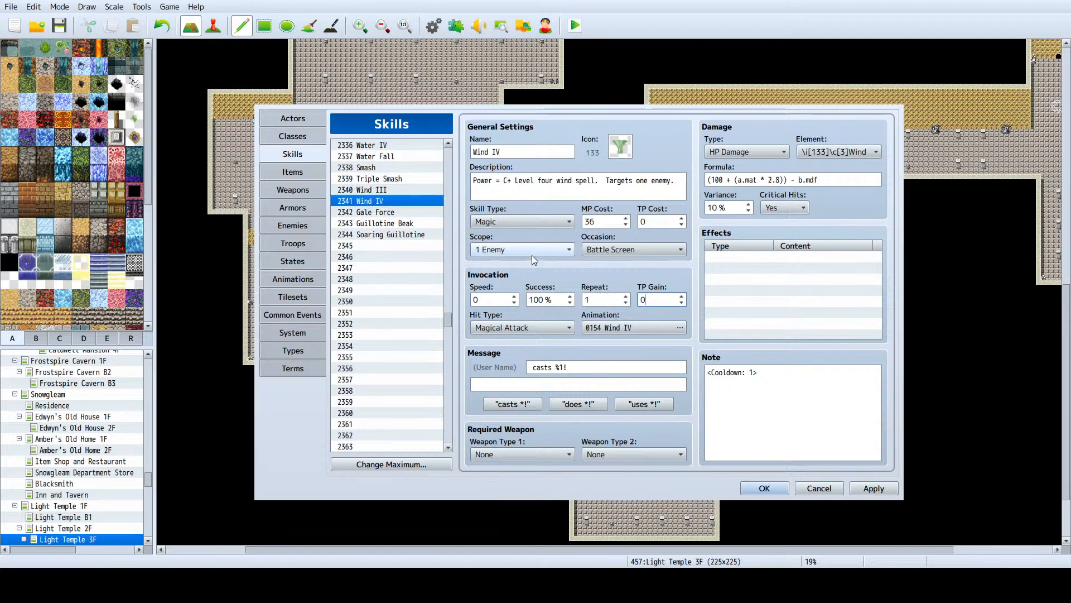
pyautogui.click(391, 189)
pyautogui.click(644, 298)
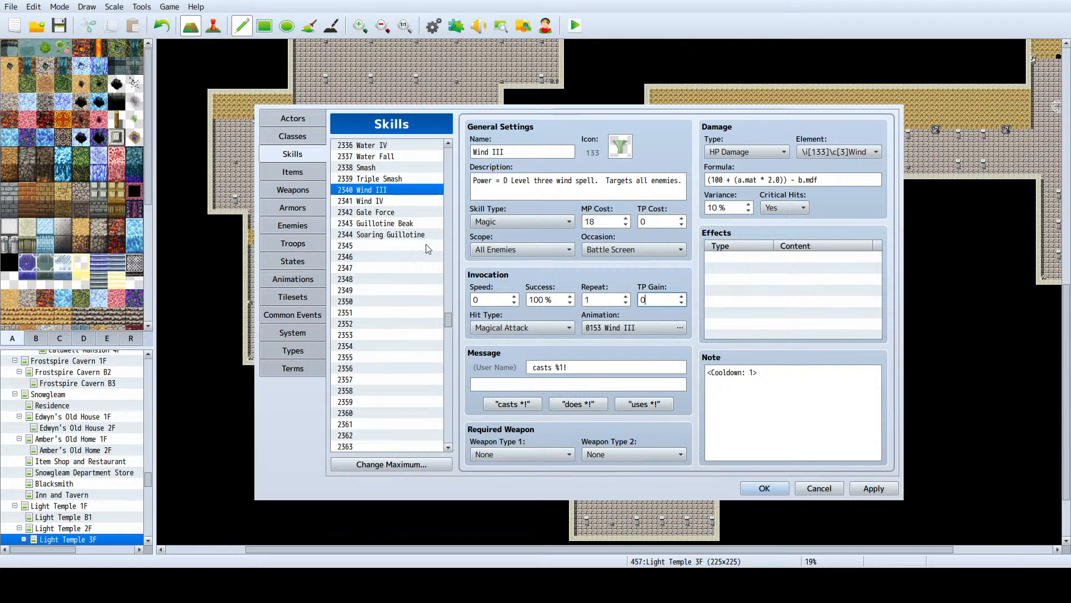
# Step: Set the TP gain of the copied Guillotine Beak and Soaring Guillotine (2343 and 2344) to 0
pyautogui.click(404, 223)
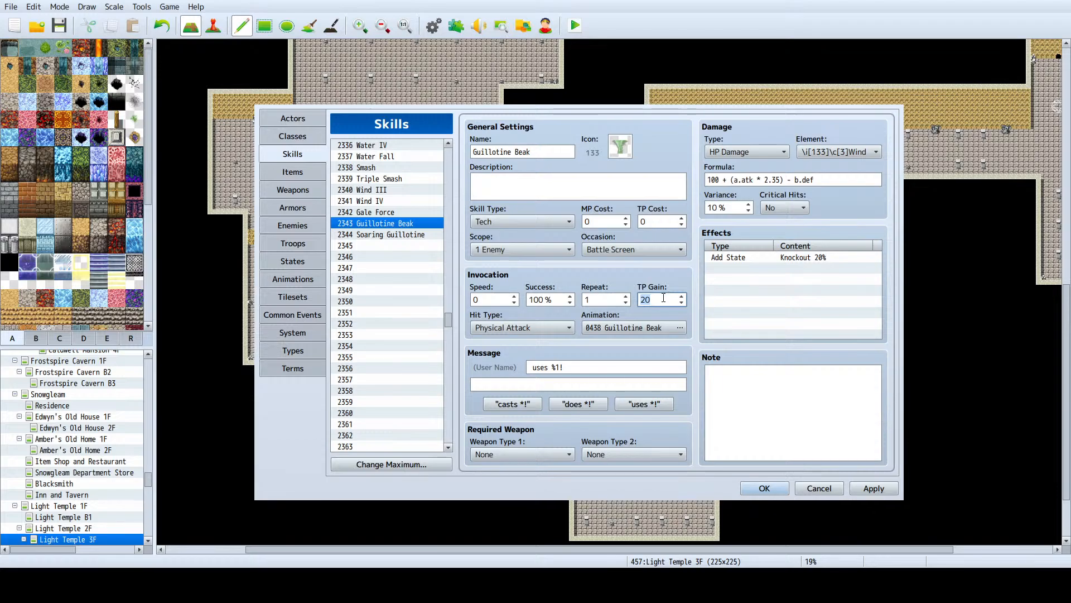
pyautogui.write('0')
pyautogui.click(390, 235)
pyautogui.doubleClick(645, 302)
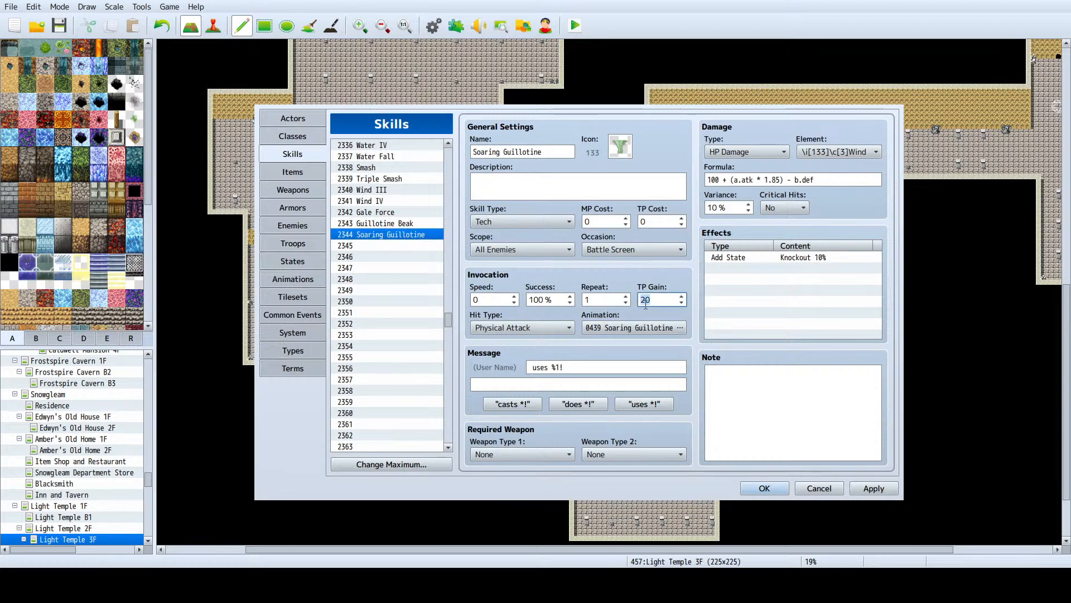
pyautogui.write('0')
pyautogui.click(406, 224)
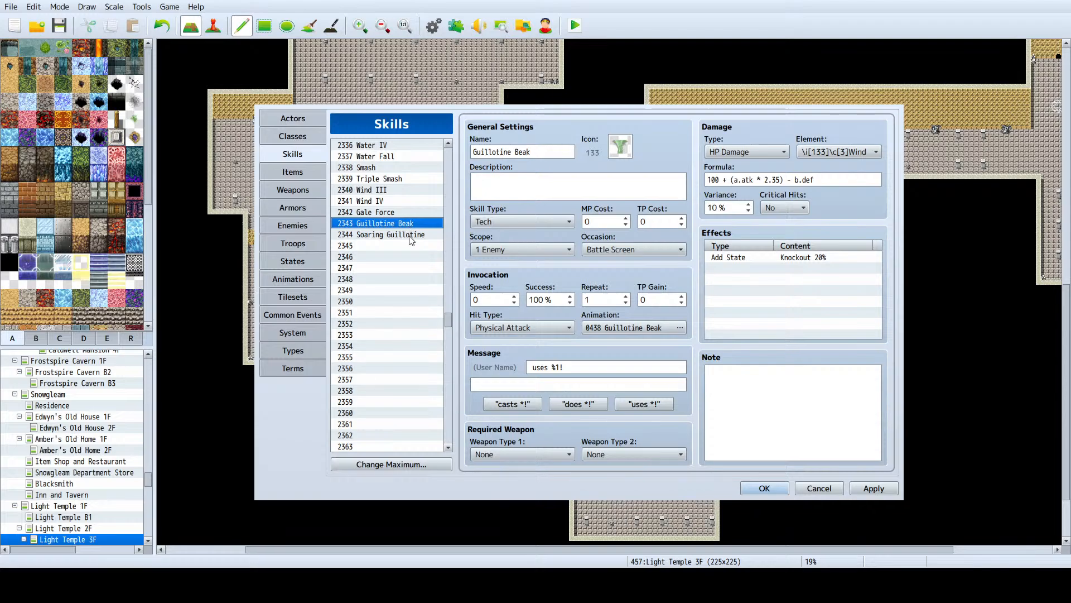
pyautogui.click(410, 235)
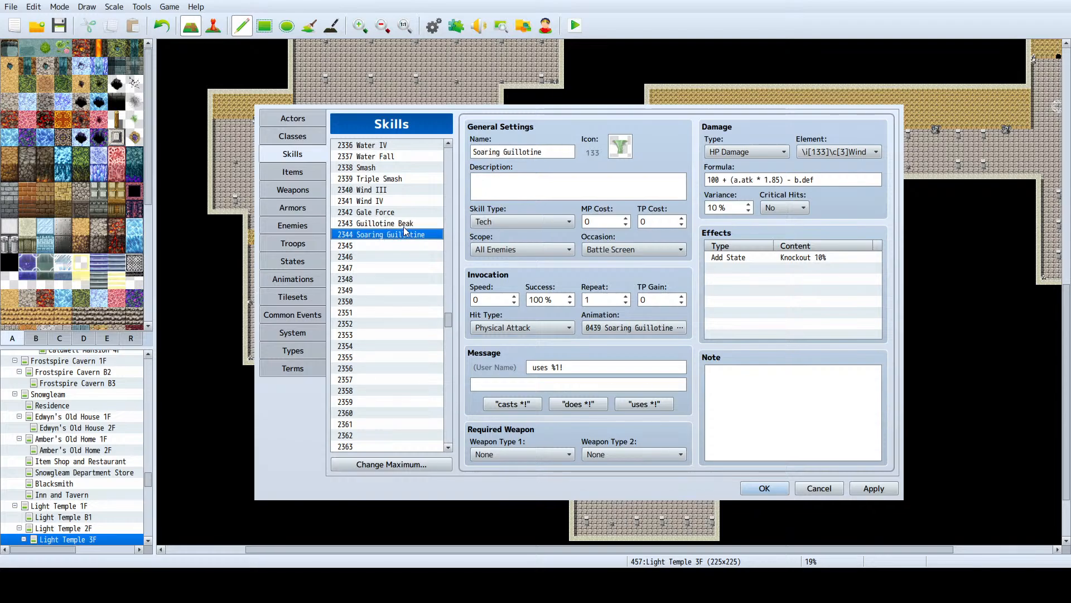
# Step: Change the cooldown value in Gale Force's note tag to 3
pyautogui.click(403, 212)
pyautogui.click(751, 373)
pyautogui.write('<Cooldown: 9>')
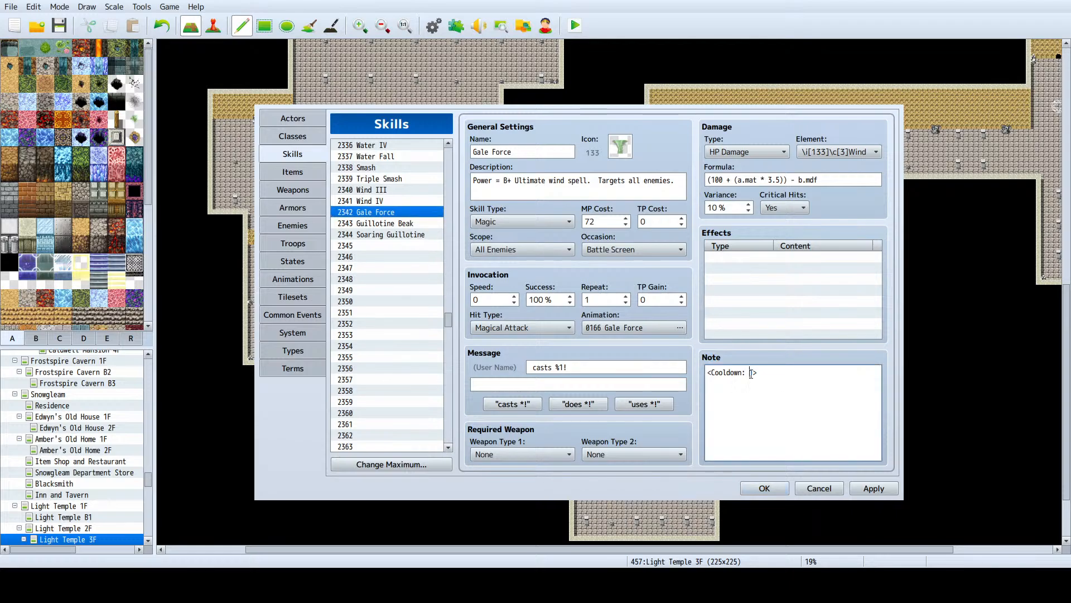
pyautogui.write('7')
pyautogui.press('BackSpace')
pyautogui.write('2')
pyautogui.hotkey('ctrl', 'a')
pyautogui.click(752, 375)
pyautogui.press('BackSpace')
pyautogui.write('3')
# Step: Change the attack multiplier in Soaring Guillotine's damage formula to 2.05
pyautogui.click(401, 235)
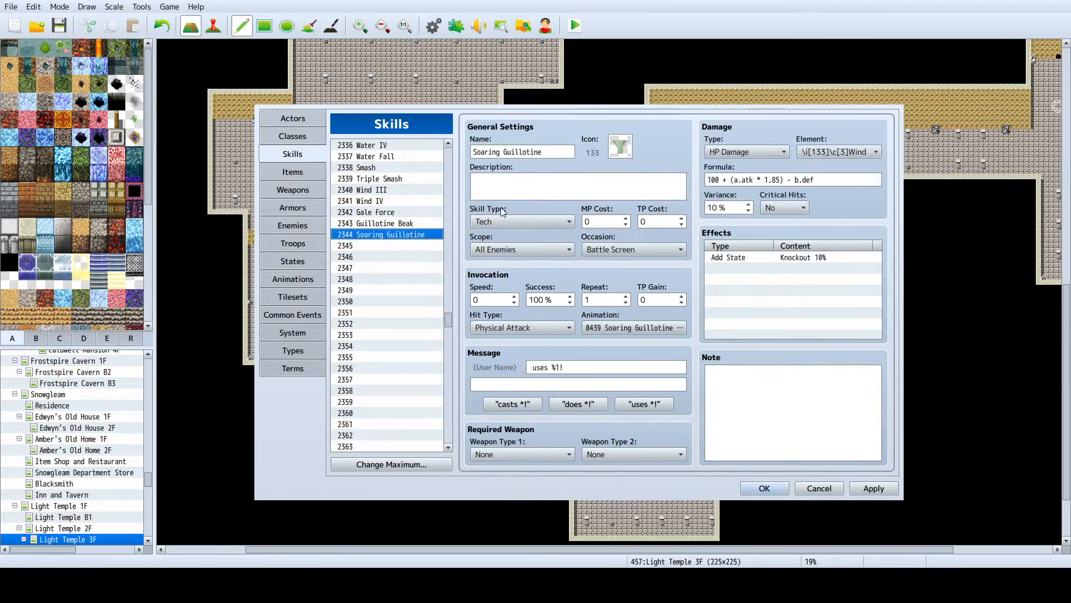
pyautogui.click(764, 180)
pyautogui.click(767, 179)
pyautogui.press('BackSpace')
pyautogui.write('2')
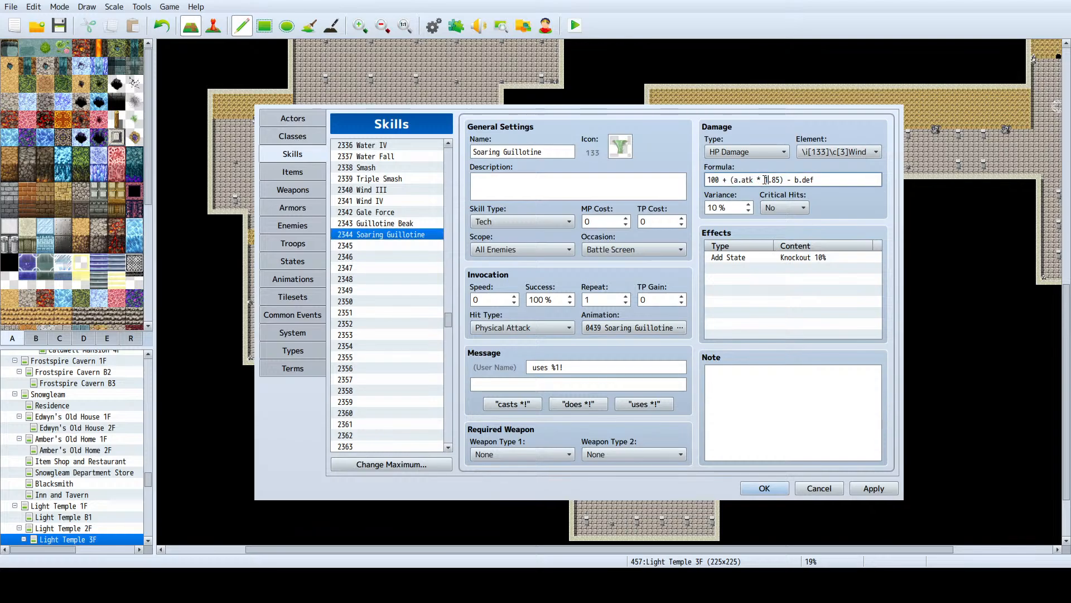
pyautogui.press('Delete')
pyautogui.write('0')
# Step: Change the attack multiplier in Guillotine Beak's damage formula to 2.9
pyautogui.click(415, 223)
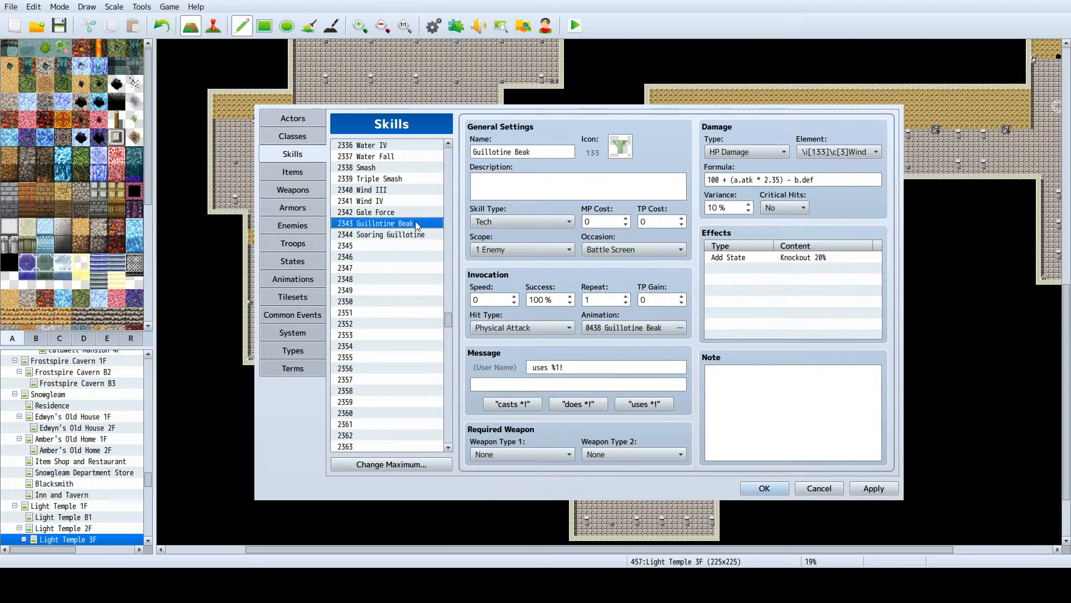
pyautogui.click(777, 180)
pyautogui.press('BackSpace')
pyautogui.press('Delete')
pyautogui.write('9')
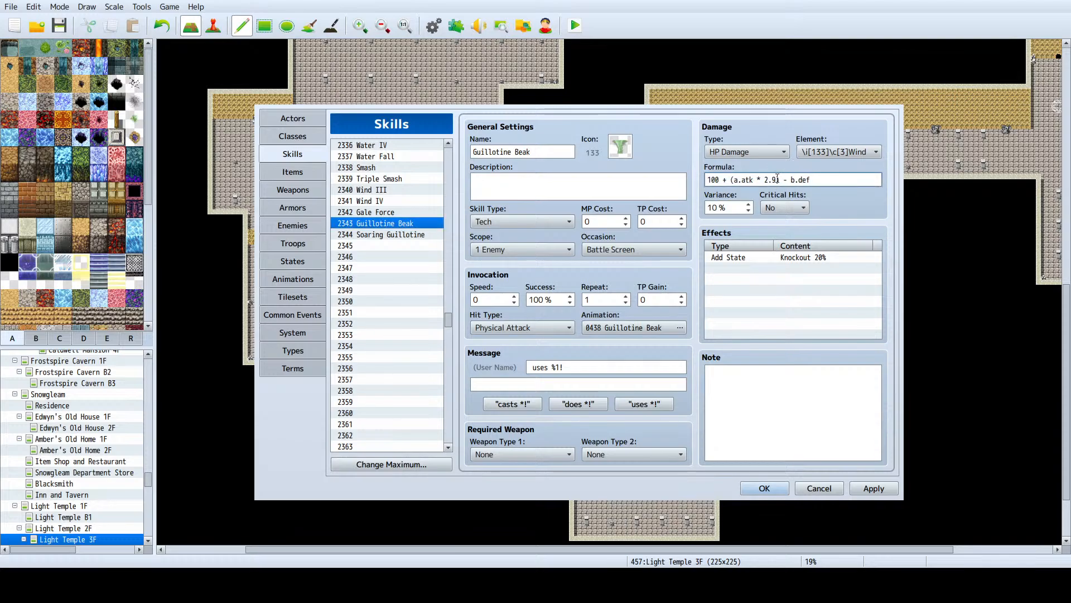
# Step: Add the note tag <Cooldown: 1> to Guillotine Beak (2343)
pyautogui.click(753, 371)
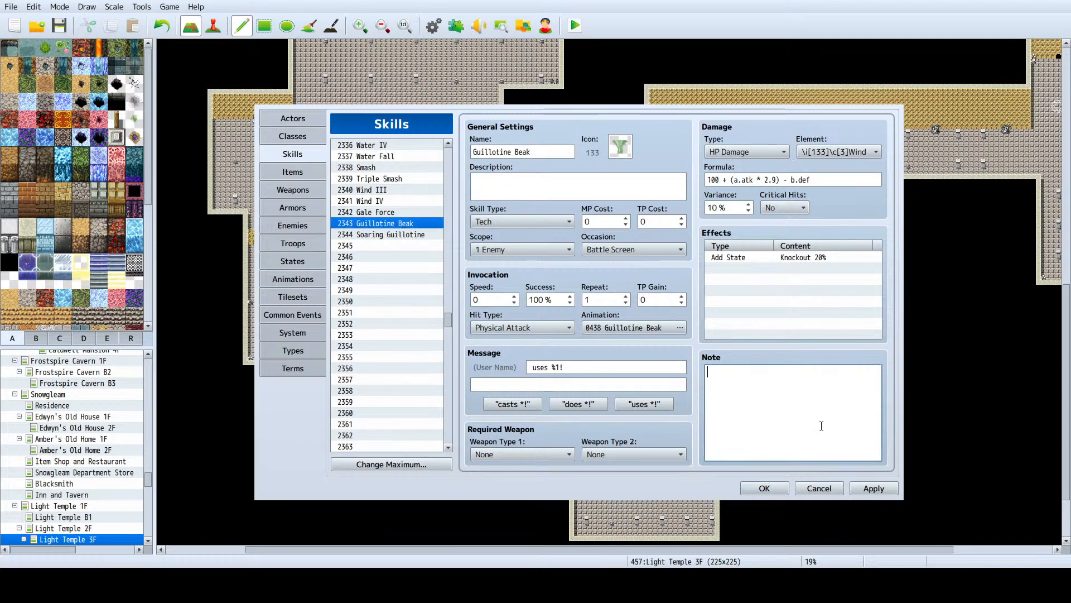
pyautogui.write('<Cooldown: 3>')
pyautogui.doubleClick(751, 372)
pyautogui.click(420, 235)
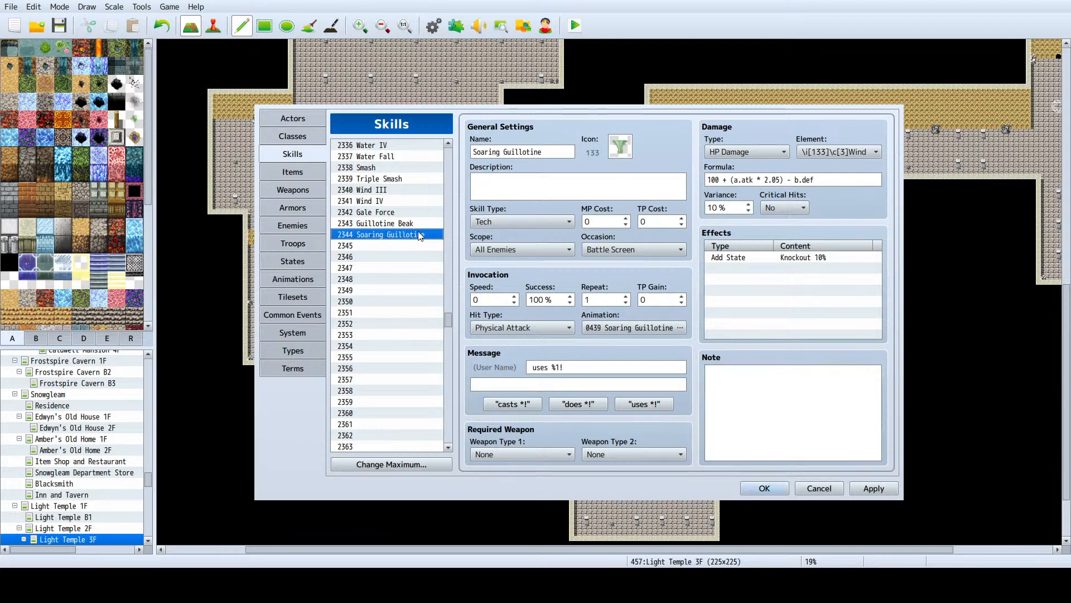
pyautogui.click(384, 223)
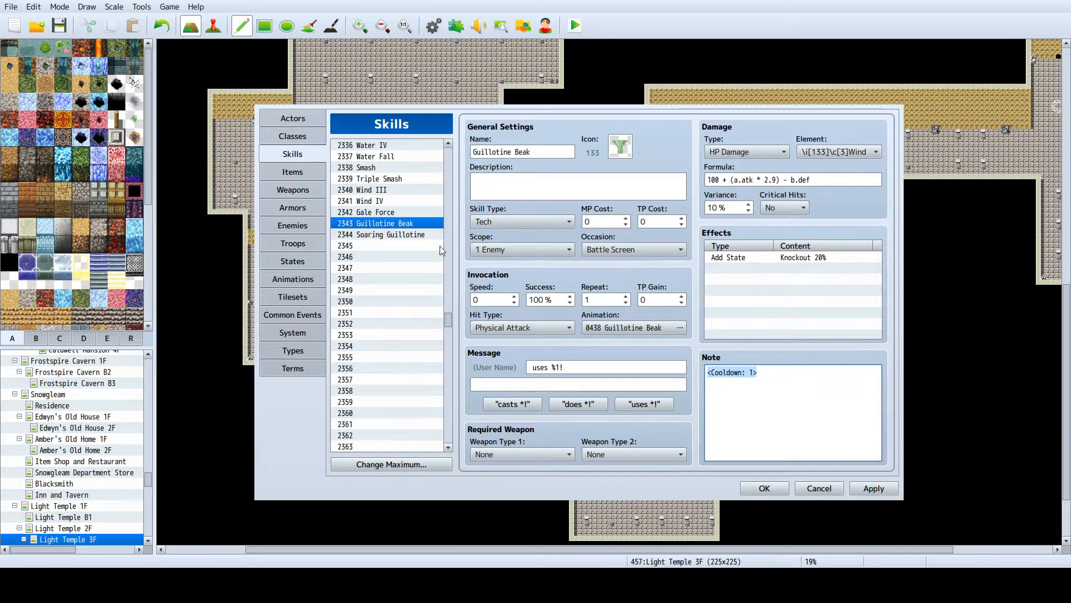
# Step: Add the note tag <Cooldown: 1> to Soaring Guillotine (2344)
pyautogui.click(423, 234)
pyautogui.click(755, 389)
pyautogui.write('<Cooldown: 1>')
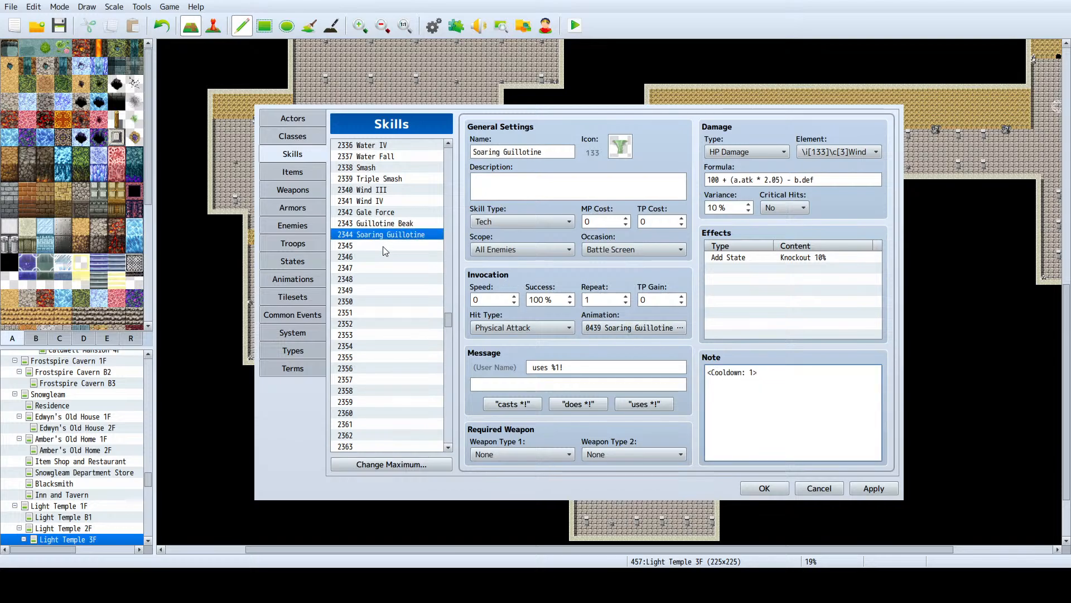
# Step: Copy the Flap skill from entry 2285 into the empty skill slot 2345
pyautogui.click(371, 246)
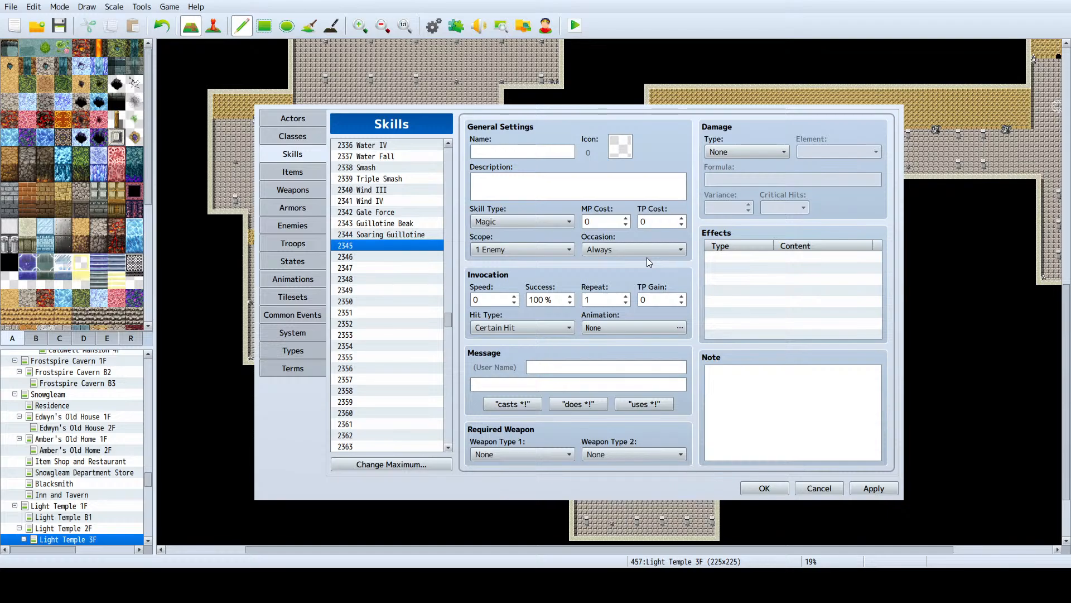
pyautogui.press('pageup')
pyautogui.press('pageup')
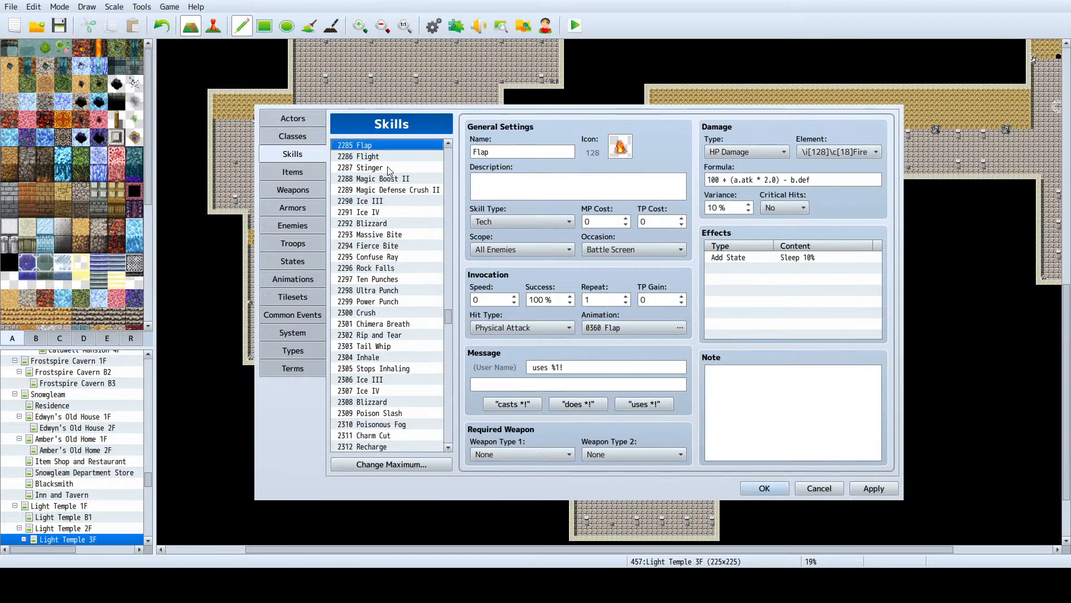
pyautogui.scroll(1, 391, 170)
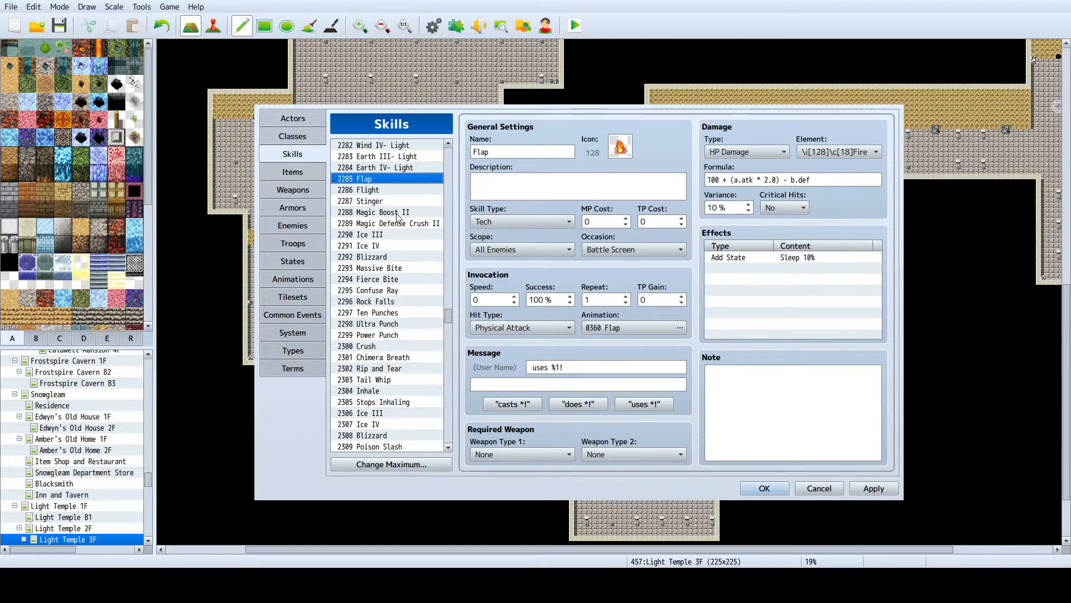
pyautogui.scroll(-20, 408, 186)
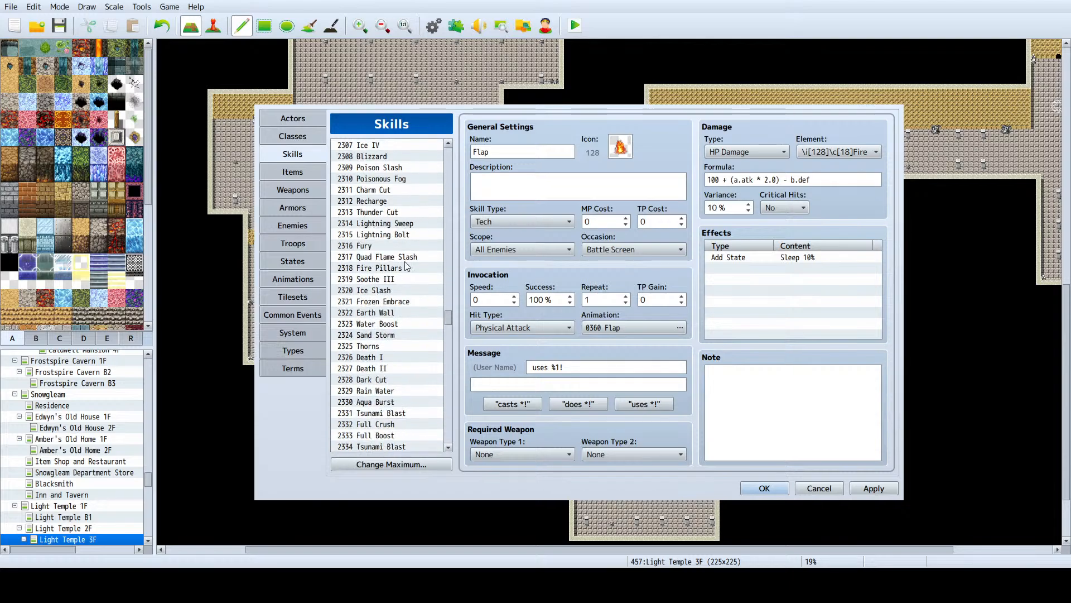
pyautogui.scroll(7, 411, 263)
pyautogui.click(391, 245)
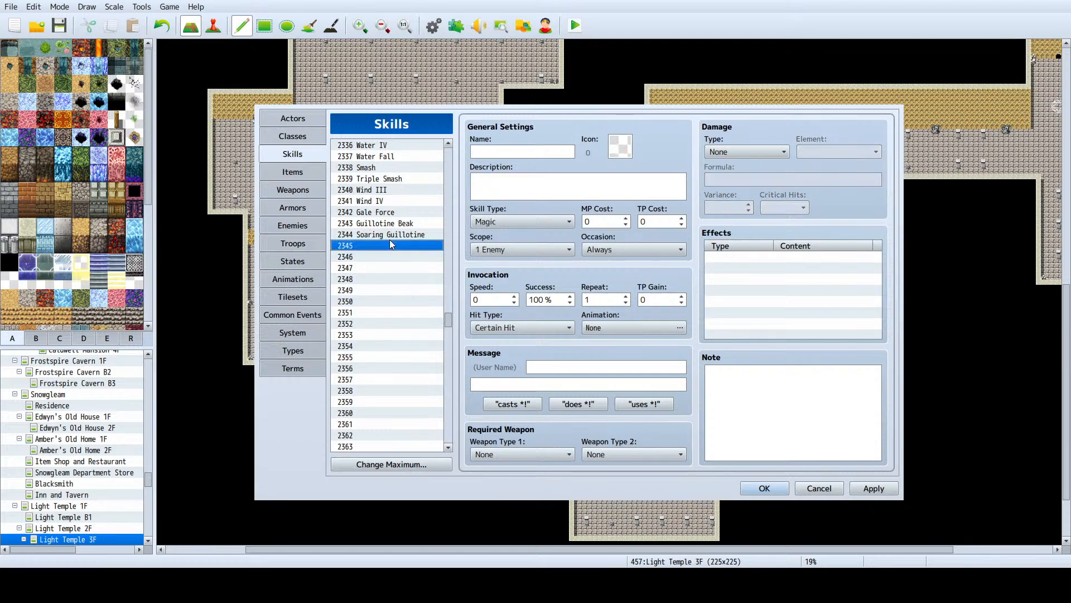
pyautogui.hotkey('ctrl', 'v')
# Step: Copy the <Cooldown: 1> note tag from Soaring Guillotine into the note of Flap (2345)
pyautogui.click(390, 234)
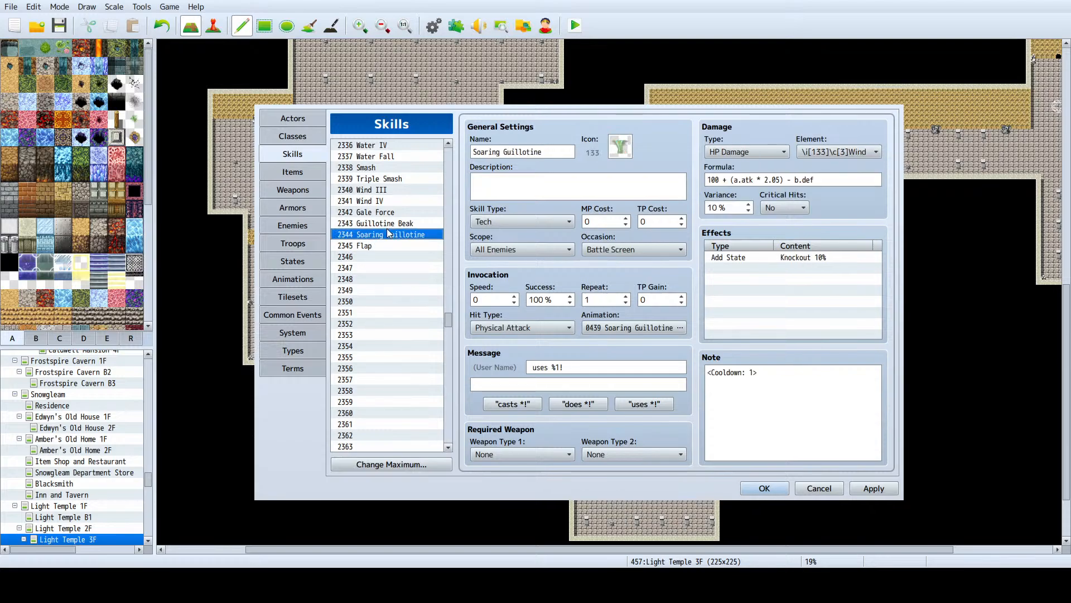
pyautogui.moveTo(758, 372); pyautogui.dragTo(707, 372)
pyautogui.hotkey('ctrl', 'c')
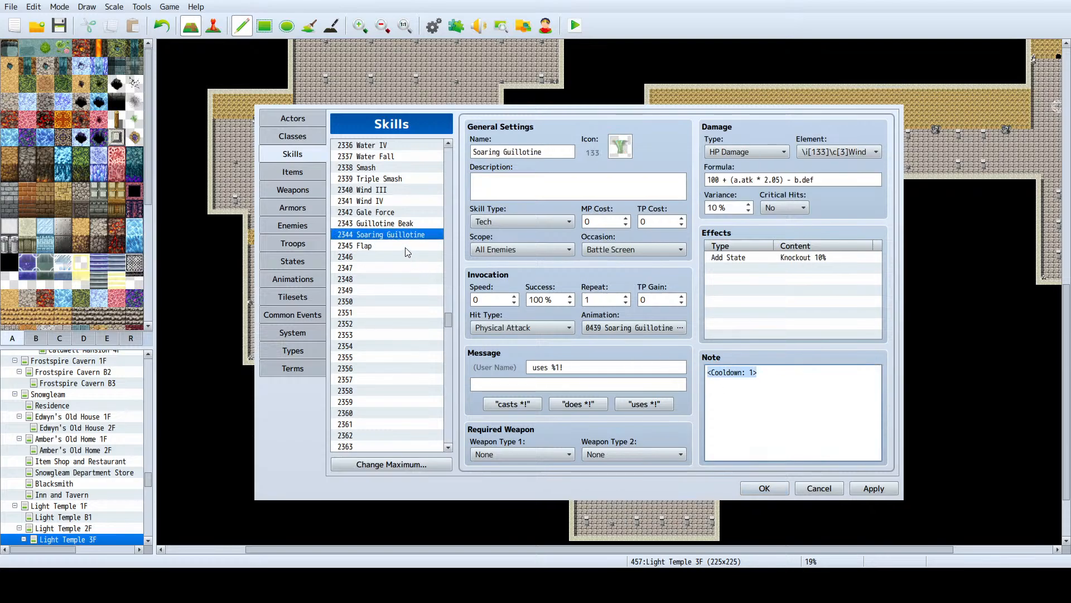
pyautogui.click(391, 246)
pyautogui.click(771, 369)
pyautogui.hotkey('ctrl', 'v')
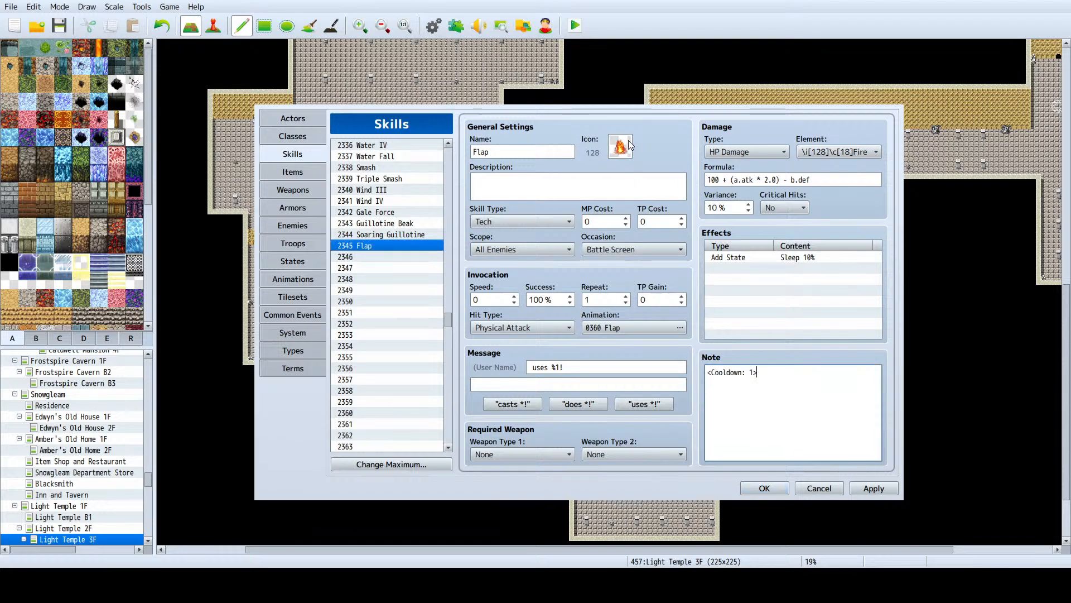
# Step: Change the copied Flap skill's icon to 133 and its damage element to Wind
pyautogui.doubleClick(523, 333)
pyautogui.click(813, 153)
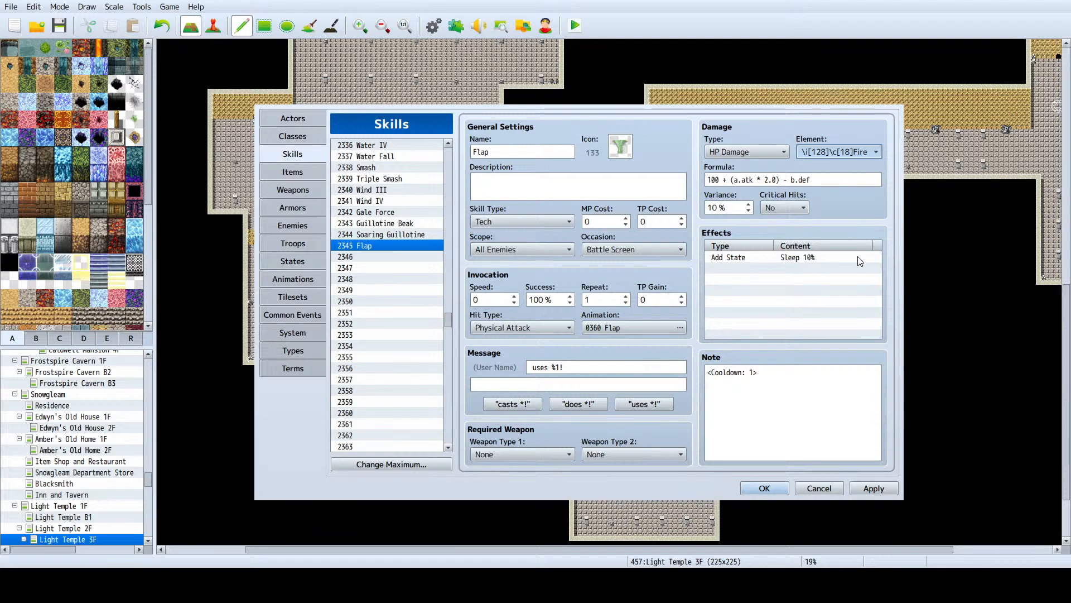
pyautogui.click(867, 267)
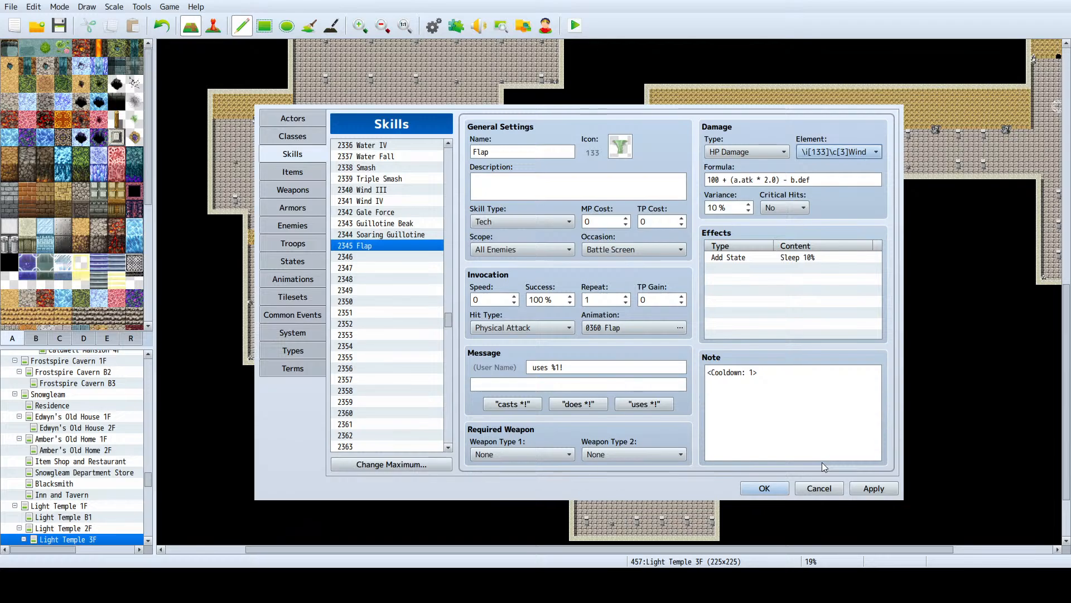
pyautogui.click(411, 235)
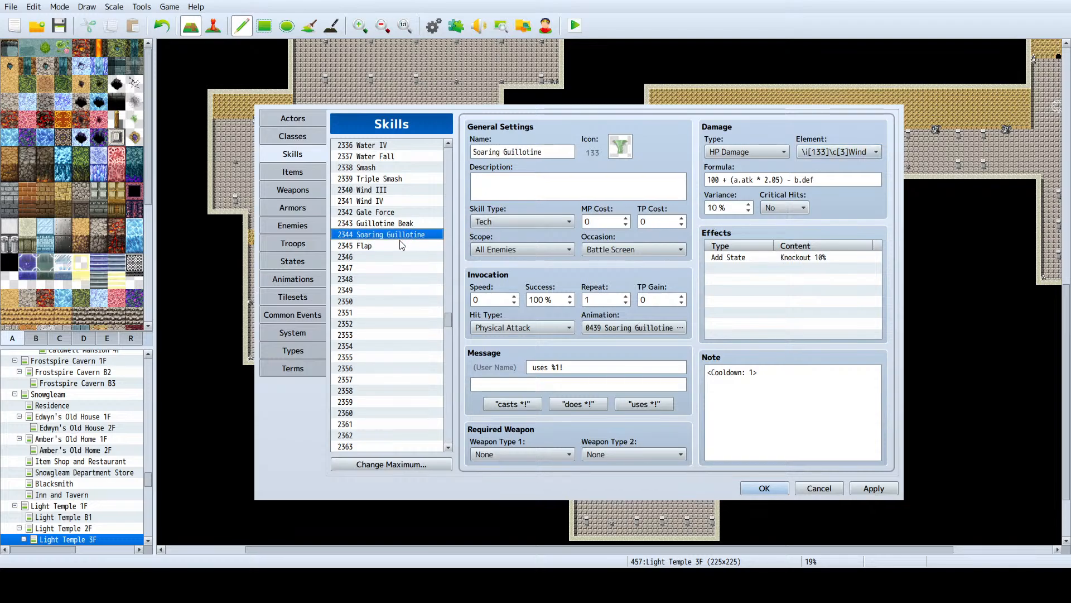
pyautogui.click(399, 246)
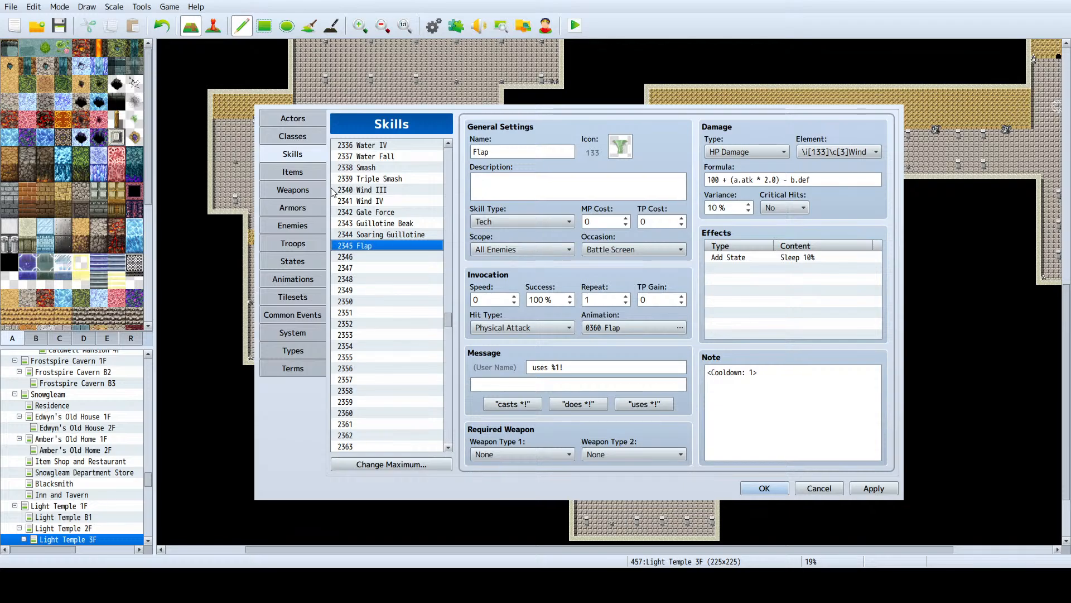
# Step: Add an Attack State trait of Poison + 33% at the end of enemy 0968's traits
pyautogui.click(293, 225)
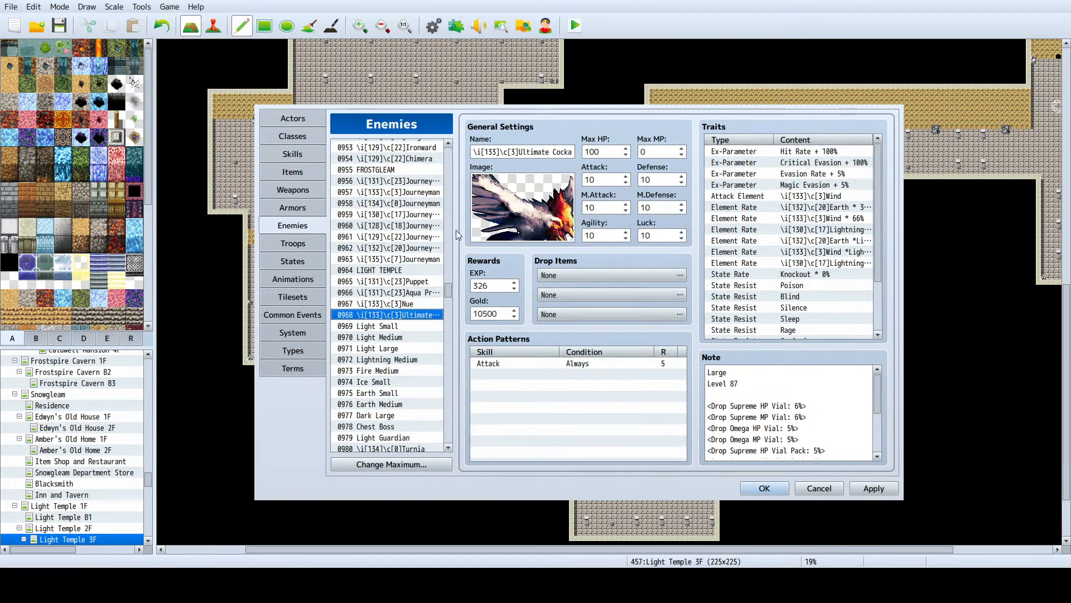
pyautogui.scroll(-2, 764, 311)
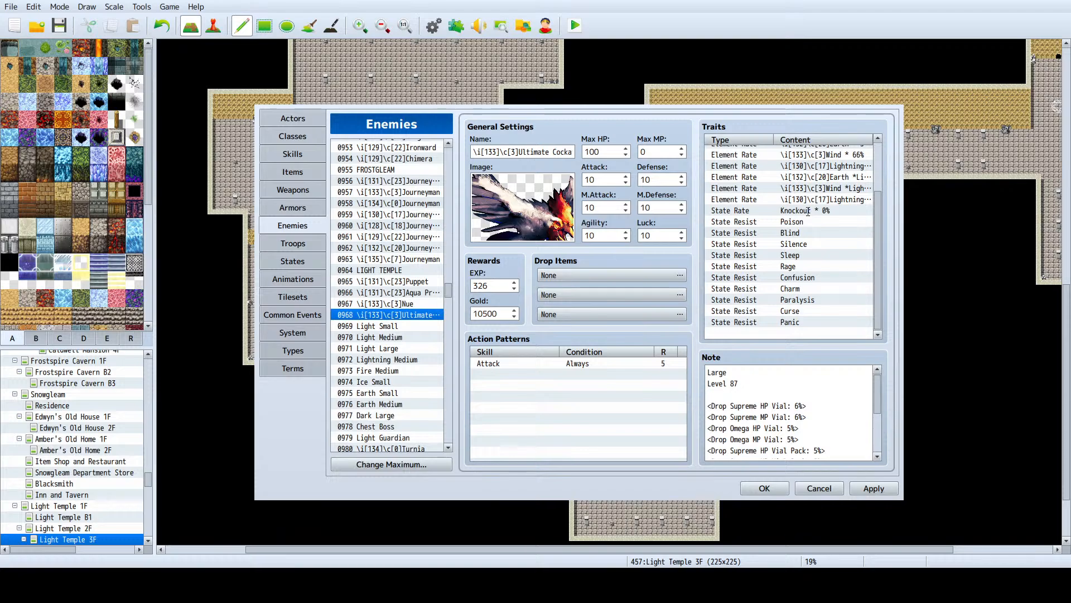
pyautogui.click(830, 316)
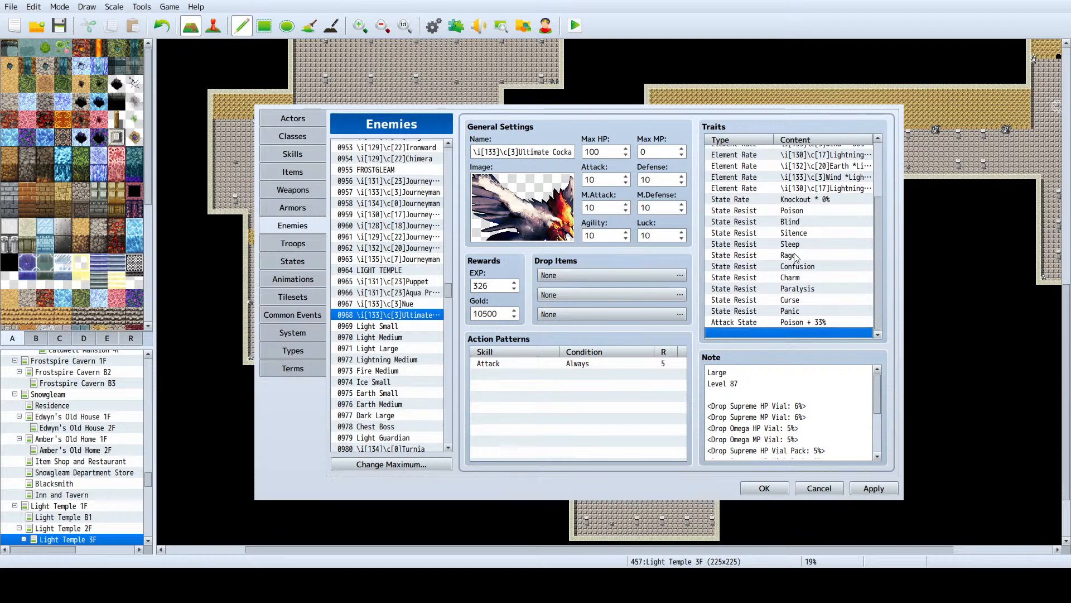
# Step: Add Wind III and Wind IV to enemy 0968's action patterns with condition Always and rating 5
pyautogui.click(561, 385)
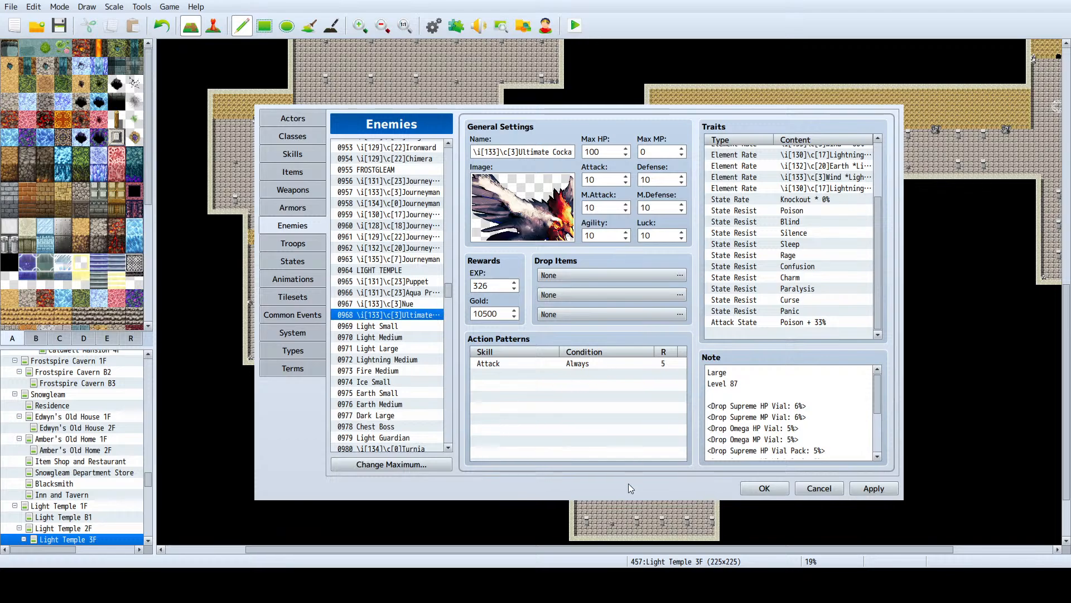
pyautogui.click(592, 471)
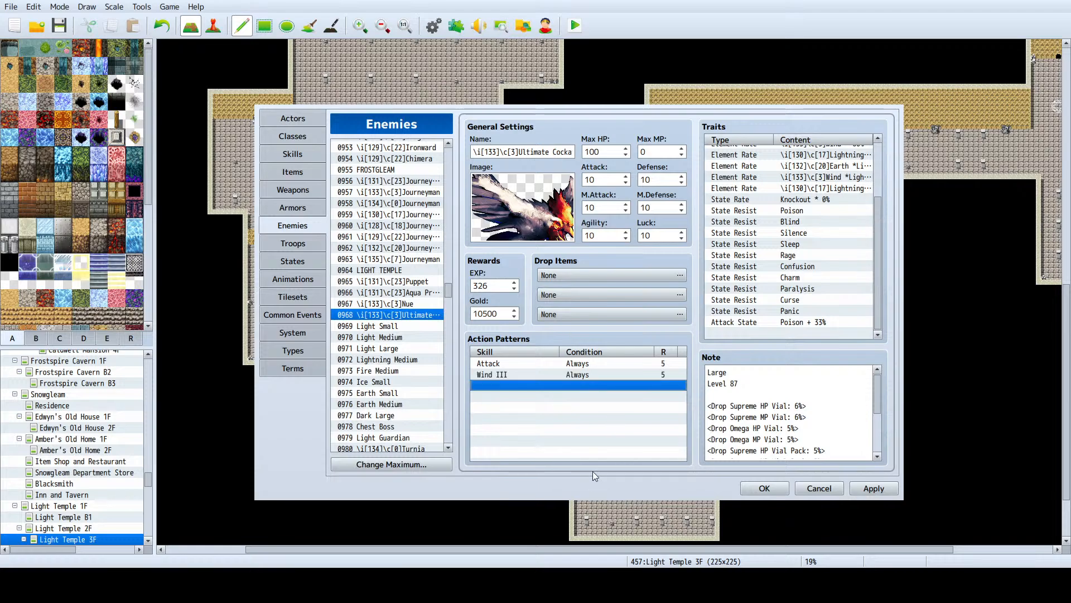
pyautogui.click(545, 377)
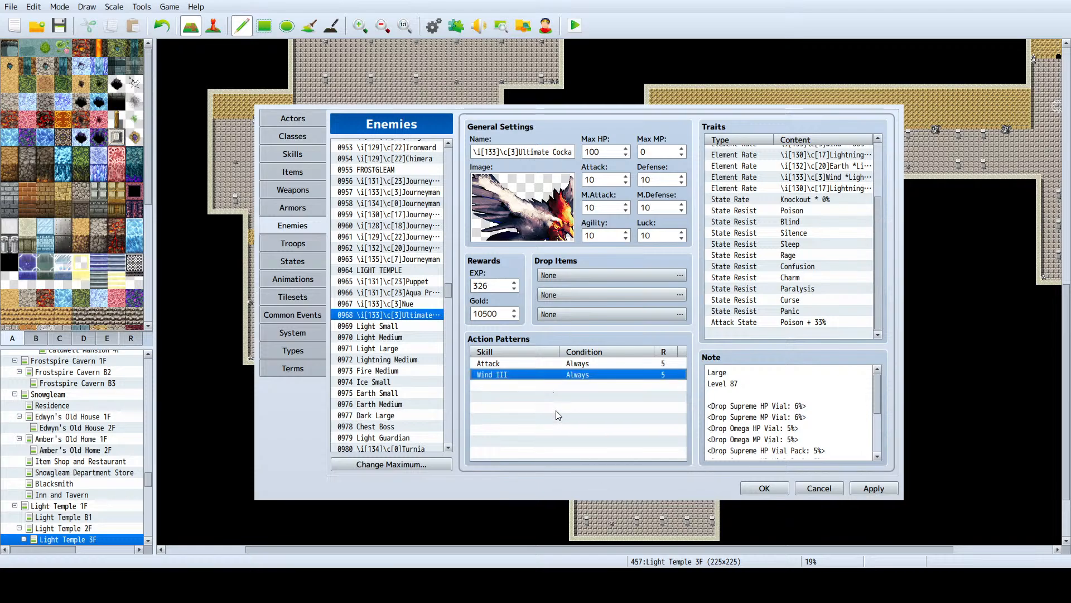
pyautogui.click(545, 384)
pyautogui.hotkey('ctrl', 'v')
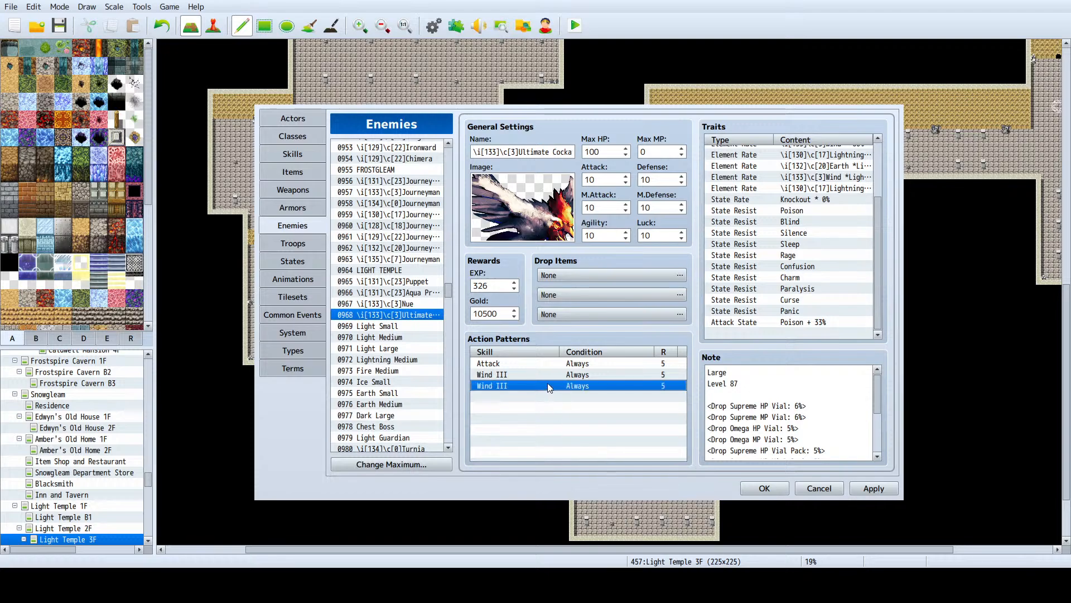
pyautogui.click(584, 485)
# Step: Add Gale Force and Guillotine Beak to enemy 0968's action patterns with condition Always and rating 5
pyautogui.click(523, 398)
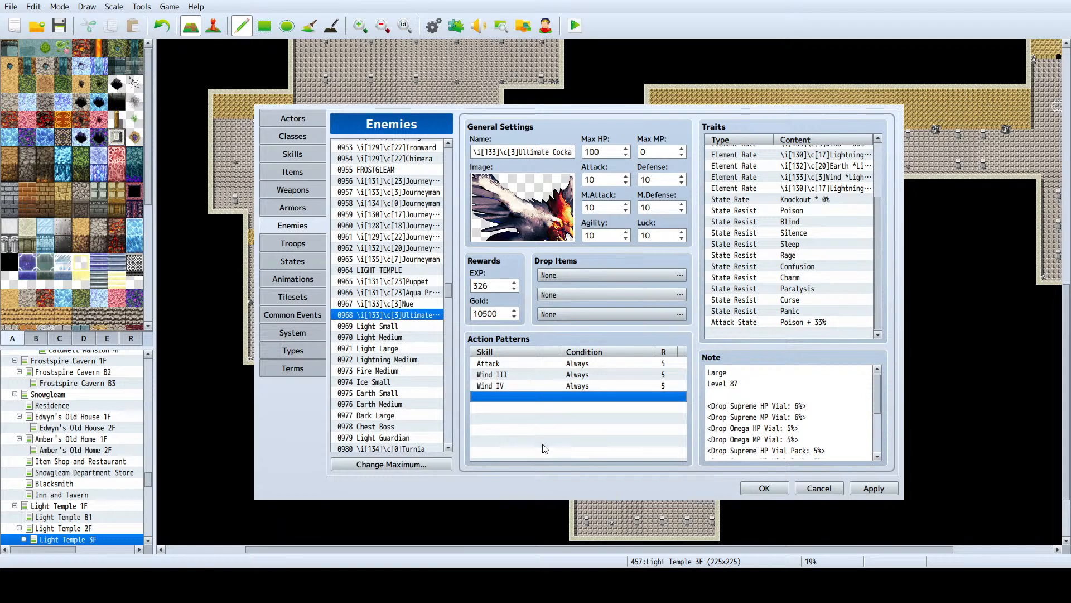
pyautogui.hotkey('ctrl', 'v')
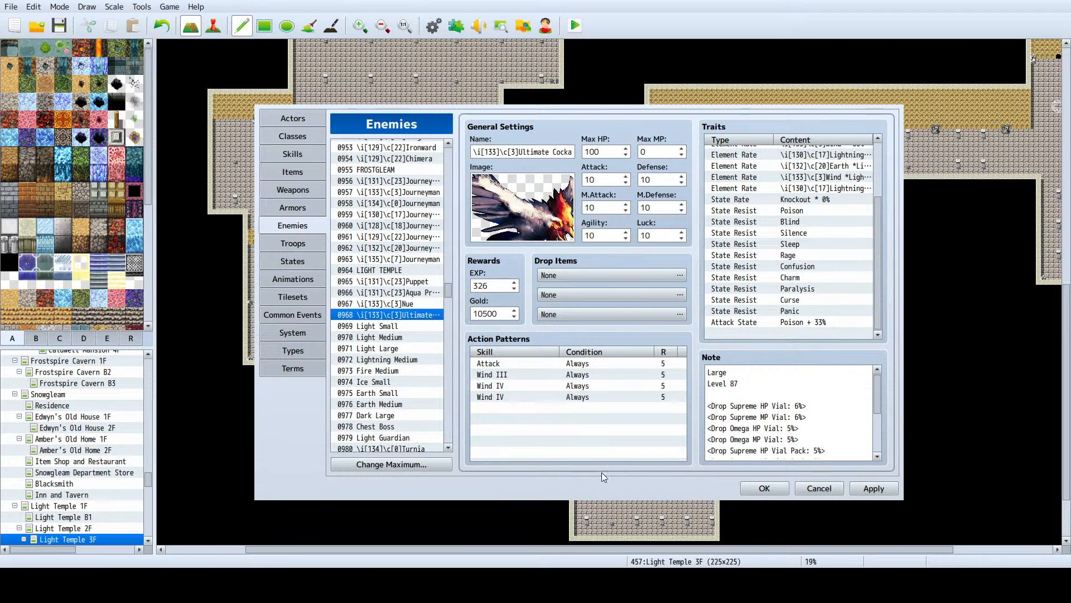
pyautogui.click(593, 472)
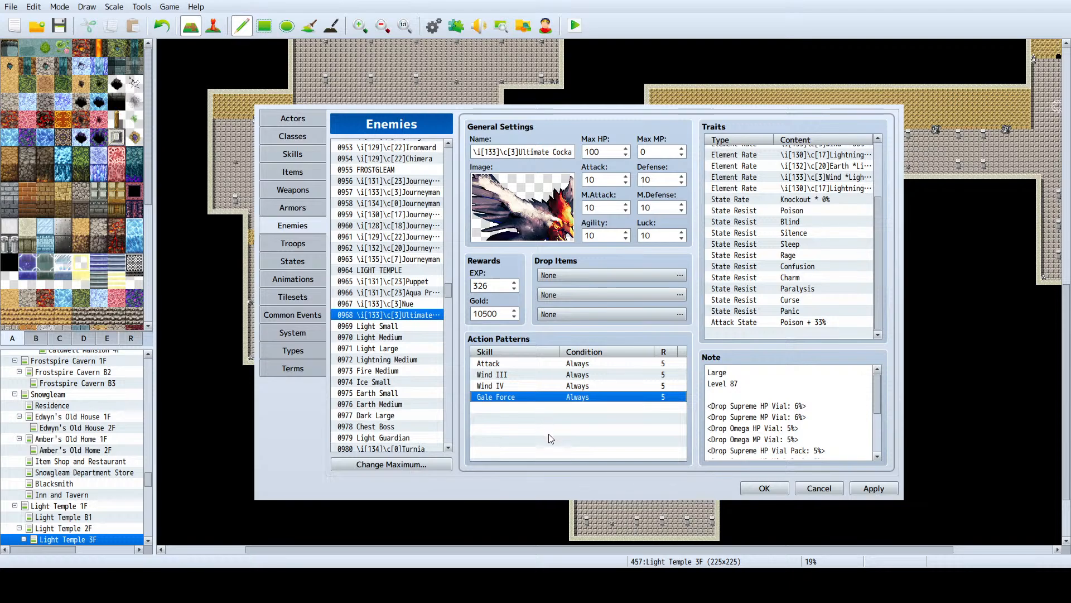
pyautogui.click(533, 408)
pyautogui.hotkey('ctrl', 'v')
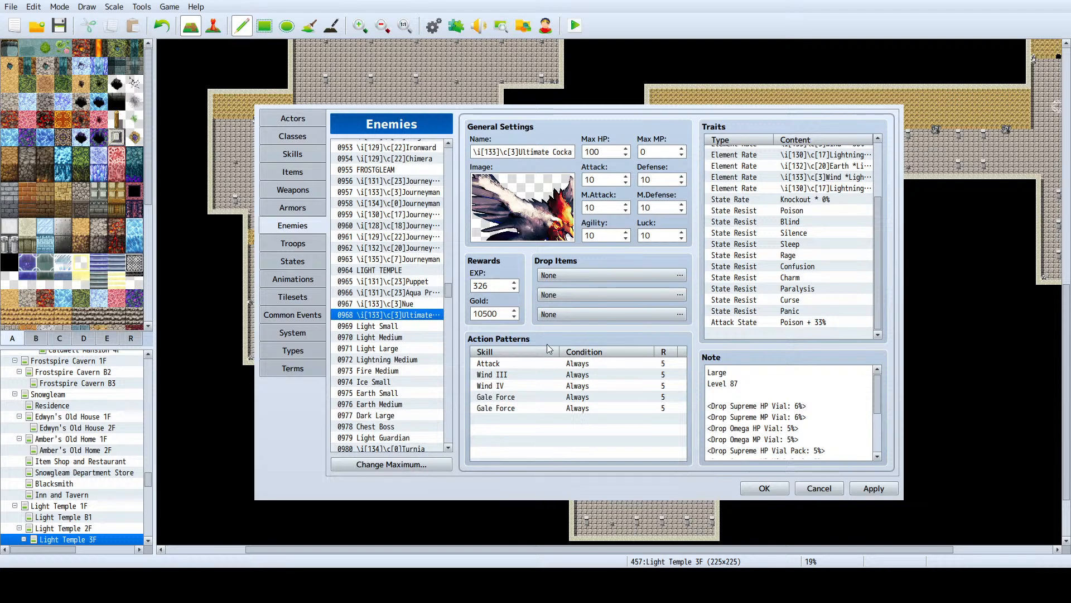
pyautogui.click(590, 484)
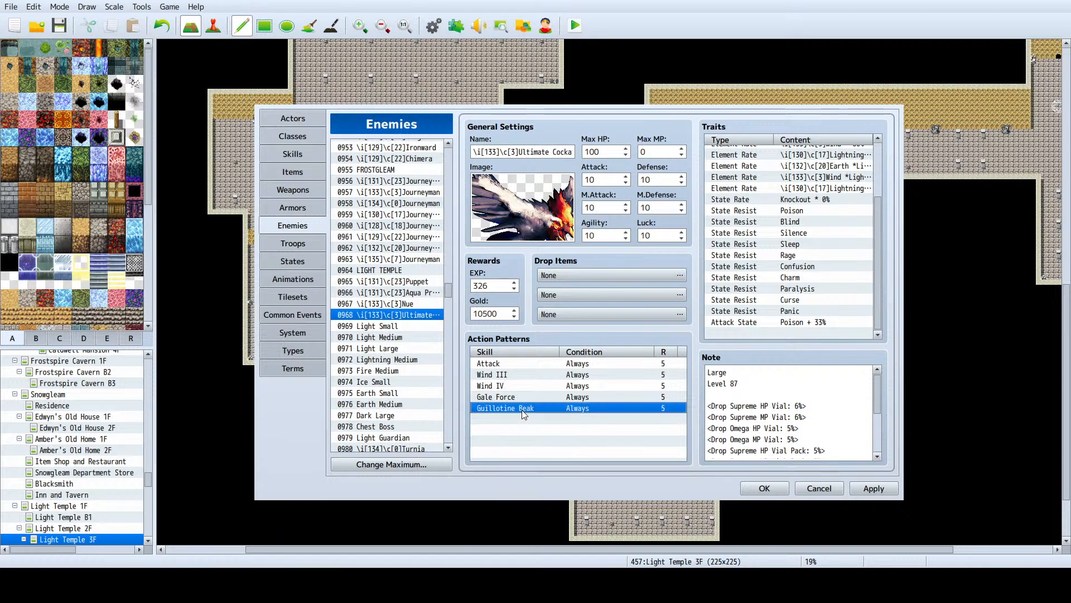
# Step: Add Soaring Guillotine and Flap to enemy 0968's action patterns with condition Always and rating 5
pyautogui.click(535, 419)
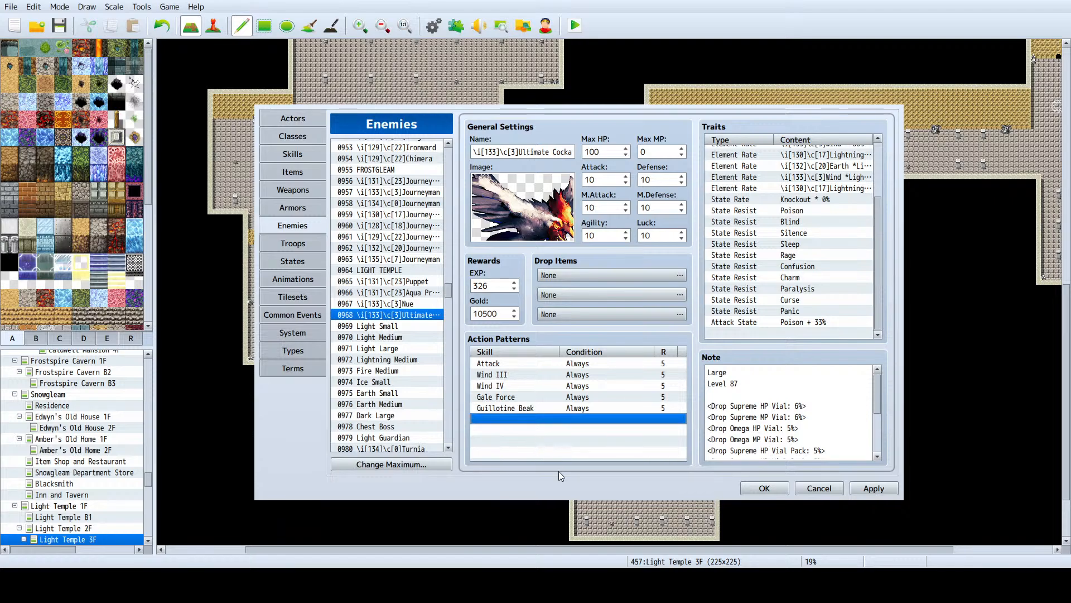
pyautogui.hotkey('ctrl', 'v')
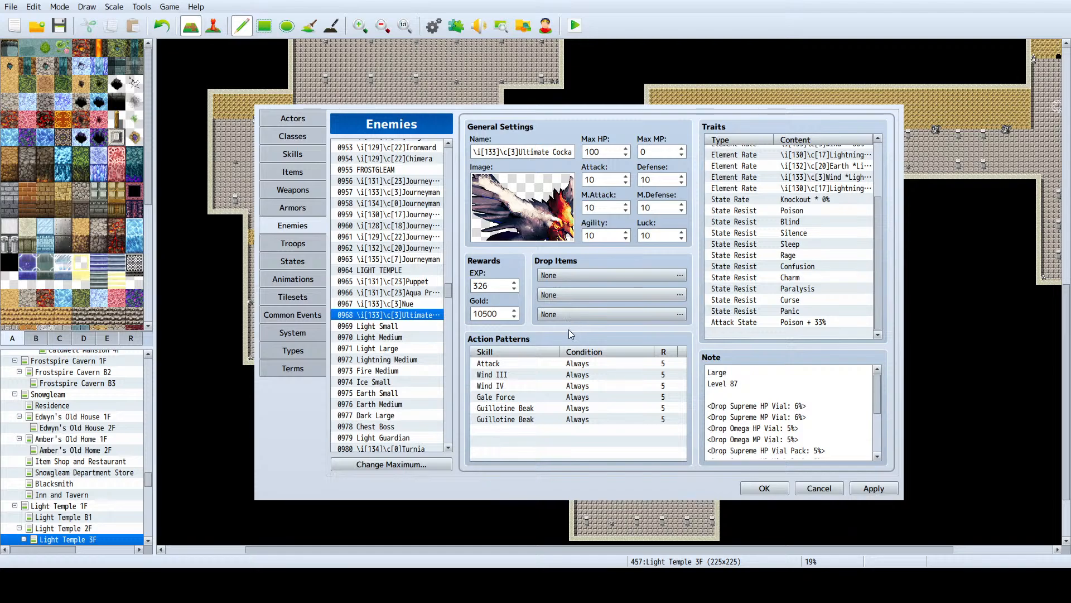
pyautogui.click(590, 488)
pyautogui.click(532, 431)
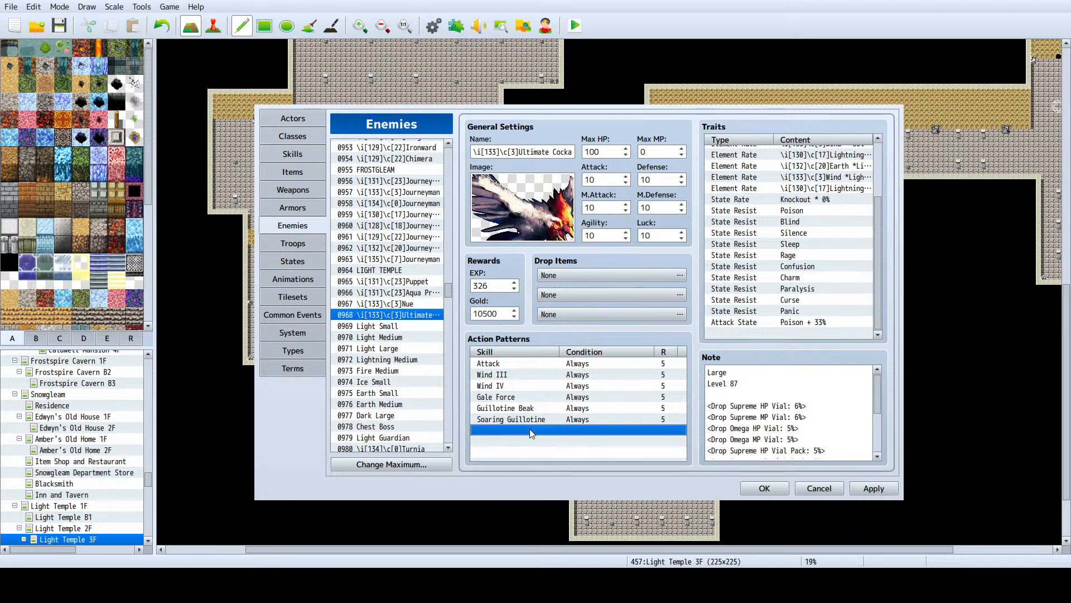
pyautogui.hotkey('ctrl', 'v')
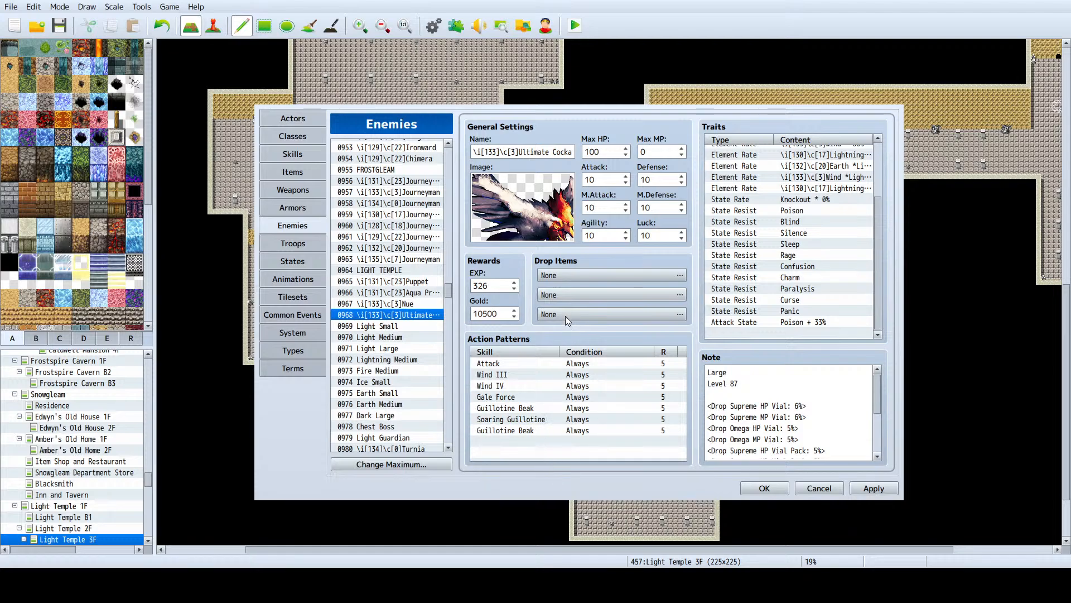
pyautogui.click(590, 490)
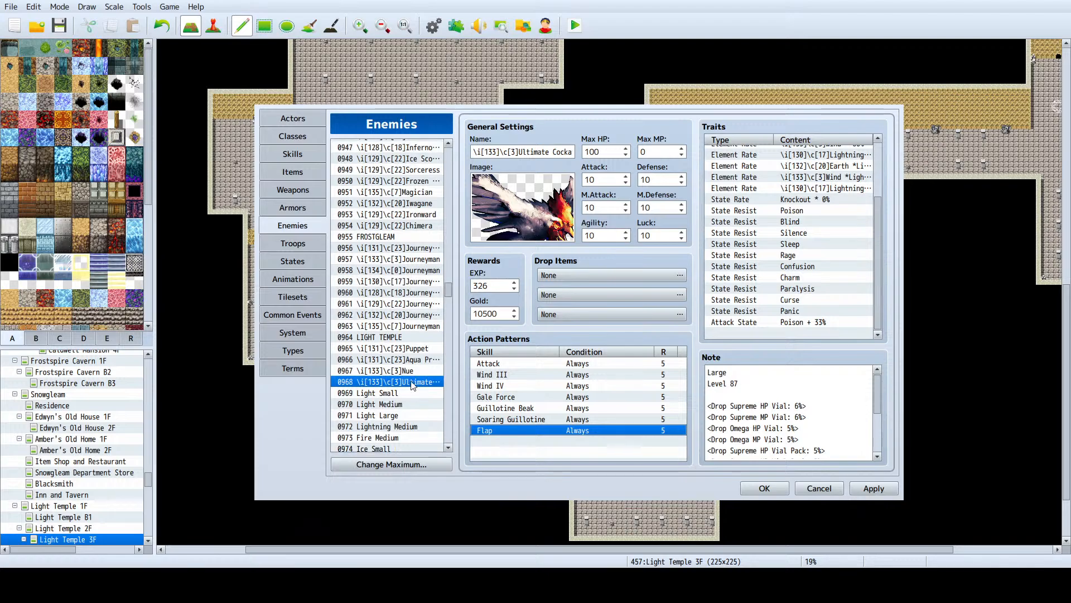
# Step: Look through the enemy list from the first entries through the early areas for existing enemies, ending back at the Light Temple entries
pyautogui.moveTo(446, 290); pyautogui.dragTo(445, 152)
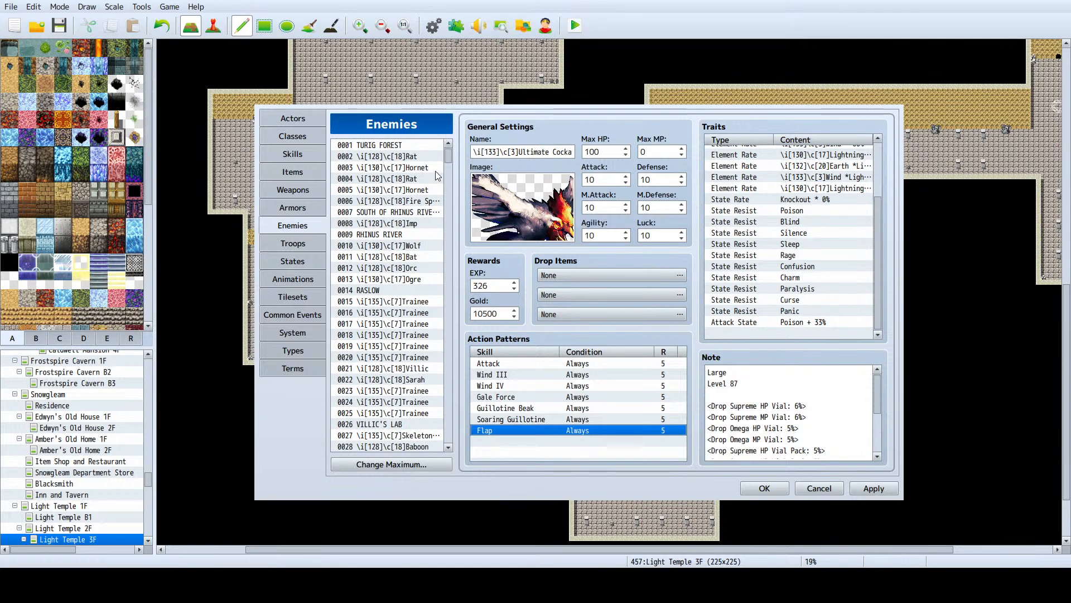
pyautogui.scroll(-6, 402, 230)
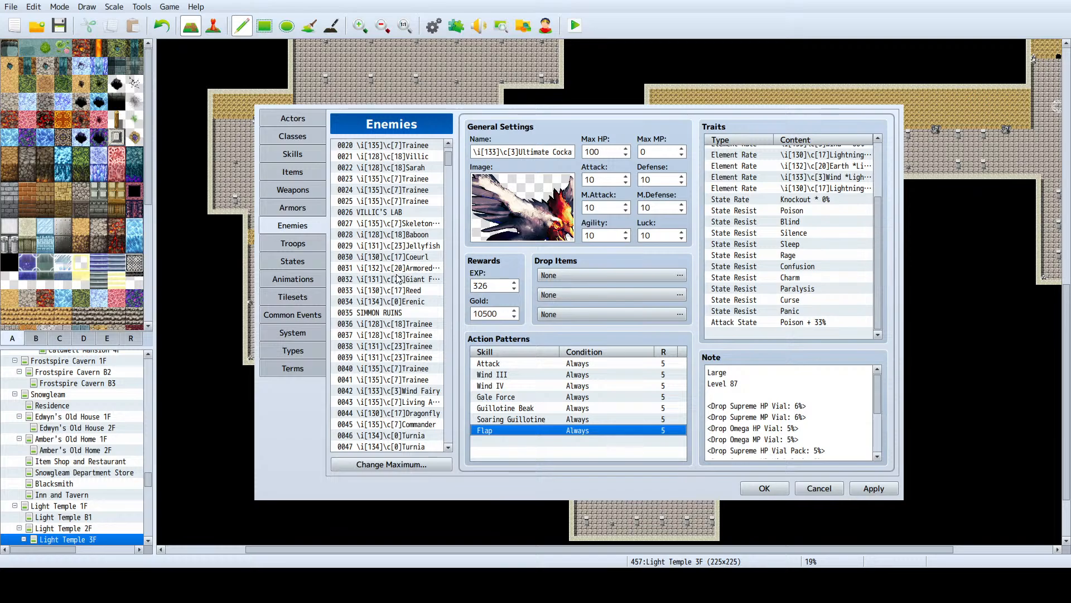
pyautogui.scroll(-4, 394, 343)
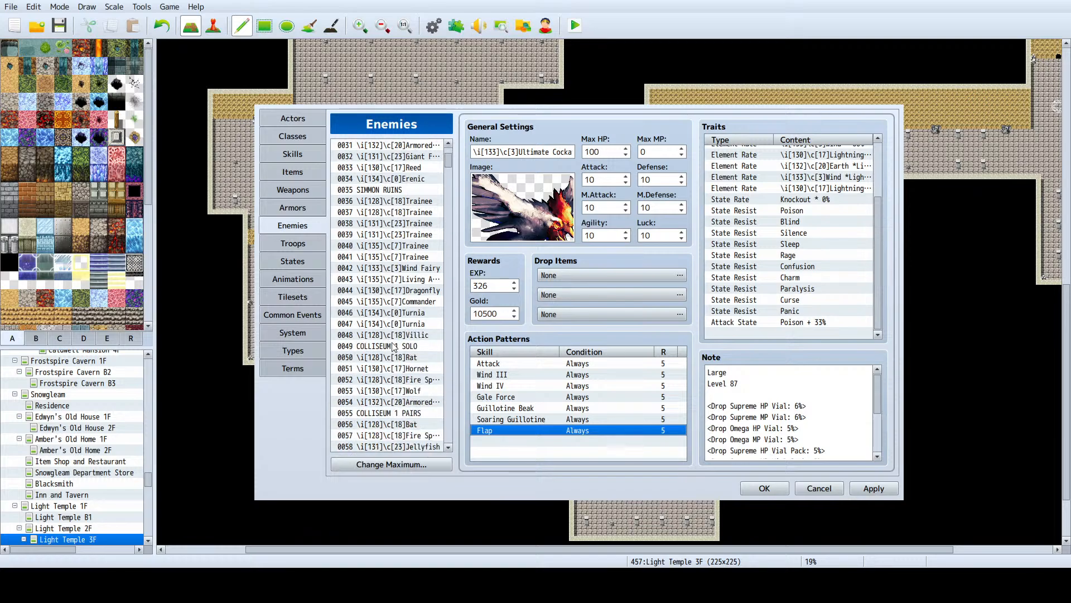
pyautogui.scroll(-7, 394, 346)
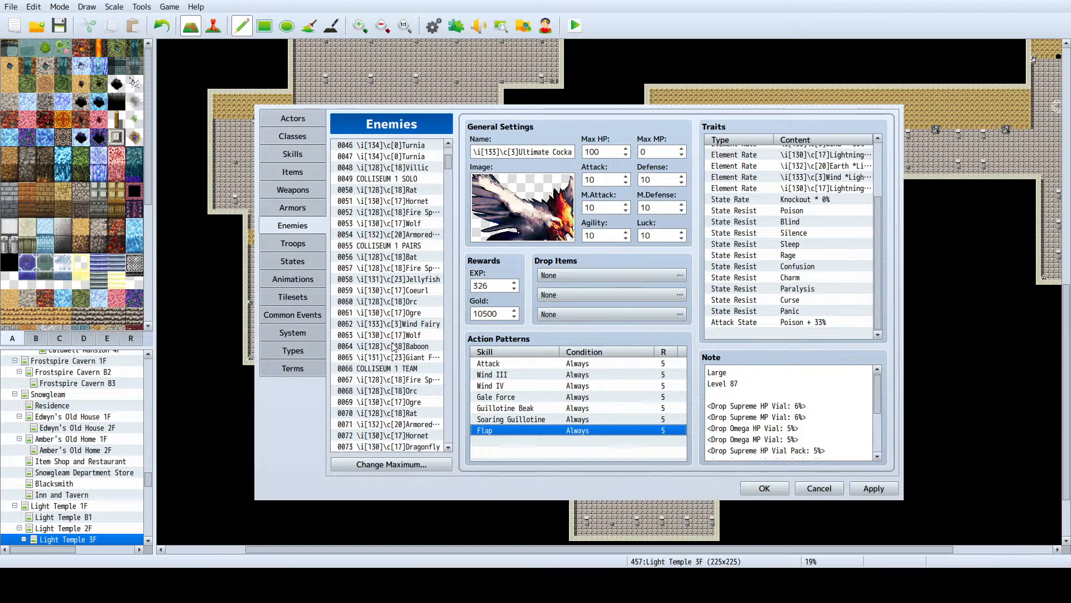
pyautogui.scroll(-8, 393, 341)
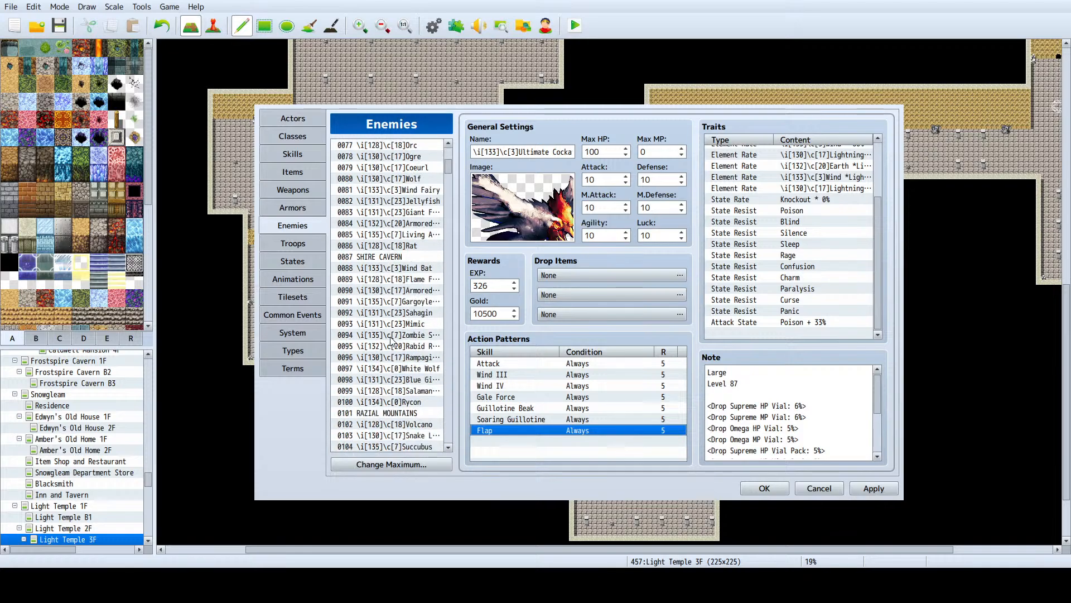
pyautogui.scroll(1, 392, 341)
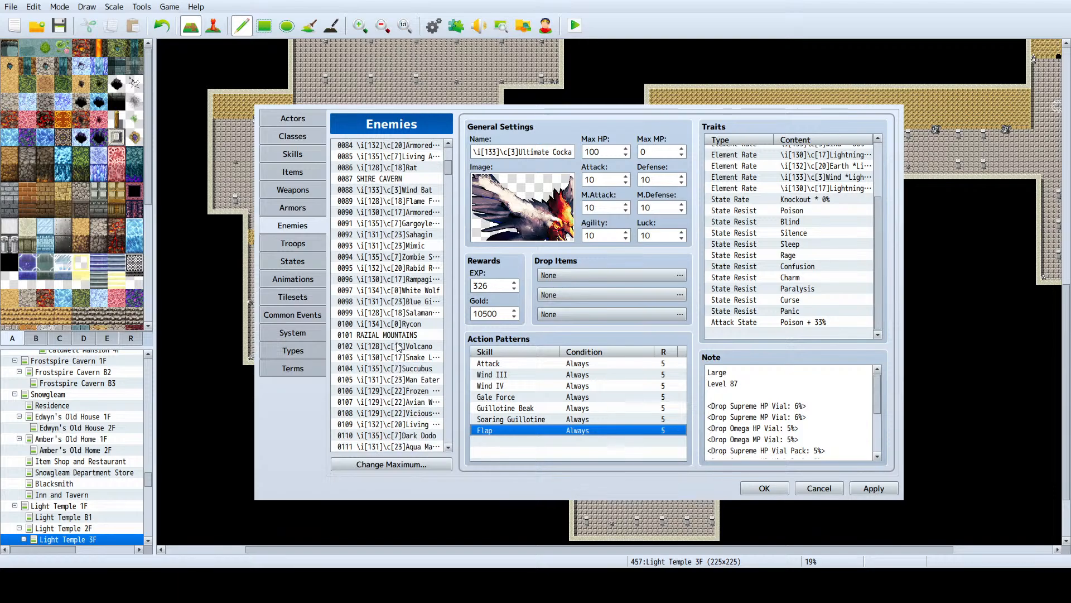
pyautogui.scroll(-5, 396, 344)
pyautogui.scroll(-7, 402, 352)
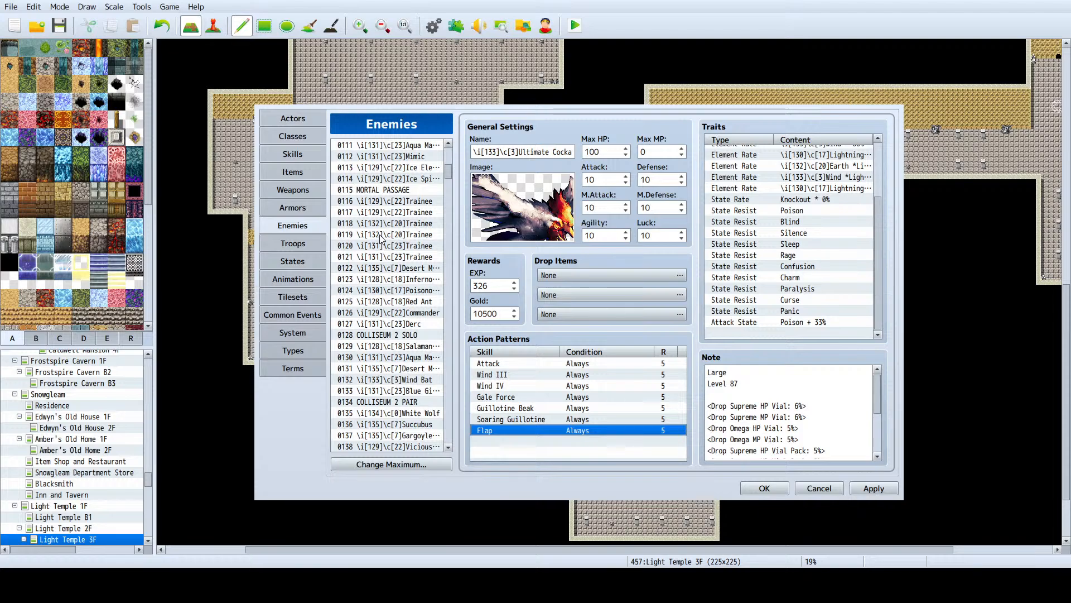
pyautogui.scroll(-8, 381, 239)
pyautogui.moveTo(446, 173); pyautogui.dragTo(442, 293)
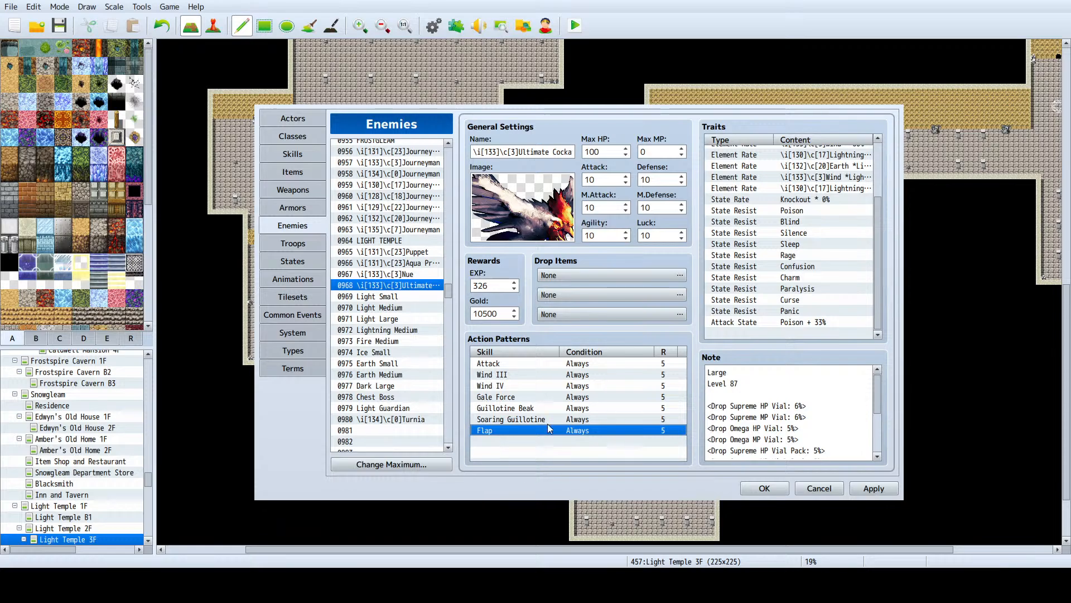
# Step: Remove the blank line below Level 87 in enemy 0968's note
pyautogui.click(760, 395)
pyautogui.click(760, 394)
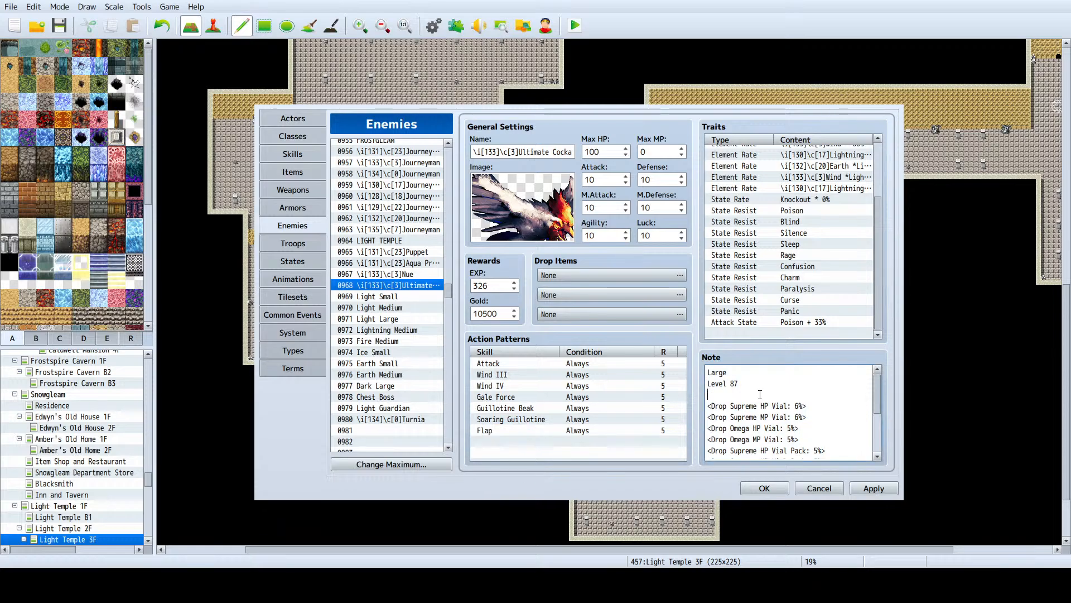
pyautogui.press('BackSpace')
# Step: Duplicate the Drop Omega HP Vial line directly below itself in enemy 0968's note
pyautogui.scroll(-1, 760, 395)
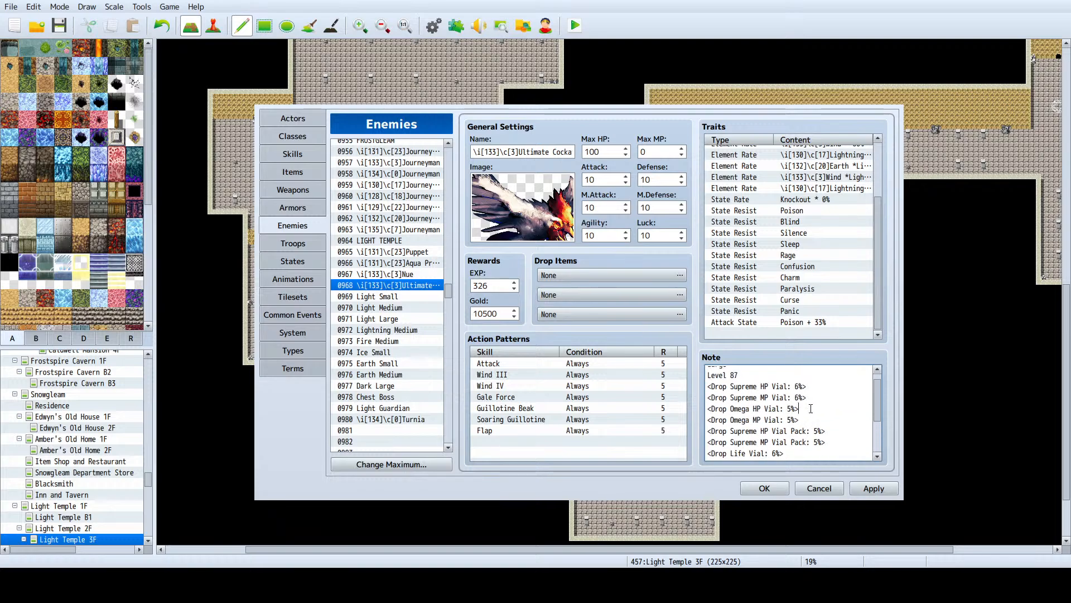
pyautogui.moveTo(807, 409); pyautogui.dragTo(689, 406)
pyautogui.hotkey('ctrl', 'c')
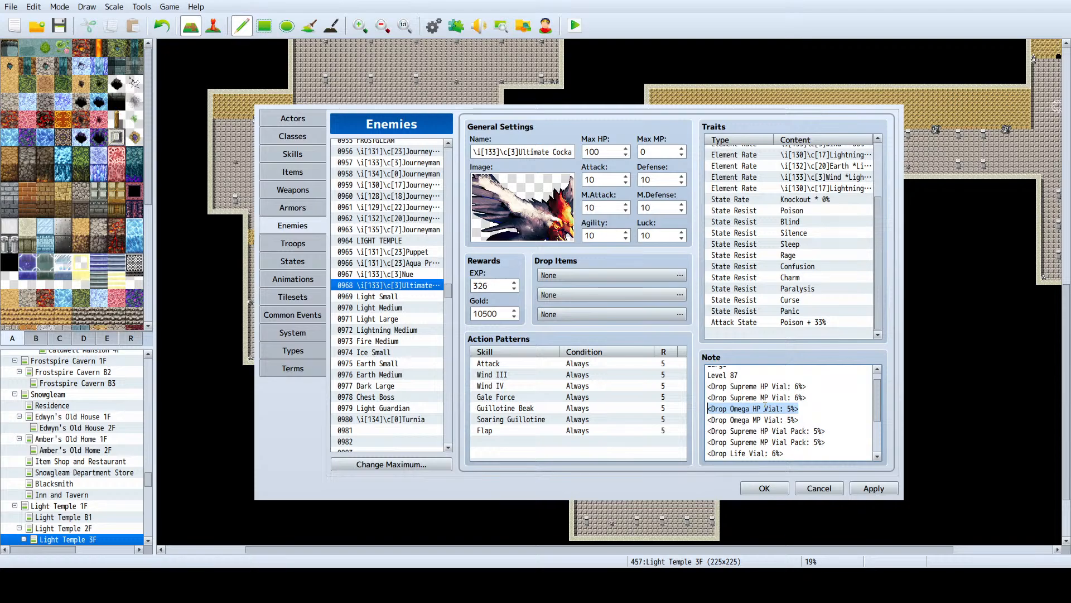
pyautogui.click(805, 414)
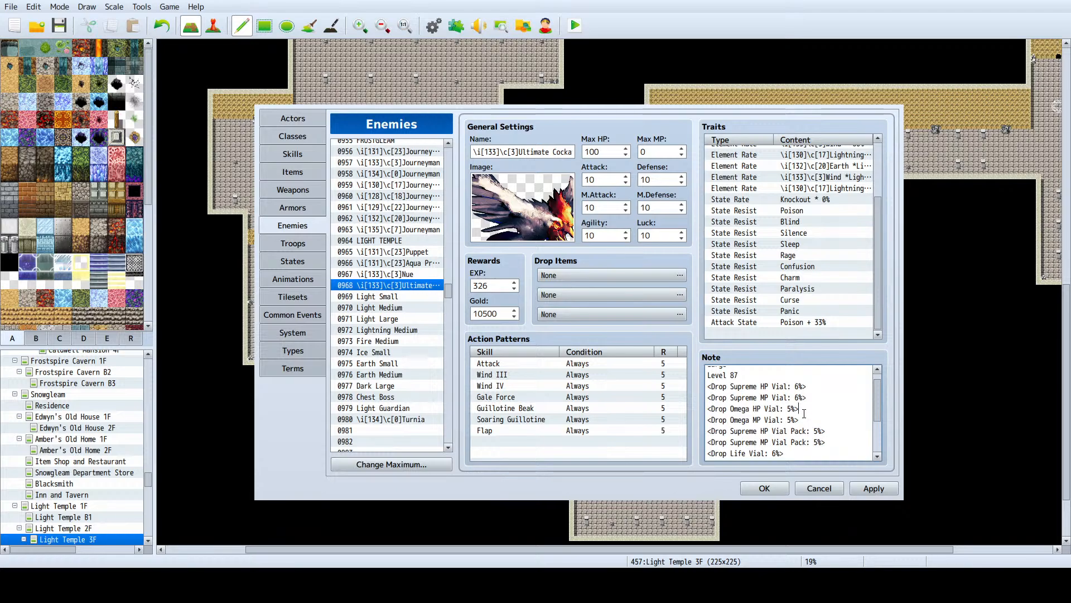
pyautogui.press('Return')
pyautogui.press('Return')
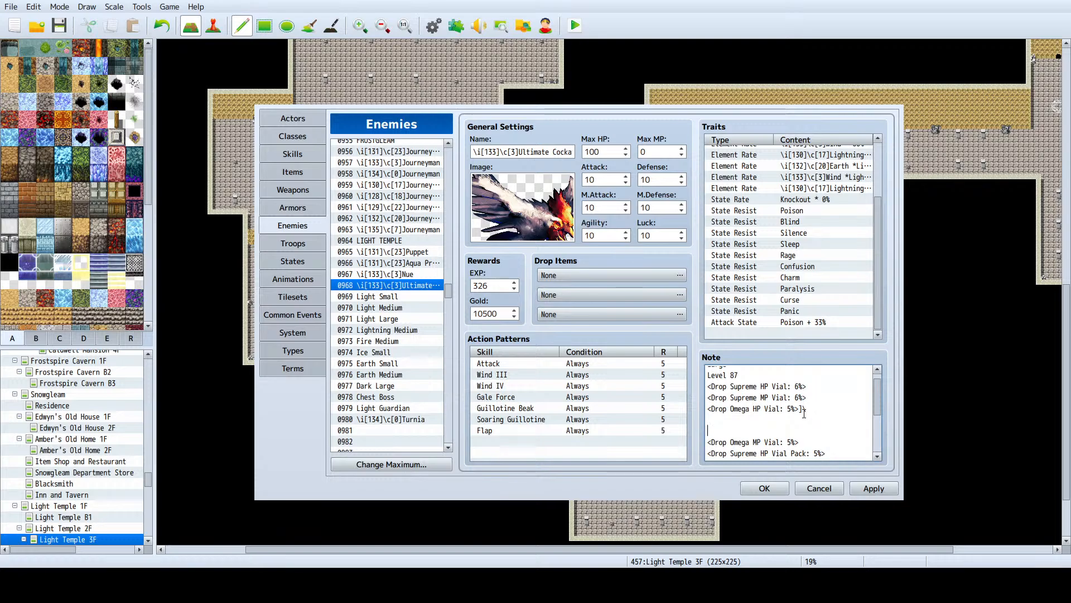
pyautogui.press('BackSpace')
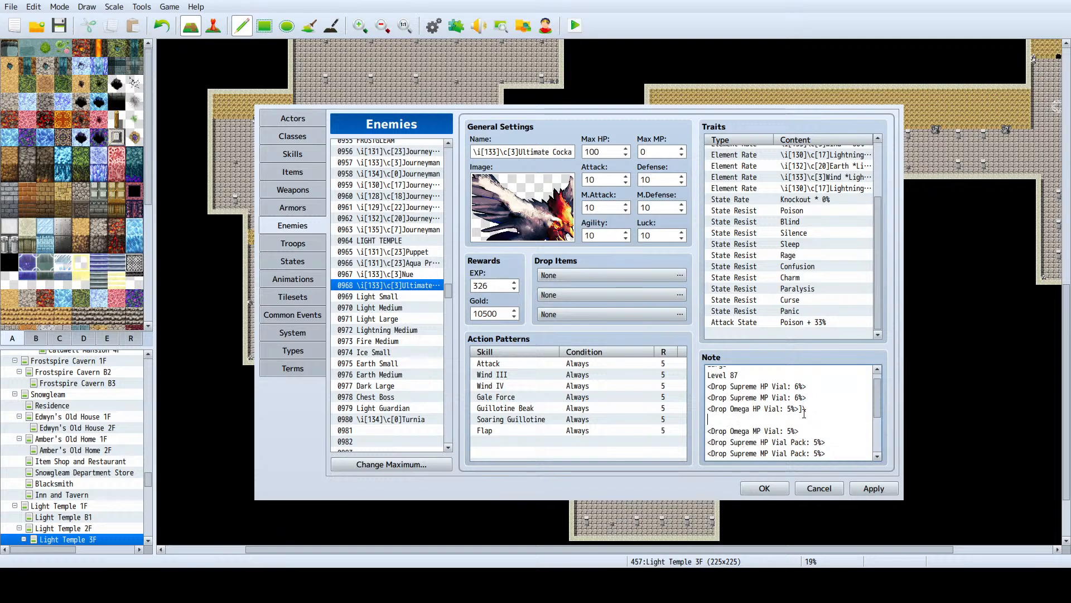
pyautogui.press('BackSpace')
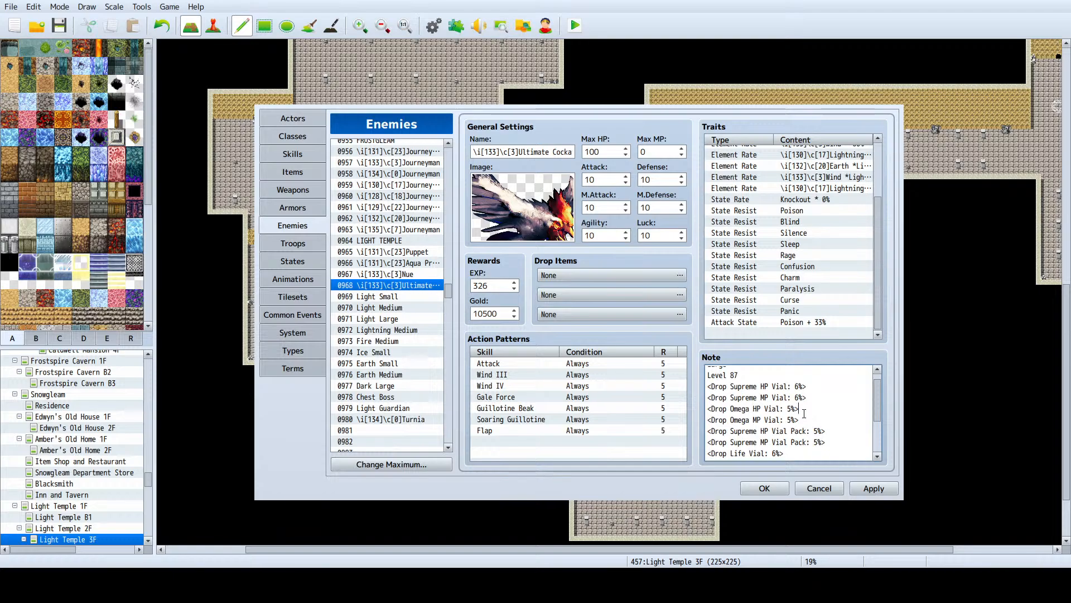
pyautogui.press('Return')
pyautogui.hotkey('ctrl', 'v')
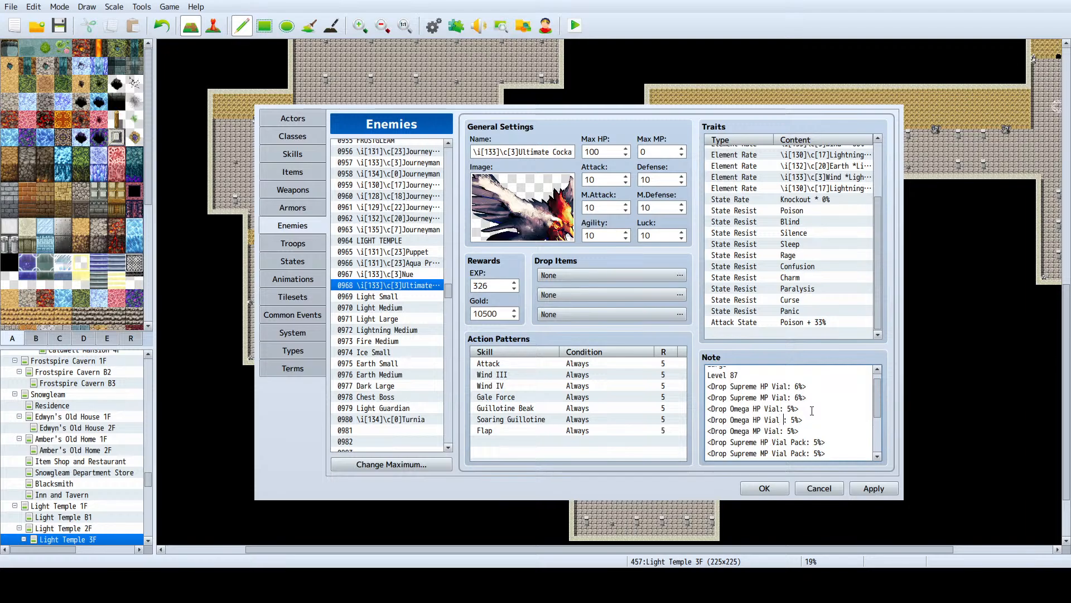
# Step: Change the duplicated drop line in enemy 0968's note to <Drop Omega HP Vial Pack: 4%>
pyautogui.write('Ppack')
pyautogui.click(793, 419)
pyautogui.press('Delete')
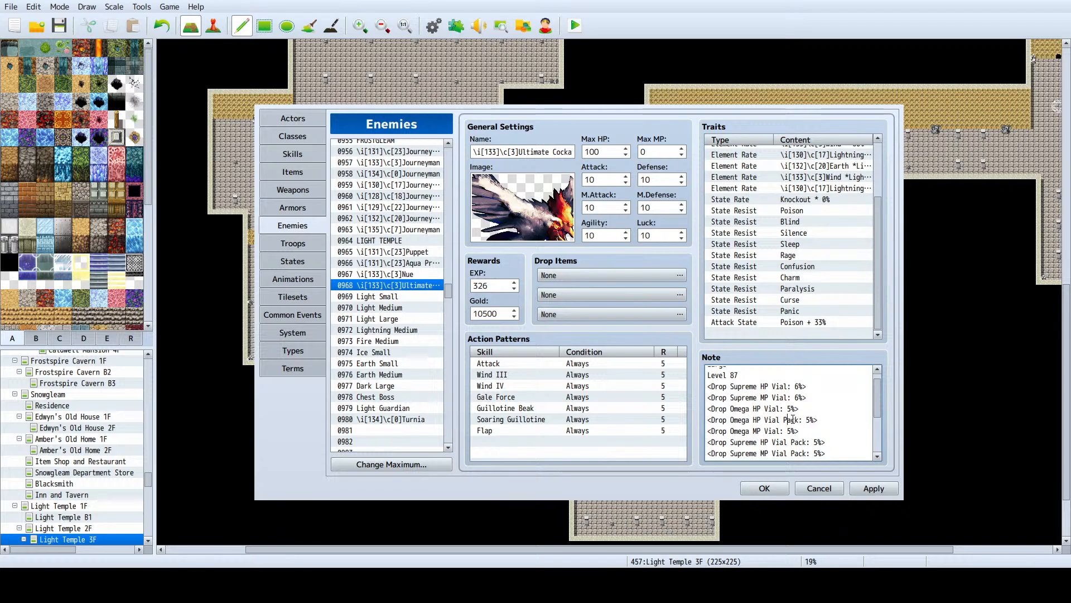
pyautogui.click(810, 419)
pyautogui.press('BackSpace')
pyautogui.write('4')
# Step: Duplicate the Omega HP Vial Pack line in enemy 0968's note and change the copy to <Drop Omega MP Vial Pack: 4%>
pyautogui.moveTo(817, 420); pyautogui.dragTo(707, 419)
pyautogui.hotkey('ctrl', 'c')
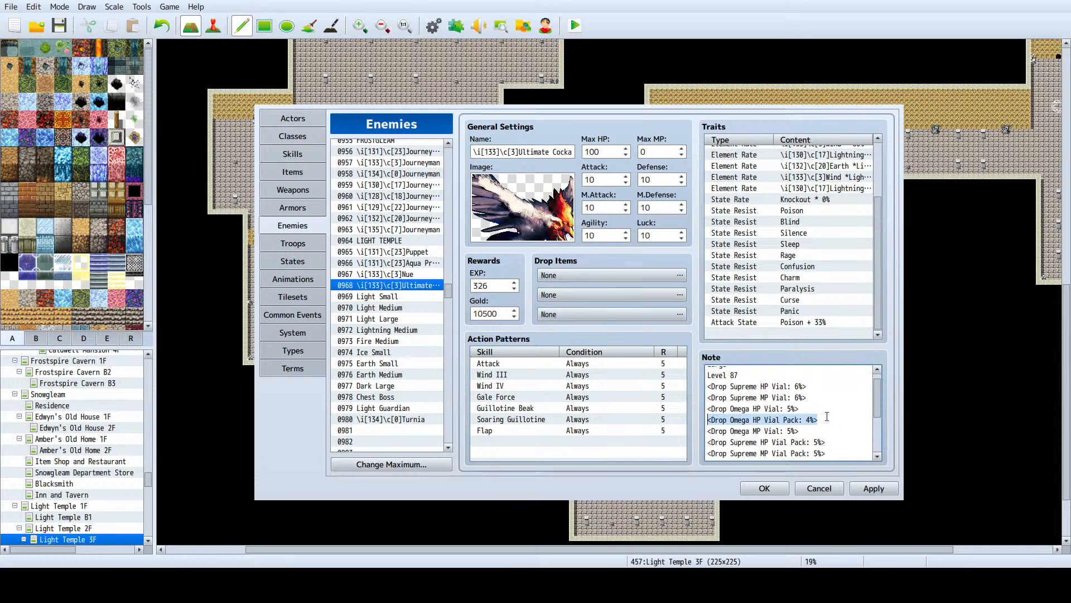
pyautogui.click(826, 419)
pyautogui.press('Return')
pyautogui.hotkey('ctrl', 'v')
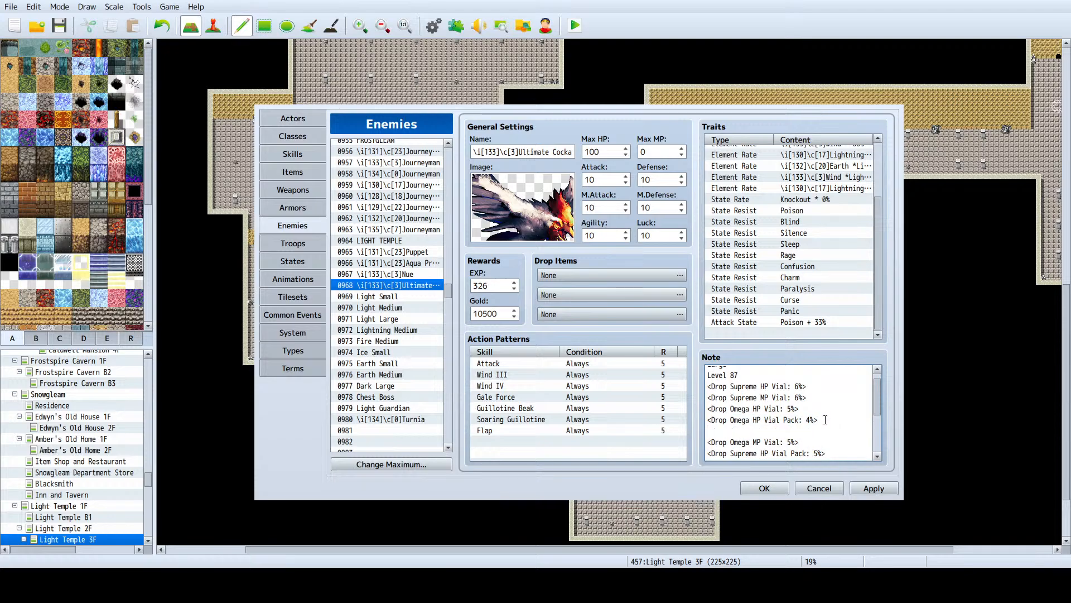
pyautogui.doubleClick(756, 431)
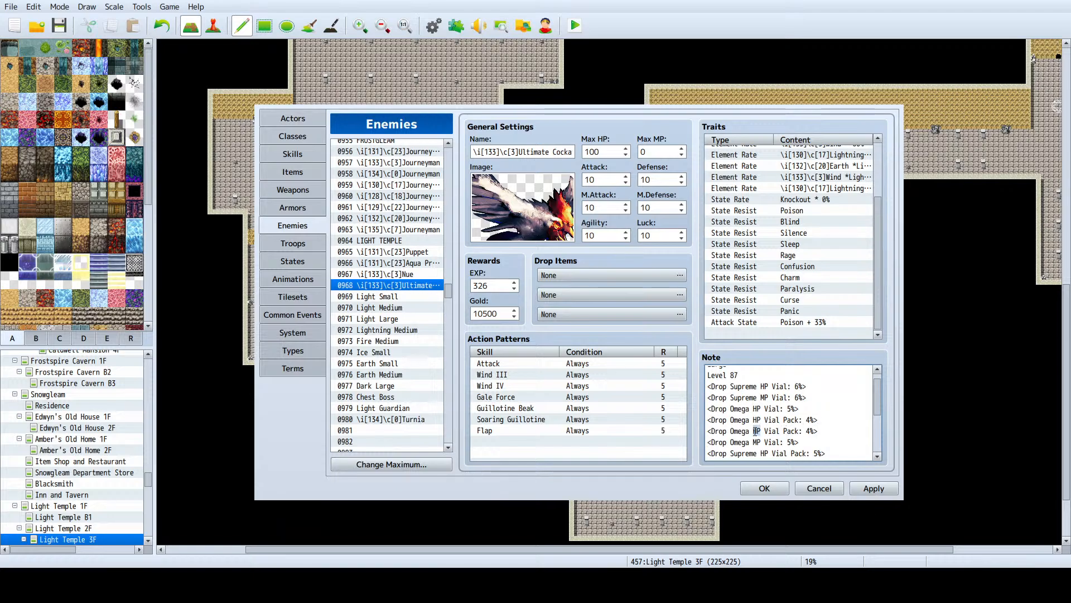
pyautogui.write('MP')
pyautogui.press('BackSpace')
pyautogui.press('BackSpace')
pyautogui.write('MP')
# Step: Copy enemy 0968's two Omega Vial Pack drop lines into enemy 0967 Nue's note, below the Drop Omega MP Vial line
pyautogui.moveTo(815, 428); pyautogui.dragTo(692, 425)
pyautogui.hotkey('ctrl', 'c')
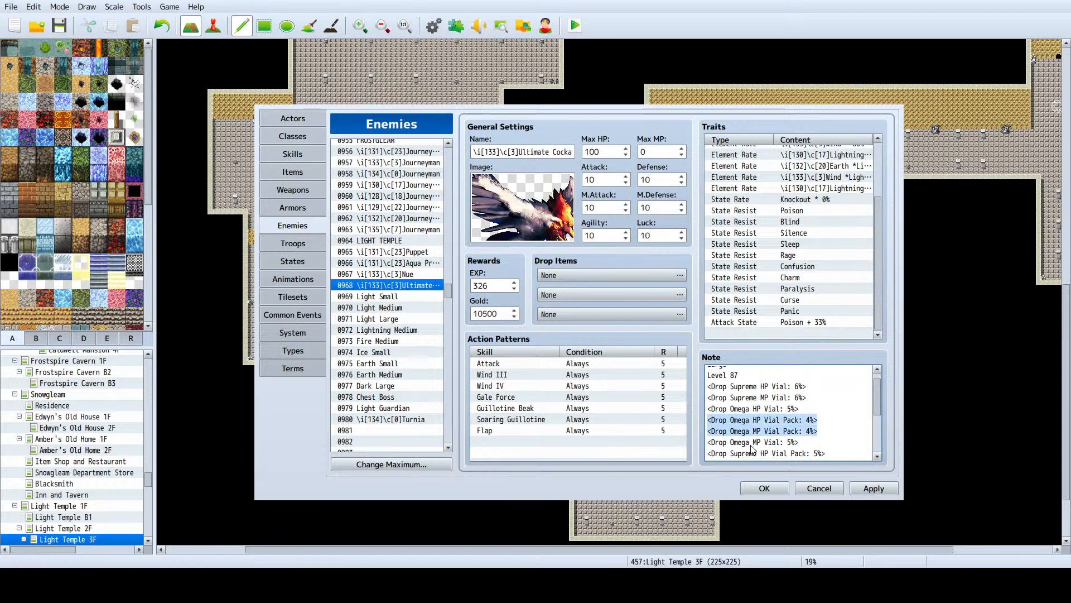
pyautogui.click(405, 275)
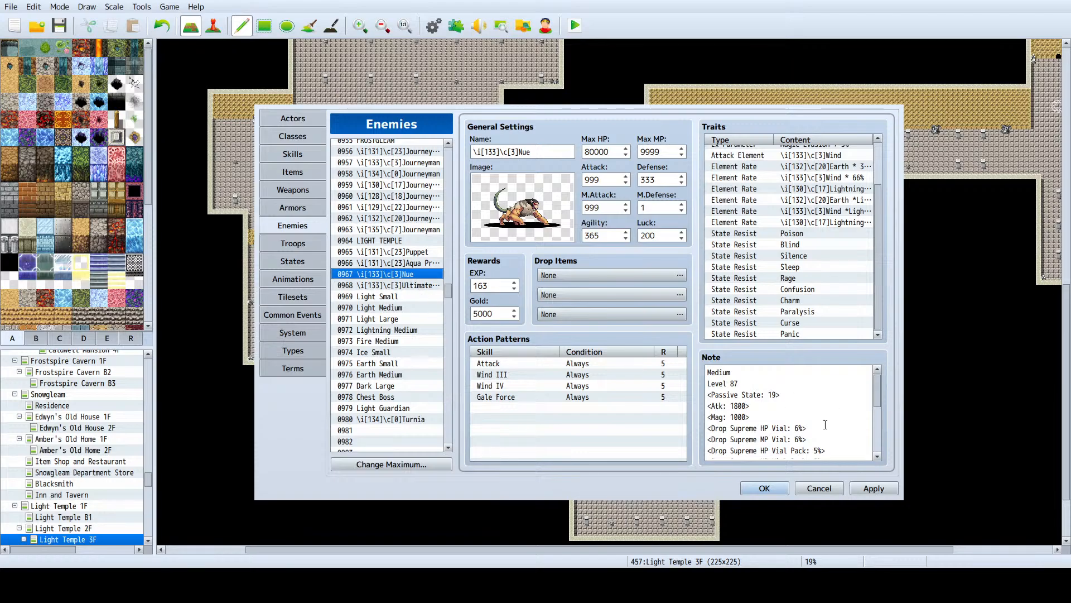
pyautogui.scroll(-2, 825, 425)
pyautogui.click(812, 412)
pyautogui.hotkey('ctrl', 'a')
pyautogui.click(811, 417)
pyautogui.moveTo(810, 417)
pyautogui.mouseDown()
pyautogui.moveTo(683, 409)
pyautogui.moveTo(814, 419)
pyautogui.mouseUp()
pyautogui.click(816, 419)
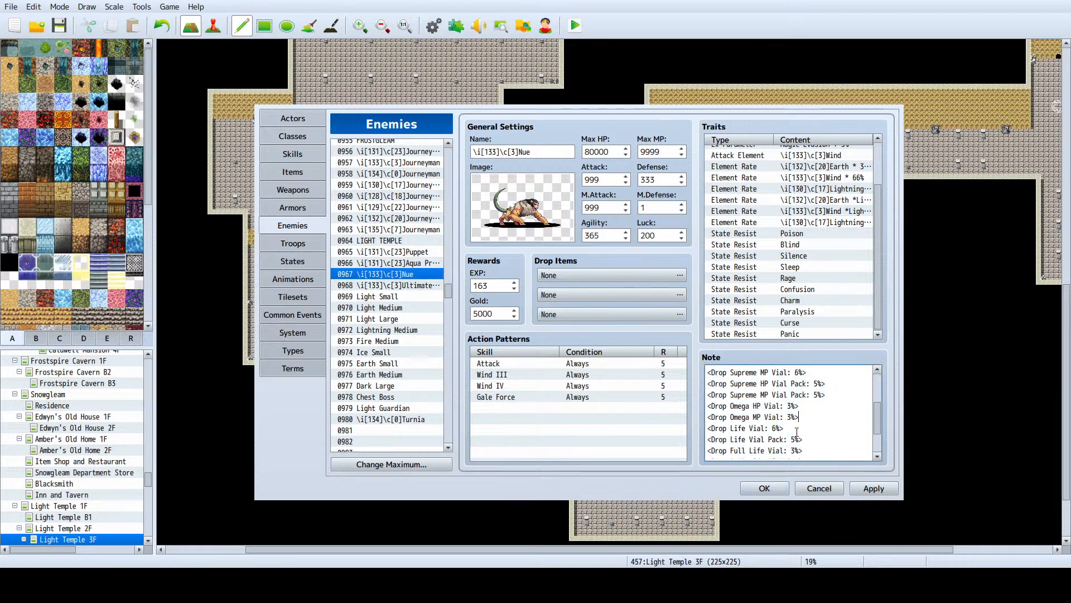
pyautogui.press('Return')
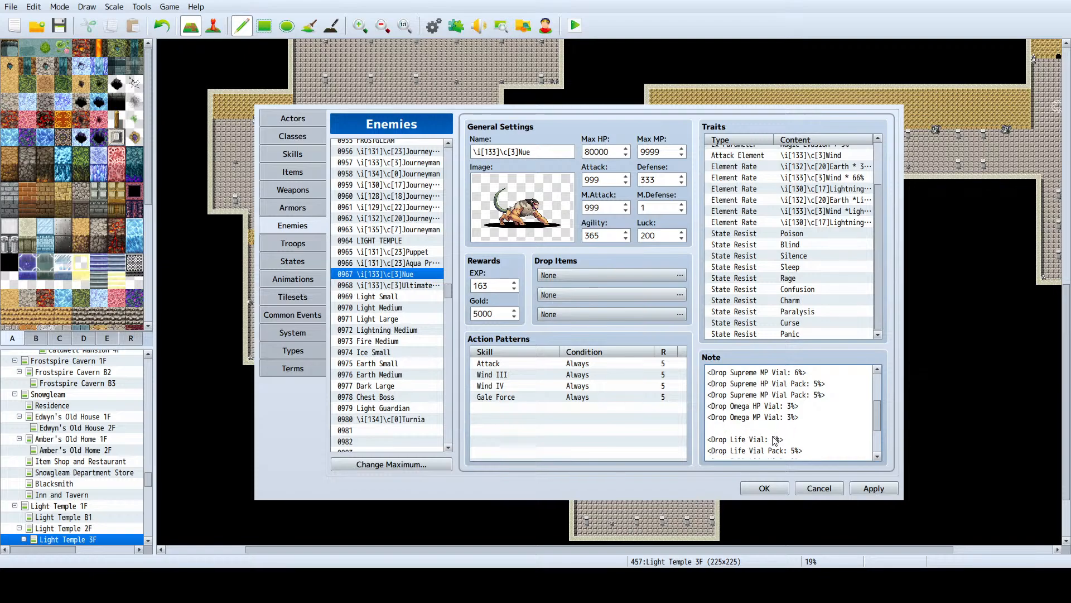
pyautogui.hotkey('ctrl', 'v')
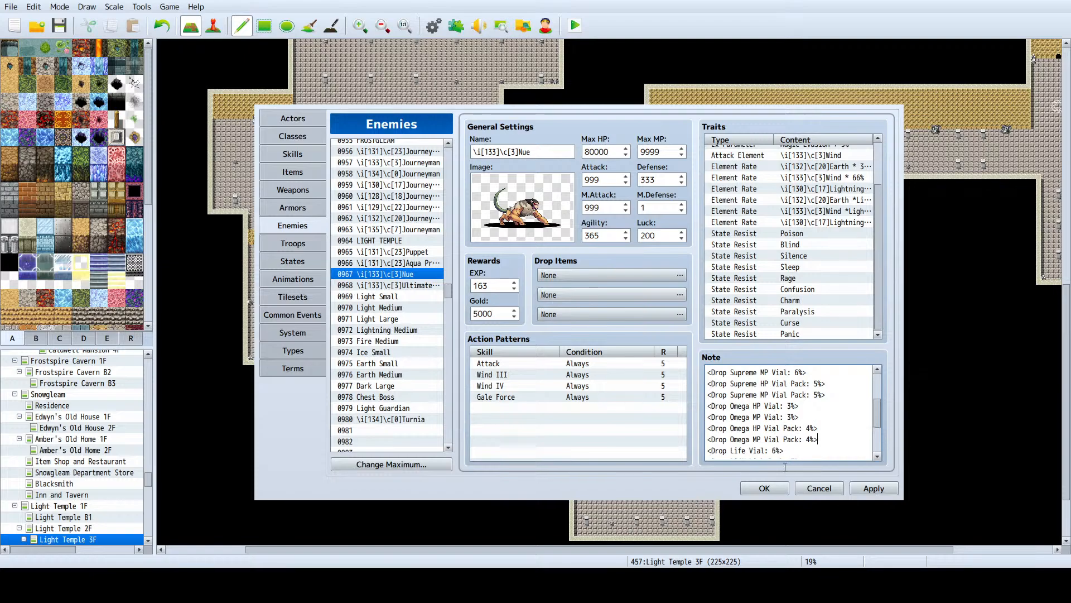
# Step: Set the Omega HP Vial Pack and Omega MP Vial Pack drop rates in Nue's note to 2%
pyautogui.write('3')
pyautogui.click(810, 439)
pyautogui.press('BackSpace')
pyautogui.write('2')
pyautogui.scroll(-2, 810, 428)
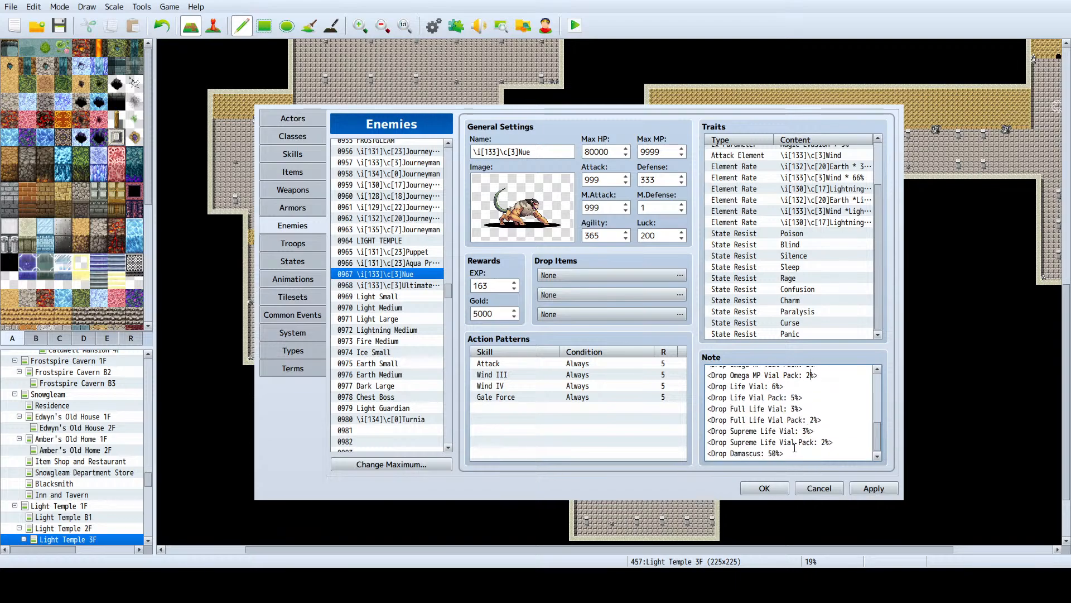
pyautogui.scroll(2, 808, 380)
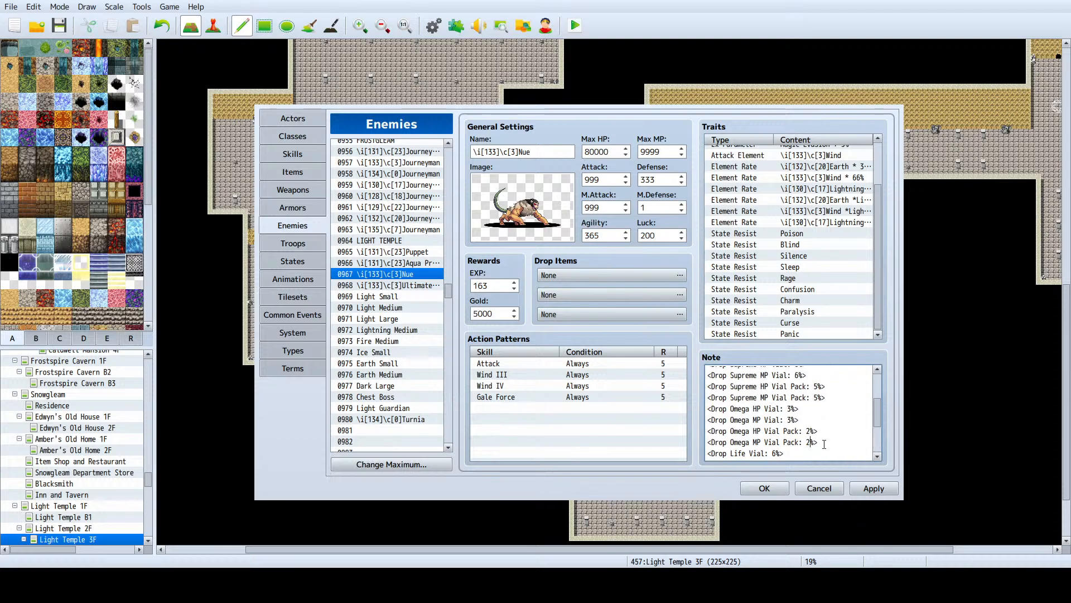
# Step: Copy Nue's Omega HP and Omega MP Vial Pack drop lines into enemy 0965 Puppet's note, below the Drop Omega MP Vial line
pyautogui.moveTo(818, 442); pyautogui.dragTo(706, 431)
pyautogui.hotkey('ctrl', 'c')
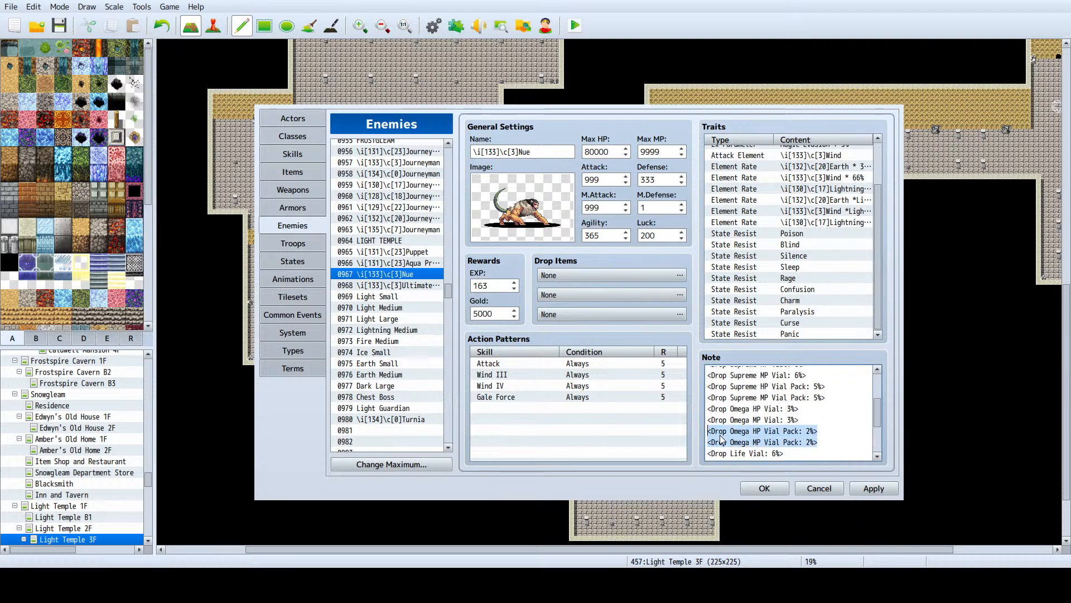
pyautogui.click(422, 264)
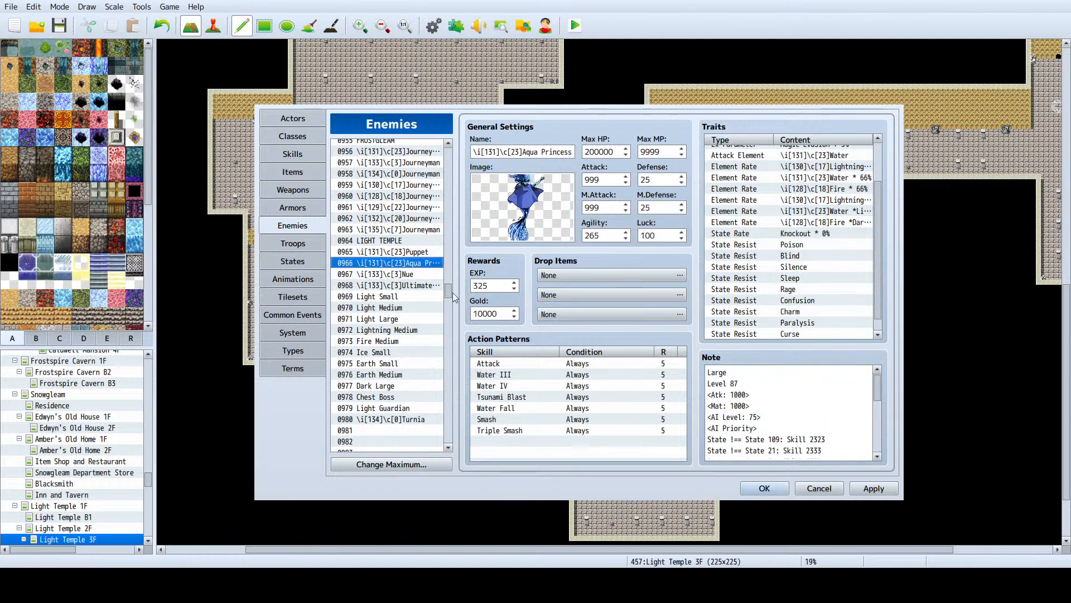
pyautogui.scroll(-10, 745, 398)
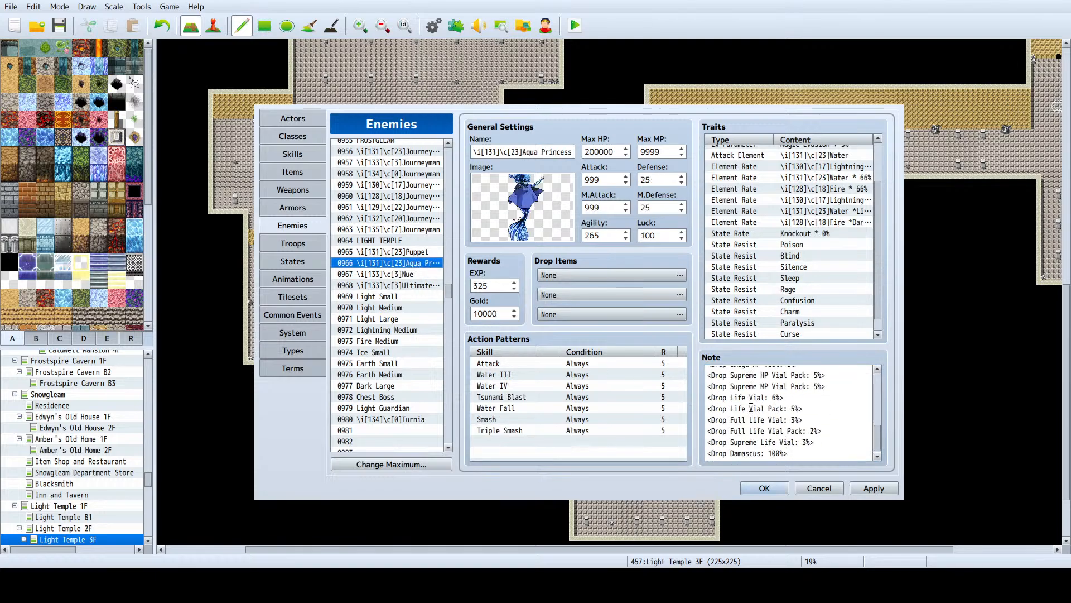
pyautogui.scroll(2, 751, 408)
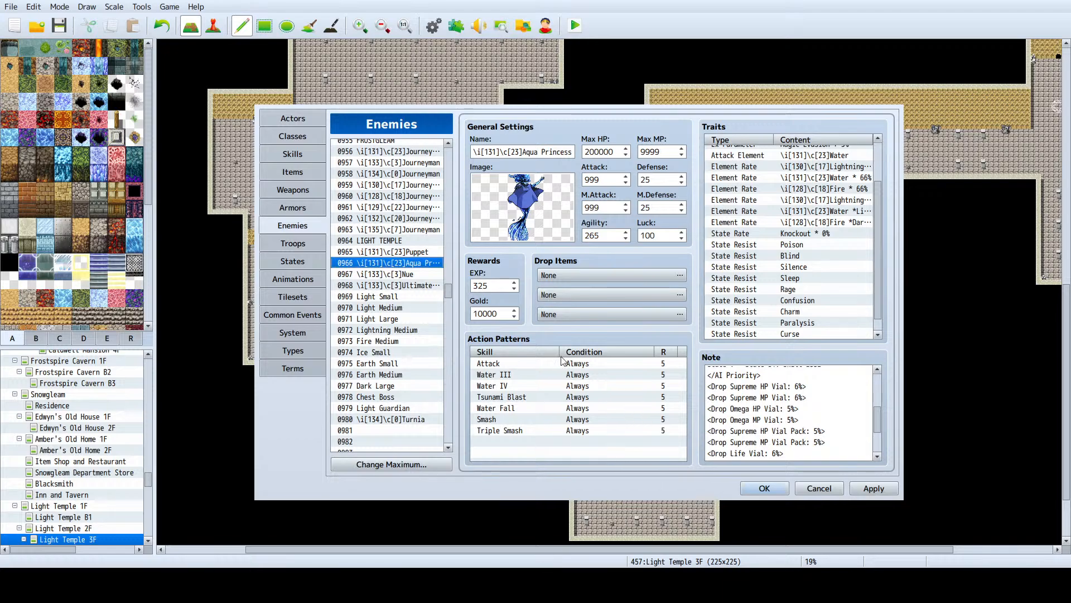
pyautogui.click(427, 285)
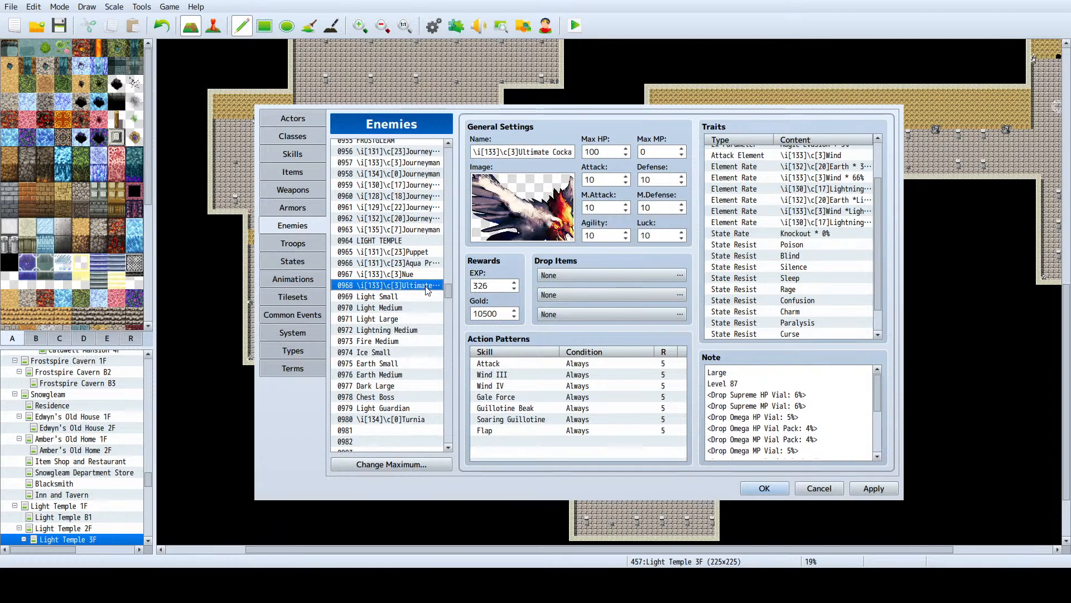
pyautogui.click(409, 253)
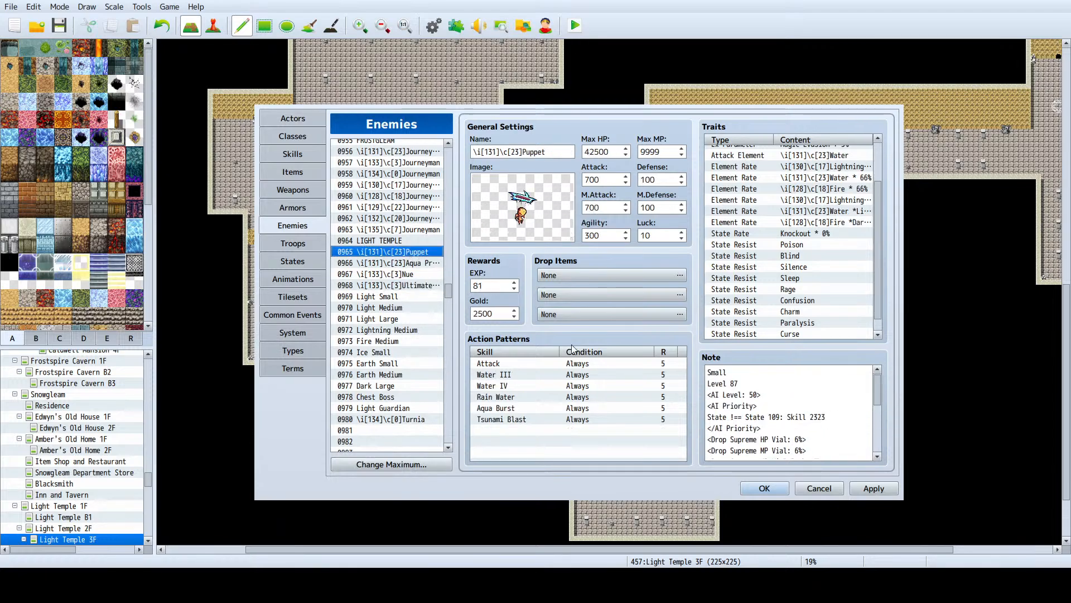
pyautogui.scroll(-4, 750, 413)
pyautogui.click(805, 407)
pyautogui.click(804, 406)
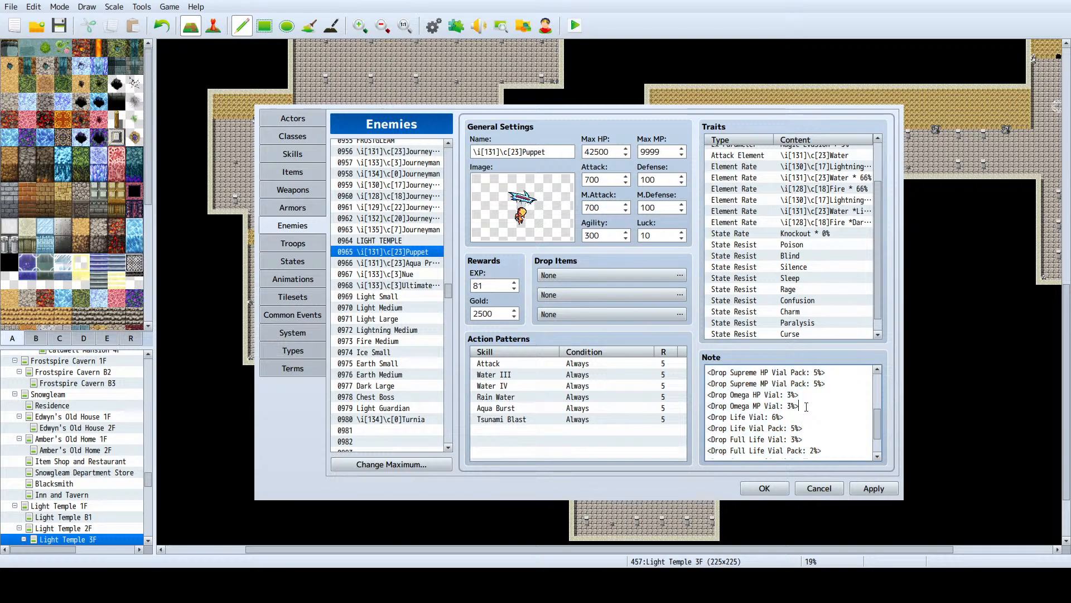
pyautogui.press('Return')
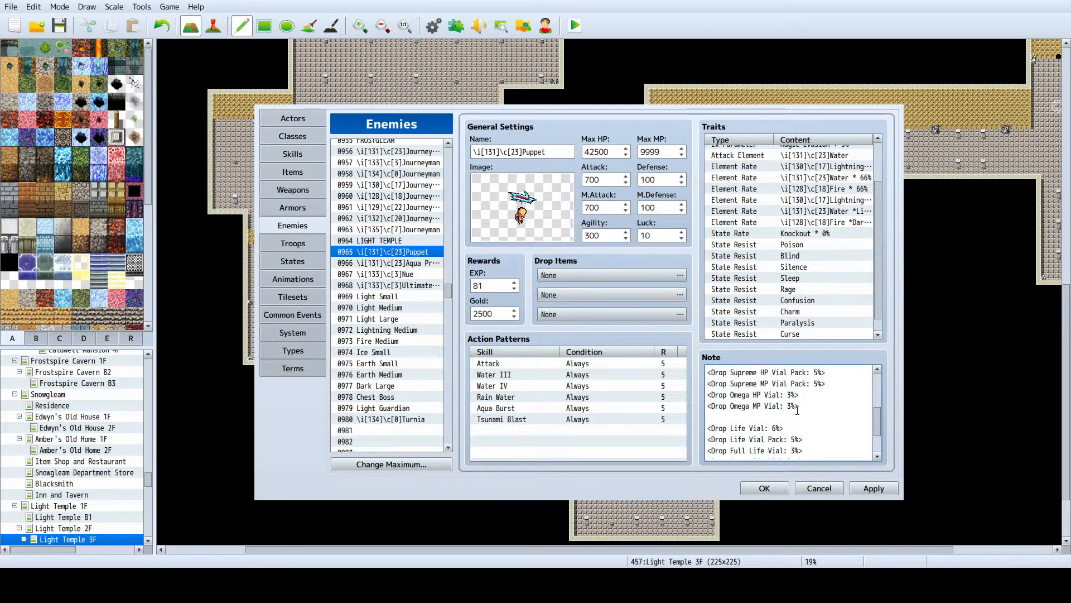
pyautogui.hotkey('ctrl', 'v')
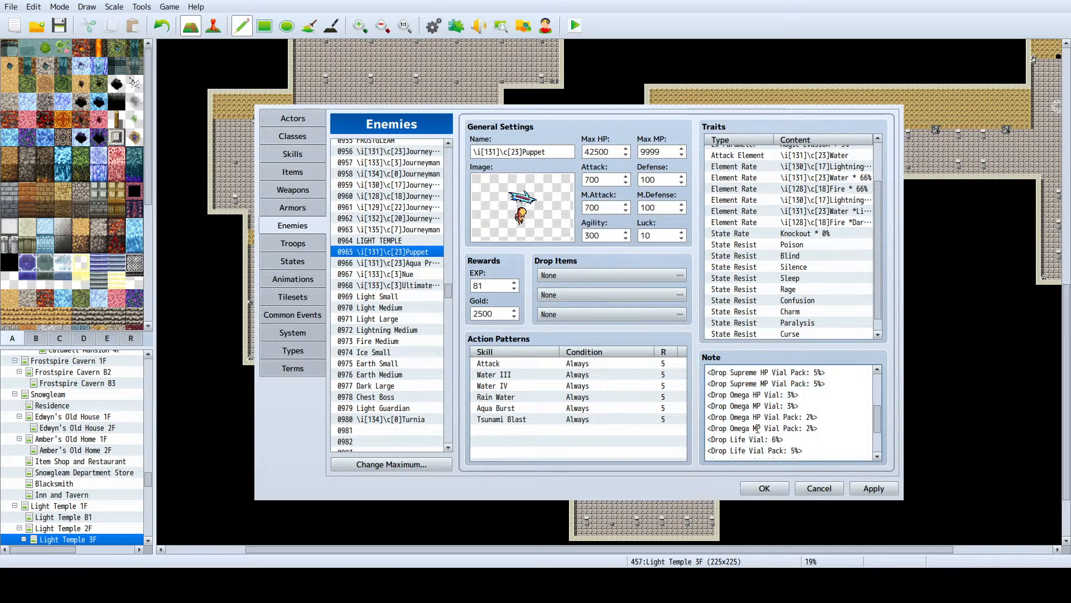
# Step: Paste the two Omega Vial Pack drop lines into enemy 0966 Aqua Princess's note, below the Drop Omega MP Vial line
pyautogui.click(400, 263)
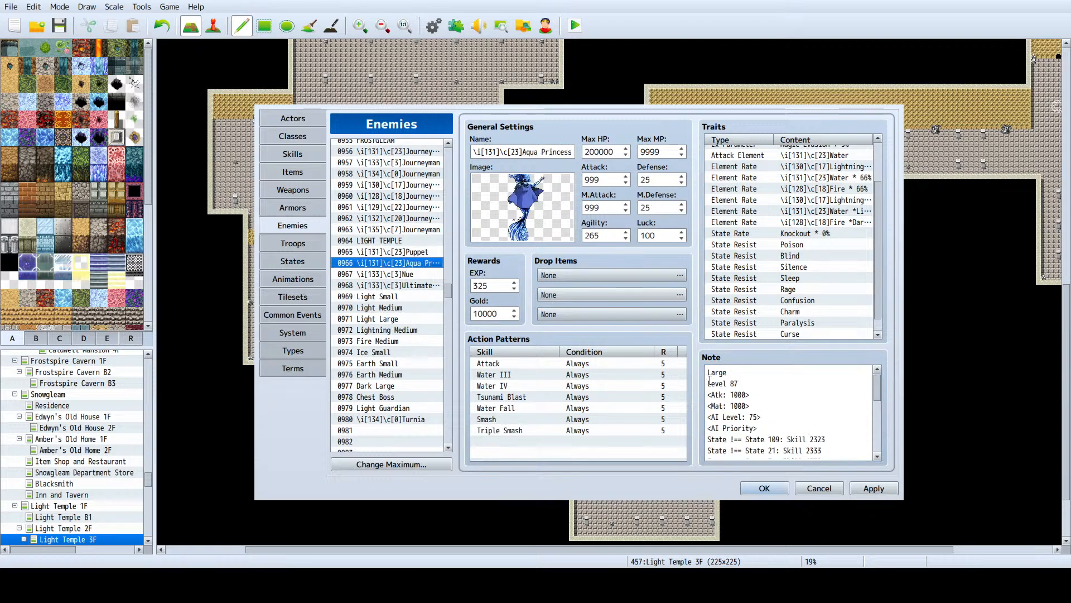
pyautogui.scroll(-2, 743, 398)
pyautogui.scroll(-1, 765, 412)
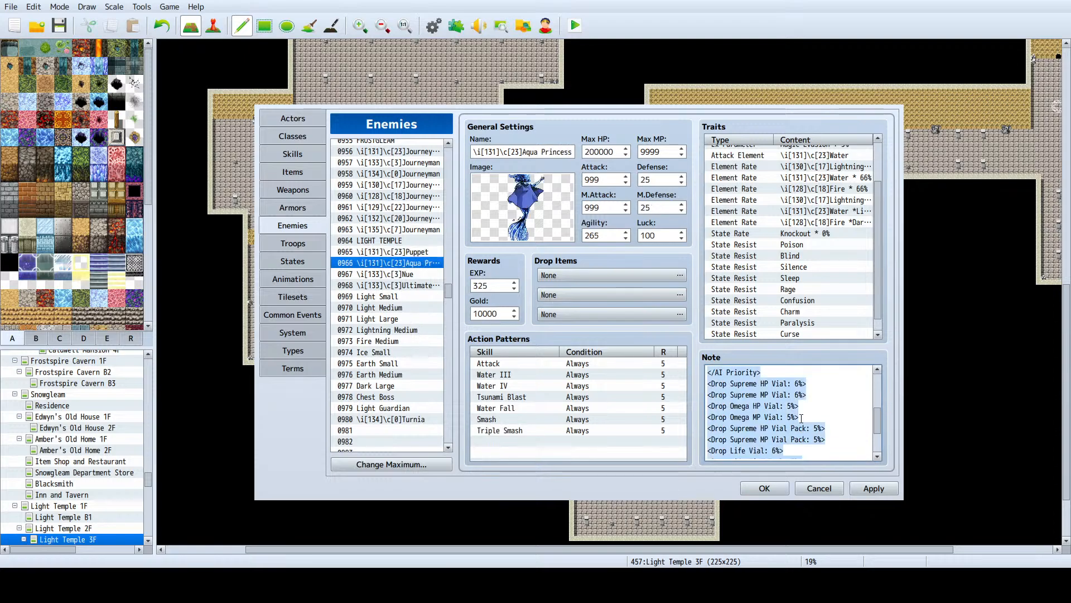
pyautogui.click(776, 432)
pyautogui.press('Home')
pyautogui.press('Return')
pyautogui.press('Up')
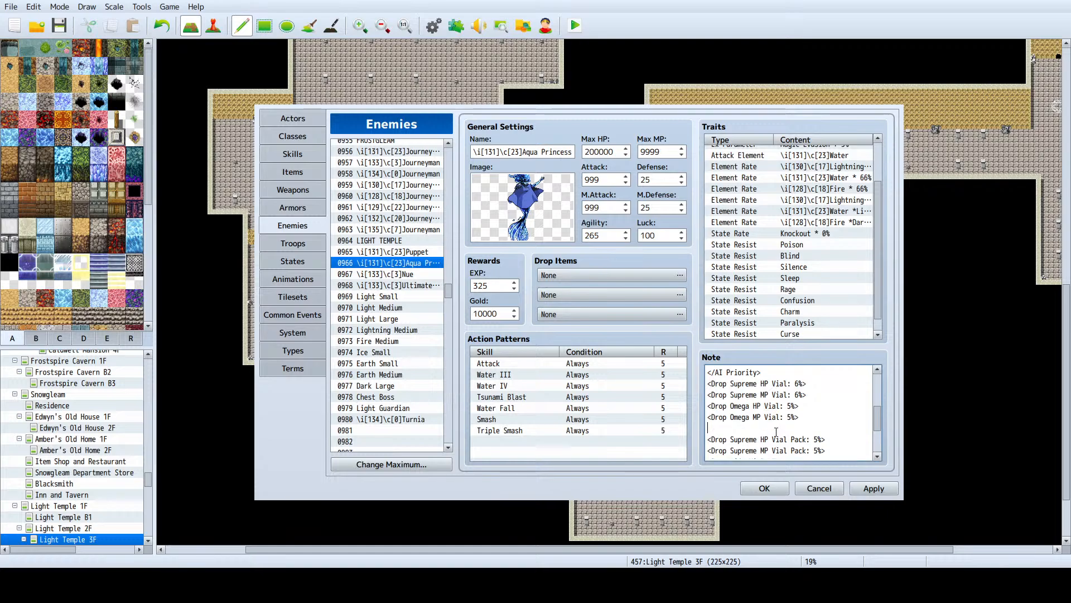
pyautogui.hotkey('ctrl', 'v')
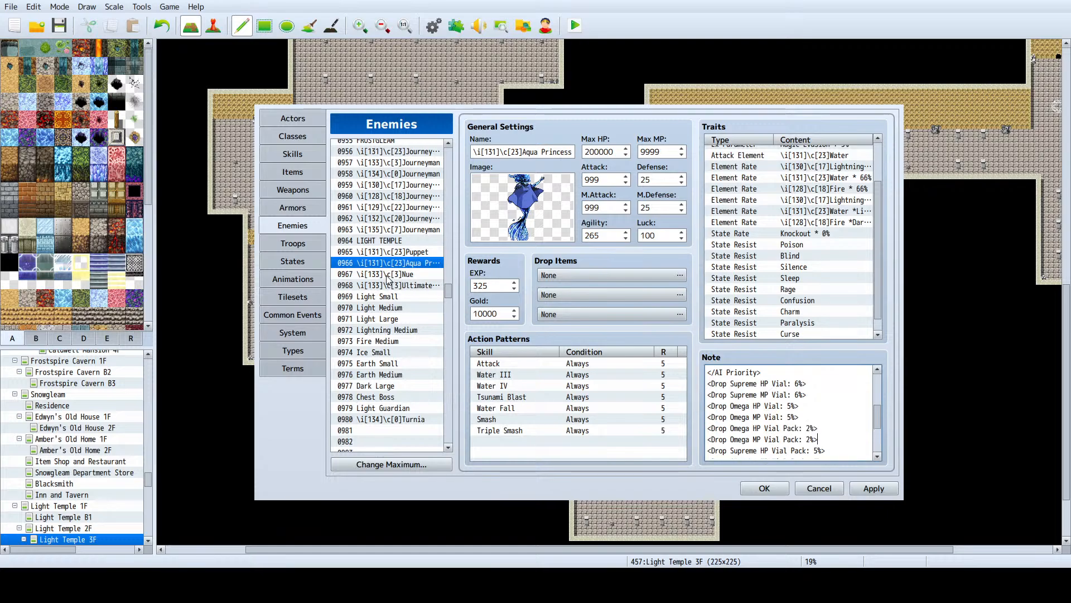
# Step: Set the Omega HP Vial Pack and Omega MP Vial Pack drop rates in Aqua Princess's note to 4%
pyautogui.click(807, 428)
pyautogui.write('4')
pyautogui.write('4')
# Step: Review the drop lines in the notes of Nue and enemy 0968, and apply the enemy changes
pyautogui.click(410, 274)
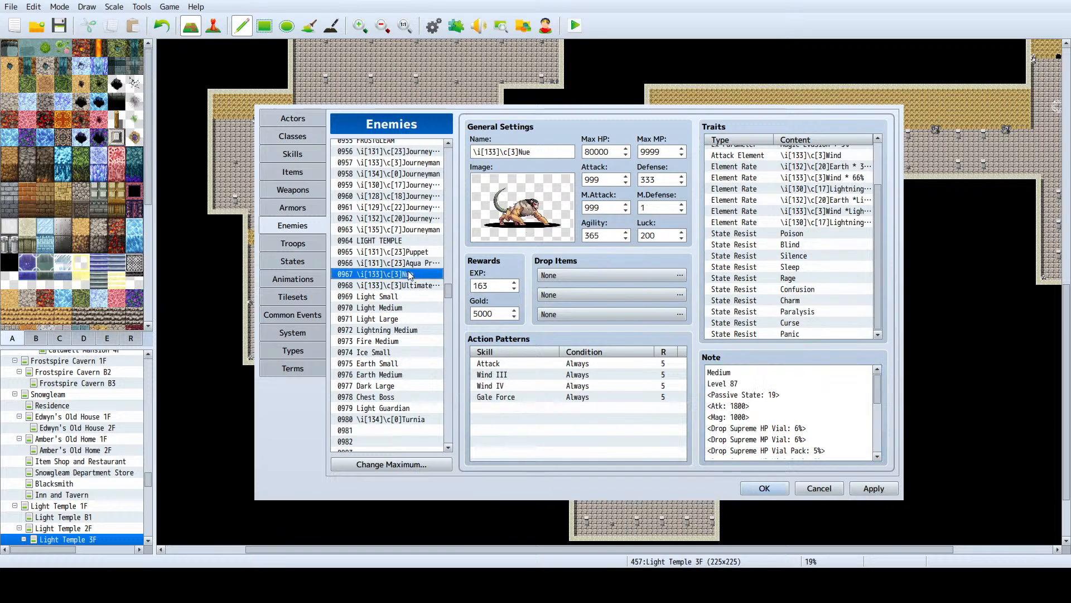
pyautogui.scroll(-2, 792, 406)
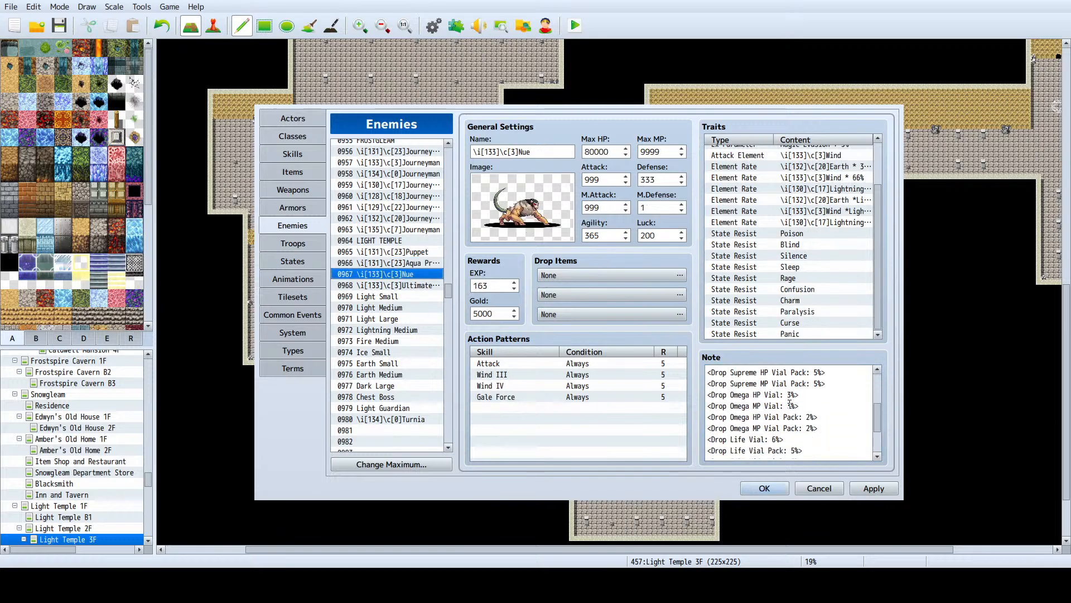
pyautogui.press('Down')
pyautogui.scroll(-3, 757, 394)
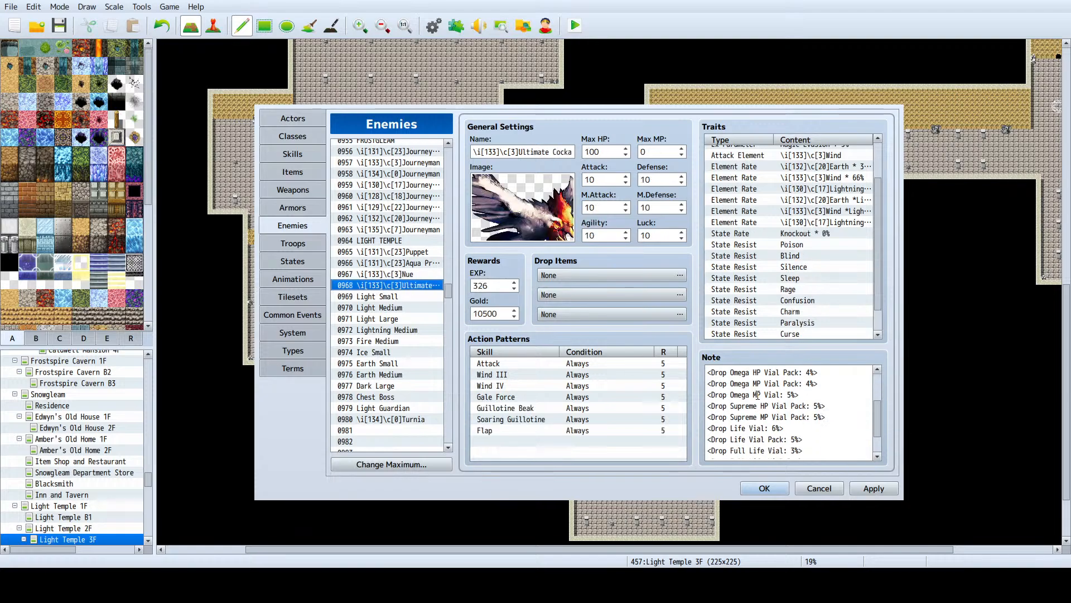
pyautogui.scroll(1, 757, 394)
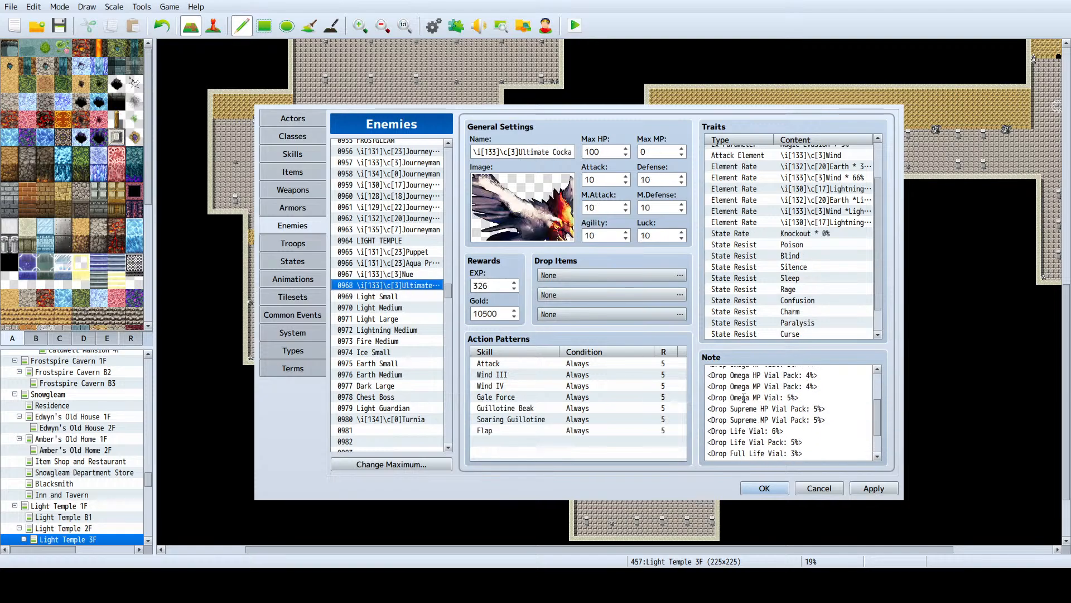
pyautogui.scroll(-1, 744, 397)
pyautogui.scroll(2, 744, 398)
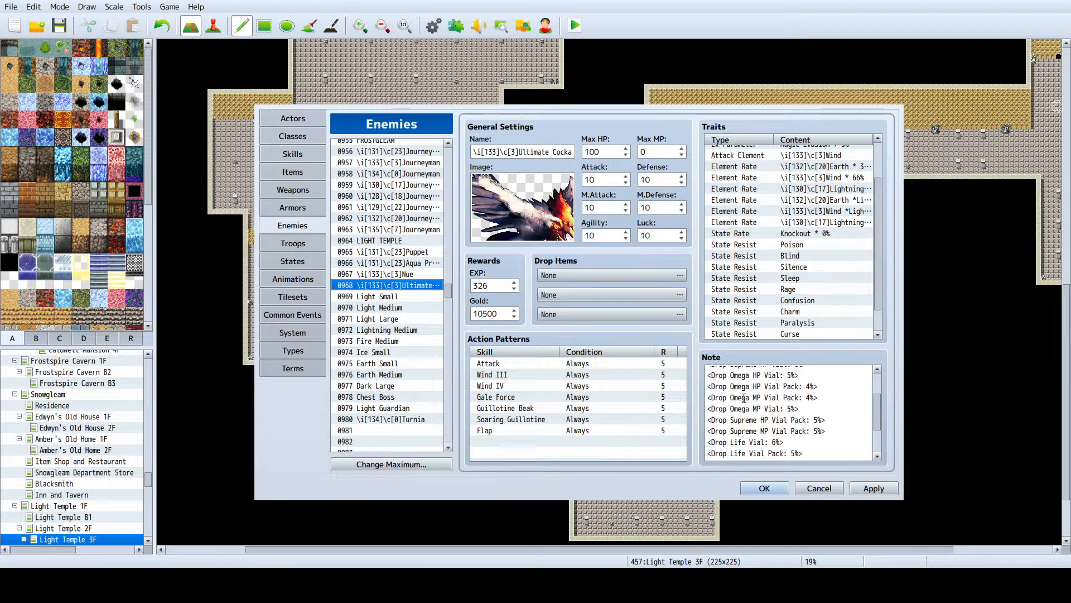
pyautogui.scroll(3, 744, 398)
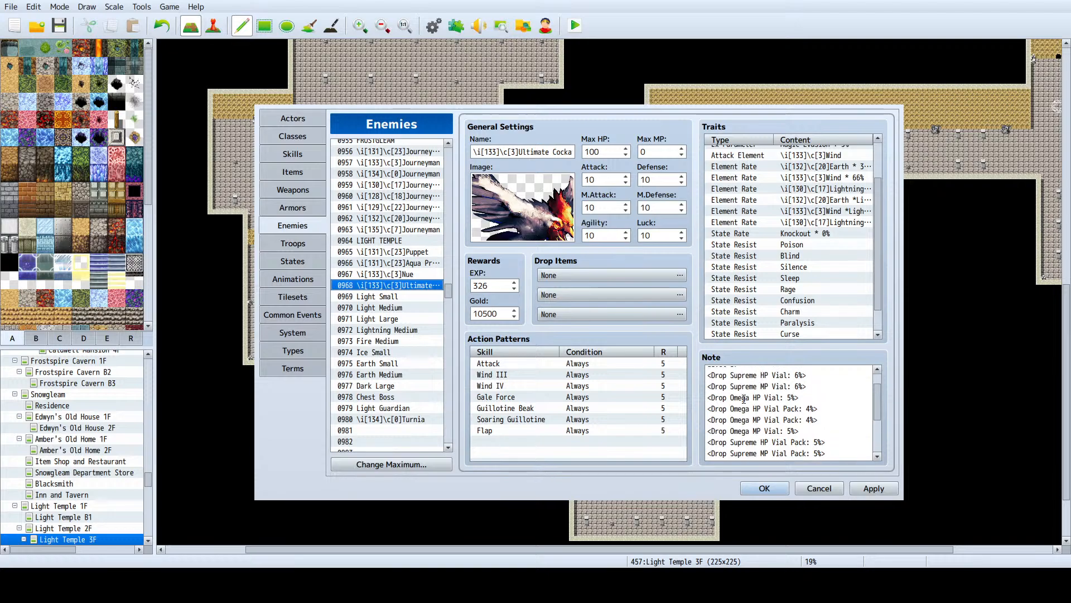
pyautogui.scroll(-2, 745, 401)
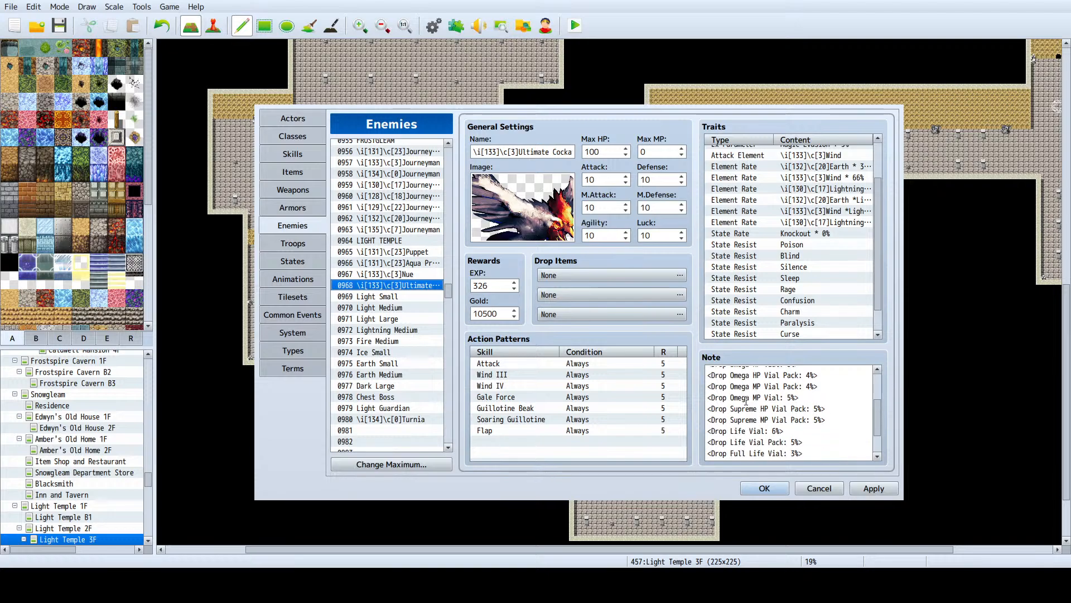
pyautogui.scroll(-1, 747, 401)
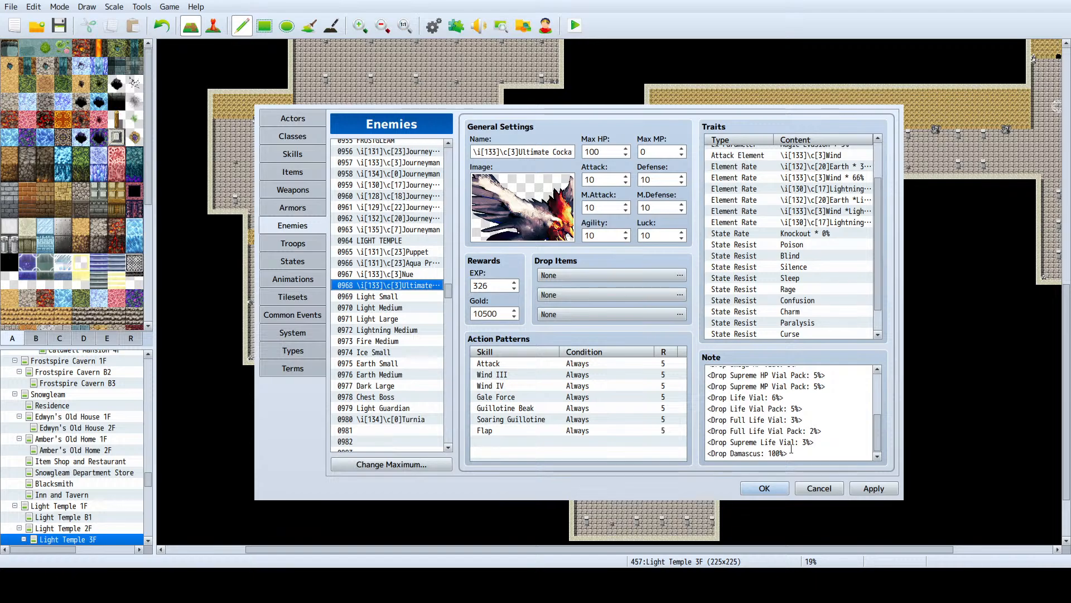
pyautogui.click(874, 488)
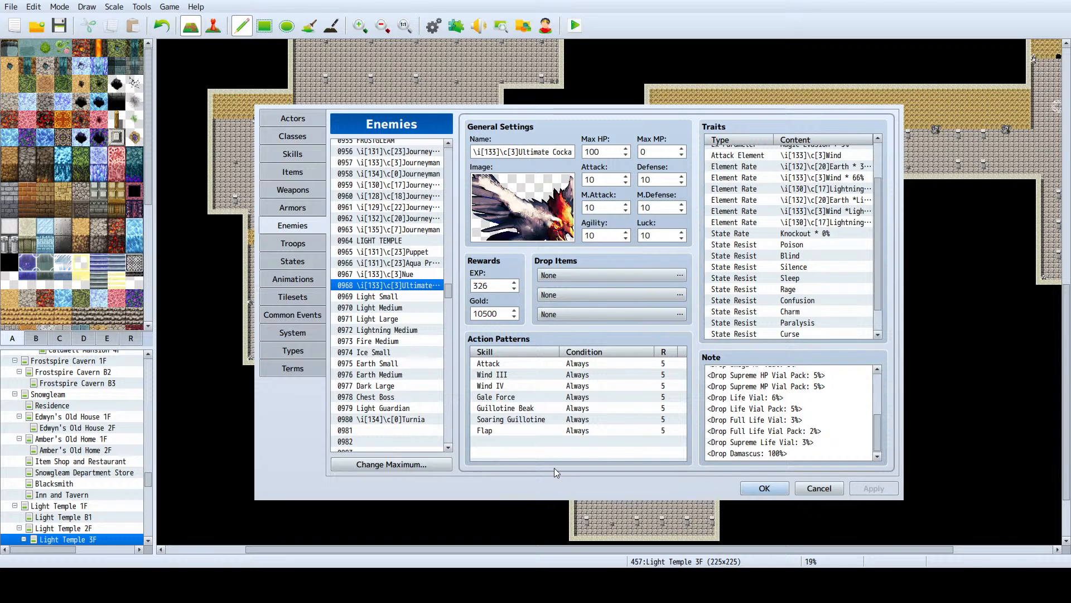
# Step: Set enemy 0968's Max HP to 205000 and Max MP to 9999, using Aqua Princess's stats as reference
pyautogui.click(390, 297)
pyautogui.click(397, 285)
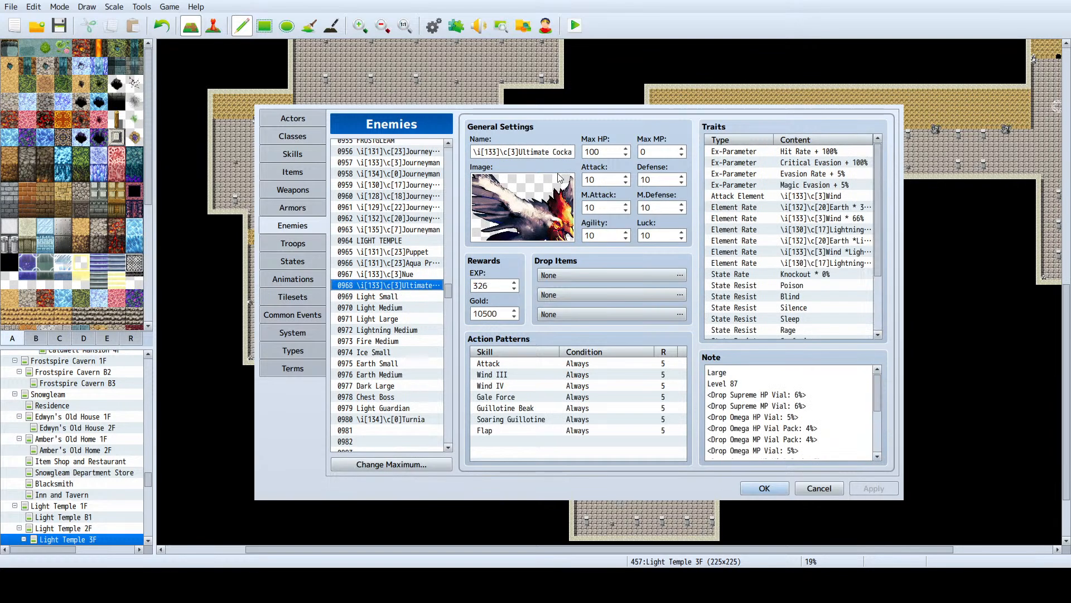
pyautogui.scroll(3, 384, 288)
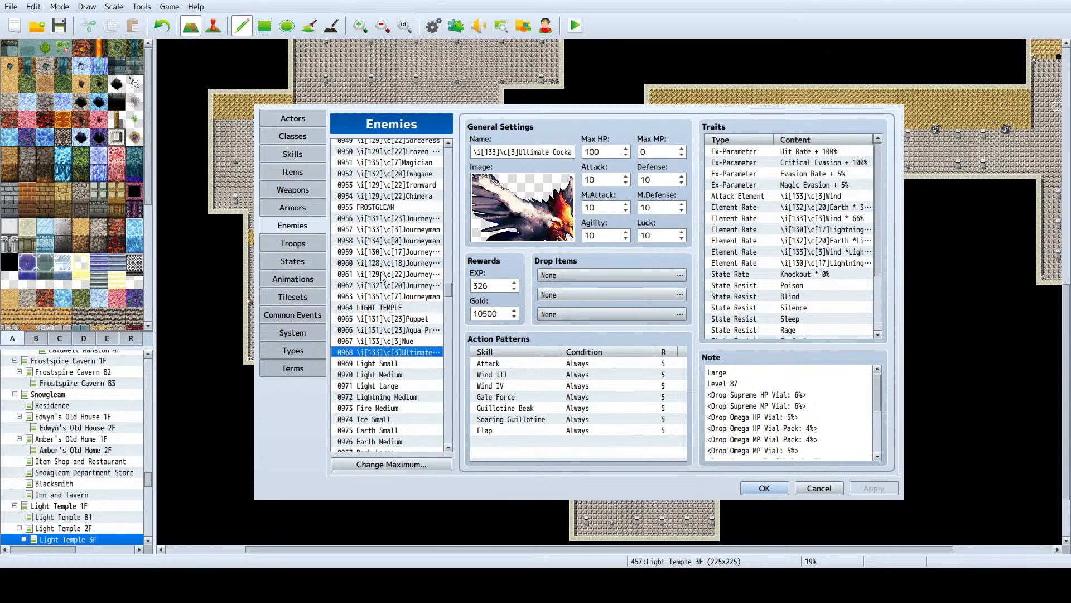
pyautogui.click(381, 343)
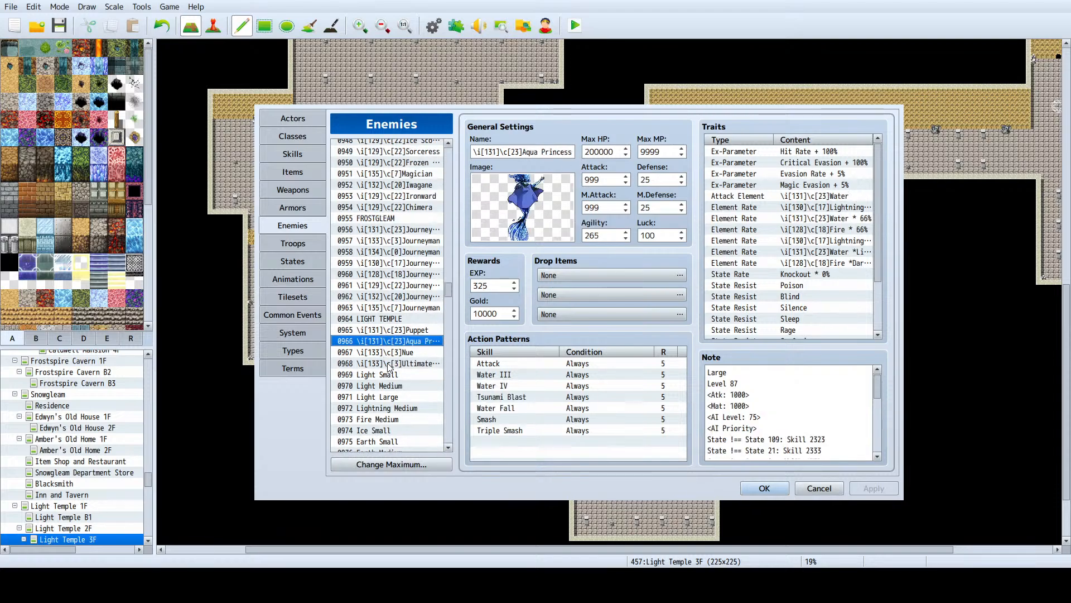
pyautogui.click(391, 363)
pyautogui.doubleClick(604, 149)
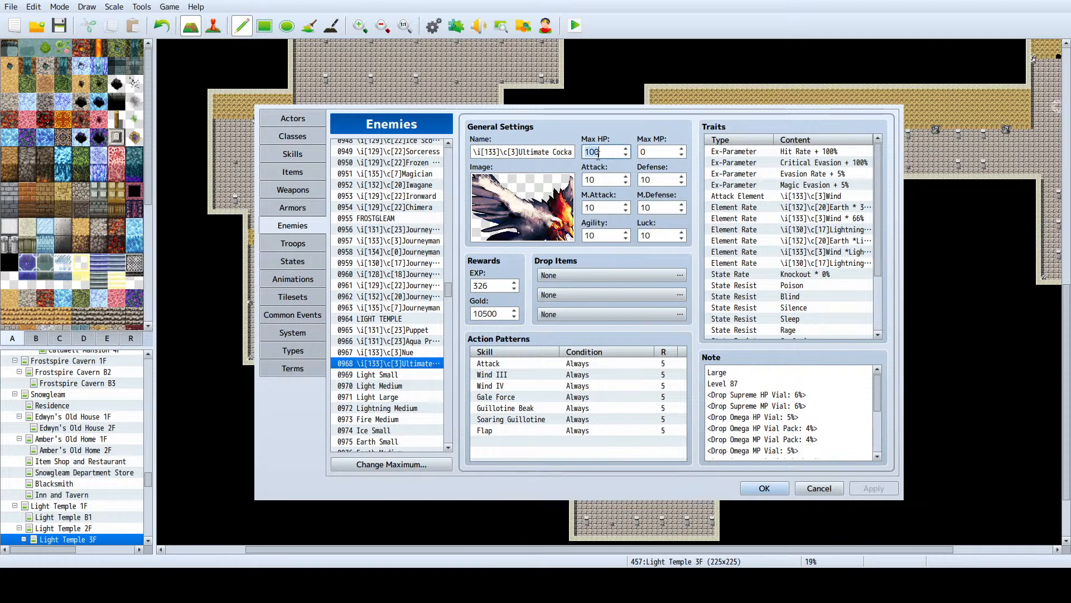
pyautogui.write('205000')
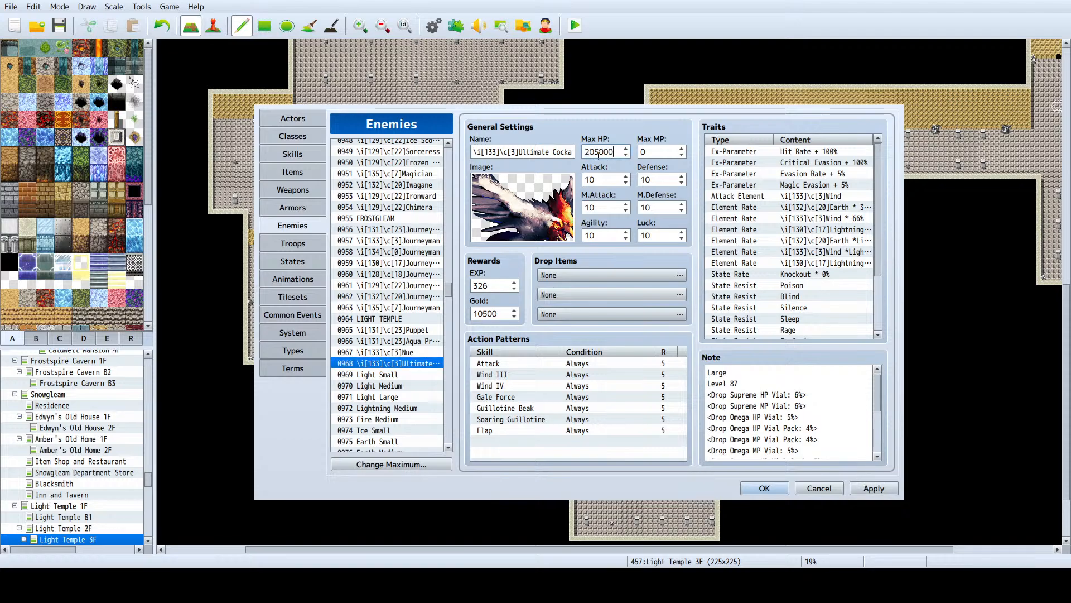
pyautogui.doubleClick(658, 151)
pyautogui.write('9999')
# Step: Set both Attack and M.Attack of enemy 0968 to 999
pyautogui.doubleClick(598, 180)
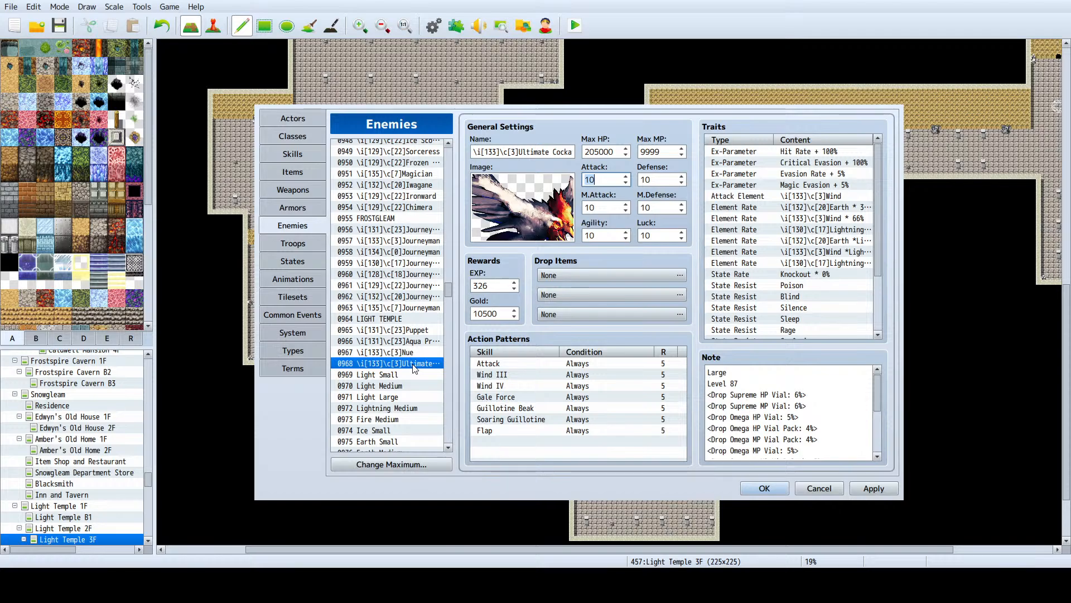
pyautogui.write('999')
pyautogui.doubleClick(617, 207)
pyautogui.write('99')
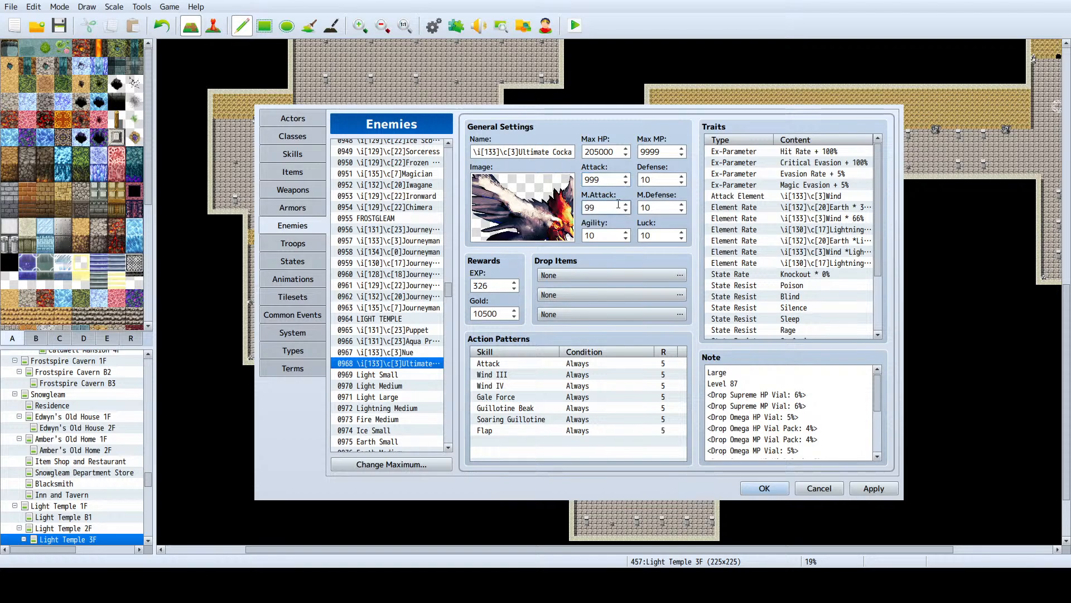
# Step: Copy the Atk and Mat lines from Aqua Princess's note into enemy 0968's note below Level 87, and set Atk to 15000
pyautogui.click(444, 340)
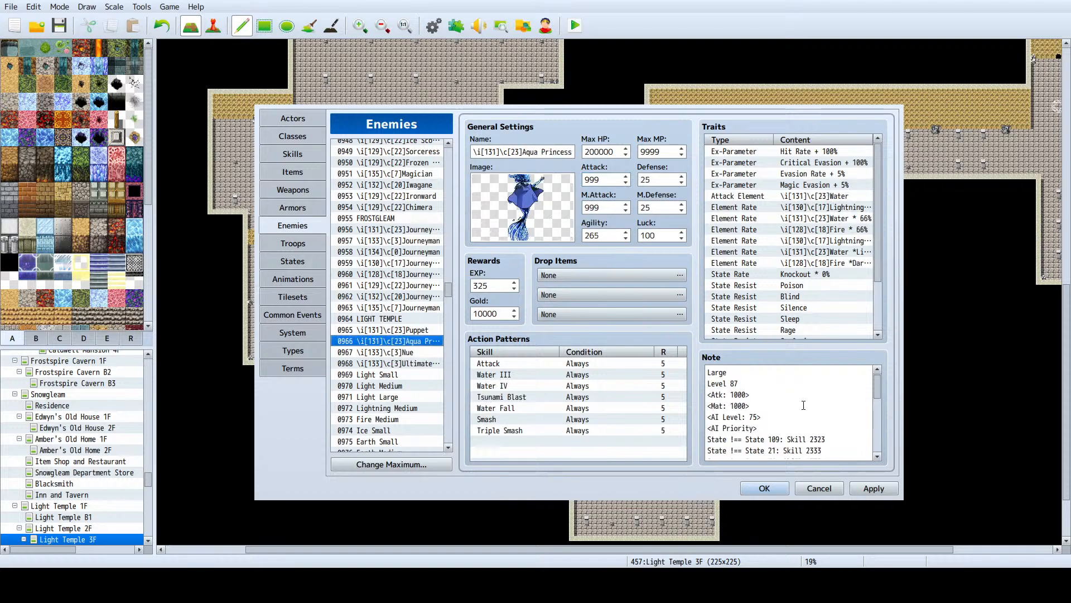
pyautogui.moveTo(750, 405); pyautogui.dragTo(710, 396)
pyautogui.hotkey('ctrl', 'c')
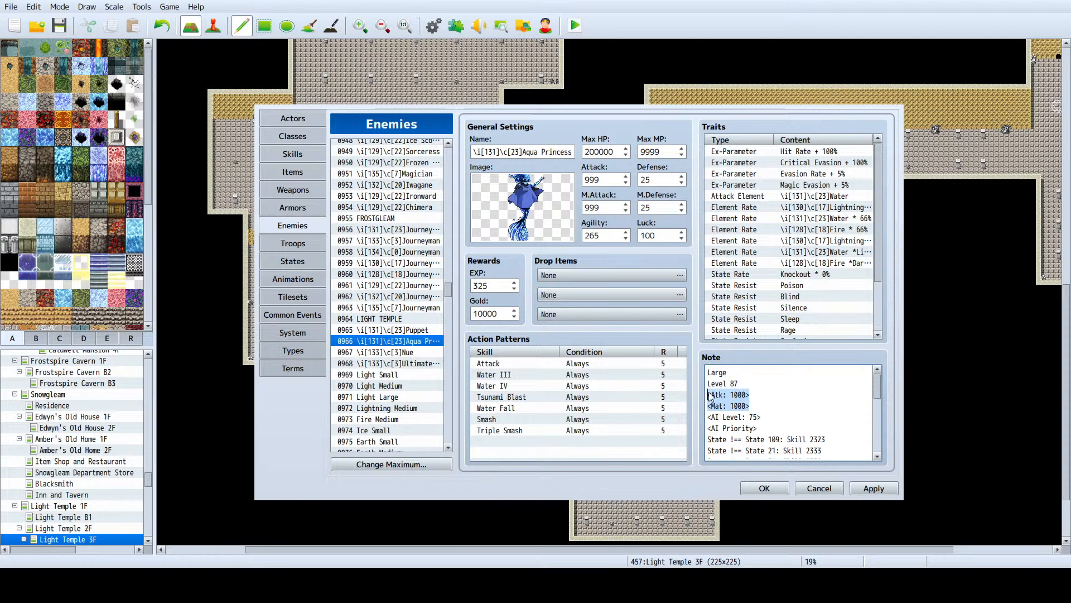
pyautogui.click(442, 363)
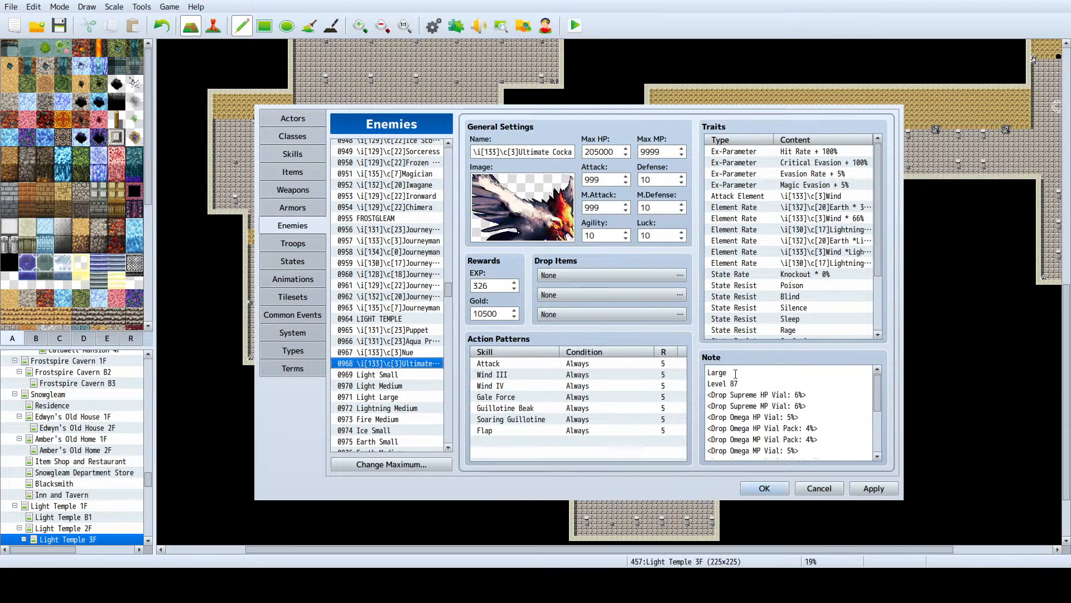
pyautogui.click(752, 384)
pyautogui.press('Return')
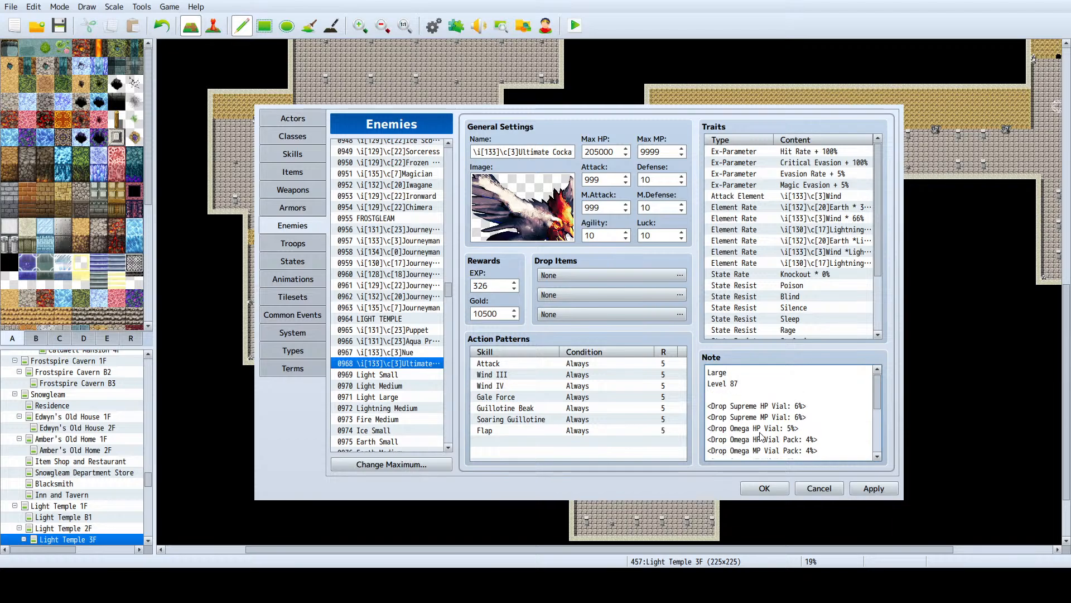
pyautogui.hotkey('ctrl', 'v')
pyautogui.doubleClick(733, 394)
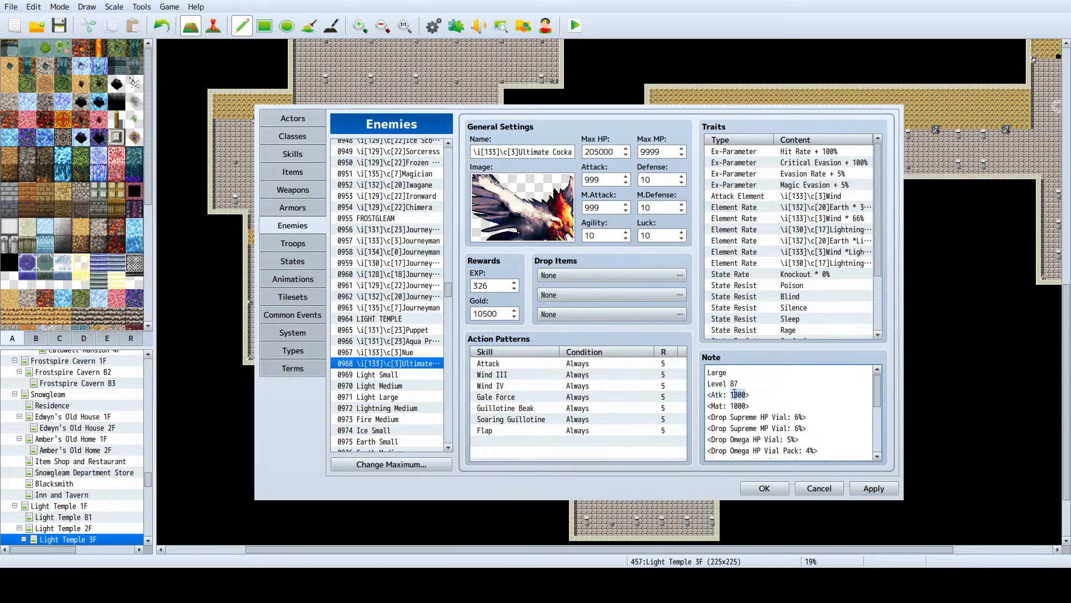
pyautogui.write('15000')
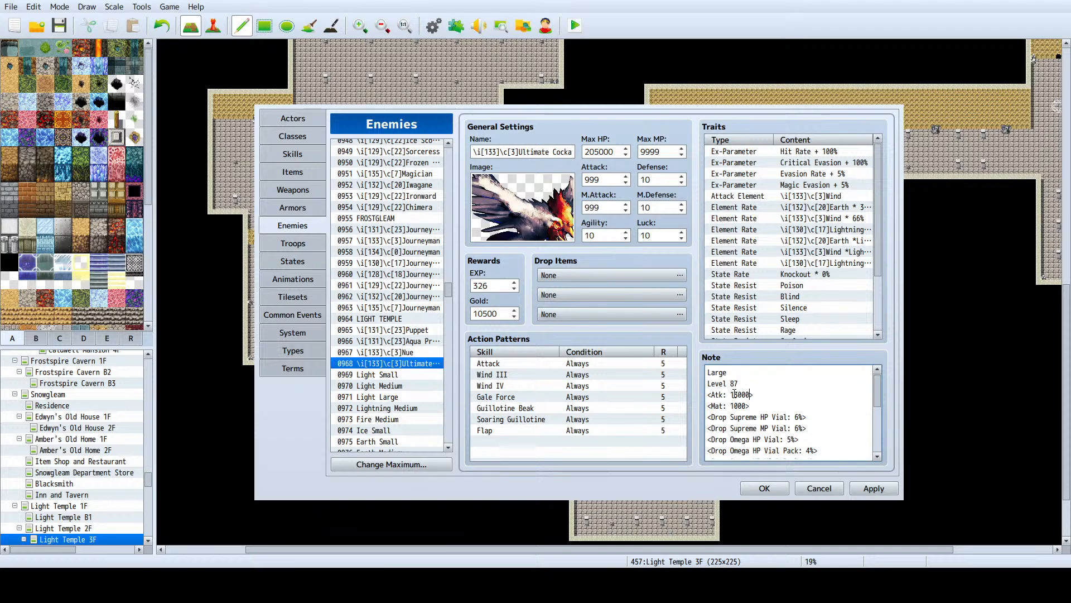
# Step: Set Atk to 1300 and Mat to 1100 in enemy 0968's note
pyautogui.press('BackSpace')
pyautogui.press('BackSpace')
pyautogui.write('1')
# Step: Set enemy 0968's Defense to 600 and M.Defense to 300, and apply the changes
pyautogui.click(651, 179)
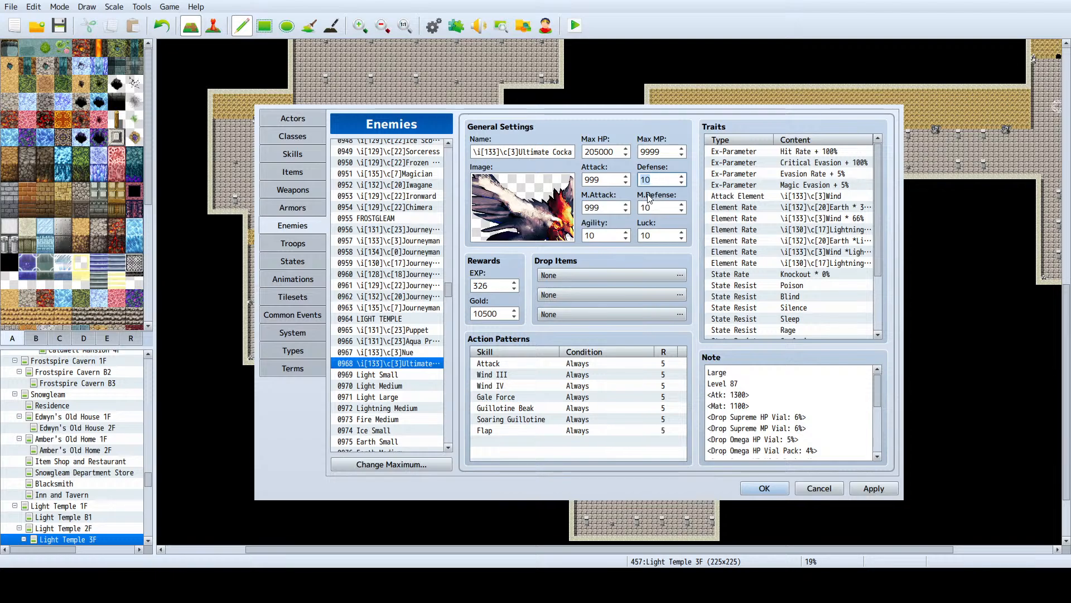
pyautogui.write('66')
pyautogui.press('BackSpace')
pyautogui.press('BackSpace')
pyautogui.write('600')
pyautogui.doubleClick(650, 207)
pyautogui.write('300')
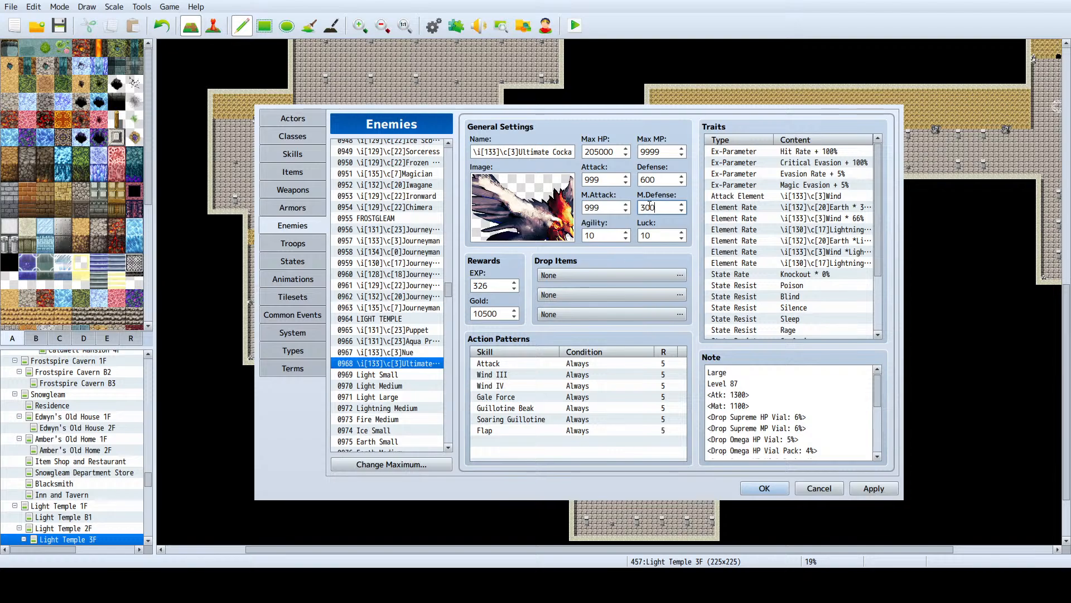
pyautogui.click(863, 488)
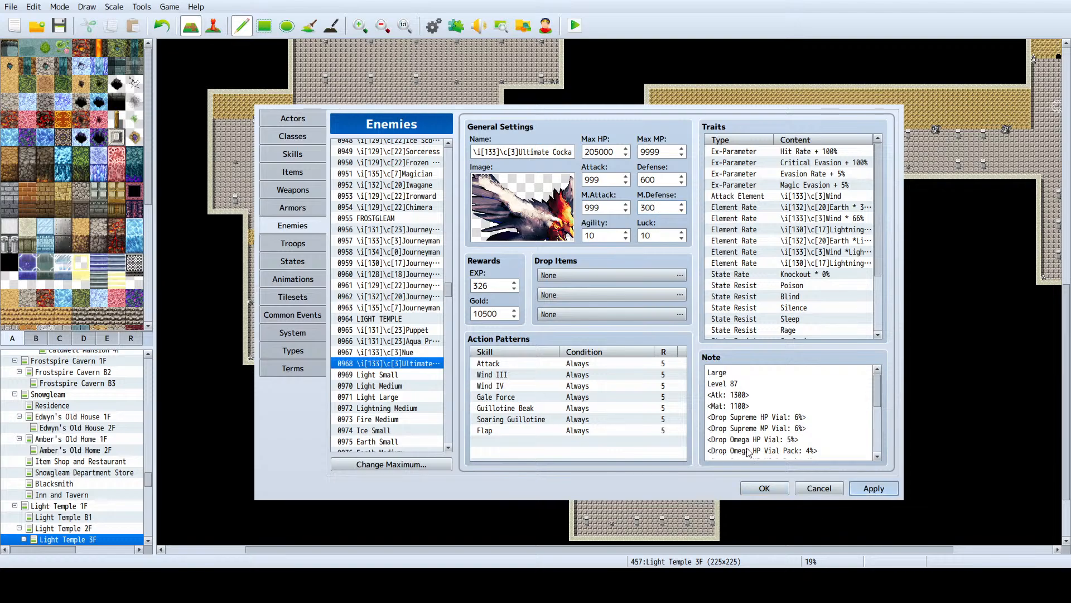
# Step: Set enemy 0968's Agility to 400 and Luck to 255, and apply the changes
pyautogui.doubleClick(606, 234)
pyautogui.write('400')
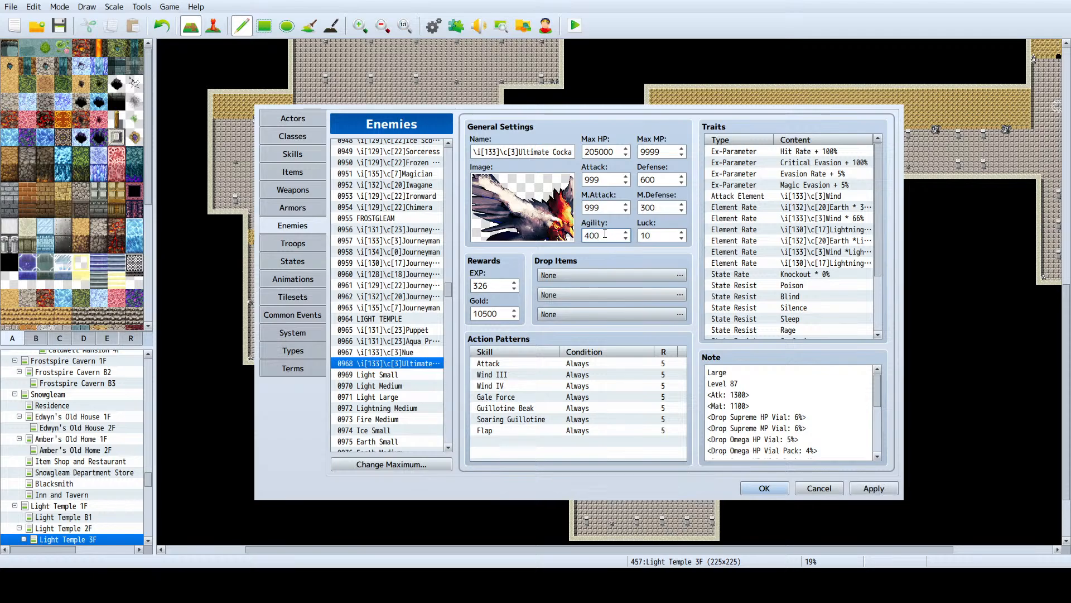
pyautogui.doubleClick(658, 234)
pyautogui.write('255')
pyautogui.click(869, 492)
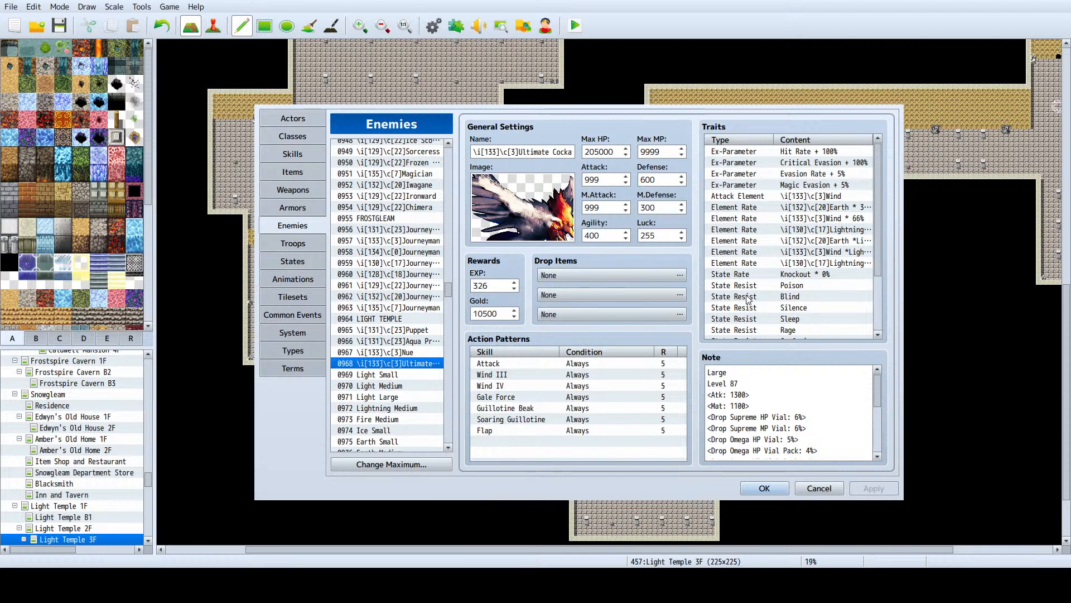
# Step: Examine enemy 0968's trait list and the images of the Light Small, Light Medium and Light Large placeholder enemies
pyautogui.scroll(-3, 764, 302)
pyautogui.scroll(2, 800, 330)
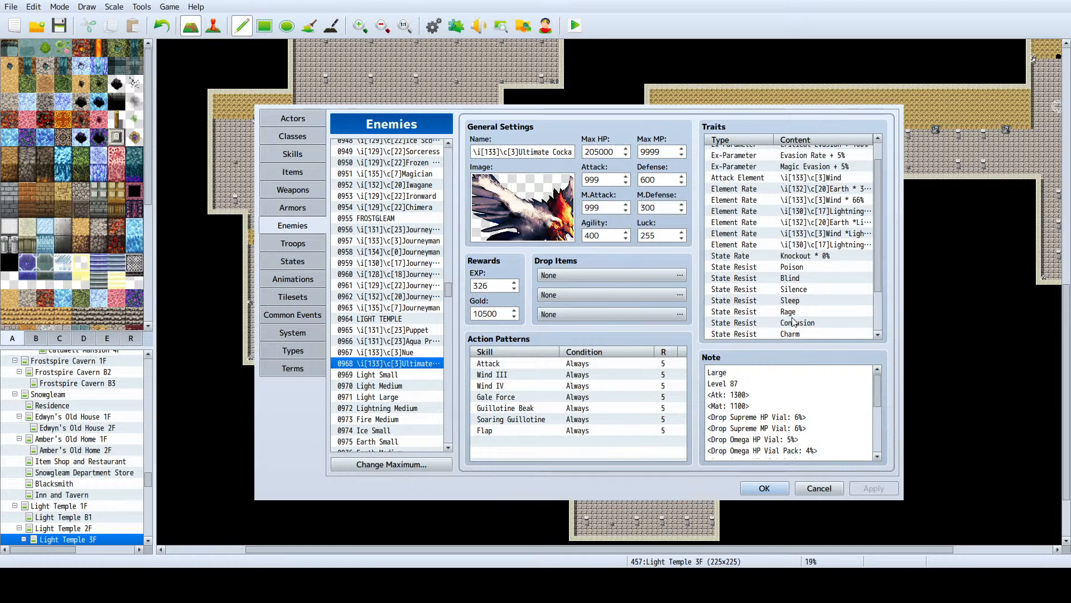
pyautogui.scroll(-2, 781, 326)
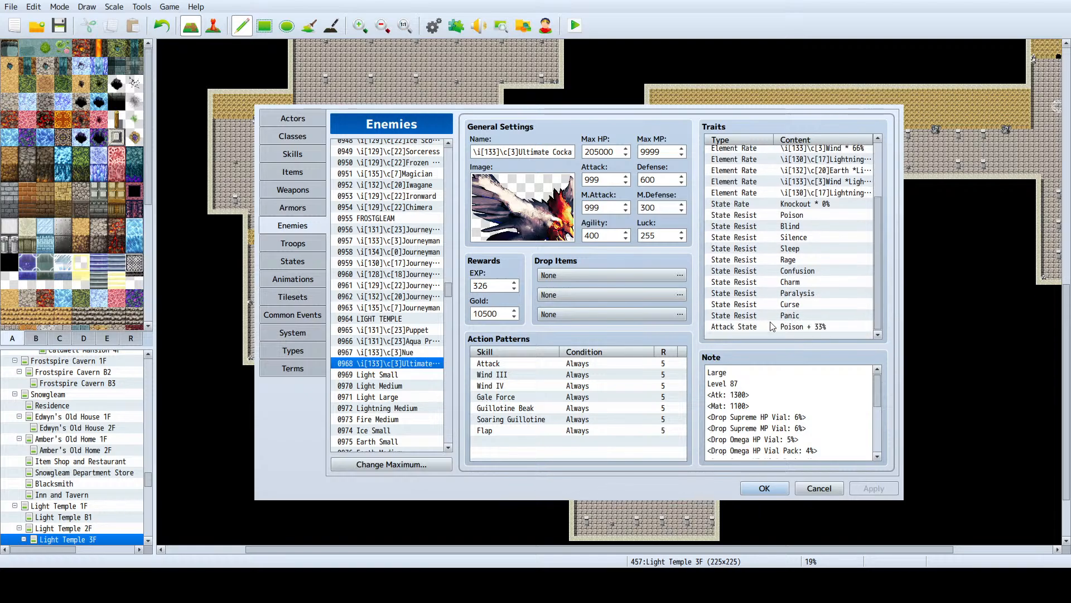
pyautogui.click(400, 374)
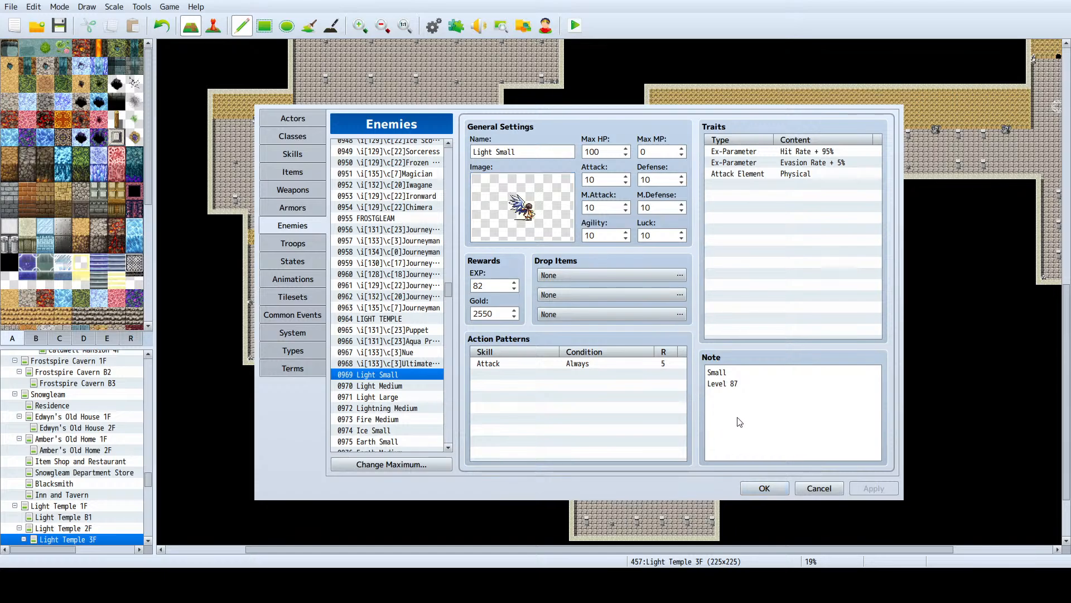
pyautogui.click(375, 388)
pyautogui.click(378, 397)
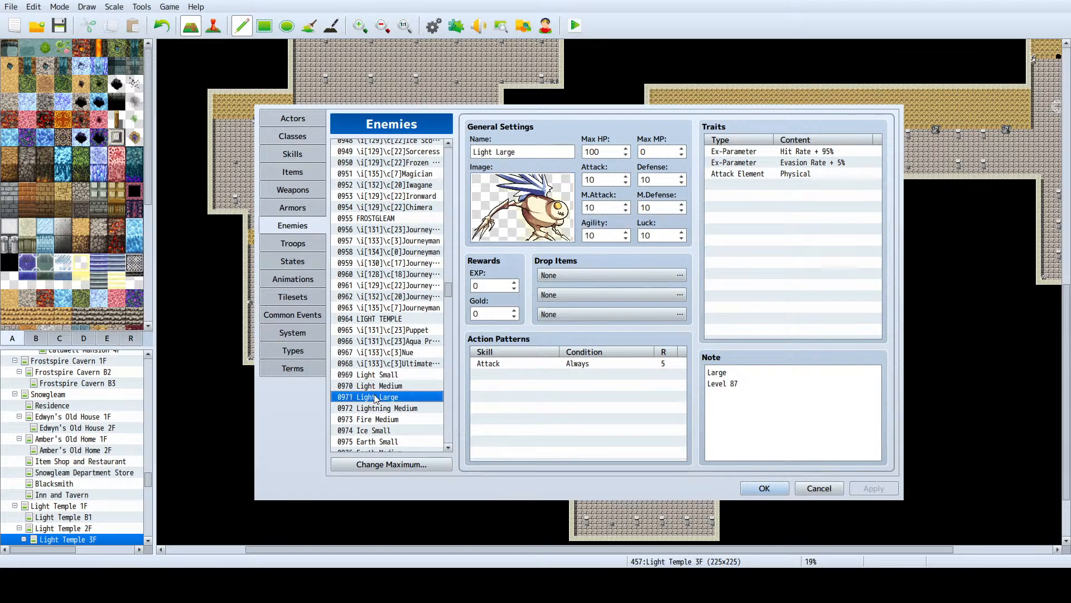
pyautogui.click(386, 387)
pyautogui.click(391, 398)
pyautogui.click(395, 387)
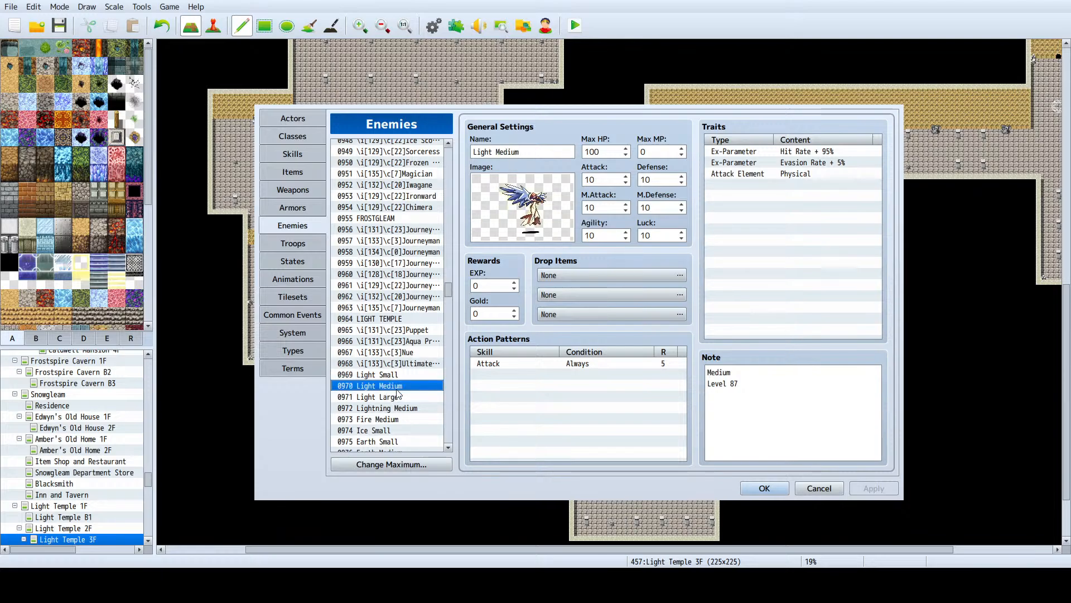
# Step: Rename enemy 0969 Light Small as Cherub and enemy 0970 Light Medium as Throne
pyautogui.click(397, 379)
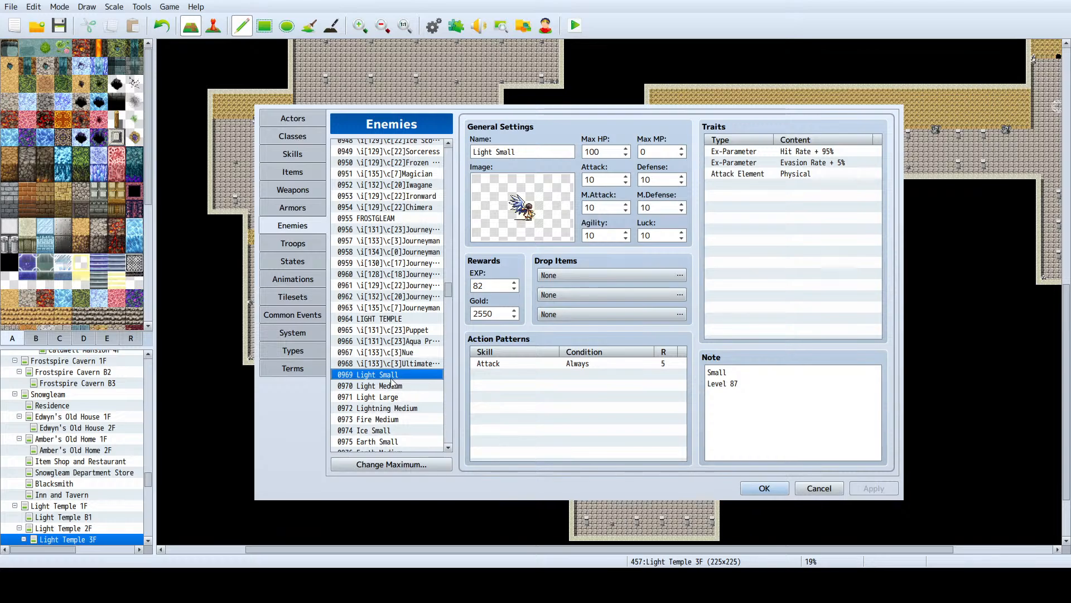
pyautogui.click(519, 148)
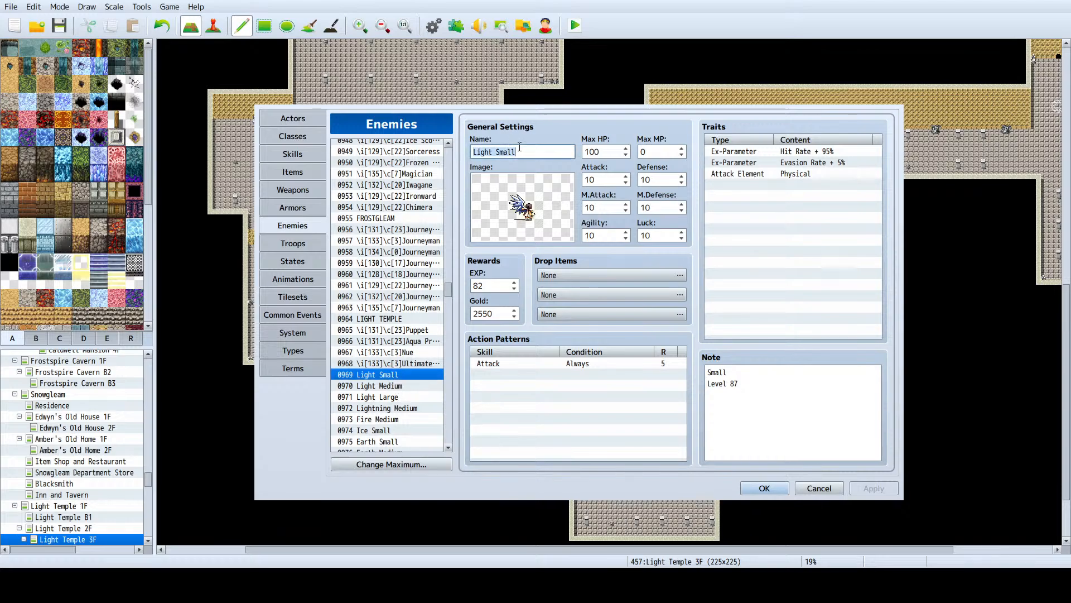
pyautogui.write('Cherub')
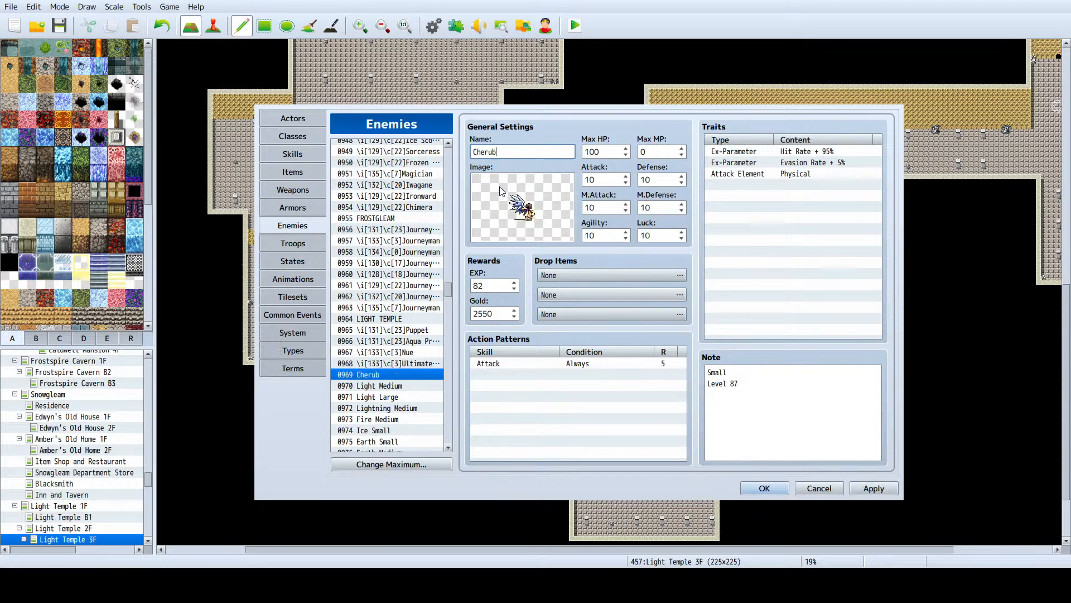
pyautogui.click(395, 379)
pyautogui.click(396, 383)
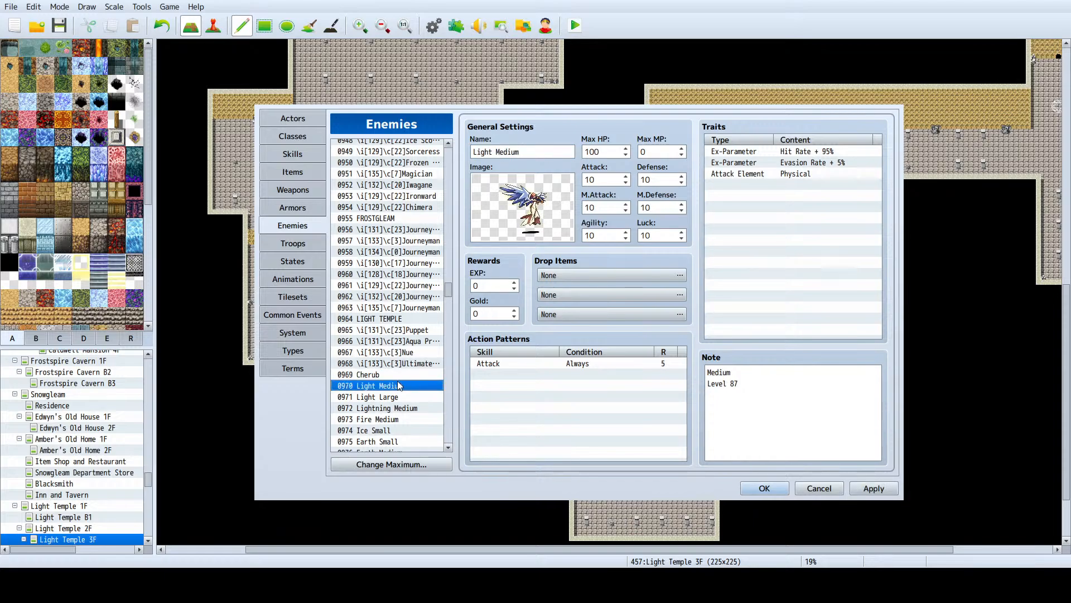
pyautogui.click(541, 153)
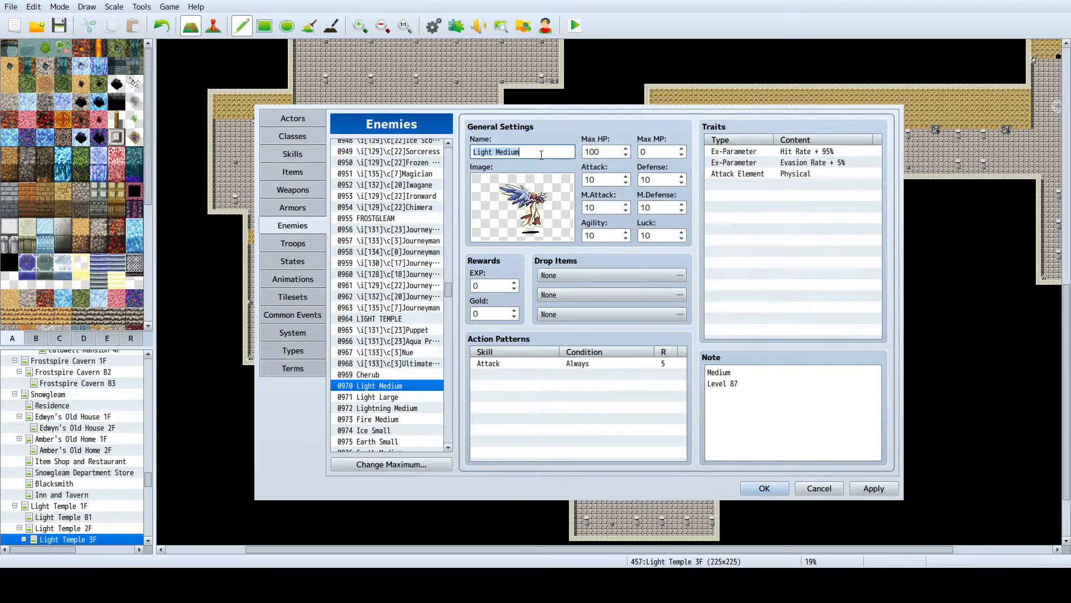
pyautogui.write('Throne')
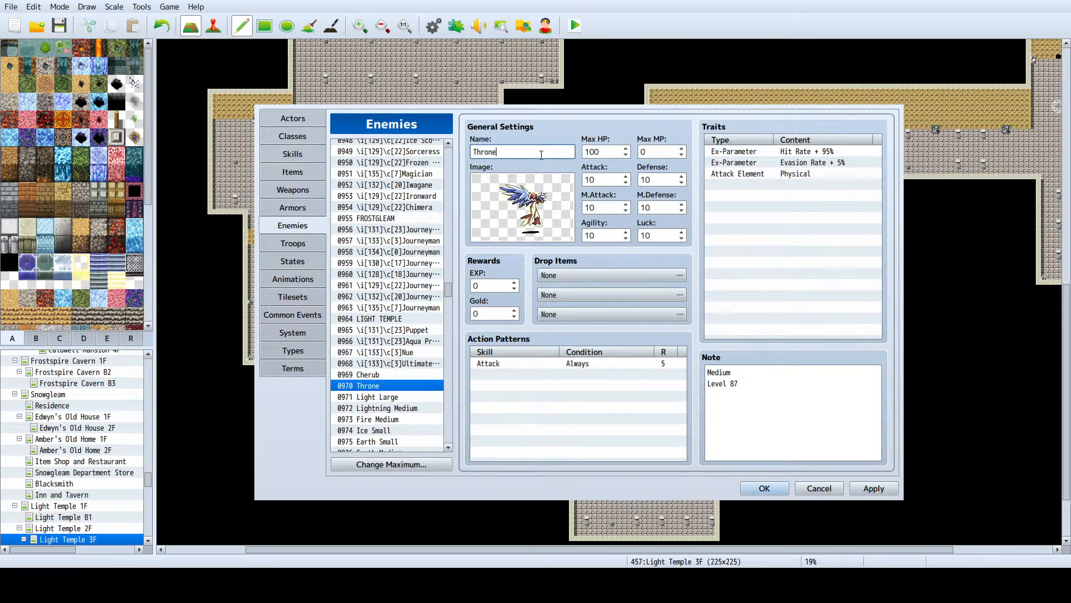
# Step: Rename enemy 0971 Light Large as Dominion
pyautogui.click(374, 390)
pyautogui.click(375, 397)
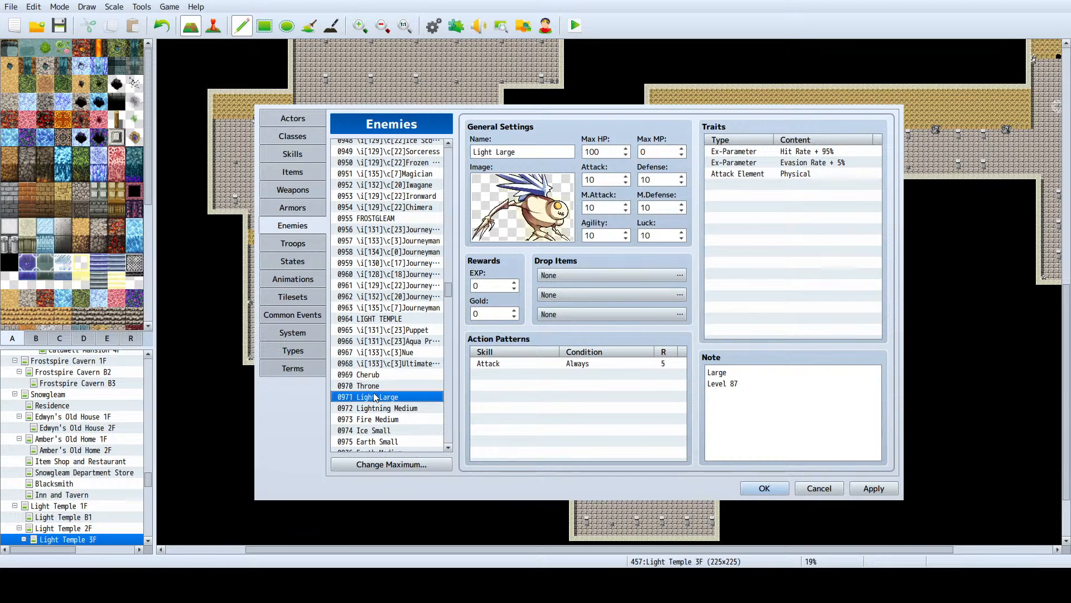
pyautogui.click(529, 150)
pyautogui.write('D')
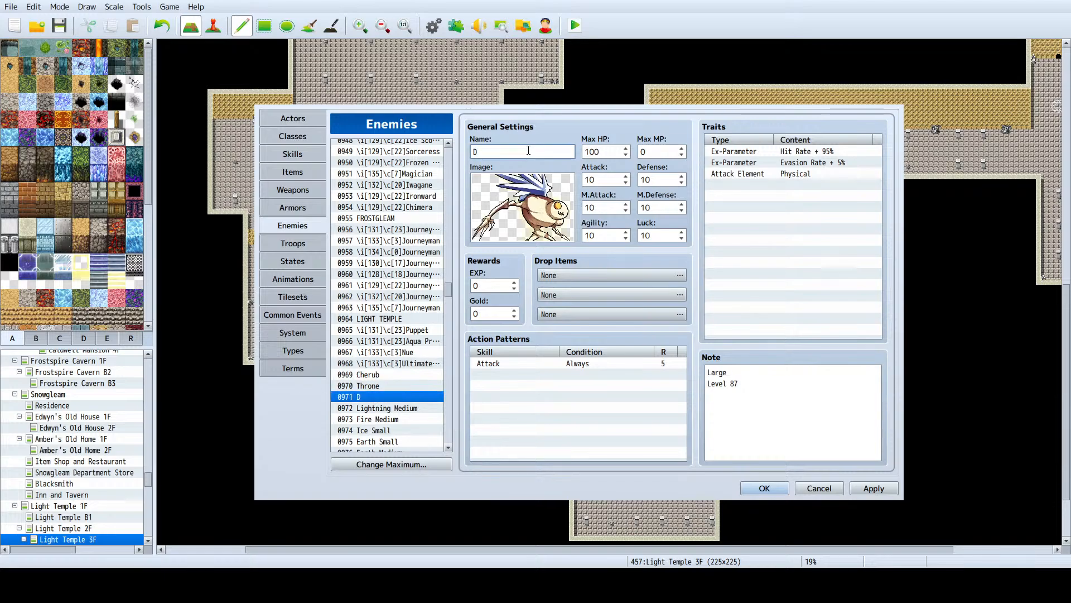
pyautogui.write('popo')
pyautogui.press('BackSpace')
pyautogui.press('BackSpace')
pyautogui.press('BackSpace')
pyautogui.press('BackSpace')
pyautogui.press('BackSpace')
pyautogui.write('Dominion')
# Step: Find the light-element enemy 0945 Tusk in the Frostspire Cavern group and copy all of its traits
pyautogui.click(378, 374)
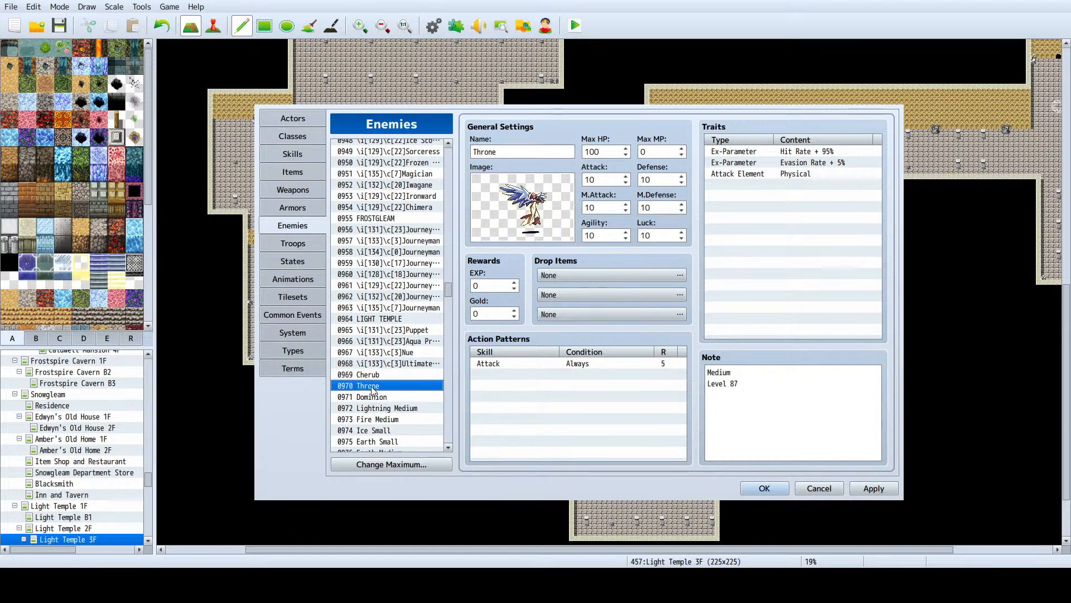
pyautogui.scroll(3, 385, 334)
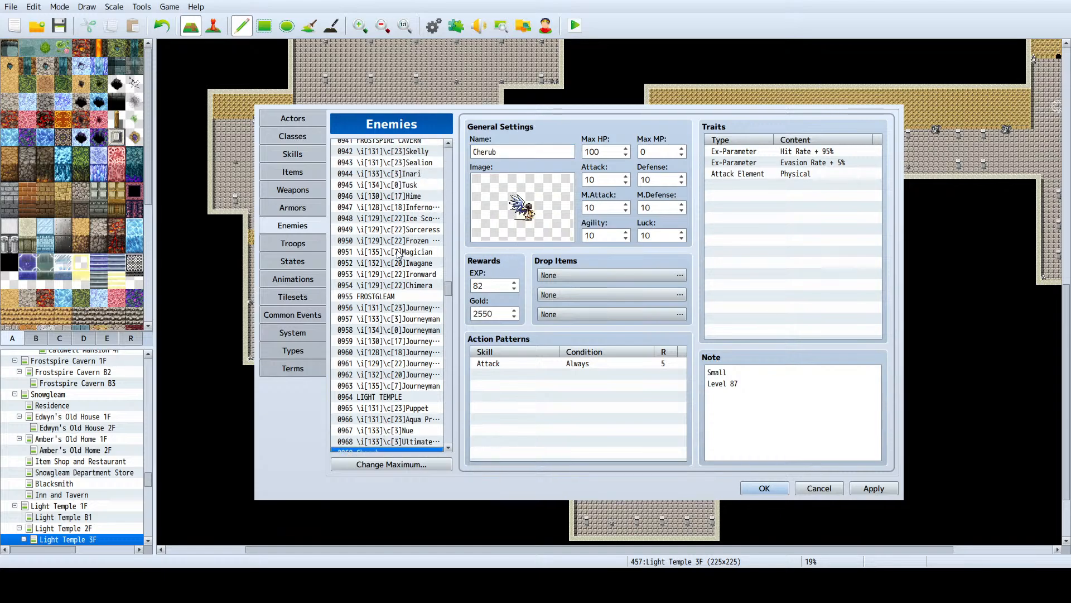
pyautogui.click(400, 253)
pyautogui.press('Up')
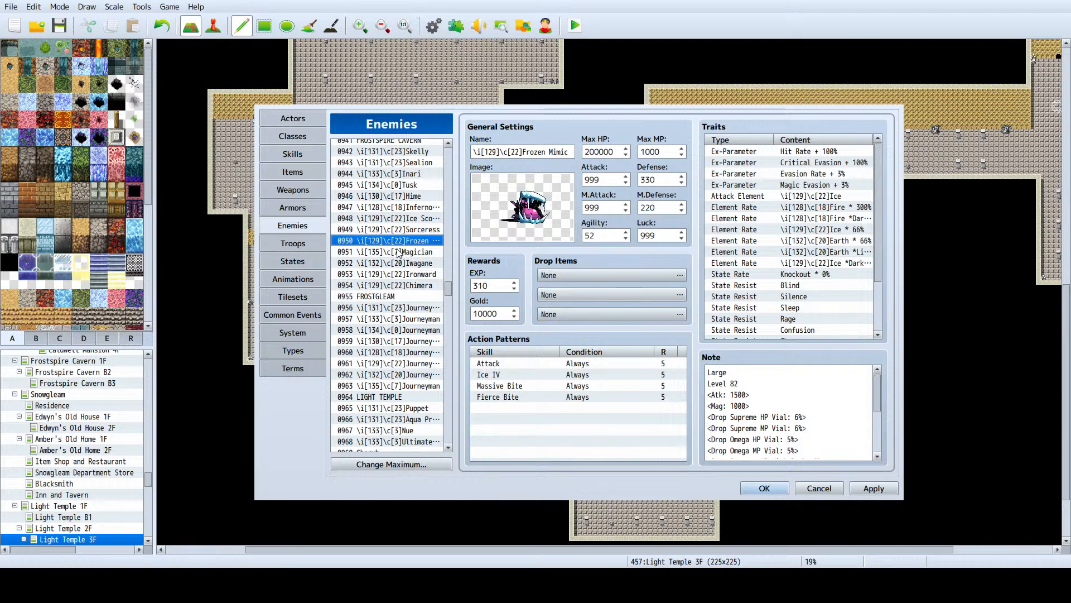
pyautogui.press('Down')
pyautogui.press('Up')
pyautogui.press('Up')
pyautogui.press('Up')
pyautogui.press('Up')
pyautogui.press('Up')
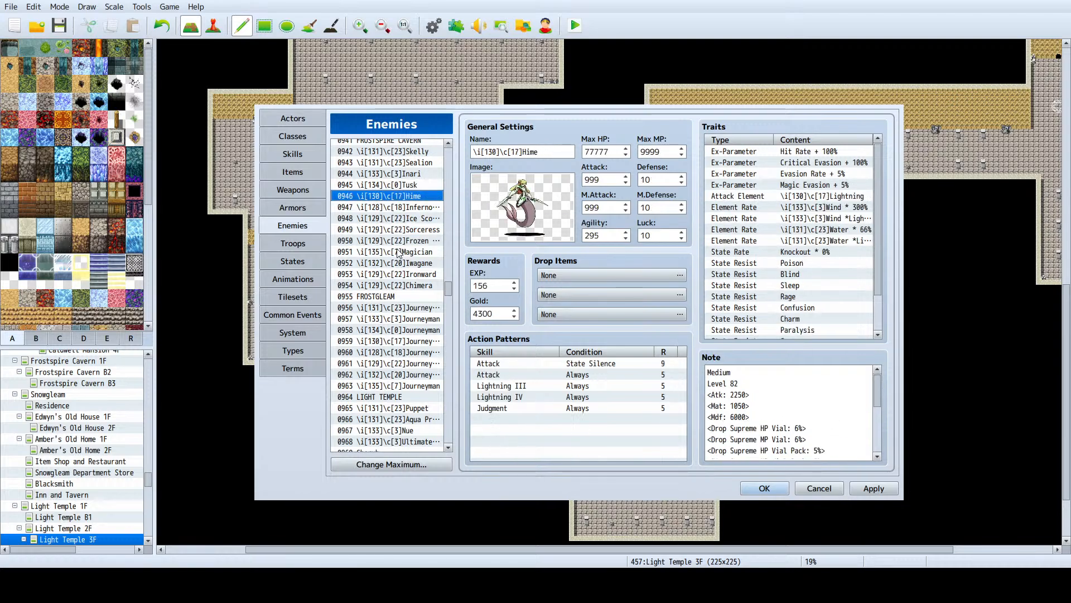
pyautogui.press('Up')
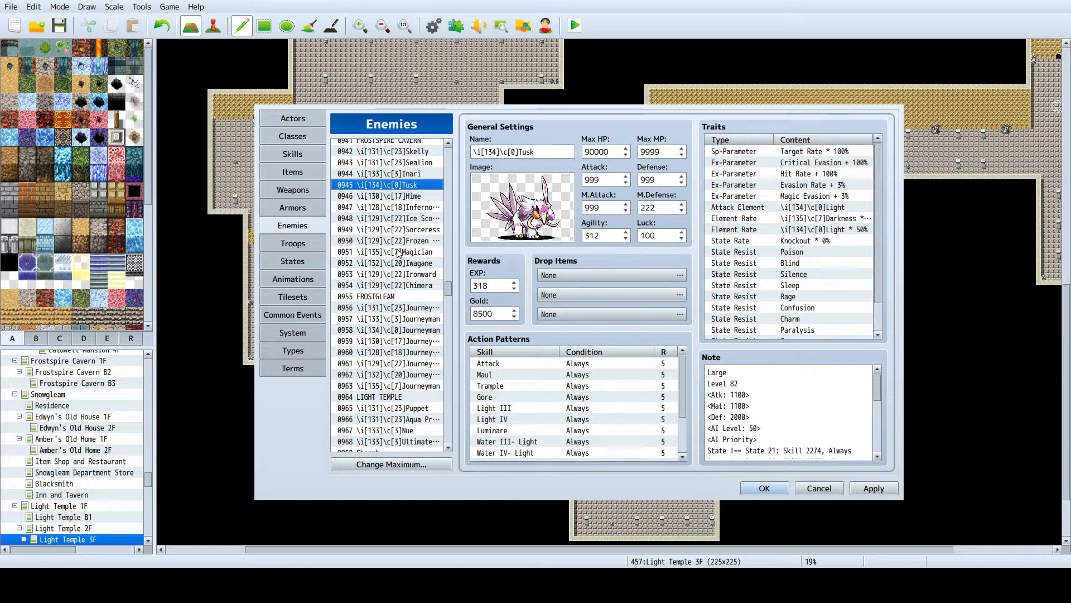
pyautogui.click(801, 196)
pyautogui.hotkey('ctrl', 'a')
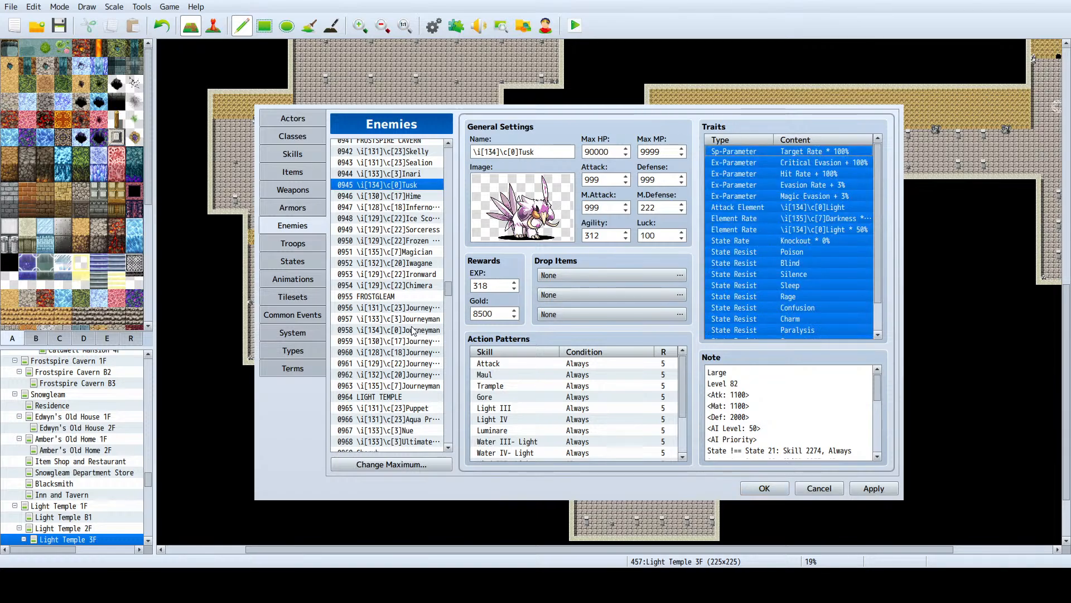
# Step: Replace the three default traits of enemy 0969 Cherub with the traits copied from Tusk
pyautogui.scroll(-2, 404, 371)
pyautogui.click(404, 374)
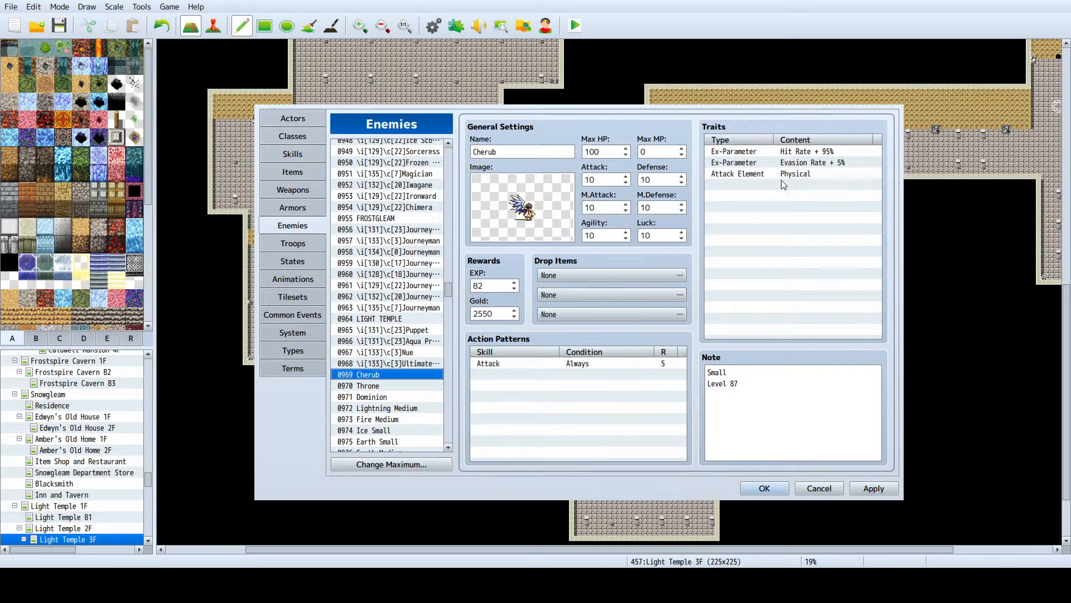
pyautogui.click(792, 160)
pyautogui.press('Delete')
pyautogui.press('Delete')
pyautogui.press('Delete')
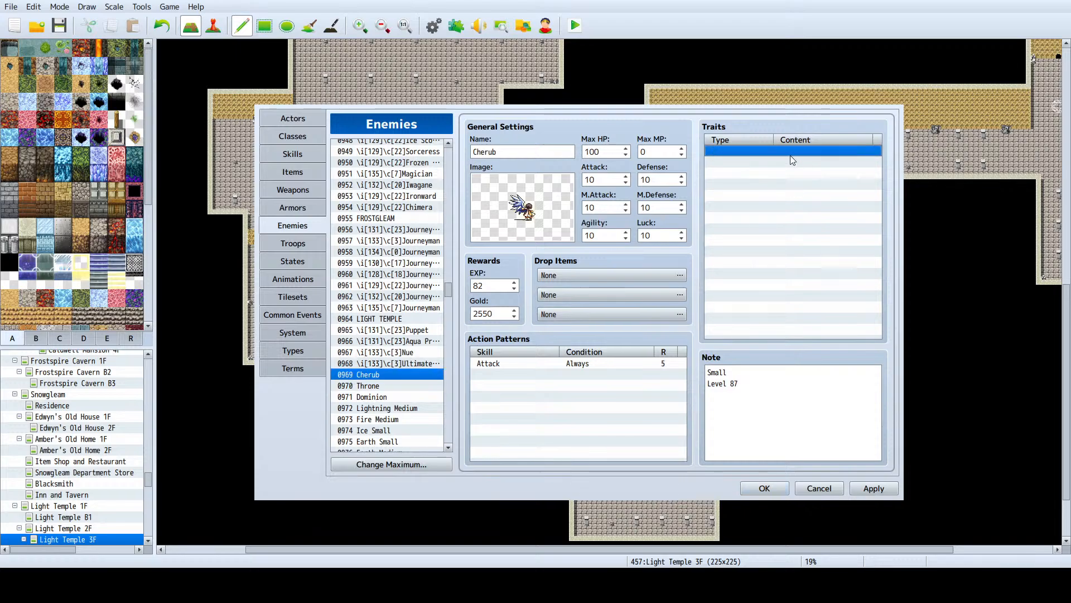
pyautogui.hotkey('ctrl', 'v')
# Step: Delete the Knockout state rate and every trait below it from Cherub's trait list
pyautogui.click(785, 239)
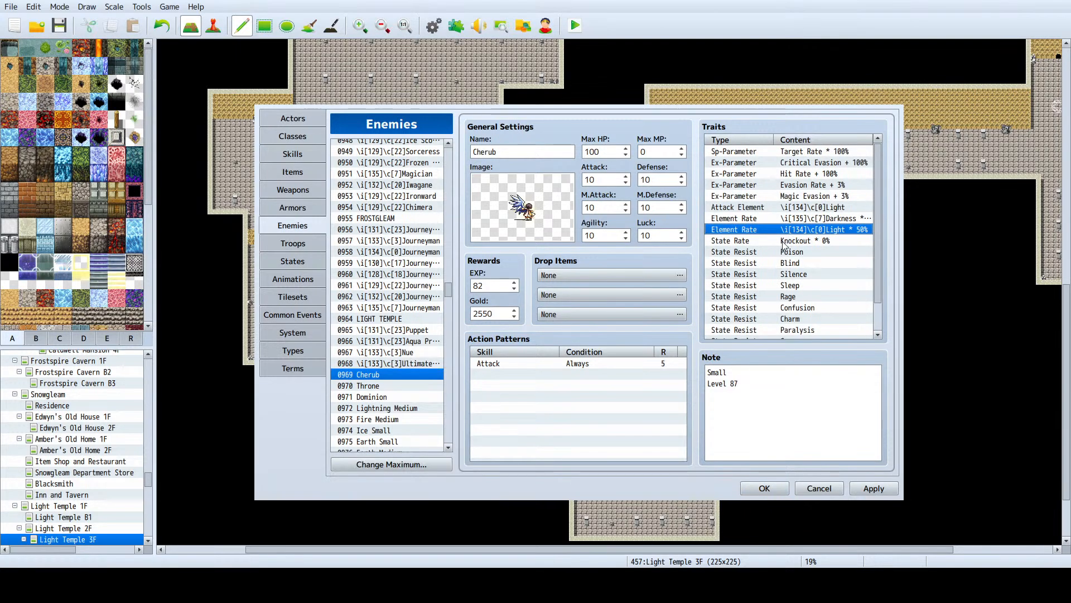
pyautogui.press('Delete')
pyautogui.press('Delete')
pyautogui.press('Delete')
pyautogui.press('Delete')
pyautogui.press('Delete')
pyautogui.press('Delete')
pyautogui.press('Delete')
pyautogui.press('Delete')
pyautogui.press('Delete')
pyautogui.press('Delete')
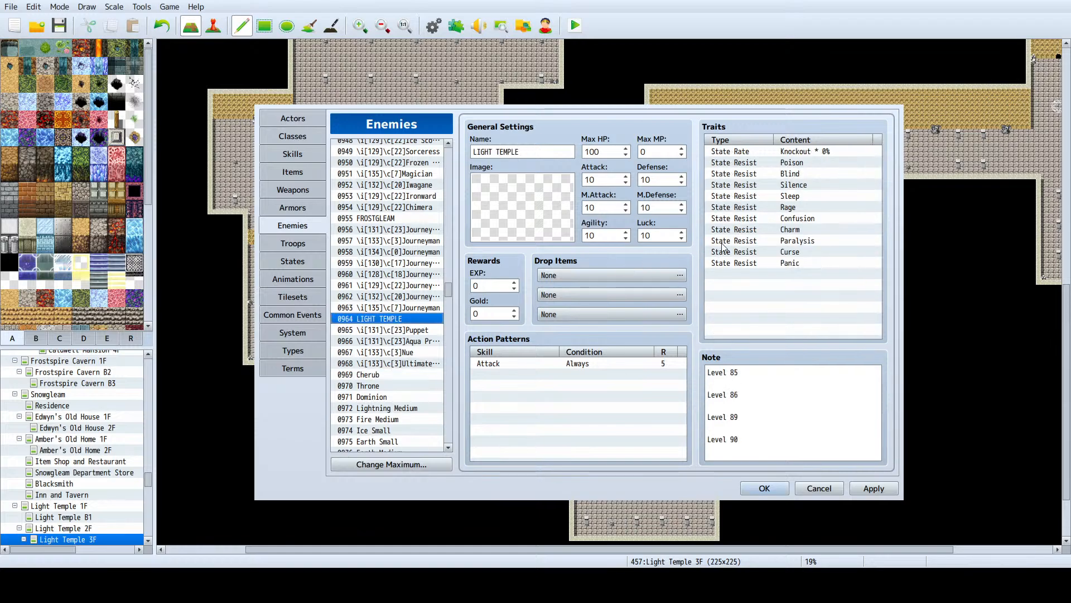
# Step: Copy all state traits from the LIGHT TEMPLE header entry 0964 and paste them below Cherub's Light element rate
pyautogui.click(723, 246)
pyautogui.hotkey('ctrl', 'a')
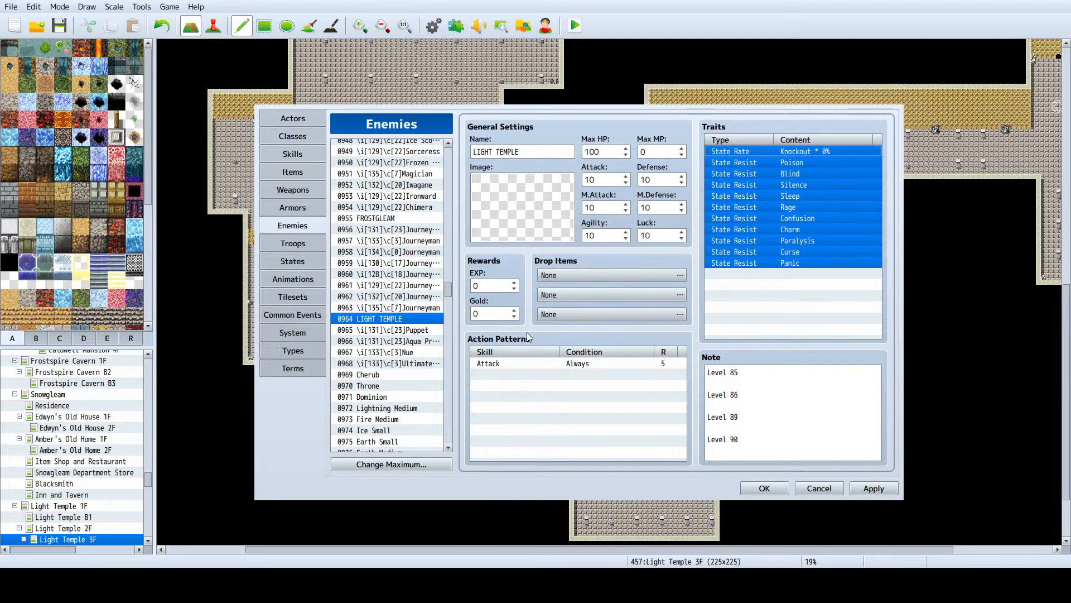
pyautogui.click(381, 377)
pyautogui.click(742, 241)
pyautogui.hotkey('ctrl', 'v')
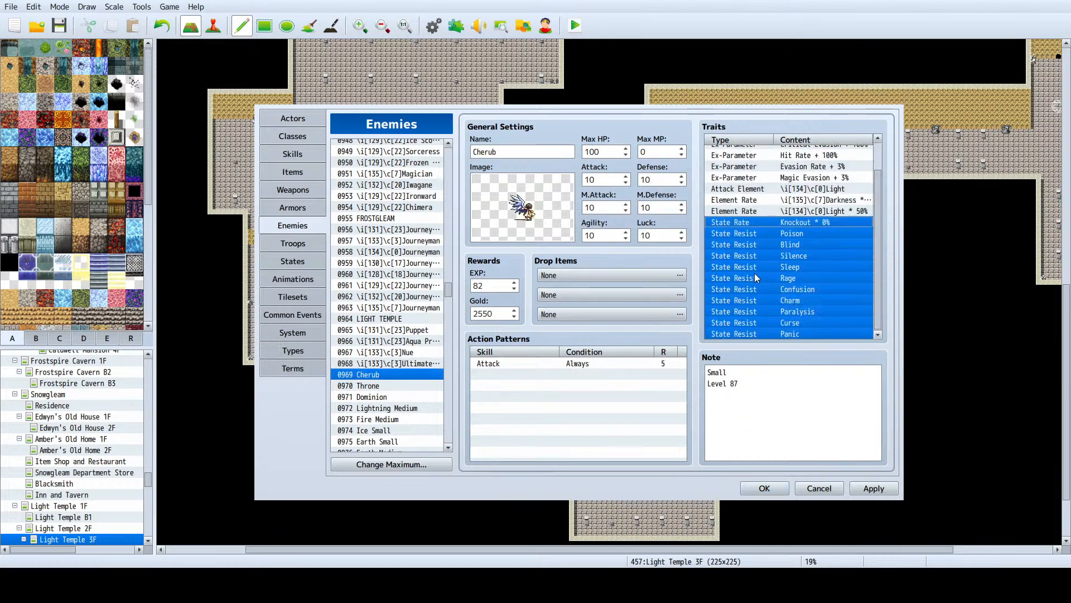
# Step: Copy all of Cherub's traits and replace the default traits of enemy 0970 Throne with them
pyautogui.hotkey('ctrl', 'a')
pyautogui.click(391, 386)
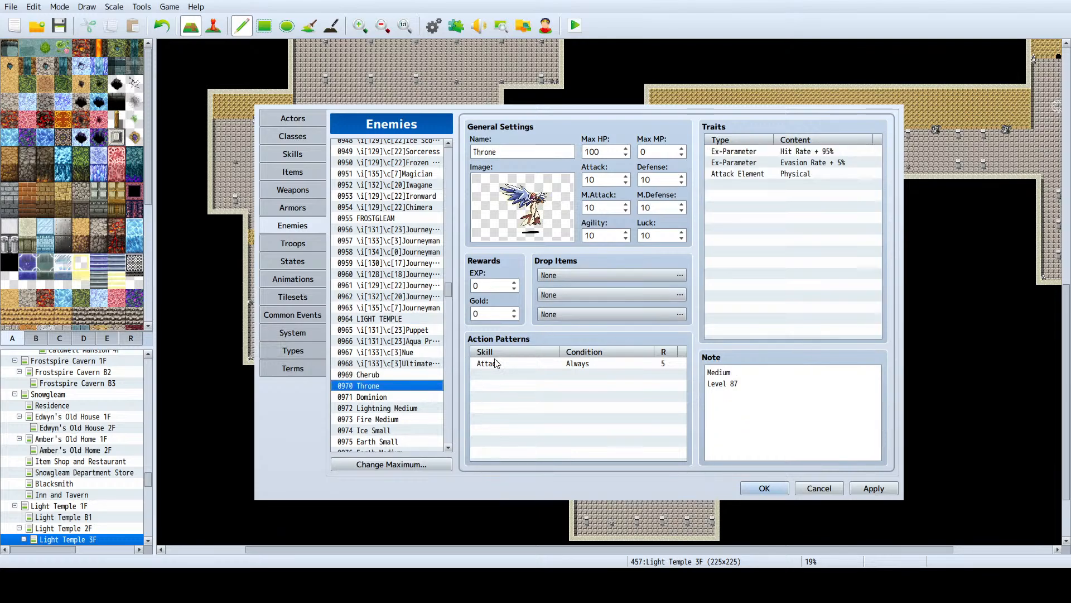
pyautogui.click(796, 156)
pyautogui.hotkey('ctrl', 'a')
pyautogui.click(797, 155)
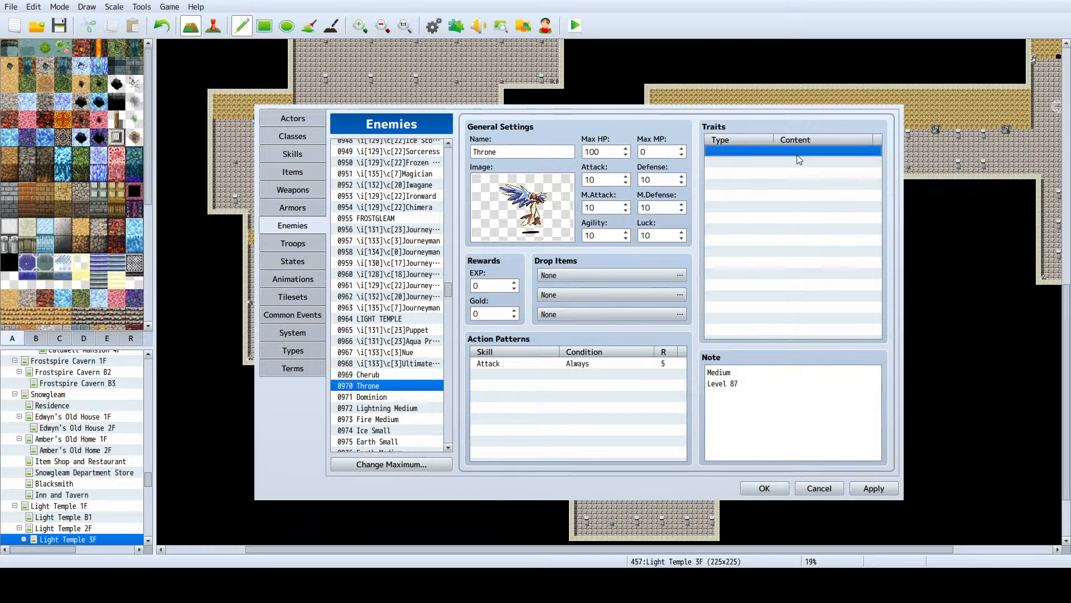
pyautogui.hotkey('ctrl', 'v')
pyautogui.scroll(-1, 782, 166)
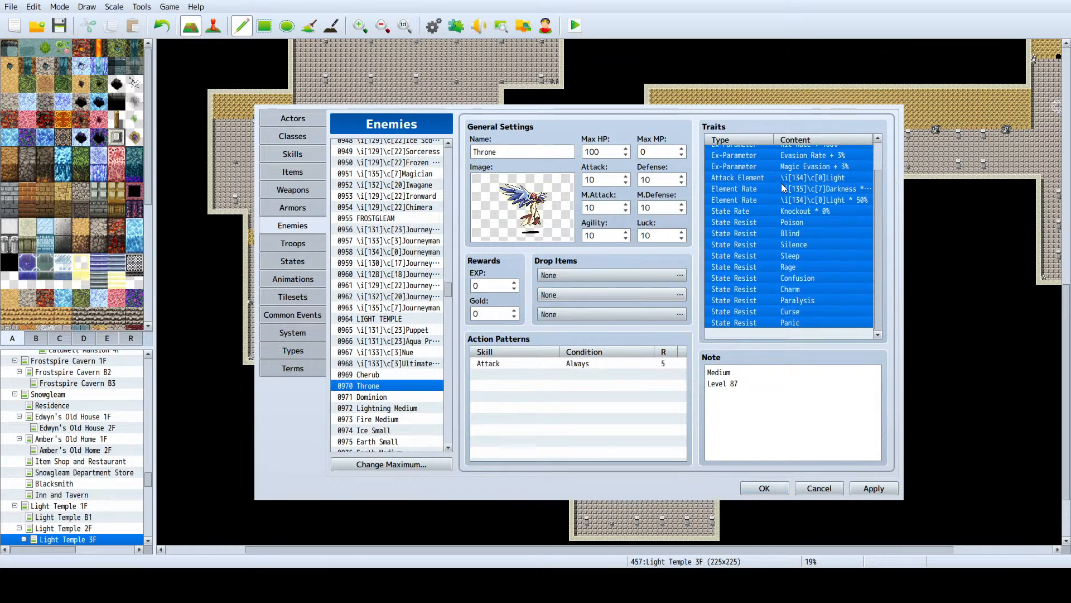
# Step: Replace the default traits of enemy 0971 Dominion with the same traits copied from Cherub
pyautogui.click(402, 397)
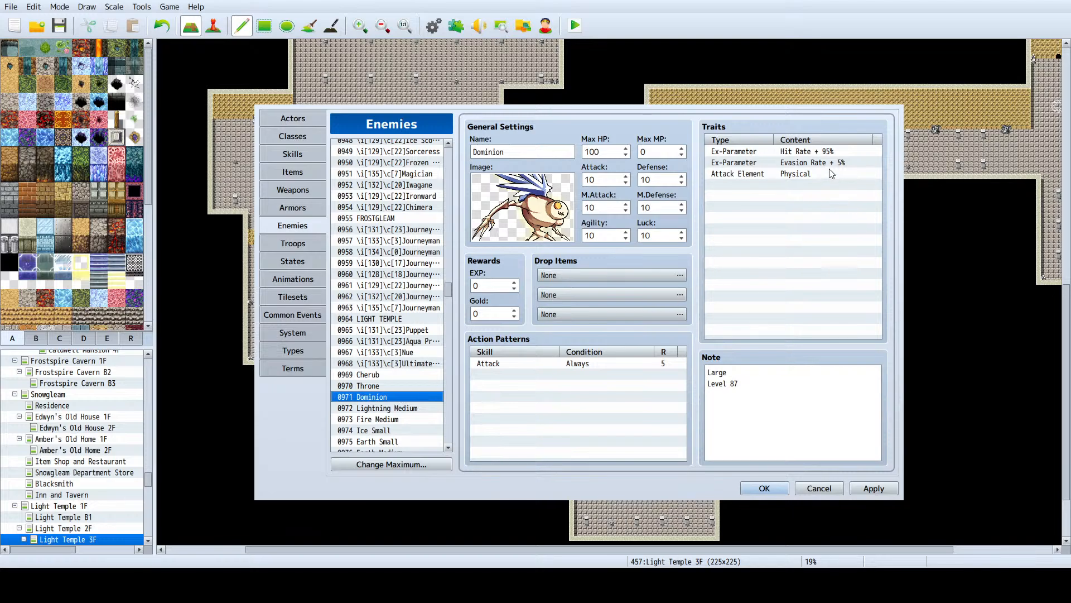
pyautogui.click(829, 151)
pyautogui.hotkey('ctrl', 'a')
pyautogui.press('Delete')
pyautogui.hotkey('ctrl', 'v')
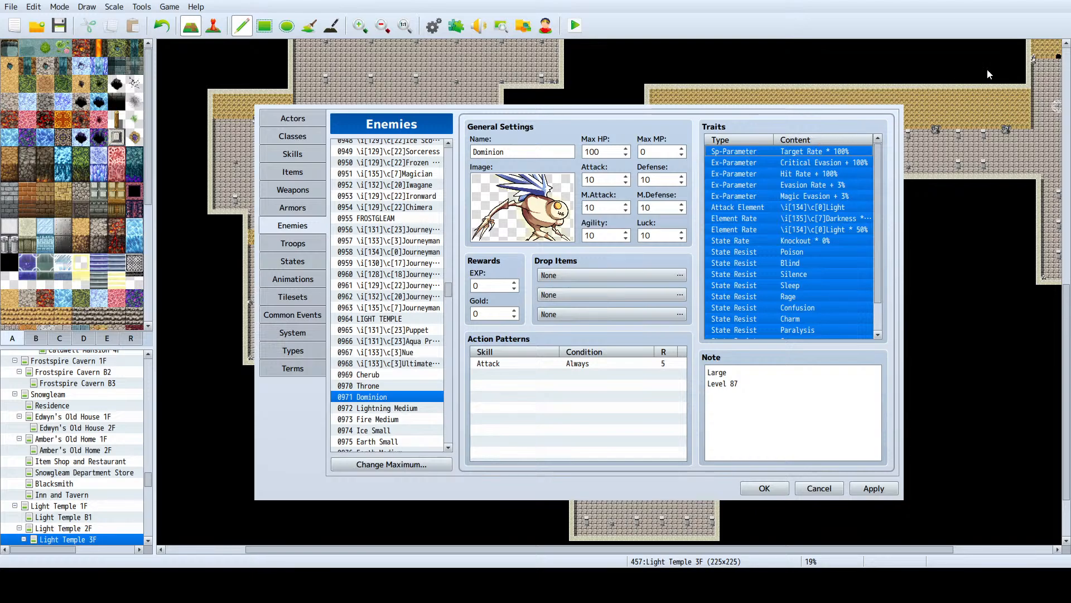
# Step: Copy the name prefix \i[134]\c[0] from enemy 0945 Tusk and paste it before the name of enemy 0969 Cherub
pyautogui.scroll(3, 435, 340)
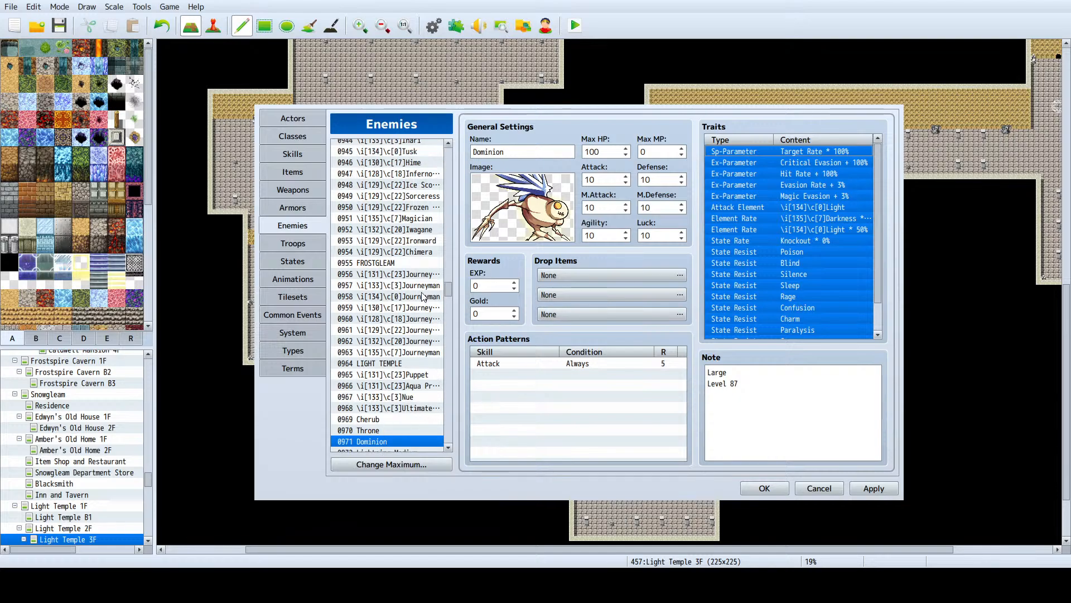
pyautogui.click(416, 198)
pyautogui.click(416, 209)
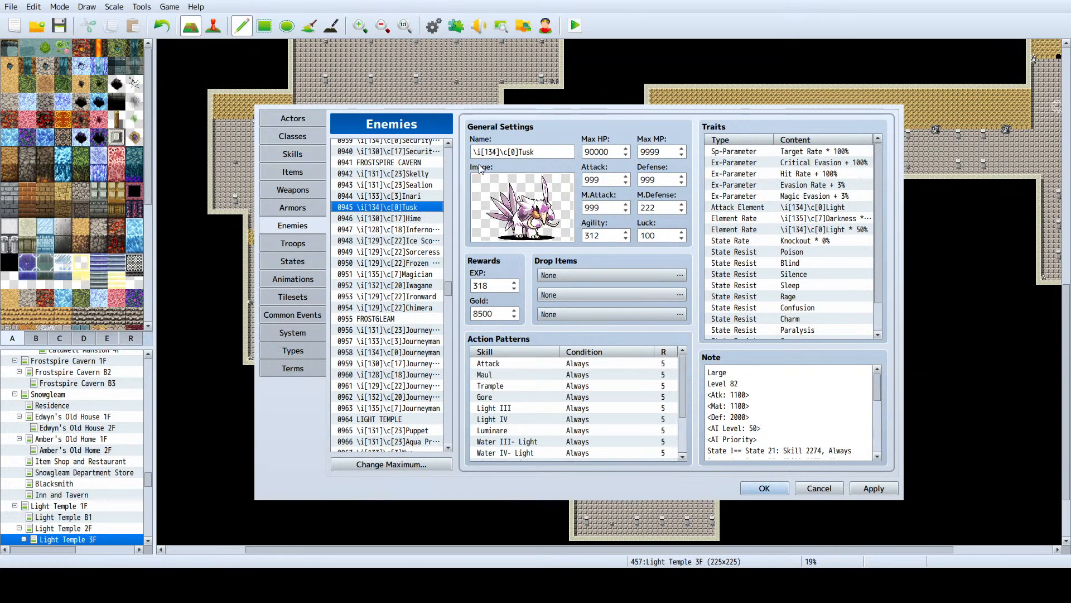
pyautogui.click(522, 152)
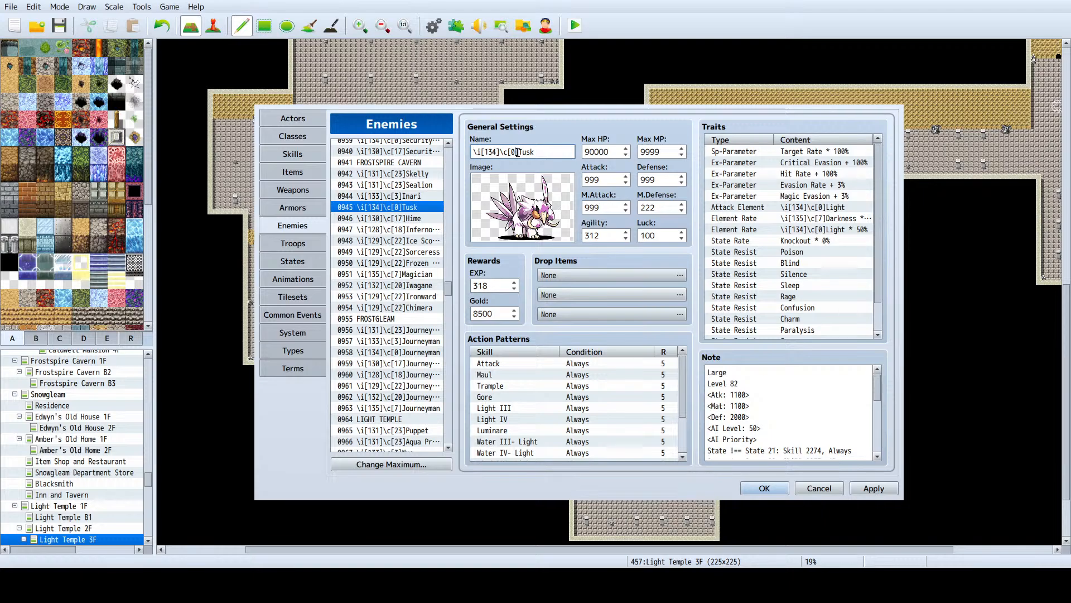
pyautogui.moveTo(522, 152); pyautogui.dragTo(451, 156)
pyautogui.hotkey('ctrl', 'c')
pyautogui.scroll(-1, 410, 297)
pyautogui.scroll(-5, 410, 297)
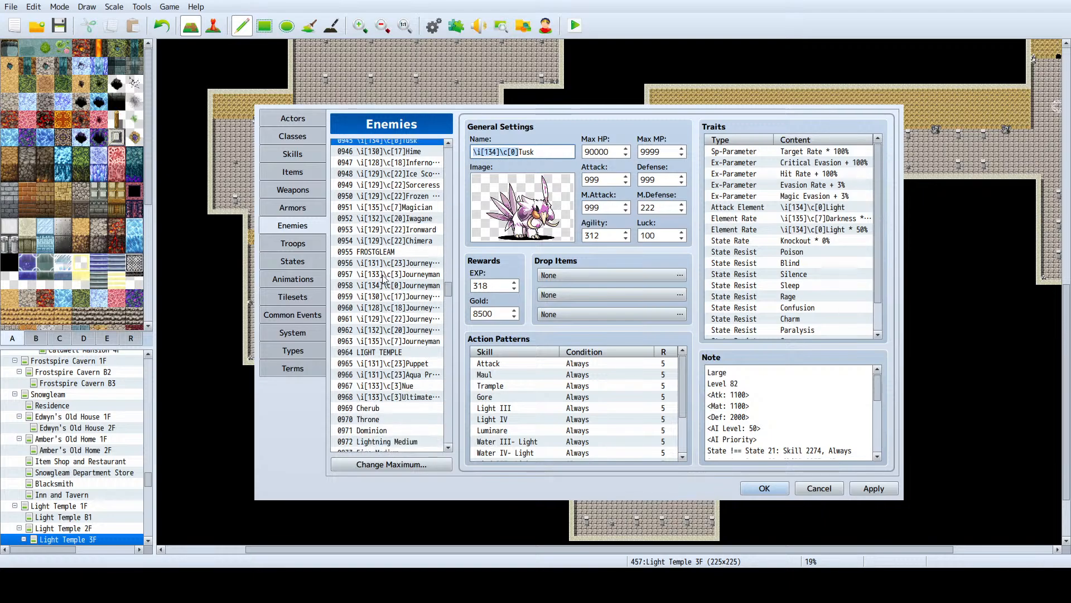
pyautogui.click(383, 268)
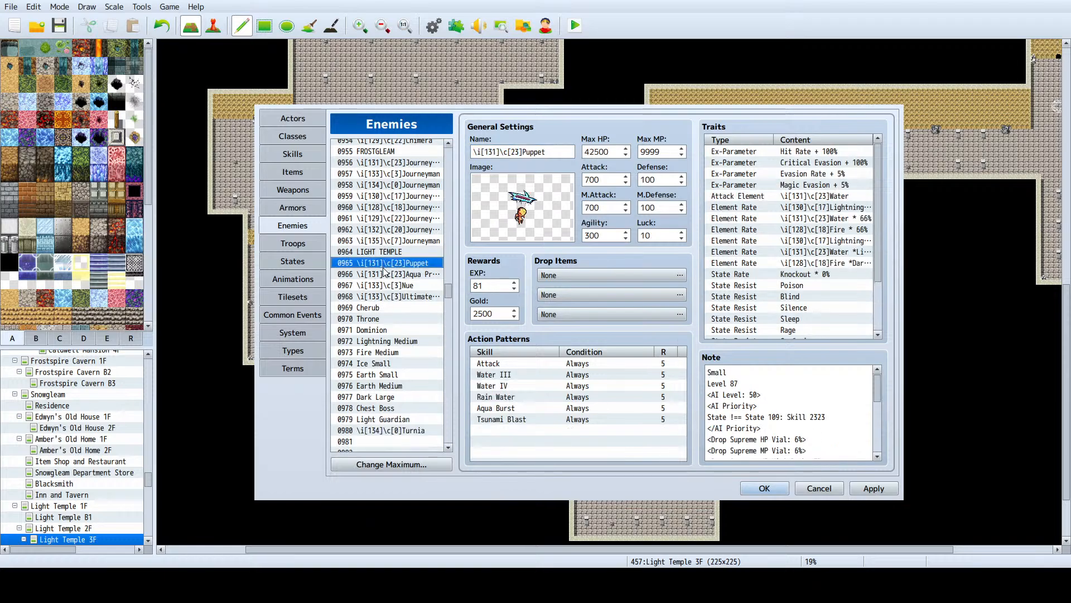
pyautogui.click(388, 307)
pyautogui.click(477, 152)
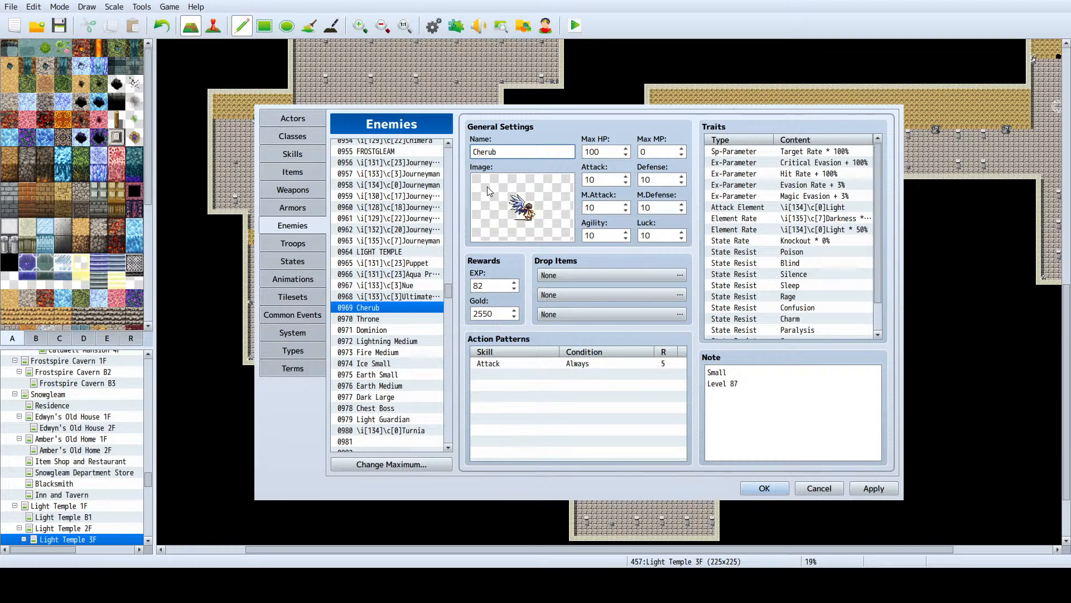
pyautogui.hotkey('ctrl', 'v')
# Step: Paste the same \i[134]\c[0] prefix before the names of enemies 0970 Throne and 0971 Dominion
pyautogui.click(368, 318)
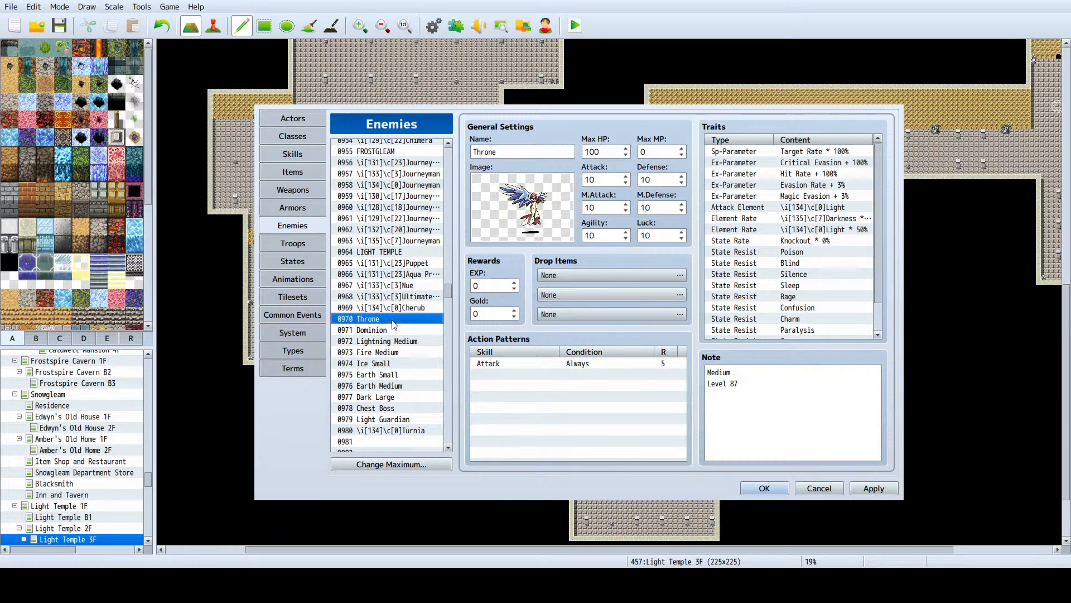
pyautogui.doubleClick(476, 152)
pyautogui.click(476, 152)
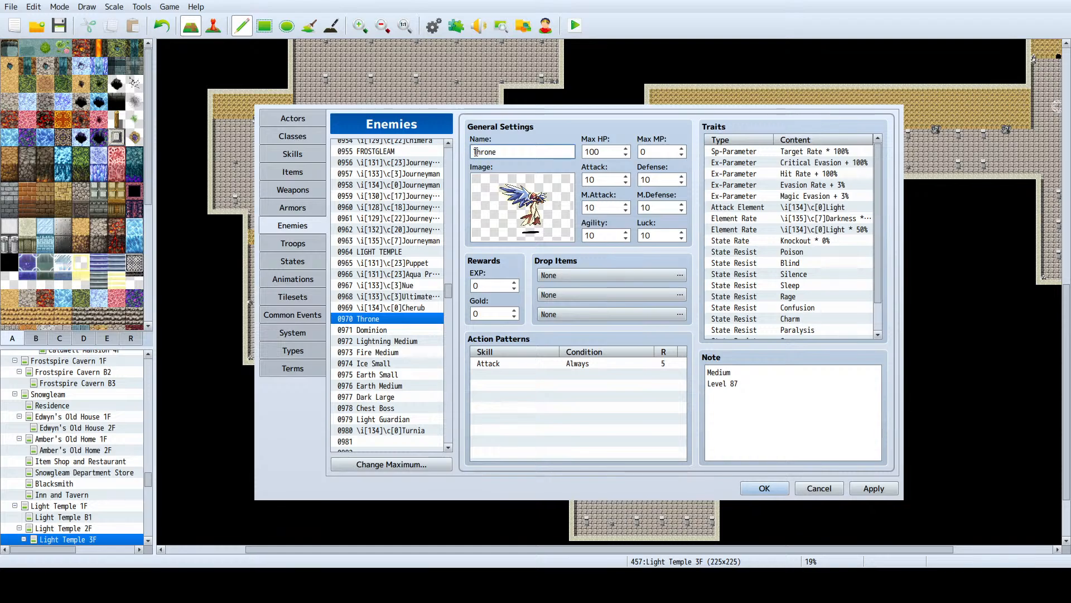
pyautogui.hotkey('ctrl', 'v')
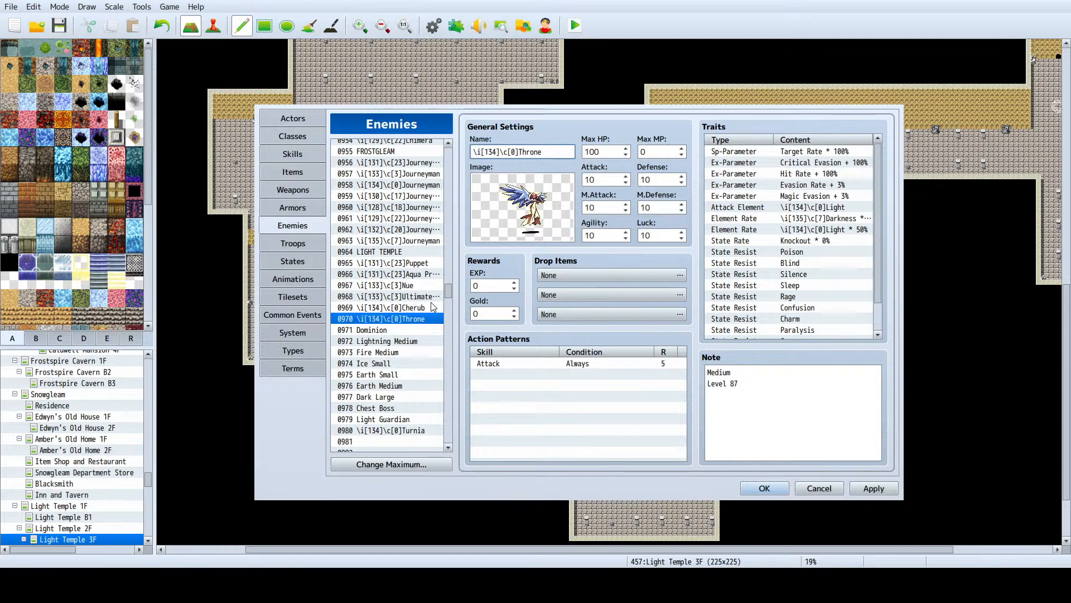
pyautogui.click(381, 330)
pyautogui.click(475, 152)
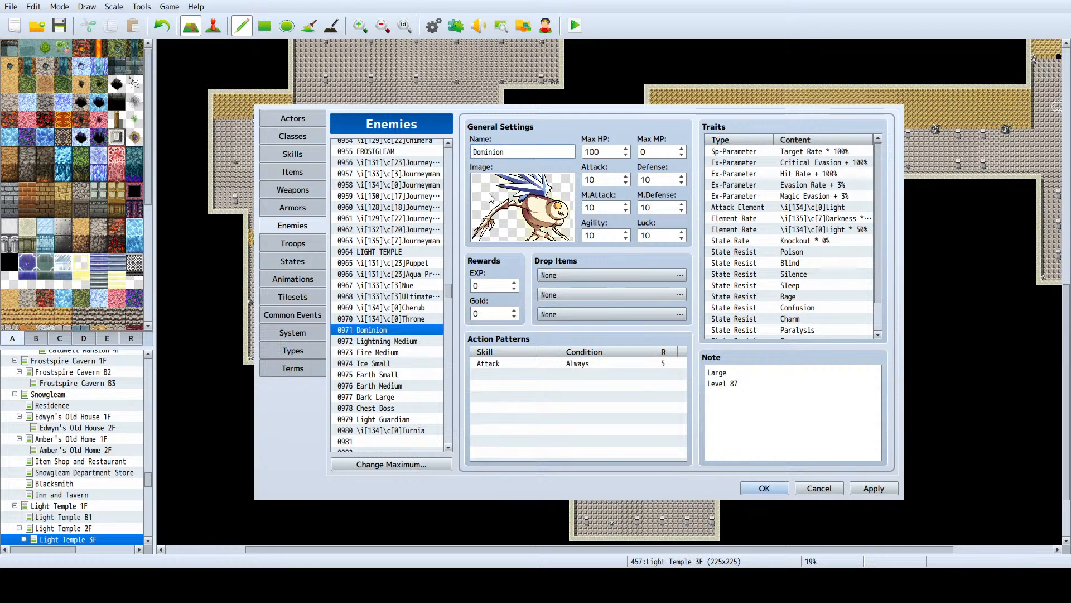
pyautogui.hotkey('ctrl', 'v')
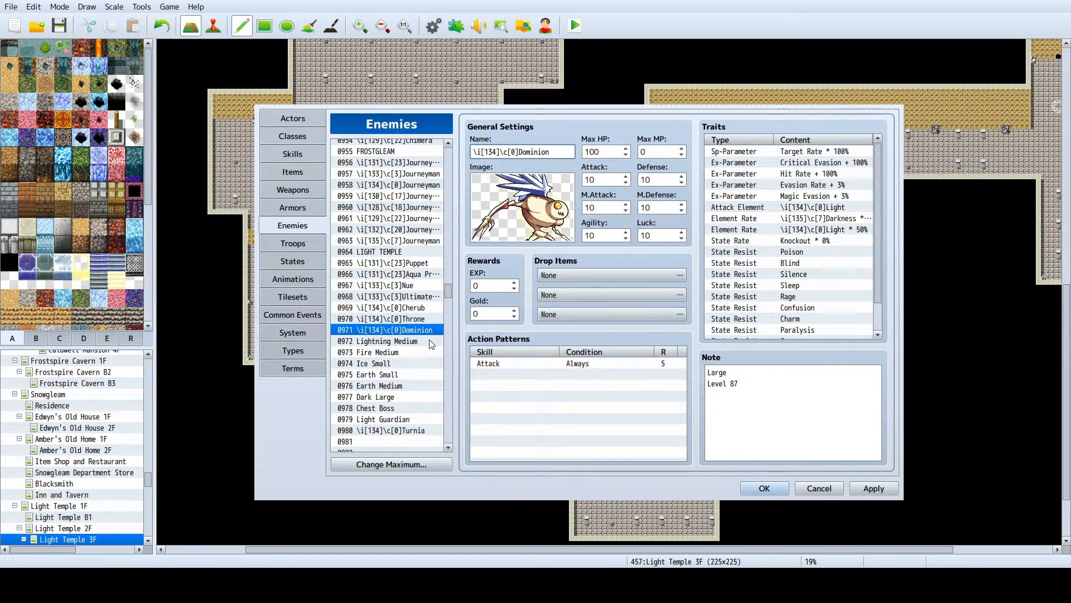
# Step: Compare the EXP and gold rewards of Cherub and Throne with those of the preceding Light Temple enemies
pyautogui.click(425, 307)
pyautogui.click(425, 296)
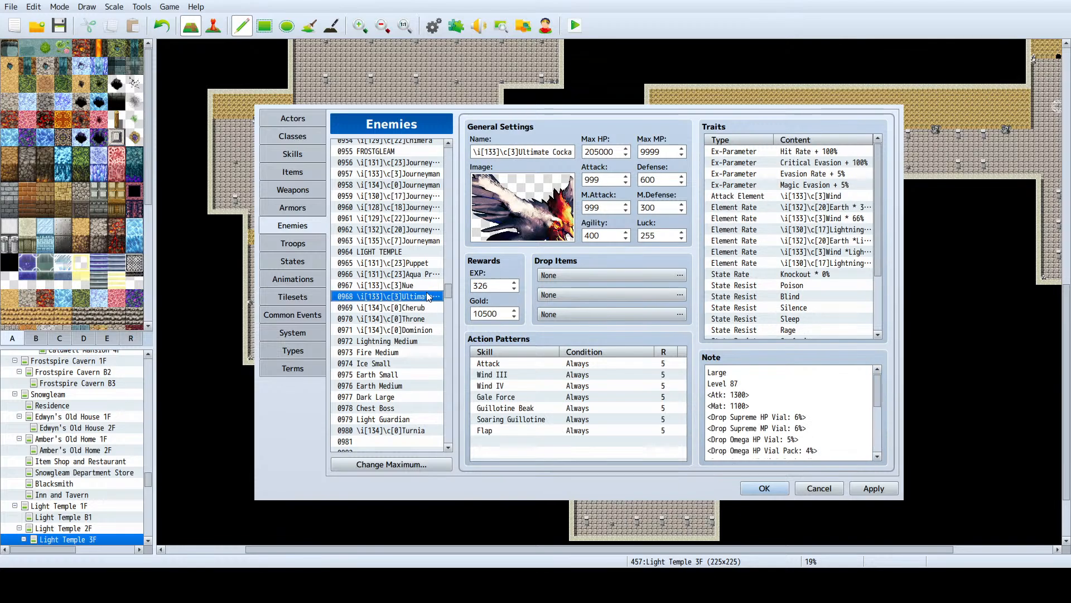
pyautogui.click(425, 307)
pyautogui.click(422, 319)
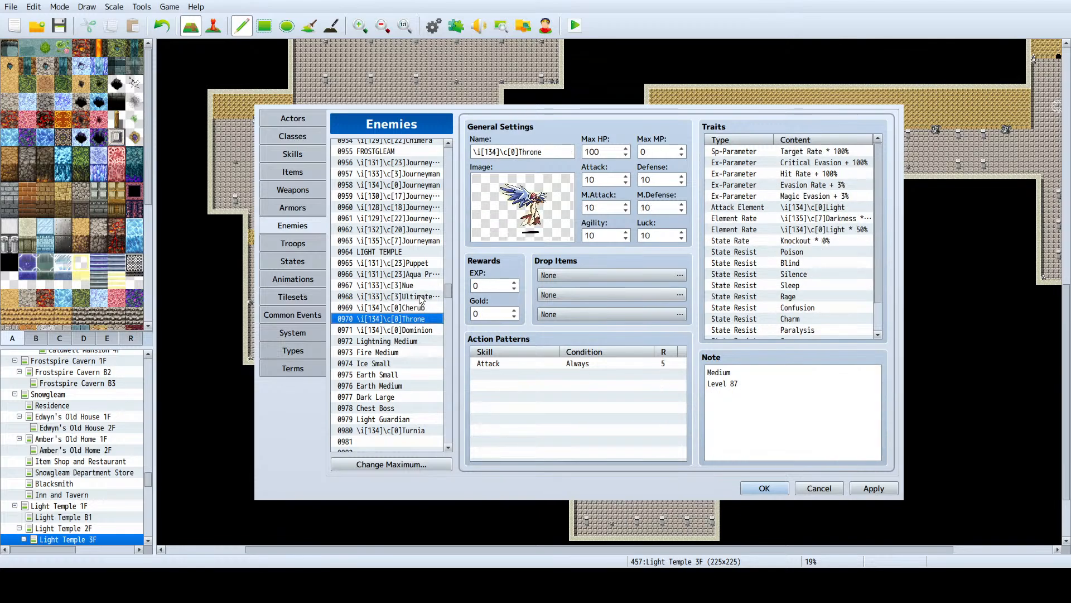
pyautogui.click(422, 297)
pyautogui.click(420, 307)
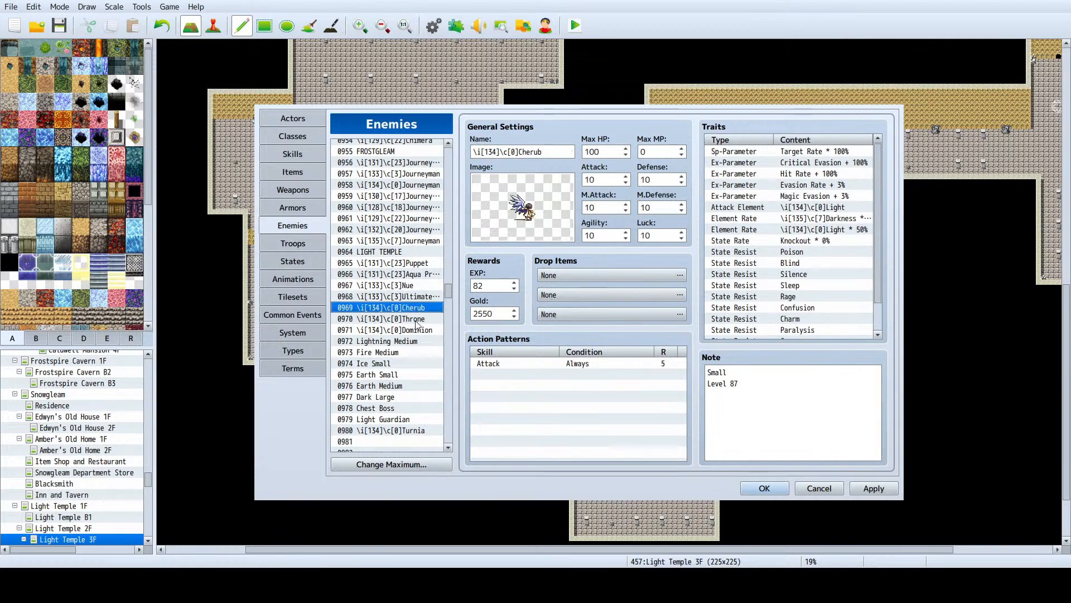
pyautogui.click(415, 319)
pyautogui.click(419, 305)
pyautogui.click(418, 296)
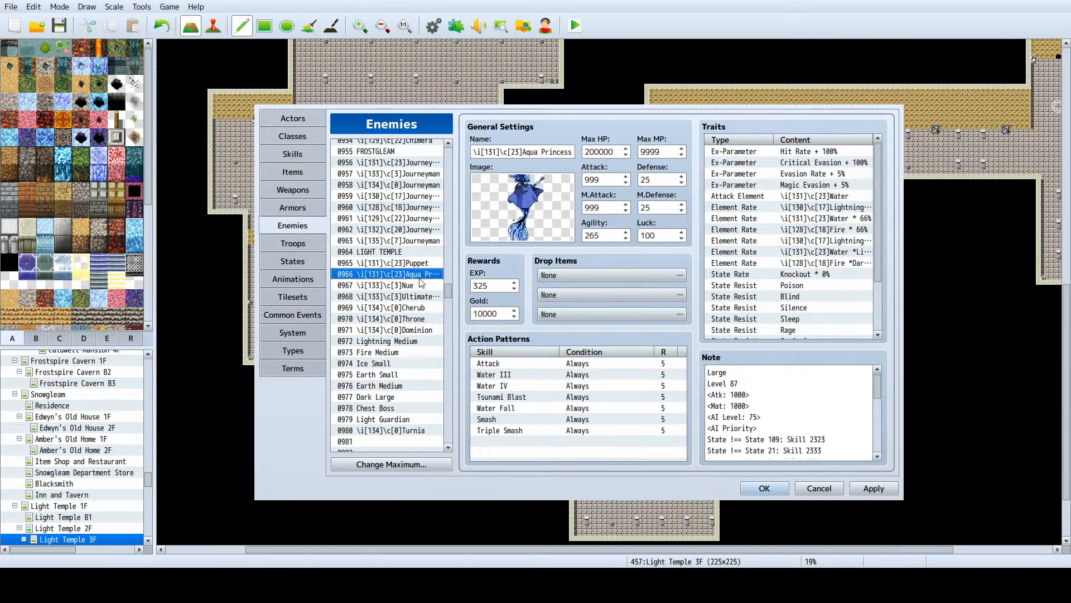
# Step: Using Nue's rewards as reference, set Throne's rewards to 164 EXP and 5050 gold
pyautogui.click(416, 286)
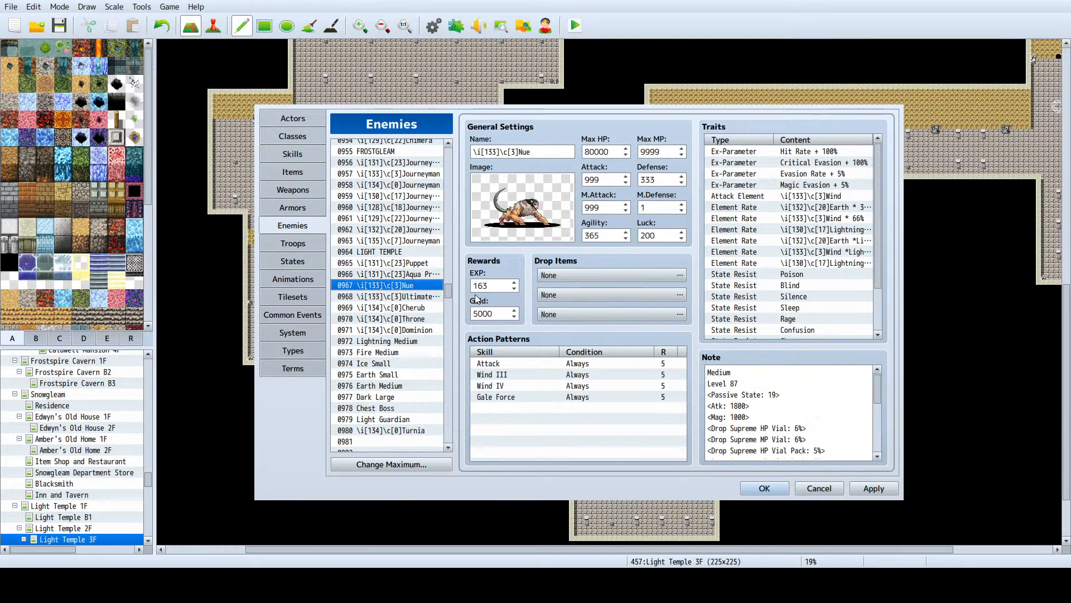
pyautogui.click(420, 319)
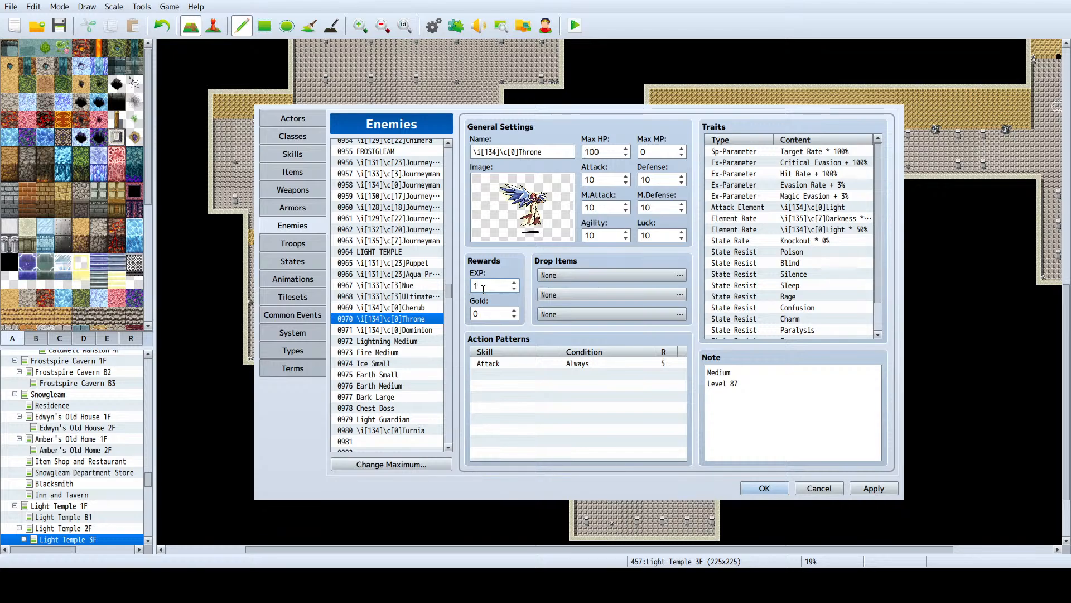
pyautogui.click(381, 286)
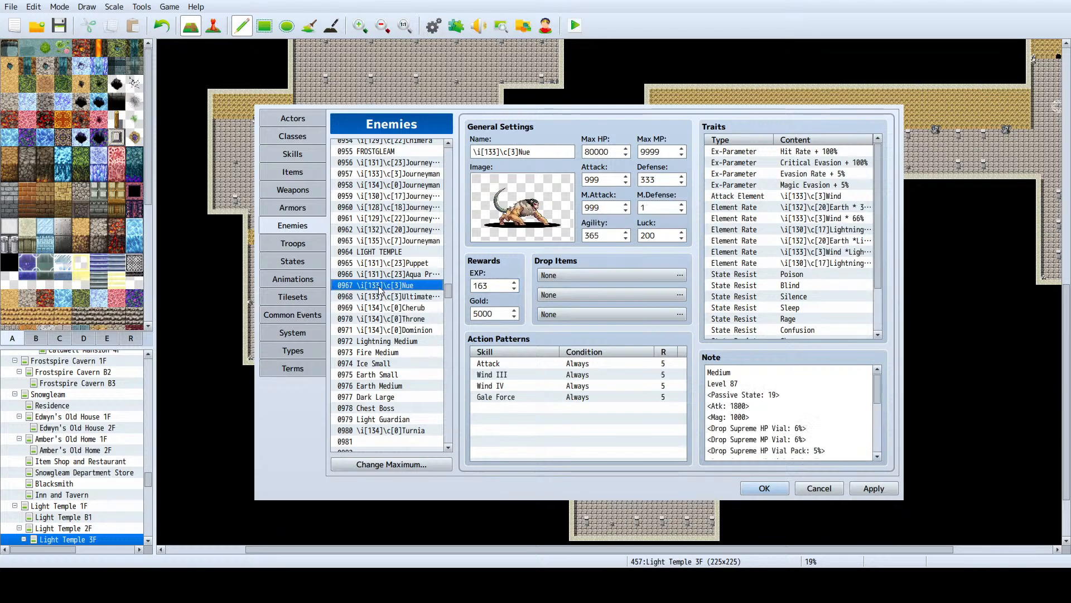
pyautogui.click(406, 320)
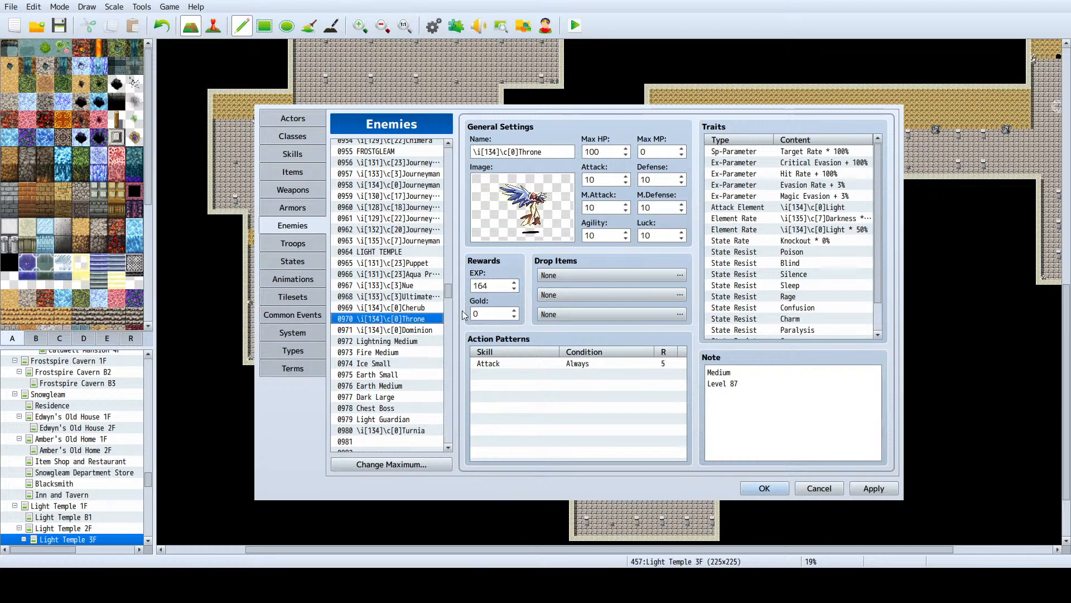
pyautogui.click(477, 312)
pyautogui.press('BackSpace')
pyautogui.write('5050')
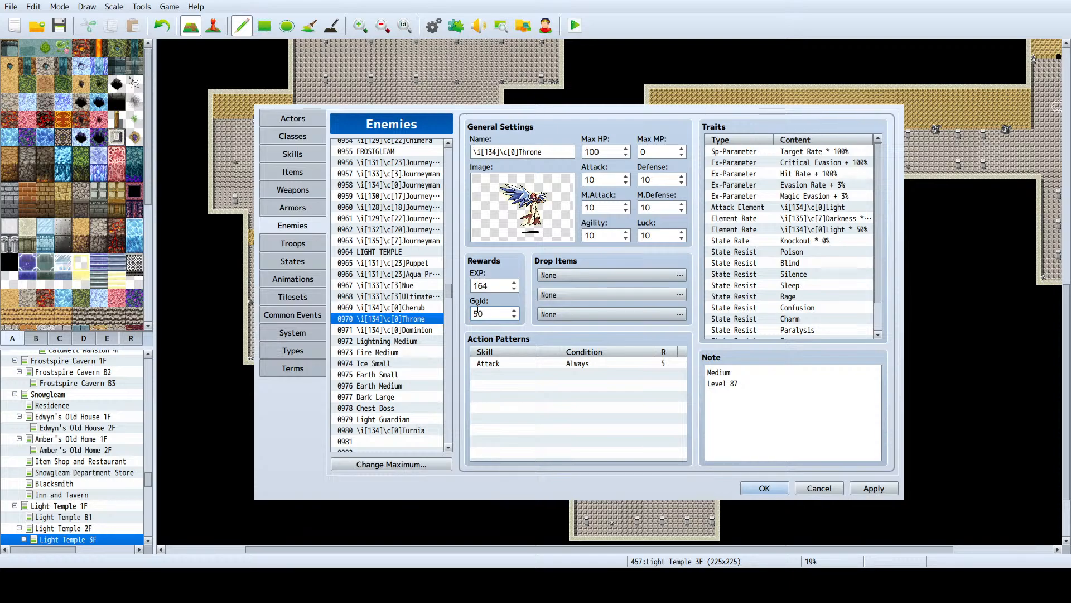
# Step: Set Dominion's gold reward to 10250, using the rewards of enemy 0968 as reference
pyautogui.click(422, 331)
pyautogui.click(415, 298)
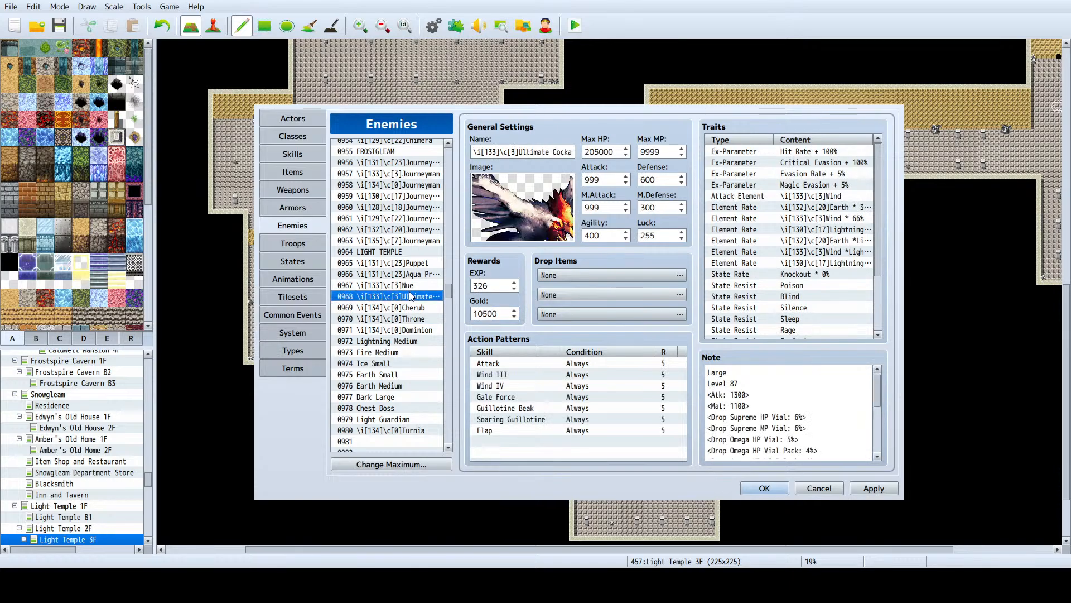
pyautogui.click(422, 330)
pyautogui.click(483, 313)
pyautogui.press('BackSpace')
pyautogui.write('10500')
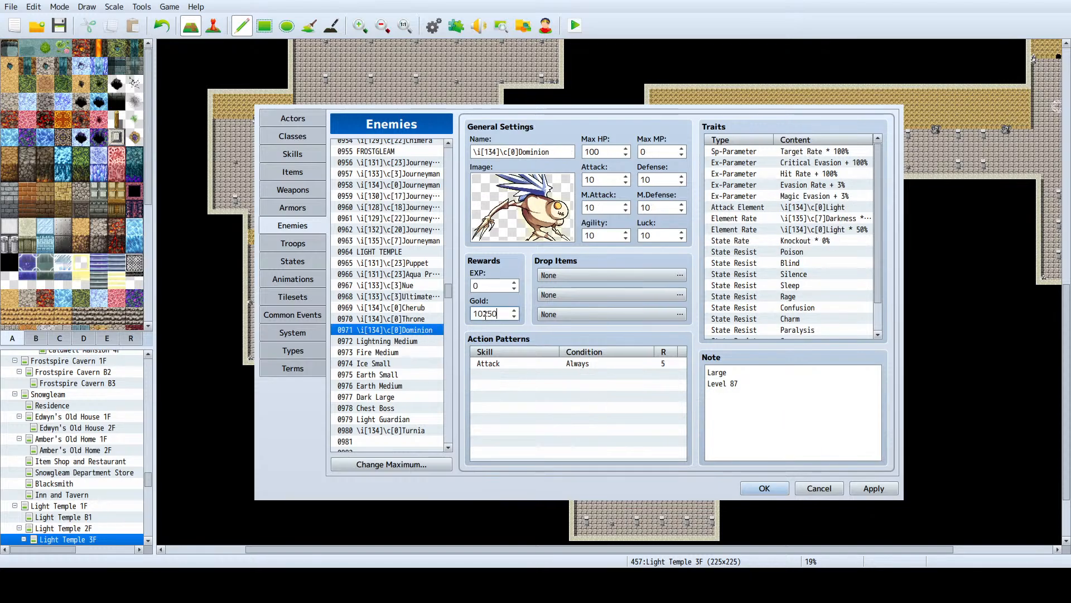
# Step: Set Dominion's EXP reward to 327 and apply the database changes
pyautogui.click(425, 296)
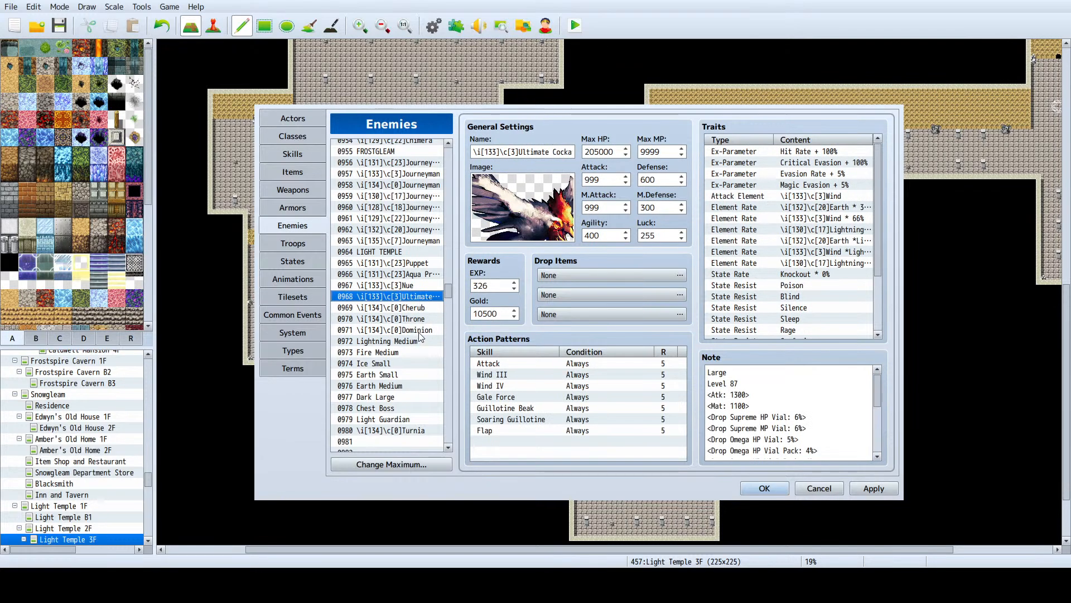
pyautogui.click(422, 329)
pyautogui.click(481, 286)
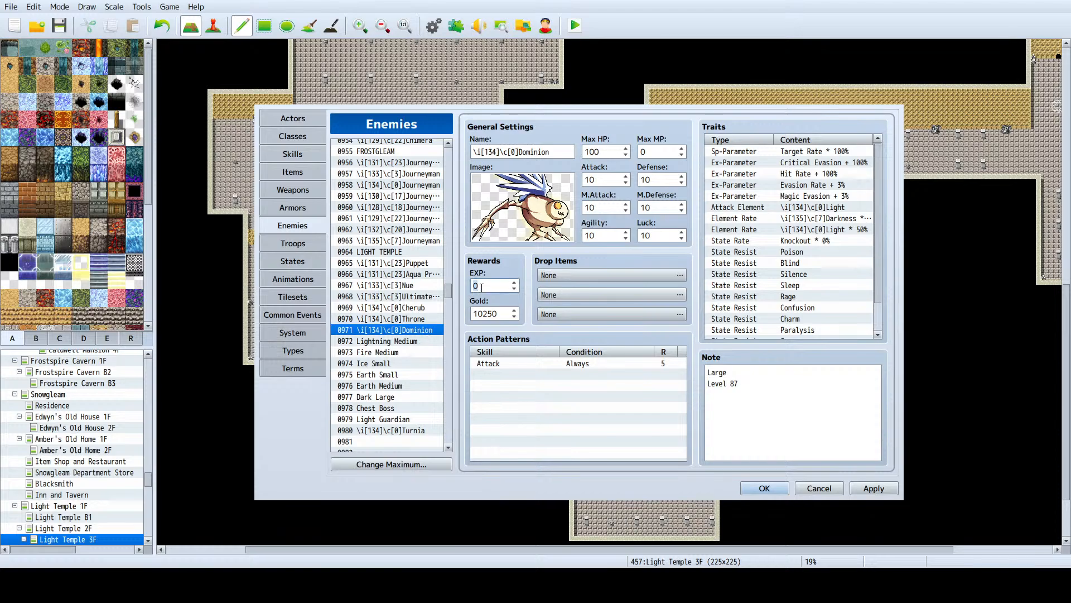
pyautogui.write('3')
pyautogui.click(399, 297)
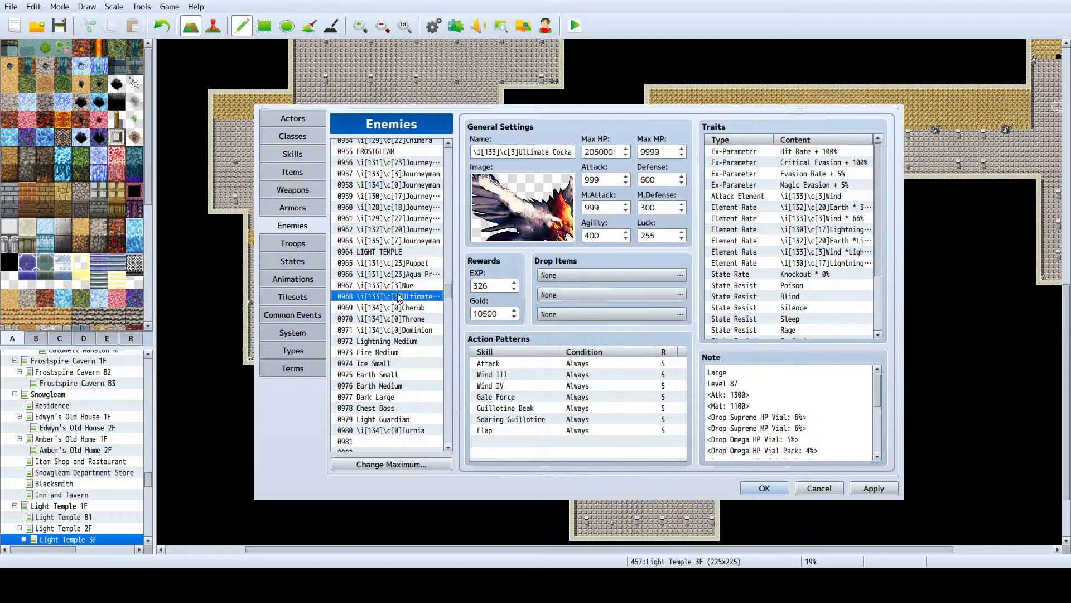
pyautogui.click(410, 331)
pyautogui.click(486, 285)
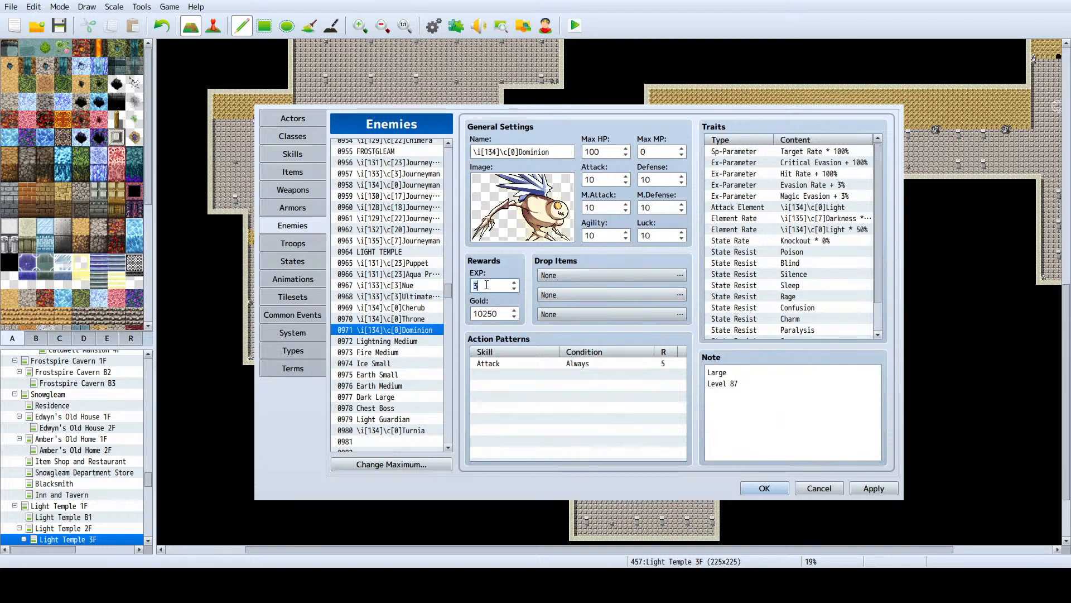
pyautogui.write('327')
pyautogui.click(874, 489)
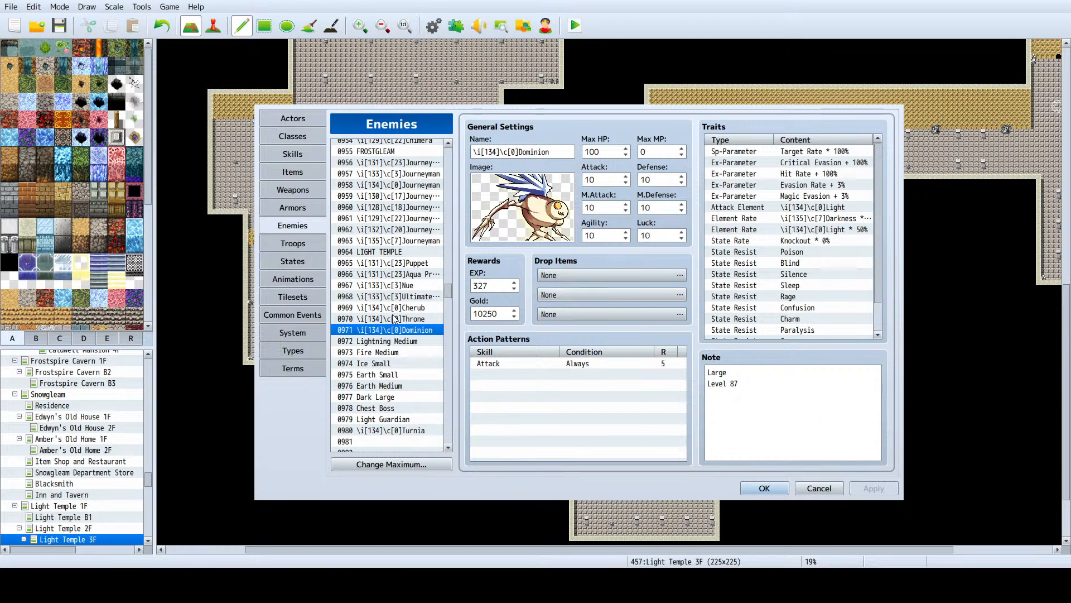
# Step: Review the settings of Cherub, Throne and Dominion alongside the neighbouring Light Temple enemies
pyautogui.click(405, 342)
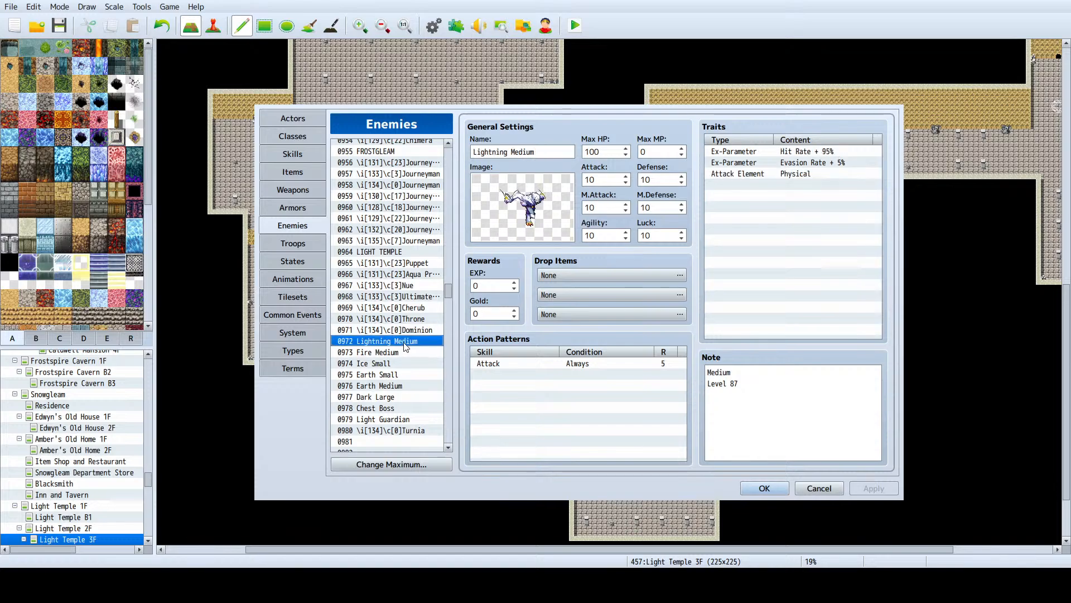
pyautogui.click(413, 333)
pyautogui.click(414, 338)
pyautogui.click(400, 362)
pyautogui.click(398, 340)
pyautogui.click(397, 329)
pyautogui.click(403, 320)
pyautogui.click(405, 309)
pyautogui.click(406, 320)
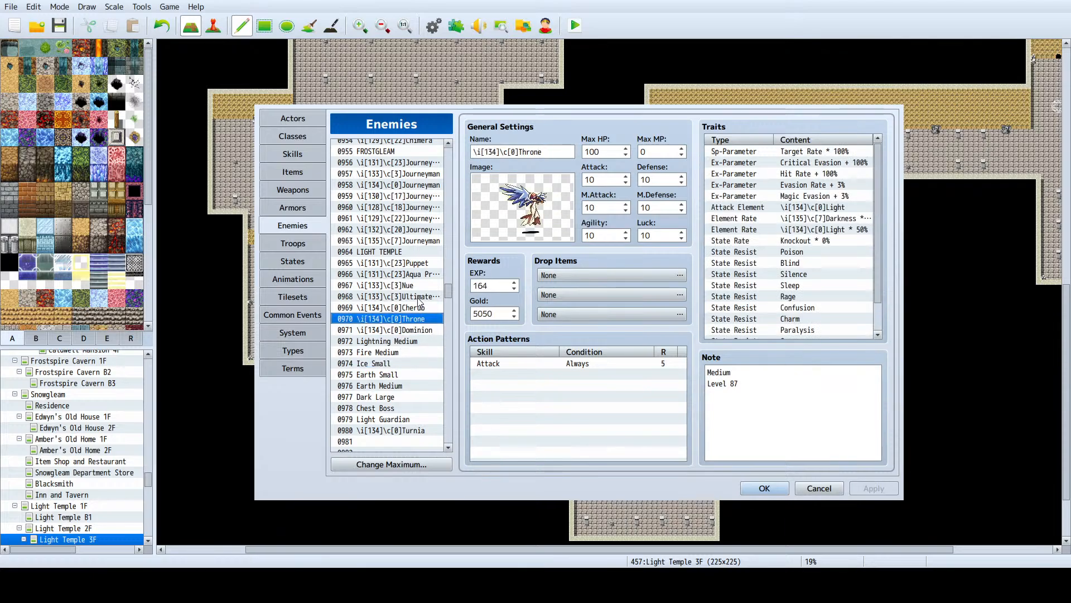
pyautogui.click(420, 297)
pyautogui.click(419, 310)
pyautogui.click(414, 322)
pyautogui.click(414, 331)
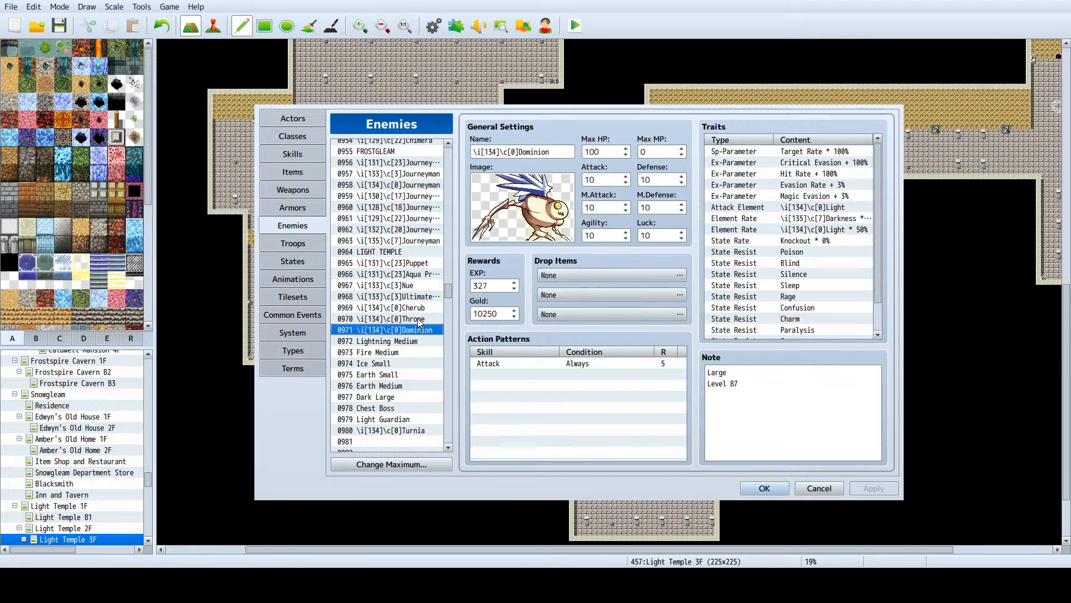
pyautogui.click(417, 321)
pyautogui.click(421, 299)
pyautogui.click(423, 308)
pyautogui.click(426, 332)
pyautogui.click(394, 307)
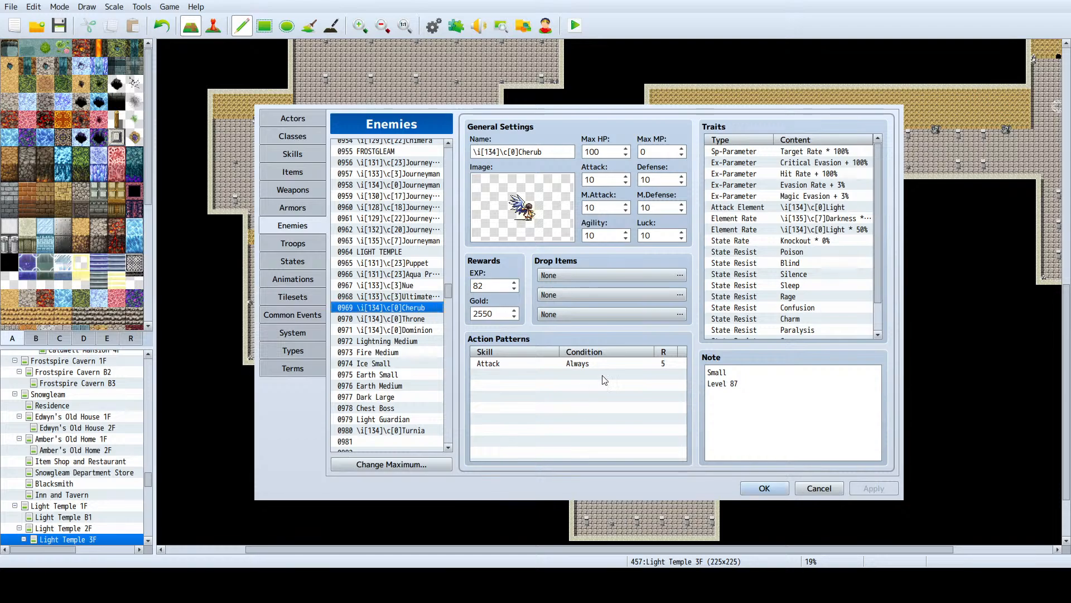
# Step: Find the <Def: 3000> note tag on light Journeyman enemy 0958 and copy it into Cherub's note below Level 87
pyautogui.click(405, 231)
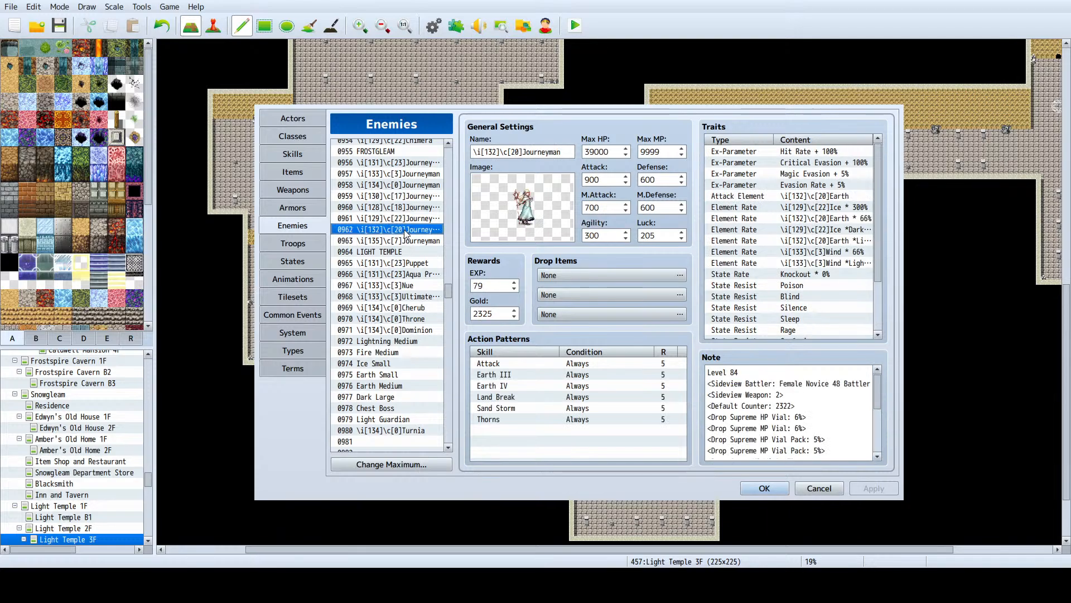
pyautogui.press('Up')
pyautogui.press('Up')
pyautogui.press('Up')
pyautogui.press('Up')
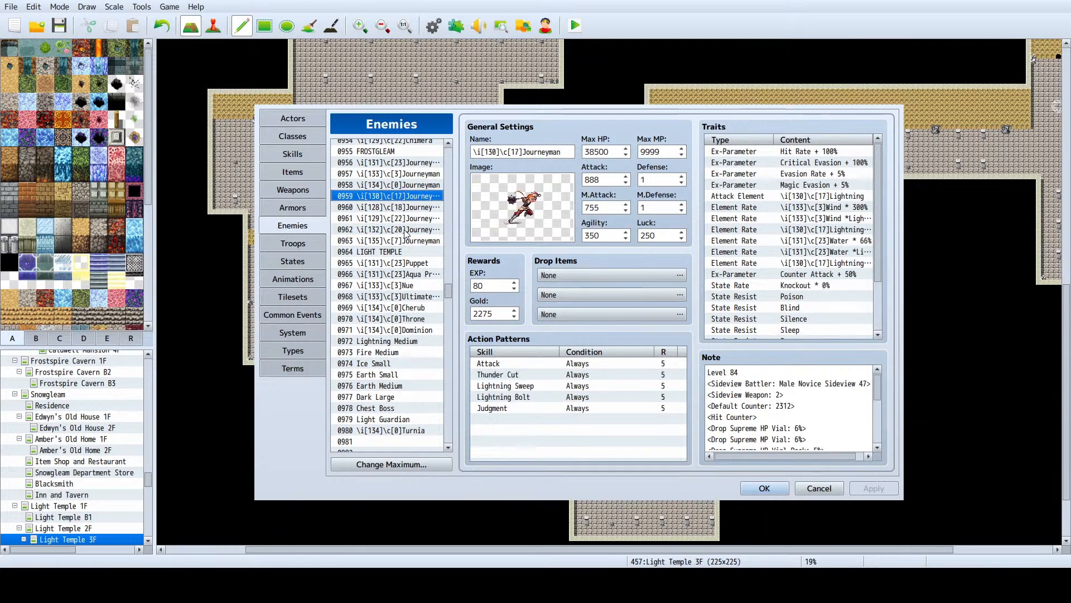
pyautogui.press('Up')
pyautogui.press('Down')
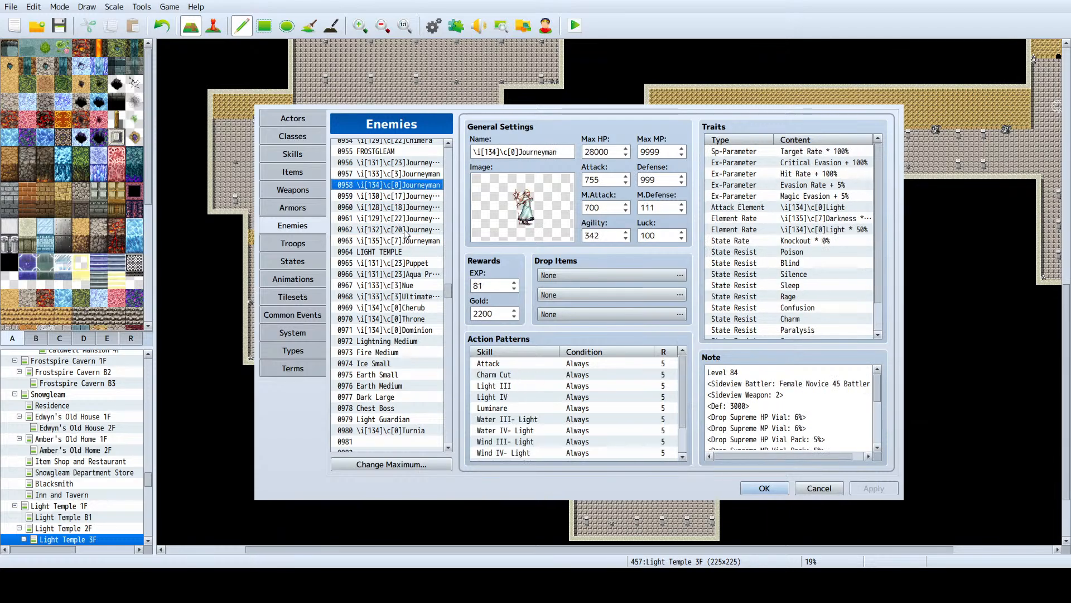
pyautogui.moveTo(750, 406); pyautogui.dragTo(689, 406)
pyautogui.hotkey('ctrl', 'c')
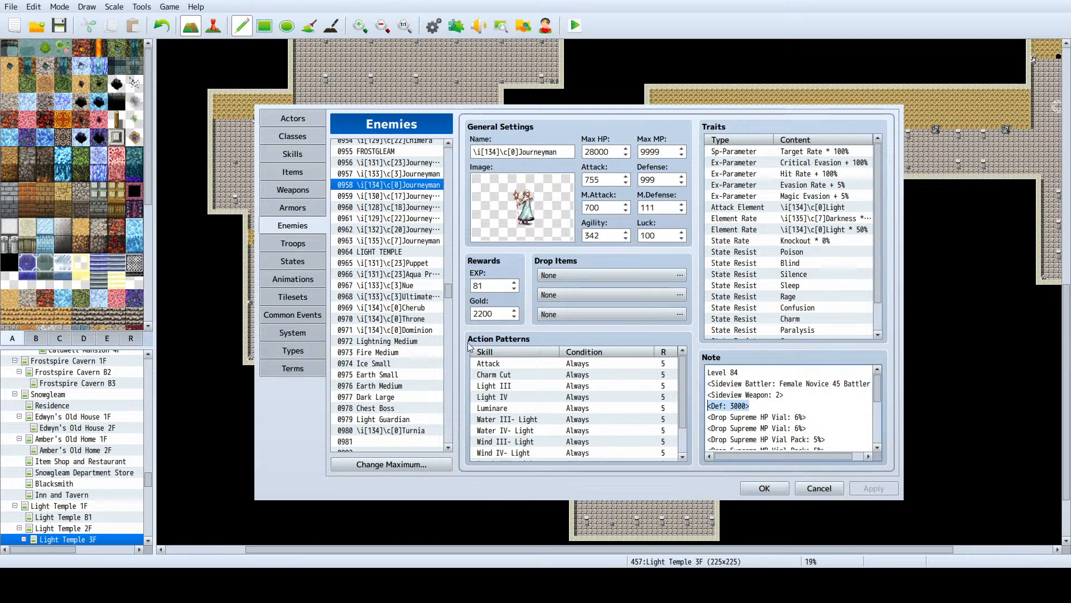
pyautogui.click(429, 308)
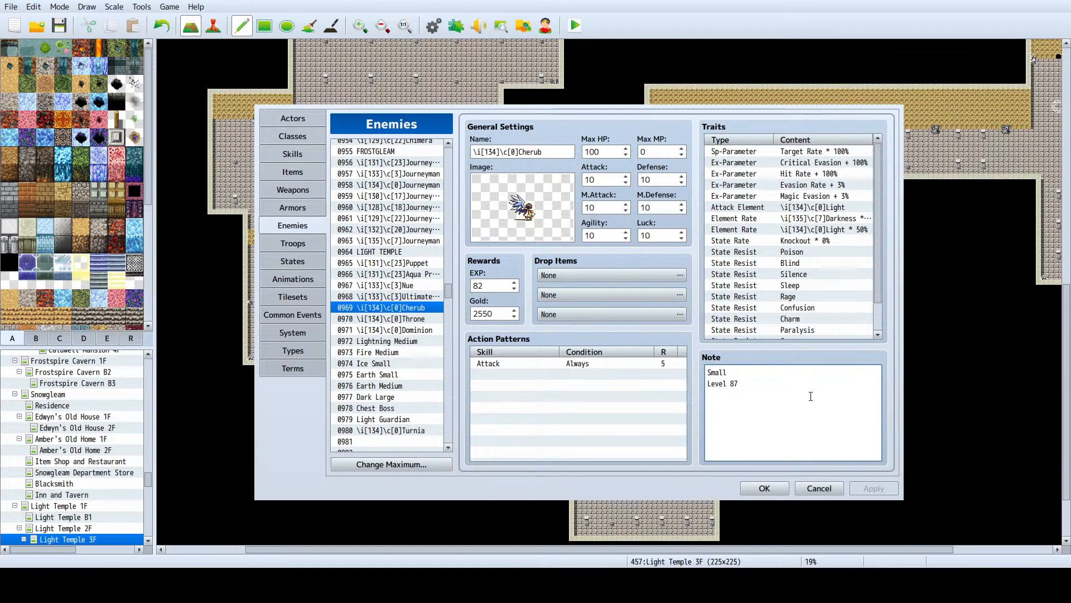
pyautogui.click(811, 396)
pyautogui.press('Return')
pyautogui.hotkey('ctrl', 'v')
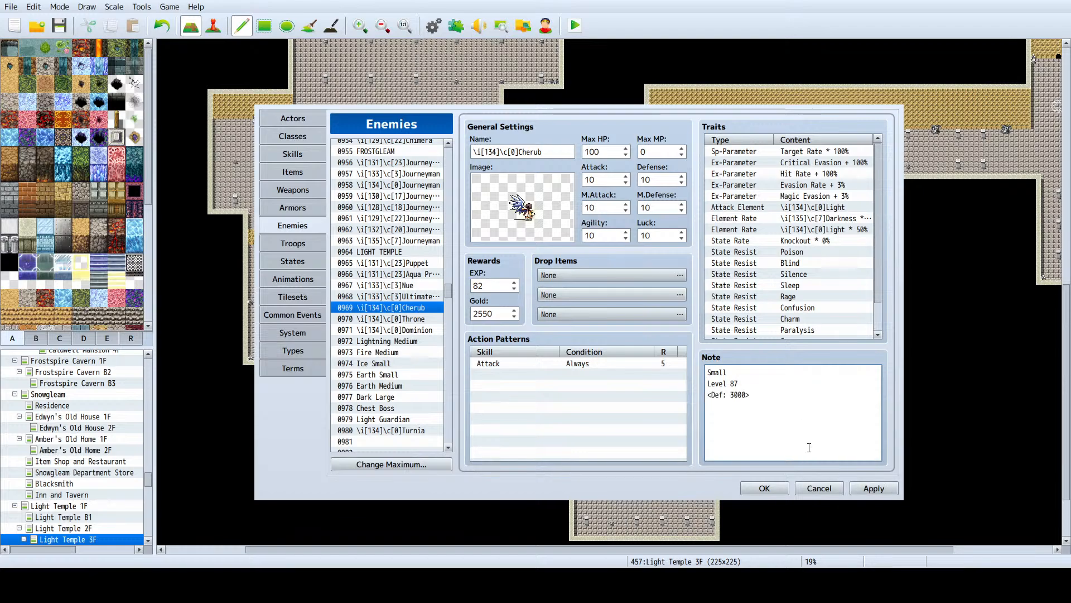
# Step: Change Cherub's Def note tag to 6000 and set its Defense to 999
pyautogui.doubleClick(731, 394)
pyautogui.write('6000')
pyautogui.doubleClick(664, 179)
pyautogui.write('999')
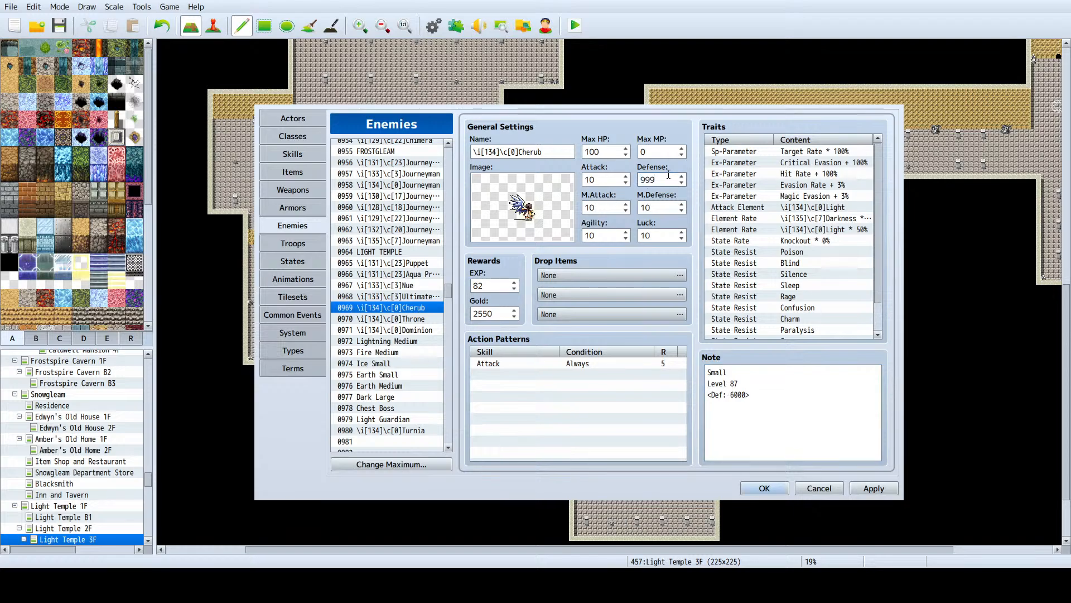
pyautogui.click(760, 399)
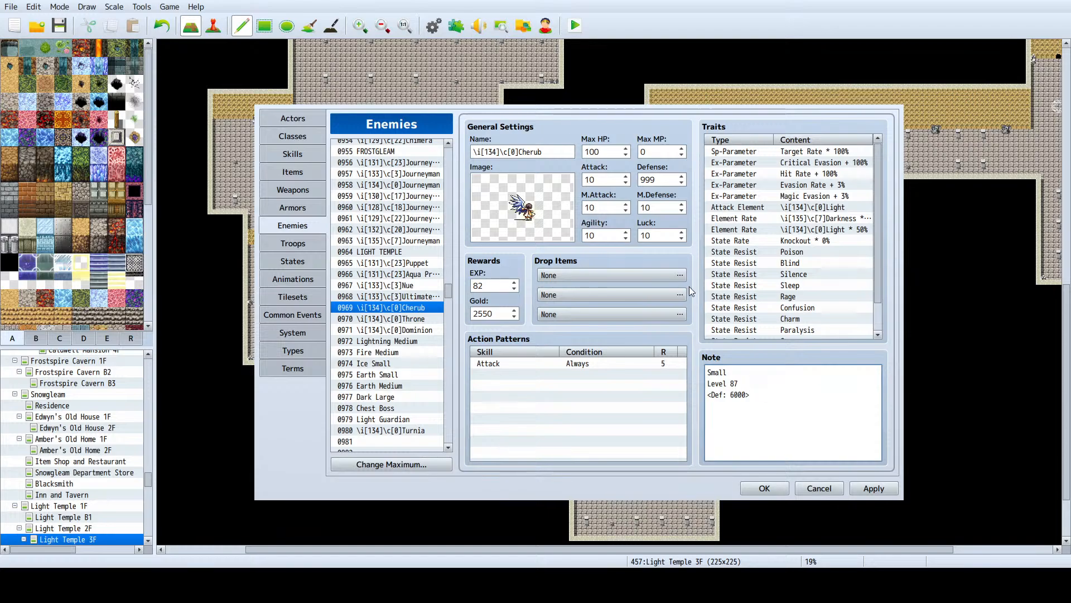
# Step: Set Cherub's M.Defense to 3 and apply the database changes
pyautogui.click(646, 208)
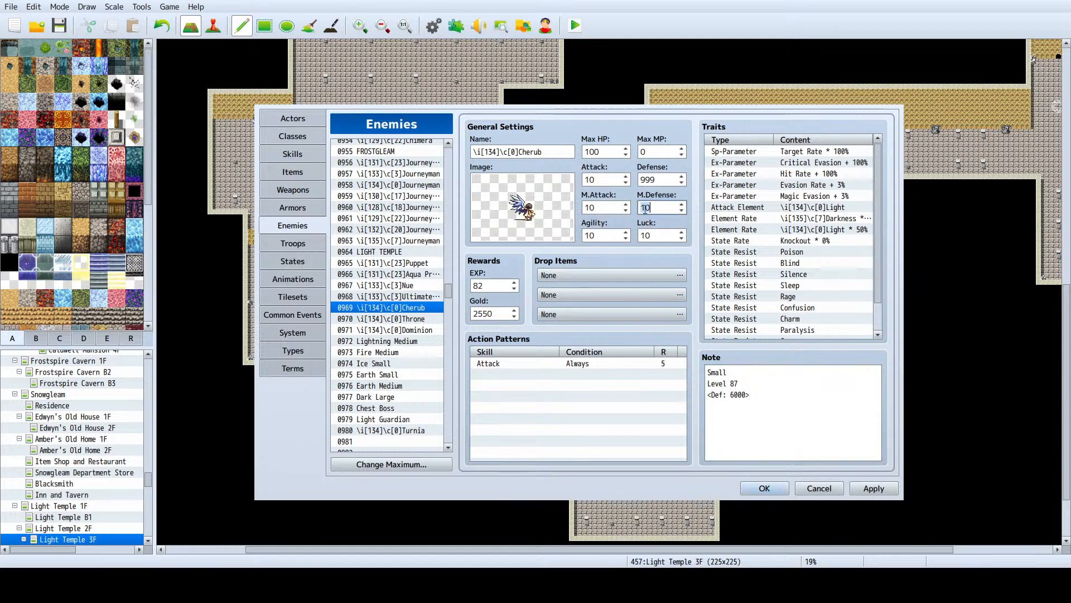
pyautogui.doubleClick(646, 208)
pyautogui.write('3')
pyautogui.click(897, 490)
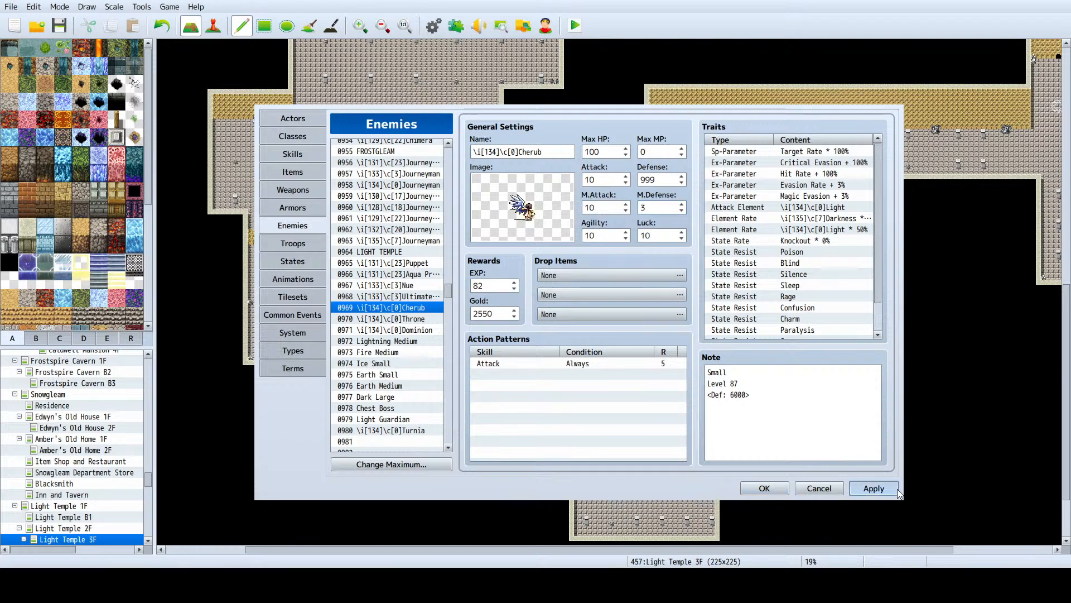
pyautogui.click(898, 491)
# Step: Copy the drop tags from Puppet's note, Supreme HP Vial through Damascus, into Cherub's note below the Def tag
pyautogui.click(416, 297)
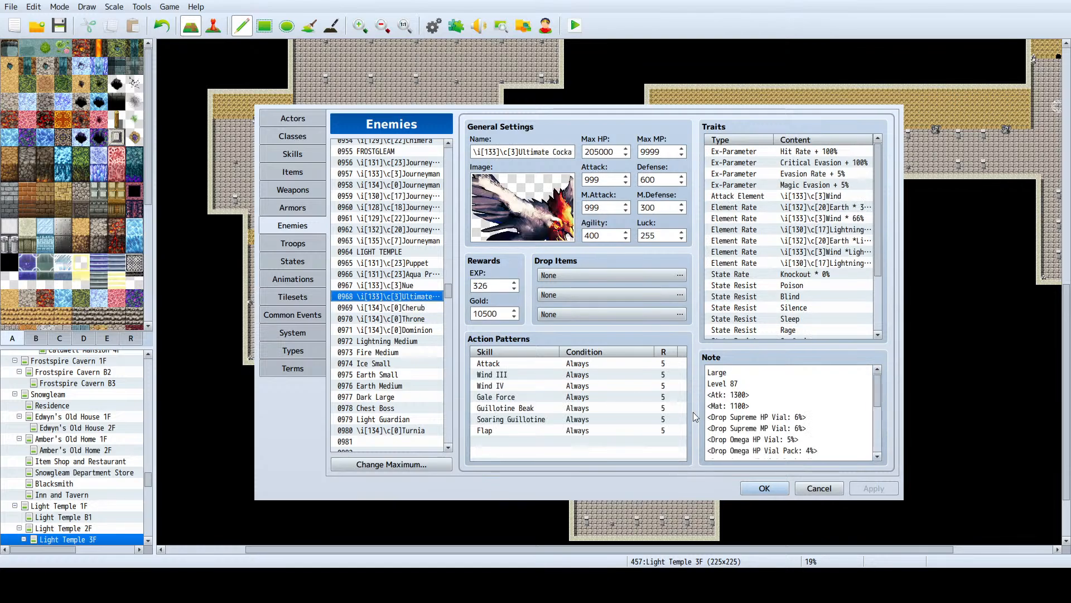
pyautogui.click(410, 265)
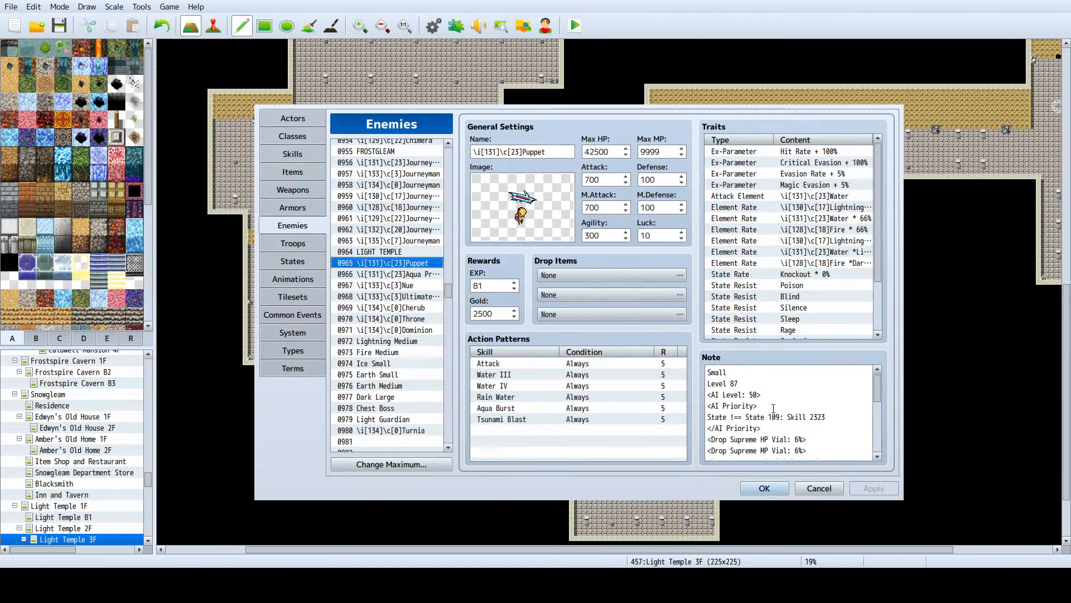
pyautogui.moveTo(707, 370); pyautogui.dragTo(774, 430)
pyautogui.click(772, 426)
pyautogui.hotkey('ctrl', 'a')
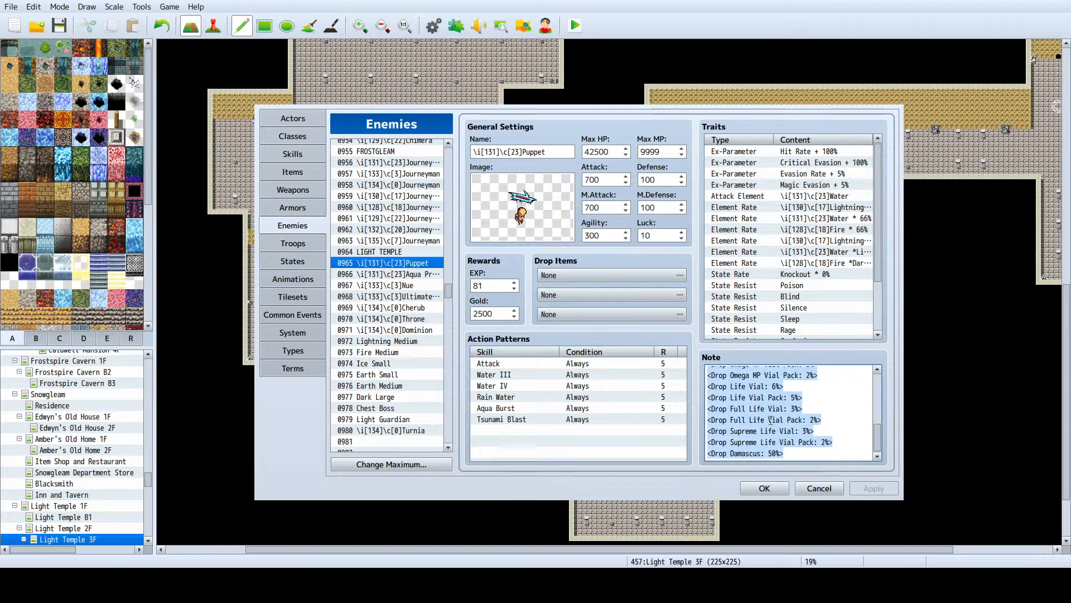
pyautogui.click(420, 307)
pyautogui.click(771, 415)
pyautogui.hotkey('ctrl', 'a')
pyautogui.click(771, 414)
pyautogui.press('Return')
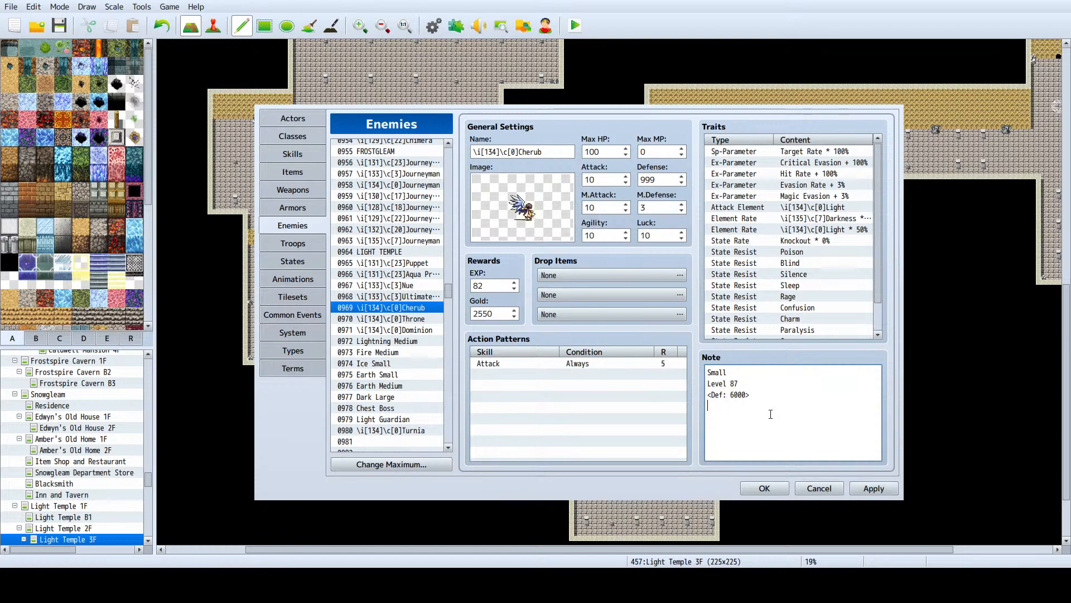
pyautogui.hotkey('ctrl', 'v')
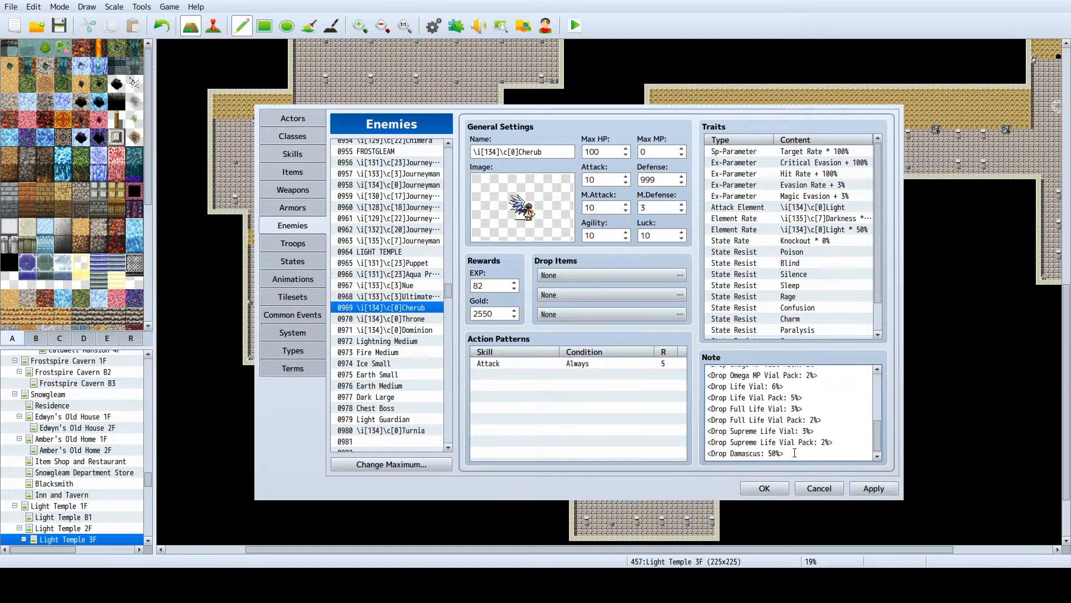
# Step: Duplicate Cherub's Damascus drop tag and turn the copy into an Angel Wing drop at 10%
pyautogui.hotkey('shift', 'Home')
pyautogui.hotkey('ctrl', 'c')
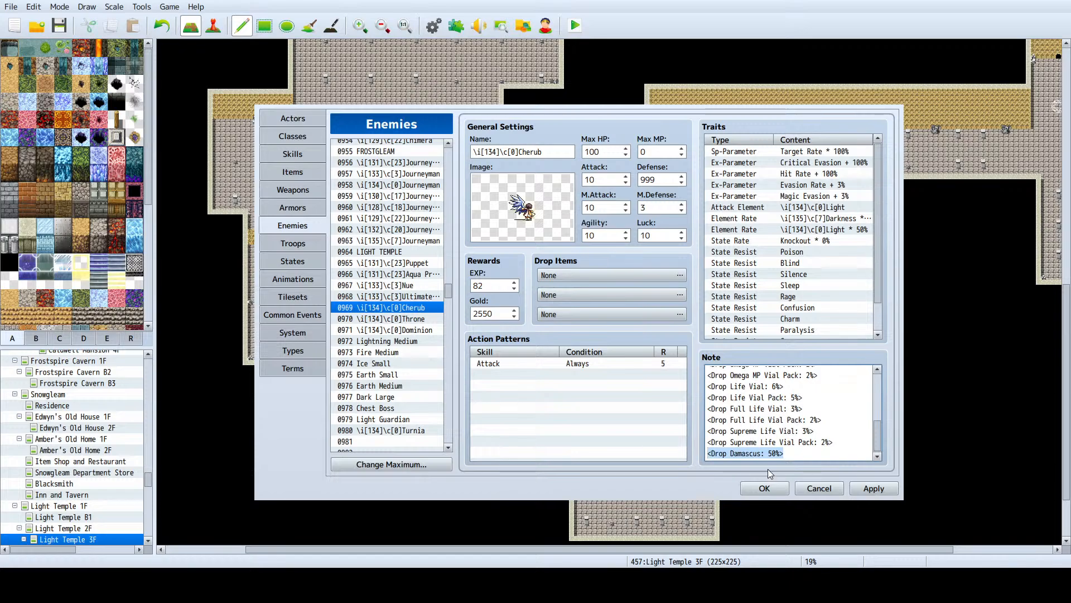
pyautogui.click(784, 460)
pyautogui.press('Return')
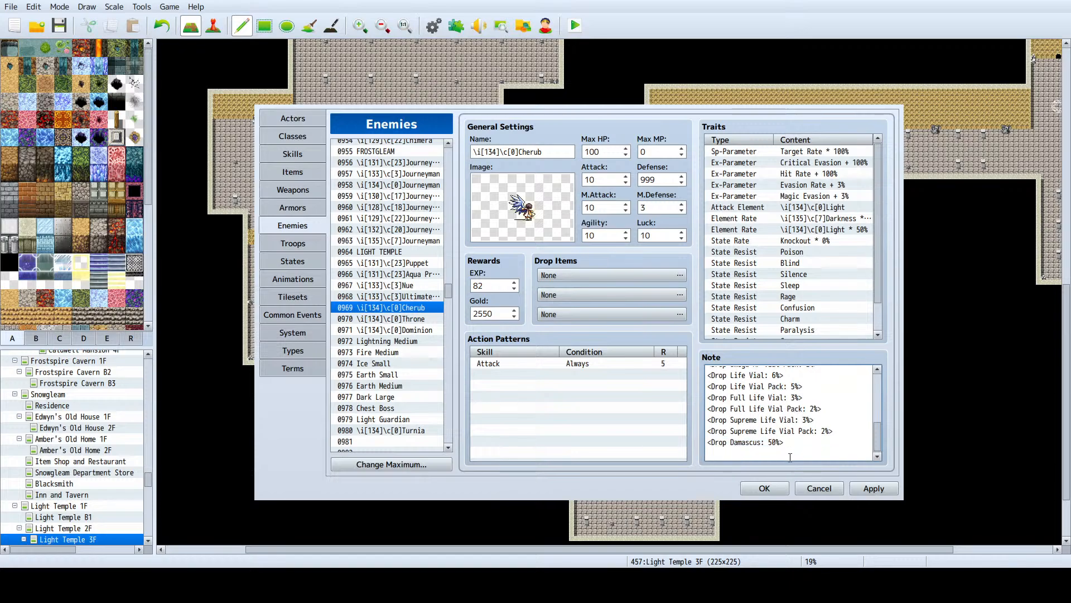
pyautogui.hotkey('ctrl', 'v')
pyautogui.doubleClick(740, 452)
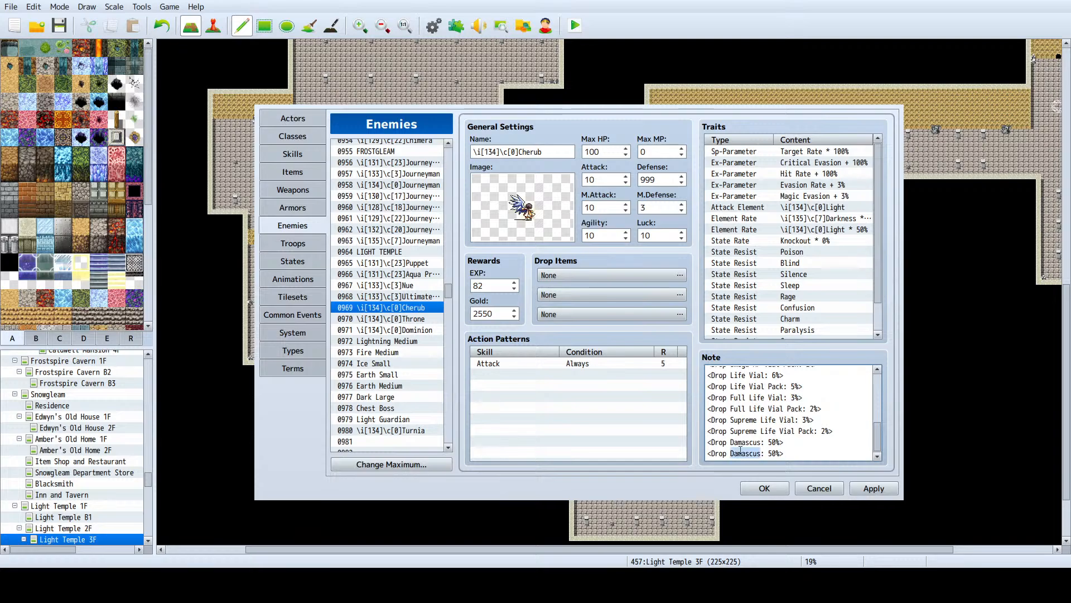
pyautogui.write('Angel Wing')
pyautogui.click(798, 454)
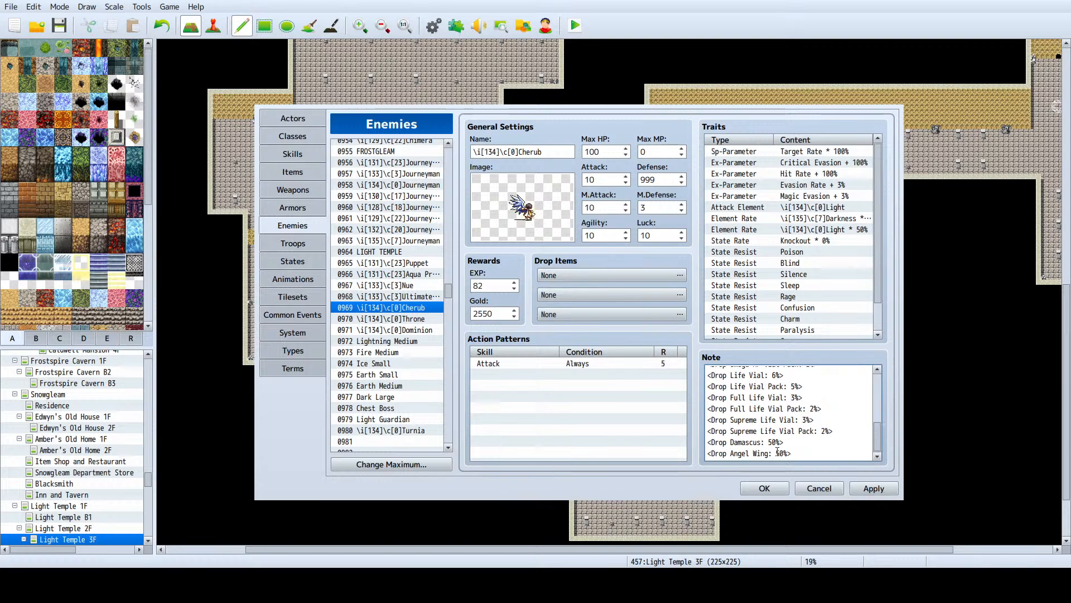
pyautogui.doubleClick(778, 453)
pyautogui.write('10')
# Step: Copy Cherub's drop tags into Throne's note below Level 87 and set the Angel Wing drop to 90%
pyautogui.moveTo(808, 451); pyautogui.dragTo(707, 417)
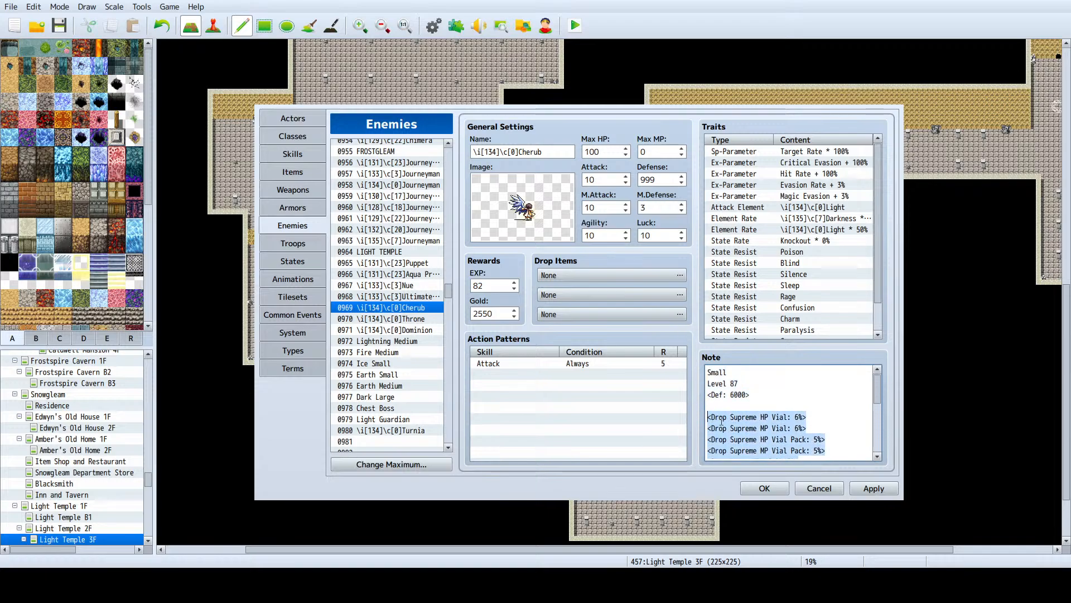
pyautogui.click(408, 319)
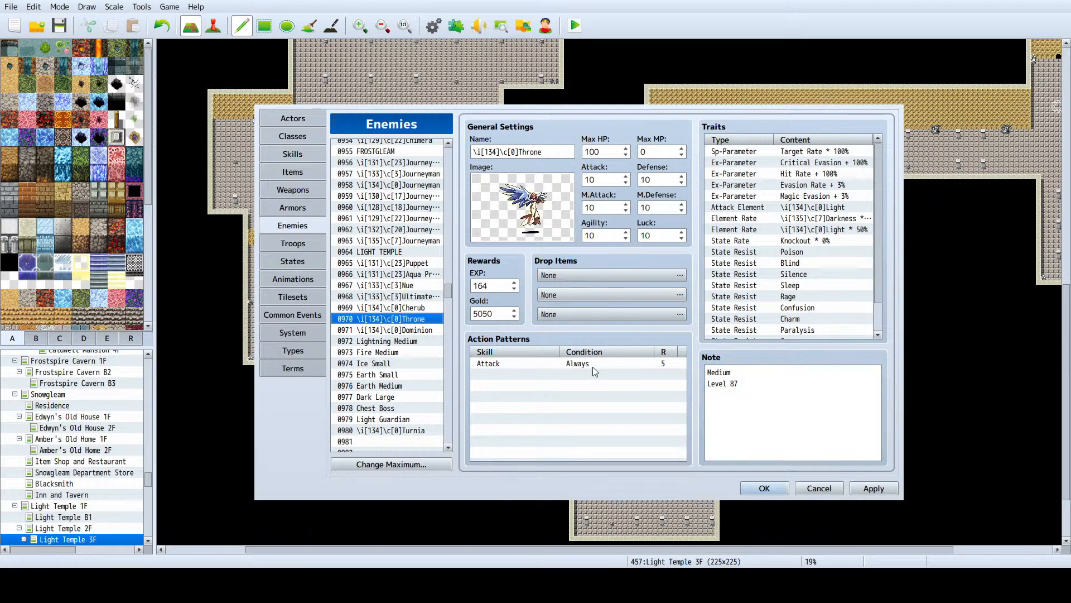
pyautogui.doubleClick(758, 389)
pyautogui.click(761, 389)
pyautogui.press('Return')
pyautogui.press('Return')
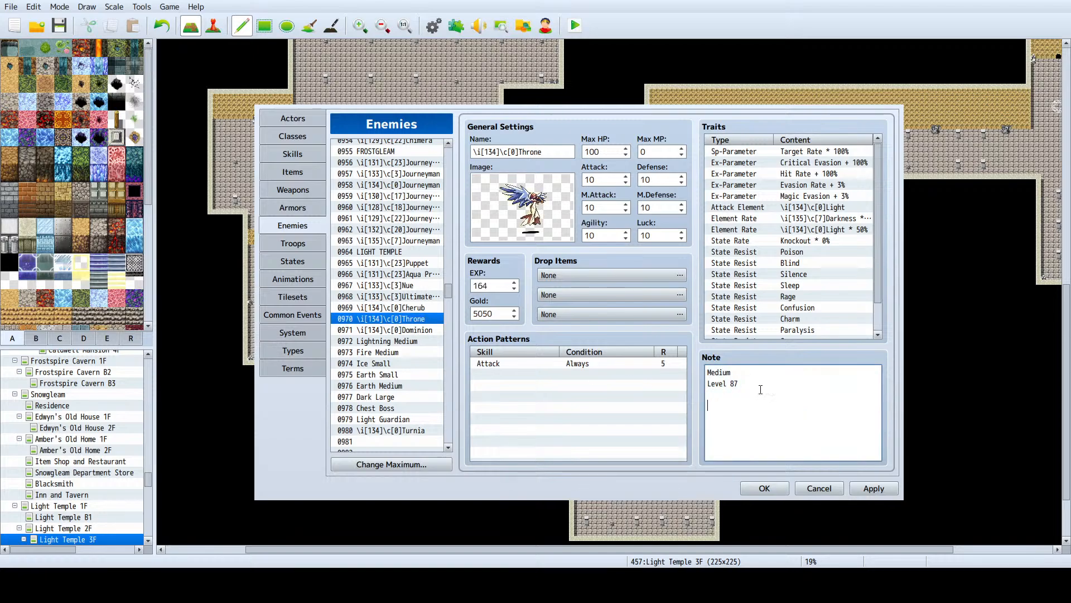
pyautogui.hotkey('ctrl', 'v')
pyautogui.doubleClick(779, 453)
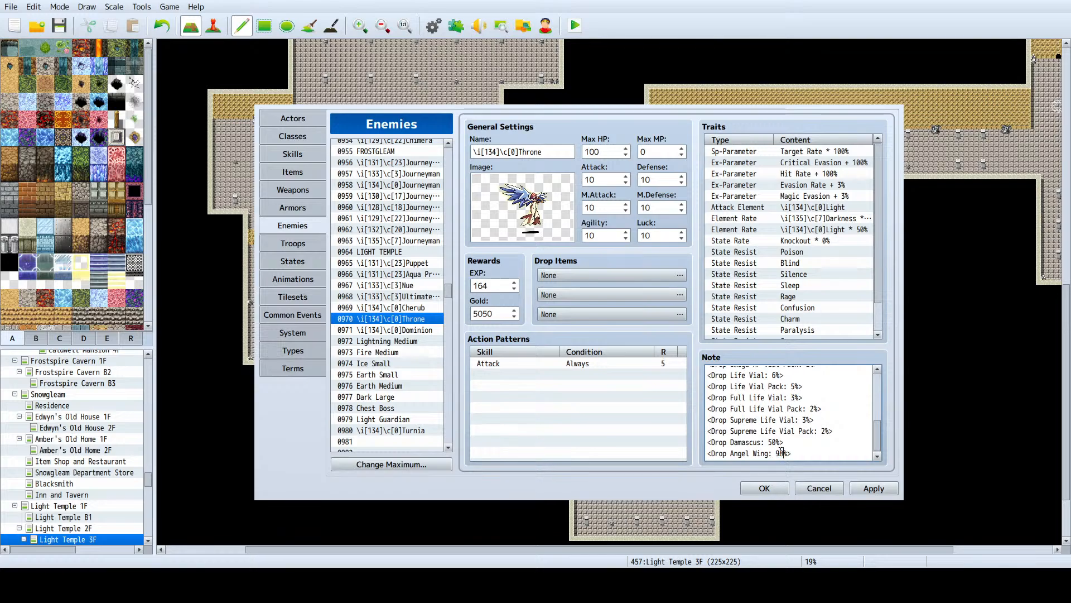
pyautogui.moveTo(781, 453); pyautogui.dragTo(727, 437)
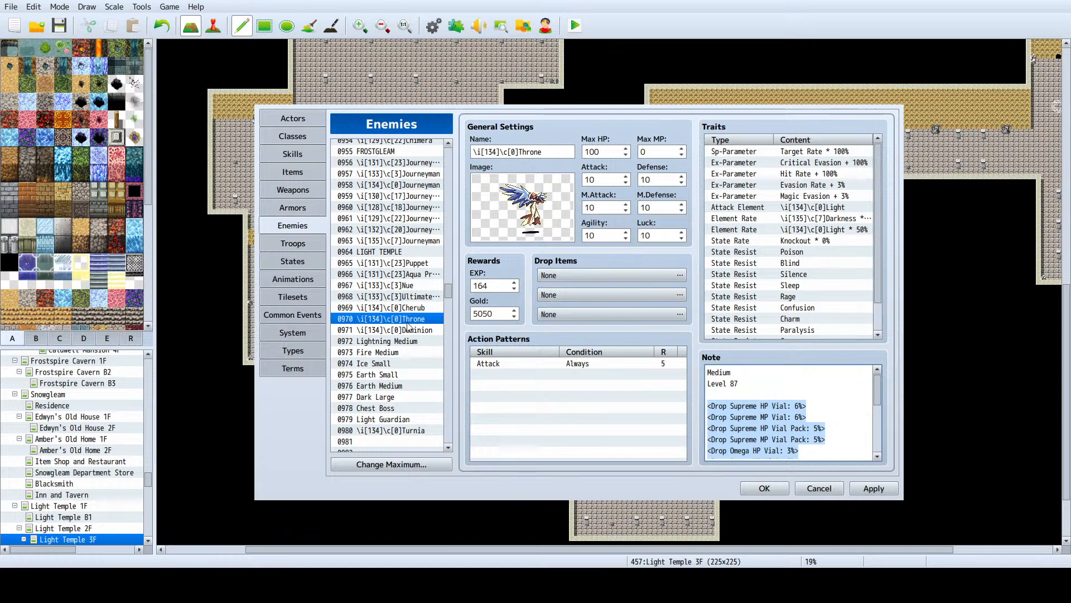
# Step: Copy the drop tags from the note of enemy 0968 into Dominion's note below Level 87
pyautogui.click(392, 297)
pyautogui.click(753, 409)
pyautogui.hotkey('ctrl', 'shift', 'End')
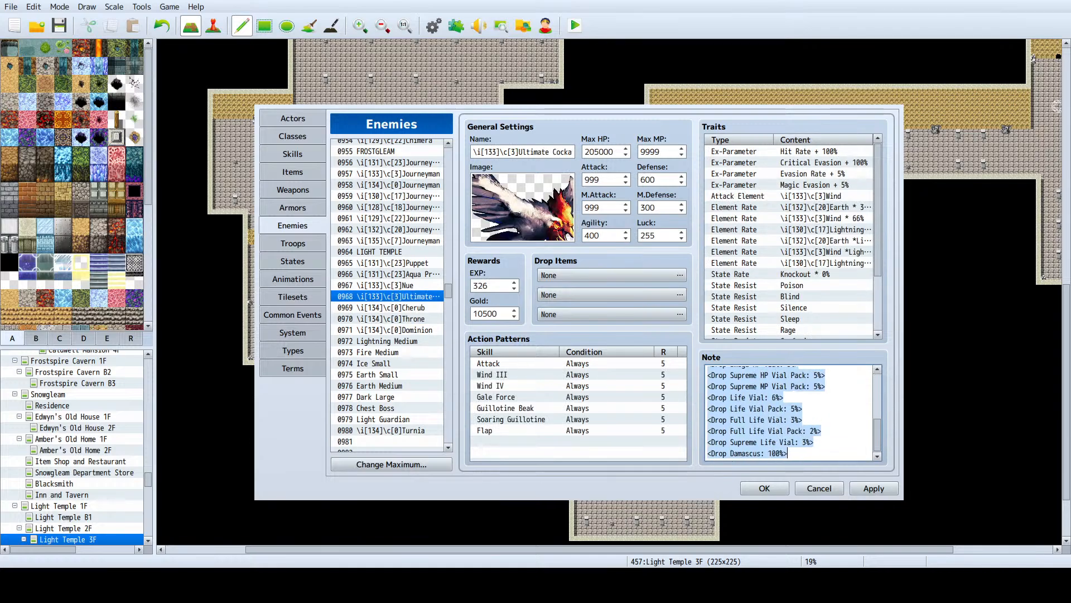
pyautogui.click(410, 319)
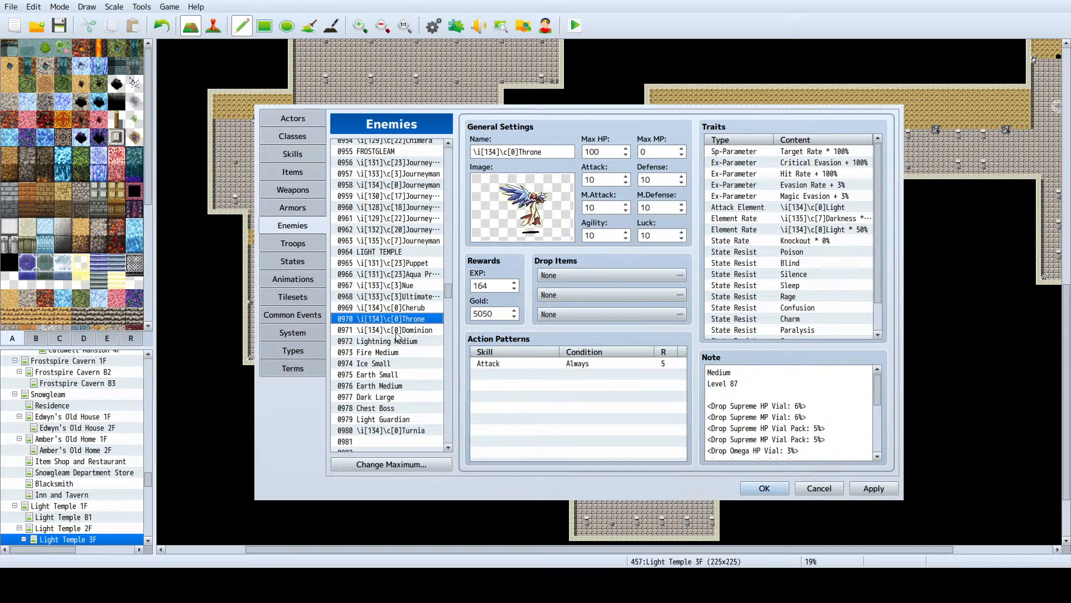
pyautogui.click(395, 331)
pyautogui.click(757, 413)
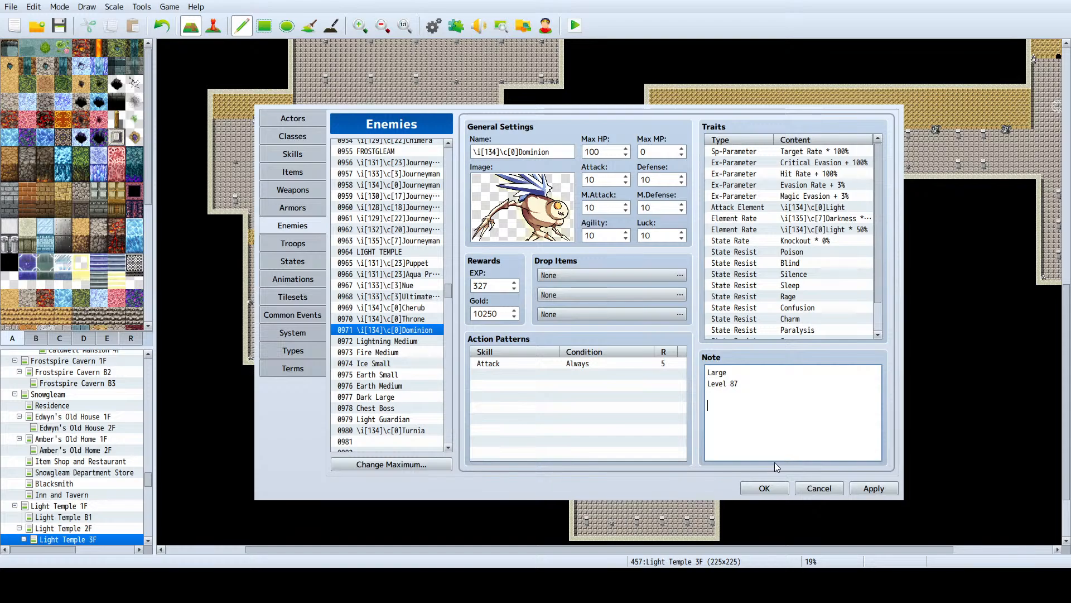
pyautogui.hotkey('ctrl', 'v')
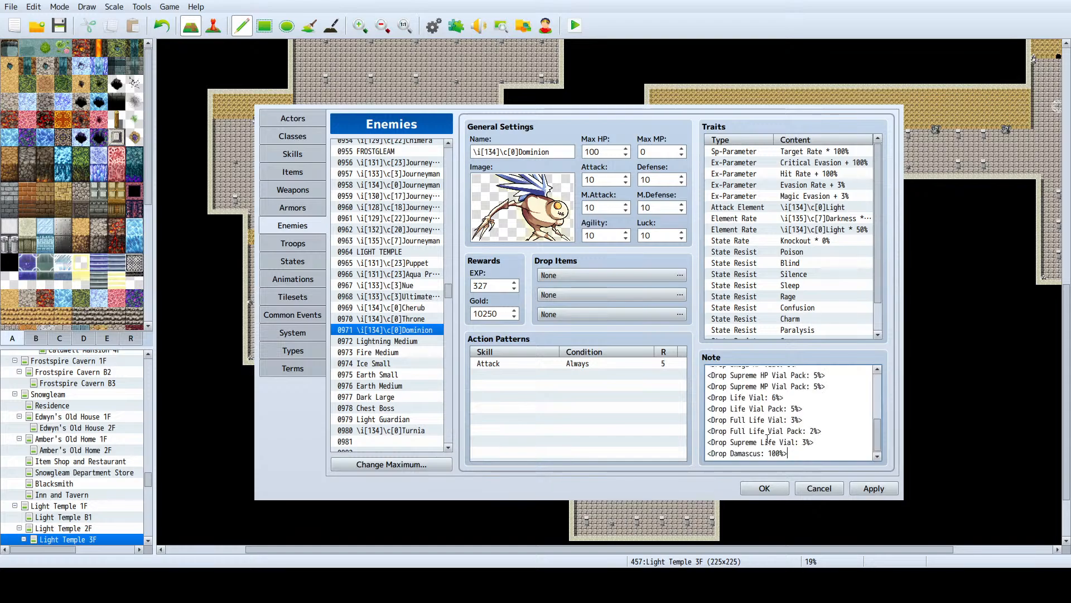
# Step: Copy the Angel Wing drop tag from Throne's note to the end of Dominion's note
pyautogui.click(403, 319)
pyautogui.scroll(-3, 818, 442)
pyautogui.scroll(-3, 818, 442)
pyautogui.hotkey('ctrl', 'a')
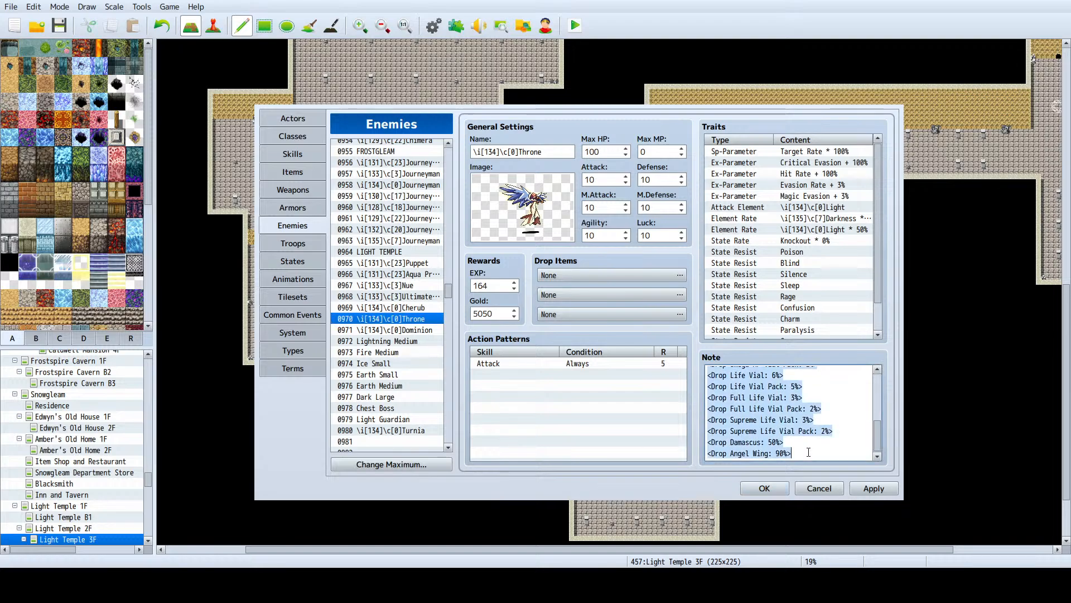
pyautogui.moveTo(801, 453); pyautogui.dragTo(655, 446)
pyautogui.click(735, 453)
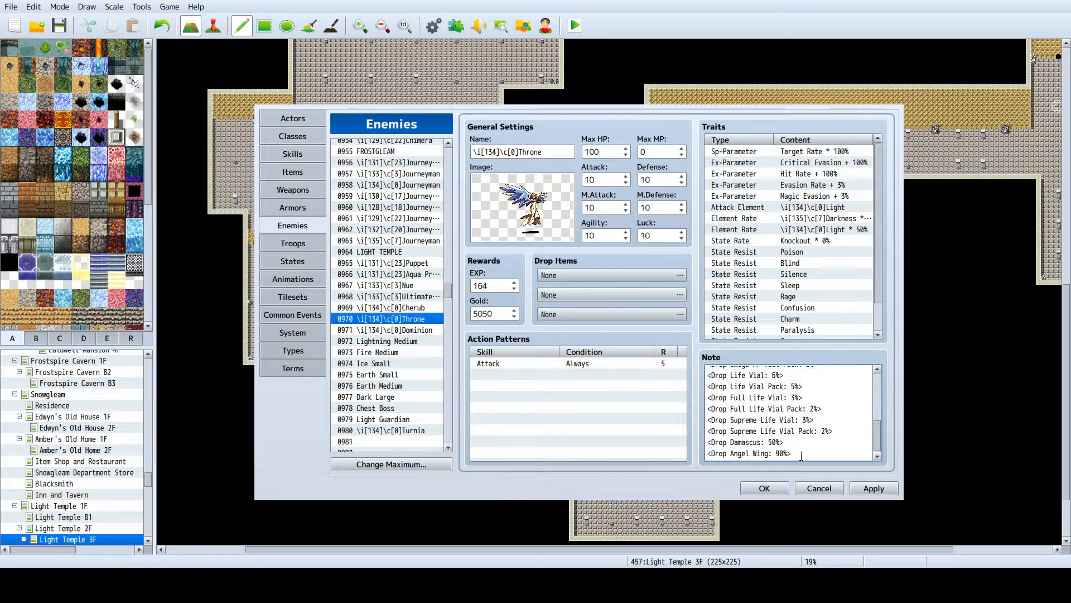
pyautogui.moveTo(795, 453); pyautogui.dragTo(705, 453)
pyautogui.hotkey('ctrl', 'c')
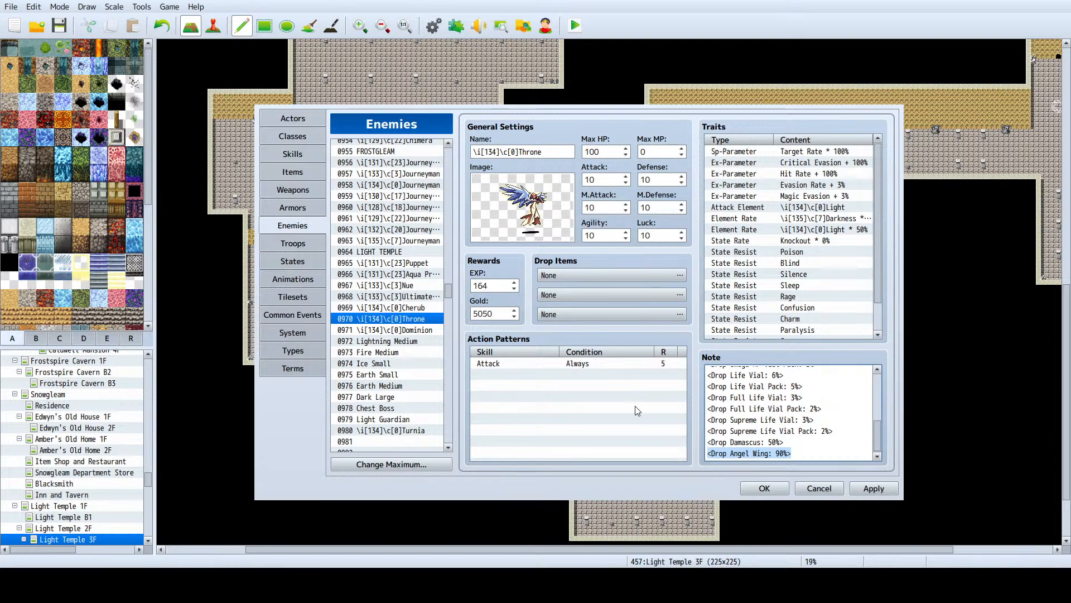
pyautogui.click(398, 329)
pyautogui.scroll(-4, 827, 424)
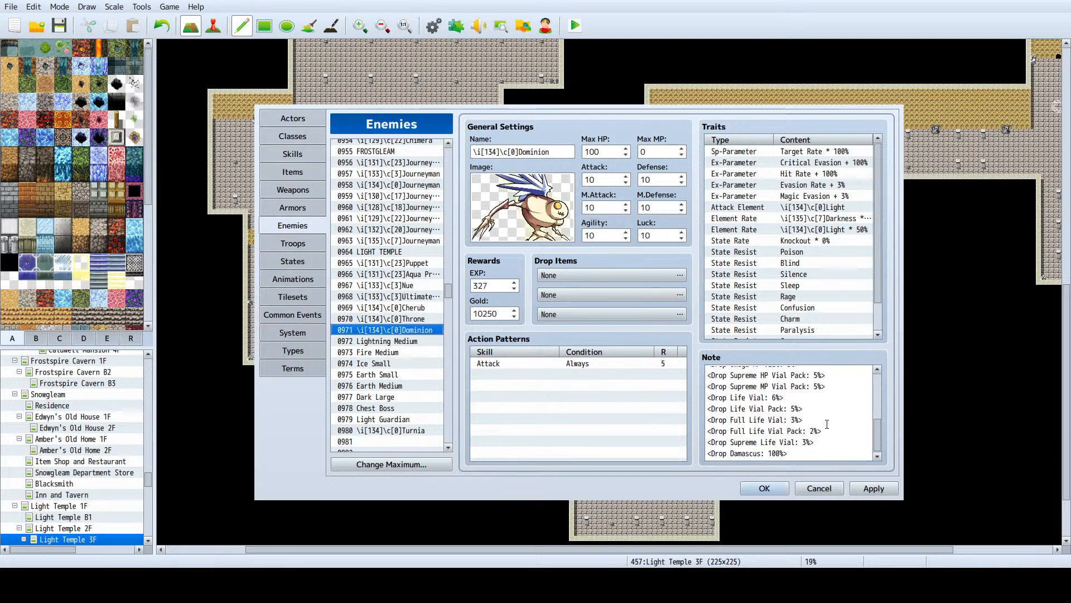
pyautogui.click(803, 458)
pyautogui.click(804, 457)
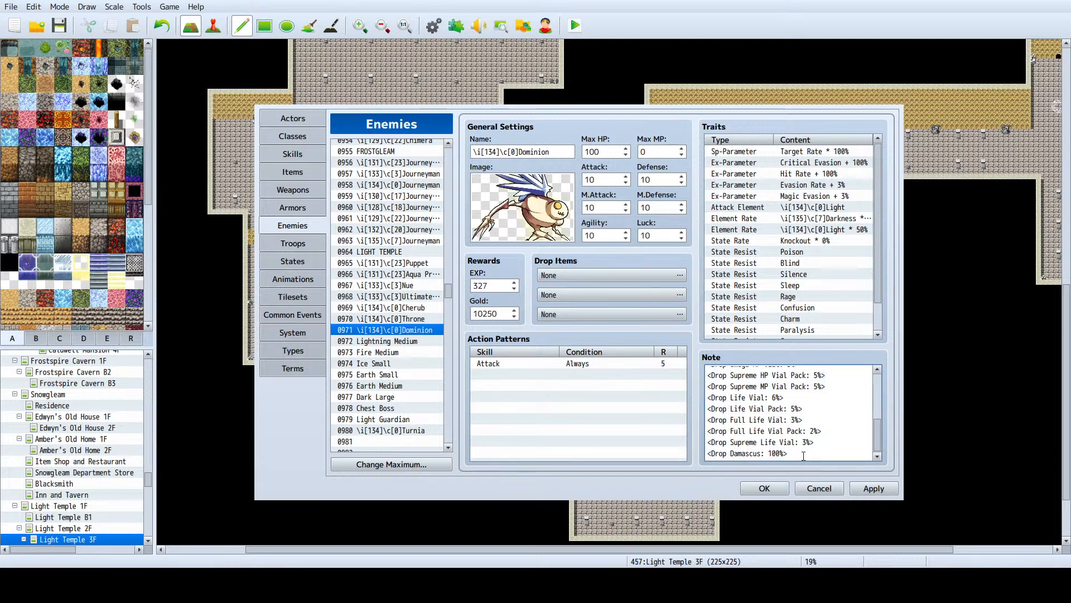
pyautogui.press('Return')
pyautogui.hotkey('ctrl', 'v')
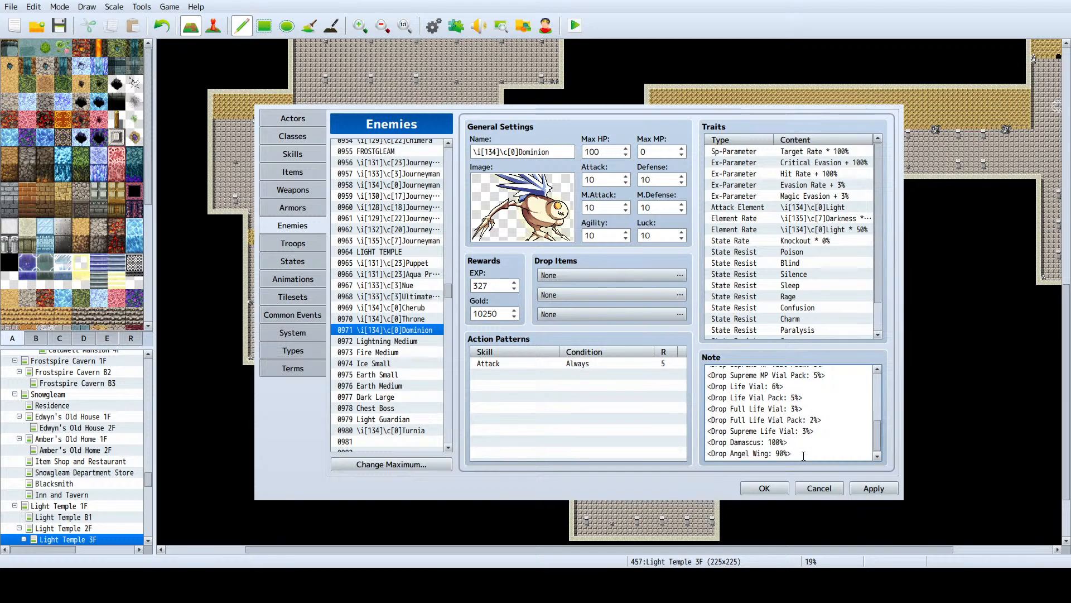
# Step: Set Dominion's Angel Wing drop to 100% and apply the database changes
pyautogui.doubleClick(780, 453)
pyautogui.write('100')
pyautogui.click(873, 489)
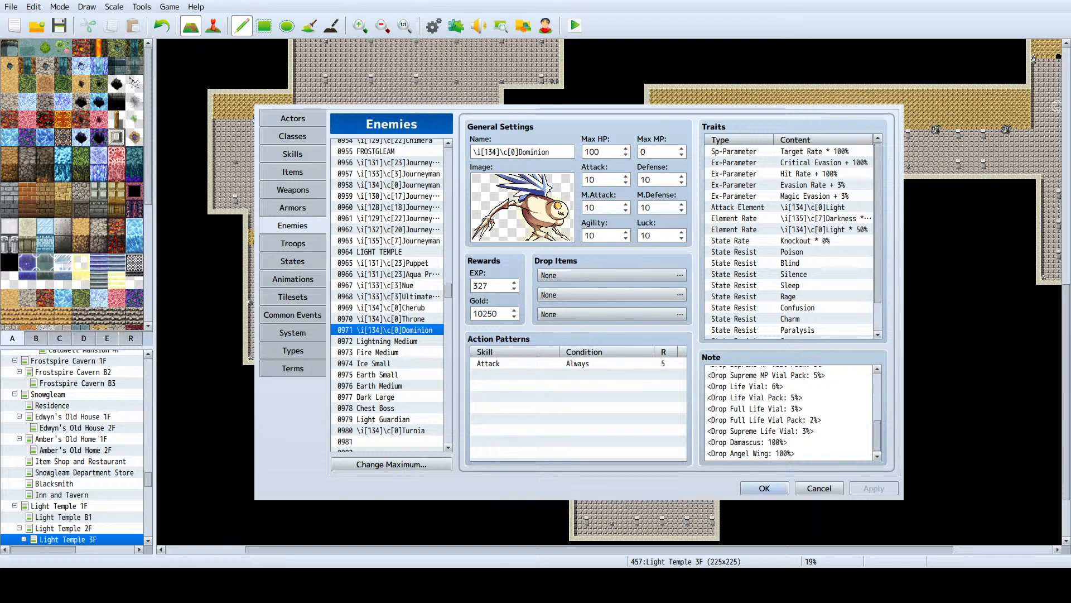
# Step: Copy the Def: 6000 tag from Cherub's note into Throne's note below Level 87
pyautogui.click(408, 318)
pyautogui.click(413, 309)
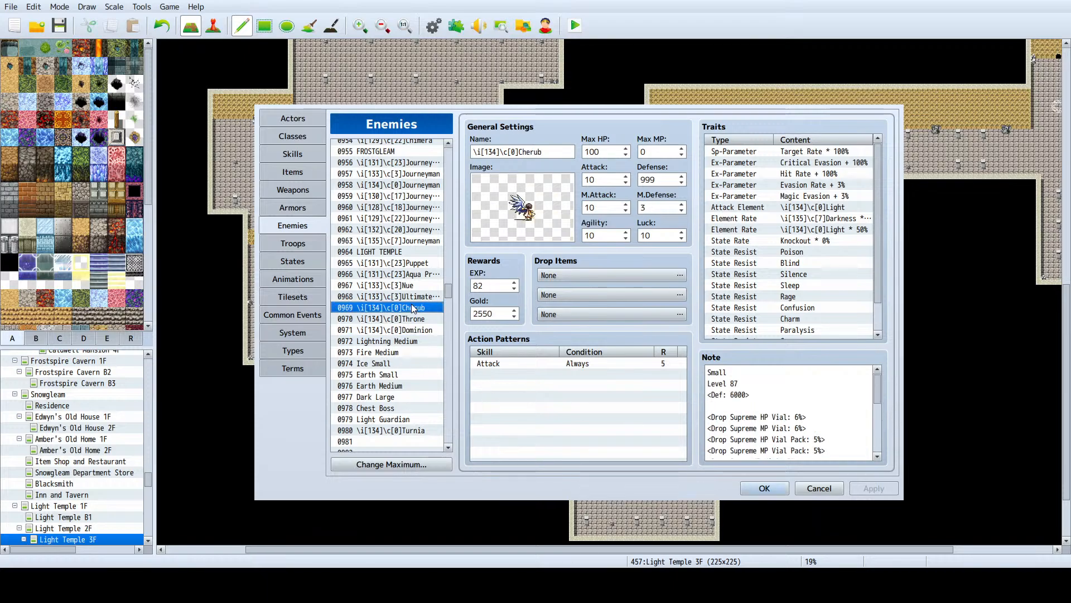
pyautogui.moveTo(750, 395); pyautogui.dragTo(698, 396)
pyautogui.hotkey('ctrl', 'c')
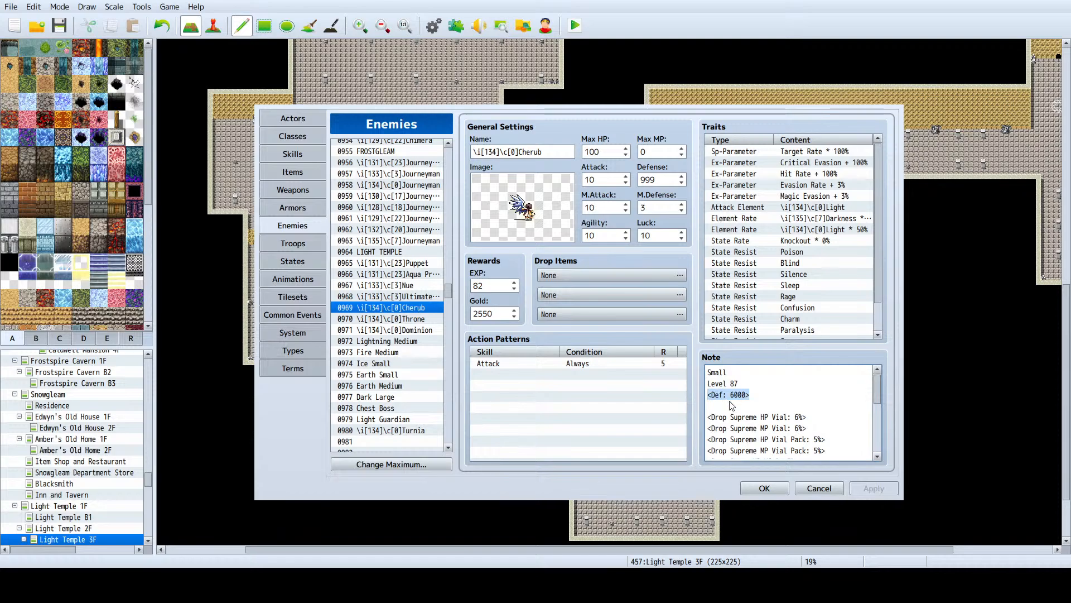
pyautogui.click(397, 319)
pyautogui.click(742, 390)
pyautogui.hotkey('ctrl', 'a')
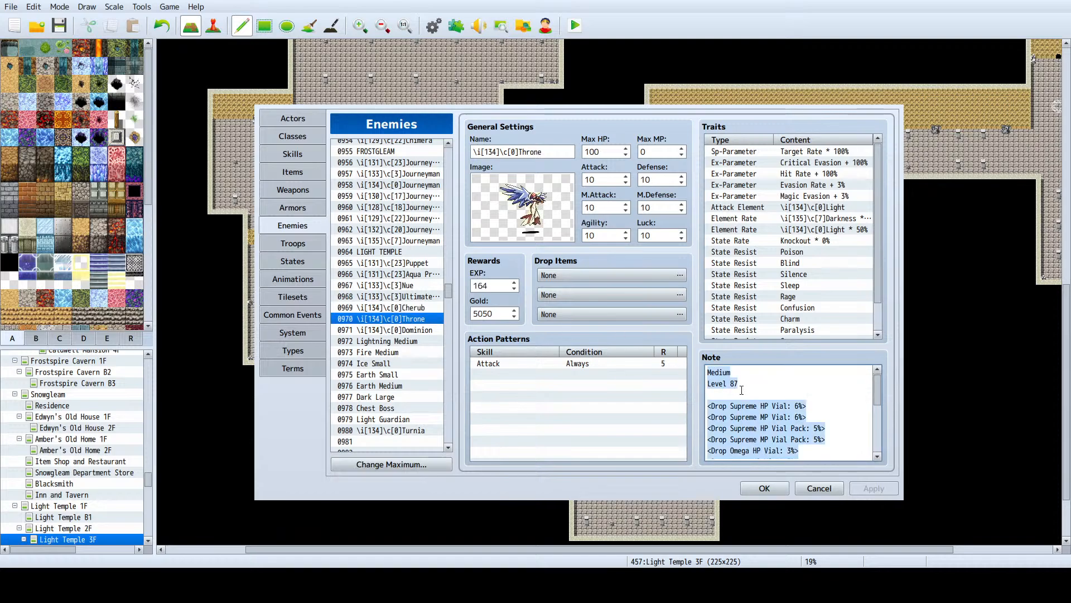
pyautogui.click(738, 394)
pyautogui.hotkey('ctrl', 'v')
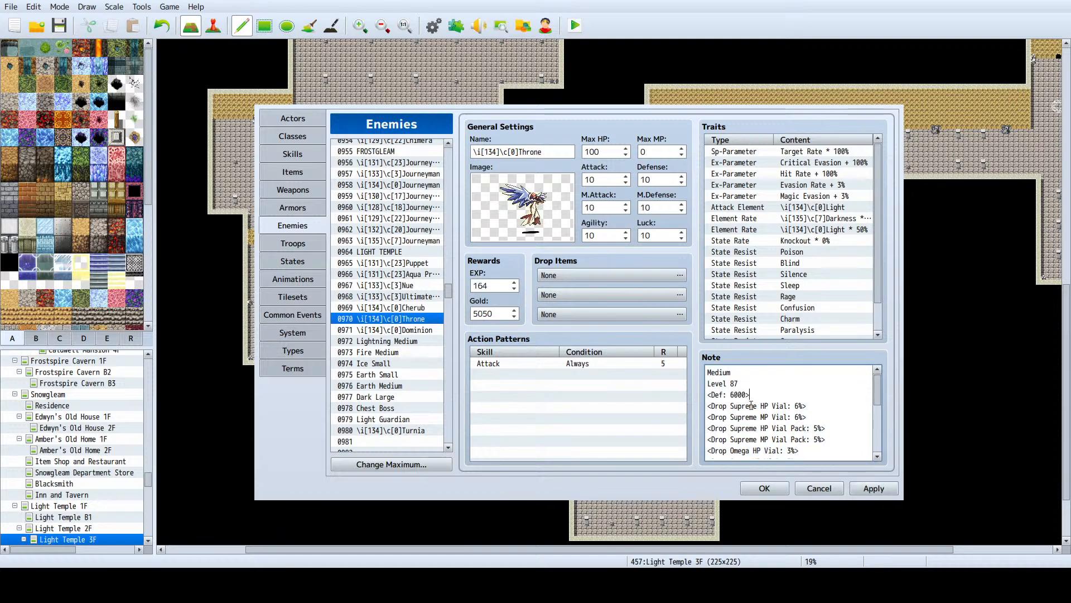
# Step: Change the copied tag in Throne's note to Mdf: 6000 and apply the database changes
pyautogui.doubleClick(716, 394)
pyautogui.write('N')
pyautogui.write('df')
pyautogui.click(877, 486)
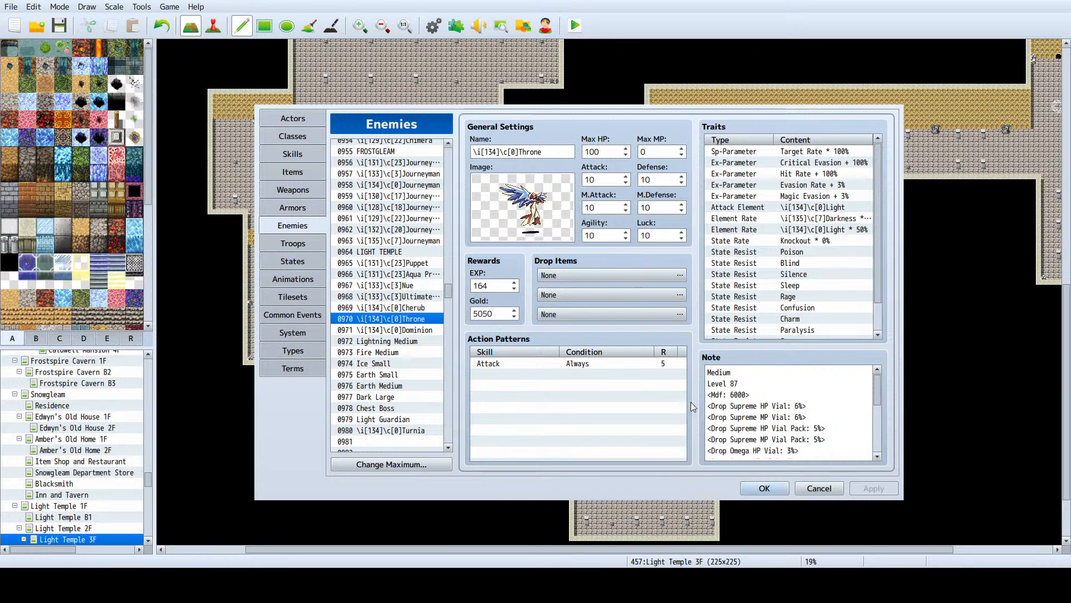
# Step: Look back through the skill database for an existing wing attack to reuse for Cherub
pyautogui.scroll(-5, 748, 402)
pyautogui.scroll(3, 762, 394)
pyautogui.scroll(1, 762, 394)
pyautogui.click(396, 310)
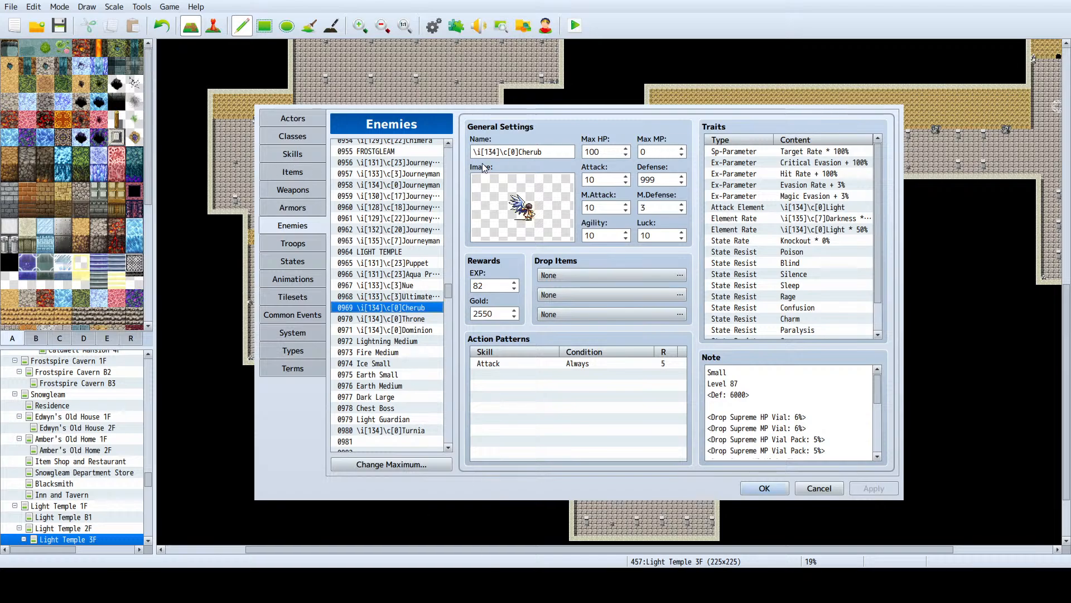
pyautogui.click(287, 156)
pyautogui.scroll(15, 388, 273)
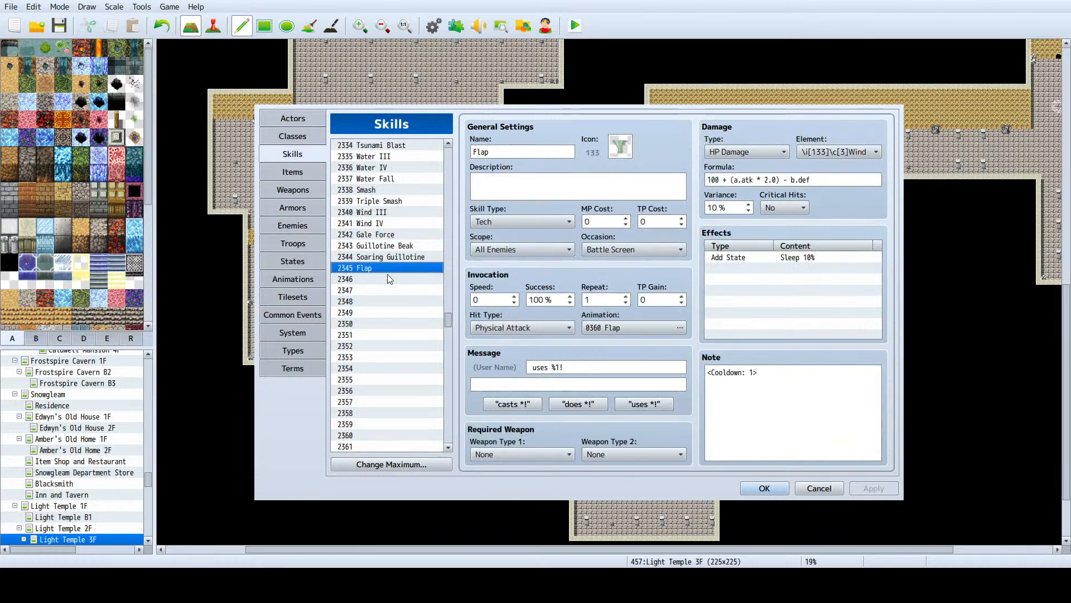
pyautogui.scroll(7, 392, 272)
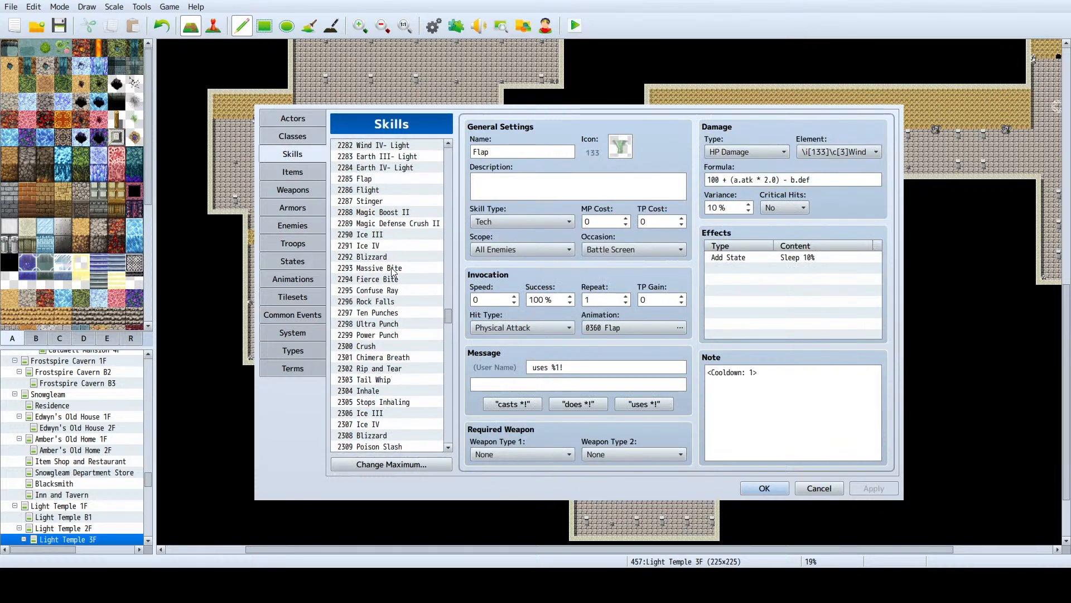
pyautogui.scroll(8, 396, 275)
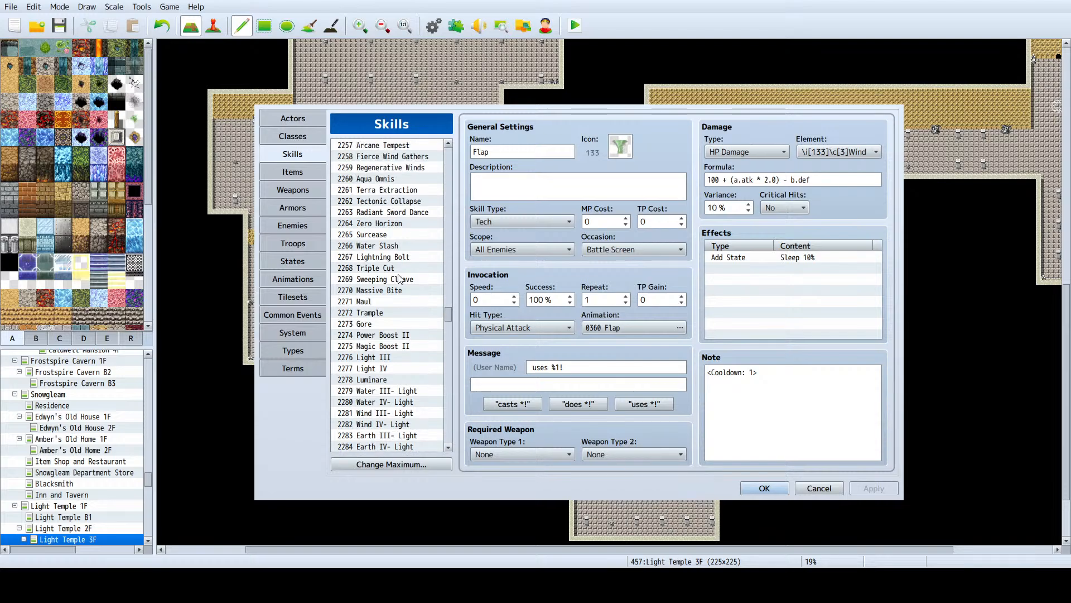
pyautogui.scroll(8, 404, 277)
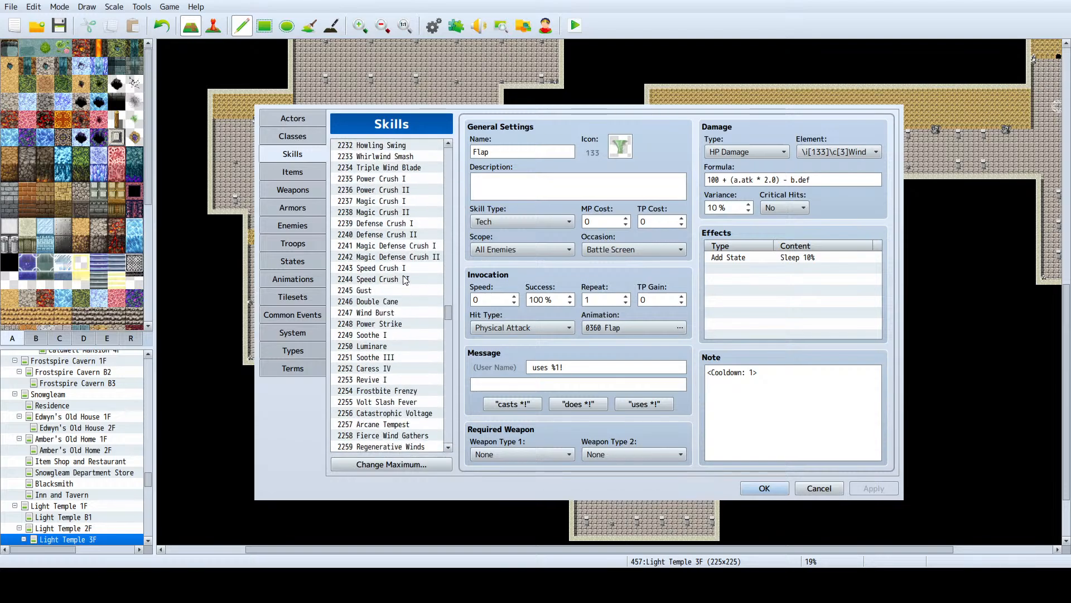
pyautogui.scroll(2, 407, 281)
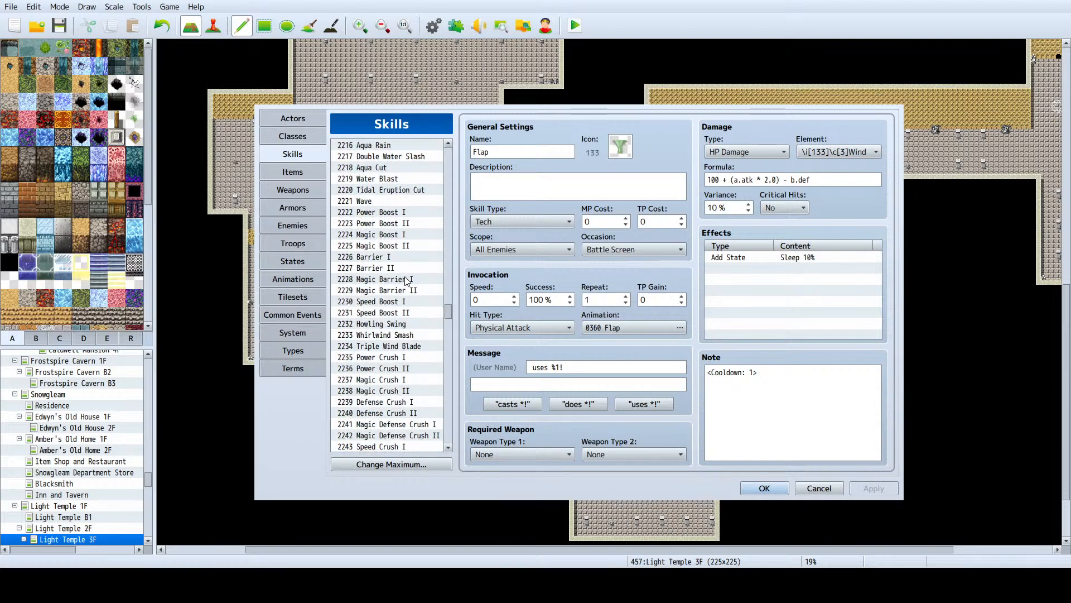
pyautogui.scroll(5, 407, 281)
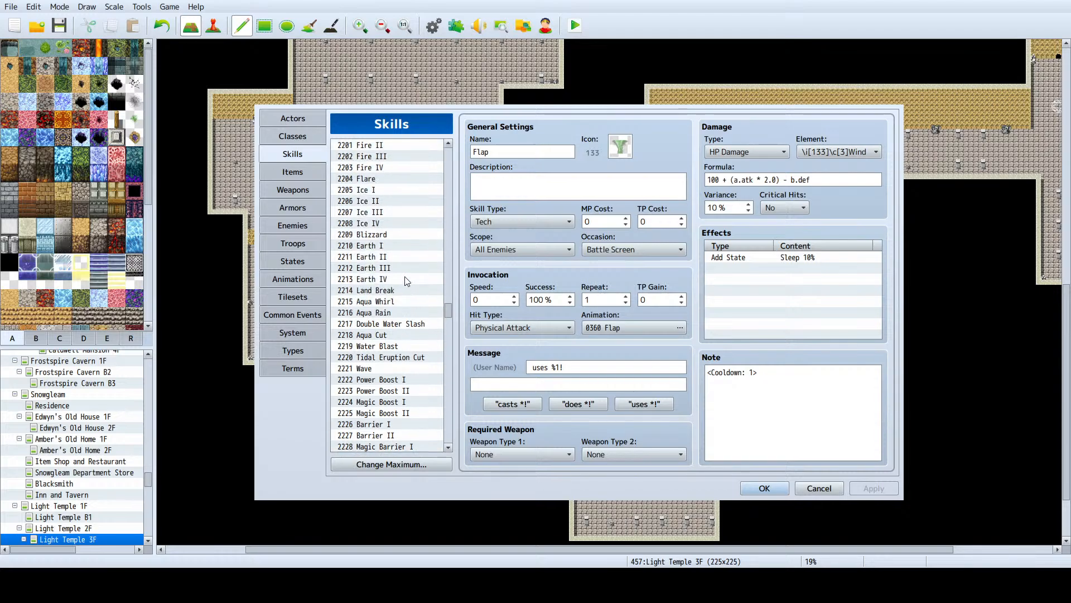
pyautogui.scroll(2, 407, 281)
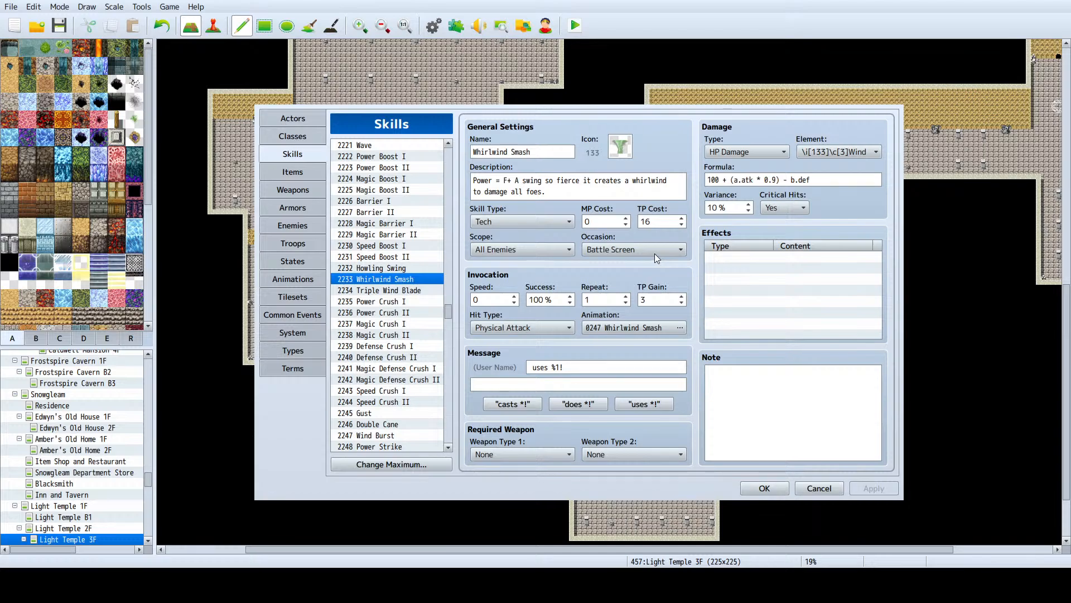
pyautogui.press('Up')
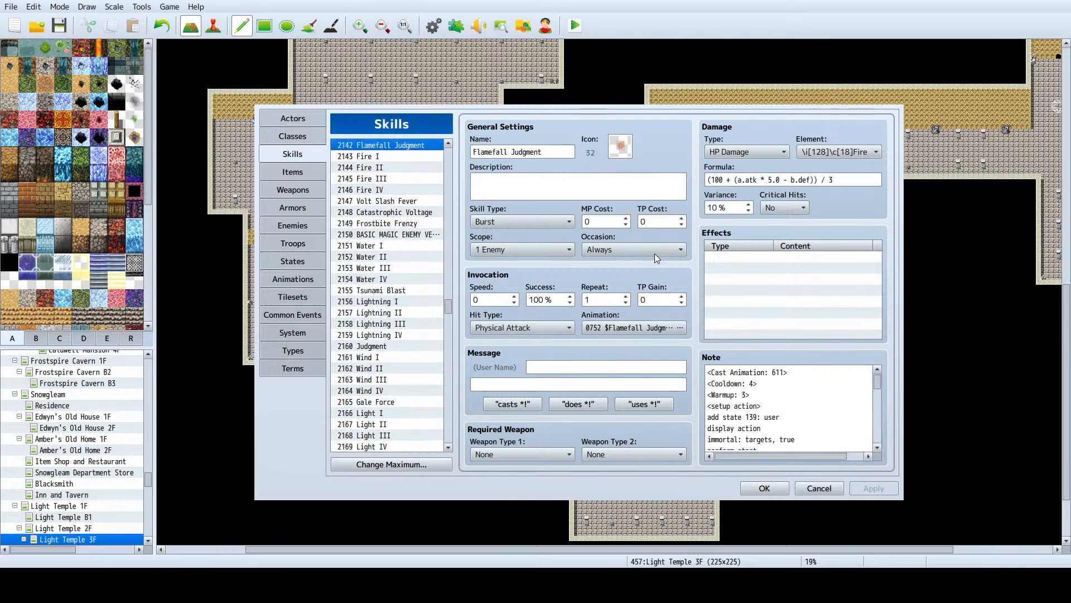
pyautogui.press('Up')
pyautogui.press('Up')
pyautogui.press('Up')
pyautogui.press('Up')
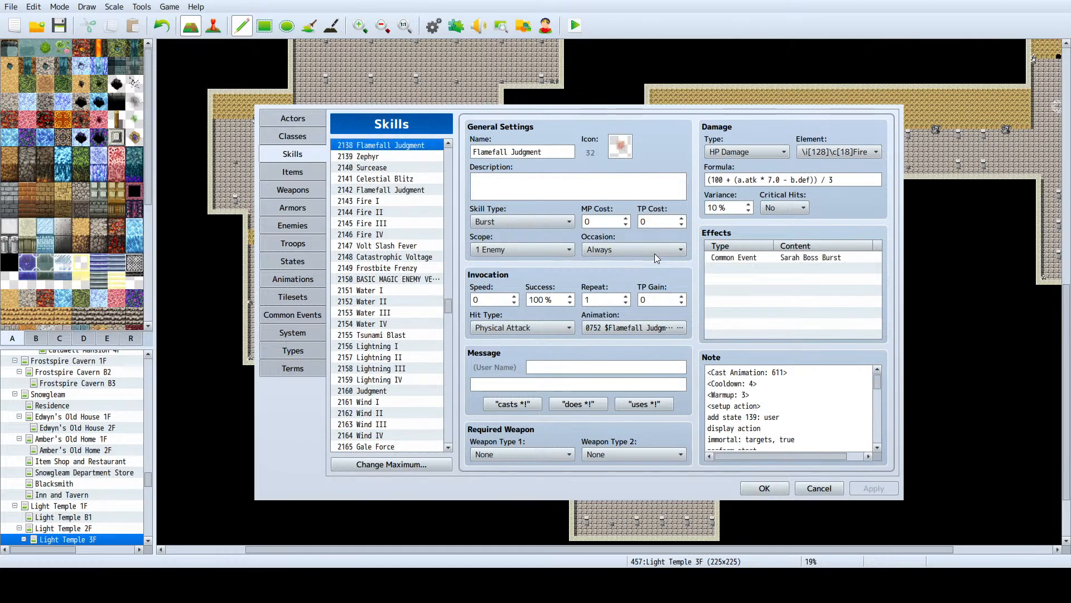
pyautogui.press('Up')
pyautogui.press('Up')
pyautogui.press('Up')
pyautogui.press('Up')
pyautogui.press('Up')
pyautogui.press('Up')
pyautogui.press('Up')
pyautogui.press('Up')
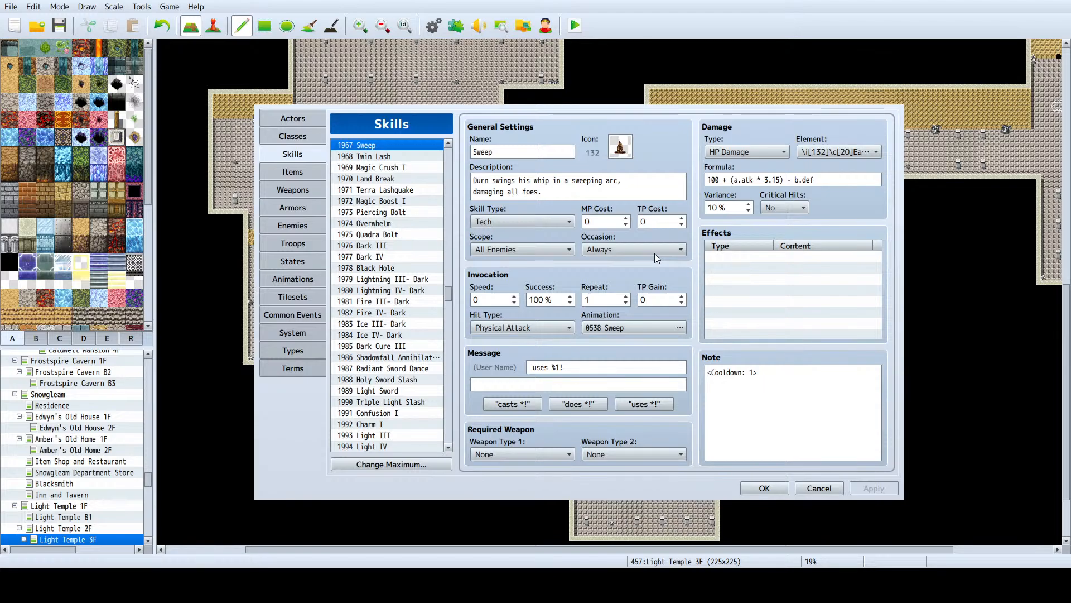
pyautogui.press('Up')
pyautogui.press('Up')
pyautogui.press('Up')
pyautogui.press('Up')
pyautogui.press('Up')
pyautogui.press('Up')
pyautogui.press('Up')
pyautogui.press('Up')
pyautogui.press('Up')
pyautogui.press('Up')
pyautogui.press('Up')
pyautogui.press('Up')
pyautogui.press('Up')
pyautogui.press('Up')
pyautogui.press('Up')
pyautogui.press('Up')
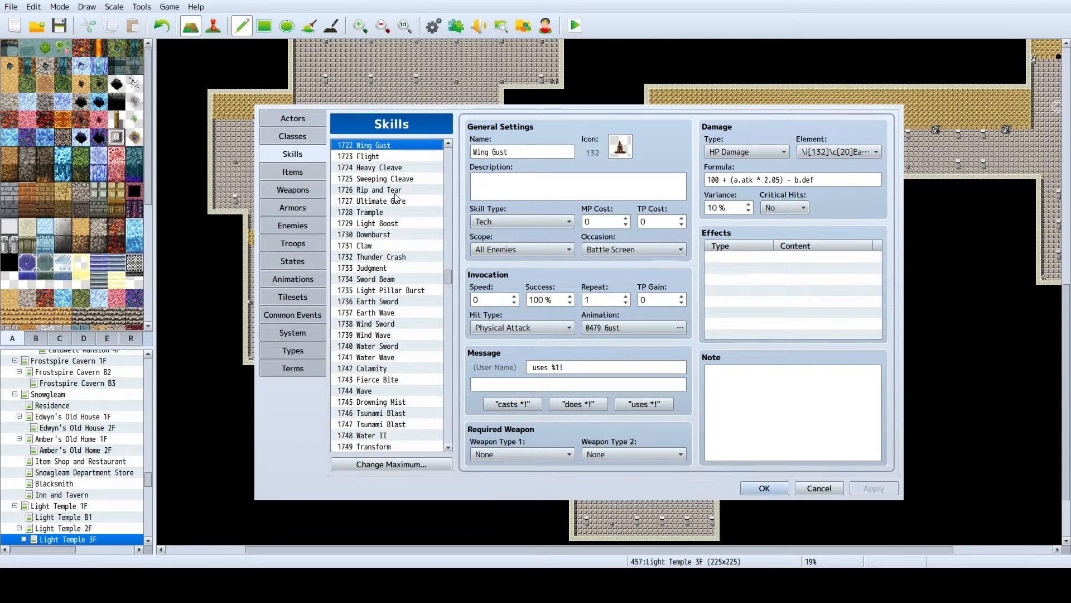
# Step: Copy skill 1722 Wing Gust into the empty skill slot 2346
pyautogui.scroll(2, 397, 184)
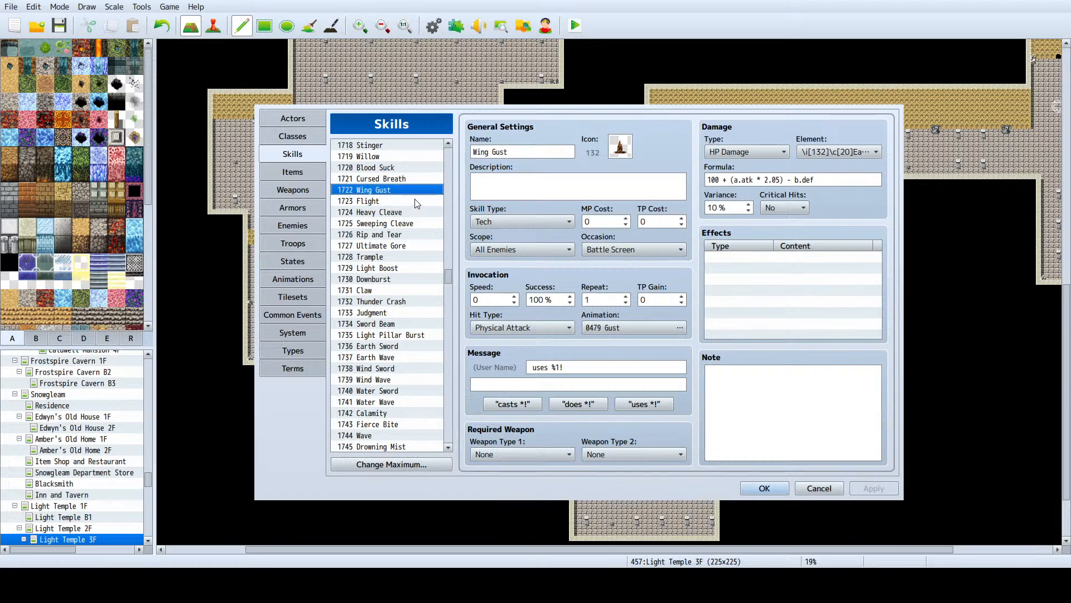
pyautogui.scroll(-20, 415, 203)
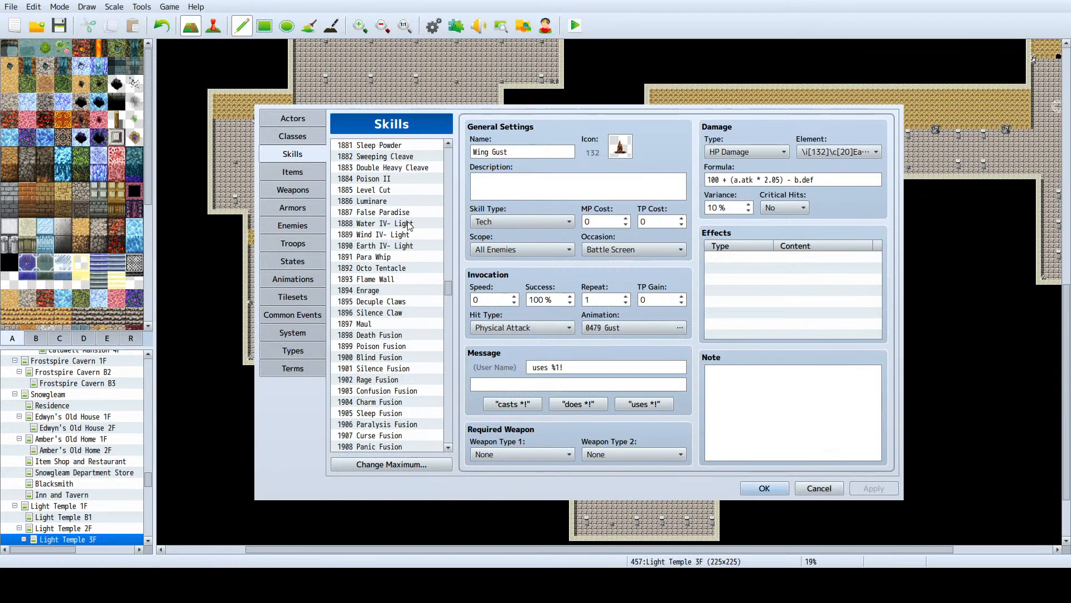
pyautogui.scroll(-20, 413, 226)
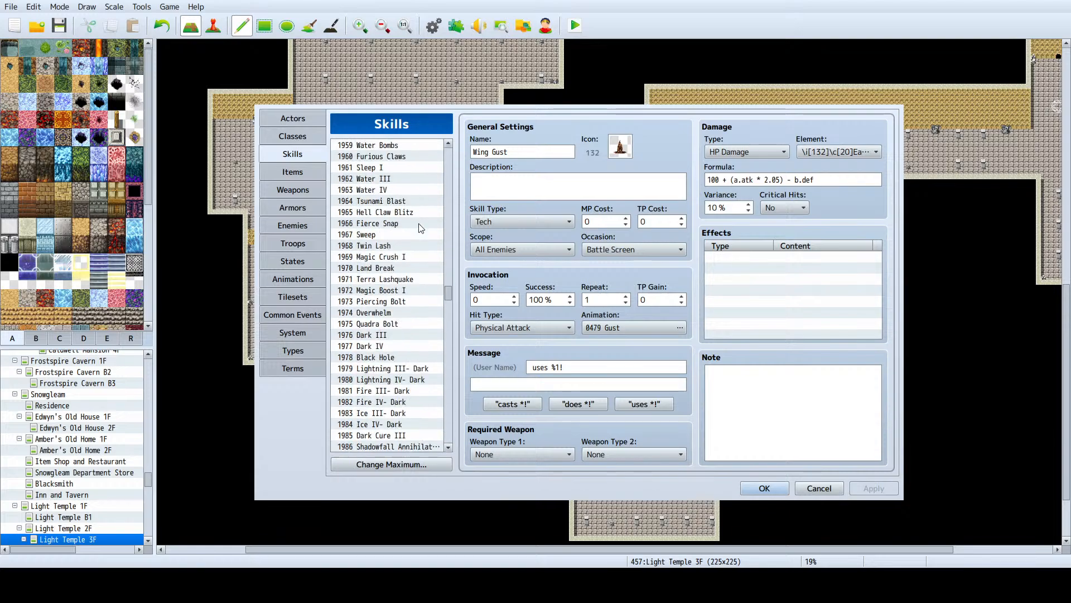
pyautogui.scroll(-20, 421, 227)
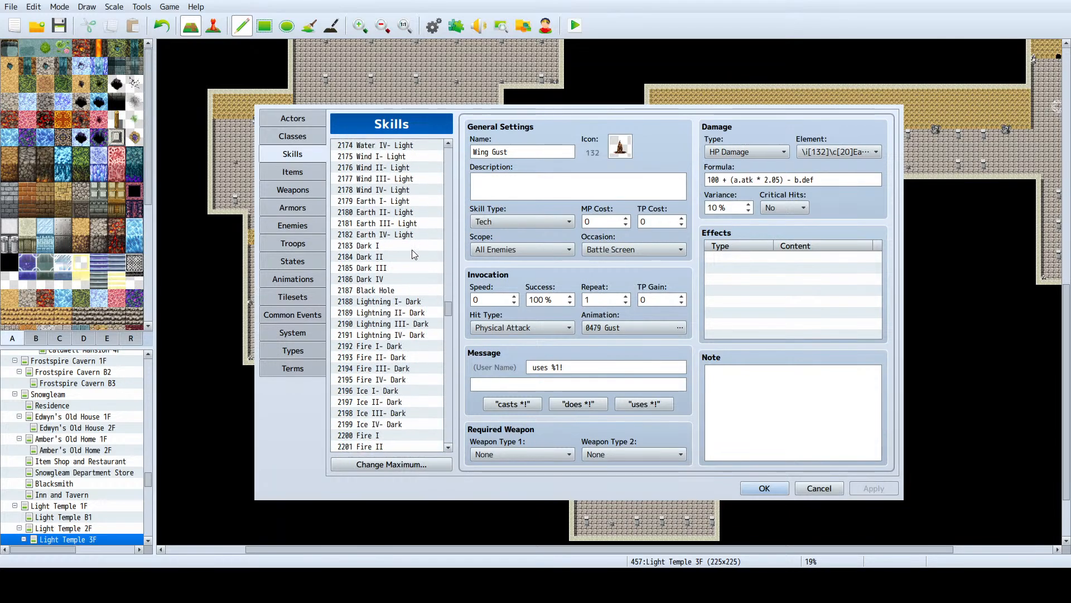
pyautogui.scroll(-20, 413, 259)
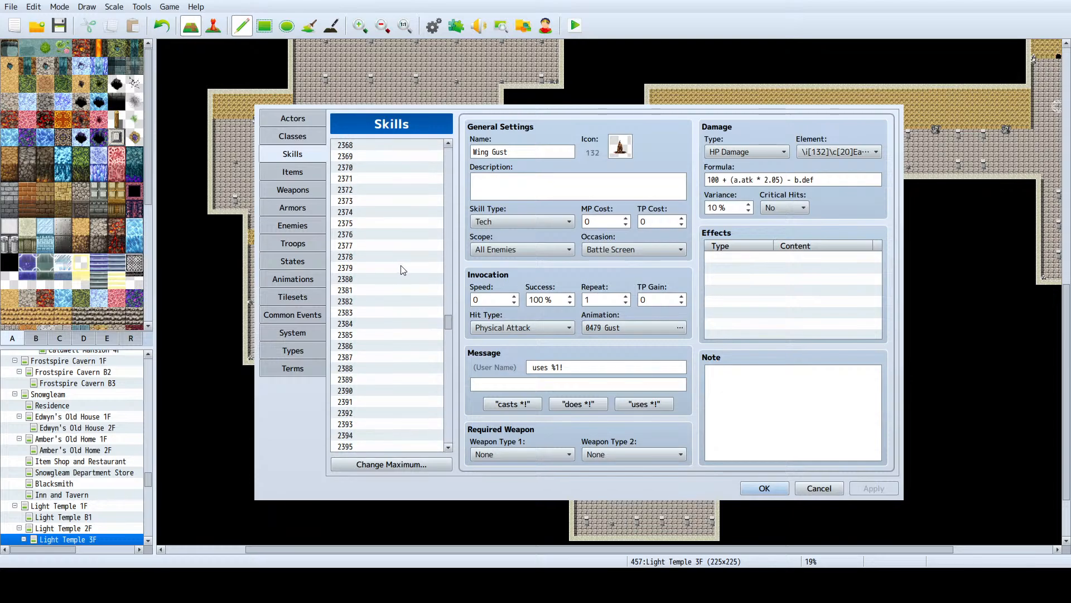
pyautogui.scroll(11, 403, 270)
pyautogui.click(392, 258)
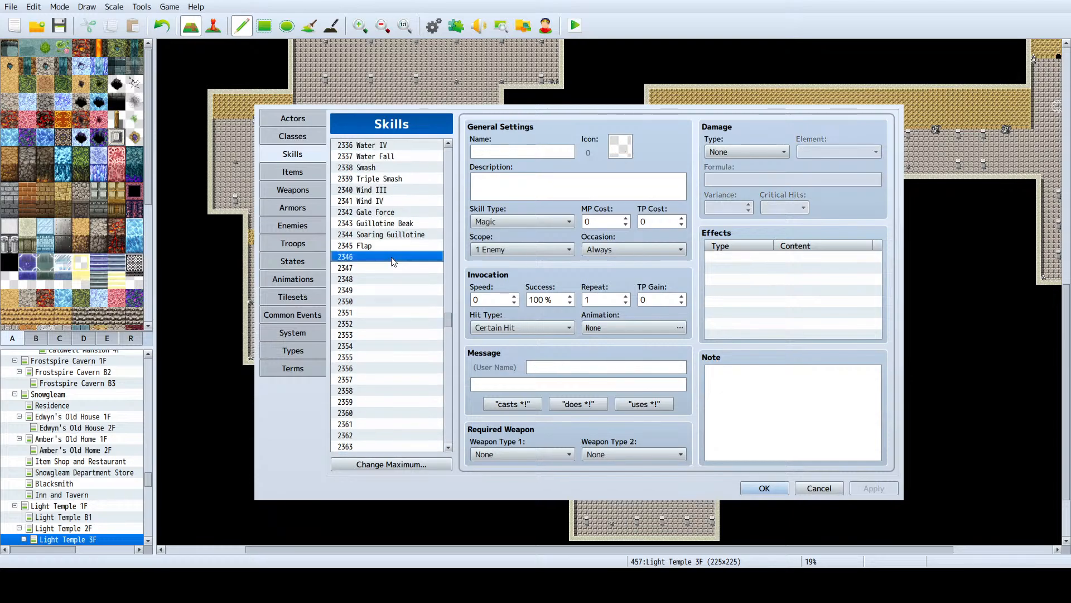
pyautogui.hotkey('ctrl', 'v')
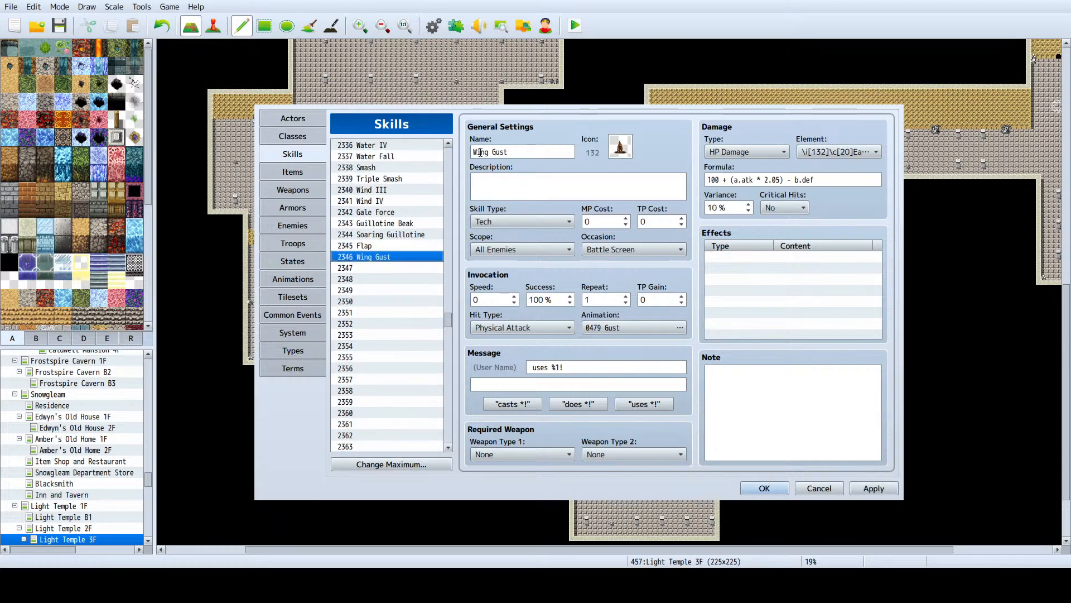
# Step: Rename skill 2346 to Angel Wings and give it icon 134, no animation and the Light element
pyautogui.tripleClick(480, 152)
pyautogui.write('Angel')
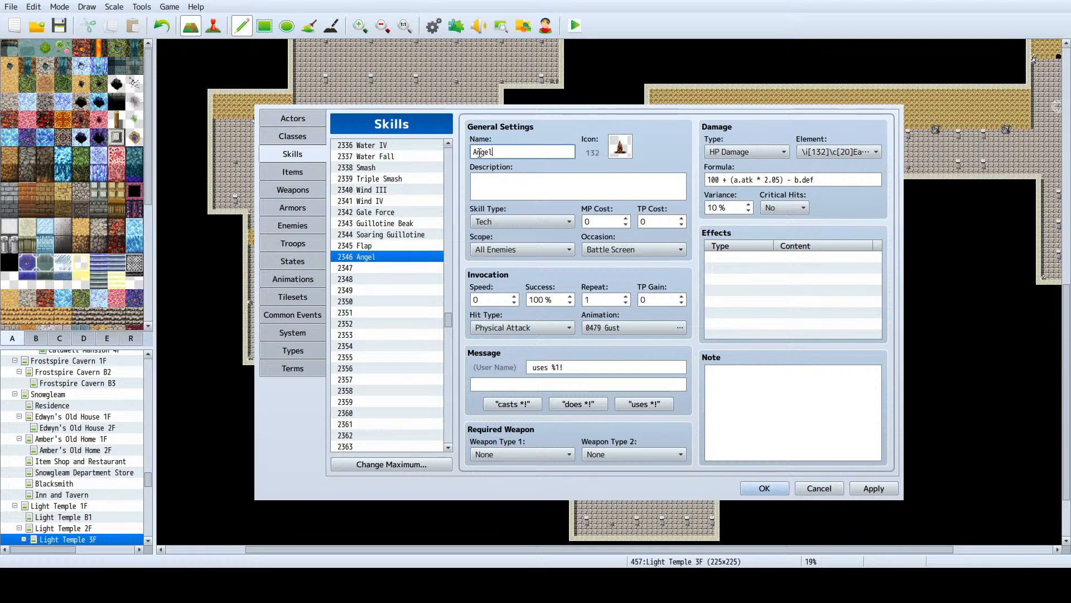
pyautogui.write(' Wings')
pyautogui.doubleClick(544, 333)
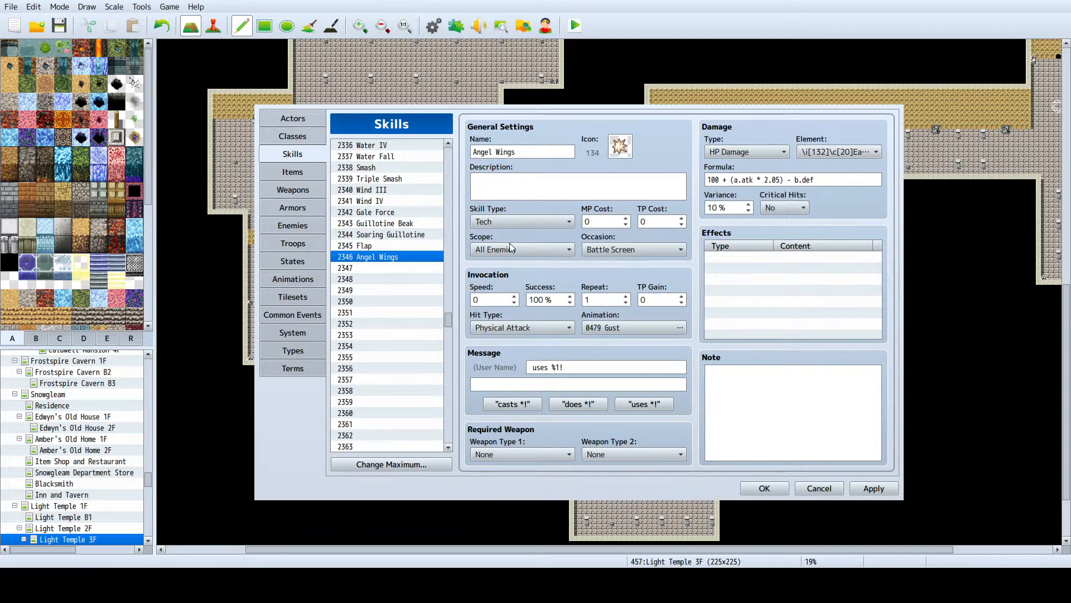
pyautogui.click(598, 421)
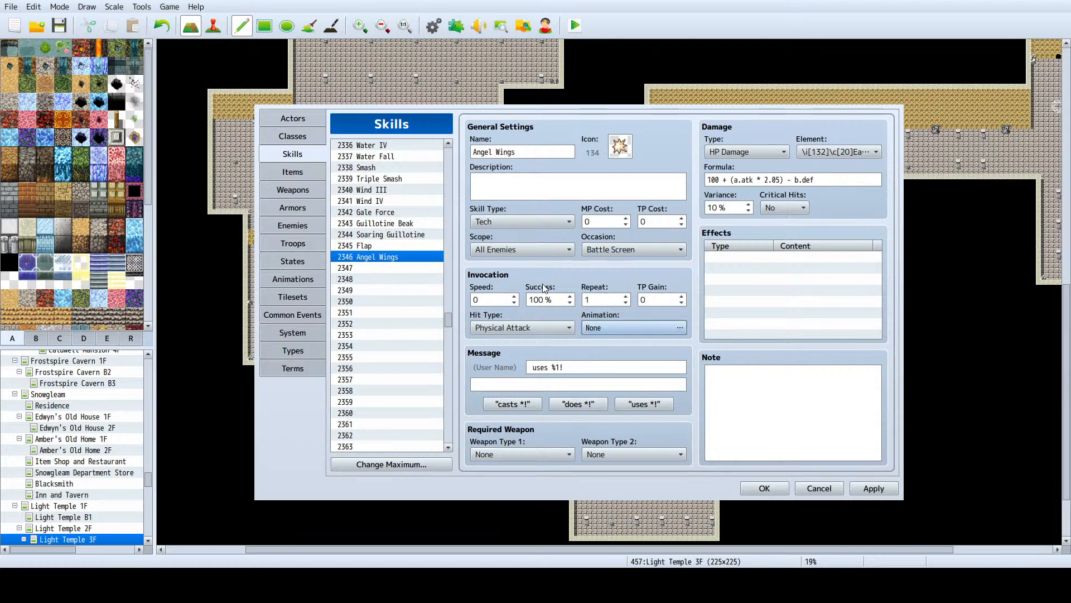
pyautogui.click(846, 152)
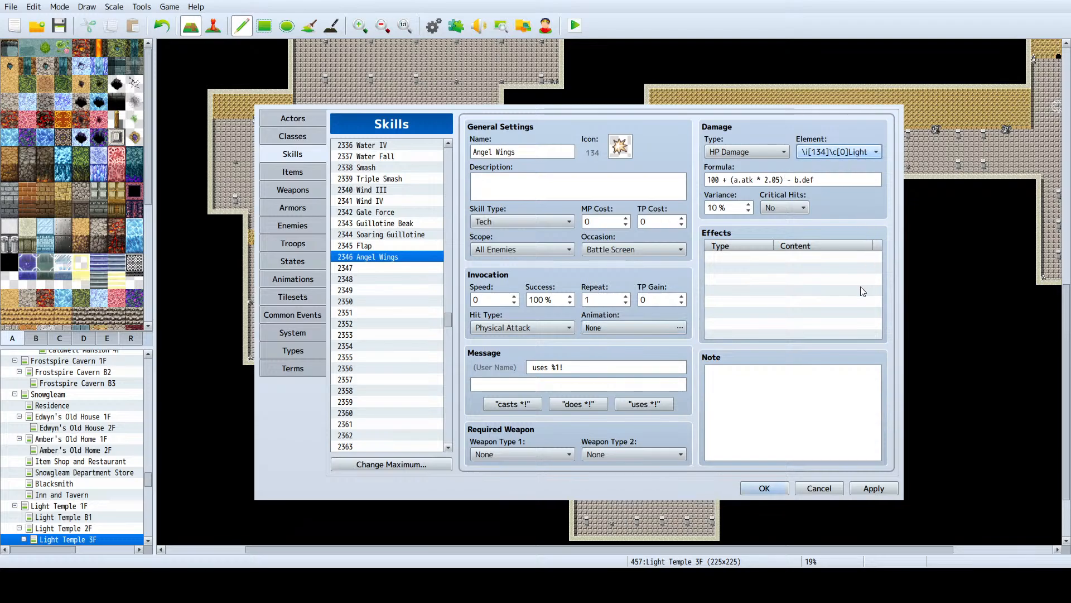
# Step: Duplicate Angel Wings into skill slot 2347 and rename the copy Angel Wing
pyautogui.click(394, 248)
pyautogui.click(395, 257)
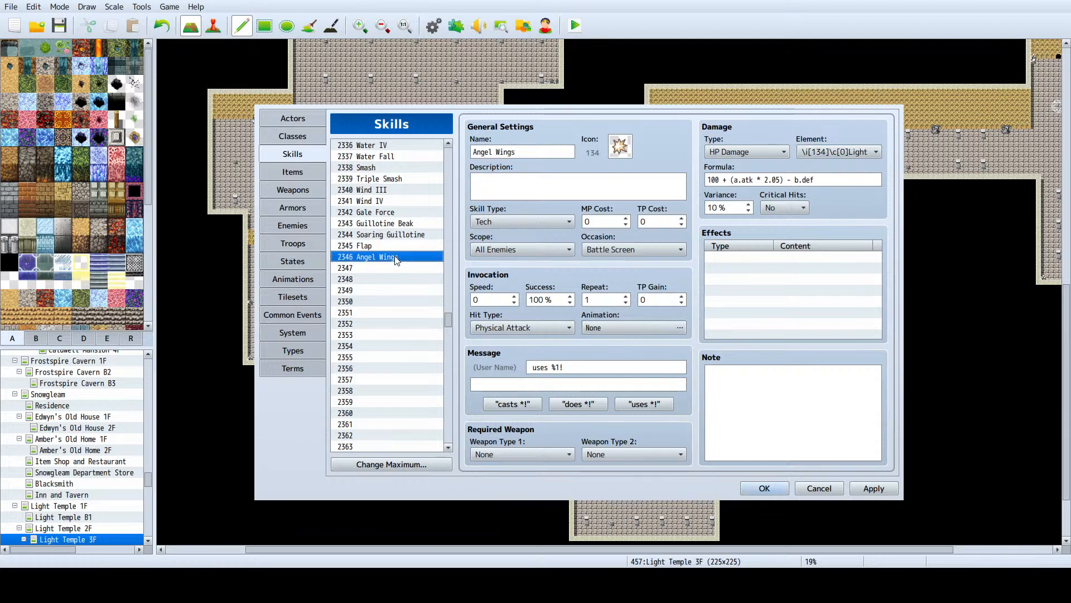
pyautogui.click(396, 265)
pyautogui.hotkey('ctrl', 'v')
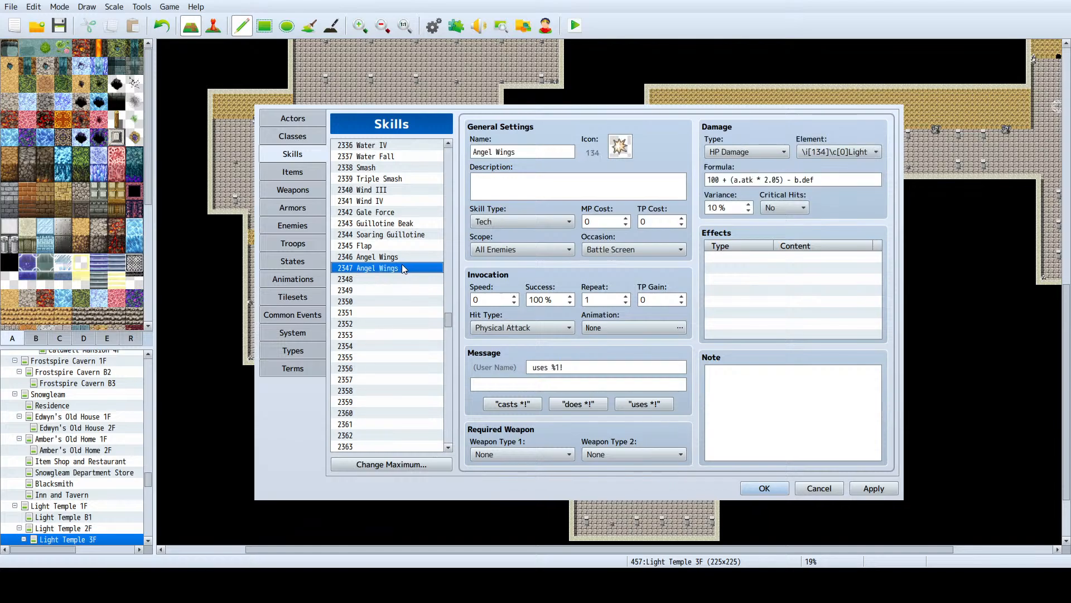
pyautogui.doubleClick(528, 152)
pyautogui.click(528, 152)
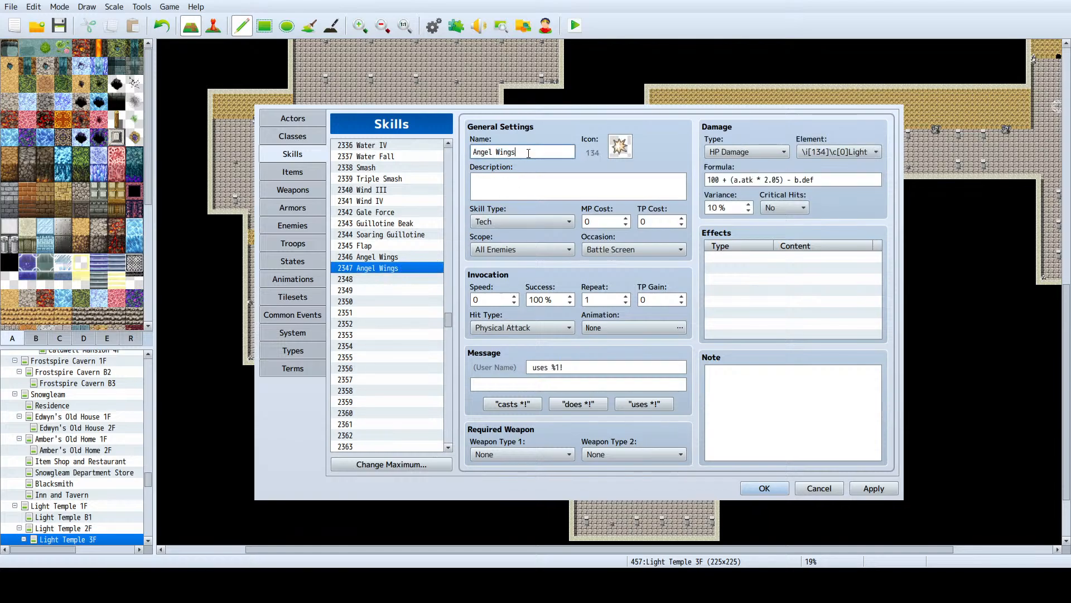
pyautogui.press('BackSpace')
# Step: Set the attack multiplier in Angel Wing's damage formula to 2.90 and apply the database changes
pyautogui.doubleClick(773, 179)
pyautogui.press('Left')
pyautogui.press('Left')
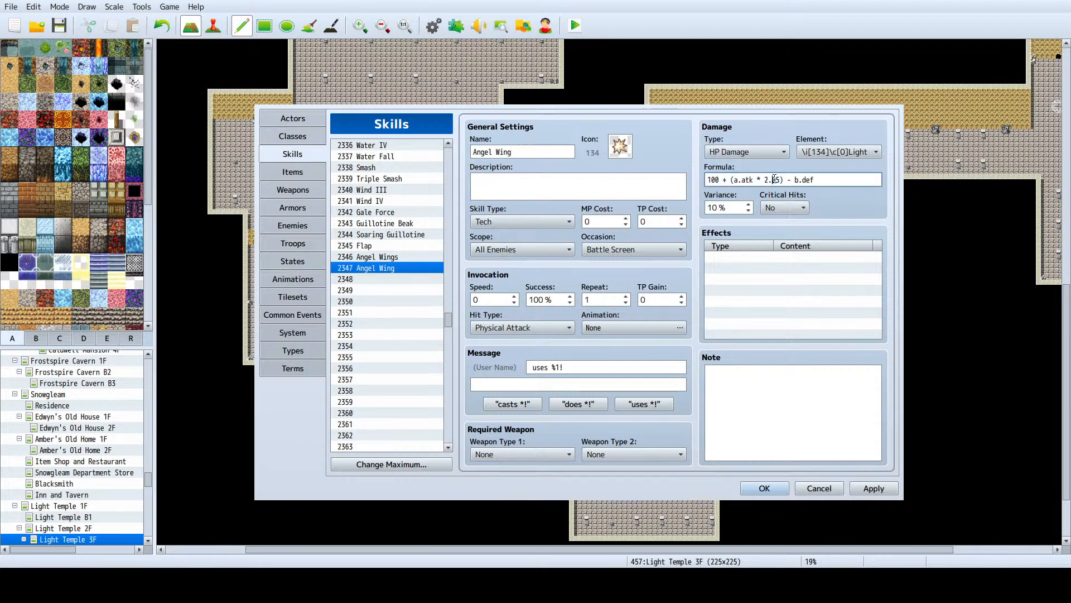
pyautogui.press('BackSpace')
pyautogui.write('2')
pyautogui.press('BackSpace')
pyautogui.press('BackSpace')
pyautogui.write('2.')
pyautogui.press('Delete')
pyautogui.write('9')
pyautogui.press('Delete')
pyautogui.write('0')
pyautogui.click(874, 488)
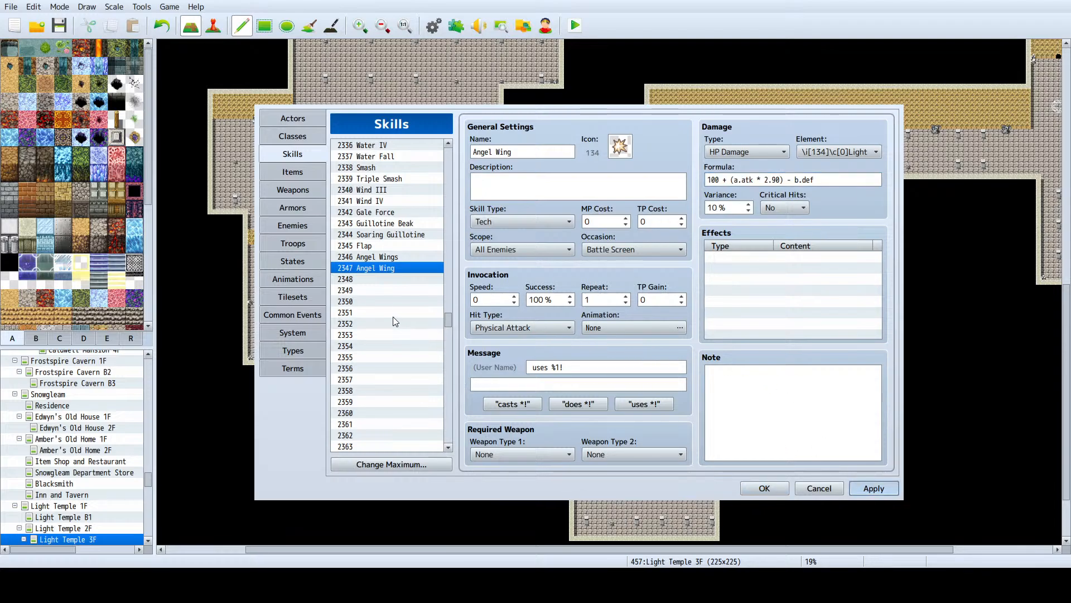
# Step: Add the Angel Wings skill to Cherub's action patterns with condition Always and rating 5
pyautogui.click(294, 225)
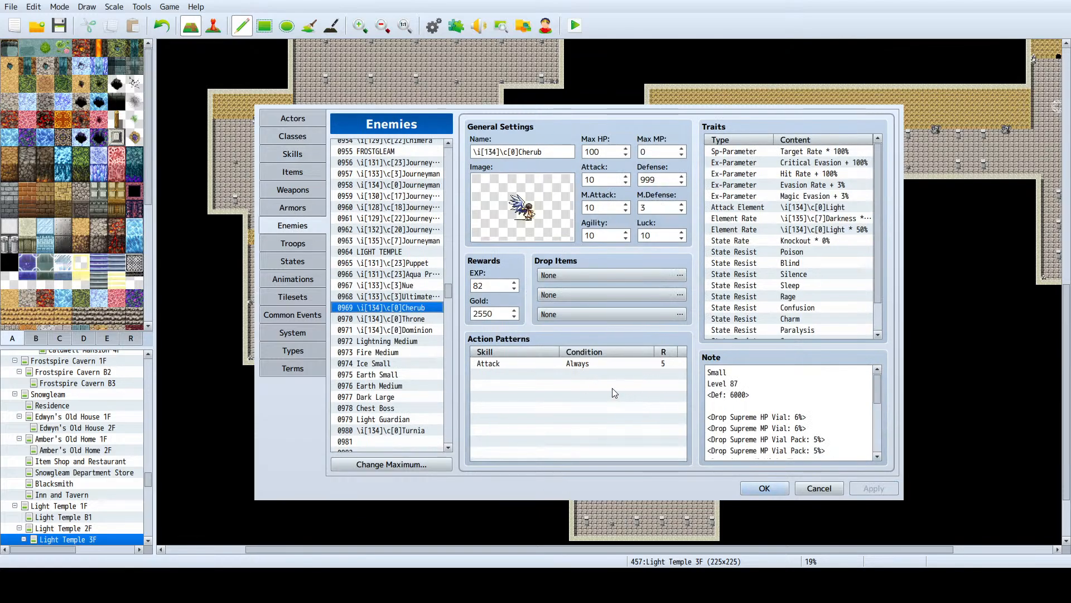
pyautogui.click(592, 385)
pyautogui.click(591, 385)
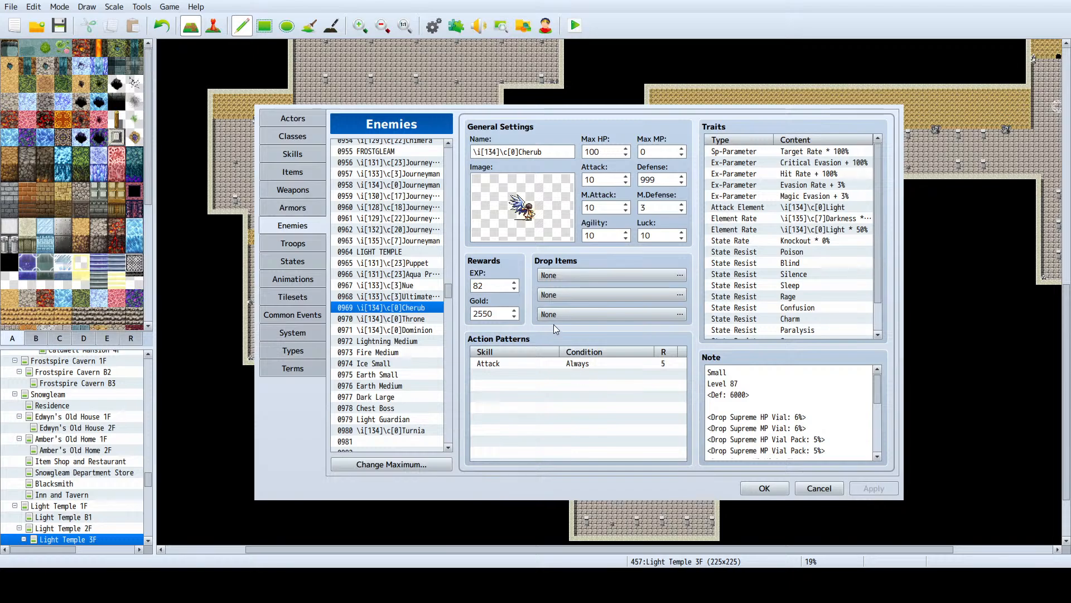
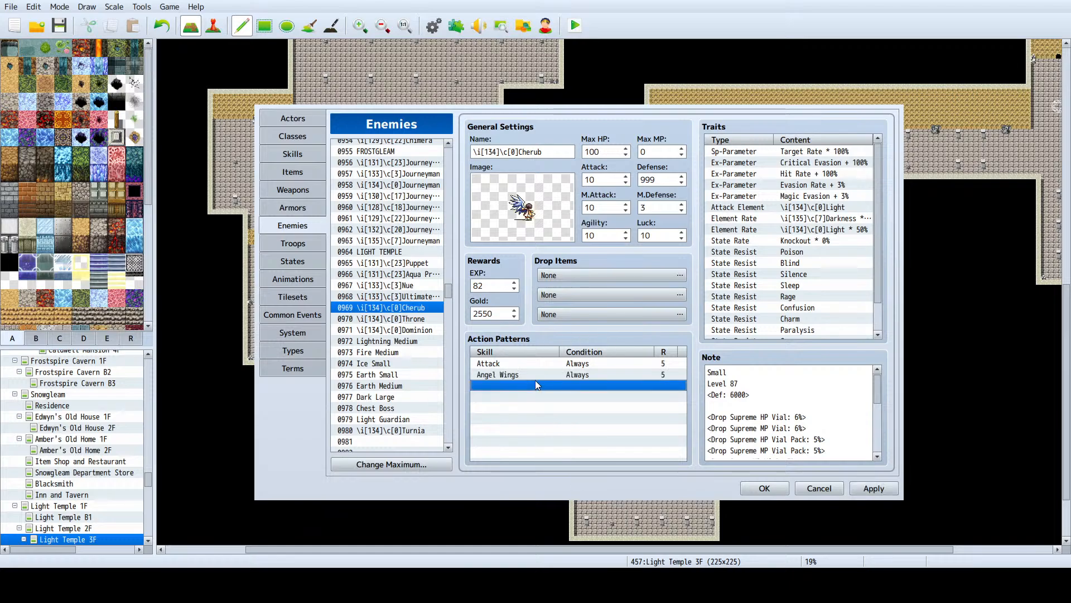
# Step: Duplicate Cherub's Angel Wings action pattern and change the copy's skill to Angel Wing
pyautogui.click(535, 378)
pyautogui.hotkey('ctrl', 'c')
pyautogui.hotkey('ctrl', 'v')
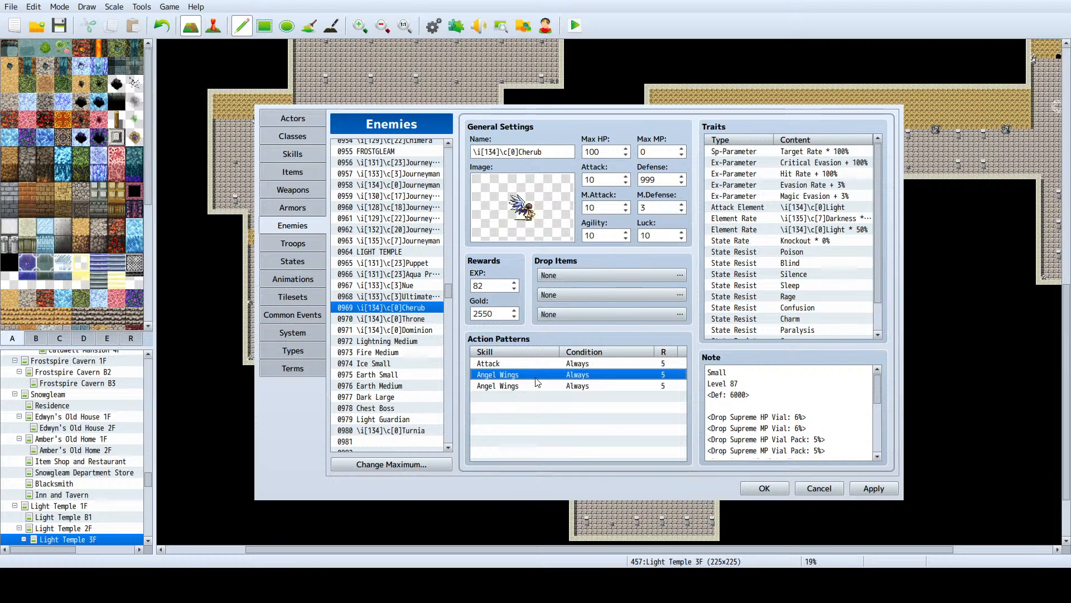
pyautogui.click(535, 381)
pyautogui.keyDown('ctrl'); pyautogui.click(535, 381); pyautogui.keyUp('ctrl')
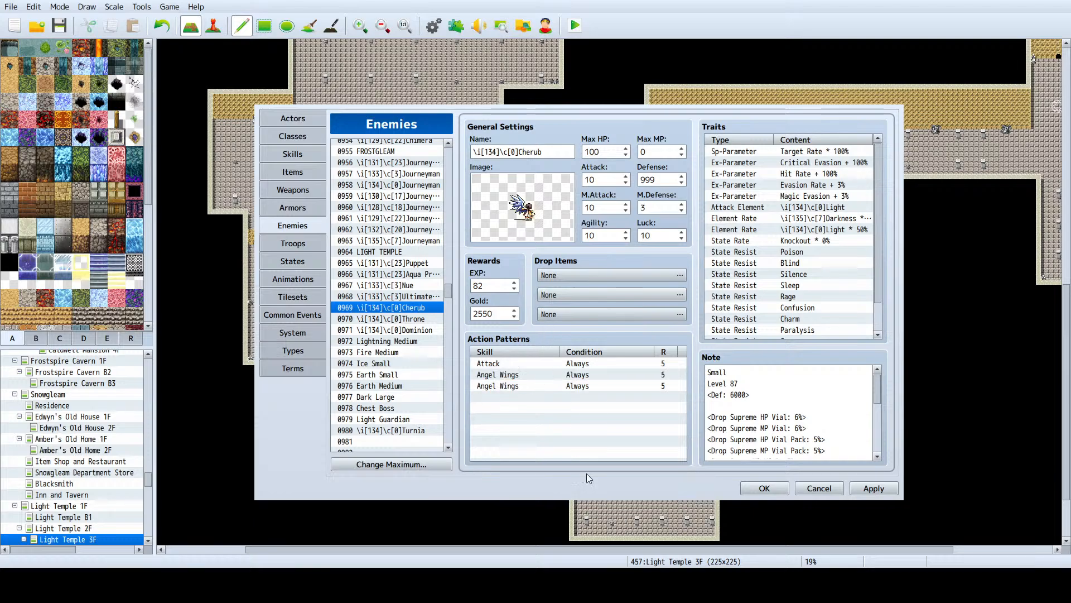
pyautogui.click(592, 486)
pyautogui.click(524, 586)
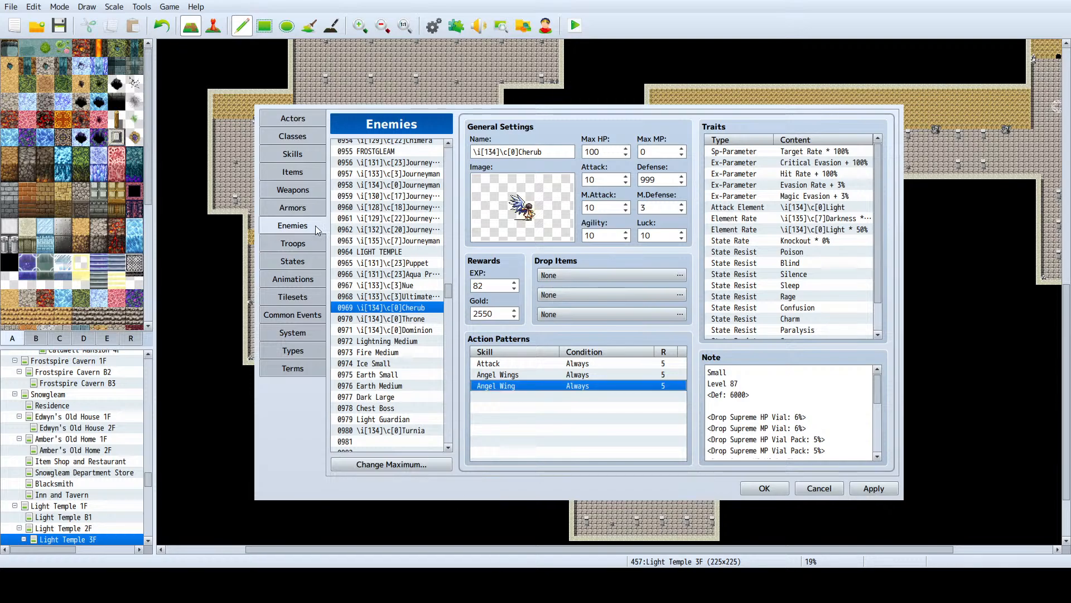
# Step: Search the skill database for existing charm skills and examine their scope, damage and charm effects
pyautogui.click(308, 161)
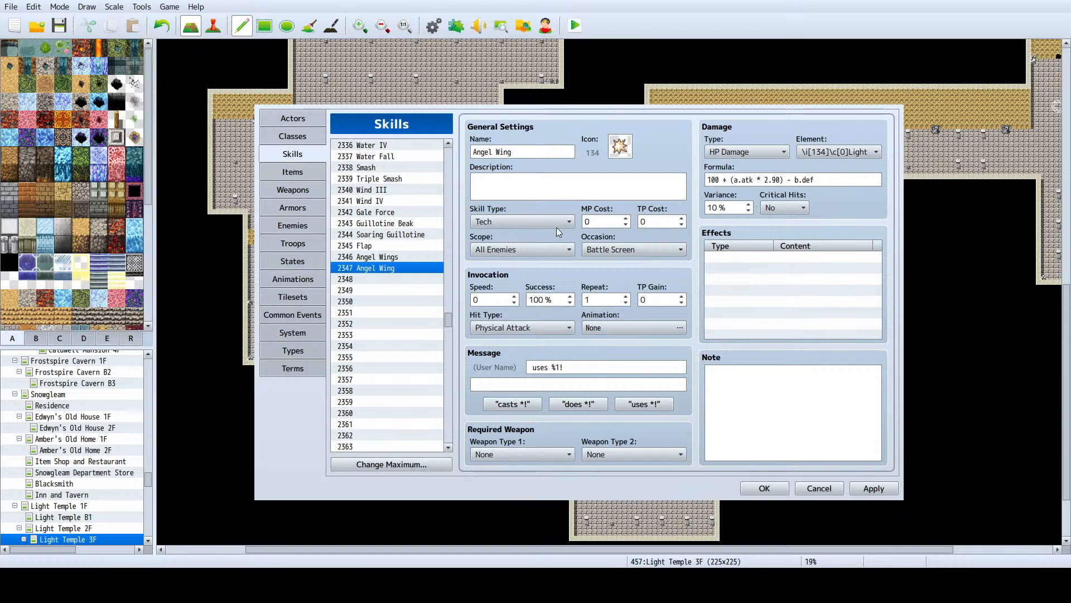
pyautogui.hotkey('shift', 'F3')
pyautogui.hotkey('shift', 'F3')
pyautogui.hotkey('shift', 'F3')
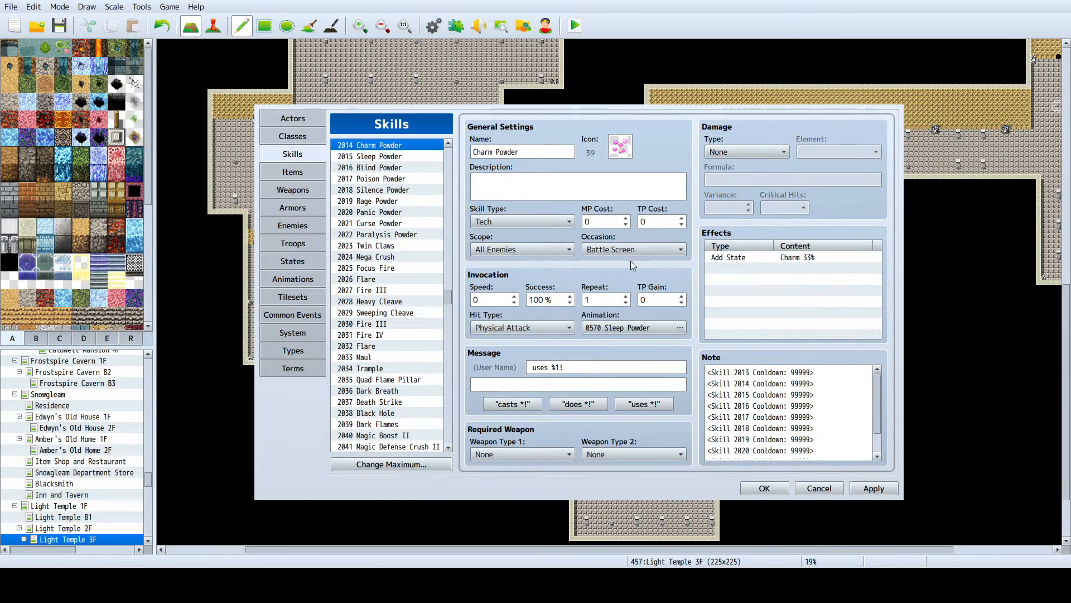
pyautogui.press('F3')
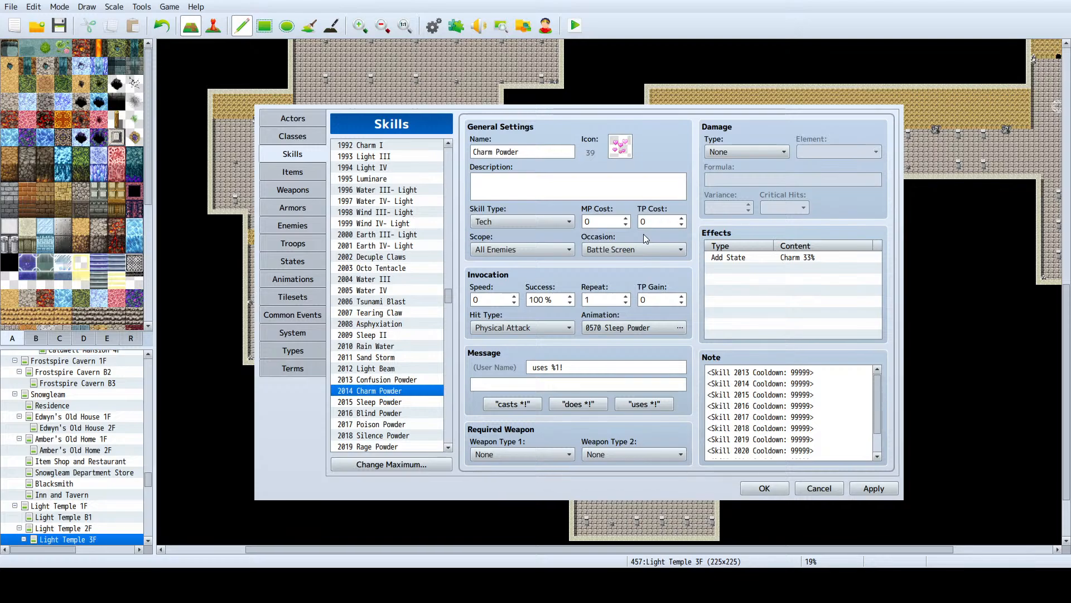
pyautogui.hotkey('shift', 'F3')
pyautogui.hotkey('shift', 'F3')
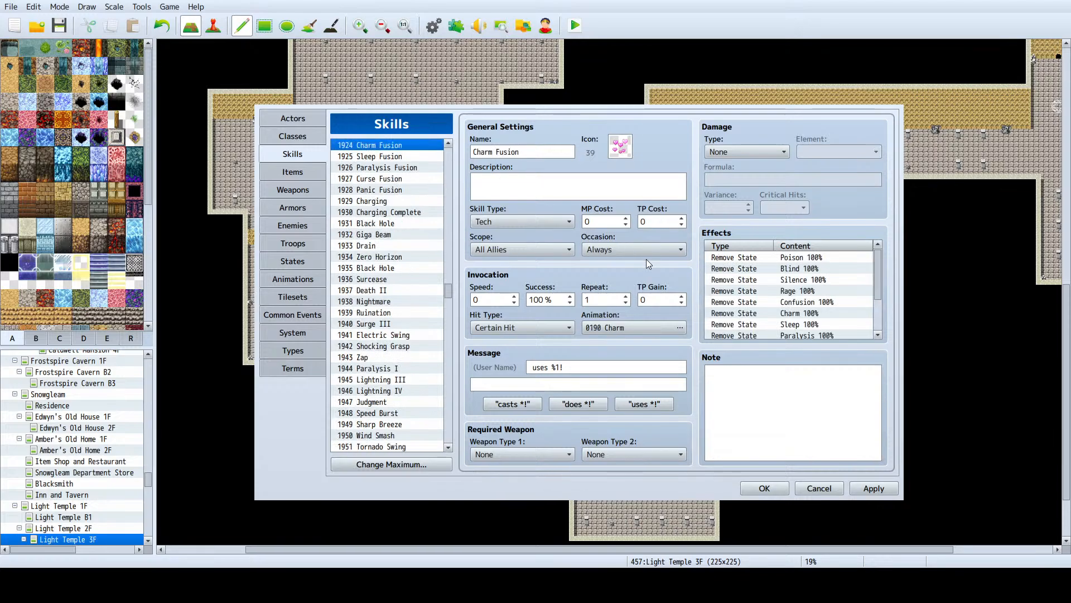
pyautogui.hotkey('shift', 'F3')
pyautogui.hotkey('shift', 'F3')
pyautogui.hotkey('shift', 'F3')
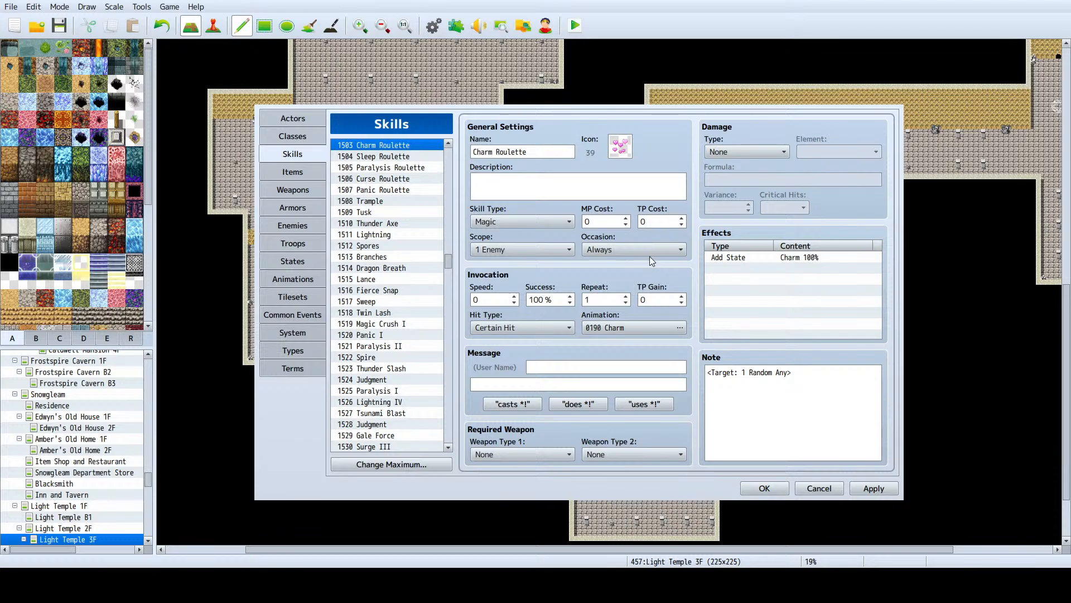
pyautogui.hotkey('shift', 'F3')
pyautogui.hotkey('shift', 'F3')
pyautogui.hotkey('shift', 'F3')
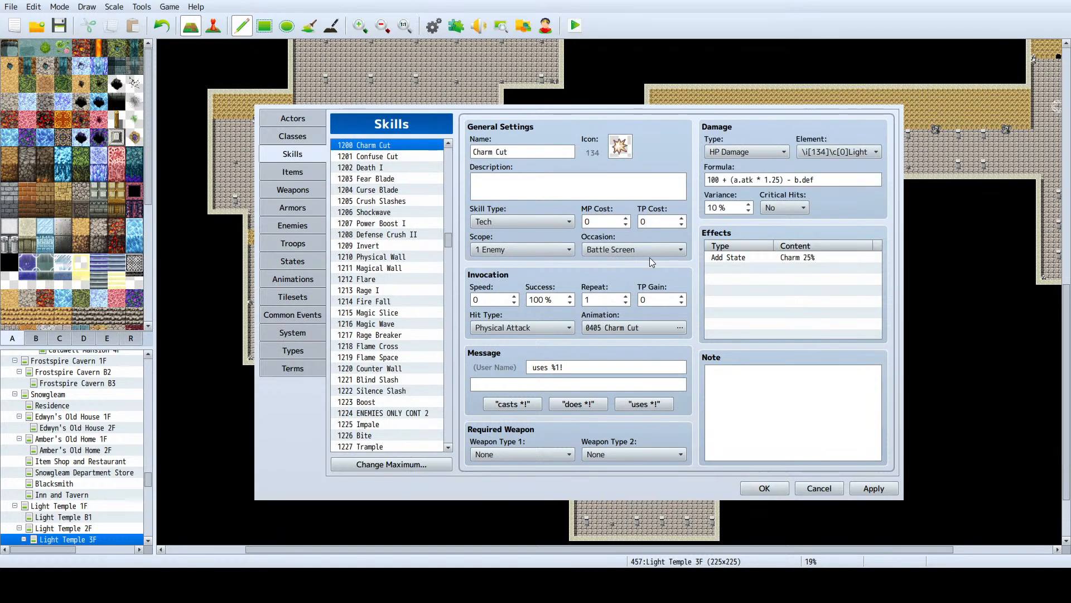
pyautogui.hotkey('shift', 'F3')
pyautogui.hotkey('shift', 'F3')
pyautogui.hotkey('shift', 'F3')
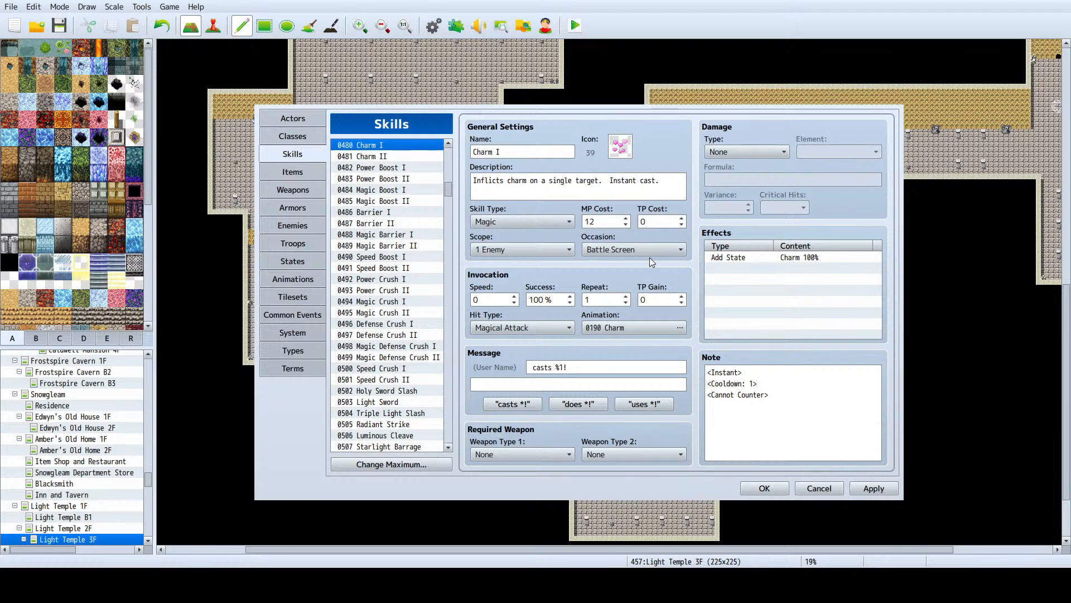
pyautogui.hotkey('shift', 'F3')
pyautogui.hotkey('shift', 'F3')
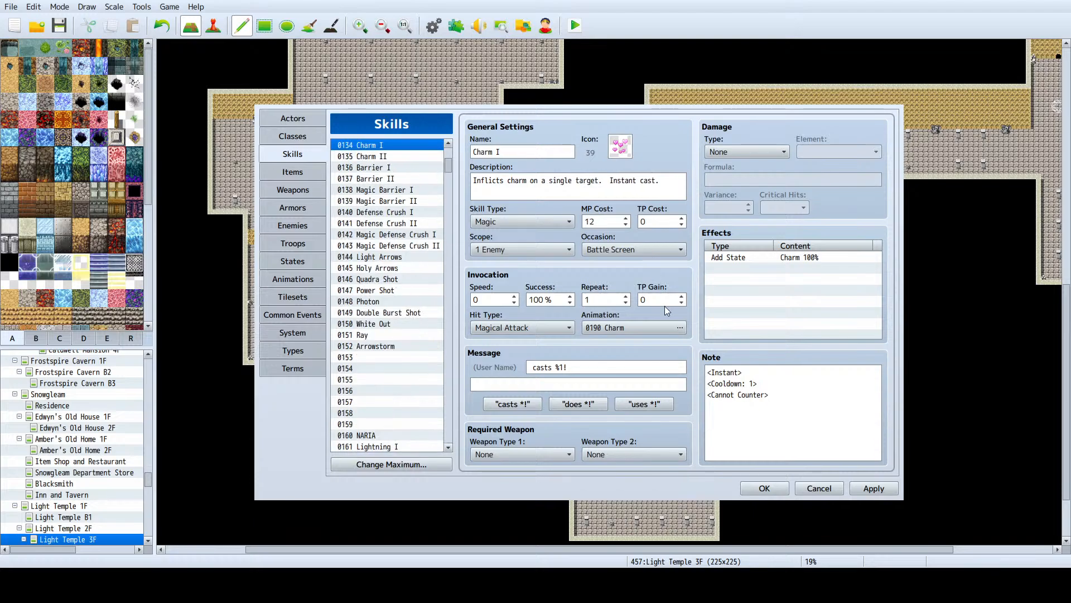
pyautogui.press('F3')
pyautogui.press('F3')
pyautogui.press('F3')
pyautogui.press('F3')
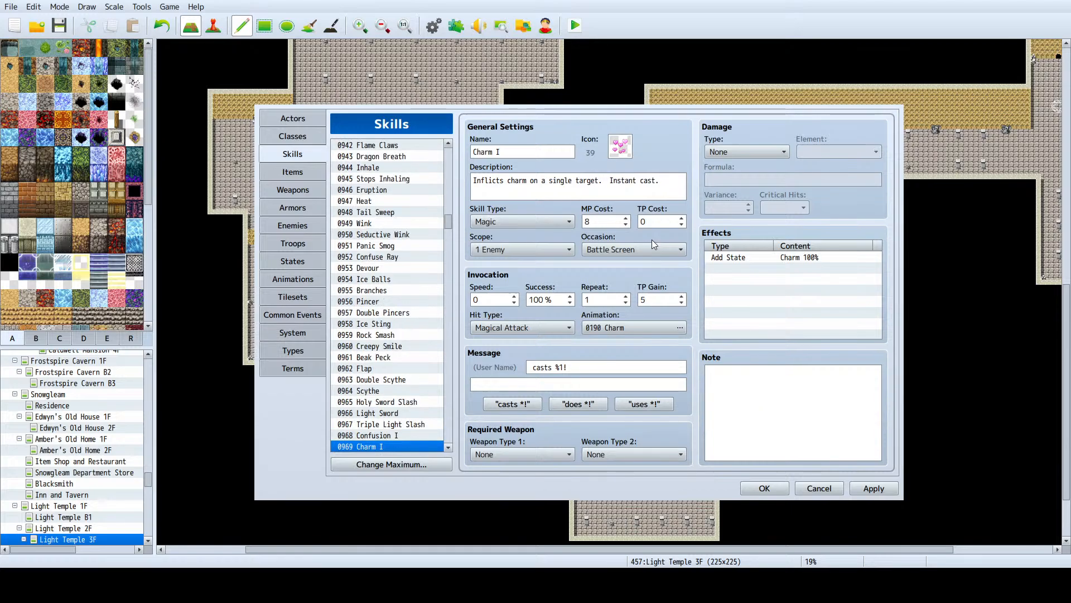
pyautogui.press('F3')
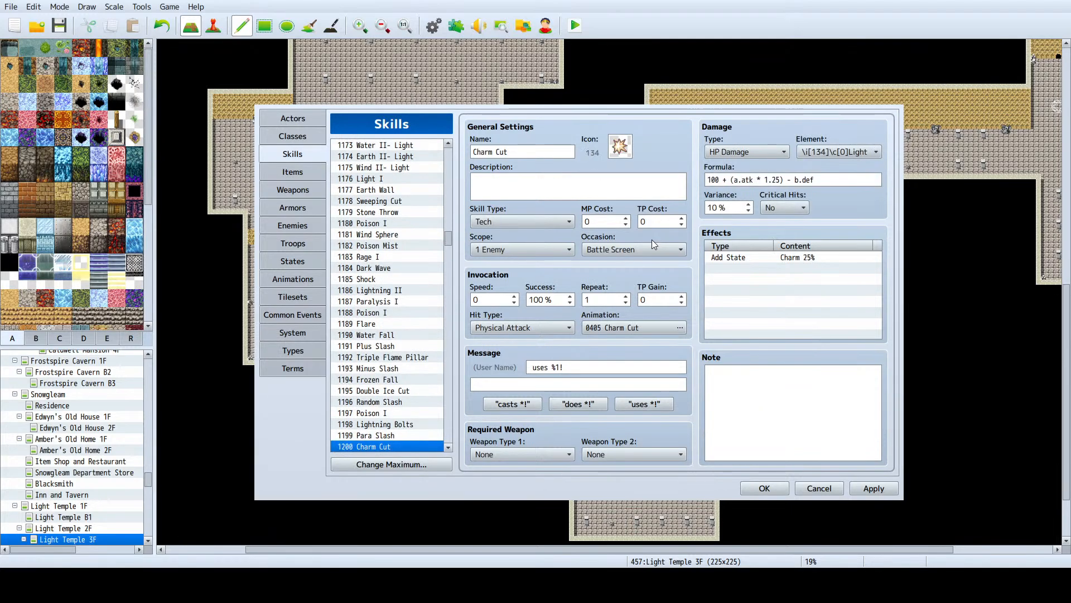
# Step: Copy skills 1341 Confusion I and 1342 Charm I into the empty skill slots 2348 and 2349
pyautogui.press('F3')
pyautogui.scroll(-2, 395, 370)
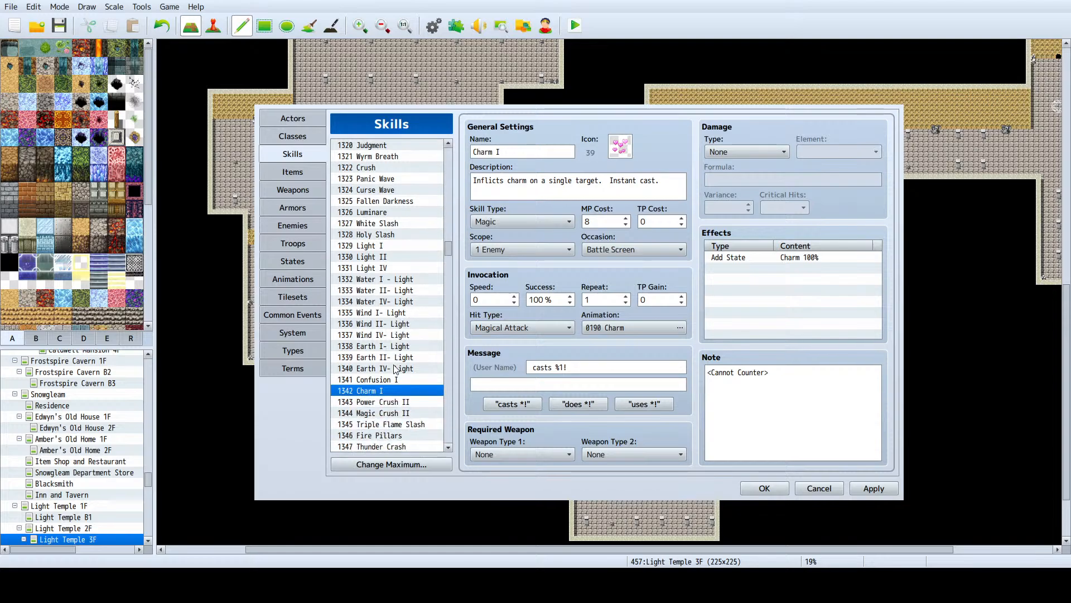
pyautogui.click(413, 378)
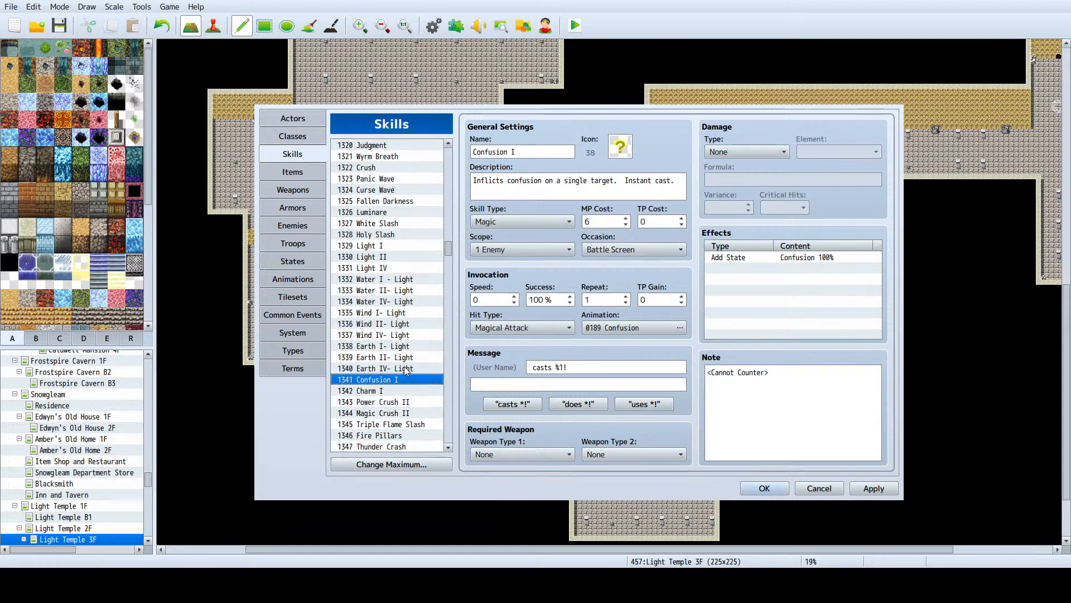
pyautogui.hotkey('shift', 'Down')
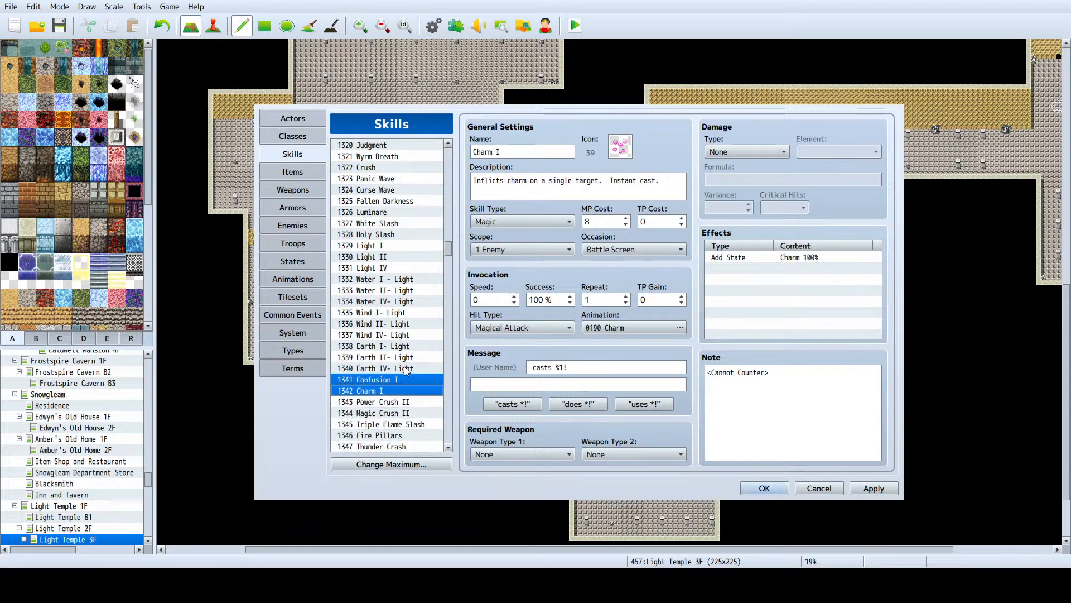
pyautogui.moveTo(450, 251); pyautogui.dragTo(437, 319)
pyautogui.scroll(-9, 388, 333)
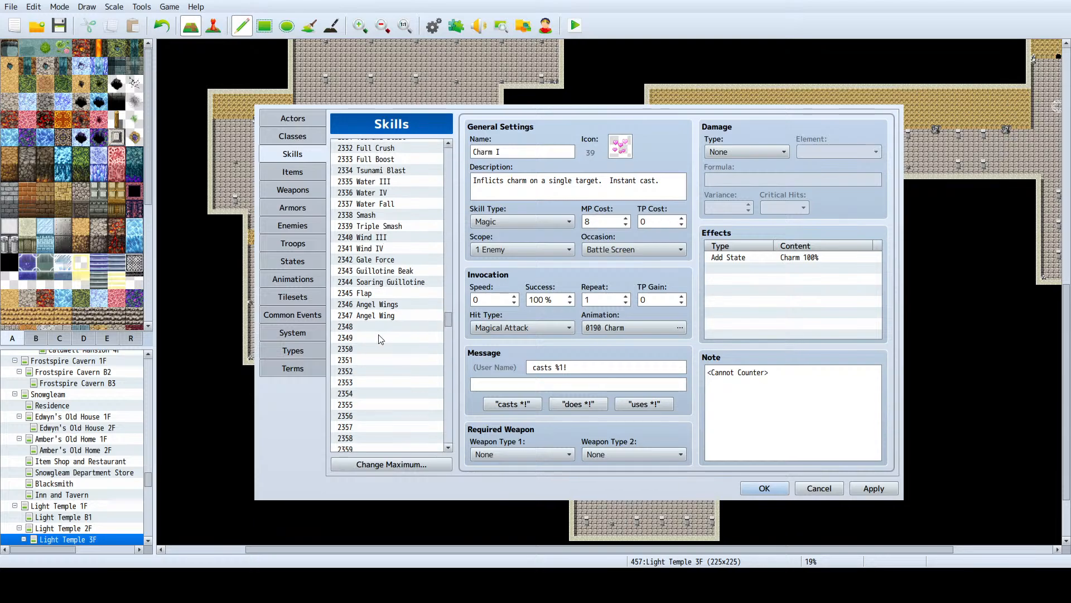
pyautogui.moveTo(380, 338); pyautogui.dragTo(380, 327)
pyautogui.hotkey('ctrl', 'v')
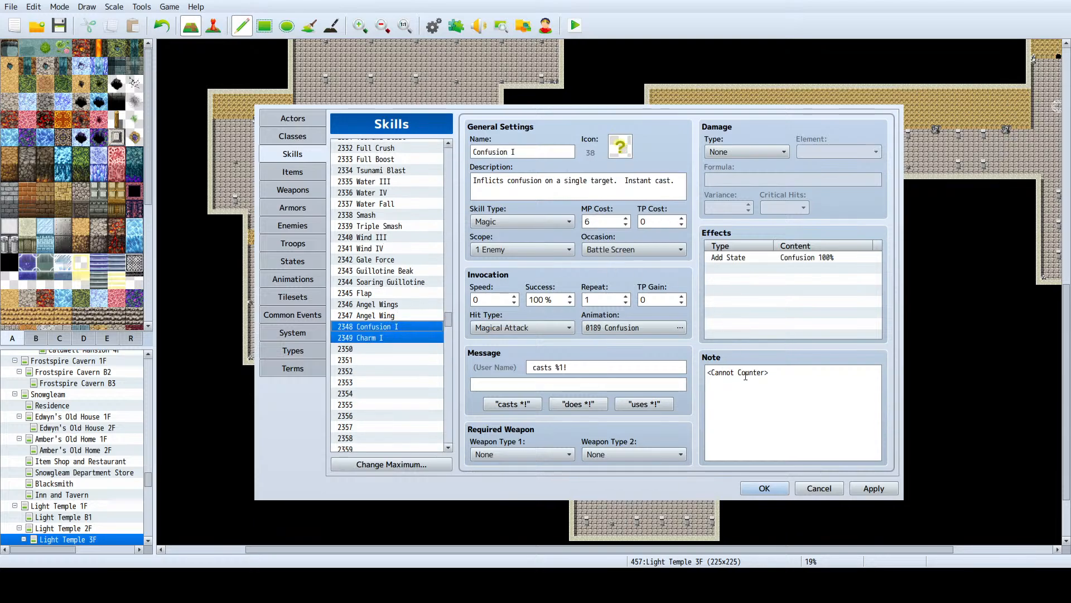
# Step: Clear the note of skill 2348 Confusion I and set its Add State effect to Confusion 40%
pyautogui.click(745, 376)
pyautogui.hotkey('ctrl', 'a')
pyautogui.hotkey('ctrl', 'c')
pyautogui.press('Delete')
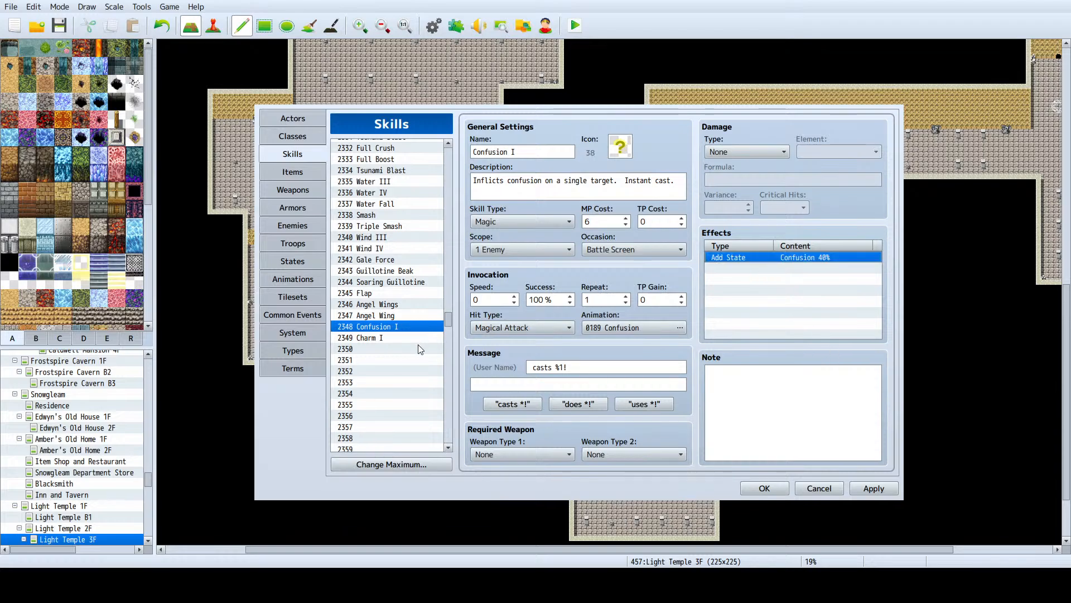
# Step: Set the Add State effect of skill 2349 Charm I to Charm 40%
pyautogui.click(371, 336)
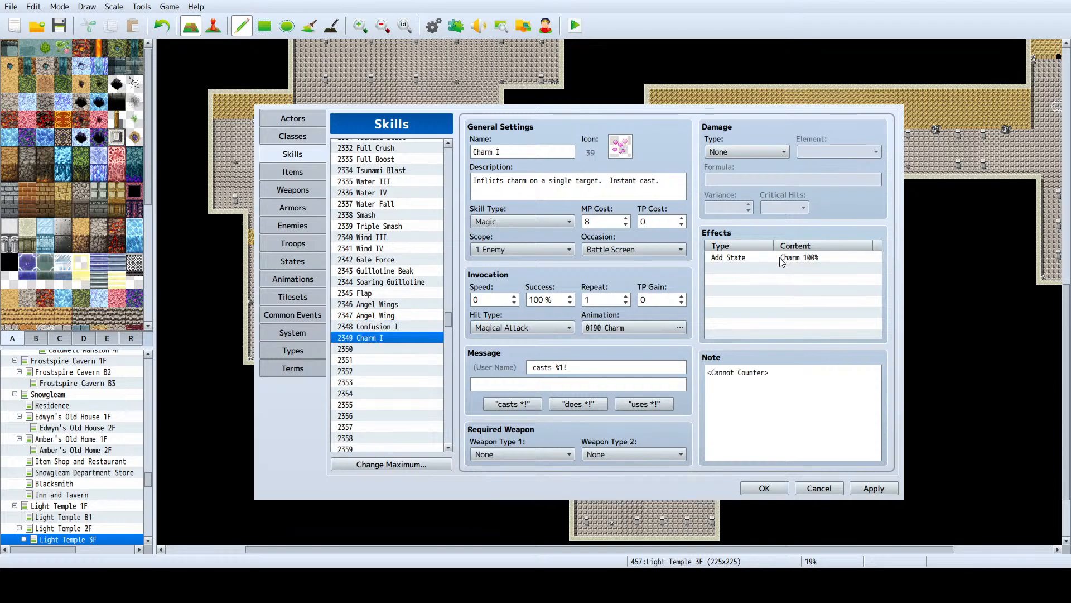
pyautogui.click(783, 379)
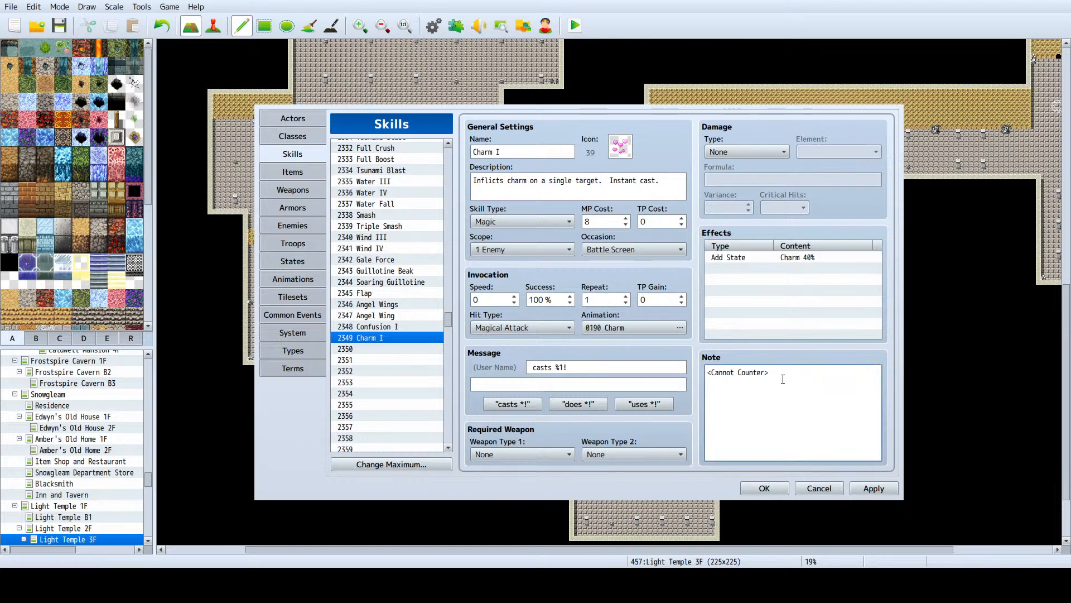
pyautogui.click(367, 326)
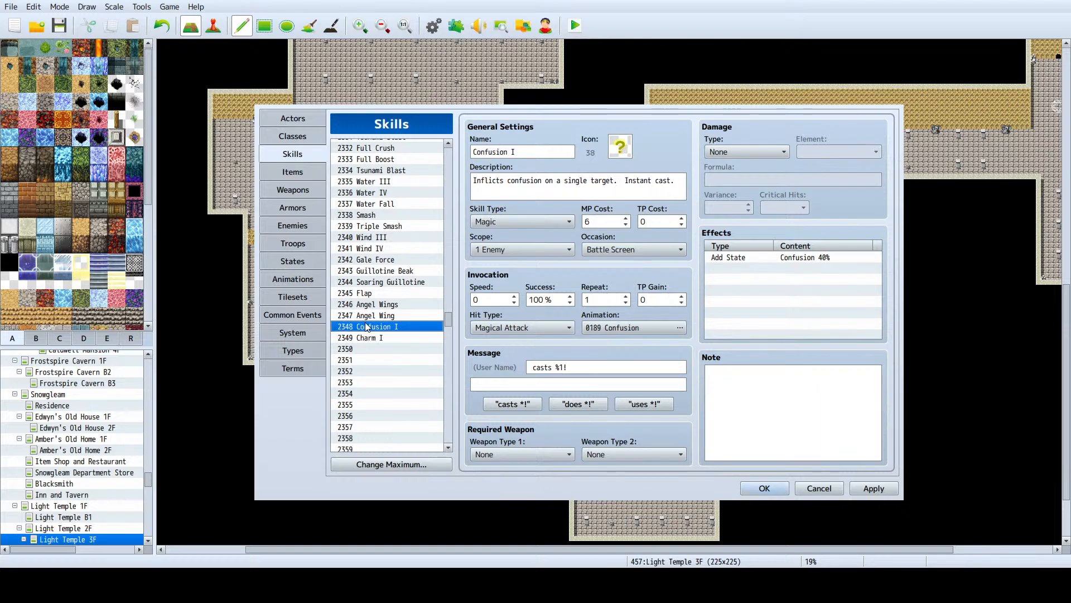
# Step: Copy the <Cannot Counter> note from skill 2349 Charm I into the note of skill 2348 Confusion I
pyautogui.click(345, 338)
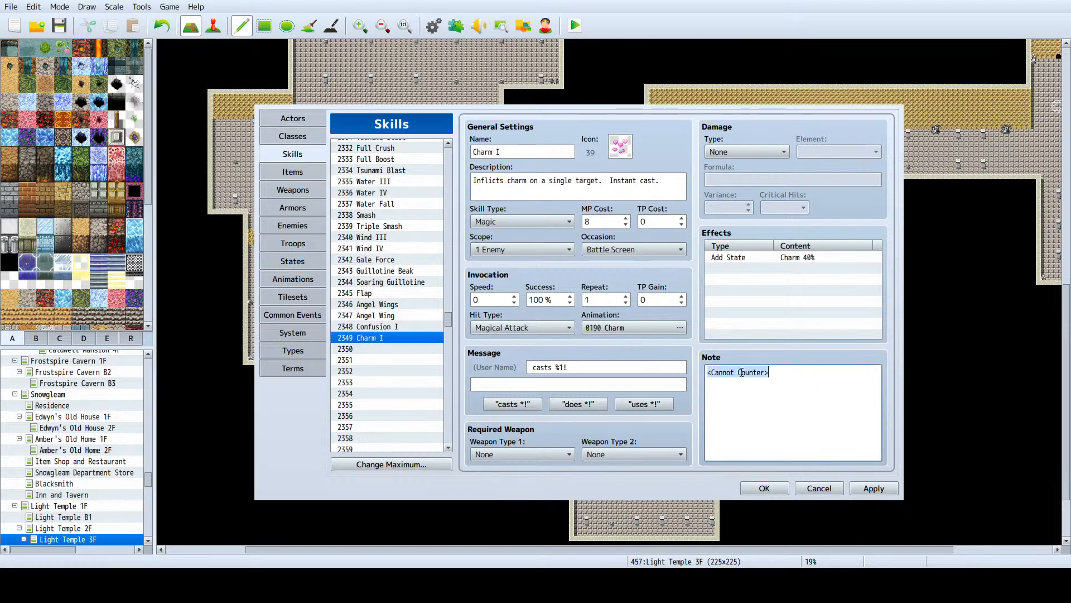
pyautogui.click(371, 328)
pyautogui.click(755, 405)
pyautogui.hotkey('ctrl', 'v')
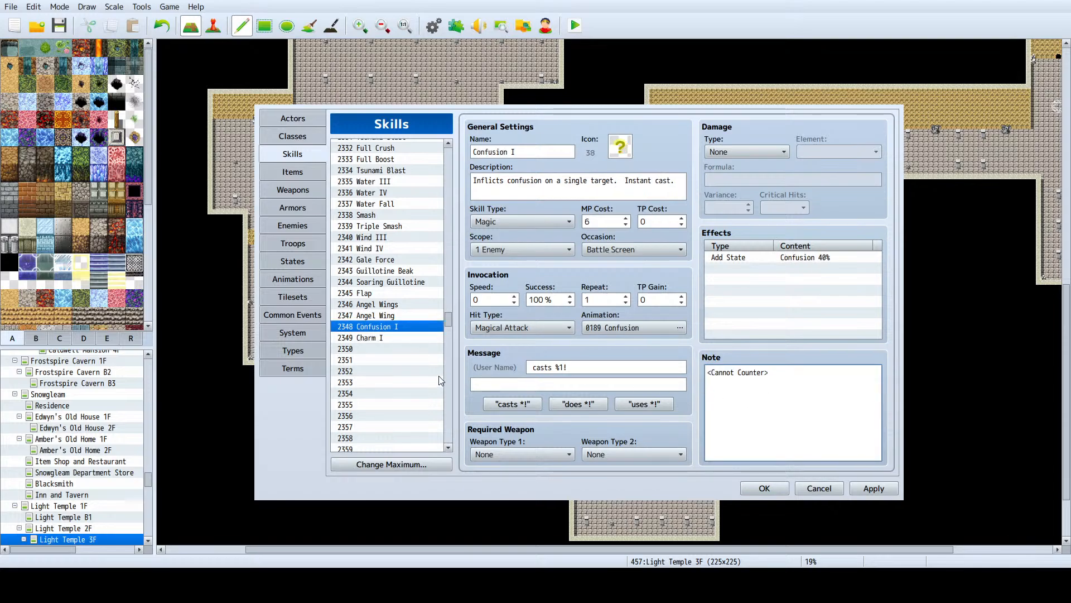
pyautogui.click(407, 338)
pyautogui.click(406, 331)
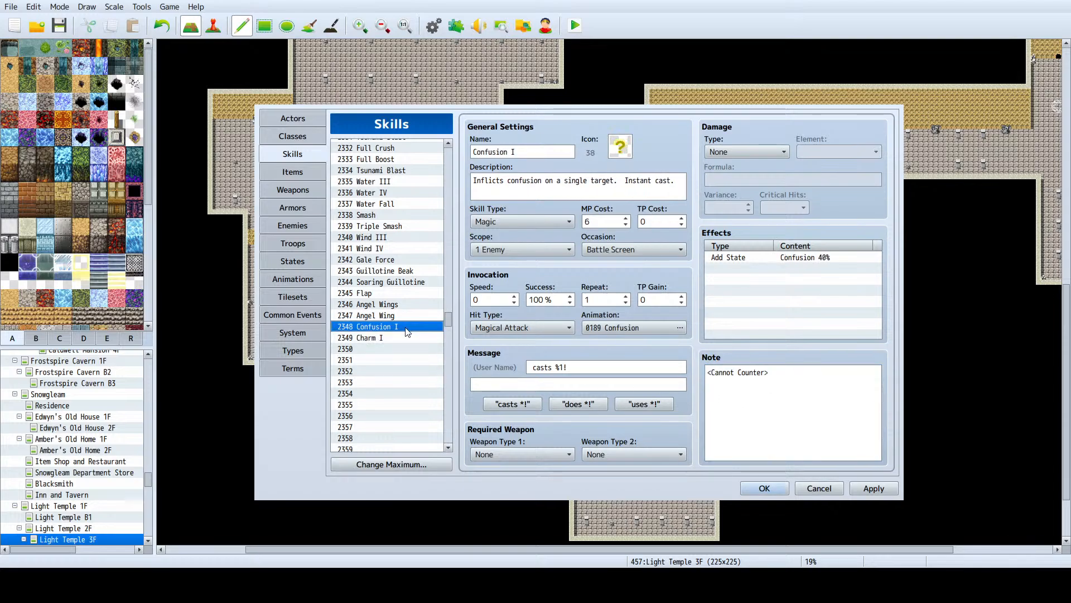
pyautogui.click(392, 339)
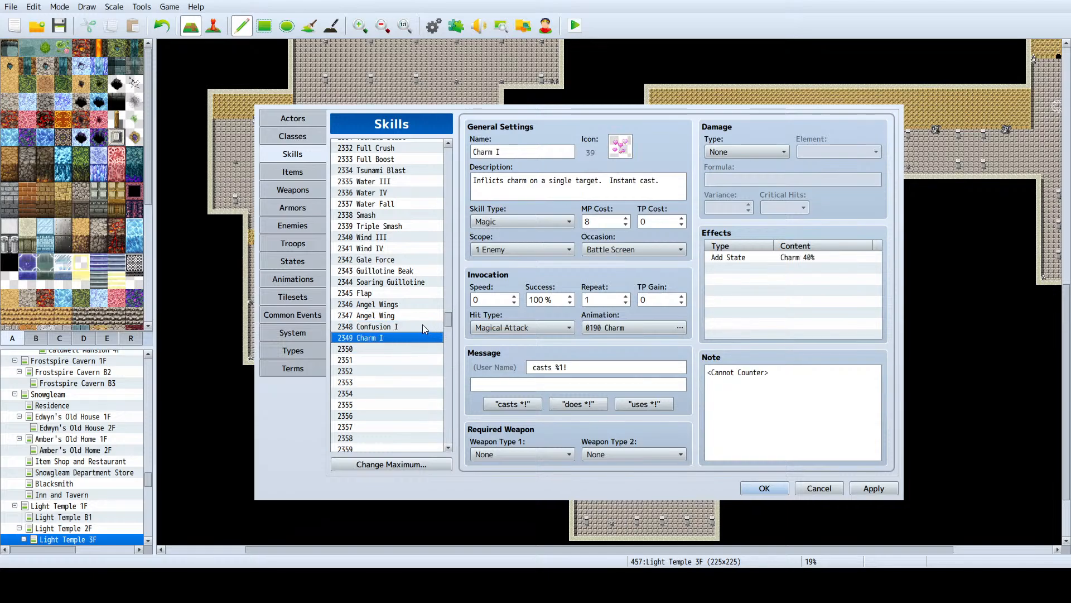
# Step: Remove the Silence state resistance from the traits of enemy 0969 Cherub
pyautogui.click(306, 222)
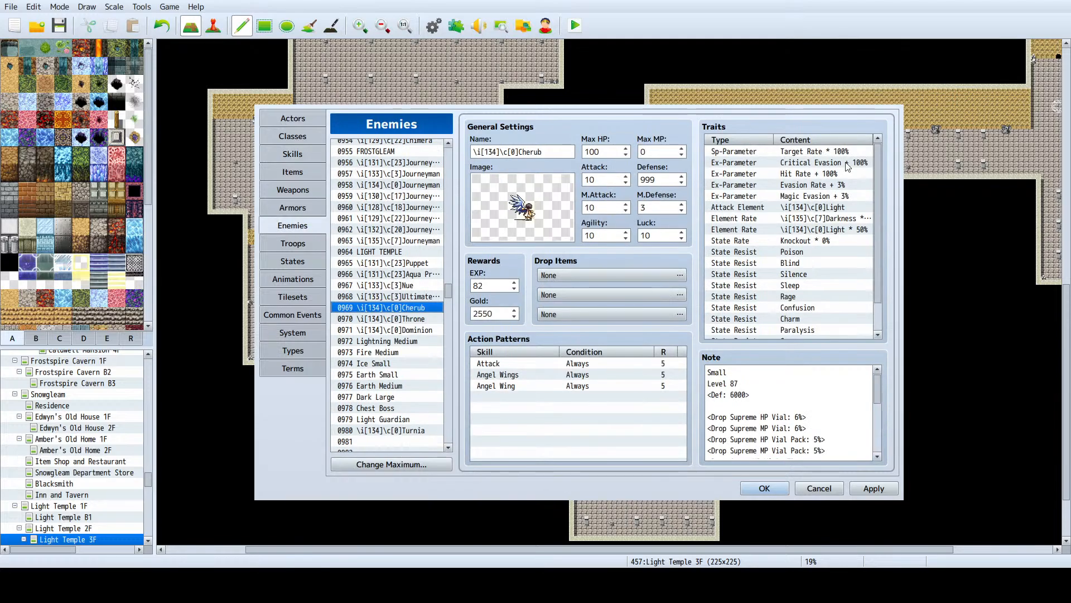
pyautogui.scroll(-1, 798, 240)
pyautogui.click(798, 246)
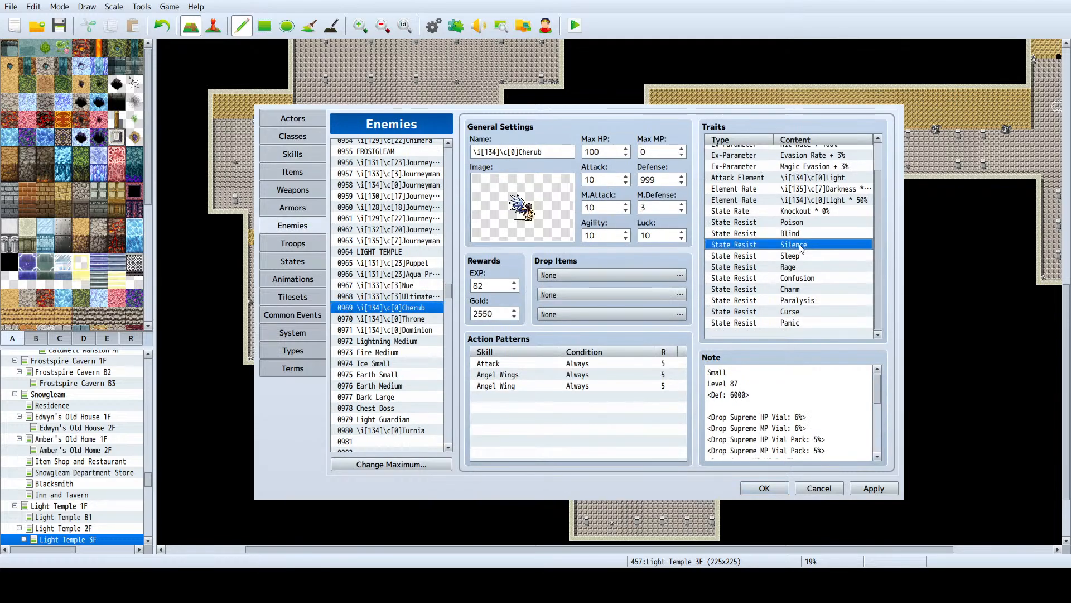
pyautogui.press('Delete')
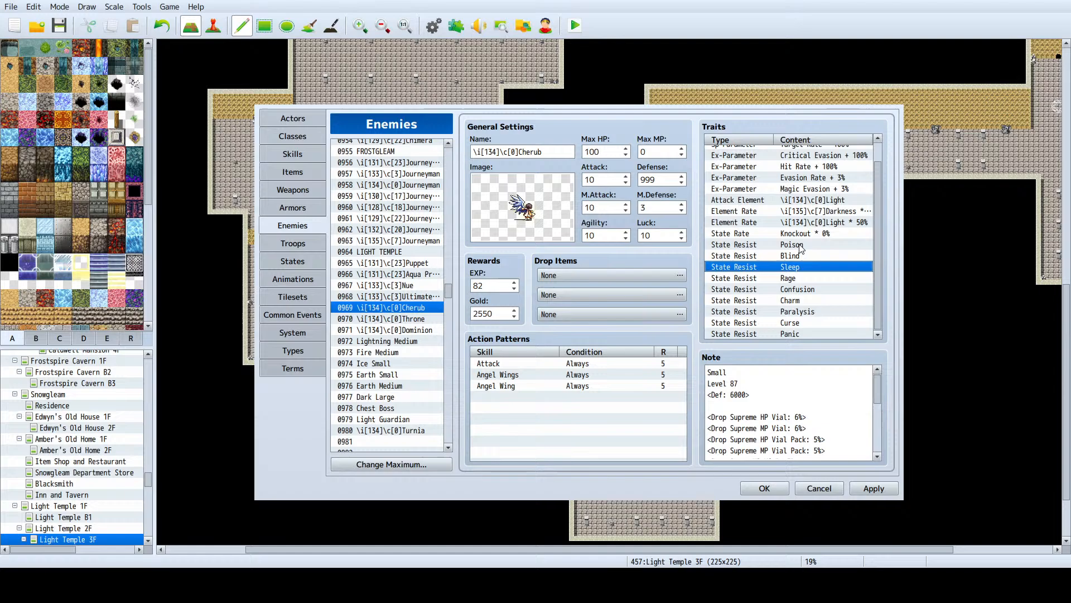
# Step: Duplicate Cherub's Angel Wing action pattern and change the copy's skill to Confusion I
pyautogui.doubleClick(518, 397)
pyautogui.click(660, 487)
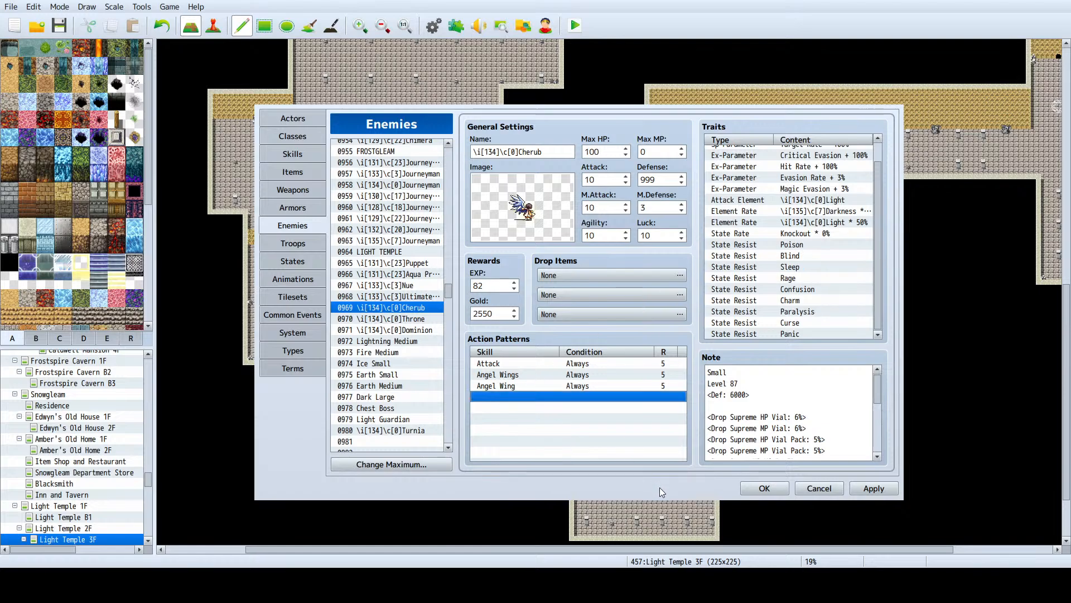
pyautogui.click(507, 389)
pyautogui.hotkey('ctrl', 'c')
pyautogui.hotkey('ctrl', 'v')
pyautogui.doubleClick(506, 397)
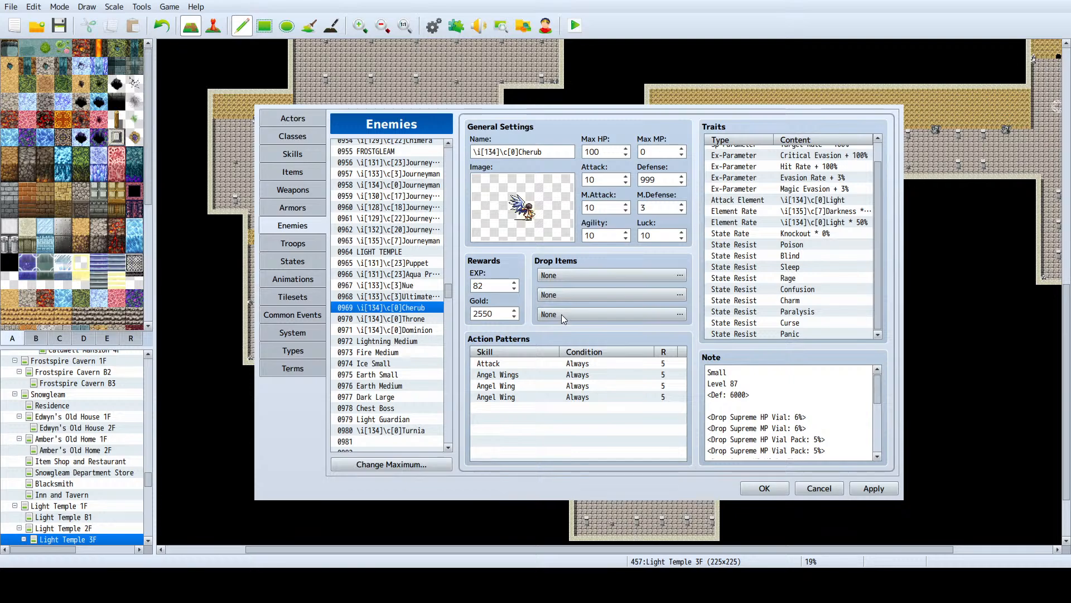
# Step: Set Cherub's Max MP to 9999
pyautogui.click(655, 153)
pyautogui.press('BackSpace')
pyautogui.write('9999')
# Step: Duplicate Cherub's Confusion I action pattern, change the copy's skill to Charm I, and apply the database changes
pyautogui.click(486, 399)
pyautogui.hotkey('ctrl', 'c')
pyautogui.hotkey('ctrl', 'v')
pyautogui.doubleClick(493, 407)
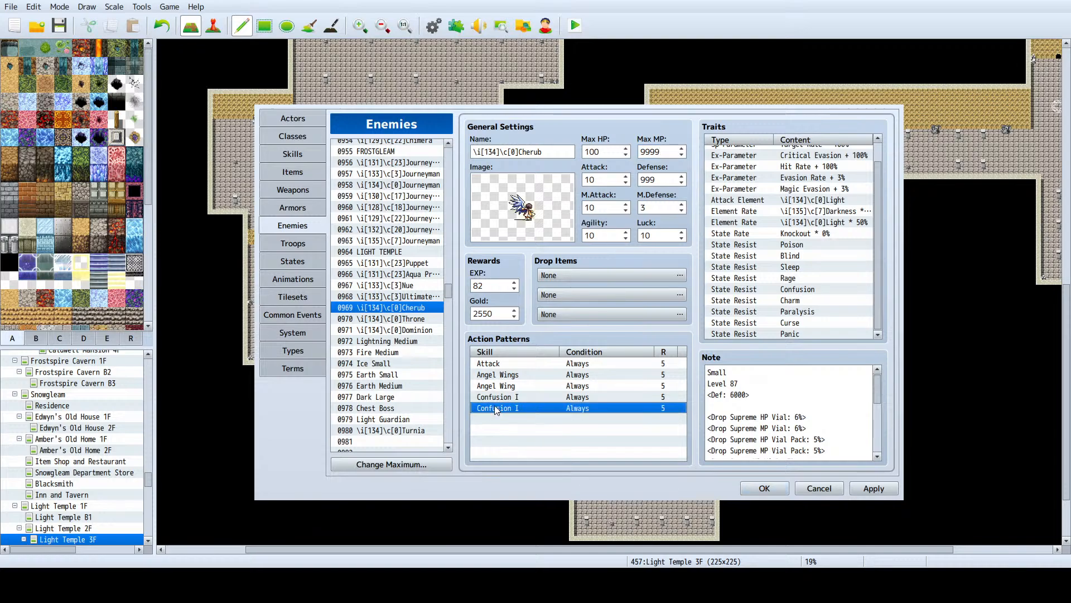
pyautogui.click(556, 313)
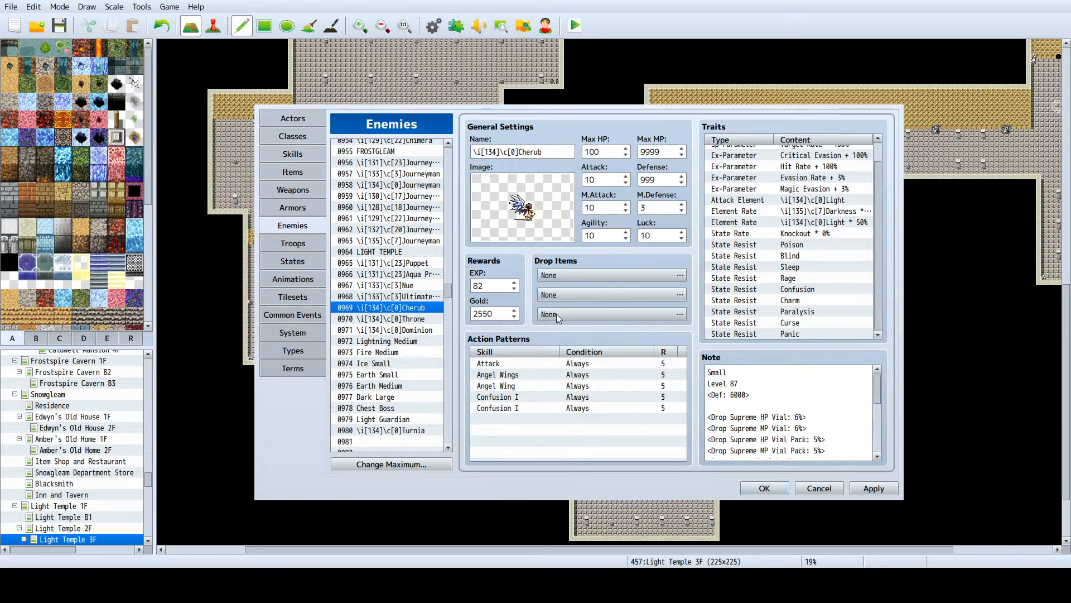
pyautogui.click(575, 484)
pyautogui.scroll(-2, 781, 413)
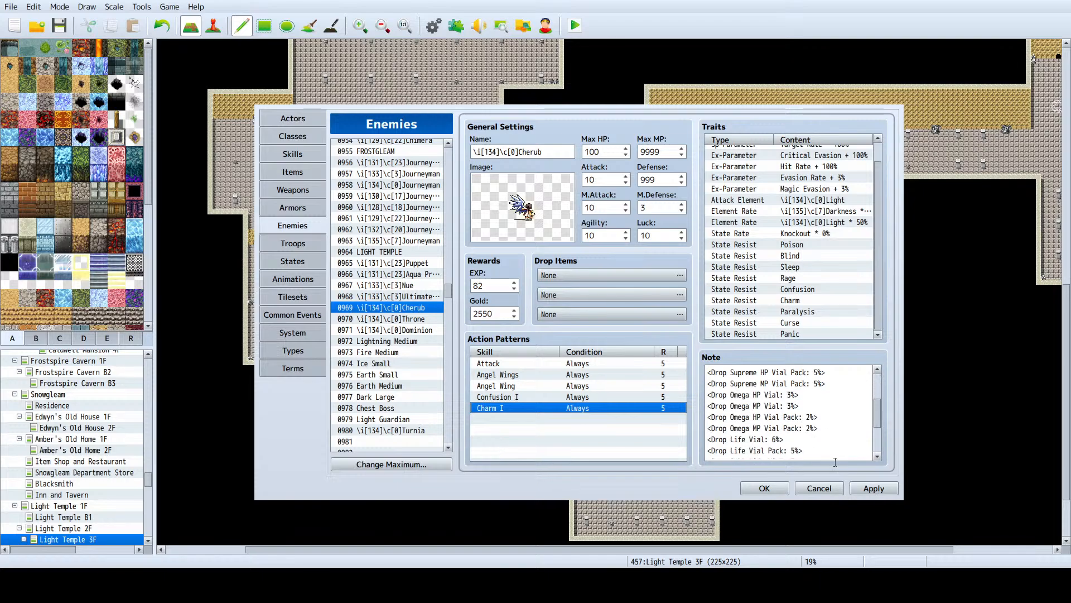
pyautogui.click(874, 487)
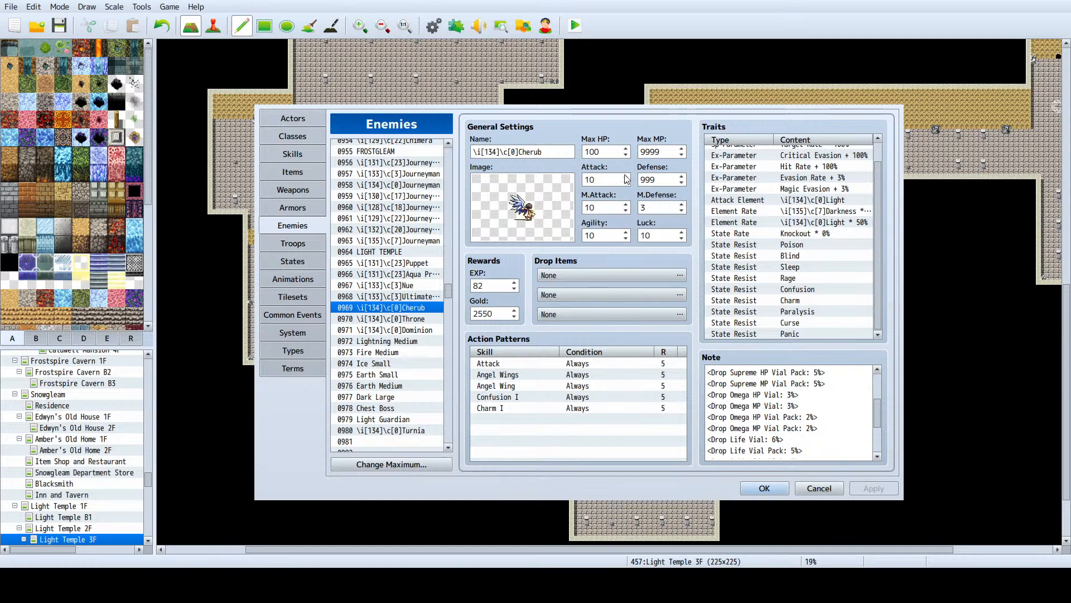
# Step: Examine the stats of the other Light Temple enemies and the Frostgleam Journeyman enemies for comparison with Cherub
pyautogui.click(421, 297)
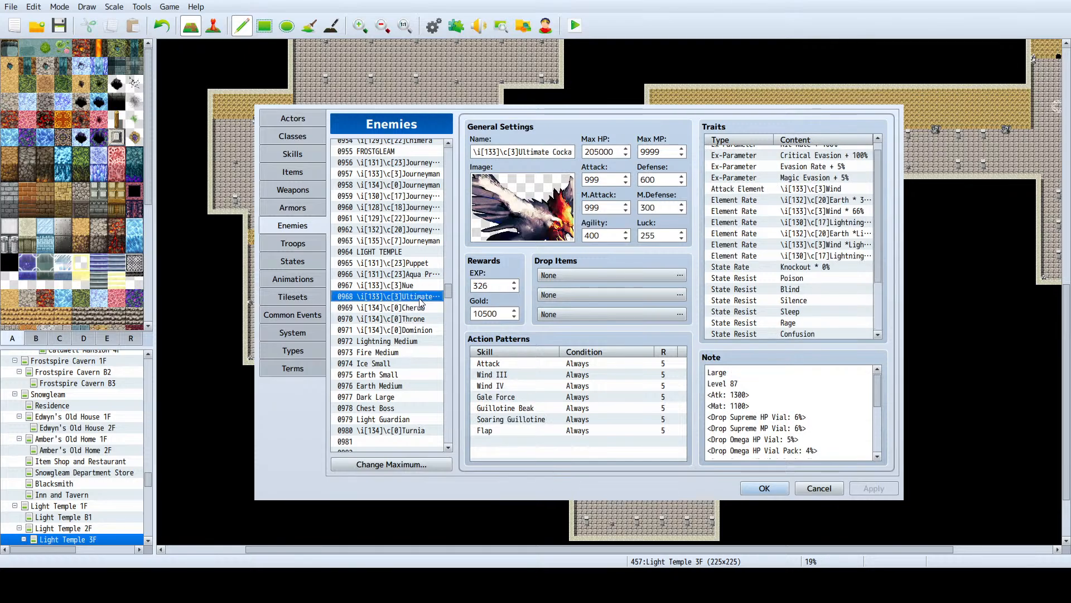
pyautogui.click(420, 288)
pyautogui.click(424, 264)
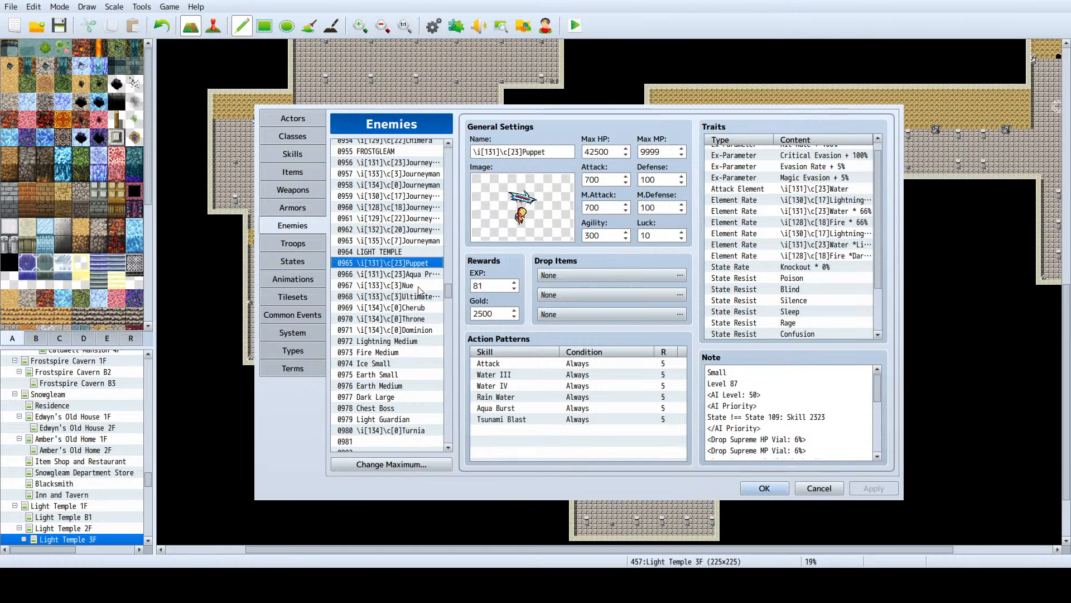
pyautogui.click(419, 308)
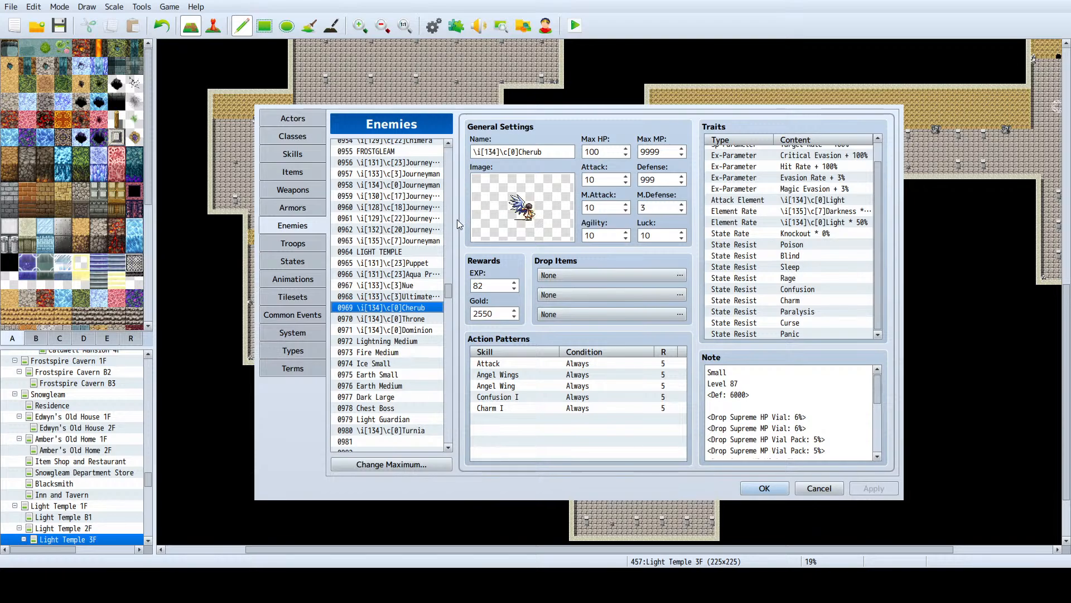
pyautogui.scroll(3, 418, 245)
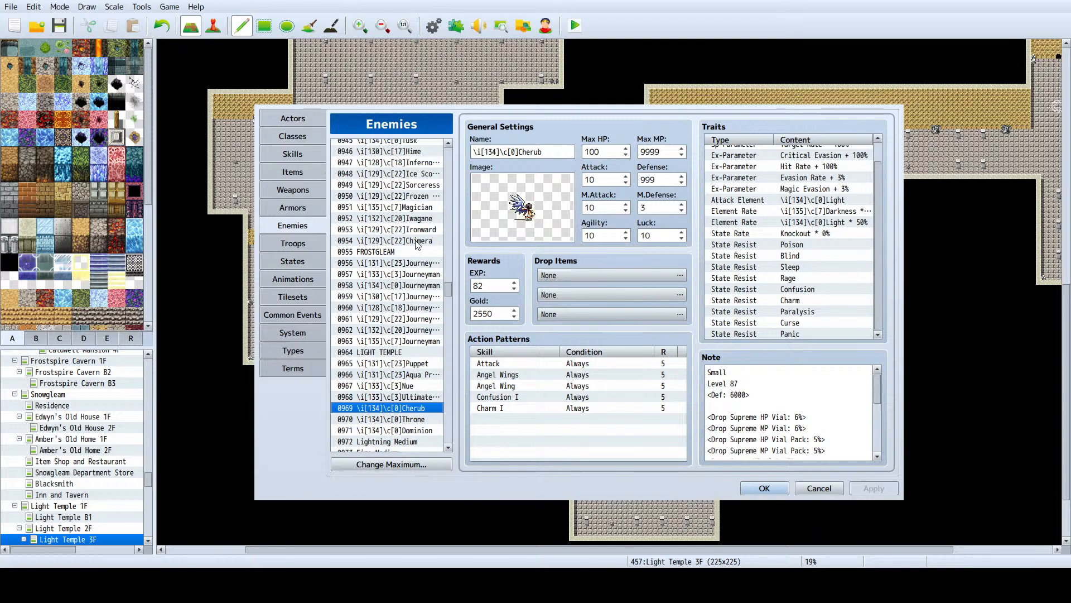
pyautogui.click(398, 297)
pyautogui.click(401, 319)
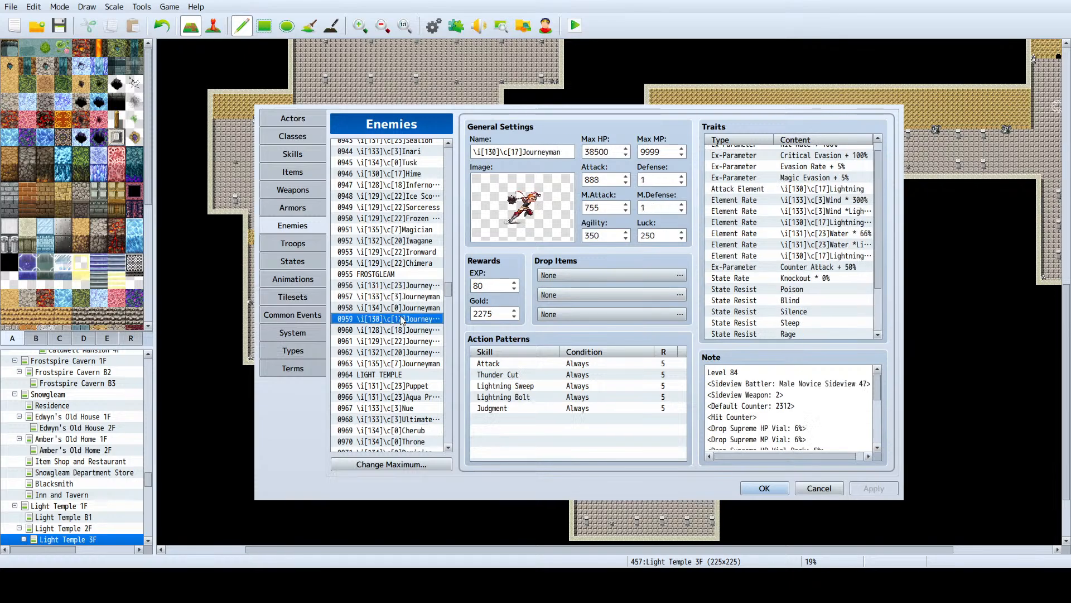
pyautogui.click(404, 329)
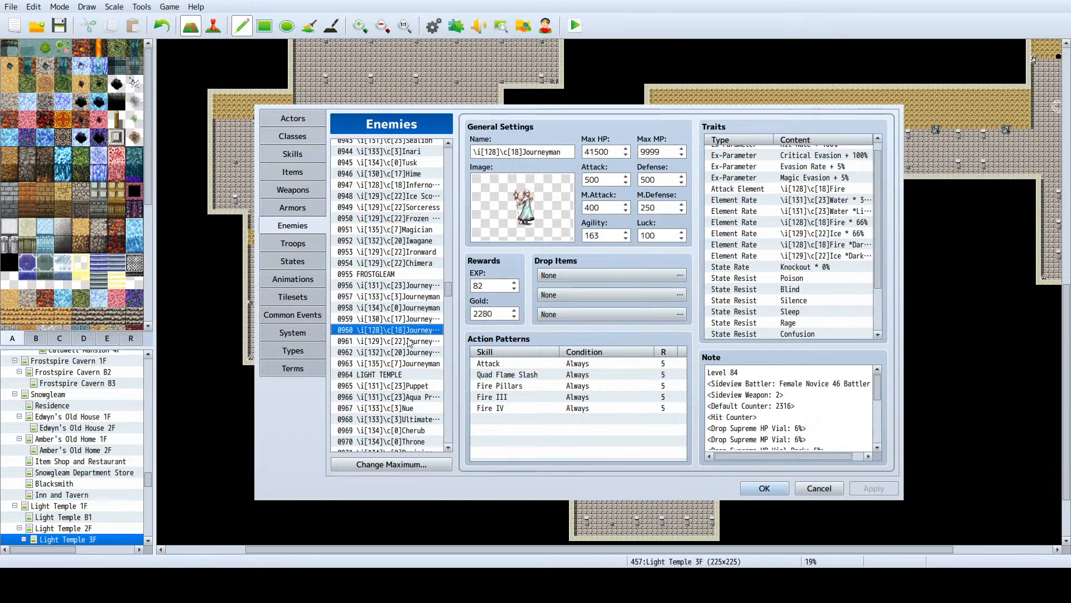
pyautogui.click(409, 342)
pyautogui.click(410, 353)
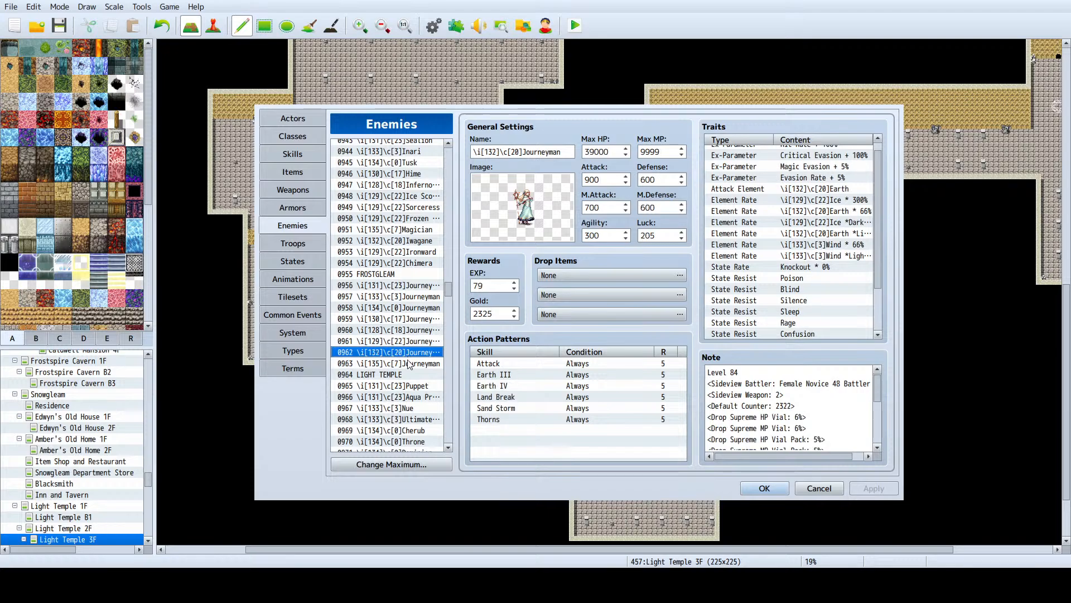
pyautogui.click(410, 364)
pyautogui.scroll(-4, 410, 363)
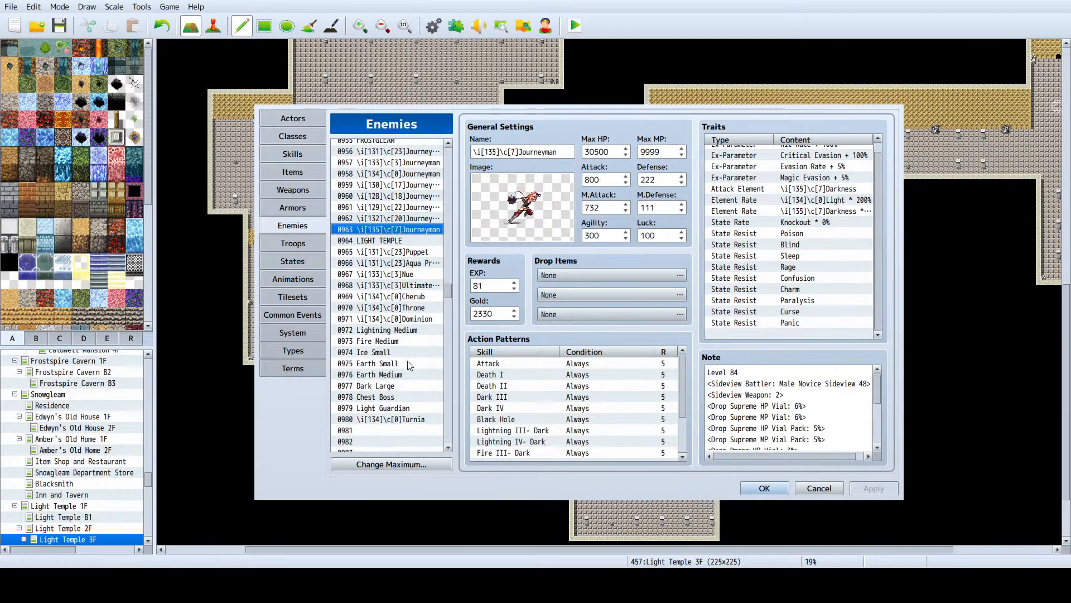
# Step: Set enemy 0969 Cherub's Max HP to 30000 and its Attack to 900
pyautogui.click(419, 298)
pyautogui.doubleClick(596, 153)
pyautogui.write('3')
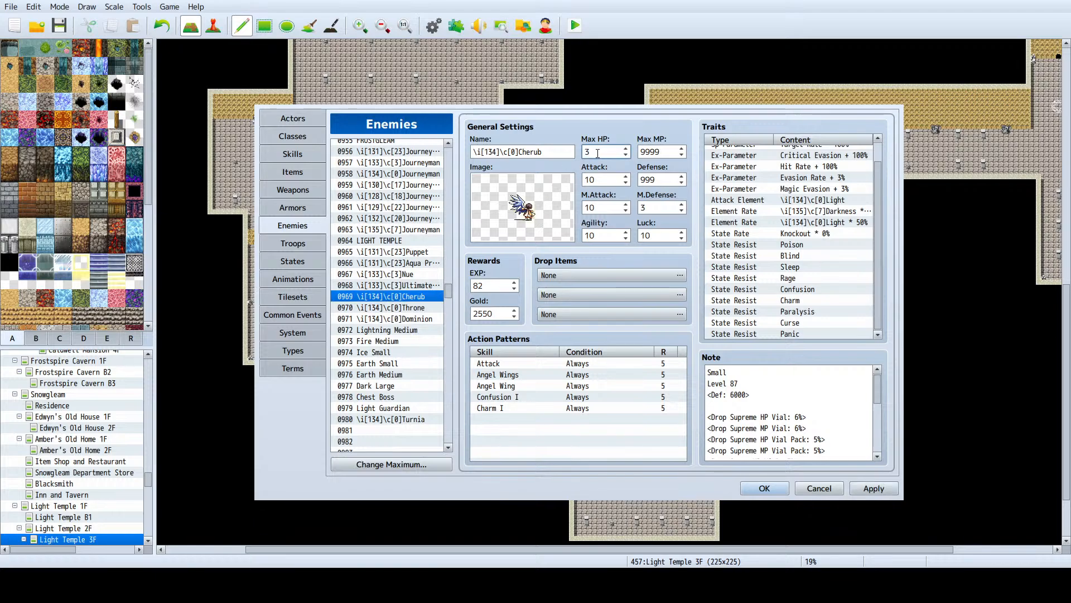
pyautogui.write('0000')
pyautogui.doubleClick(590, 180)
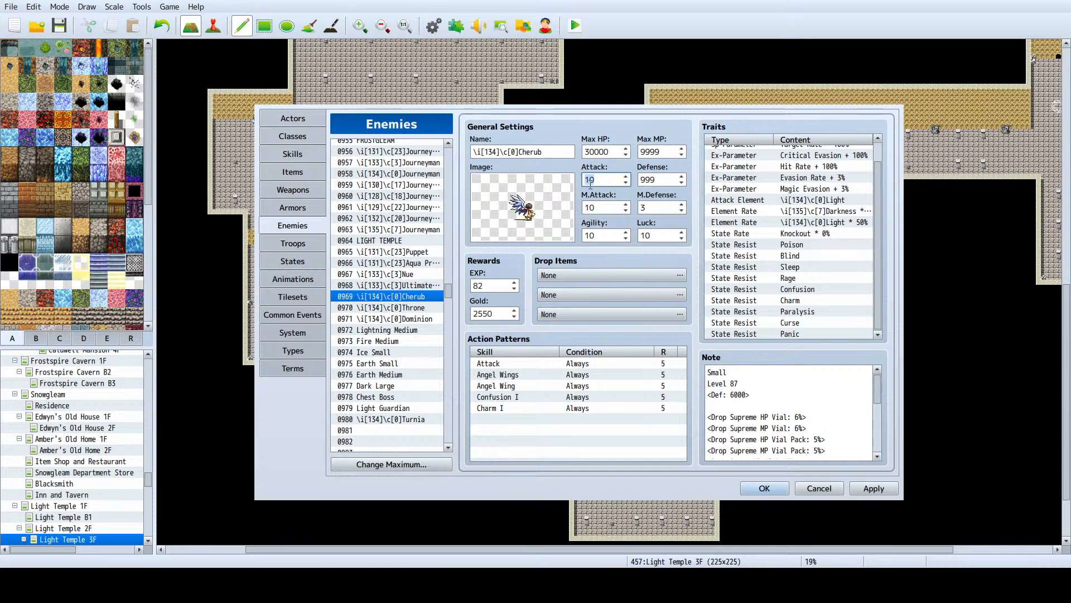
pyautogui.write('9')
pyautogui.write('90')
# Step: Set Cherub's M.Attack to 1, Agility to 362 and Luck to 300, and apply the changes
pyautogui.click(607, 204)
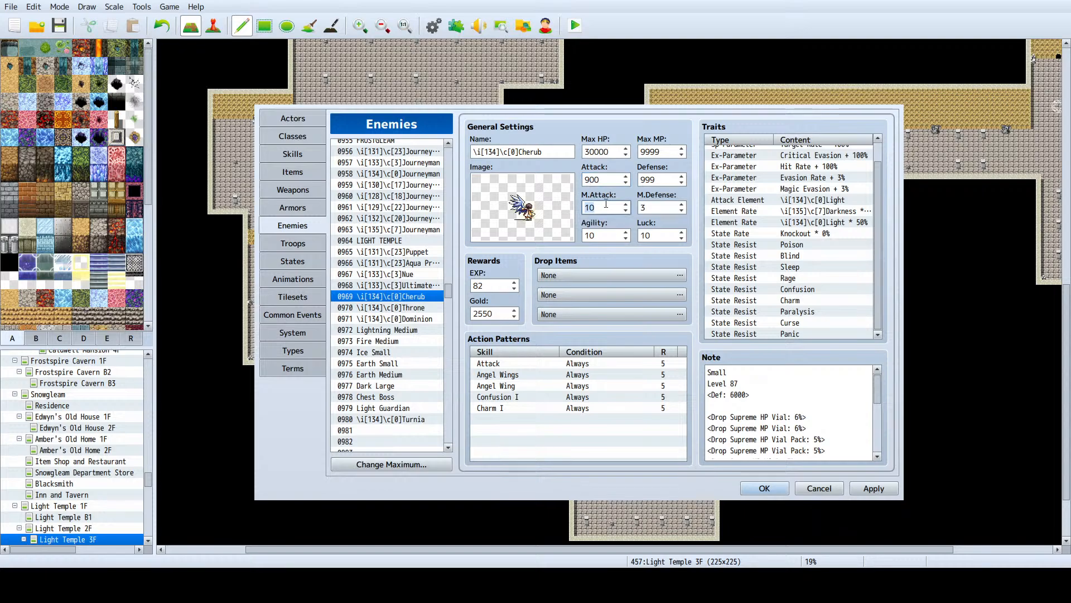
pyautogui.write('1')
pyautogui.click(606, 237)
pyautogui.write('362')
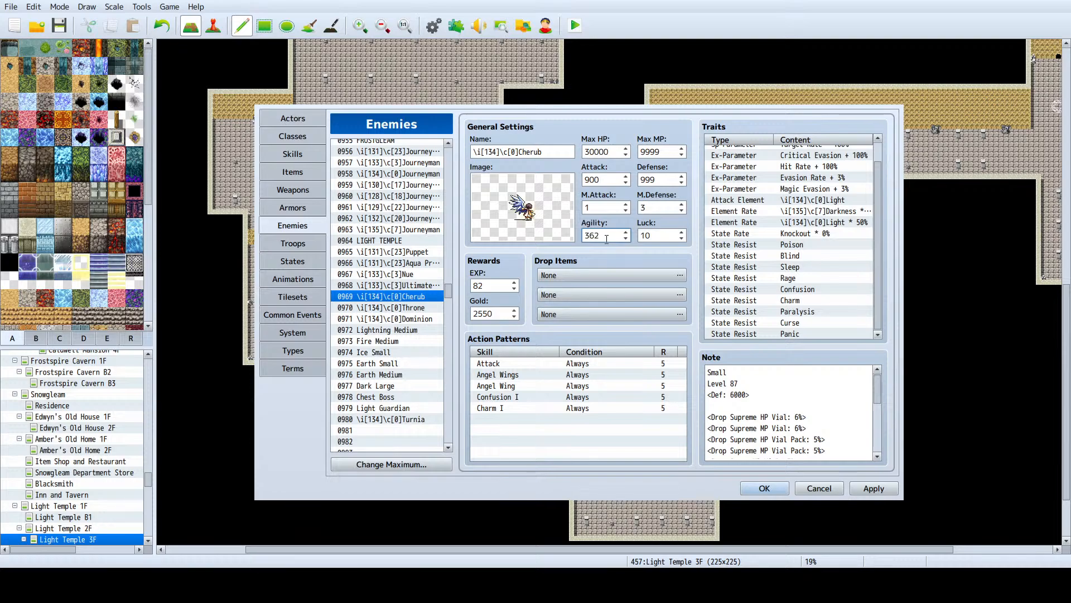
pyautogui.click(646, 239)
pyautogui.write('300')
pyautogui.click(862, 491)
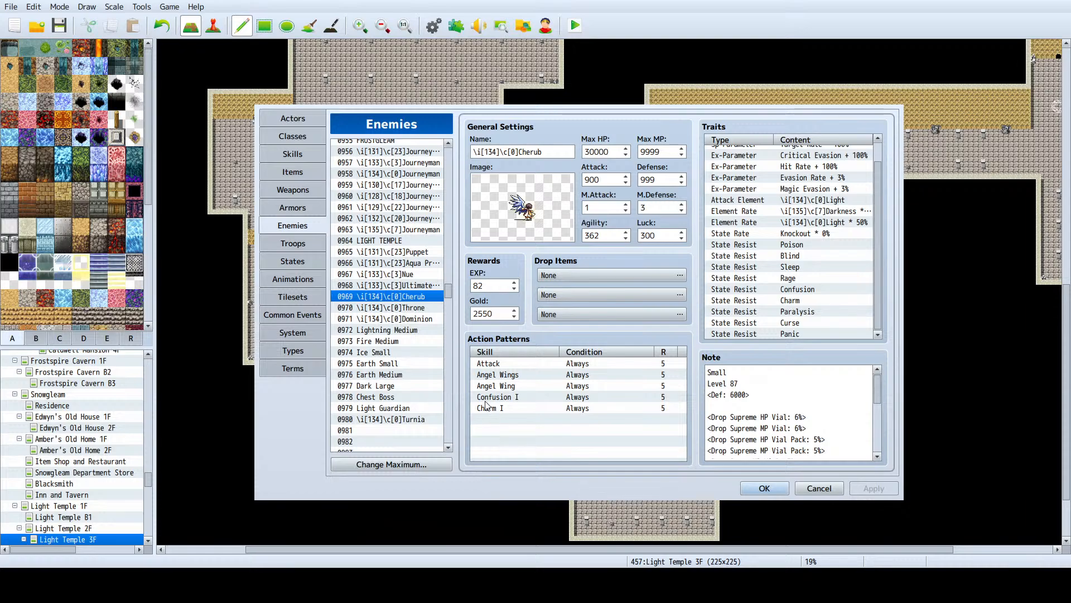
# Step: Look through the existing skills, from Charm I back to the earlier enemy skills, for a death skill to reuse for Throne
pyautogui.click(414, 308)
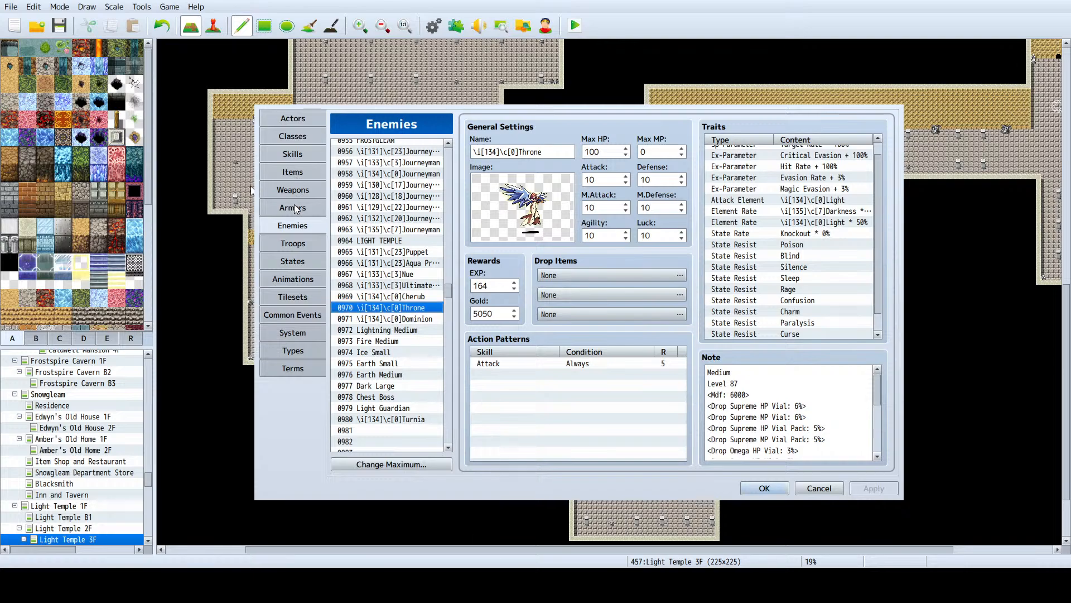
pyautogui.click(293, 154)
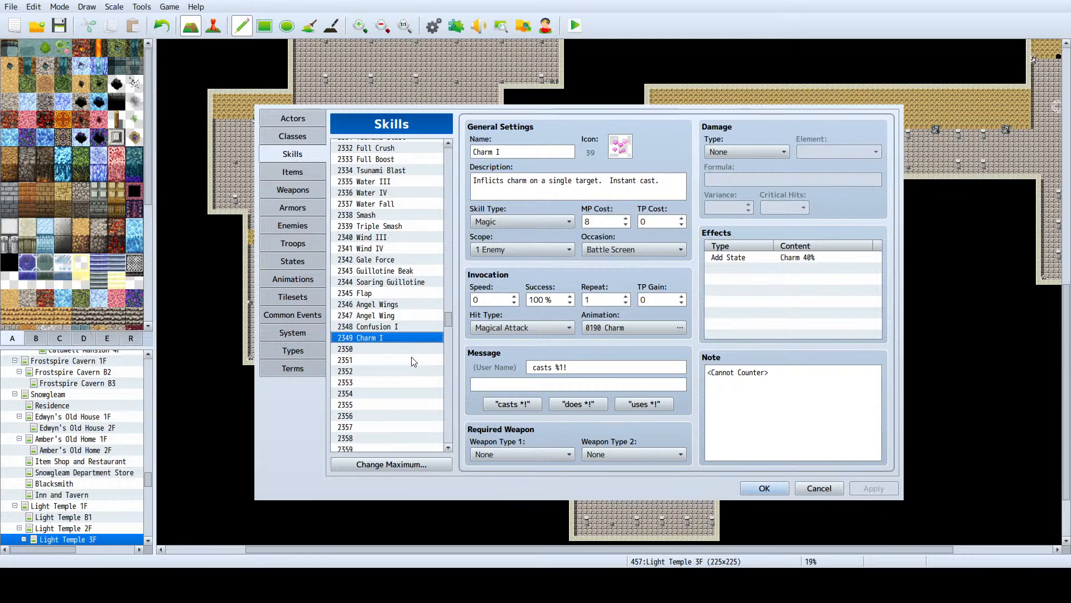
pyautogui.scroll(2, 403, 353)
pyautogui.scroll(6, 403, 353)
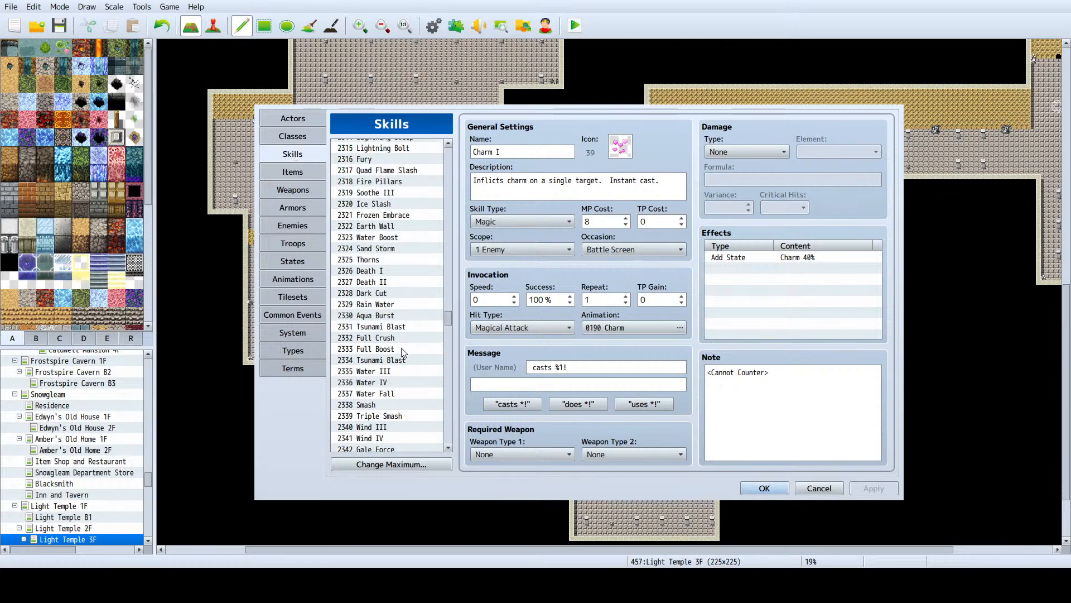
pyautogui.click(403, 350)
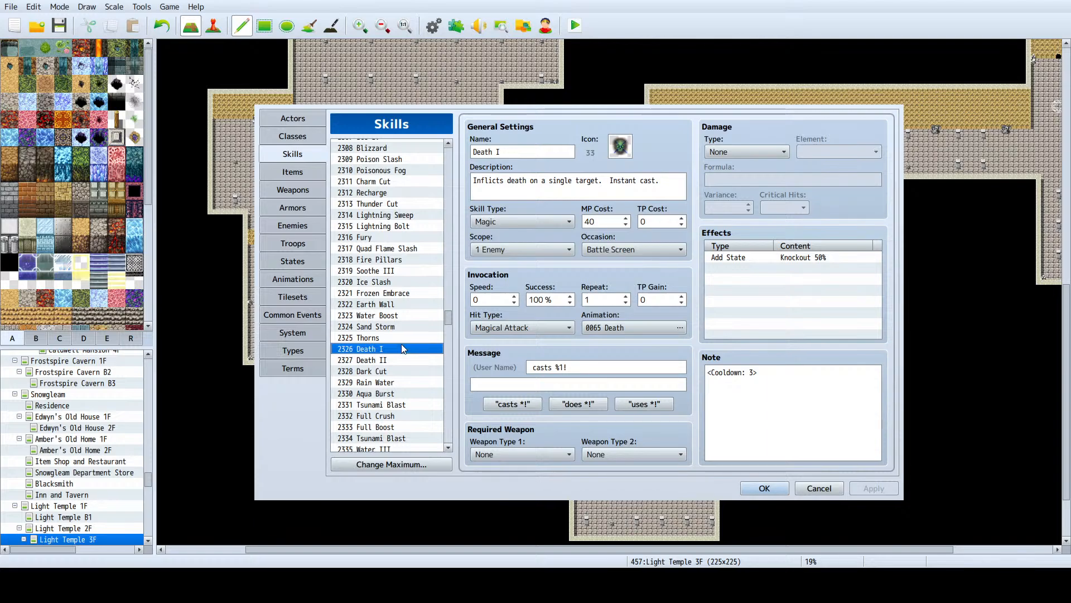
pyautogui.scroll(4, 405, 343)
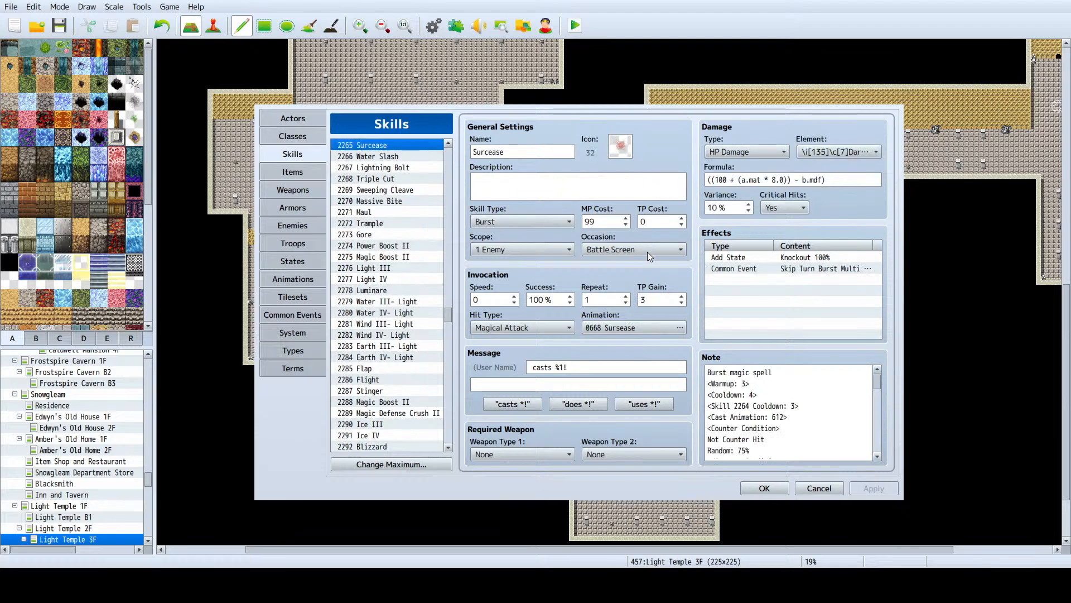
pyautogui.press('Up')
pyautogui.press('Up')
pyautogui.press('Up')
pyautogui.press('Up')
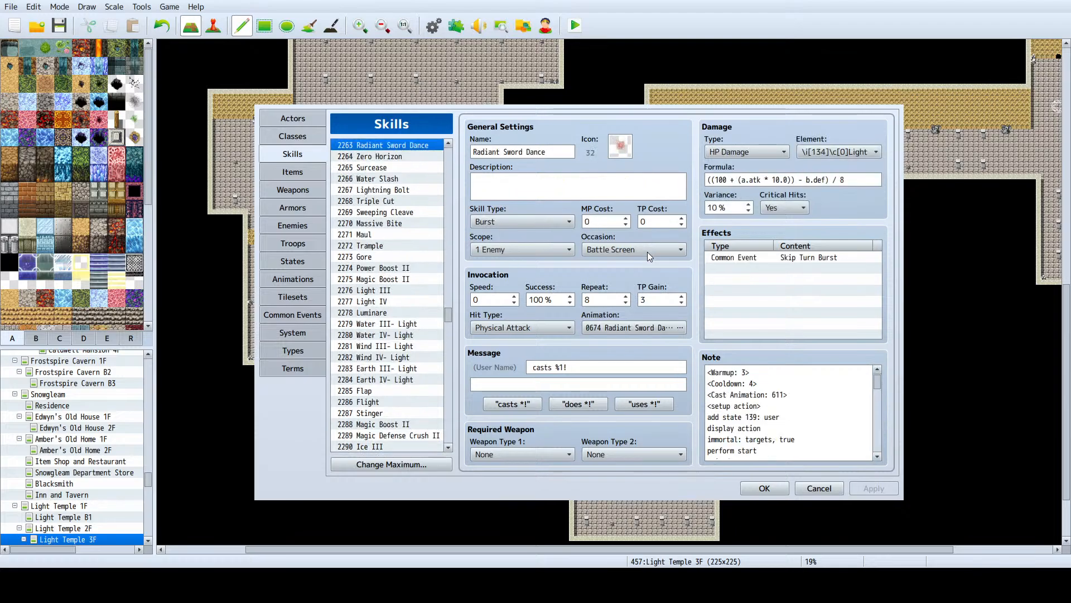
pyautogui.press('Up')
pyautogui.press('Up')
pyautogui.press('Up')
pyautogui.press('Up')
pyautogui.press('Up')
pyautogui.press('Up')
pyautogui.press('Up')
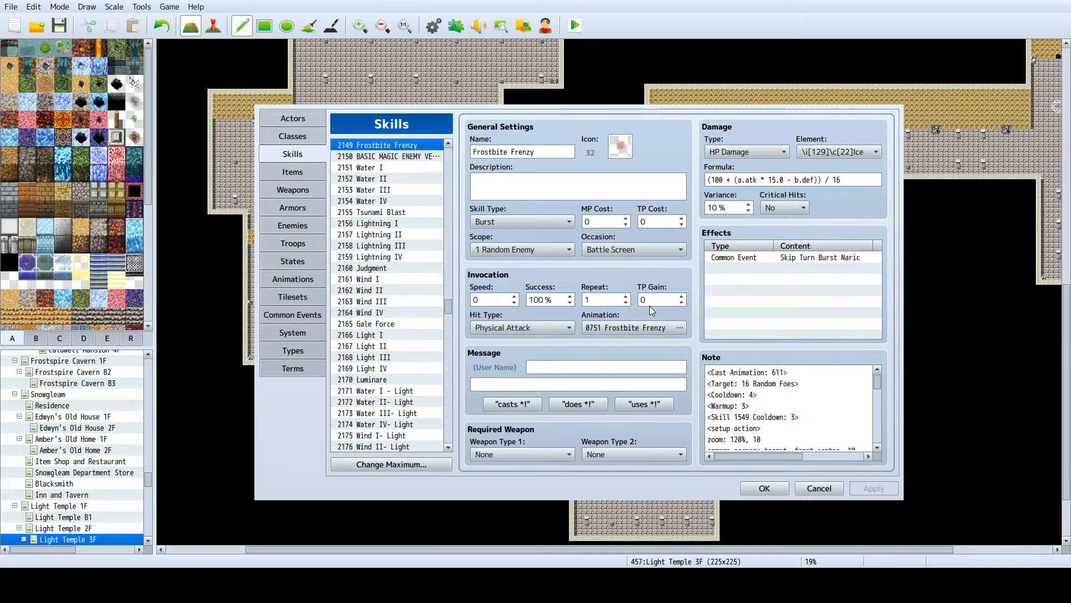
pyautogui.press('pageup')
pyautogui.press('pageup')
pyautogui.press('pageup')
pyautogui.press('pageup')
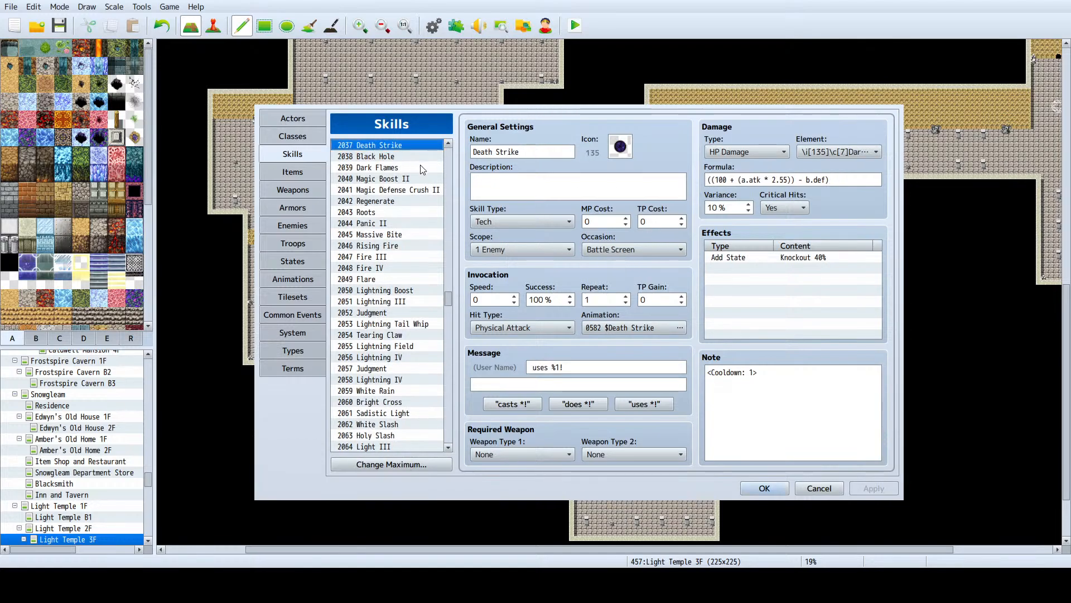
# Step: Copy skill 2037 Death Strike into the empty skill slot 2350
pyautogui.scroll(-20, 419, 196)
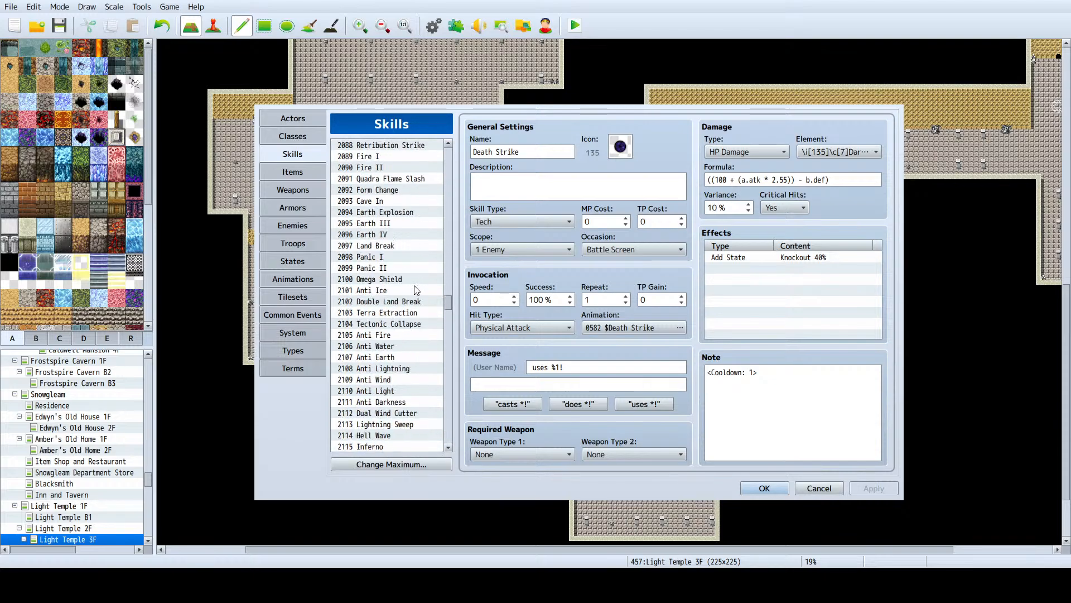
pyautogui.scroll(-20, 401, 302)
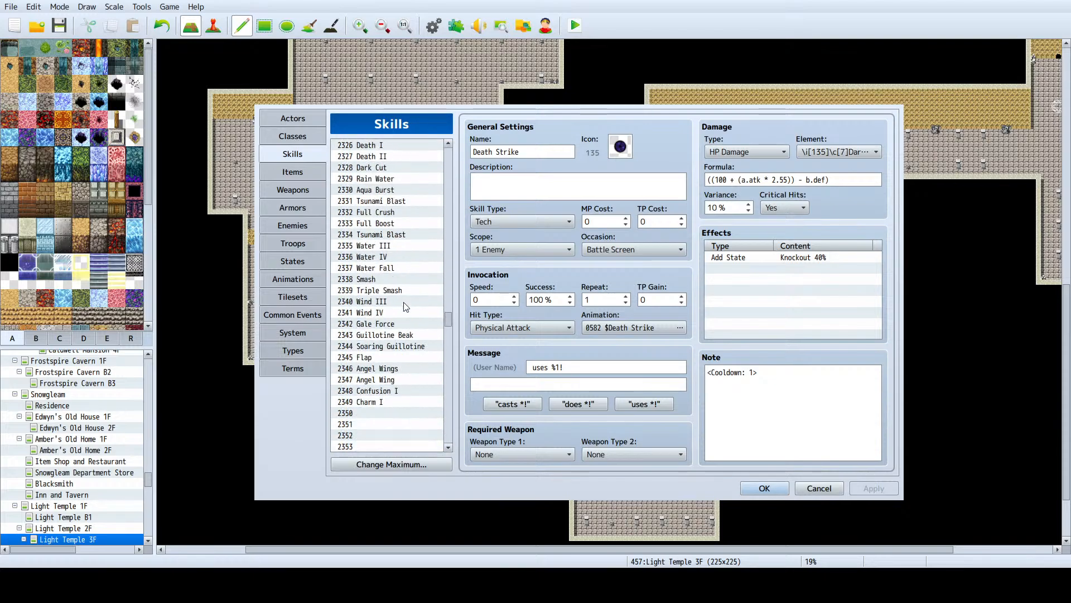
pyautogui.scroll(13, 407, 302)
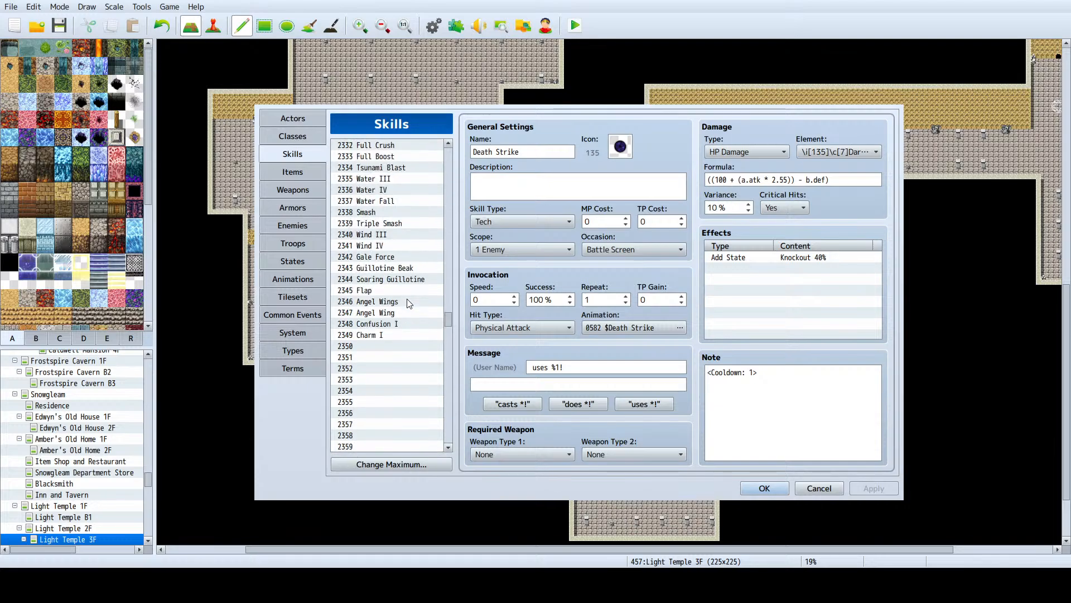
pyautogui.click(391, 326)
pyautogui.click(387, 336)
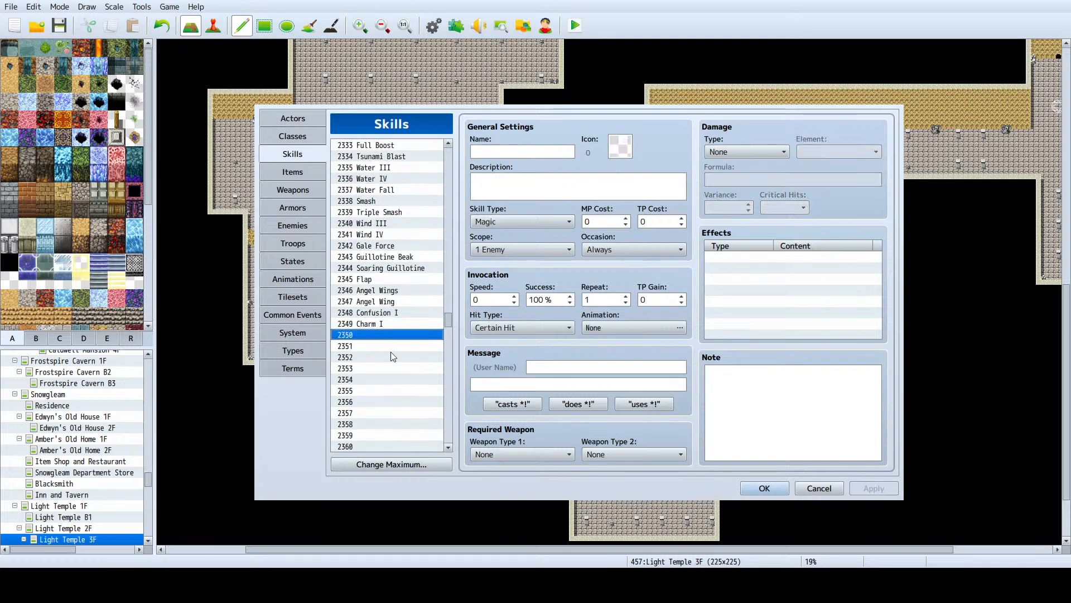
pyautogui.hotkey('ctrl', 'v')
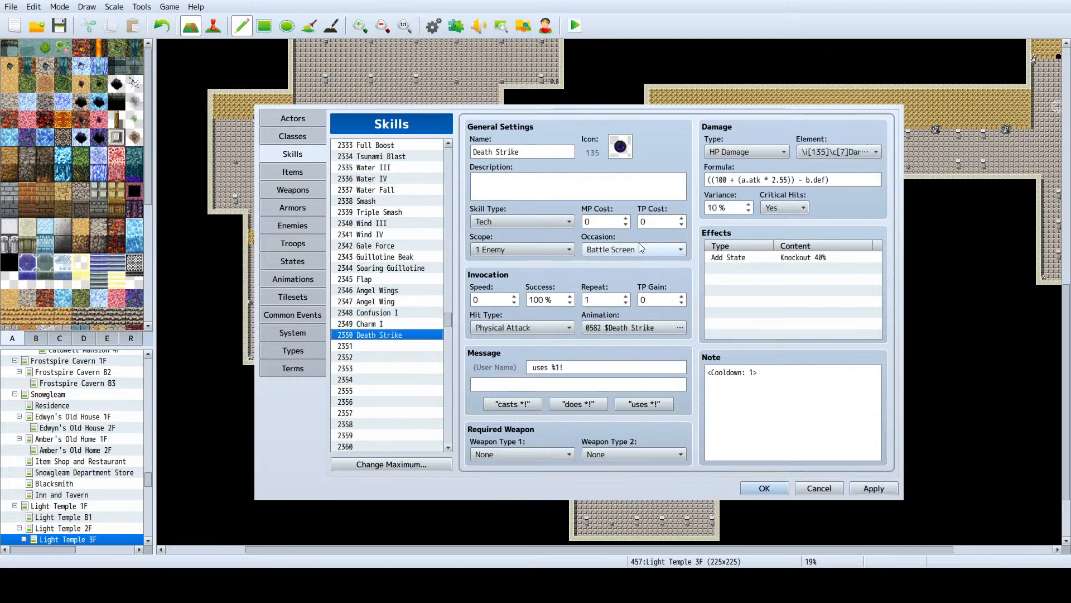
# Step: Give skill 2350 Death Strike the formula ((100 + (a.atk * 2.0)) - b.def), the Light element and icon 134
pyautogui.doubleClick(782, 180)
pyautogui.write('0')
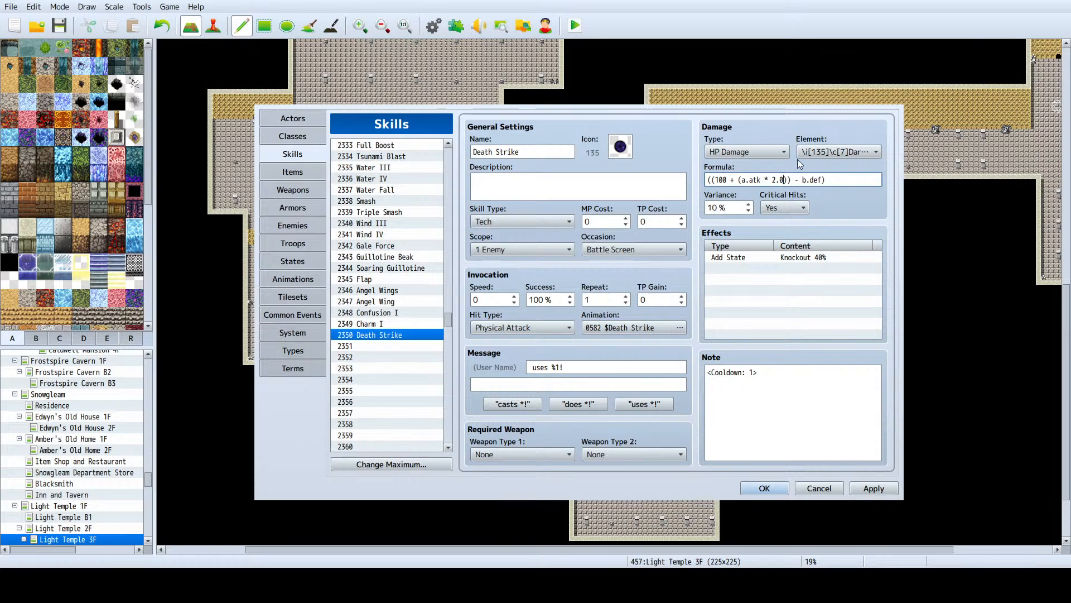
pyautogui.click(858, 151)
pyautogui.press('Up')
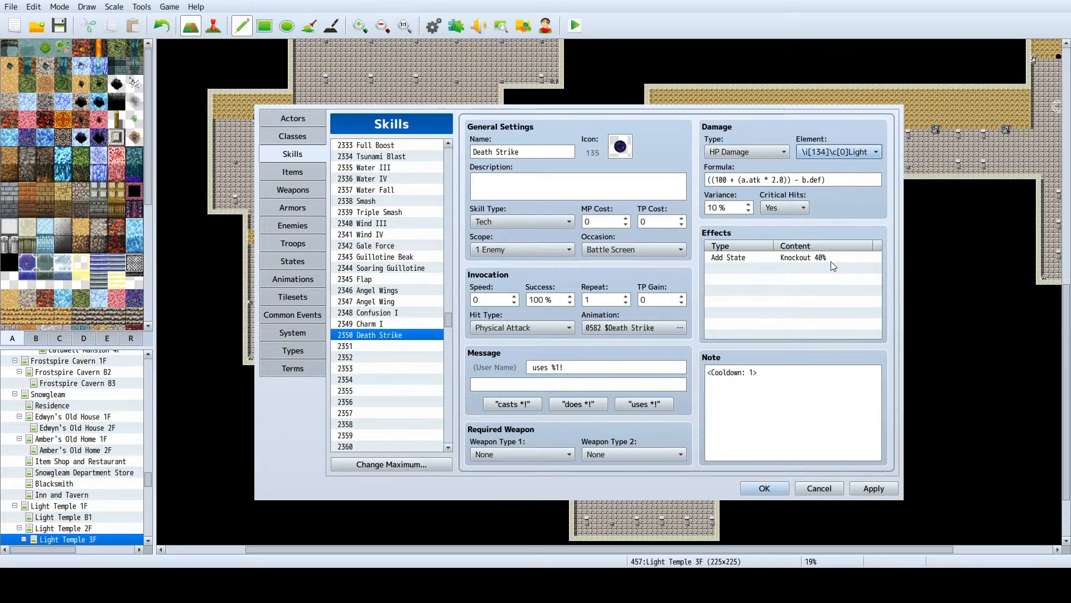
pyautogui.doubleClick(549, 333)
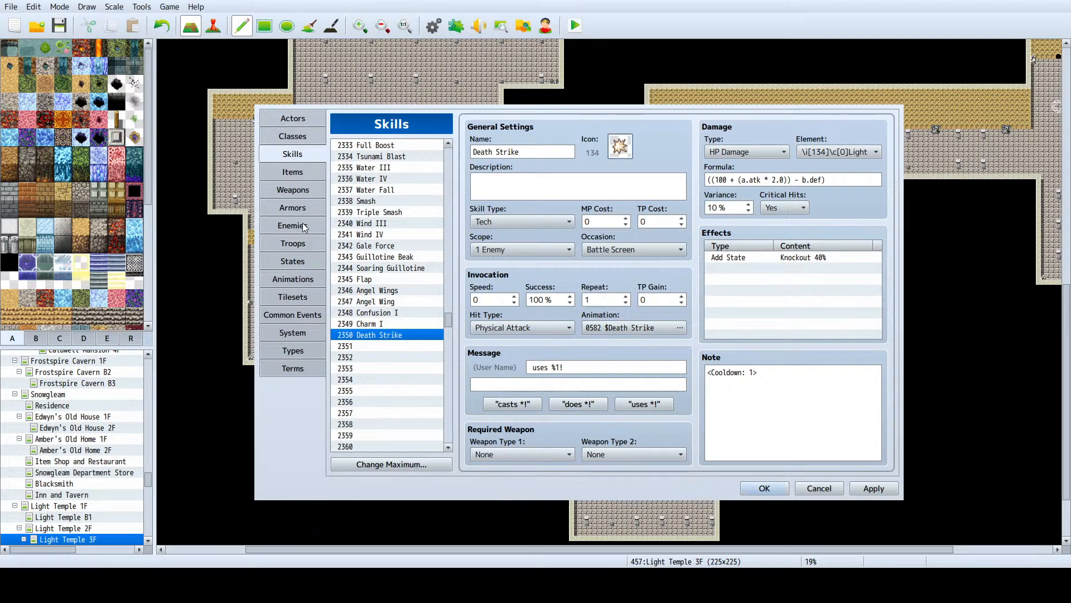
pyautogui.scroll(3, 393, 269)
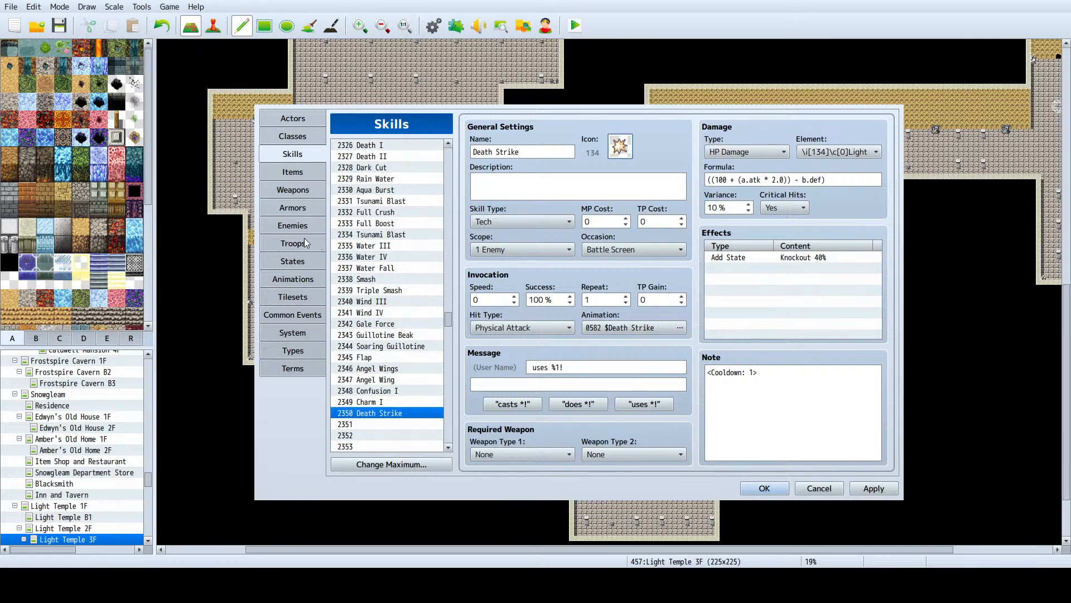
# Step: Add Death Strike and Light III action patterns to enemy 0970 Throne, each with condition Always and rating 5
pyautogui.click(292, 225)
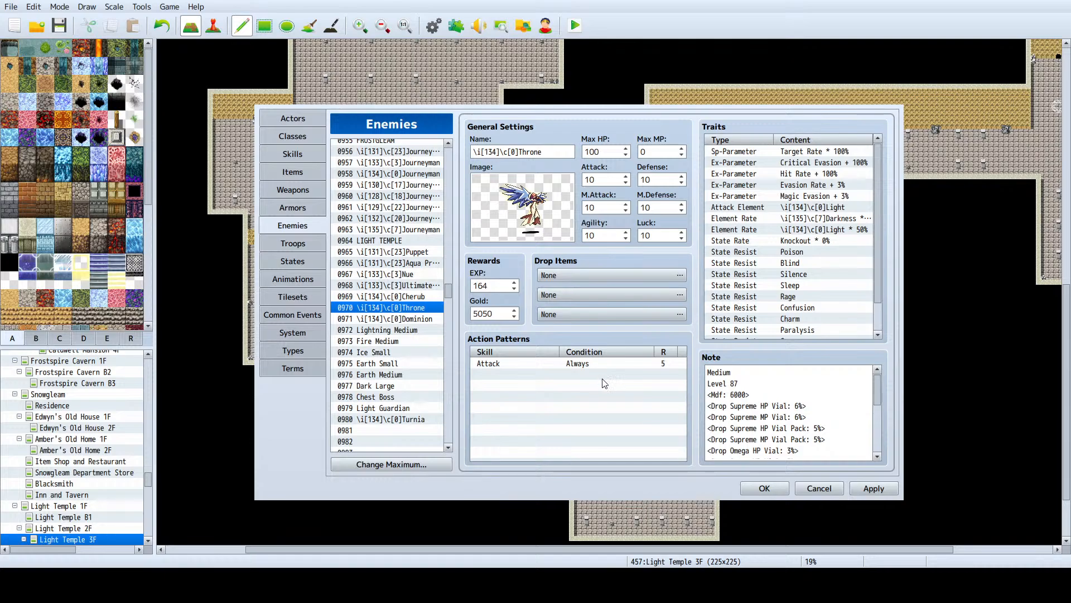
pyautogui.click(590, 479)
pyautogui.click(519, 375)
pyautogui.hotkey('ctrl', 'c')
pyautogui.hotkey('ctrl', 'v')
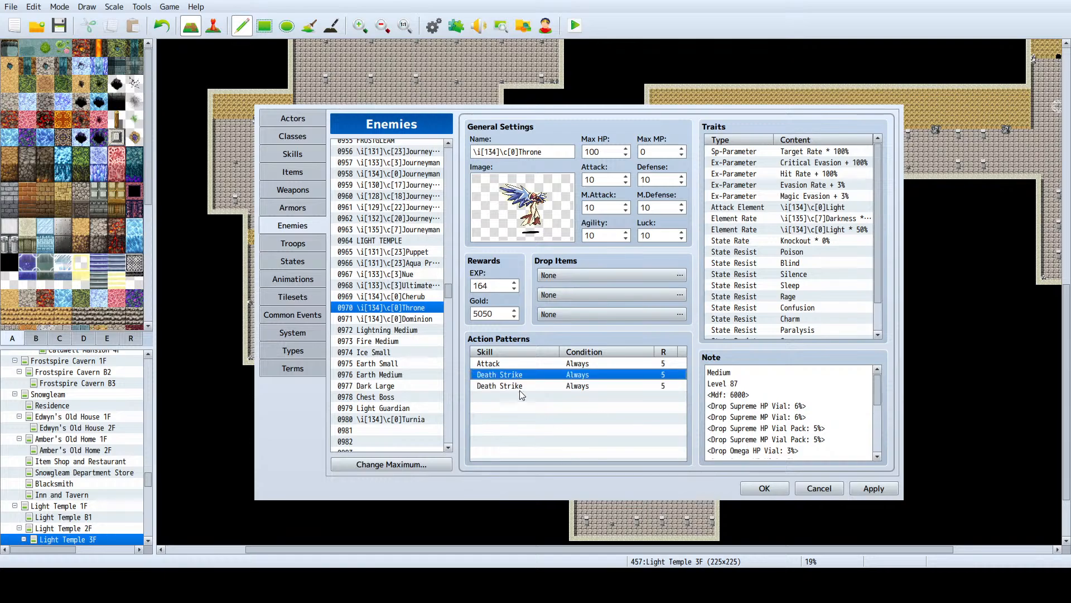
pyautogui.click(521, 389)
pyautogui.doubleClick(523, 387)
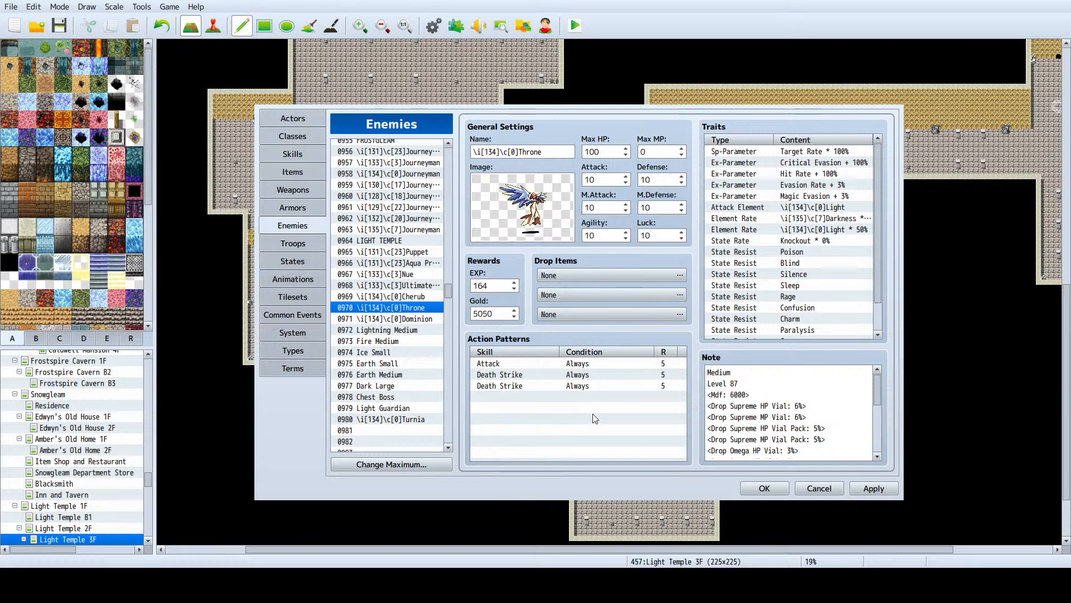
pyautogui.click(588, 495)
# Step: Duplicate Throne's Light III action pattern to add Light IV and Luminare
pyautogui.hotkey('ctrl', 'c')
pyautogui.hotkey('ctrl', 'v')
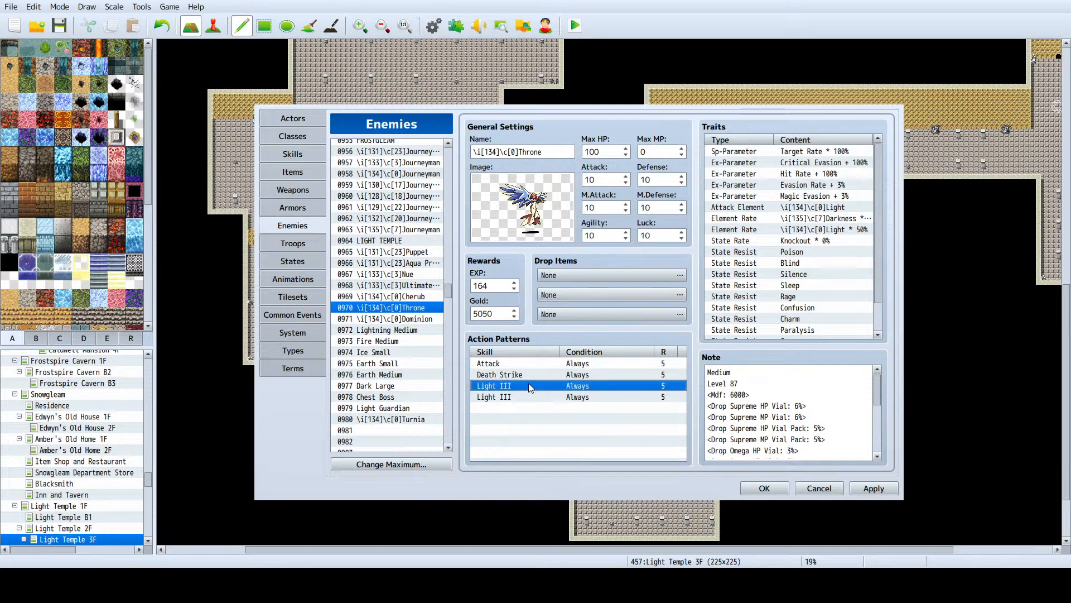
pyautogui.doubleClick(522, 398)
pyautogui.click(595, 482)
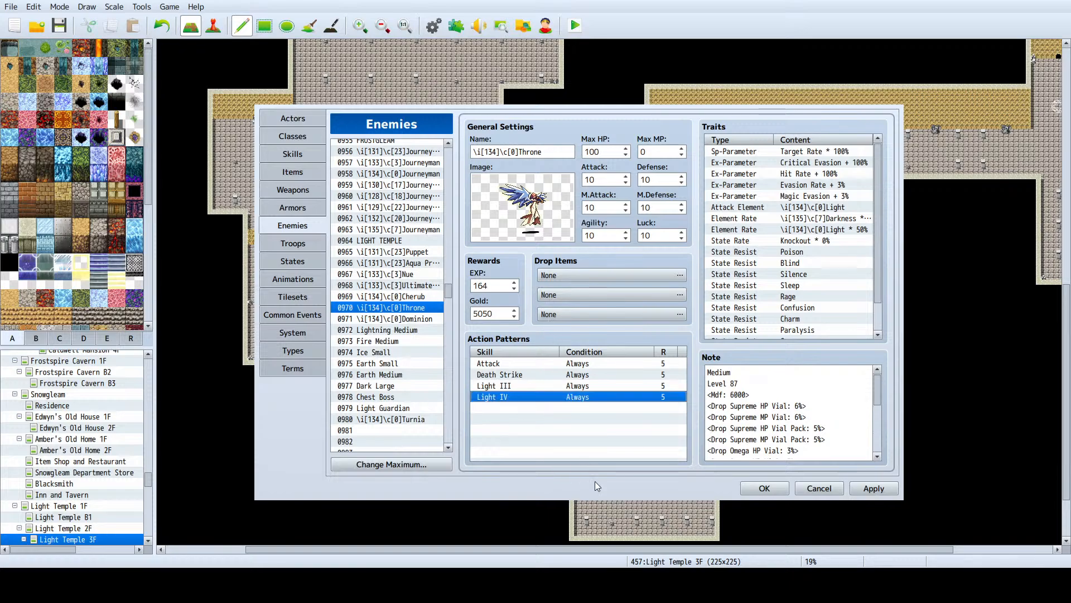
pyautogui.hotkey('ctrl', 'c')
pyautogui.hotkey('ctrl', 'v')
pyautogui.doubleClick(510, 410)
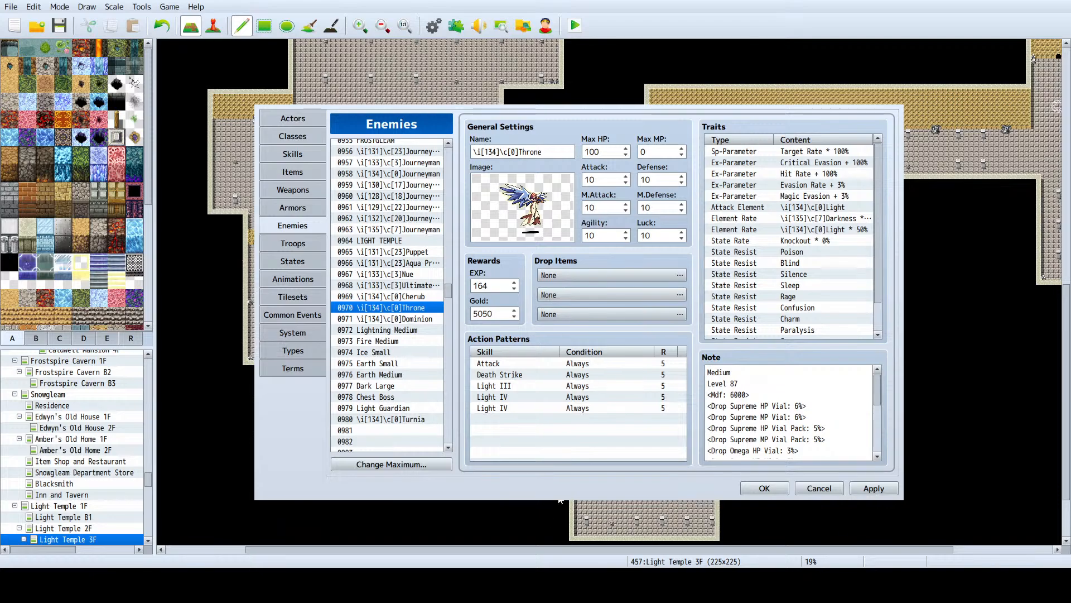
pyautogui.click(607, 490)
# Step: Add Water III- Light and Water IV- Light to Throne's action patterns from duplicated entries
pyautogui.hotkey('ctrl', 'c')
pyautogui.hotkey('ctrl', 'v')
pyautogui.click(595, 485)
pyautogui.hotkey('ctrl', 'c')
pyautogui.hotkey('ctrl', 'v')
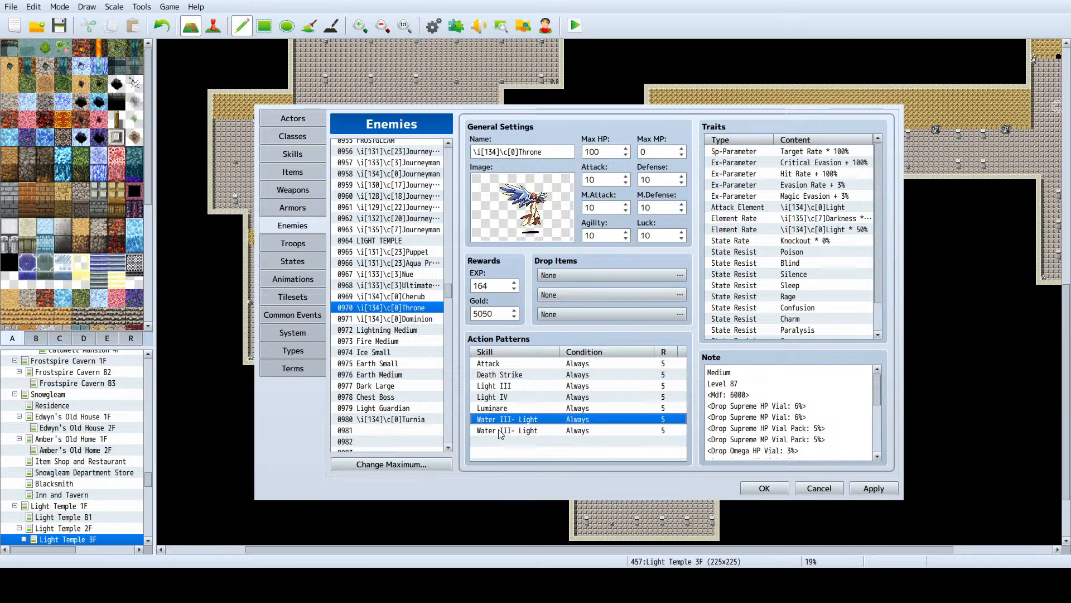
pyautogui.doubleClick(499, 430)
pyautogui.click(606, 480)
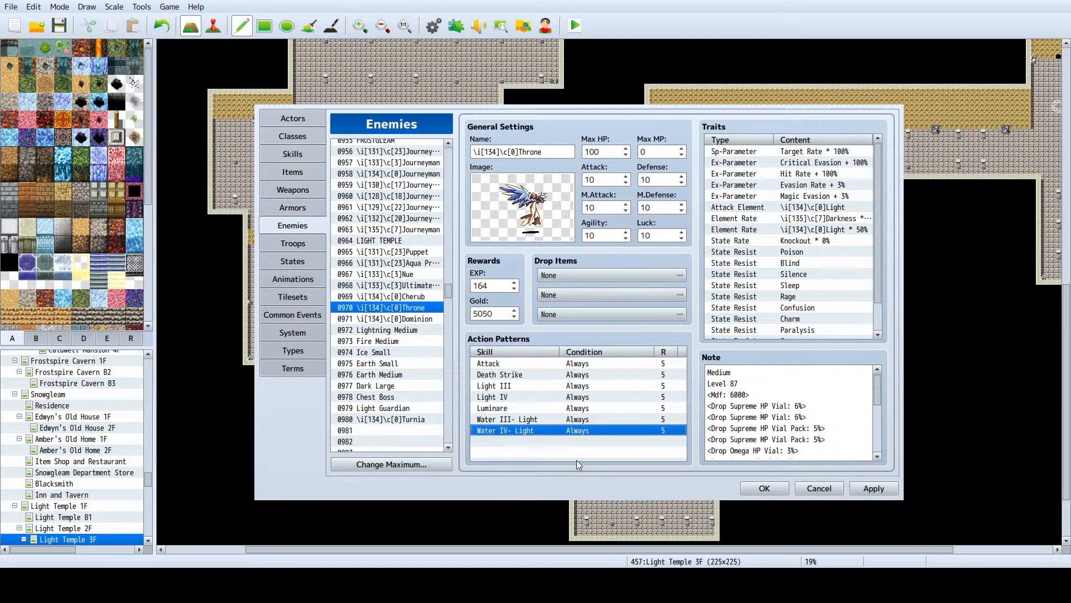
# Step: Duplicate Throne's last action pattern twice, changing the copies to Wind III- Light and Wind IV- Light
pyautogui.hotkey('ctrl', 'c')
pyautogui.hotkey('ctrl', 'v')
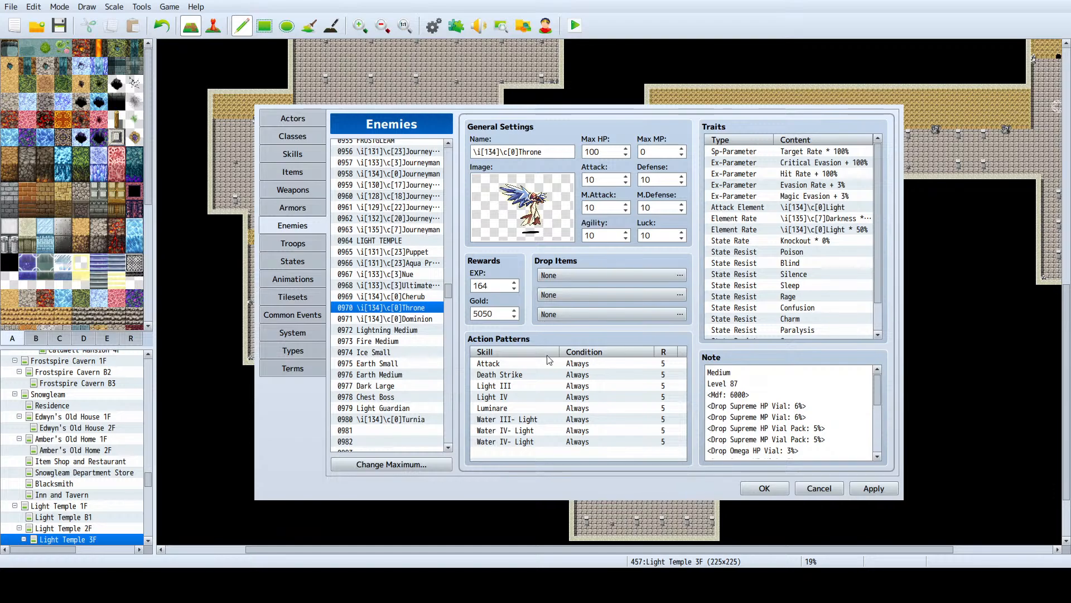
pyautogui.click(594, 494)
pyautogui.hotkey('ctrl', 'c')
pyautogui.hotkey('ctrl', 'v')
pyautogui.doubleClick(522, 452)
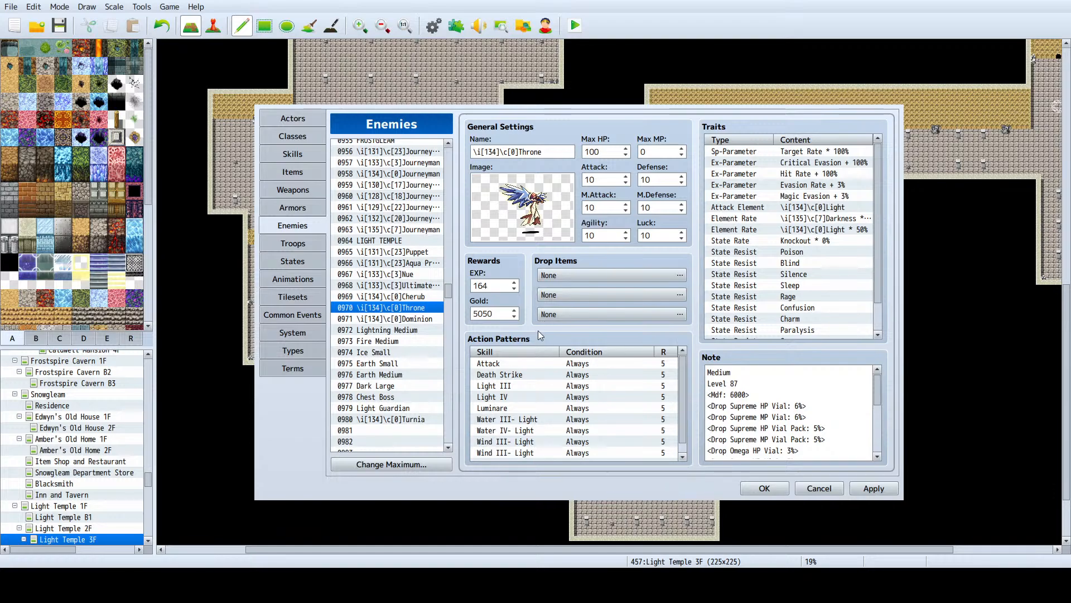
pyautogui.click(604, 483)
# Step: Extend Throne's action patterns with Earth III- Light and Earth IV- Light, using copies of the last entry
pyautogui.hotkey('ctrl', 'c')
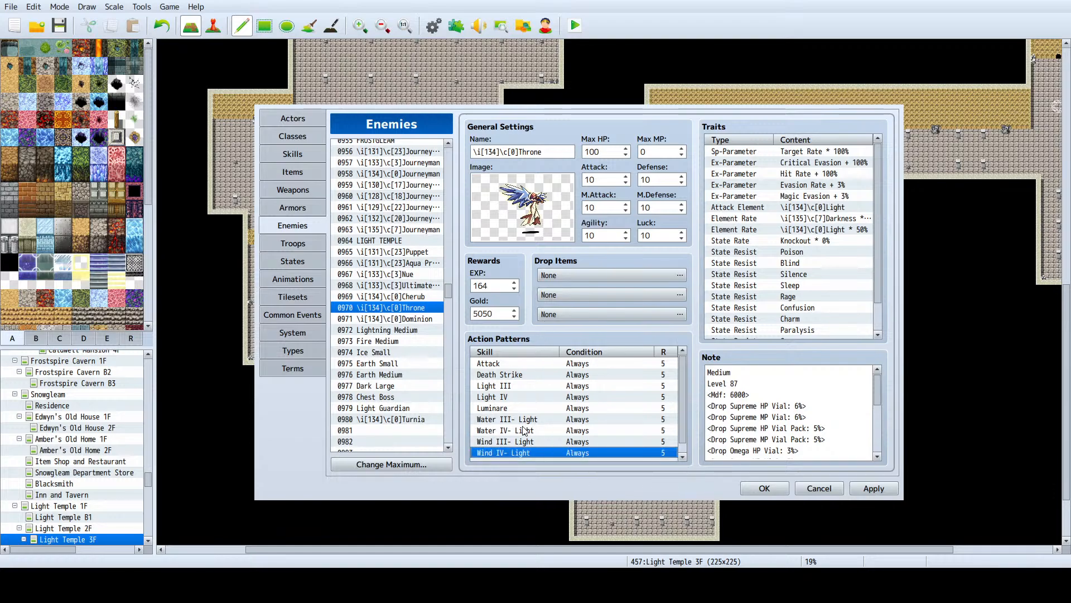
pyautogui.hotkey('ctrl', 'v')
pyautogui.scroll(-1, 513, 456)
pyautogui.doubleClick(515, 453)
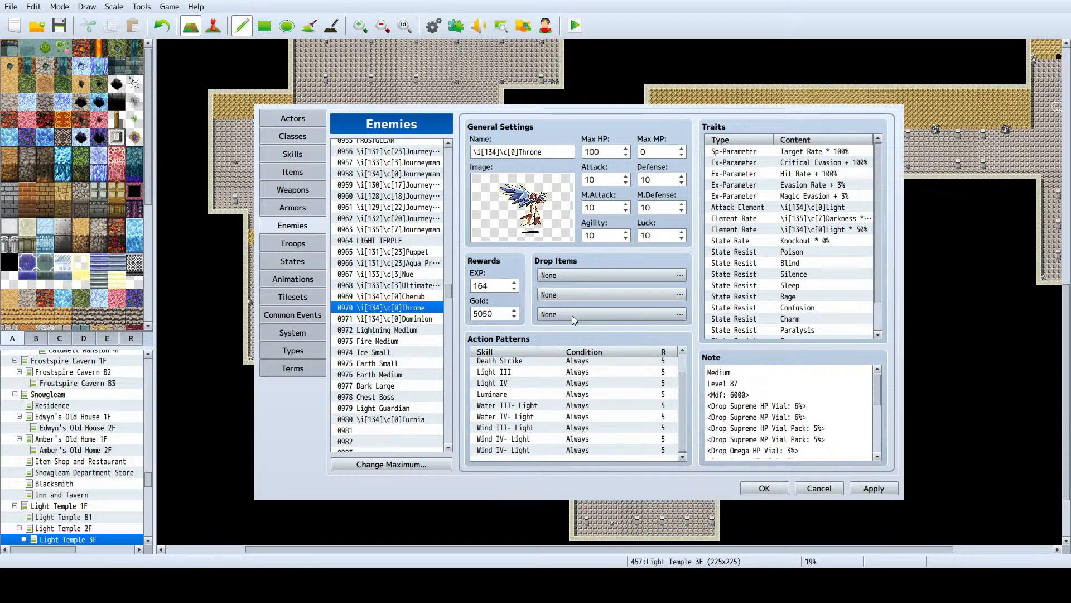
pyautogui.click(519, 451)
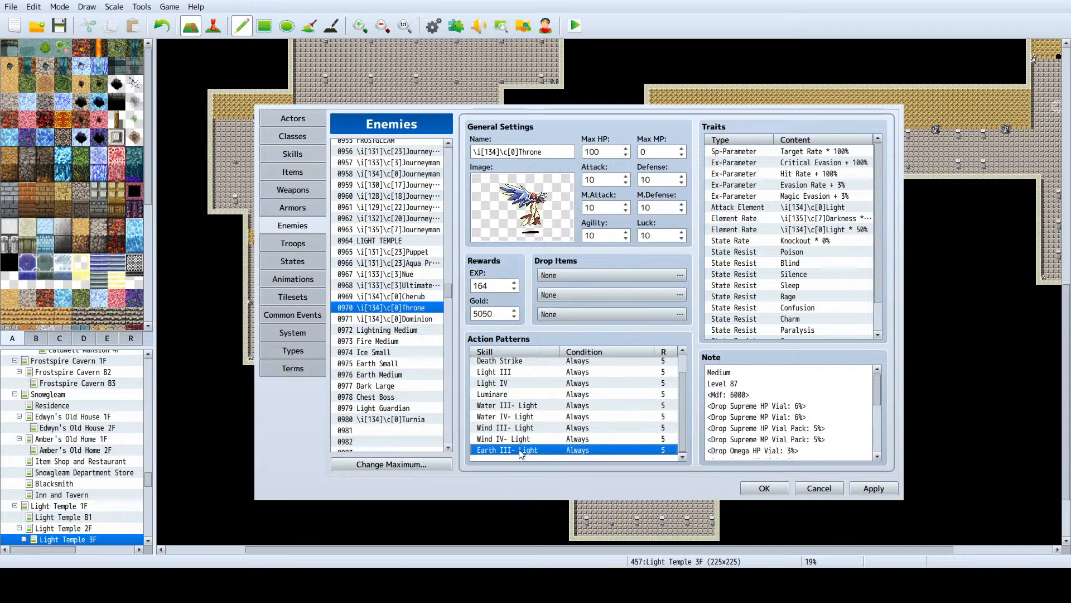
pyautogui.hotkey('ctrl', 'c')
pyautogui.hotkey('ctrl', 'v')
pyautogui.doubleClick(519, 451)
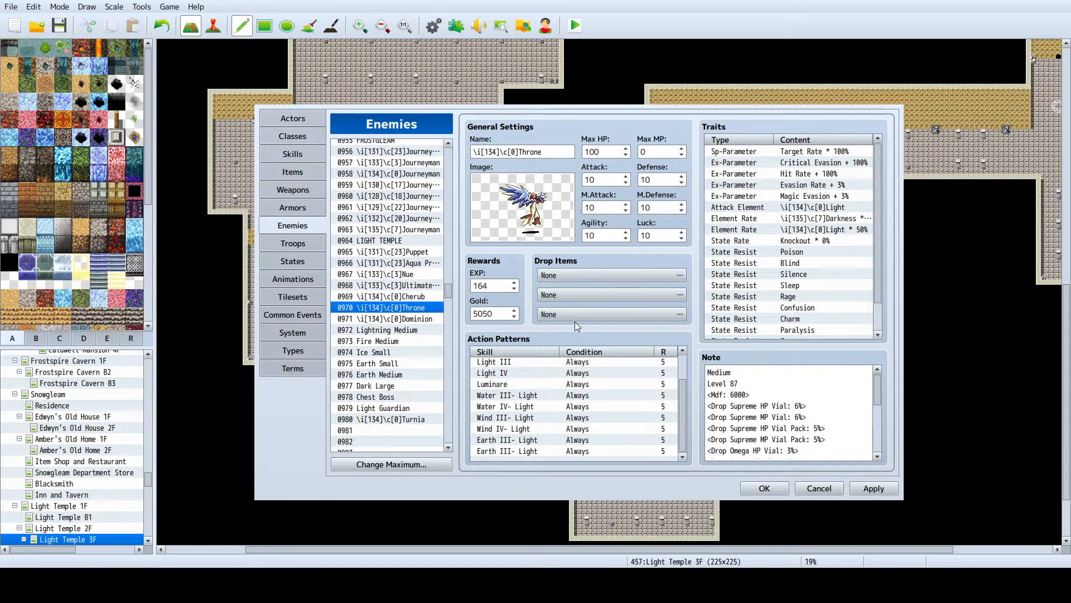
# Step: Set Throne's Max MP to 9999 and check the stats of Iwagane and Magician for comparison
pyautogui.click(644, 151)
pyautogui.write('9999')
pyautogui.scroll(2, 408, 273)
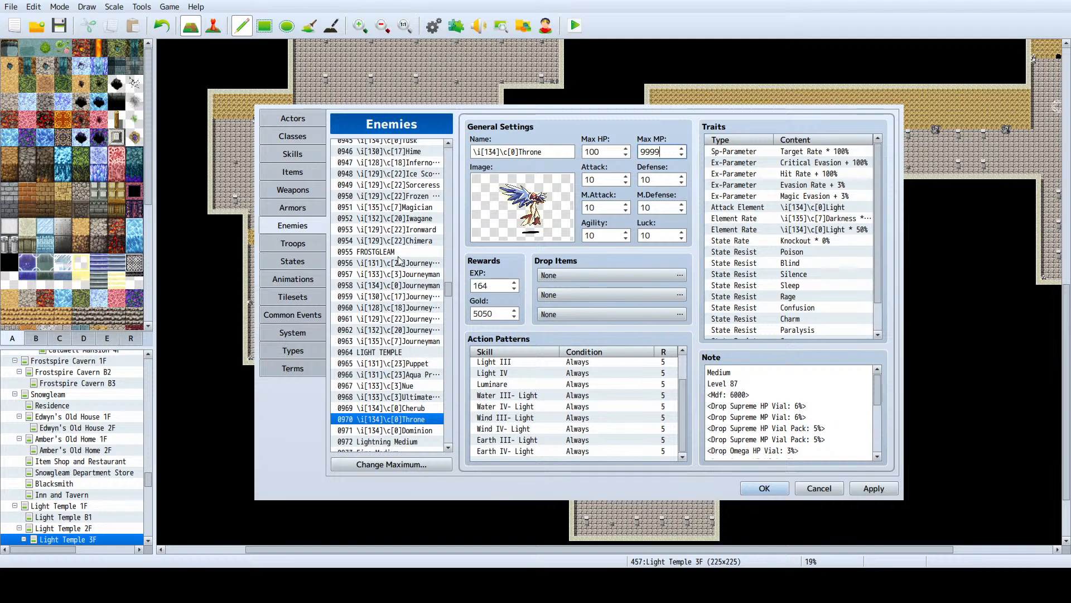
pyautogui.click(409, 219)
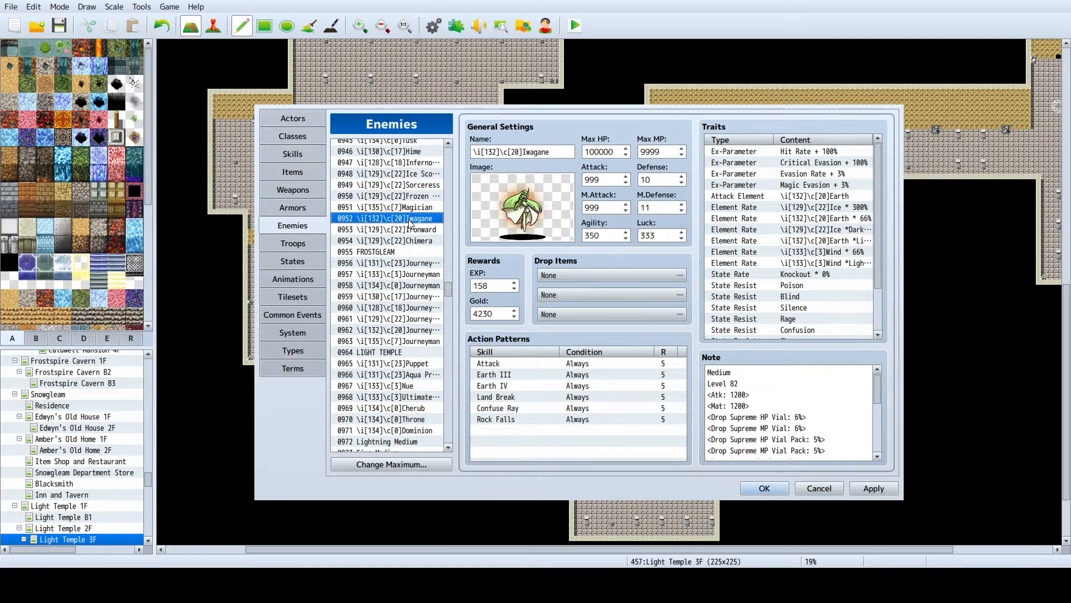
pyautogui.press('Up')
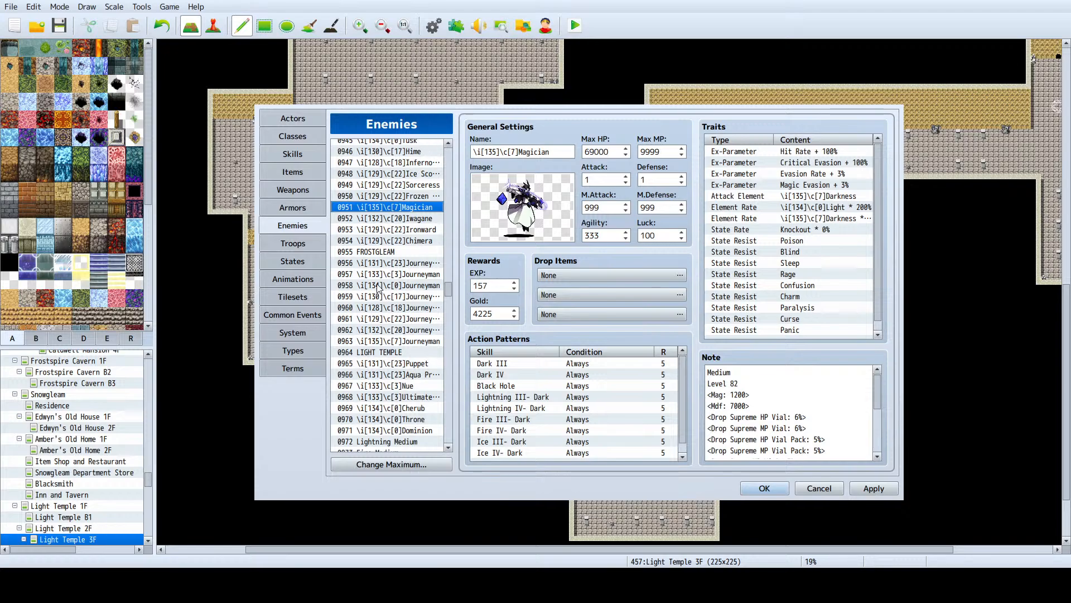
pyautogui.scroll(-4, 384, 320)
pyautogui.click(396, 297)
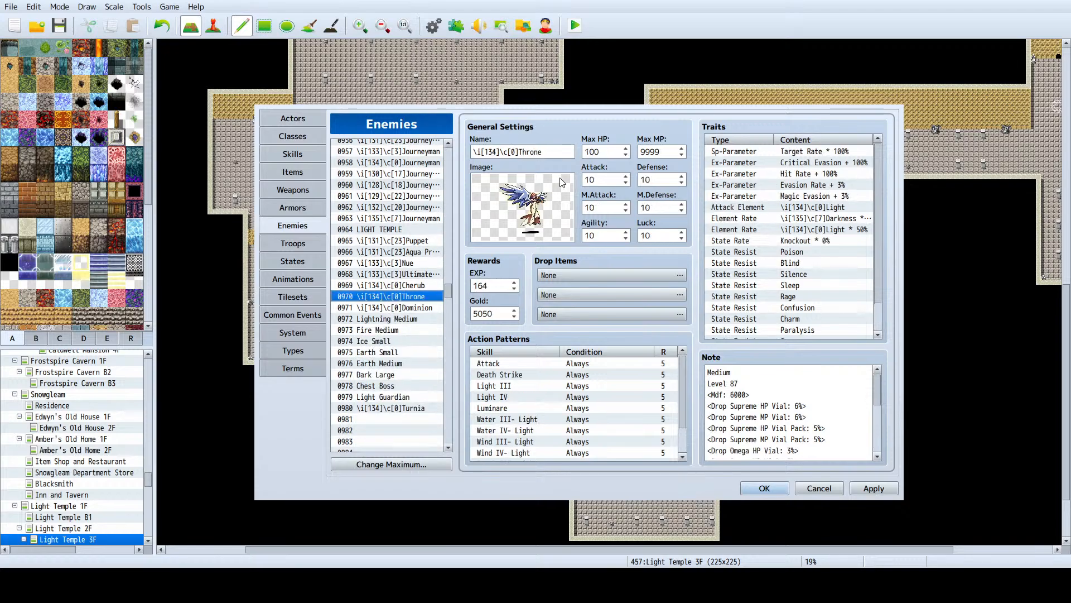
# Step: Check Nue's stats for comparison and set Throne's Max HP to 60000
pyautogui.doubleClick(599, 152)
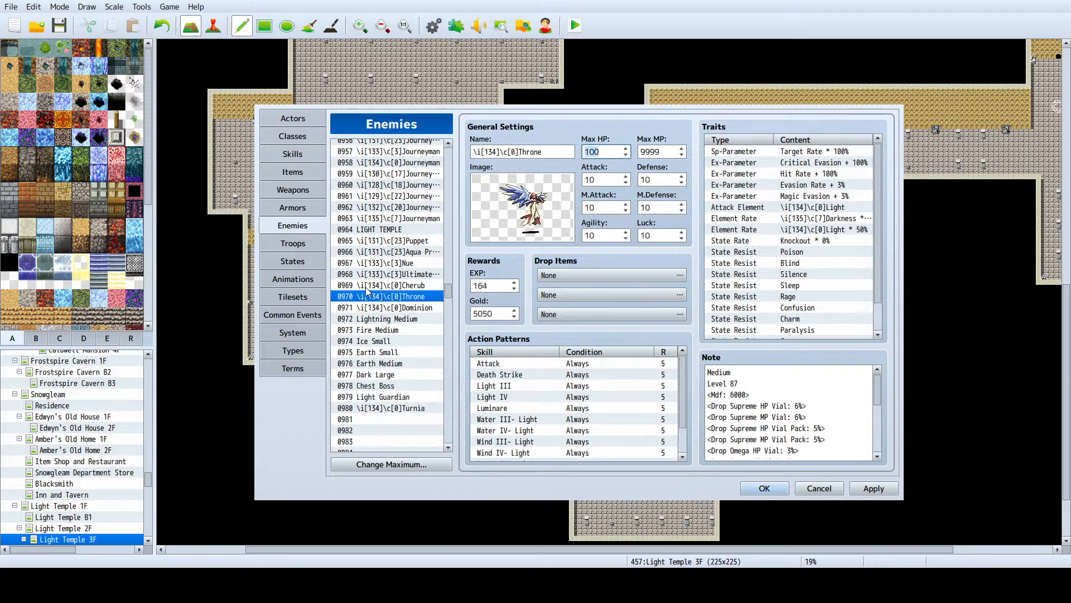
pyautogui.click(397, 263)
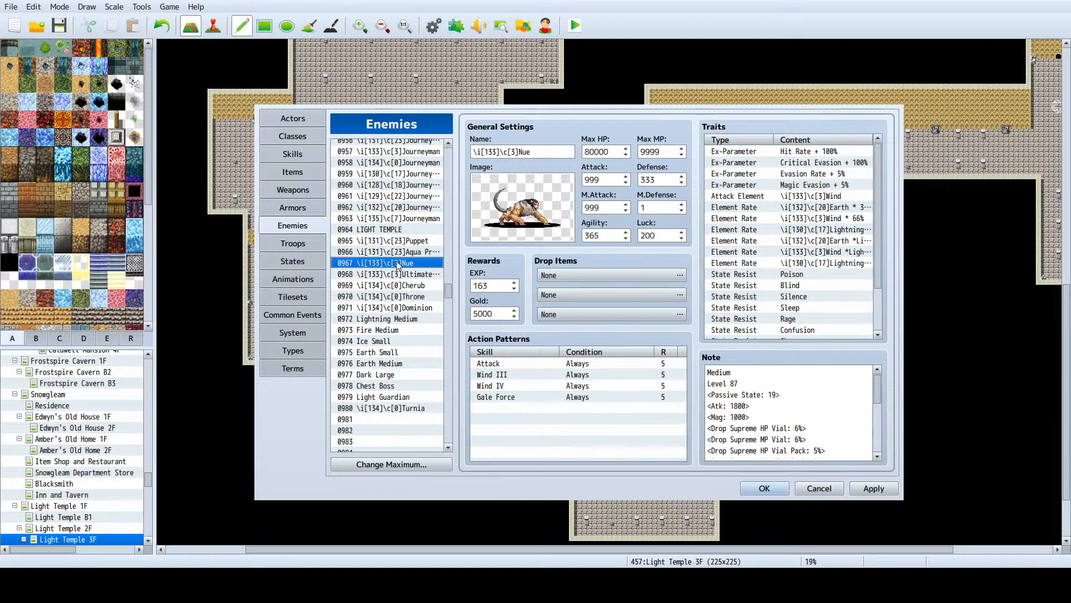
pyautogui.click(410, 297)
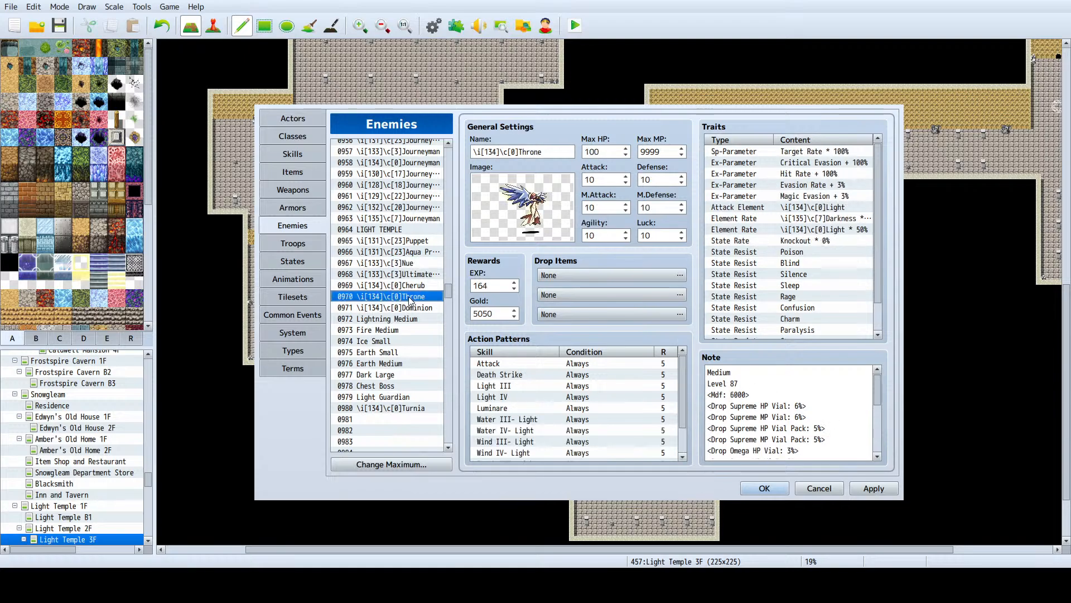
pyautogui.doubleClick(606, 151)
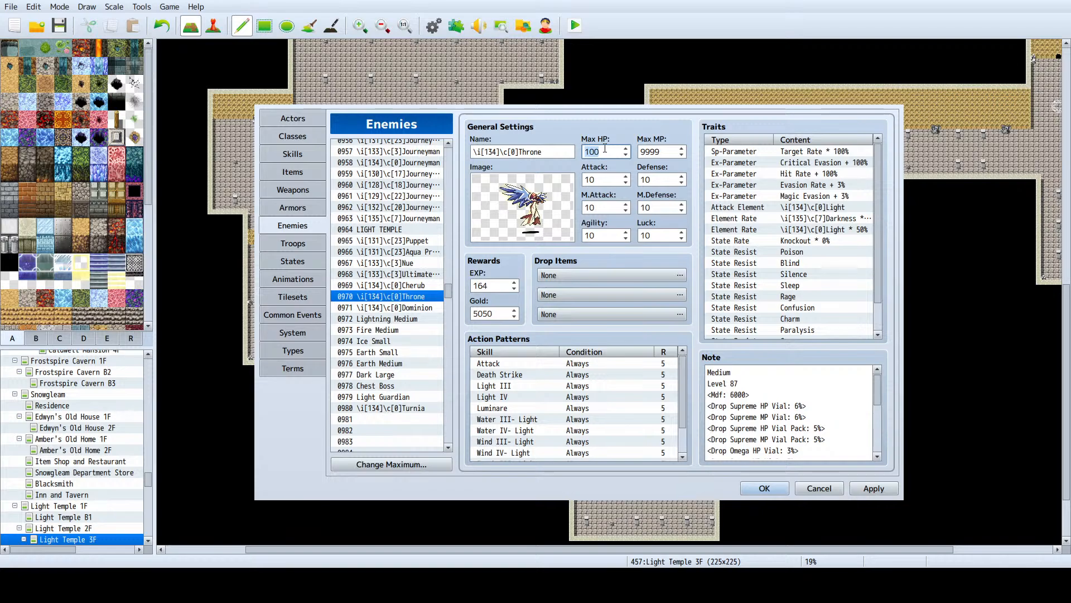
pyautogui.write('60000')
# Step: Set Nue's Max HP to 85000
pyautogui.click(438, 262)
pyautogui.doubleClick(594, 153)
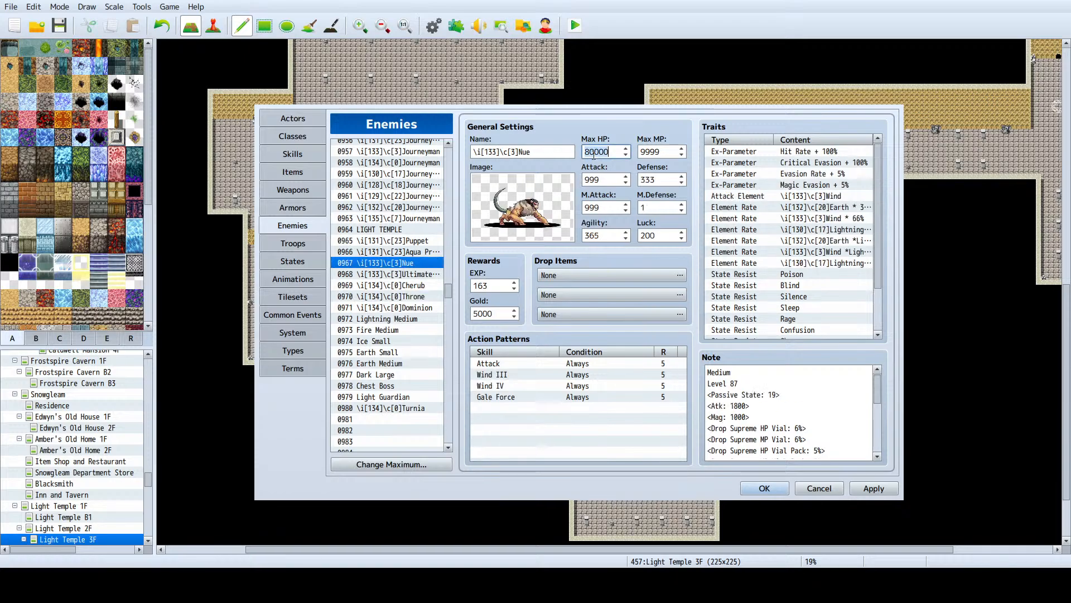
pyautogui.click(586, 154)
pyautogui.write('85')
pyautogui.press('Delete')
# Step: Copy the Atk and Mag tags from Nue's note into Cherub's note, below the Def tag
pyautogui.click(405, 297)
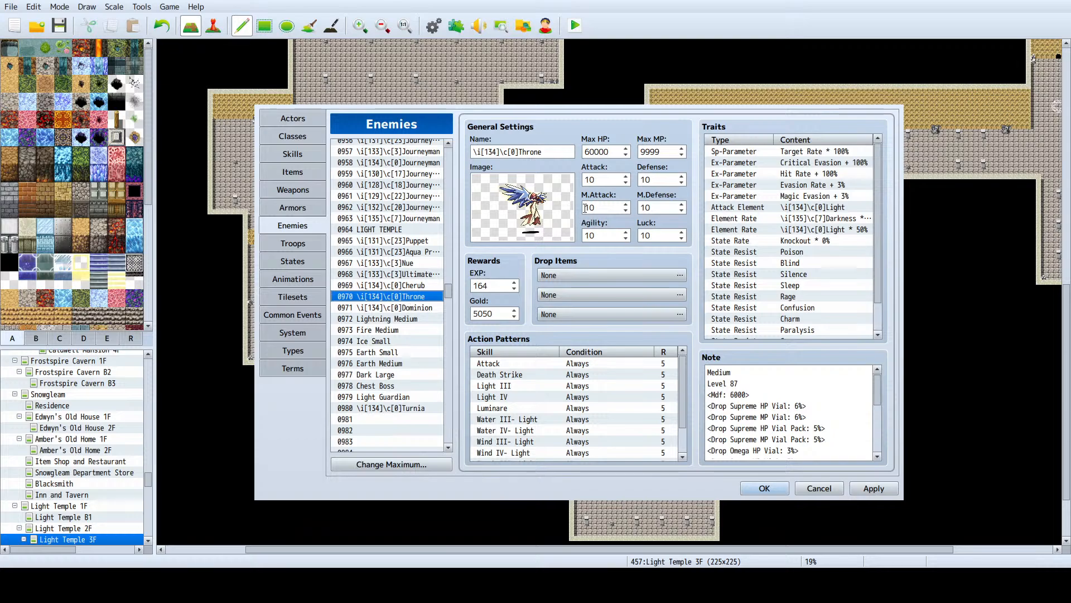
pyautogui.doubleClick(611, 180)
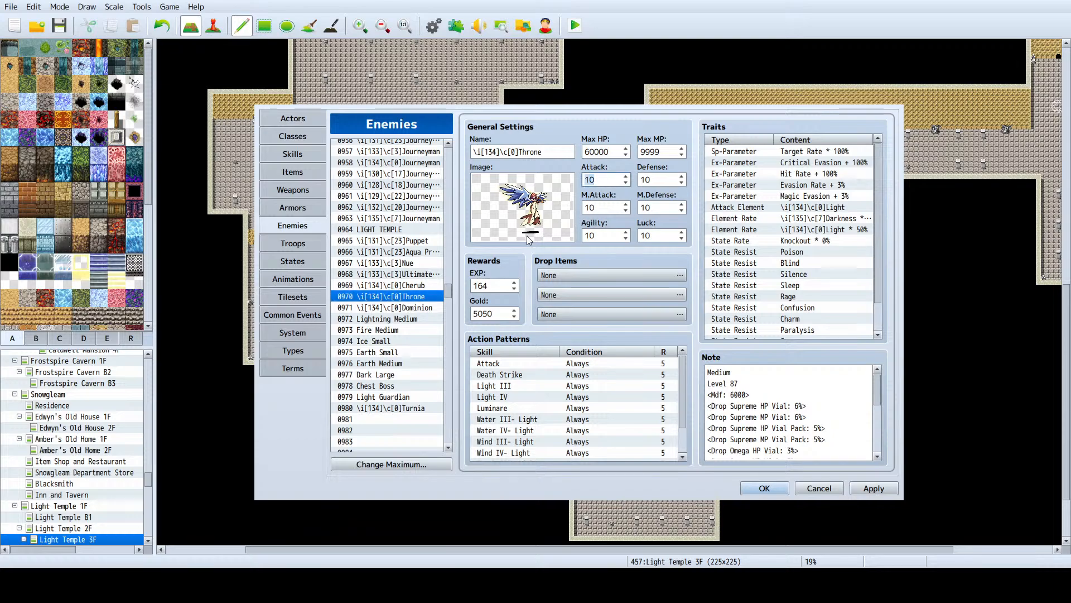
pyautogui.click(399, 264)
pyautogui.click(755, 409)
pyautogui.hotkey('ctrl', 'a')
pyautogui.moveTo(751, 418); pyautogui.dragTo(708, 403)
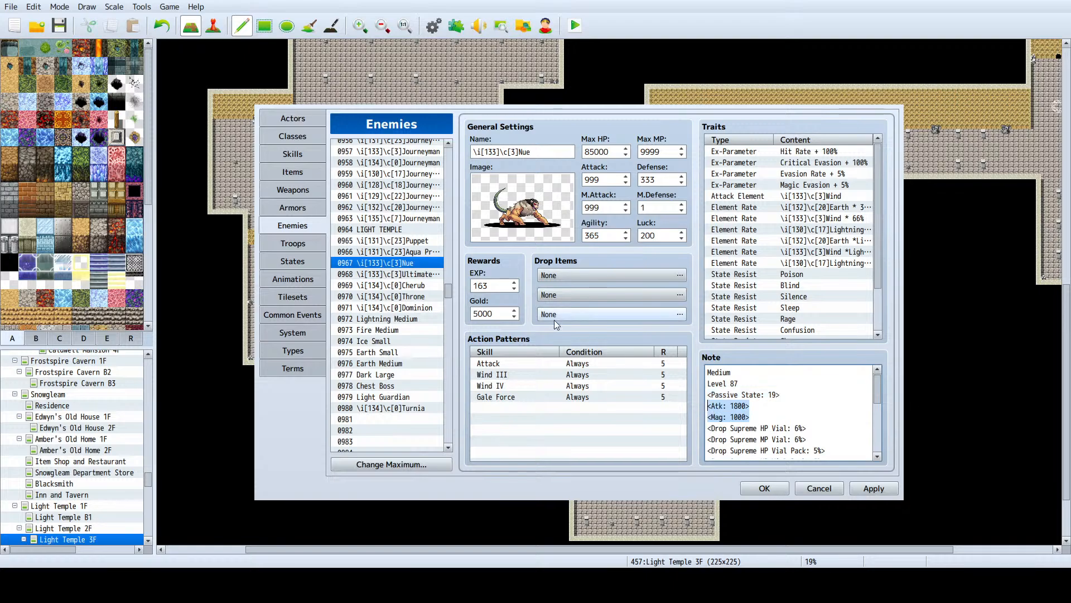
pyautogui.click(418, 285)
pyautogui.click(753, 403)
pyautogui.hotkey('ctrl', 'a')
pyautogui.click(753, 403)
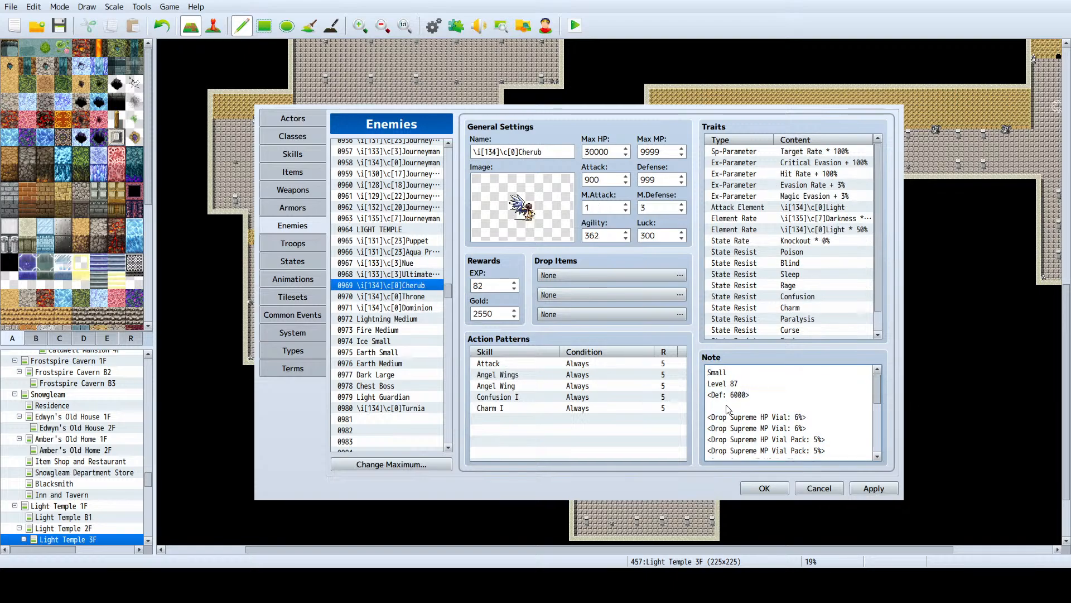
pyautogui.hotkey('ctrl', 'v')
pyautogui.doubleClick(732, 406)
# Step: Compare the stats and notes of Nue, the Ultimate wind enemy, Cherub, Throne and Dominion
pyautogui.click(412, 263)
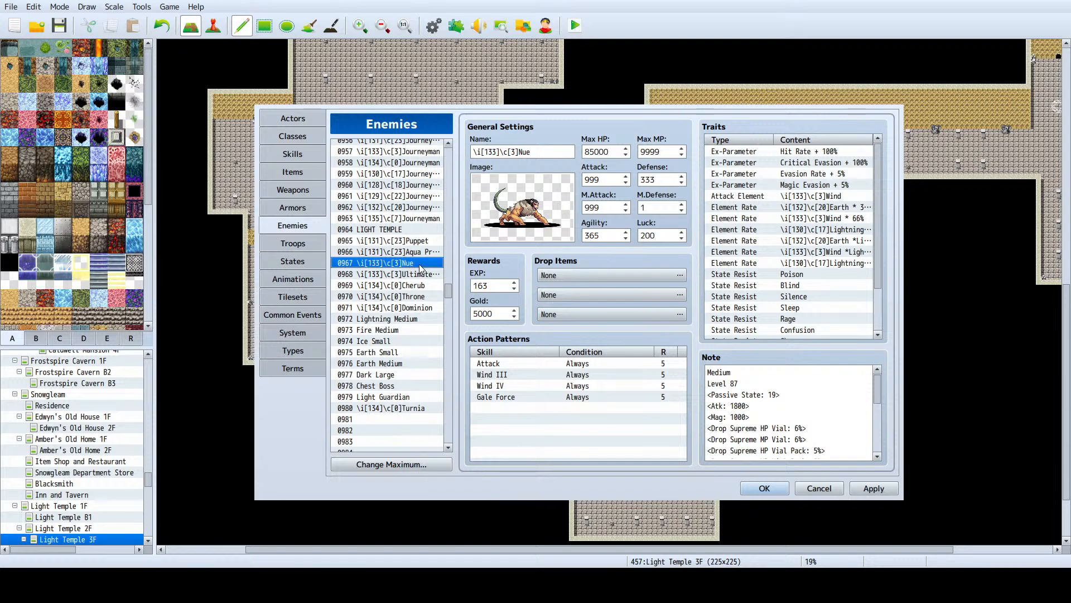
pyautogui.click(426, 284)
pyautogui.click(424, 277)
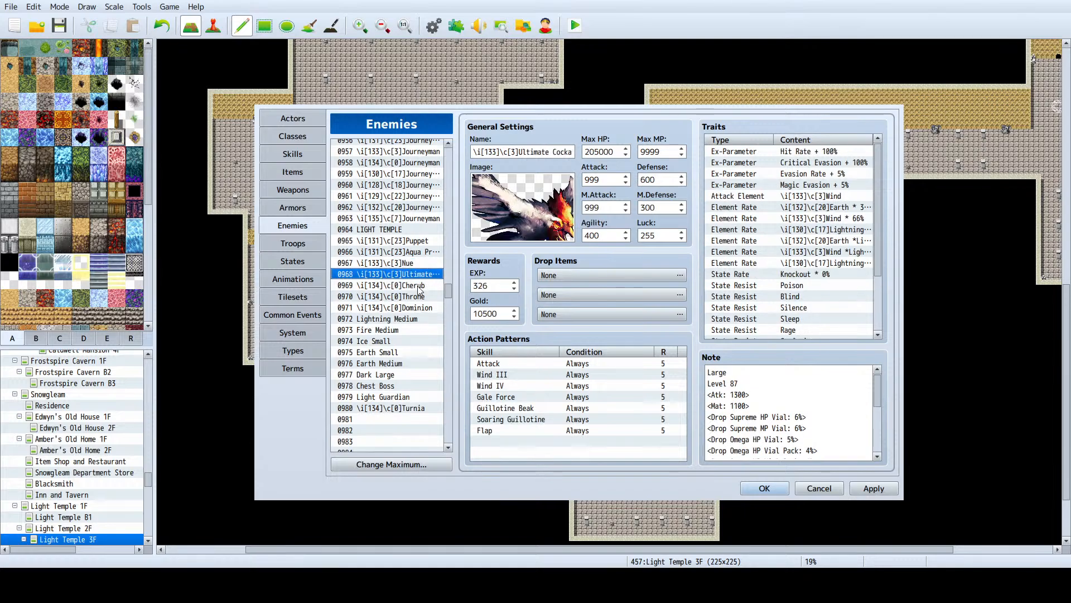
pyautogui.click(417, 283)
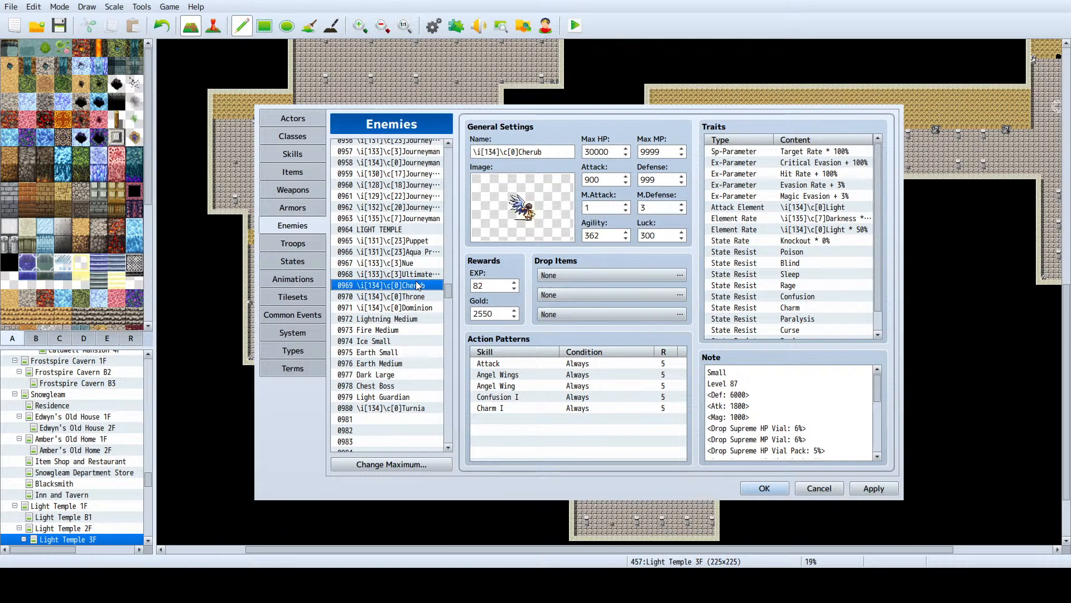
pyautogui.click(414, 308)
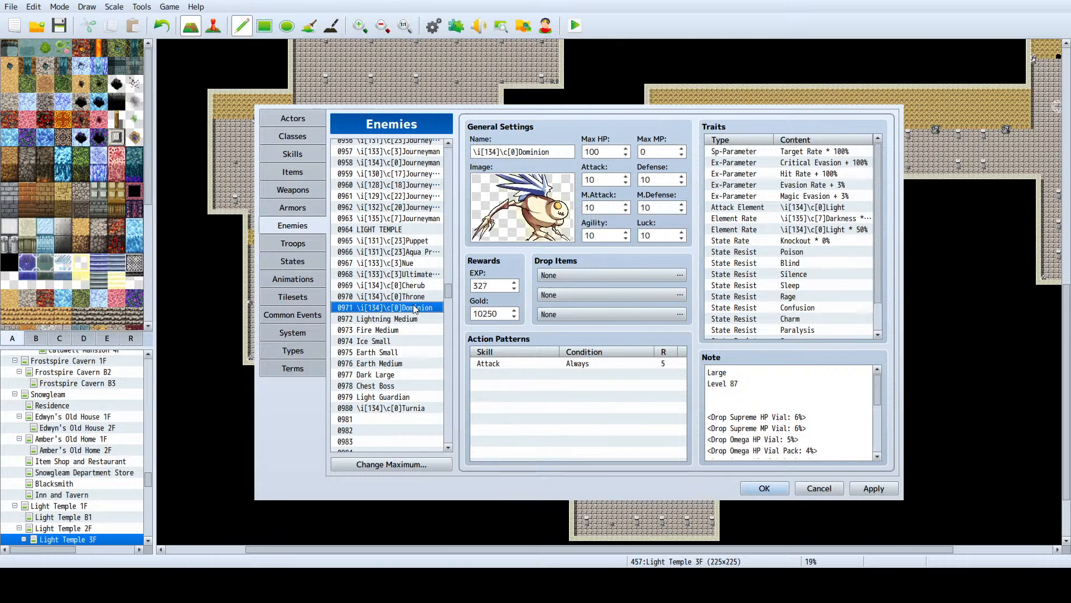
pyautogui.click(419, 296)
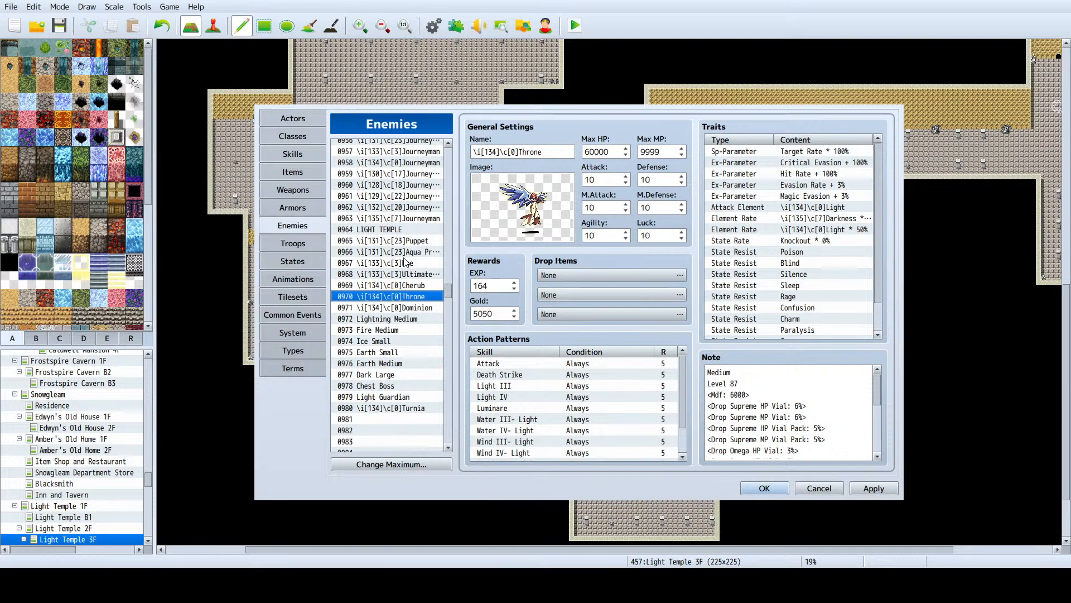
pyautogui.click(415, 287)
pyautogui.click(415, 298)
pyautogui.click(413, 309)
pyautogui.click(411, 301)
pyautogui.click(420, 312)
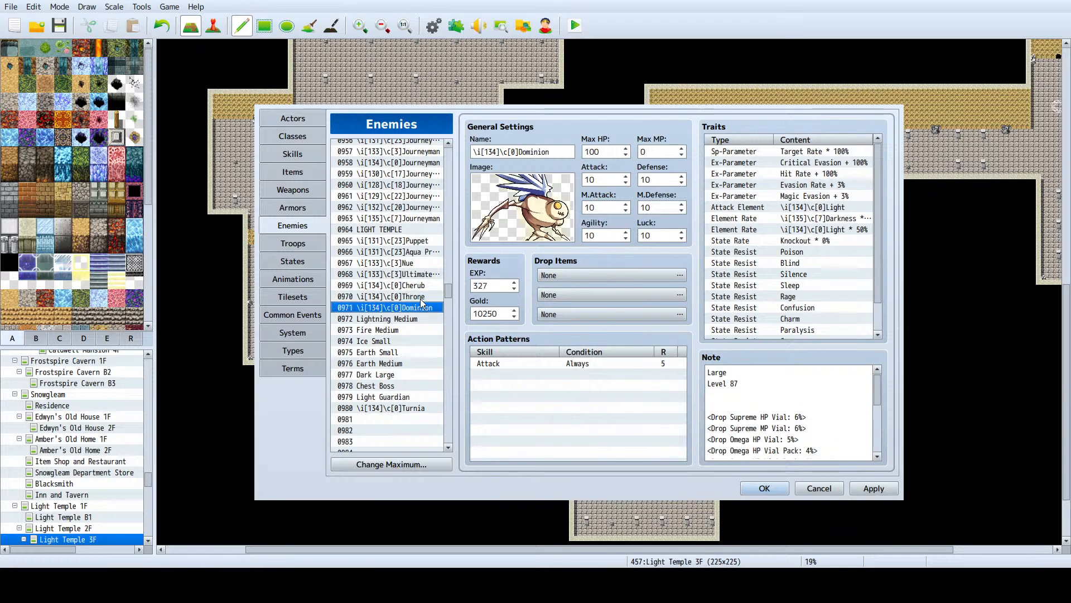
pyautogui.click(423, 300)
pyautogui.click(422, 308)
pyautogui.click(425, 299)
pyautogui.click(427, 297)
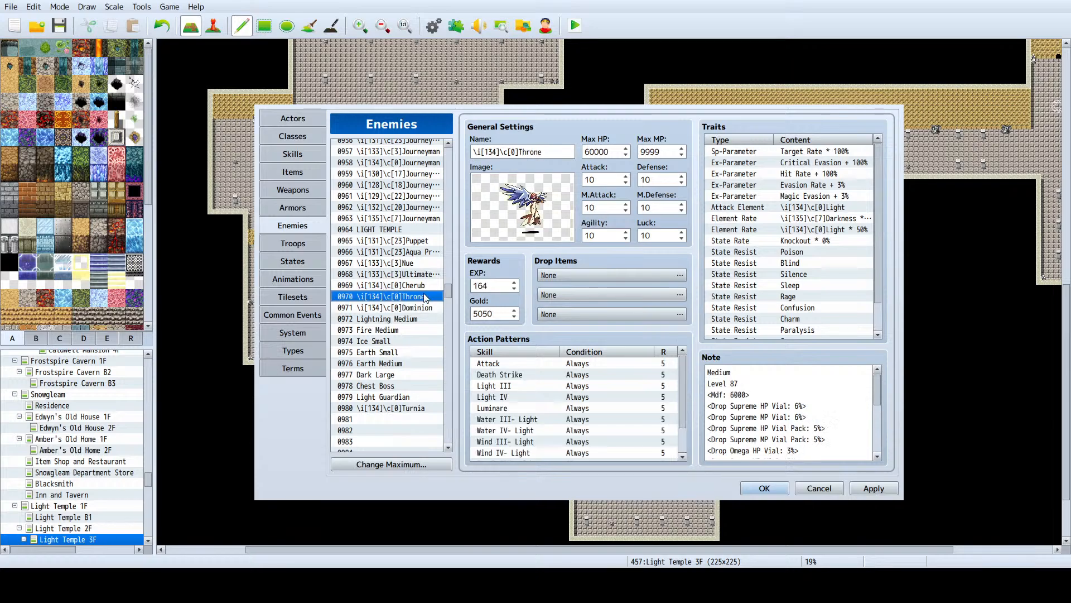
# Step: Add the copied Atk and Mag tags to Throne's note, below the Mdf: 6000 tag
pyautogui.doubleClick(600, 177)
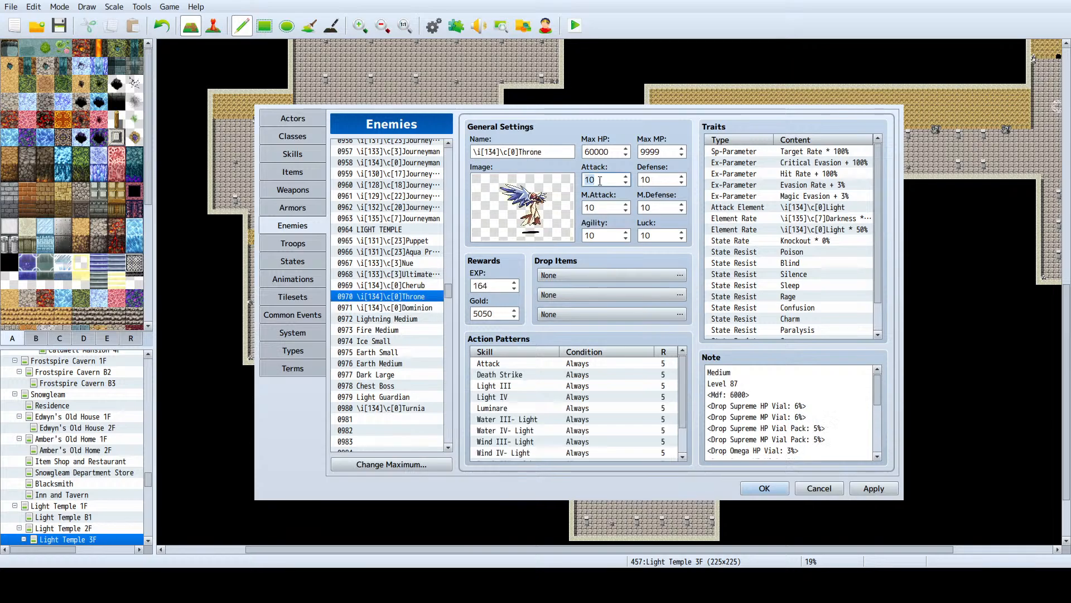
pyautogui.scroll(-3, 788, 406)
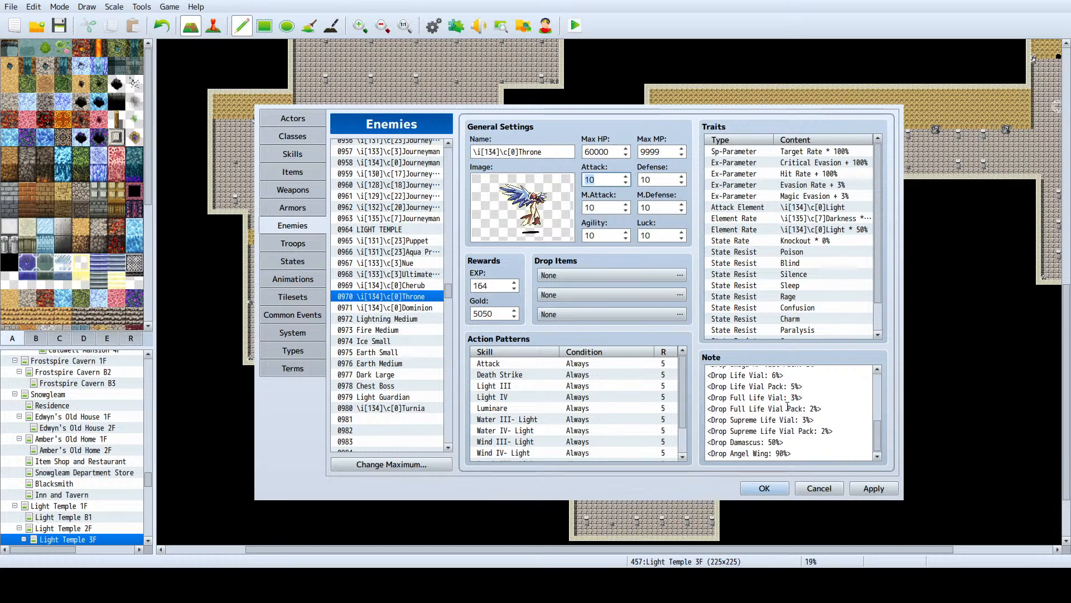
pyautogui.scroll(5, 788, 406)
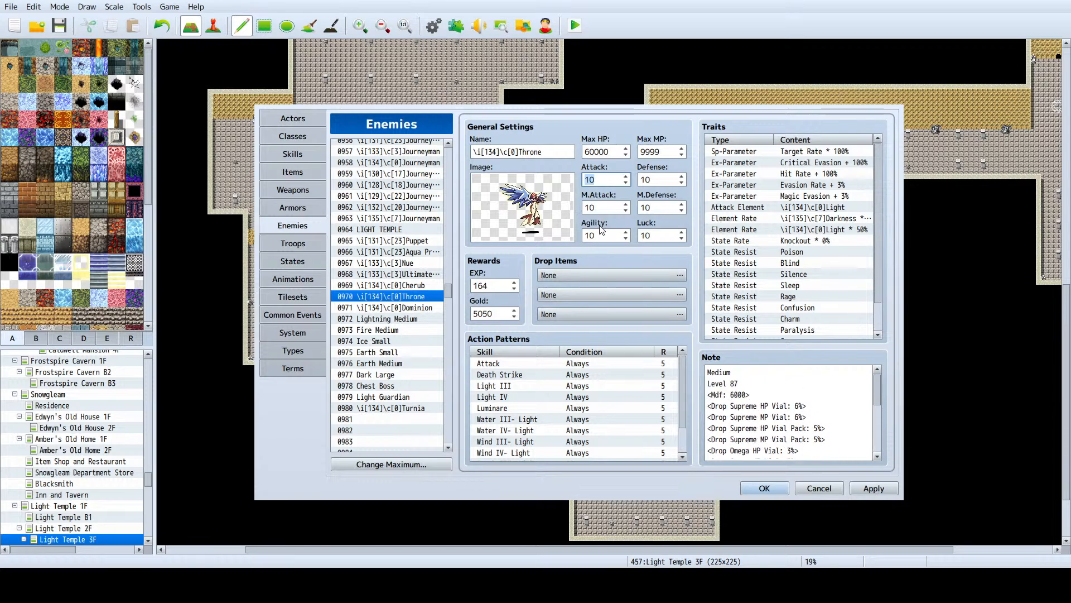
pyautogui.click(760, 395)
pyautogui.click(760, 395)
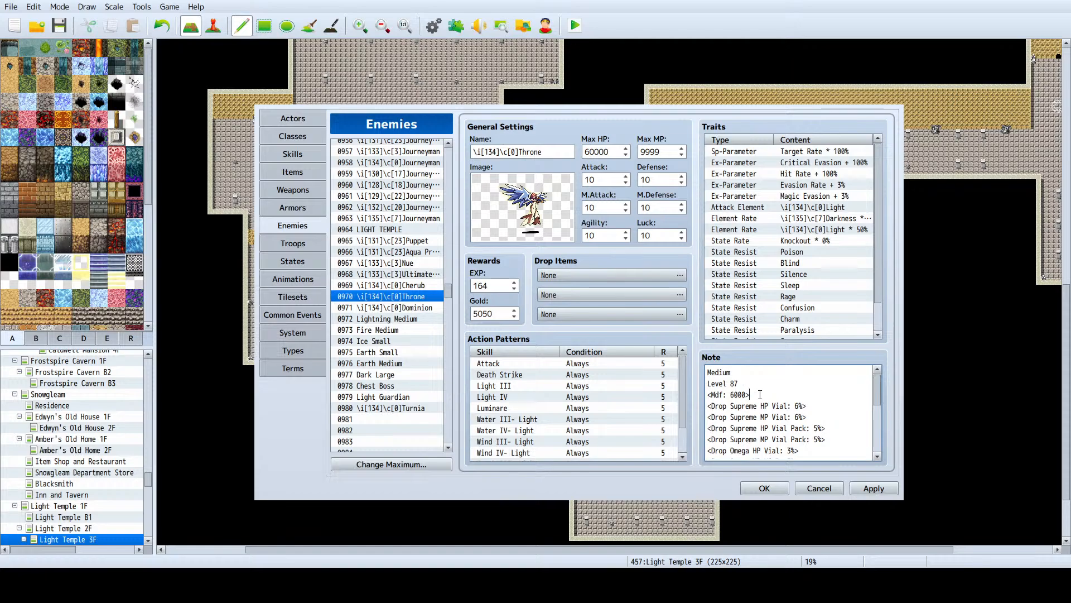
pyautogui.press('Return')
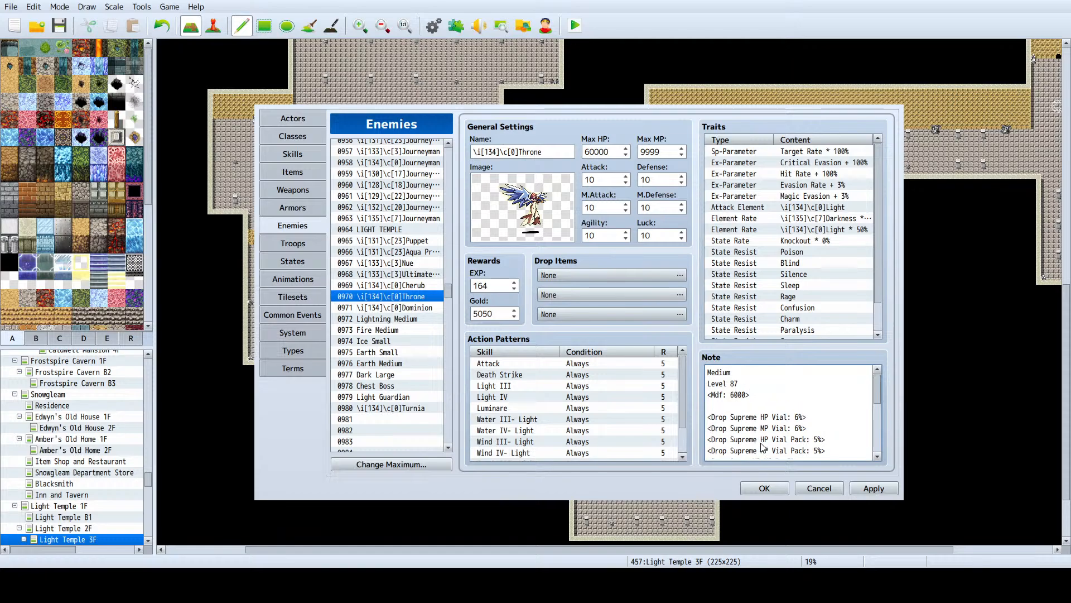
pyautogui.write('<Atk: 1800> <Mag: 1000>')
pyautogui.scroll(-2, 763, 406)
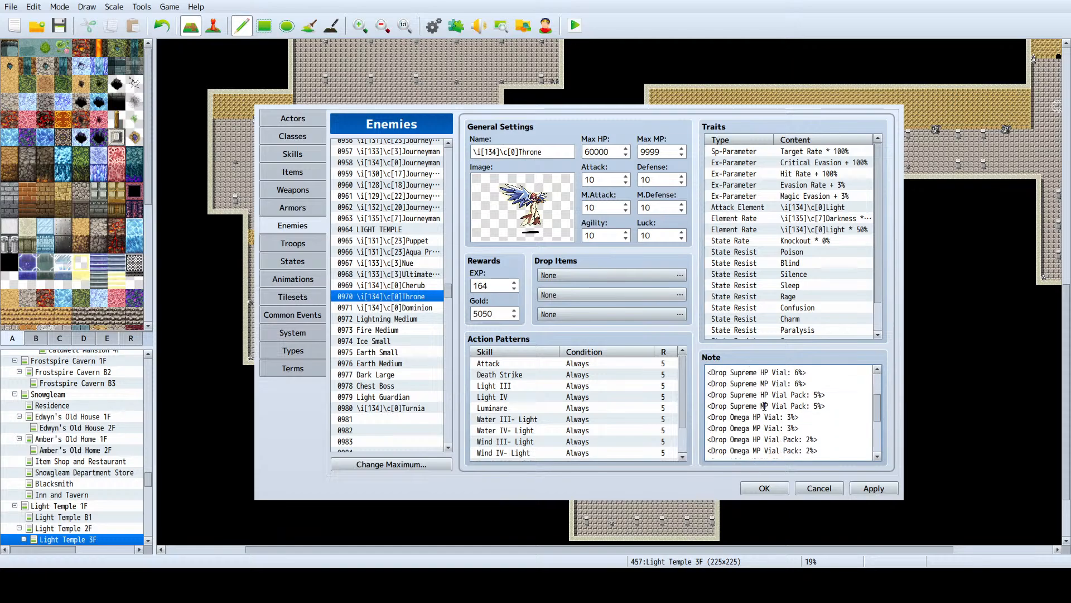
pyautogui.scroll(2, 763, 406)
# Step: Change Throne's note tags to Atk: 1100 and Mag: 1200, and apply the database changes
pyautogui.doubleClick(739, 405)
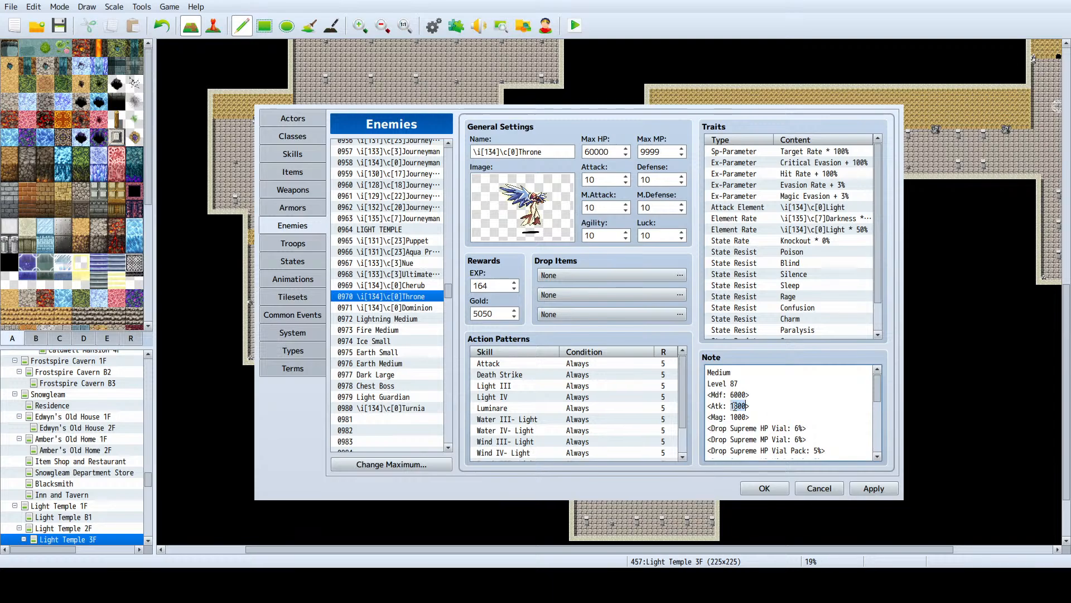
pyautogui.write('1')
pyautogui.write('000')
pyautogui.doubleClick(737, 416)
pyautogui.write('1200')
pyautogui.click(883, 490)
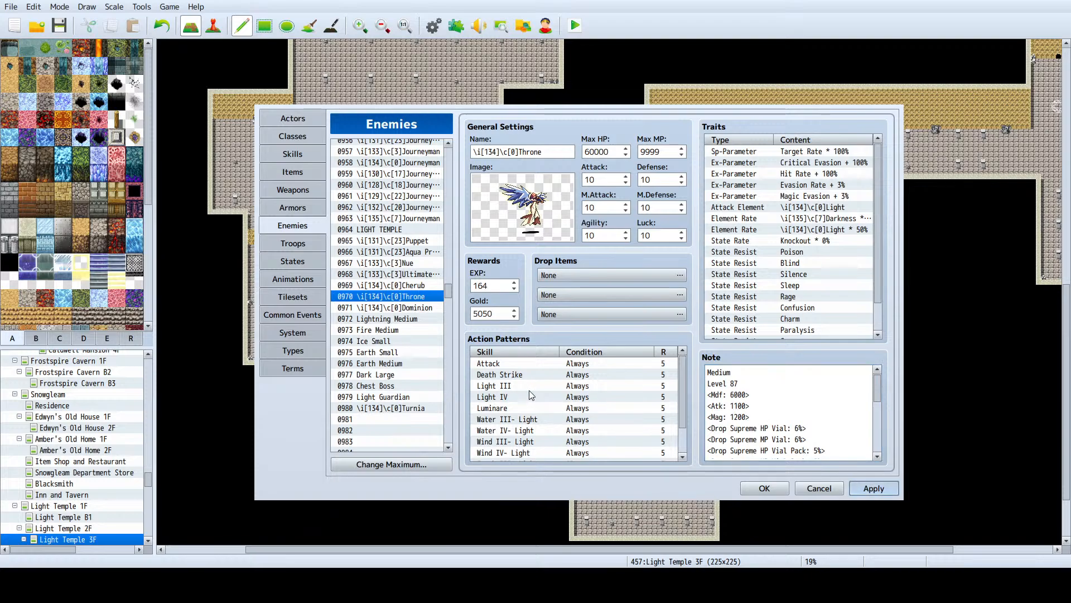
# Step: Set Throne's Attack, M.Attack and M.Defense to 999 and its Defense to 150
pyautogui.doubleClick(605, 181)
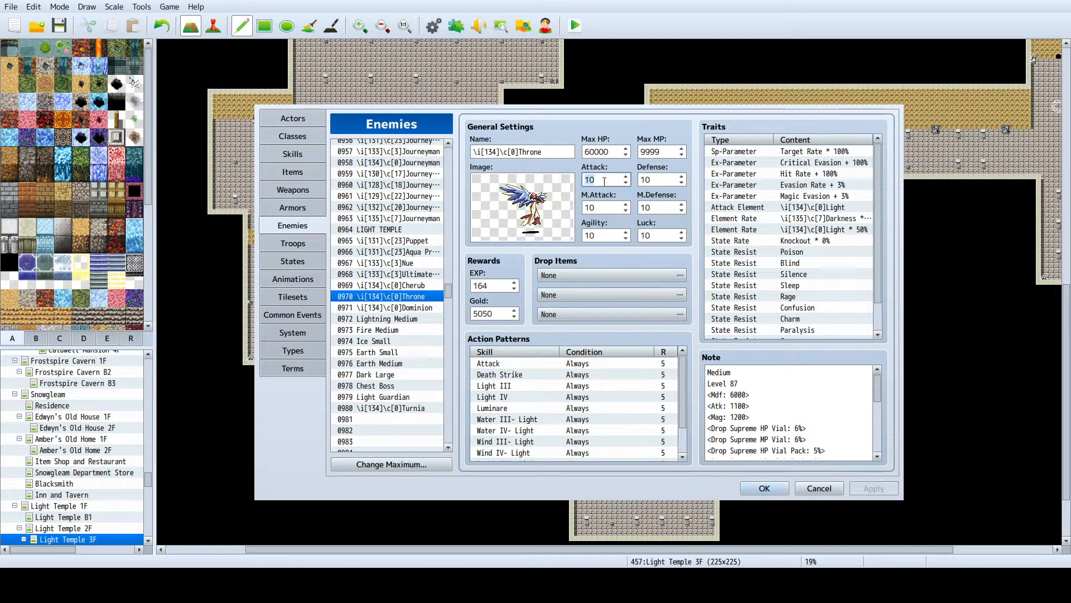
pyautogui.write('999')
pyautogui.doubleClick(599, 205)
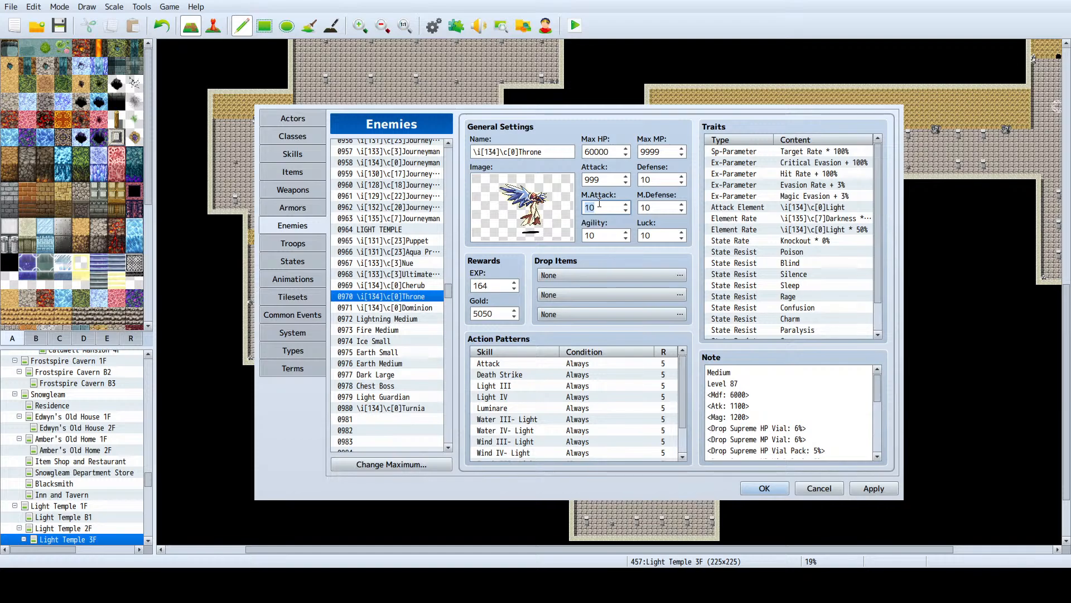
pyautogui.write('999')
pyautogui.doubleClick(654, 180)
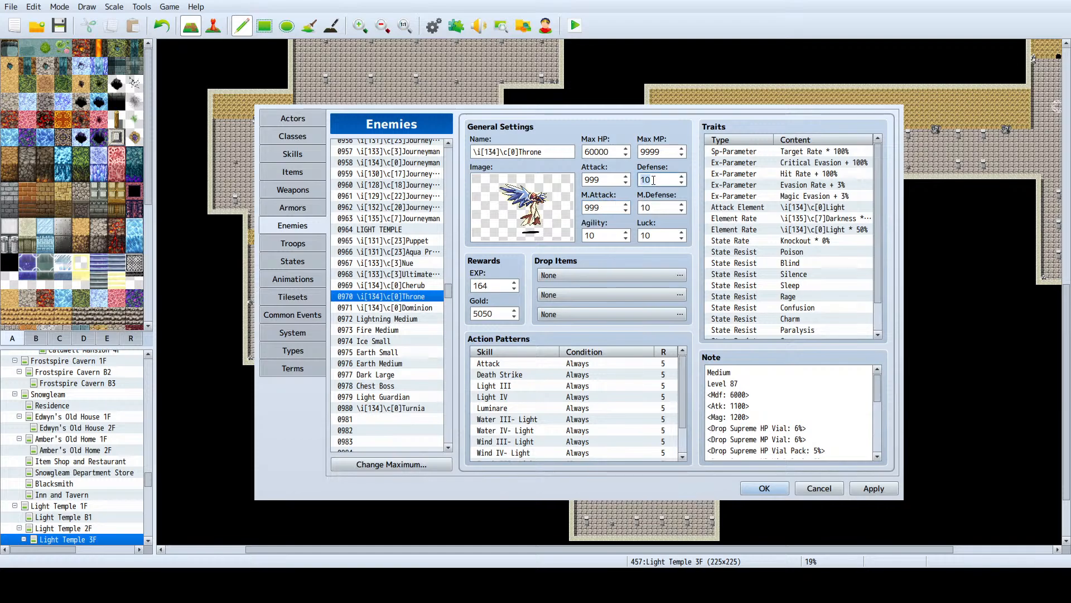
pyautogui.write('150')
pyautogui.doubleClick(661, 204)
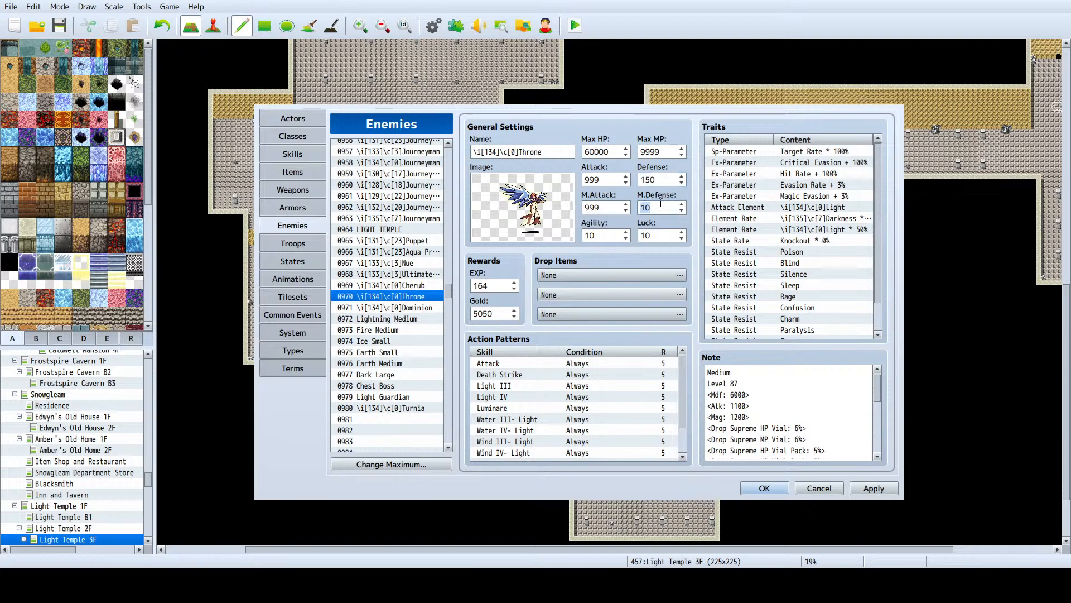
pyautogui.write('999')
# Step: Set Throne's Luck to 999 and Agility to 300, and apply the database changes
pyautogui.doubleClick(665, 230)
pyautogui.write('999')
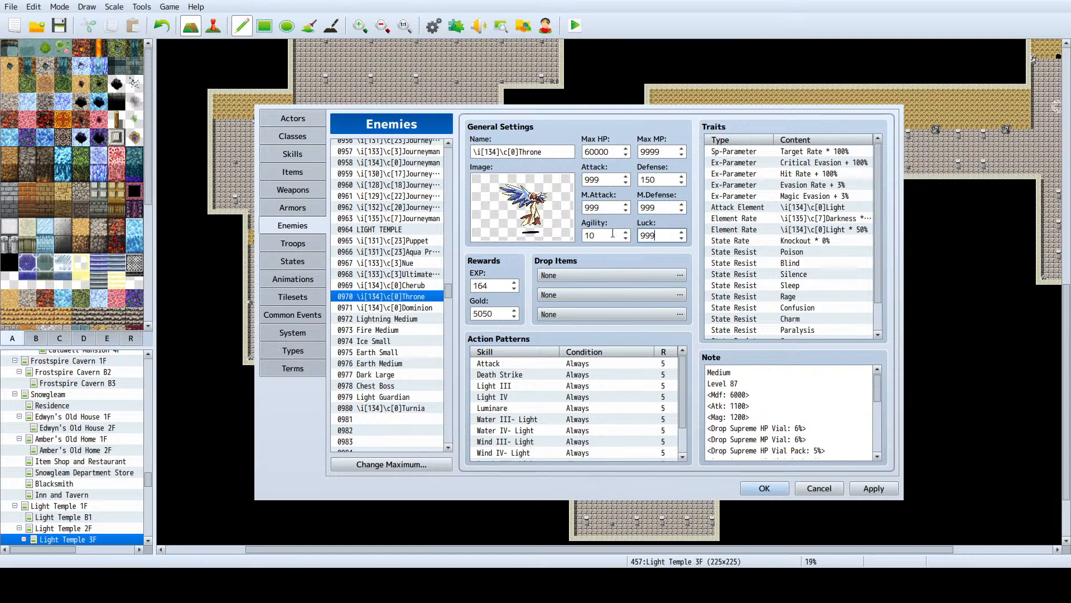
pyautogui.doubleClick(613, 234)
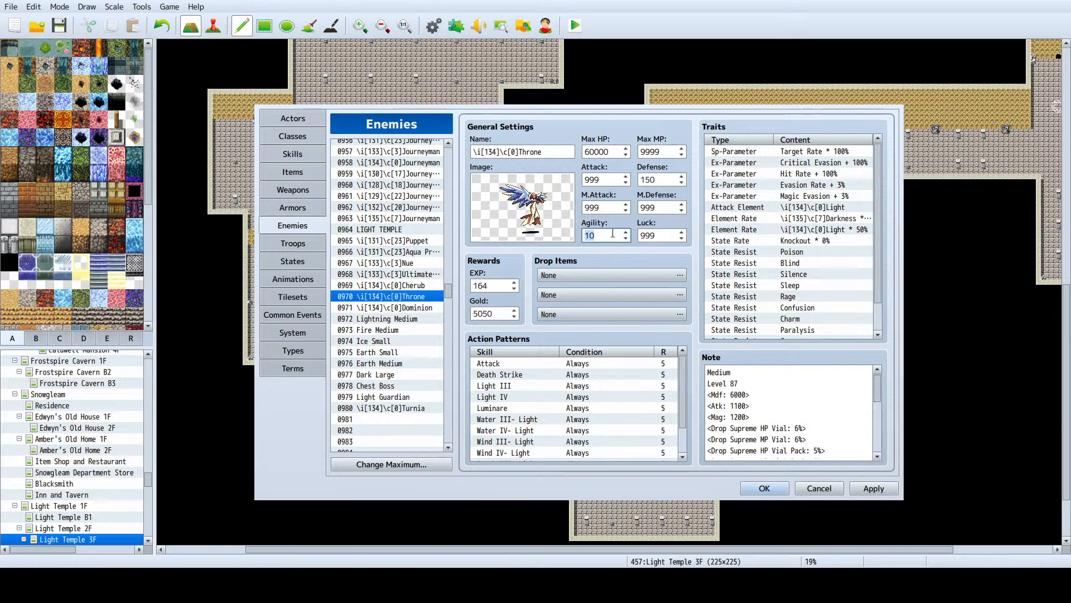
pyautogui.write('300')
pyautogui.scroll(-1, 812, 281)
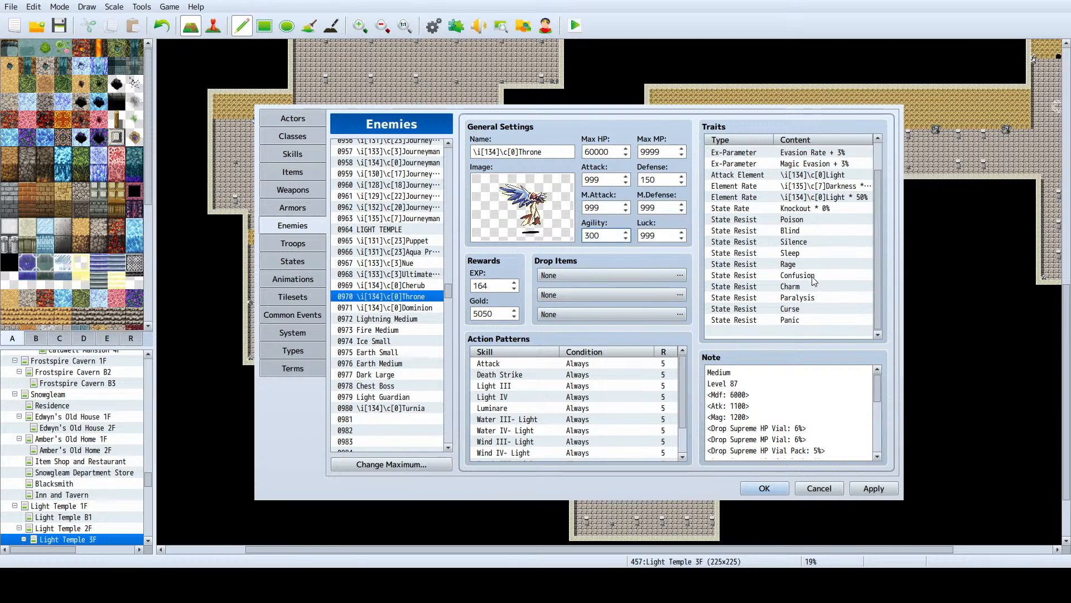
pyautogui.scroll(1, 808, 285)
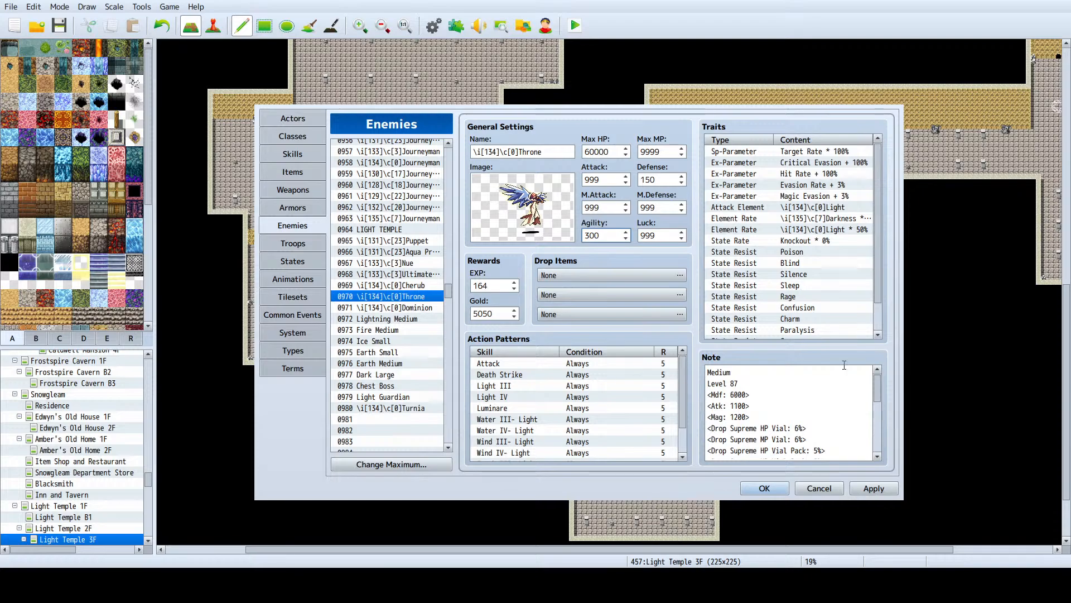
pyautogui.click(882, 488)
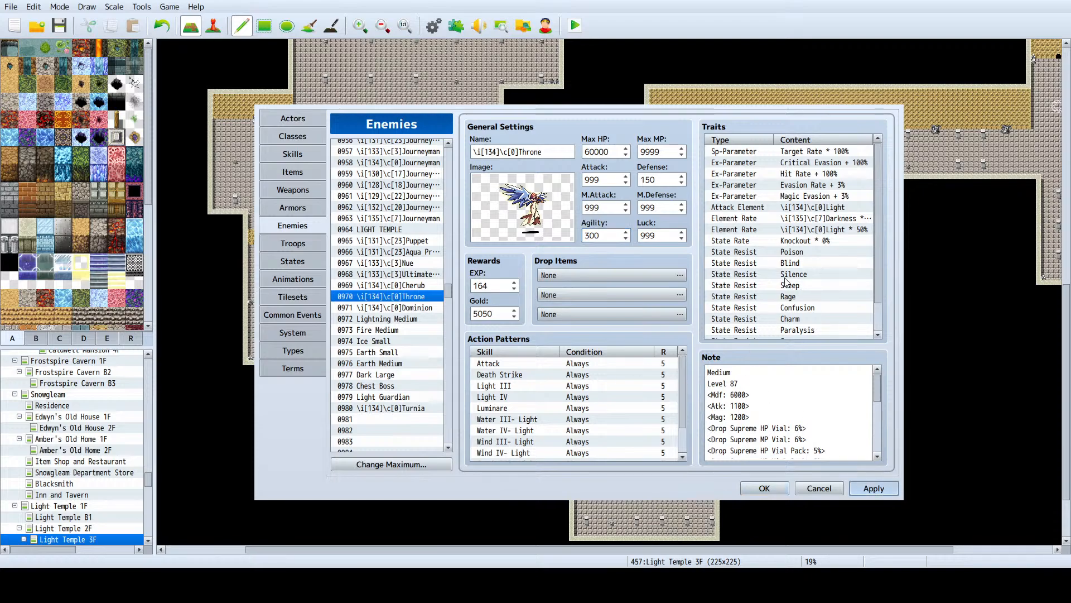
# Step: Delete the Blind state resistance from Throne's traits
pyautogui.click(755, 264)
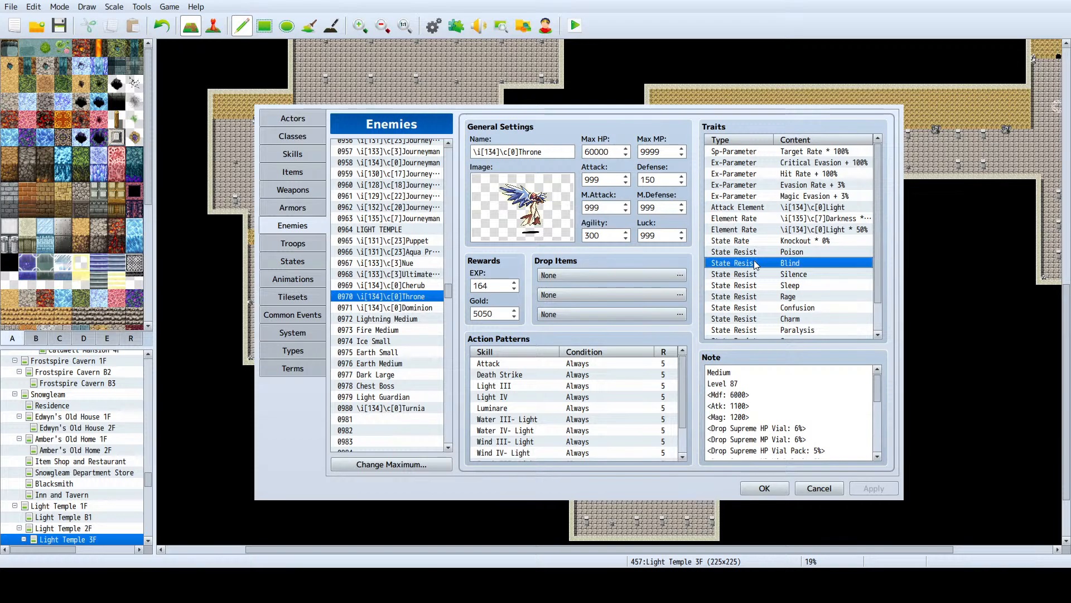
pyautogui.press('Delete')
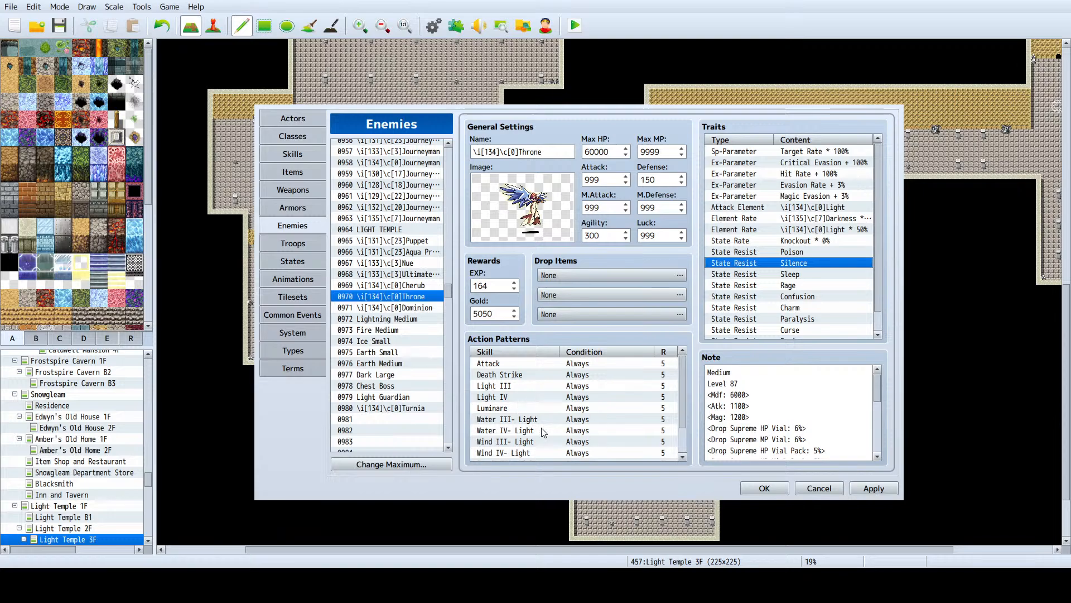
# Step: Check the rest of Throne's trait list and apply the database changes
pyautogui.scroll(-1, 825, 304)
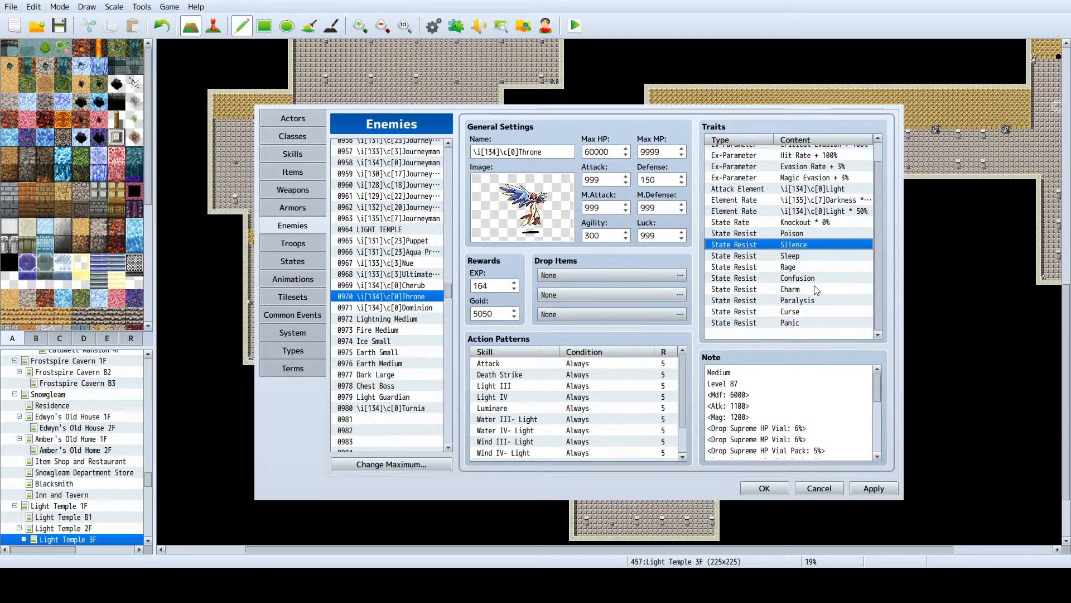
pyautogui.click(874, 488)
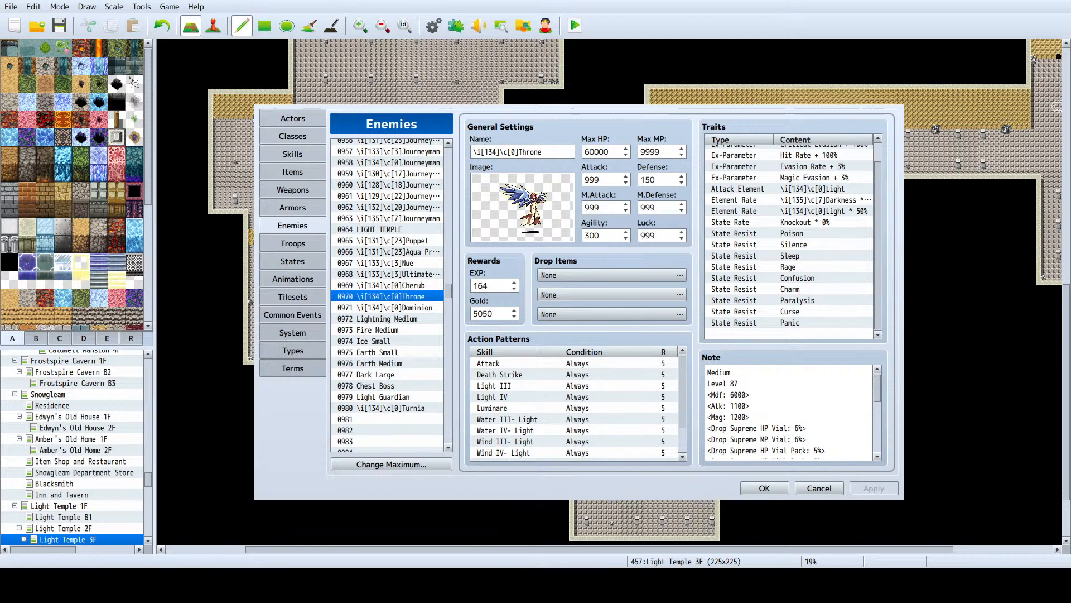
# Step: Copy the AI Level and AI Priority tags from Aqua Princess's note into Dominion's note below Level 87, and set the AI Level to 70
pyautogui.click(411, 308)
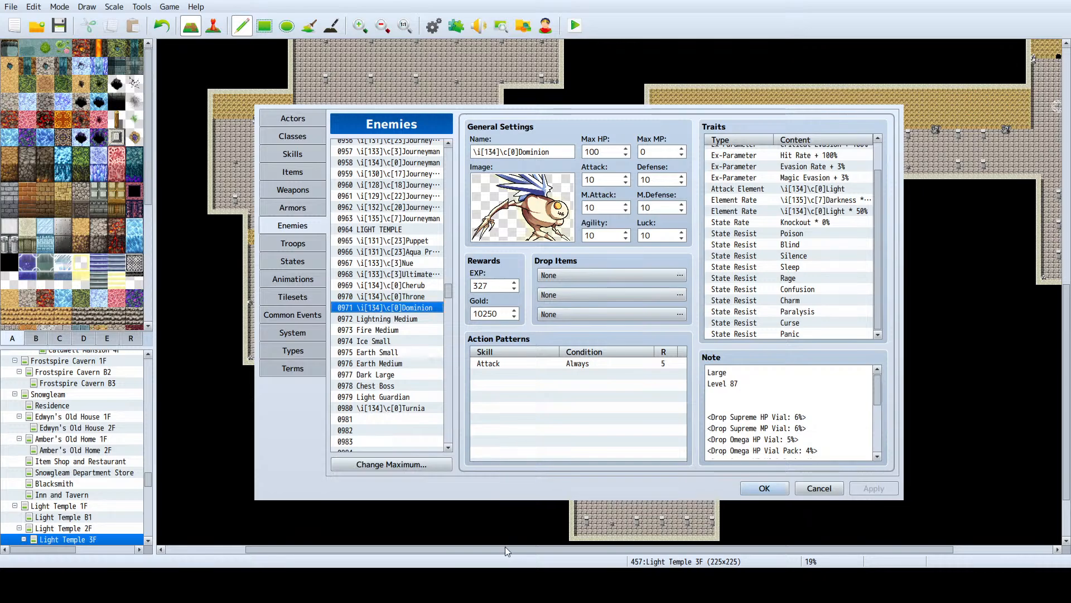
pyautogui.click(391, 274)
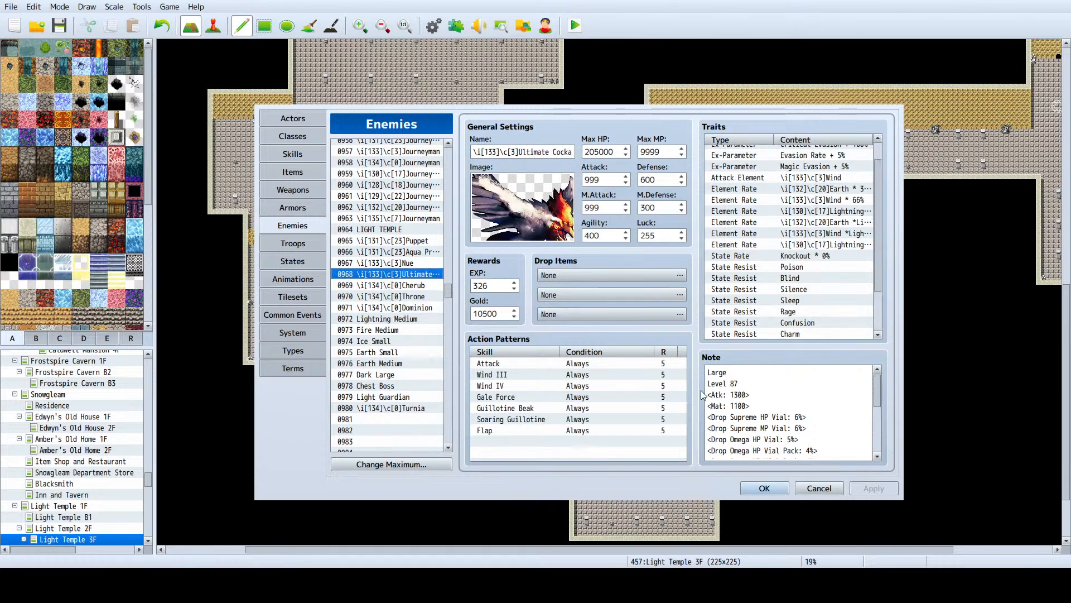
pyautogui.click(402, 251)
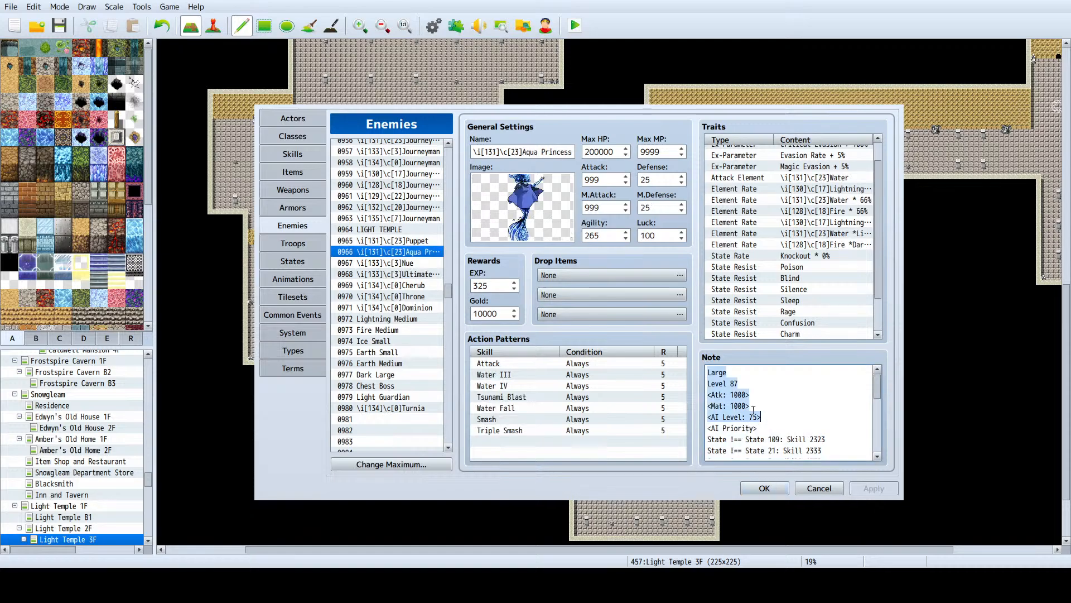
pyautogui.moveTo(708, 417); pyautogui.dragTo(801, 453)
pyautogui.hotkey('ctrl', 'c')
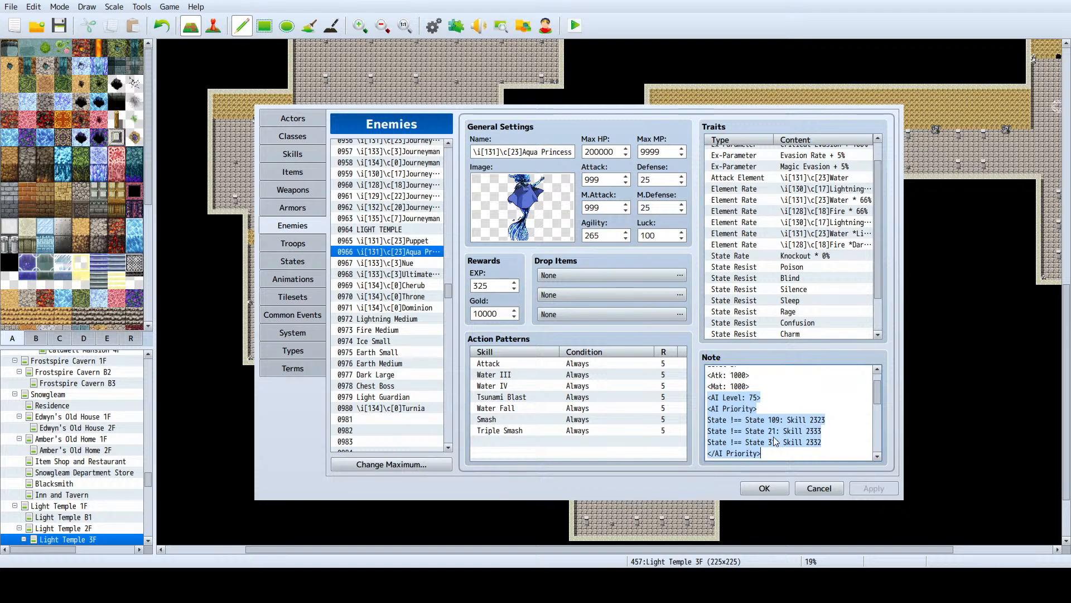
pyautogui.click(406, 301)
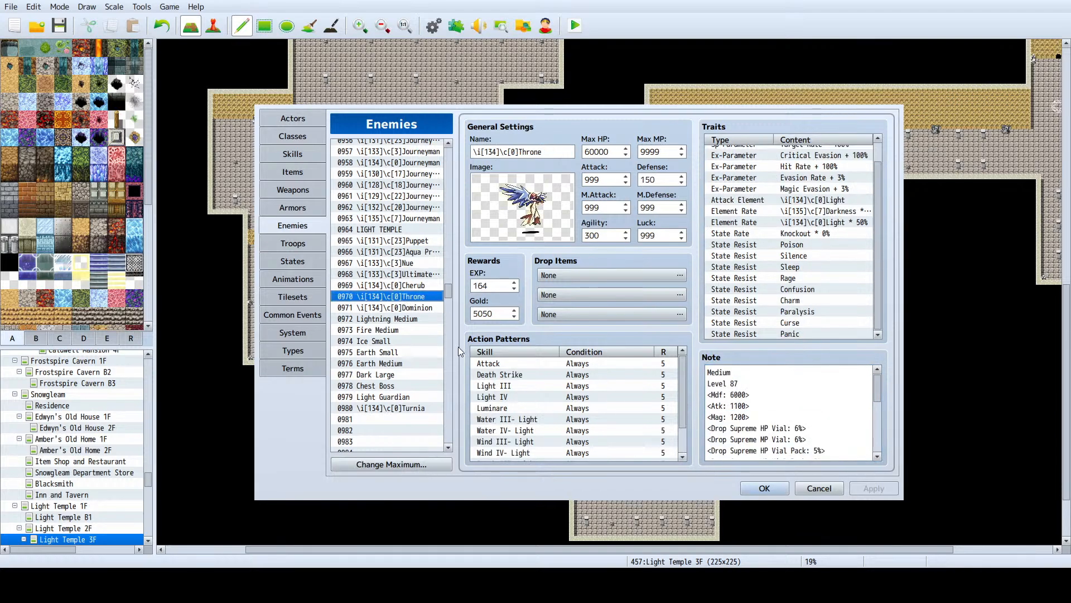
pyautogui.click(378, 307)
pyautogui.click(761, 387)
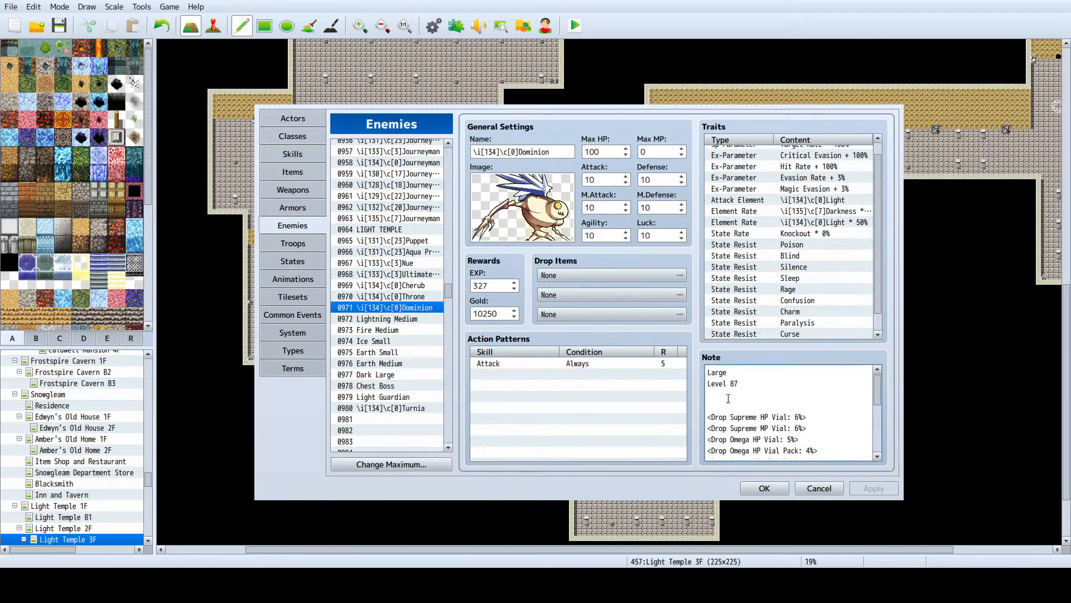
pyautogui.hotkey('ctrl', 'v')
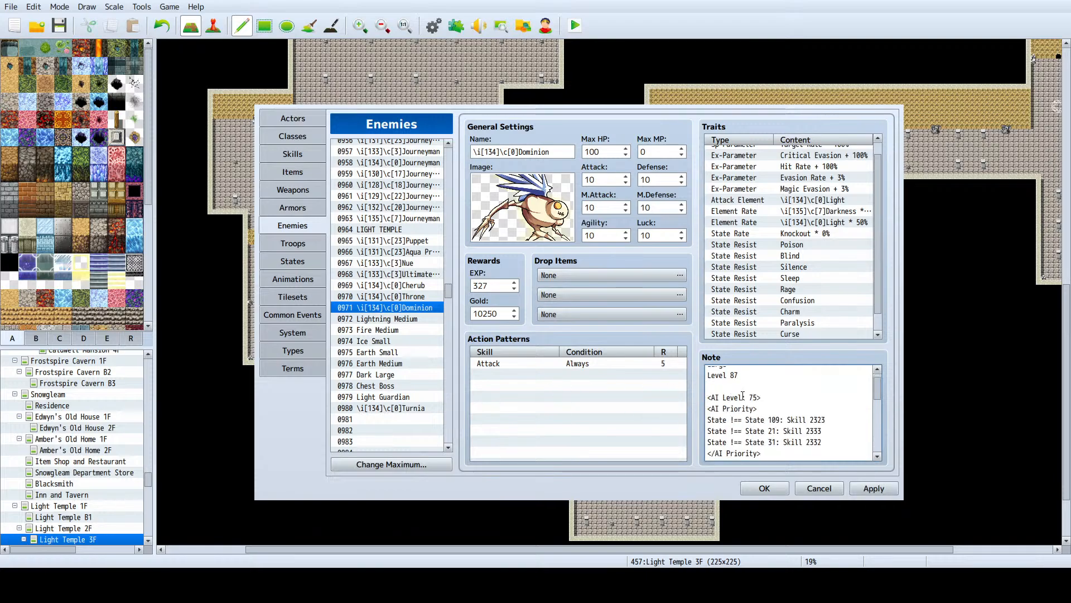
pyautogui.doubleClick(752, 397)
pyautogui.write('70')
# Step: Look up the Reflect state's number and change the first AI Priority condition in Dominion's note to State 37
pyautogui.click(303, 279)
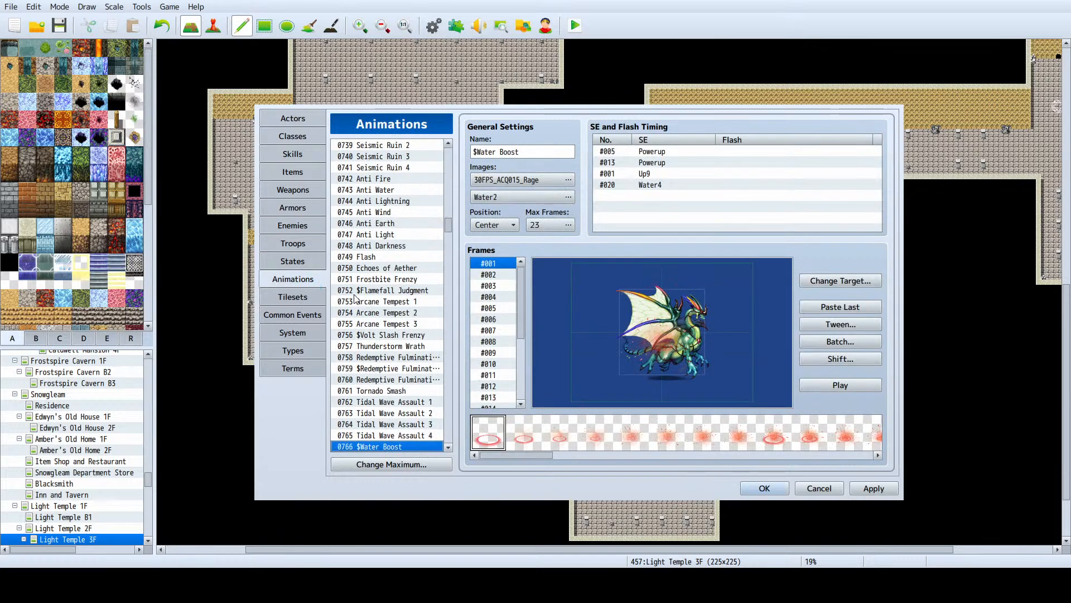
pyautogui.scroll(-2, 357, 301)
pyautogui.scroll(2, 375, 330)
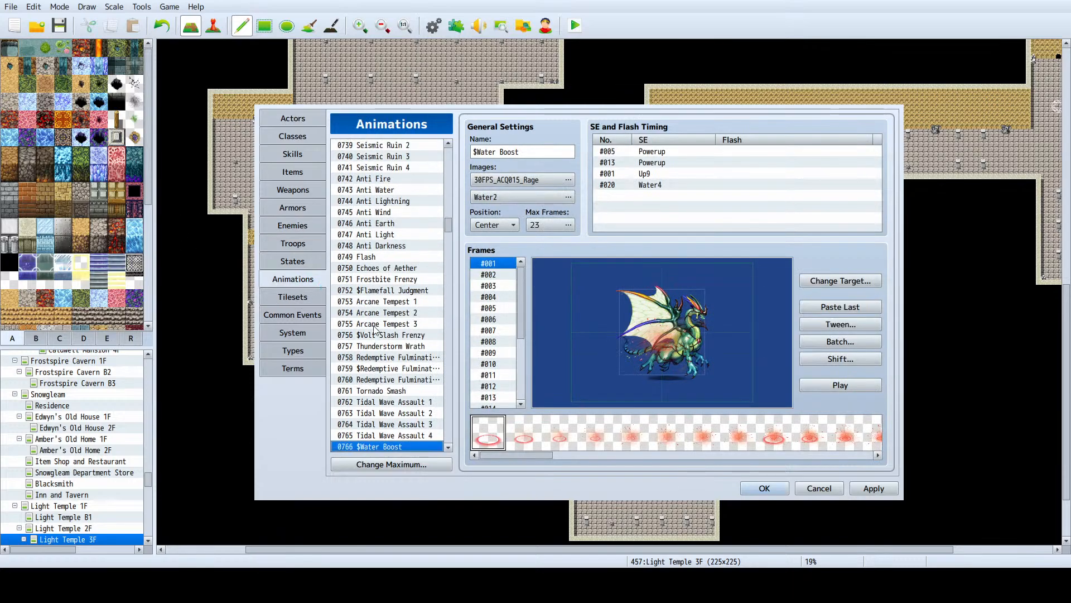
pyautogui.click(292, 261)
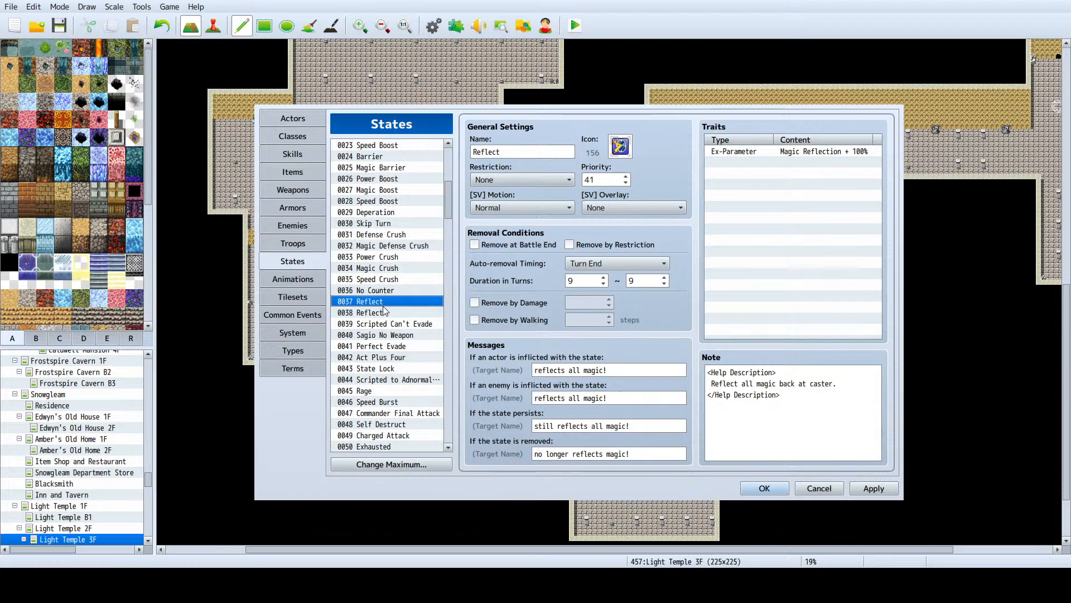
pyautogui.click(293, 155)
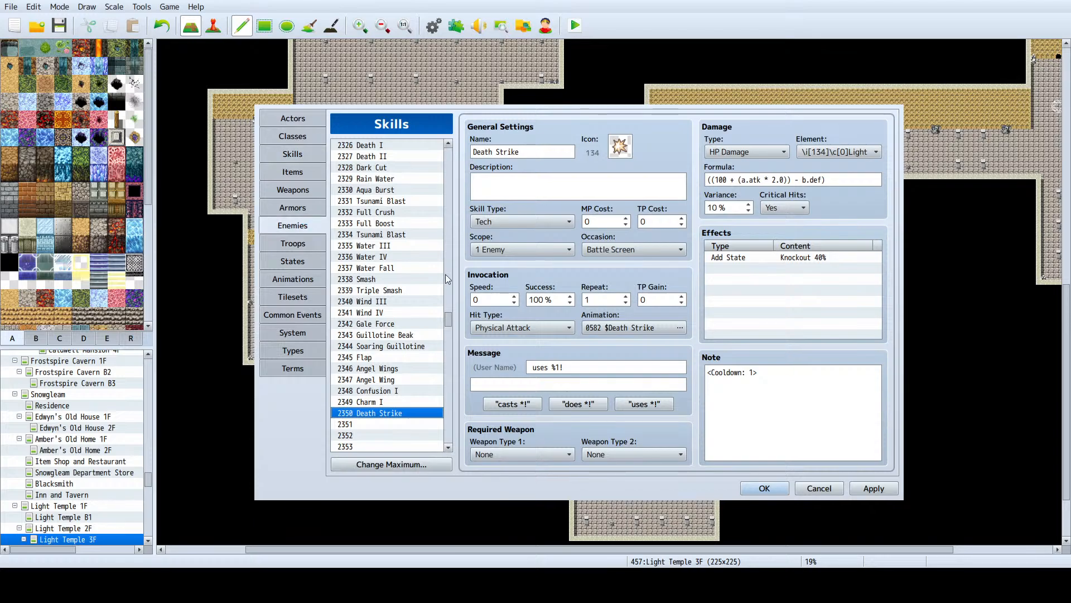
pyautogui.click(292, 226)
pyautogui.moveTo(769, 429); pyautogui.dragTo(774, 427)
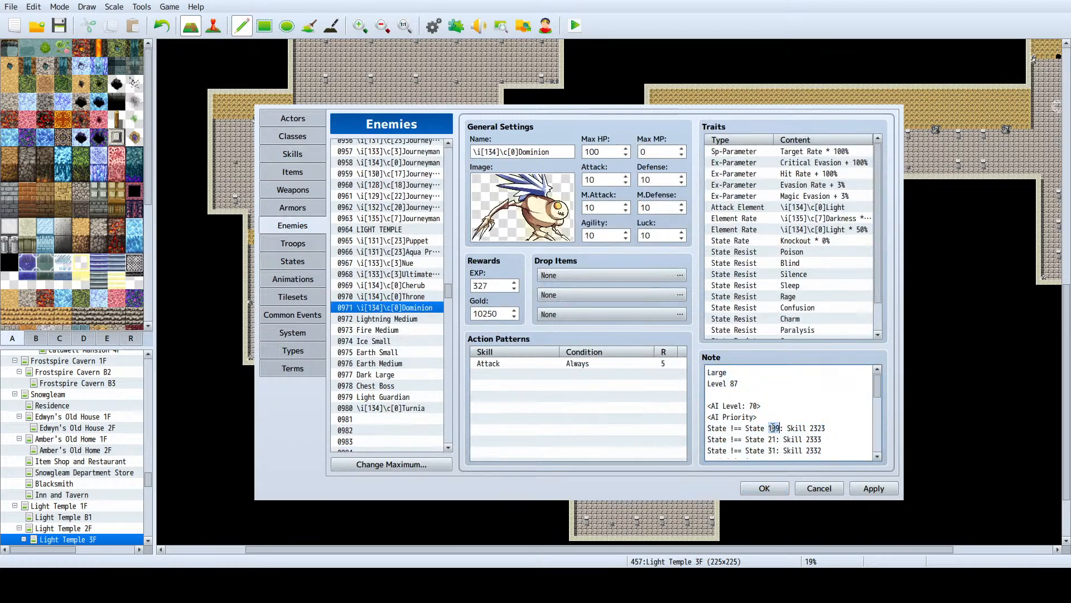
pyautogui.write('37')
# Step: Find the Repel II skill and copy it into empty skill slot 2351, after Death Strike
pyautogui.click(292, 153)
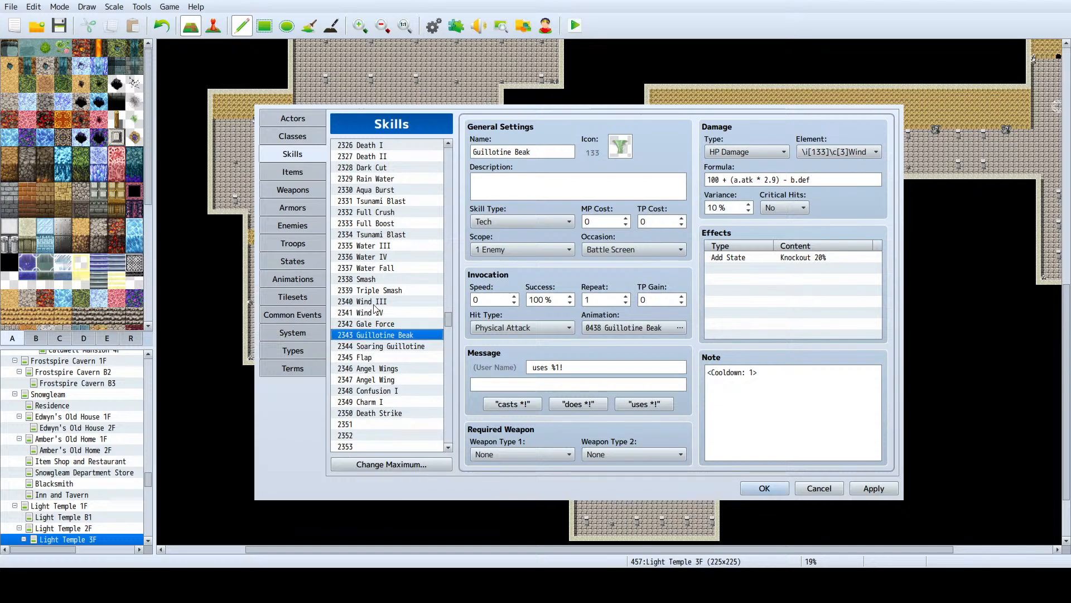
pyautogui.scroll(12, 376, 334)
pyautogui.scroll(2, 377, 333)
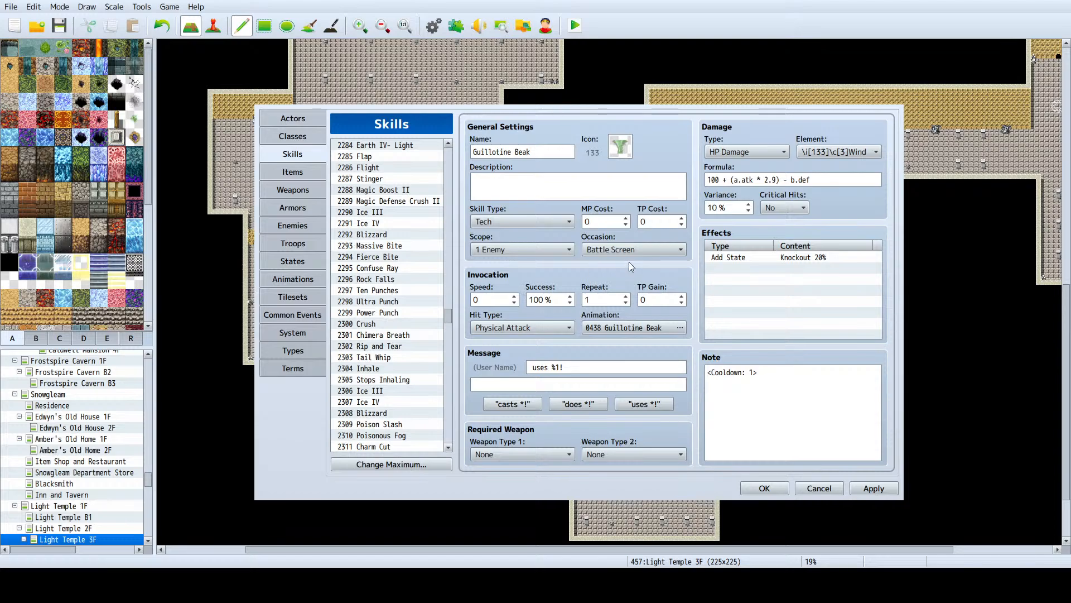
pyautogui.press('Down')
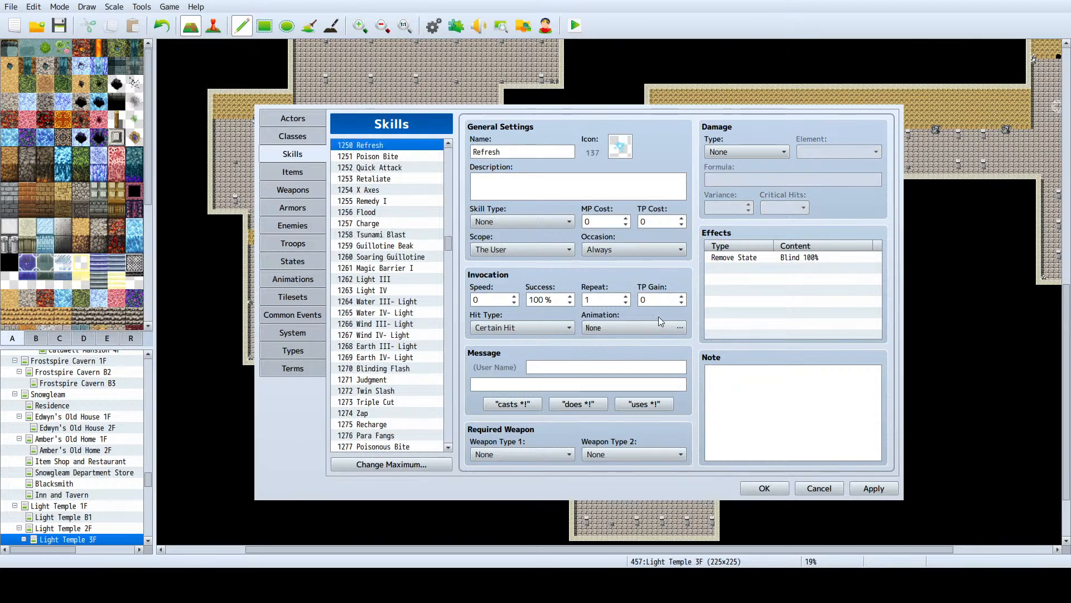
pyautogui.scroll(6, 389, 275)
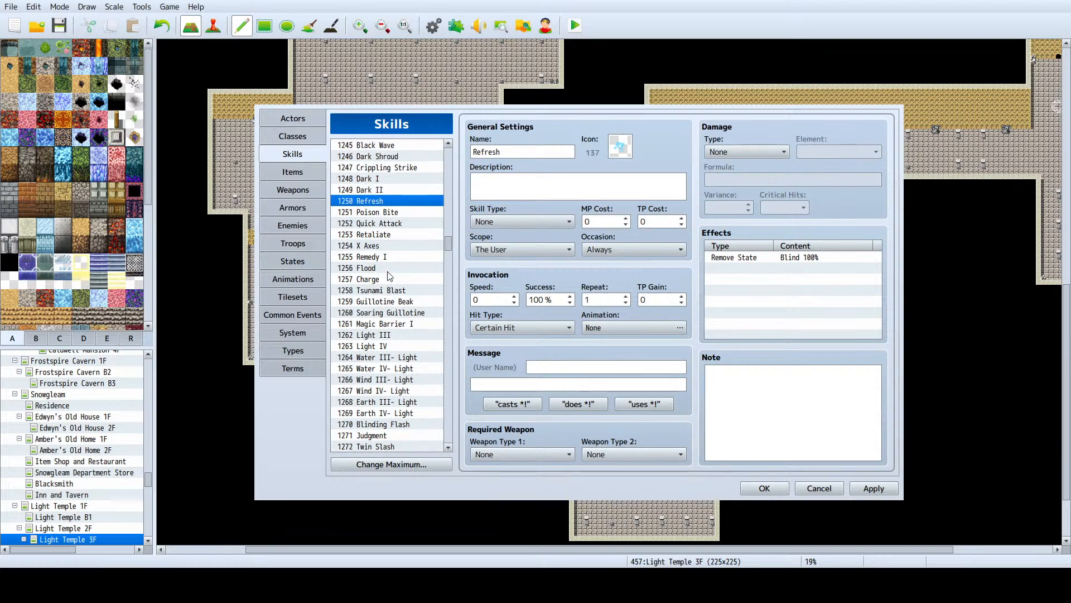
pyautogui.scroll(3, 389, 276)
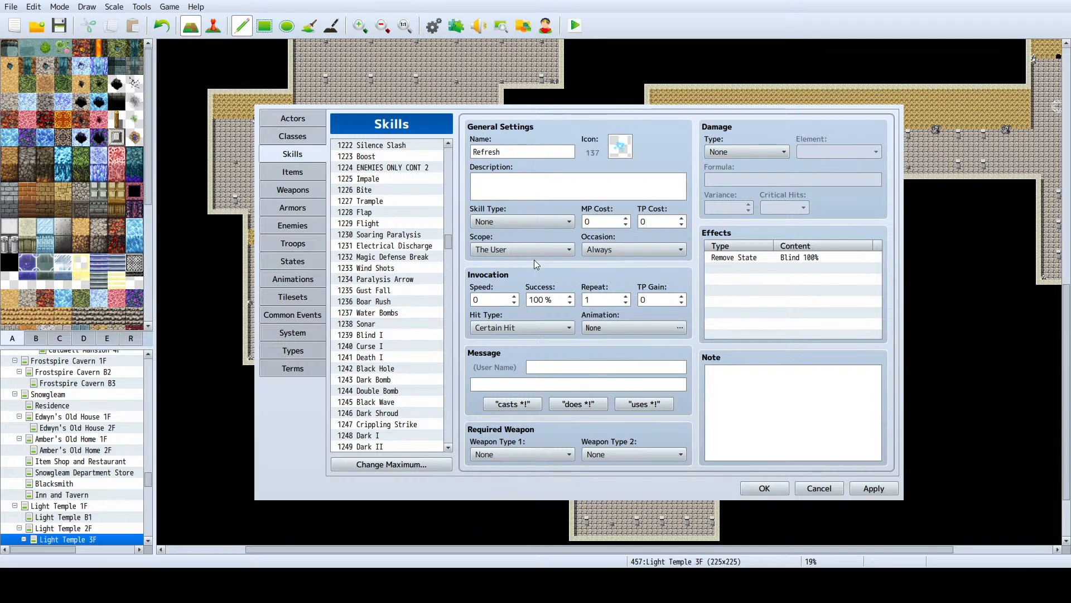
pyautogui.press('pageup')
pyautogui.press('pageup')
pyautogui.press('pageup')
pyautogui.press('pageup')
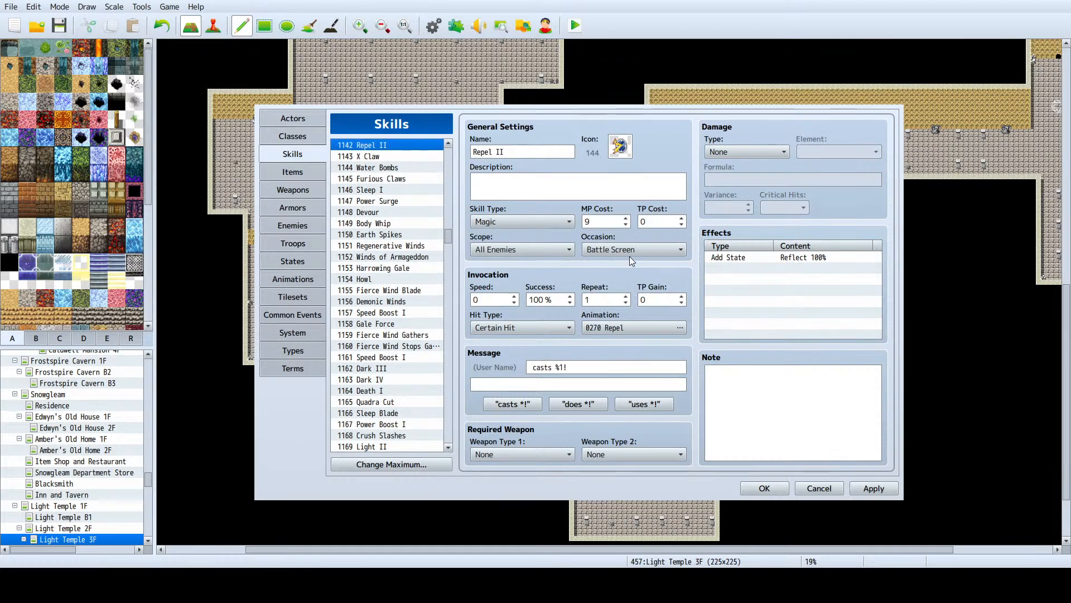
pyautogui.scroll(2, 387, 203)
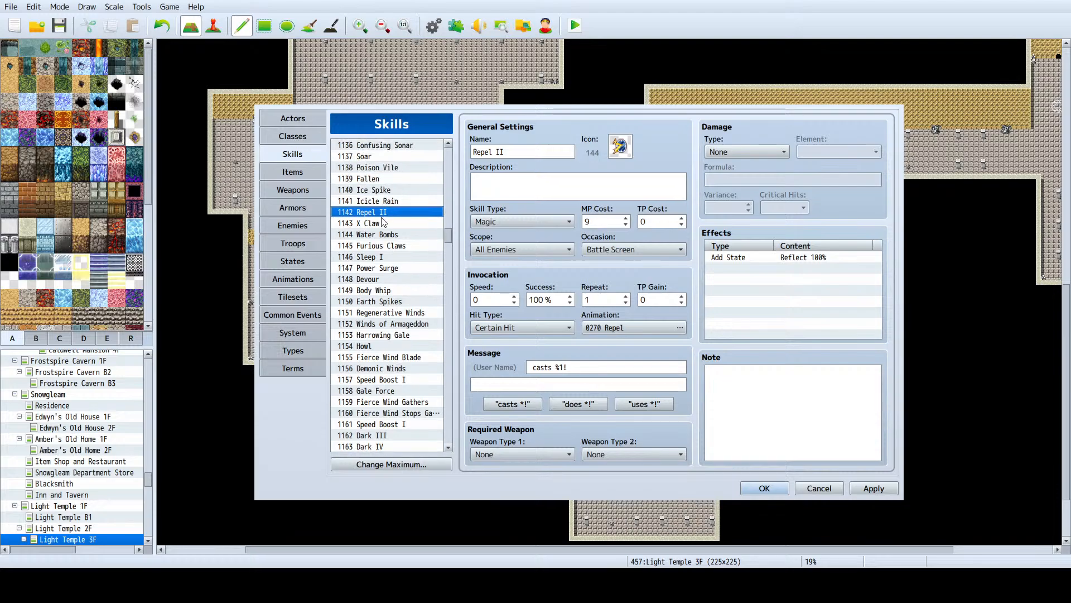
pyautogui.scroll(-20, 382, 218)
pyautogui.moveTo(447, 248); pyautogui.dragTo(444, 318)
pyautogui.scroll(-8, 419, 332)
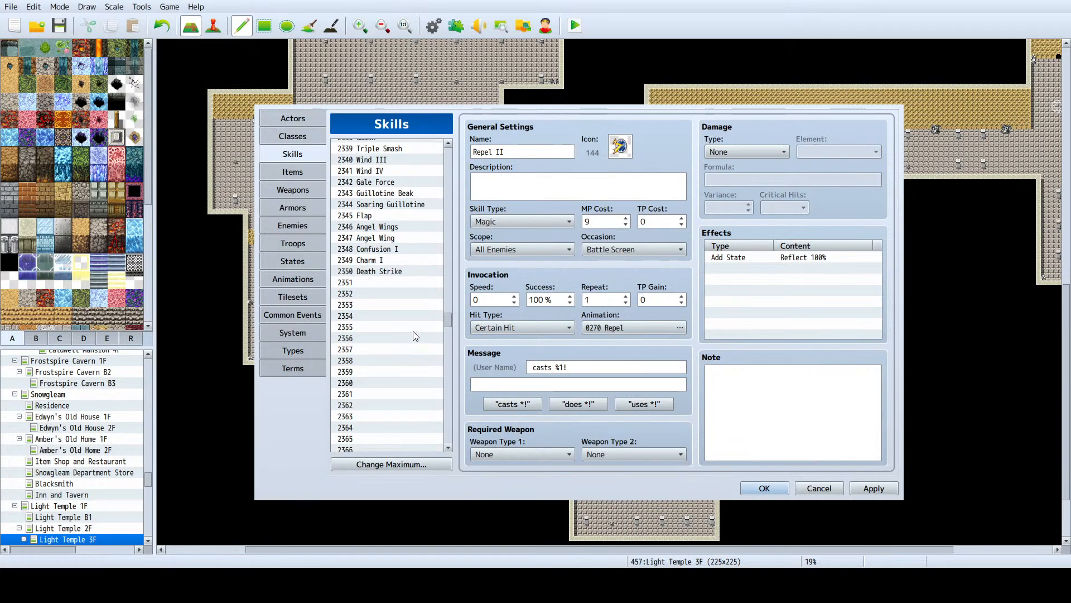
pyautogui.click(367, 239)
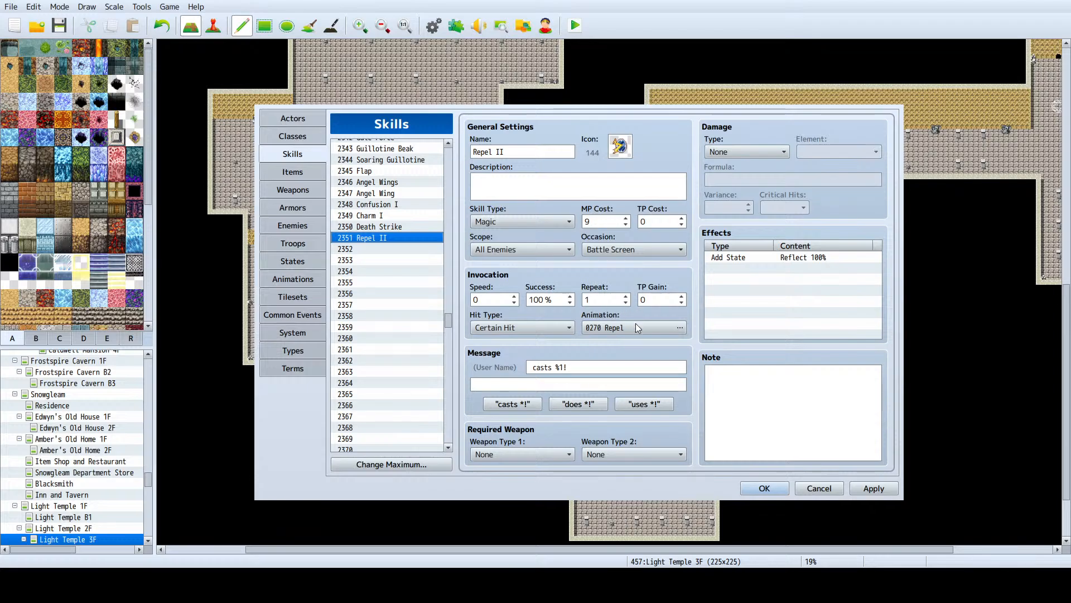
# Step: Rename the copied skill 2351 to Repel I and set its scope to 1 Enemy
pyautogui.doubleClick(537, 153)
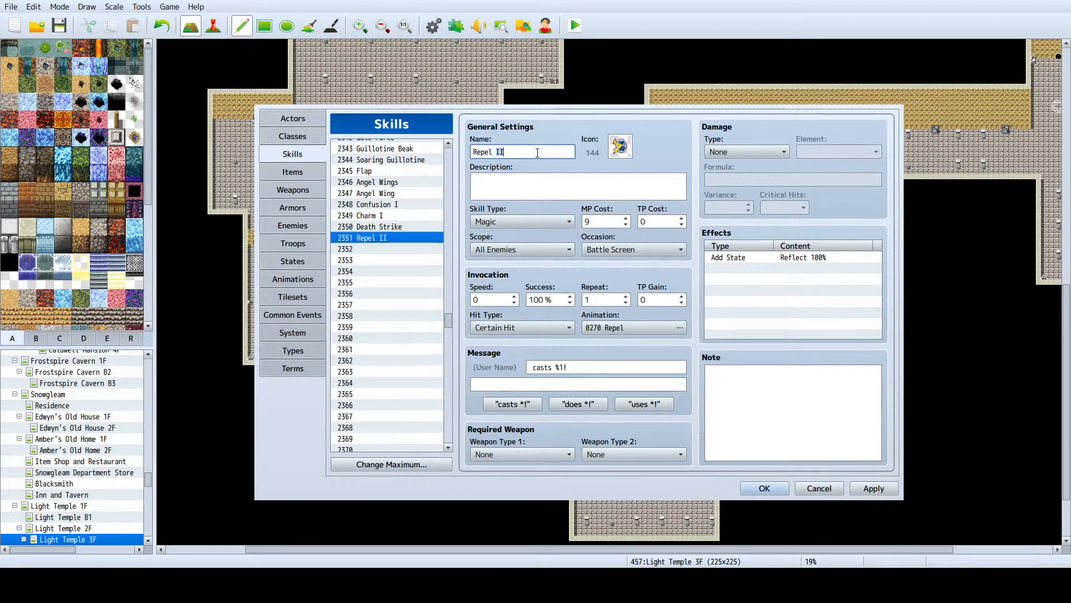
pyautogui.click(537, 152)
pyautogui.click(497, 247)
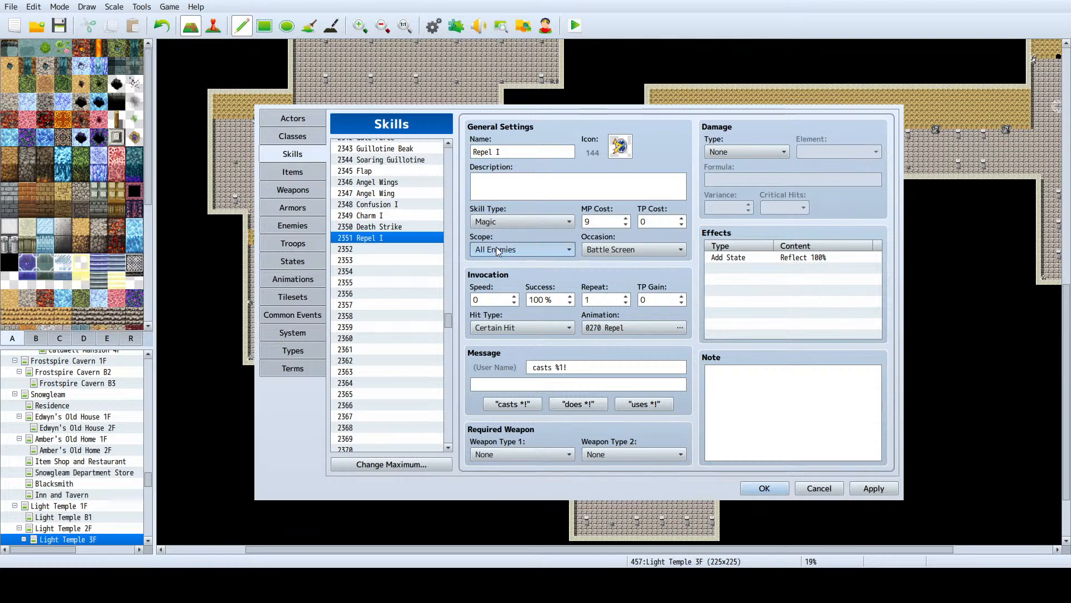
pyautogui.press('Up')
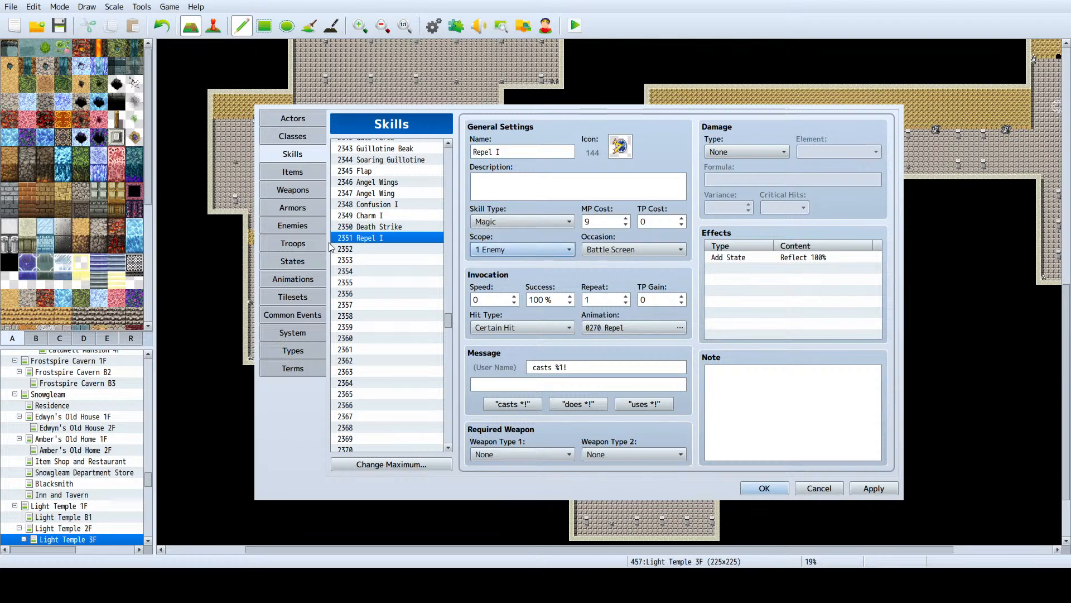
# Step: Change the skill for the State 37 condition in Dominion's AI Priority tags to 2351
pyautogui.click(300, 228)
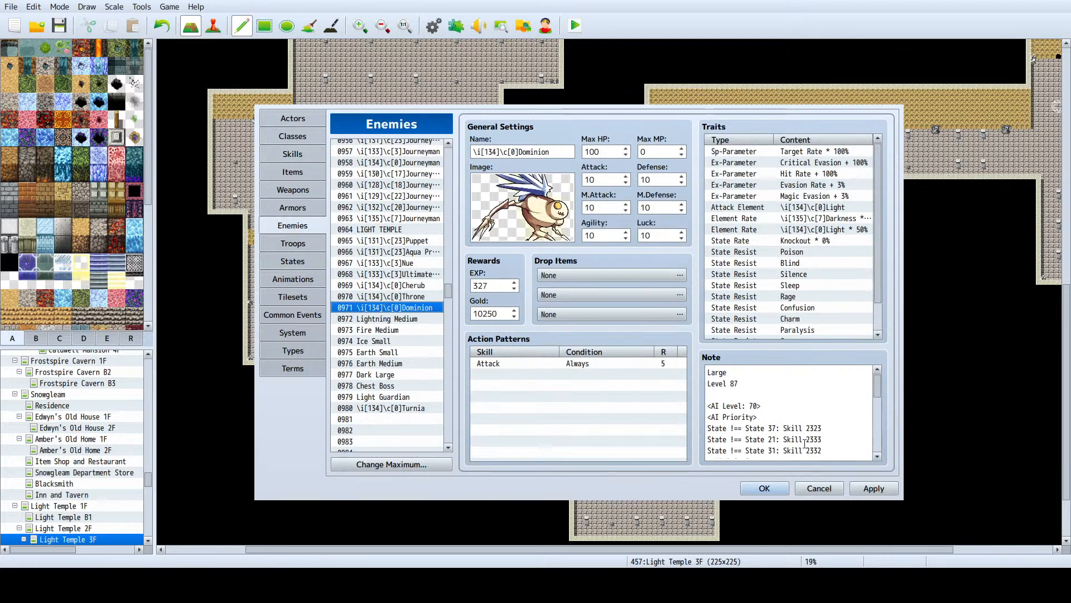
pyautogui.doubleClick(810, 429)
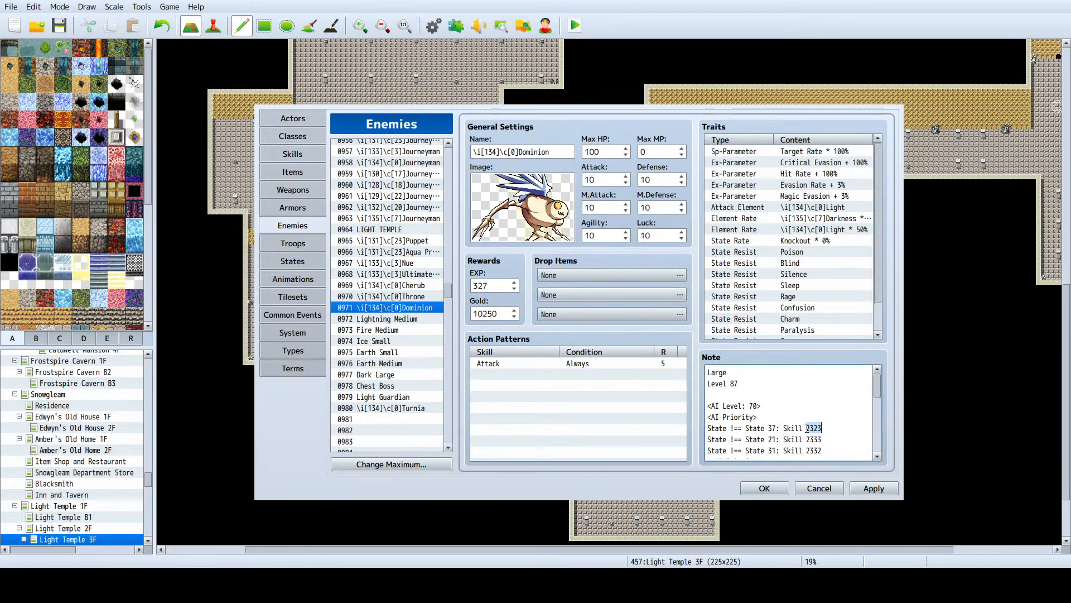
pyautogui.click(828, 428)
pyautogui.press('BackSpace')
pyautogui.press('BackSpace')
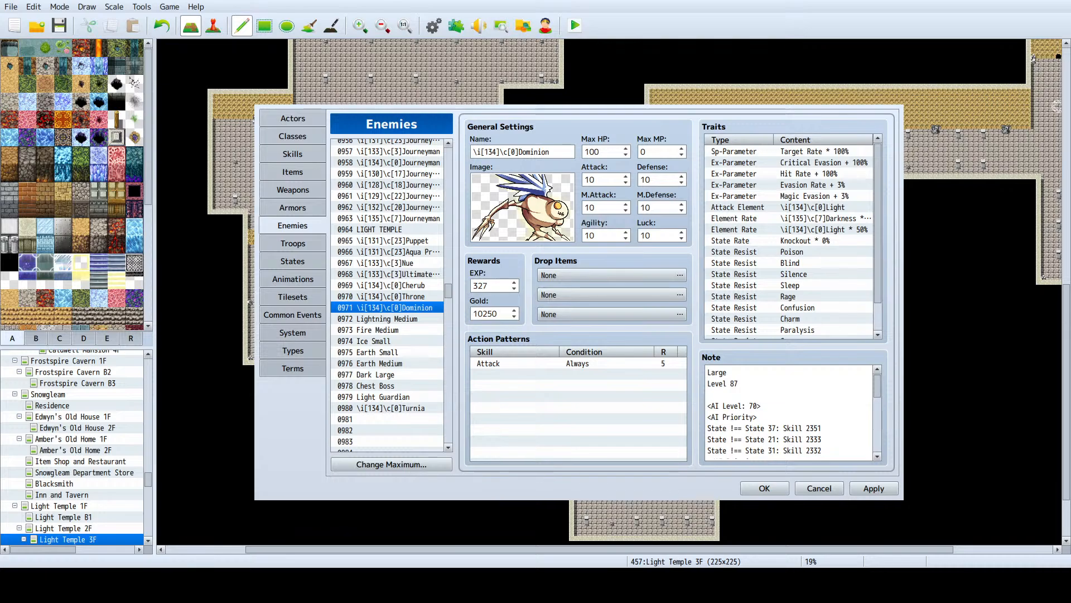
# Step: Move the State 21: Skill 2333 line to the start of Dominion's AI Priority block, and set the AI Level to 100
pyautogui.click(757, 416)
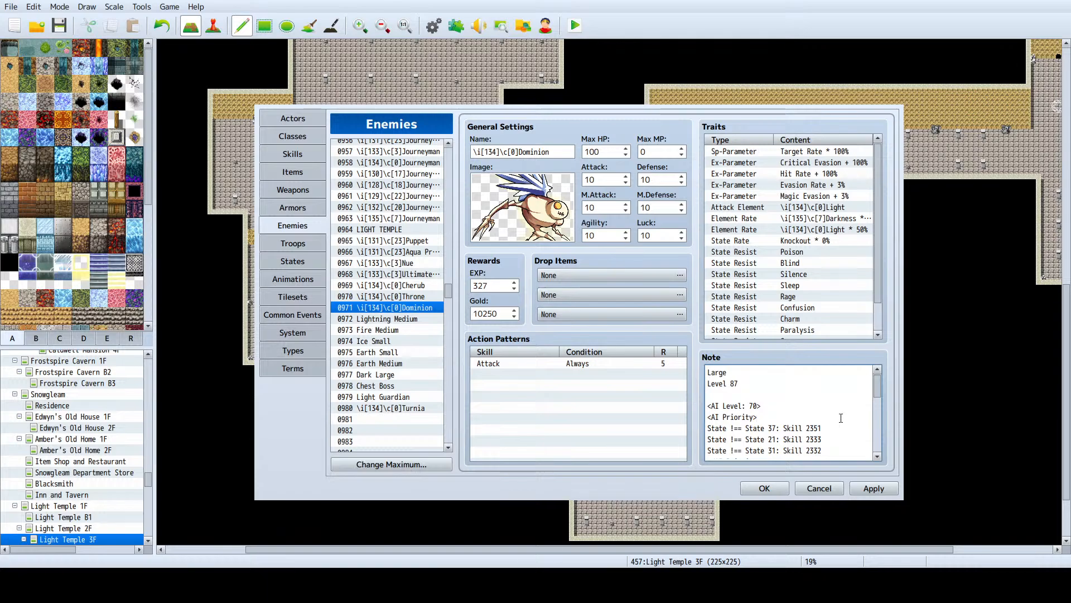
pyautogui.moveTo(824, 439); pyautogui.dragTo(695, 440)
pyautogui.hotkey('ctrl', 'c')
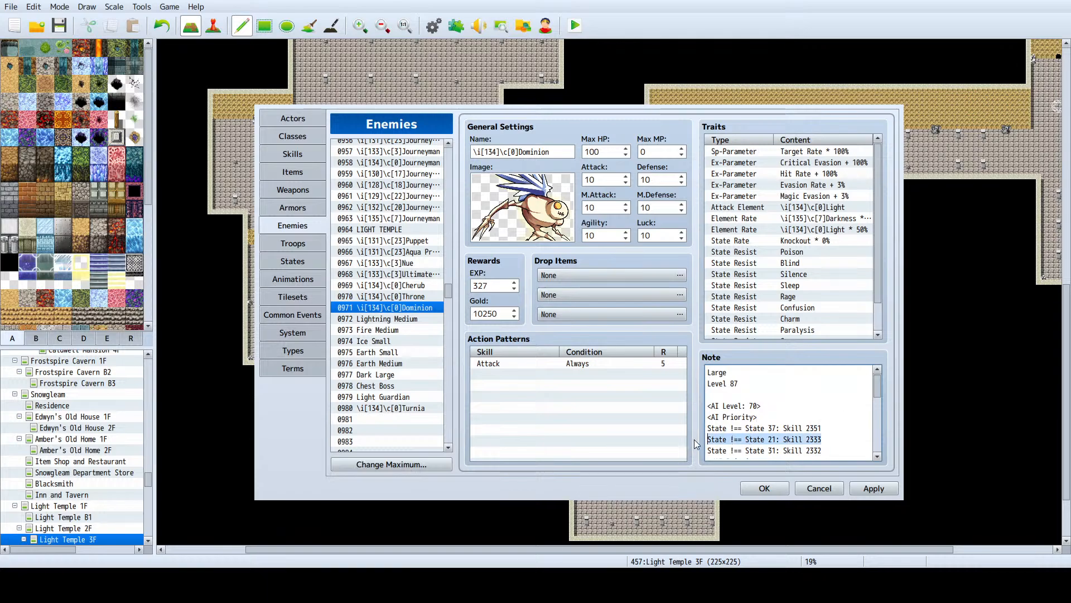
pyautogui.press('BackSpace')
pyautogui.click(763, 420)
pyautogui.press('Return')
pyautogui.hotkey('ctrl', 'v')
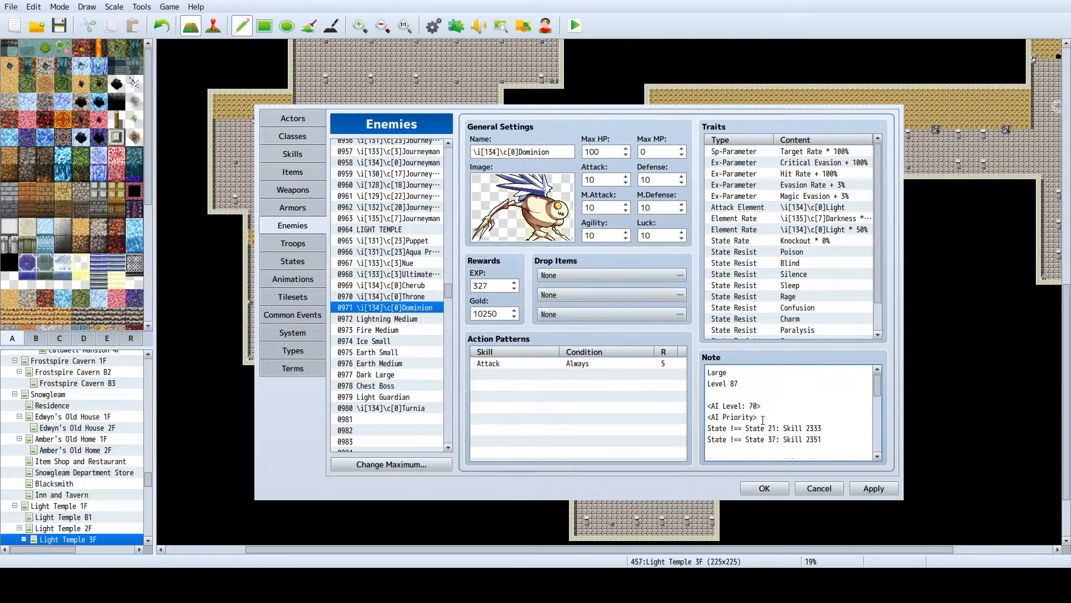
pyautogui.doubleClick(753, 405)
pyautogui.write('100')
# Step: Copy the Light Boost skill 1839 into empty skill slot 2352, after Repel I
pyautogui.click(291, 155)
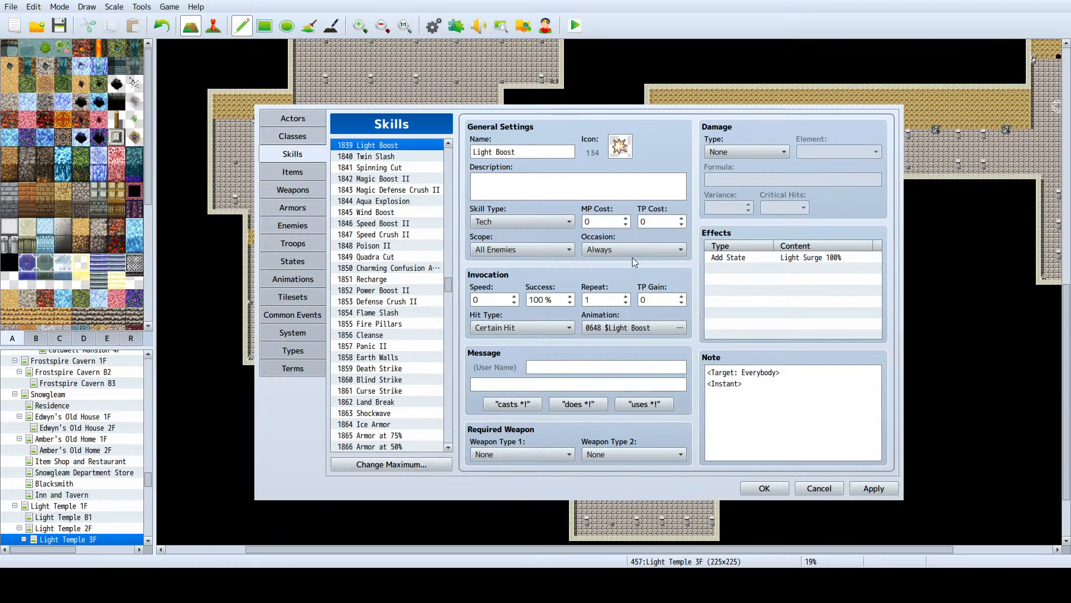
pyautogui.moveTo(394, 184); pyautogui.dragTo(394, 146)
pyautogui.scroll(-20, 420, 281)
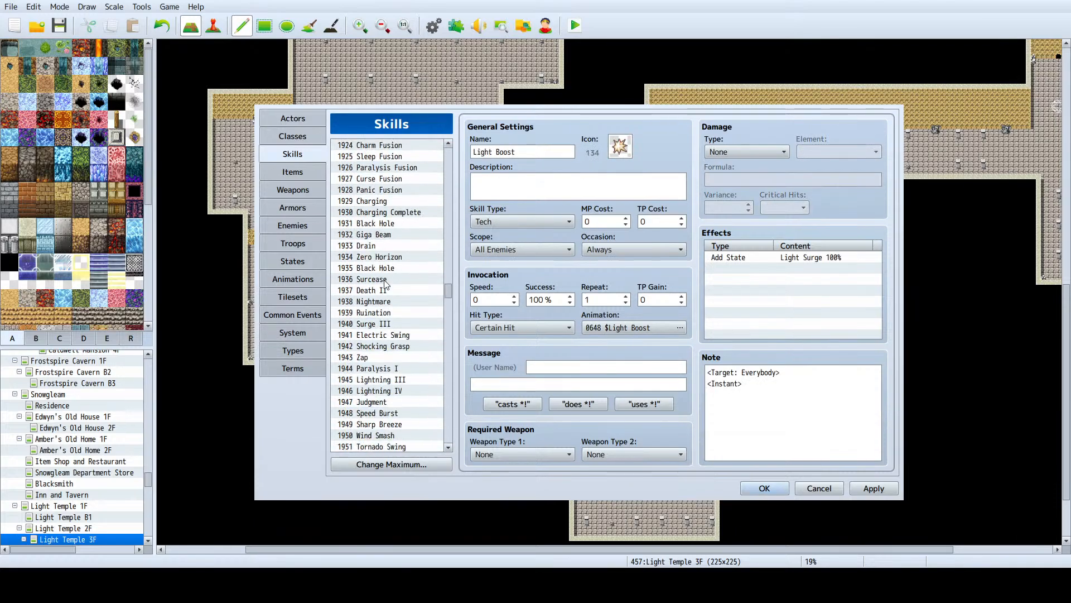
pyautogui.scroll(-20, 385, 289)
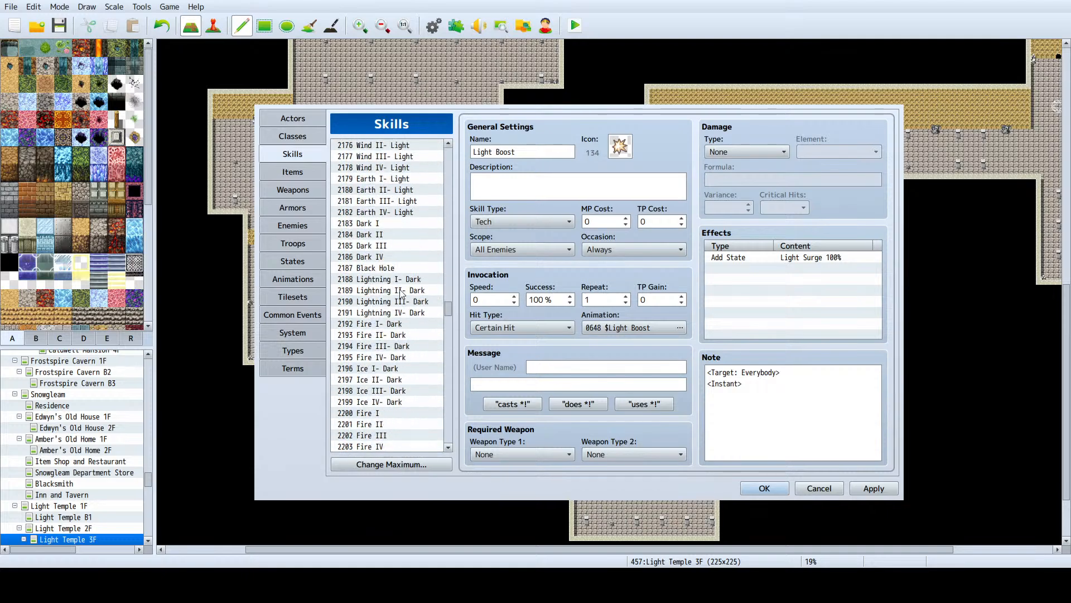
pyautogui.scroll(-20, 413, 298)
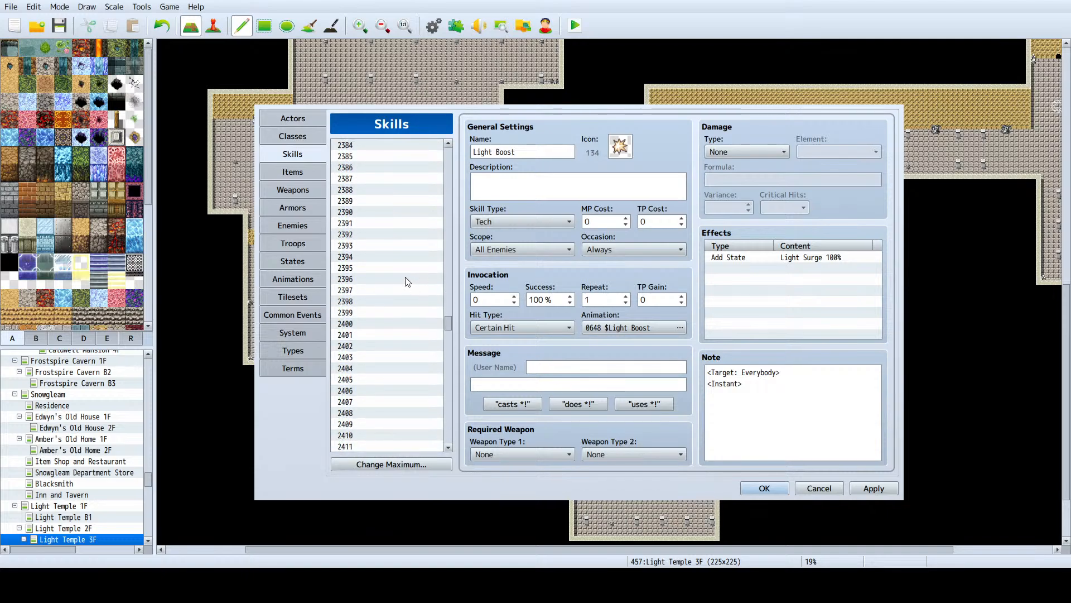
pyautogui.scroll(3, 390, 283)
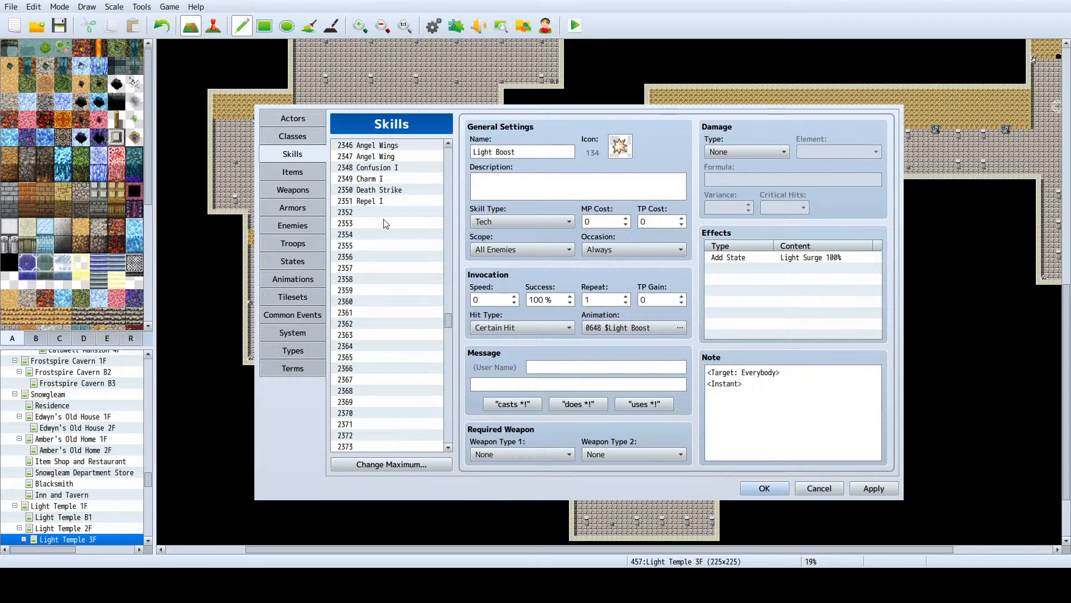
pyautogui.click(369, 212)
pyautogui.hotkey('ctrl', 'v')
# Step: Remove the <Instant> tag from the note of the copied Light Boost skill 2352
pyautogui.click(770, 383)
pyautogui.hotkey('ctrl', 'a')
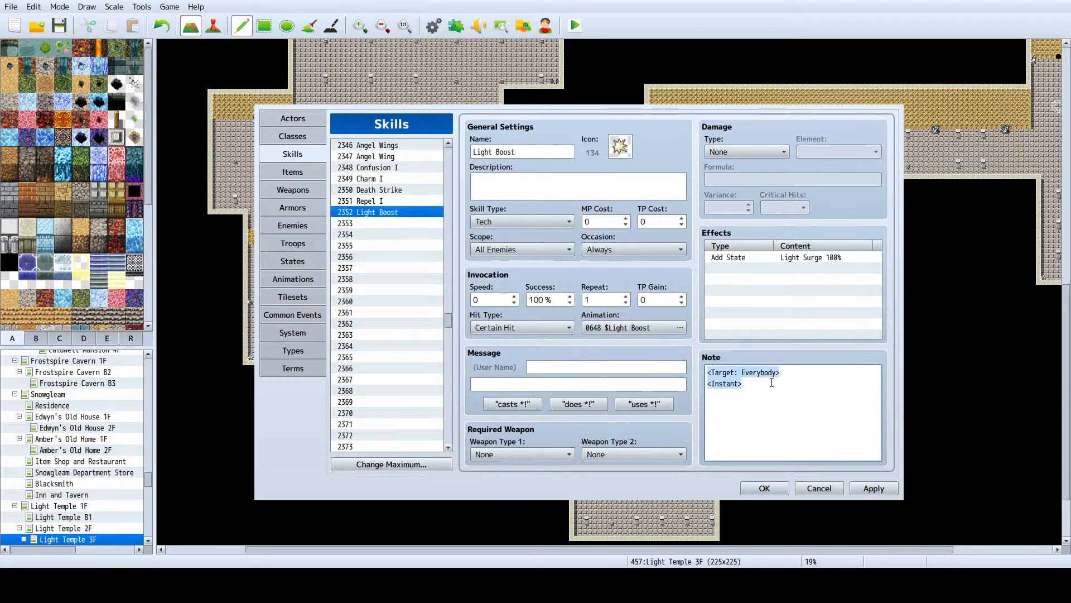
pyautogui.moveTo(772, 383); pyautogui.dragTo(652, 386)
pyautogui.press('Delete')
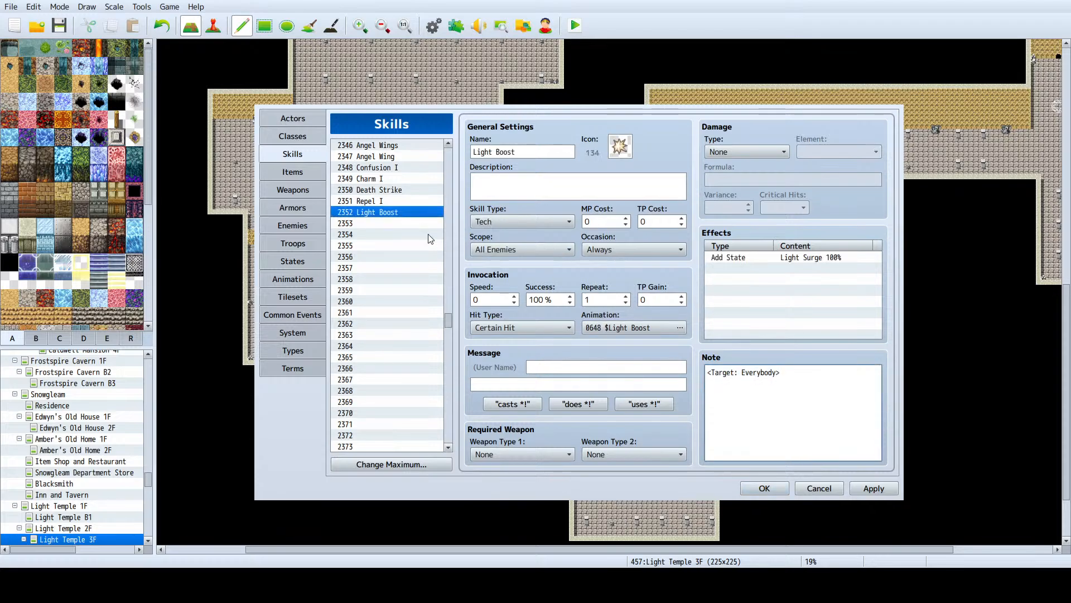
# Step: Copy the <Cooldown: 1> tag from Death Strike's note into the note of Repel I
pyautogui.click(406, 190)
pyautogui.click(797, 375)
pyautogui.hotkey('ctrl', 'a')
pyautogui.hotkey('ctrl', 'c')
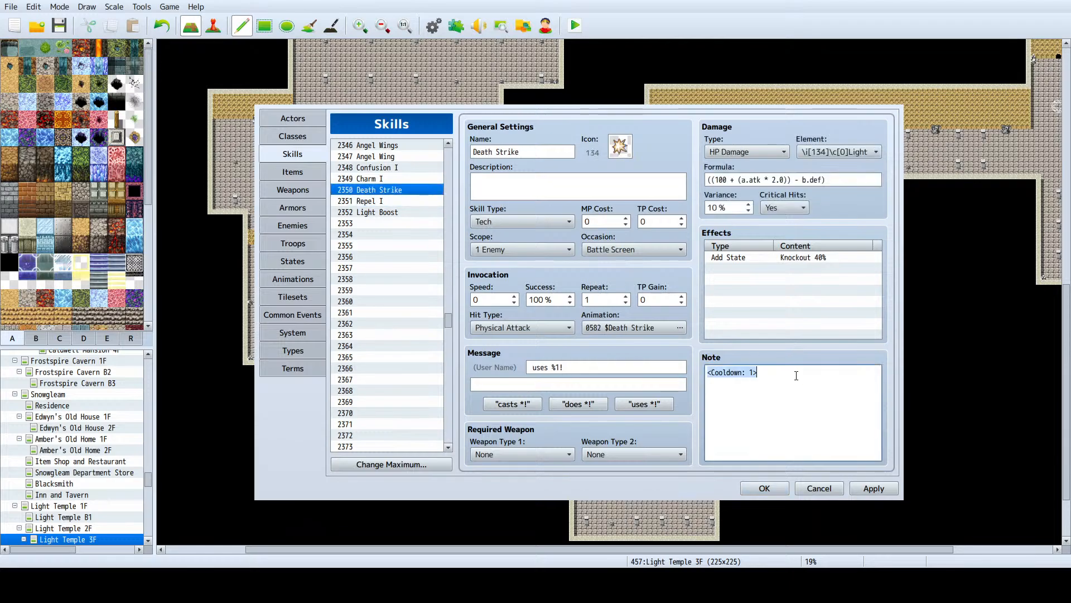
pyautogui.click(339, 202)
pyautogui.click(820, 444)
pyautogui.hotkey('ctrl', 'v')
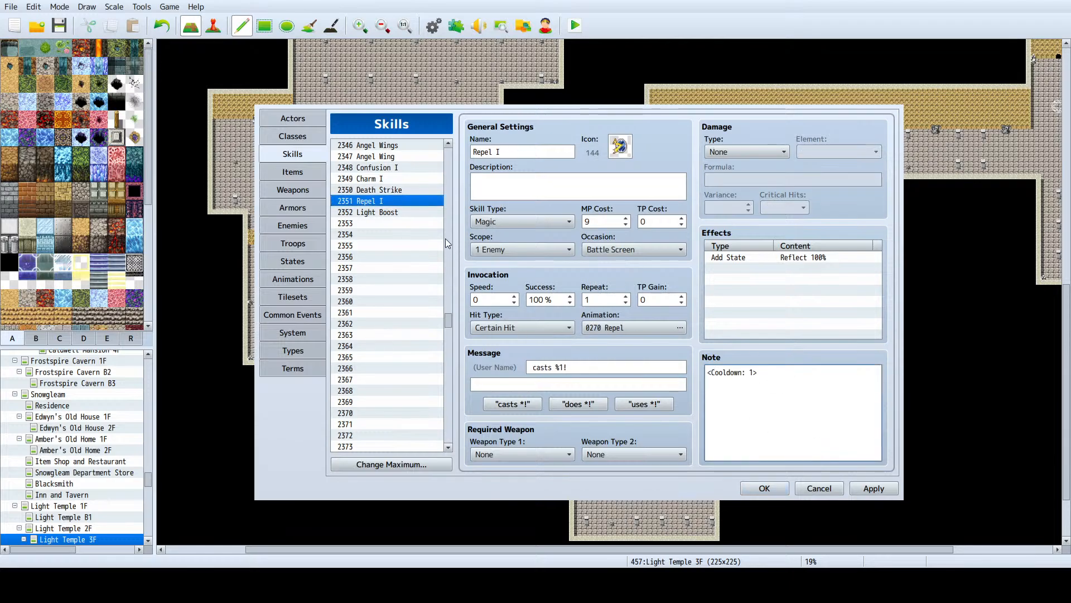
# Step: Add the <Cooldown: 1> tag below the target tag in the note of Light Boost 2352
pyautogui.click(414, 213)
pyautogui.click(800, 398)
pyautogui.click(800, 399)
pyautogui.press('Return')
pyautogui.hotkey('ctrl', 'v')
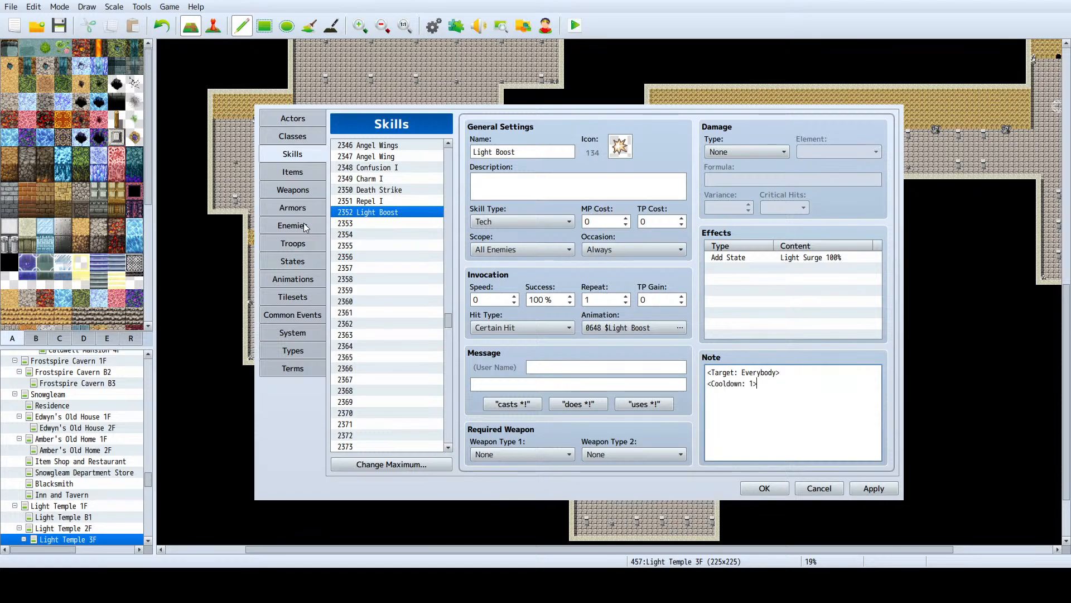
# Step: Look up the Light Surge state in the states list to get its ID and check its settings
pyautogui.click(293, 261)
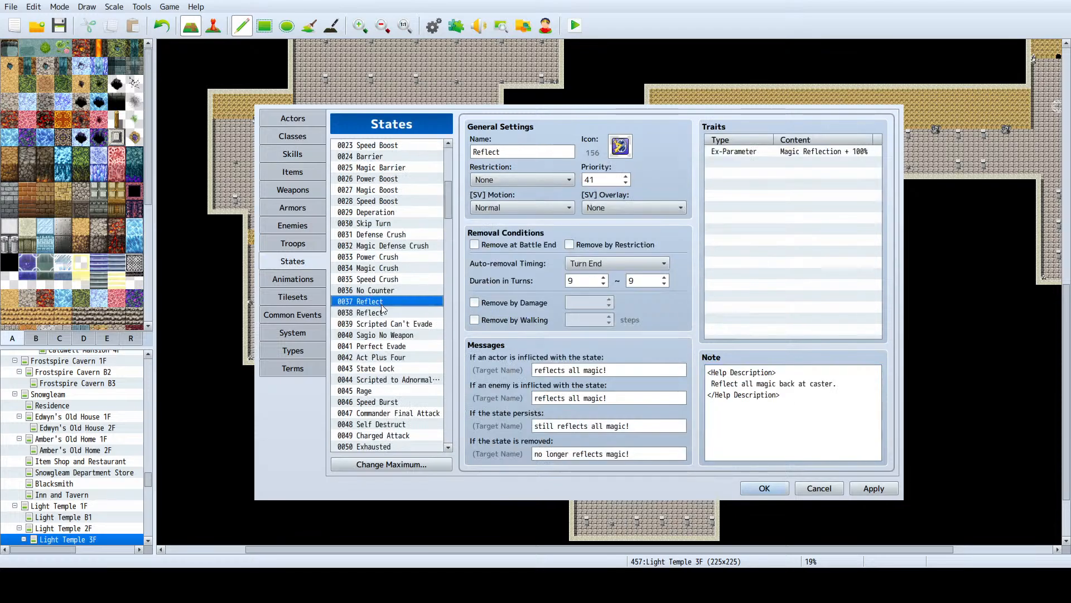
pyautogui.scroll(-14, 391, 302)
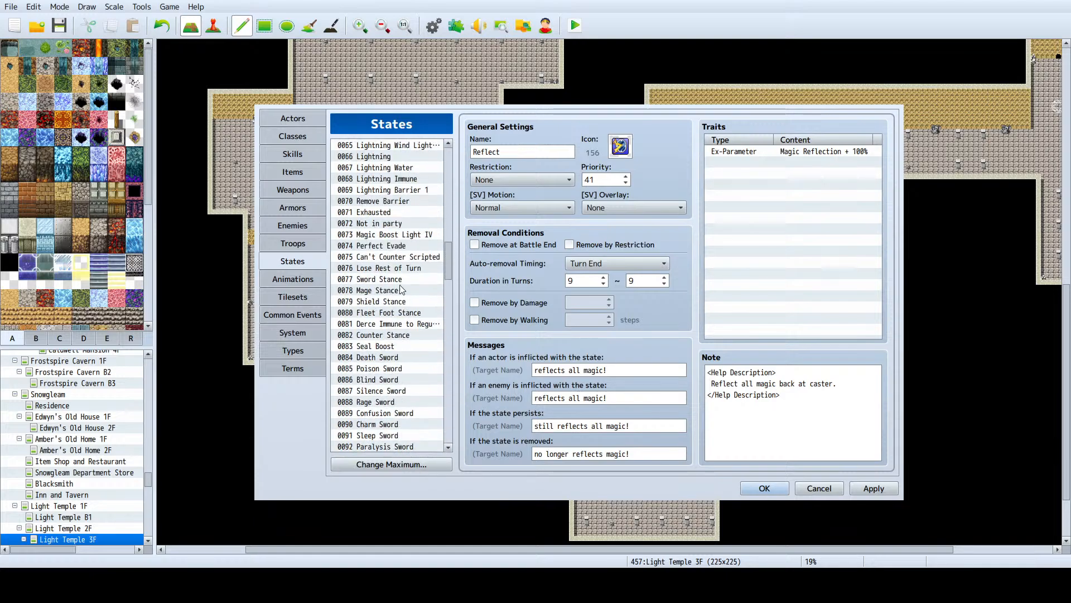
pyautogui.scroll(6, 398, 284)
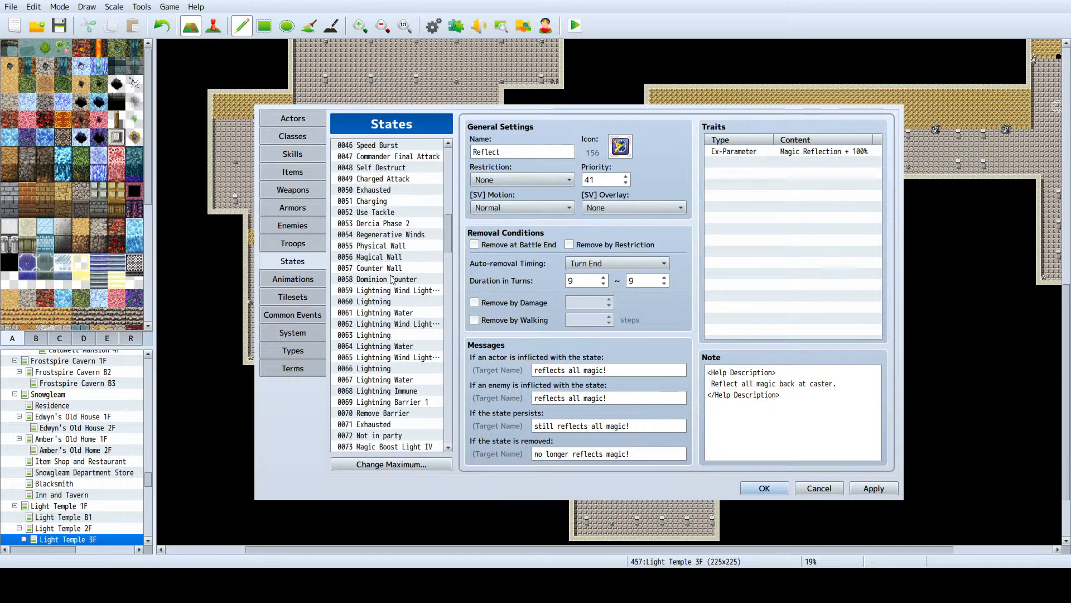
pyautogui.scroll(-20, 392, 279)
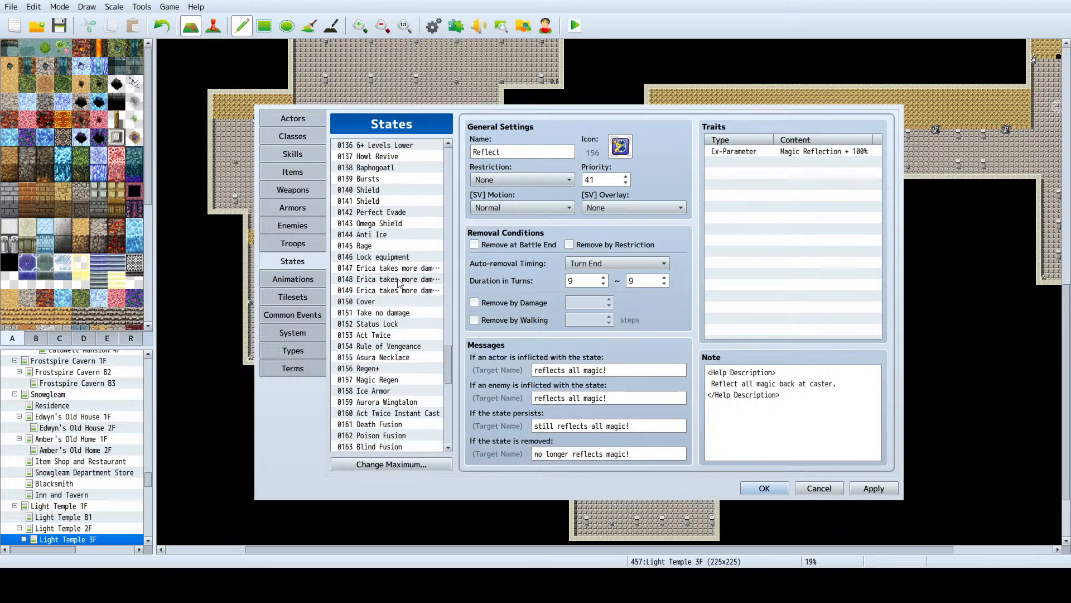
pyautogui.scroll(-8, 399, 283)
pyautogui.scroll(-5, 401, 285)
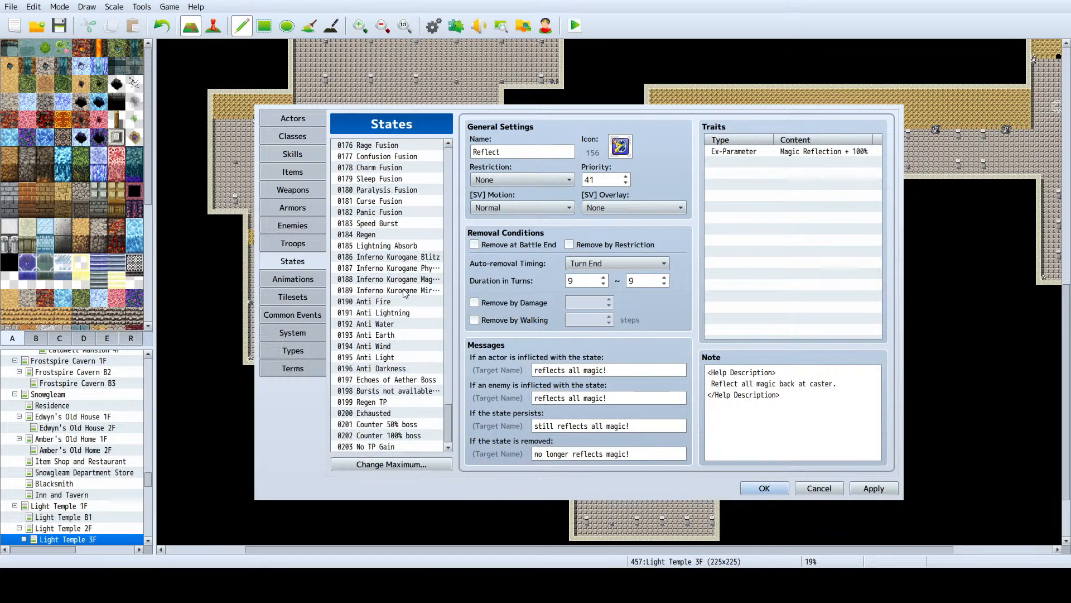
pyautogui.scroll(15, 400, 348)
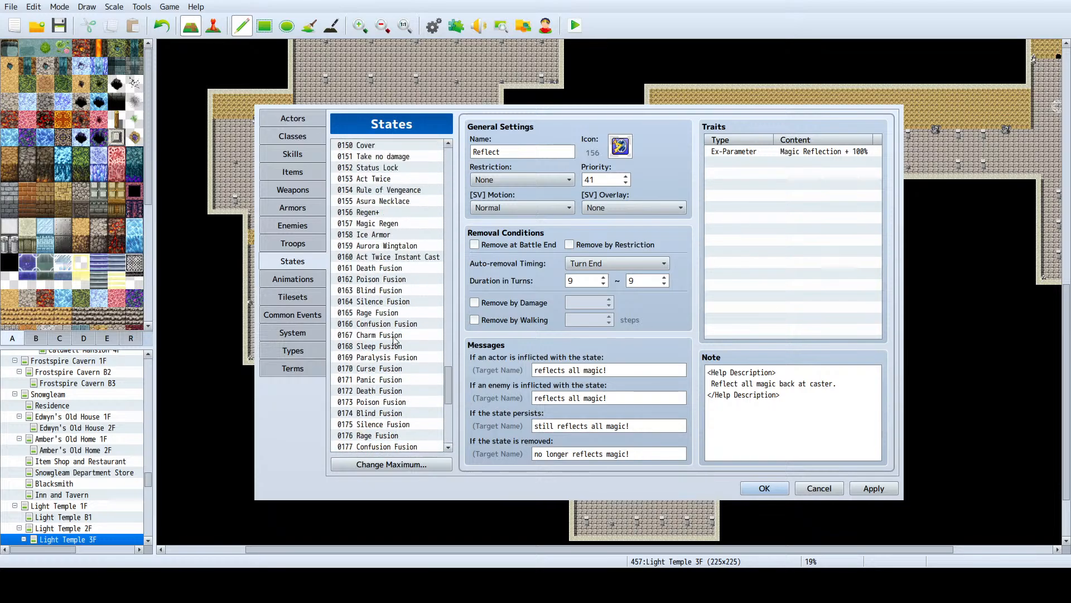
pyautogui.scroll(11, 386, 333)
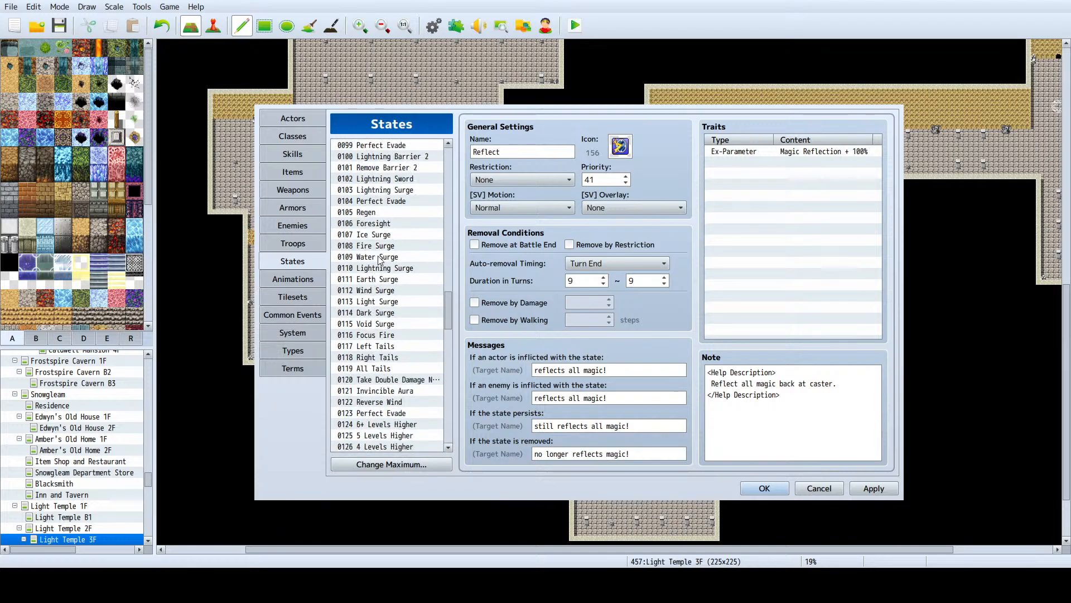
pyautogui.click(370, 301)
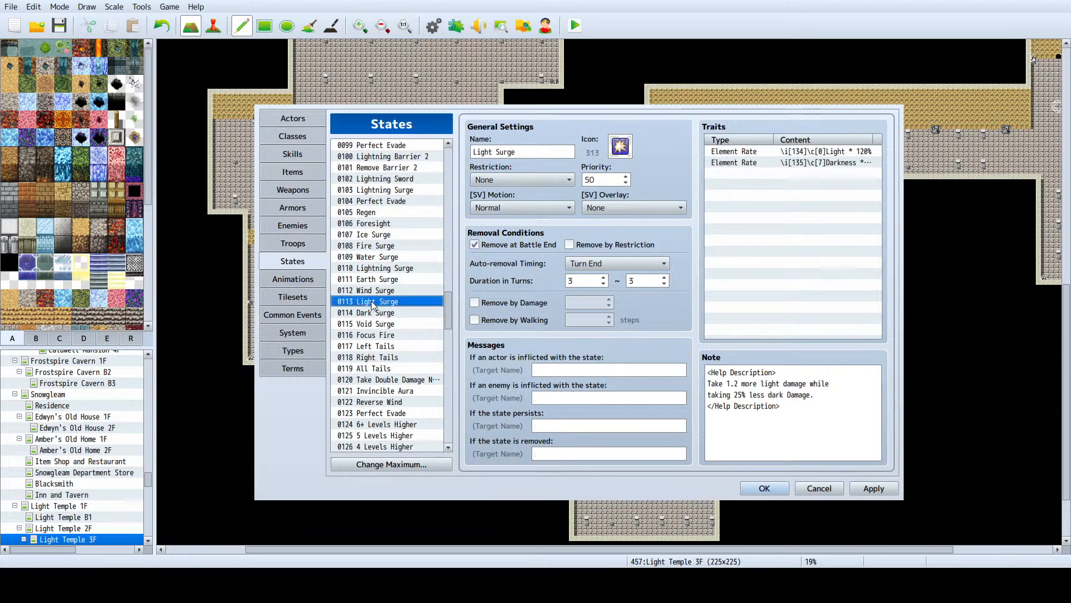
# Step: Change the first line of Dominion's AI Priority block to State !== State 113: Skill 2352
pyautogui.click(293, 225)
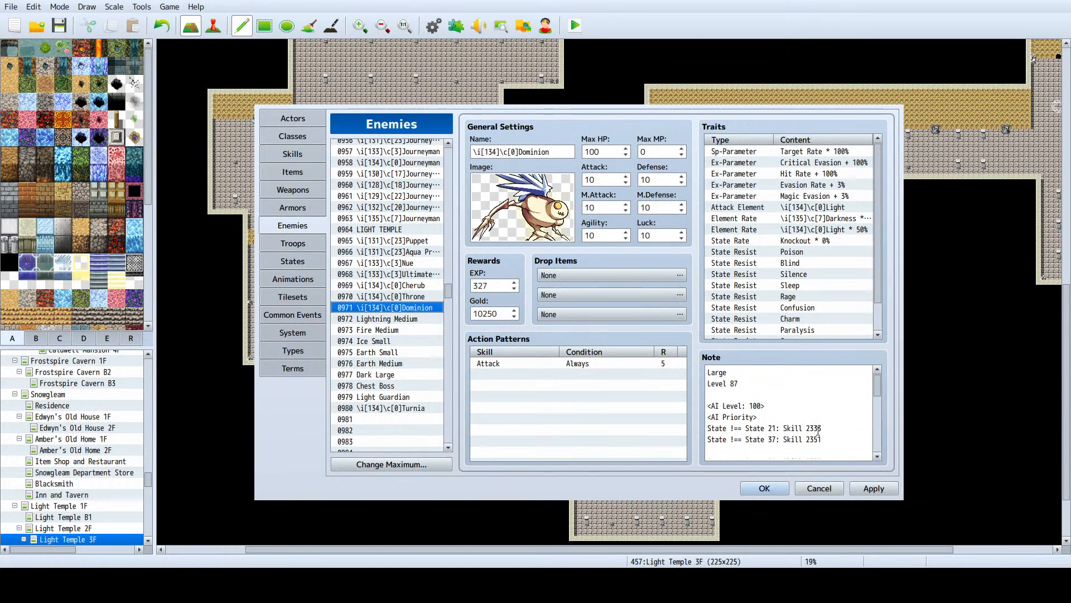
pyautogui.doubleClick(772, 428)
pyautogui.write('1')
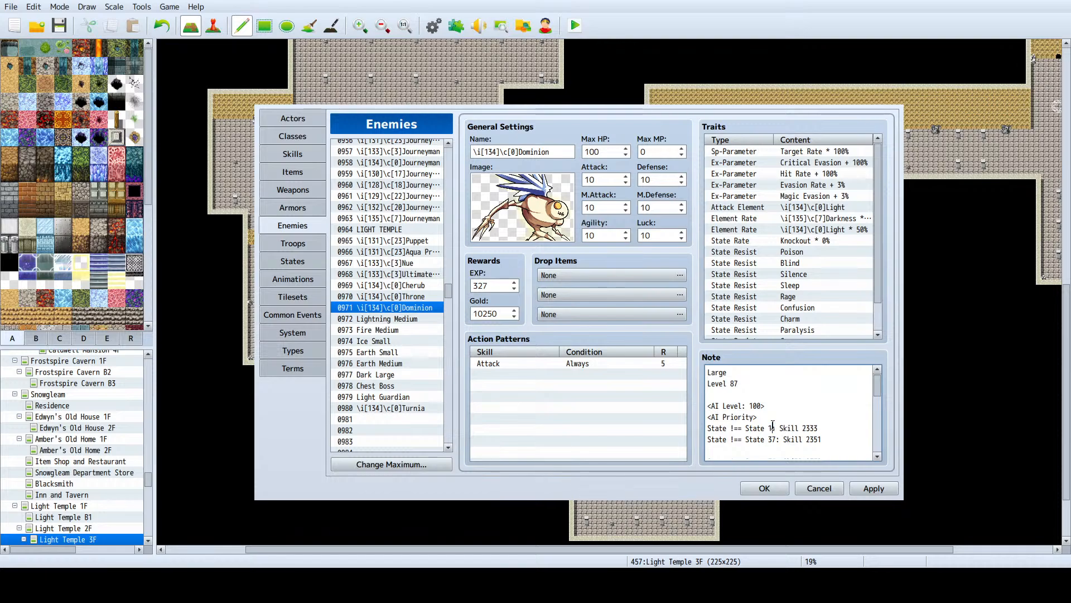
pyautogui.write('43')
pyautogui.click(290, 155)
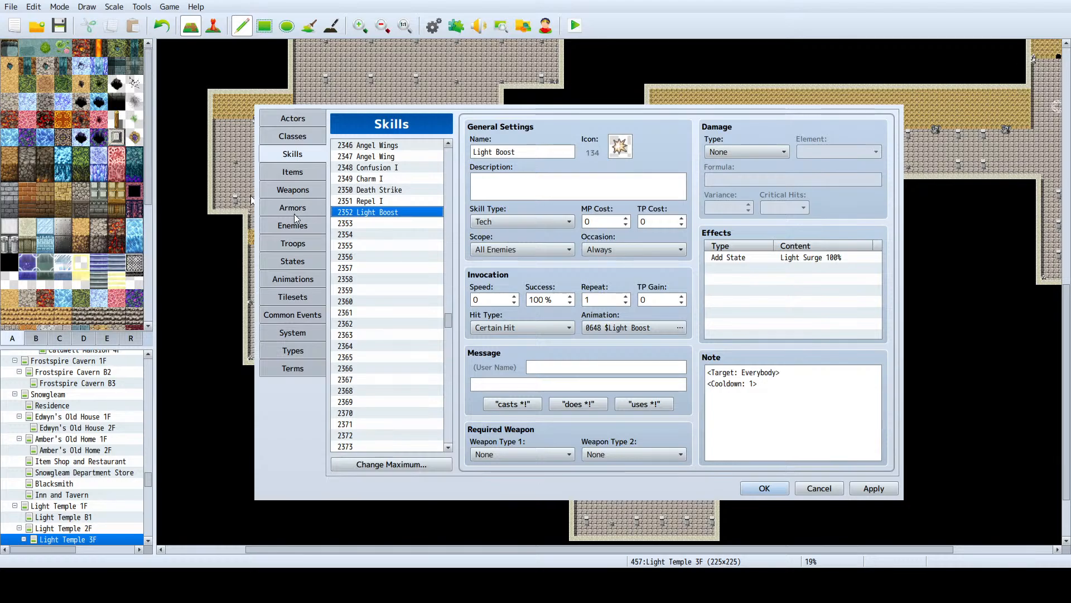
pyautogui.click(296, 223)
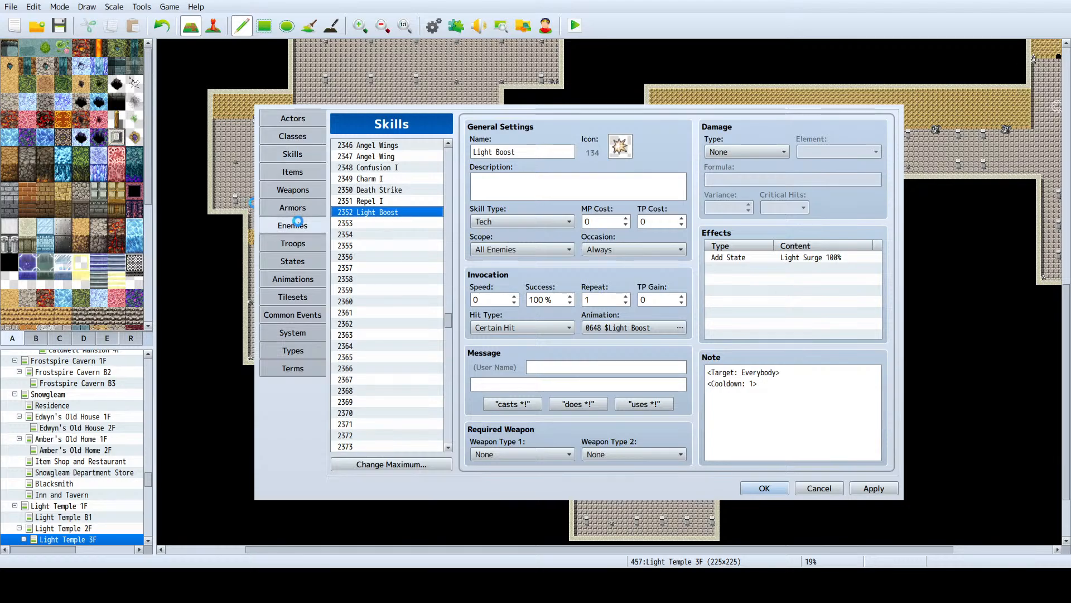
pyautogui.click(823, 428)
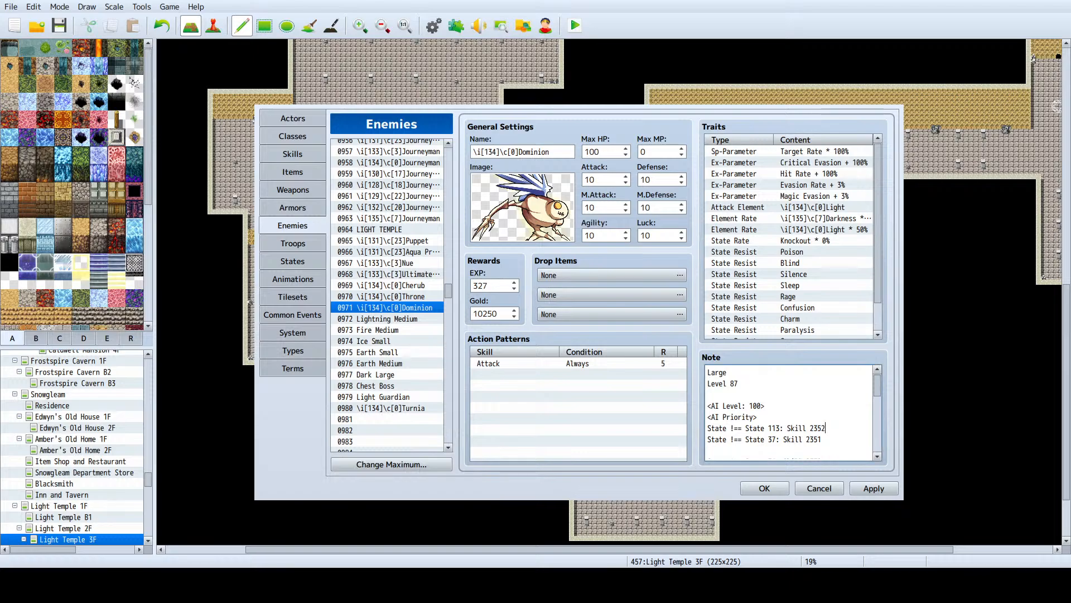
# Step: Duplicate Dominion's Panic Attack State trait and change the copy to Silence + 33%
pyautogui.scroll(-1, 816, 273)
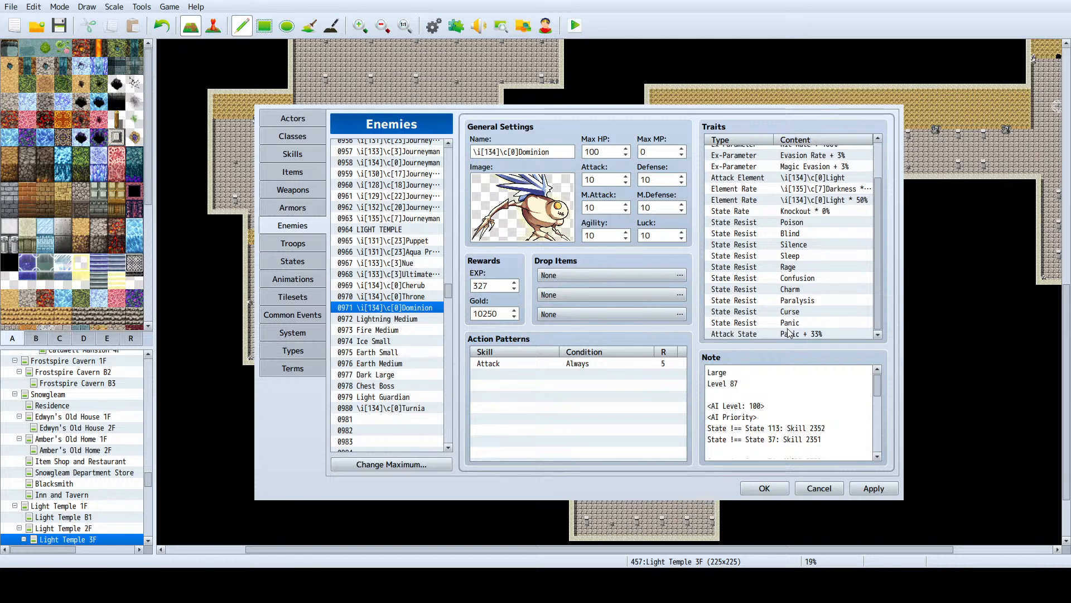
pyautogui.click(785, 332)
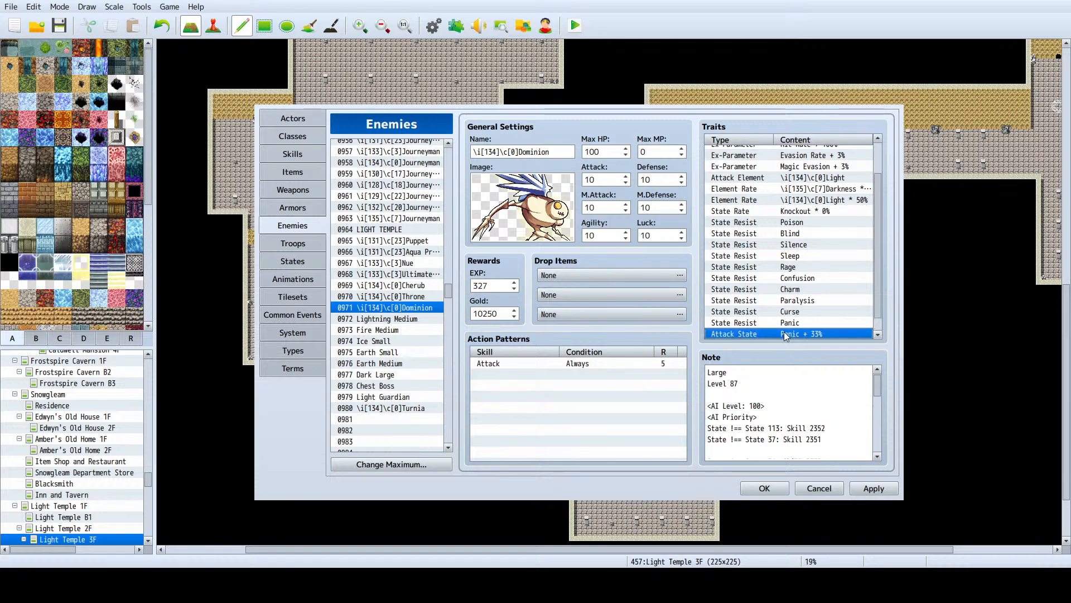
pyautogui.scroll(-2, 785, 331)
pyautogui.doubleClick(788, 323)
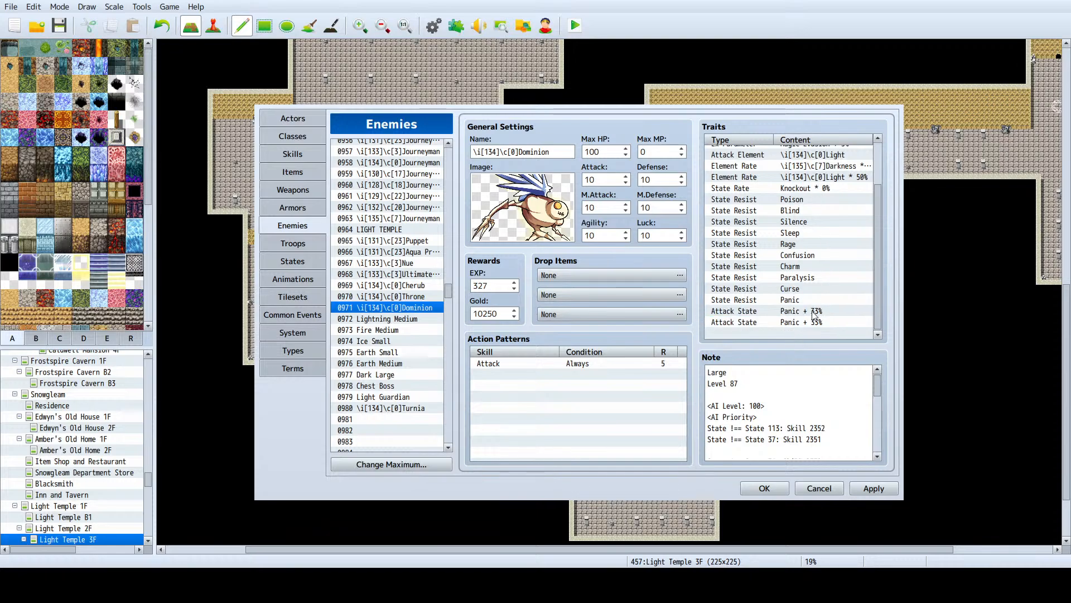
pyautogui.doubleClick(523, 373)
pyautogui.click(527, 374)
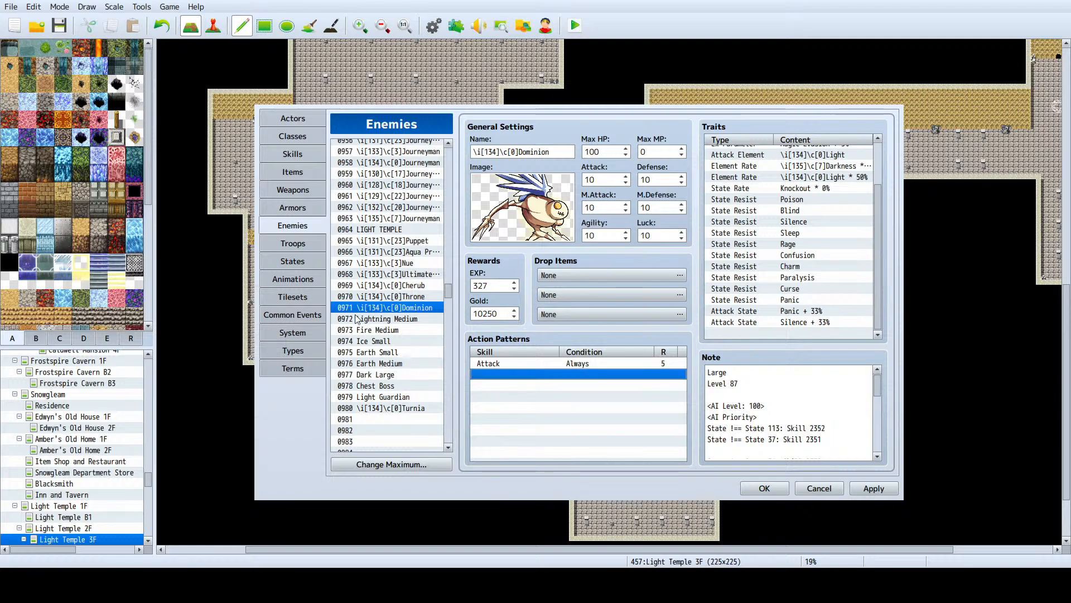
# Step: Look through the skills list for the basic enemy magic, from the Light spells to the Water, Wind and Earth light versions
pyautogui.click(303, 157)
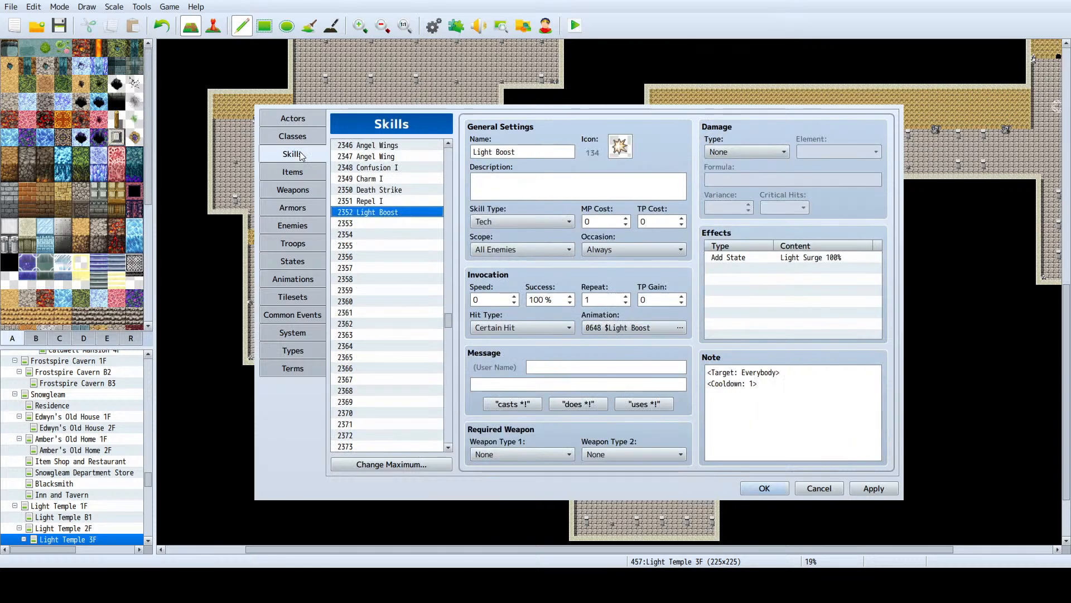
pyautogui.scroll(6, 362, 272)
pyautogui.scroll(20, 362, 272)
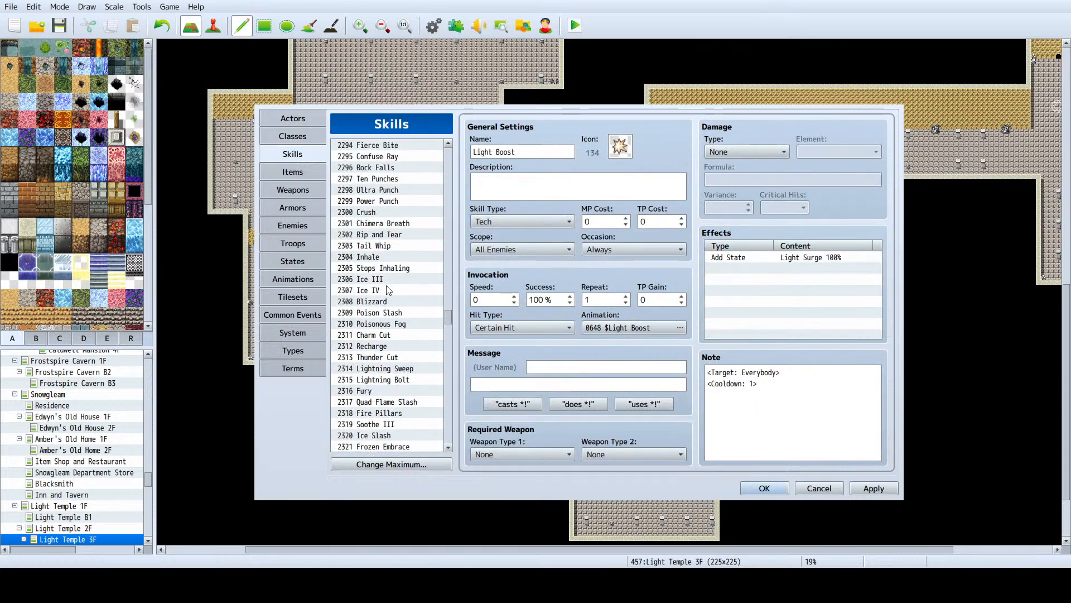
pyautogui.scroll(20, 392, 293)
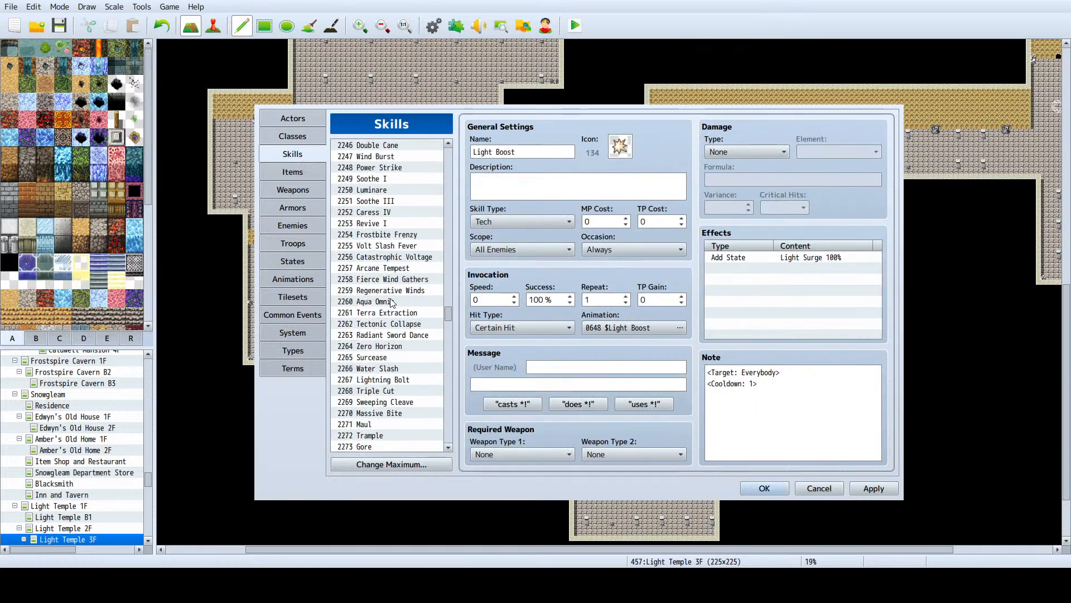
pyautogui.scroll(17, 385, 303)
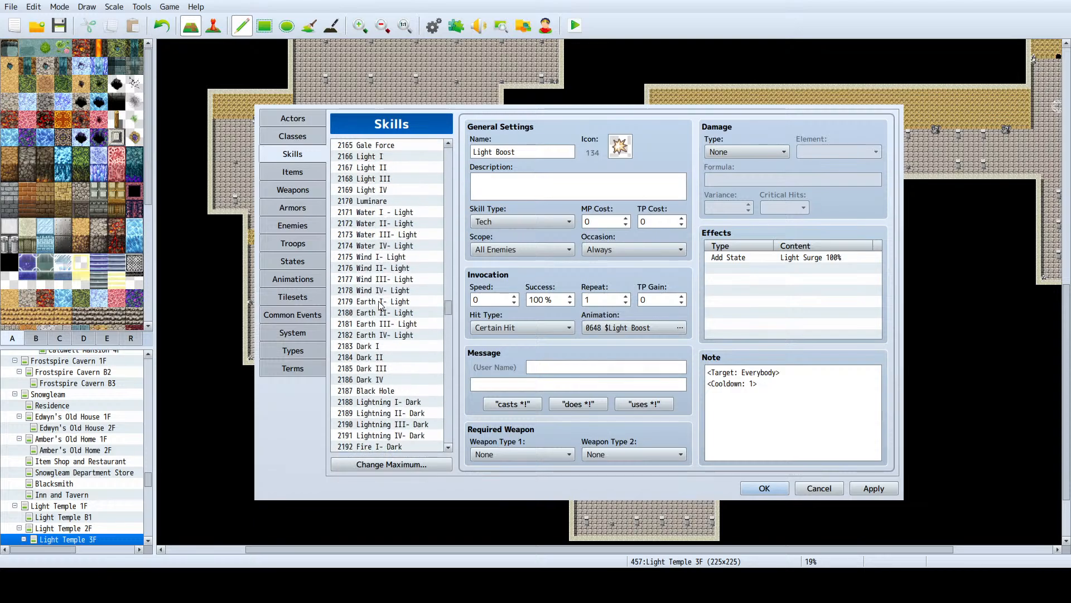
pyautogui.scroll(2, 379, 305)
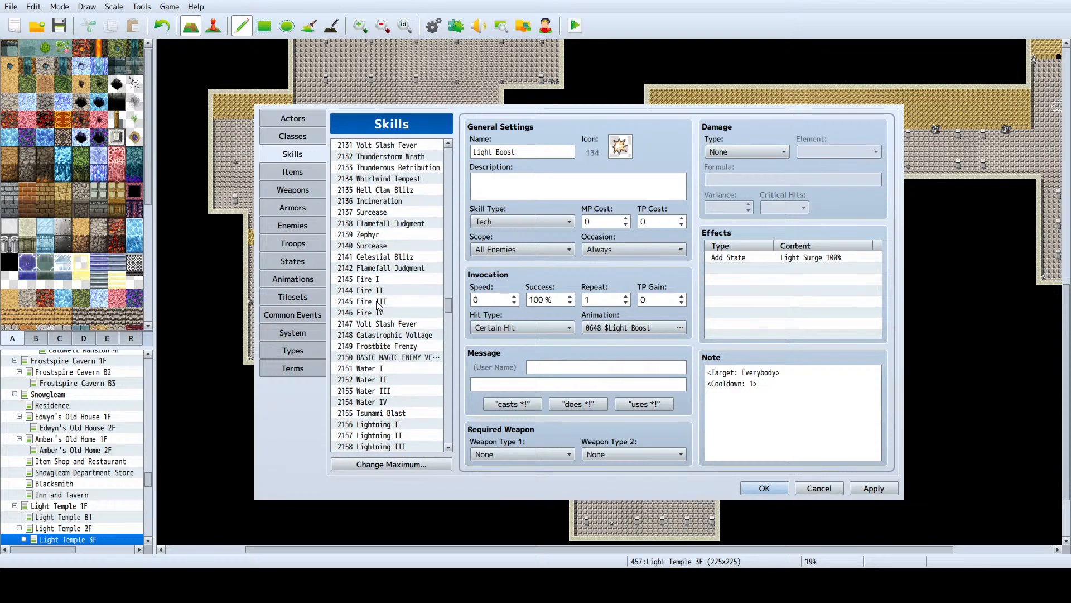
pyautogui.scroll(-7, 379, 307)
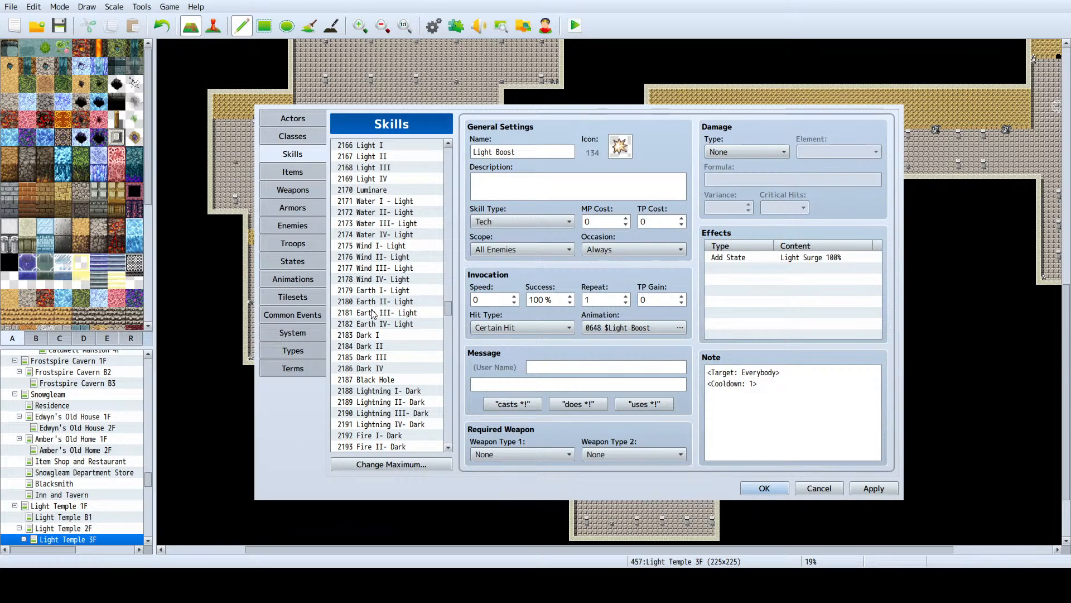
pyautogui.scroll(-6, 373, 314)
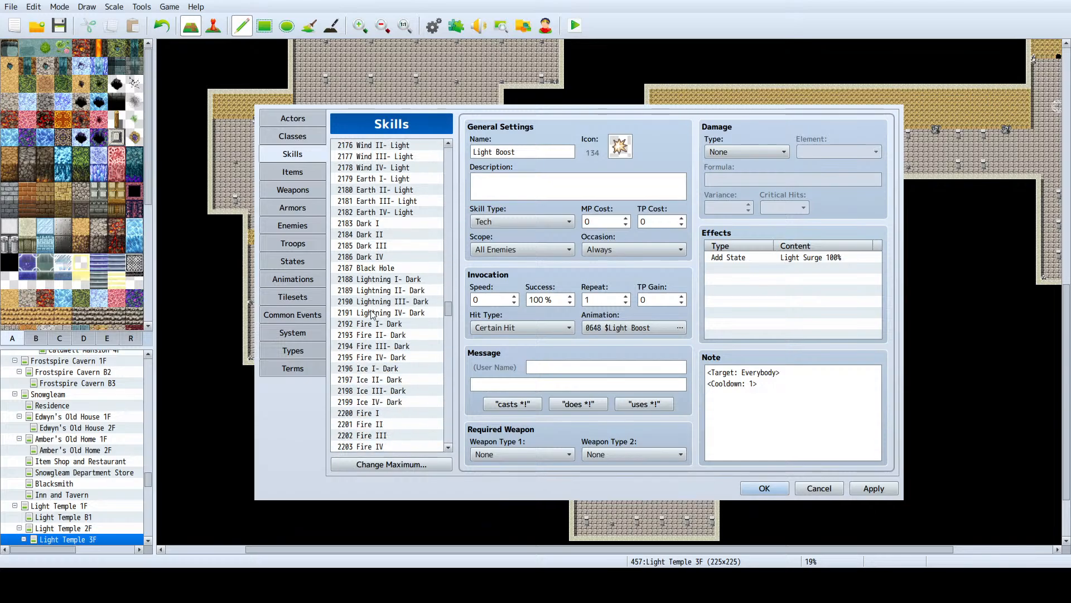
pyautogui.scroll(-5, 373, 317)
pyautogui.scroll(4, 368, 318)
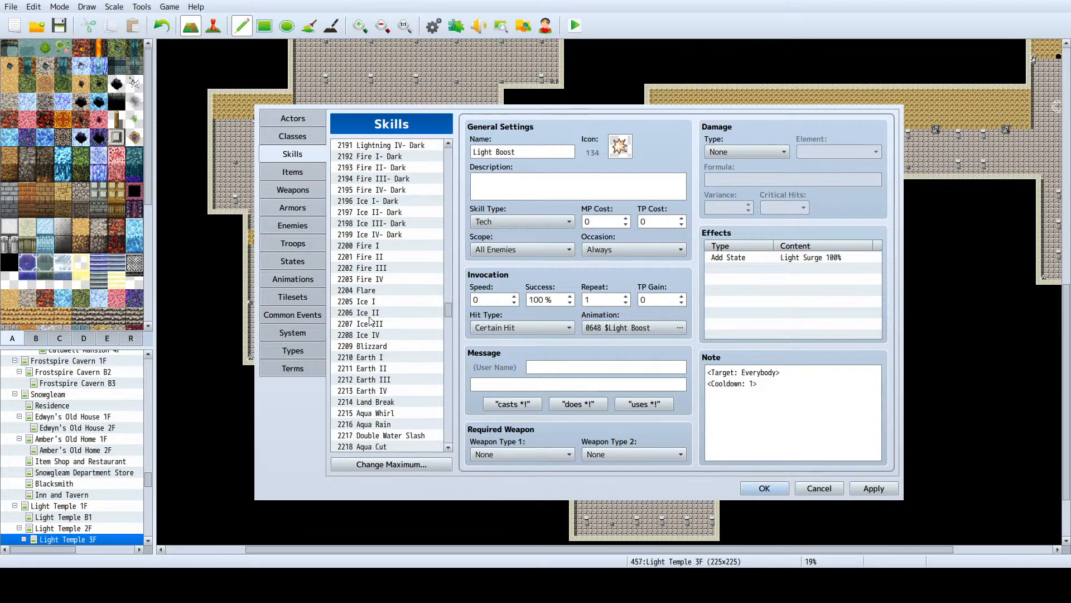
pyautogui.scroll(8, 366, 317)
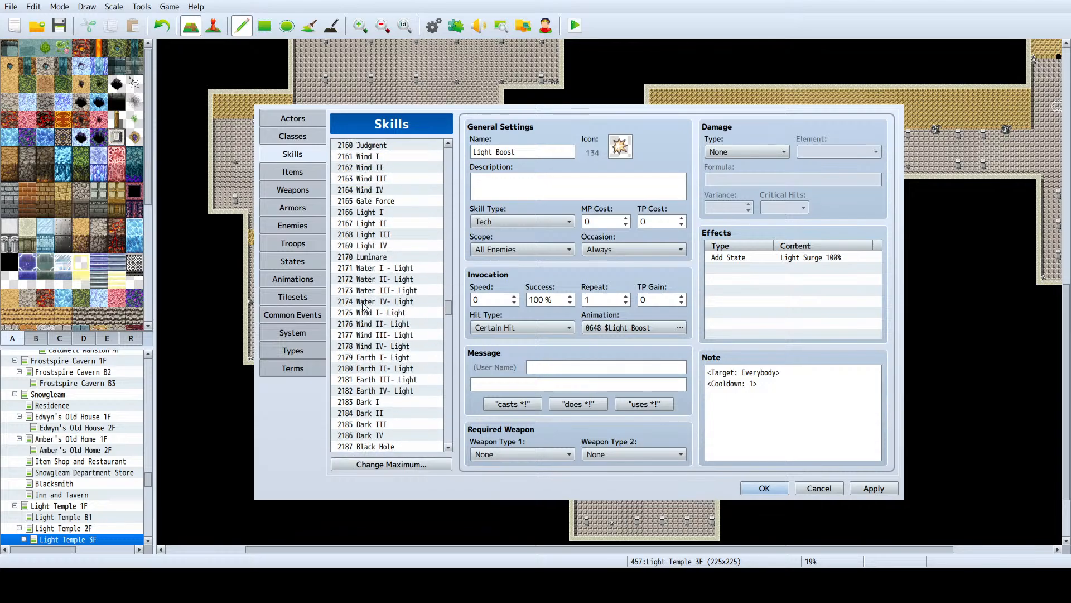
# Step: Copy skills 2168 Light III through 2182 Earth IV- Light into the empty slots starting at 2353, after Light Boost
pyautogui.click(358, 233)
pyautogui.hotkey('shift', 'Down')
pyautogui.hotkey('shift', 'Down')
pyautogui.hotkey('shift', 'Down')
pyautogui.hotkey('shift', 'Down')
pyautogui.hotkey('shift', 'Down')
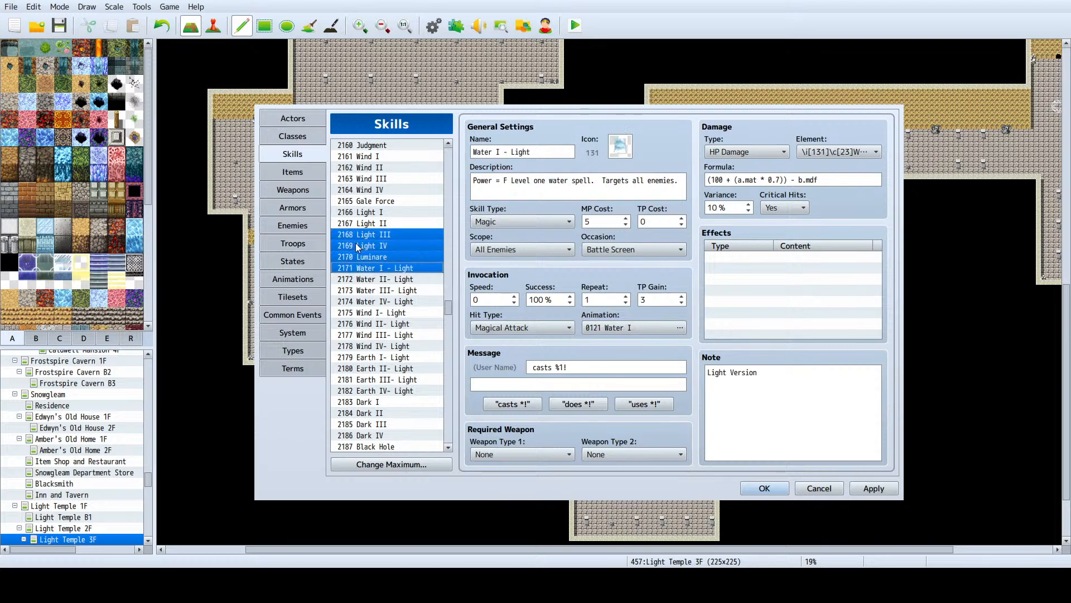
pyautogui.hotkey('shift', 'Down')
pyautogui.hotkey('shift', 'Down')
pyautogui.hotkey('shift', 'Down')
pyautogui.hotkey('shift', 'Down')
pyautogui.hotkey('shift', 'Down')
pyautogui.hotkey('shift', 'Down')
pyautogui.hotkey('shift', 'Down')
pyautogui.hotkey('shift', 'Down')
pyautogui.hotkey('shift', 'Down')
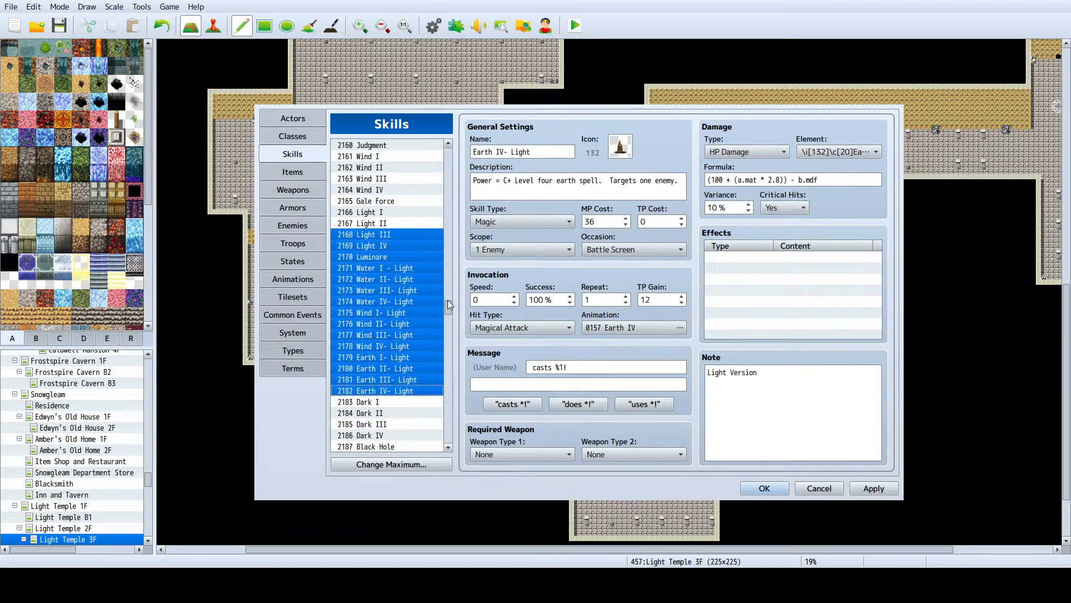
pyautogui.moveTo(448, 302); pyautogui.dragTo(448, 323)
pyautogui.scroll(-3, 413, 349)
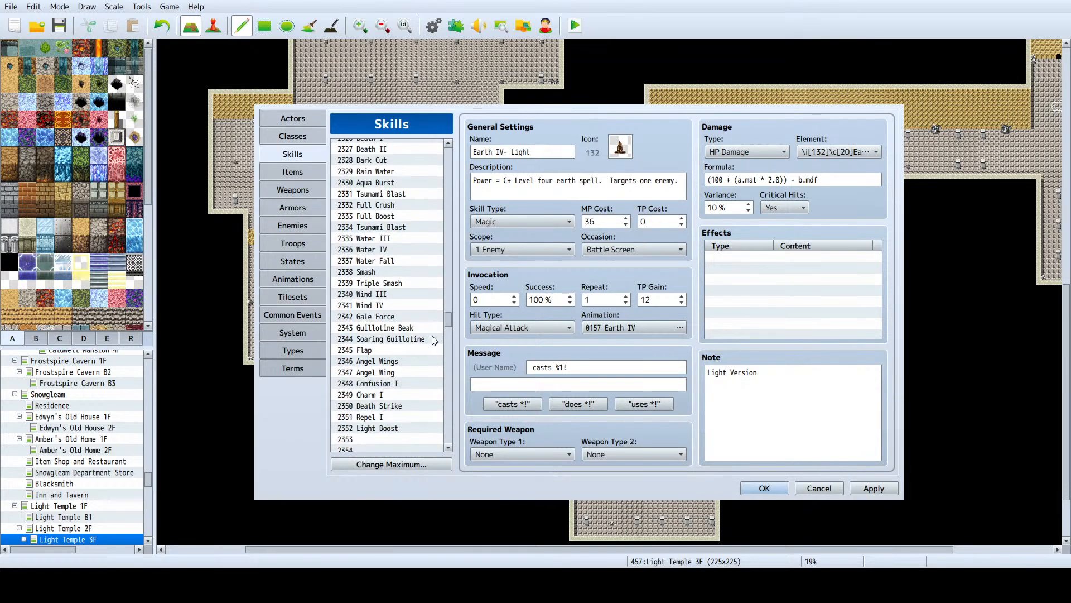
pyautogui.click(394, 371)
pyautogui.hotkey('ctrl', 'v')
pyautogui.click(390, 324)
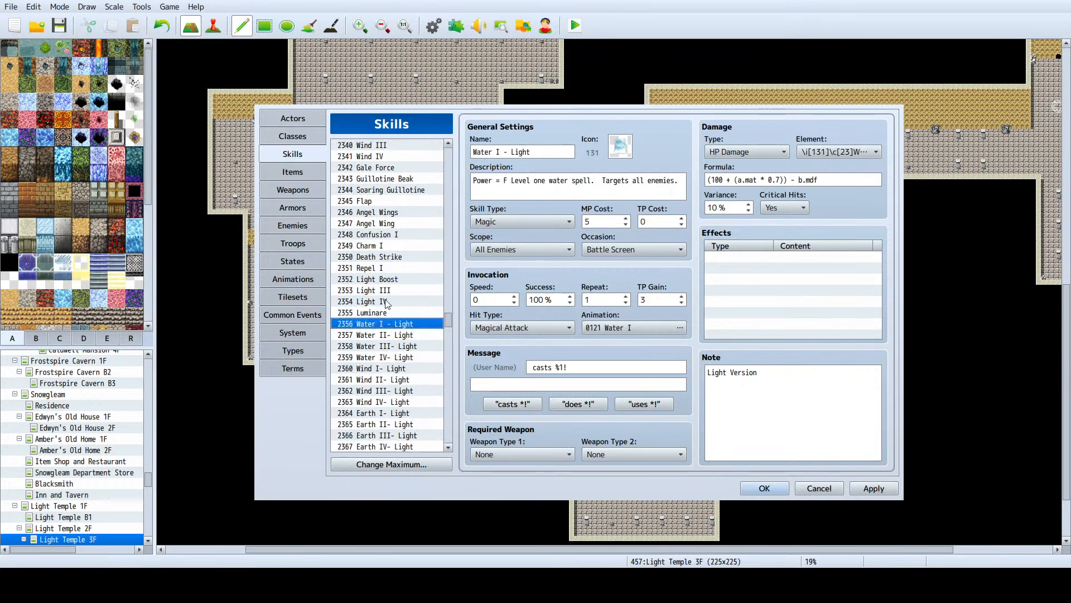
# Step: Copy the <Cooldown: 1> tag from the note of Repel I 2351 into the note of Light III 2353
pyautogui.click(382, 267)
pyautogui.moveTo(772, 373); pyautogui.dragTo(624, 358)
pyautogui.hotkey('ctrl', 'c')
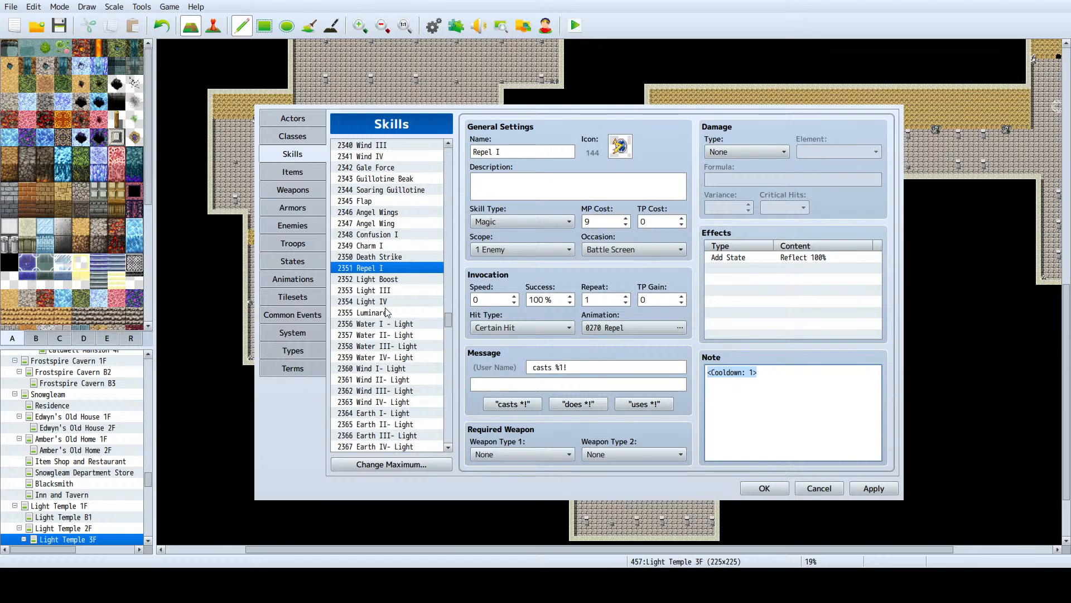
pyautogui.click(387, 290)
pyautogui.click(742, 390)
pyautogui.hotkey('ctrl', 'v')
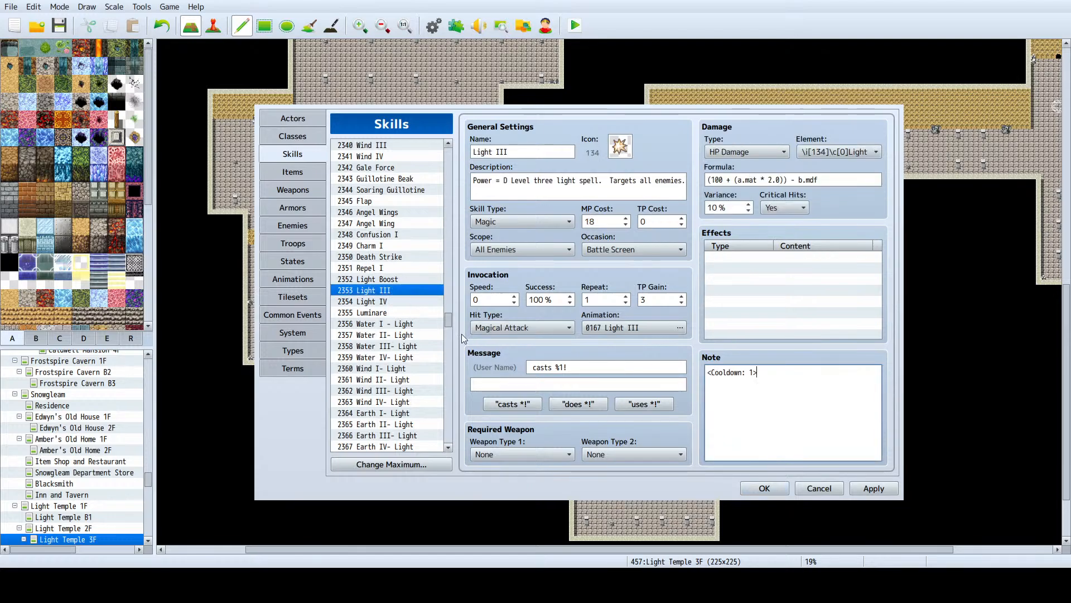
# Step: Add the <Cooldown: 1> tag to the notes of Light IV 2354 and Luminare 2355
pyautogui.click(365, 301)
pyautogui.click(859, 391)
pyautogui.hotkey('ctrl', 'v')
pyautogui.click(399, 311)
pyautogui.click(781, 390)
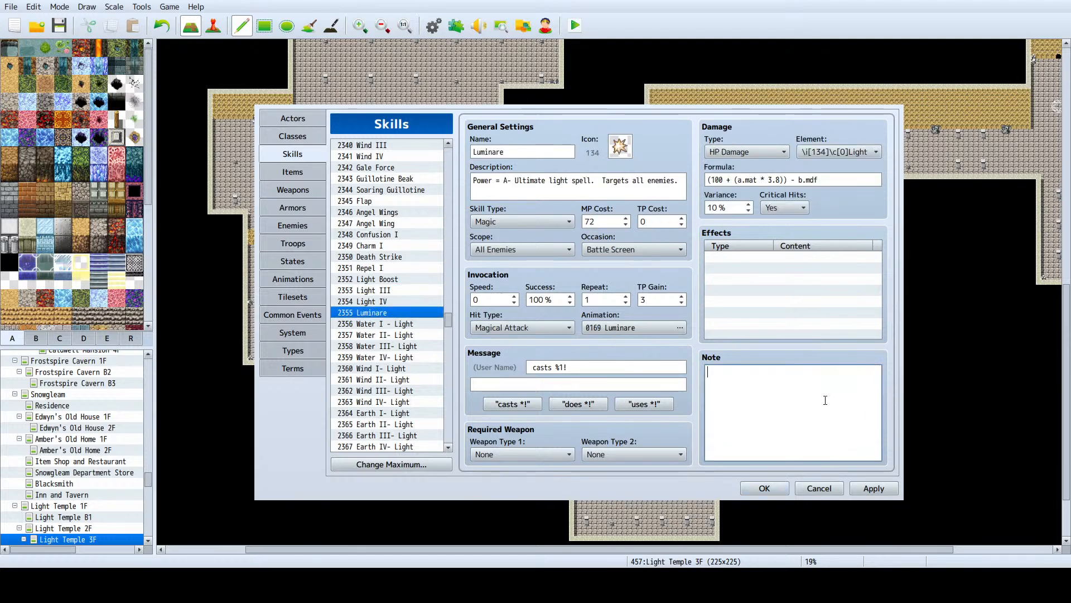
pyautogui.hotkey('ctrl', 'v')
# Step: Clear the Water I - Light and Water II- Light skills in slots 2356 and 2357
pyautogui.click(402, 323)
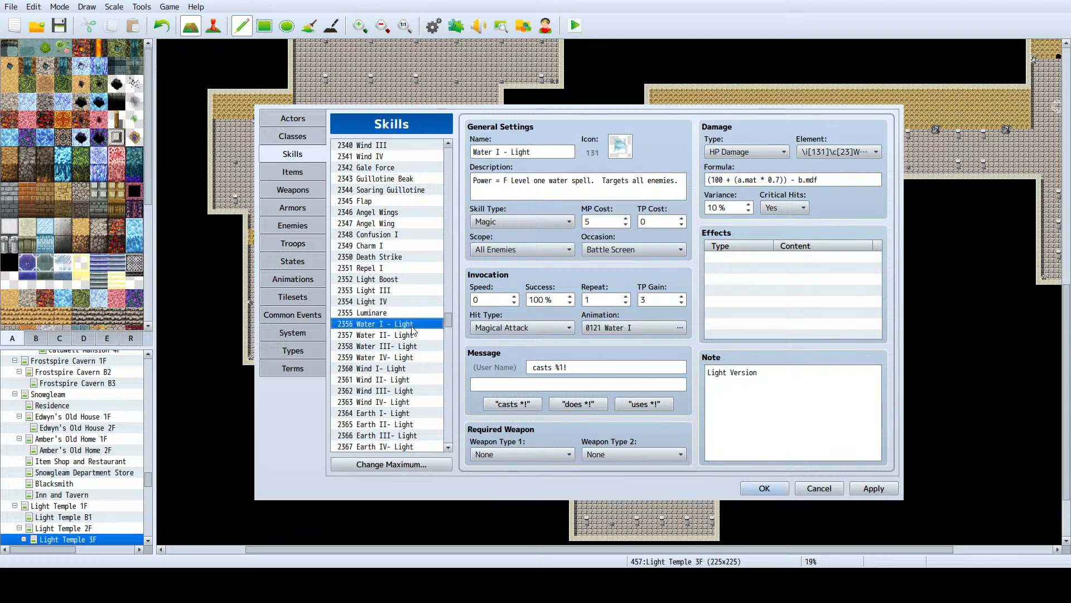
pyautogui.press('Delete')
pyautogui.press('Down')
pyautogui.press('Delete')
# Step: Replace the notes of Water III- Light 2358 and Water IV- Light 2359 with <Cooldown: 1>
pyautogui.click(414, 347)
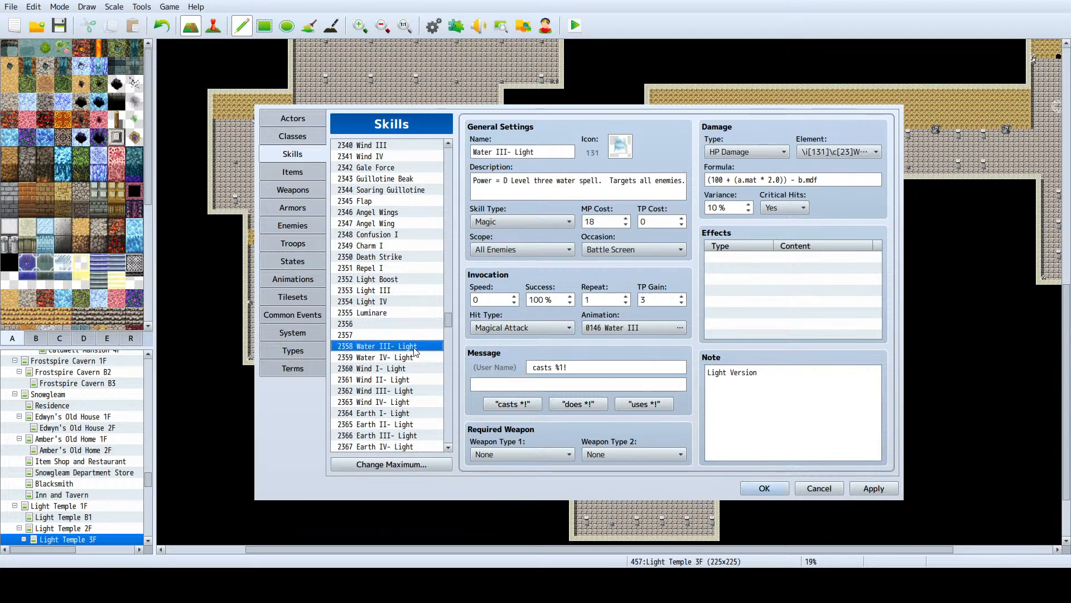
pyautogui.click(774, 380)
pyautogui.hotkey('ctrl', 'a')
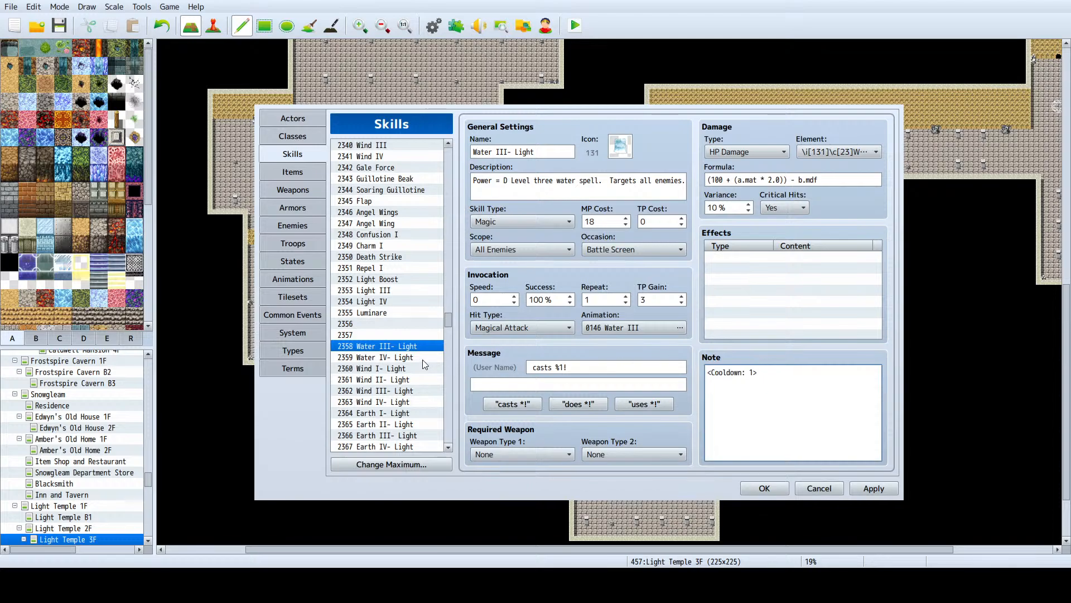
pyautogui.click(413, 358)
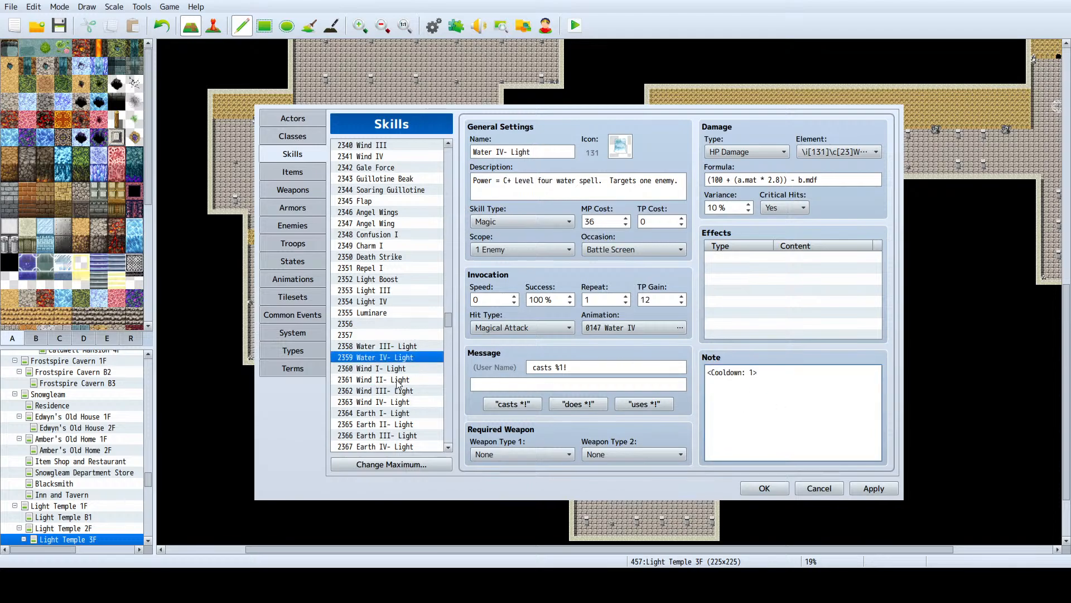
# Step: Clear the Wind I- Light and Wind II- Light skills in slots 2360 and 2361
pyautogui.click(398, 370)
pyautogui.press('Delete')
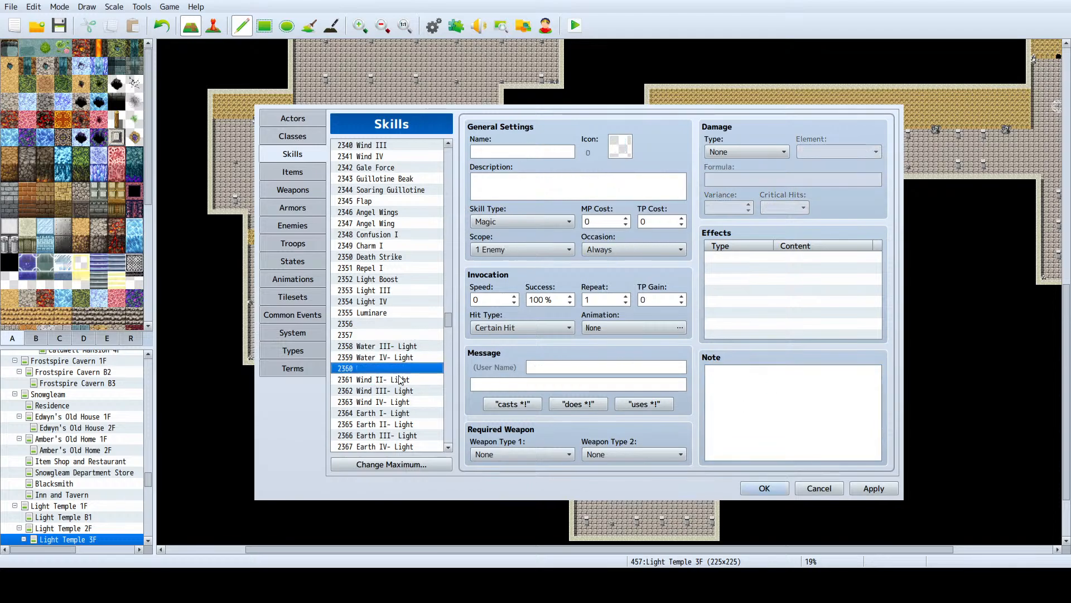
pyautogui.click(400, 380)
pyautogui.press('Delete')
# Step: Add <Cooldown: 1> below the Light Version line in the note of Wind III- Light 2362
pyautogui.click(400, 392)
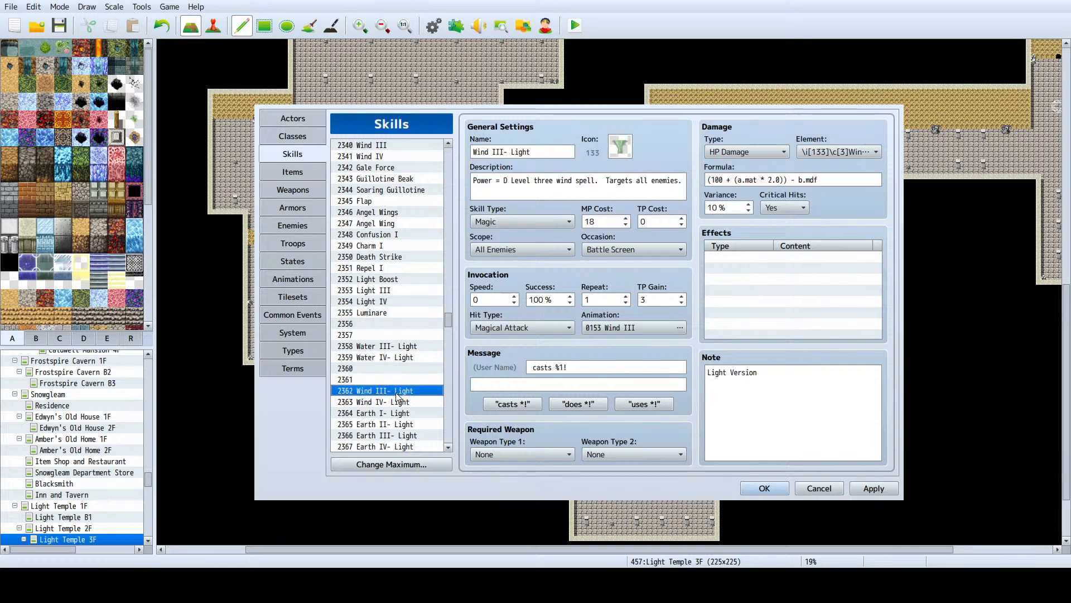
pyautogui.click(818, 395)
pyautogui.hotkey('ctrl', 'a')
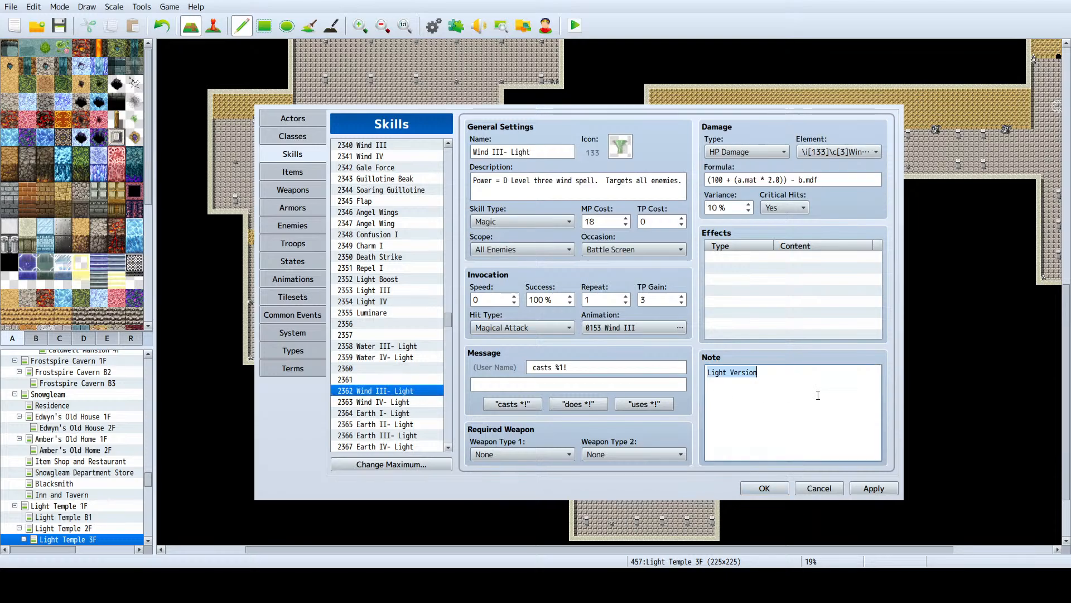
pyautogui.click(818, 395)
pyautogui.press('Return')
pyautogui.write('<Cooldown: 1>')
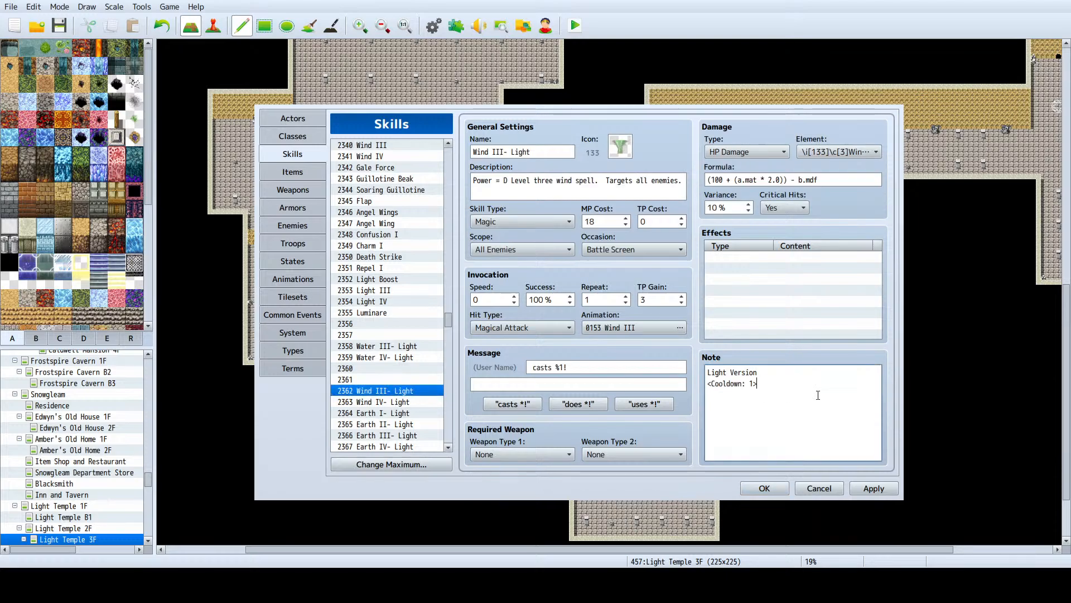
# Step: Copy the full Wind III- Light note over the note of Wind IV- Light 2363
pyautogui.hotkey('ctrl', 'a')
pyautogui.hotkey('ctrl', 'c')
pyautogui.click(390, 402)
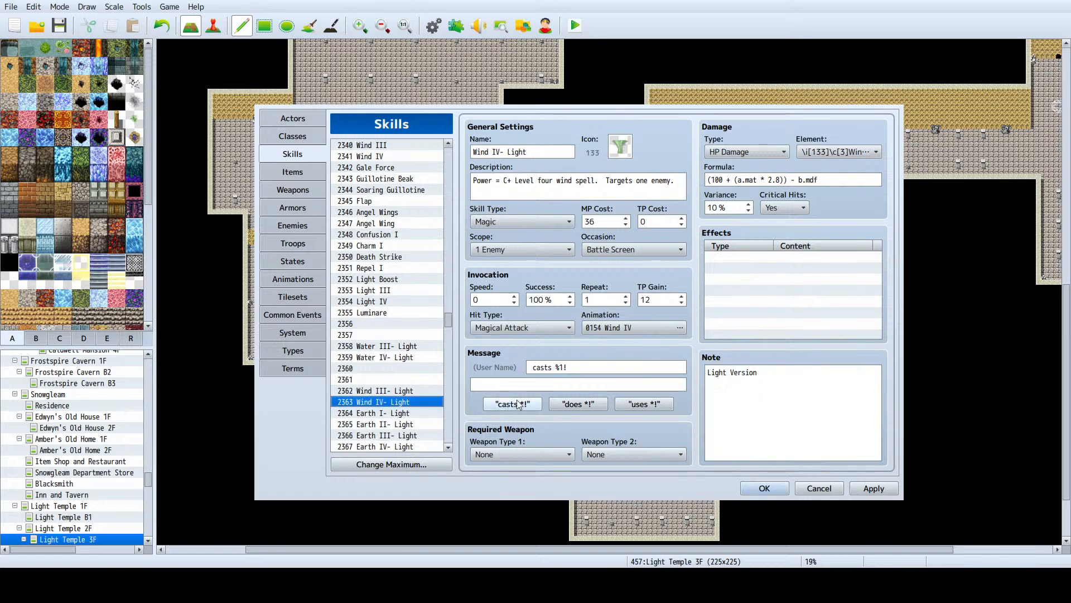
pyautogui.click(769, 392)
pyautogui.hotkey('ctrl', 'a')
# Step: Replace the notes of Earth III- Light 2366 and Earth IV- Light 2367 with the copied Light Version and <Cooldown: 1> lines
pyautogui.click(416, 413)
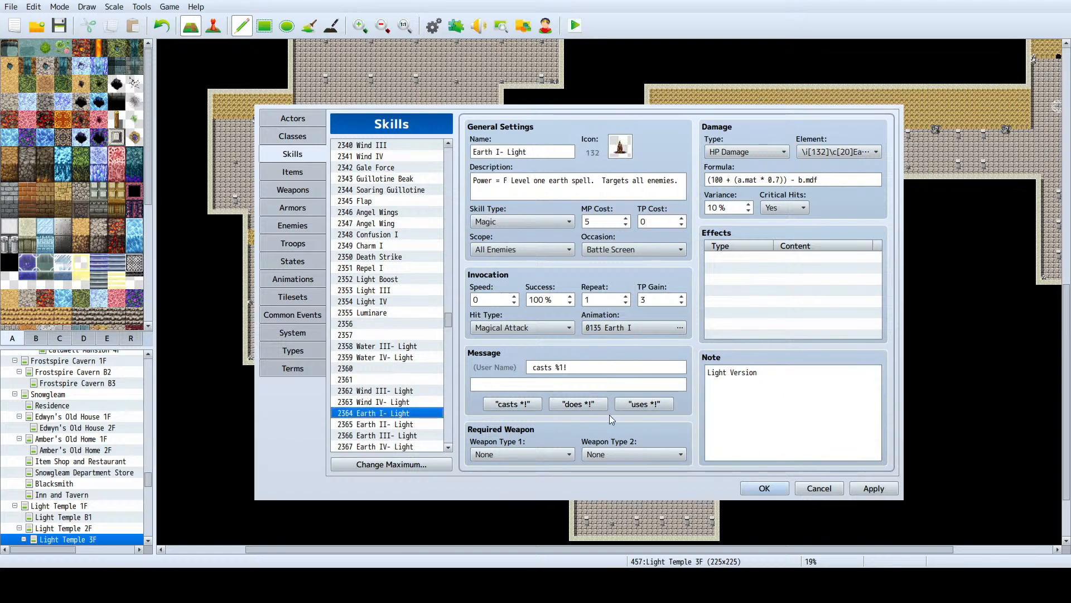
pyautogui.click(391, 436)
pyautogui.click(769, 393)
pyautogui.hotkey('ctrl', 'a')
pyautogui.hotkey('ctrl', 'v')
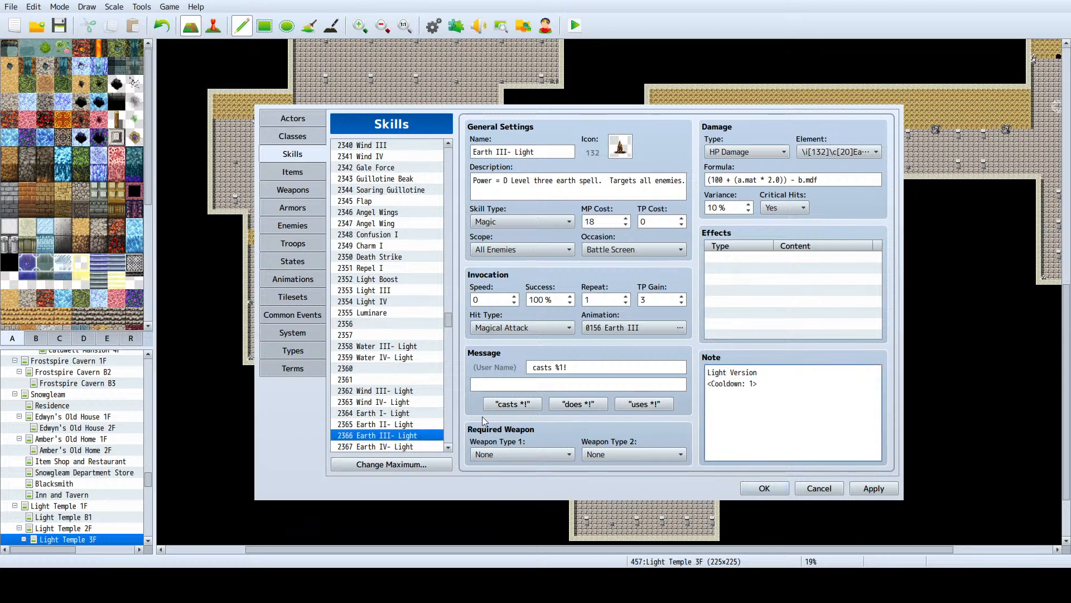
pyautogui.click(406, 447)
pyautogui.click(769, 393)
pyautogui.hotkey('ctrl', 'a')
pyautogui.hotkey('ctrl', 'v')
# Step: Clear the Earth I- Light and Earth II- Light skills in slots 2364 and 2365
pyautogui.click(387, 416)
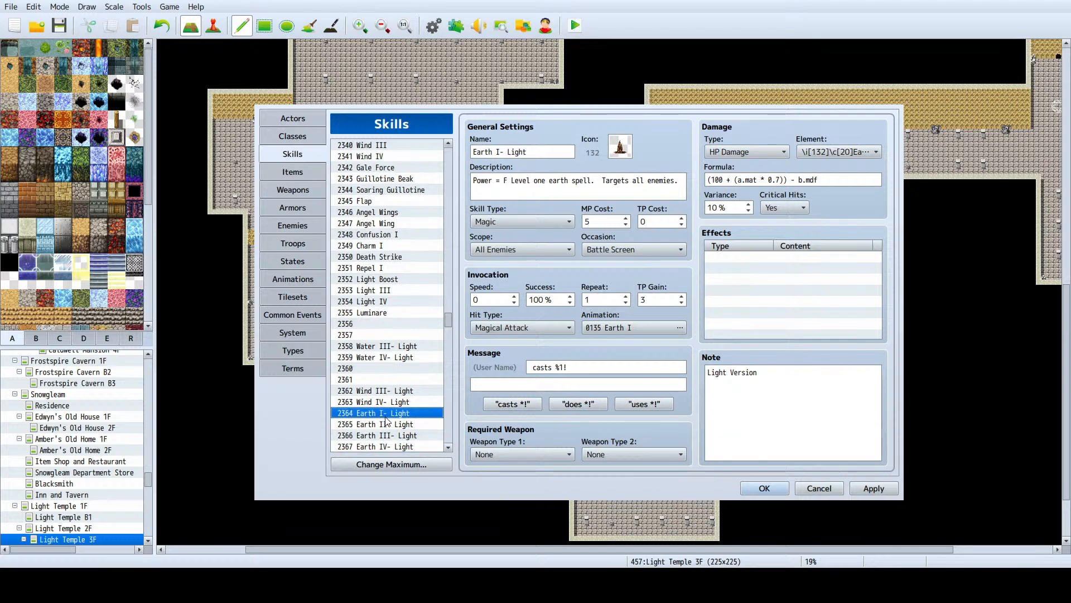
pyautogui.keyDown('shift'); pyautogui.click(387, 424); pyautogui.keyUp('shift')
pyautogui.press('Delete')
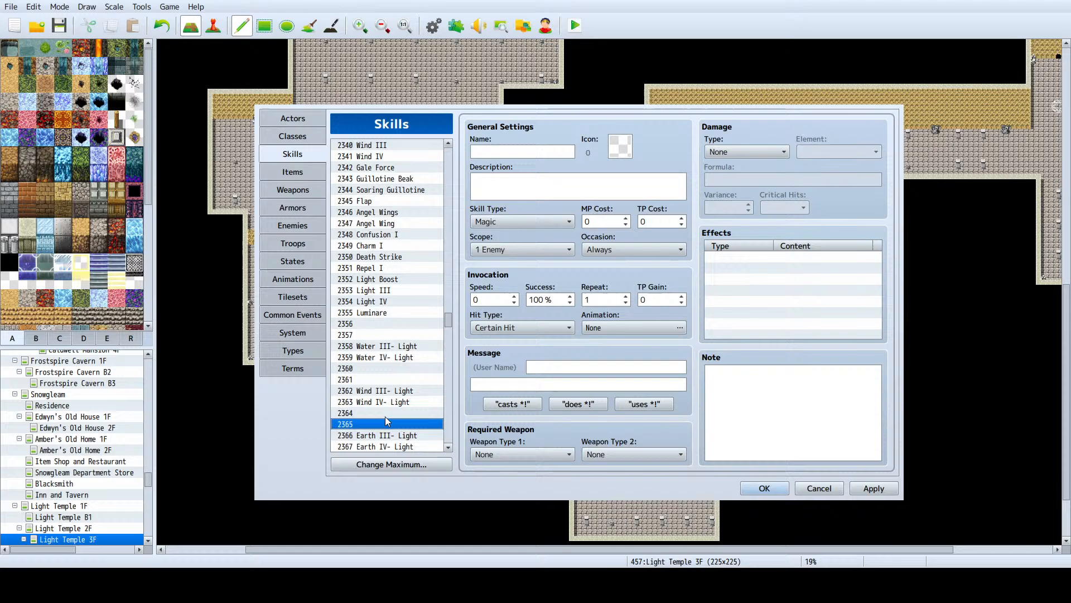
# Step: Copy Water III- Light and Water IV- Light into slots 2356 and 2357, directly below Luminare
pyautogui.click(378, 347)
pyautogui.hotkey('shift', 'Down')
pyautogui.hotkey('ctrl', 'c')
pyautogui.click(375, 325)
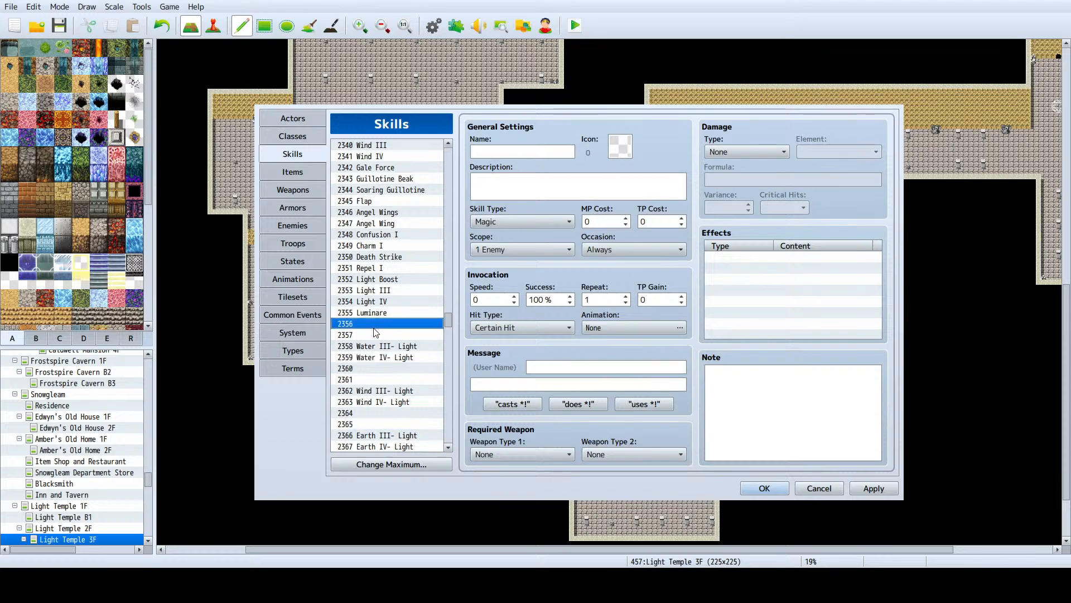
pyautogui.hotkey('ctrl', 'v')
# Step: Copy Wind III- Light and Wind IV- Light from 2362 and 2363 over slots 2358 and 2359
pyautogui.click(381, 392)
pyautogui.hotkey('shift', 'Down')
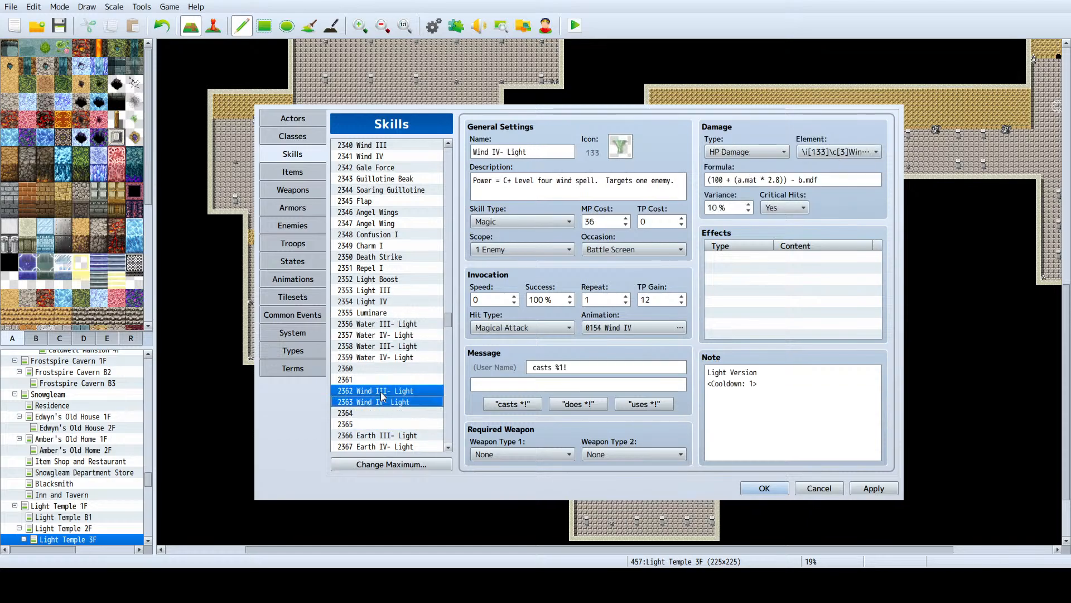
pyautogui.hotkey('ctrl', 'c')
pyautogui.click(391, 347)
pyautogui.hotkey('ctrl', 'v')
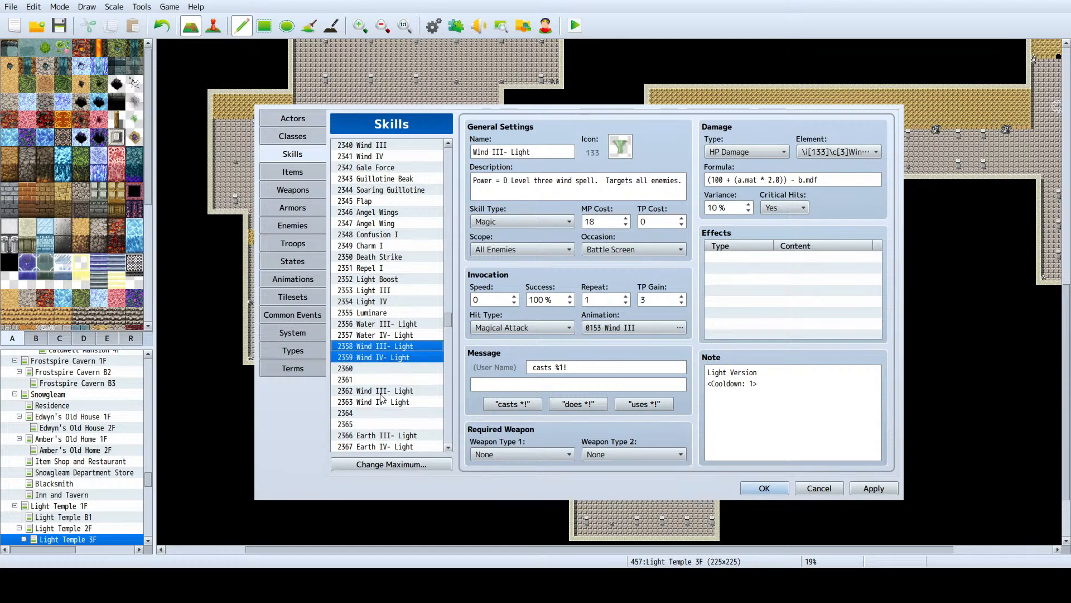
# Step: Copy Earth III- Light and Earth IV- Light from 2366 and 2367 into slots 2360 and 2361
pyautogui.click(391, 435)
pyautogui.hotkey('shift', 'Down')
pyautogui.hotkey('ctrl', 'c')
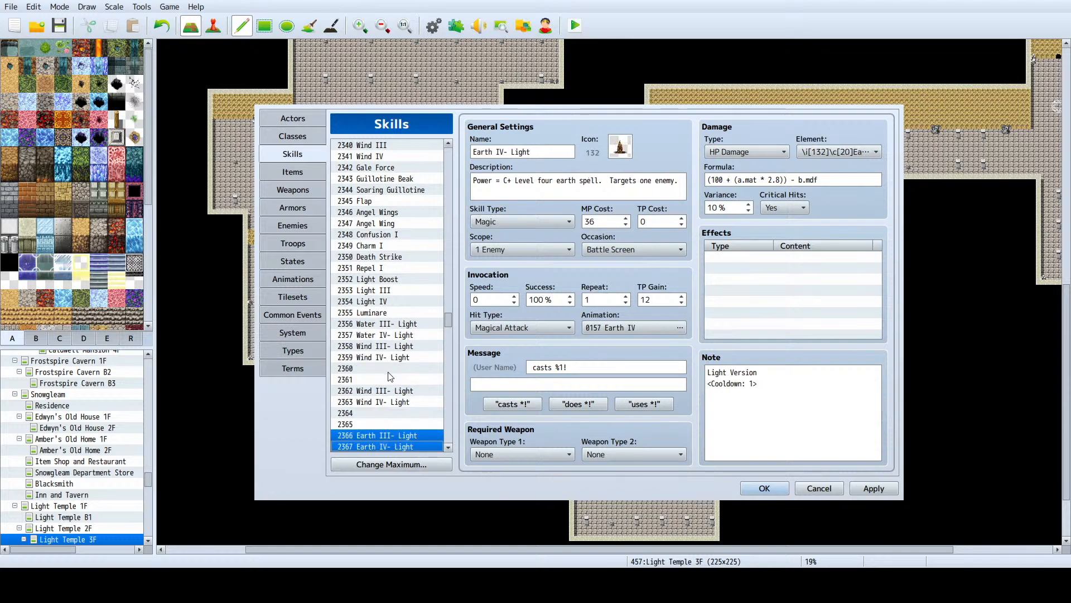
pyautogui.click(391, 378)
pyautogui.click(392, 370)
pyautogui.hotkey('ctrl', 'v')
# Step: Clear the leftover Wind III- Light and Wind IV- Light skills in slots 2362 and 2363, and the Earth ones in 2366 and 2367
pyautogui.click(385, 391)
pyautogui.hotkey('shift', 'Down')
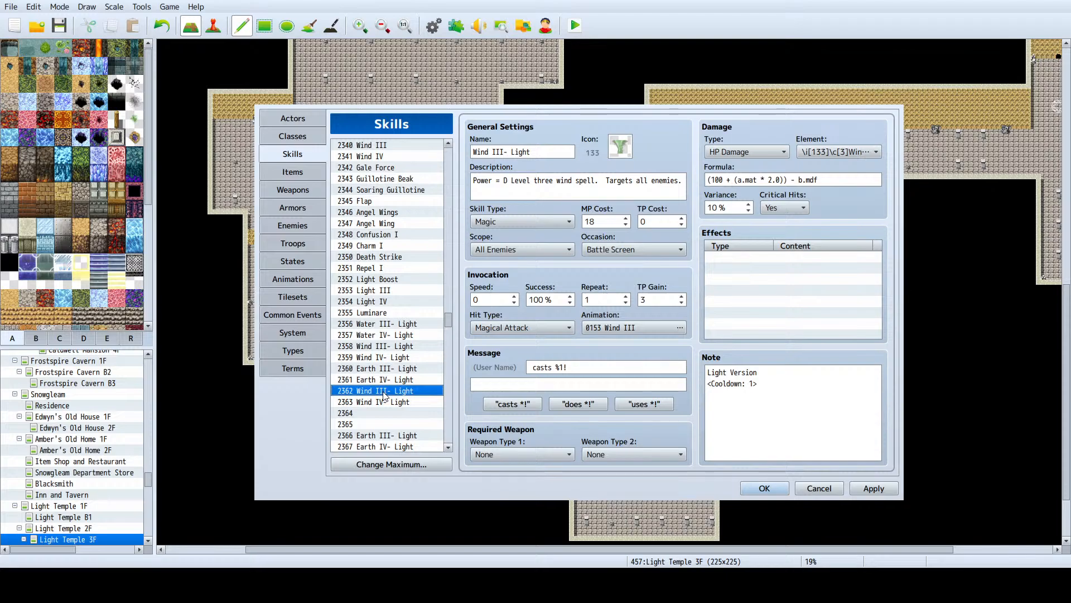
pyautogui.press('Delete')
pyautogui.click(377, 430)
pyautogui.hotkey('shift', 'Down')
pyautogui.press('Delete')
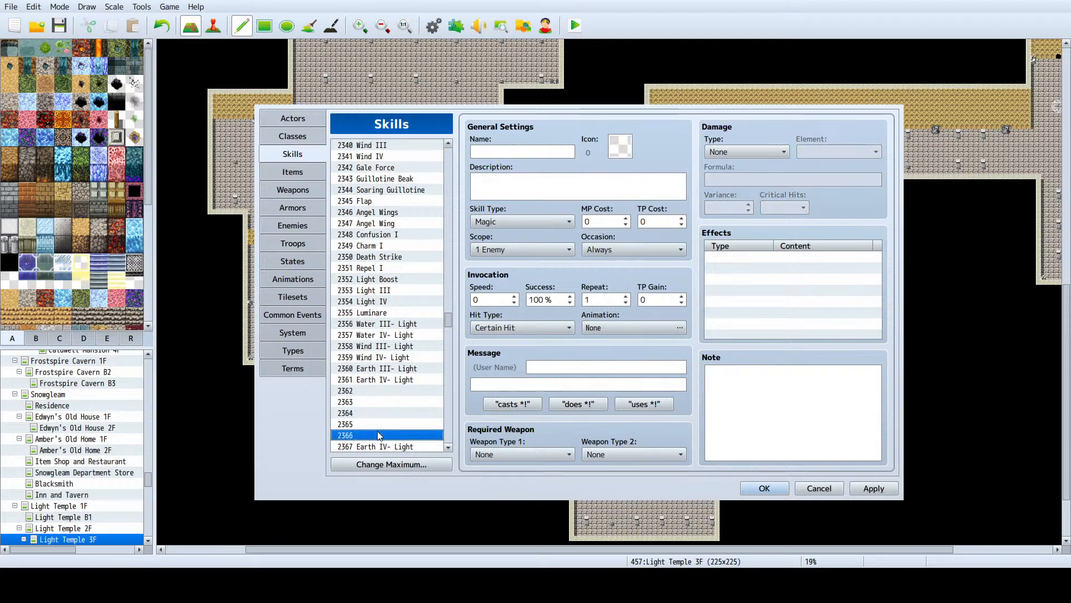
# Step: Copy Angel Wings and Angel Wing from slots 2346 and 2347 into slots 2362 and 2363
pyautogui.scroll(2, 379, 391)
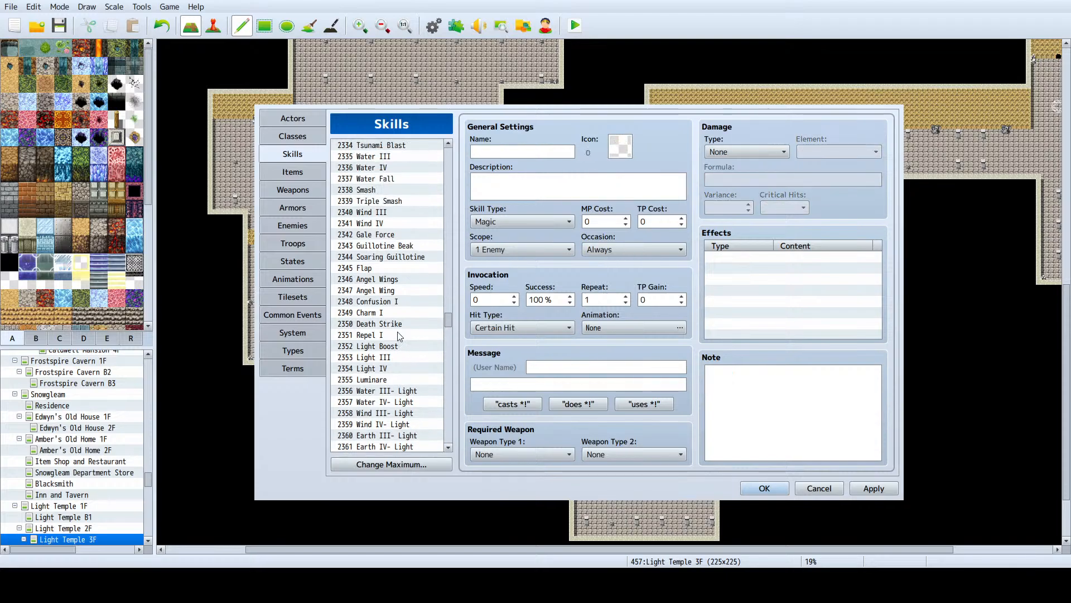
pyautogui.click(385, 290)
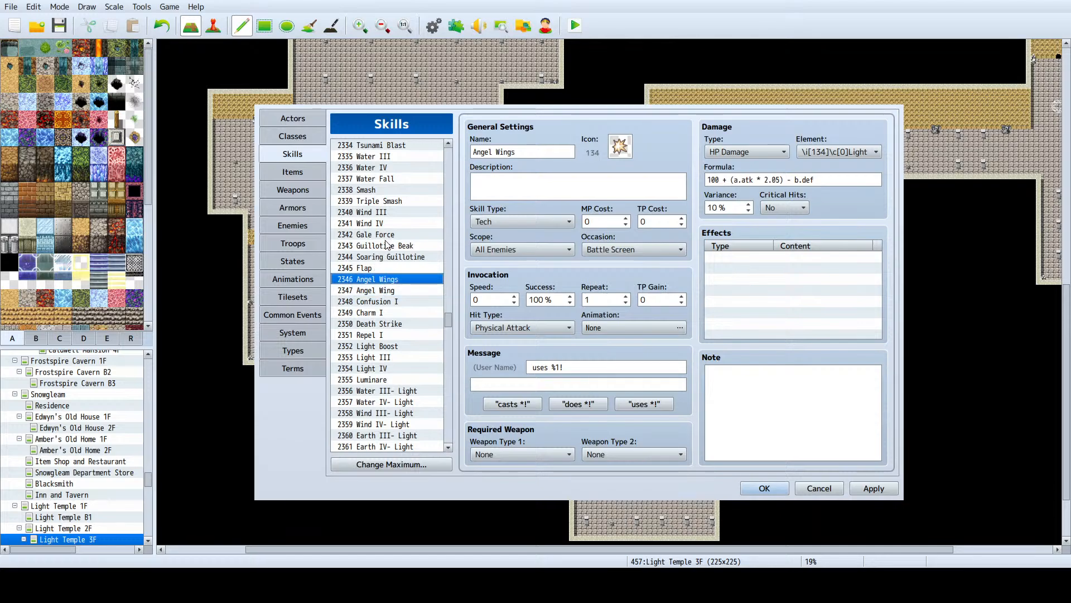
pyautogui.hotkey('shift', 'Up')
pyautogui.scroll(2, 386, 246)
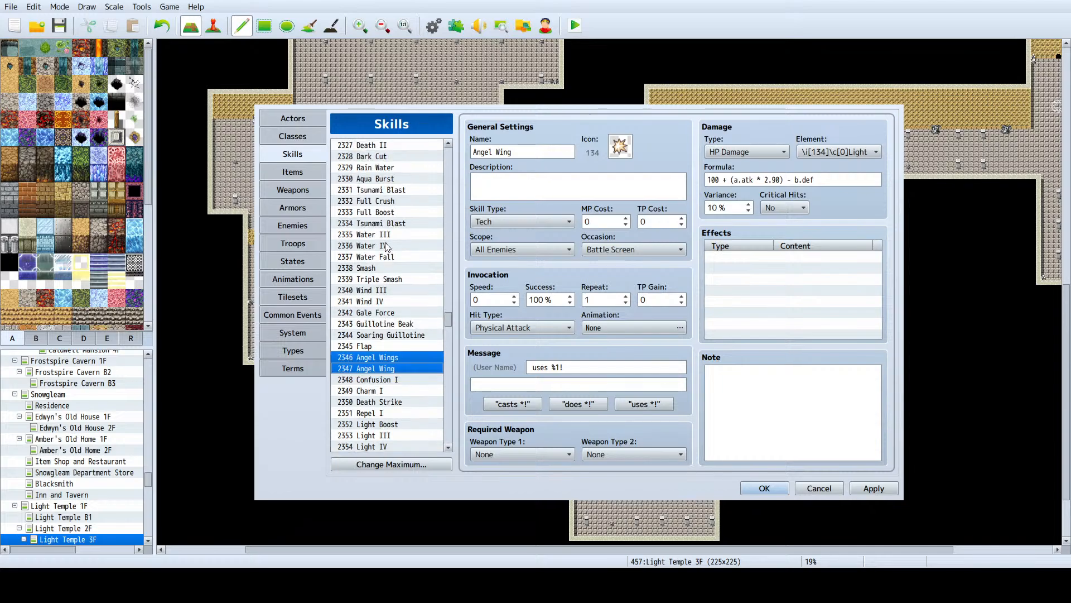
pyautogui.scroll(4, 387, 246)
pyautogui.scroll(-14, 386, 245)
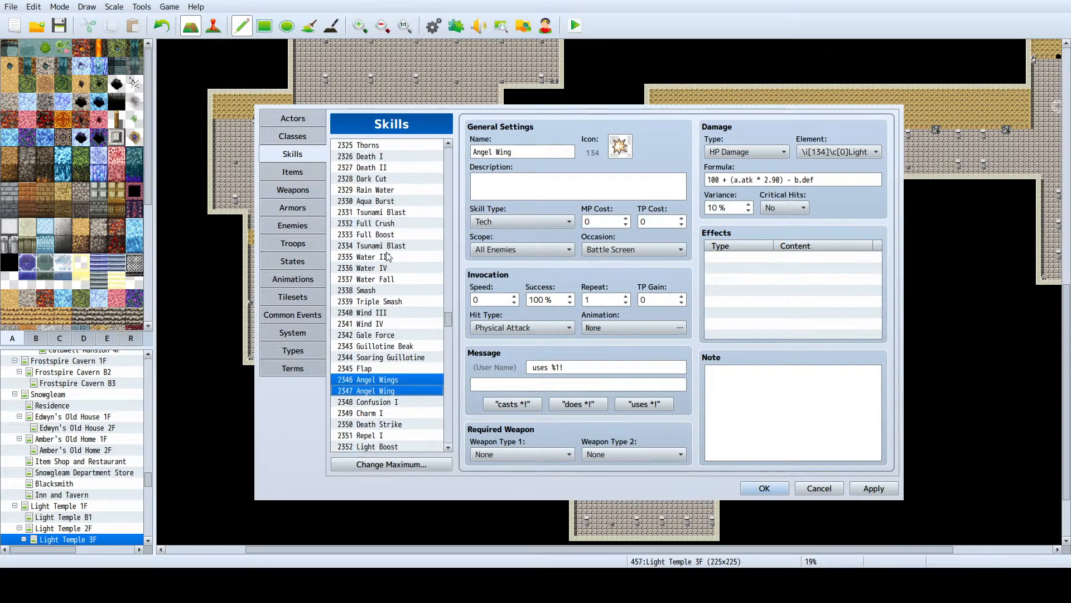
pyautogui.click(384, 212)
pyautogui.hotkey('ctrl', 'v')
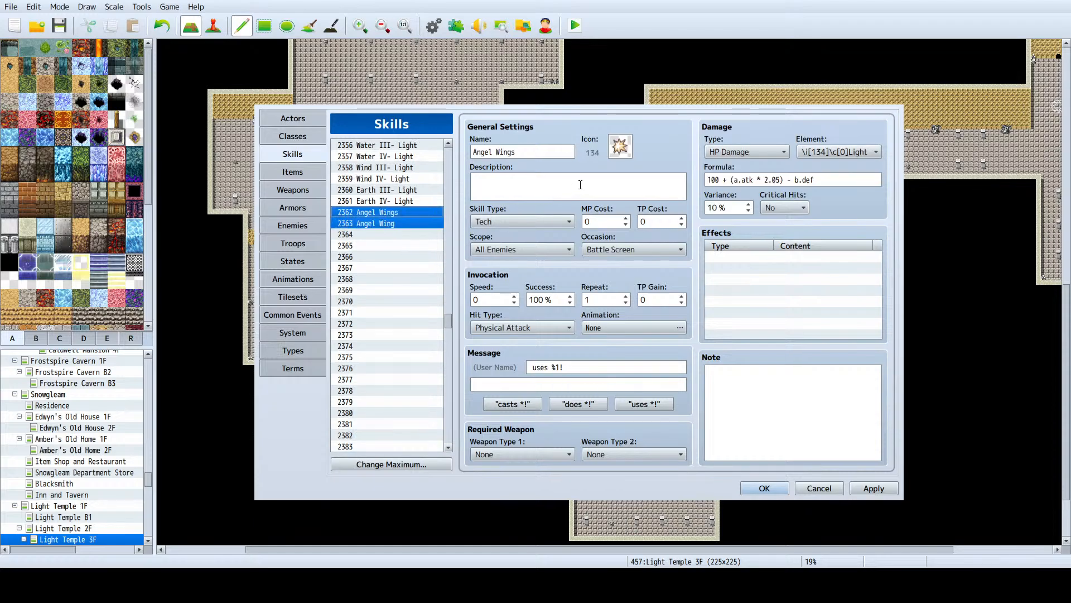
# Step: Look through the earlier enemy skills, including Sweeping Cleave, as reference for renaming the copied Angel Wings skill
pyautogui.click(363, 246)
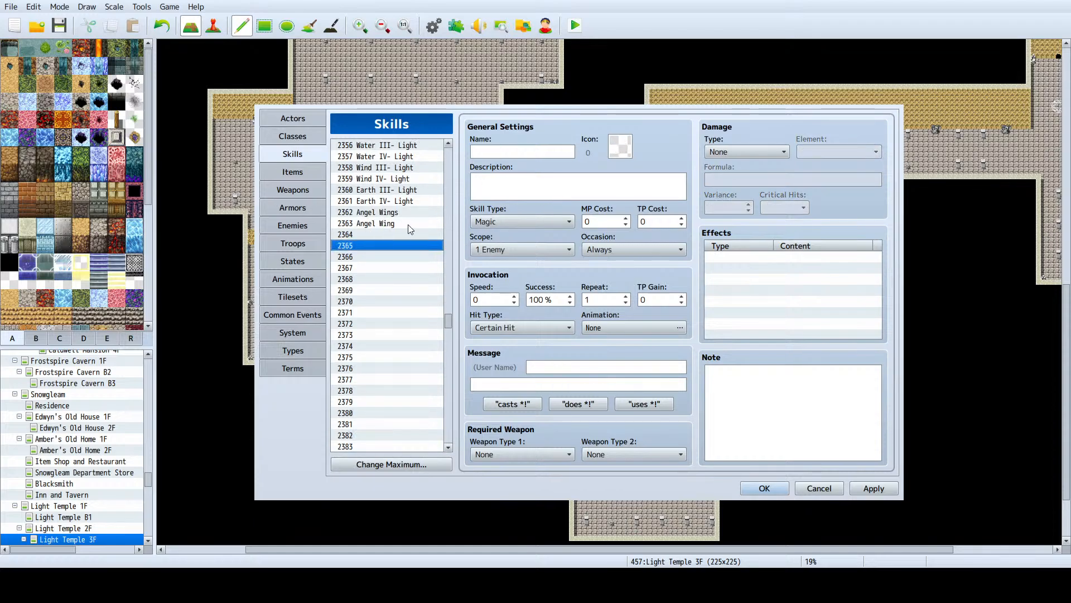
pyautogui.click(415, 212)
pyautogui.click(541, 149)
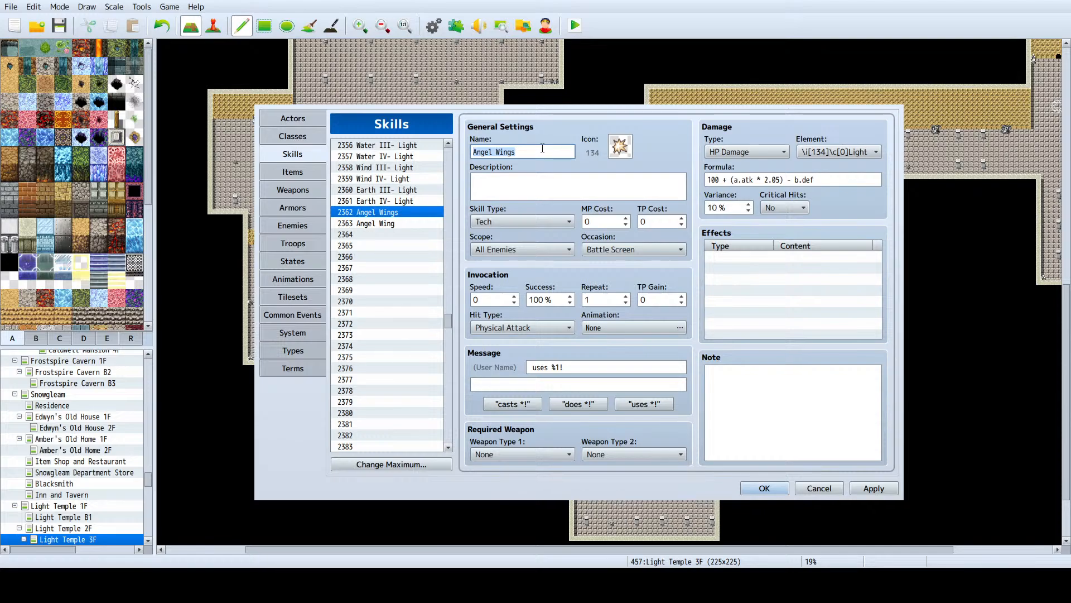
pyautogui.click(543, 149)
pyautogui.doubleClick(487, 149)
pyautogui.scroll(9, 366, 254)
pyautogui.scroll(12, 367, 257)
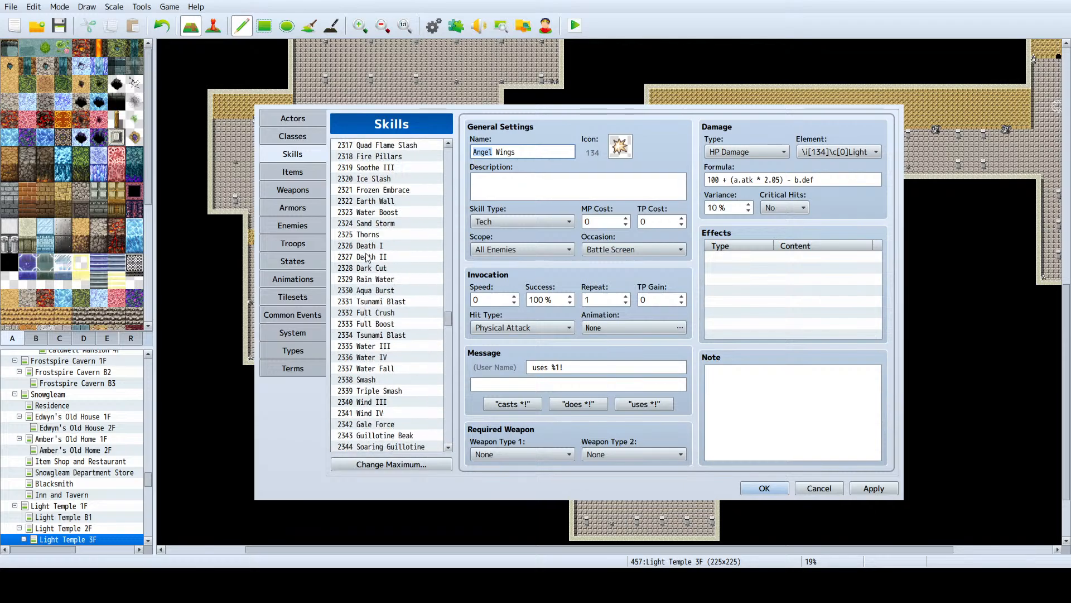
pyautogui.scroll(12, 368, 269)
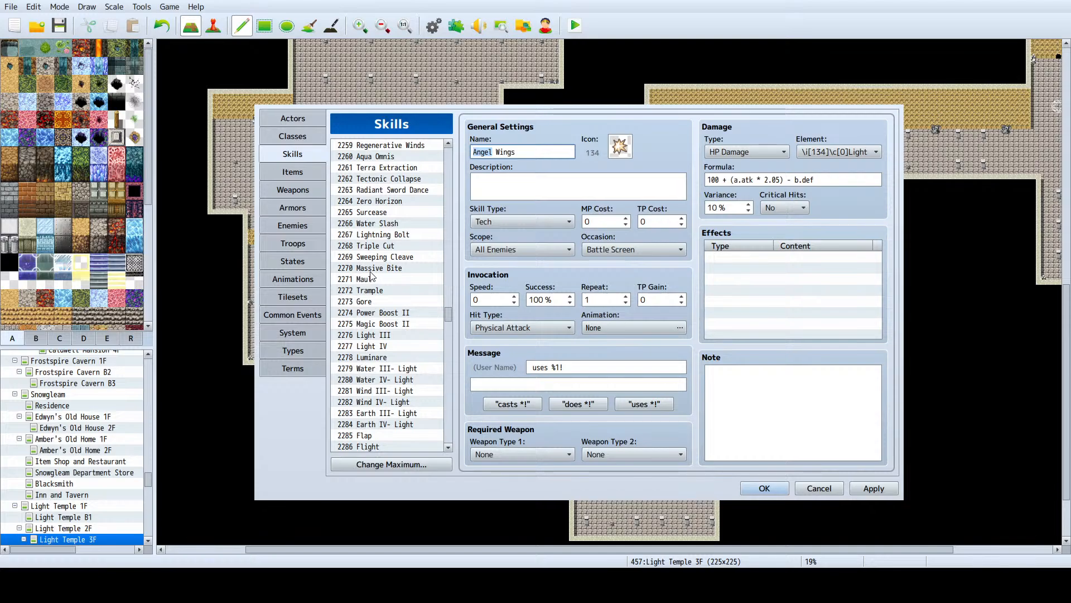
pyautogui.click(389, 258)
pyautogui.scroll(2, 383, 286)
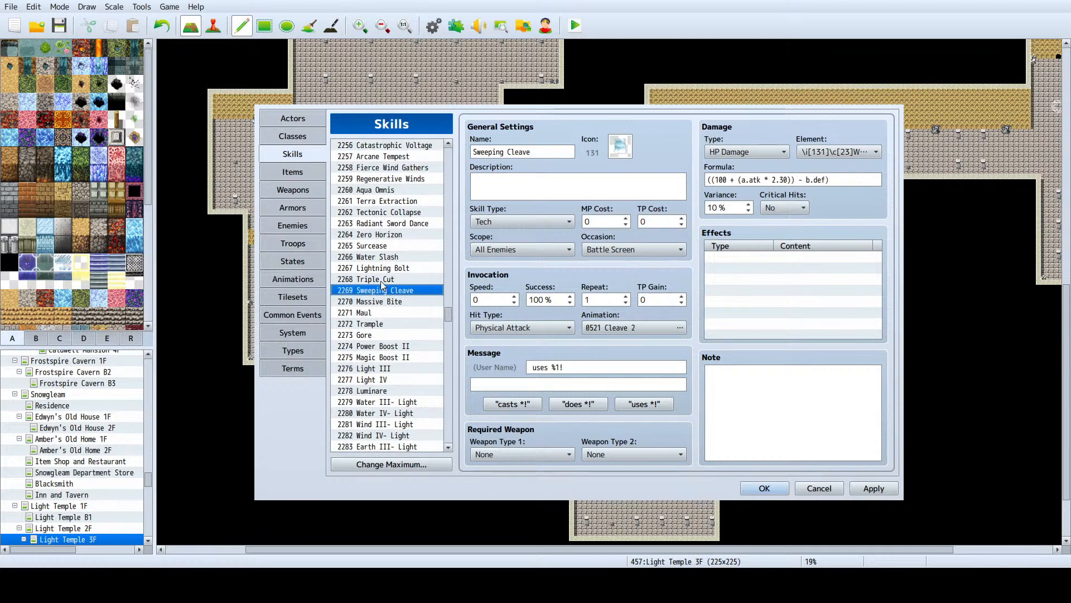
pyautogui.scroll(9, 378, 293)
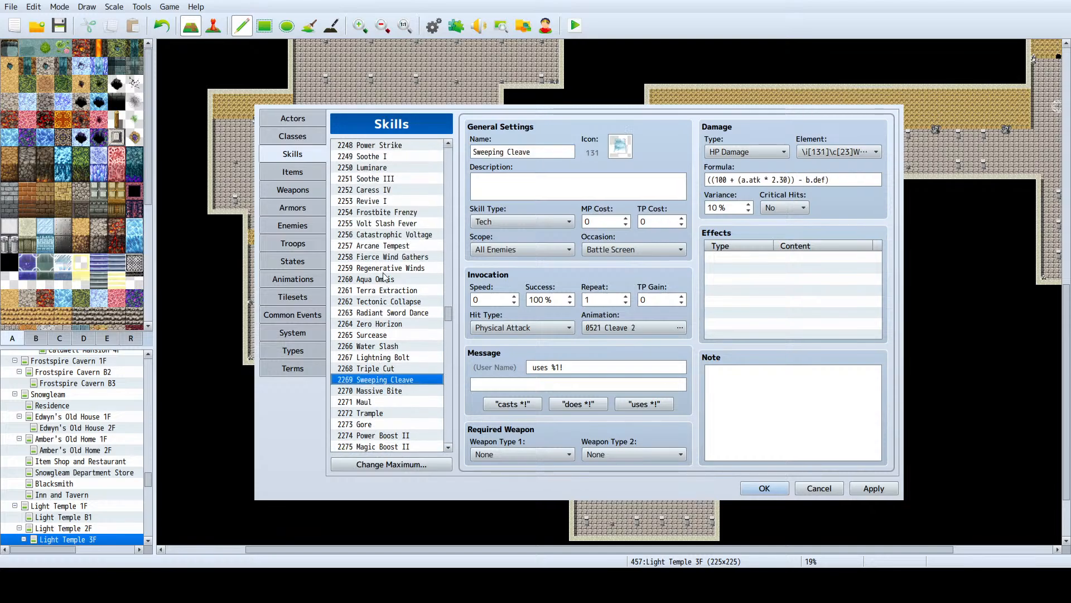
pyautogui.scroll(10, 374, 281)
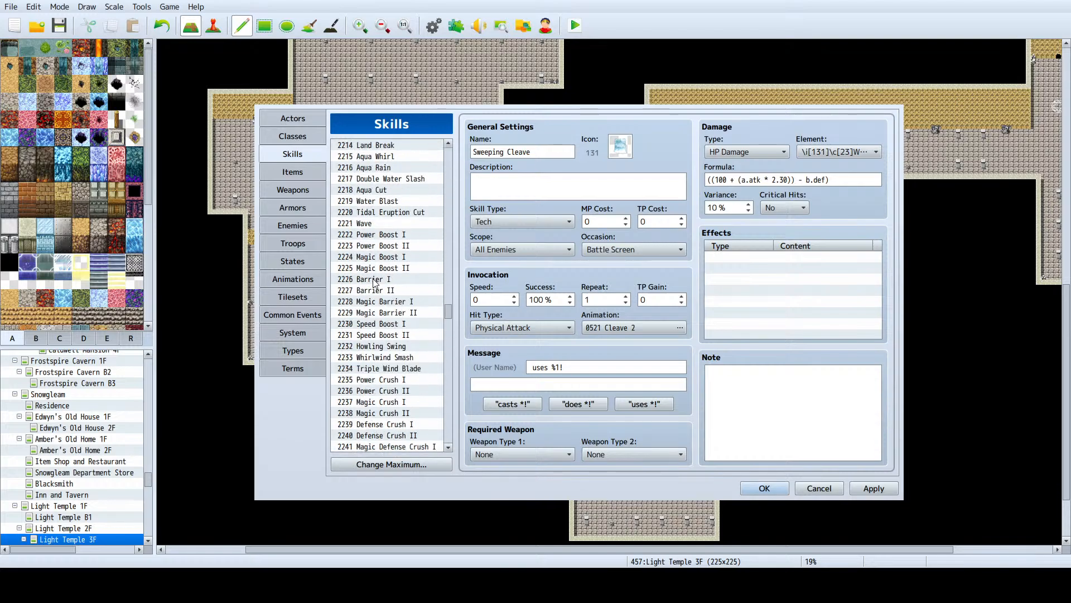
pyautogui.scroll(11, 374, 286)
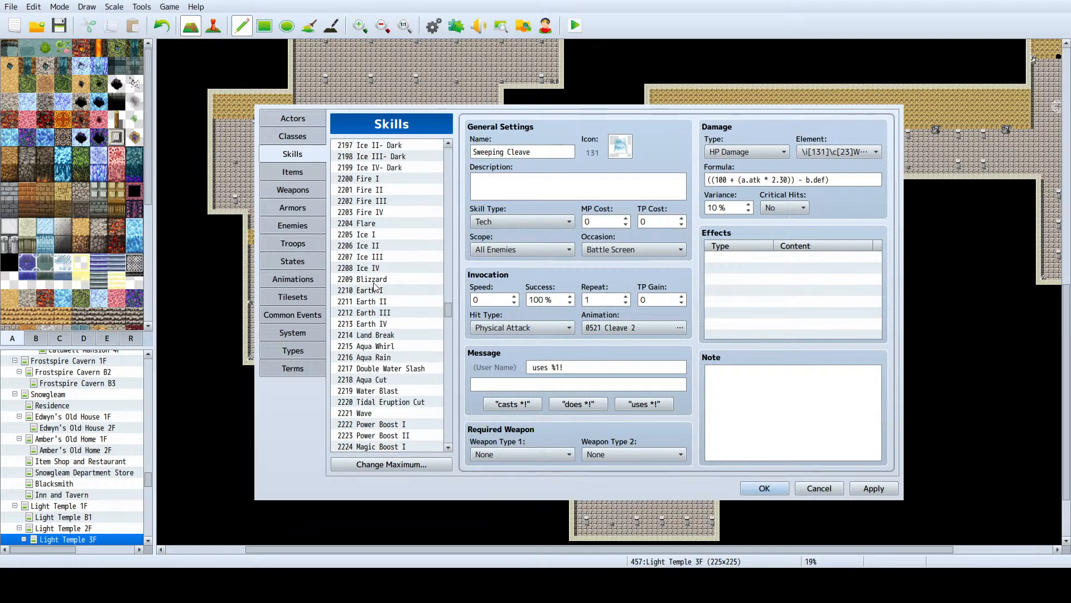
pyautogui.scroll(5, 369, 294)
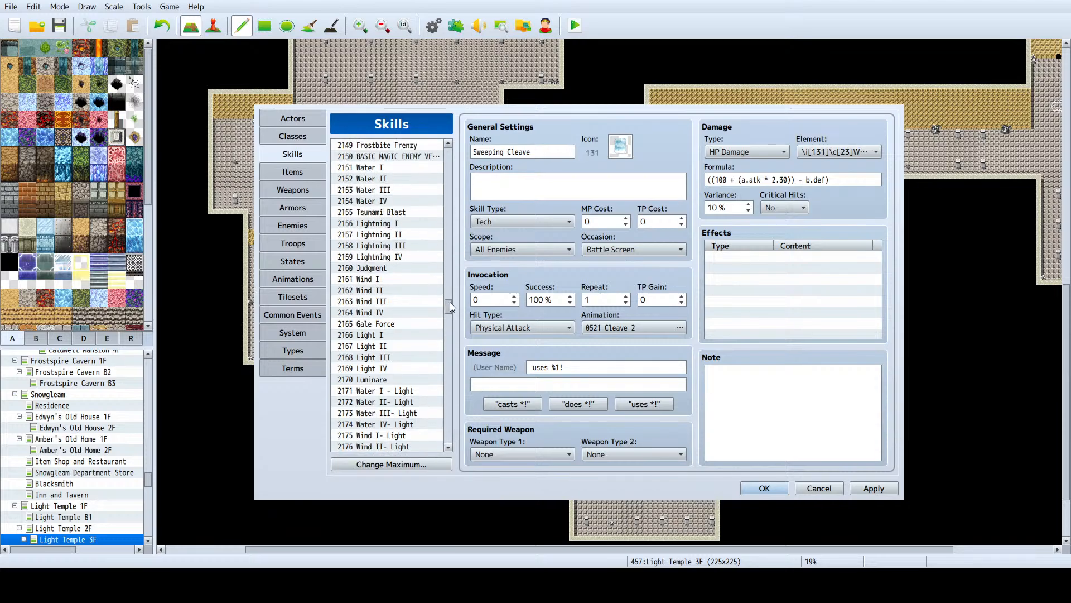
pyautogui.moveTo(450, 302); pyautogui.dragTo(449, 322)
# Step: Rename the Angel Wings copy in slot 2362 as ??
pyautogui.click(384, 351)
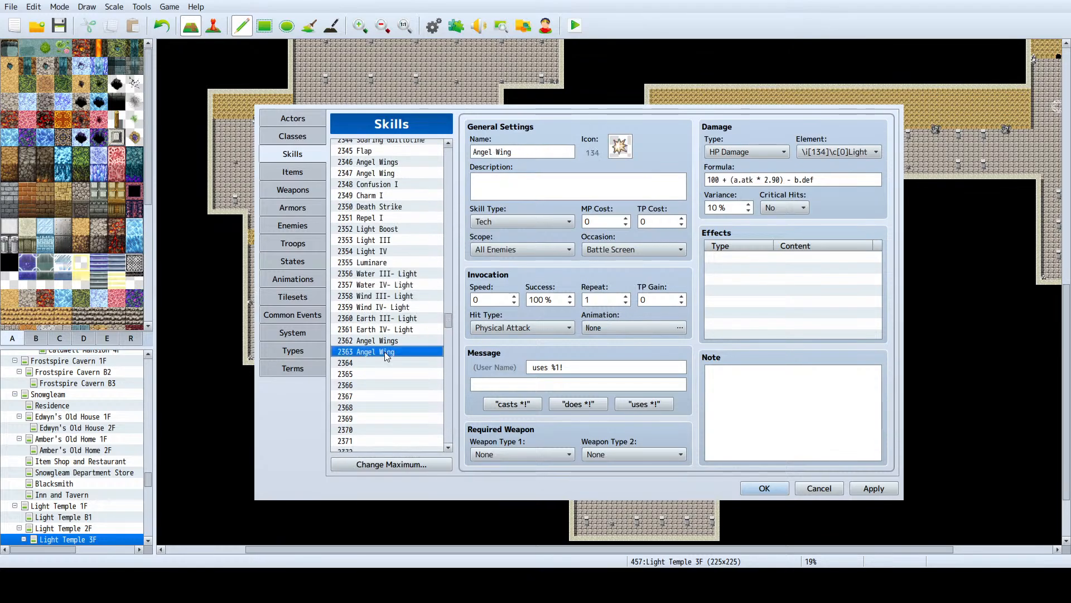
pyautogui.click(390, 341)
pyautogui.click(527, 146)
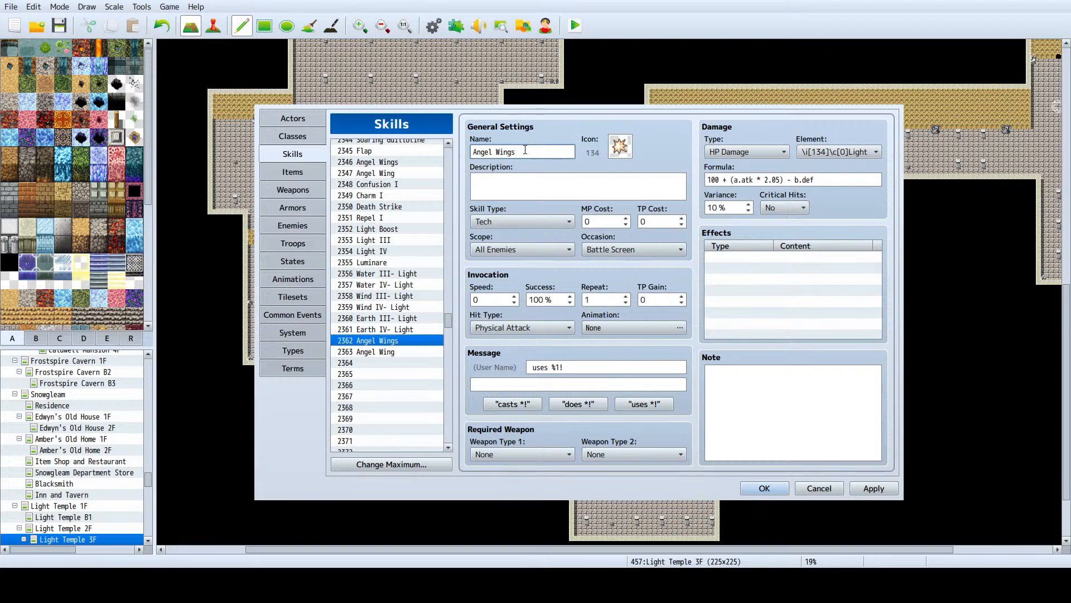
pyautogui.moveTo(525, 150); pyautogui.dragTo(397, 160)
pyautogui.write('??')
# Step: Rename the Angel Wing copy in slot 2363 as ??? and extend the name in slot 2362 to ???
pyautogui.click(403, 352)
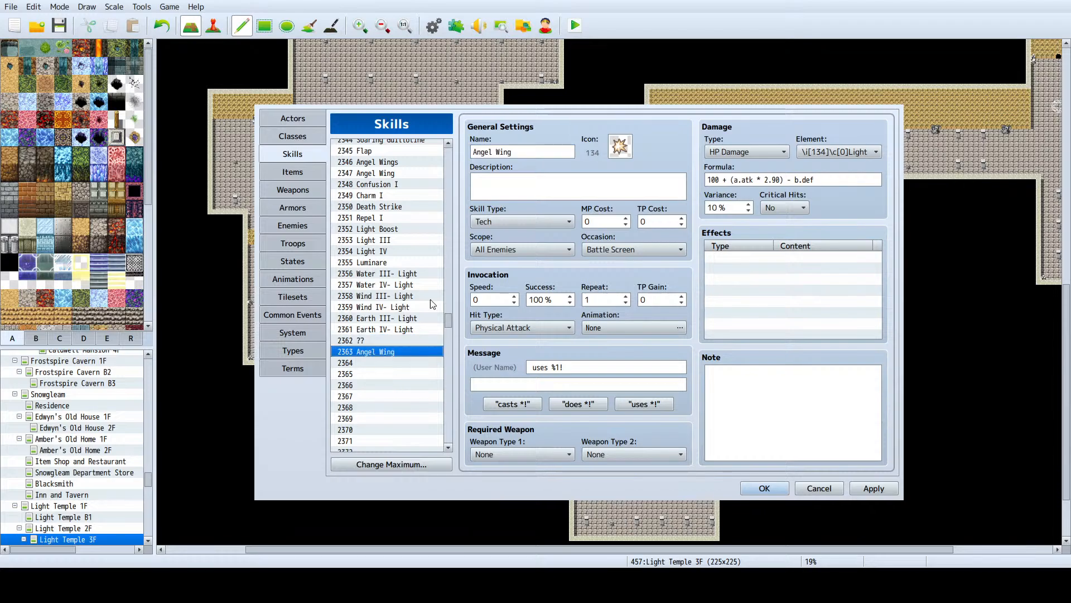
pyautogui.click(389, 339)
pyautogui.click(385, 349)
pyautogui.click(508, 152)
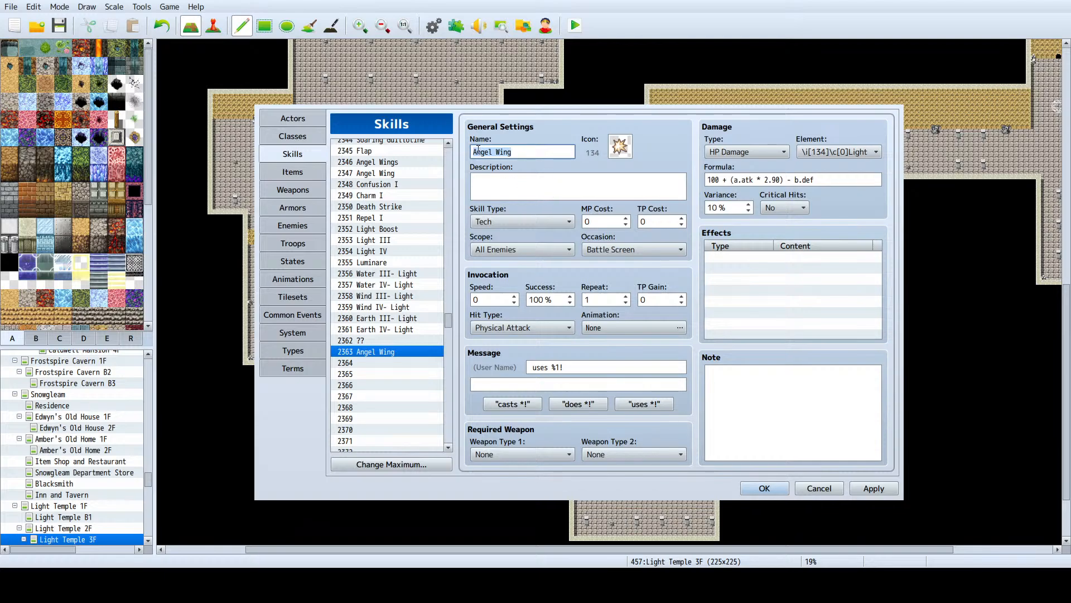
pyautogui.write('???')
pyautogui.click(395, 342)
pyautogui.click(510, 152)
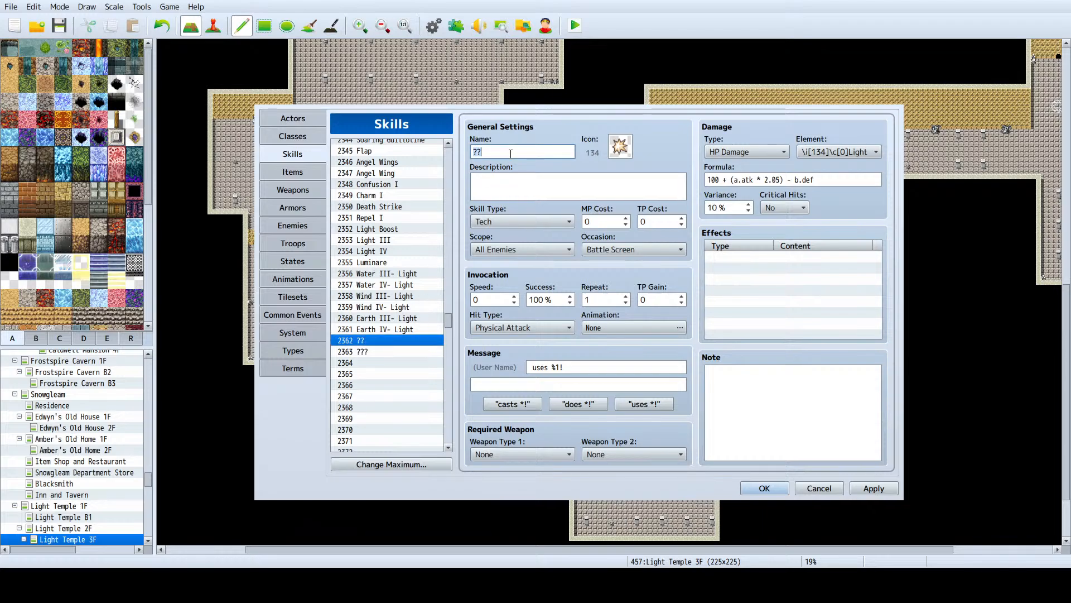
pyautogui.write('?')
# Step: Duplicate the ??? skill from slot 2363 into slot 2364 and set the duplicate's scope to 4 Random Enemies
pyautogui.click(370, 363)
pyautogui.click(513, 155)
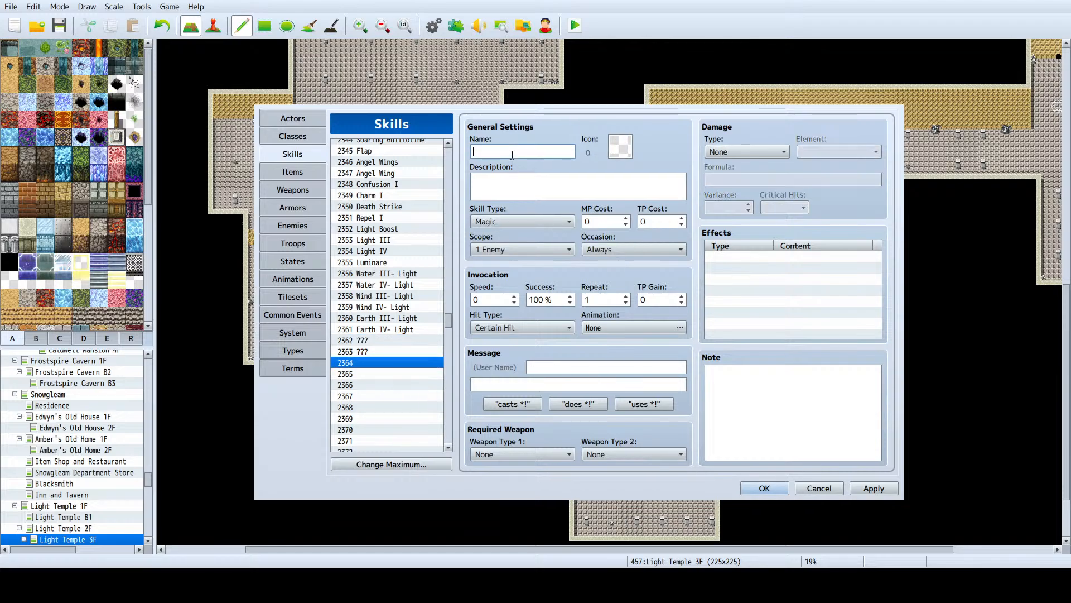
pyautogui.click(398, 342)
pyautogui.click(388, 353)
pyautogui.hotkey('ctrl', 'c')
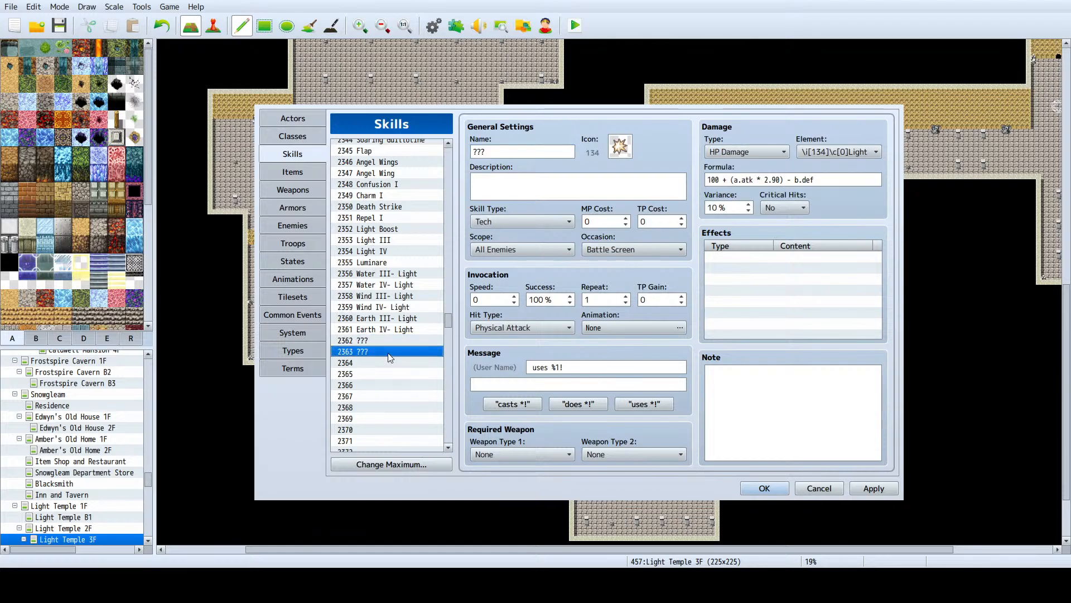
pyautogui.click(387, 363)
pyautogui.hotkey('ctrl', 'v')
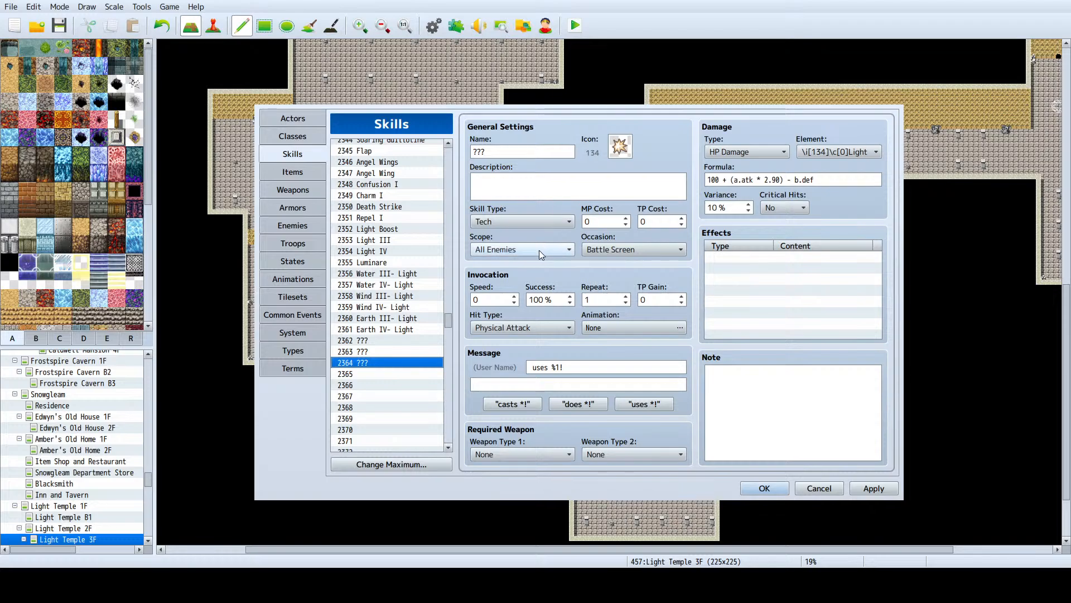
pyautogui.scroll(-3, 539, 250)
# Step: Edit the a.atk multiplier in the damage formulas of the ??? skills in slots 2362 and 2363
pyautogui.click(391, 350)
pyautogui.click(394, 342)
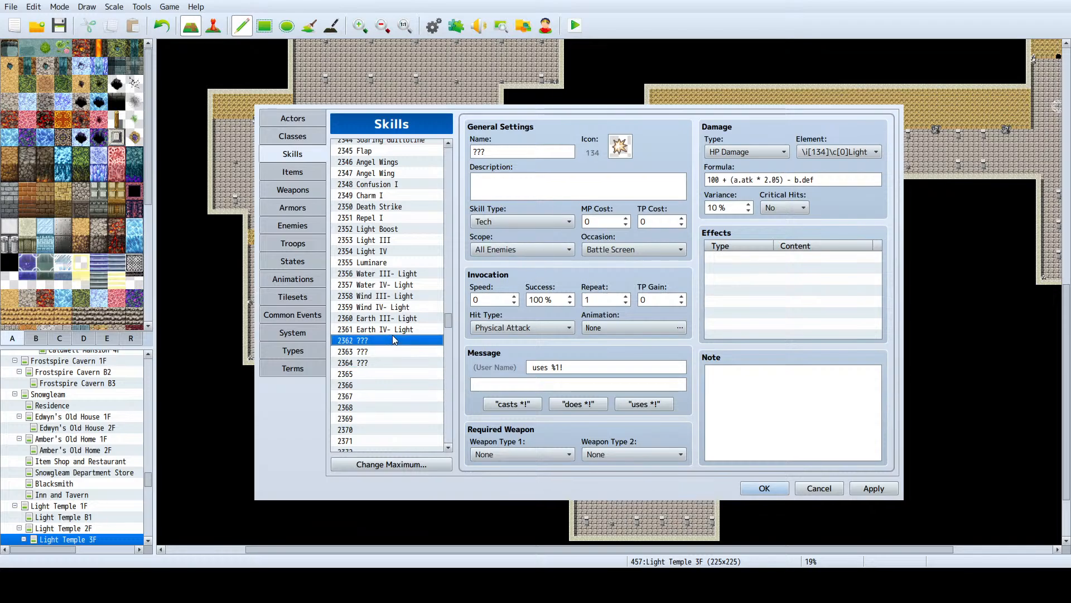
pyautogui.click(778, 179)
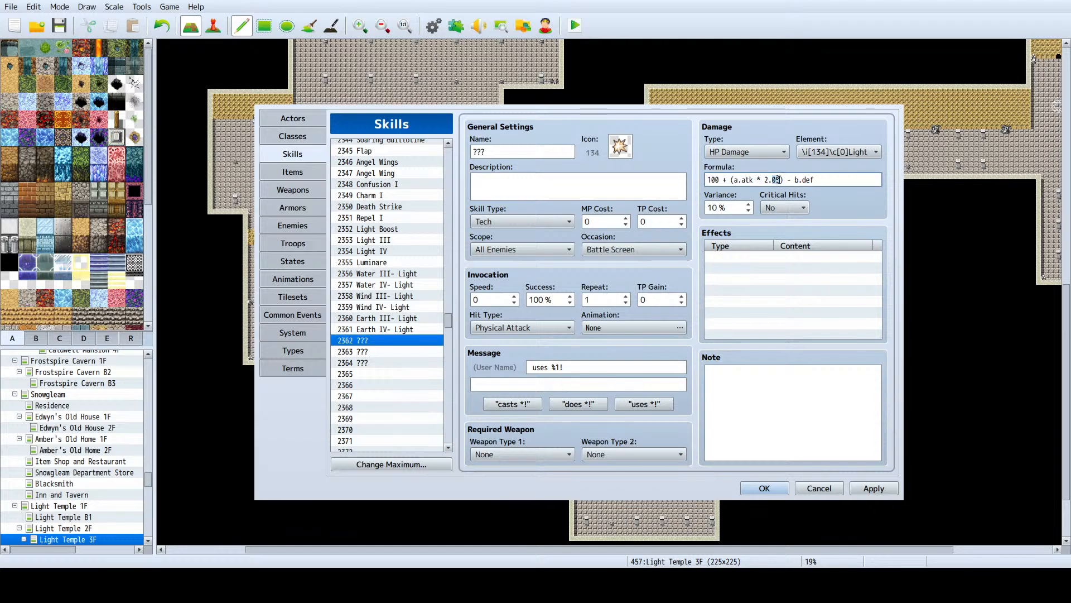
pyautogui.click(371, 352)
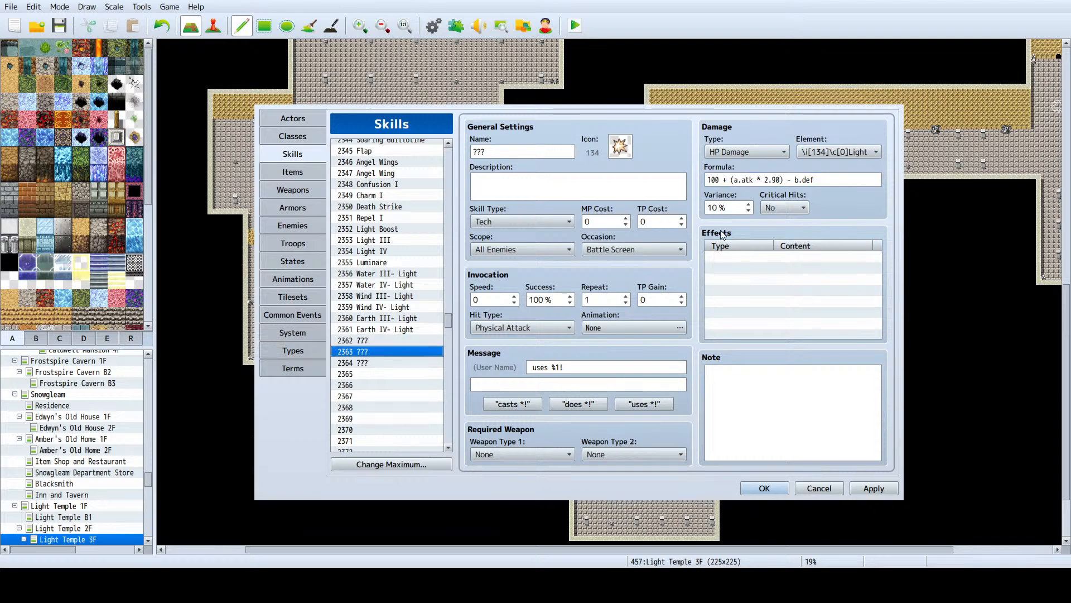
pyautogui.doubleClick(767, 180)
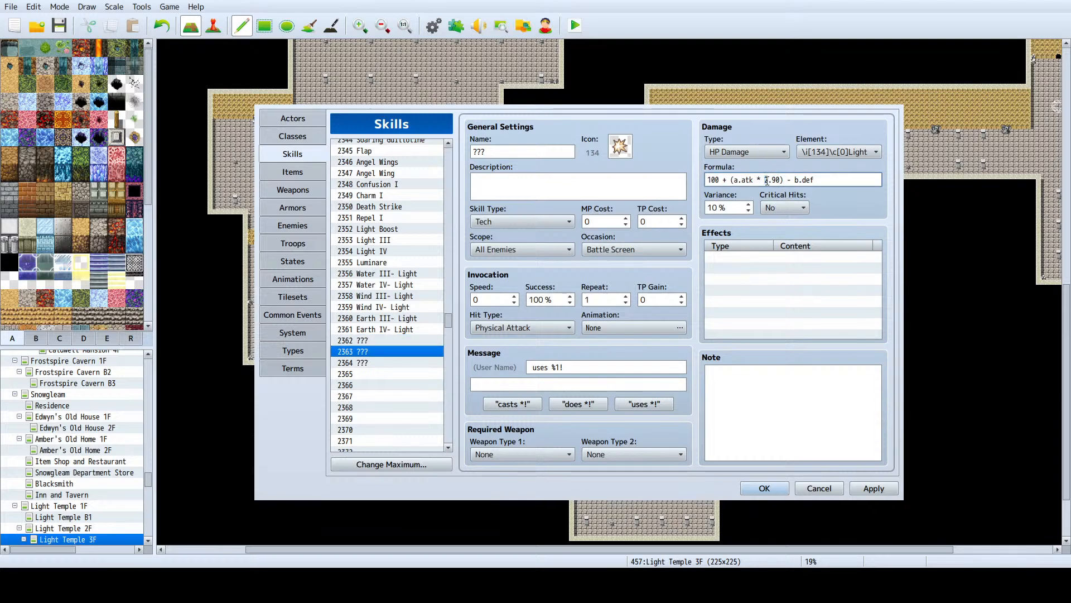
pyautogui.press('Delete')
pyautogui.write('0')
# Step: Replace the damage formula in slot 2364 with Triple Smash's formula, ((100 + (a.atk * 10.0)) - b.def)/3
pyautogui.click(388, 252)
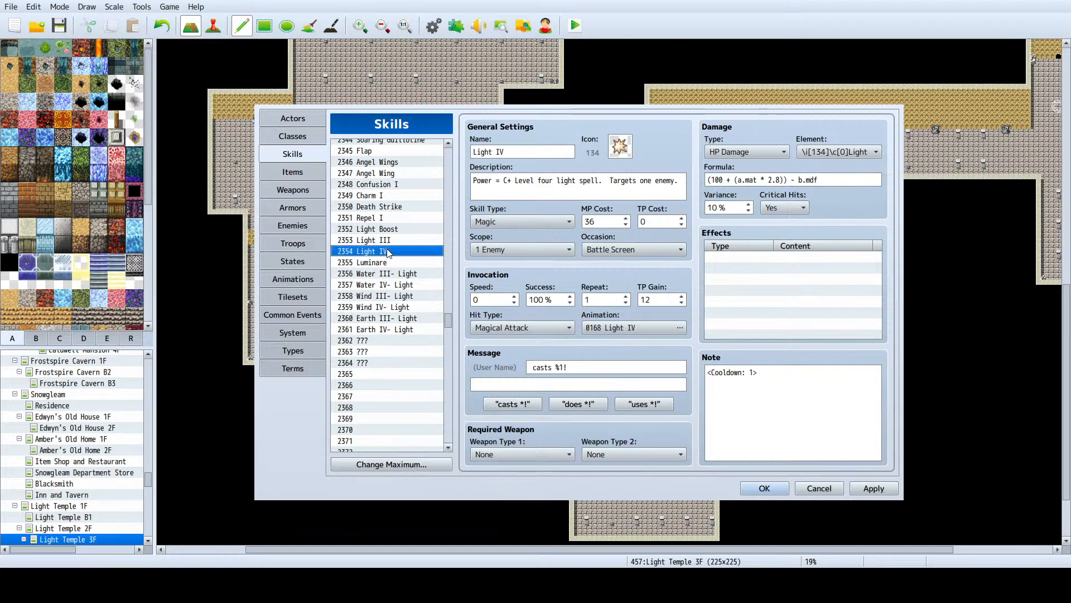
pyautogui.press('Up')
pyautogui.press('Up')
pyautogui.scroll(4, 389, 252)
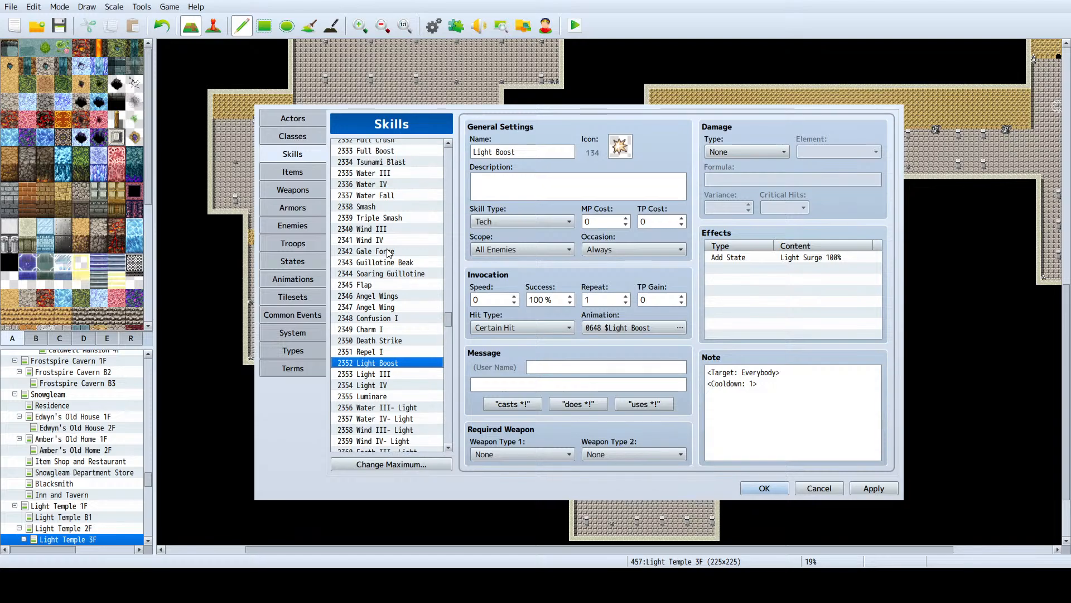
pyautogui.scroll(1, 389, 252)
pyautogui.click(388, 241)
pyautogui.click(838, 179)
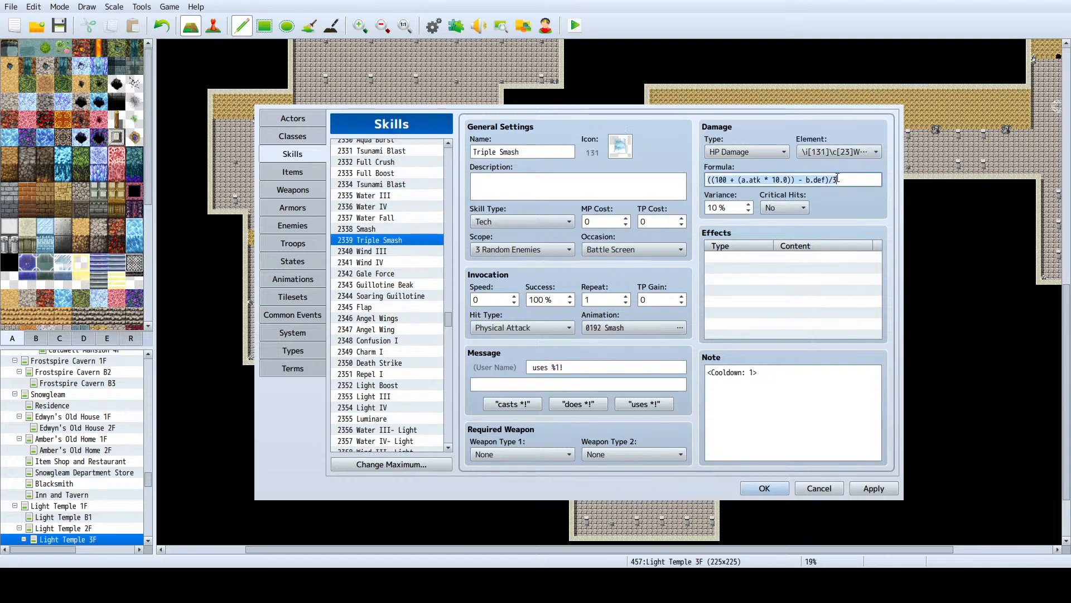
pyautogui.scroll(-3, 389, 380)
pyautogui.click(389, 410)
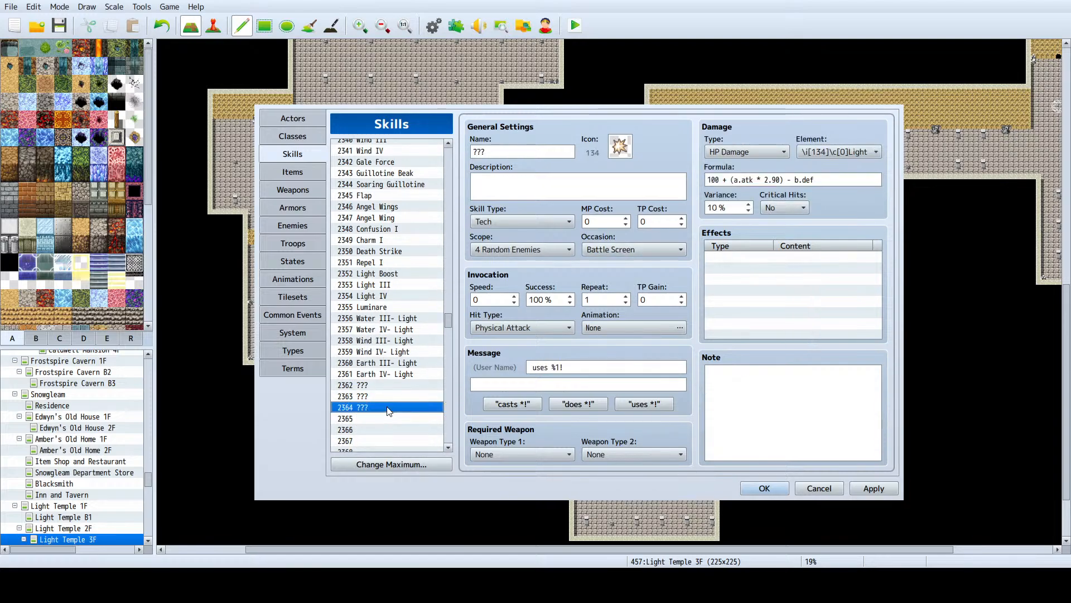
pyautogui.click(839, 179)
pyautogui.hotkey('ctrl', 'a')
pyautogui.hotkey('ctrl', 'v')
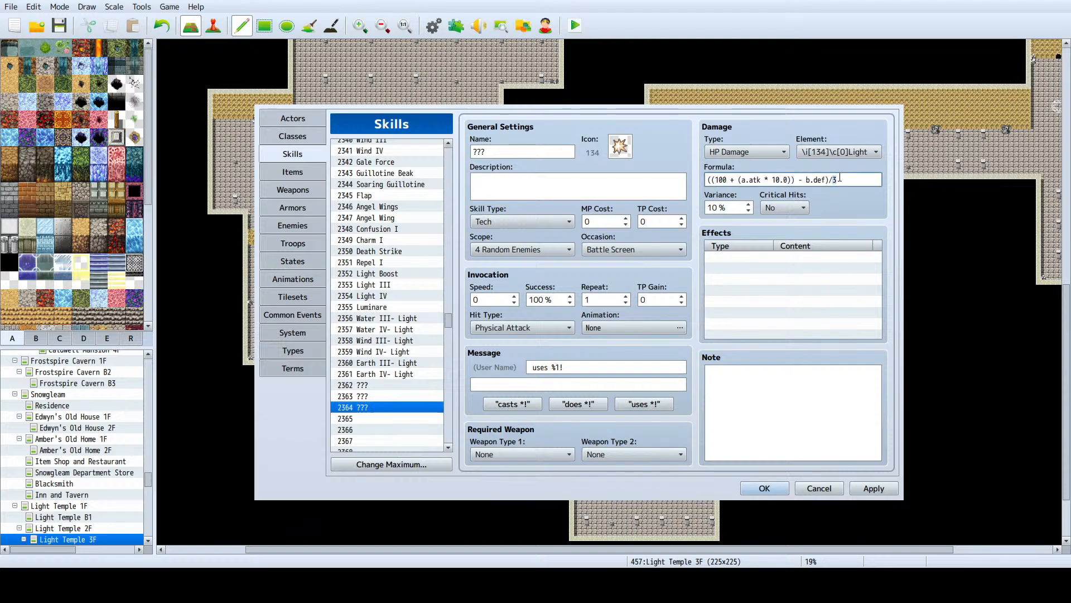
# Step: Adjust the damage formula in slot 2364 to ((100 + (a.atk * 12.0)) - b.def)/4
pyautogui.doubleClick(778, 179)
pyautogui.write('12')
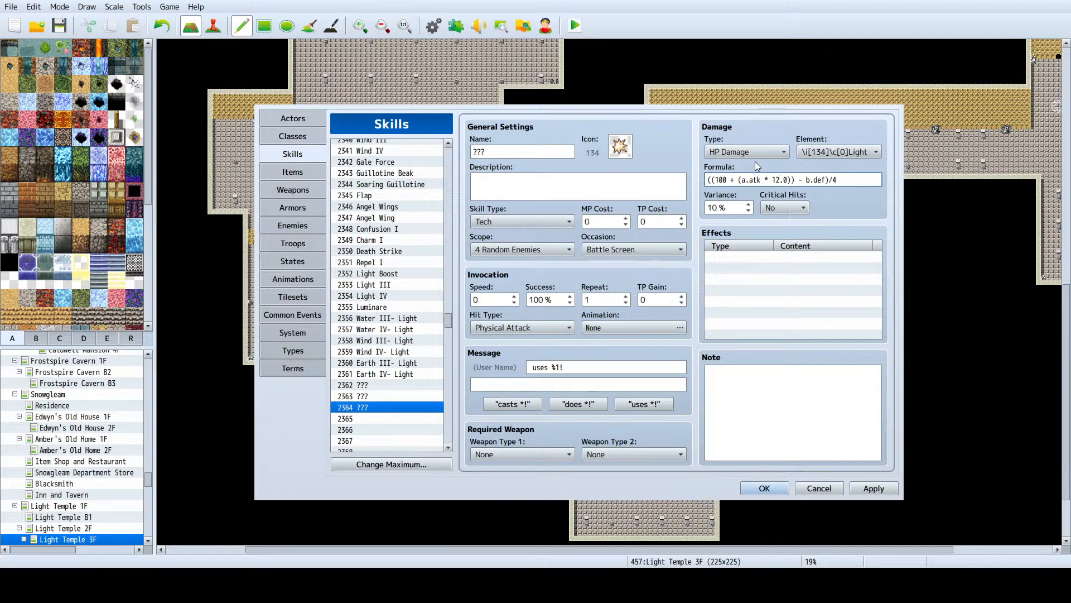
pyautogui.click(417, 375)
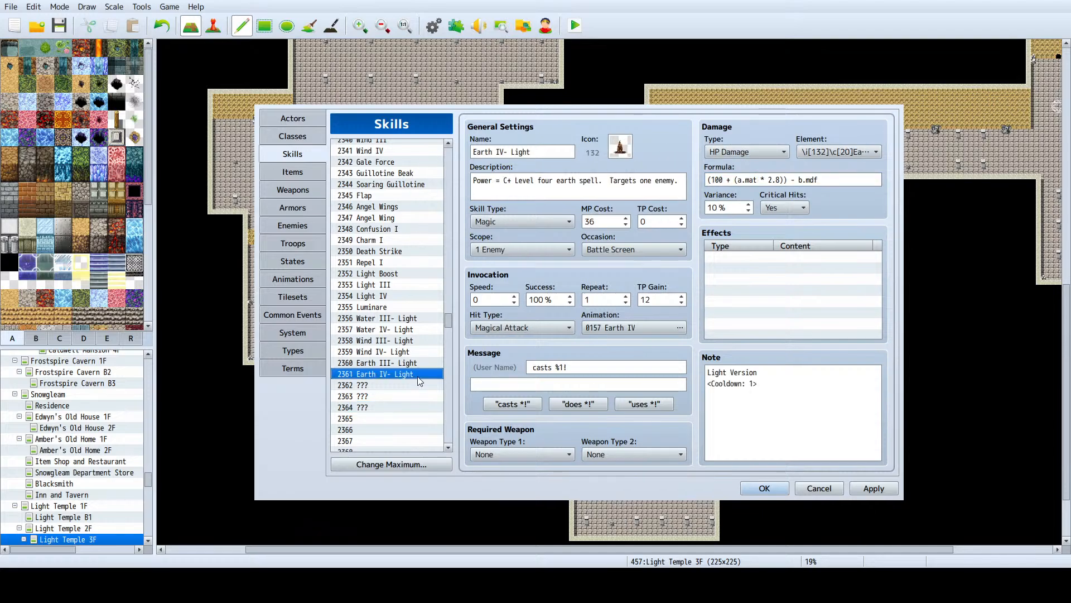
# Step: Apply the database changes and check the settings of the ??? skills in slots 2362 to 2364
pyautogui.click(410, 392)
pyautogui.click(411, 385)
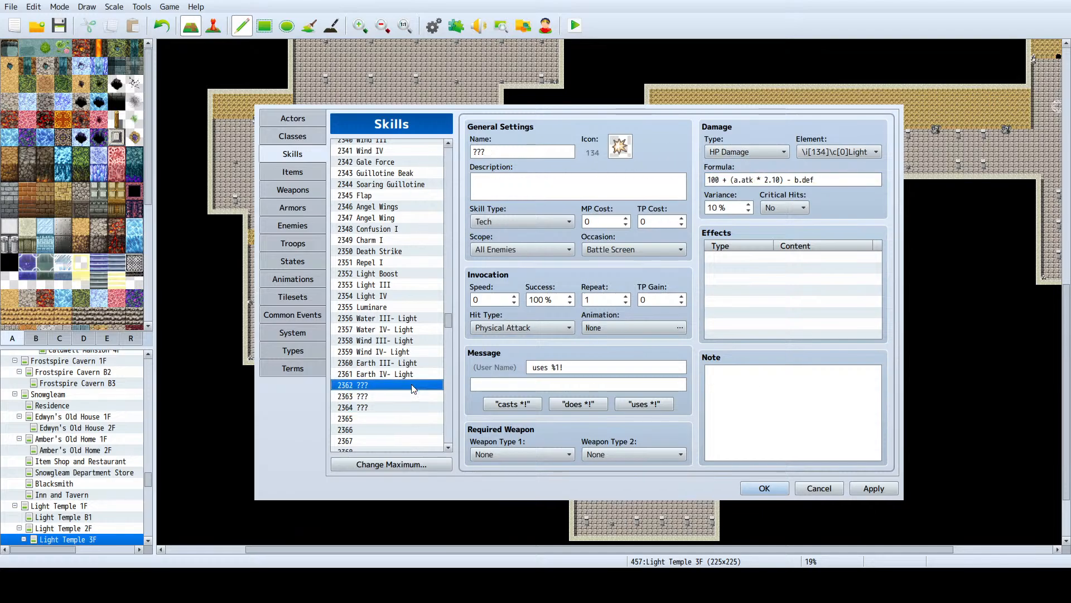
pyautogui.click(885, 488)
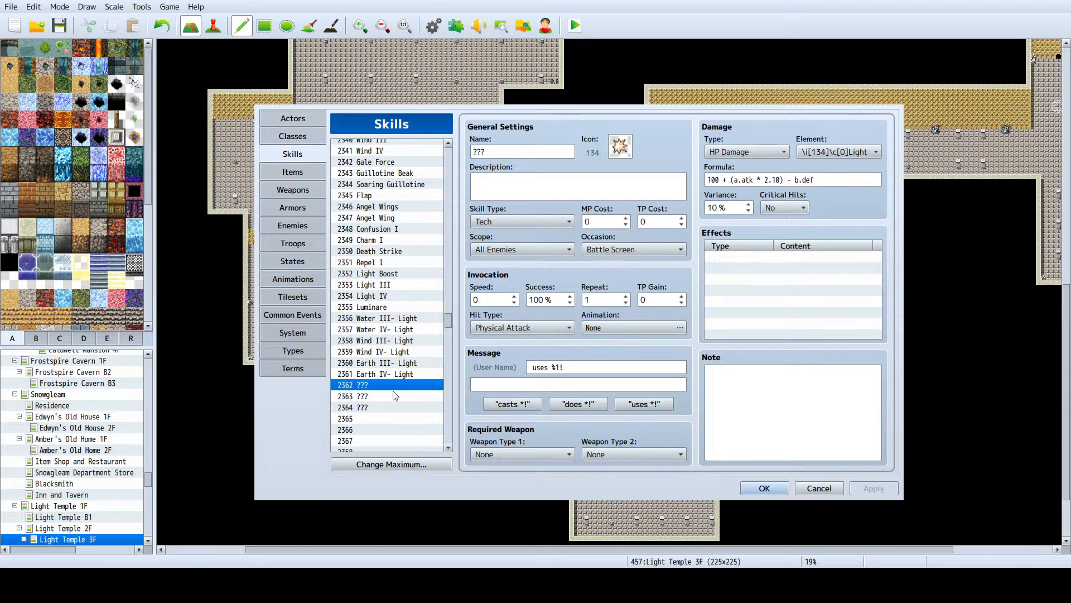
pyautogui.click(411, 355)
pyautogui.click(399, 378)
pyautogui.click(400, 386)
pyautogui.click(383, 397)
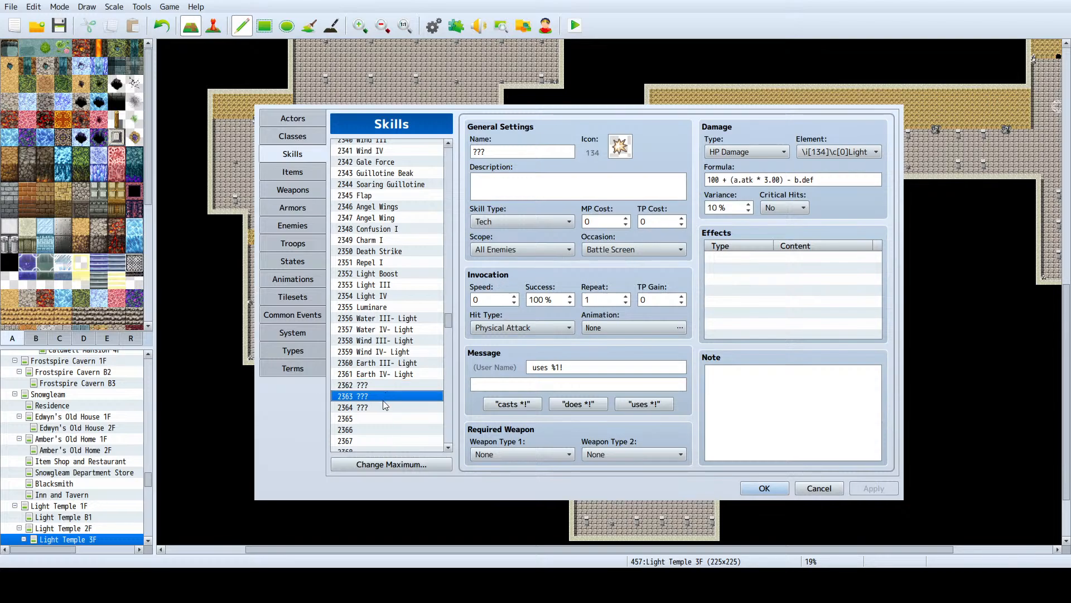
pyautogui.click(381, 408)
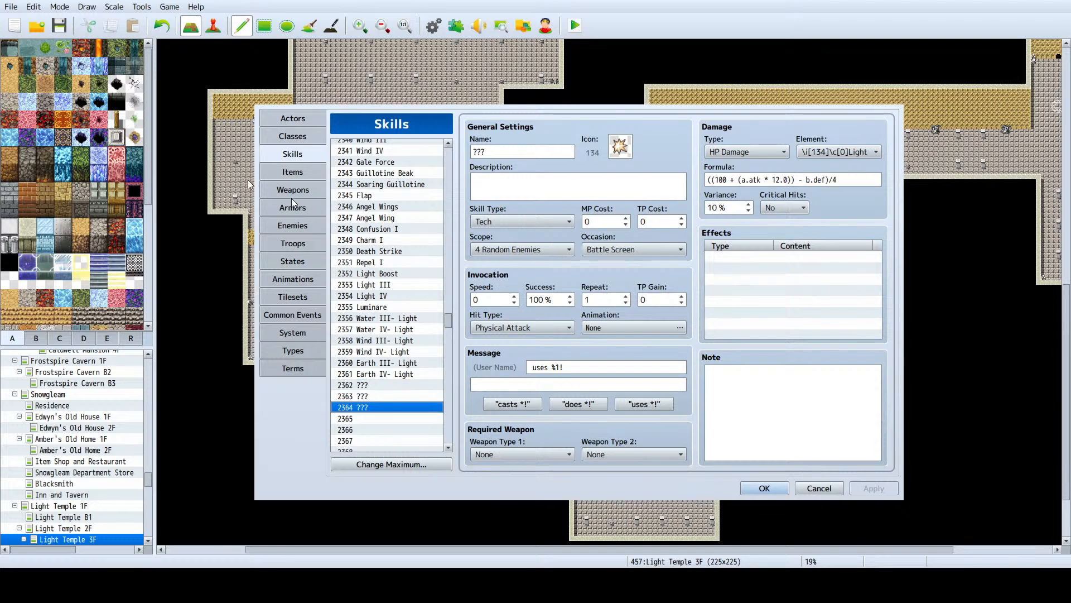
# Step: Copy the <Cooldown: 1> tag from Water III- Light's note into the note of the ??? skill in slot 2362
pyautogui.click(293, 226)
pyautogui.click(293, 154)
pyautogui.click(395, 318)
pyautogui.tripleClick(816, 440)
pyautogui.hotkey('ctrl', 'c')
pyautogui.click(366, 385)
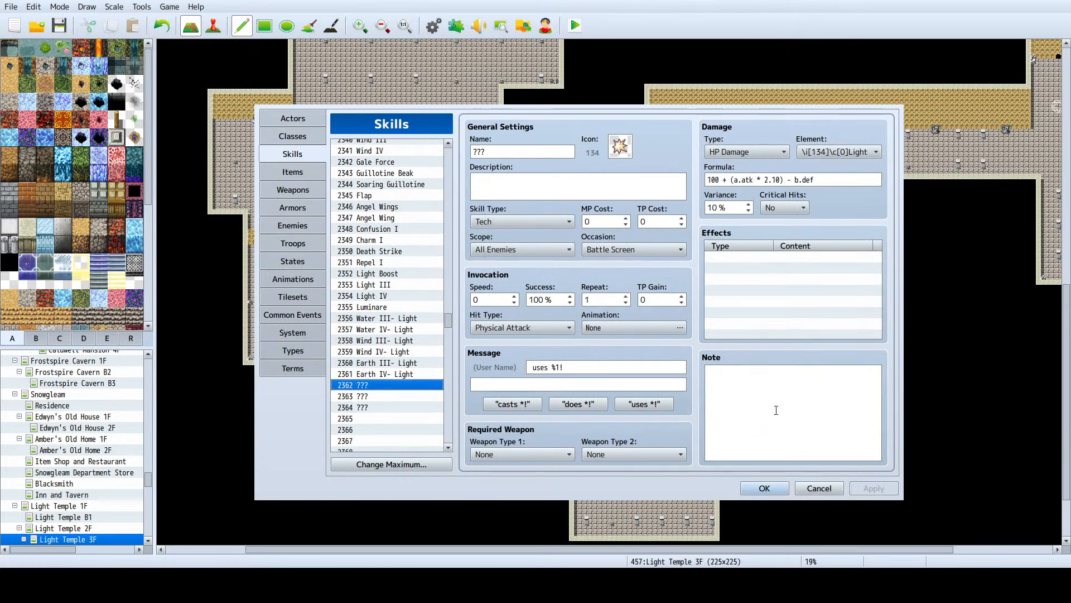
pyautogui.click(774, 407)
pyautogui.hotkey('ctrl', 'v')
# Step: Add the same <Cooldown: 1> tag to the notes of the ??? skills in slots 2363 and 2364
pyautogui.click(395, 396)
pyautogui.click(789, 395)
pyautogui.hotkey('ctrl', 'v')
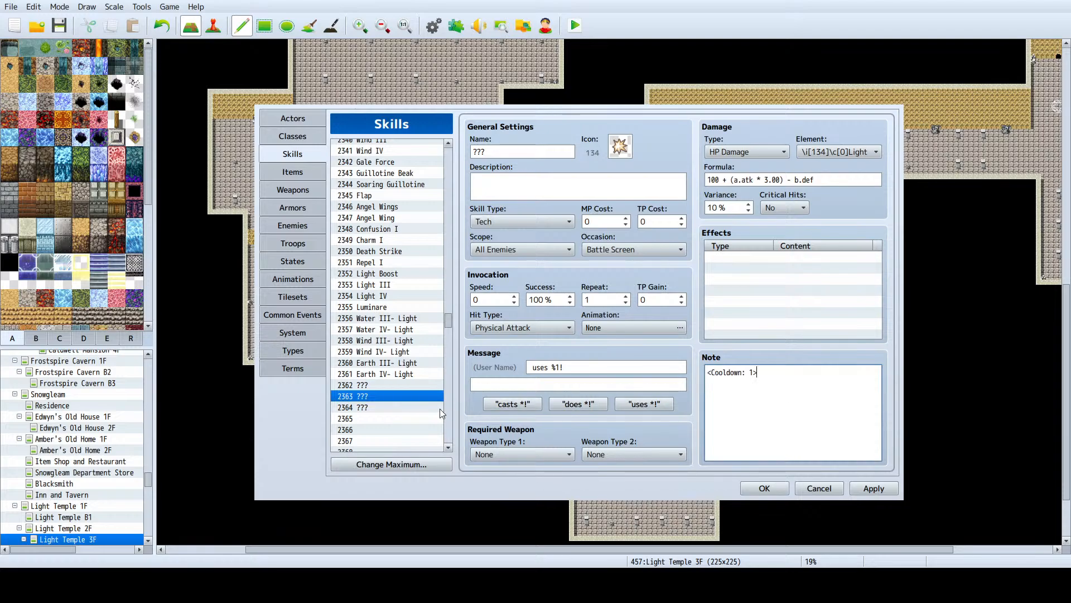
pyautogui.click(410, 407)
pyautogui.click(843, 401)
pyautogui.hotkey('ctrl', 'v')
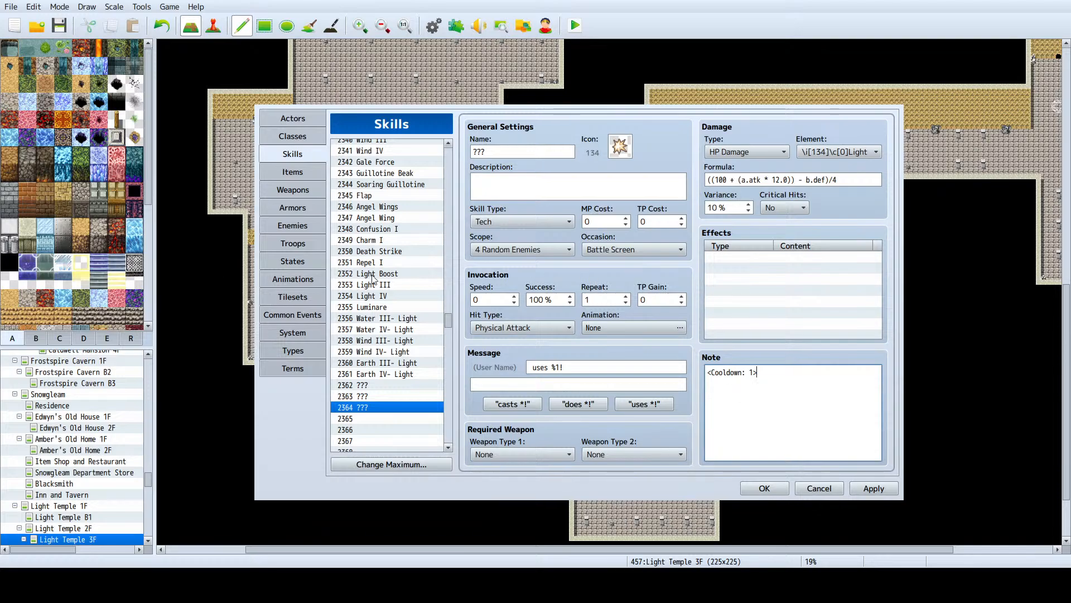
# Step: Set the cooldown tag in Luminare's note to <Cooldown: 3>
pyautogui.click(377, 299)
pyautogui.click(378, 307)
pyautogui.click(751, 372)
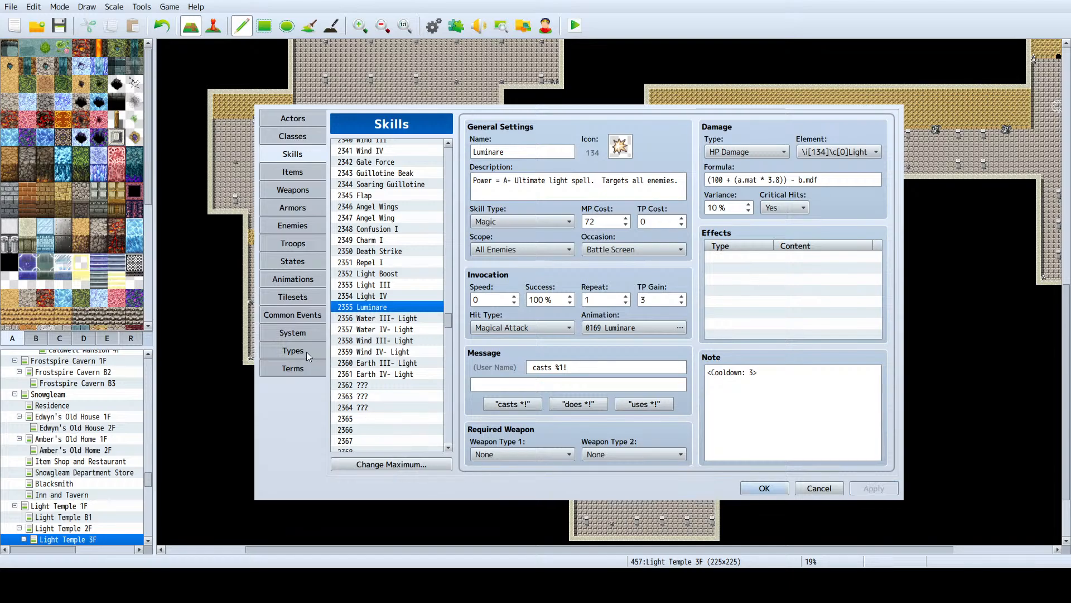
# Step: Remove the State !== State 31: Skill 2332 line and the blank line above it from the enemy Dominion's AI Priority note
pyautogui.click(299, 245)
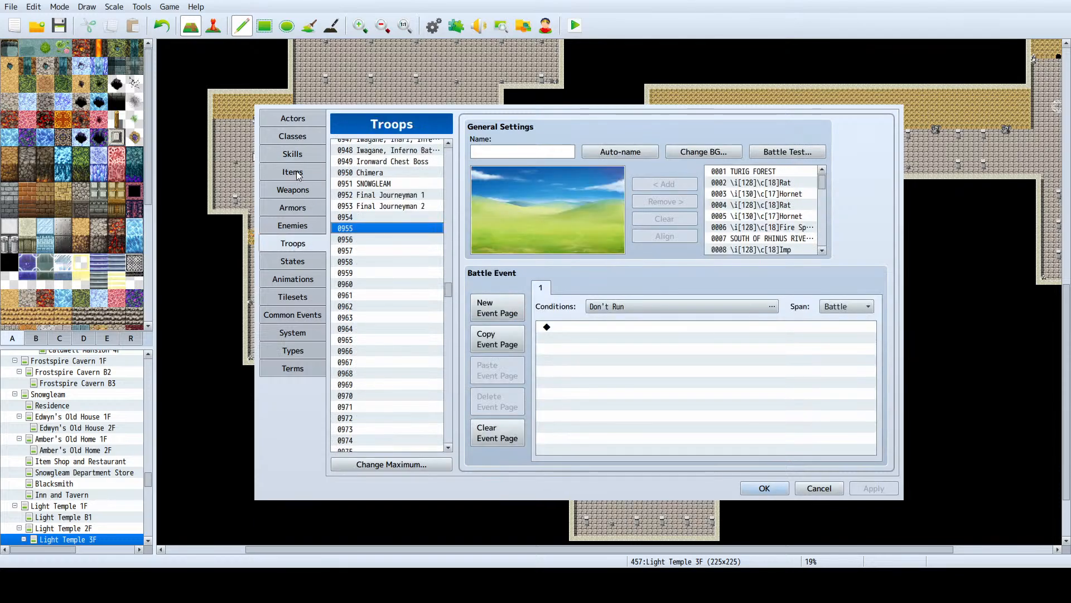
pyautogui.click(294, 224)
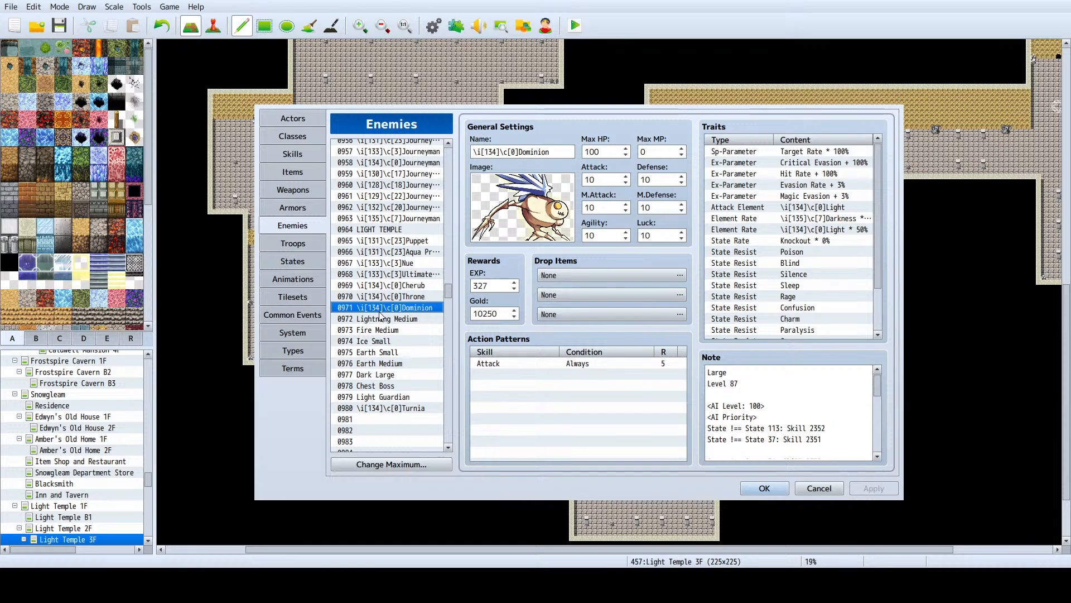
pyautogui.scroll(-1, 770, 434)
pyautogui.click(740, 397)
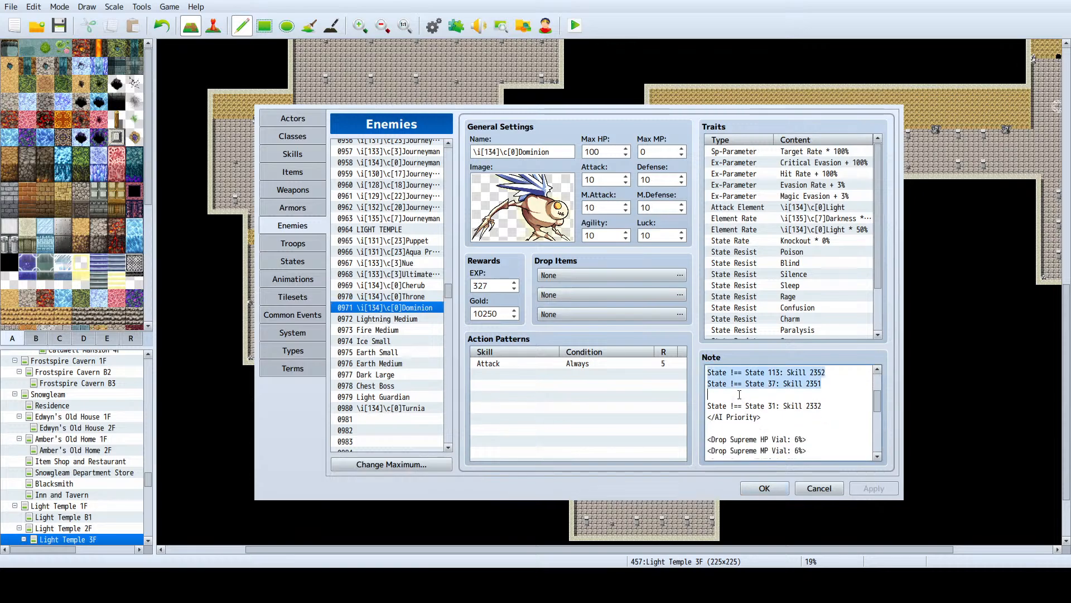
pyautogui.click(740, 395)
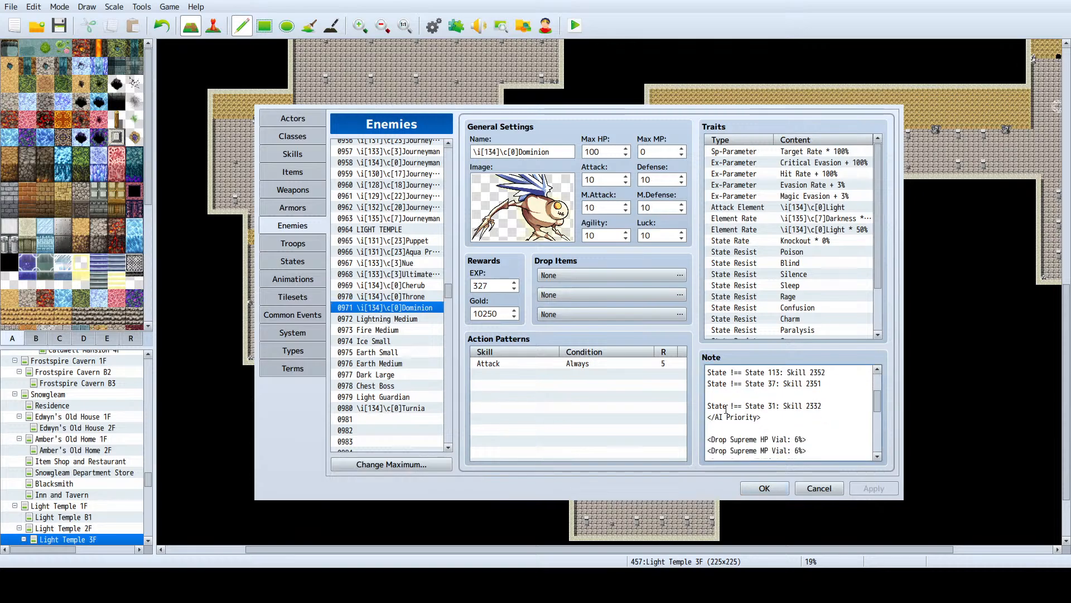
pyautogui.hotkey('shift', 'End')
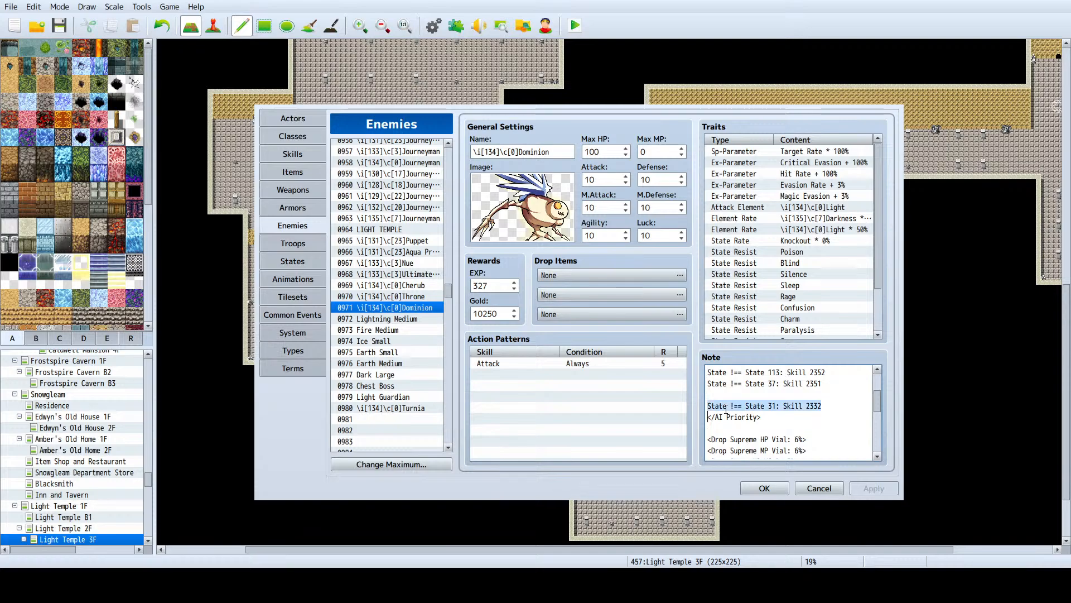
pyautogui.press('BackSpace')
pyautogui.press('BackSpace')
pyautogui.press('BackSpace')
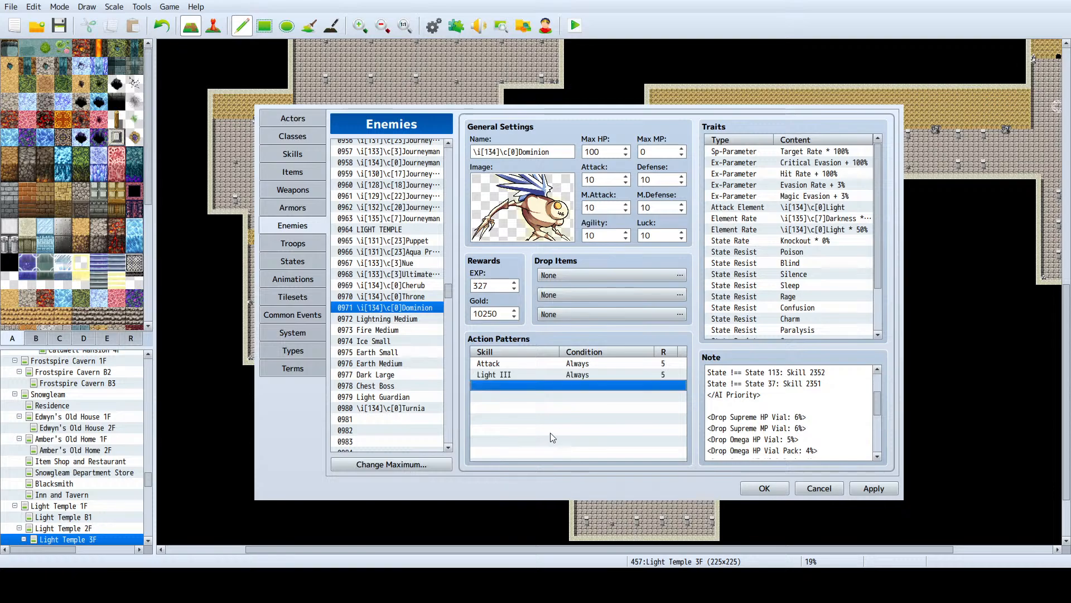
# Step: Add Light IV and Luminare to Dominion's action patterns by duplicating the entry above and changing its skill
pyautogui.click(521, 374)
pyautogui.hotkey('ctrl', 'c')
pyautogui.hotkey('ctrl', 'v')
pyautogui.doubleClick(522, 384)
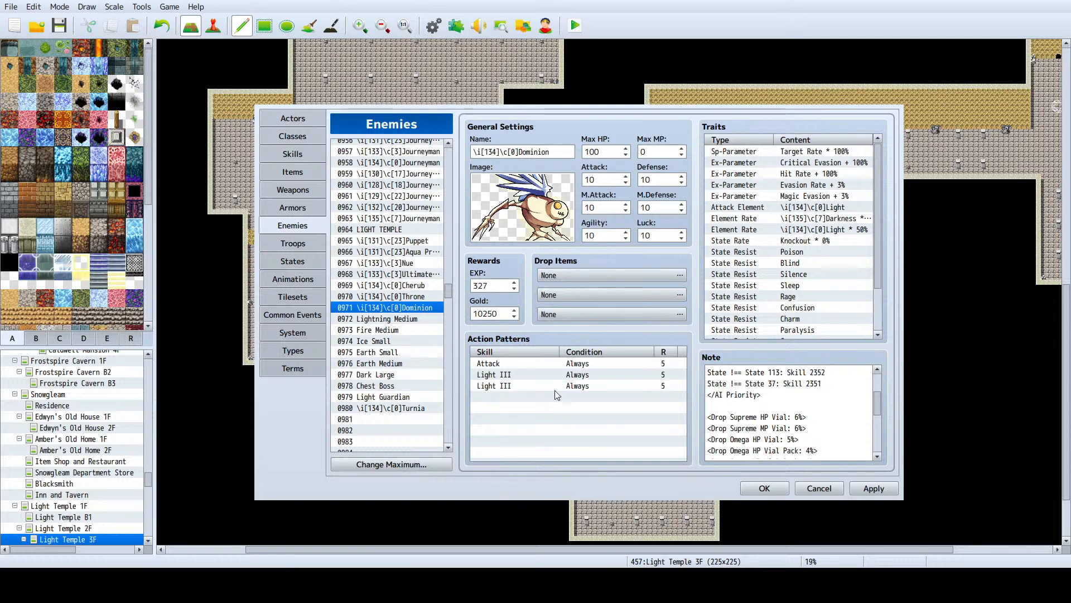
pyautogui.click(583, 493)
pyautogui.hotkey('ctrl', 'c')
pyautogui.hotkey('ctrl', 'v')
pyautogui.click(528, 399)
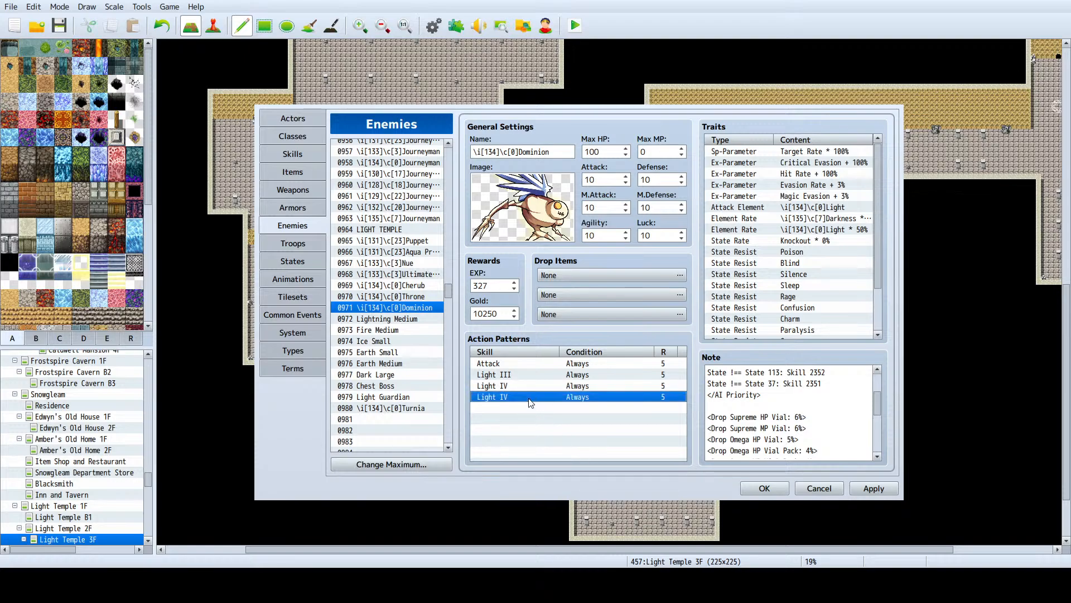
pyautogui.doubleClick(529, 398)
pyautogui.click(591, 485)
# Step: Add Water III- Light and Water IV- Light to Dominion's action patterns below Luminare
pyautogui.hotkey('ctrl', 'c')
pyautogui.hotkey('ctrl', 'v')
pyautogui.doubleClick(507, 409)
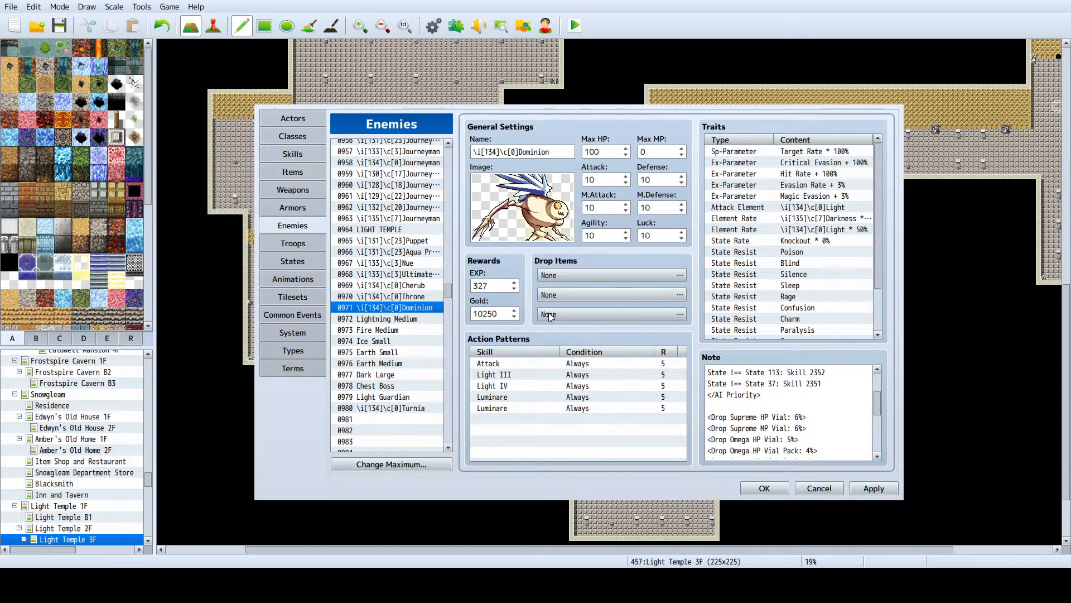
pyautogui.click(604, 482)
pyautogui.hotkey('ctrl', 'c')
pyautogui.hotkey('ctrl', 'v')
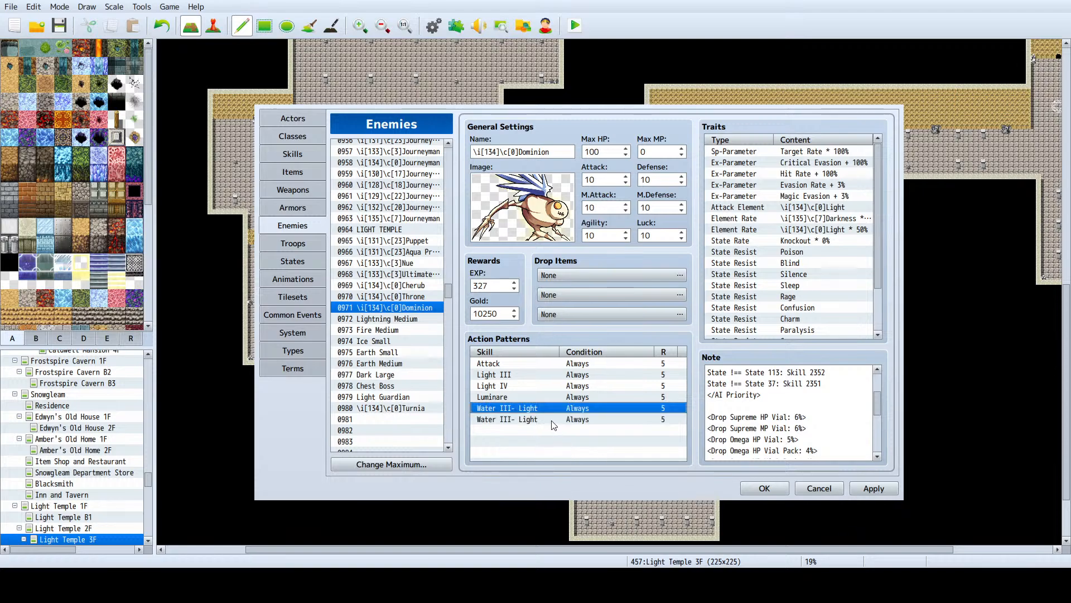
pyautogui.doubleClick(551, 421)
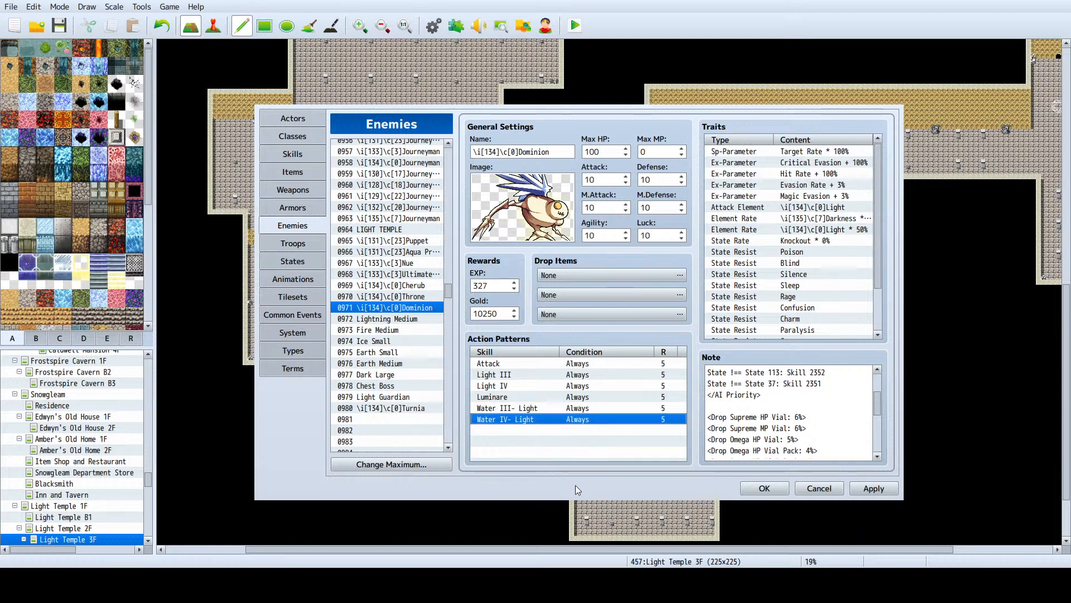
# Step: Add Wind III- Light and Wind IV- Light to Dominion's action patterns below the water spells
pyautogui.hotkey('ctrl', 'c')
pyautogui.hotkey('ctrl', 'v')
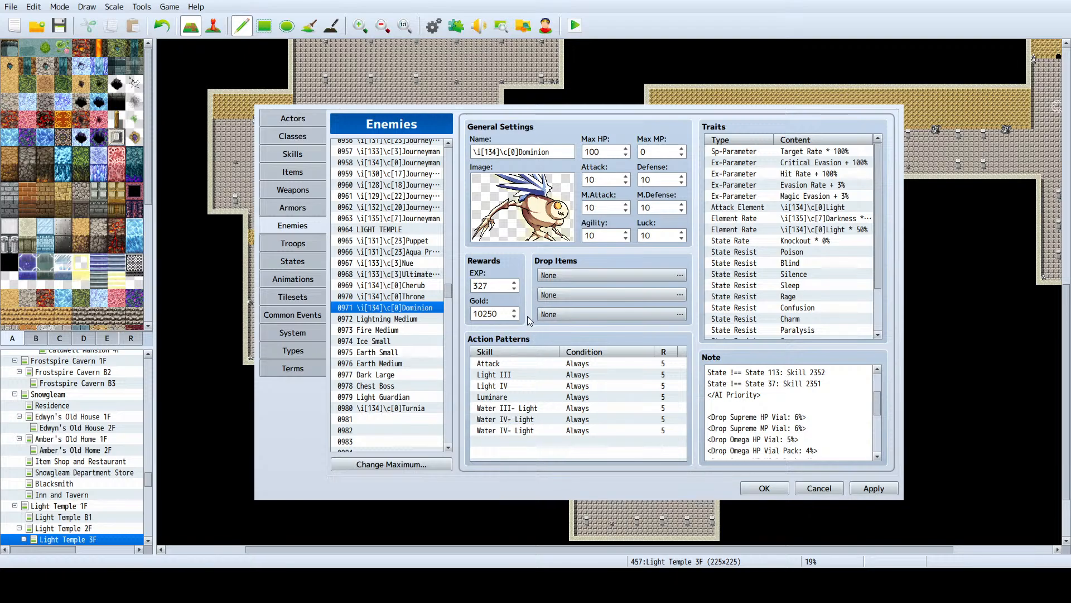
pyautogui.click(571, 464)
pyautogui.hotkey('ctrl', 'c')
pyautogui.hotkey('ctrl', 'v')
pyautogui.click(588, 482)
# Step: Duplicate the Wind IV- Light action pattern and change the copy's skill to Earth III- Light
pyautogui.hotkey('ctrl', 'c')
pyautogui.hotkey('ctrl', 'v')
pyautogui.doubleClick(525, 450)
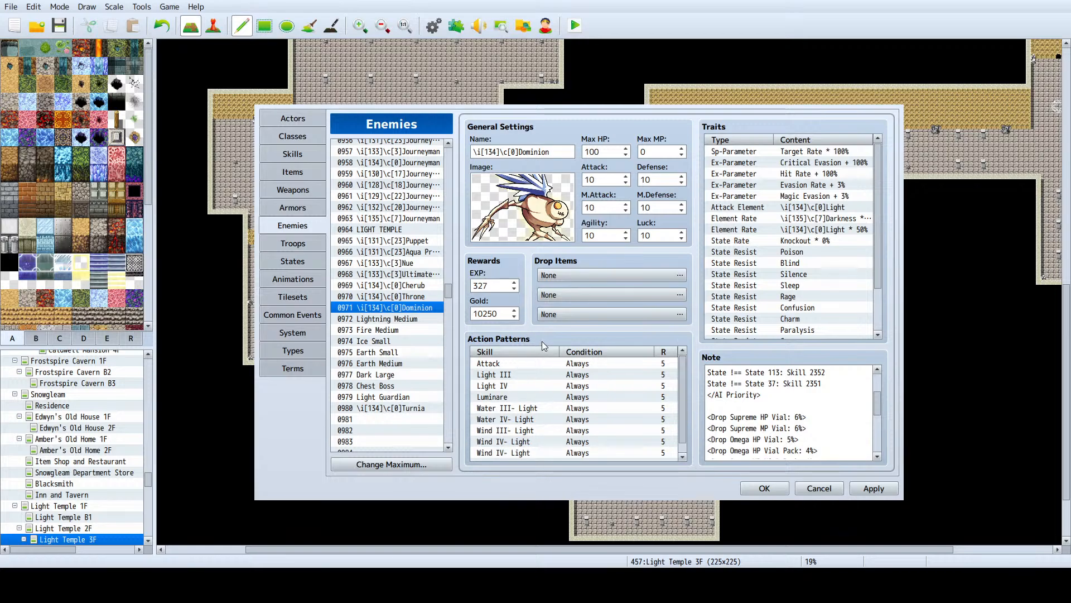
pyautogui.click(596, 472)
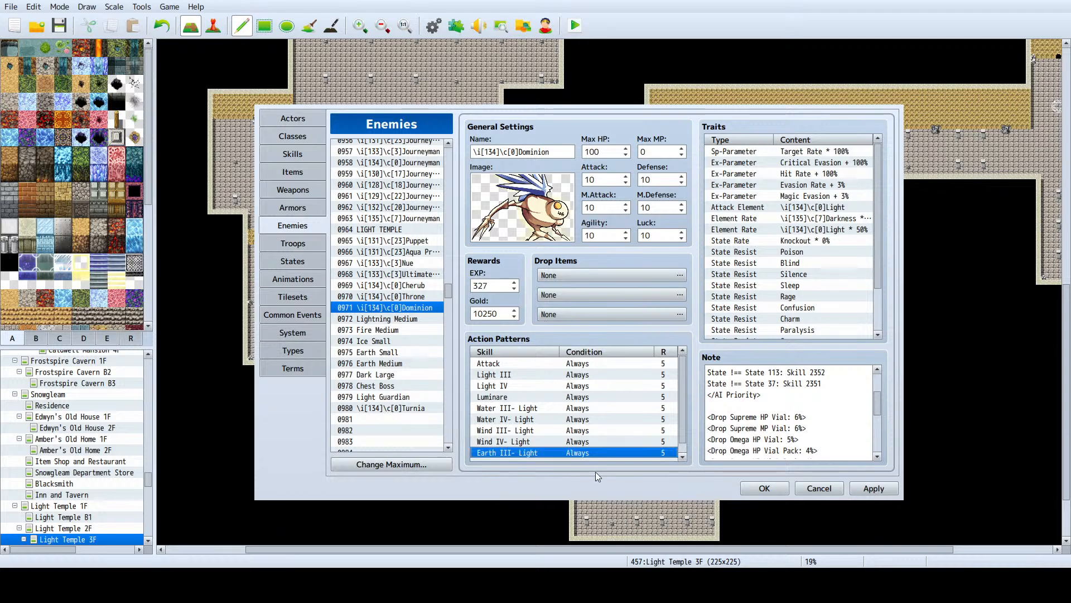
pyautogui.scroll(-1, 535, 443)
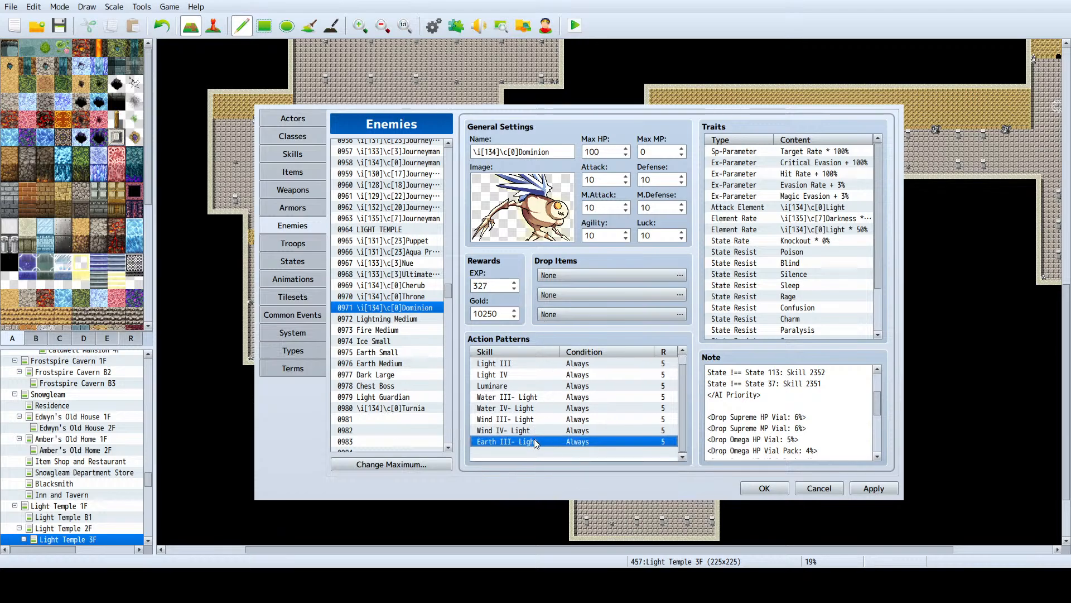
pyautogui.hotkey('ctrl', 'v')
pyautogui.hotkey('ctrl', 'v')
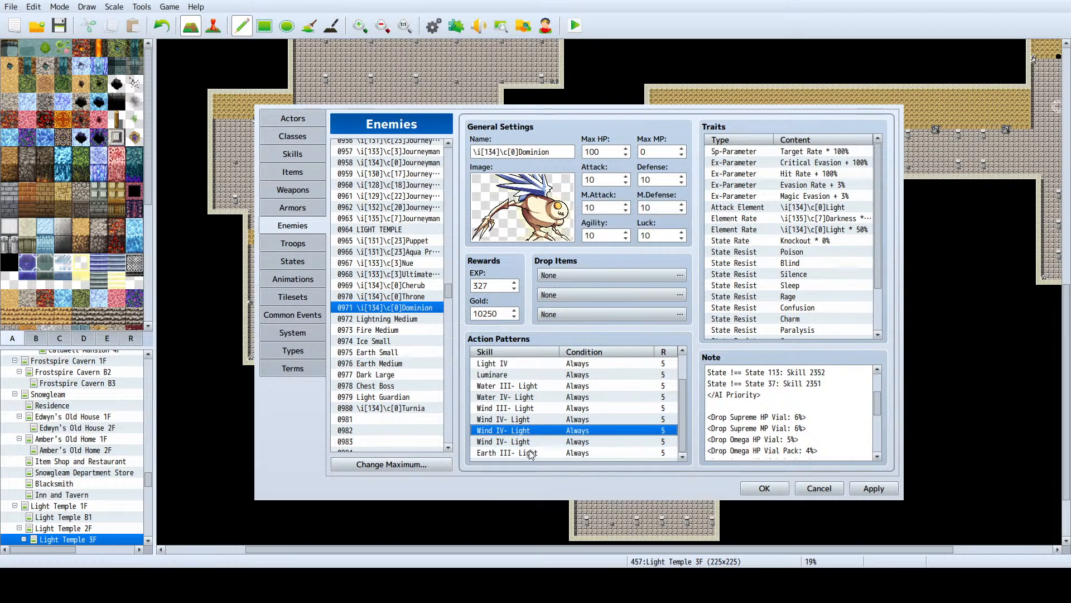
pyautogui.scroll(-1, 530, 454)
pyautogui.scroll(1, 525, 435)
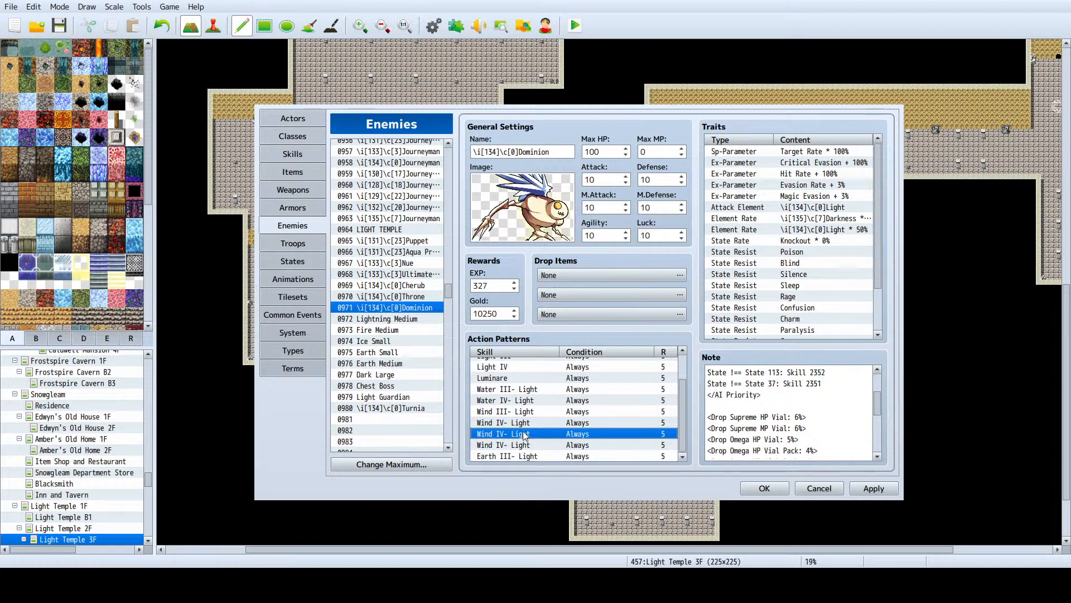
pyautogui.press('Delete')
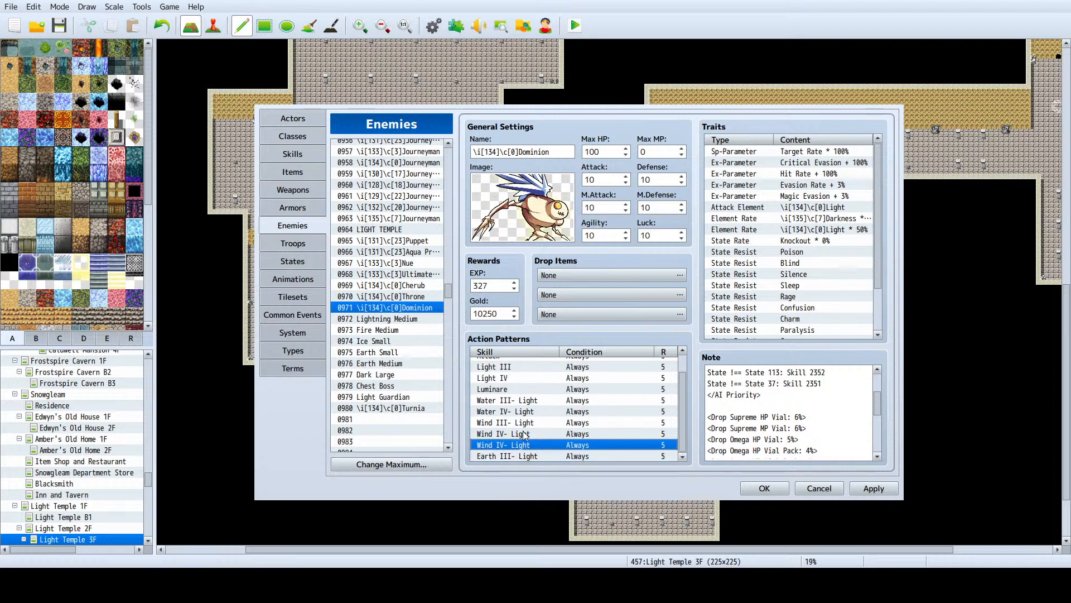
pyautogui.press('Delete')
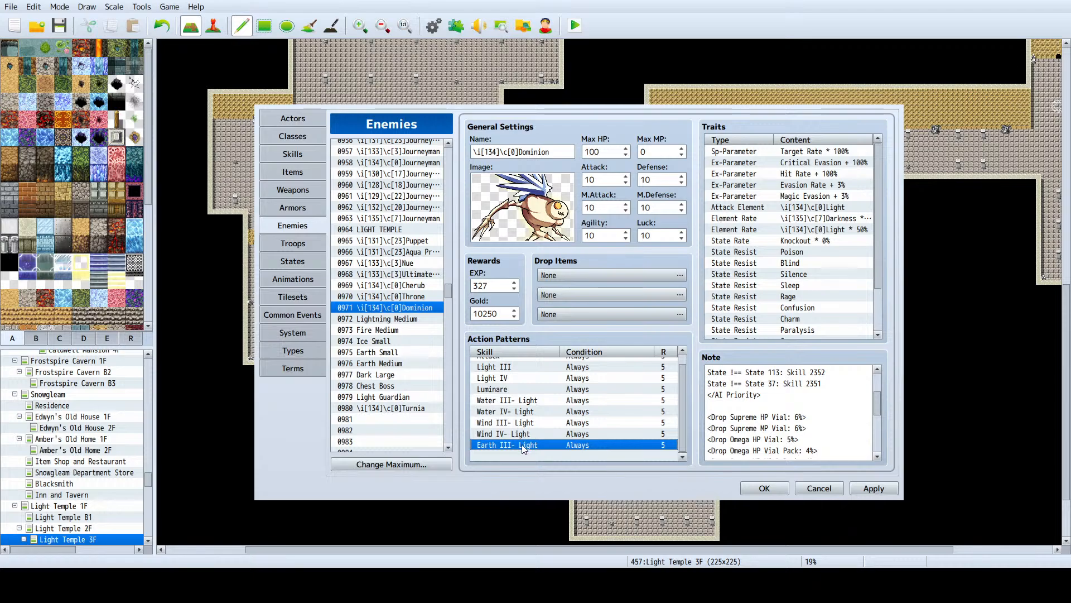
# Step: Duplicate the Earth III- Light action pattern and change the copy's skill to Earth IV- Light
pyautogui.hotkey('ctrl', 'v')
pyautogui.doubleClick(517, 453)
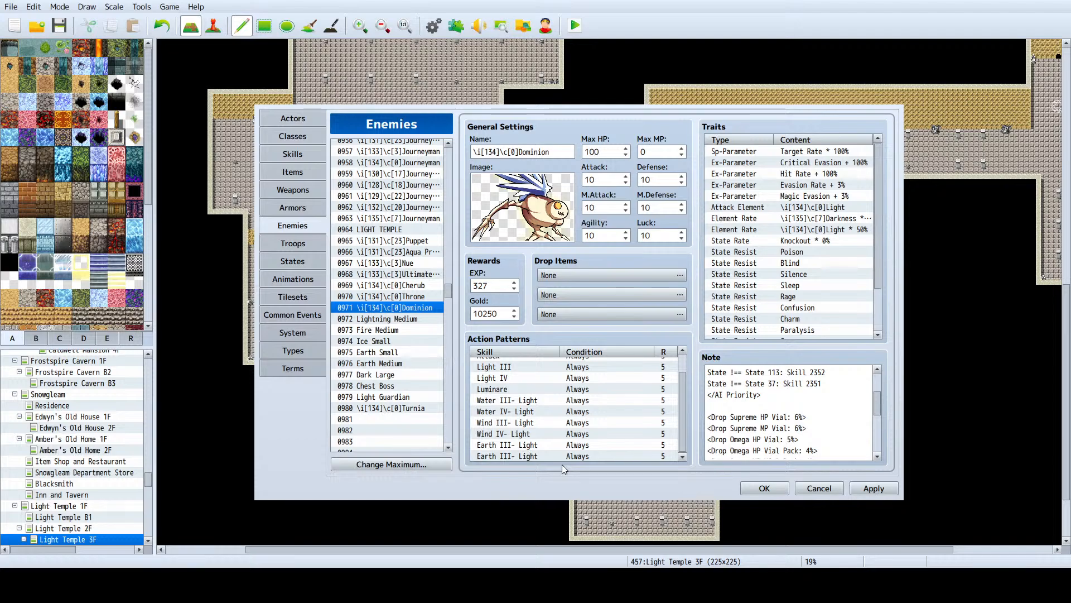
pyautogui.click(580, 481)
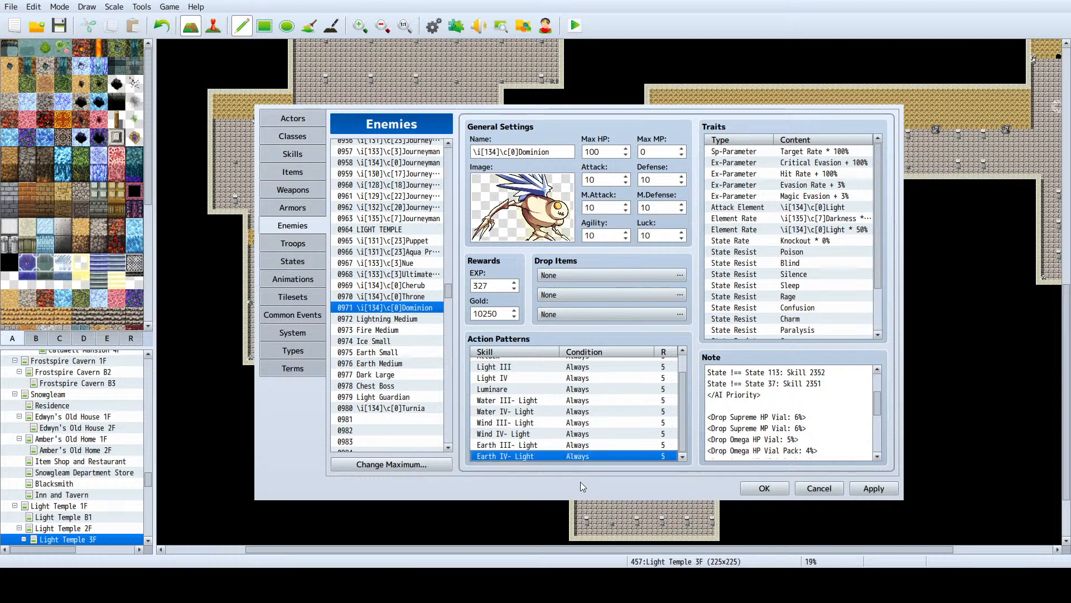
# Step: Duplicate the Earth IV- Light action pattern and change the copy's skill to ???
pyautogui.scroll(-1, 520, 402)
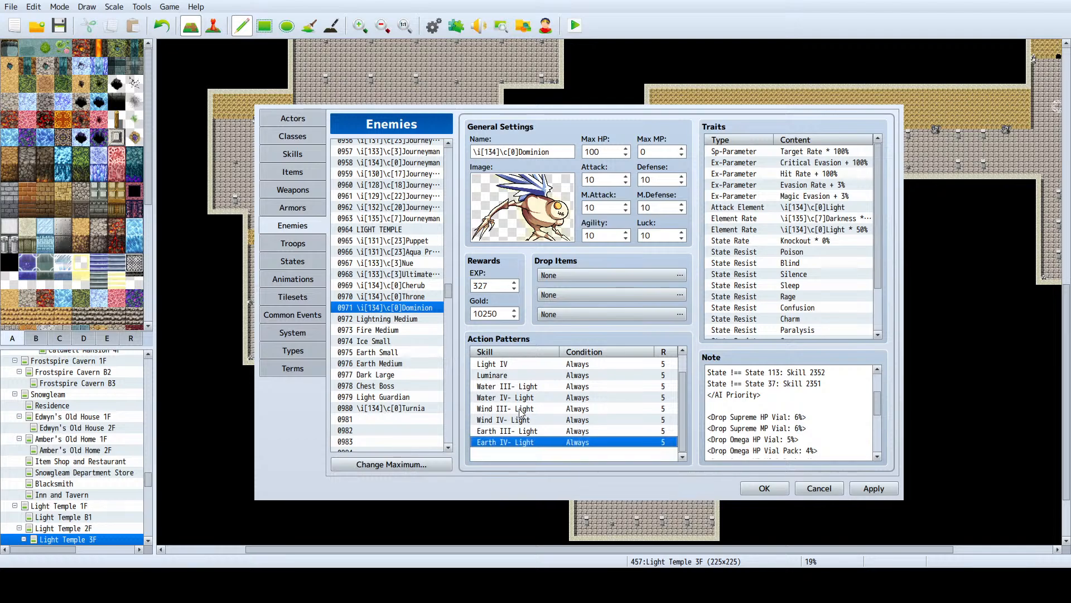
pyautogui.scroll(1, 521, 413)
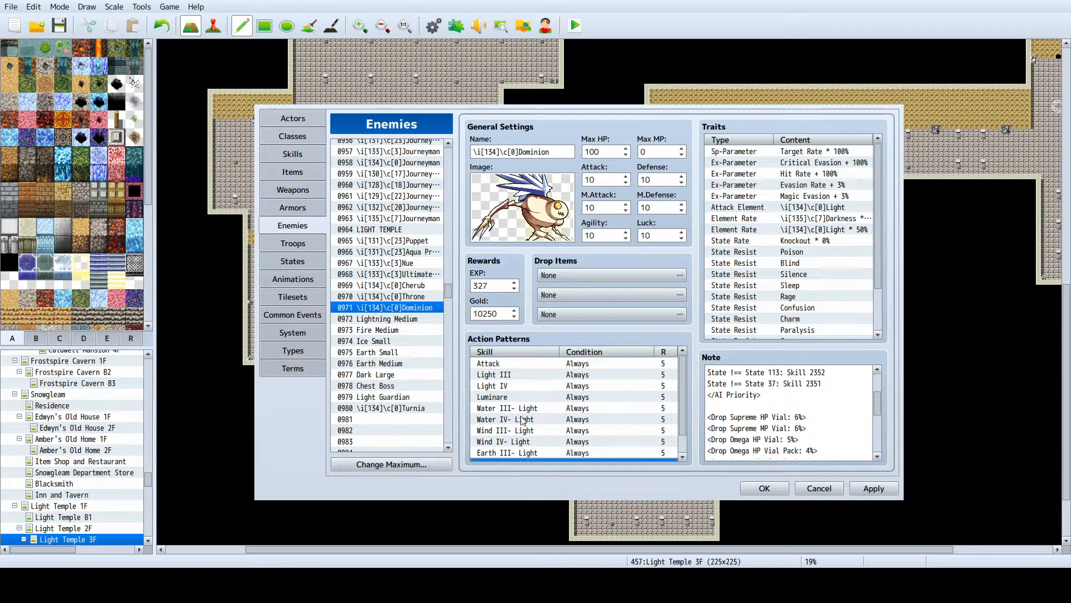
pyautogui.scroll(-1, 528, 435)
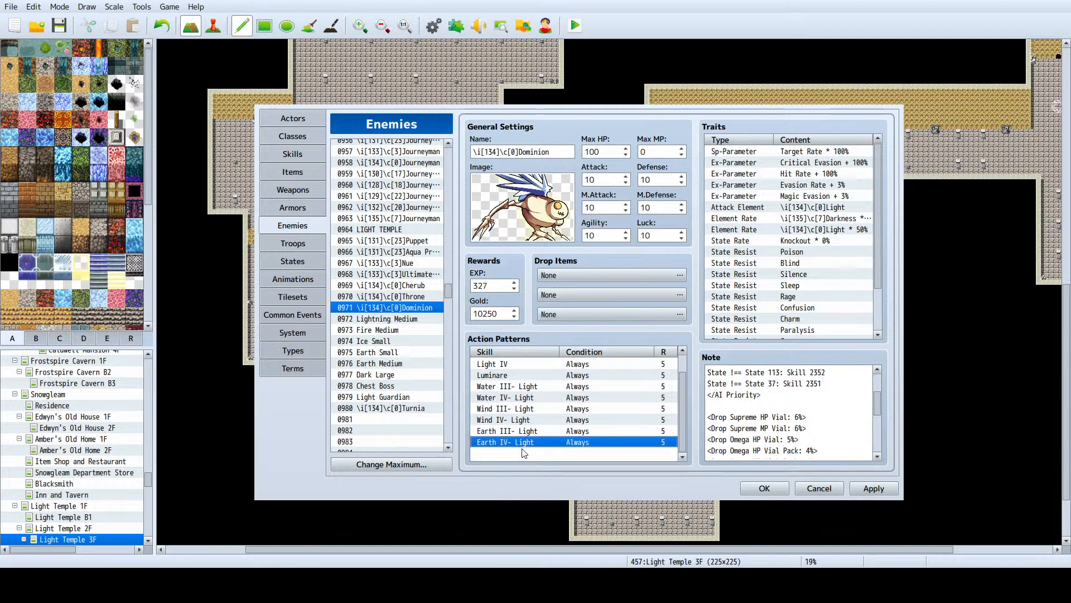
pyautogui.click(521, 451)
pyautogui.hotkey('ctrl', 'v')
pyautogui.doubleClick(520, 453)
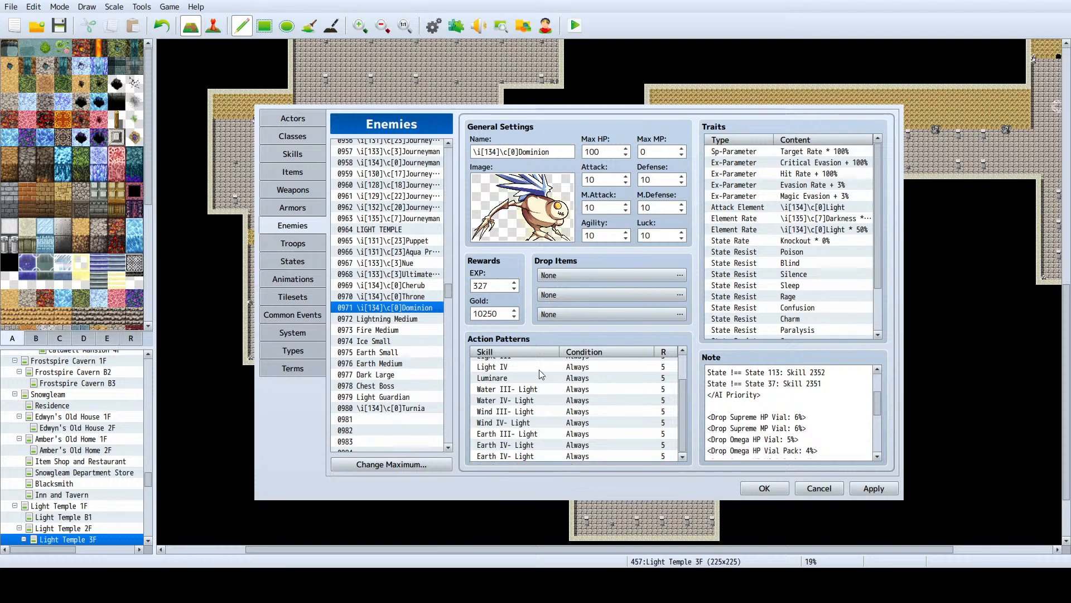
pyautogui.click(594, 474)
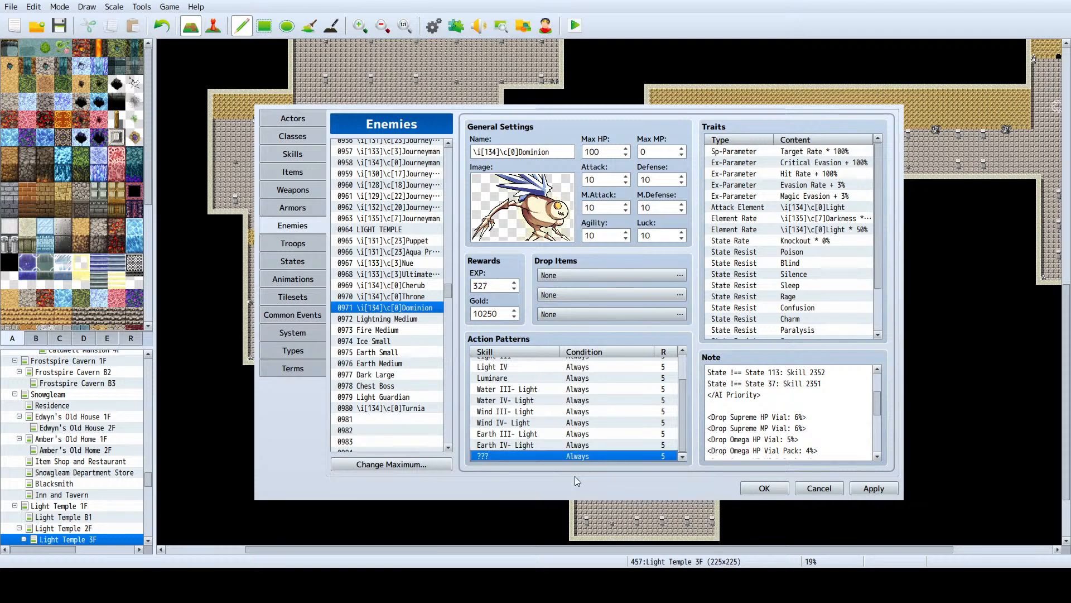
# Step: Add two more ??? action patterns at the end of Dominion's list and apply the changes
pyautogui.scroll(-1, 517, 441)
pyautogui.doubleClick(517, 442)
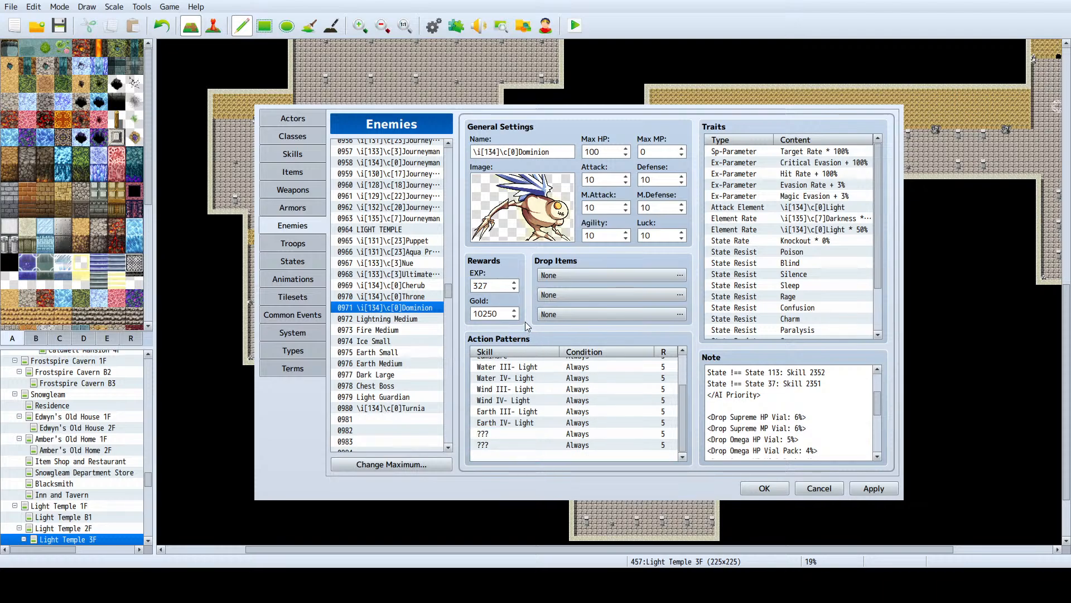
pyautogui.click(601, 484)
pyautogui.hotkey('ctrl', 'v')
pyautogui.doubleClick(532, 455)
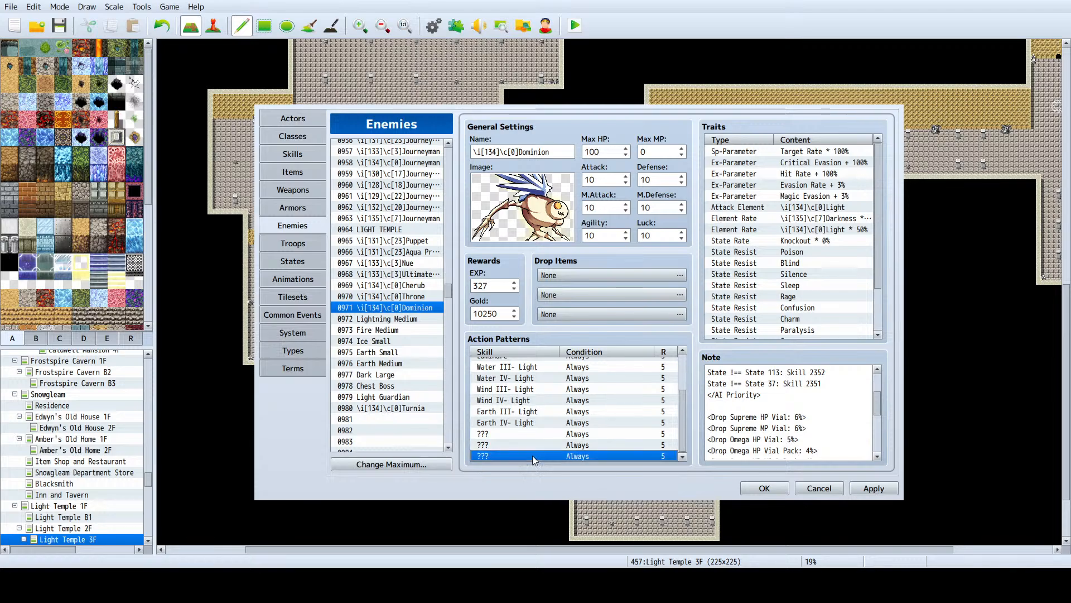
pyautogui.click(577, 490)
pyautogui.scroll(-1, 562, 436)
pyautogui.click(871, 486)
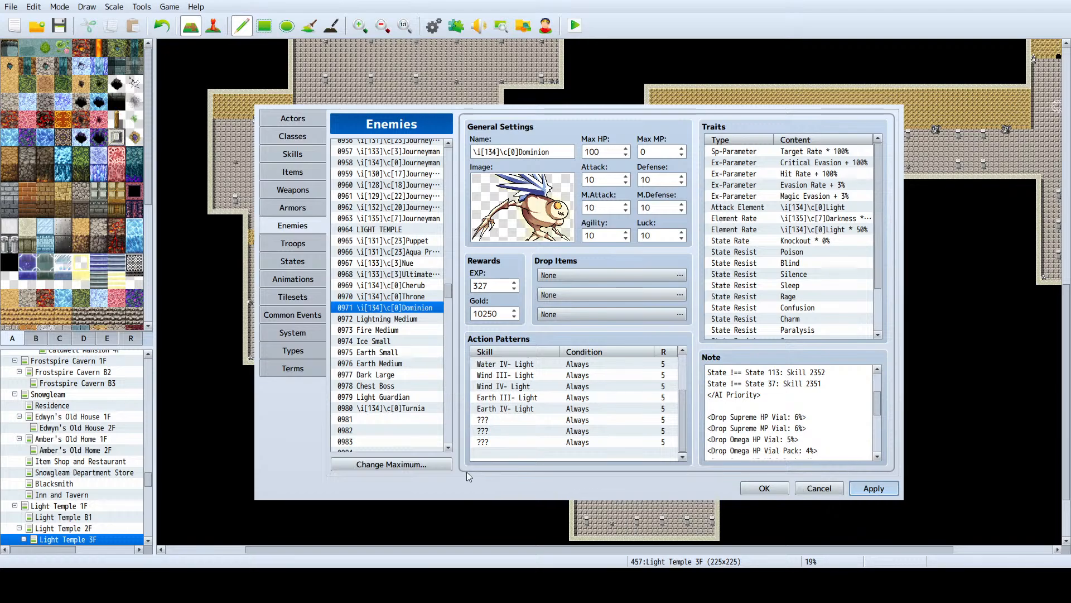
# Step: Look through the enemy entries from Lightning Medium to Dark Large
pyautogui.click(398, 322)
pyautogui.press('Down')
pyautogui.press('Down')
pyautogui.press('Down')
pyautogui.press('Down')
pyautogui.press('Down')
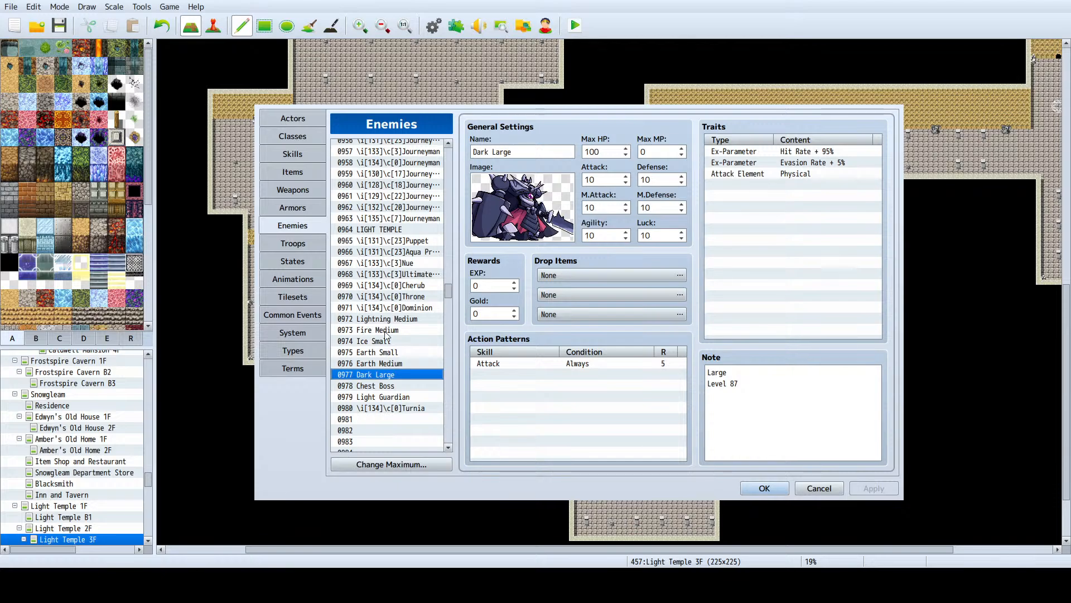
# Step: Remove the blank line between Level 87 and the AI Level tag in Dominion's note and apply the change
pyautogui.click(388, 310)
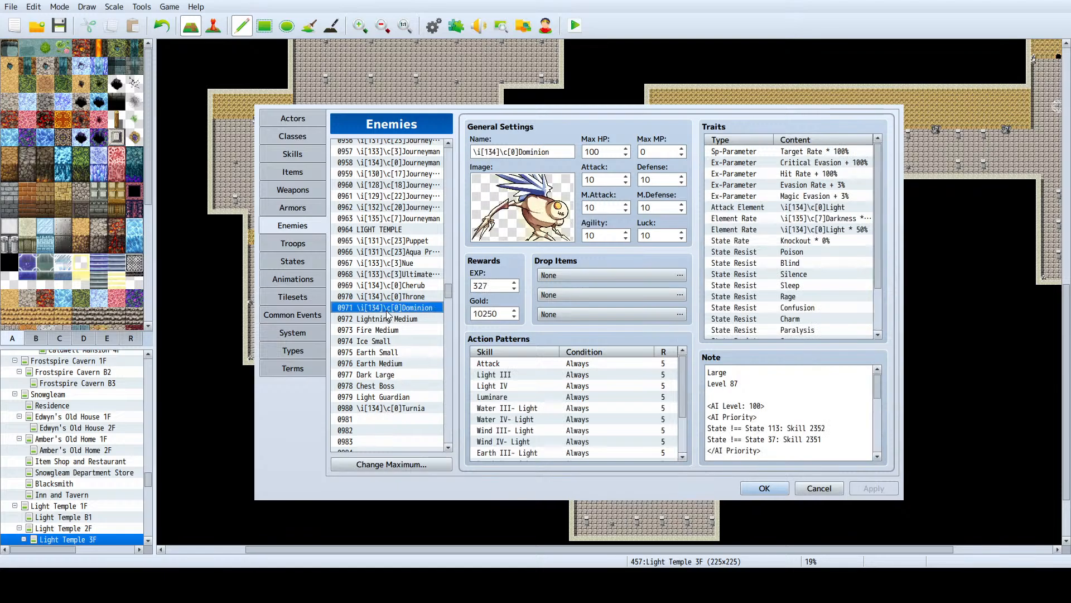
pyautogui.click(712, 391)
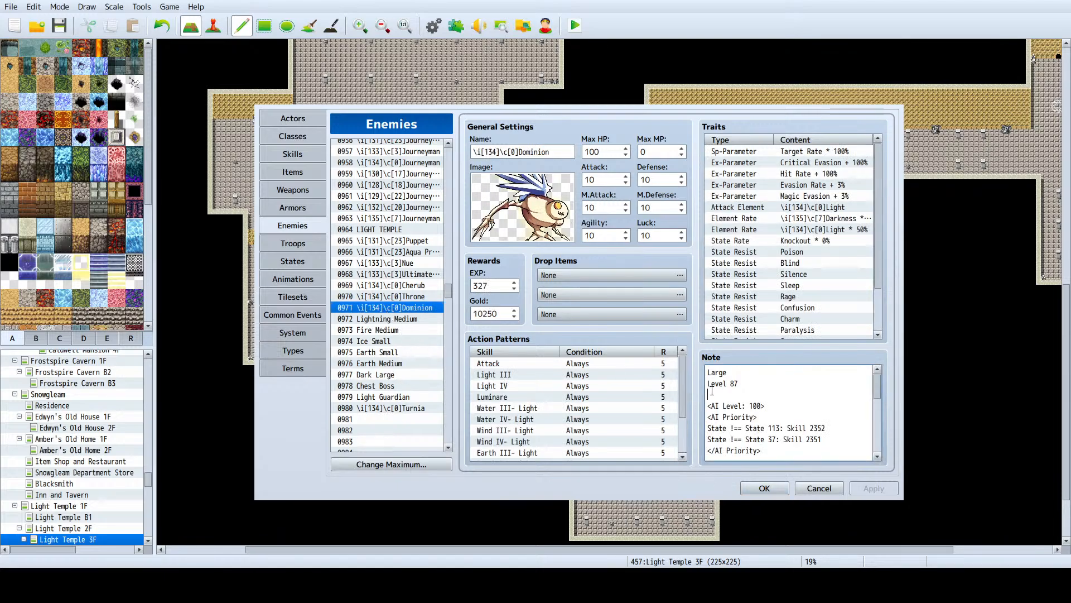
pyautogui.press('Delete')
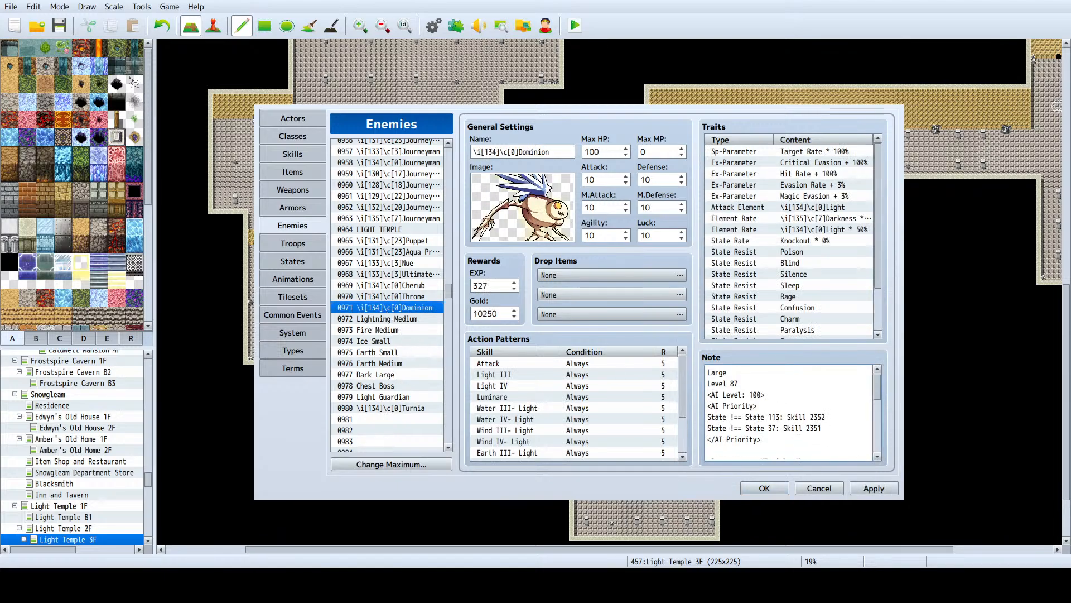
pyautogui.click(874, 488)
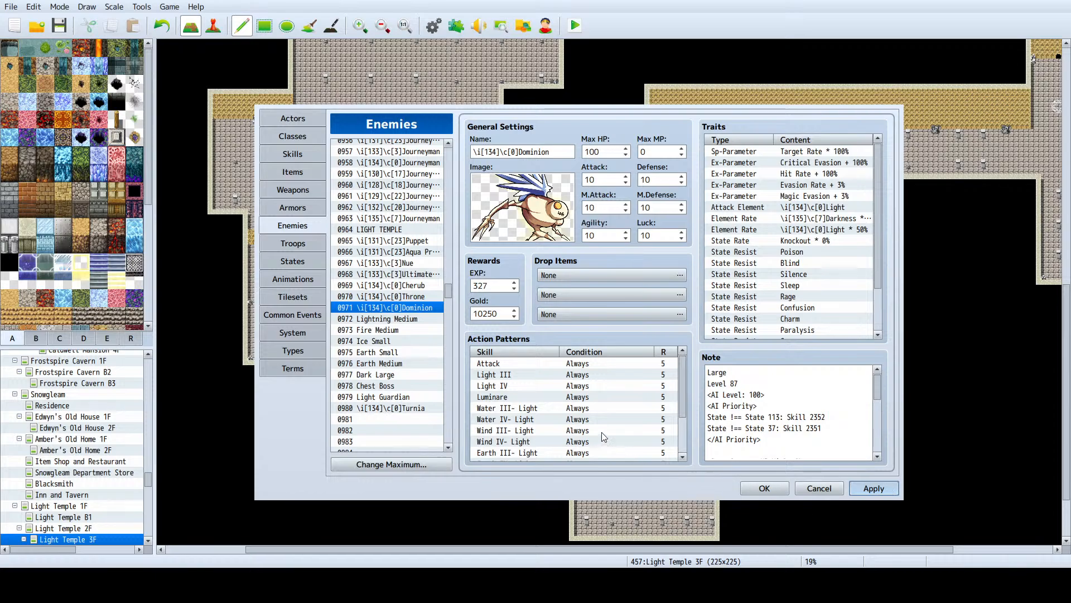
# Step: Check Dominion's action patterns and drop tags, close the database and save the project
pyautogui.scroll(-1, 606, 420)
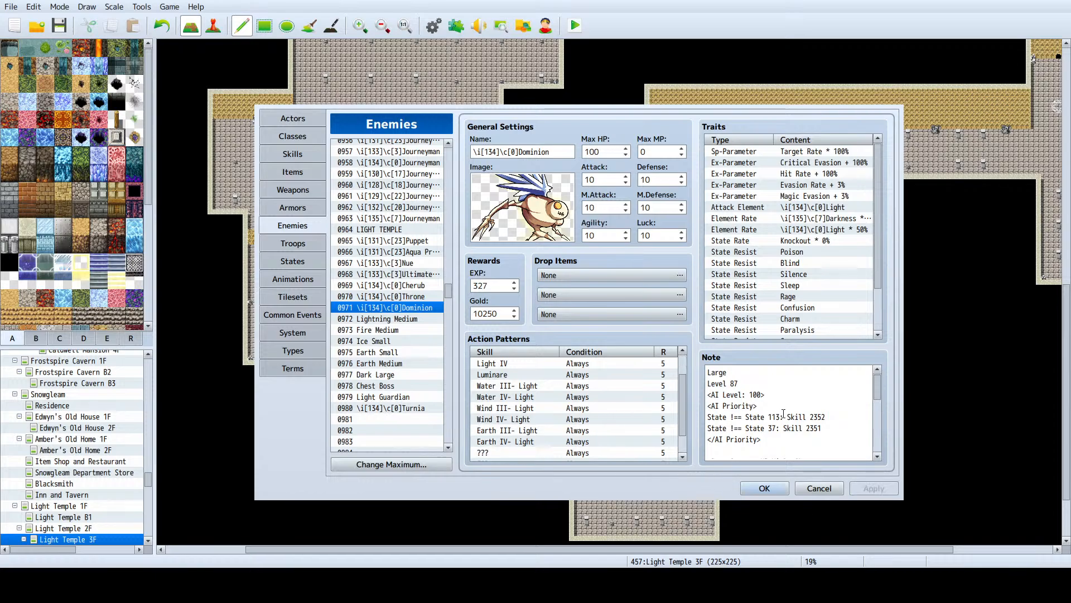
pyautogui.scroll(-5, 783, 413)
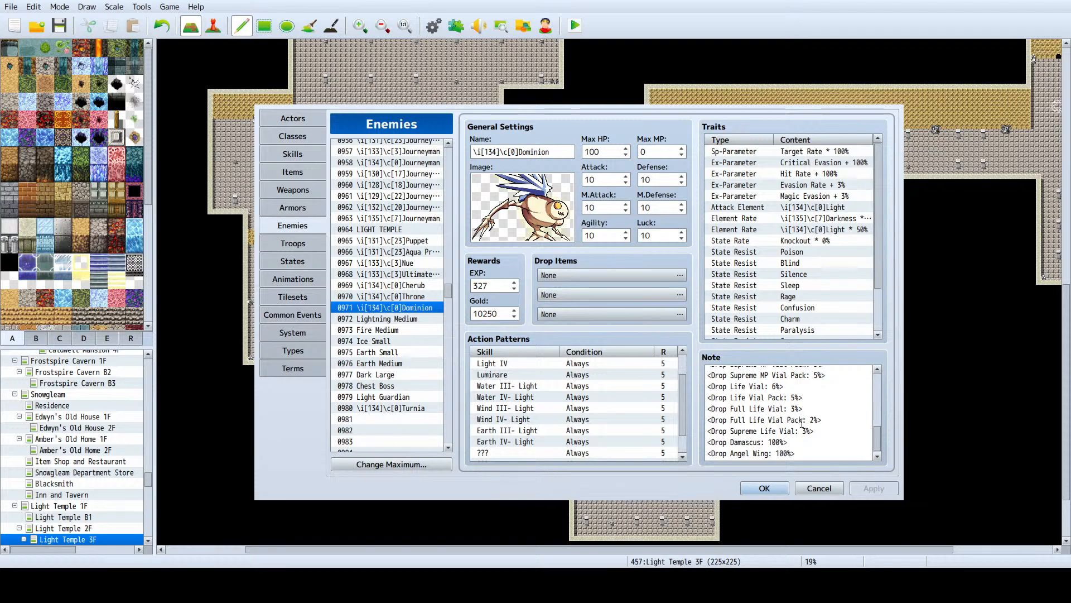
pyautogui.scroll(5, 801, 424)
pyautogui.click(764, 488)
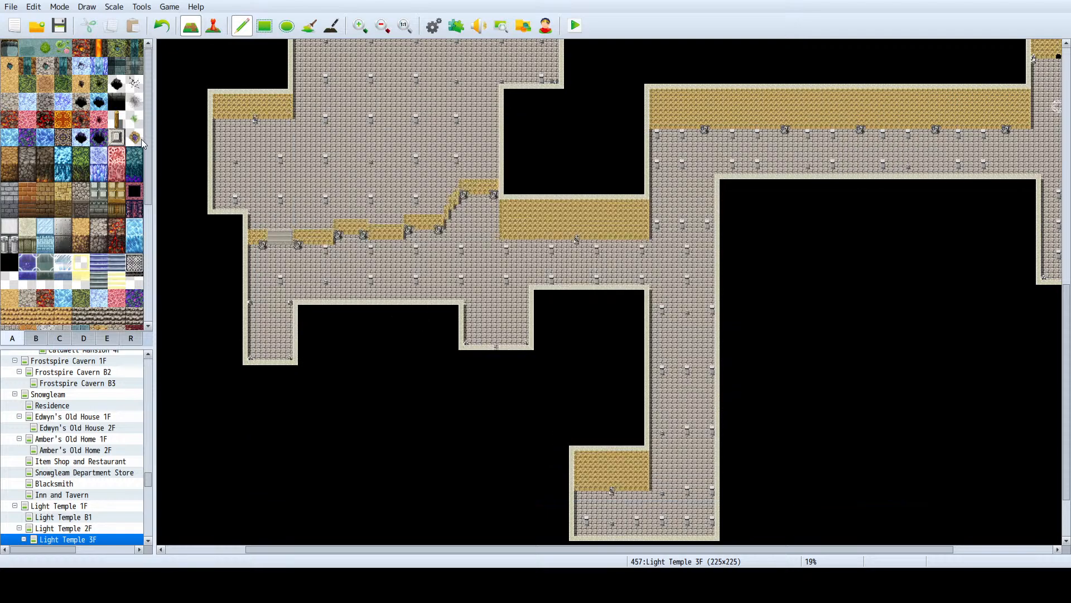
pyautogui.click(58, 25)
pyautogui.click(59, 25)
# Step: Open the World Map and switch to event editing mode
pyautogui.moveTo(148, 479); pyautogui.dragTo(134, 375)
pyautogui.scroll(5, 134, 371)
pyautogui.click(131, 366)
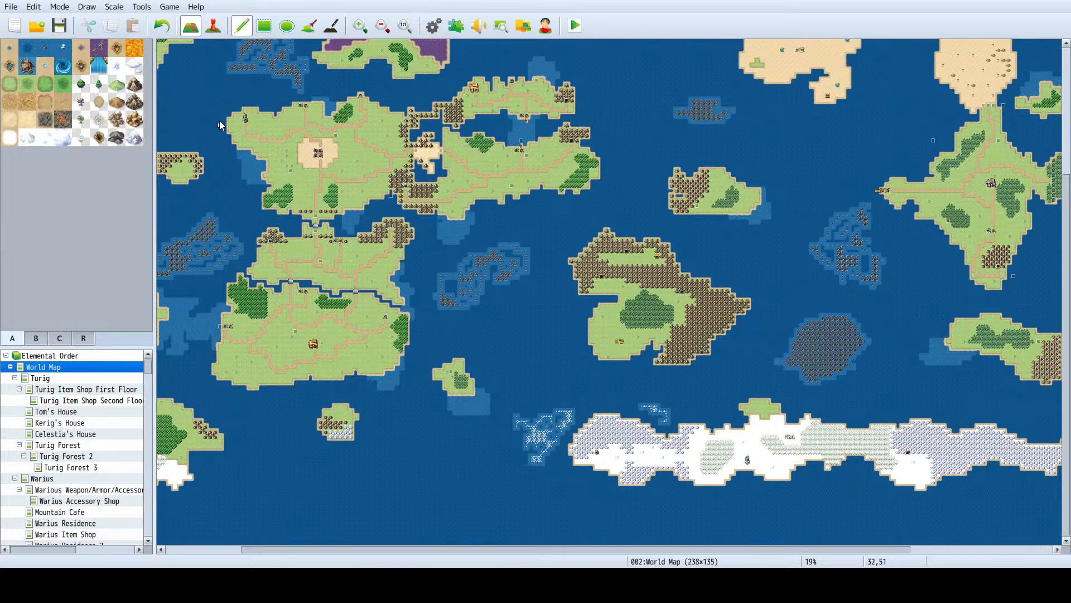
pyautogui.click(213, 25)
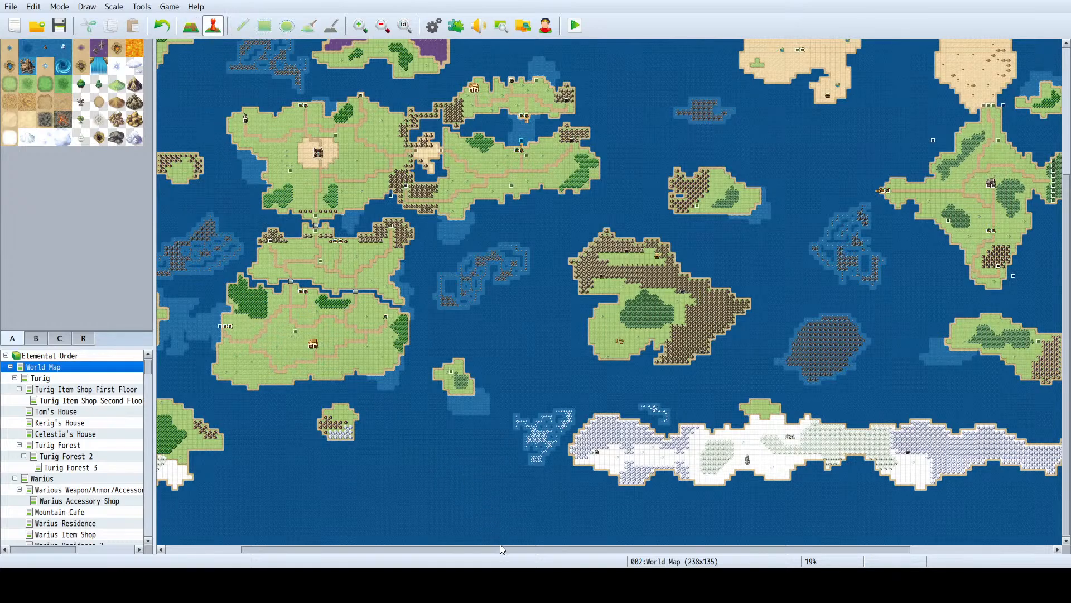
# Step: Examine the towns, dungeons and bridges on the World Map's western continents
pyautogui.moveTo(500, 547); pyautogui.dragTo(380, 548)
pyautogui.keyDown('ctrl'); pyautogui.scroll(4, 377, 423); pyautogui.keyUp('ctrl')
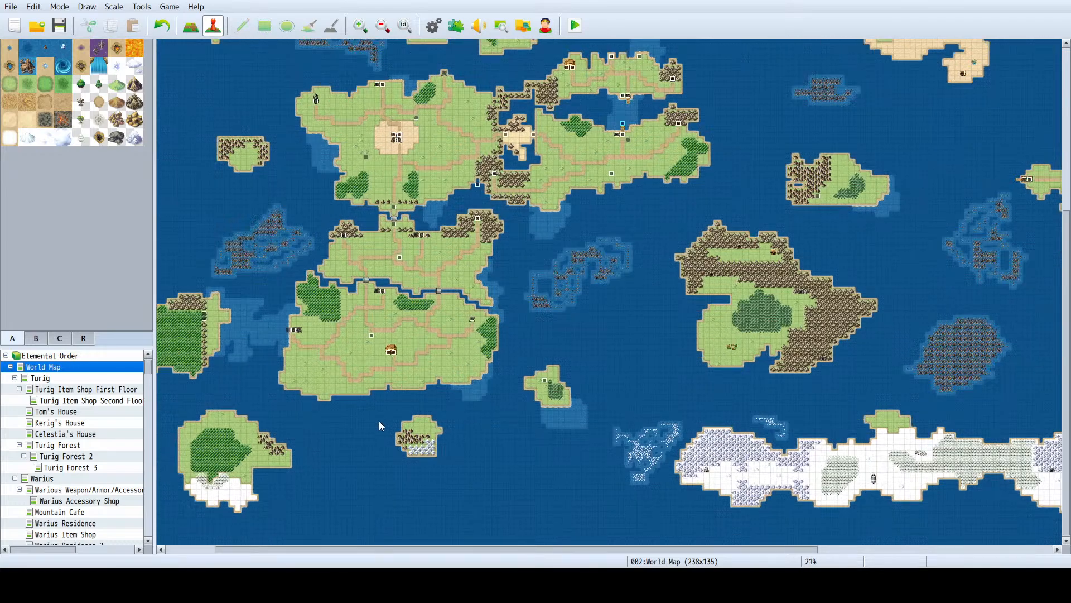
pyautogui.scroll(2, 408, 392)
pyautogui.scroll(1, 261, 469)
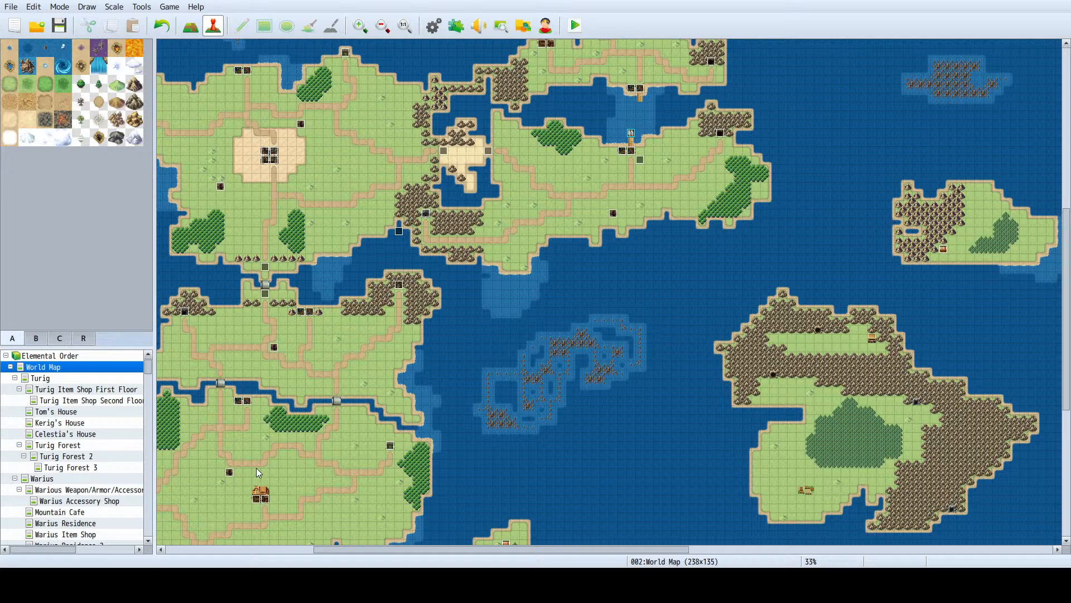
pyautogui.scroll(-1, 257, 502)
pyautogui.moveTo(380, 548); pyautogui.dragTo(279, 542)
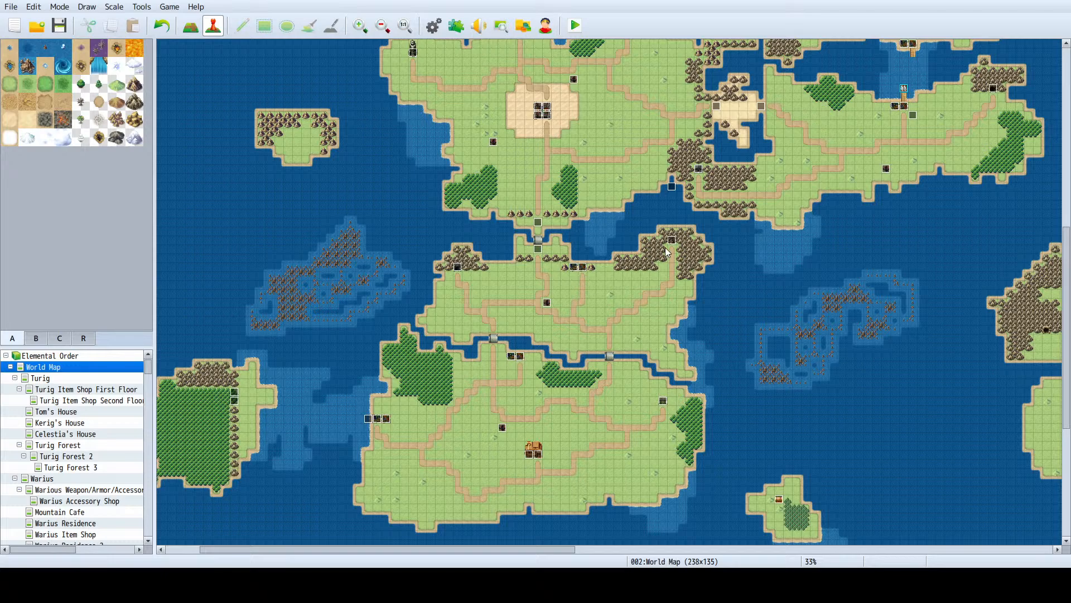
pyautogui.scroll(5, 544, 243)
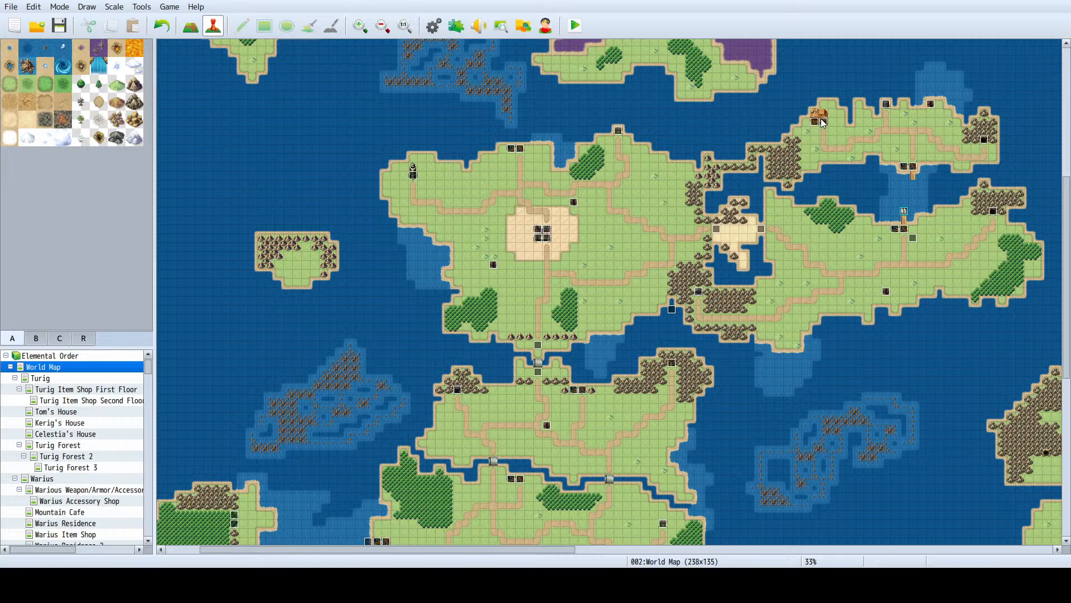
# Step: Examine the World Map's eastern continents and check the event on the northern crescent-shaped island
pyautogui.keyDown('ctrl'); pyautogui.scroll(-2, 815, 162); pyautogui.keyUp('ctrl')
pyautogui.moveTo(561, 548); pyautogui.dragTo(980, 543)
pyautogui.scroll(1, 759, 337)
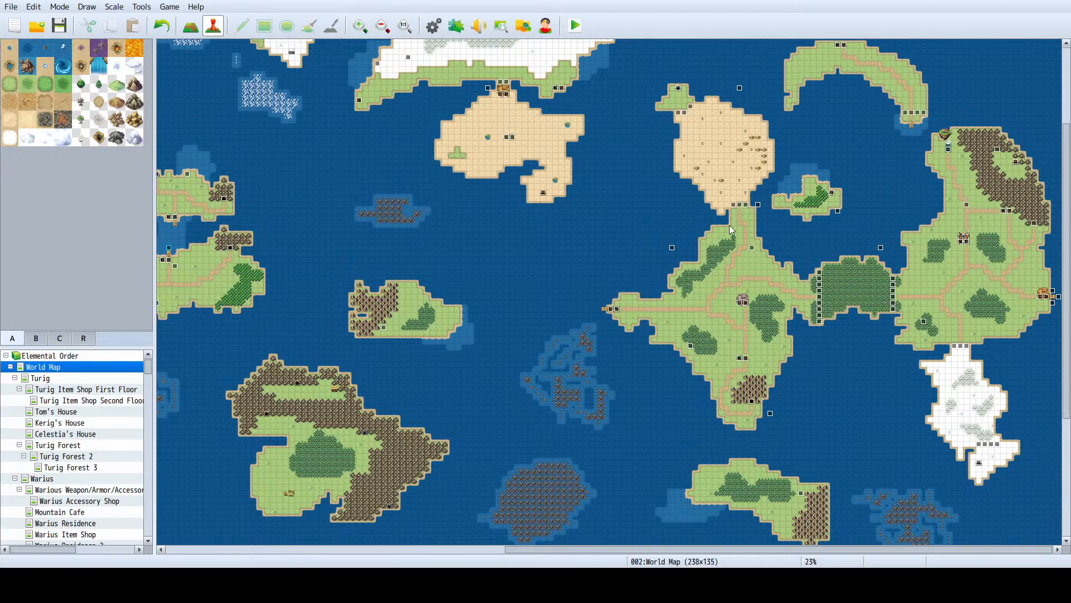
pyautogui.scroll(5, 959, 326)
pyautogui.scroll(1, 977, 327)
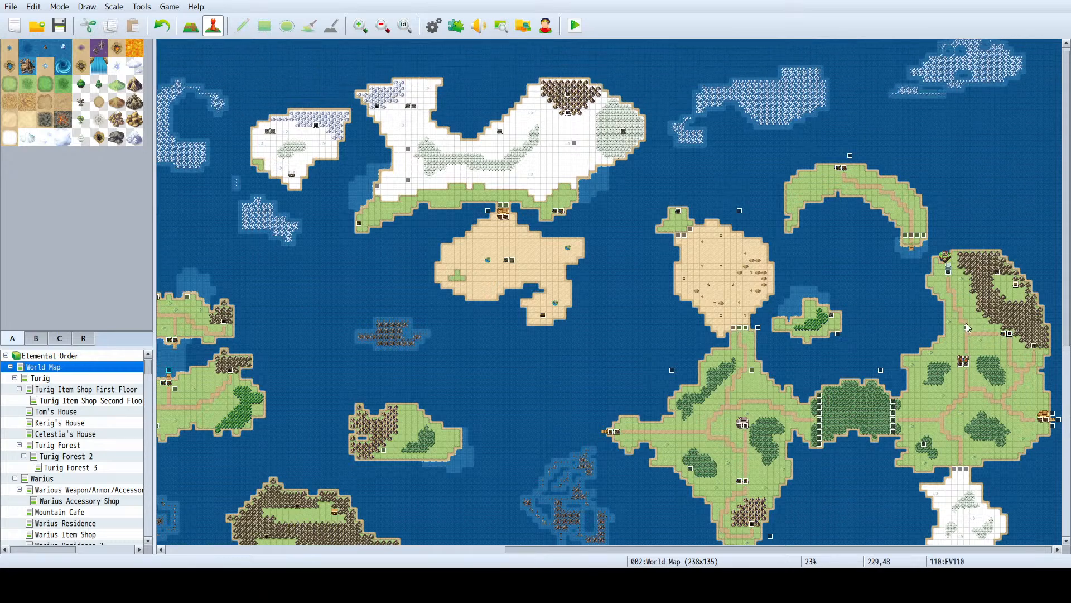
pyautogui.click(845, 169)
pyautogui.scroll(1, 728, 315)
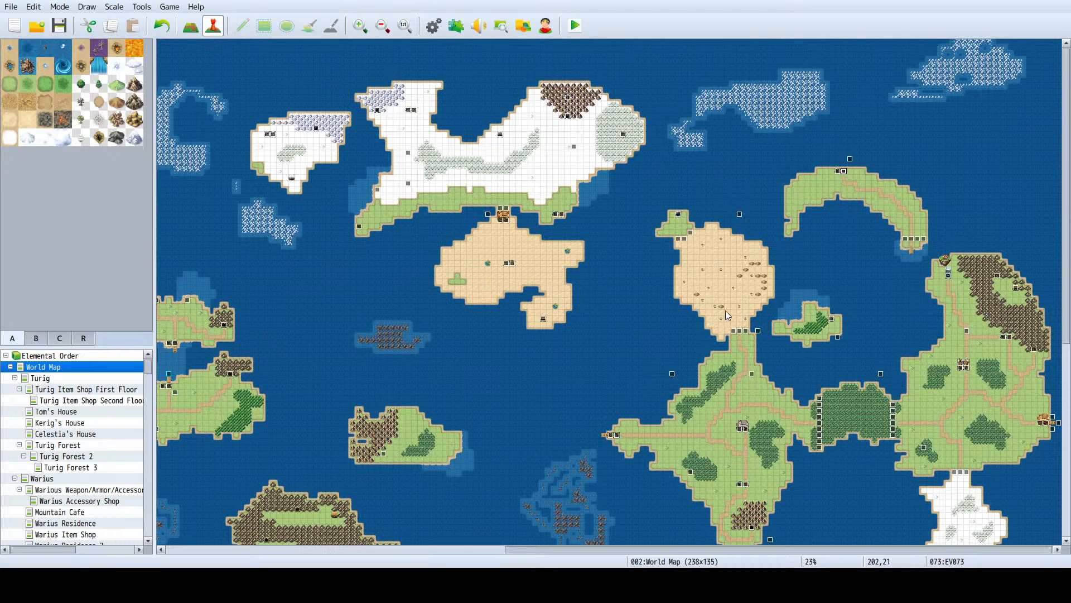
# Step: Examine the eastern half of the northern snow continent, including its mountain and forest locations
pyautogui.click(520, 197)
pyautogui.keyDown('ctrl'); pyautogui.scroll(4, 522, 214); pyautogui.keyUp('ctrl')
pyautogui.scroll(5, 519, 296)
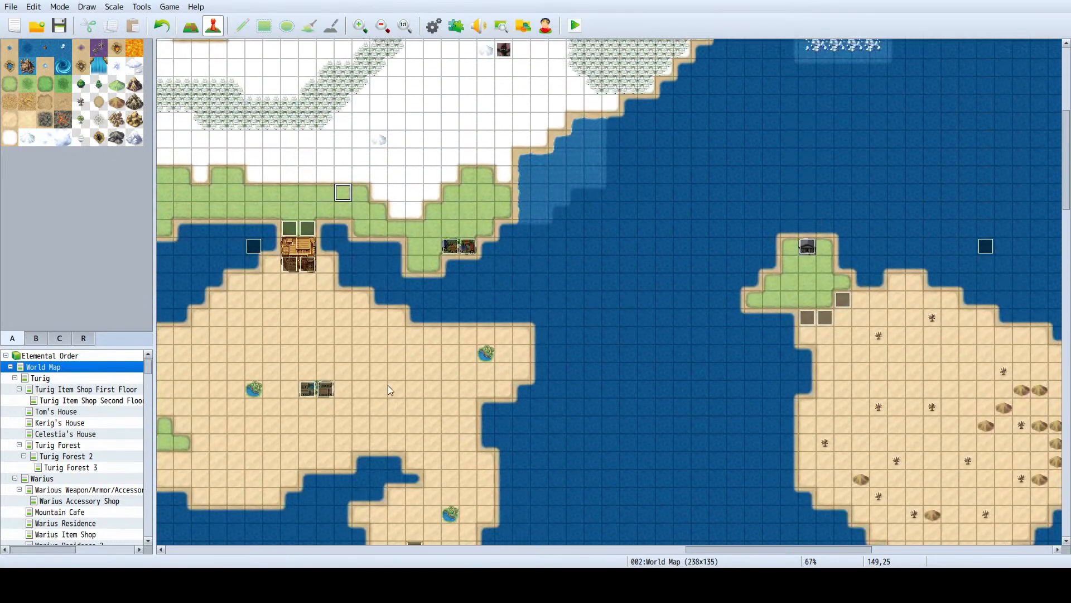
pyautogui.scroll(-2, 335, 334)
pyautogui.scroll(9, 514, 212)
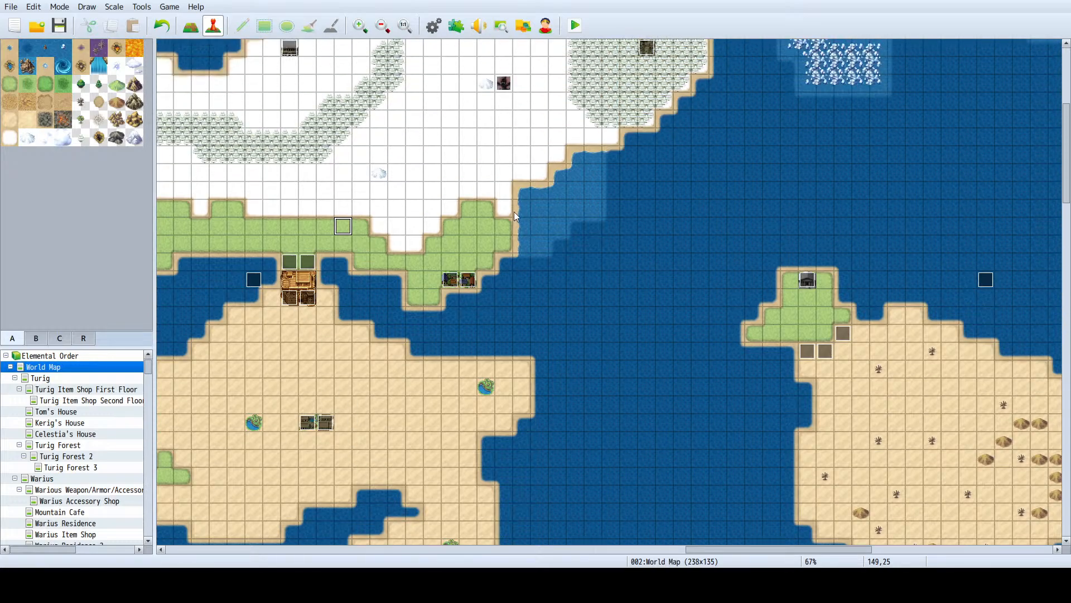
pyautogui.scroll(1, 537, 226)
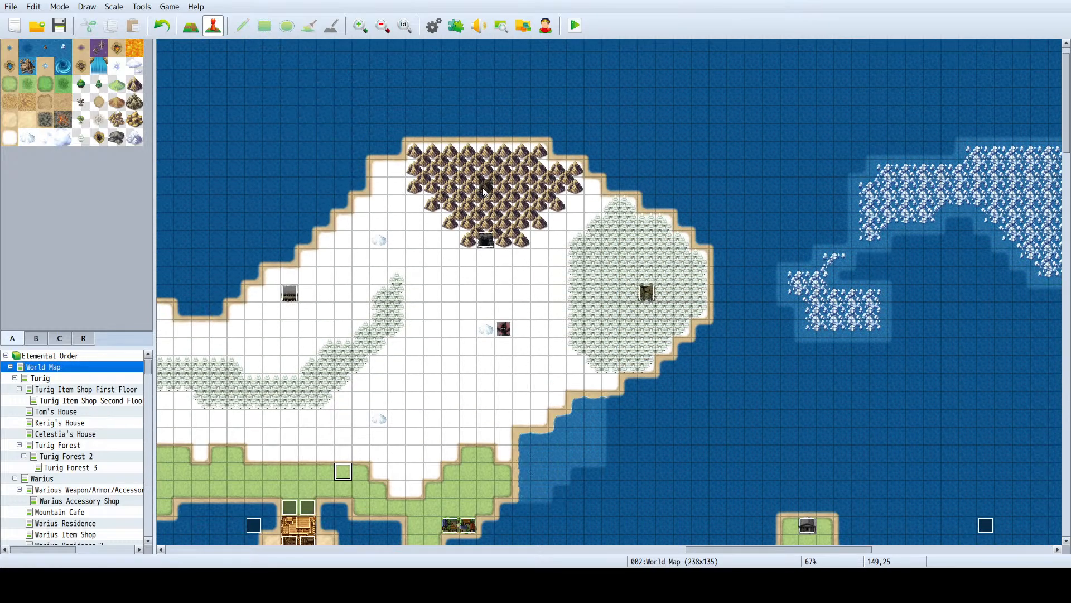
# Step: Check the transfer events on the western part of the northern snow continent and on the neighbouring snowy island
pyautogui.moveTo(718, 550); pyautogui.dragTo(597, 550)
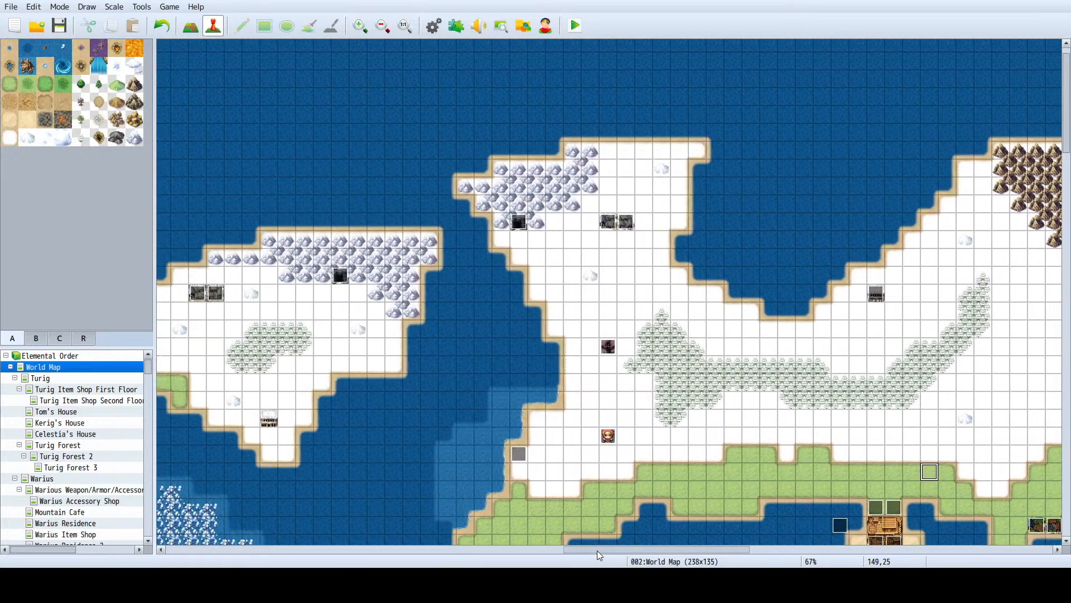
pyautogui.click(608, 222)
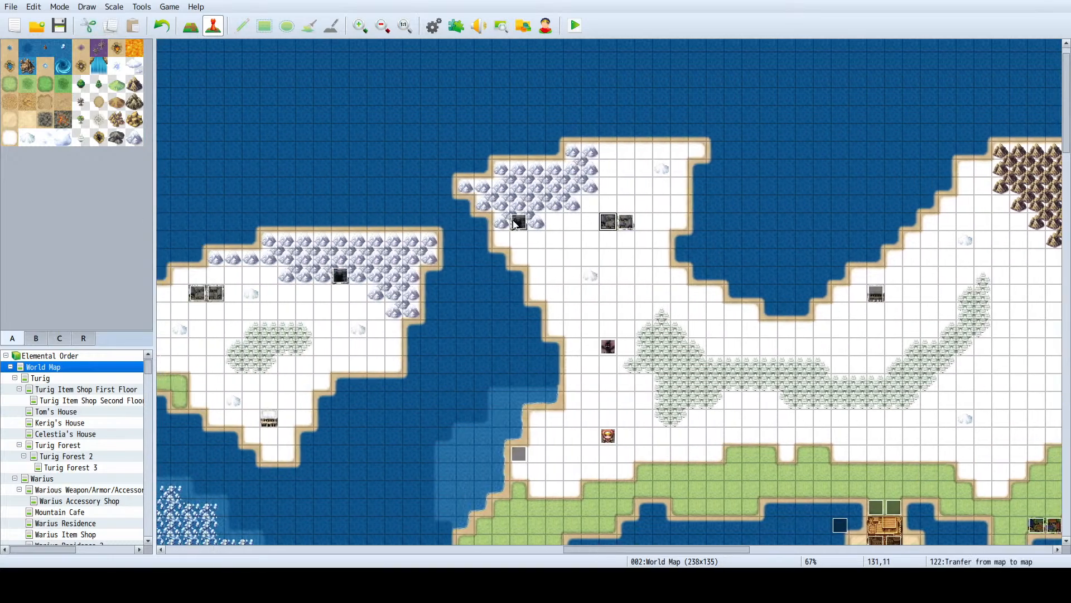
pyautogui.click(501, 221)
pyautogui.scroll(-3, 654, 307)
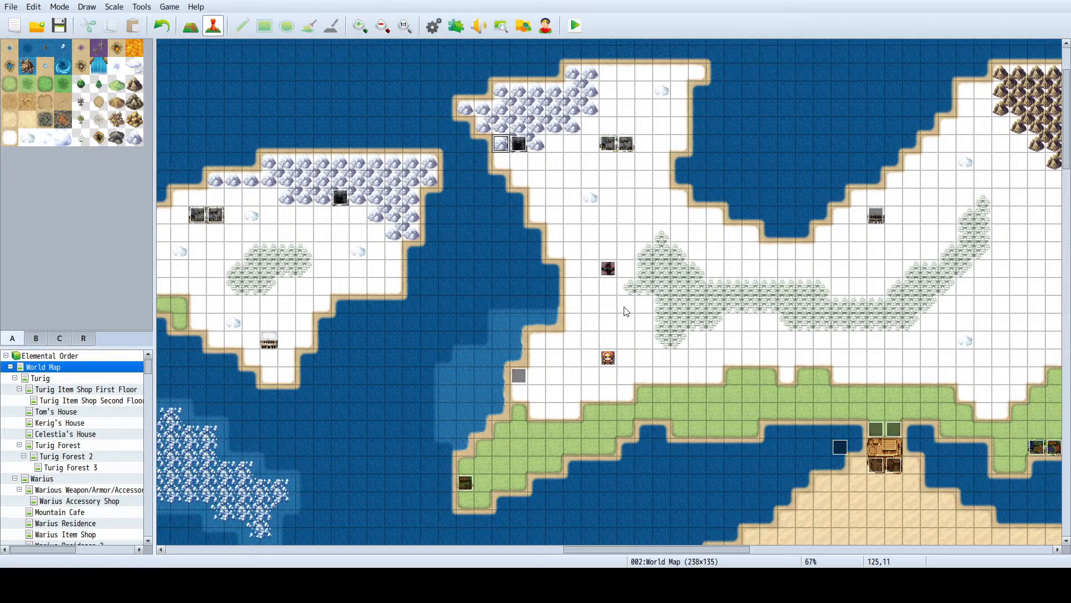
pyautogui.click(608, 143)
pyautogui.click(524, 146)
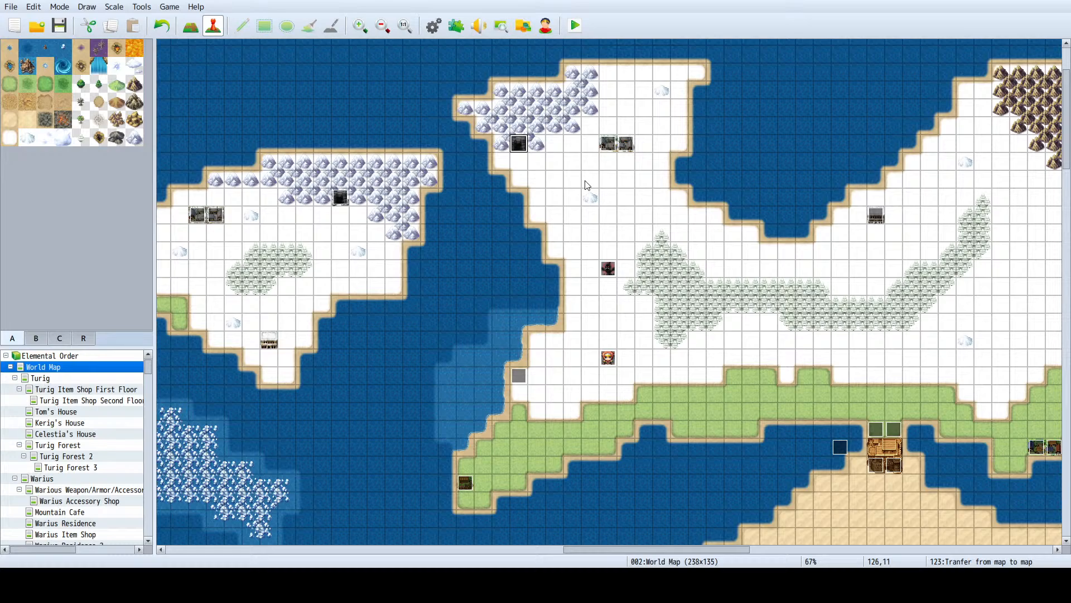
pyautogui.moveTo(651, 551); pyautogui.dragTo(594, 539)
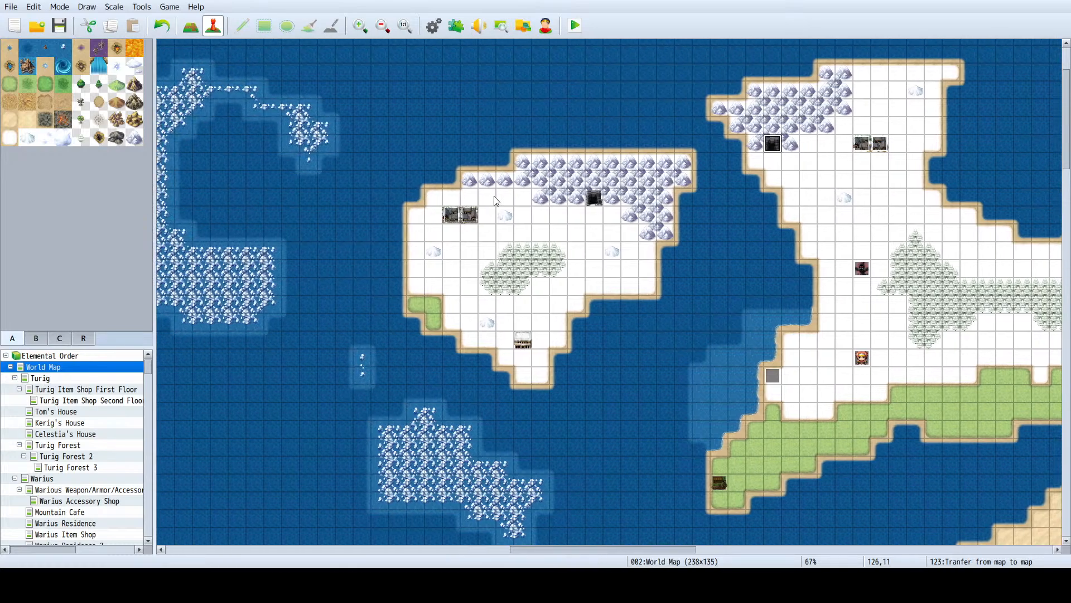
pyautogui.click(451, 215)
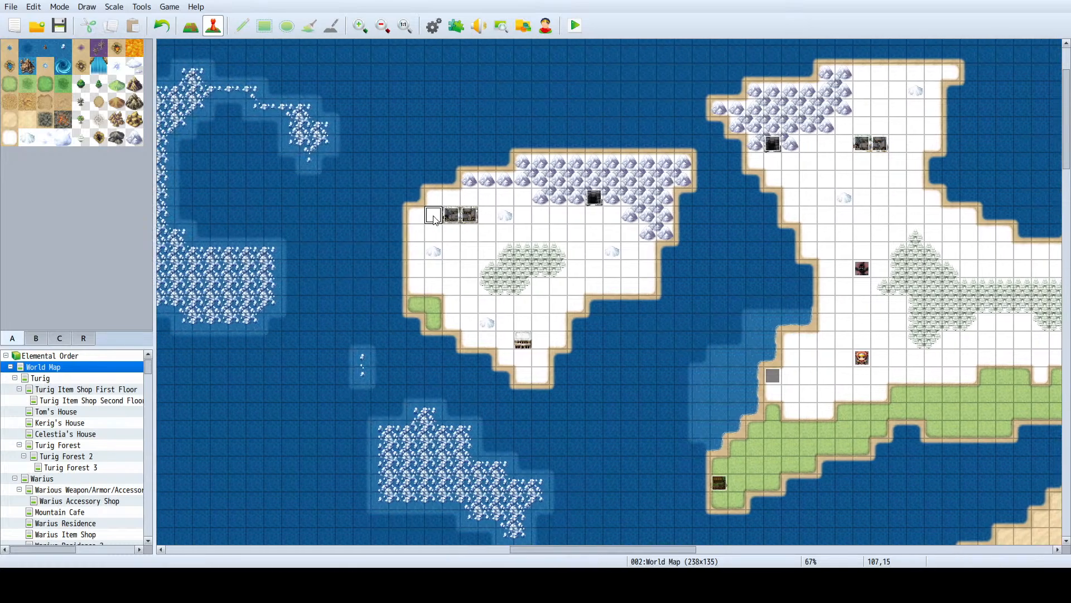
pyautogui.click(469, 215)
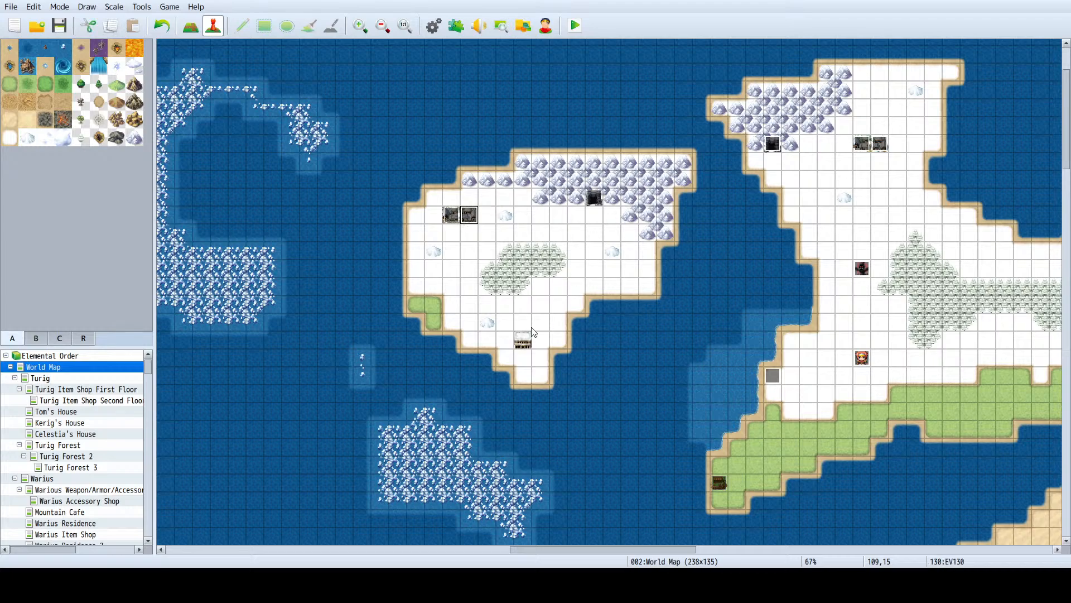
# Step: Check the southern location on the northern snowy island, then examine the settlements and cave entrances on the mountainous central-southern island
pyautogui.click(518, 345)
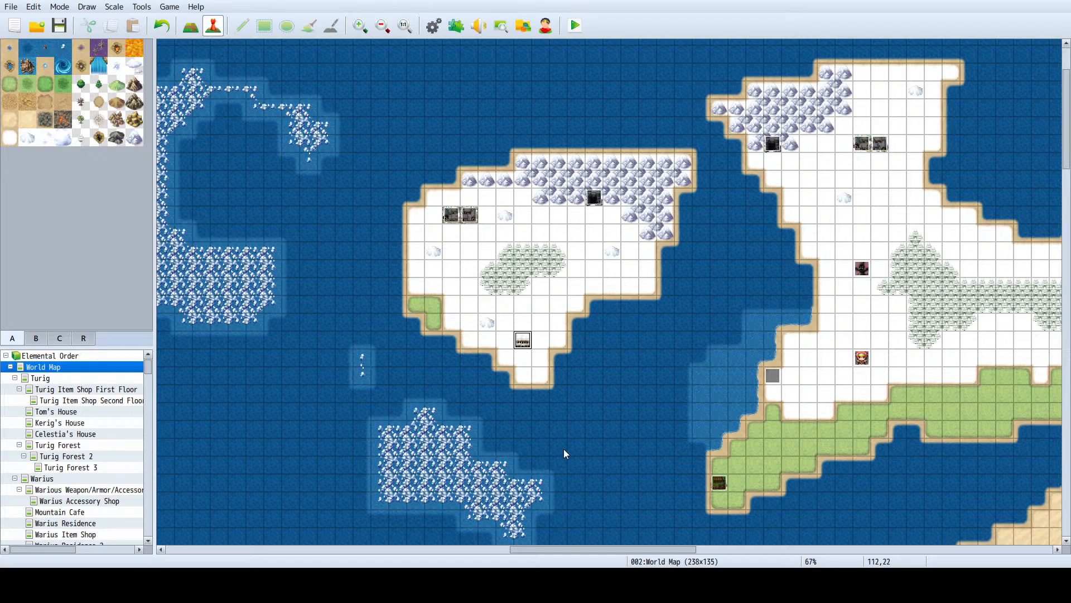
pyautogui.keyDown('ctrl'); pyautogui.scroll(-2, 536, 347); pyautogui.keyUp('ctrl')
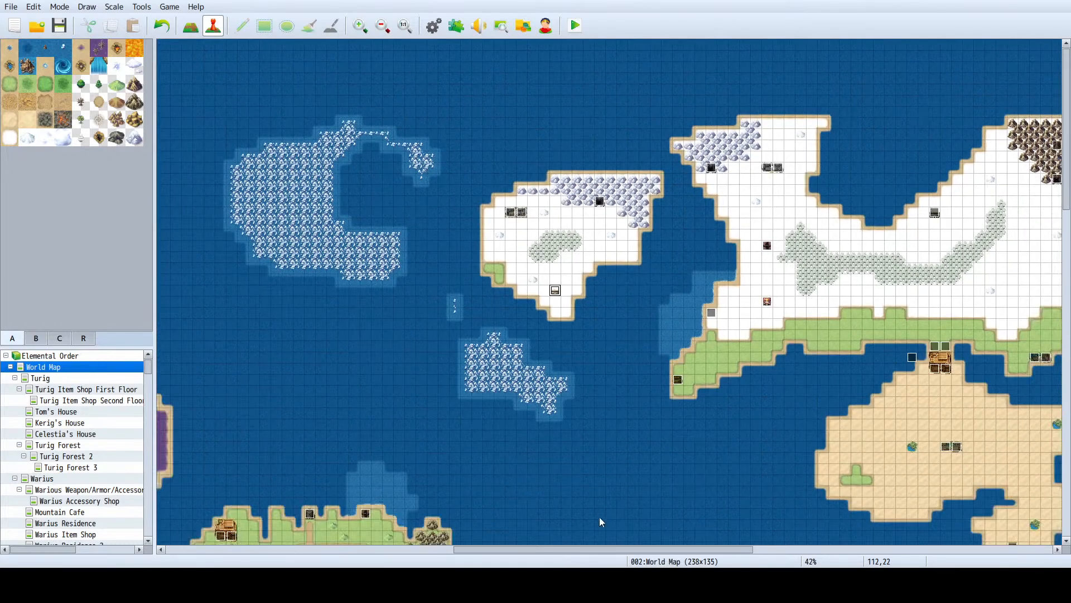
pyautogui.moveTo(590, 544); pyautogui.dragTo(459, 545)
pyautogui.scroll(-5, 460, 348)
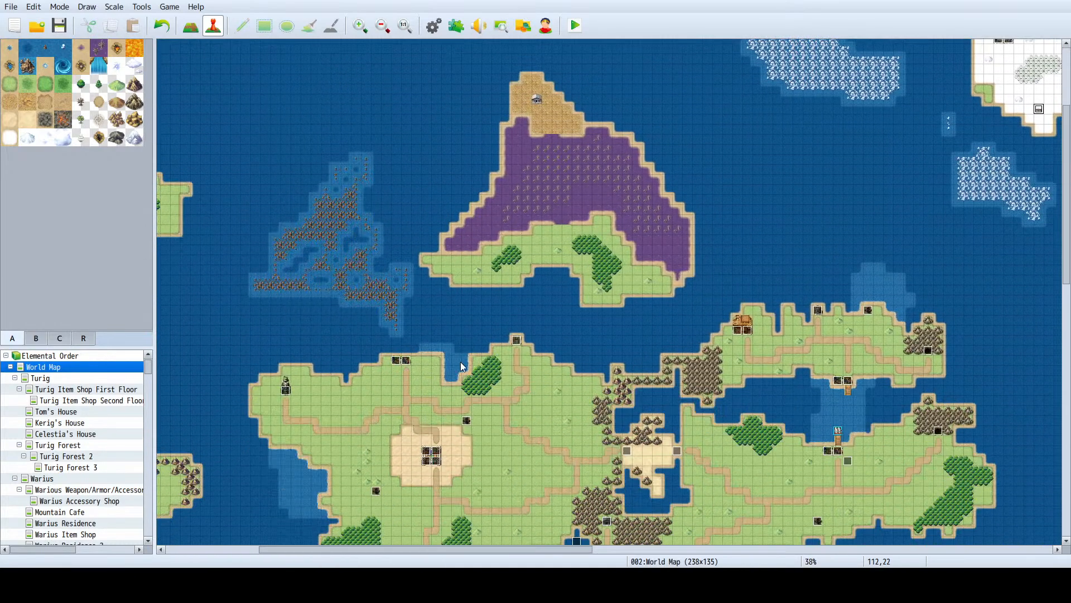
pyautogui.scroll(-3, 481, 382)
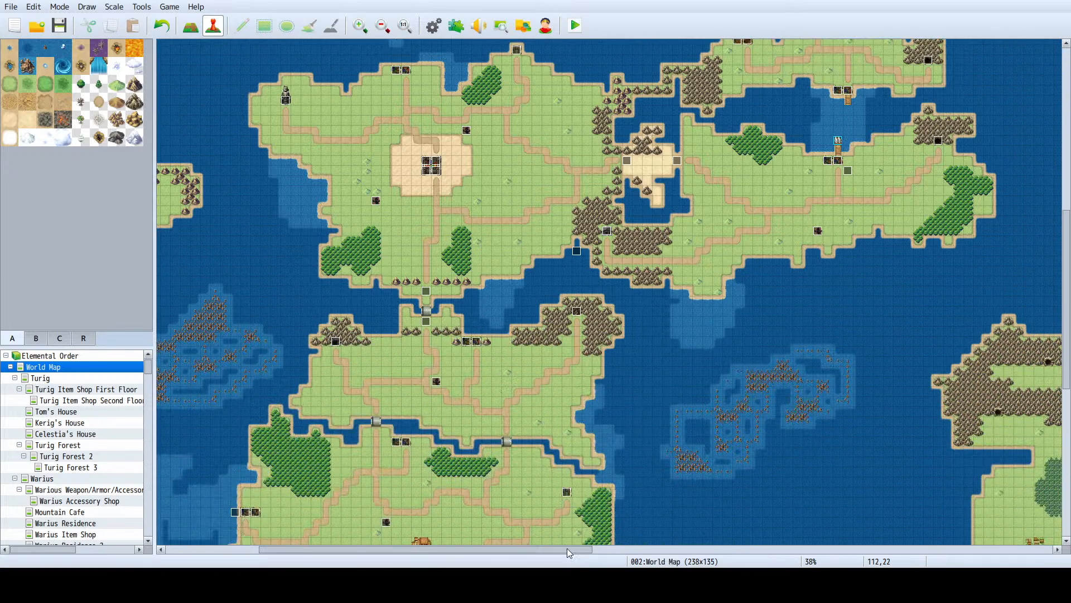
pyautogui.moveTo(567, 549); pyautogui.dragTo(729, 539)
pyautogui.scroll(-5, 718, 353)
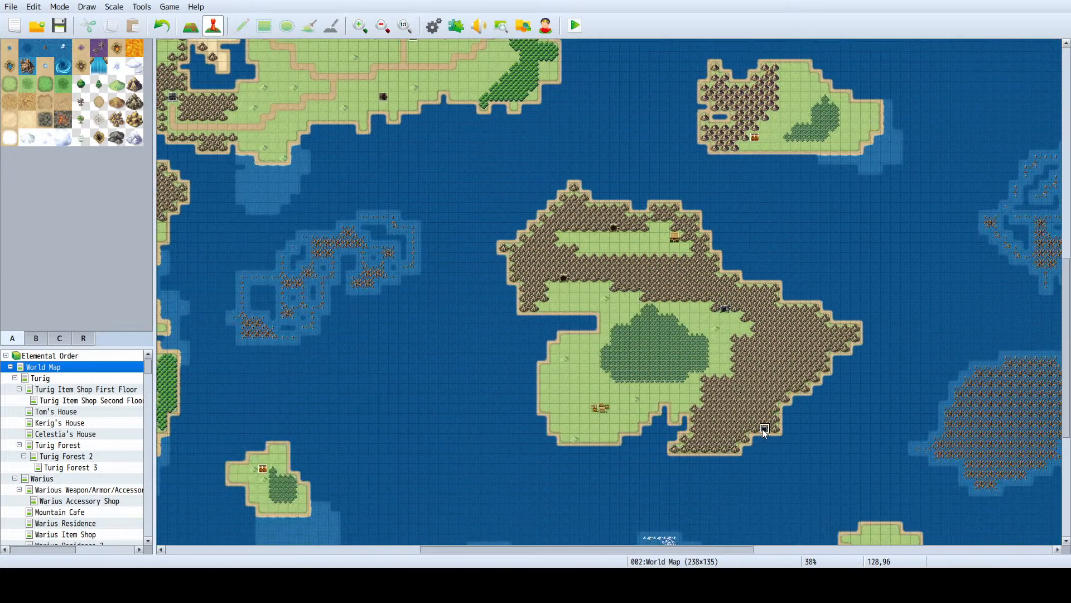
pyautogui.click(604, 408)
pyautogui.click(675, 237)
pyautogui.scroll(3, 614, 334)
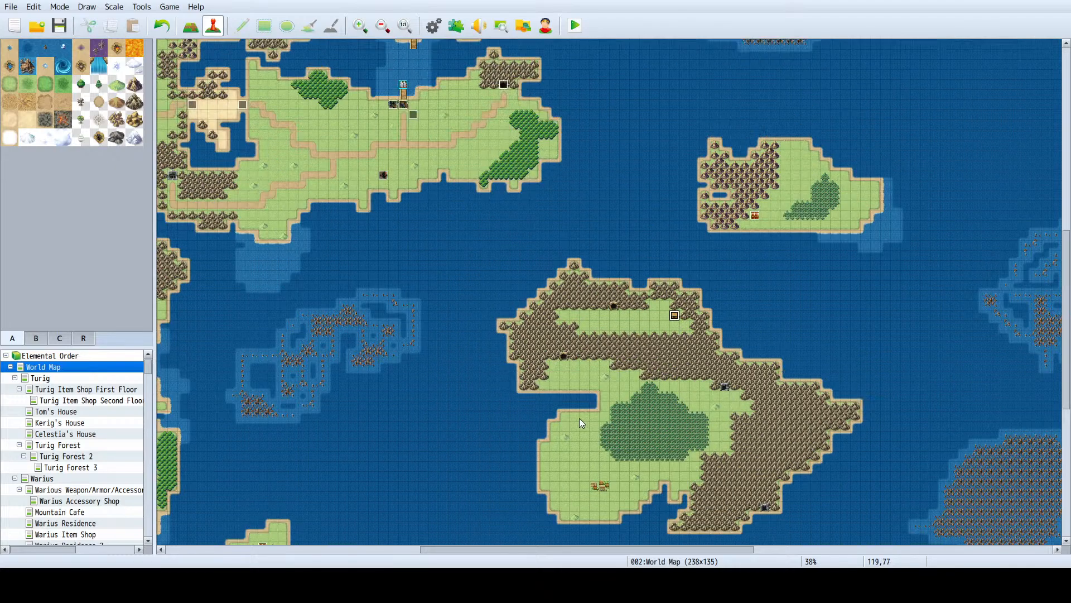
# Step: Examine the purple wasteland island in the north and check the location on its brown northern tip
pyautogui.scroll(10, 580, 418)
pyautogui.moveTo(639, 551); pyautogui.dragTo(521, 550)
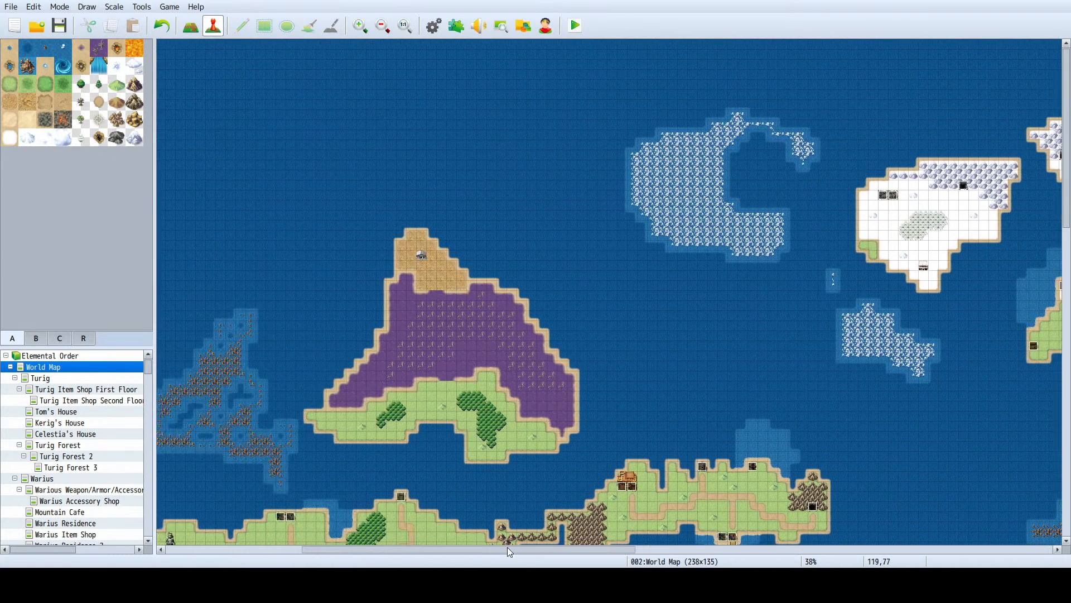
pyautogui.click(451, 366)
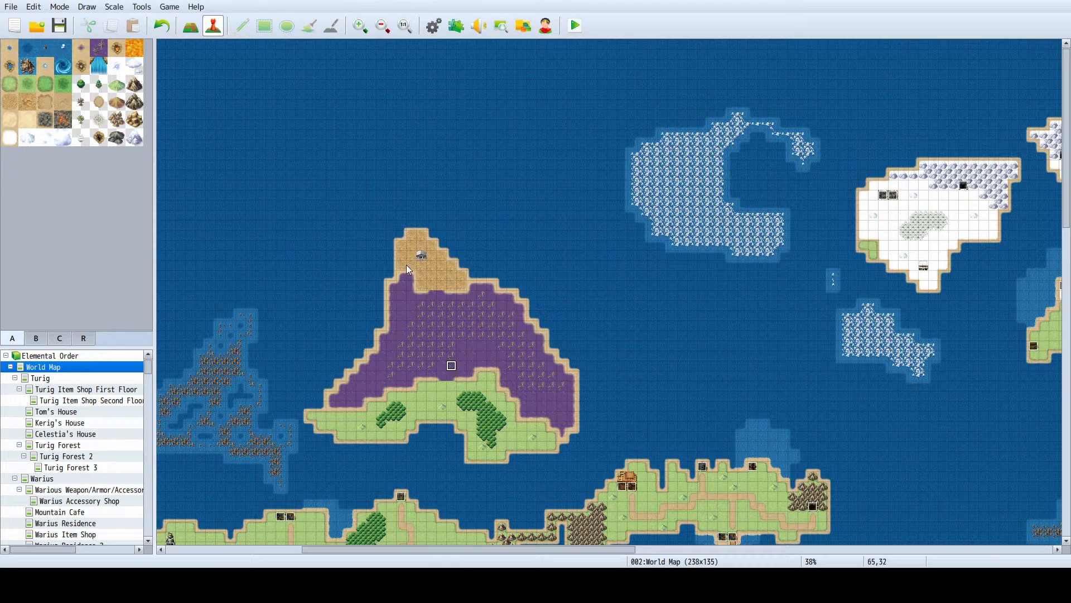
pyautogui.click(420, 255)
# Step: Survey the World Map's central islands, southern snow continent and northern snow and desert continents, ending at the purple wasteland island
pyautogui.scroll(-15, 668, 369)
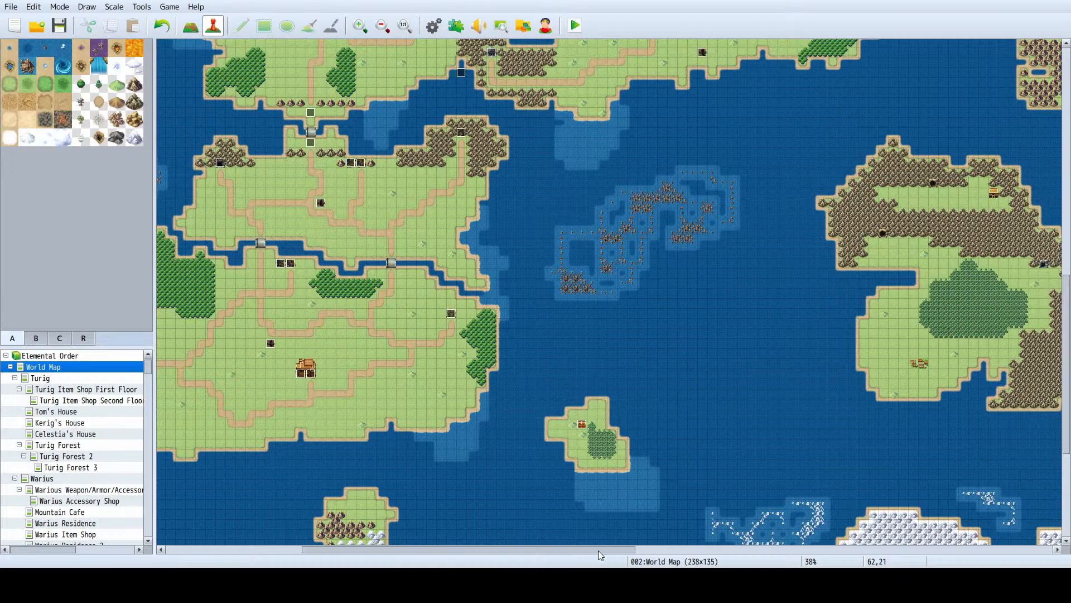
pyautogui.moveTo(598, 551); pyautogui.dragTo(698, 548)
pyautogui.scroll(-3, 655, 359)
pyautogui.scroll(9, 653, 358)
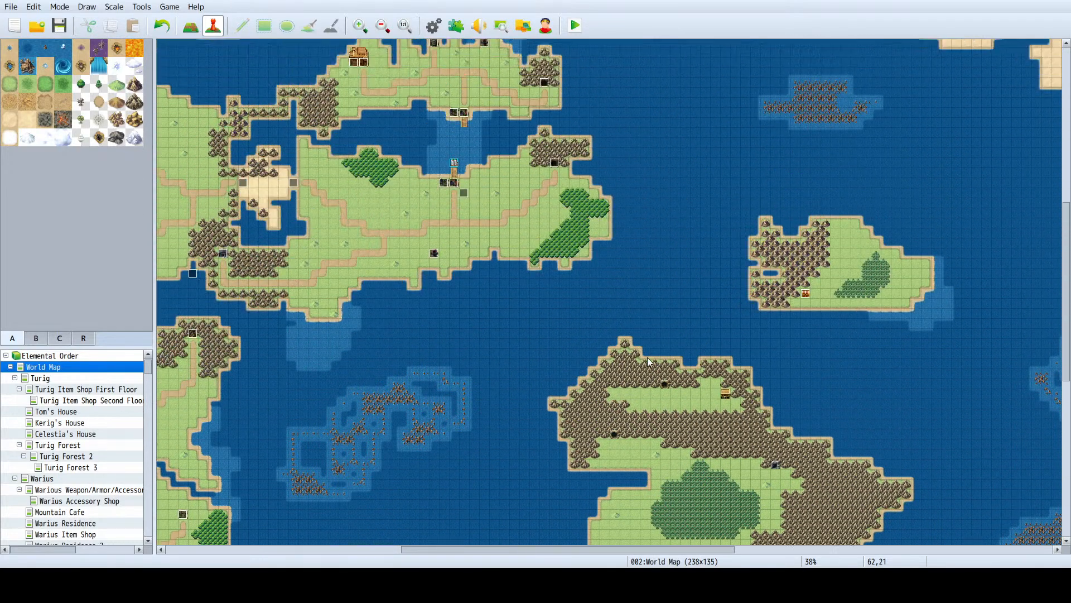
pyautogui.scroll(3, 647, 363)
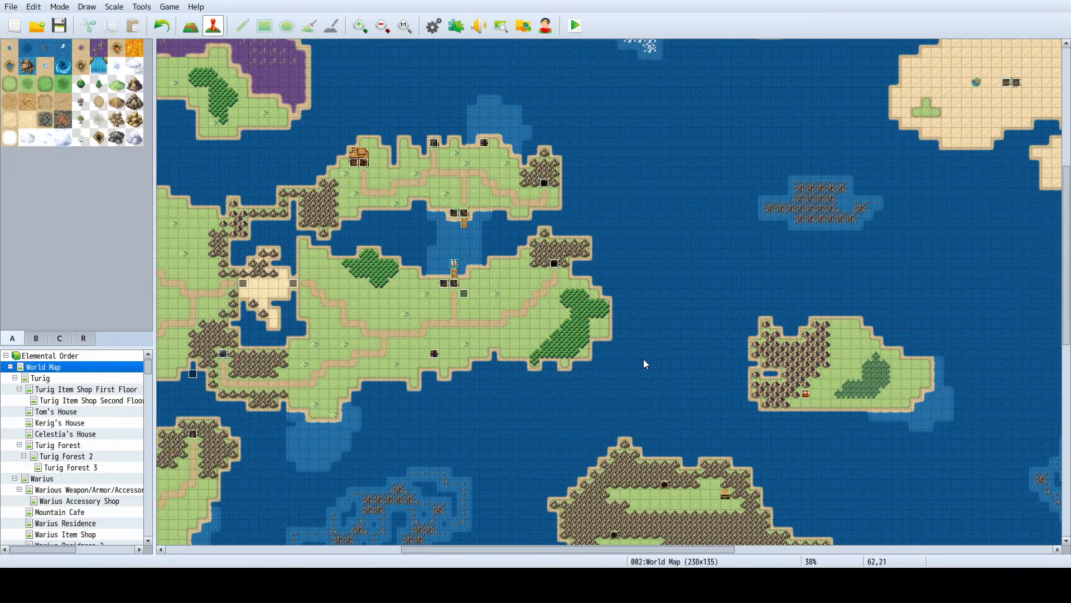
pyautogui.scroll(-12, 645, 358)
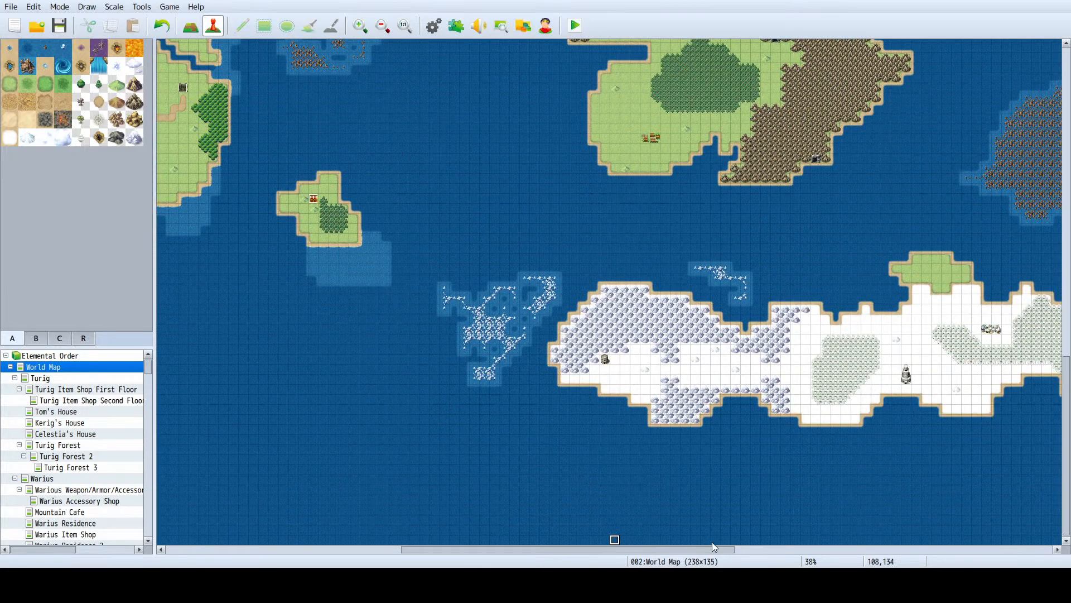
pyautogui.moveTo(705, 548); pyautogui.dragTo(834, 544)
pyautogui.scroll(5, 588, 393)
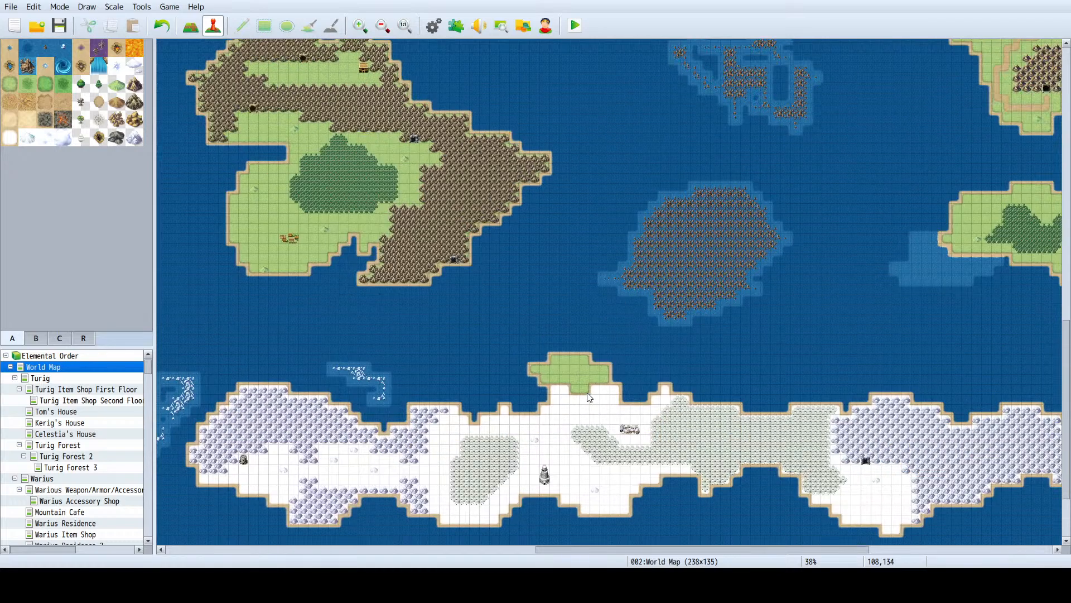
pyautogui.scroll(10, 588, 392)
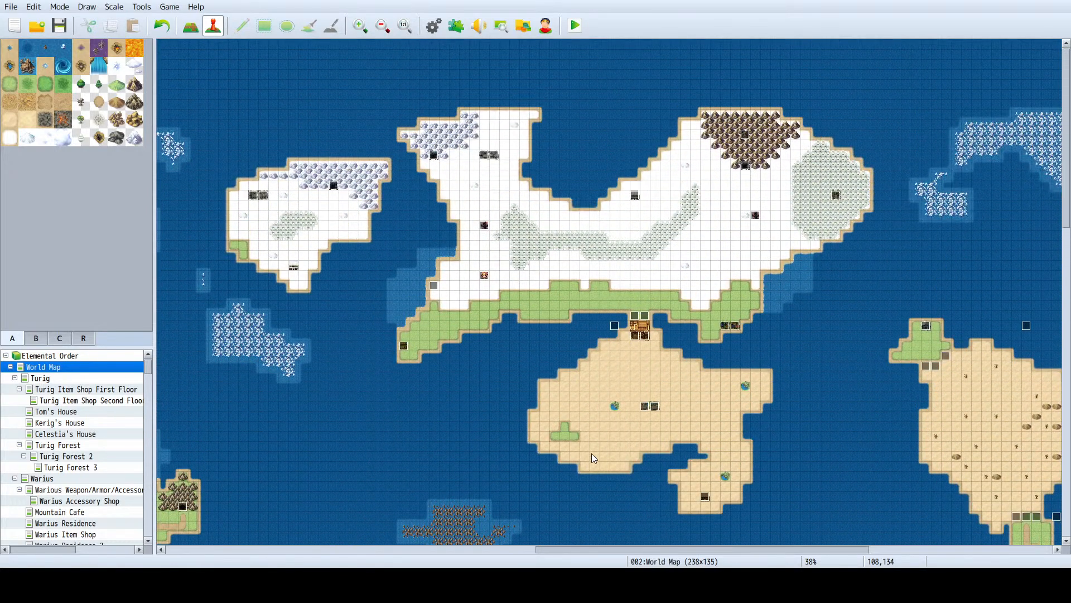
pyautogui.moveTo(622, 550); pyautogui.dragTo(331, 497)
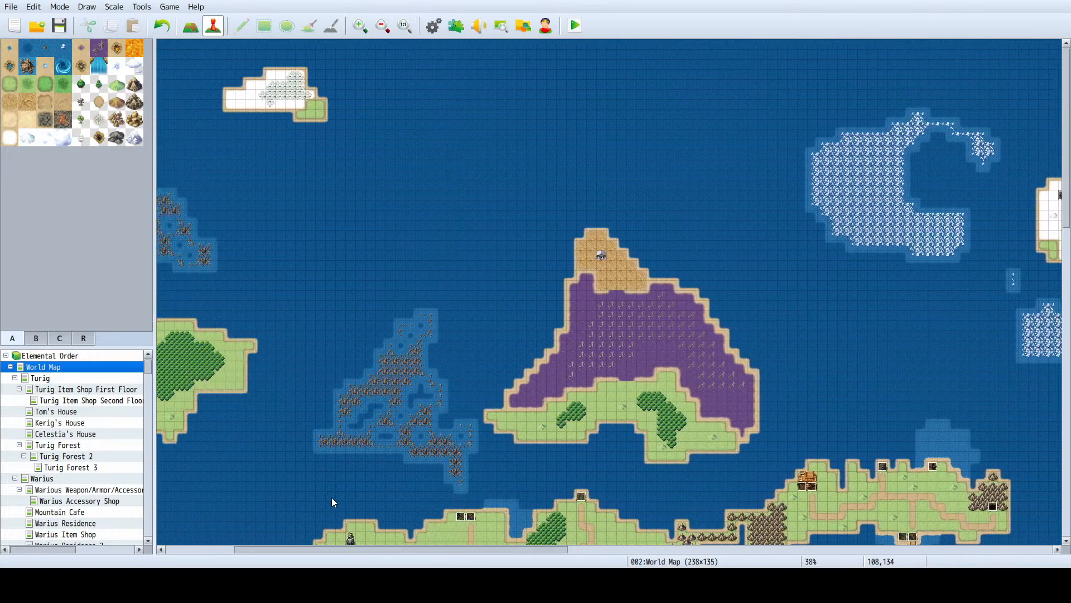
pyautogui.scroll(-3, 493, 361)
pyautogui.scroll(-3, 493, 363)
pyautogui.scroll(5, 502, 365)
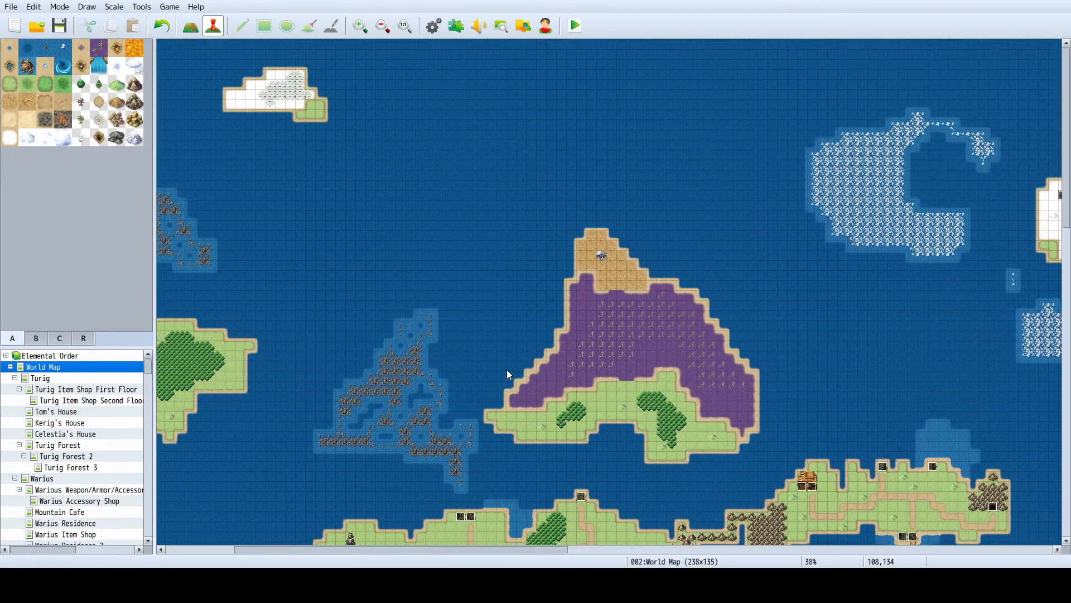